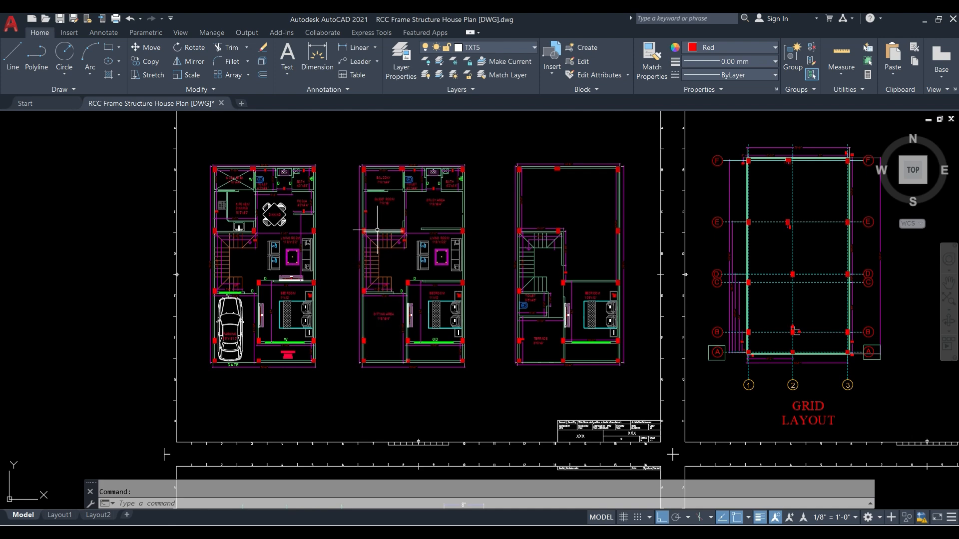
# - Examine the ground-floor plan with the car parking: bedroom, living room, staircase, kitchen, wash area, toilet, bath and pooja room with their dimensions
pyautogui.scroll(2, 310, 273)
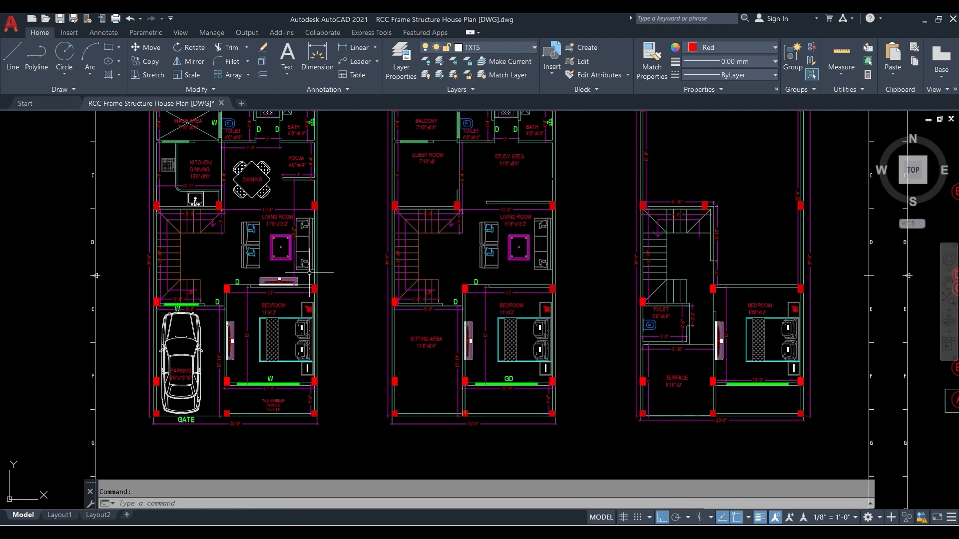
pyautogui.moveTo(354, 291); pyautogui.dragTo(400, 288, button='middle')
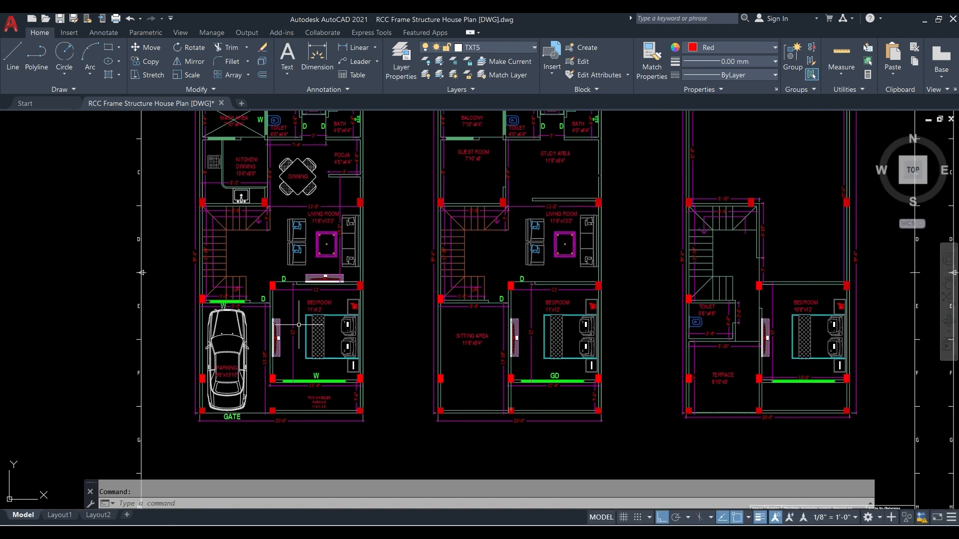
pyautogui.scroll(2, 231, 353)
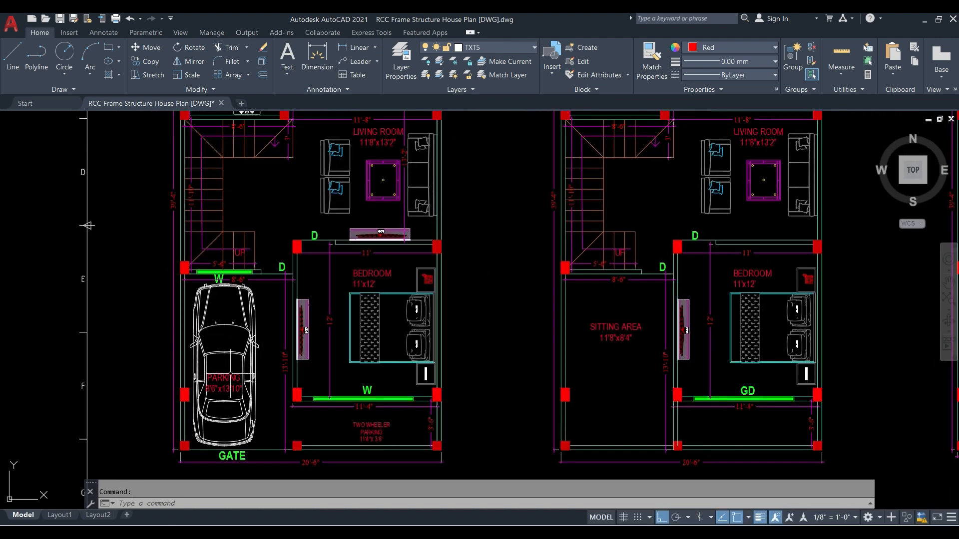
pyautogui.scroll(2, 199, 413)
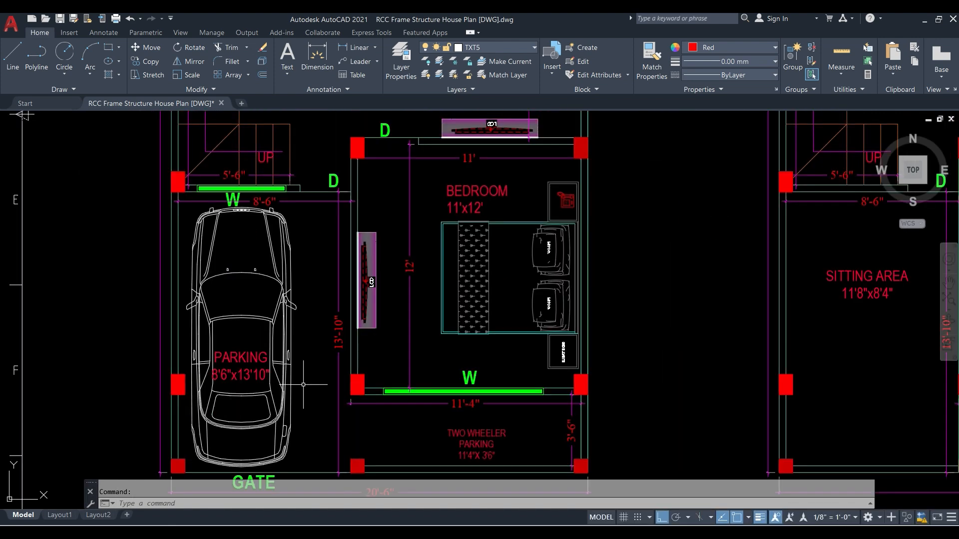
pyautogui.moveTo(238, 443); pyautogui.dragTo(317, 420, button='middle')
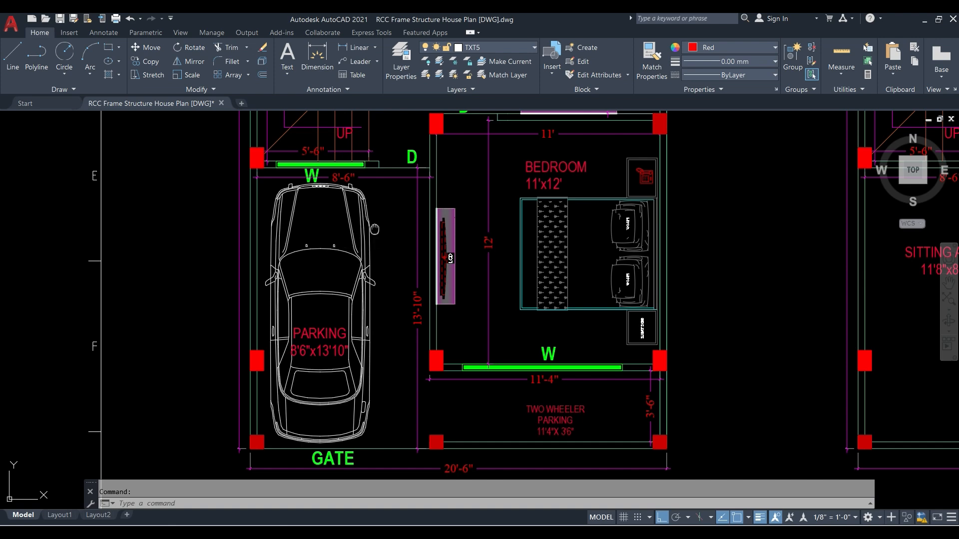
pyautogui.moveTo(374, 229); pyautogui.dragTo(288, 371, button='middle')
pyautogui.moveTo(252, 296); pyautogui.dragTo(169, 390, button='middle')
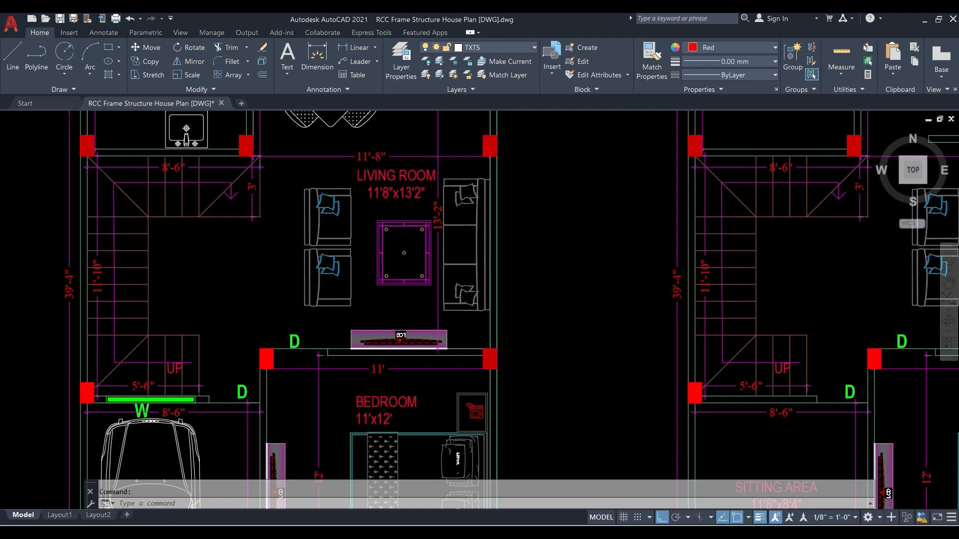
pyautogui.scroll(-4, 184, 258)
pyautogui.scroll(3, 220, 225)
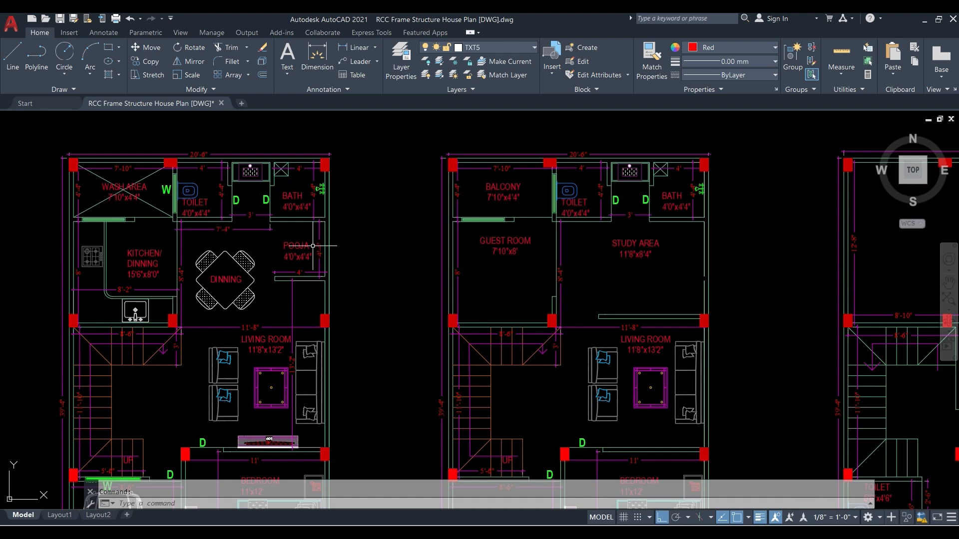
pyautogui.scroll(2, 220, 225)
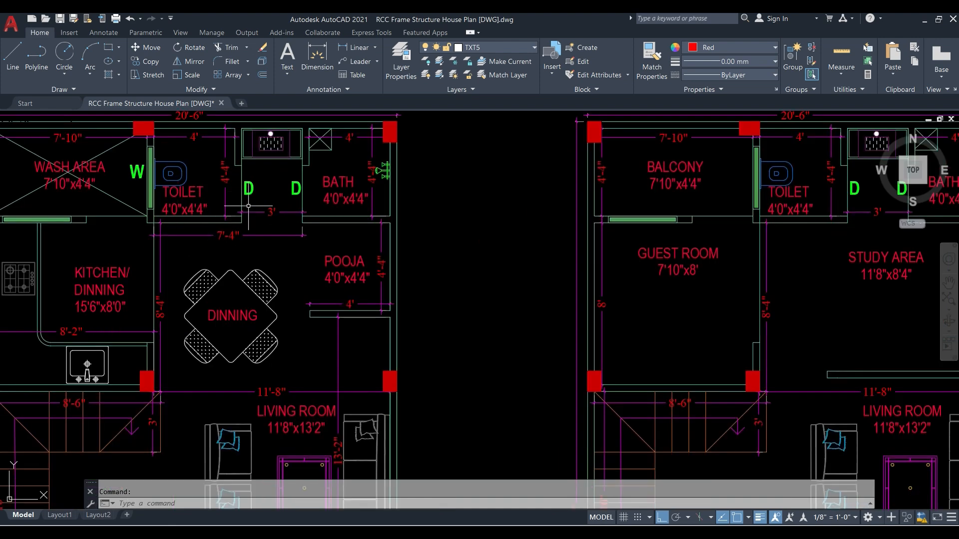
pyautogui.moveTo(264, 220); pyautogui.dragTo(383, 210, button='middle')
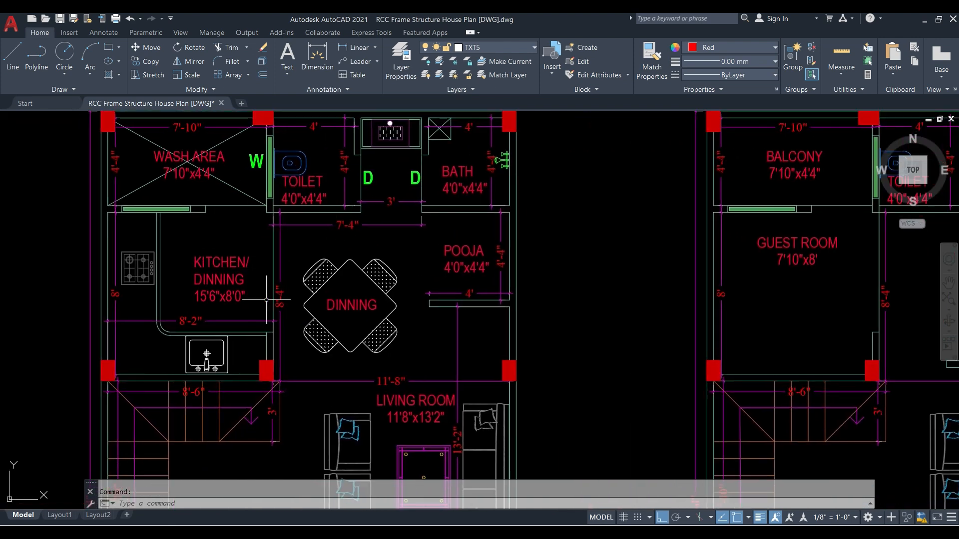
pyautogui.scroll(-5, 206, 166)
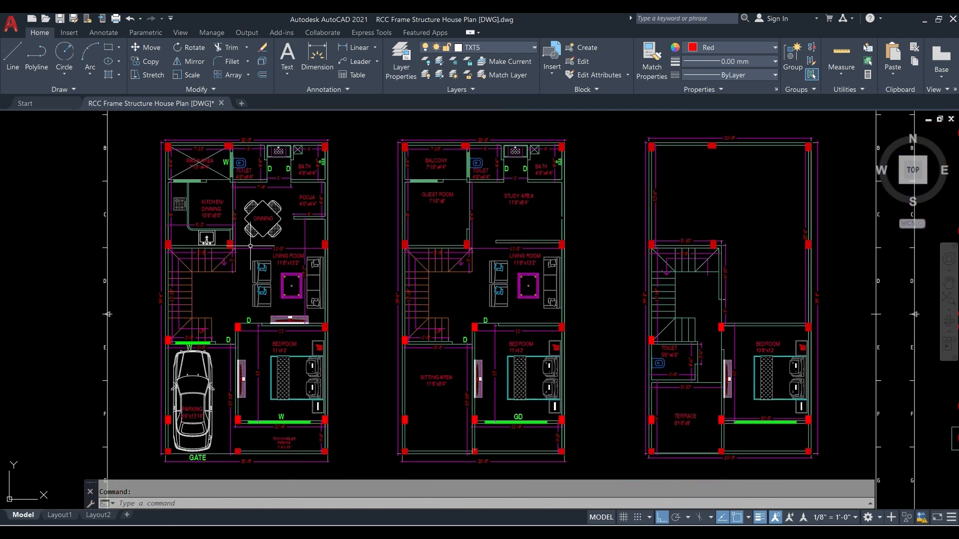
pyautogui.moveTo(270, 301); pyautogui.dragTo(270, 262, button='middle')
pyautogui.scroll(2, 228, 271)
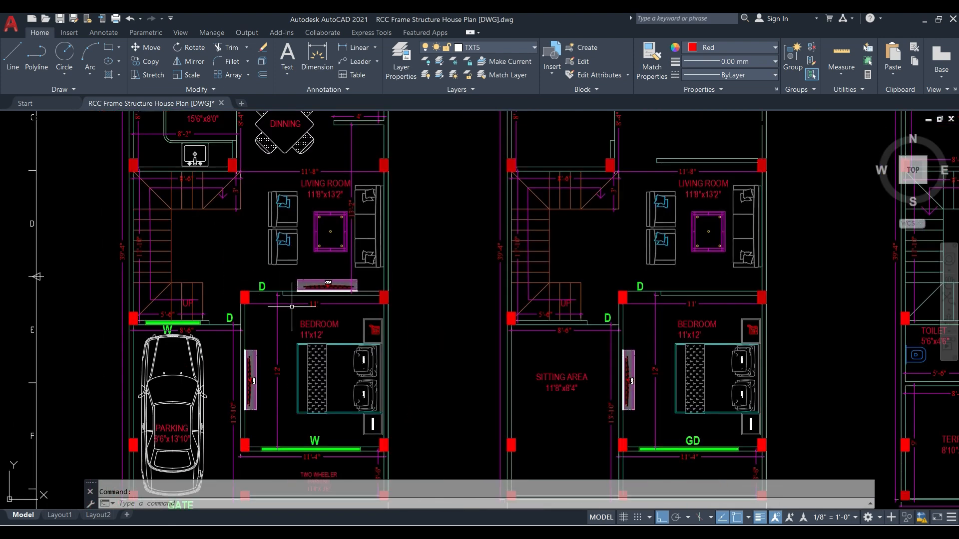
pyautogui.scroll(2, 269, 324)
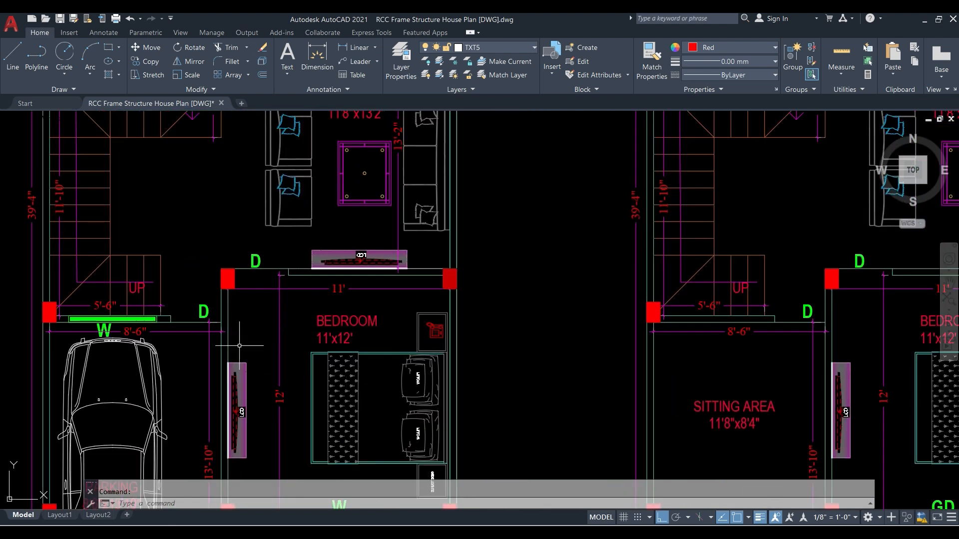
pyautogui.scroll(-2, 303, 344)
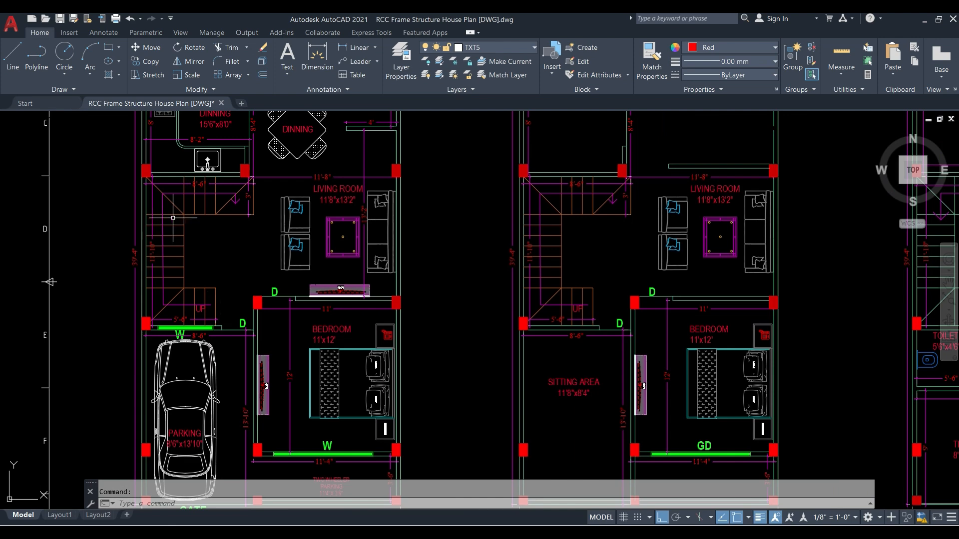
# - Examine the middle plan's sitting area, bedroom, study area, guest room and balcony, and the upper plan's toilet, terrace and bedroom
pyautogui.moveTo(576, 332); pyautogui.dragTo(350, 338, button='middle')
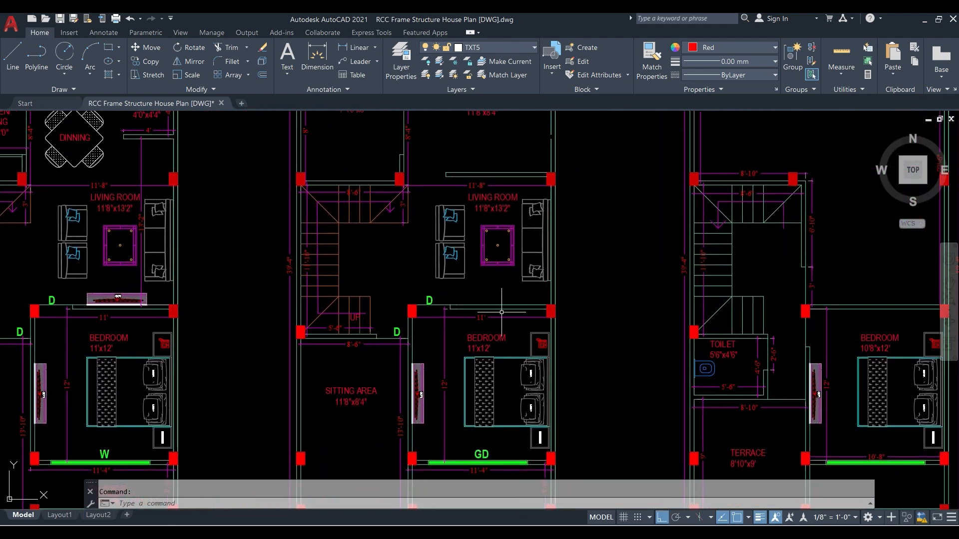
pyautogui.moveTo(501, 312); pyautogui.dragTo(432, 252, button='middle')
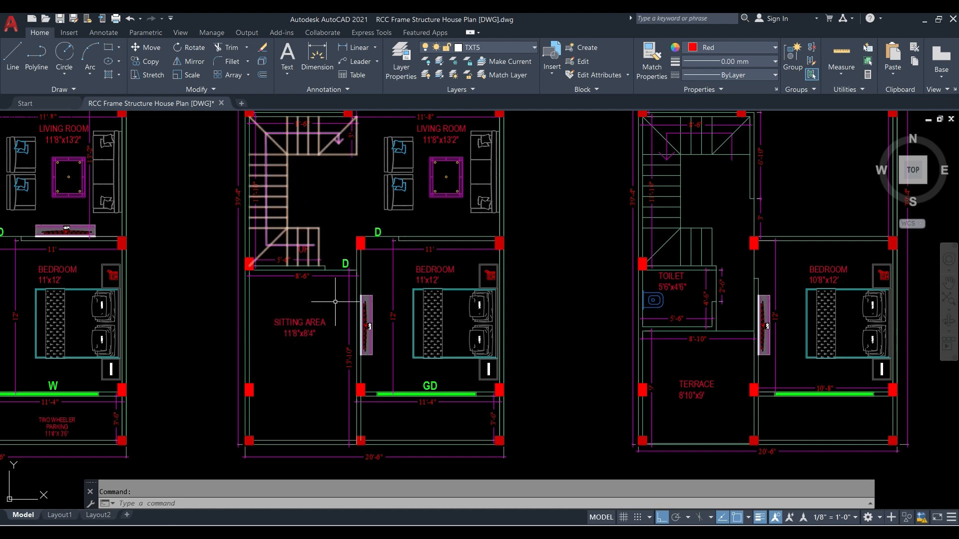
pyautogui.moveTo(356, 295)
pyautogui.mouseDown(button='middle')
pyautogui.moveTo(343, 357)
pyautogui.moveTo(340, 461)
pyautogui.mouseUp(button='middle')
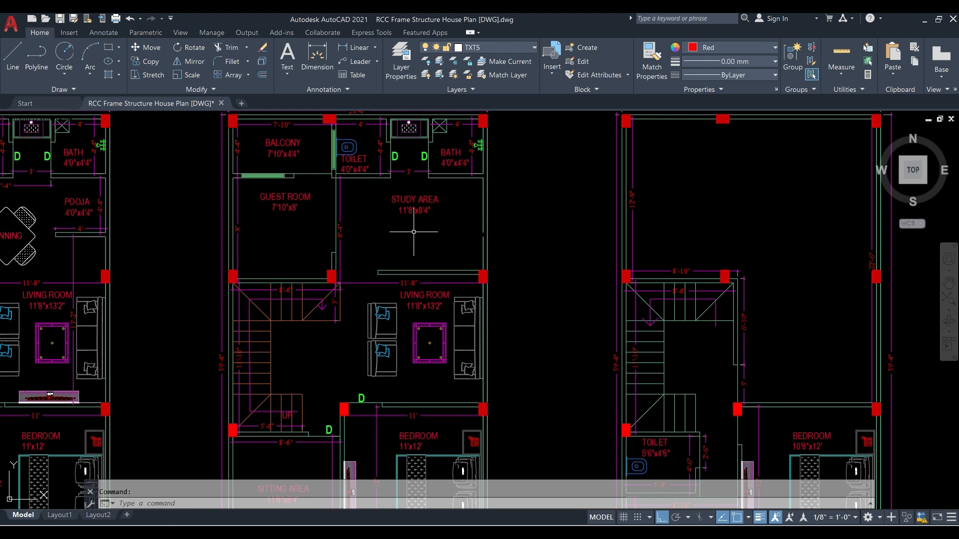
pyautogui.moveTo(418, 231); pyautogui.dragTo(410, 305, button='middle')
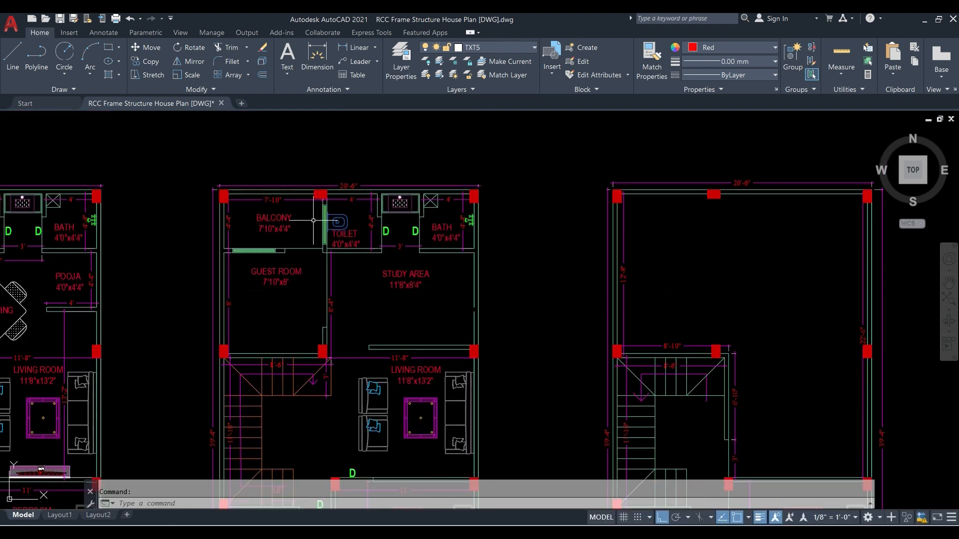
pyautogui.scroll(-2, 384, 263)
pyautogui.moveTo(386, 325); pyautogui.dragTo(339, 253, button='middle')
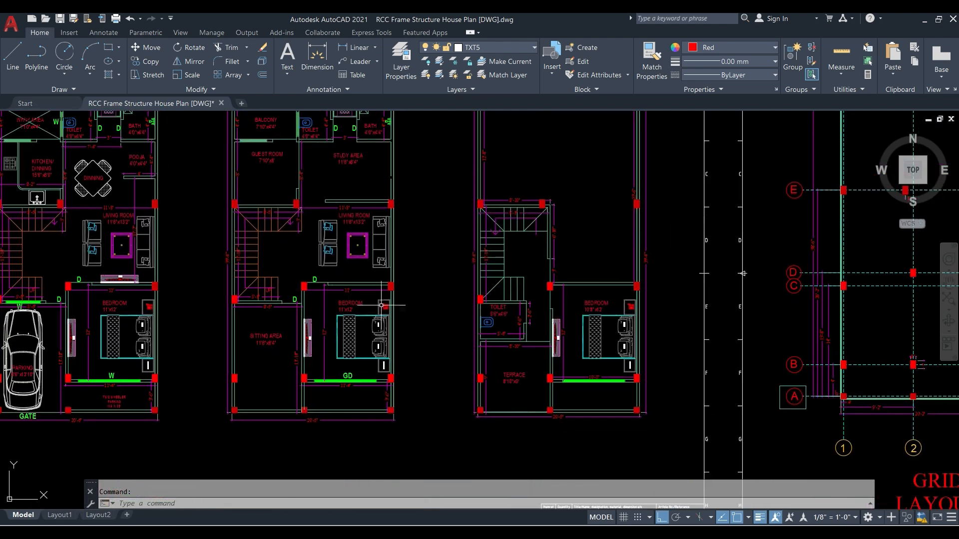
pyautogui.moveTo(390, 305); pyautogui.dragTo(473, 292, button='middle')
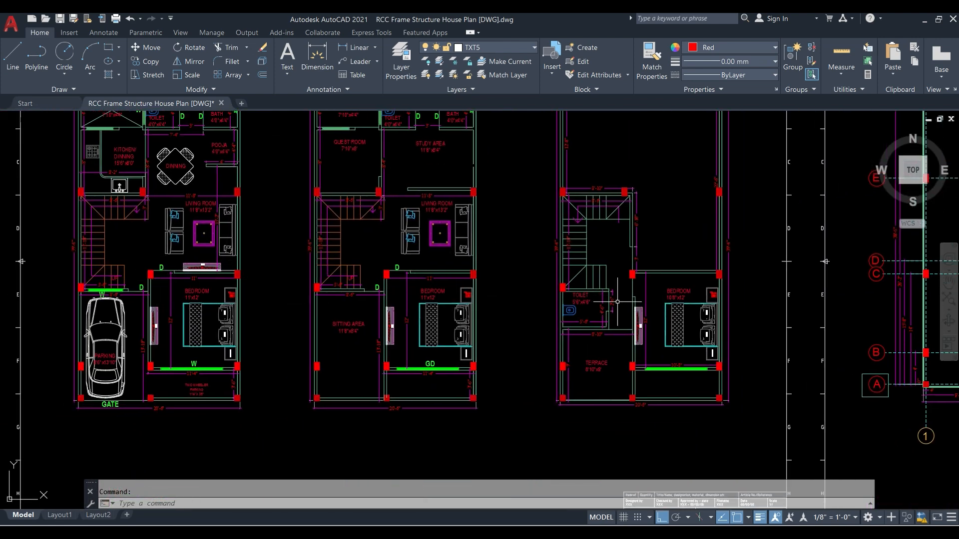
pyautogui.moveTo(688, 326); pyautogui.dragTo(633, 326, button='middle')
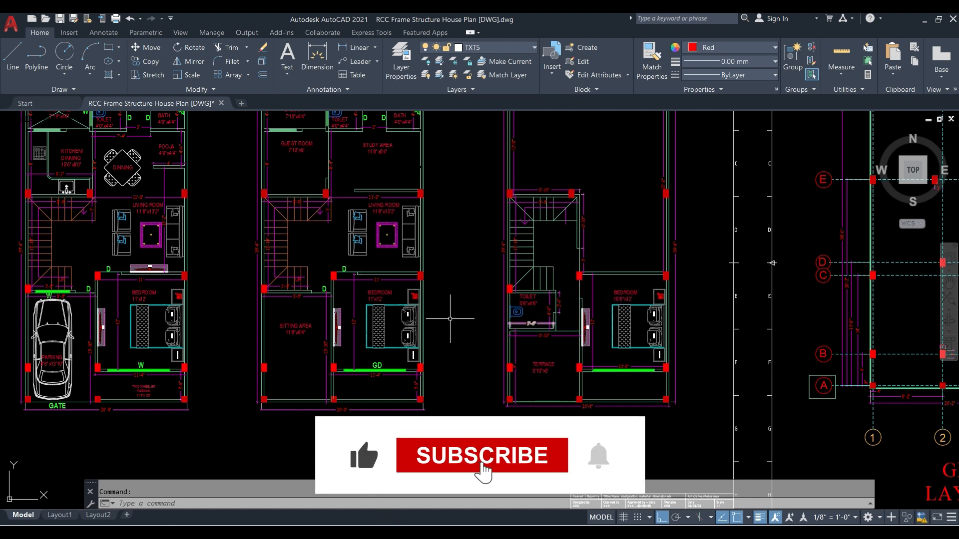
pyautogui.moveTo(423, 313); pyautogui.dragTo(583, 358, button='middle')
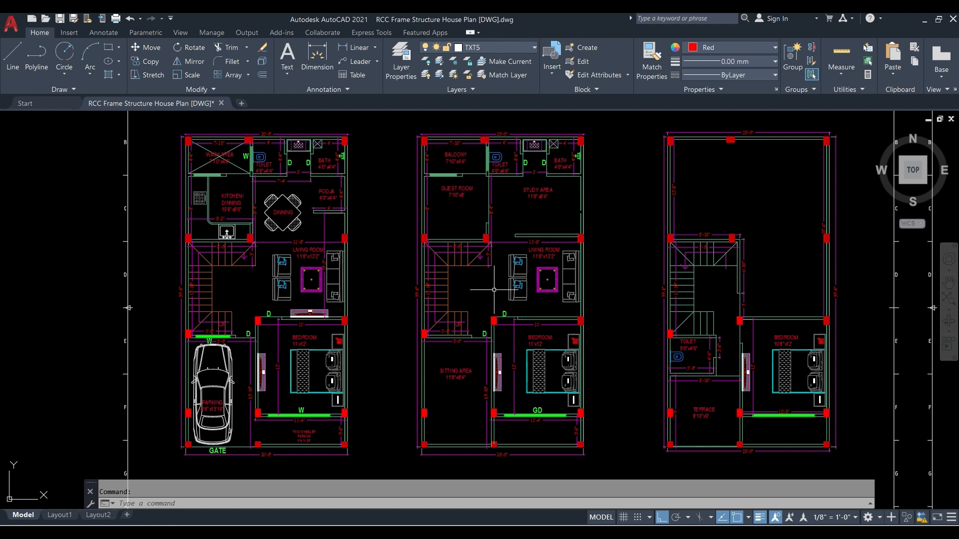
# - Review the middle plan's balcony, guest room, study and sitting area again, compare all three floor plans and inspect the column grid layout
pyautogui.scroll(2, 689, 181)
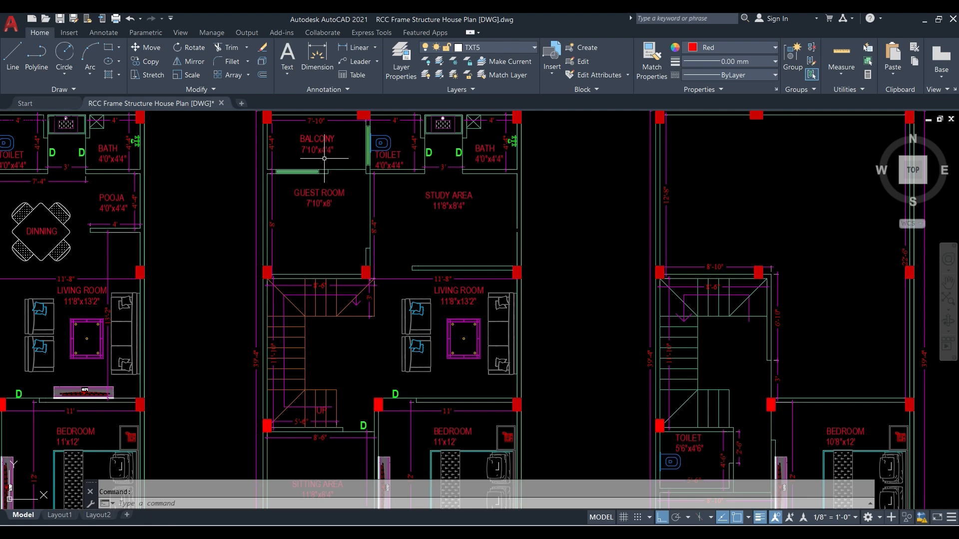
pyautogui.moveTo(357, 307); pyautogui.dragTo(352, 156, button='middle')
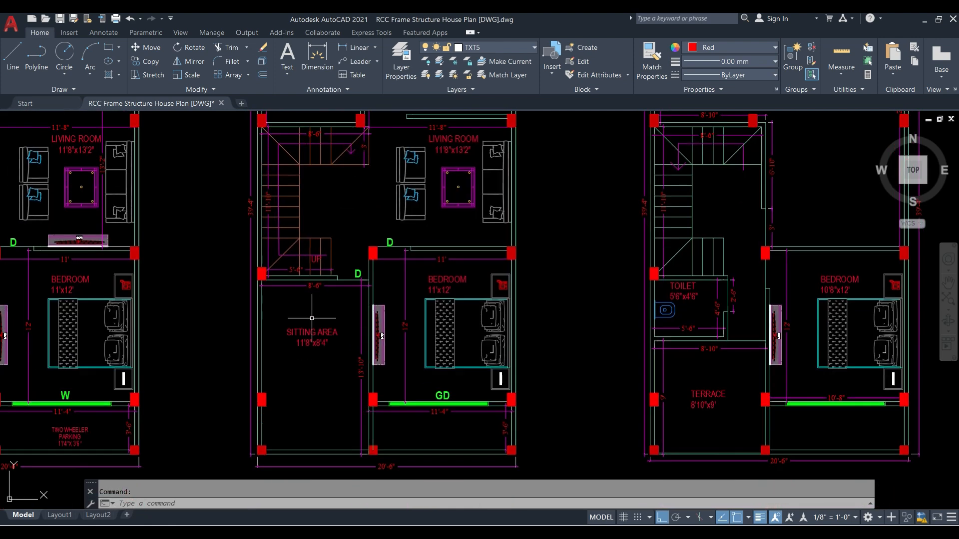
pyautogui.scroll(-2, 314, 318)
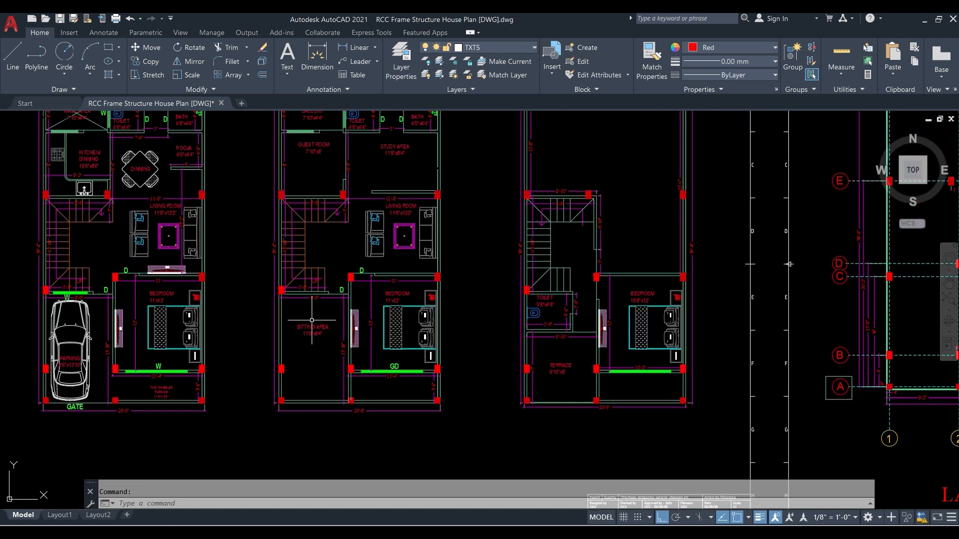
pyautogui.moveTo(248, 274); pyautogui.dragTo(333, 318, button='middle')
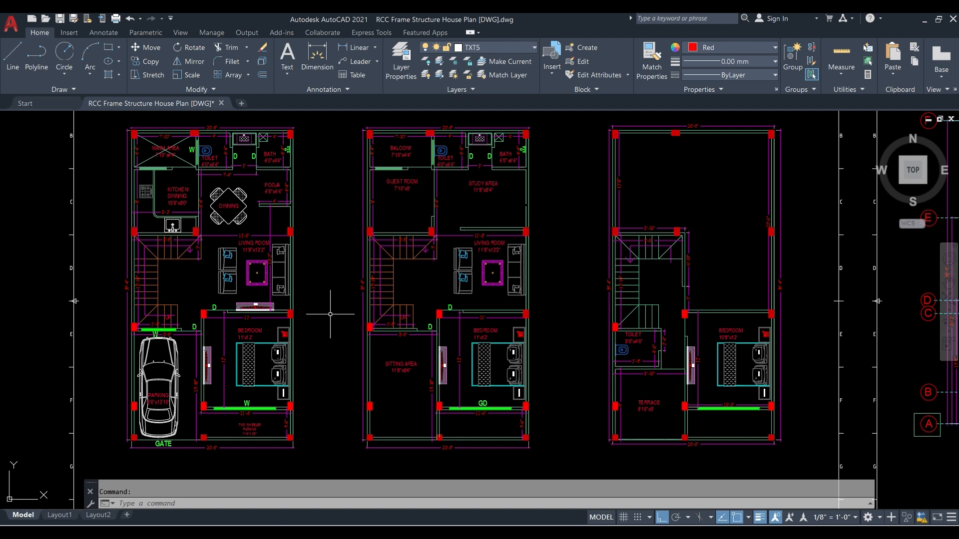
pyautogui.moveTo(226, 252)
pyautogui.moveTo(436, 276); pyautogui.dragTo(384, 288, button='middle')
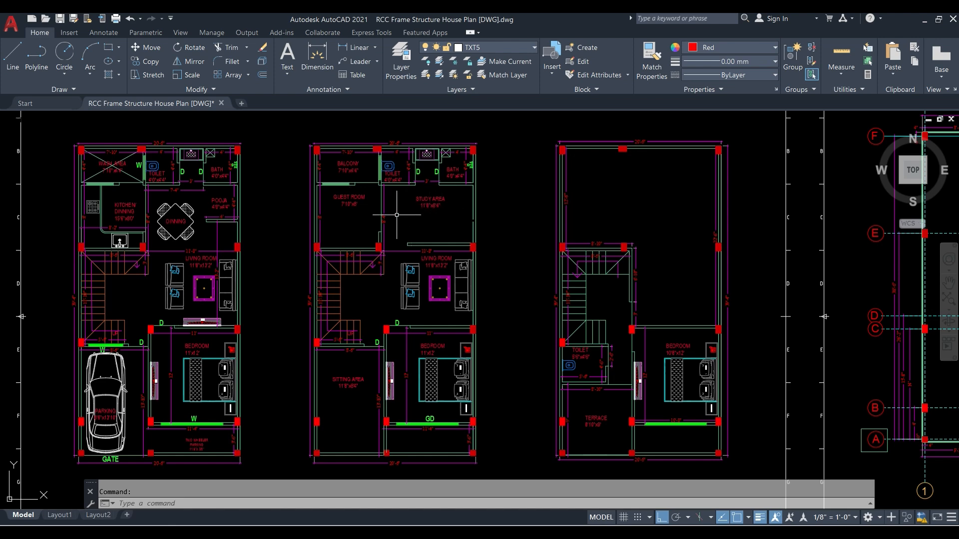
pyautogui.scroll(-2, 317, 207)
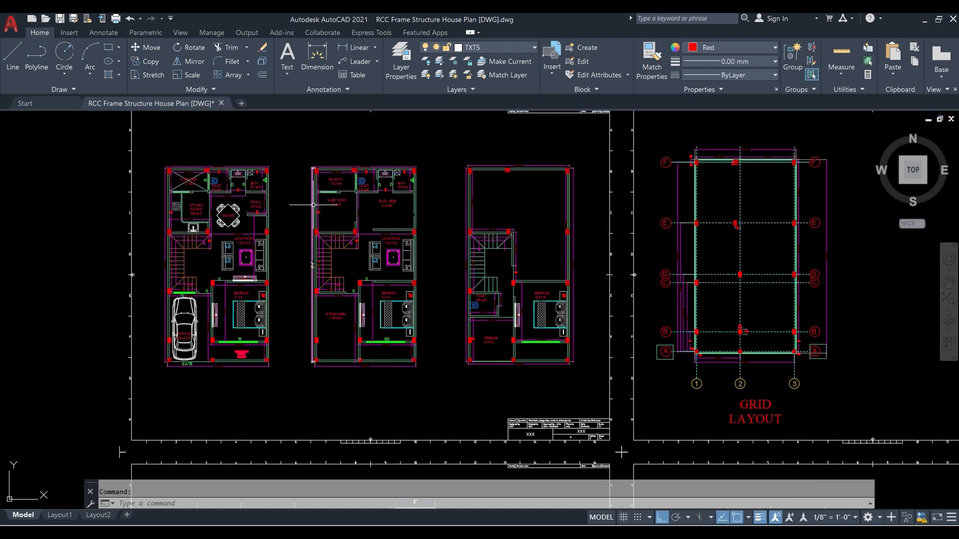
pyautogui.moveTo(559, 237); pyautogui.dragTo(274, 227, button='middle')
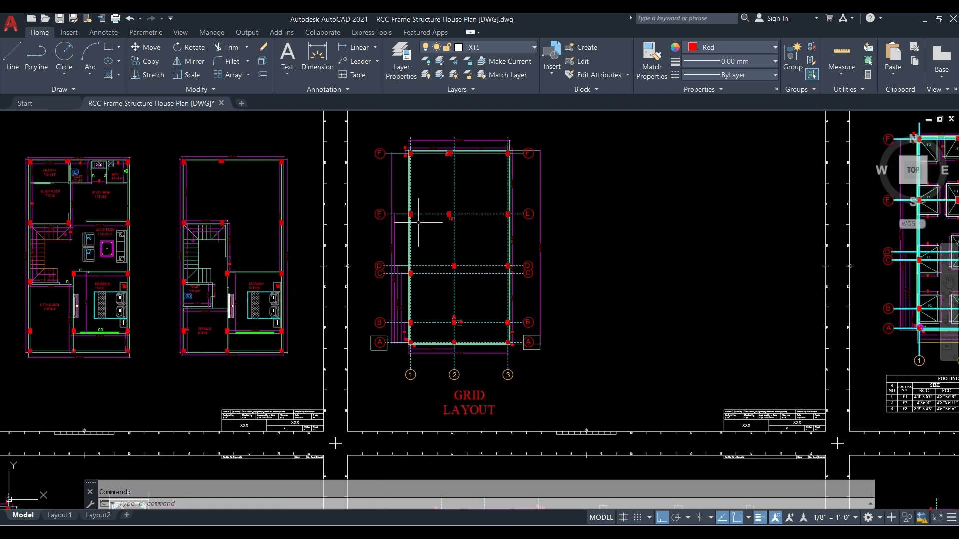
pyautogui.scroll(2, 500, 208)
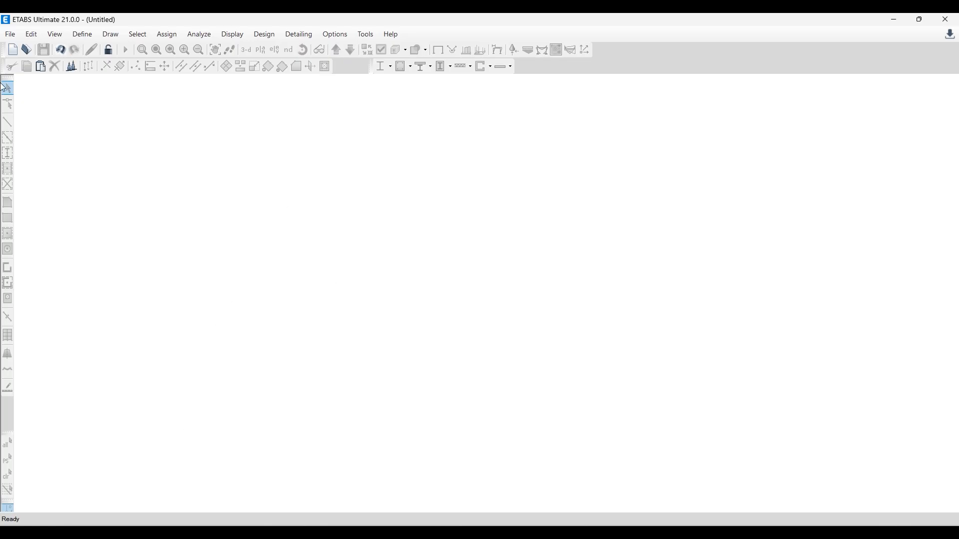
pyautogui.click(10, 34)
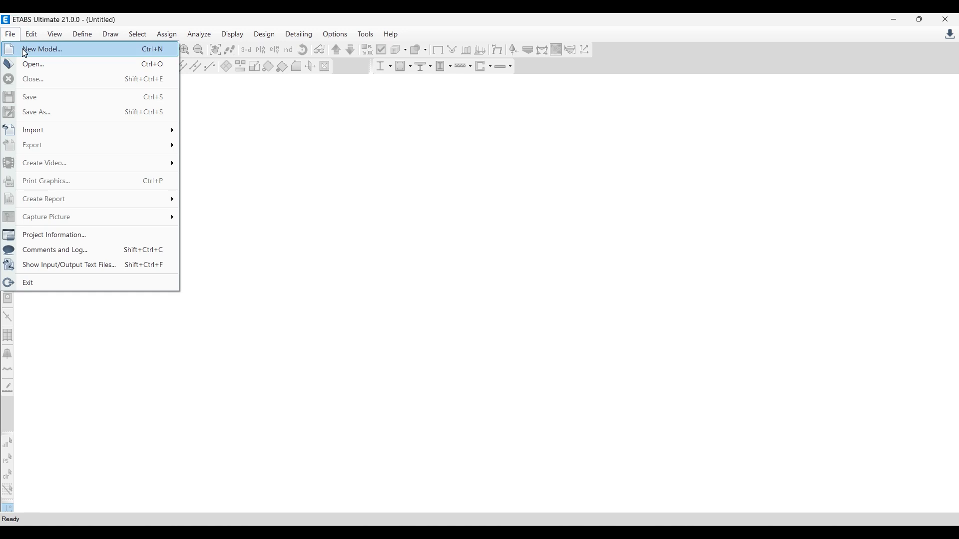
pyautogui.click(22, 49)
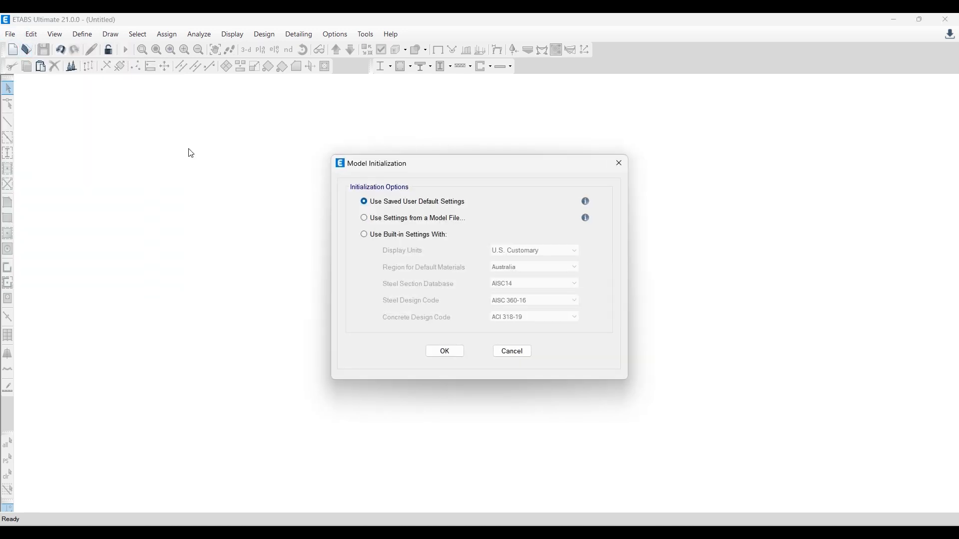
pyautogui.moveTo(424, 168); pyautogui.dragTo(396, 160)
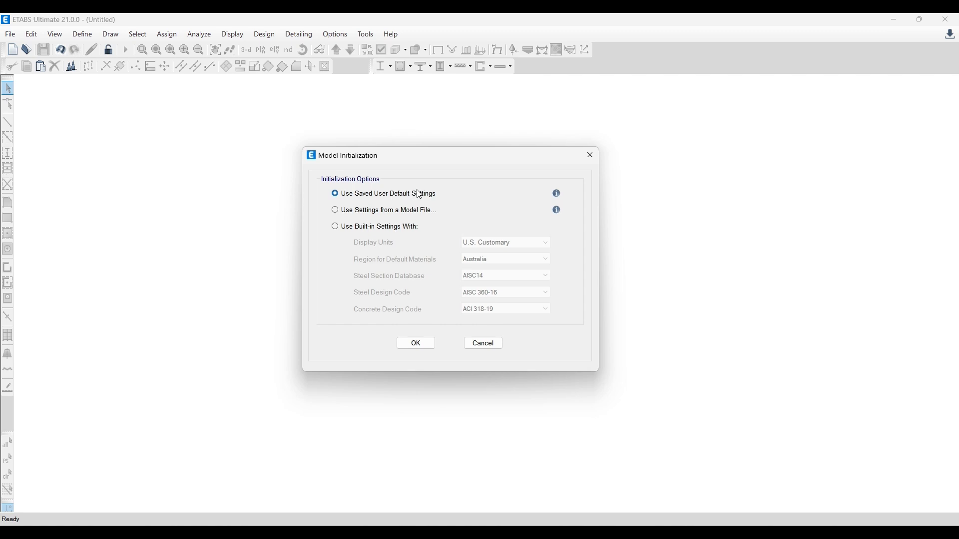
pyautogui.click(386, 211)
pyautogui.click(365, 229)
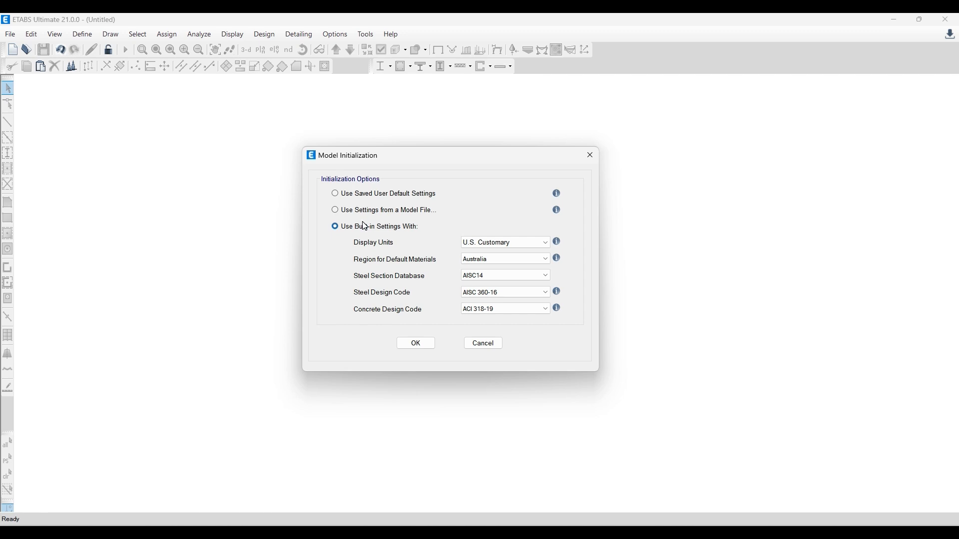
pyautogui.moveTo(420, 167); pyautogui.dragTo(434, 162)
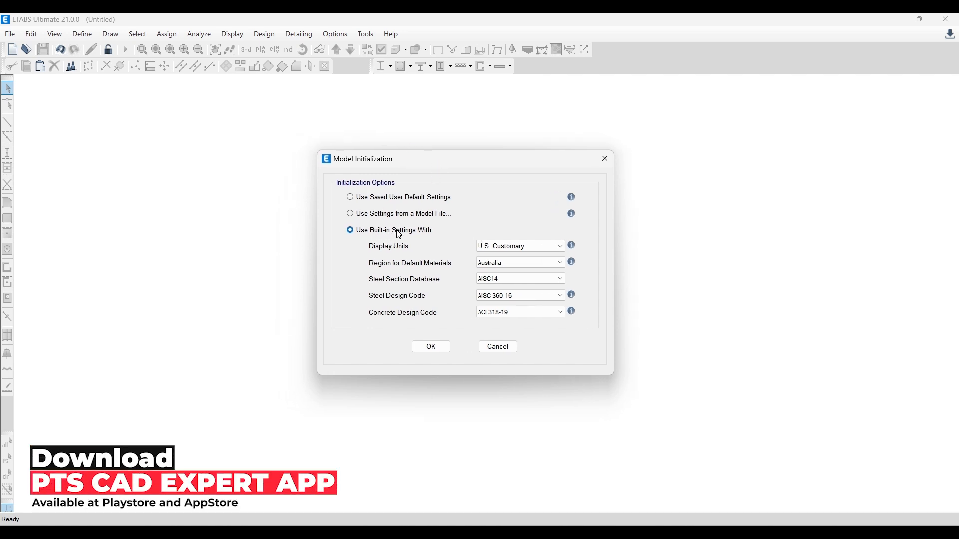
pyautogui.click(606, 158)
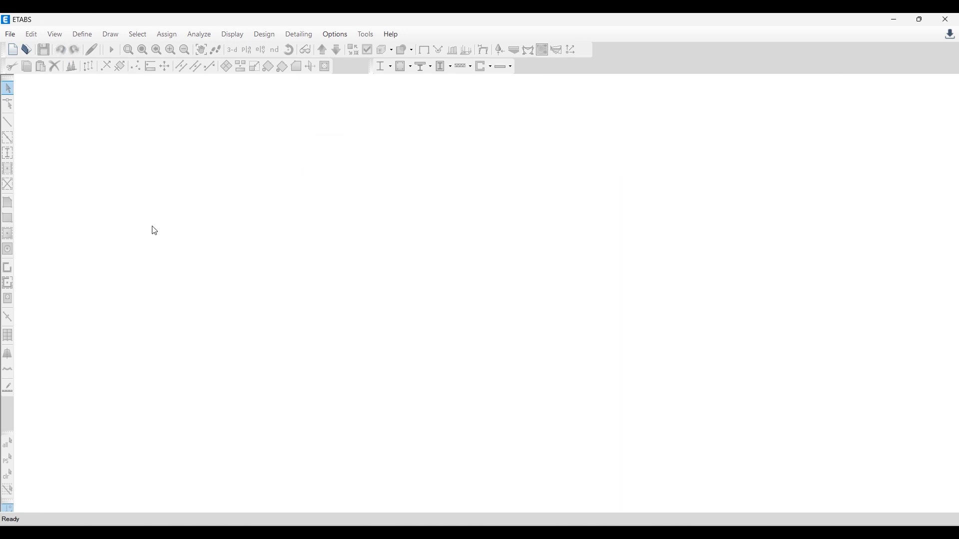
# - Start a new model in ETABS using built-in settings with Metric SI display units
pyautogui.click(14, 37)
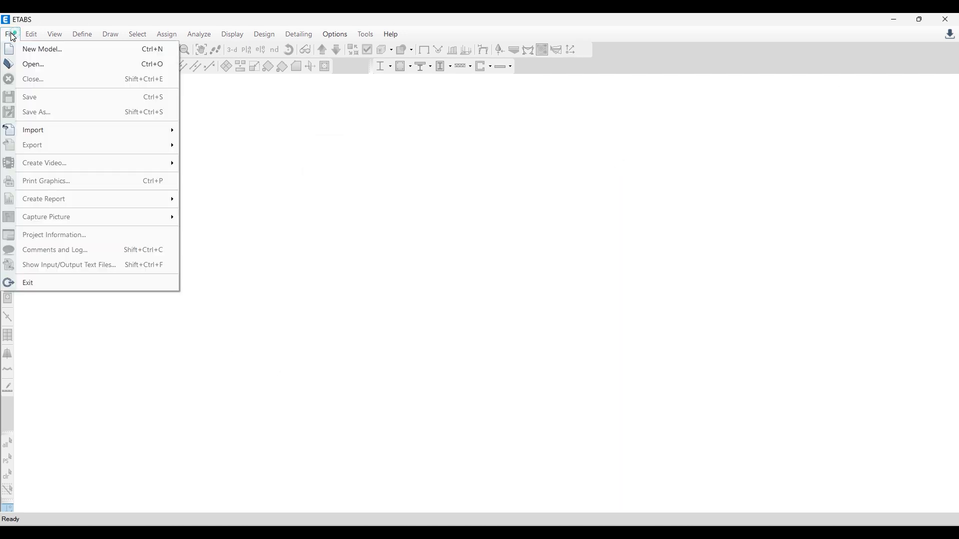
pyautogui.click(20, 49)
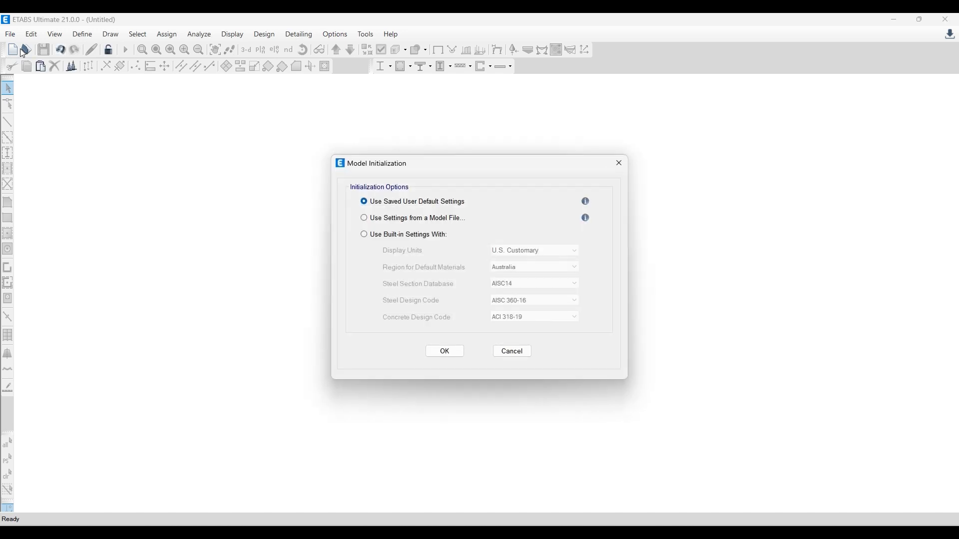
pyautogui.click(417, 239)
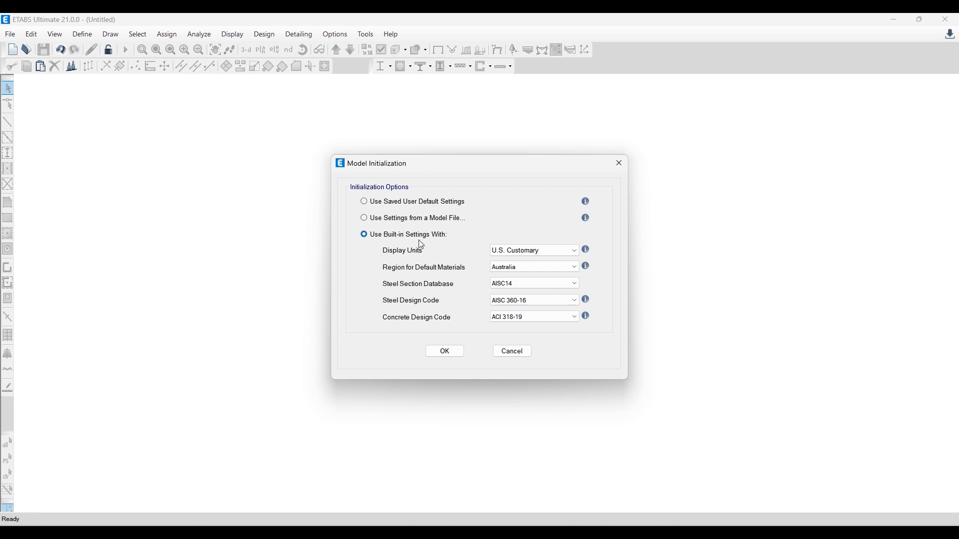
pyautogui.click(500, 253)
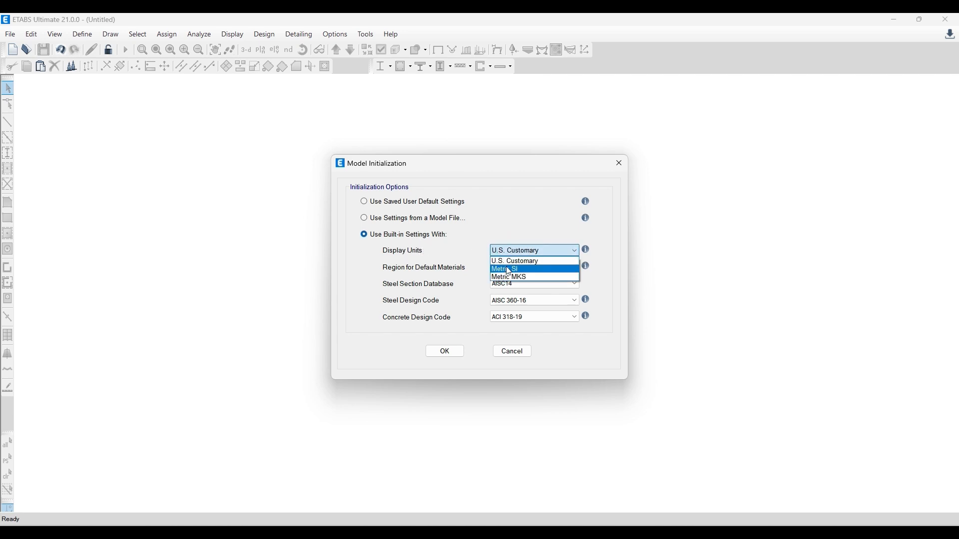
pyautogui.click(509, 272)
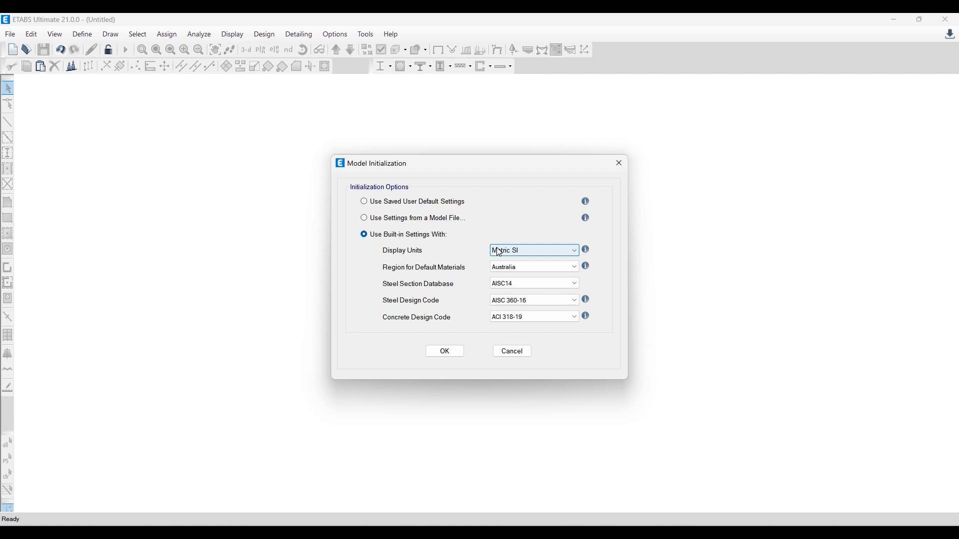
# - Set the region for default materials to India and the steel section database to Indian
pyautogui.click(516, 270)
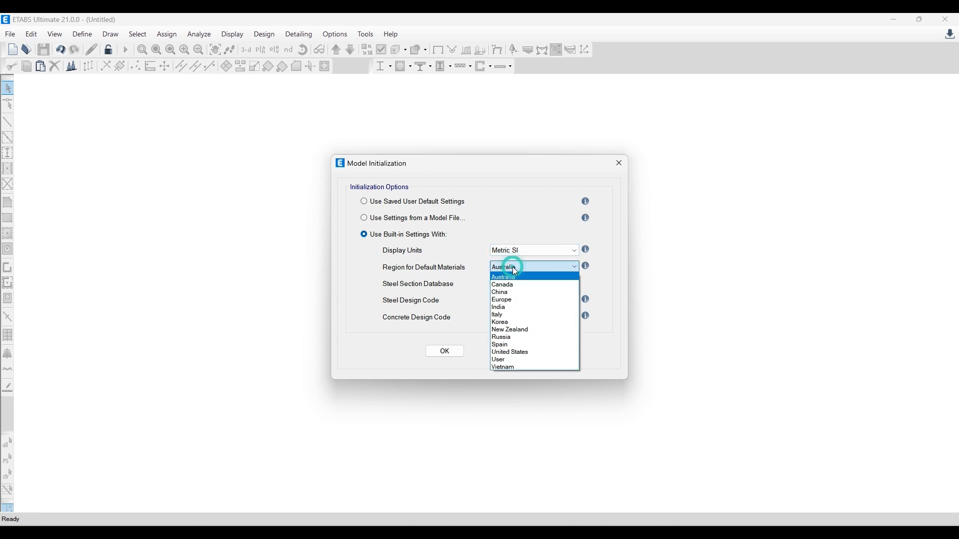
pyautogui.click(504, 308)
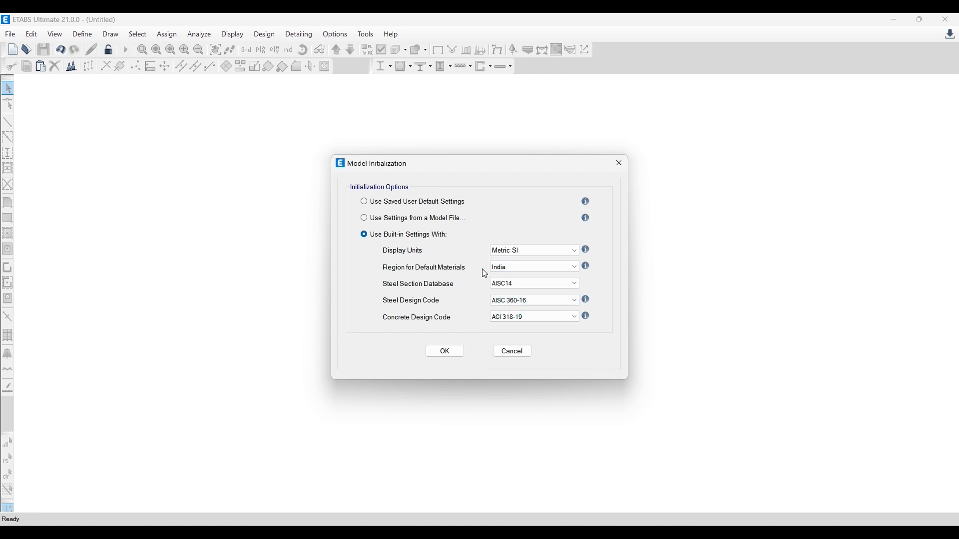
pyautogui.click(509, 285)
pyautogui.scroll(-2, 518, 312)
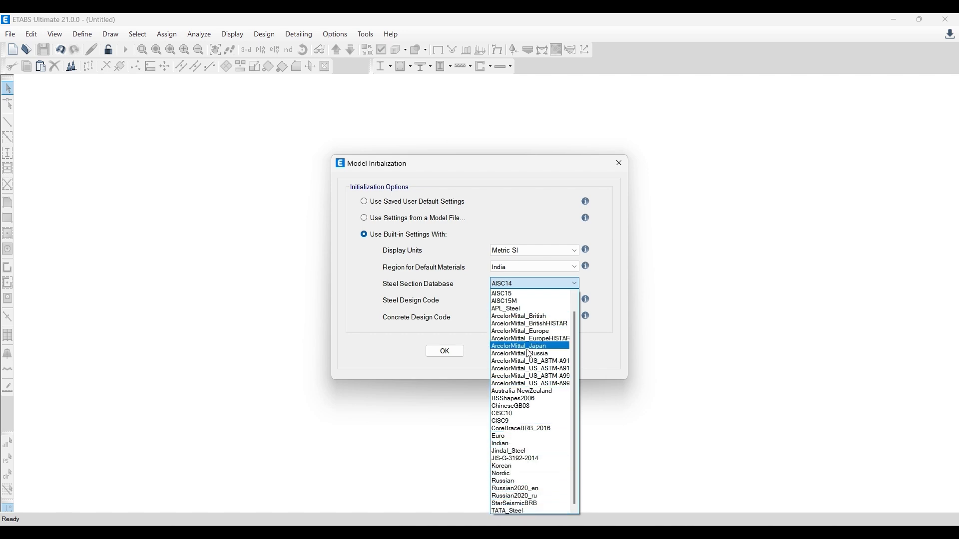
pyautogui.click(516, 445)
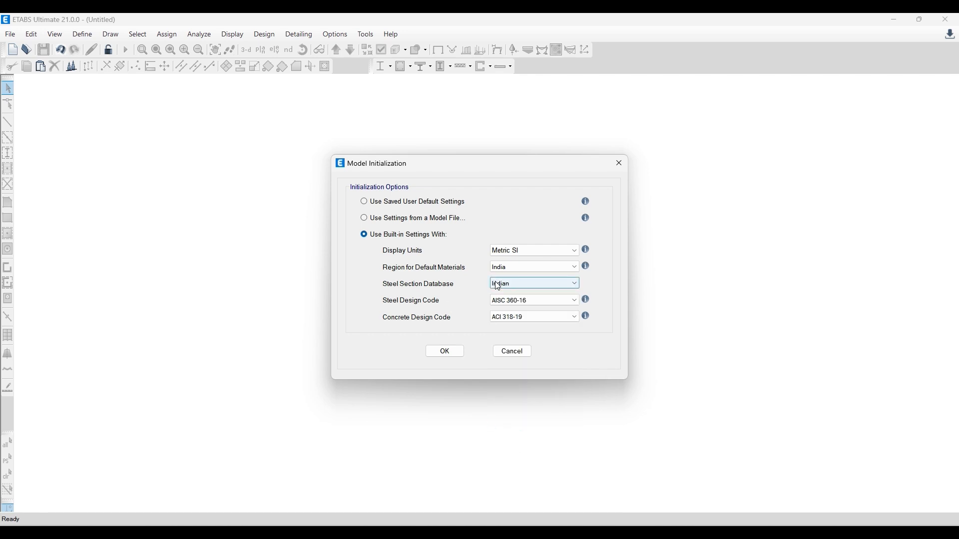
# - Set the steel design code to IS 800:2007 and the concrete design code to IS 456:2000, then accept the model initialization
pyautogui.click(514, 301)
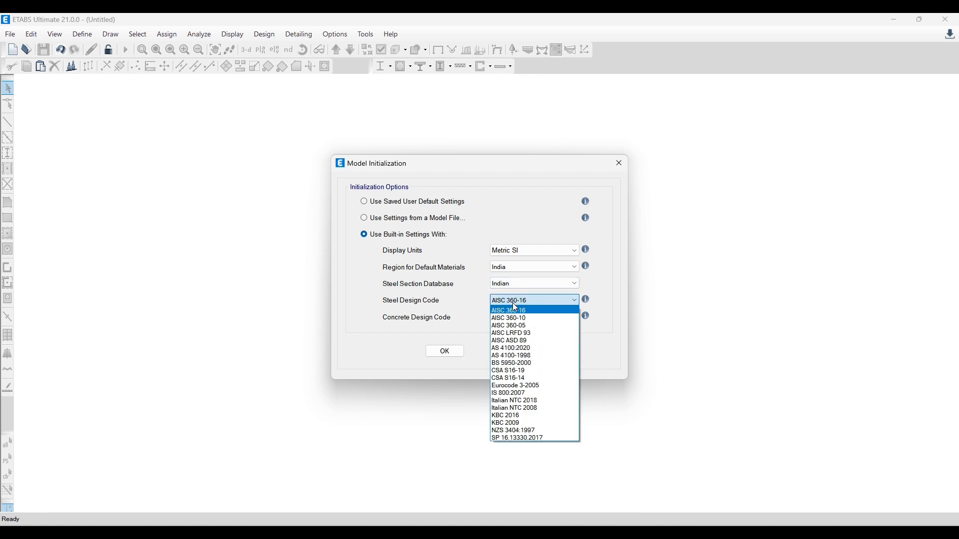
pyautogui.click(503, 394)
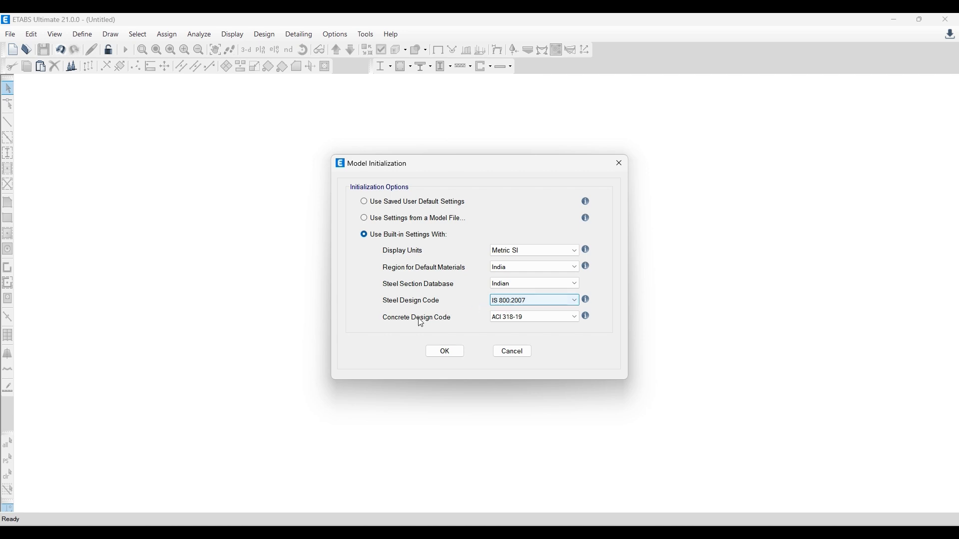
pyautogui.click(506, 318)
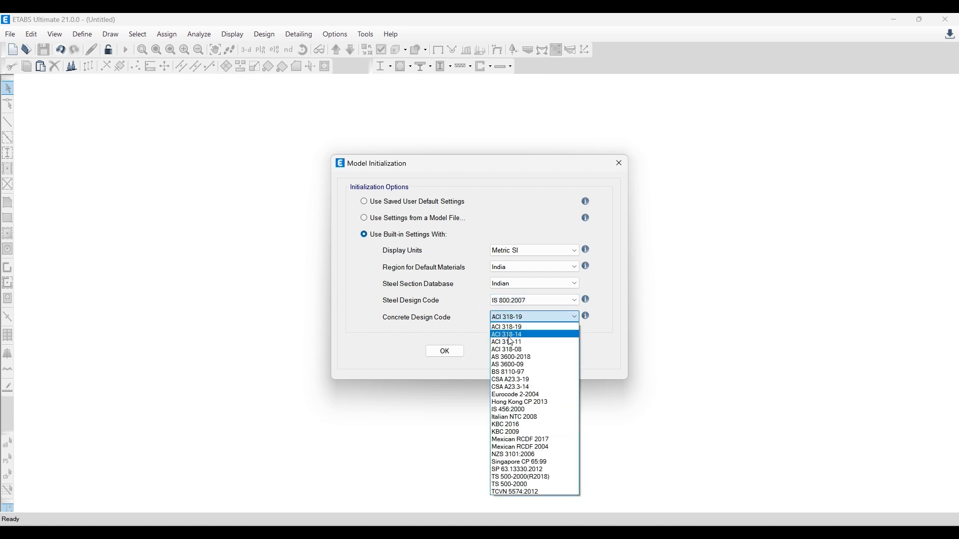
pyautogui.click(510, 414)
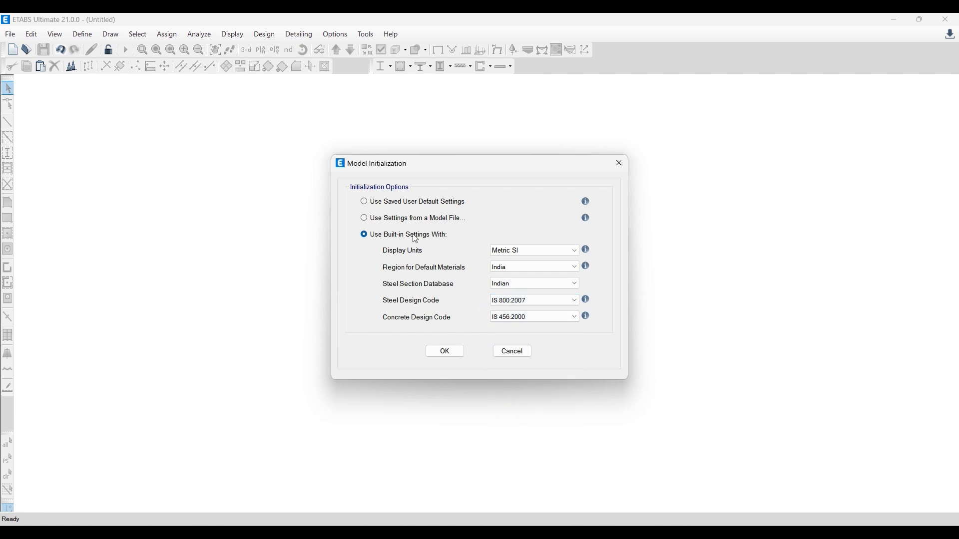
pyautogui.moveTo(439, 168); pyautogui.dragTo(425, 161)
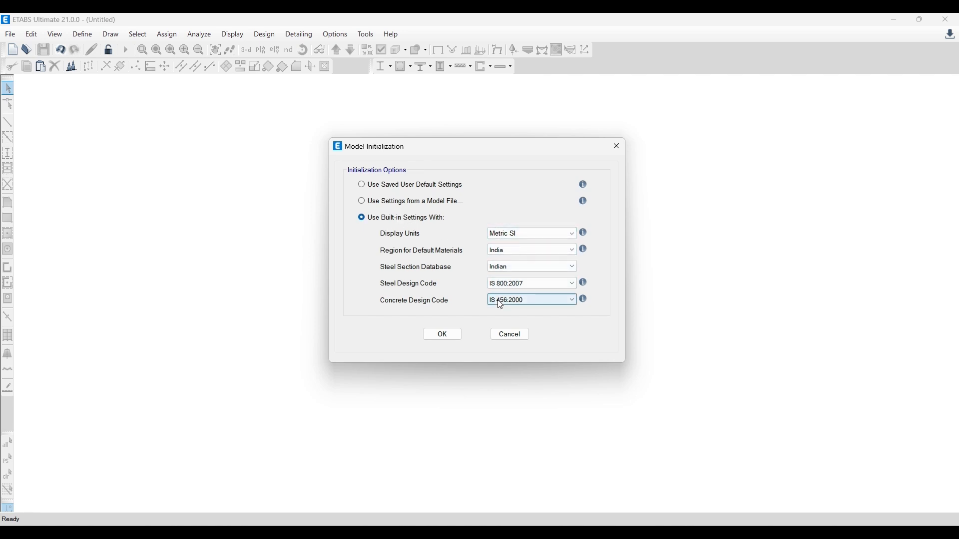
pyautogui.click(543, 232)
pyautogui.click(542, 209)
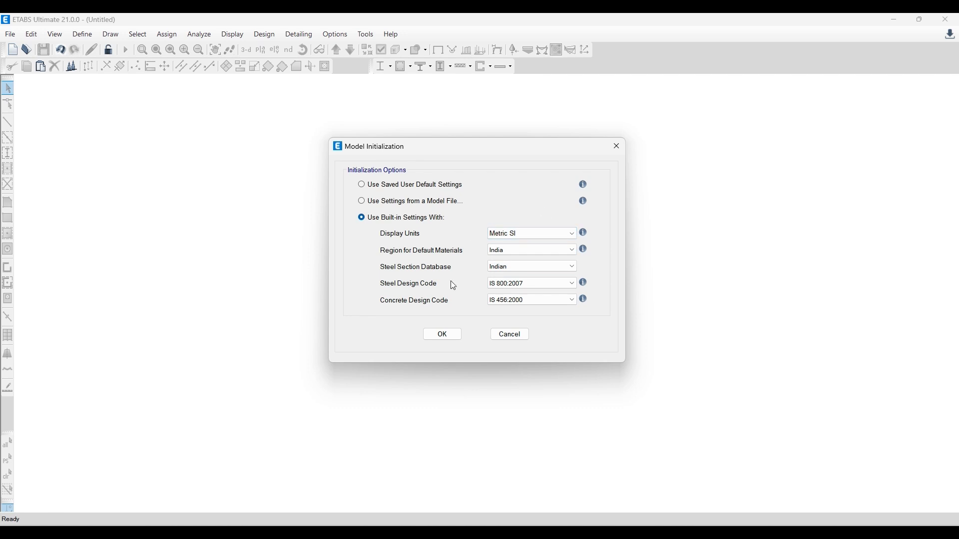
pyautogui.click(444, 334)
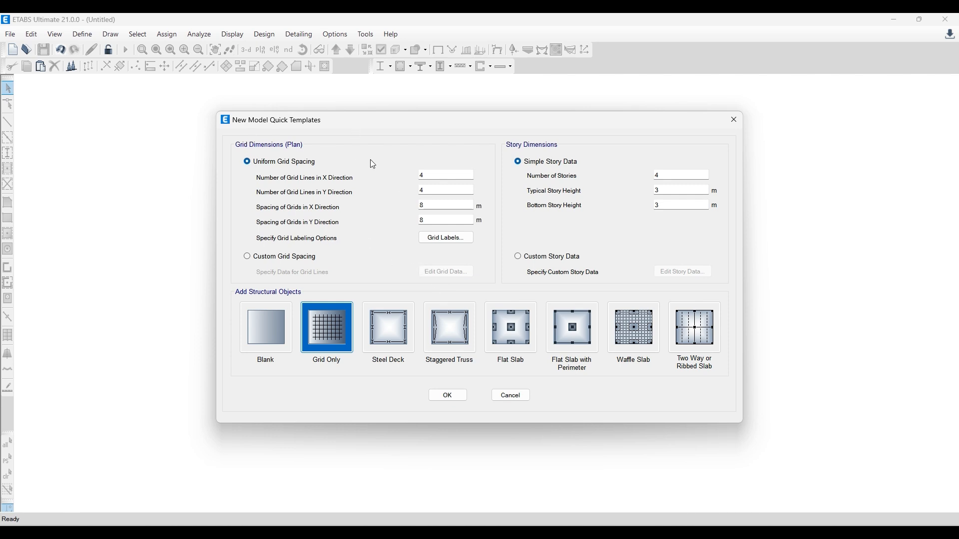
# - Find and open the Paint app with a blank canvas
pyautogui.moveTo(372, 123); pyautogui.dragTo(392, 123)
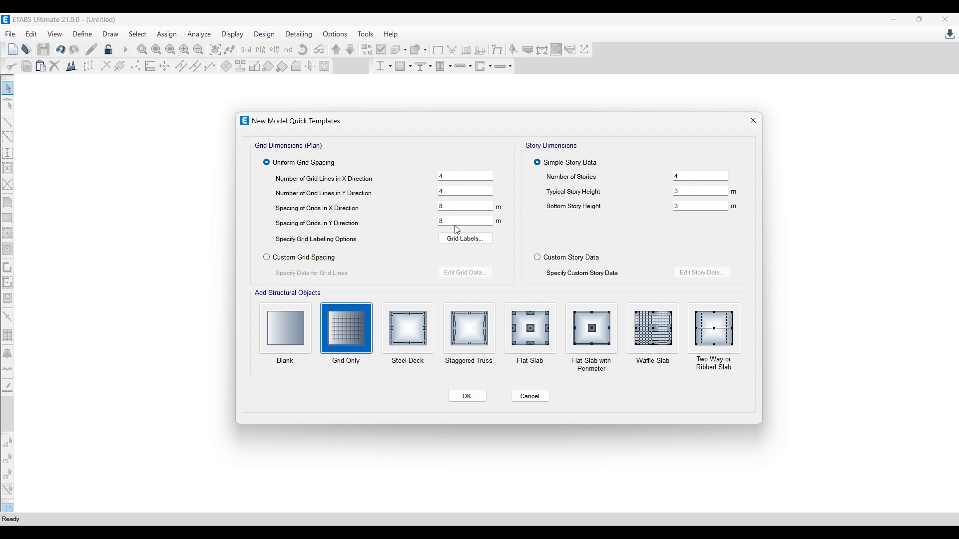
pyautogui.press('super+s')
pyautogui.write('paint')
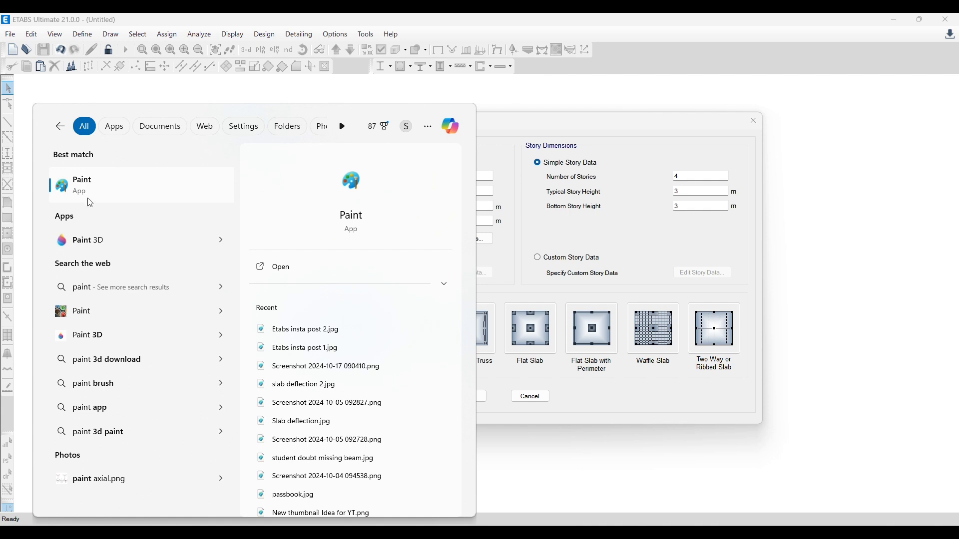
pyautogui.click(272, 267)
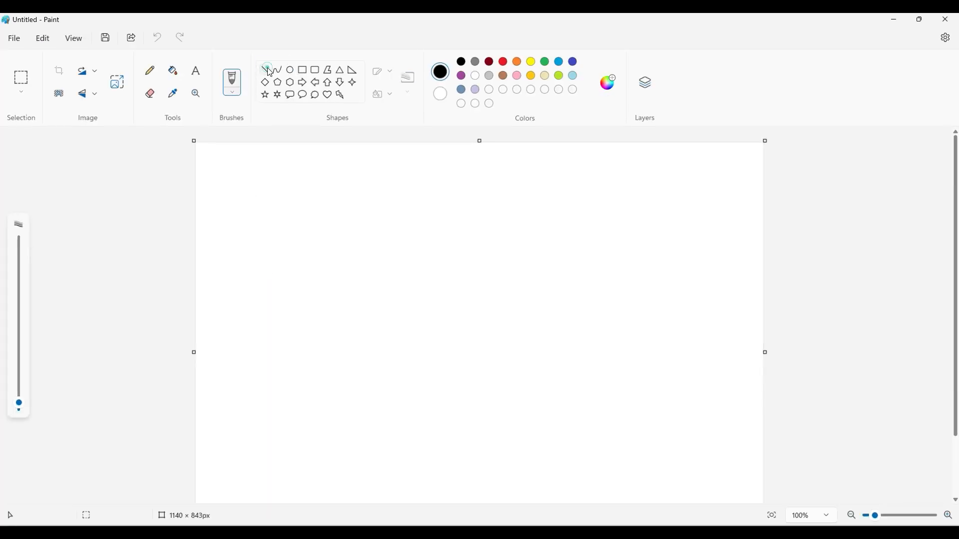
# - Sketch four spaced vertical grid lines about 301 to 344 px tall, crossed by one horizontal line about 453 px long
pyautogui.click(268, 70)
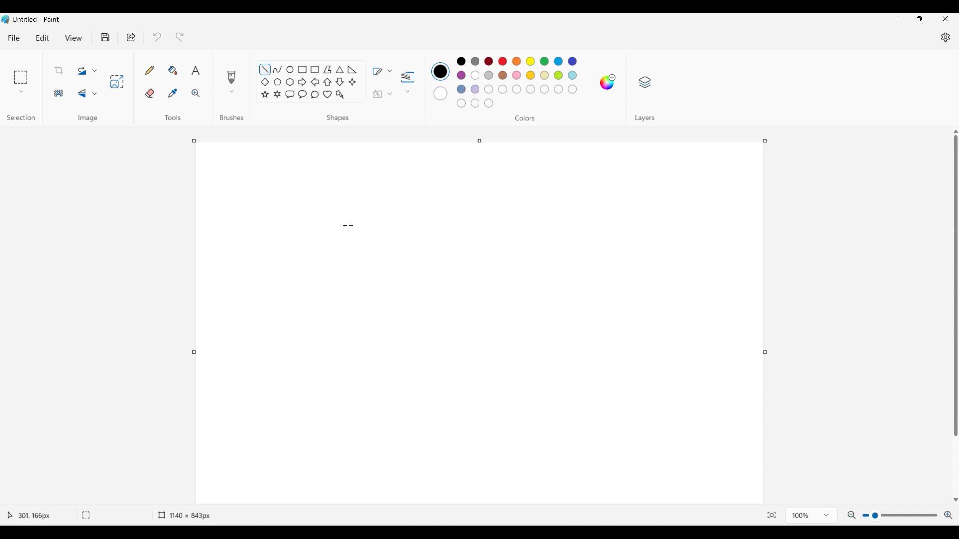
pyautogui.moveTo(349, 226)
pyautogui.mouseDown()
pyautogui.moveTo(358, 370)
pyautogui.moveTo(349, 378)
pyautogui.mouseUp()
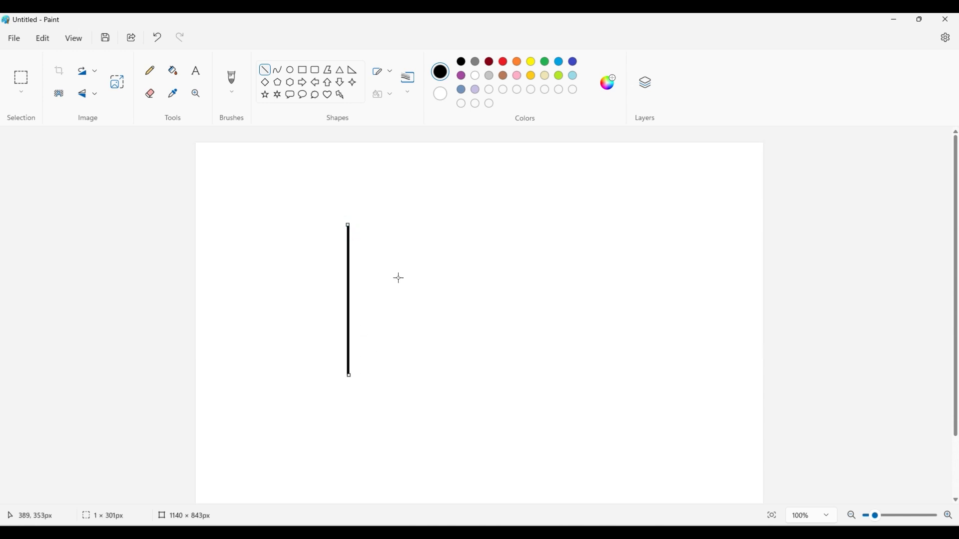
pyautogui.moveTo(403, 222); pyautogui.dragTo(403, 382)
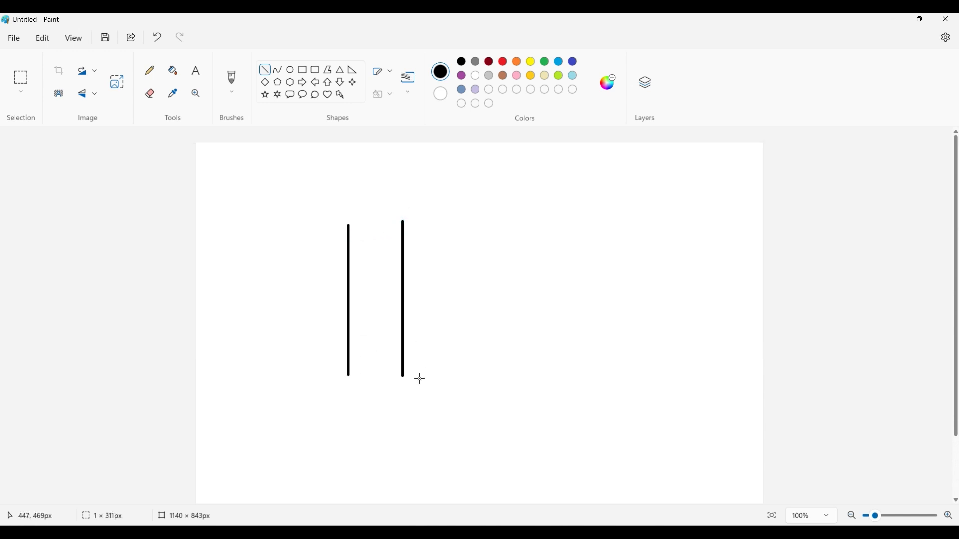
pyautogui.moveTo(462, 220); pyautogui.dragTo(462, 385)
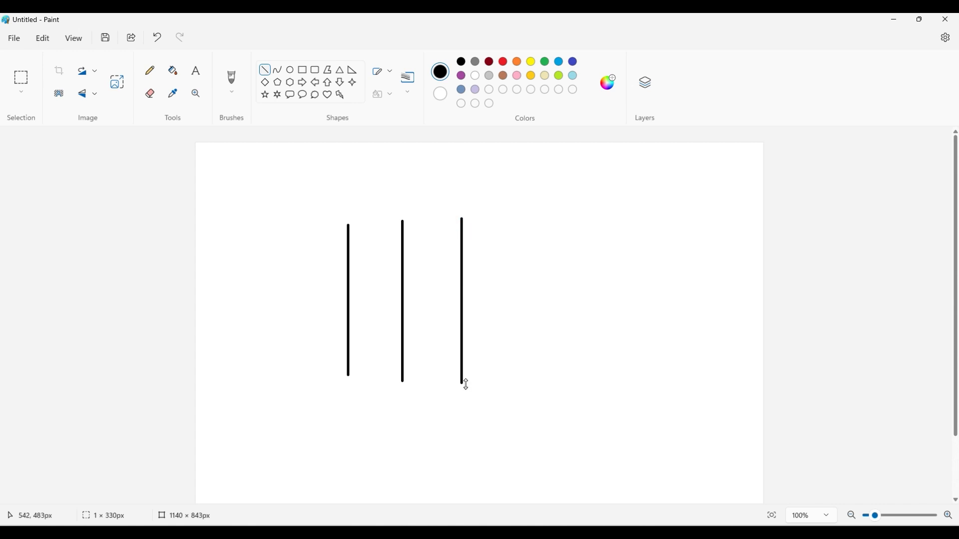
pyautogui.moveTo(535, 218); pyautogui.dragTo(535, 388)
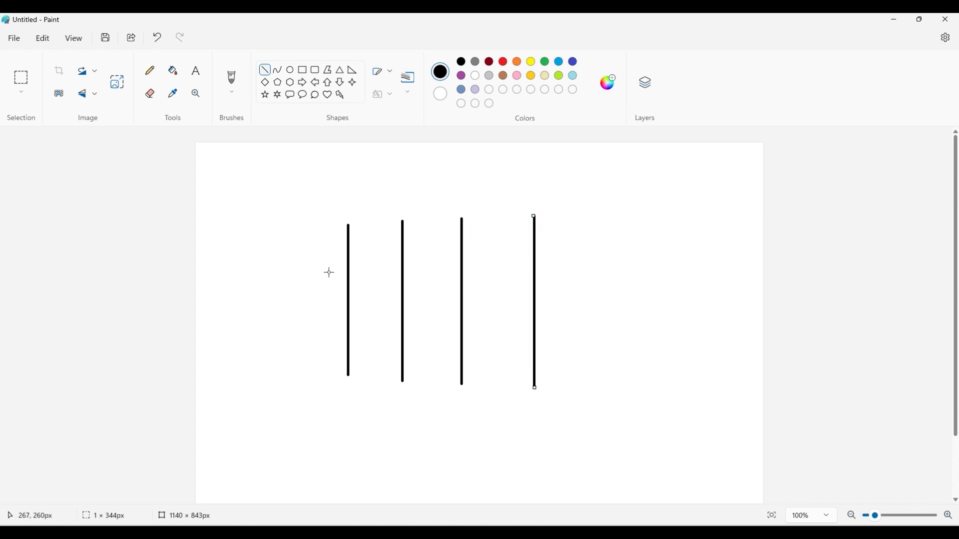
pyautogui.moveTo(330, 273); pyautogui.dragTo(555, 273)
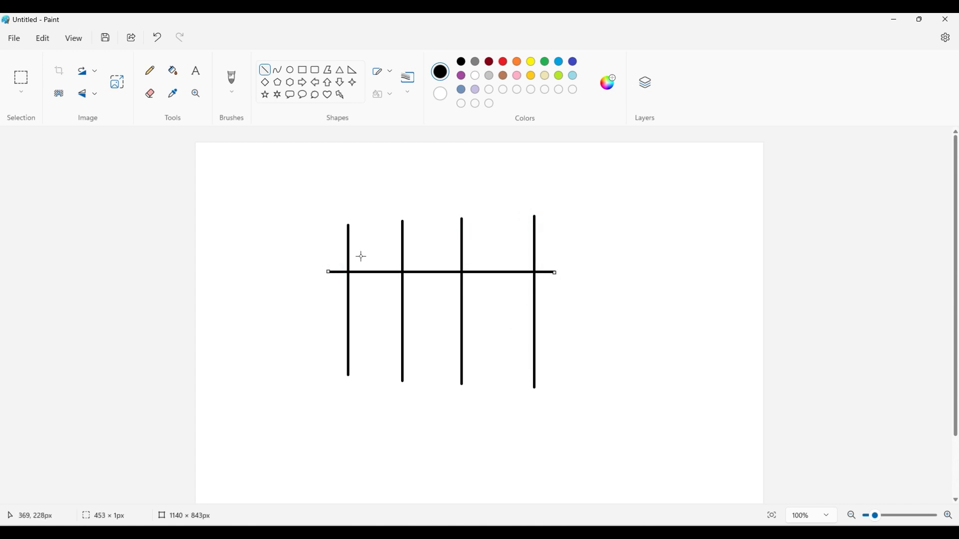
# - Label each of the three spaces between the vertical lines with the text 5m, just above the horizontal line
pyautogui.click(193, 70)
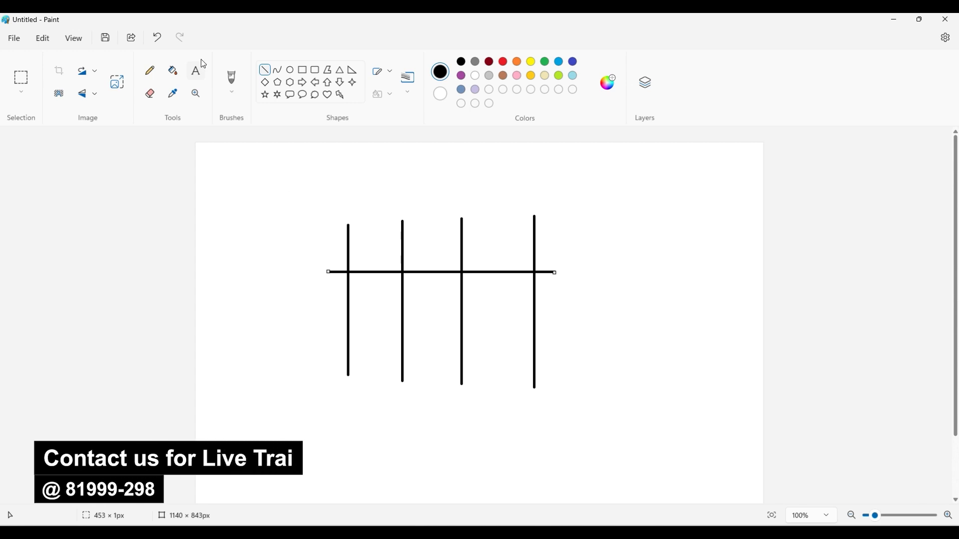
pyautogui.moveTo(363, 239); pyautogui.dragTo(469, 258)
pyautogui.write('5m')
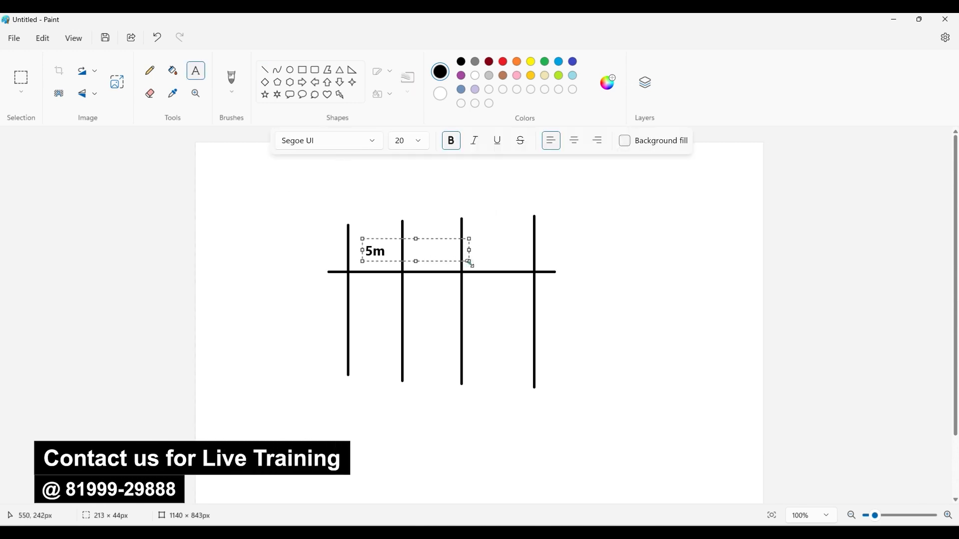
pyautogui.moveTo(469, 263); pyautogui.dragTo(391, 261)
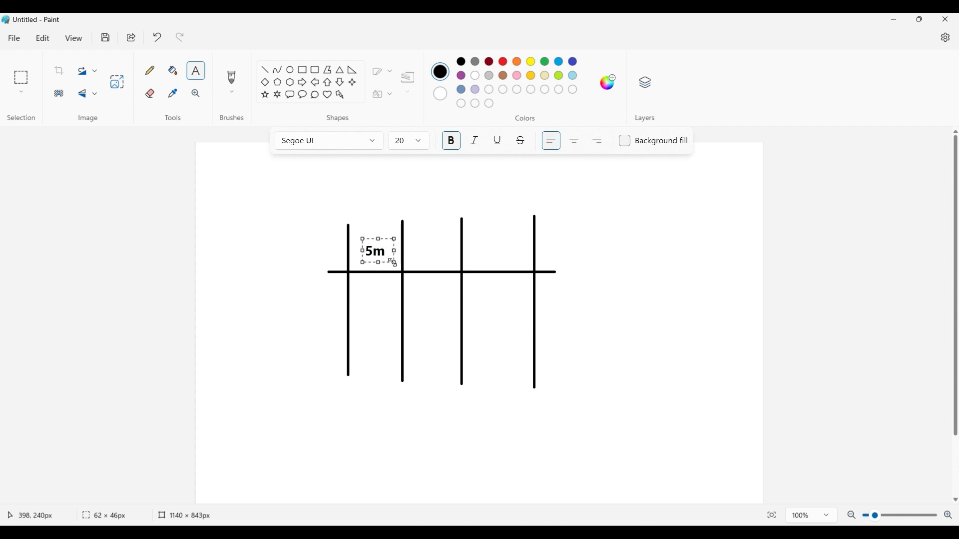
pyautogui.click(426, 242)
pyautogui.click(418, 249)
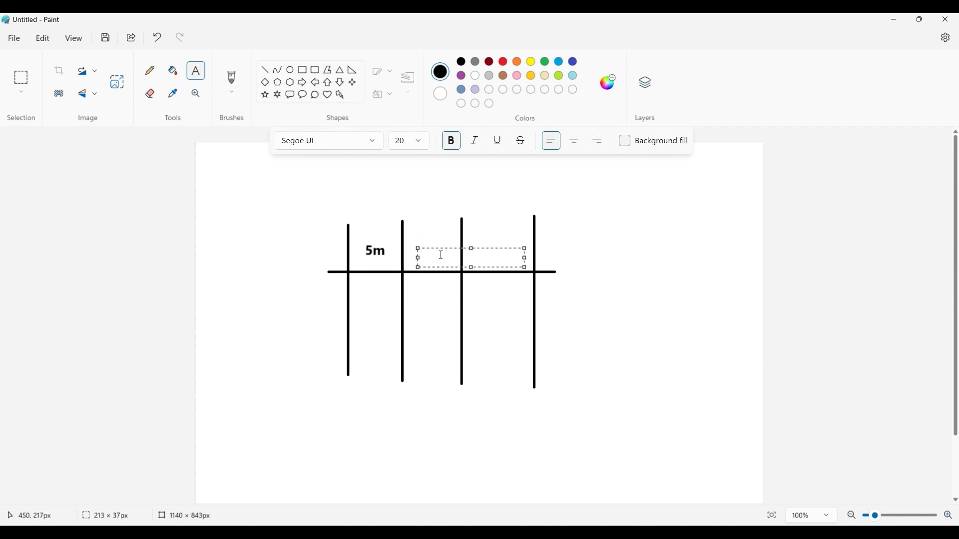
pyautogui.write('5m')
pyautogui.click(483, 207)
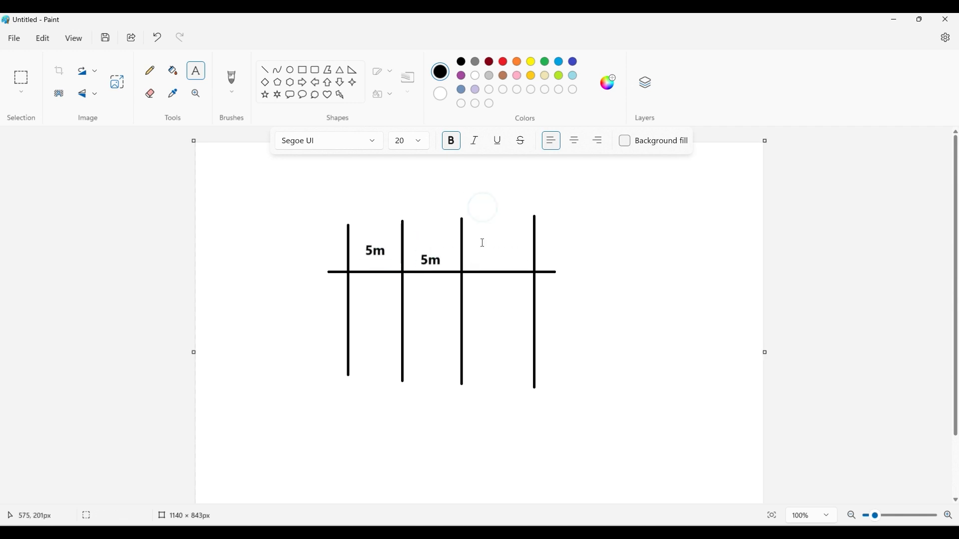
pyautogui.click(482, 244)
pyautogui.write('5m')
pyautogui.click(493, 198)
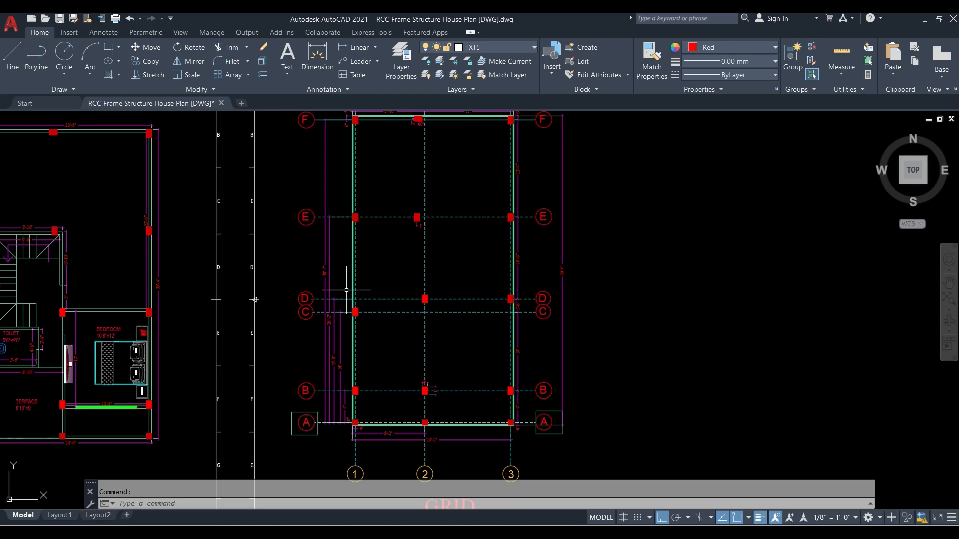
# - Switch to the AutoCAD house plan and examine the grid spacing dimensions along grid line F between the columns
pyautogui.scroll(-3, 343, 295)
pyautogui.scroll(6, 368, 150)
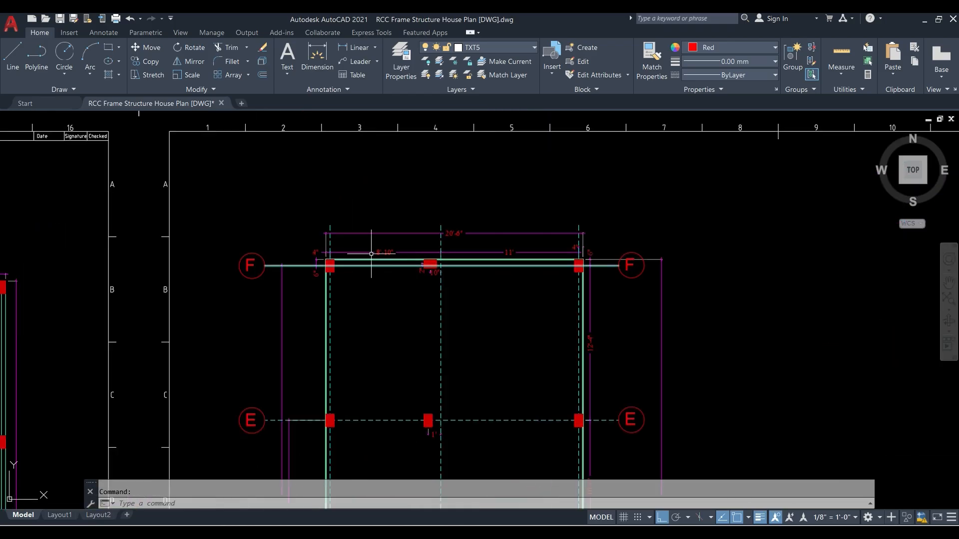
pyautogui.scroll(2, 373, 255)
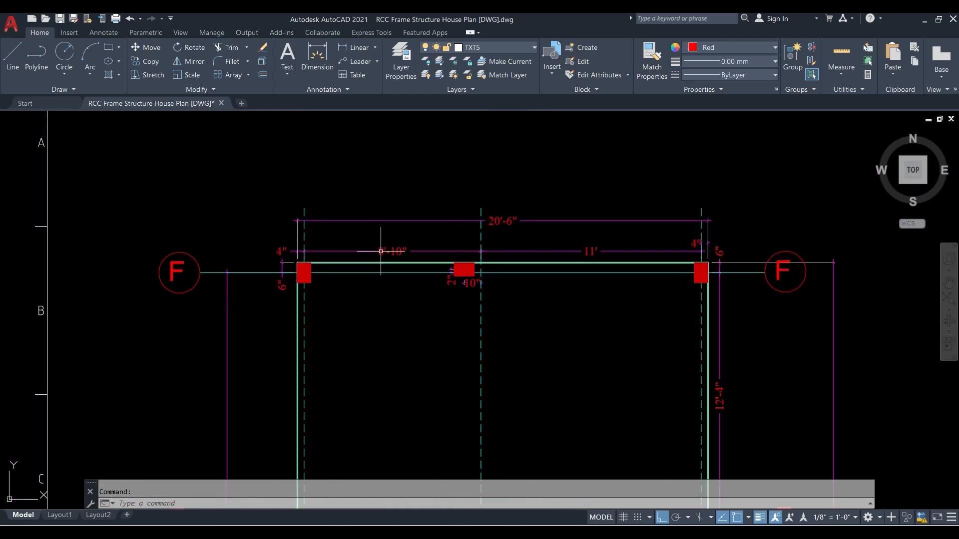
pyautogui.click(410, 252)
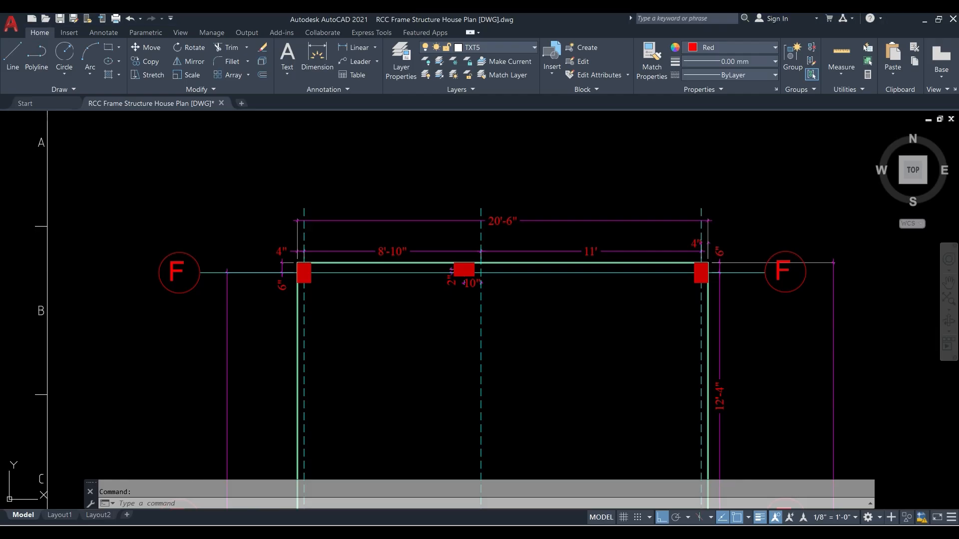
# - Return to ETABS and choose custom grid spacing for the new model's plan grid
pyautogui.scroll(-5, 313, 247)
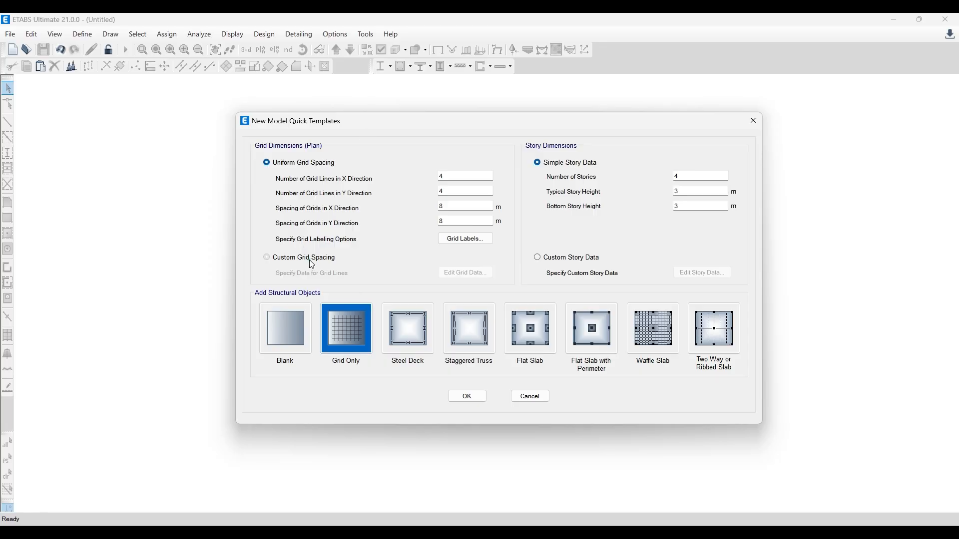
pyautogui.click(312, 262)
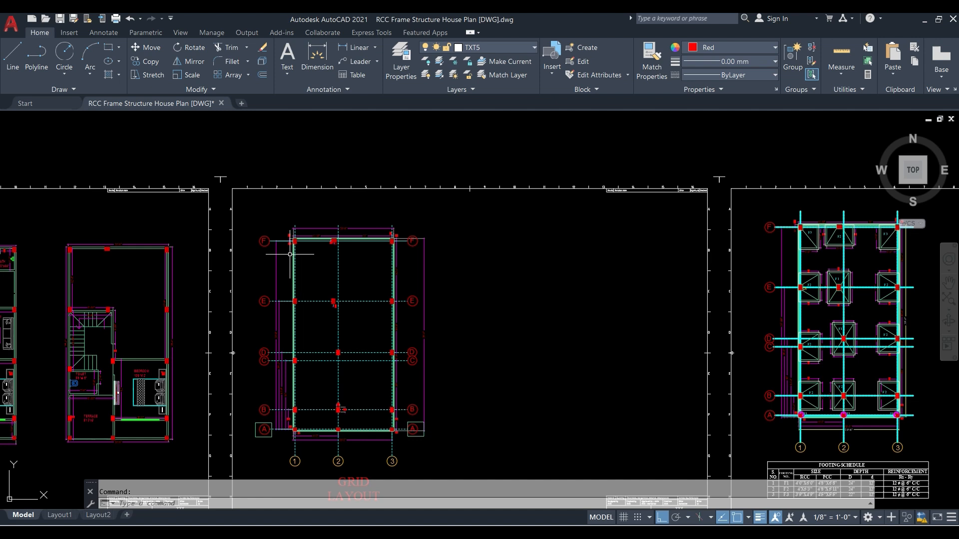
# - Switch the plan grid to uniform spacing, with 6 grid lines in both X and Y directions and 5 m spacing in X
pyautogui.scroll(5, 295, 249)
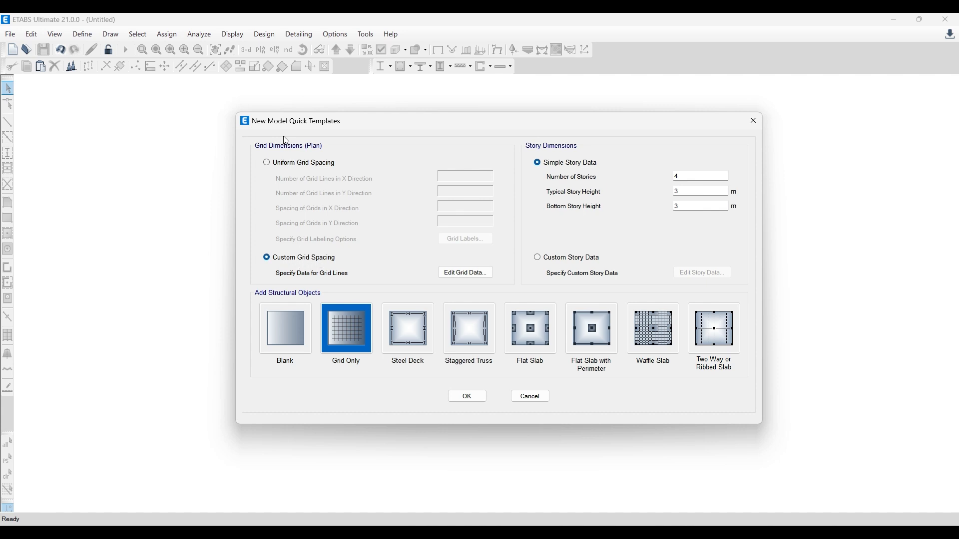
pyautogui.click(288, 162)
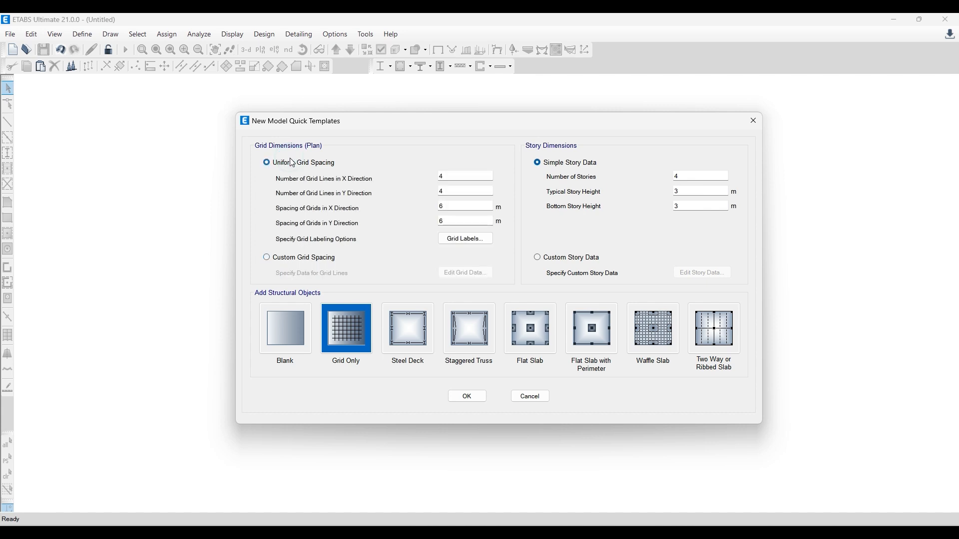
pyautogui.doubleClick(443, 177)
pyautogui.doubleClick(462, 194)
pyautogui.write('6')
pyautogui.click(460, 207)
pyautogui.doubleClick(448, 208)
pyautogui.write('5')
pyautogui.click(479, 206)
pyautogui.doubleClick(454, 206)
# - Return to custom grid spacing and open the grid line data for editing
pyautogui.click(297, 260)
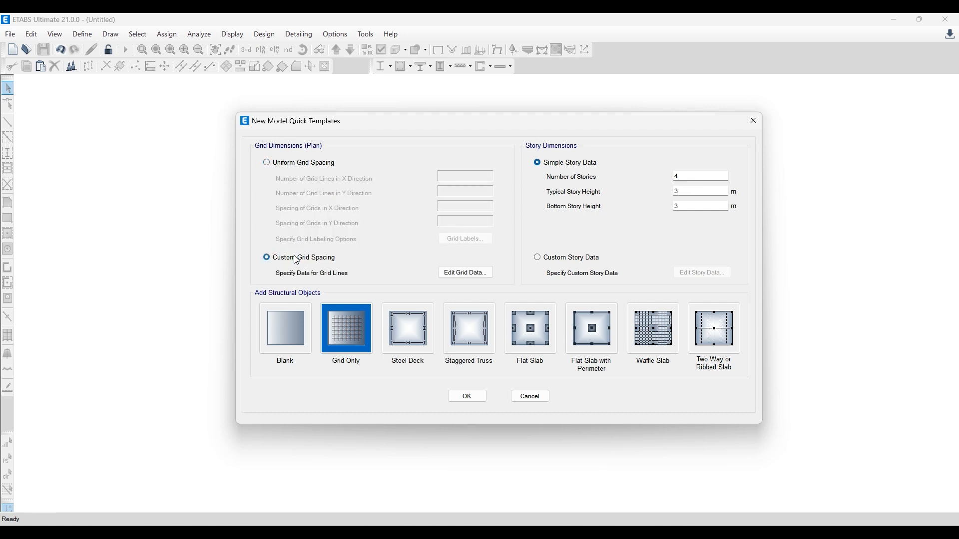
pyautogui.click(472, 274)
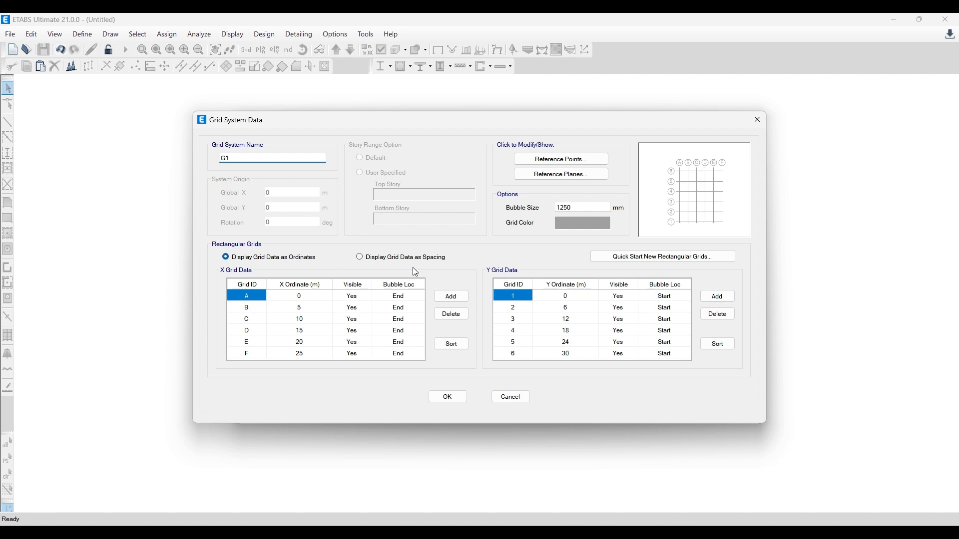
pyautogui.moveTo(419, 114); pyautogui.dragTo(433, 106)
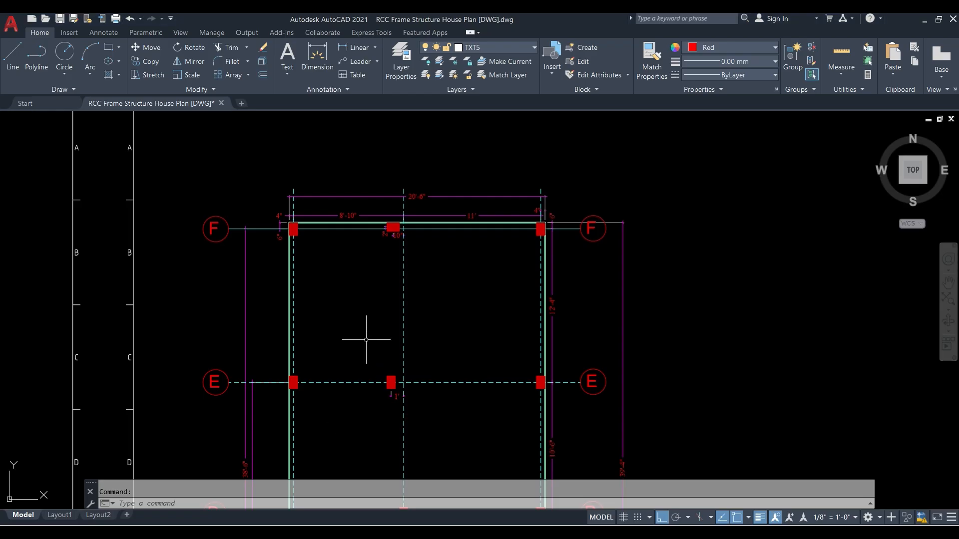
# - Switch to the AutoCAD house plan and examine the grid layout dimensions around grid lines A to D and 1 to 3
pyautogui.scroll(-4, 347, 292)
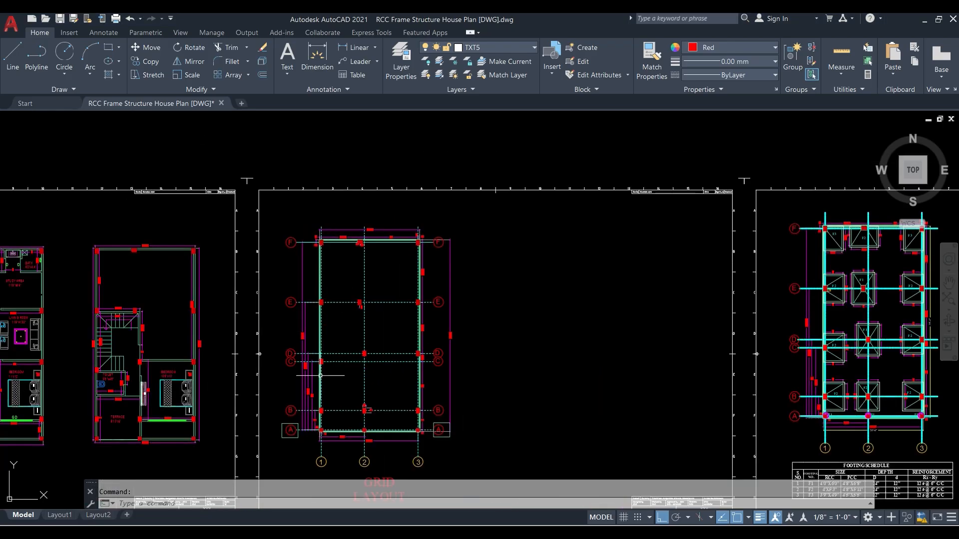
pyautogui.scroll(1, 320, 375)
pyautogui.scroll(1, 381, 308)
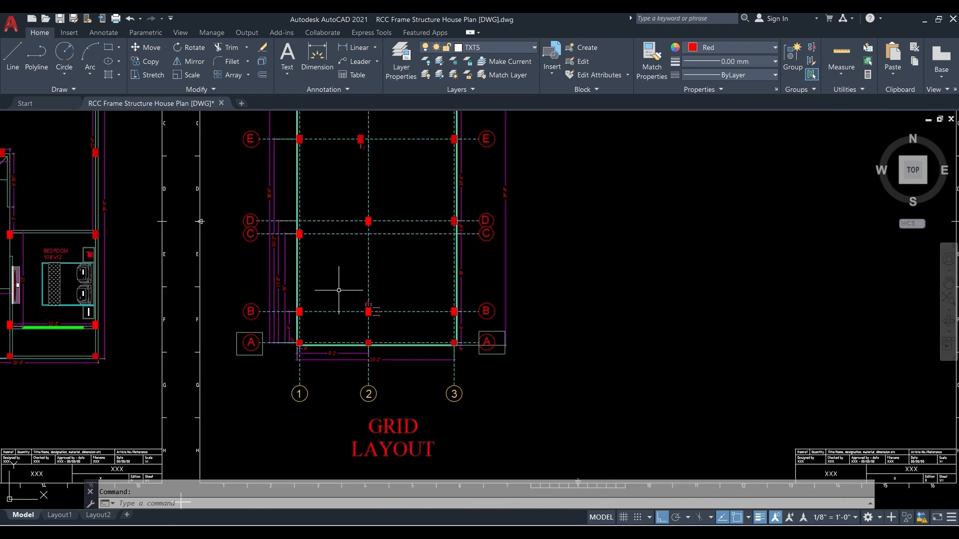
pyautogui.scroll(5, 259, 309)
pyautogui.moveTo(479, 387); pyautogui.dragTo(453, 303, button='middle')
pyautogui.scroll(-2, 347, 322)
pyautogui.scroll(-2, 325, 345)
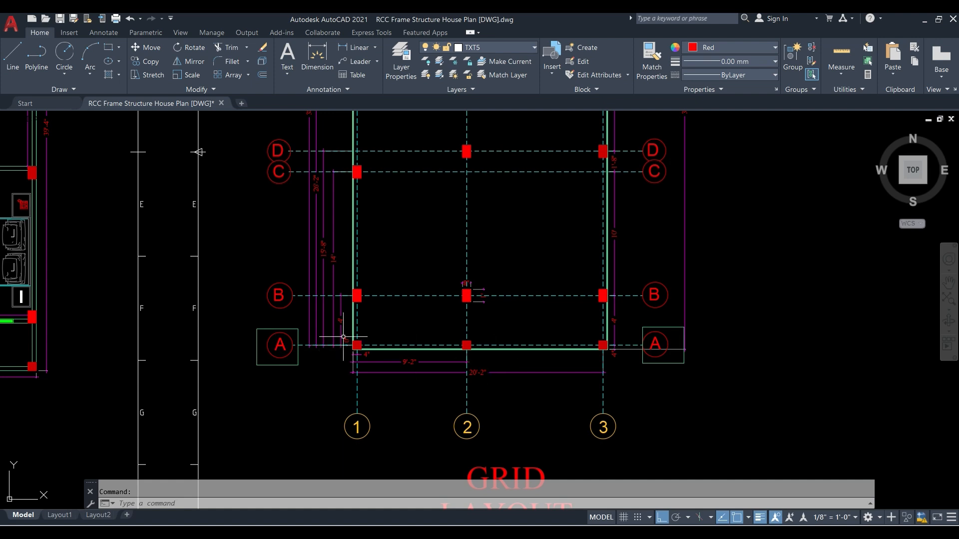
pyautogui.scroll(2, 343, 337)
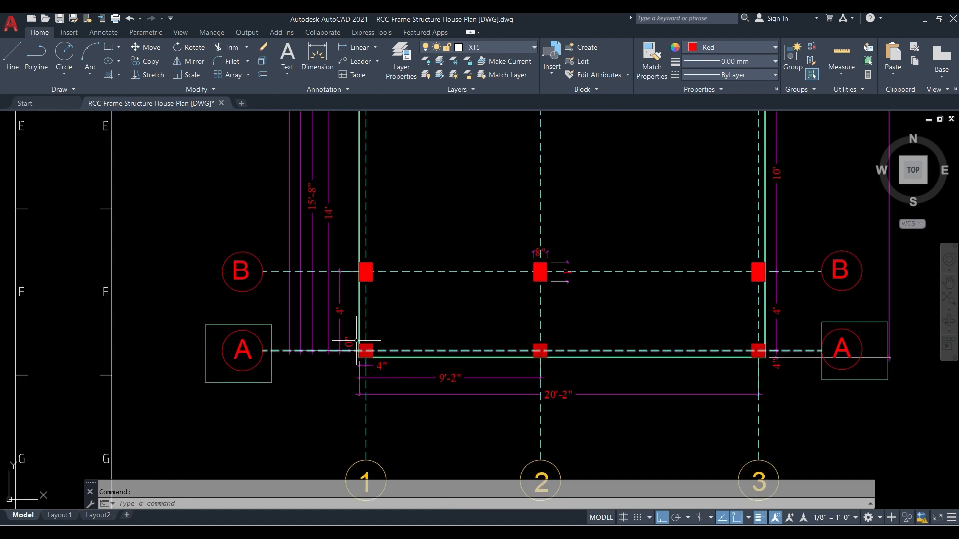
pyautogui.scroll(2, 357, 341)
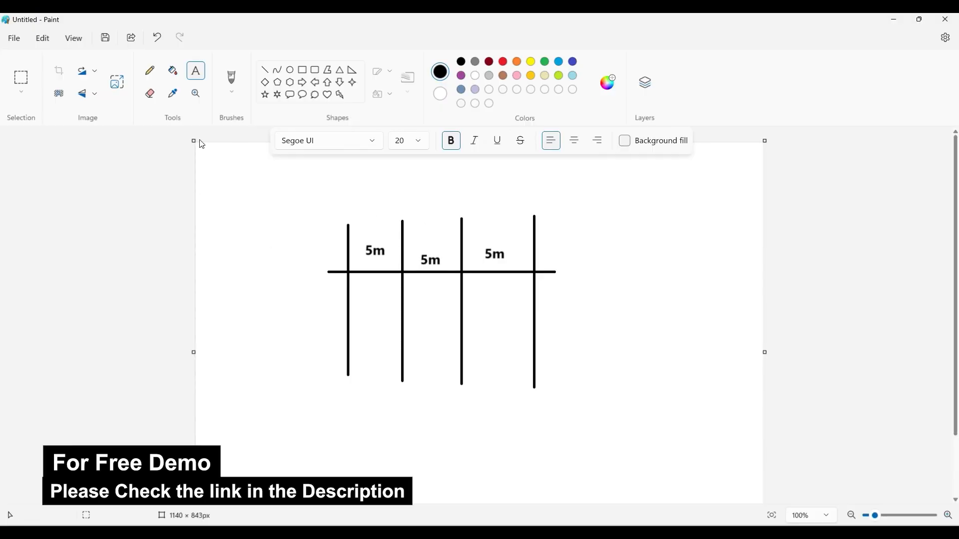
# - Switch to Paint and enlarge the canvas to 1728 × 1057 px around the existing grid sketch
pyautogui.moveTo(190, 138); pyautogui.dragTo(5, 103)
pyautogui.scroll(-3, 705, 286)
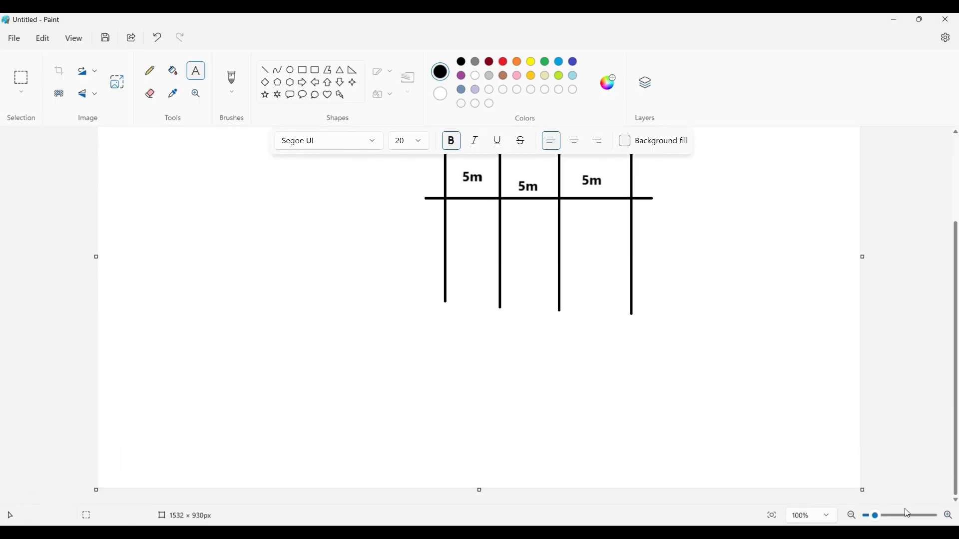
pyautogui.click(862, 490)
pyautogui.scroll(3, 524, 349)
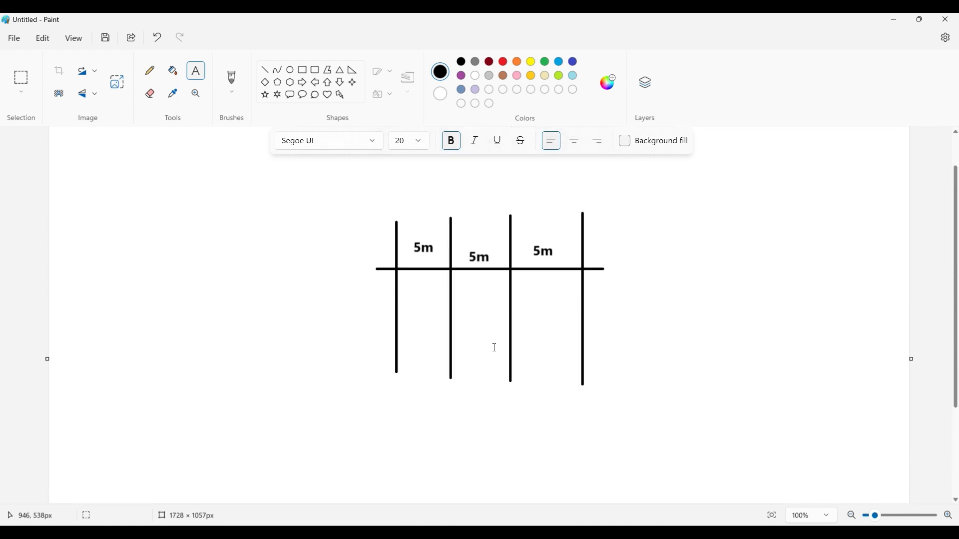
# - Select the whole 5m grid sketch and delete it from the canvas
pyautogui.click(21, 79)
pyautogui.moveTo(343, 232); pyautogui.dragTo(717, 491)
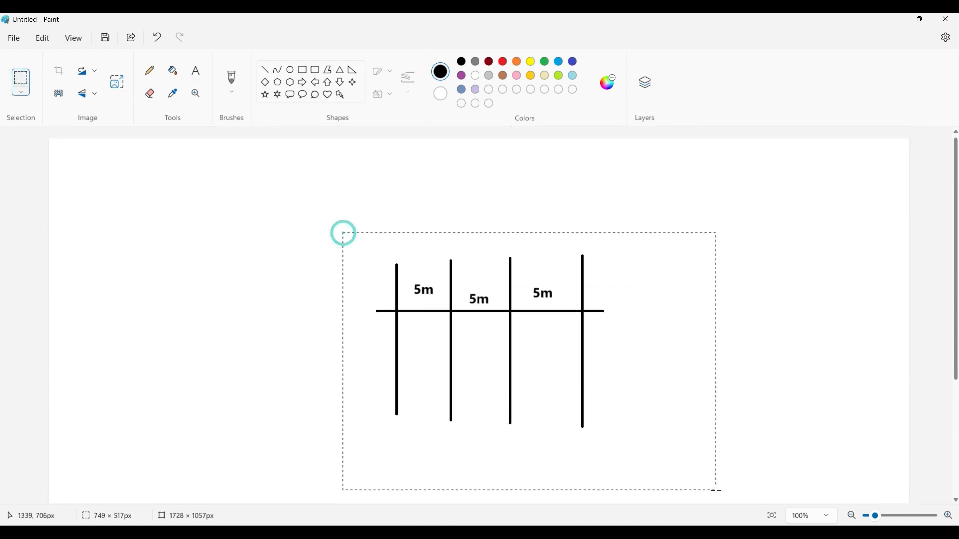
pyautogui.press('Delete')
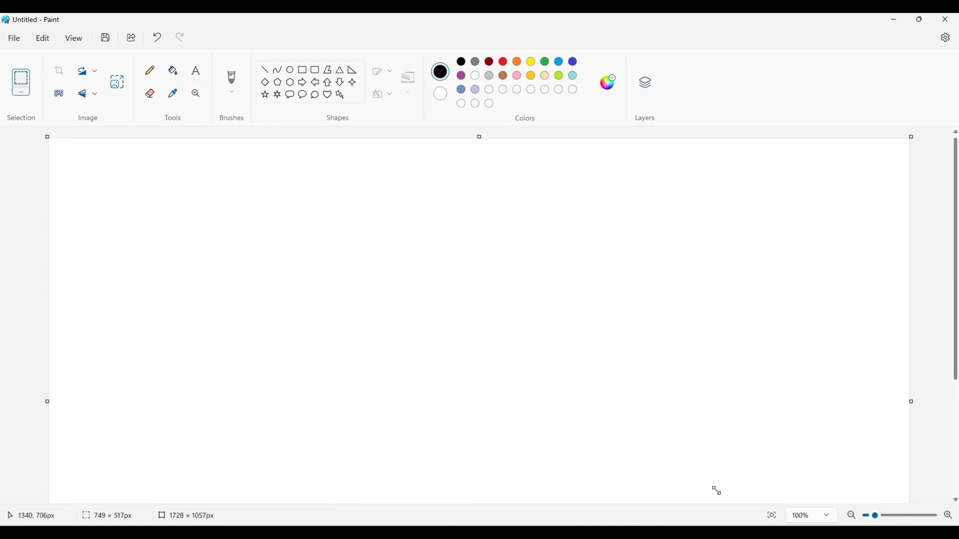
# - Draw a vertical axis line about 532 px tall and a horizontal axis line crossing it near its lower end
pyautogui.click(266, 71)
pyautogui.moveTo(252, 204); pyautogui.dragTo(256, 470)
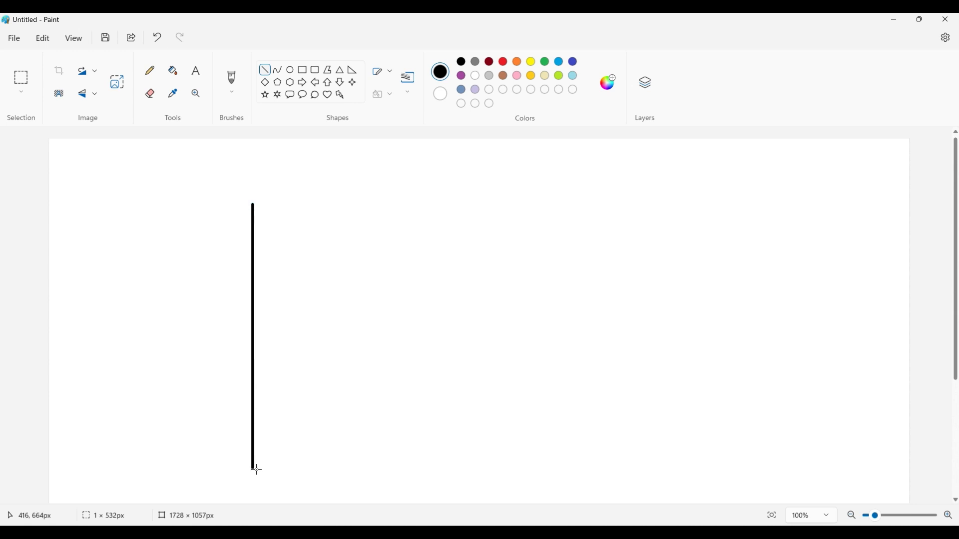
pyautogui.click(311, 411)
pyautogui.moveTo(198, 434); pyautogui.dragTo(566, 434)
pyautogui.click(567, 379)
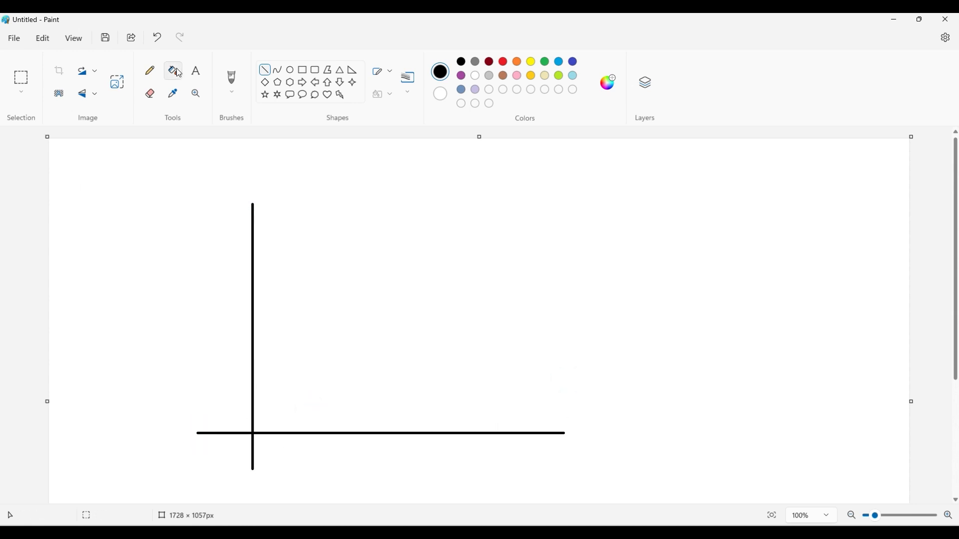
# - Label the horizontal line's right end with the text X axis and the vertical line's top with Y axis
pyautogui.click(195, 71)
pyautogui.click(544, 414)
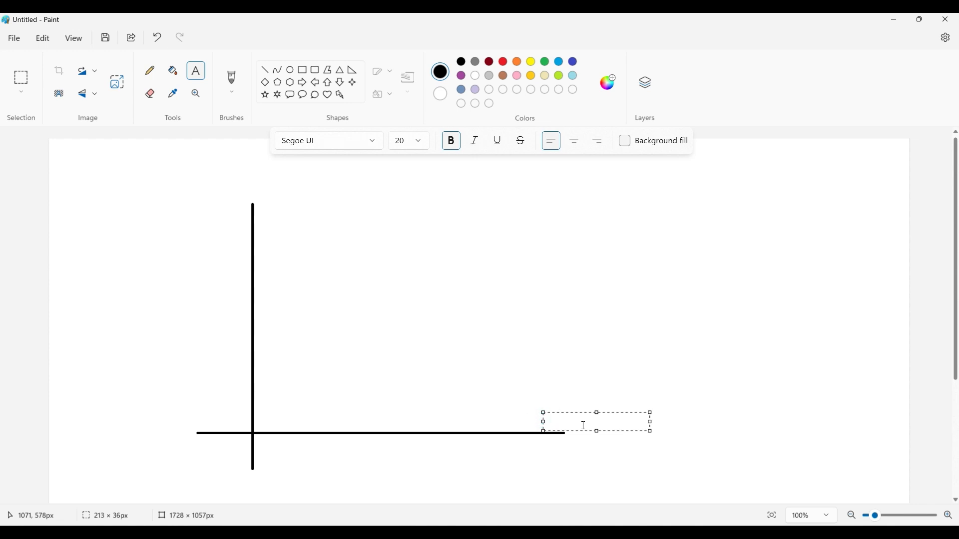
pyautogui.write('x')
pyautogui.press('BackSpace')
pyautogui.write('X')
pyautogui.press('BackSpace')
pyautogui.write('axis')
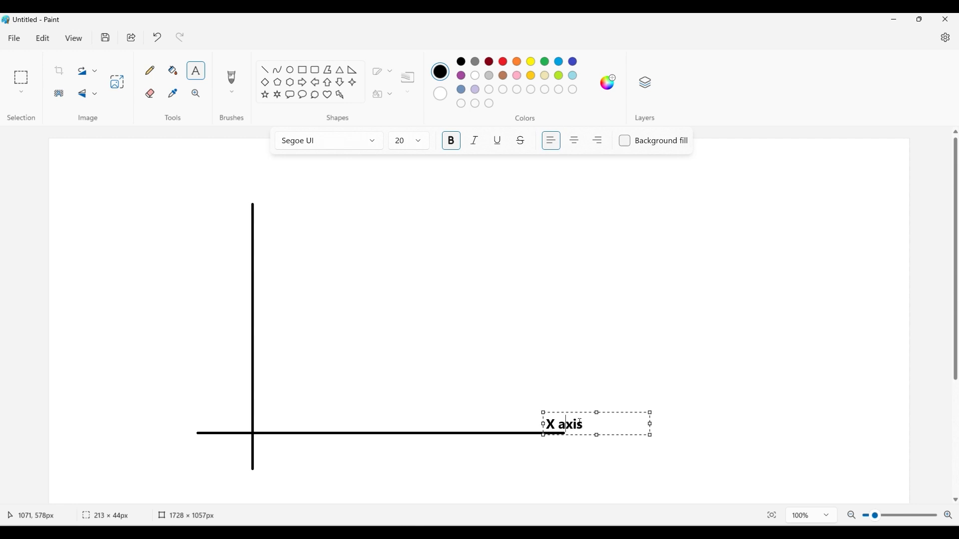
pyautogui.click(598, 388)
pyautogui.click(201, 185)
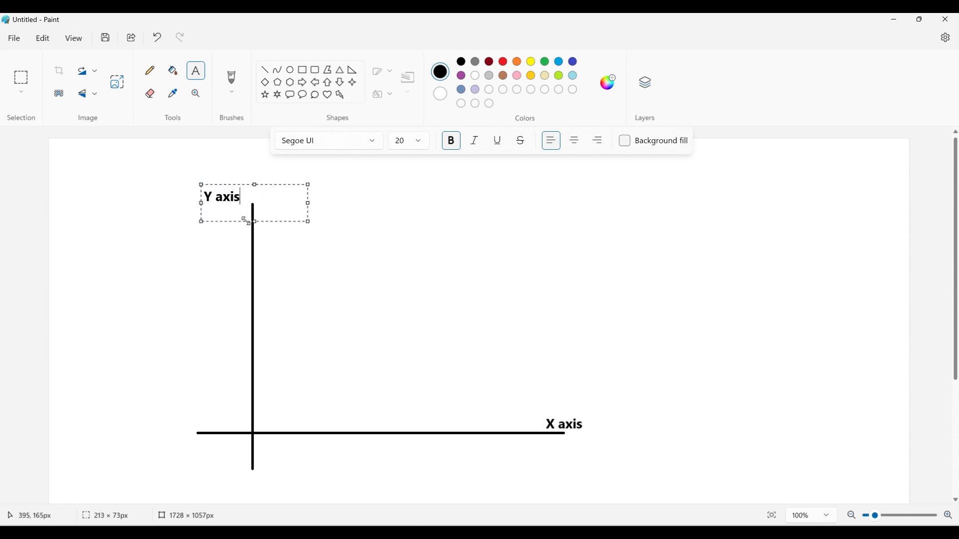
pyautogui.click(371, 242)
# - Label the intersection of the two axes with the text (0,0), just below the X axis
pyautogui.scroll(-2, 306, 230)
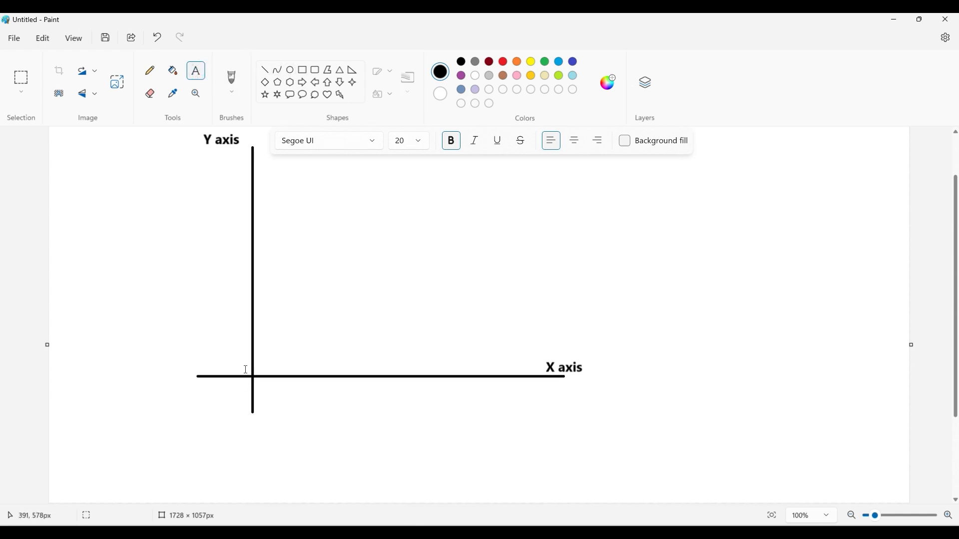
pyautogui.click(258, 386)
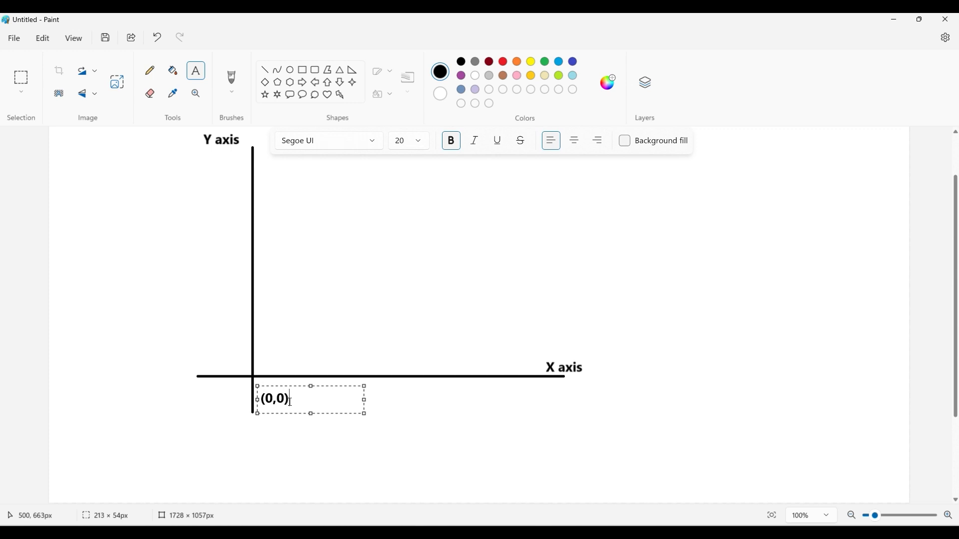
pyautogui.click(304, 453)
pyautogui.scroll(1, 292, 145)
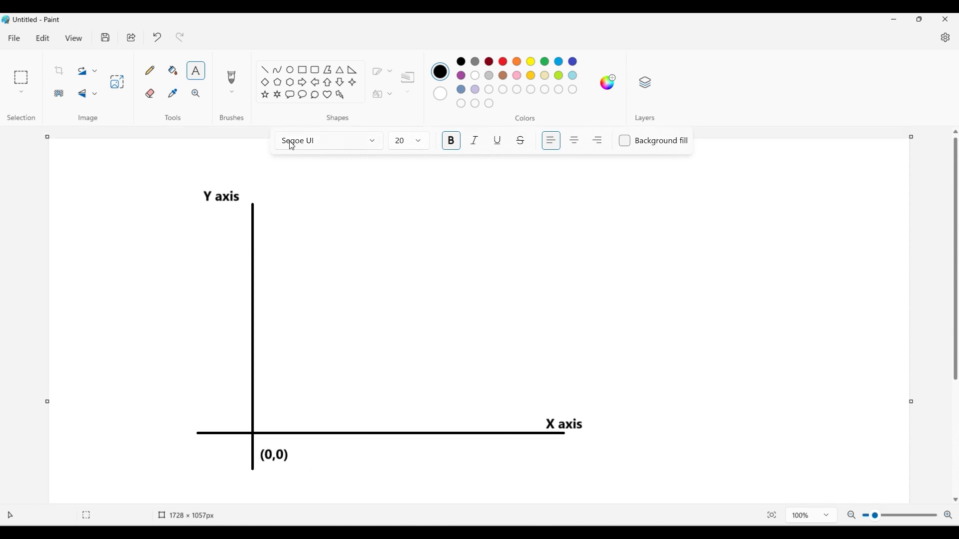
# - Draw three red vertical grid lines about 533 to 571 px tall, spaced to the right of the Y axis and crossing the X axis
pyautogui.click(265, 72)
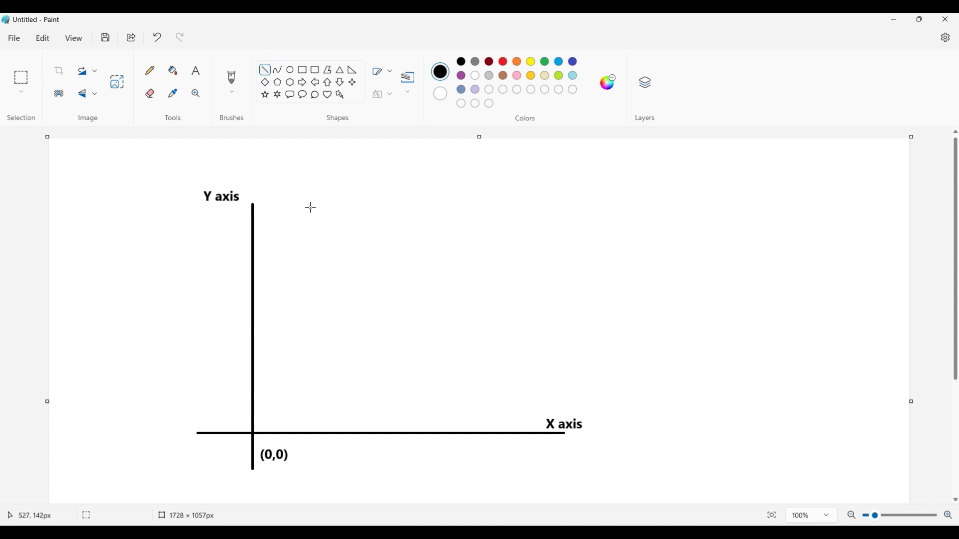
pyautogui.moveTo(311, 207)
pyautogui.keyDown('shift'); pyautogui.mouseDown()
pyautogui.moveTo(332, 389)
pyautogui.moveTo(328, 471)
pyautogui.mouseUp(); pyautogui.keyUp('shift')
pyautogui.click(490, 61)
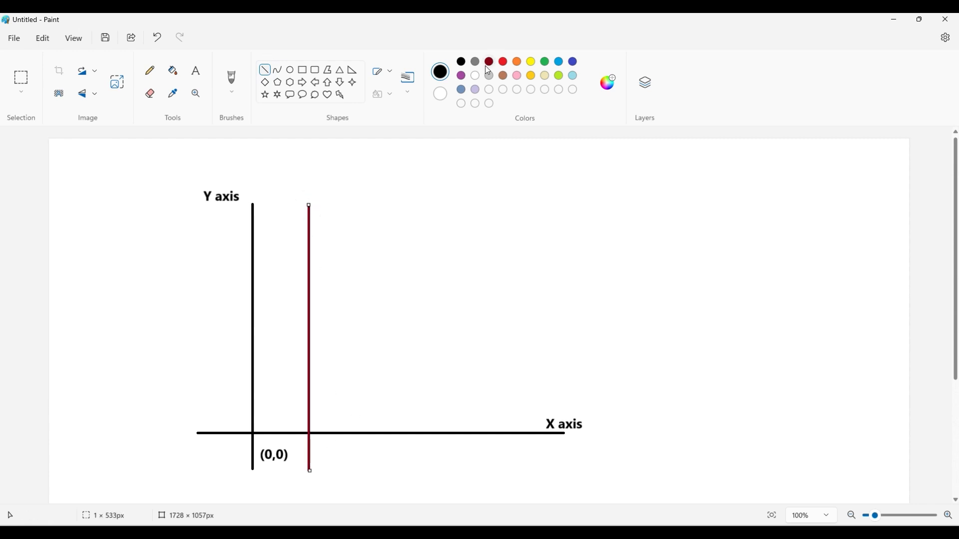
pyautogui.click(517, 61)
pyautogui.click(503, 61)
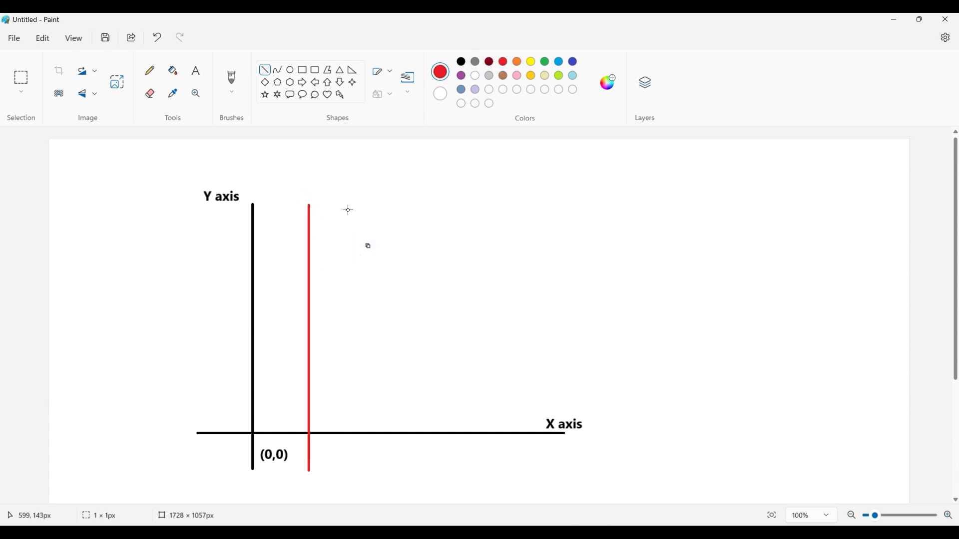
pyautogui.keyDown('shift'); pyautogui.moveTo(350, 203); pyautogui.dragTo(368, 457); pyautogui.keyUp('shift')
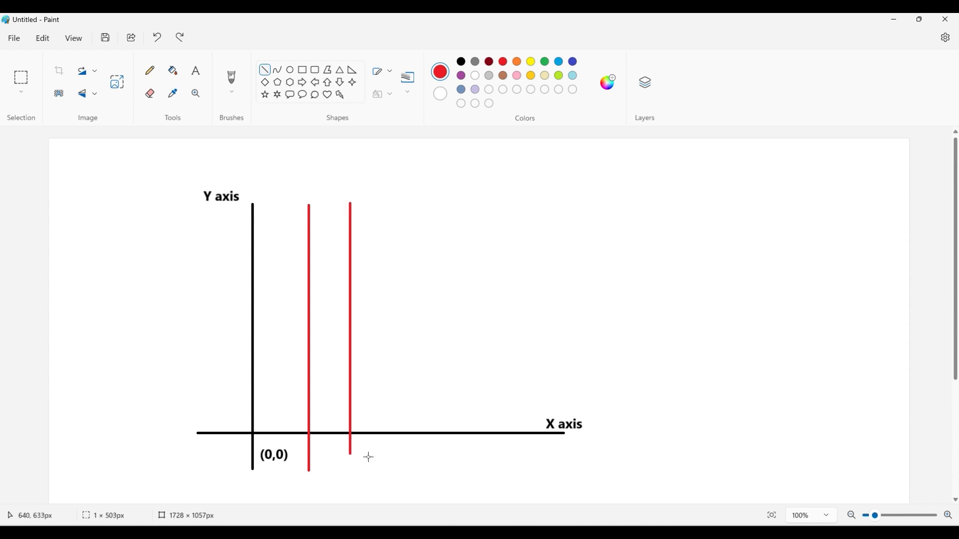
pyautogui.keyDown('shift'); pyautogui.moveTo(413, 206); pyautogui.dragTo(436, 491); pyautogui.keyUp('shift')
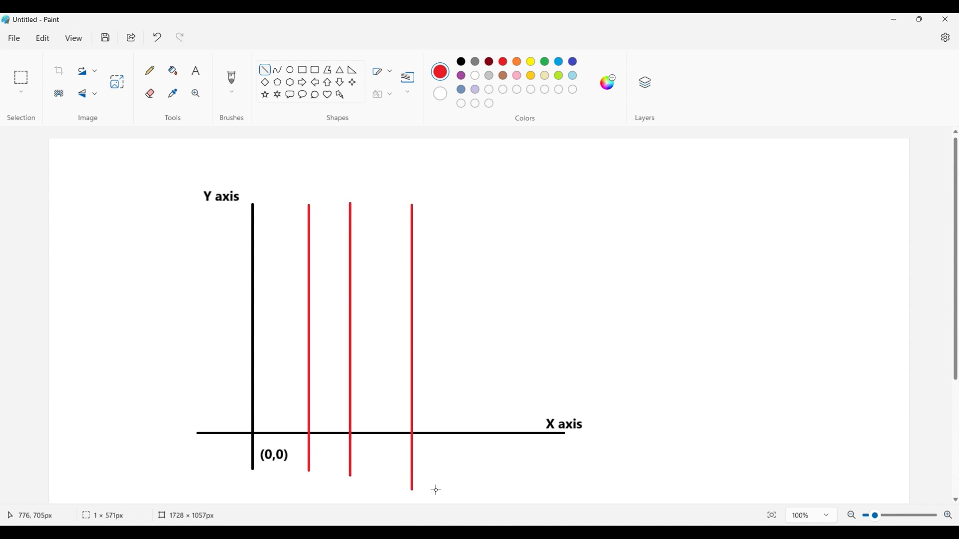
# - Draw three red horizontal grid lines about 528 to 606 px long above the X axis, crossing the vertical lines
pyautogui.keyDown('shift'); pyautogui.moveTo(226, 239); pyautogui.dragTo(528, 239); pyautogui.keyUp('shift')
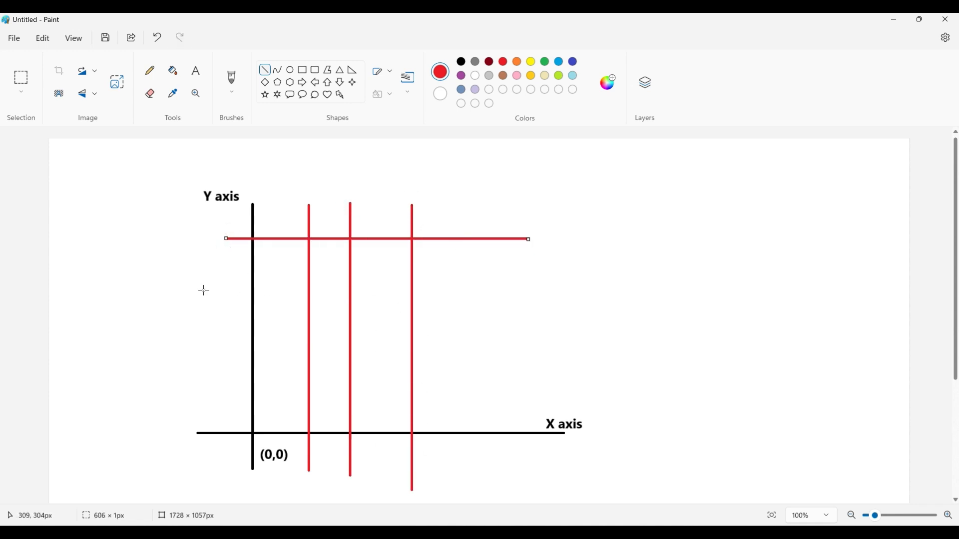
pyautogui.keyDown('shift'); pyautogui.moveTo(202, 288); pyautogui.dragTo(505, 290); pyautogui.keyUp('shift')
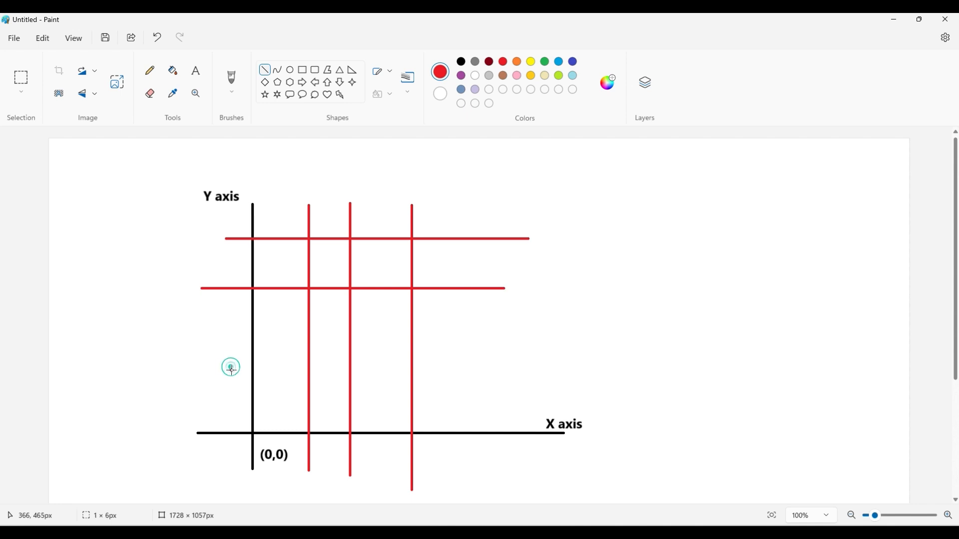
pyautogui.keyDown('shift'); pyautogui.moveTo(231, 366); pyautogui.dragTo(488, 357); pyautogui.keyUp('shift')
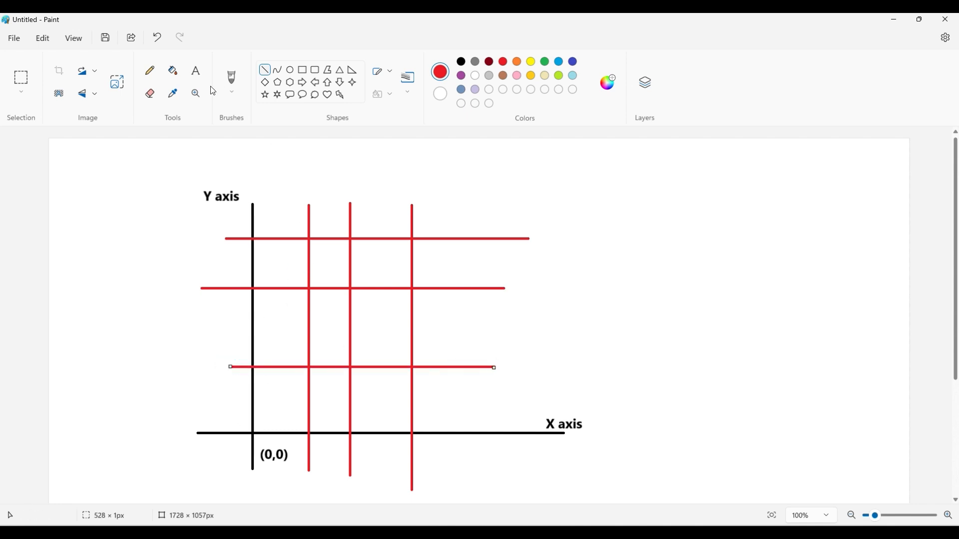
# - Label the first red vertical line with the black text (4,0), just below the X axis
pyautogui.click(196, 75)
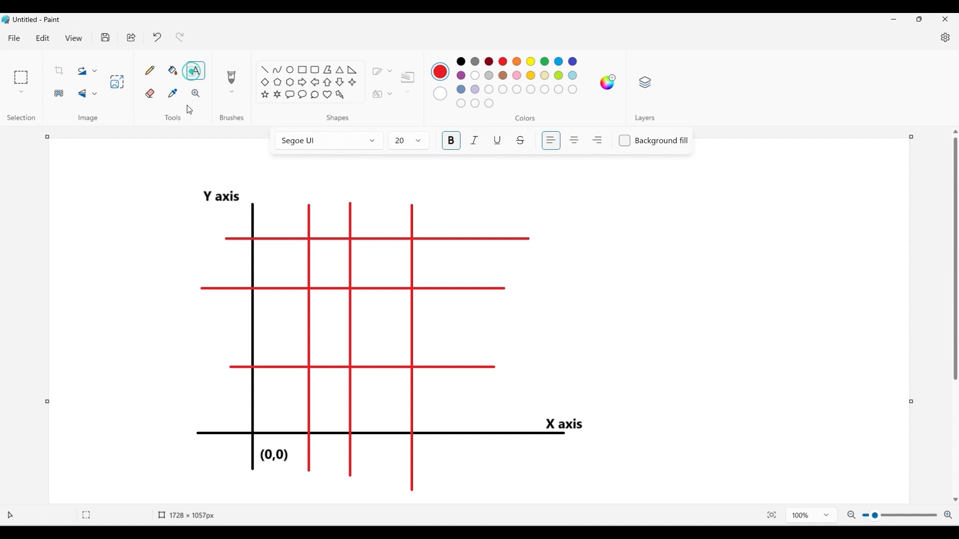
pyautogui.click(315, 445)
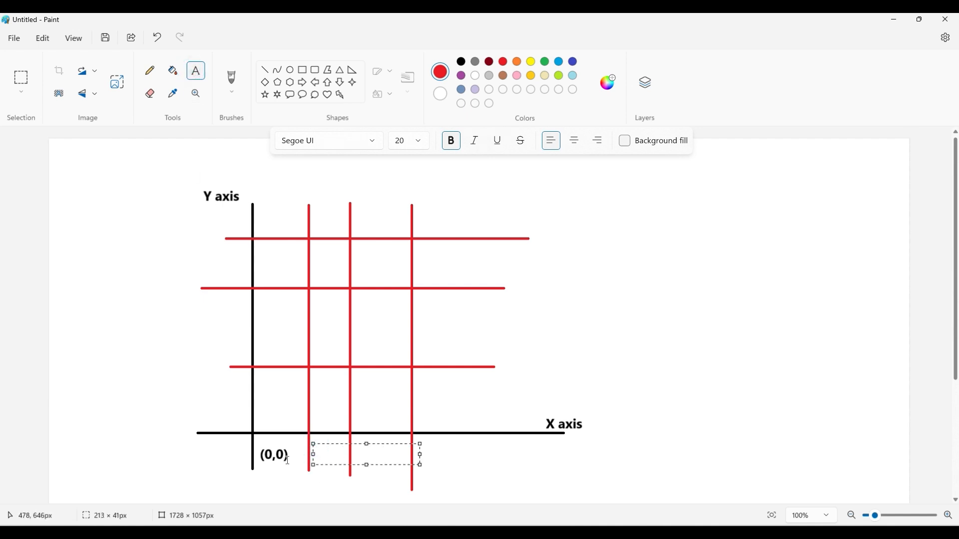
pyautogui.write('(')
pyautogui.click(321, 452)
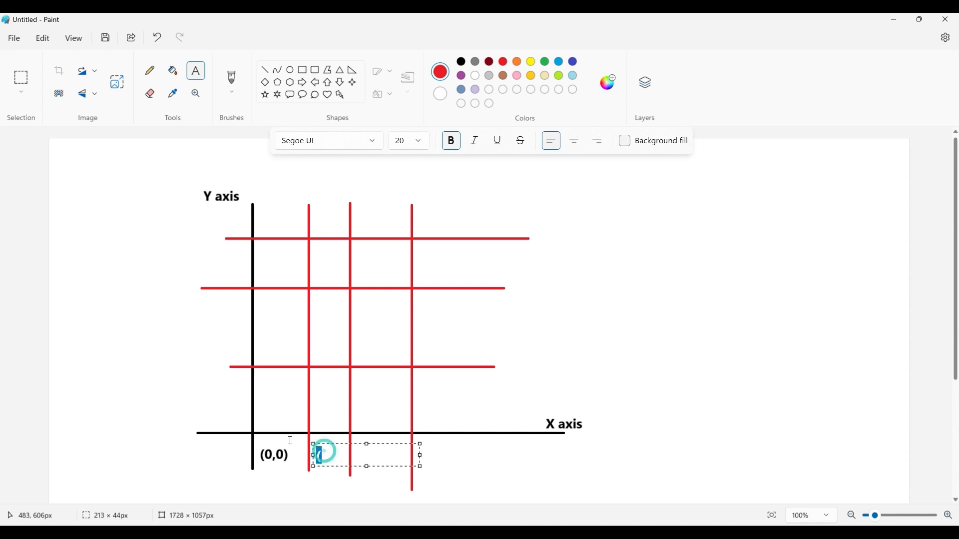
pyautogui.press('BackSpace')
pyautogui.click(461, 63)
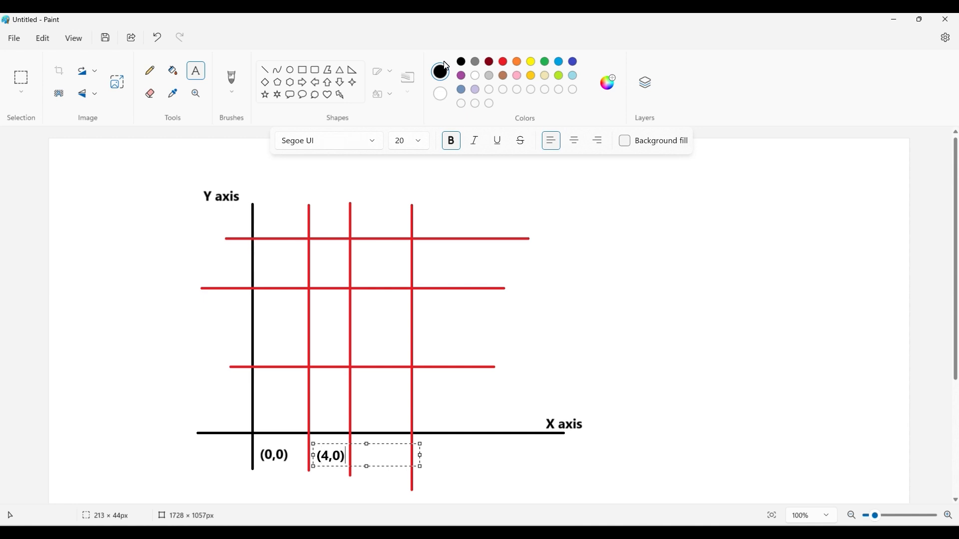
pyautogui.click(331, 486)
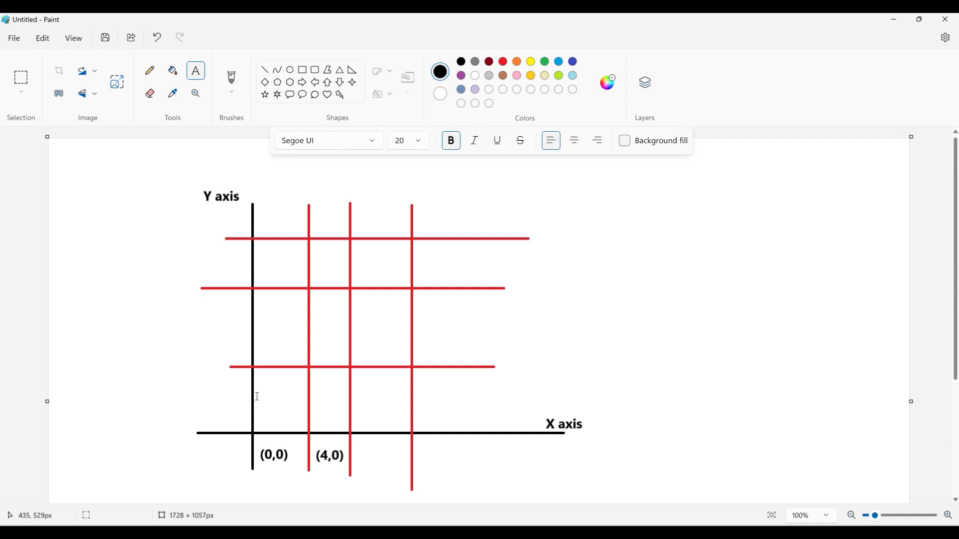
# - Label the lowest red horizontal line with the black text (0,5), outside the Y axis
pyautogui.moveTo(185, 348); pyautogui.dragTo(293, 379)
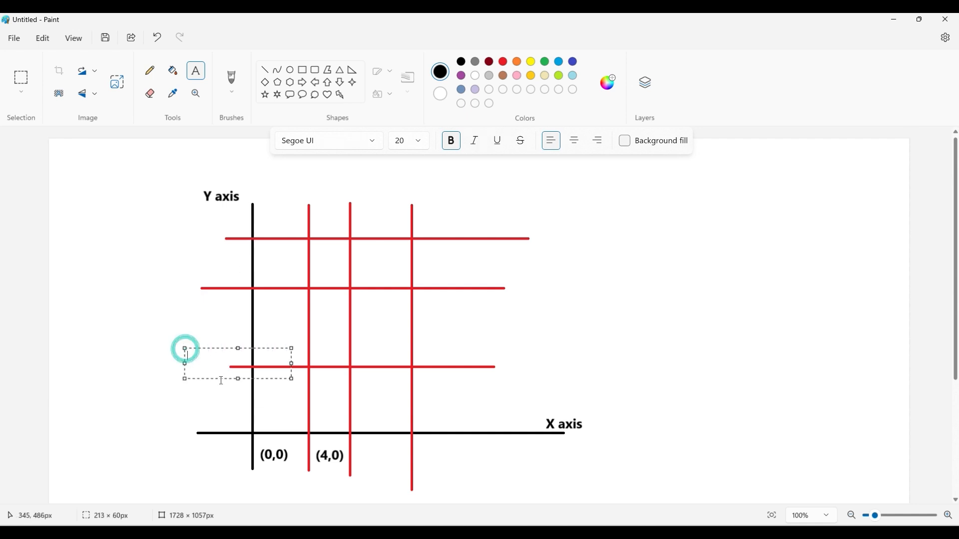
pyautogui.write('(0,5')
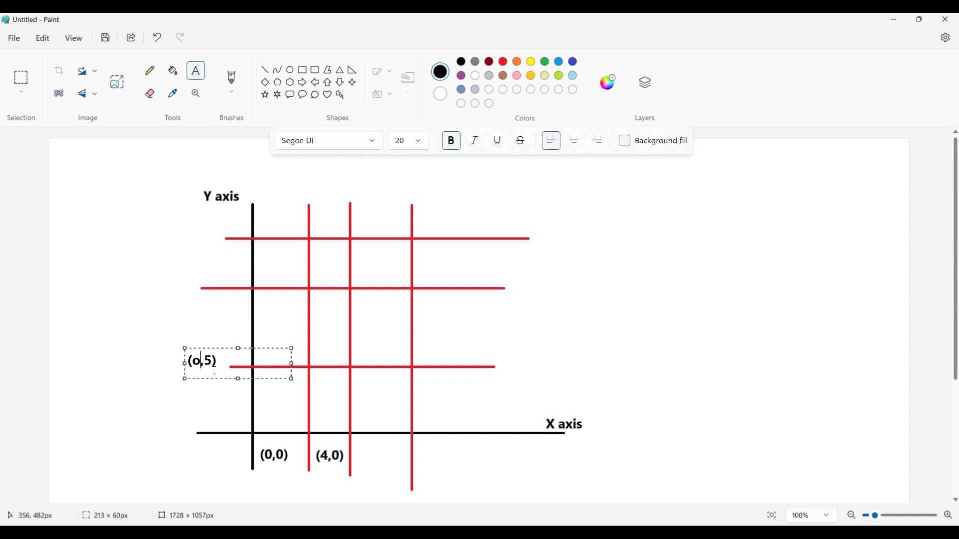
pyautogui.click(231, 304)
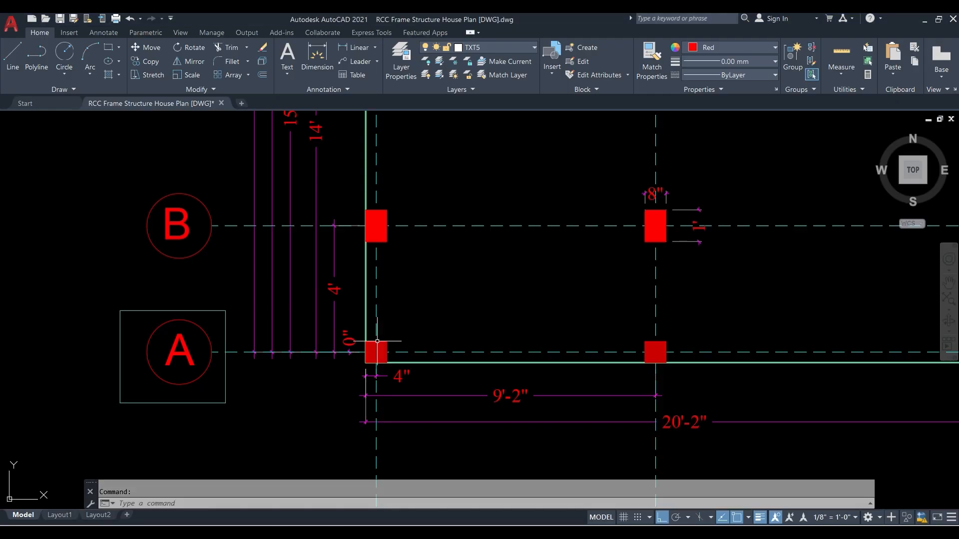
# - Switch to the AutoCAD house plan and highlight grid lines B, C and A to examine their distances from the base line
pyautogui.scroll(-4, 377, 341)
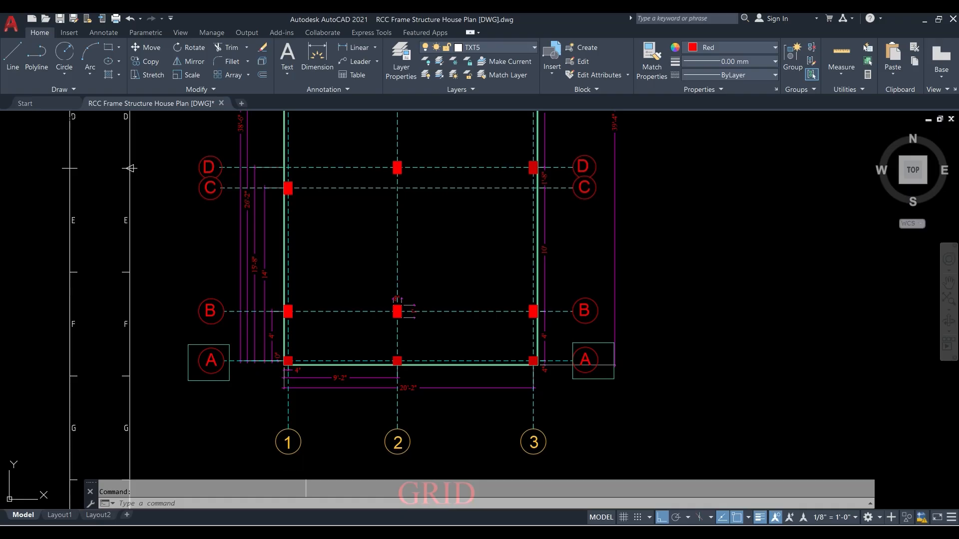
pyautogui.scroll(2, 250, 339)
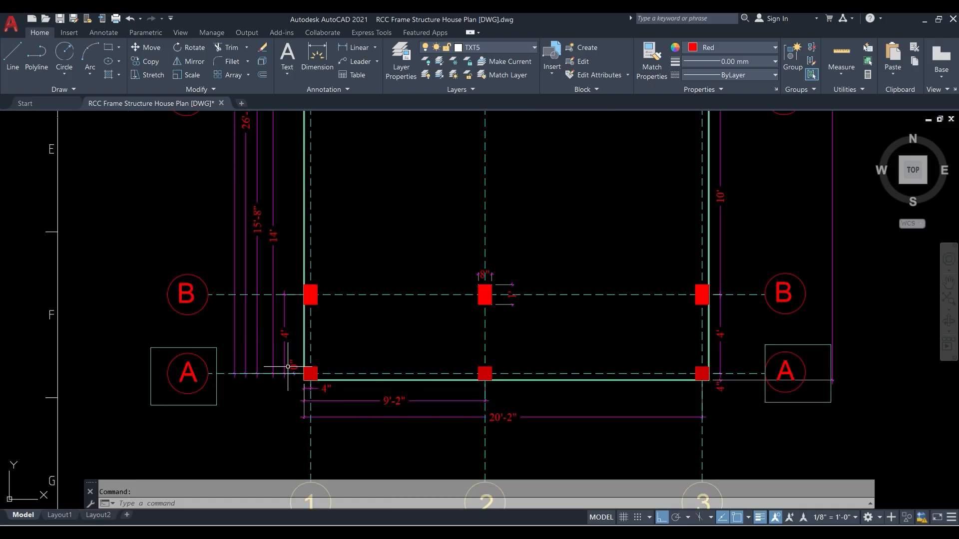
pyautogui.moveTo(331, 367); pyautogui.dragTo(384, 418, button='middle')
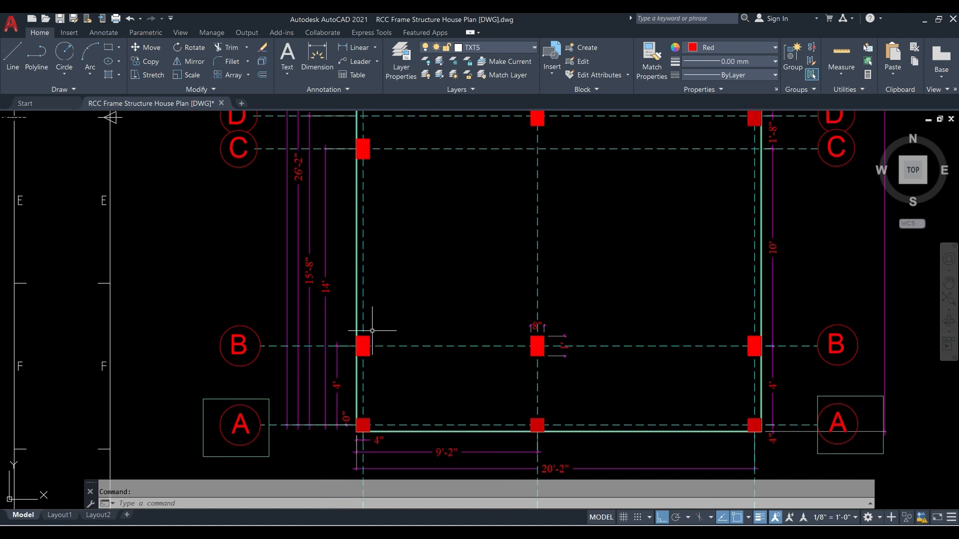
pyautogui.moveTo(350, 345); pyautogui.dragTo(342, 386, button='middle')
pyautogui.click(386, 387)
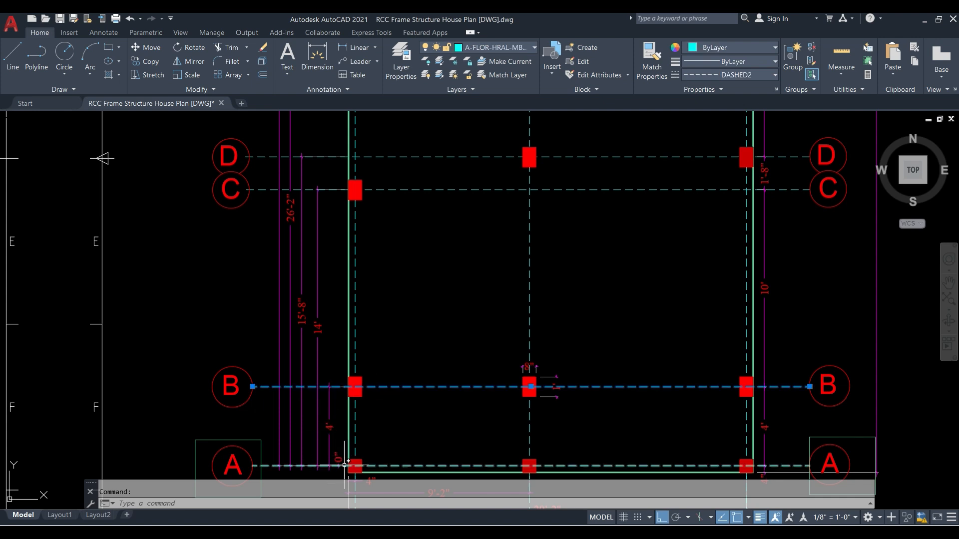
pyautogui.click(385, 189)
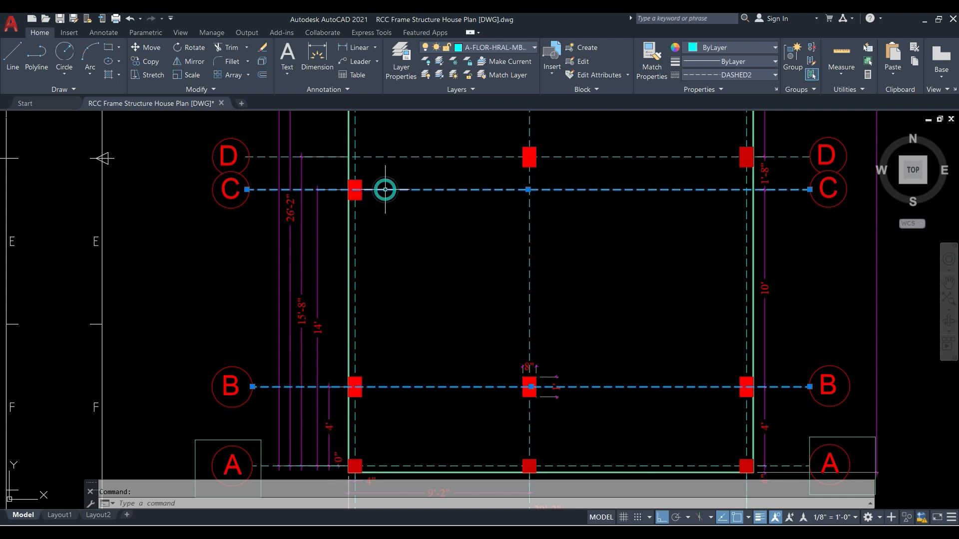
pyautogui.click(336, 465)
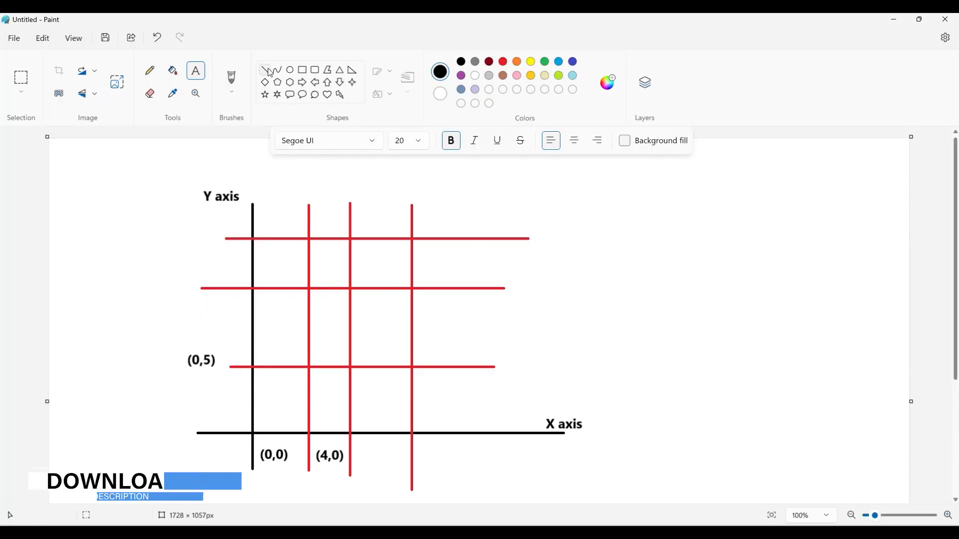
# - Switch back to Paint and label the middle red horizontal line with the text (0,14), just above the line and outside the Y axis
pyautogui.click(223, 274)
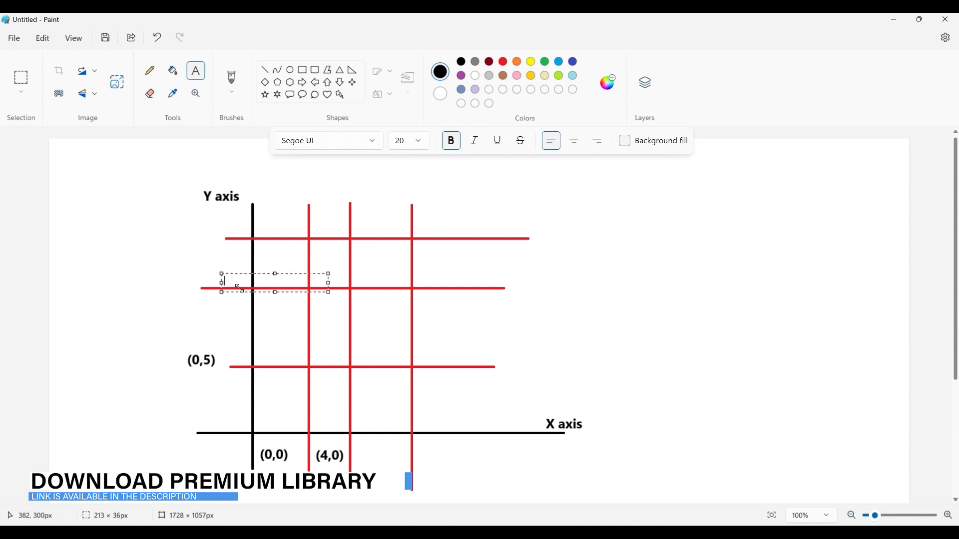
pyautogui.write('(0,14')
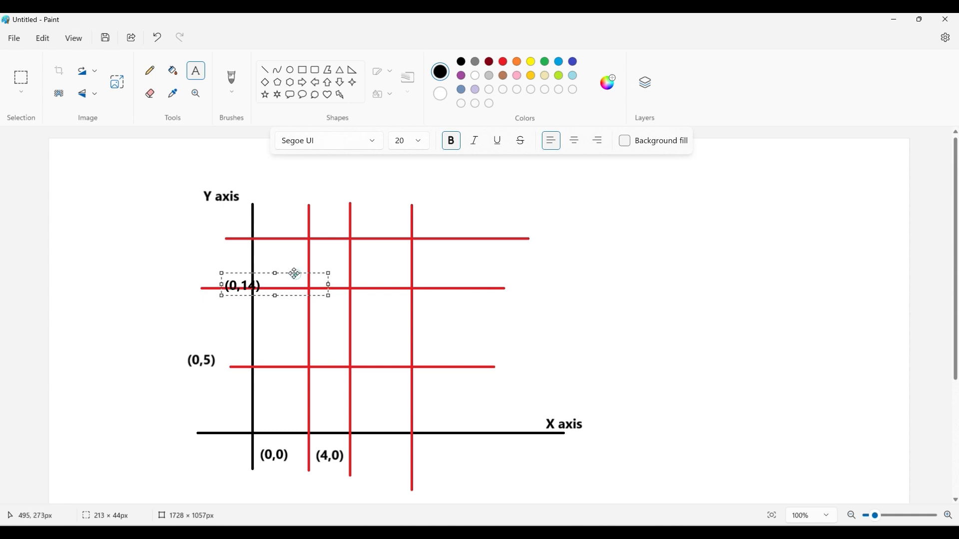
pyautogui.moveTo(295, 274); pyautogui.dragTo(284, 263)
pyautogui.click(227, 306)
# - Draw a black vertical dimension line outside the Y axis from the X axis to the (0,14) line, with slanted ticks at both ends
pyautogui.click(266, 68)
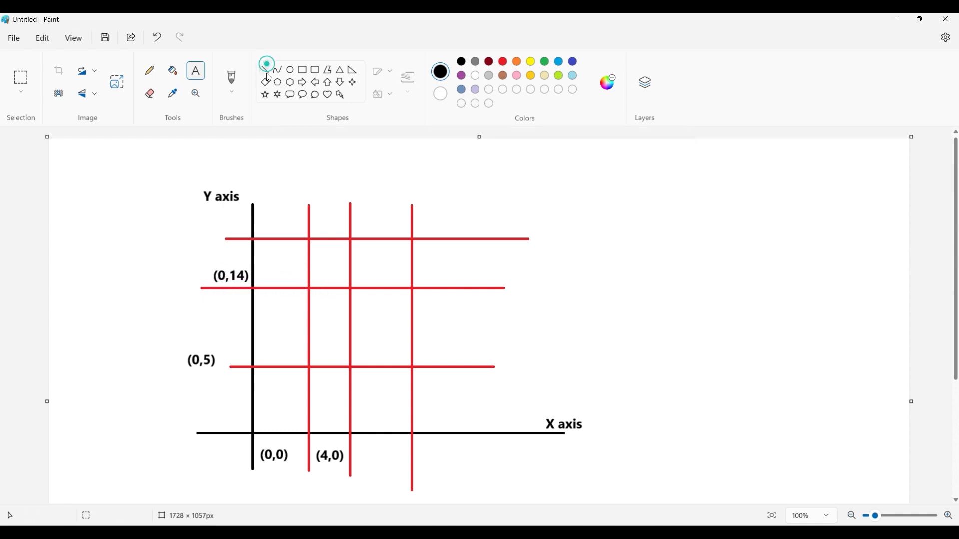
pyautogui.moveTo(236, 447)
pyautogui.mouseDown()
pyautogui.moveTo(236, 278)
pyautogui.moveTo(224, 291)
pyautogui.mouseUp()
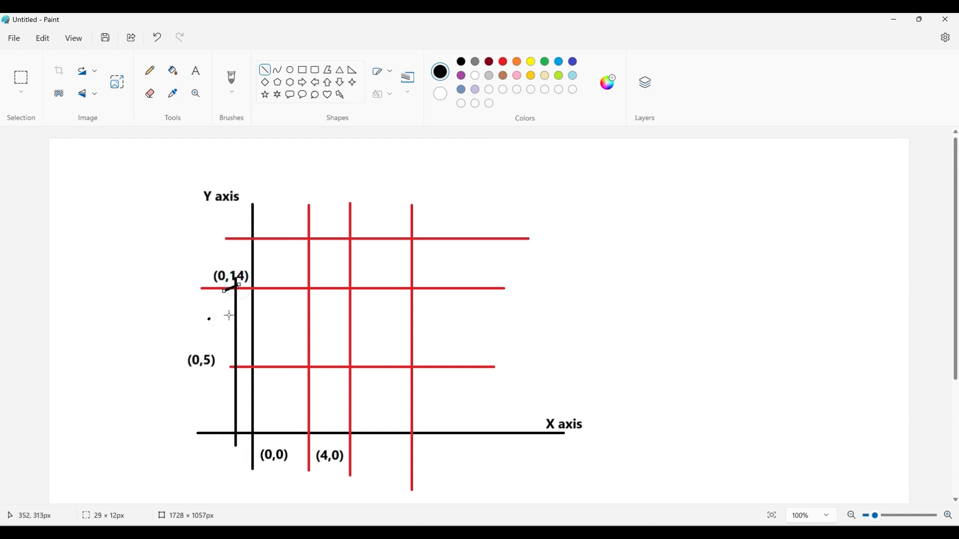
pyautogui.click(242, 412)
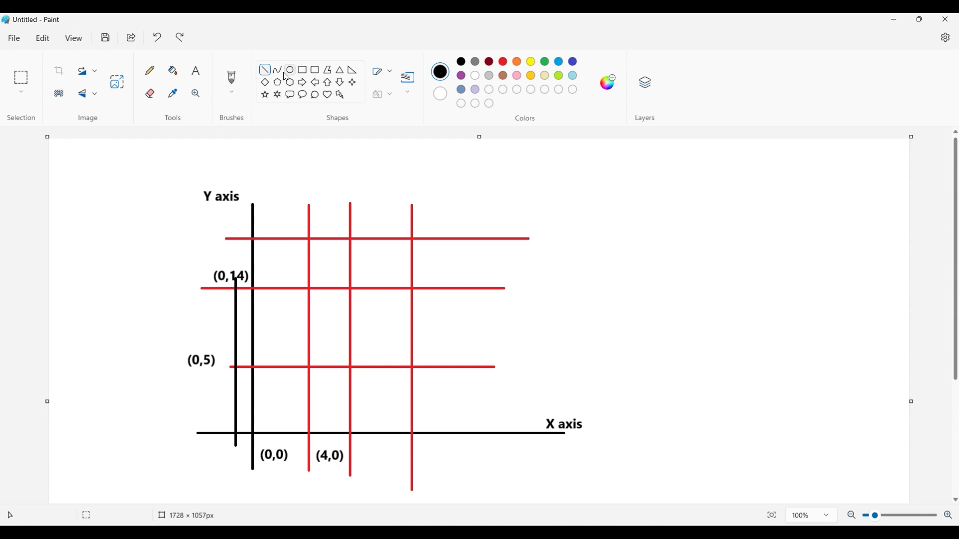
pyautogui.moveTo(242, 285); pyautogui.dragTo(227, 292)
pyautogui.click(243, 323)
pyautogui.moveTo(243, 429); pyautogui.dragTo(231, 441)
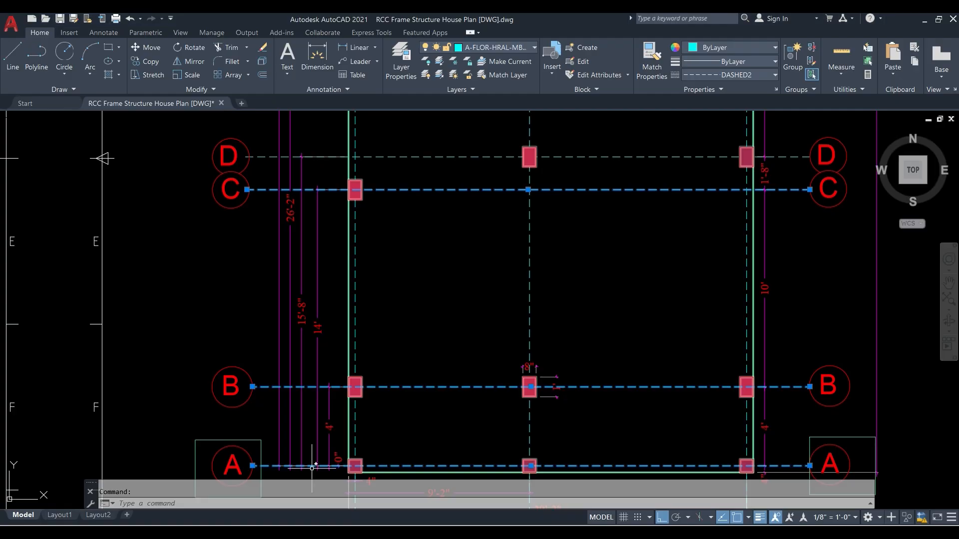
# - In the AutoCAD plan, clear the selection and highlight grid lines A, B, C and D in turn to examine their cumulative dimensions from A
pyautogui.scroll(-2, 331, 279)
pyautogui.press('Escape')
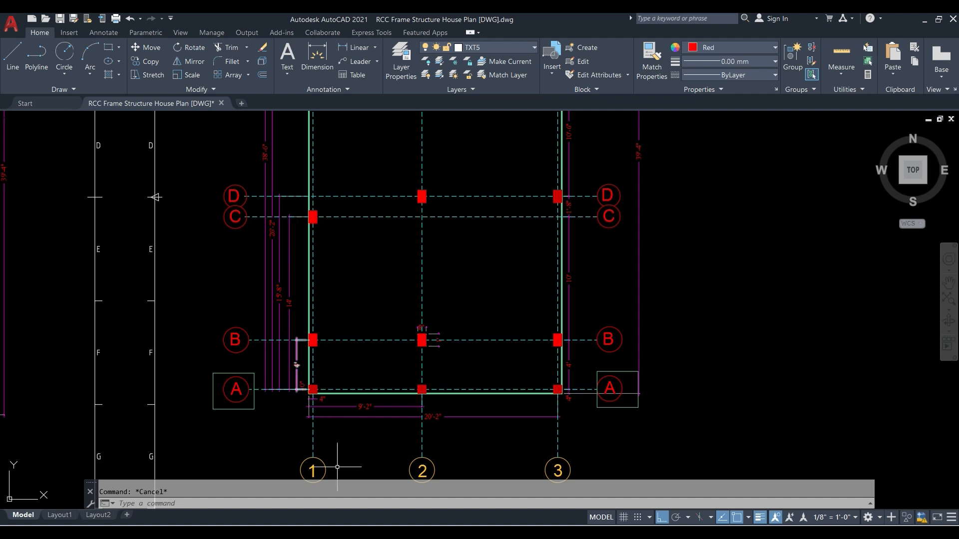
pyautogui.scroll(2, 247, 348)
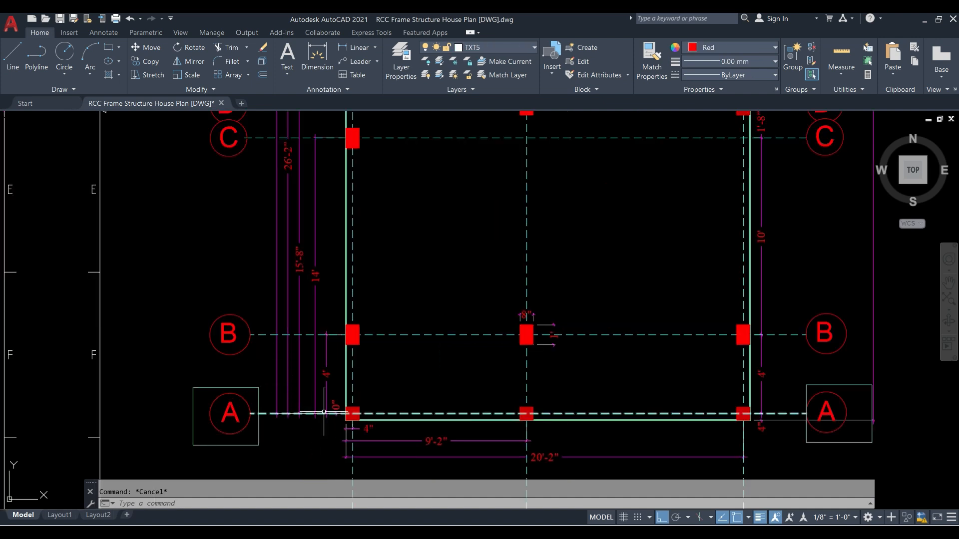
pyautogui.click(385, 414)
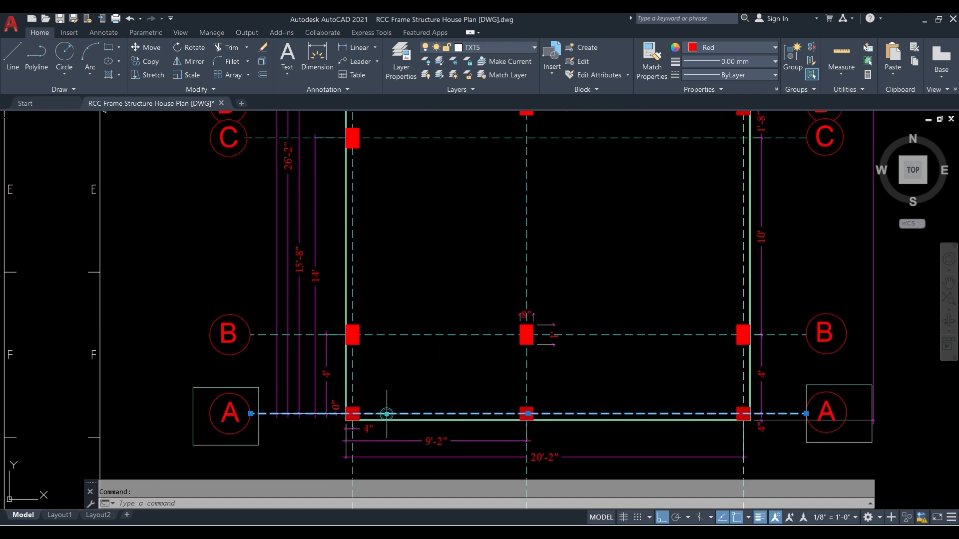
pyautogui.click(333, 334)
pyautogui.moveTo(328, 266); pyautogui.dragTo(309, 342, button='middle')
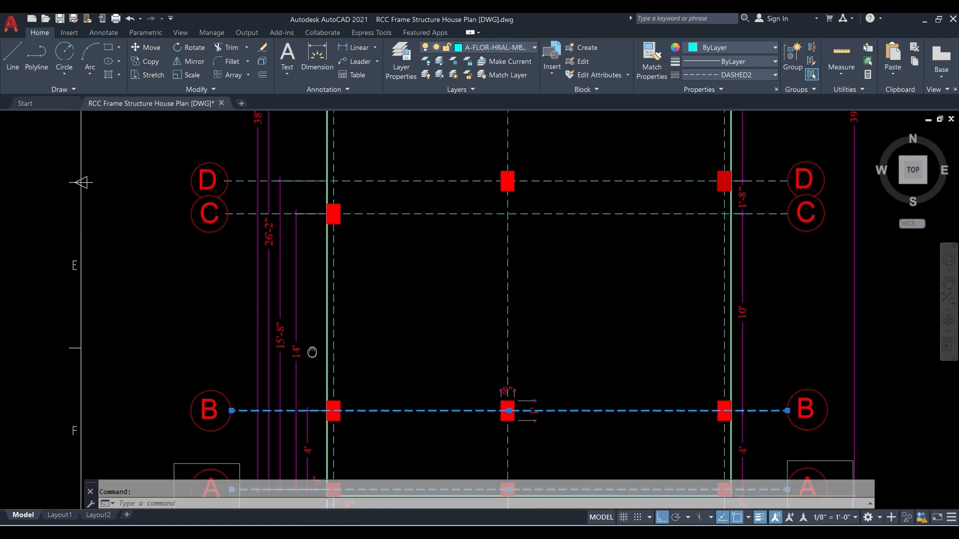
pyautogui.click(304, 210)
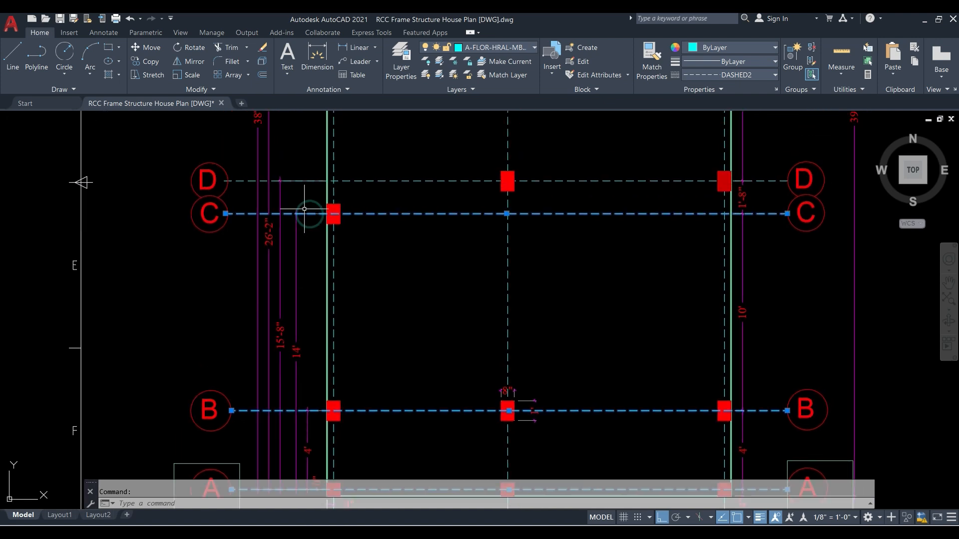
pyautogui.click(293, 181)
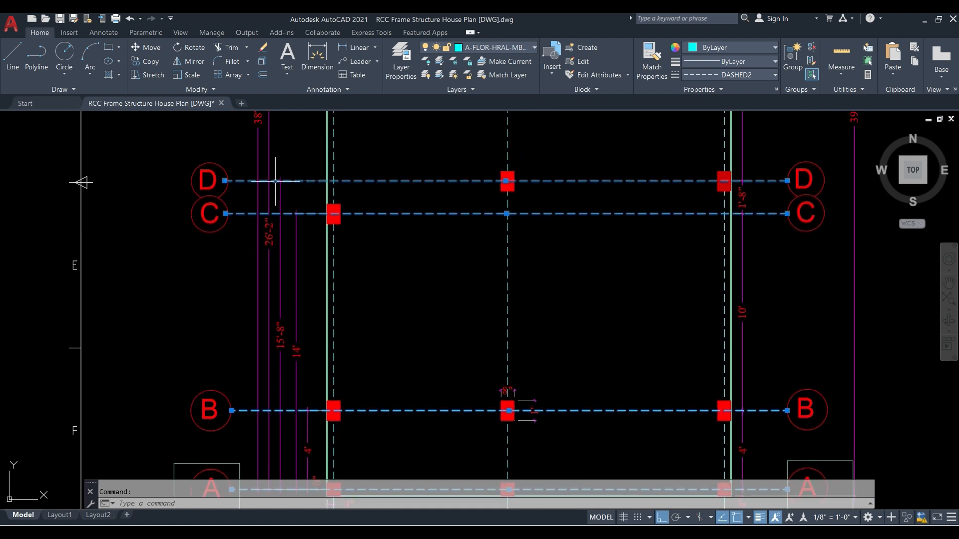
pyautogui.scroll(-4, 267, 249)
pyautogui.scroll(2, 257, 212)
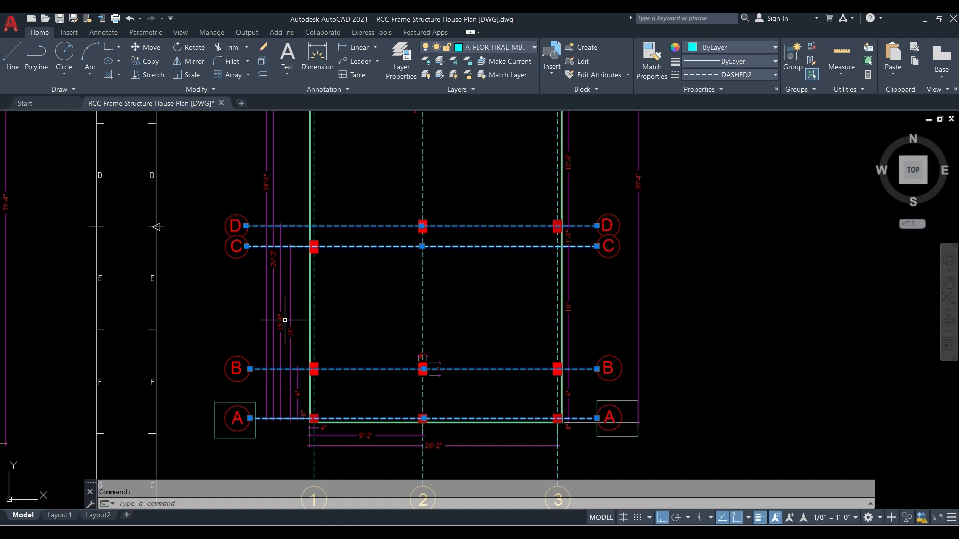
pyautogui.scroll(2, 278, 319)
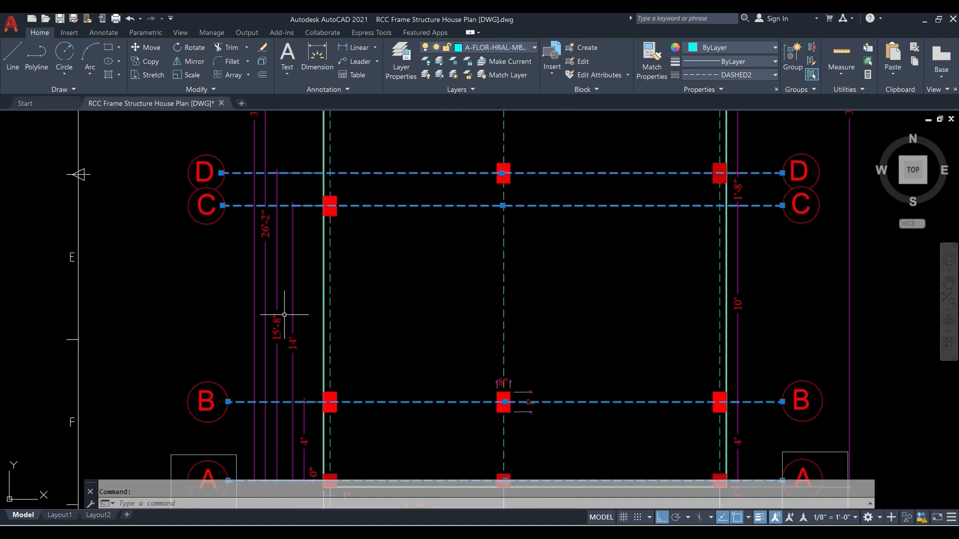
pyautogui.scroll(-4, 275, 302)
pyautogui.scroll(2, 245, 161)
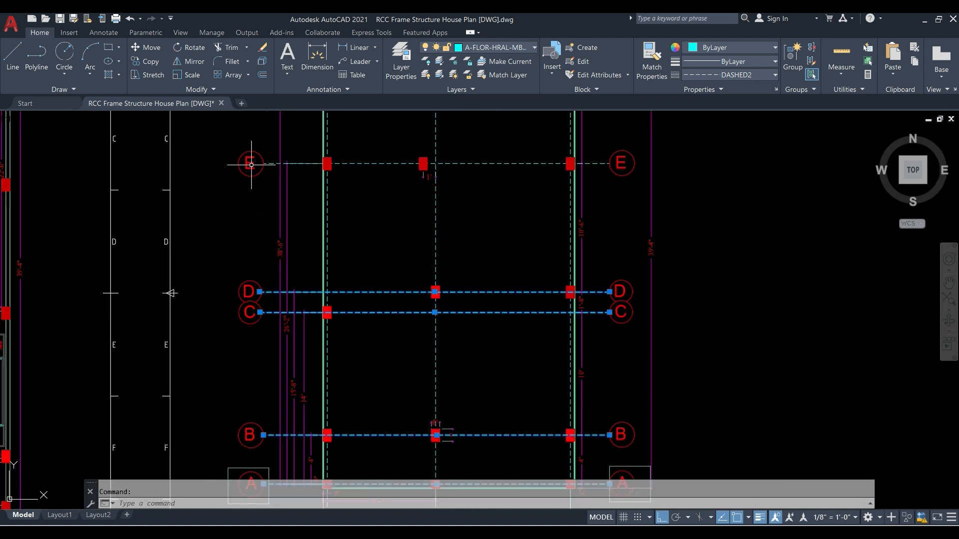
# - Clear the selection and examine the cumulative dimensions from grid A to grids E and F, returning to the A–B area
pyautogui.press('Escape')
pyautogui.click(286, 324)
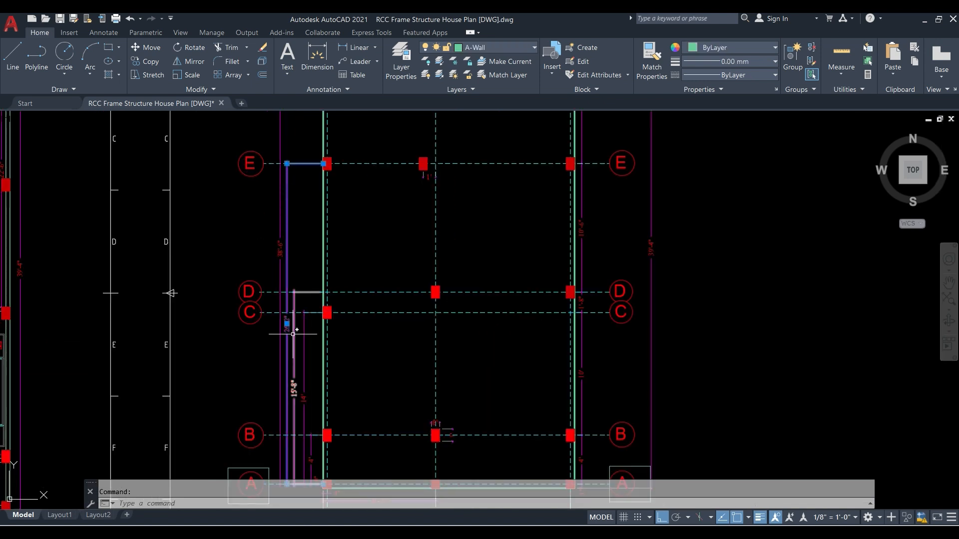
pyautogui.scroll(5, 274, 317)
pyautogui.scroll(-5, 357, 382)
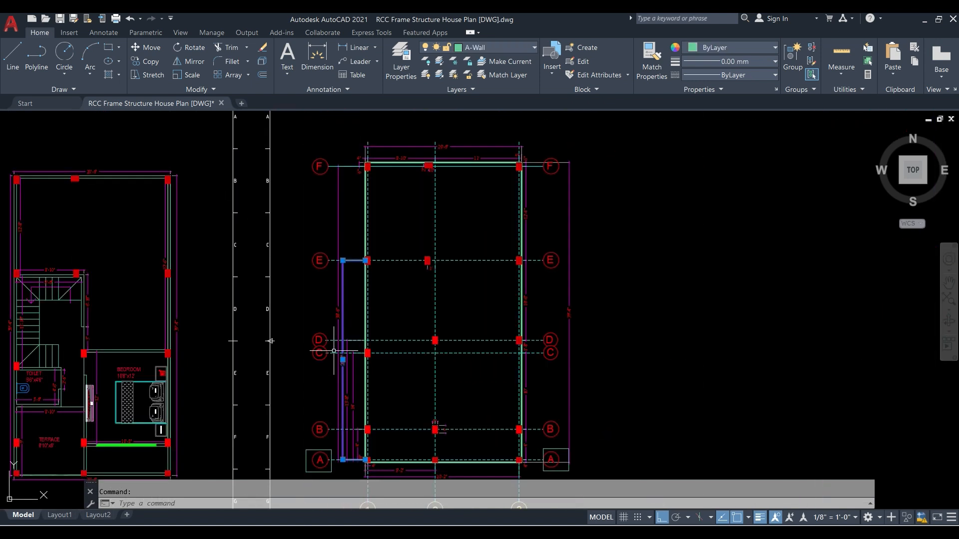
pyautogui.press('Escape')
pyautogui.click(339, 208)
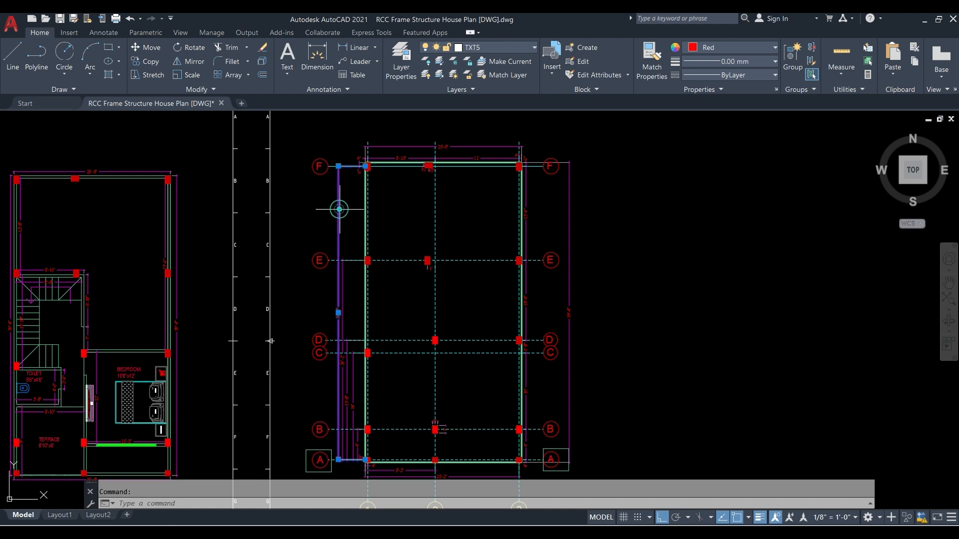
pyautogui.scroll(5, 335, 314)
pyautogui.press('Escape')
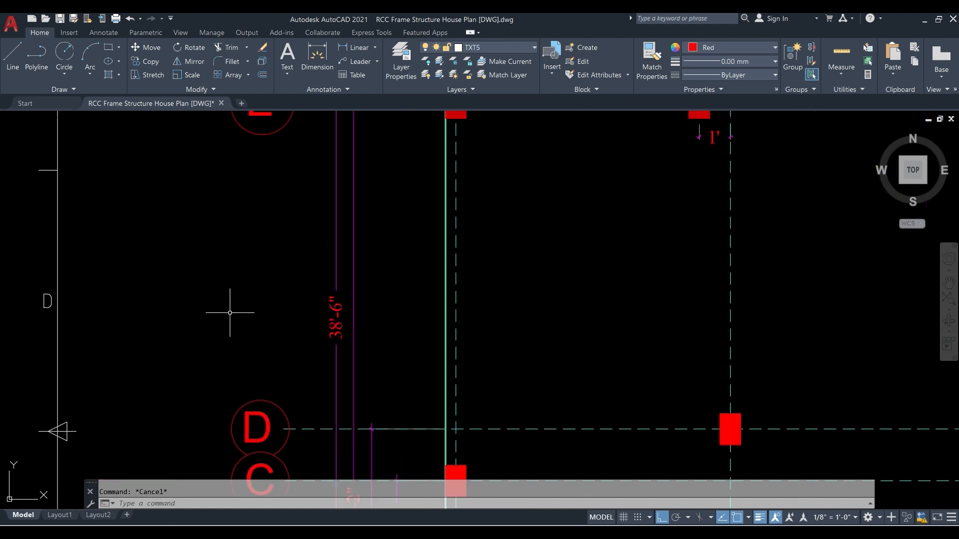
pyautogui.scroll(-8, 225, 305)
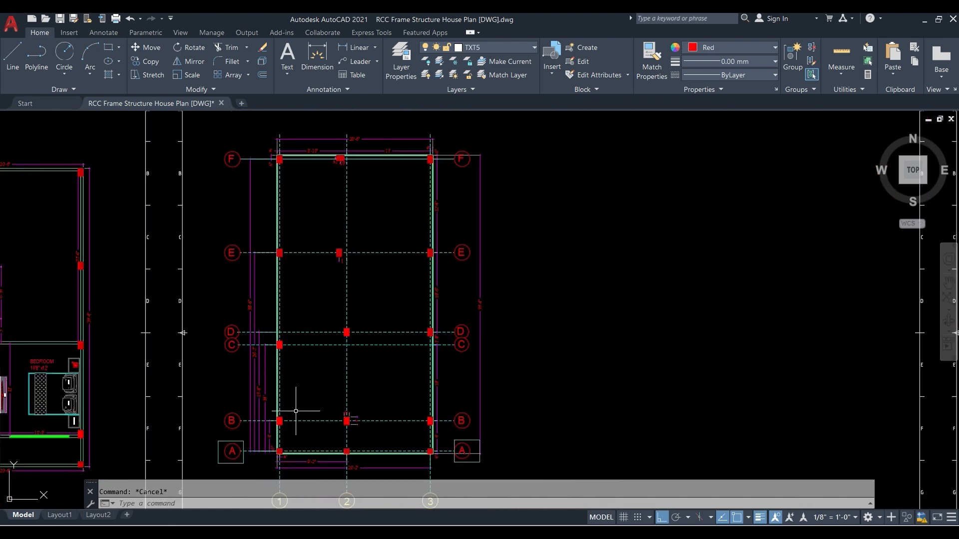
pyautogui.moveTo(296, 407); pyautogui.dragTo(300, 368, button='middle')
pyautogui.scroll(6, 300, 368)
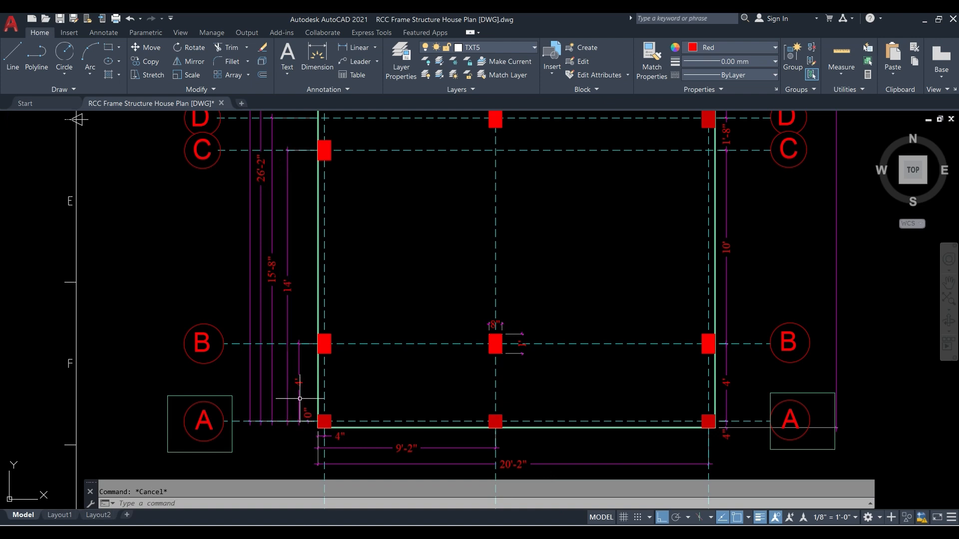
pyautogui.scroll(-2, 278, 392)
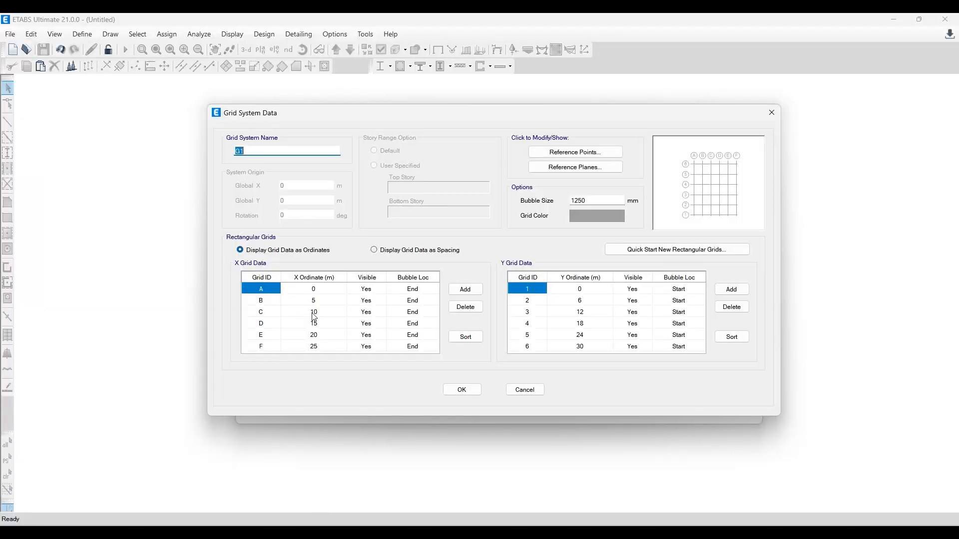
# - Switch to ETABS and display the grid data as spacing
pyautogui.click(402, 255)
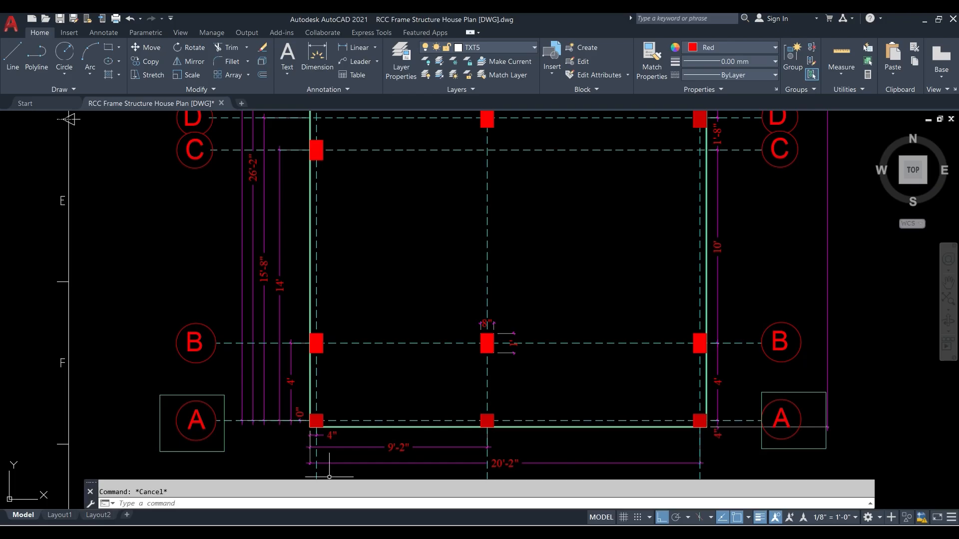
# - Switch to the AutoCAD grid layout and highlight grid lines A and B to examine the individual spacing between them
pyautogui.scroll(-3, 488, 336)
pyautogui.moveTo(406, 252); pyautogui.dragTo(343, 358, button='middle')
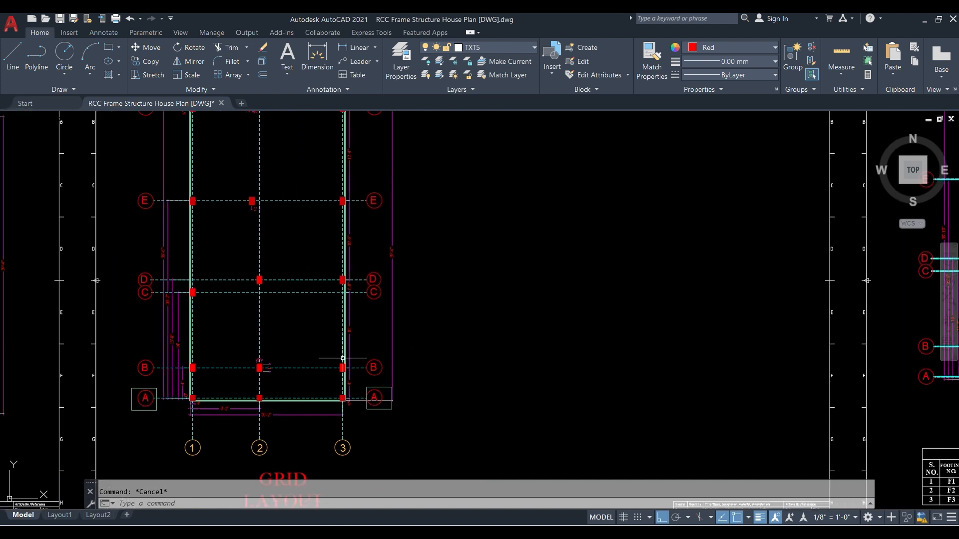
pyautogui.scroll(6, 329, 385)
pyautogui.scroll(2, 347, 397)
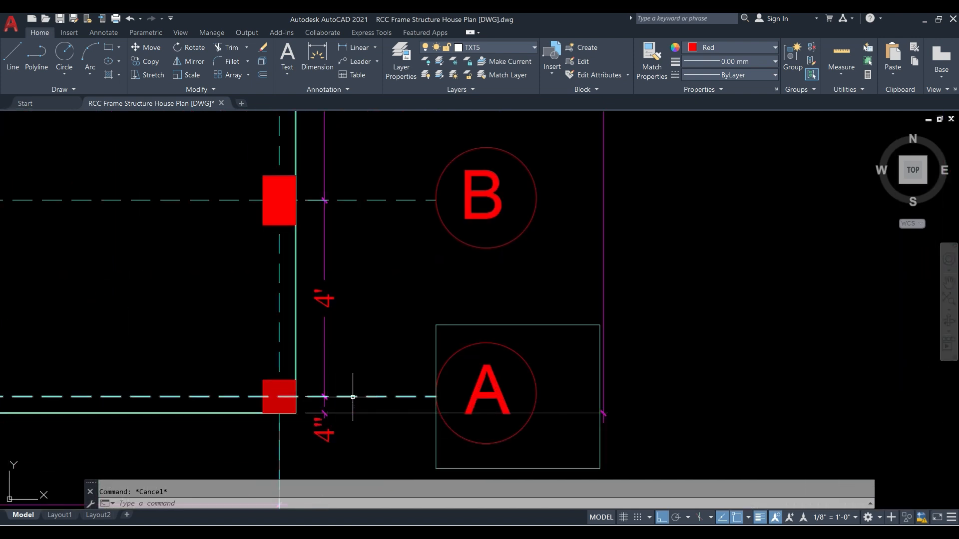
pyautogui.click(353, 397)
pyautogui.scroll(-2, 339, 395)
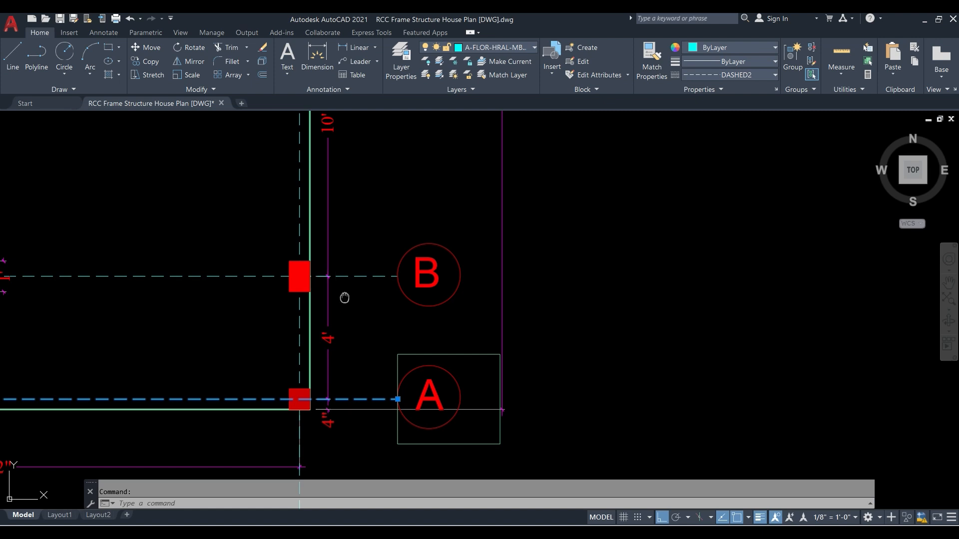
pyautogui.moveTo(343, 298); pyautogui.dragTo(367, 428, button='middle')
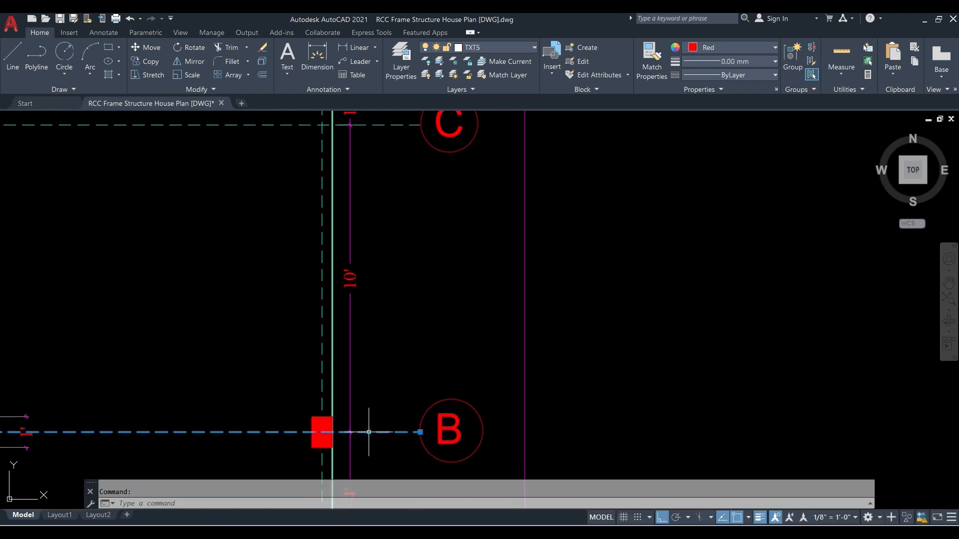
# - Highlight grid lines C and D in turn to examine the B–C and C–D spacings, clearing the selection after each
pyautogui.scroll(-4, 374, 431)
pyautogui.scroll(2, 377, 323)
pyautogui.click(378, 321)
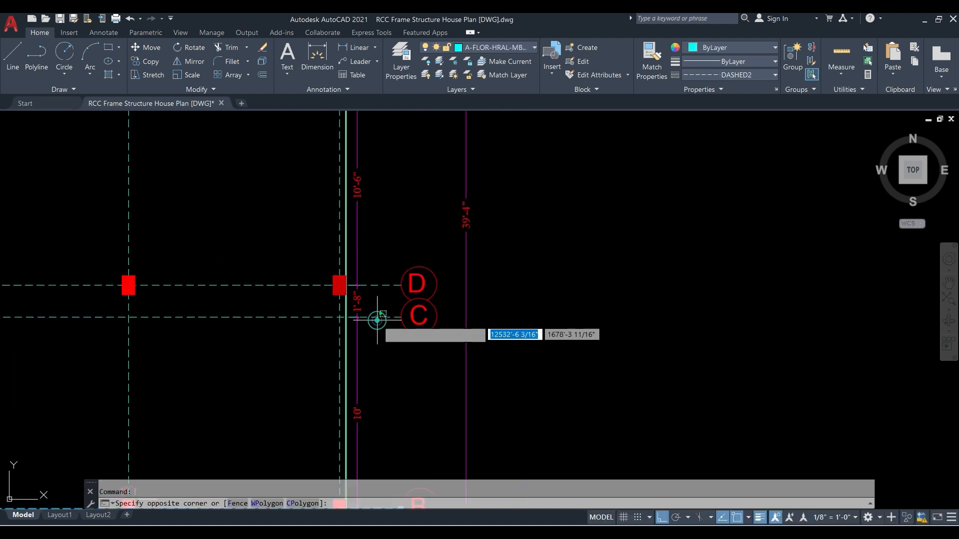
pyautogui.click(372, 315)
pyautogui.moveTo(387, 454); pyautogui.dragTo(407, 390, button='middle')
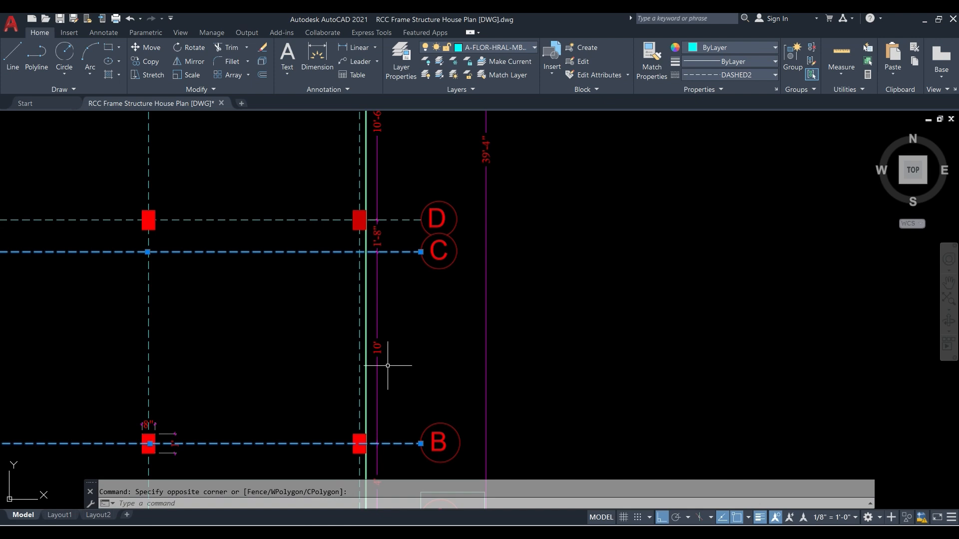
pyautogui.moveTo(390, 322); pyautogui.dragTo(394, 413, button='middle')
pyautogui.press('Escape')
pyautogui.click(386, 310)
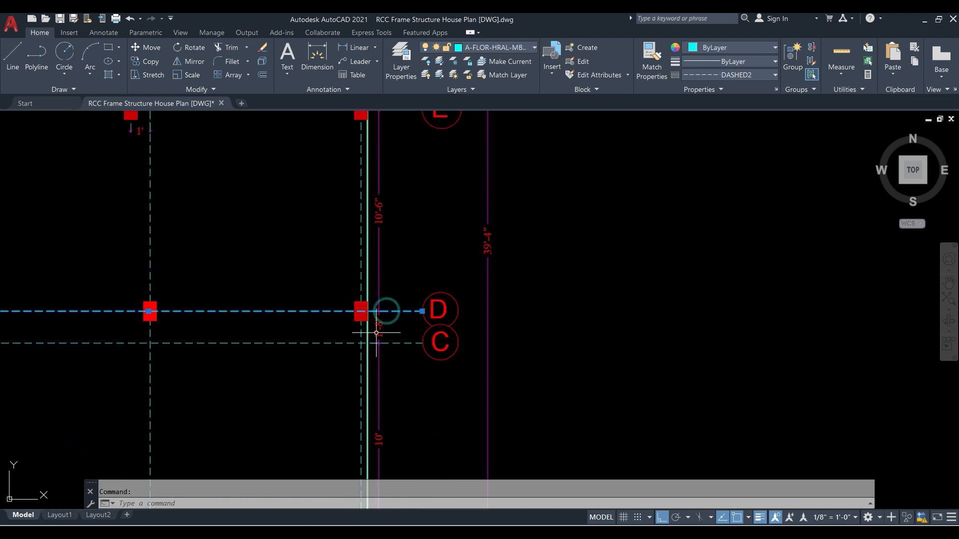
pyautogui.press('Escape')
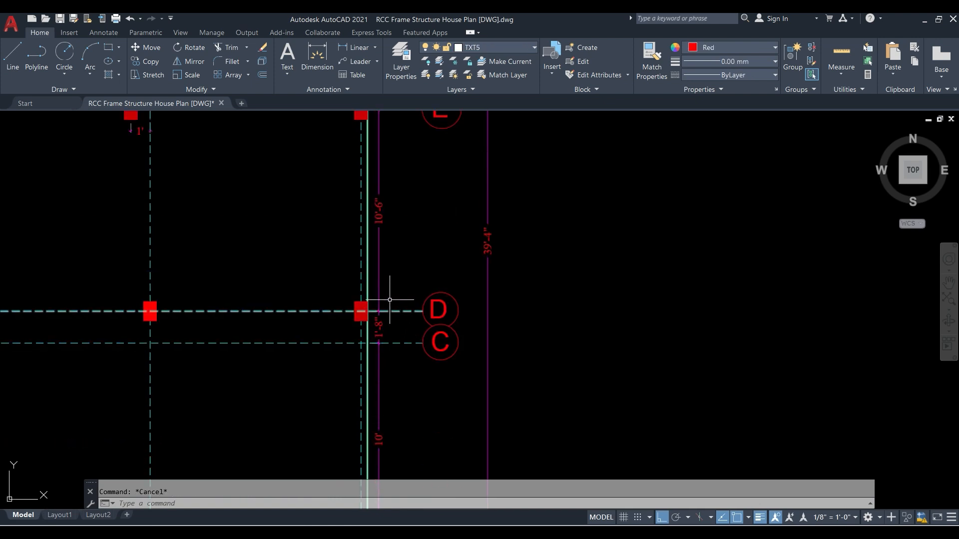
# - Compare the individual spacing between grids C and D with the cumulative dimensions on the opposite side of the plan
pyautogui.scroll(-2, 402, 345)
pyautogui.moveTo(406, 347)
pyautogui.mouseDown(button='middle')
pyautogui.moveTo(429, 347)
pyautogui.moveTo(435, 333)
pyautogui.mouseUp(button='middle')
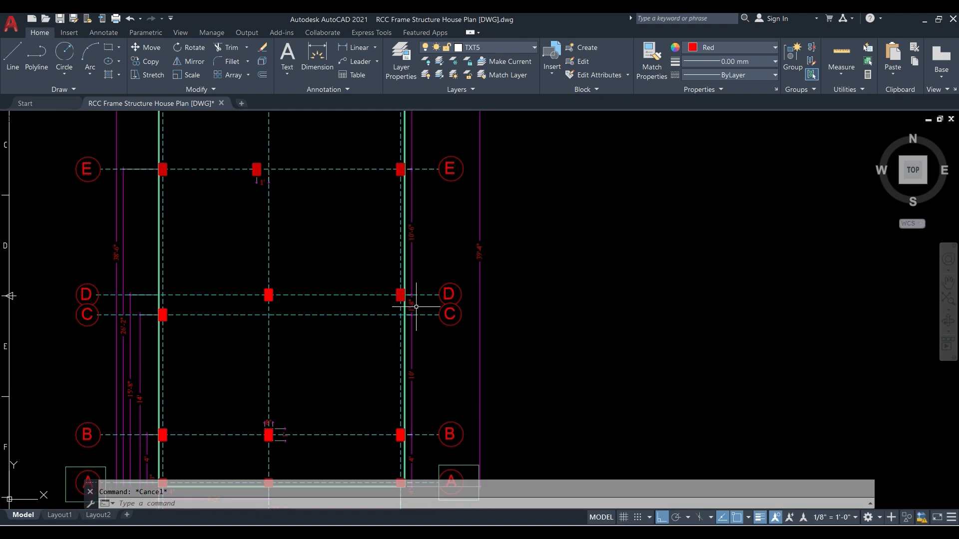
pyautogui.scroll(4, 416, 318)
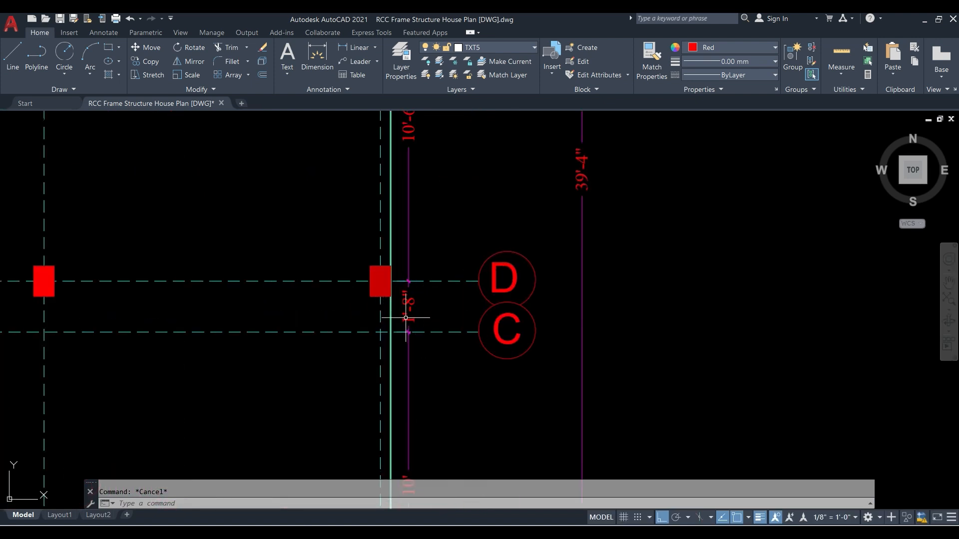
pyautogui.scroll(-1, 424, 306)
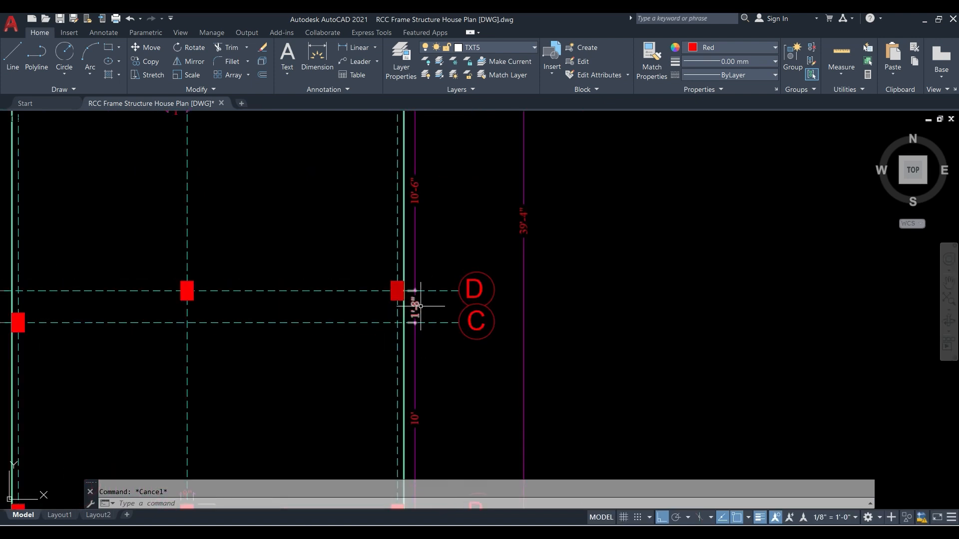
pyautogui.moveTo(311, 314); pyautogui.dragTo(634, 295, button='middle')
pyautogui.scroll(-2, 634, 295)
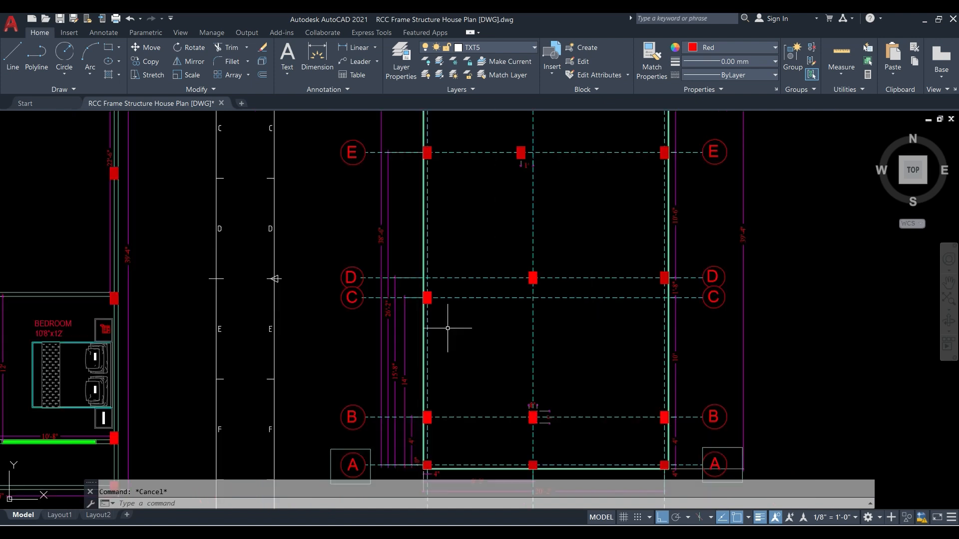
pyautogui.scroll(2, 381, 317)
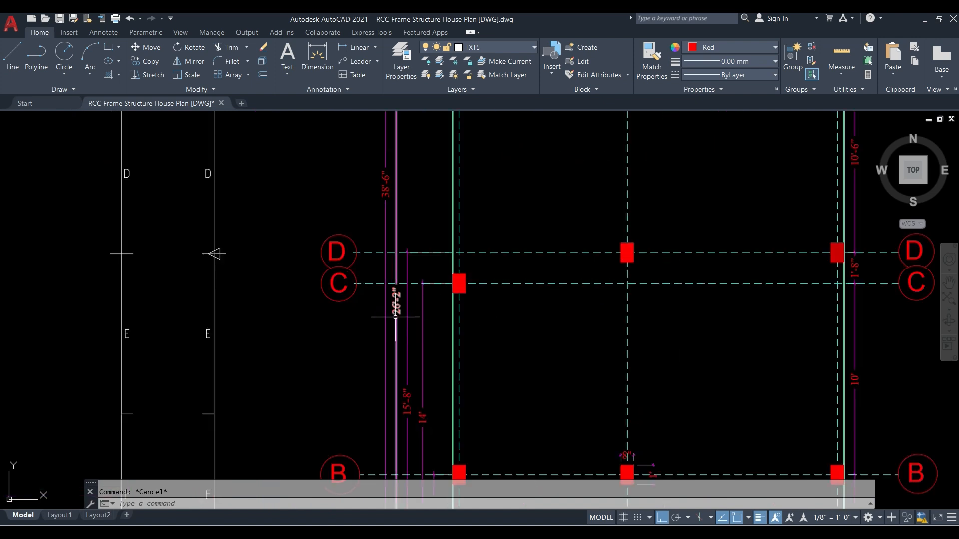
pyautogui.click(395, 318)
pyautogui.press('Escape')
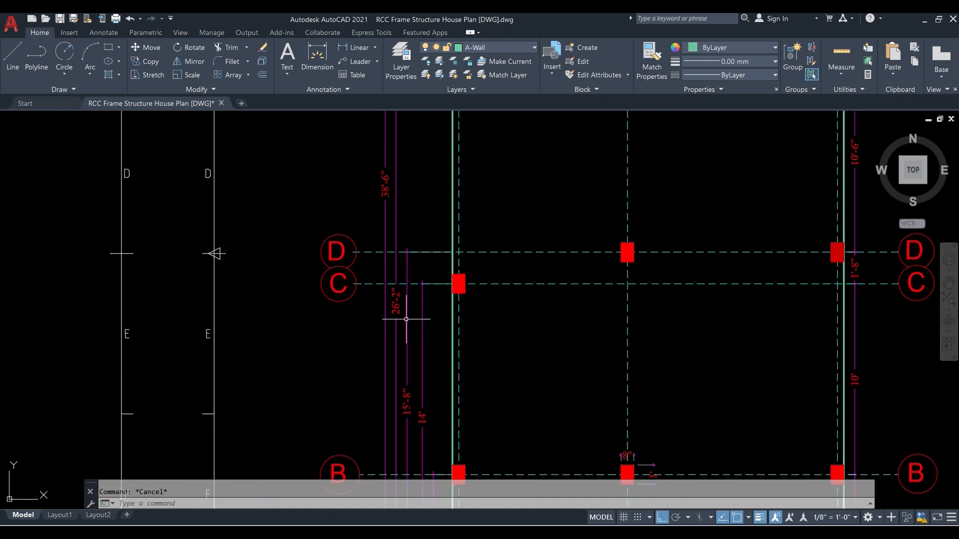
pyautogui.scroll(-2, 402, 305)
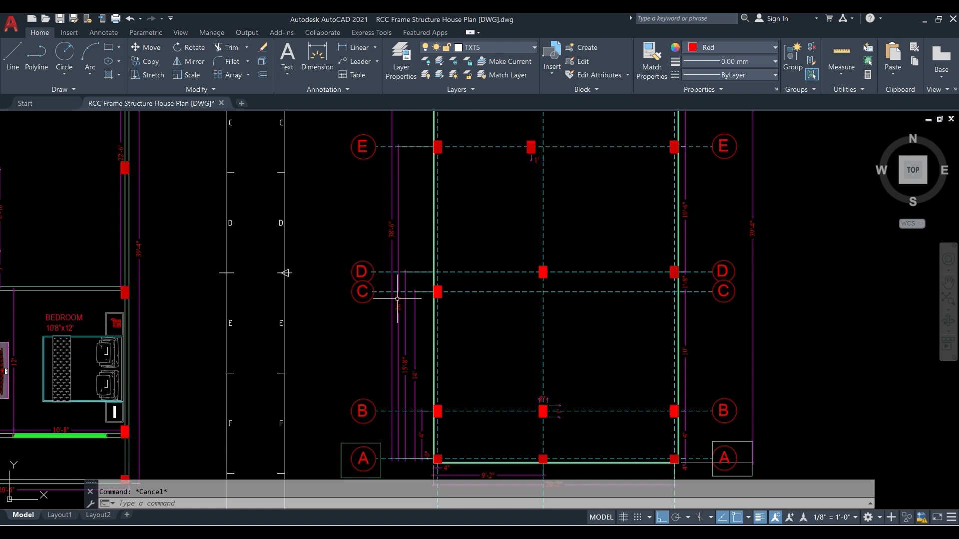
pyautogui.moveTo(596, 344); pyautogui.dragTo(345, 282, button='middle')
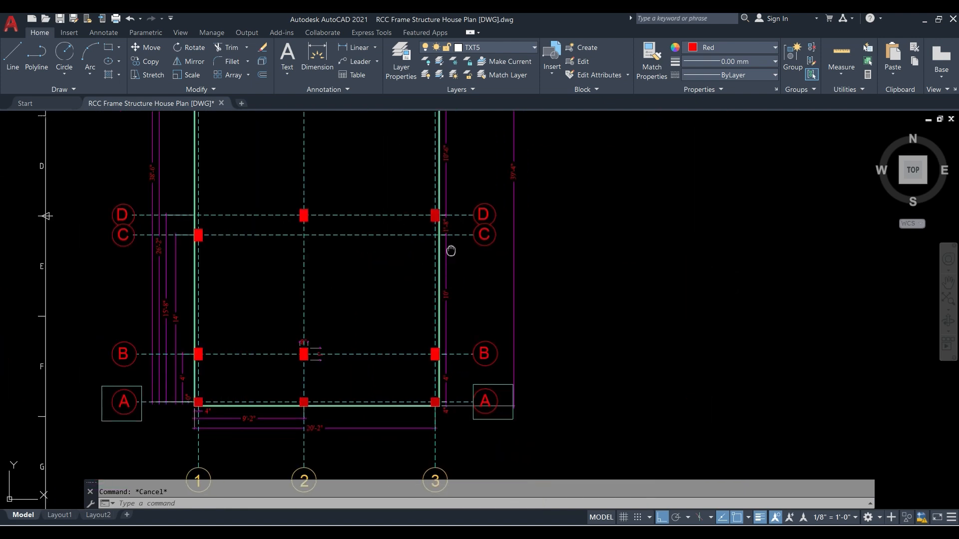
pyautogui.moveTo(450, 251); pyautogui.dragTo(402, 260, button='middle')
pyautogui.scroll(6, 402, 259)
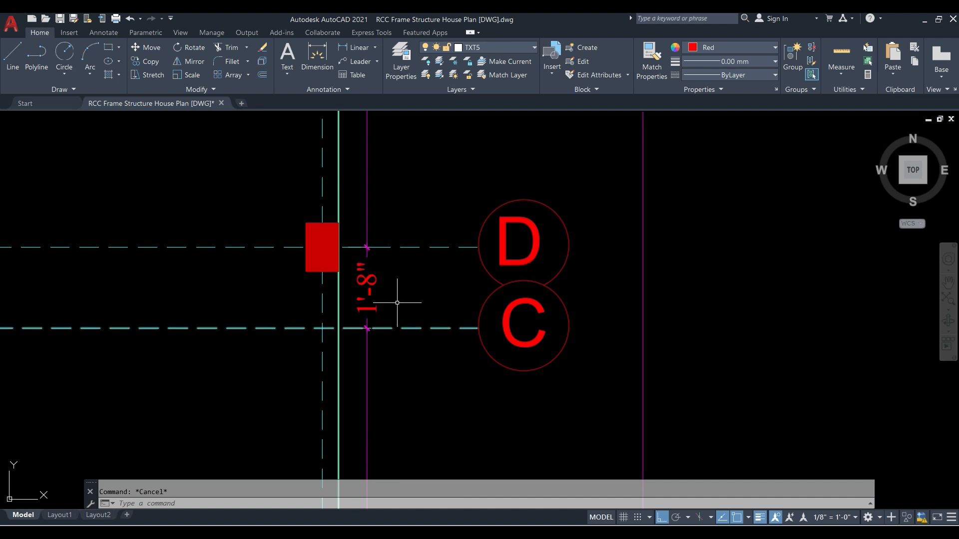
pyautogui.scroll(-5, 387, 295)
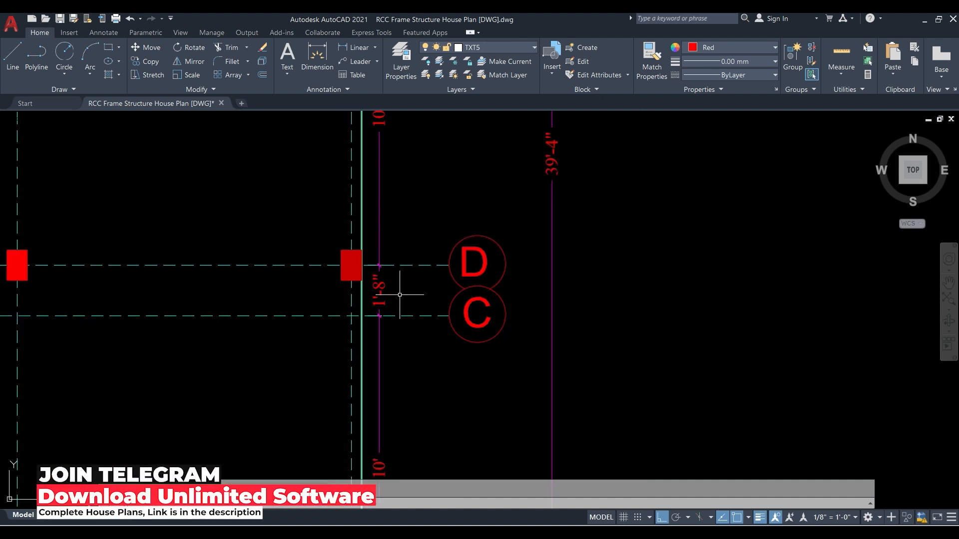
pyautogui.scroll(-3, 333, 298)
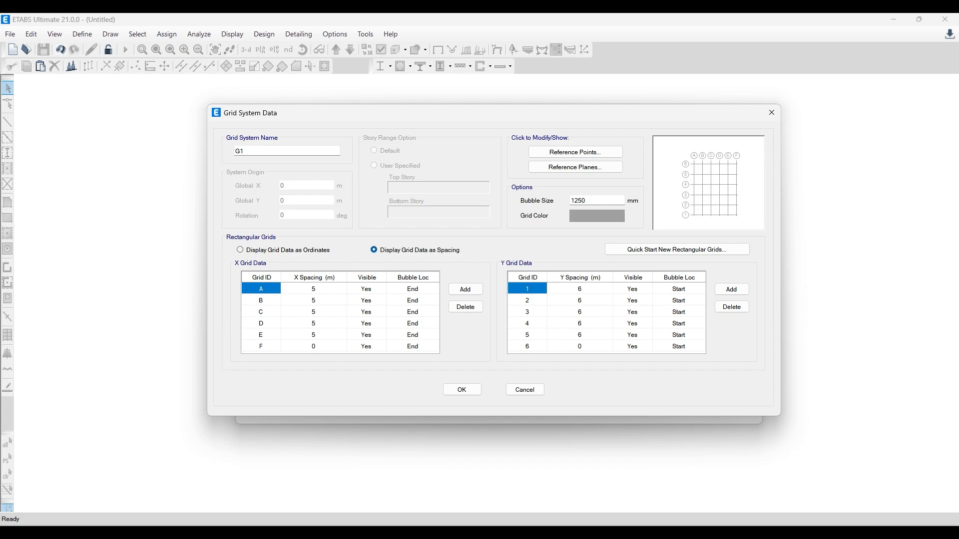
# - Check the ETABS grid table against the numbered vertical grid lines in the AutoCAD grid layout
pyautogui.moveTo(298, 533)
pyautogui.click(298, 487)
pyautogui.scroll(-2, 442, 380)
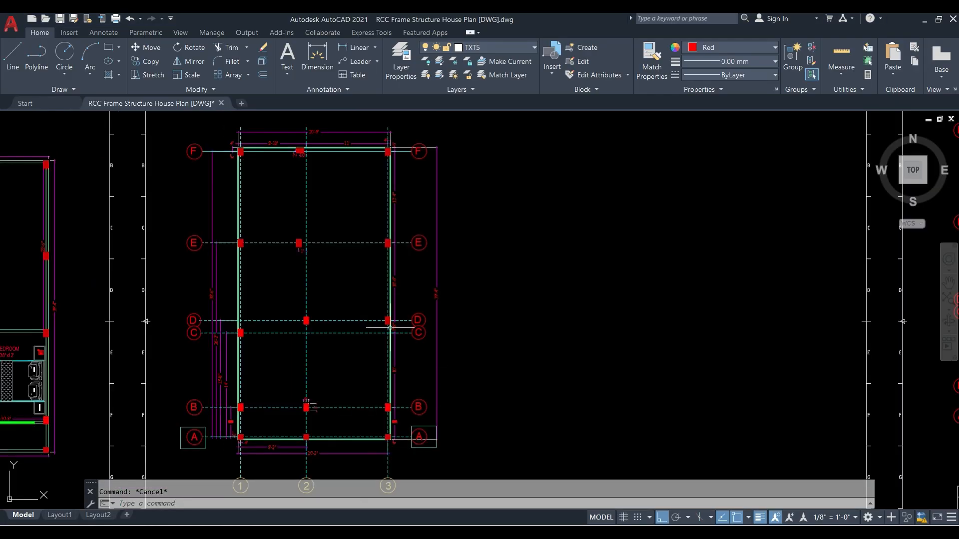
pyautogui.moveTo(326, 259); pyautogui.dragTo(360, 167, button='middle')
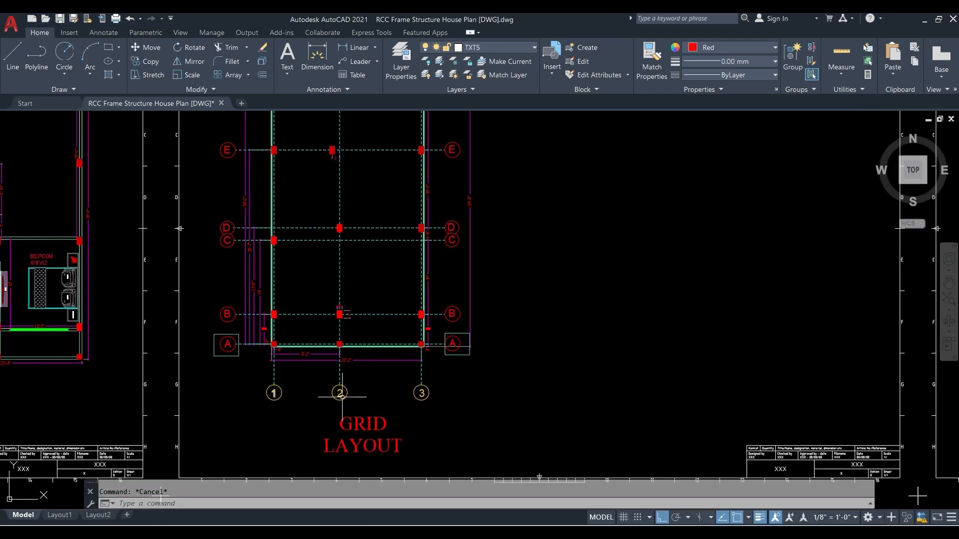
# - In ETABS, delete X grids D, E and F and rename the remaining grid IDs to 1, 2 and 3
pyautogui.click(321, 533)
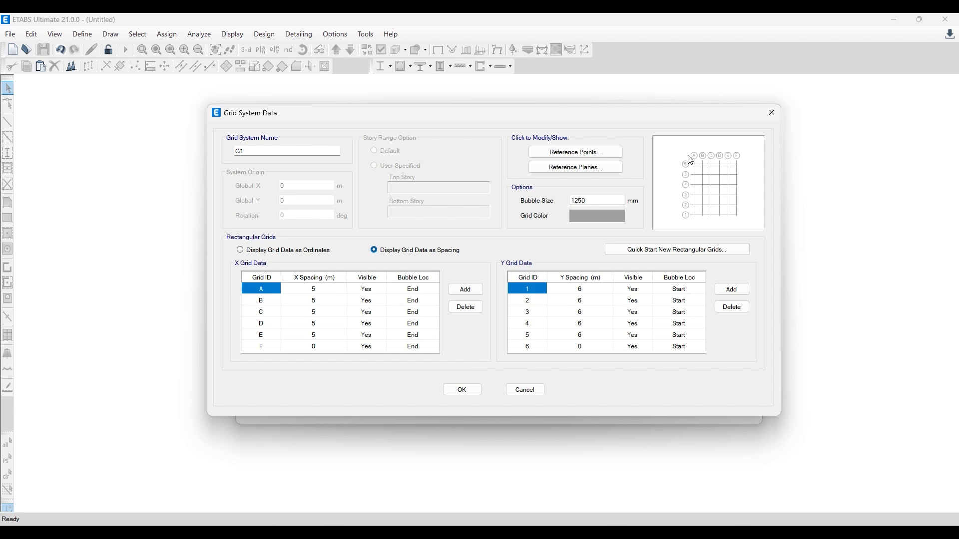
pyautogui.click(260, 325)
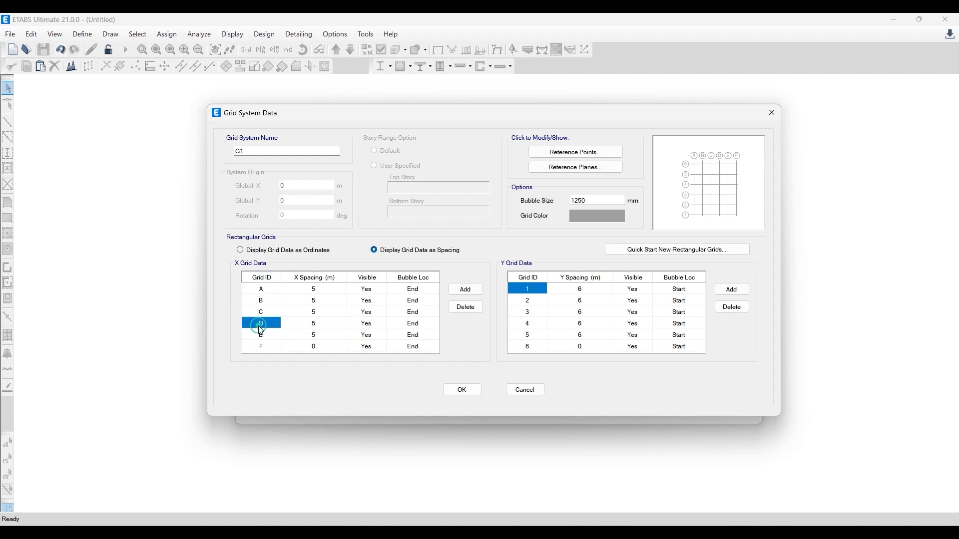
pyautogui.click(470, 313)
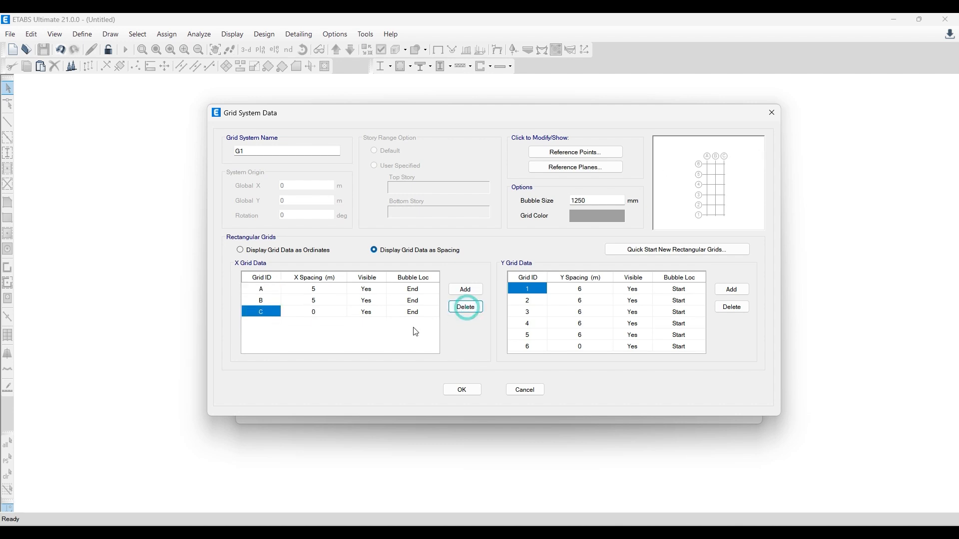
pyautogui.click(261, 292)
pyautogui.write('1')
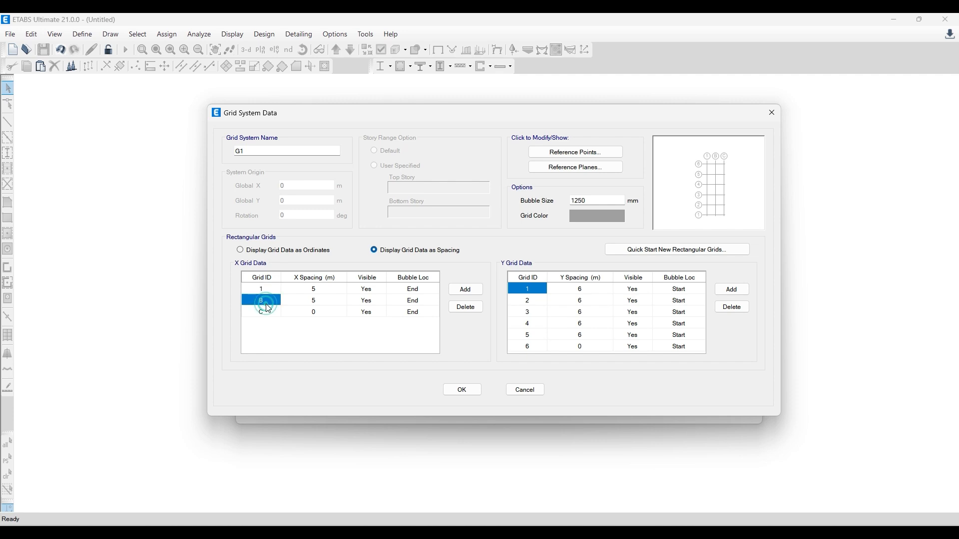
pyautogui.write('2')
pyautogui.click(268, 312)
pyautogui.write('3')
pyautogui.click(270, 331)
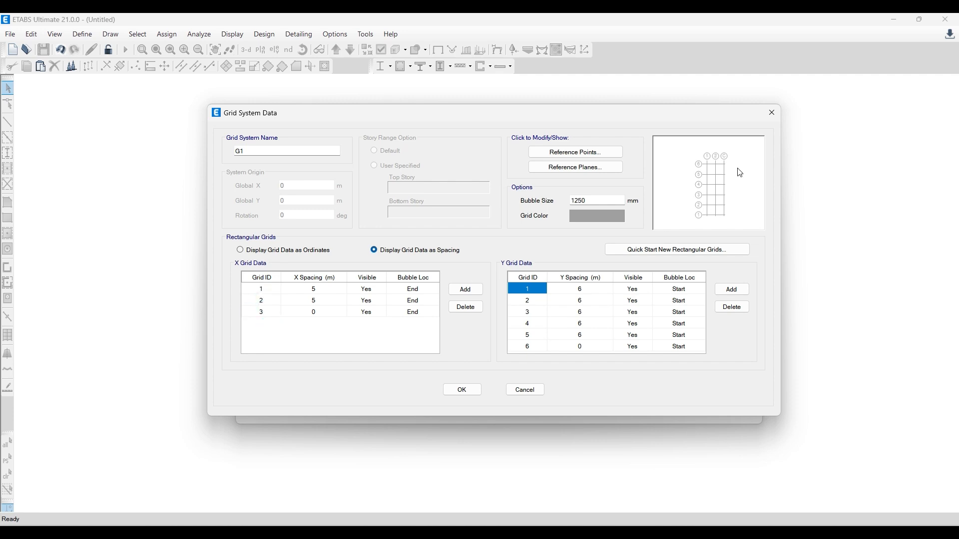
pyautogui.click(272, 303)
pyautogui.click(413, 249)
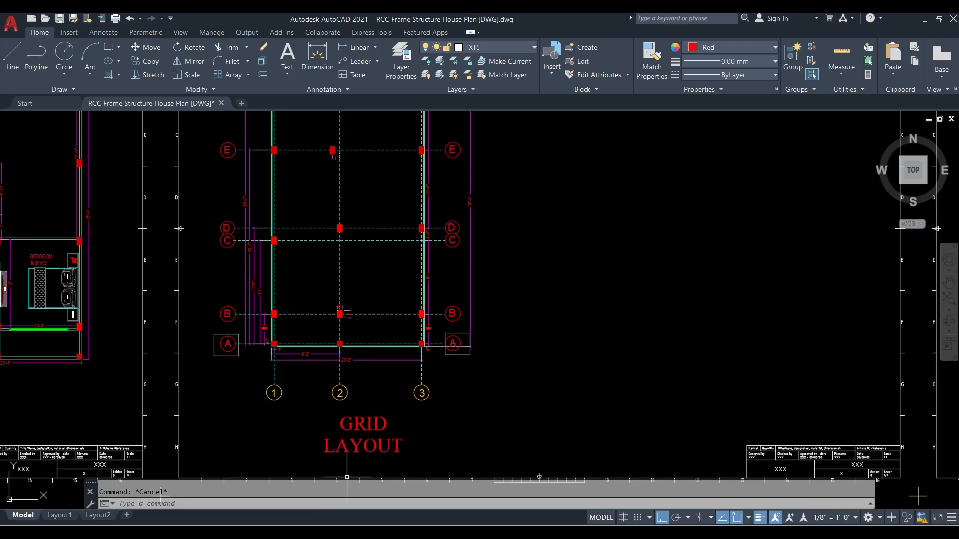
# - In AutoCAD, highlight grid lines 1 and 2 near grid A to examine the dimensions there, and clear the selection
pyautogui.press('Escape')
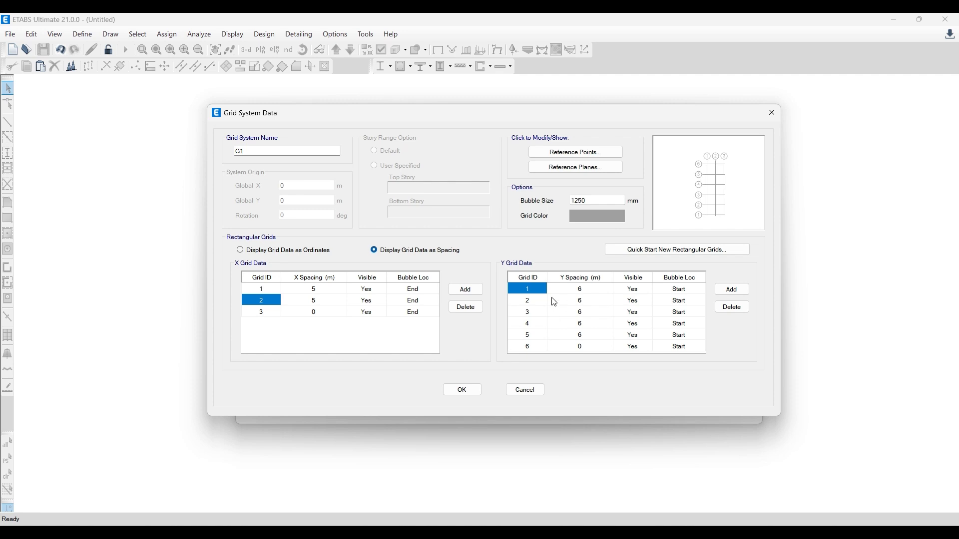
pyautogui.click(274, 290)
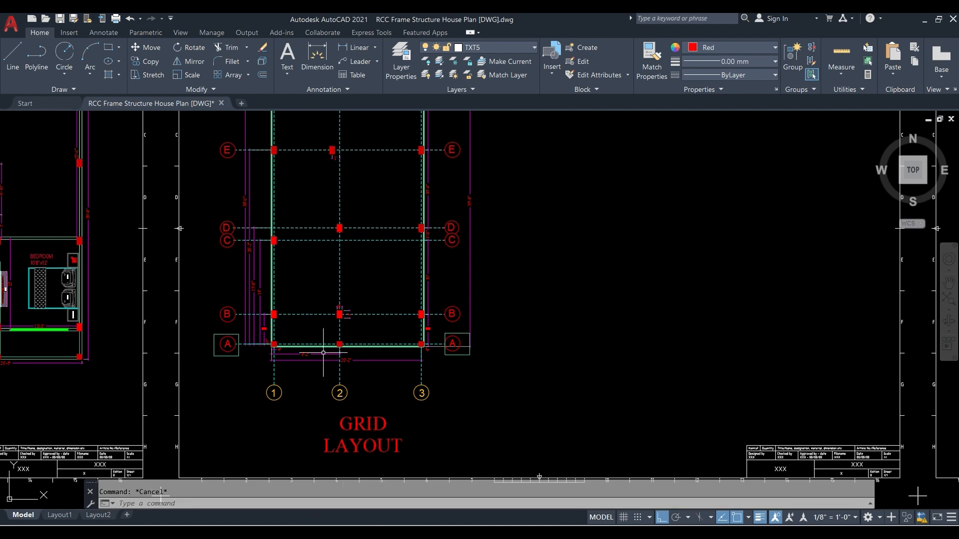
pyautogui.scroll(4, 269, 383)
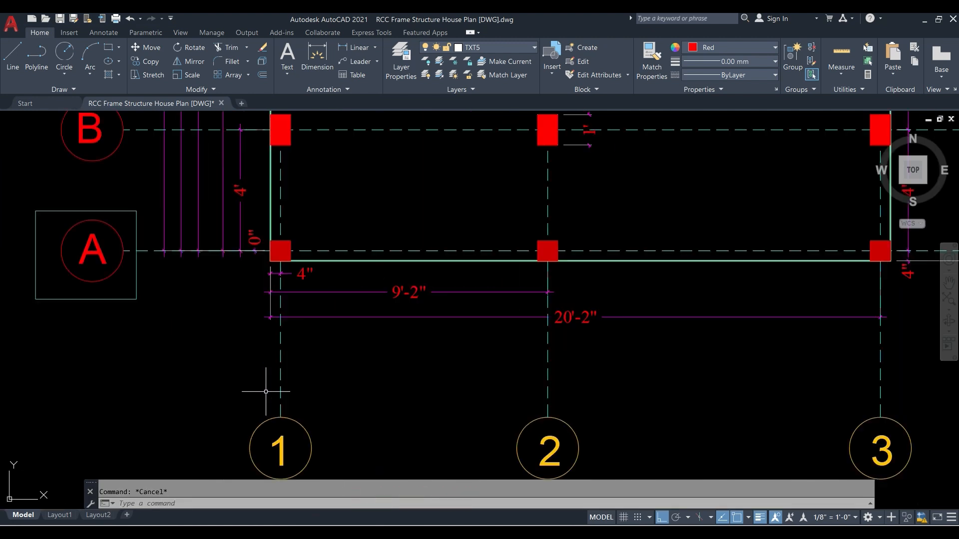
pyautogui.click(281, 368)
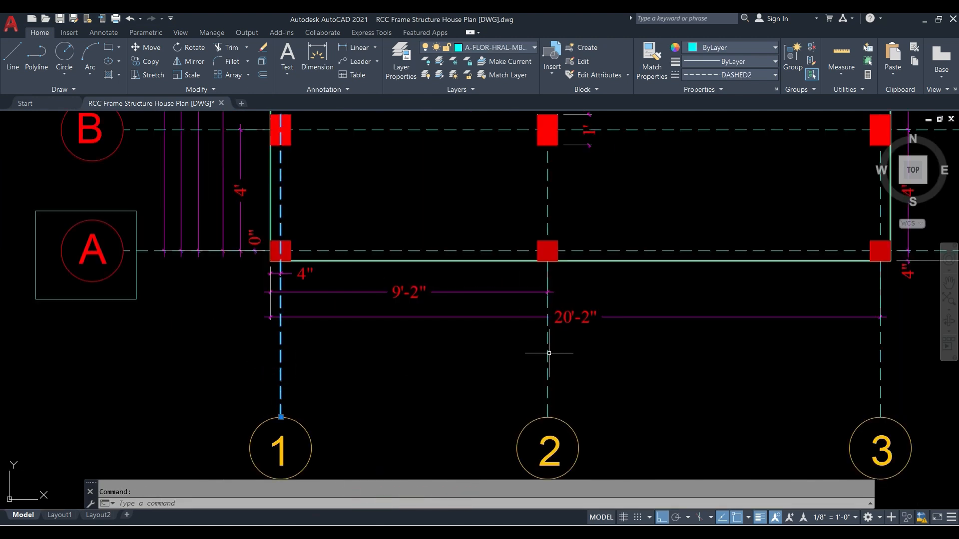
pyautogui.click(547, 355)
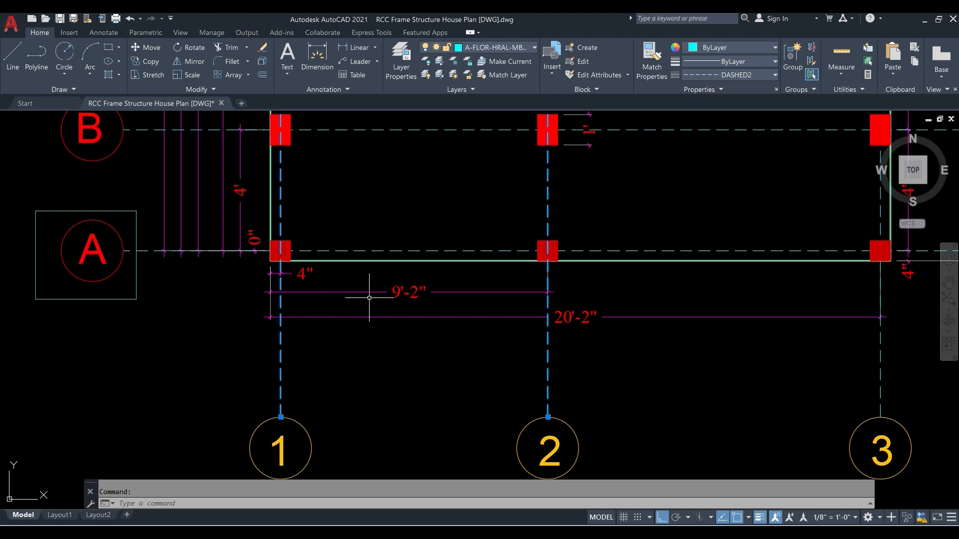
pyautogui.scroll(-4, 380, 332)
pyautogui.scroll(-4, 380, 332)
pyautogui.press('Escape')
pyautogui.scroll(8, 374, 150)
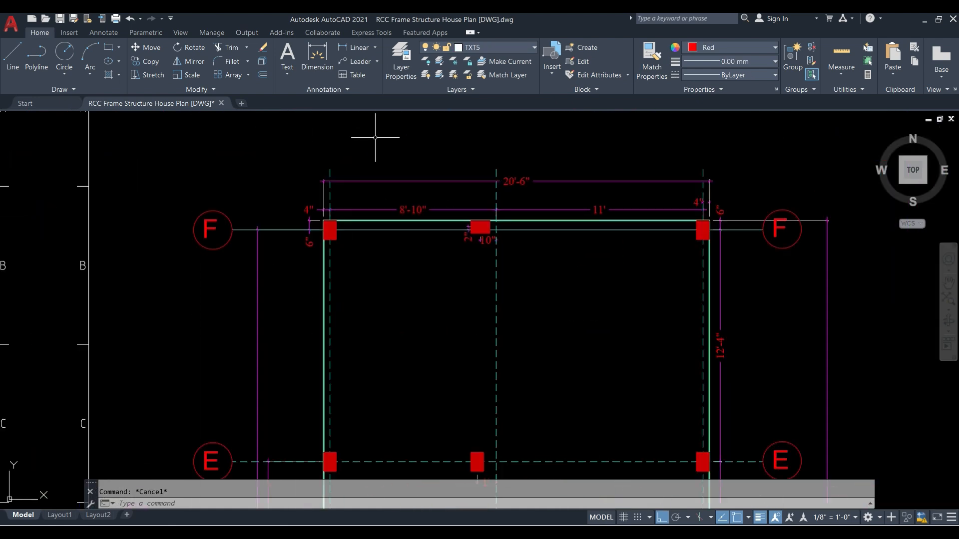
# - Highlight grid lines 1 and 2 above grid F to examine the individual spacing between them
pyautogui.click(302, 209)
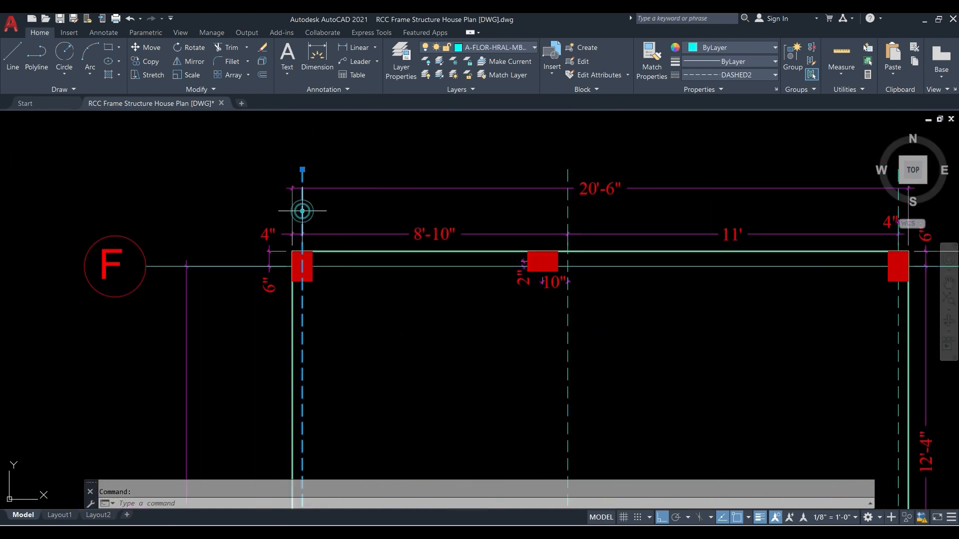
pyautogui.click(568, 214)
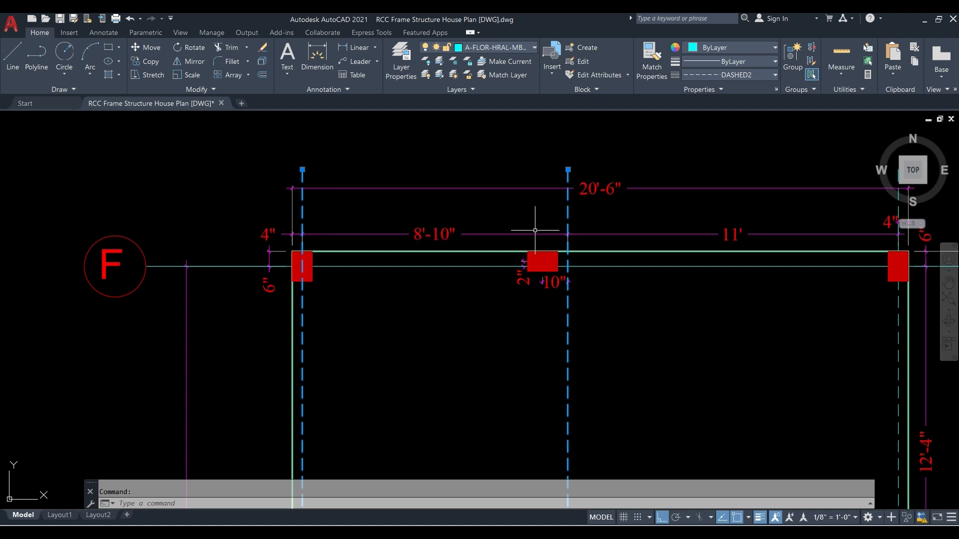
pyautogui.moveTo(505, 205); pyautogui.dragTo(482, 187, button='middle')
pyautogui.scroll(-3, 483, 188)
pyautogui.scroll(-5, 490, 261)
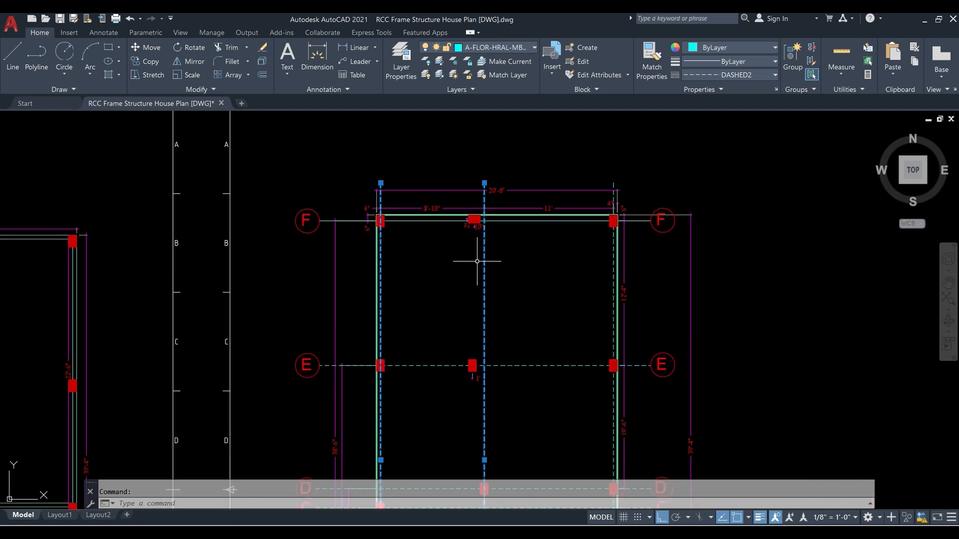
# - Read the dimension between grid lines 1 and 2, set the X spacing of grid 1 to 8' 10" in ETABS, and open grid 2's spacing for editing
pyautogui.scroll(6, 480, 234)
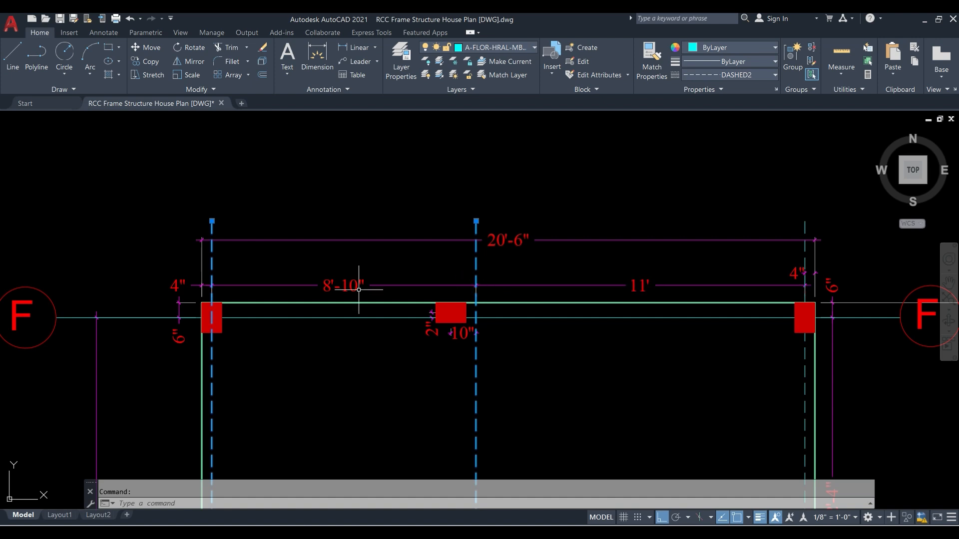
pyautogui.scroll(2, 294, 290)
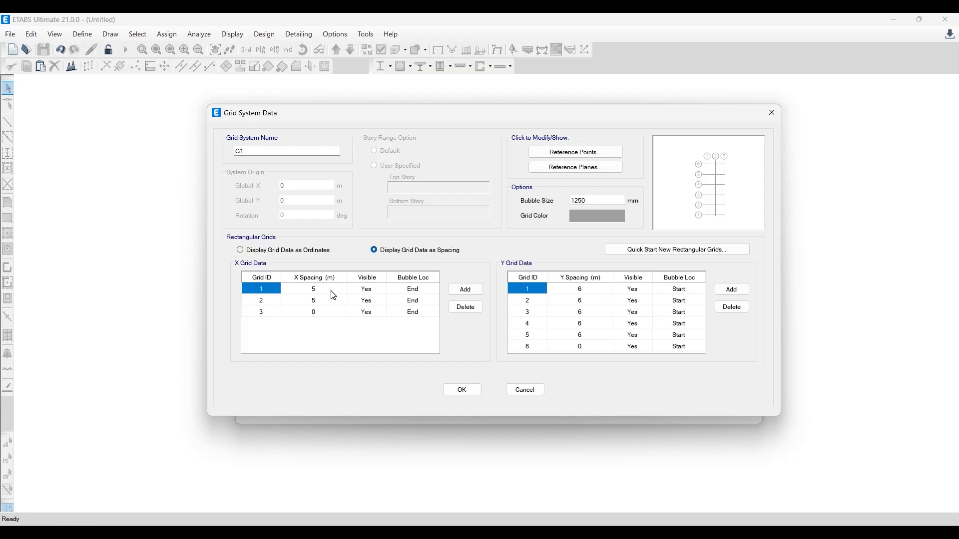
pyautogui.click(333, 293)
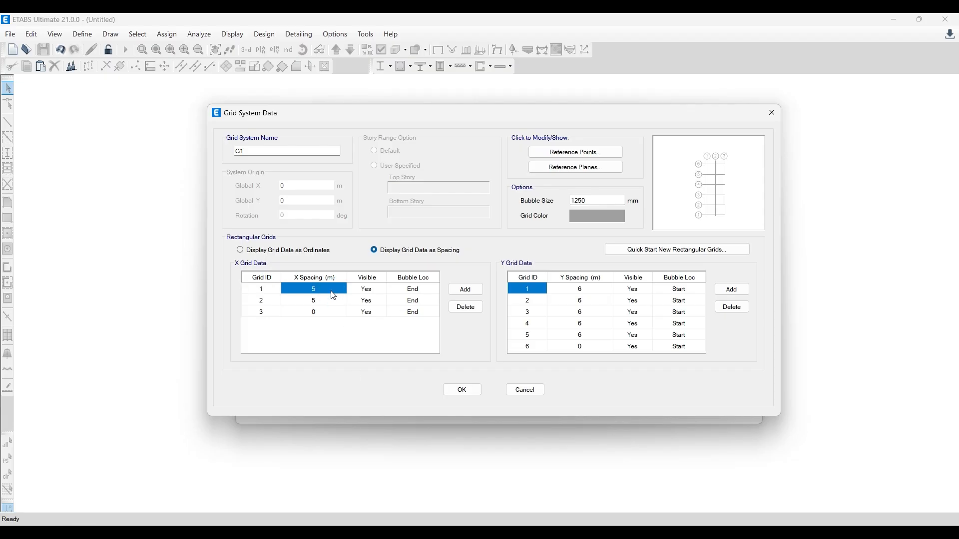
pyautogui.write('8')
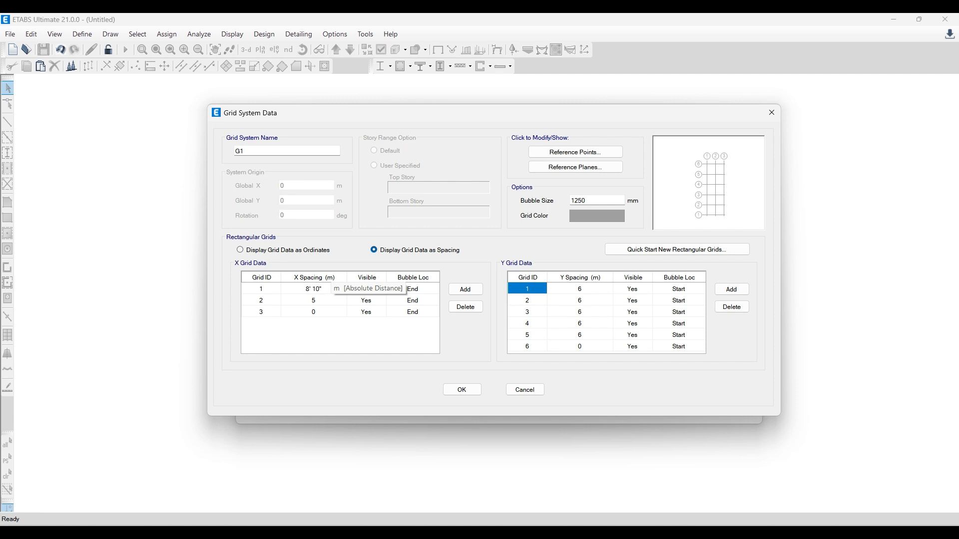
pyautogui.write('\' 10"')
pyautogui.press('Return')
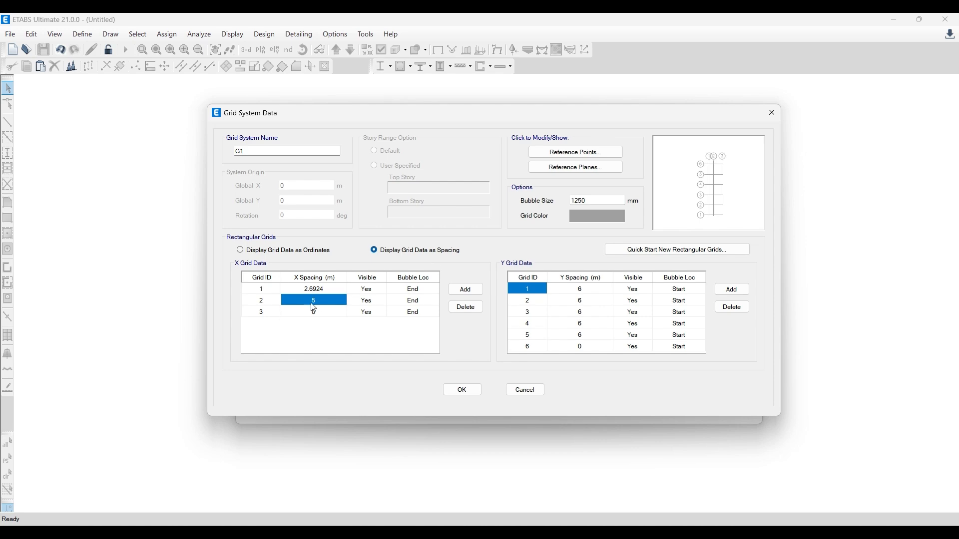
pyautogui.click(317, 301)
pyautogui.click(322, 301)
# - In AutoCAD, copy the grid bubbles 1, 2 and 3 from below the layout to the upper ends of their grid lines above grid F
pyautogui.click(349, 531)
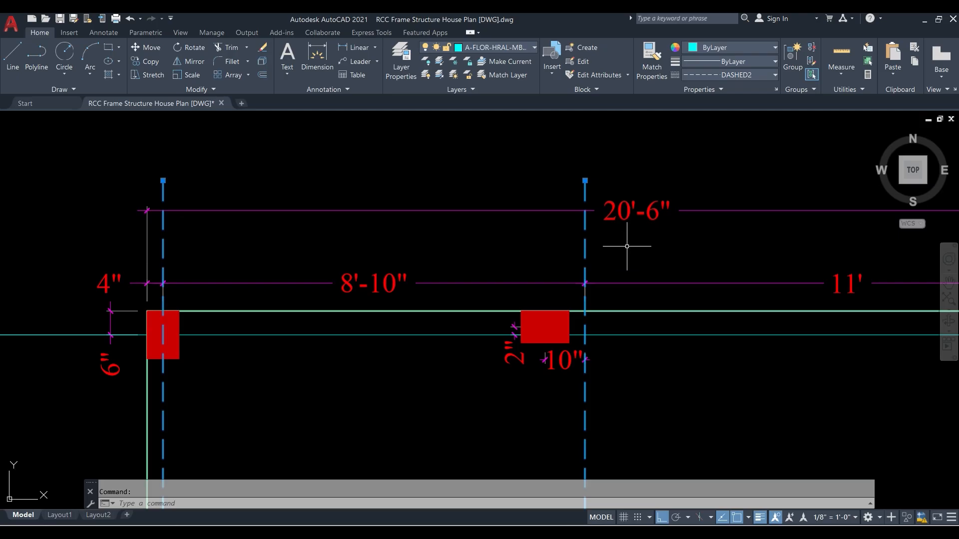
pyautogui.scroll(-3, 316, 155)
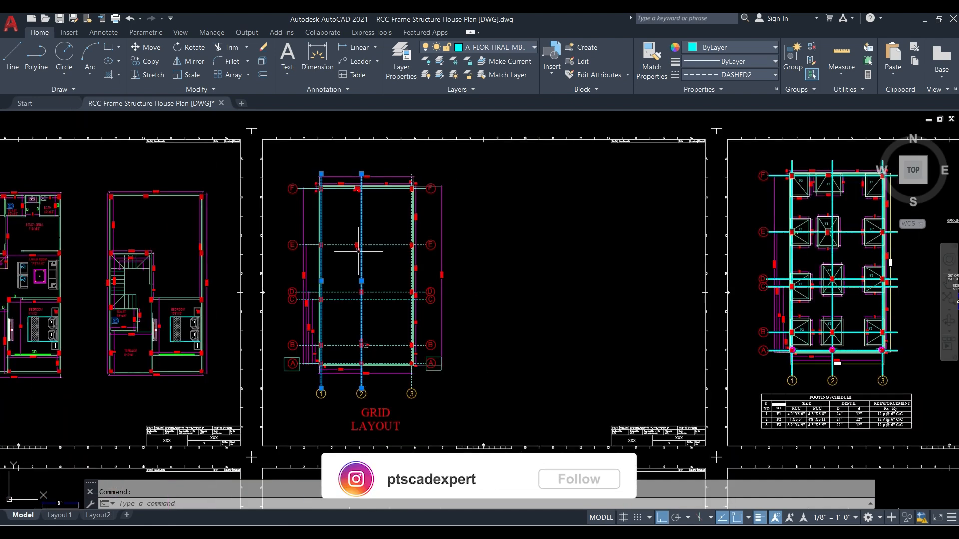
pyautogui.scroll(5, 336, 385)
pyautogui.click(538, 428)
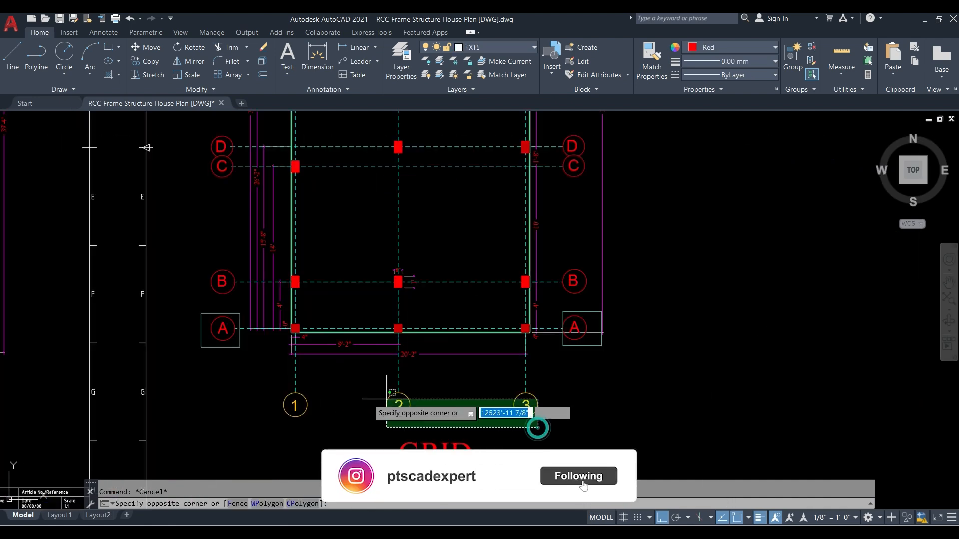
pyautogui.click(282, 400)
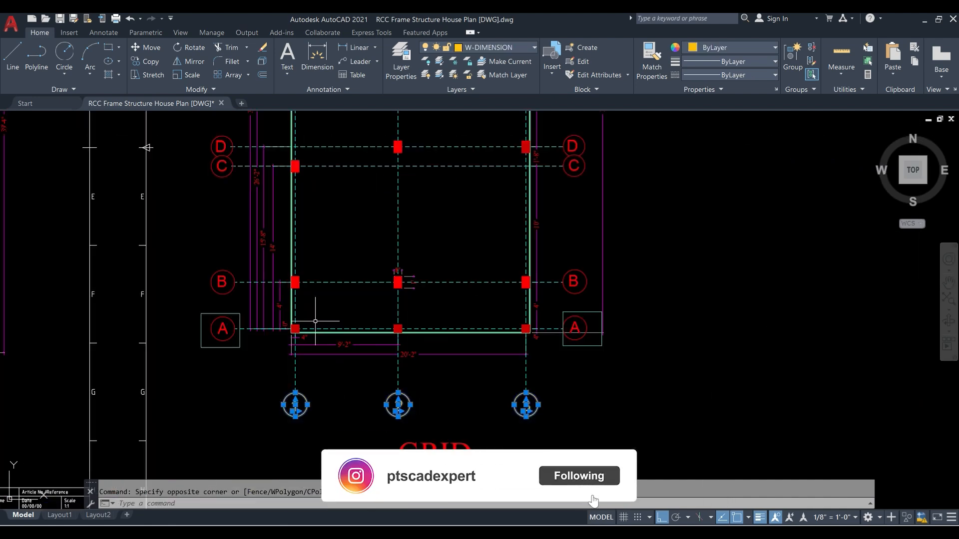
pyautogui.click(149, 61)
pyautogui.scroll(4, 475, 417)
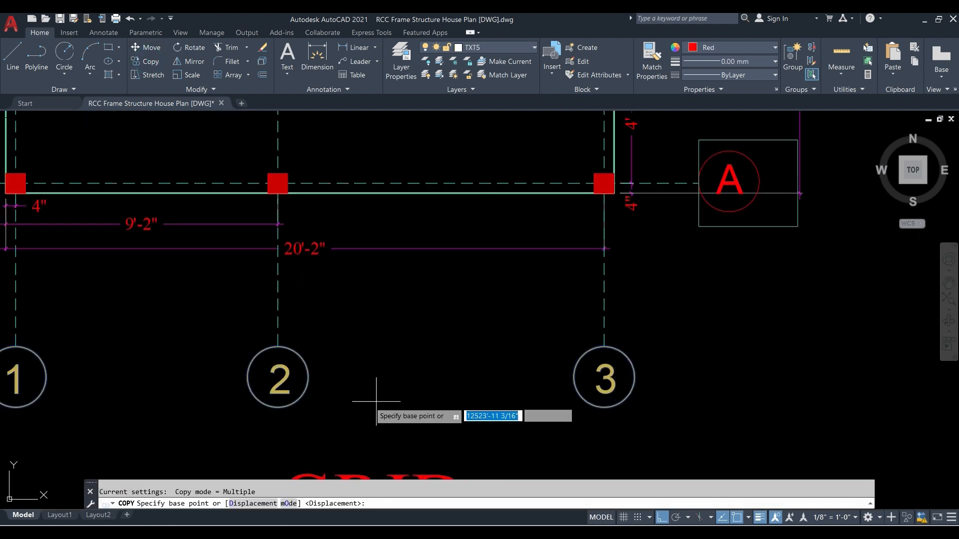
pyautogui.click(279, 407)
pyautogui.scroll(-5, 278, 390)
pyautogui.scroll(5, 279, 165)
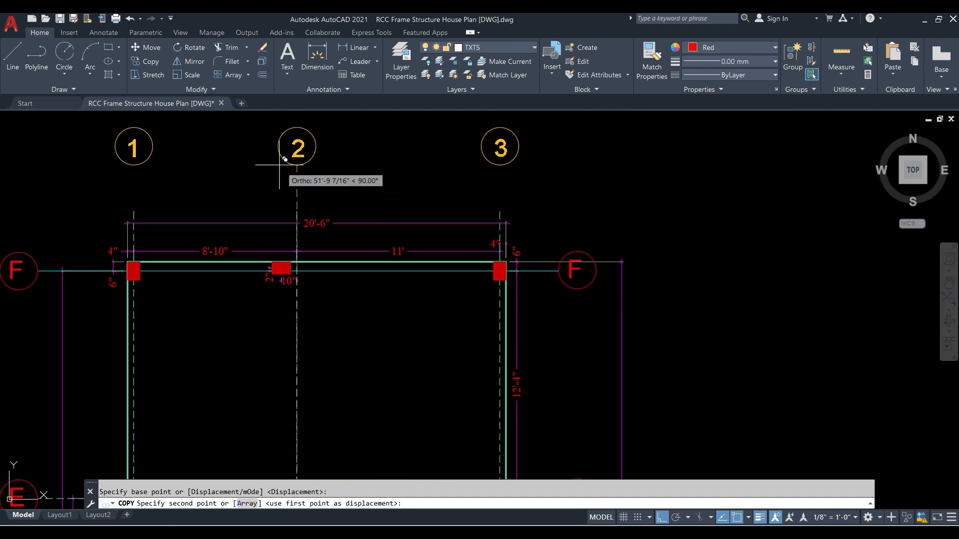
pyautogui.press('Escape')
# - Highlight the dimension between grid lines 2 and 3 above grid F to examine it, and clear the selection
pyautogui.scroll(-2, 329, 224)
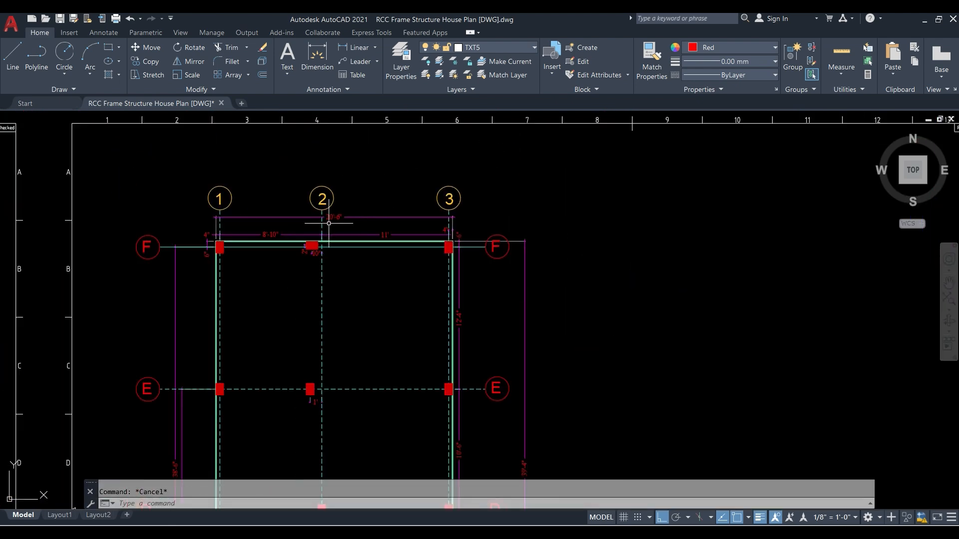
pyautogui.scroll(2, 350, 261)
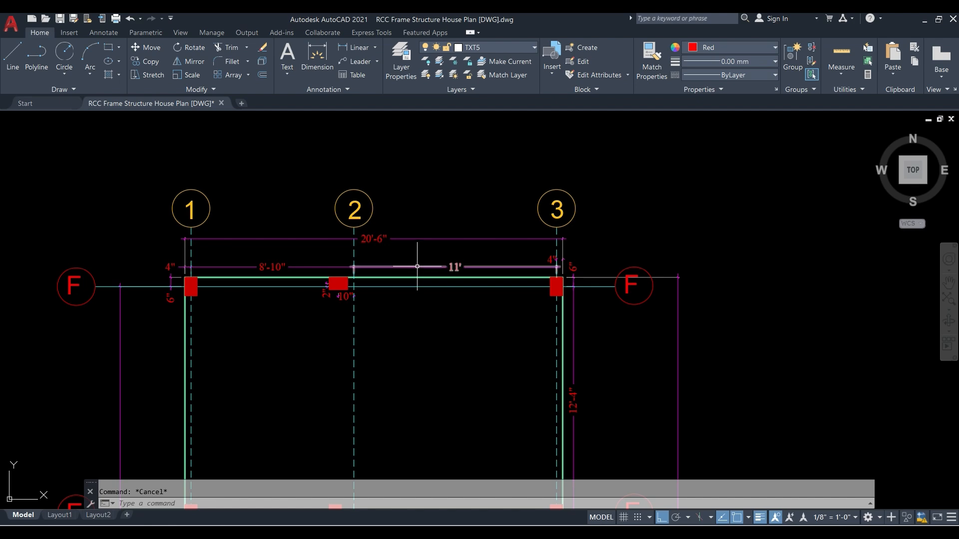
pyautogui.click(417, 266)
pyautogui.scroll(4, 432, 260)
pyautogui.scroll(-4, 500, 292)
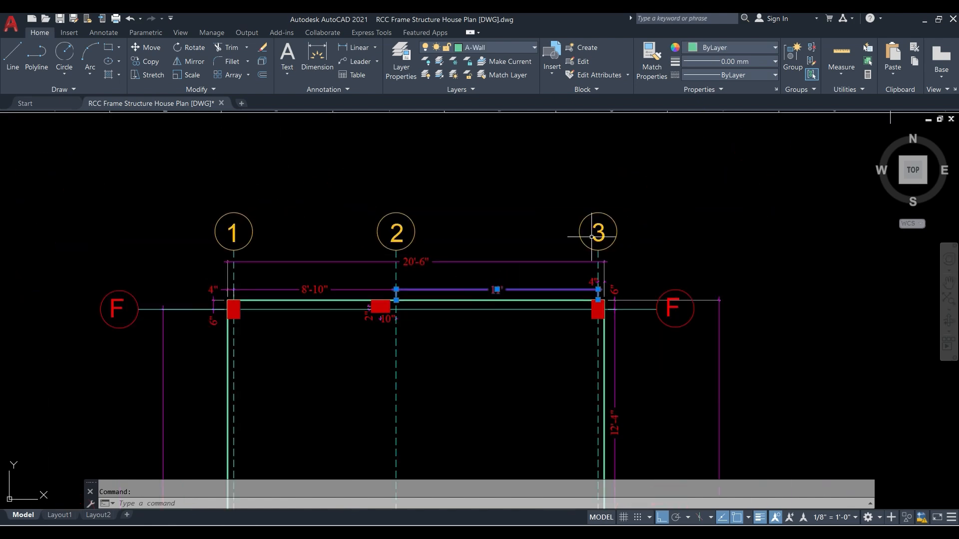
pyautogui.press('Escape')
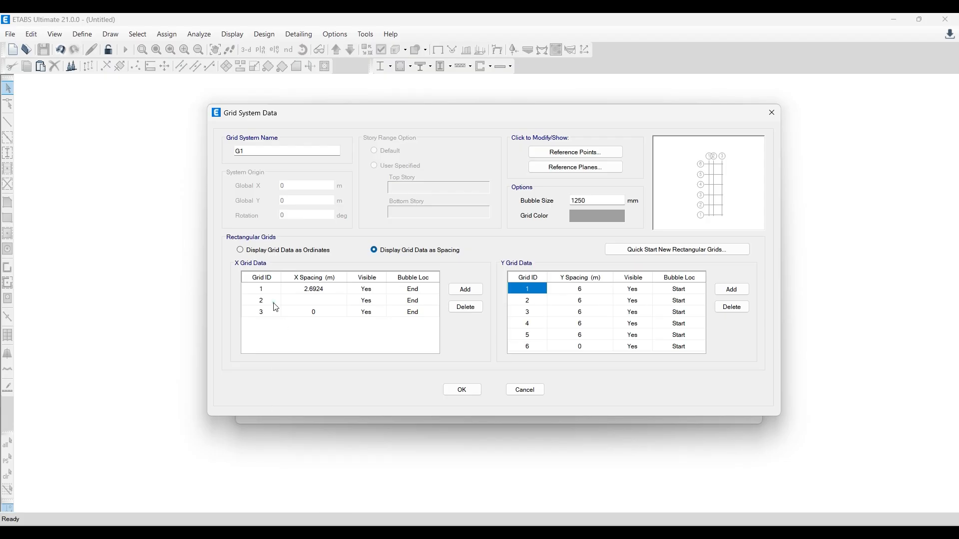
# - In ETABS, set the X spacing of grid 2 to 11'
pyautogui.click(276, 308)
pyautogui.click(317, 297)
pyautogui.write("11'")
pyautogui.press('Return')
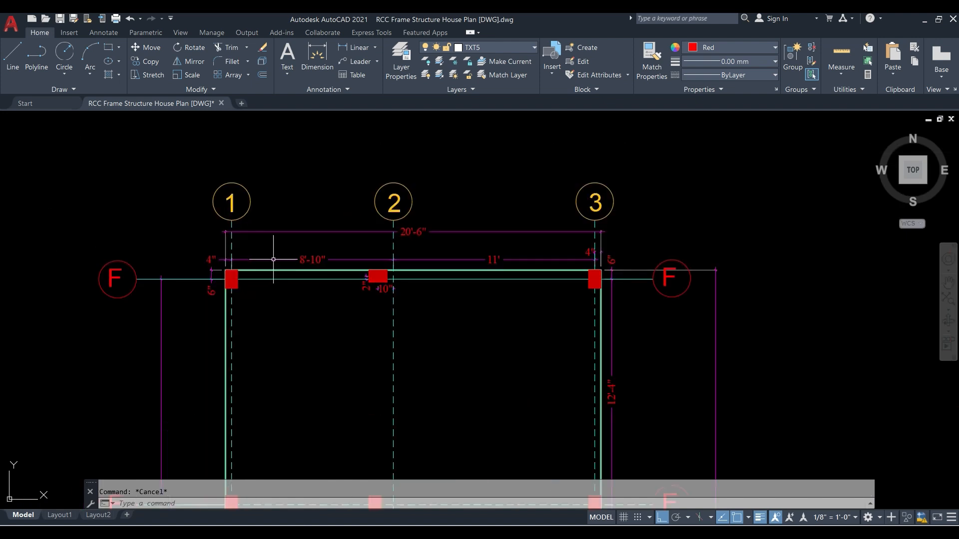
# - Highlight grid lines 1 and 2 in AutoCAD and compare their spacing with the X grid table in ETABS
pyautogui.click(232, 245)
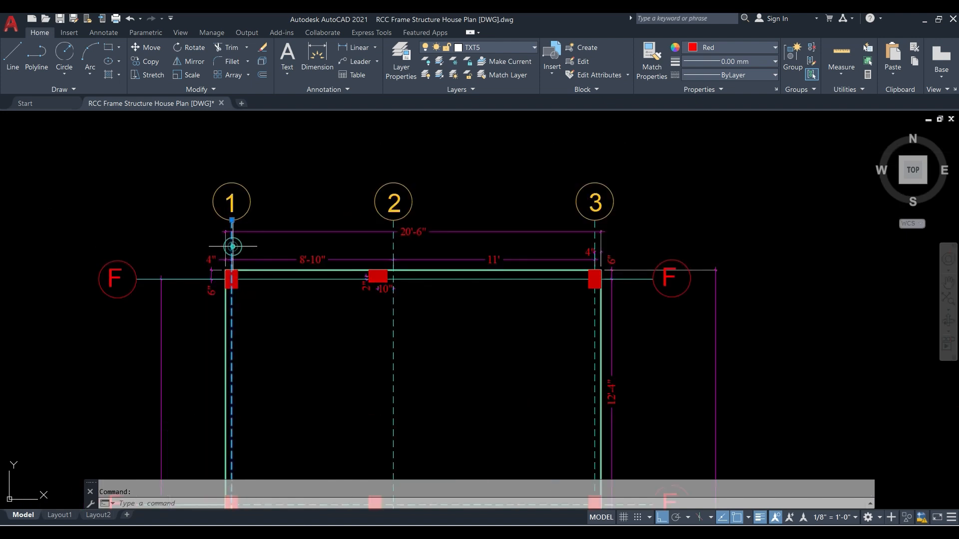
pyautogui.click(393, 260)
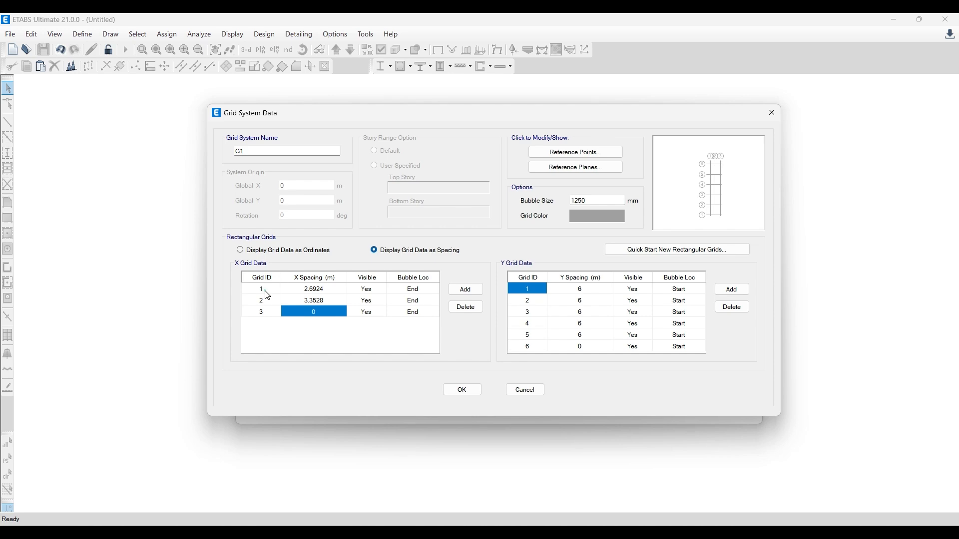
pyautogui.click(268, 297)
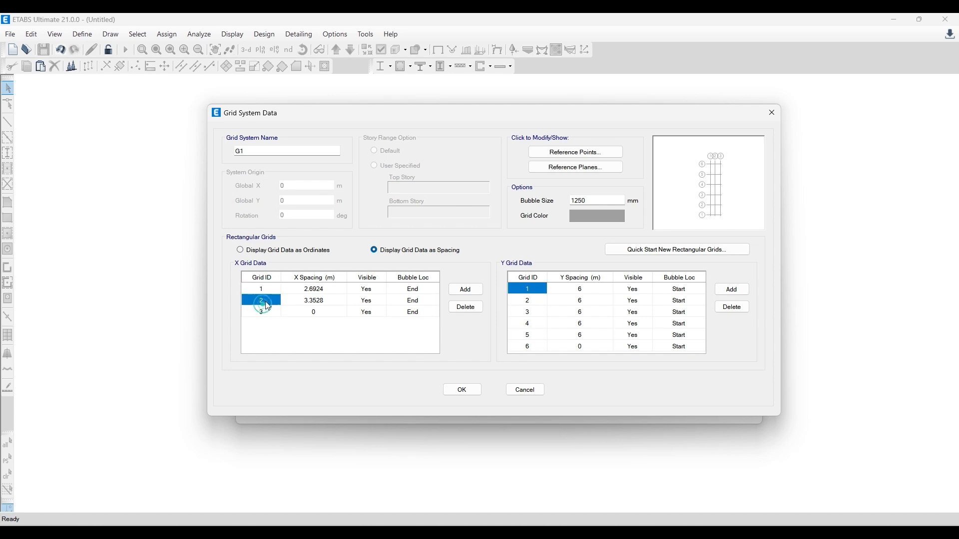
pyautogui.click(310, 291)
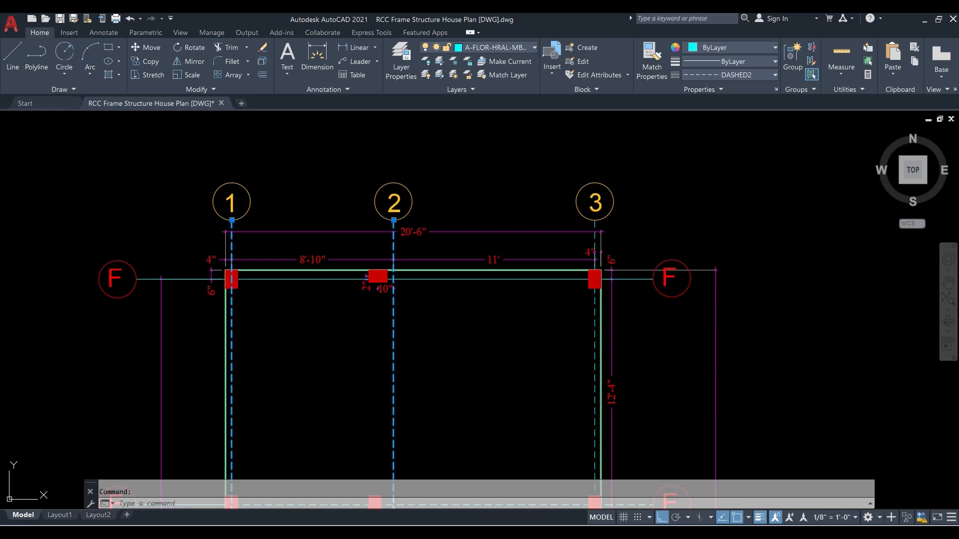
pyautogui.press('Escape')
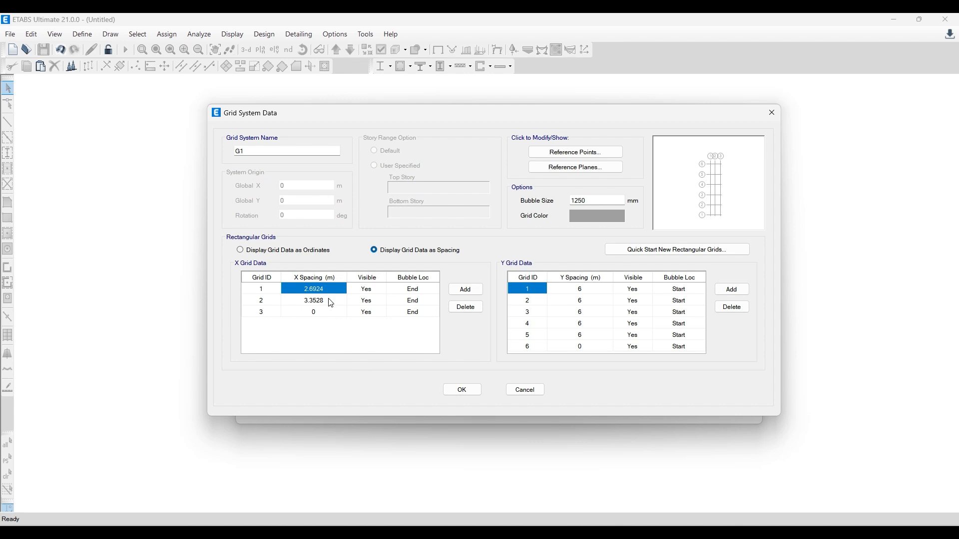
pyautogui.click(322, 344)
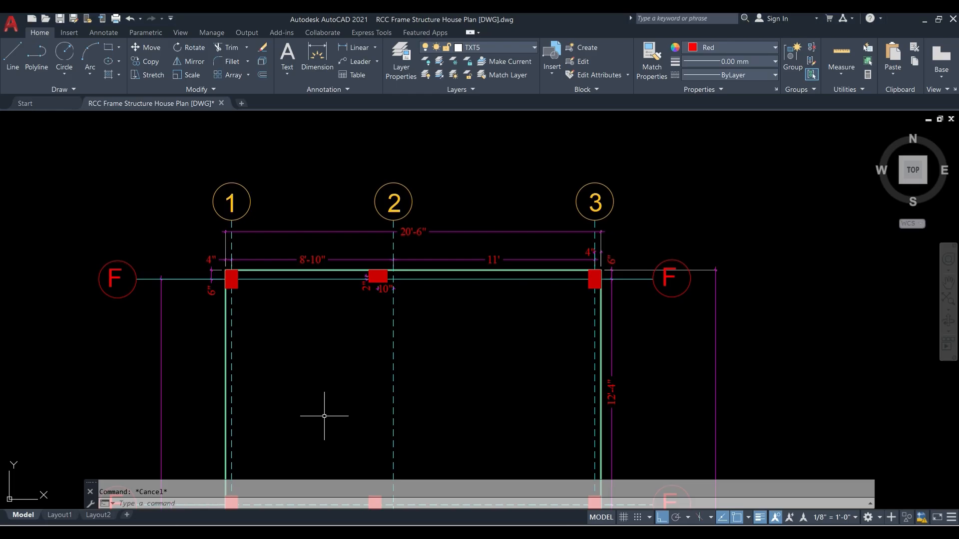
# - Check the lettered grid lines in the AutoCAD layout and rename the six Y grid IDs in ETABS to A, B, C, D, E and F
pyautogui.scroll(-5, 319, 182)
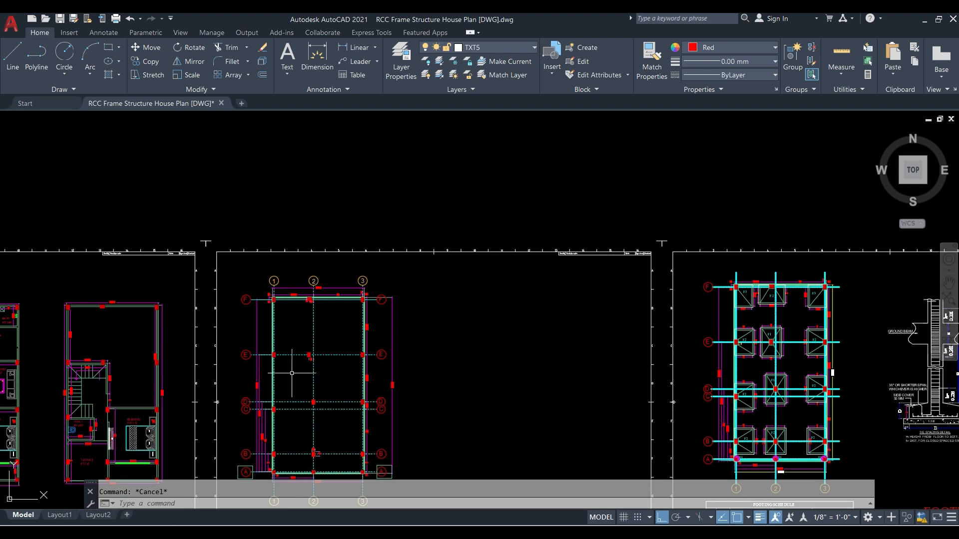
pyautogui.scroll(3, 278, 376)
pyautogui.scroll(2, 257, 310)
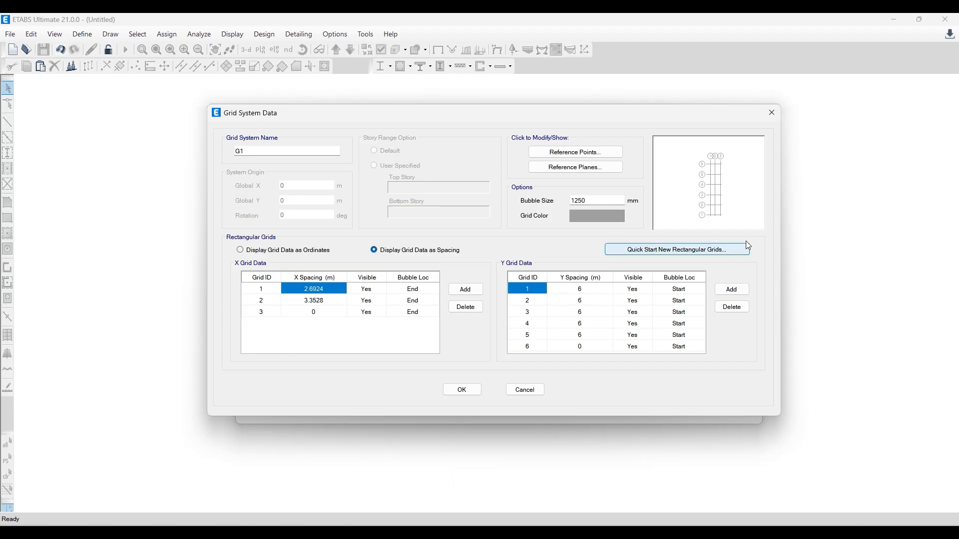
pyautogui.write('a')
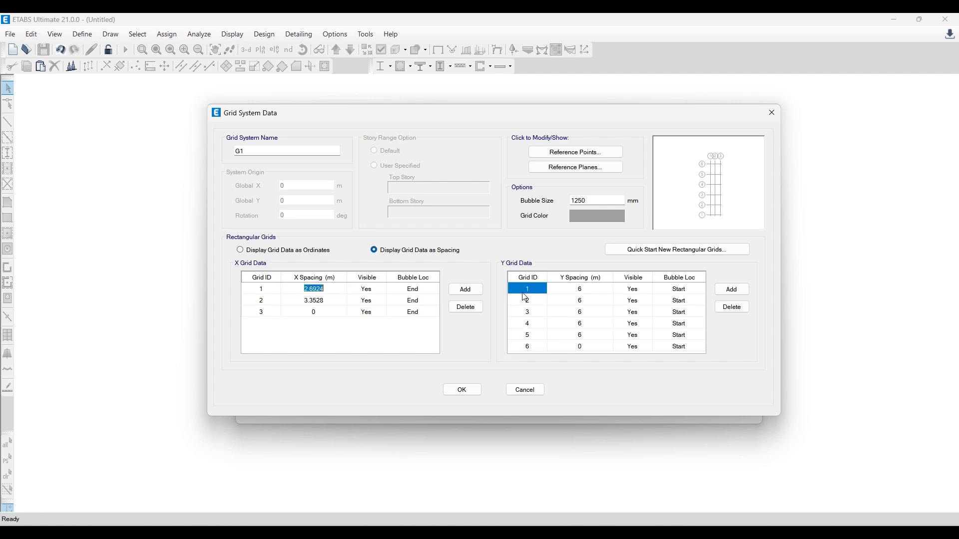
pyautogui.click(518, 288)
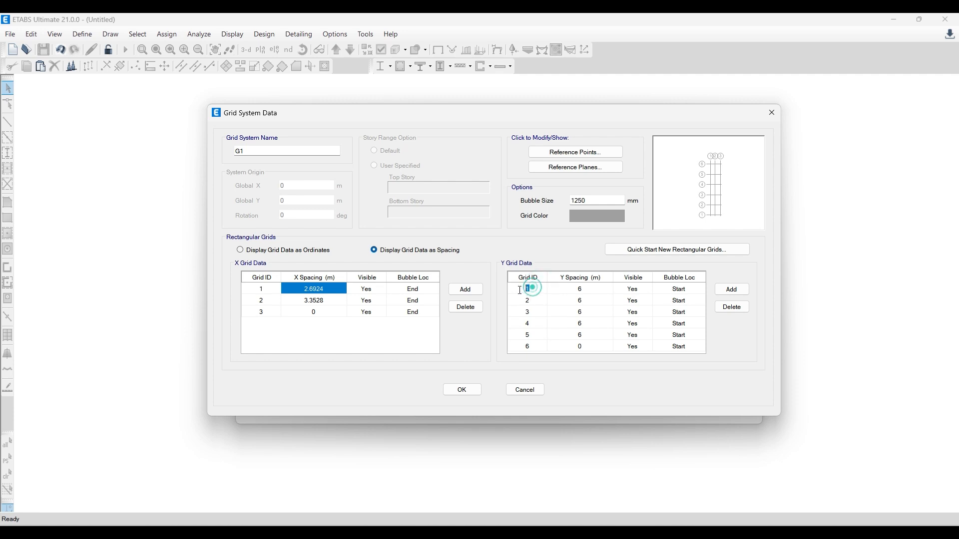
pyautogui.write('A')
pyautogui.click(533, 304)
pyautogui.write('V')
pyautogui.click(538, 316)
pyautogui.write('C')
pyautogui.click(534, 326)
pyautogui.write('D')
pyautogui.click(534, 335)
pyautogui.write('E')
pyautogui.click(534, 347)
pyautogui.write('F')
pyautogui.click(531, 334)
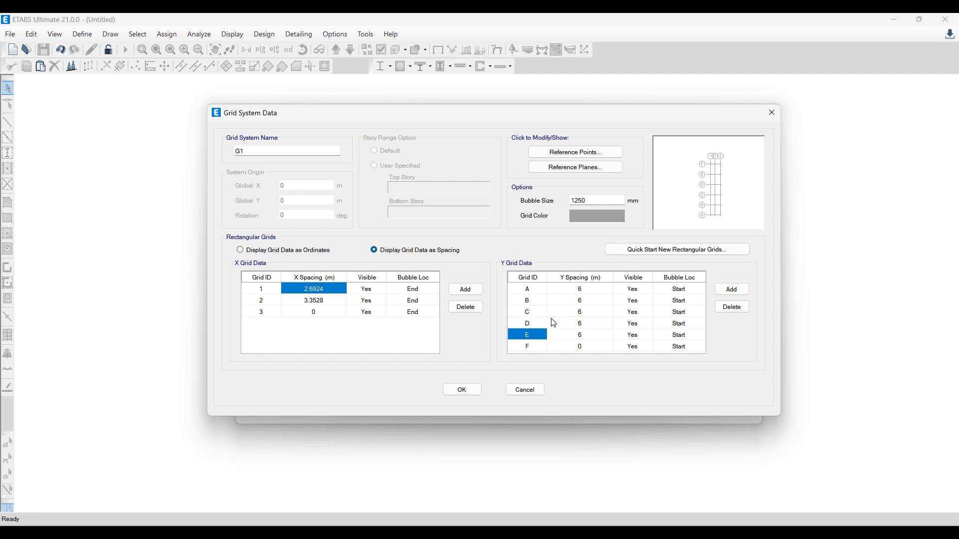
pyautogui.click(537, 299)
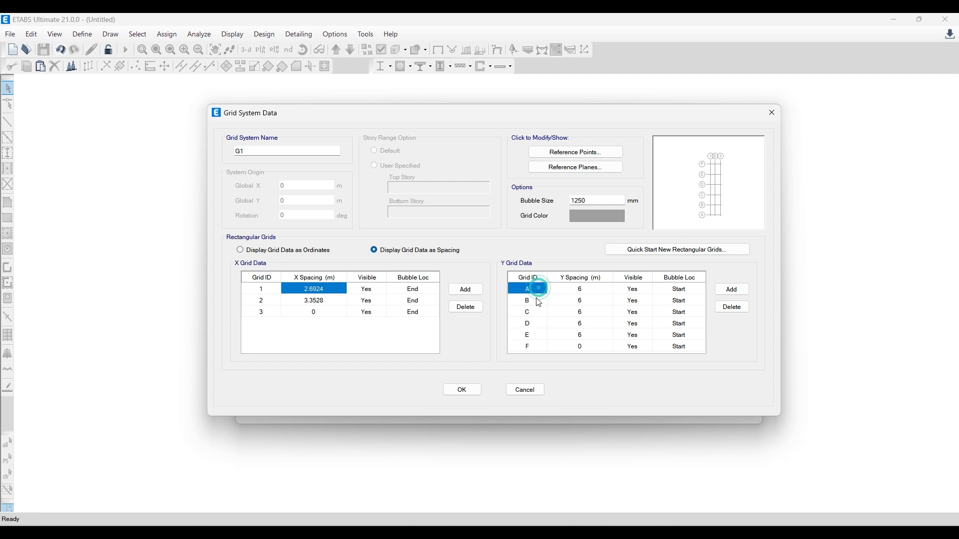
# - Highlight grid lines A and B in AutoCAD to read their distance, and set the Y spacing of grid A in ETABS to 1.2192 m
pyautogui.click(591, 290)
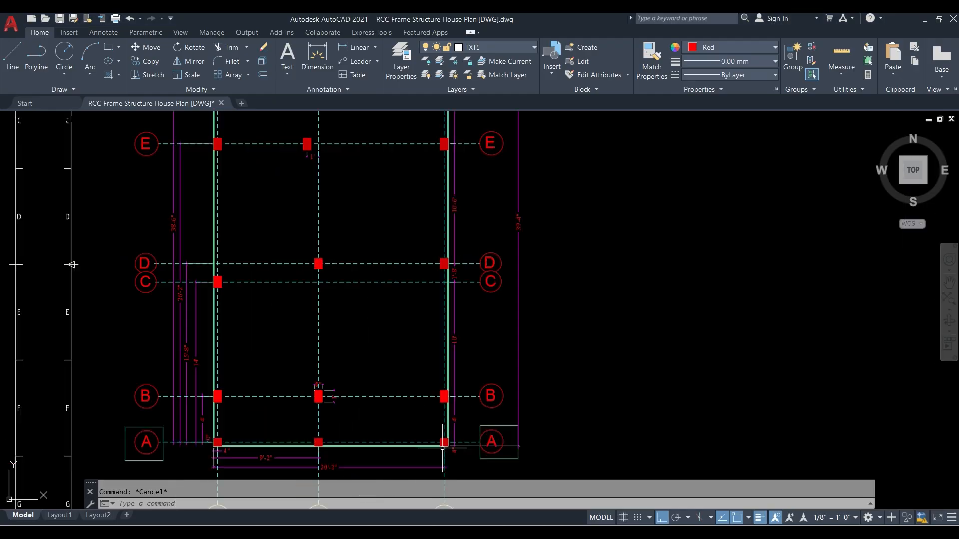
pyautogui.scroll(4, 443, 448)
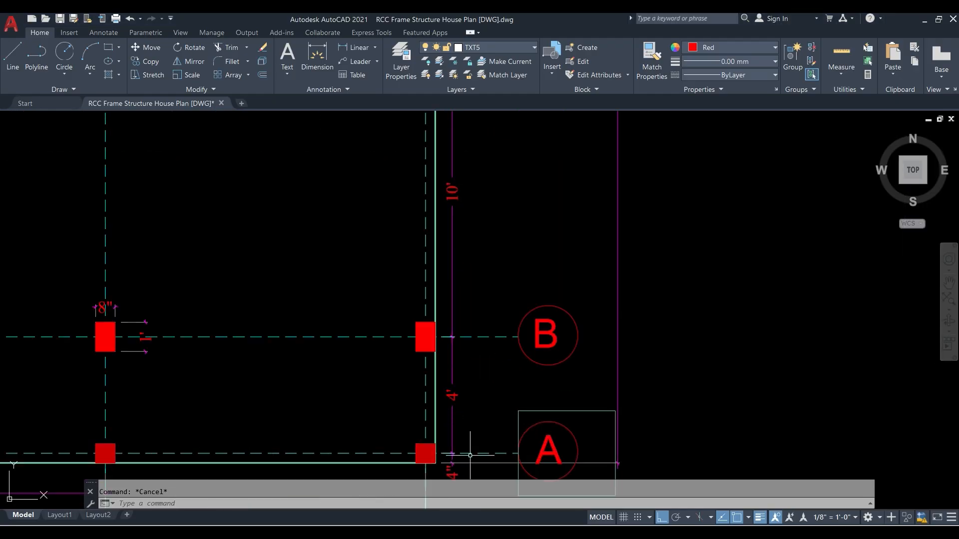
pyautogui.click(470, 454)
pyautogui.click(478, 336)
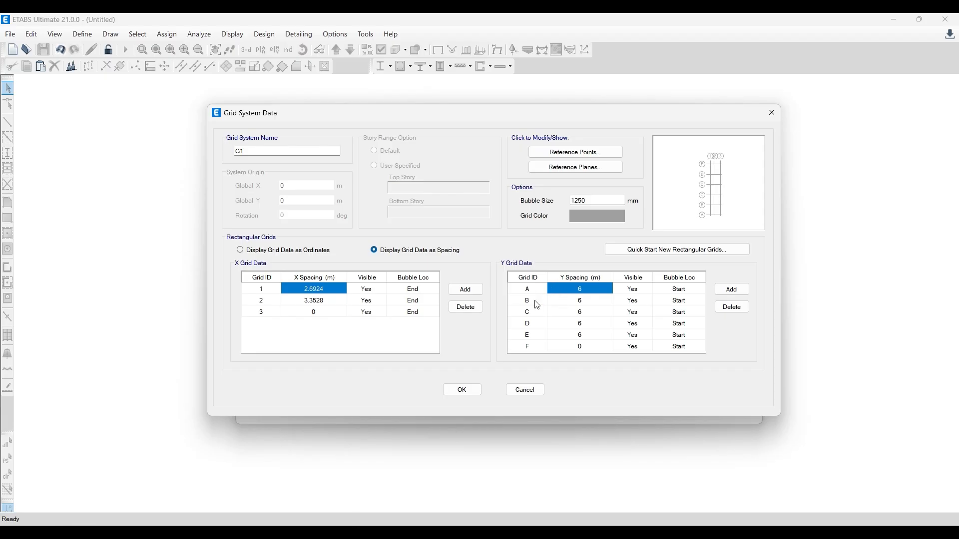
pyautogui.write('1.2192')
pyautogui.press('Return')
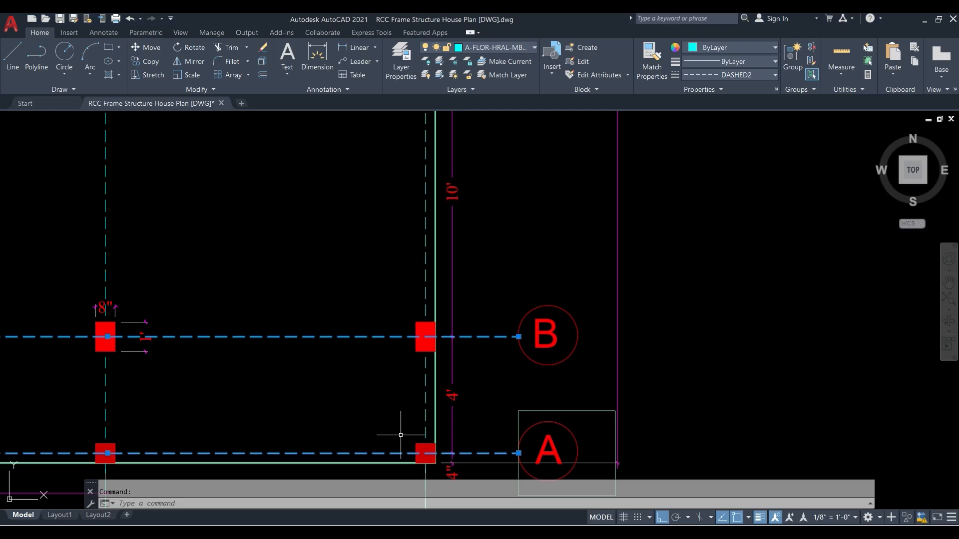
# - Clear the AutoCAD selection, read the distance between grid lines B and C, and set the Y spacing of grid B in ETABS to 10'
pyautogui.scroll(-2, 470, 360)
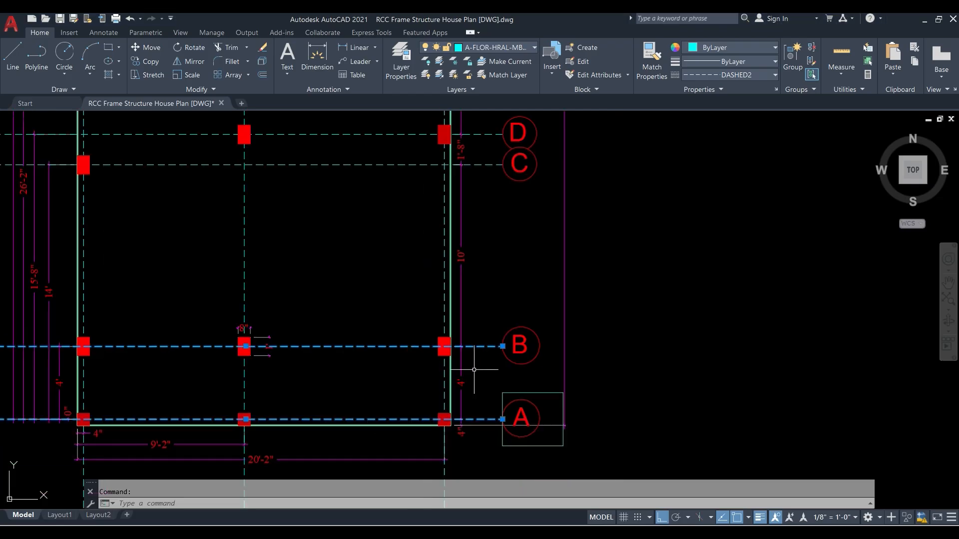
pyautogui.press('Escape')
pyautogui.moveTo(475, 213); pyautogui.dragTo(456, 279, button='middle')
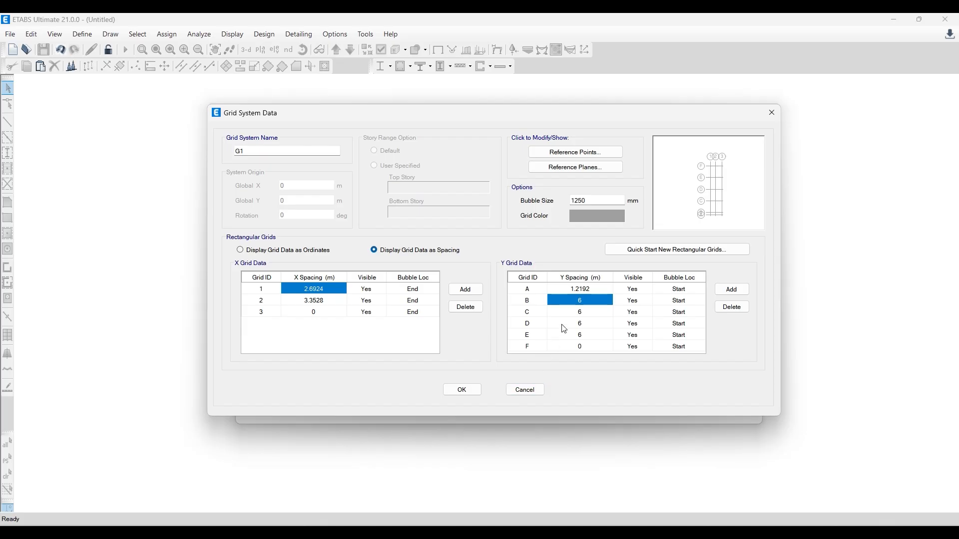
pyautogui.click(537, 301)
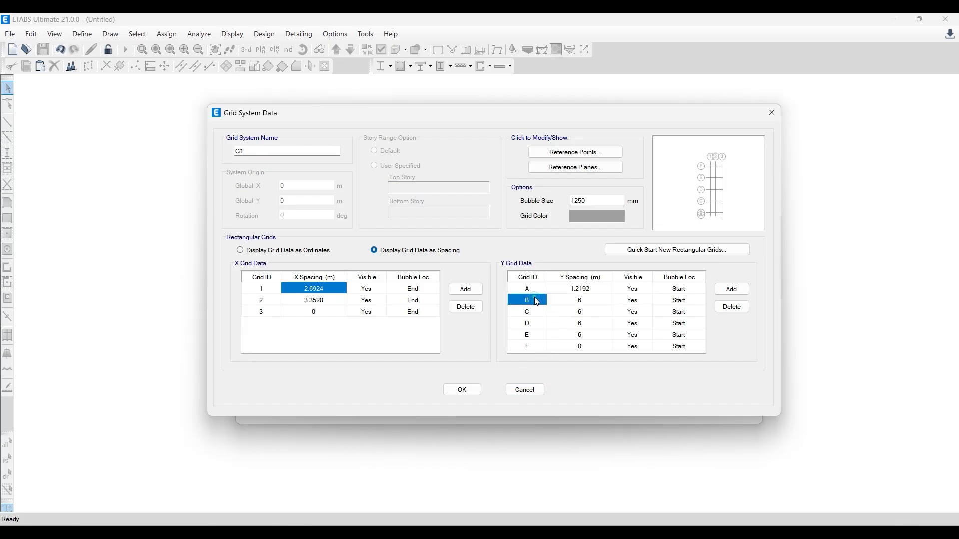
pyautogui.click(538, 309)
pyautogui.click(584, 301)
pyautogui.write("10'")
pyautogui.press('Return')
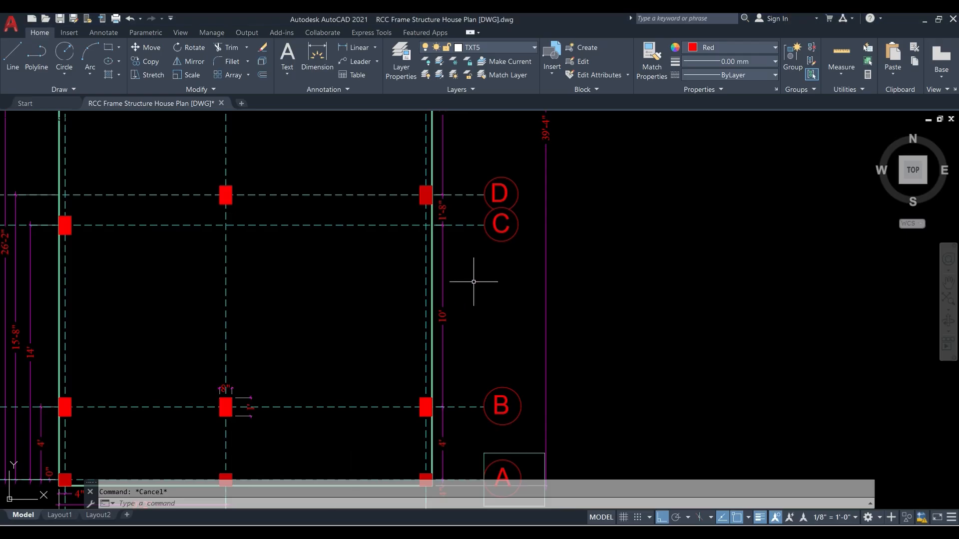
# - Read the distance between grid lines C and D in AutoCAD, and set the Y spacing of grid C in ETABS to 1'8", shortened to 0.508 m
pyautogui.moveTo(471, 278); pyautogui.dragTo(407, 346, button='middle')
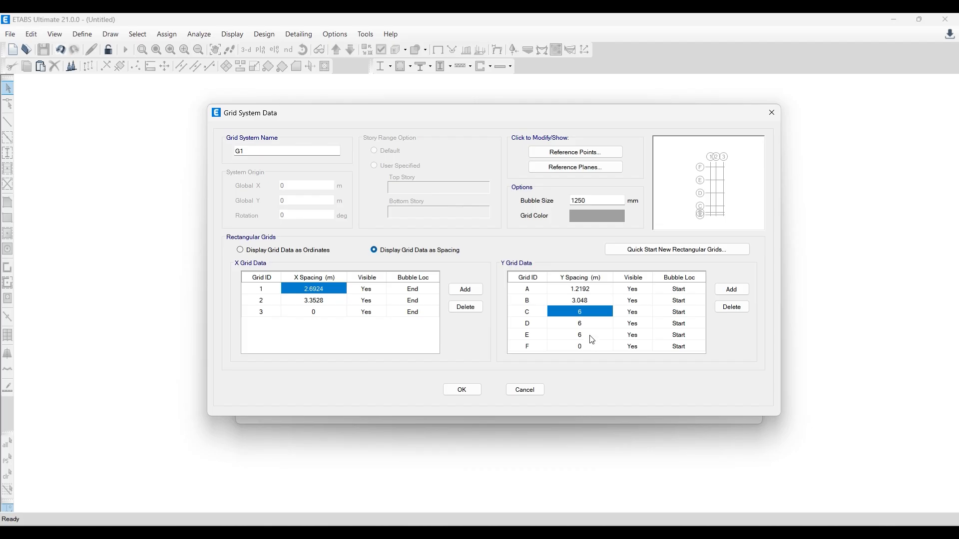
pyautogui.click(532, 315)
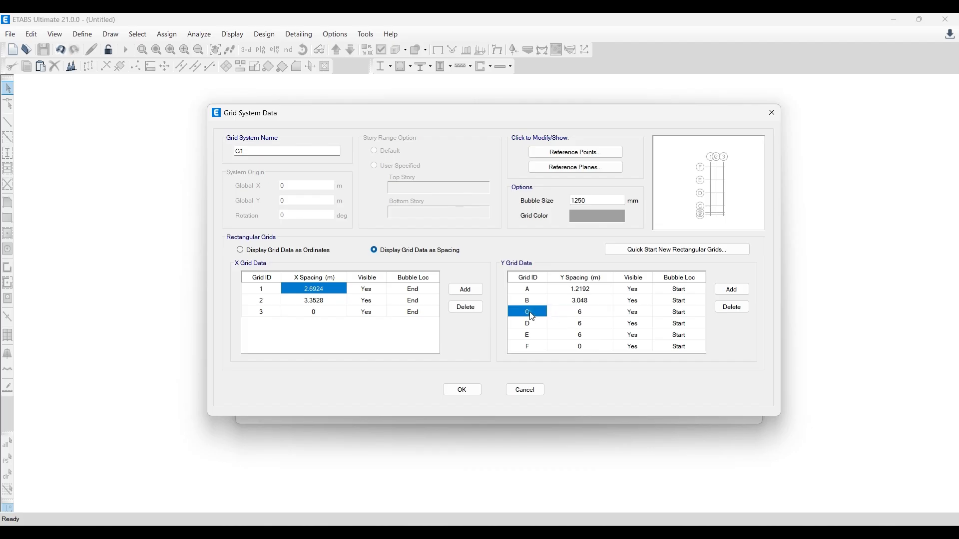
pyautogui.click(586, 311)
pyautogui.write('1\'8"')
pyautogui.press('Return')
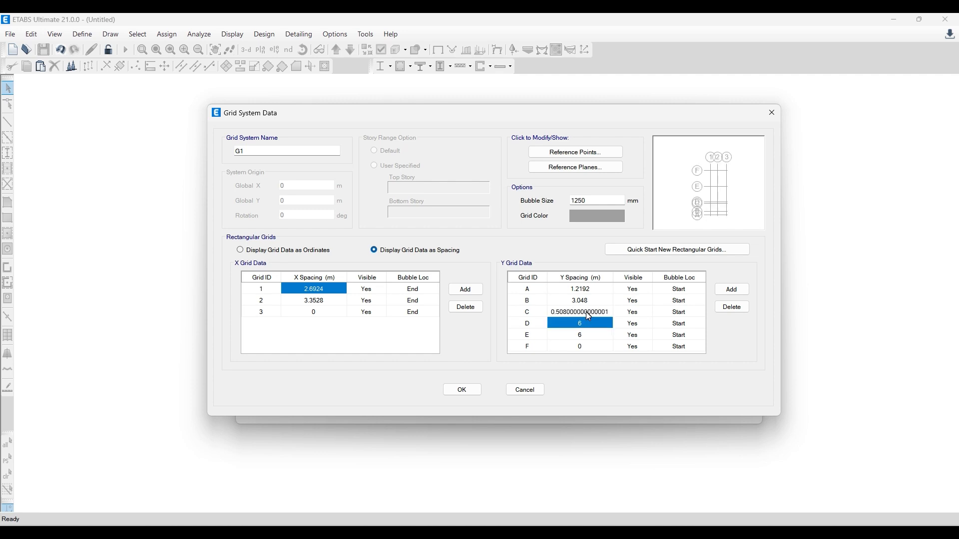
pyautogui.click(581, 313)
pyautogui.moveTo(610, 313); pyautogui.dragTo(574, 318)
pyautogui.press('BackSpace')
pyautogui.press('BackSpace')
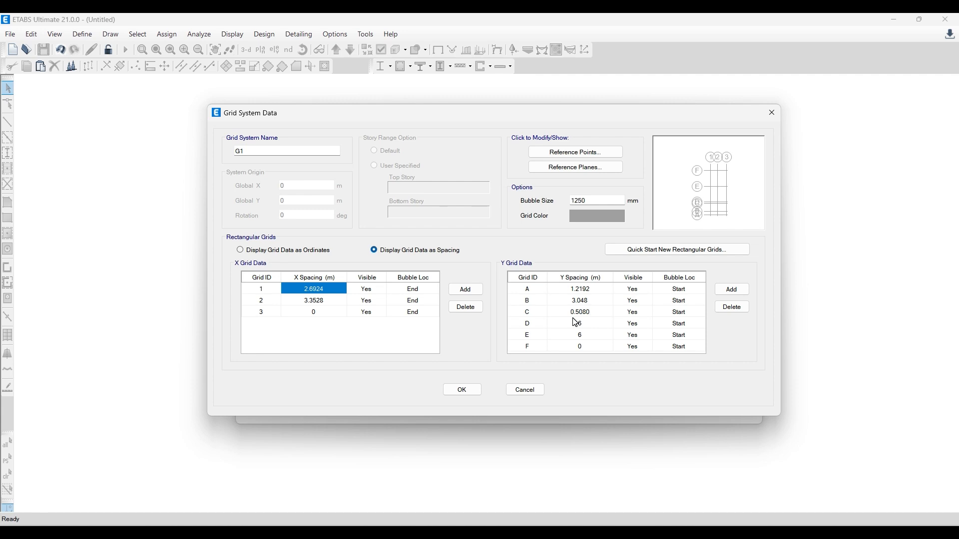
# - Read the distance between grid lines D and E in AutoCAD, and set the Y spacing of grid D in ETABS to 10'6"
pyautogui.click(575, 323)
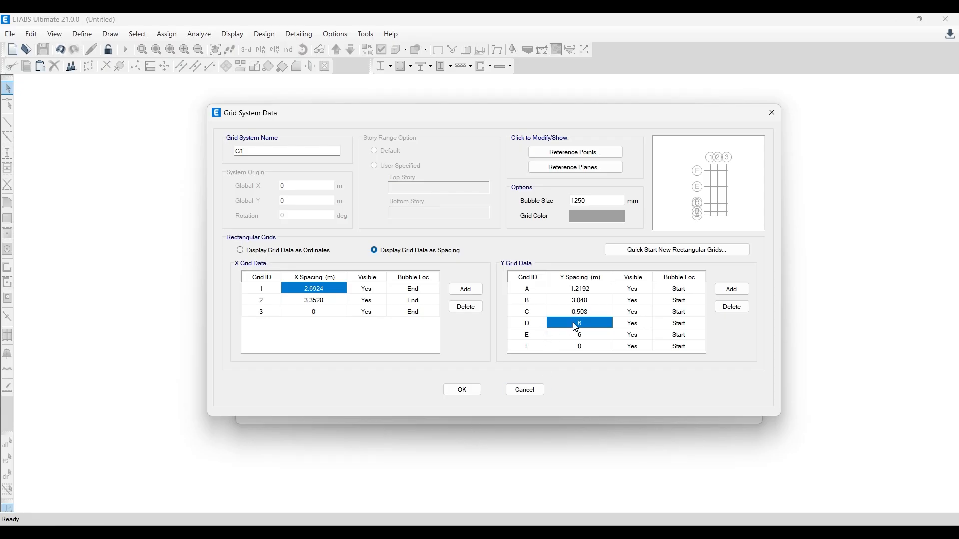
pyautogui.write("10'6")
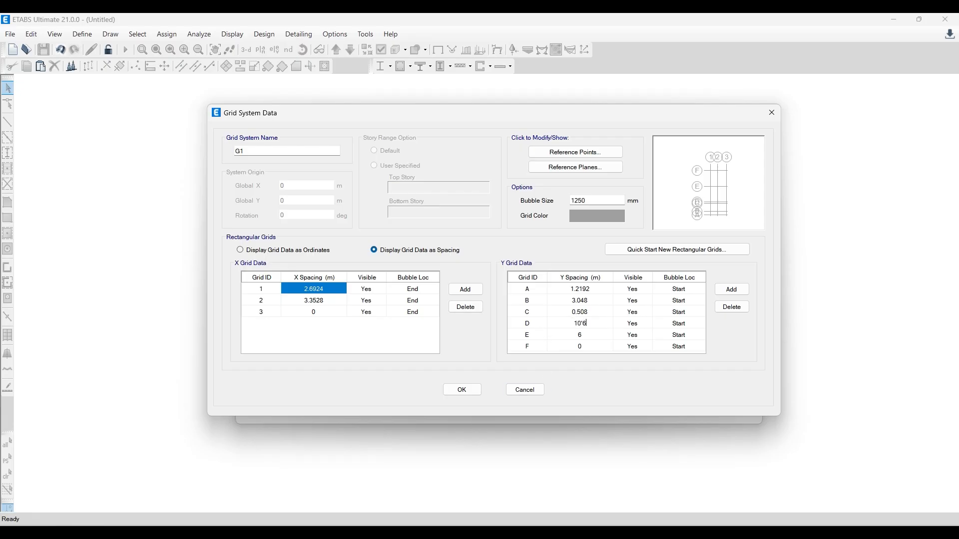
pyautogui.press('Return')
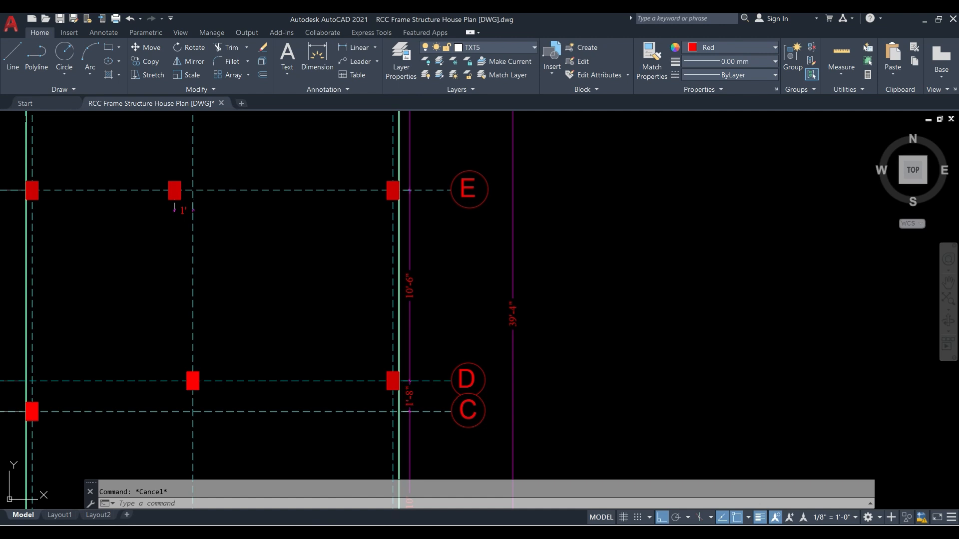
# - Read the distance between grid lines E and F in AutoCAD, and set the Y spacing of grid E in ETABS to 12'4", shortened to 3.759 m
pyautogui.moveTo(455, 279); pyautogui.dragTo(428, 448, button='middle')
pyautogui.moveTo(386, 292); pyautogui.dragTo(395, 348, button='middle')
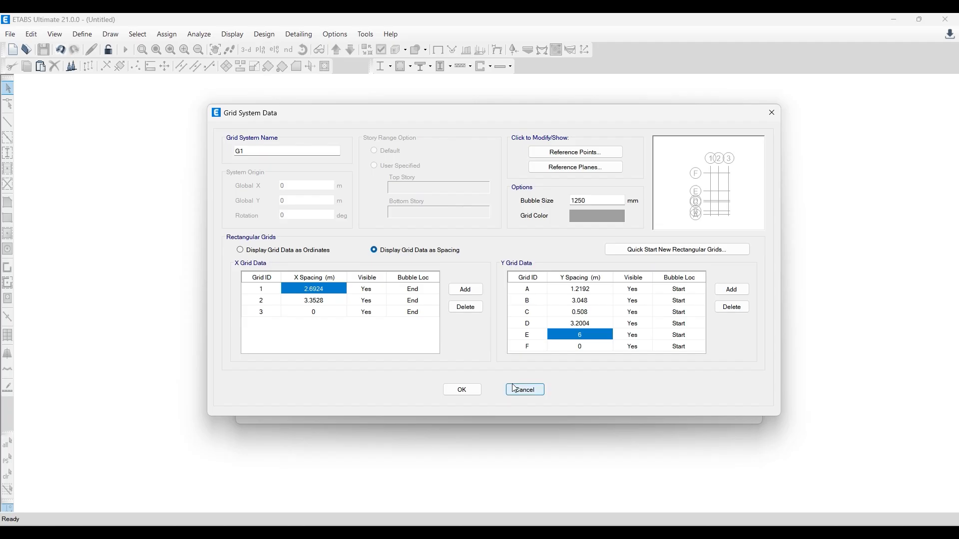
pyautogui.write("12'4")
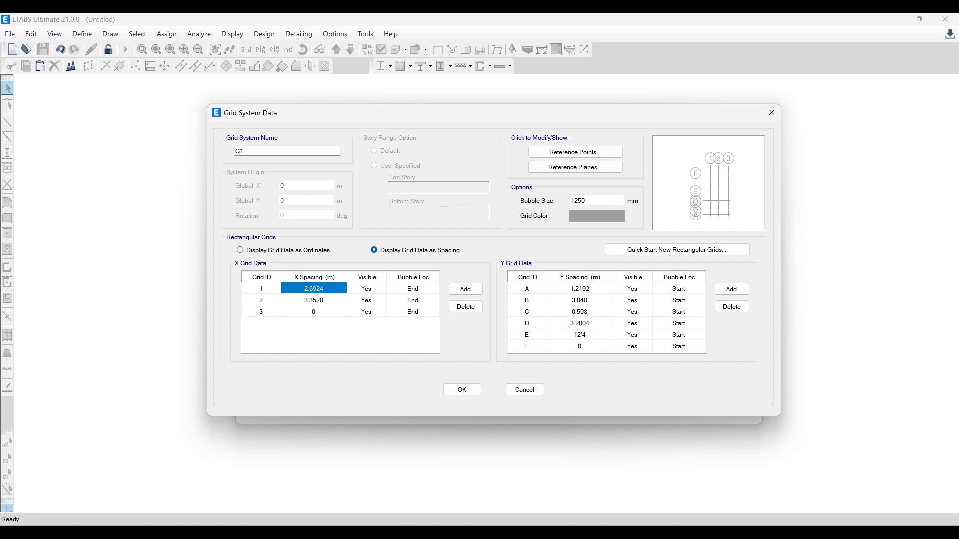
pyautogui.press('Return')
pyautogui.click(577, 333)
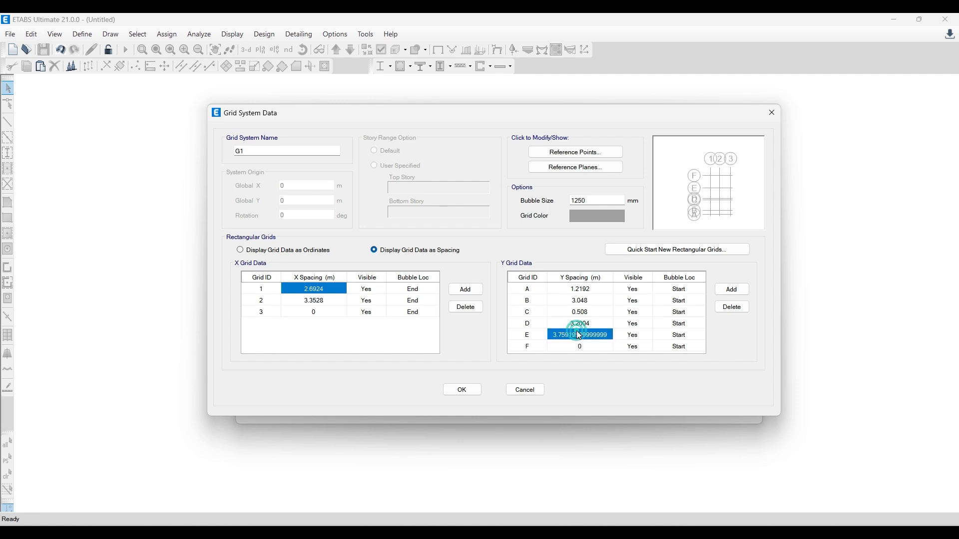
pyautogui.click(590, 335)
pyautogui.moveTo(609, 336); pyautogui.dragTo(577, 335)
pyautogui.press('BackSpace')
pyautogui.click(609, 323)
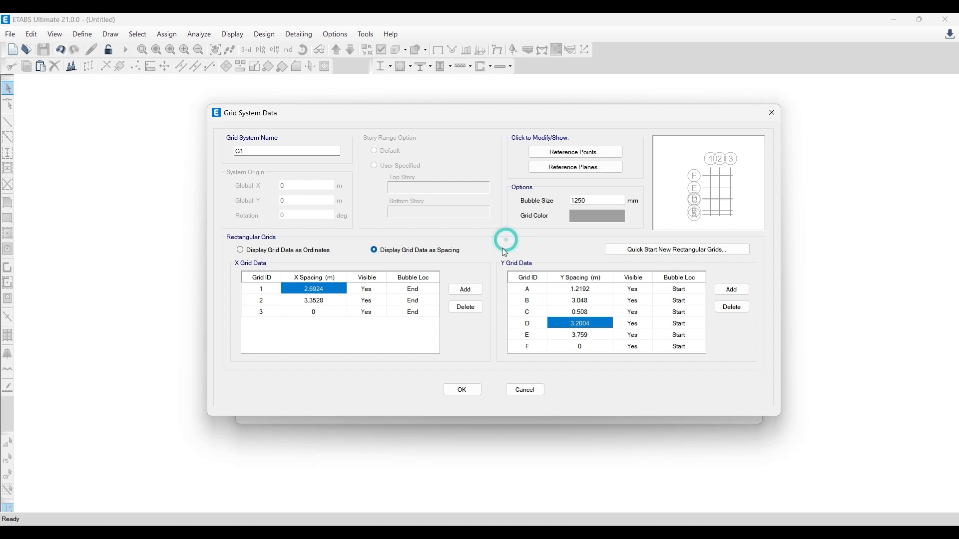
# - Accept the custom grid data and create the Grid Only model with 4 stories of 3 m height
pyautogui.click(458, 392)
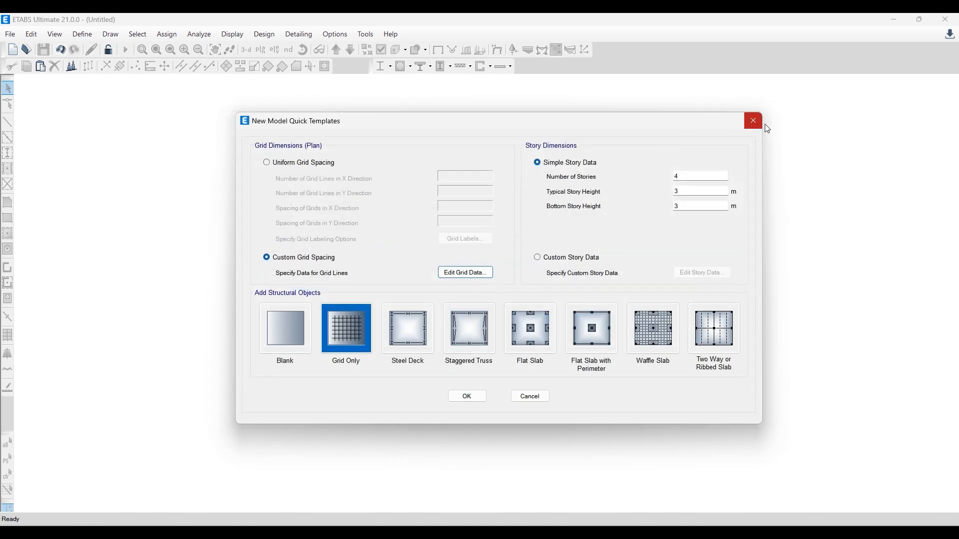
pyautogui.click(467, 397)
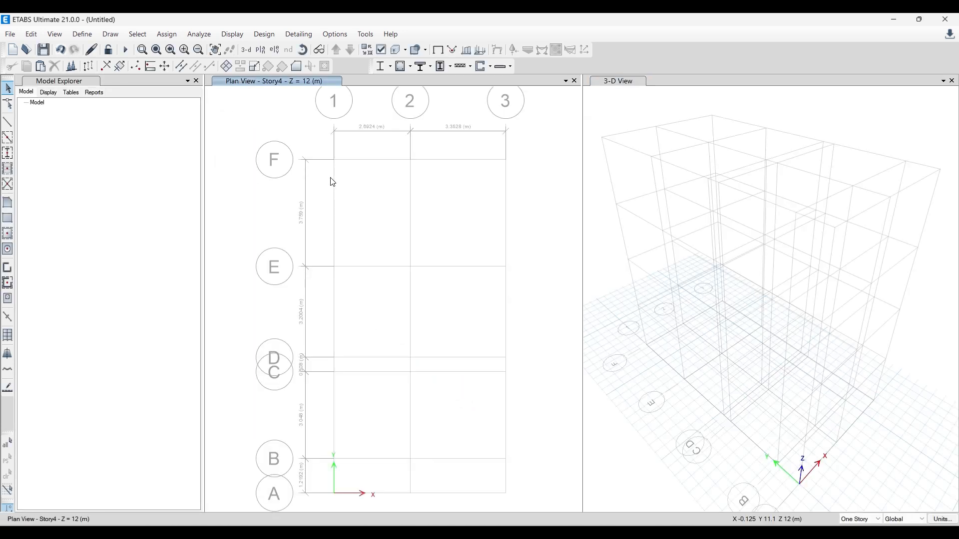
# - Examine the grid labels and spacing dimensions along both axes in the Story4 plan view
pyautogui.scroll(-2, 328, 223)
pyautogui.scroll(5, 323, 276)
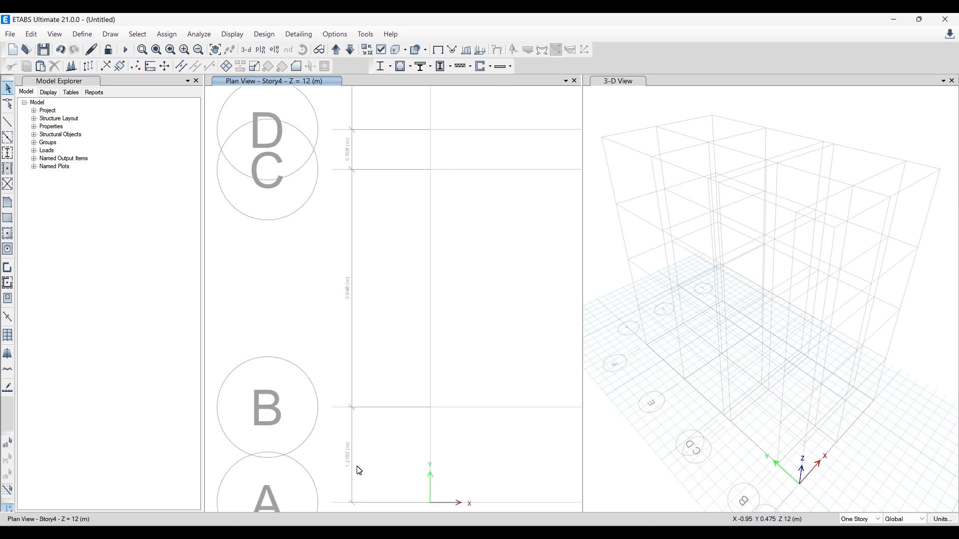
pyautogui.scroll(-3, 360, 471)
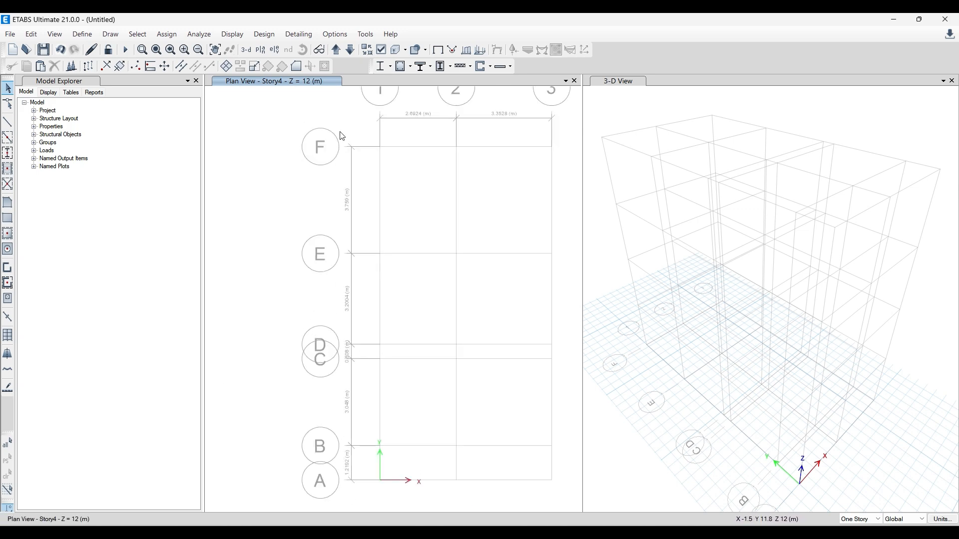
pyautogui.moveTo(397, 157); pyautogui.dragTo(356, 200, button='middle')
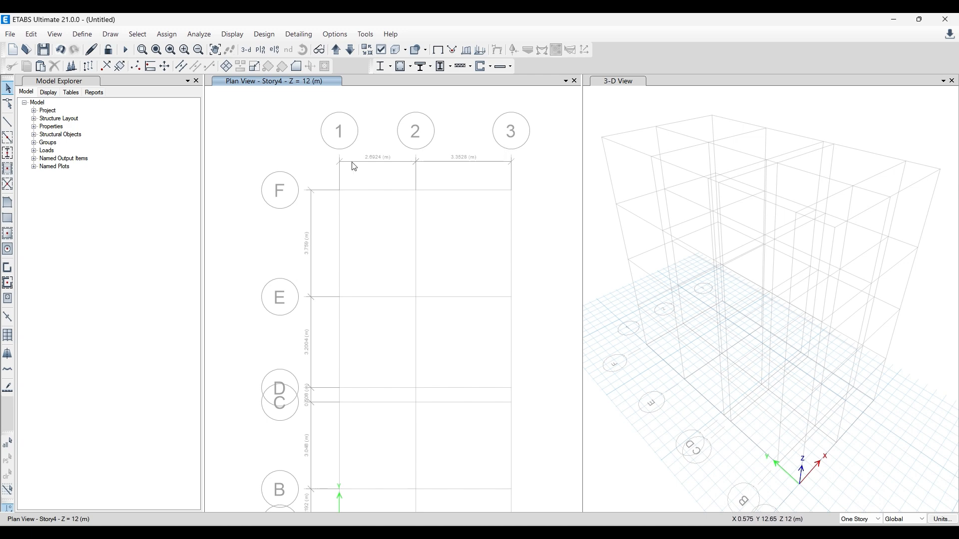
pyautogui.scroll(3, 372, 160)
pyautogui.scroll(-5, 397, 165)
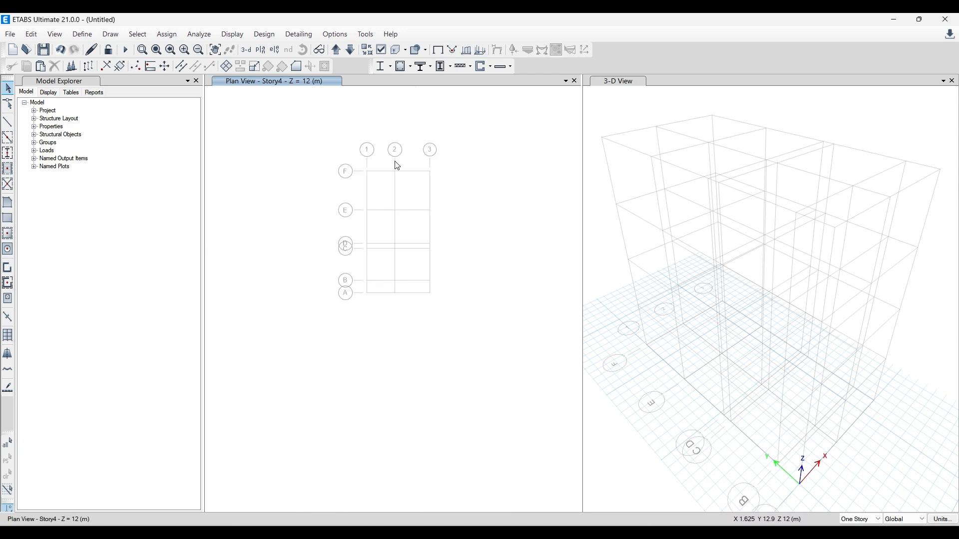
pyautogui.scroll(3, 359, 184)
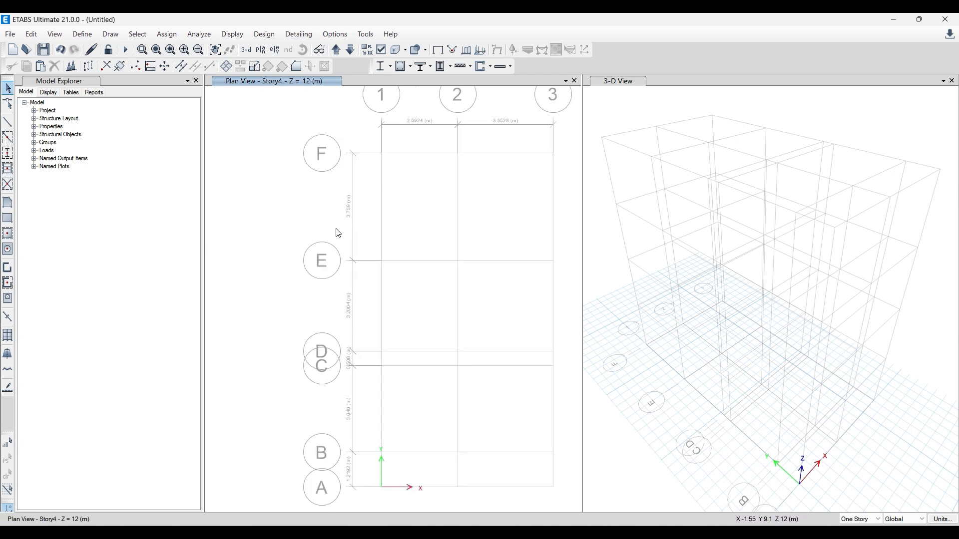
pyautogui.scroll(-3, 310, 226)
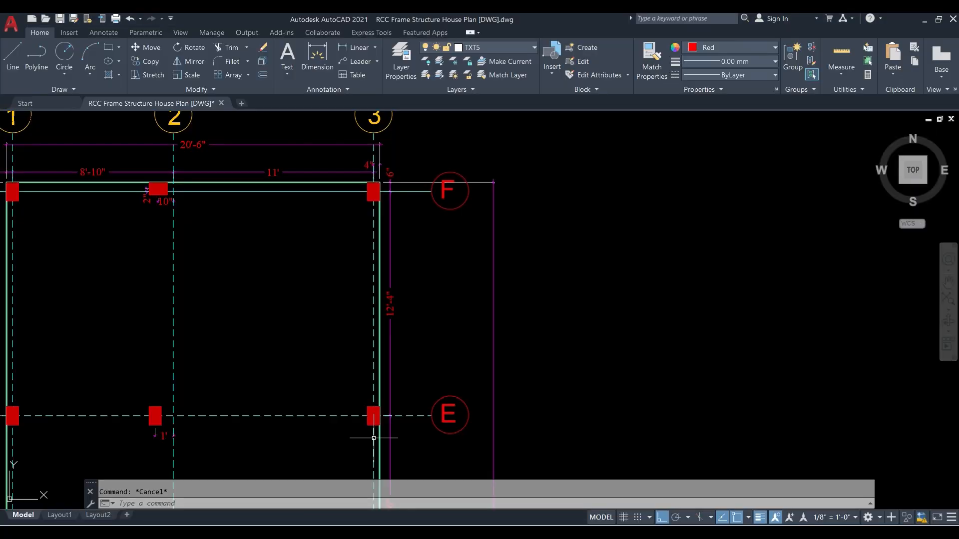
# - Switch to AutoCAD and examine the floor plans of the house beside the grid layout
pyautogui.scroll(-4, 327, 247)
pyautogui.moveTo(326, 248); pyautogui.dragTo(531, 206, button='middle')
pyautogui.scroll(-2, 454, 256)
pyautogui.moveTo(351, 288); pyautogui.dragTo(619, 238, button='middle')
pyautogui.scroll(2, 272, 241)
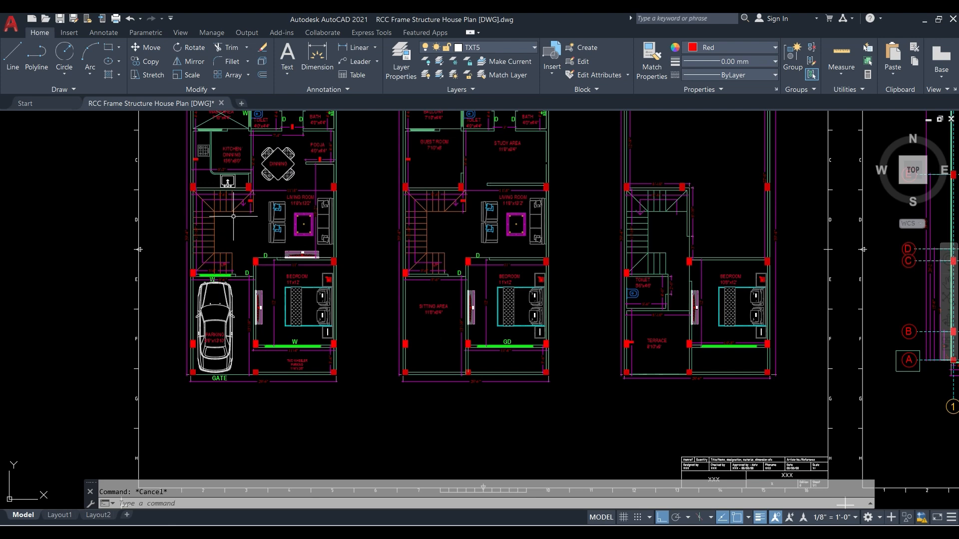
pyautogui.scroll(2, 272, 240)
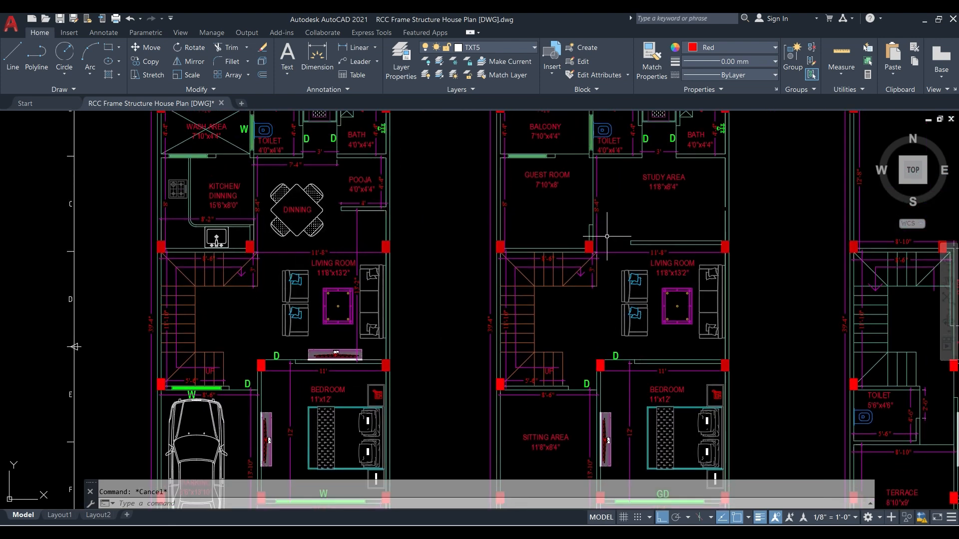
pyautogui.scroll(-2, 420, 236)
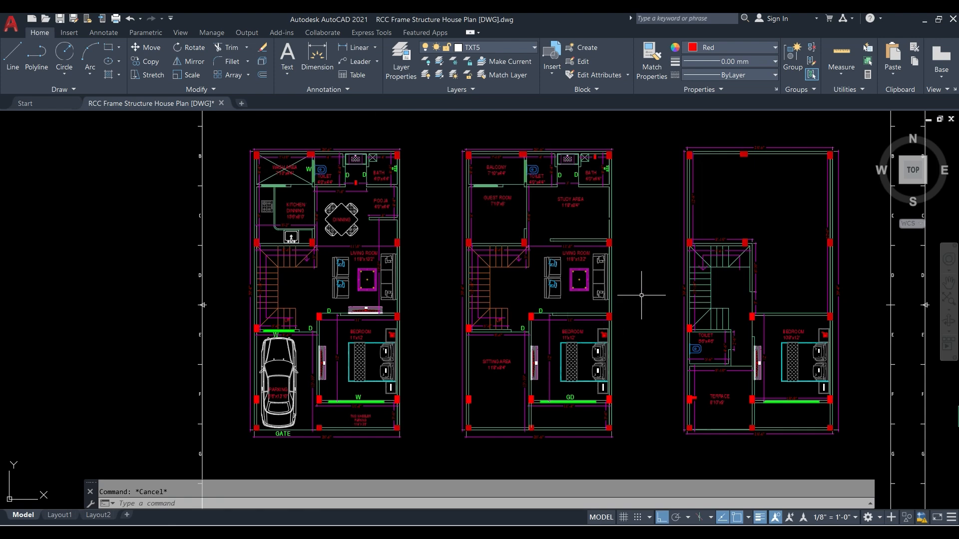
pyautogui.moveTo(643, 296)
pyautogui.mouseDown(button='middle')
pyautogui.moveTo(220, 326)
pyautogui.moveTo(79, 316)
pyautogui.mouseUp(button='middle')
pyautogui.scroll(5, 449, 165)
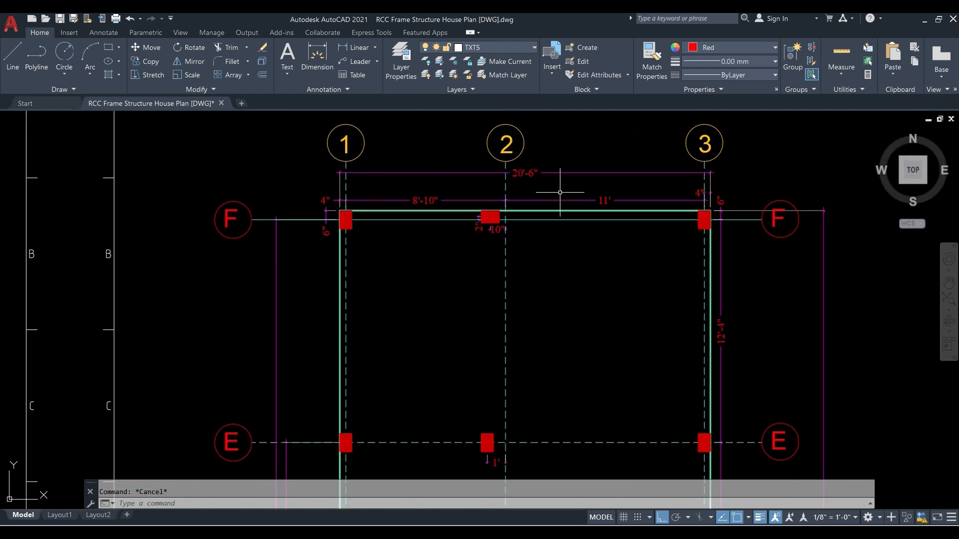
# - Highlight grid lines 1, 2 and 3 in the AutoCAD grid layout to check their spacing, and clear the selection
pyautogui.click(347, 182)
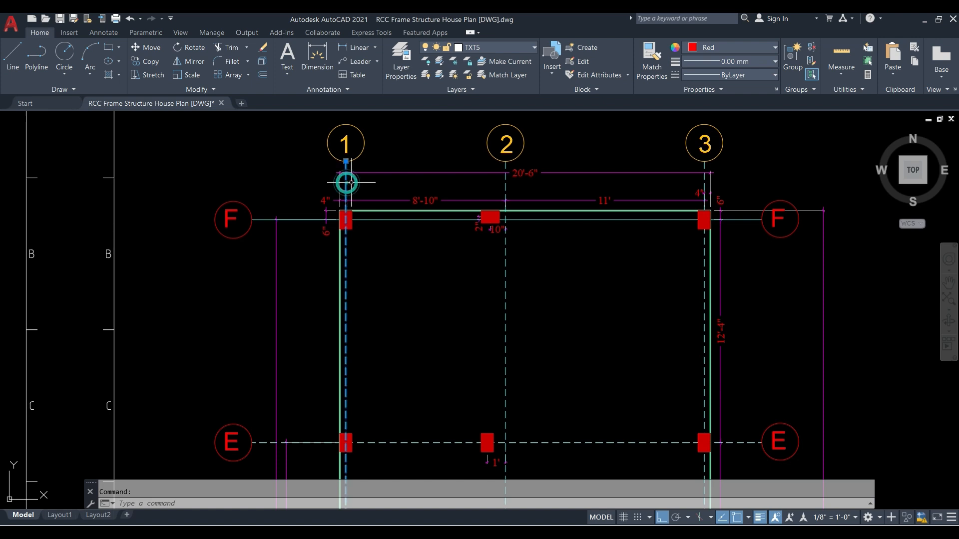
pyautogui.click(505, 179)
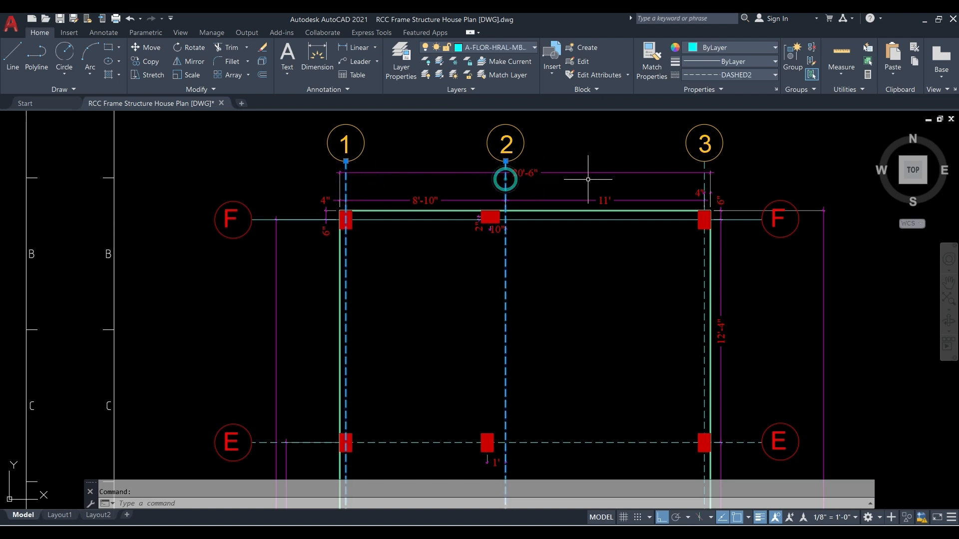
pyautogui.click(706, 181)
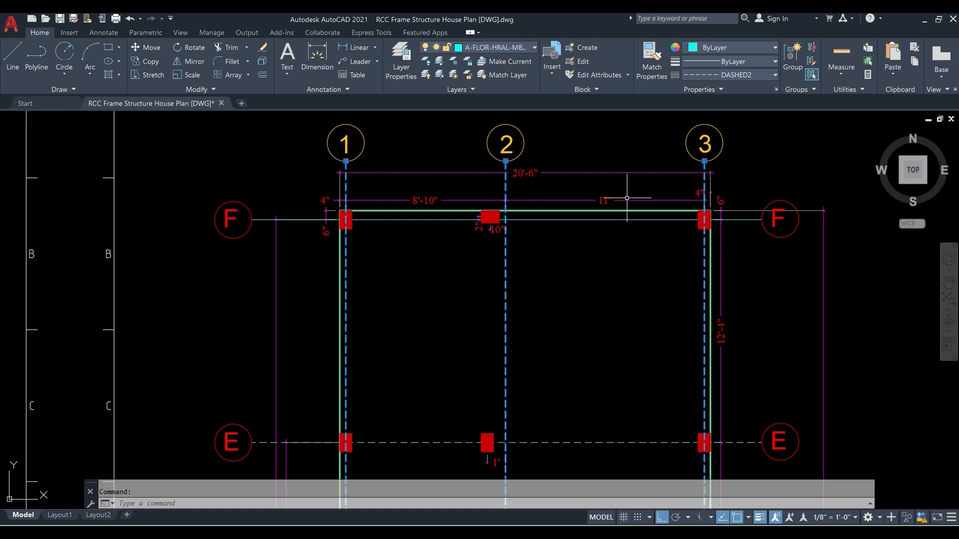
pyautogui.press('Escape')
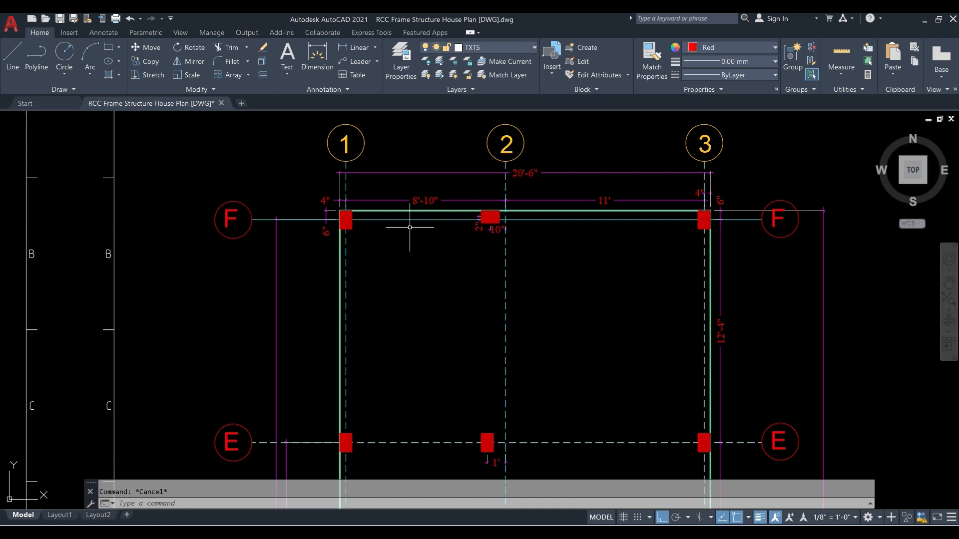
# - Look through the footing layout and roof slab layout sheets of the AutoCAD drawing
pyautogui.scroll(-4, 404, 226)
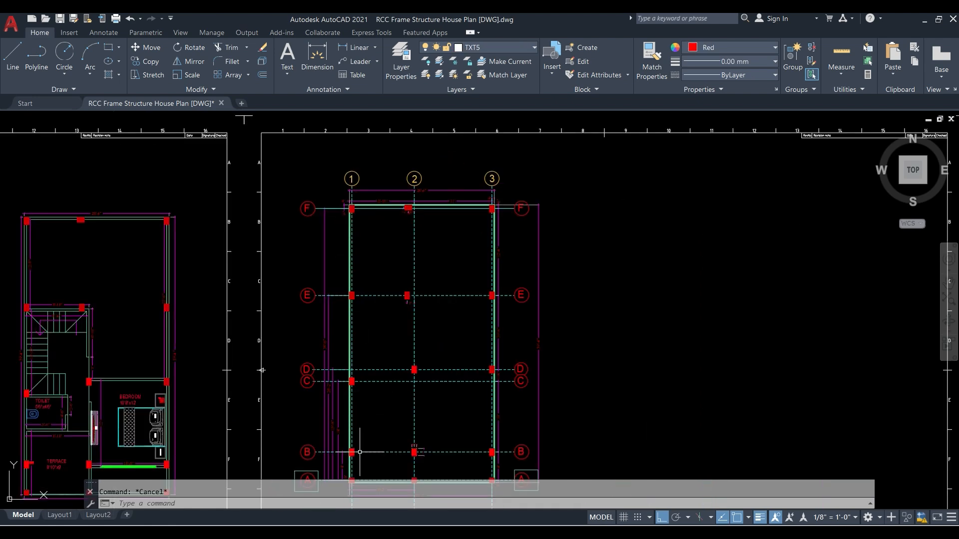
pyautogui.scroll(-5, 330, 352)
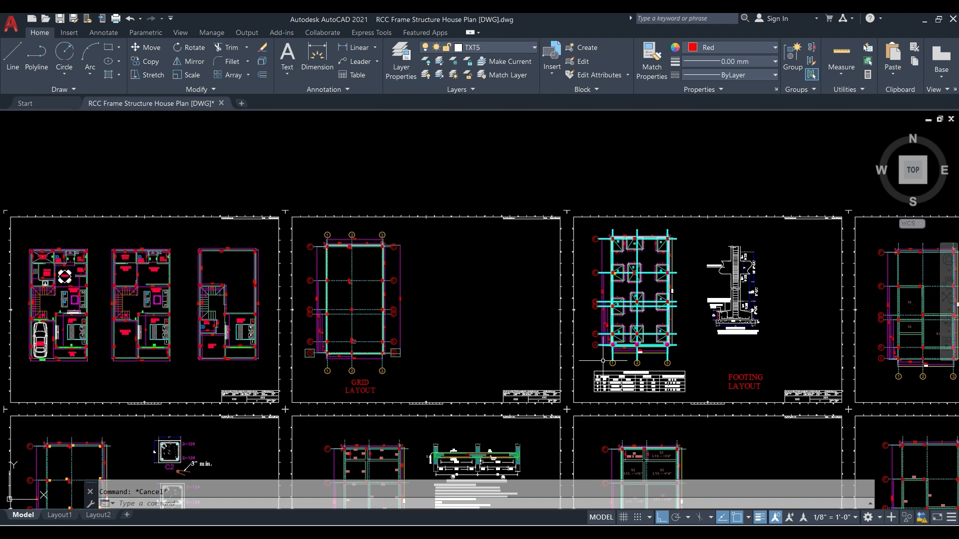
pyautogui.scroll(5, 687, 361)
pyautogui.scroll(-4, 627, 344)
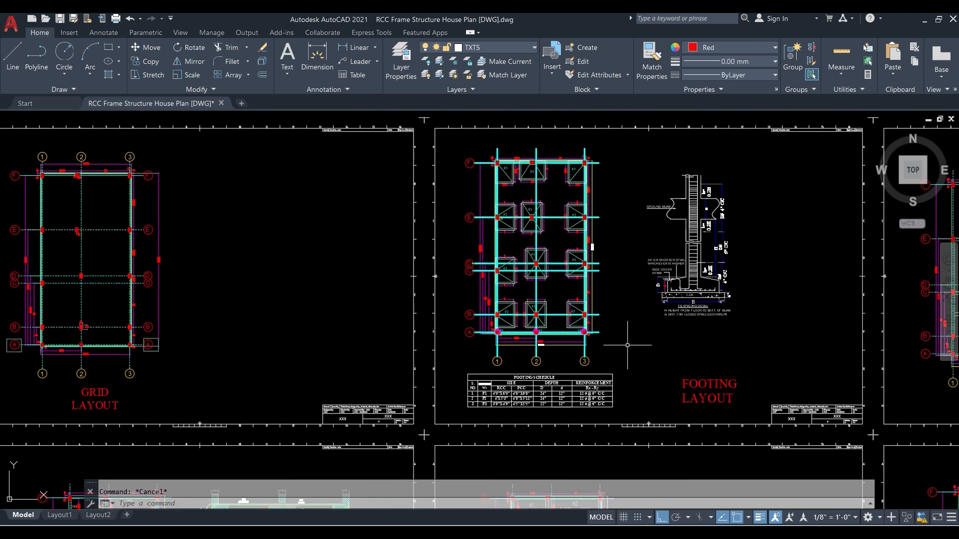
pyautogui.scroll(-2, 573, 314)
pyautogui.scroll(10, 883, 314)
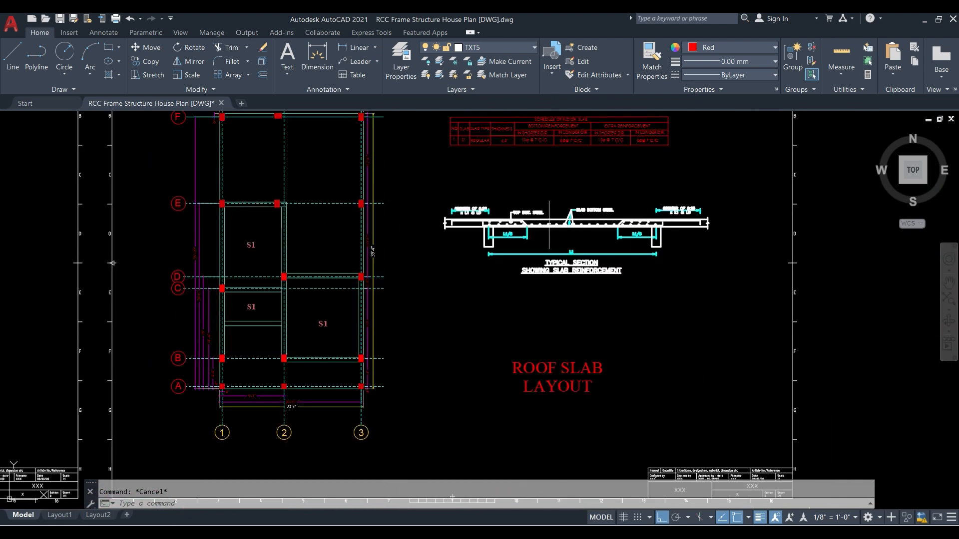
pyautogui.scroll(-4, 520, 196)
pyautogui.scroll(2, 509, 255)
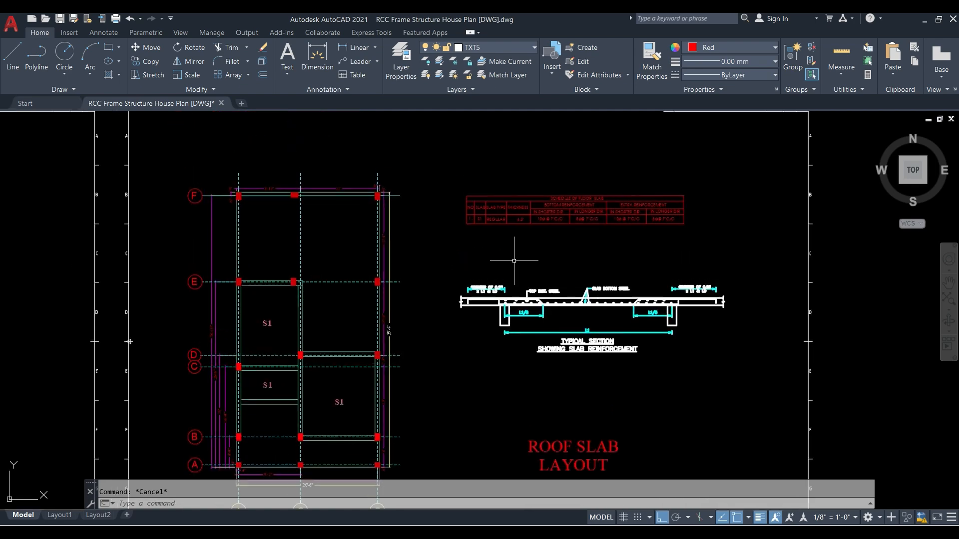
pyautogui.scroll(-4, 507, 260)
# - Examine the C1 and C2 column sections and the column layout sheet in the AutoCAD drawing
pyautogui.moveTo(310, 245); pyautogui.dragTo(901, 269, button='middle')
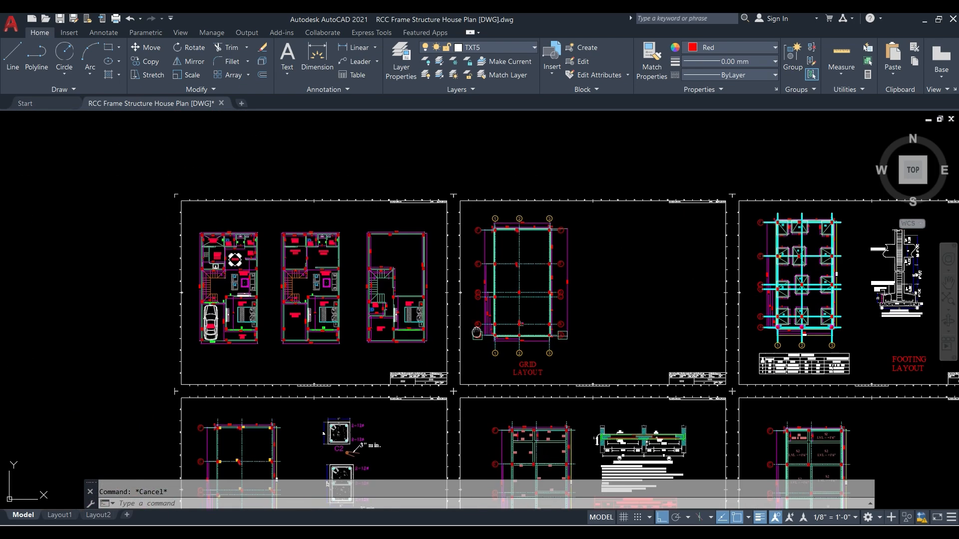
pyautogui.moveTo(476, 333); pyautogui.dragTo(488, 191, button='middle')
pyautogui.scroll(4, 360, 348)
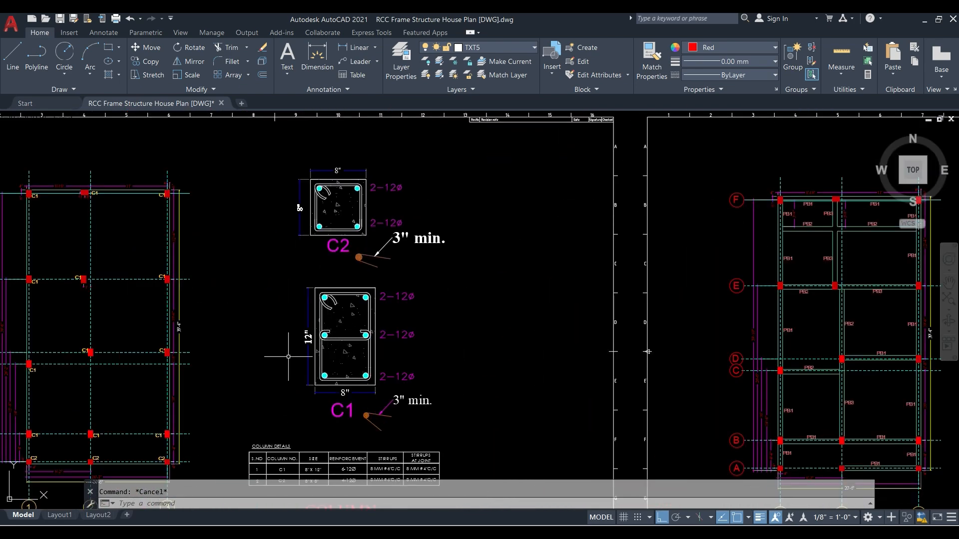
pyautogui.moveTo(295, 345); pyautogui.dragTo(326, 387, button='middle')
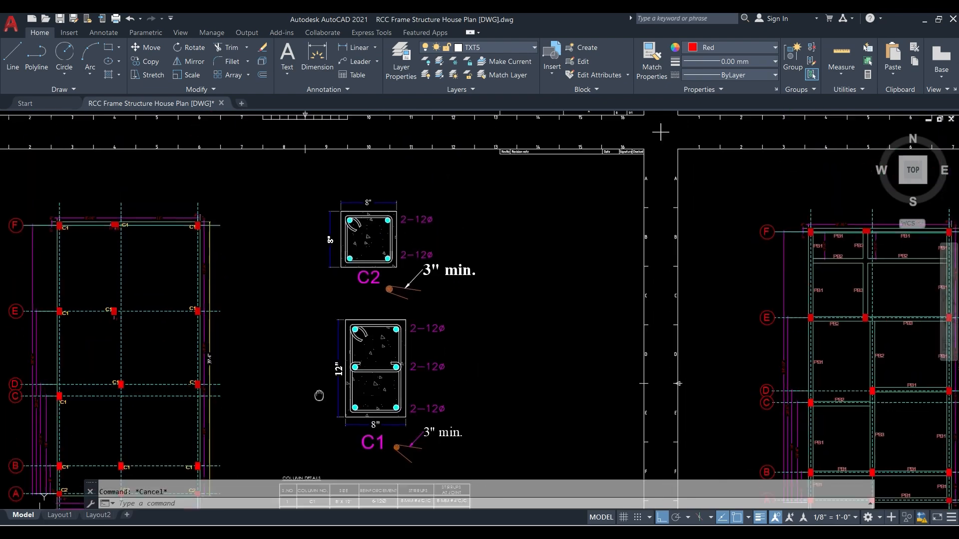
pyautogui.scroll(-2, 327, 387)
pyautogui.scroll(-2, 326, 387)
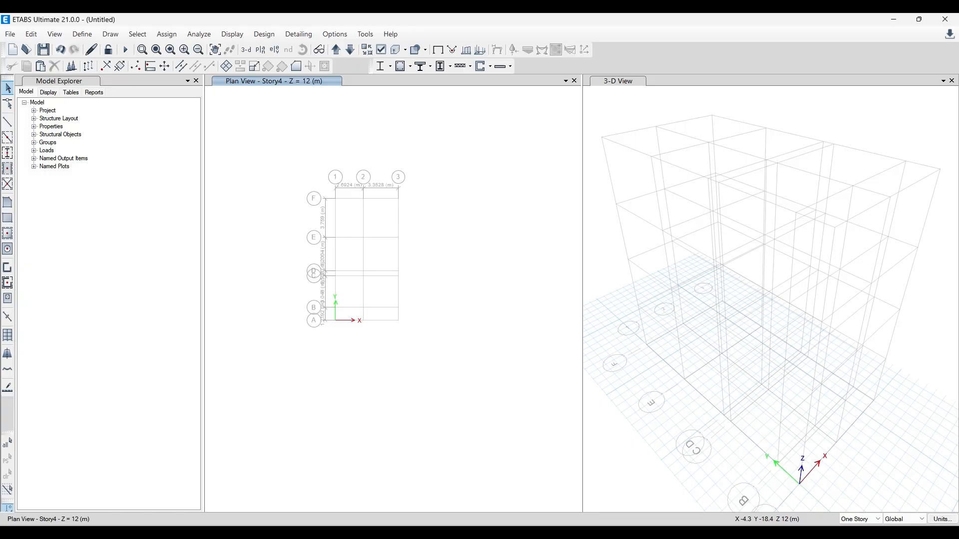
pyautogui.scroll(4, 336, 219)
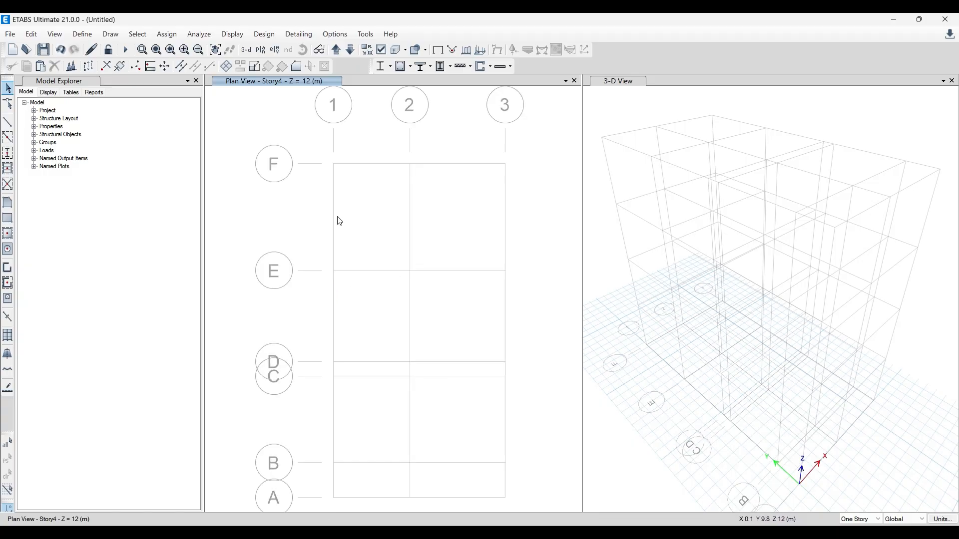
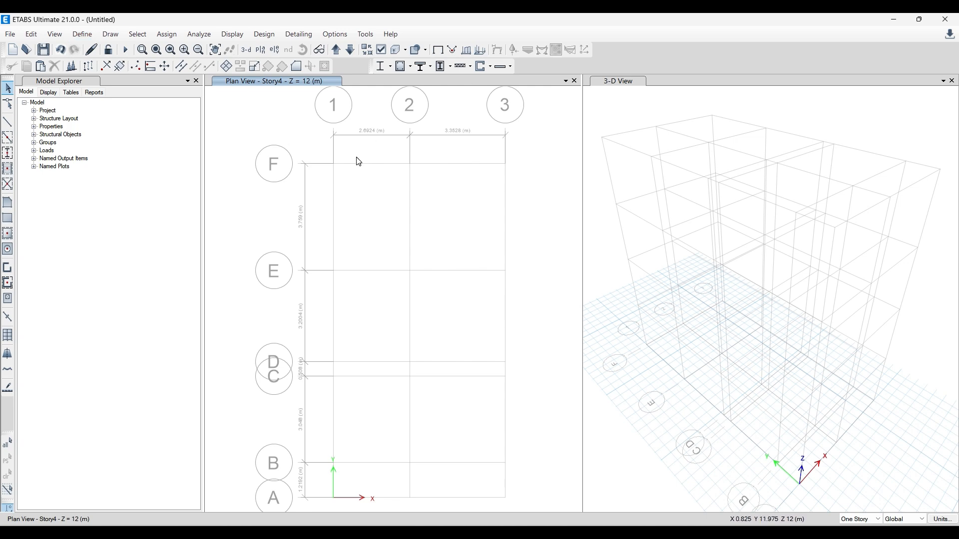
pyautogui.click(82, 35)
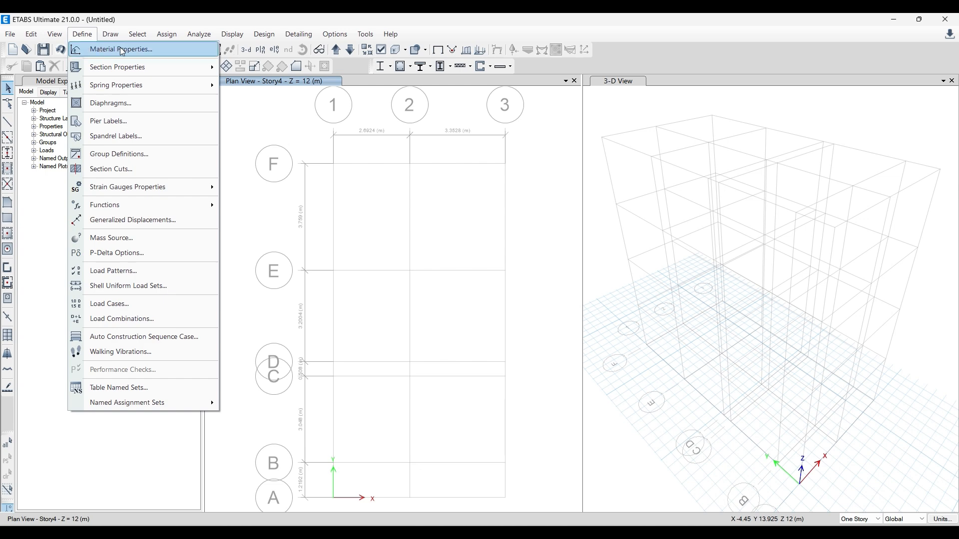
pyautogui.click(150, 27)
pyautogui.click(86, 40)
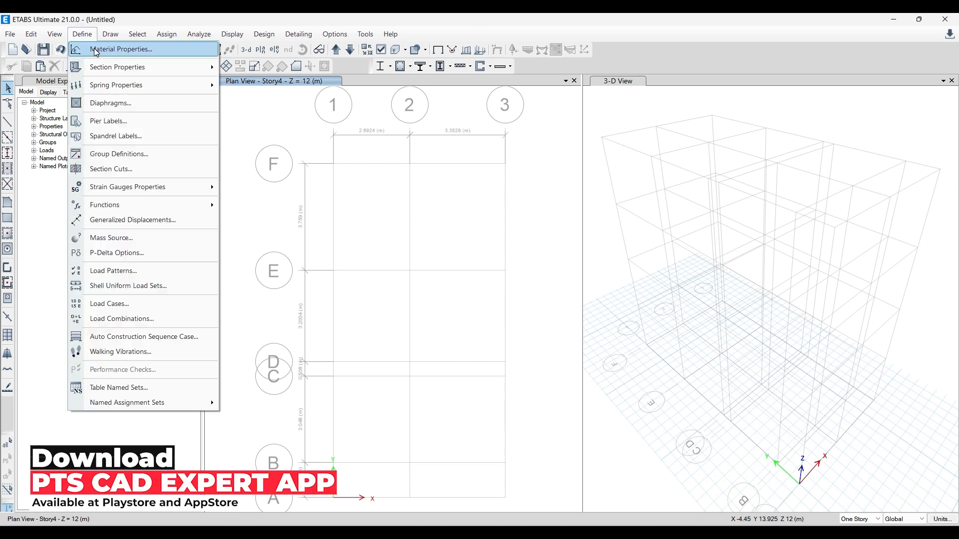
pyautogui.click(440, 207)
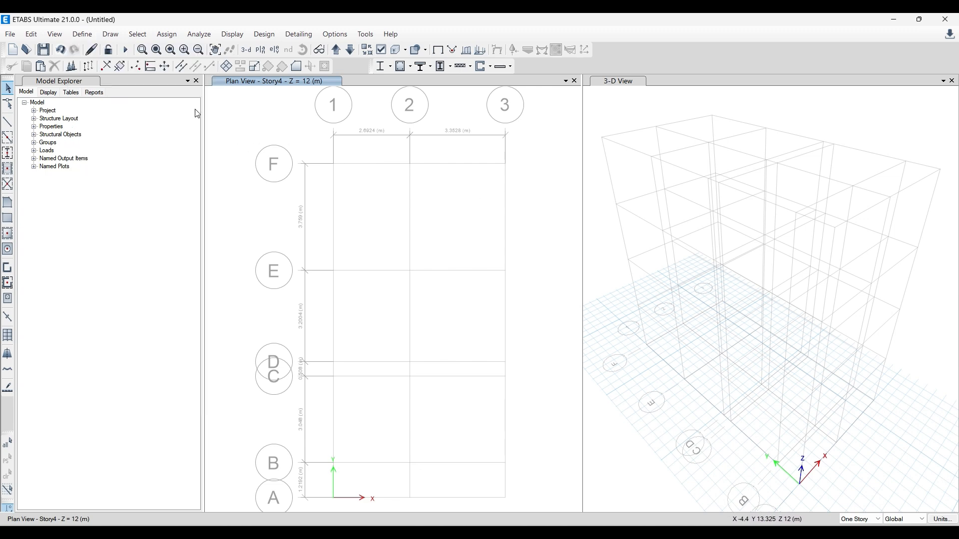
pyautogui.click(94, 41)
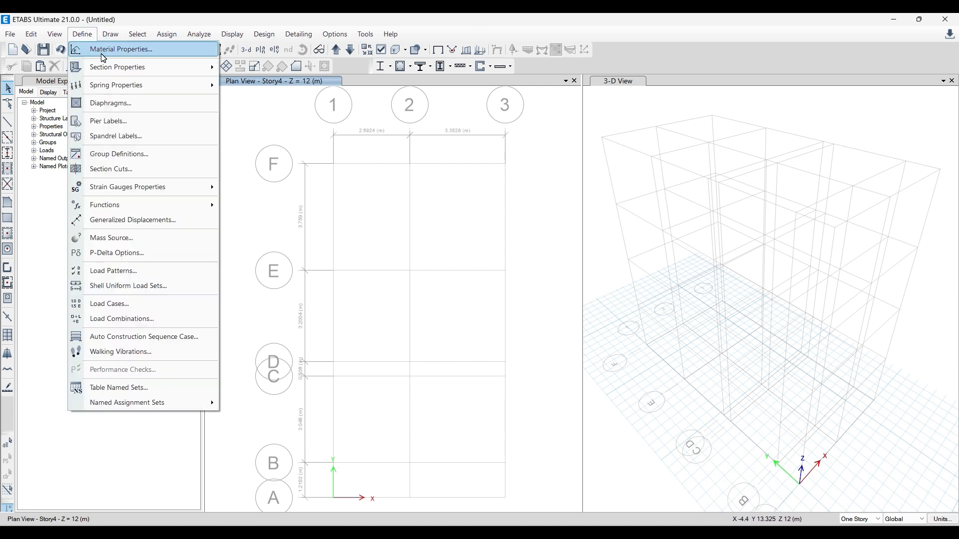
pyautogui.click(104, 55)
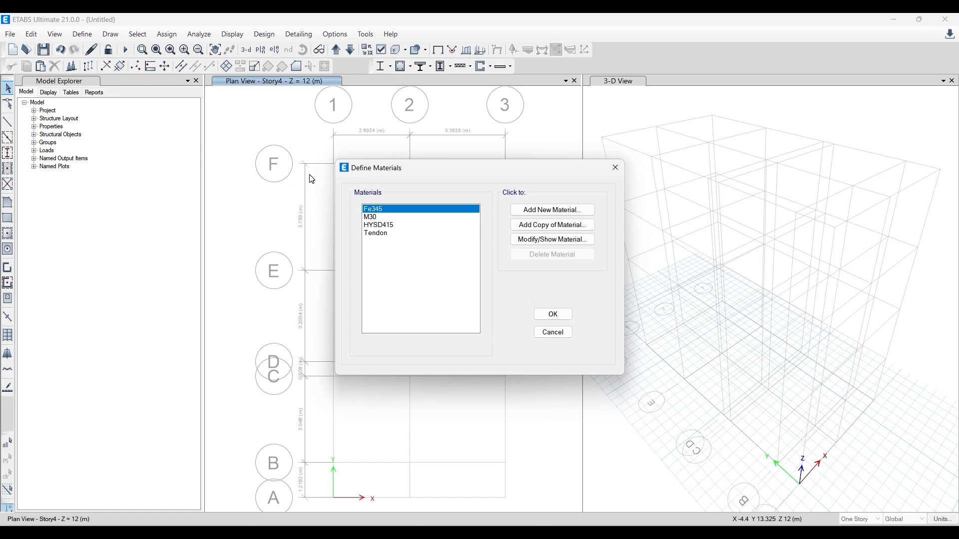
pyautogui.moveTo(380, 161); pyautogui.dragTo(362, 149)
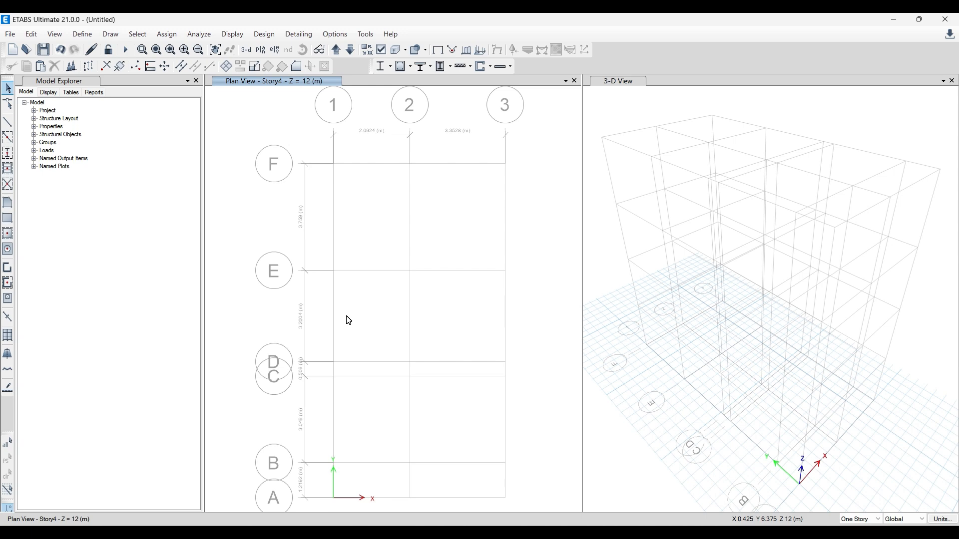
# - Open the material definitions and look over the existing HYSD415 and M30 entries
pyautogui.click(83, 34)
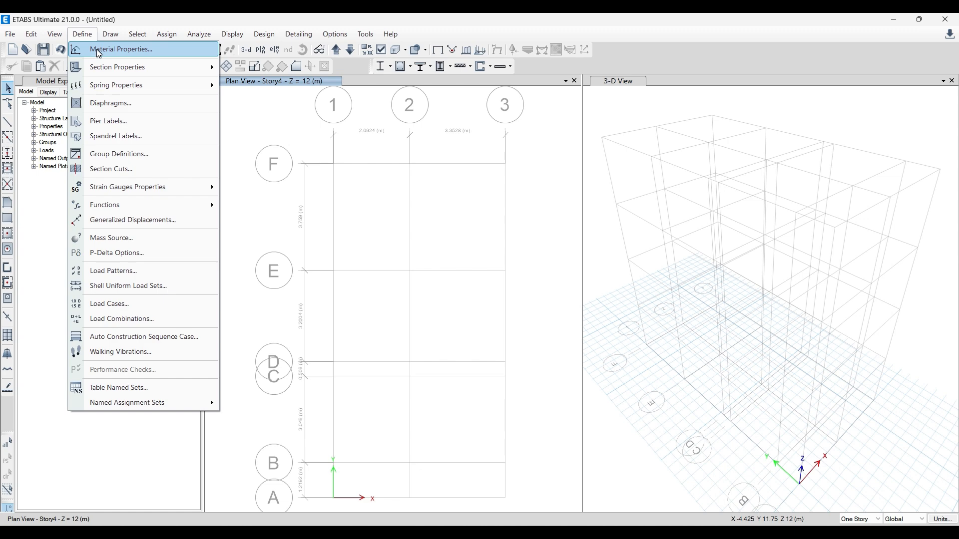
pyautogui.click(98, 52)
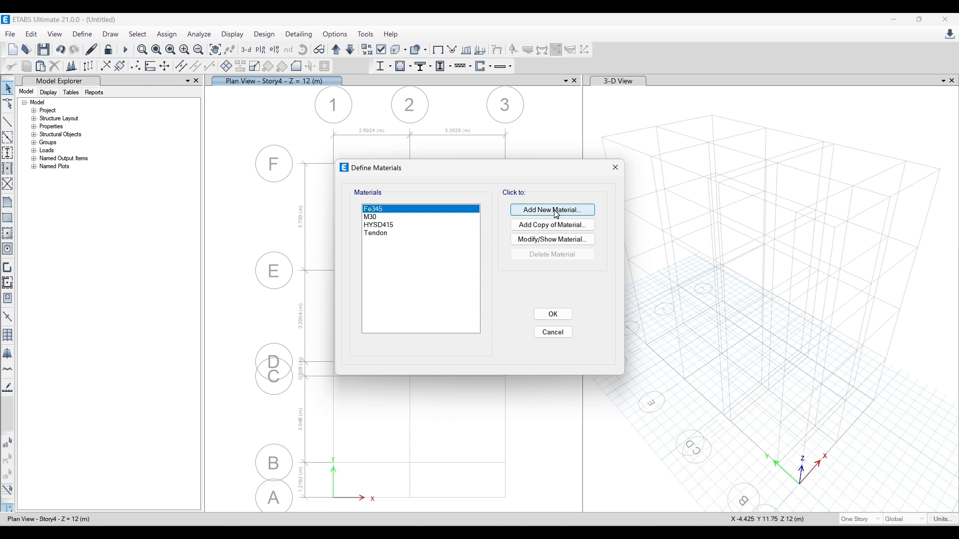
pyautogui.click(387, 225)
pyautogui.click(382, 218)
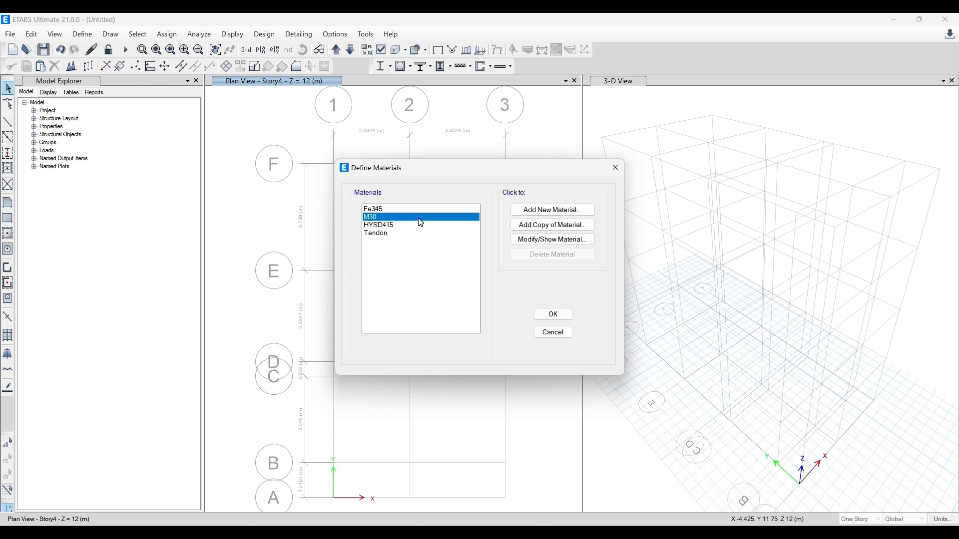
# - Create a new material with region India, type Concrete, Indian standard and grade M20
pyautogui.click(557, 210)
pyautogui.click(466, 241)
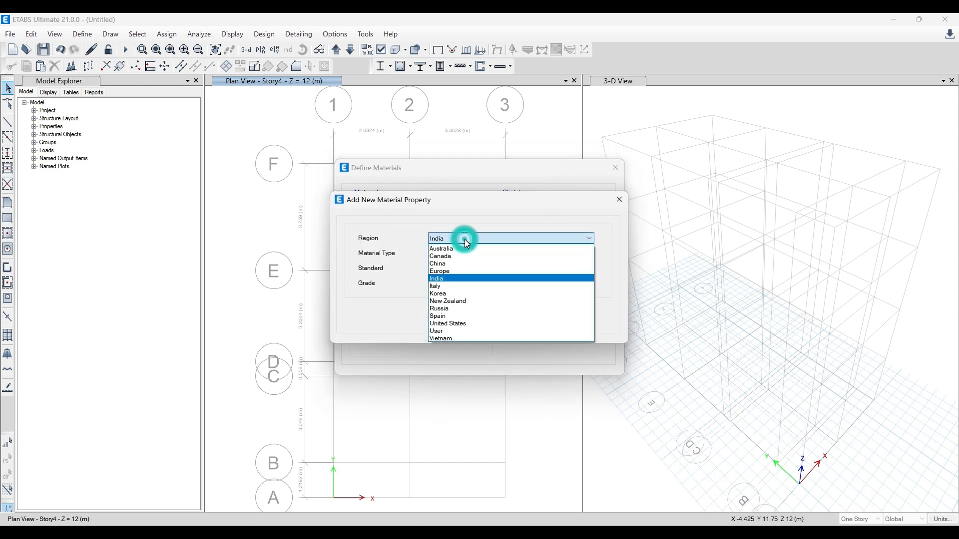
pyautogui.click(437, 278)
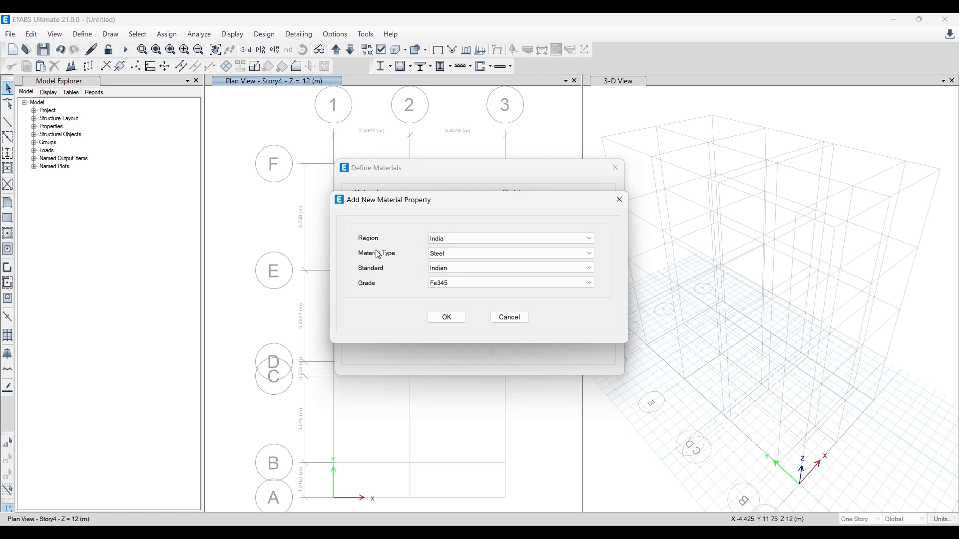
pyautogui.click(449, 254)
pyautogui.click(448, 271)
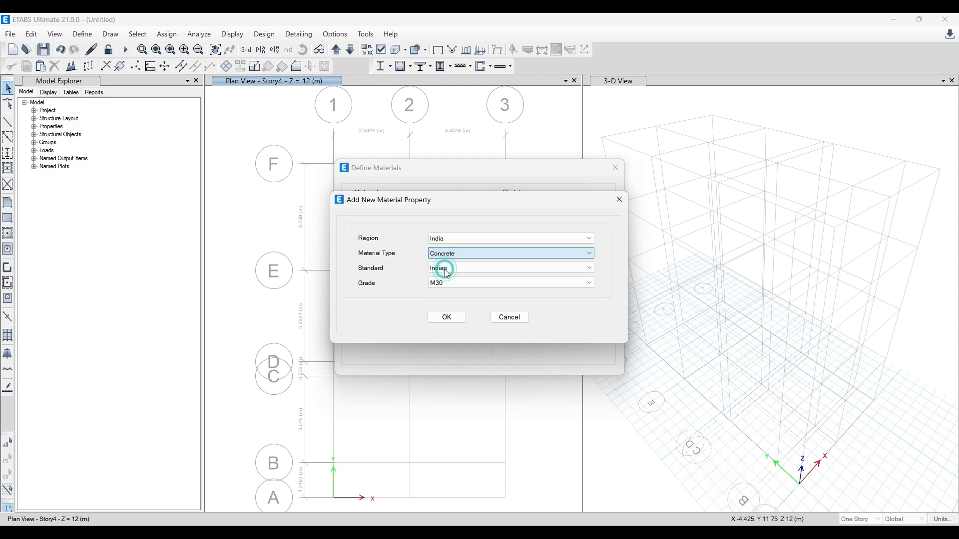
pyautogui.click(445, 284)
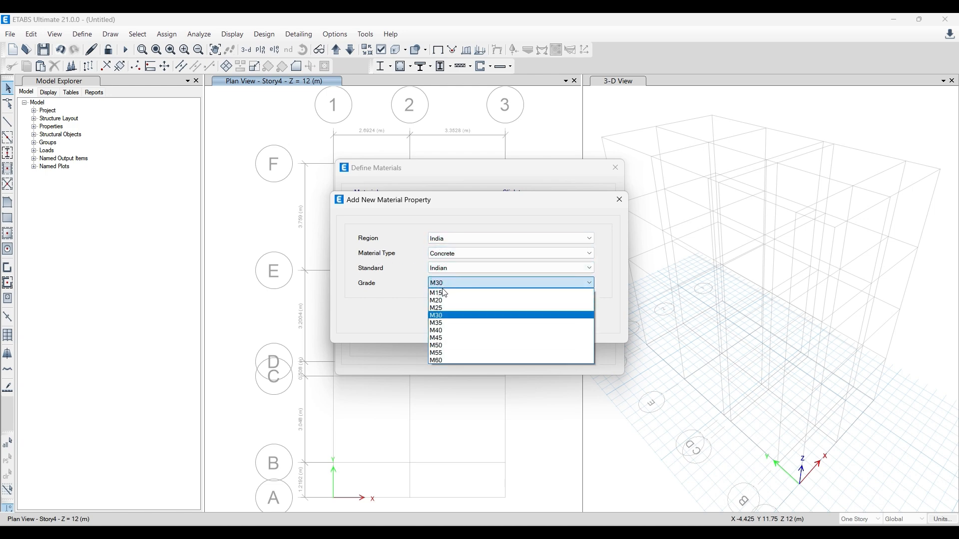
pyautogui.click(444, 301)
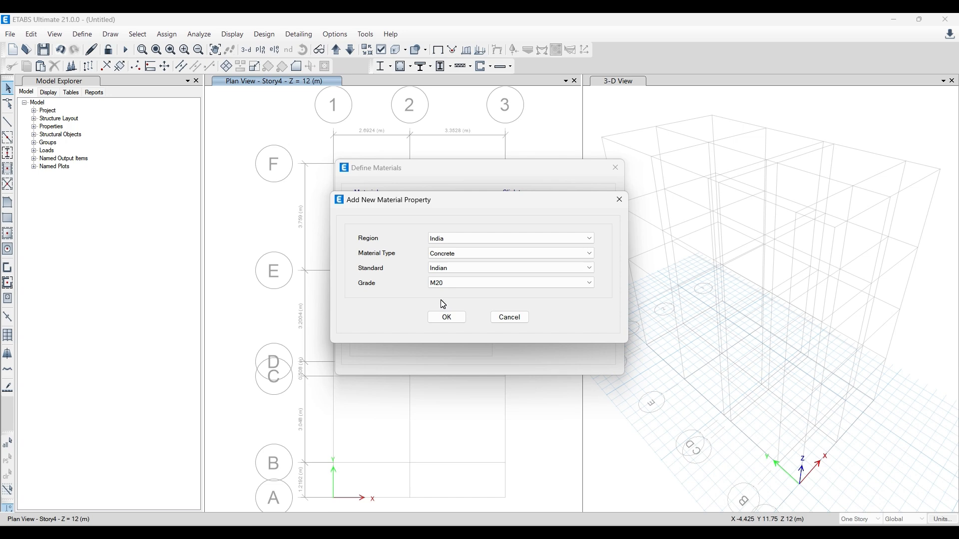
pyautogui.click(442, 317)
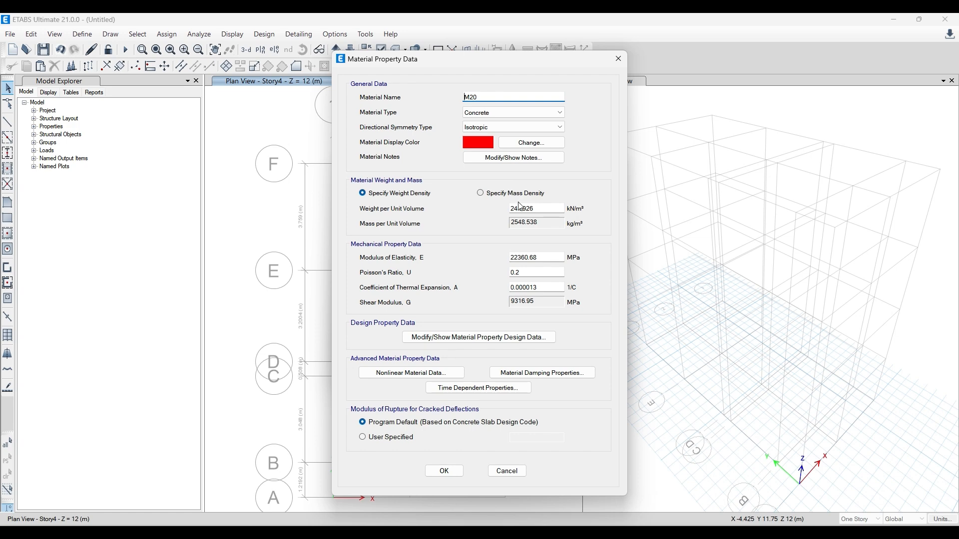
# - Check the M20 concrete's weight per unit volume, modulus of elasticity and Poisson's ratio, and accept the material
pyautogui.click(534, 208)
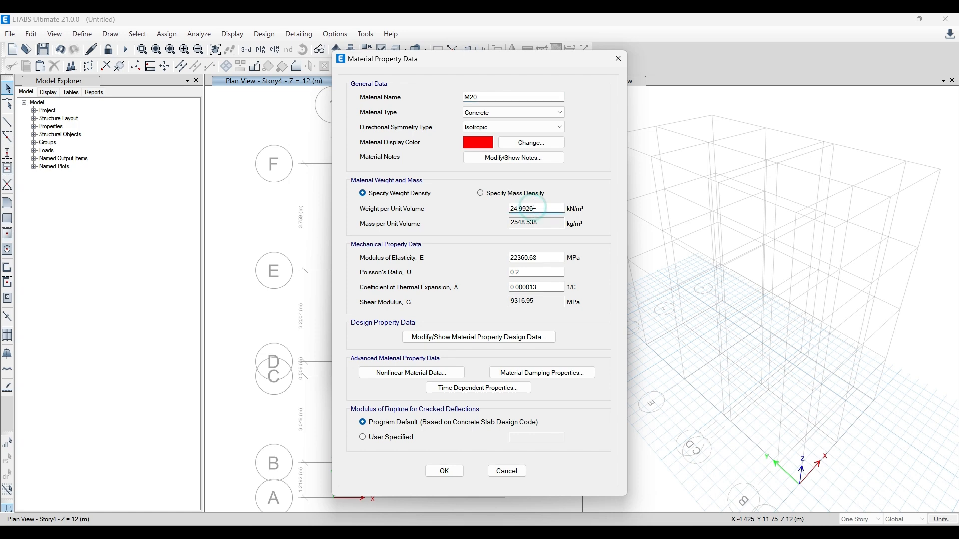
pyautogui.click(533, 258)
pyautogui.click(530, 273)
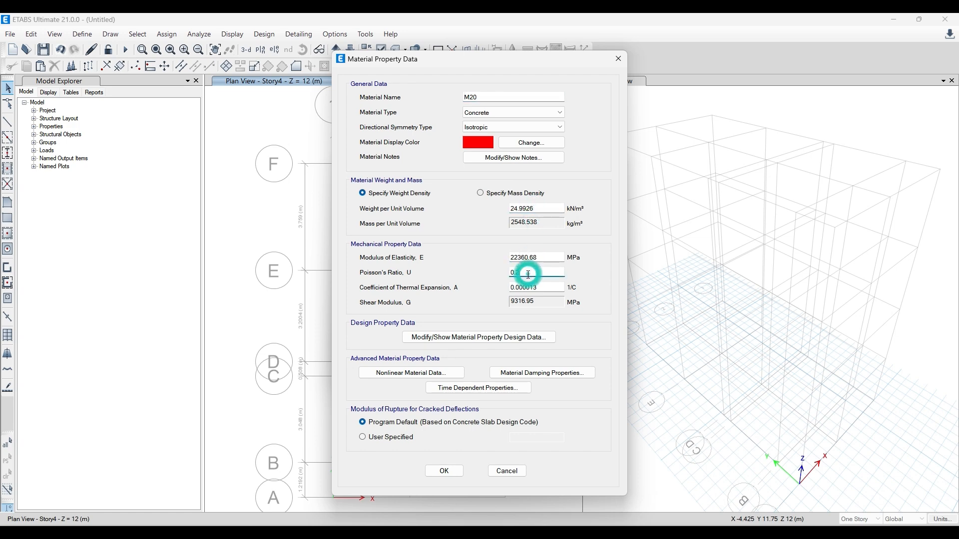
pyautogui.click(425, 470)
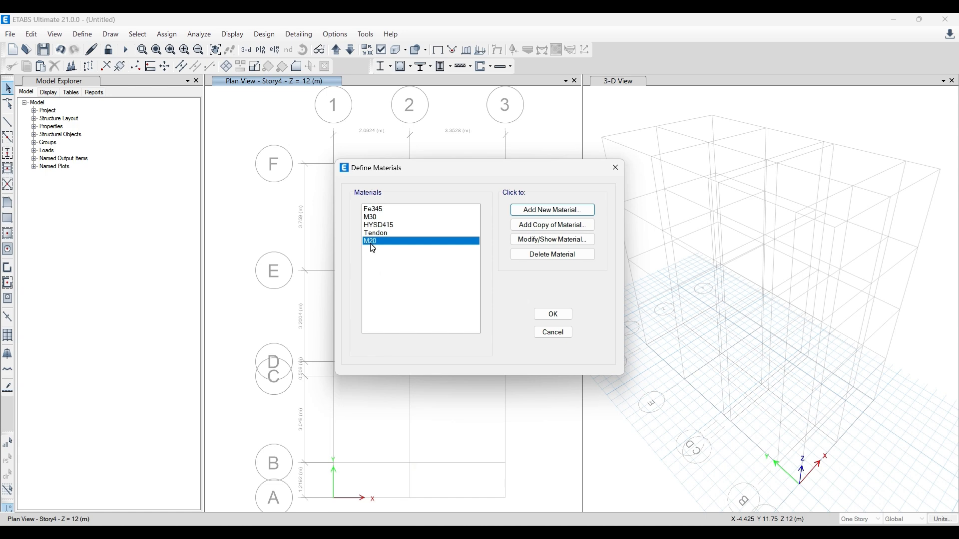
# - Create a new material with region India, type Rebar, Indian standard and grade HYSD Grade 550
pyautogui.click(540, 212)
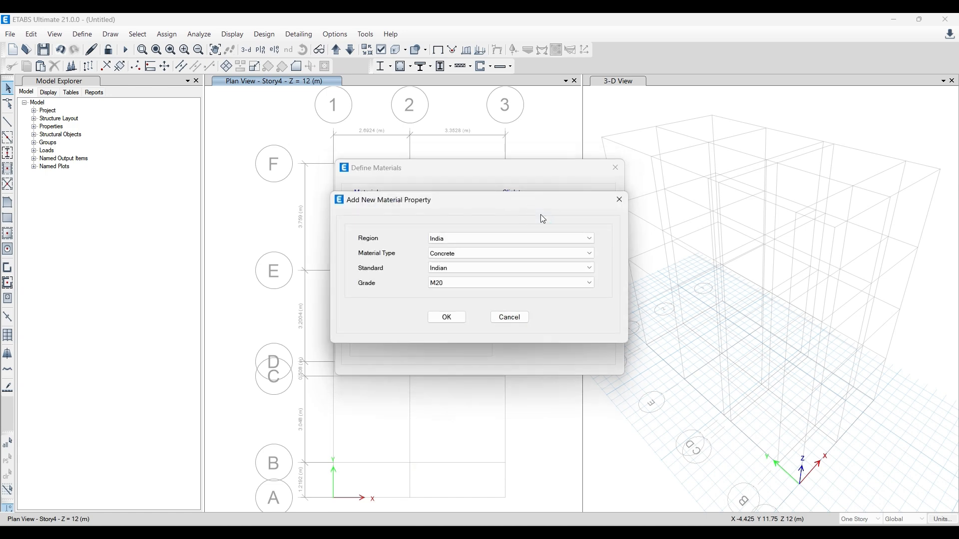
pyautogui.click(475, 253)
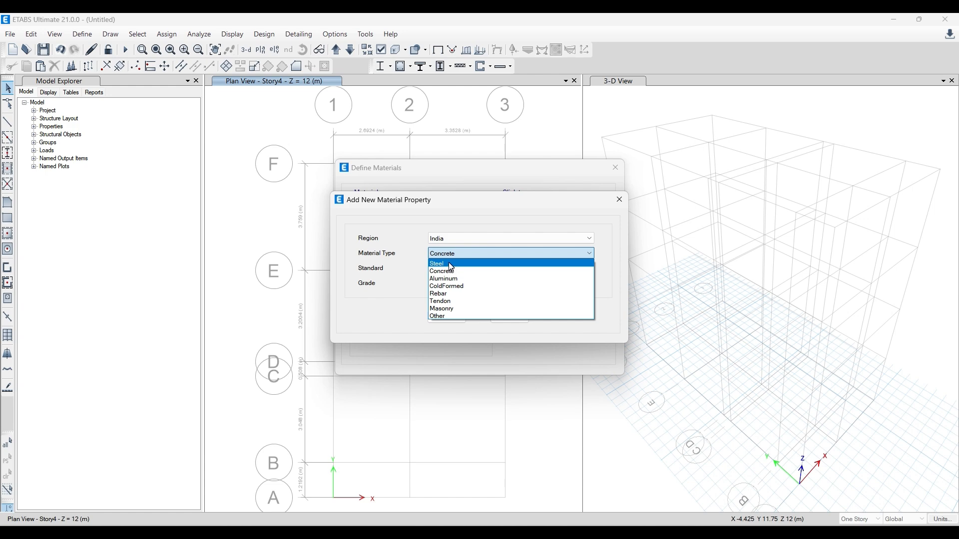
pyautogui.click(447, 294)
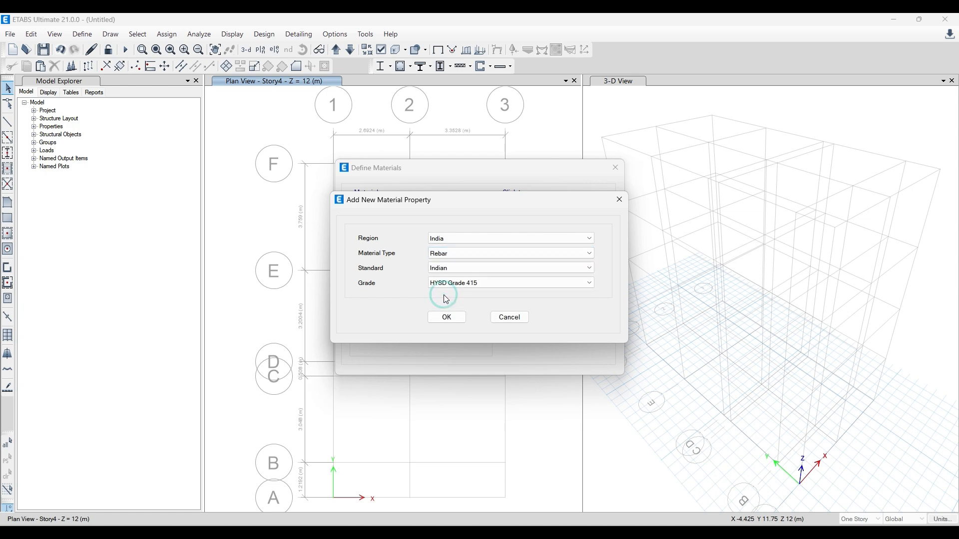
pyautogui.click(450, 283)
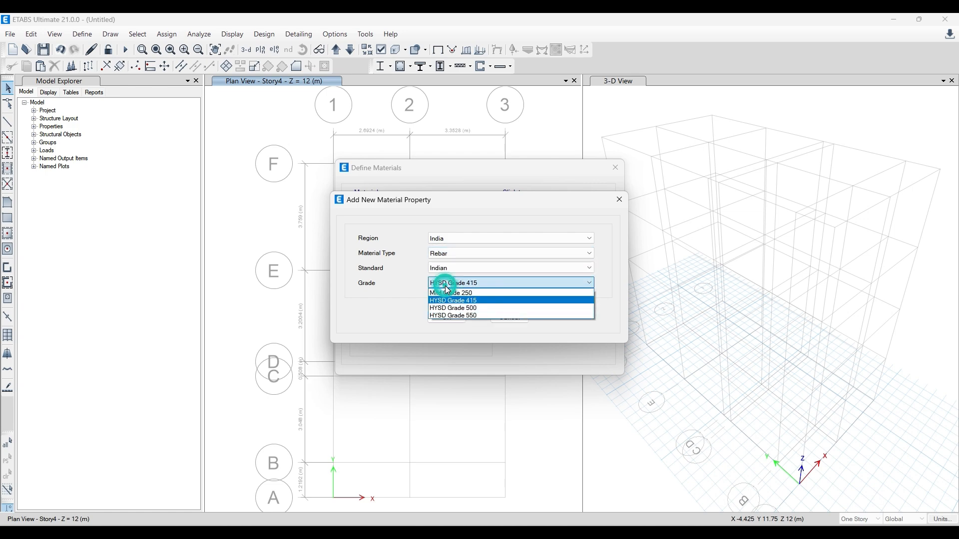
pyautogui.click(454, 316)
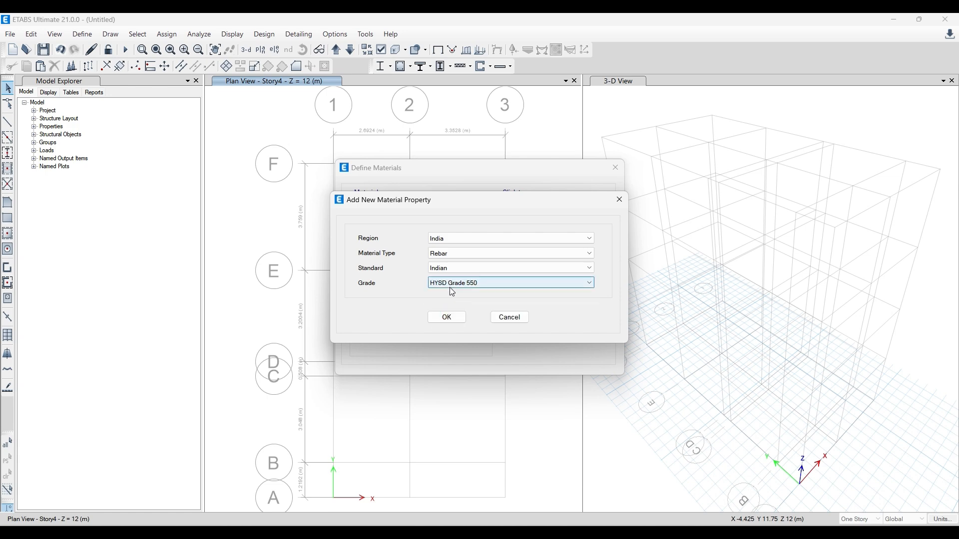
pyautogui.click(454, 318)
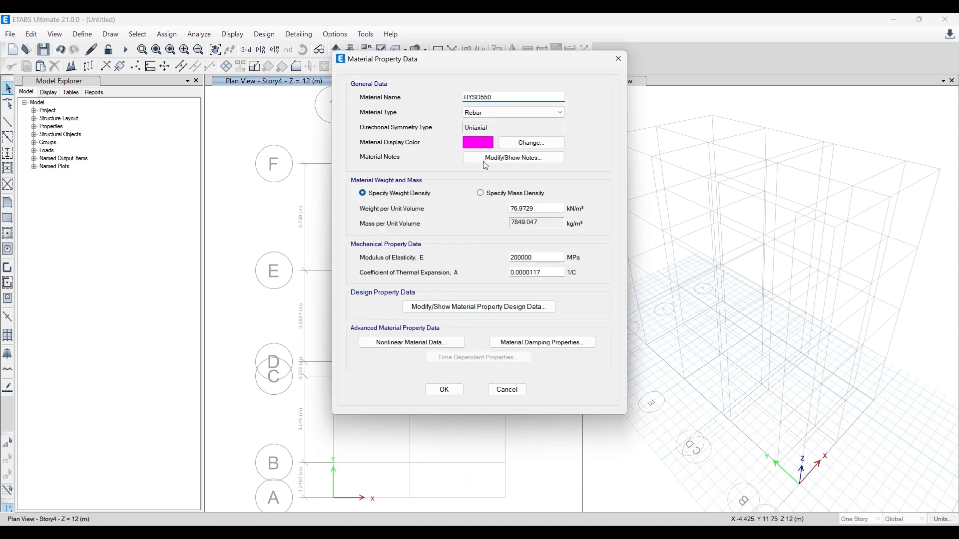
# - Check the HYSD550 rebar's weight, elasticity, thermal expansion and design strength data, and accept the material
pyautogui.click(537, 211)
pyautogui.click(538, 255)
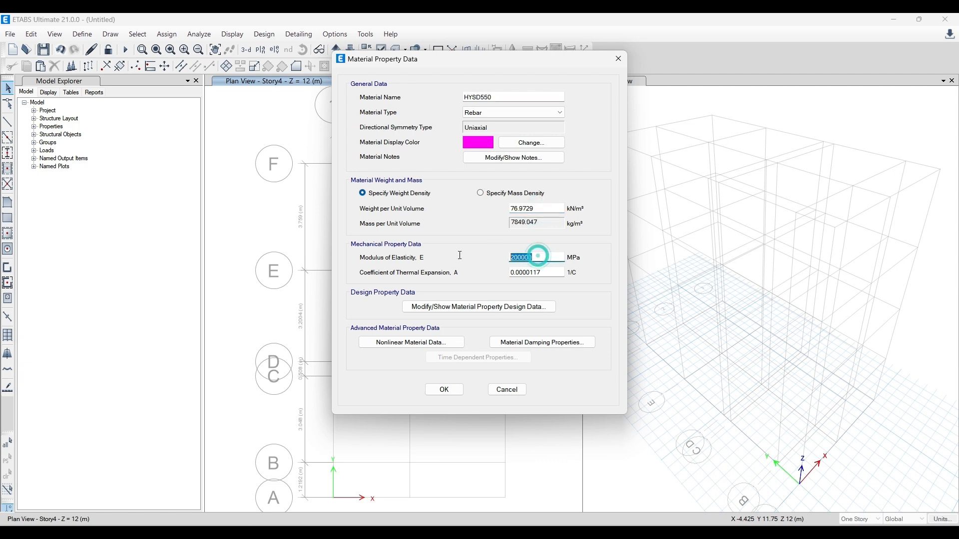
pyautogui.press('Tab')
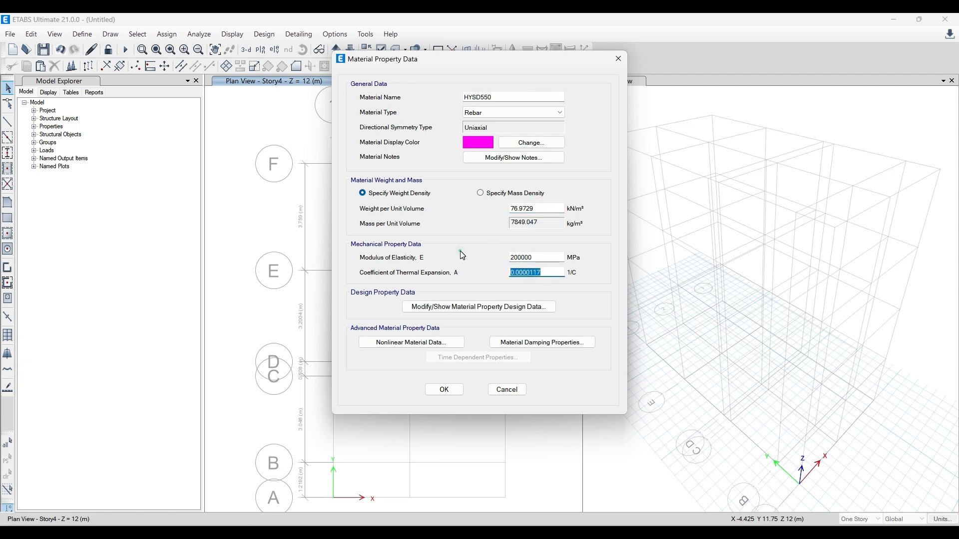
pyautogui.click(462, 306)
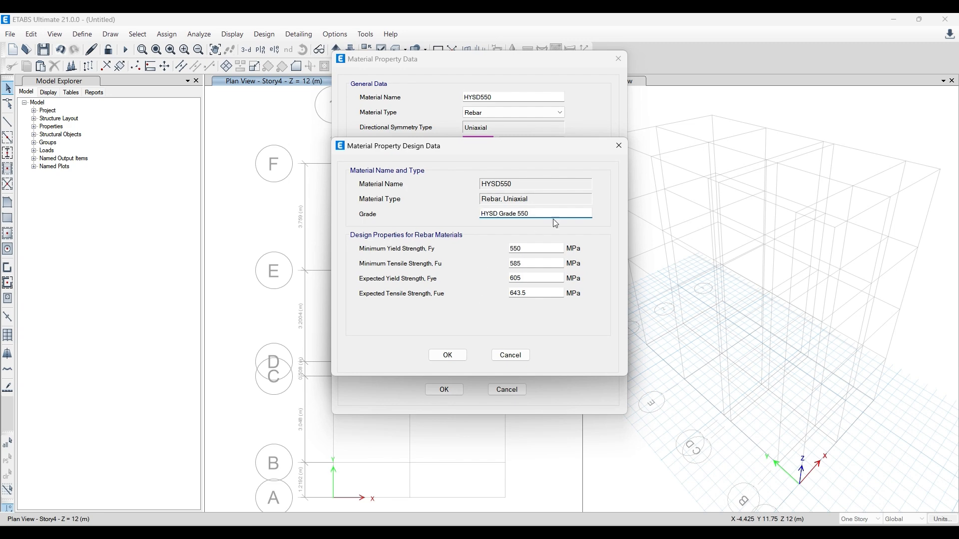
pyautogui.click(618, 146)
pyautogui.moveTo(498, 60); pyautogui.dragTo(340, 72)
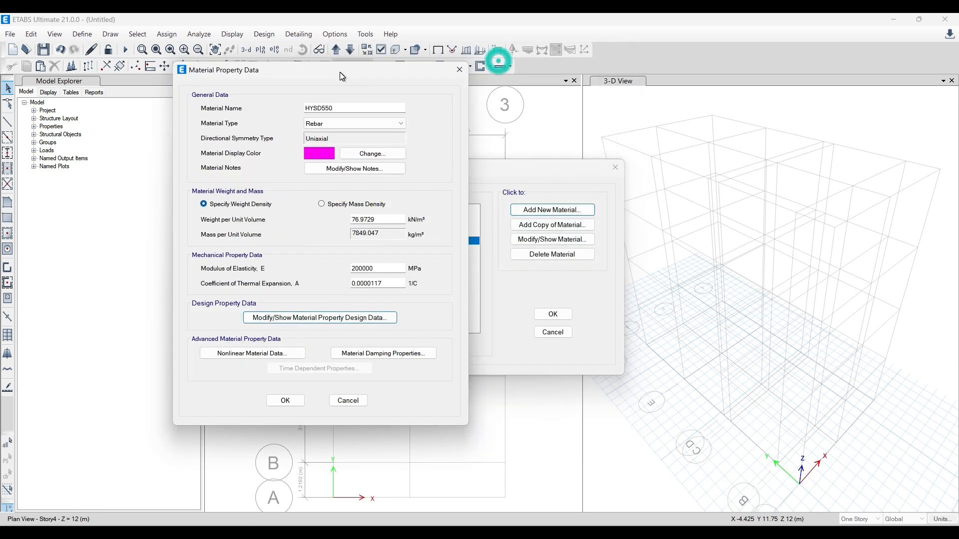
pyautogui.click(303, 402)
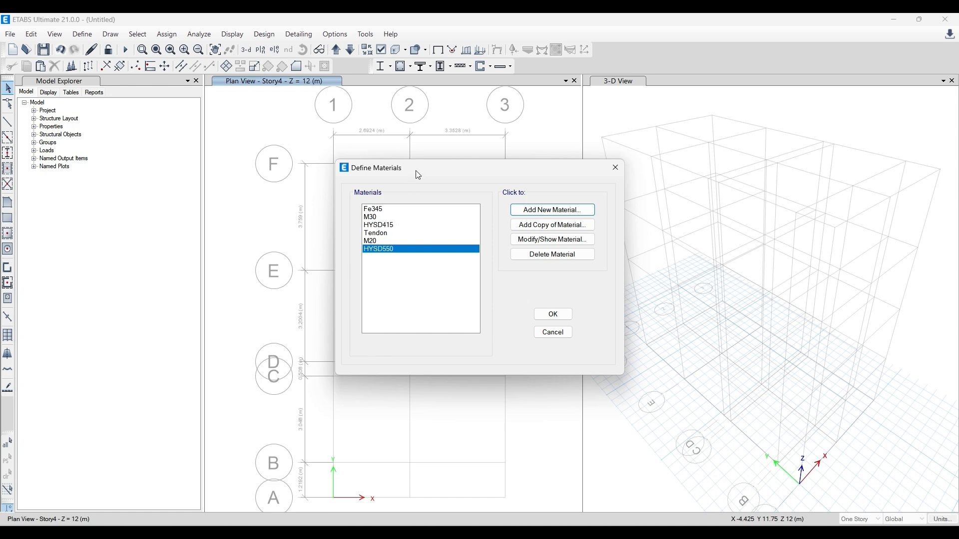
# - Close the material definitions without confirming the list, reopen them to check which materials are kept, and close them again
pyautogui.moveTo(376, 236); pyautogui.dragTo(376, 247)
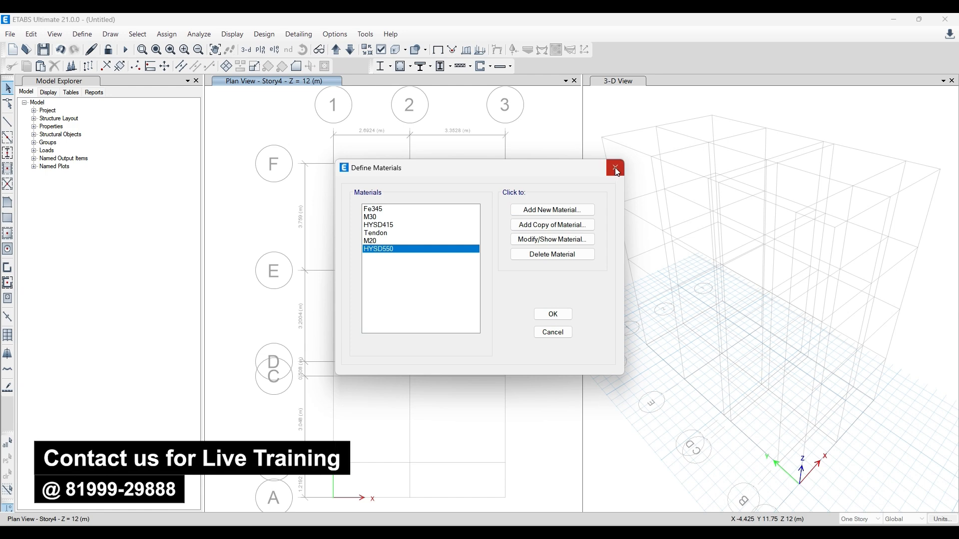
pyautogui.click(388, 248)
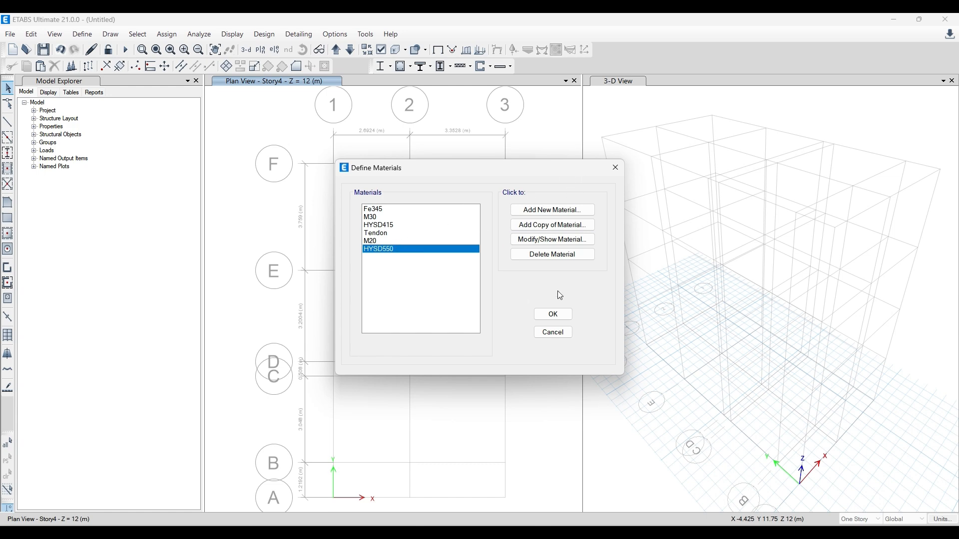
pyautogui.click(616, 169)
pyautogui.click(83, 34)
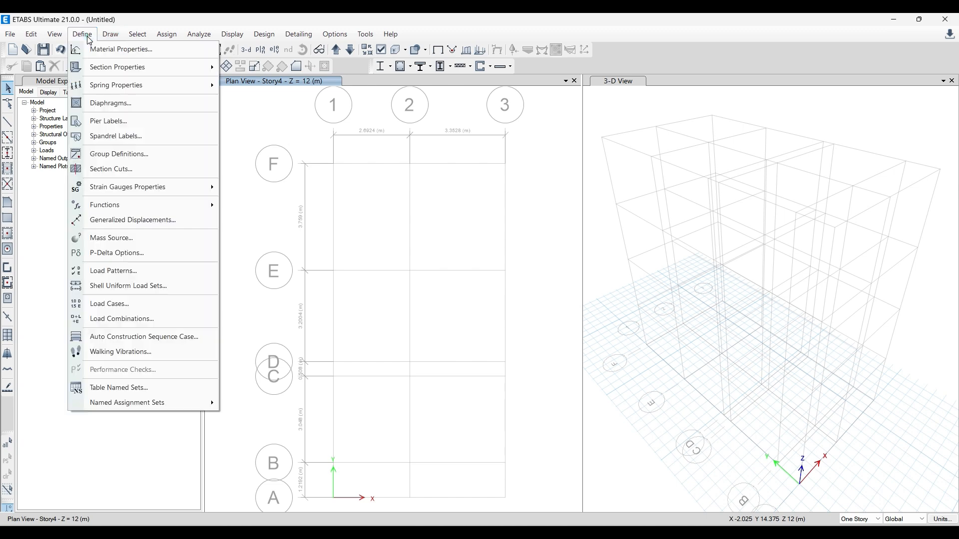
pyautogui.click(98, 49)
pyautogui.click(370, 234)
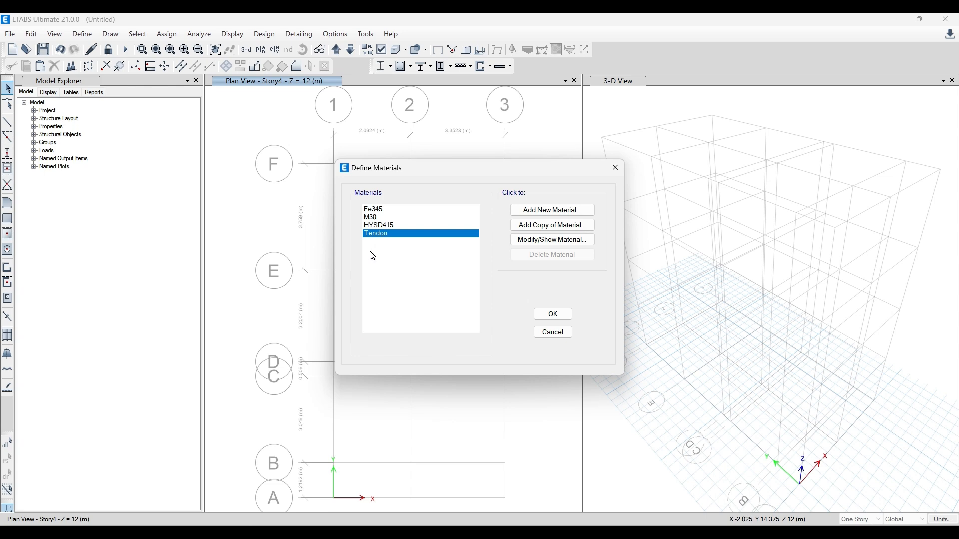
pyautogui.moveTo(440, 169)
pyautogui.mouseDown()
pyautogui.moveTo(459, 158)
pyautogui.moveTo(444, 158)
pyautogui.mouseUp()
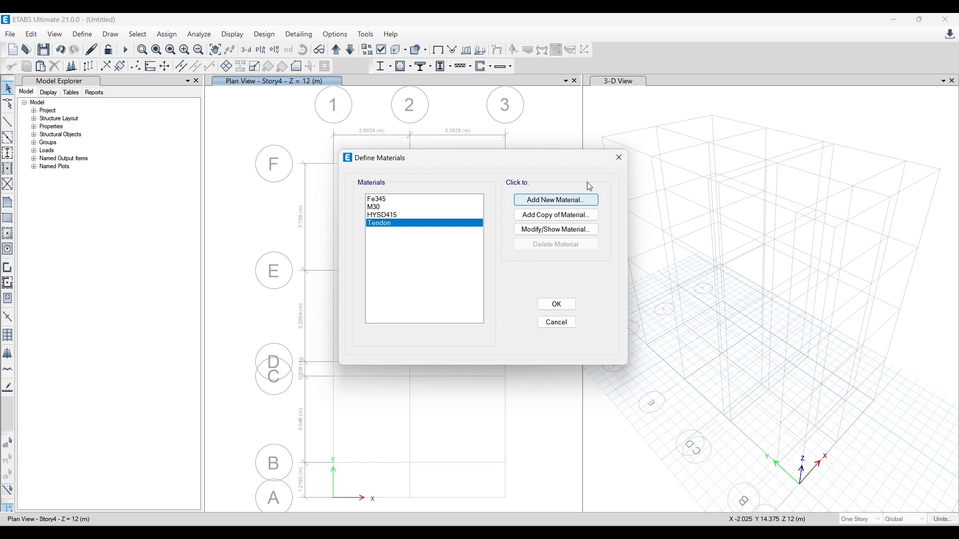
pyautogui.click(619, 157)
# - Create a new material with region India, type Concrete, Indian standard and grade M20
pyautogui.click(82, 34)
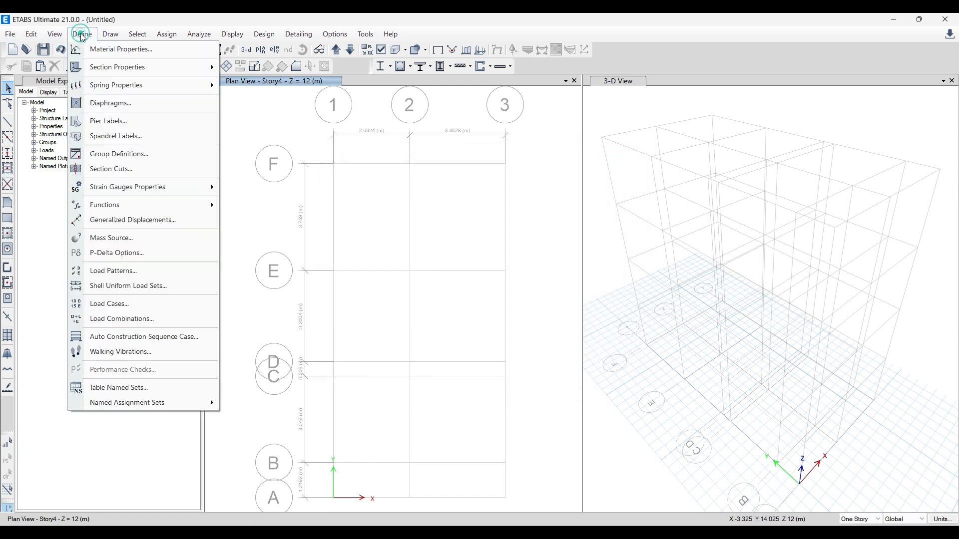
pyautogui.click(99, 49)
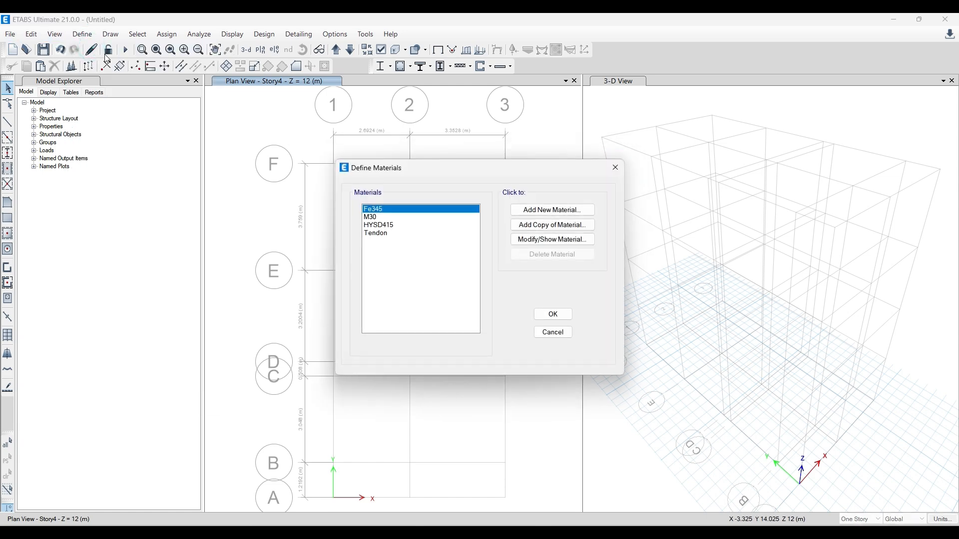
pyautogui.click(575, 209)
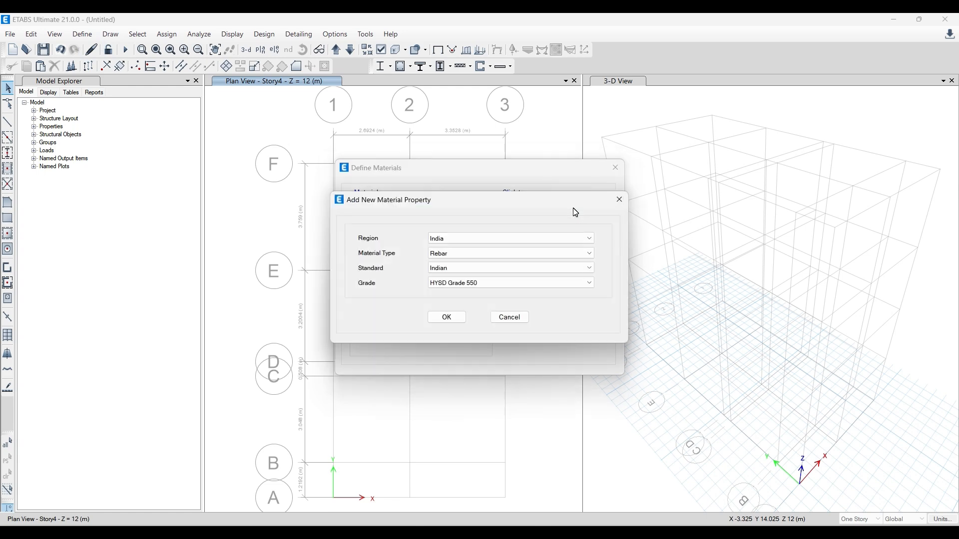
pyautogui.click(529, 252)
pyautogui.click(464, 277)
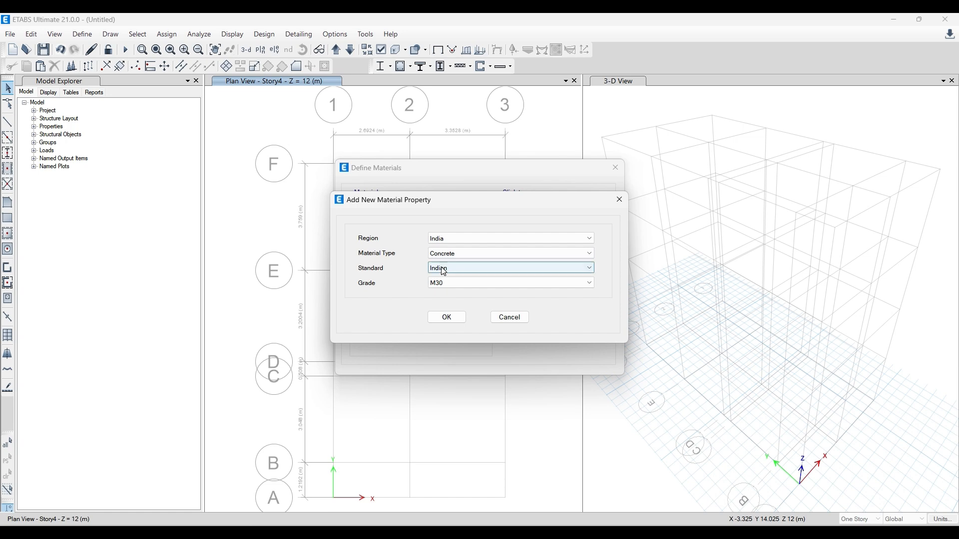
pyautogui.click(442, 283)
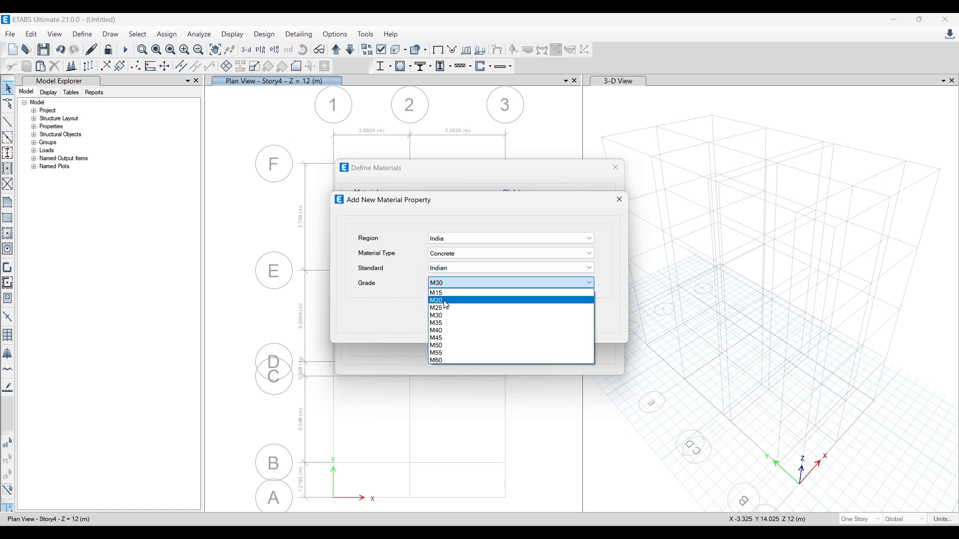
pyautogui.click(444, 300)
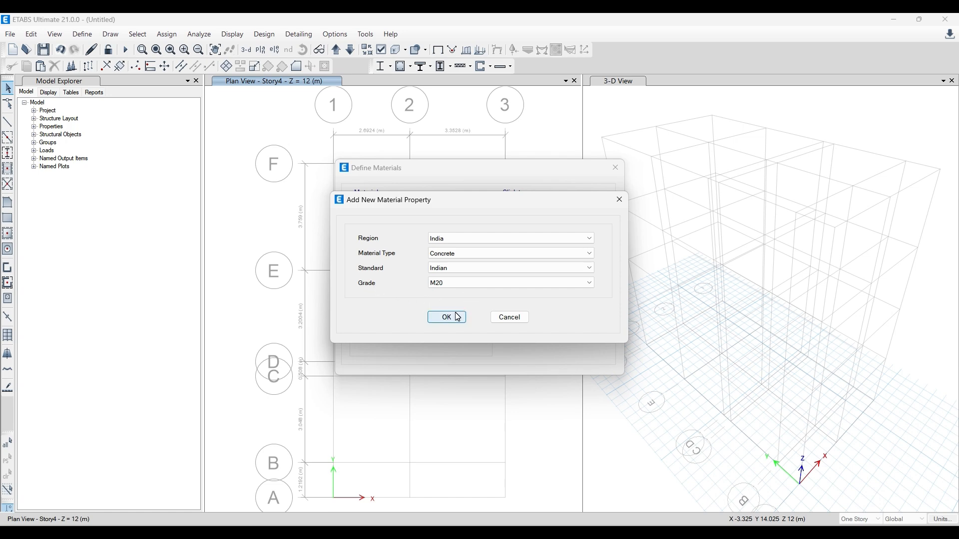
pyautogui.click(458, 317)
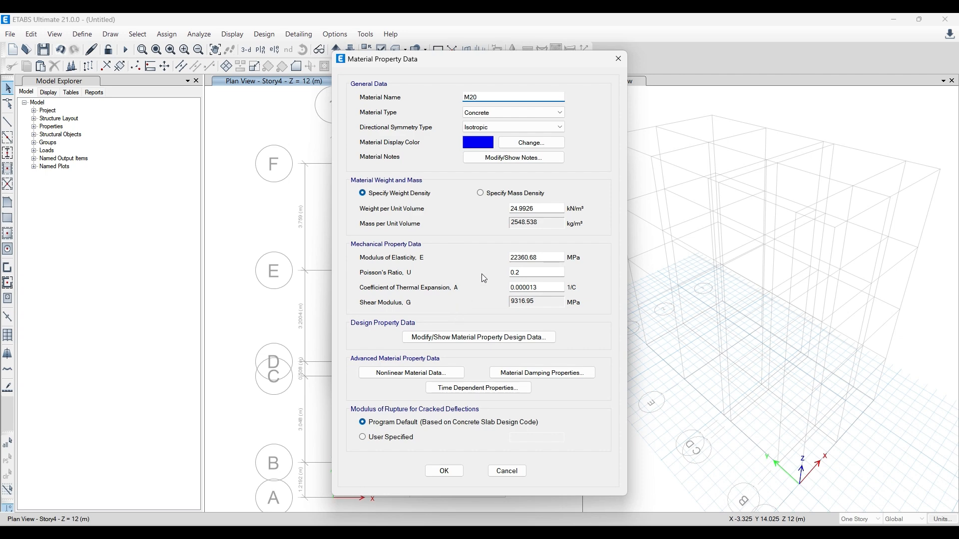
# - Check the M20 concrete's compressive strength, Poisson's ratio, modulus of elasticity and thermal expansion, and accept the material
pyautogui.click(514, 338)
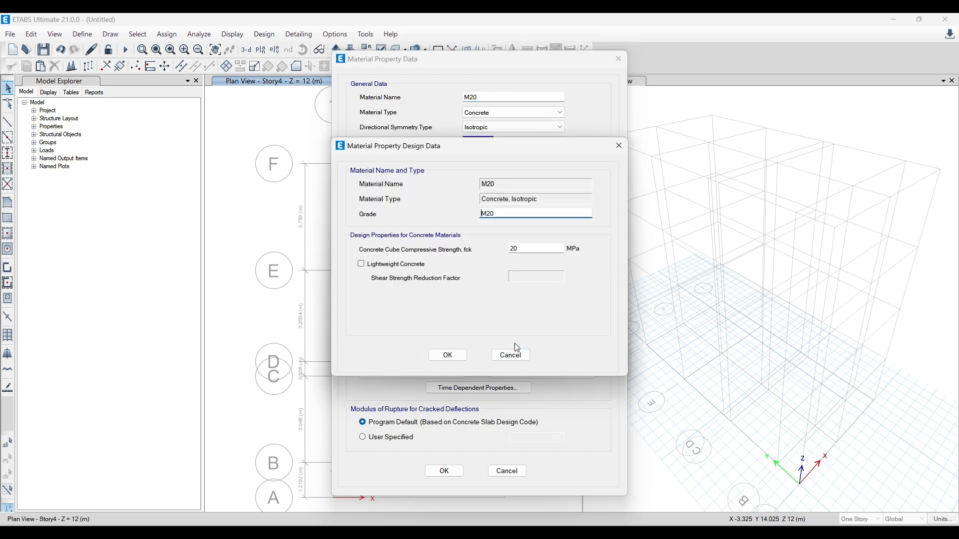
pyautogui.doubleClick(541, 249)
pyautogui.moveTo(621, 138); pyautogui.dragTo(619, 143)
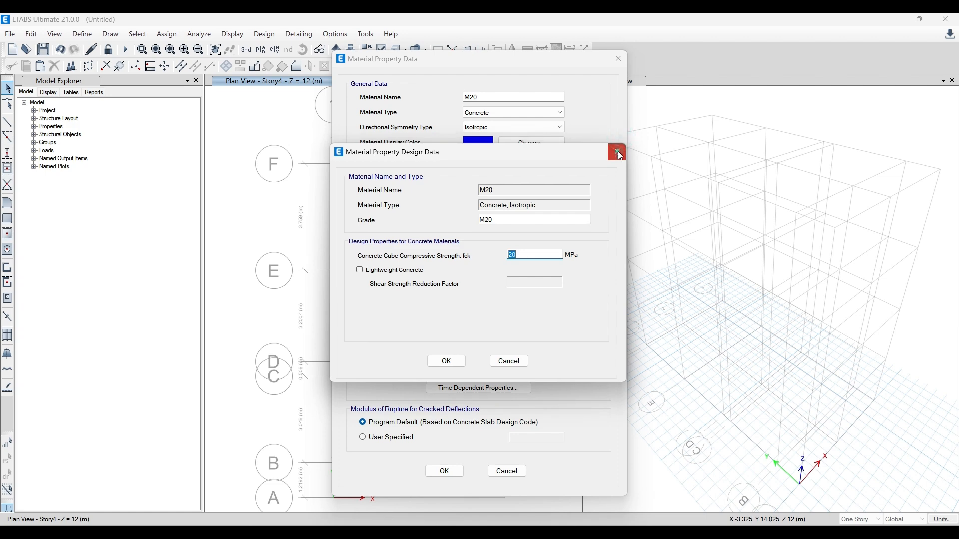
pyautogui.click(618, 150)
pyautogui.click(542, 274)
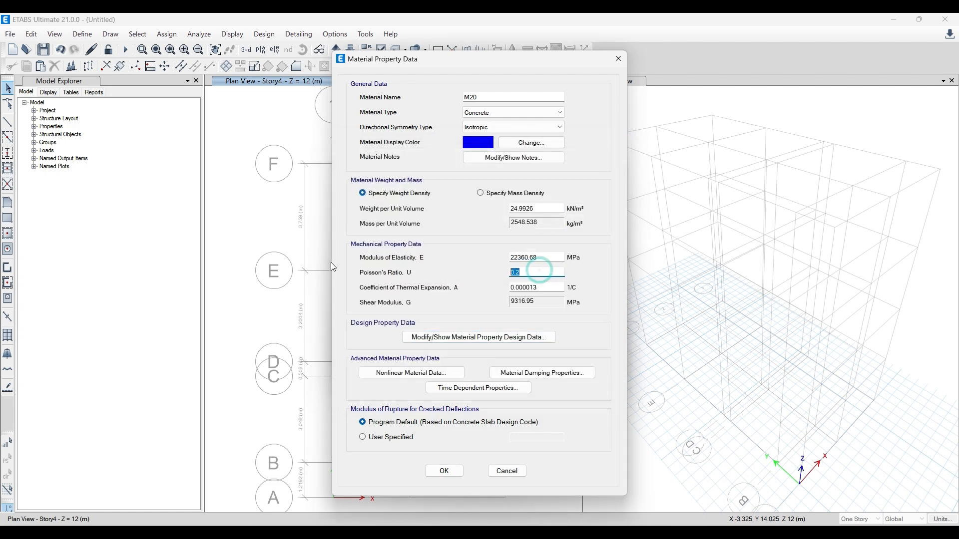
pyautogui.doubleClick(543, 257)
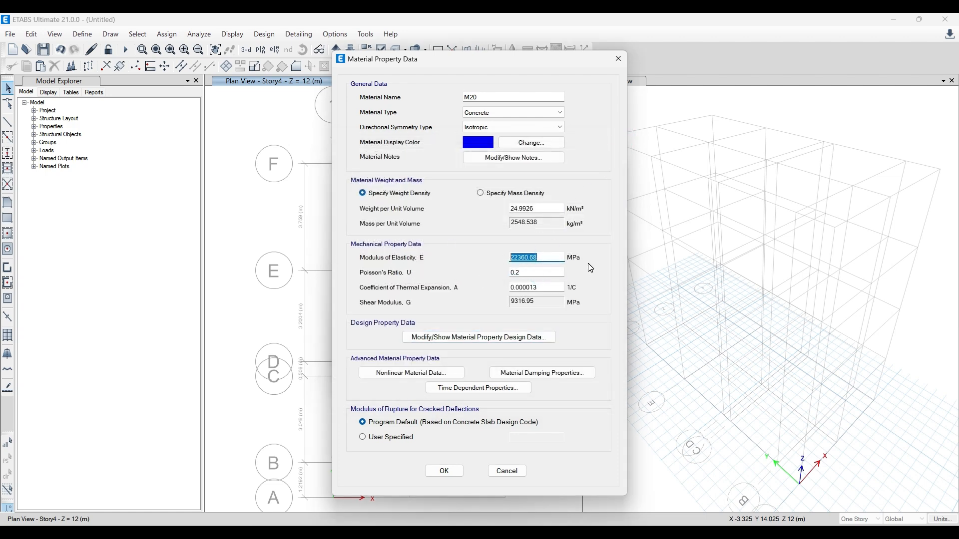
pyautogui.click(544, 288)
pyautogui.click(444, 471)
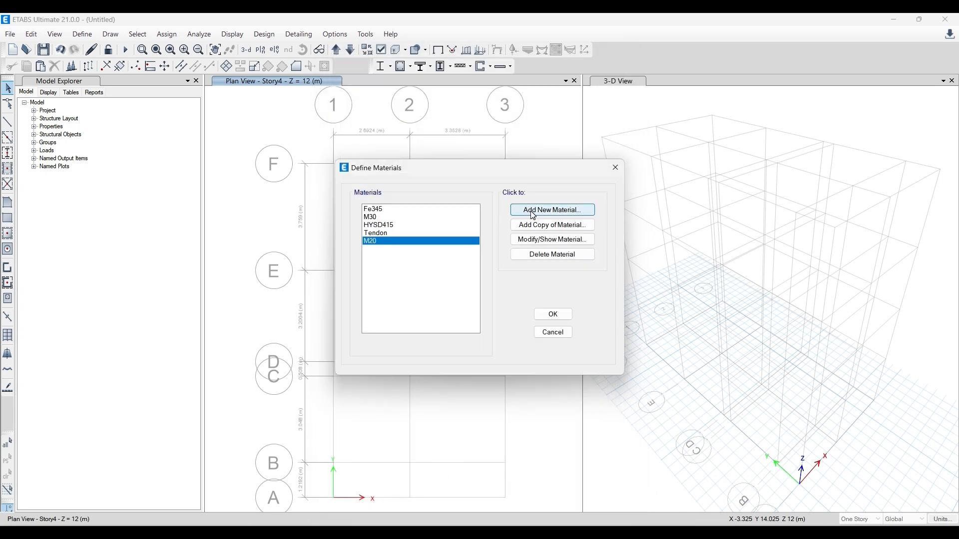
pyautogui.click(534, 211)
pyautogui.click(487, 254)
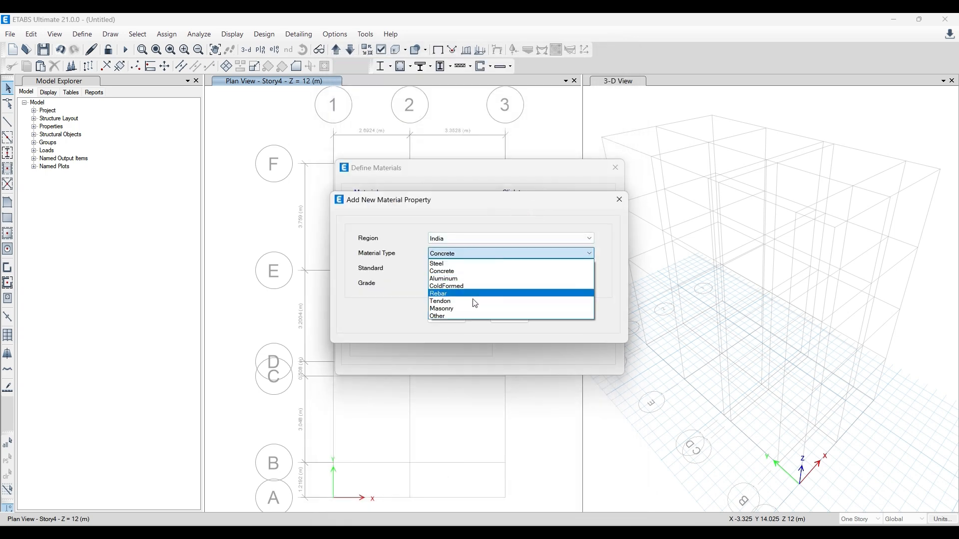
pyautogui.click(474, 294)
pyautogui.click(475, 284)
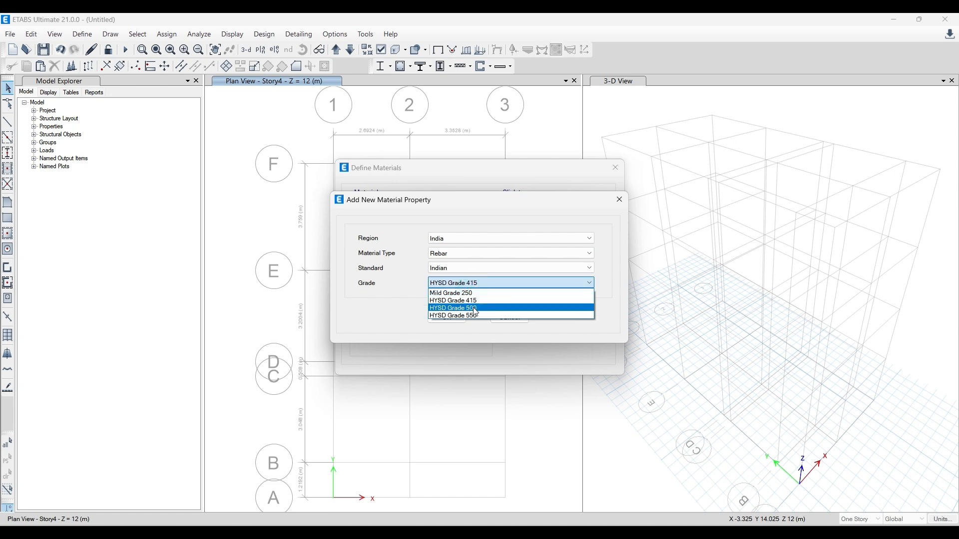
pyautogui.click(477, 315)
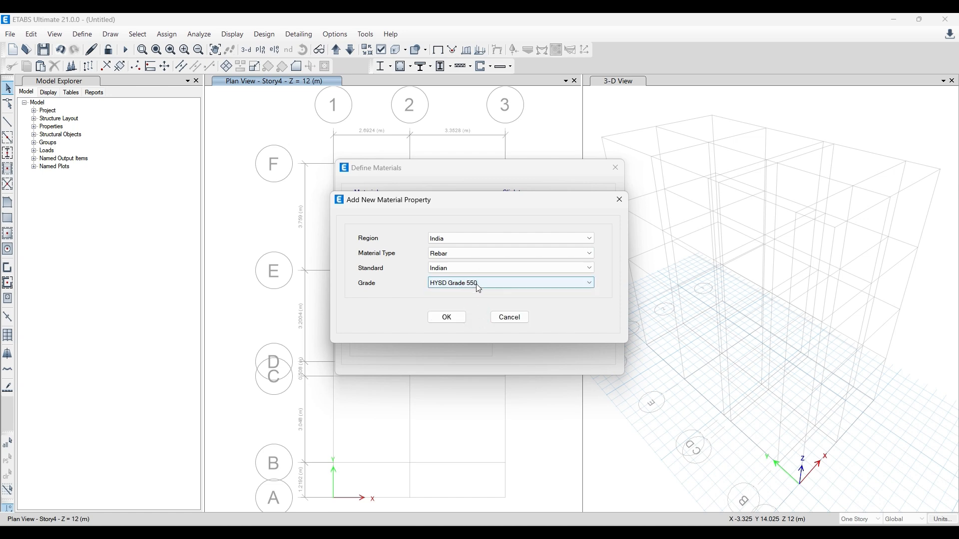
pyautogui.click(478, 289)
pyautogui.click(478, 303)
pyautogui.click(483, 284)
pyautogui.click(477, 315)
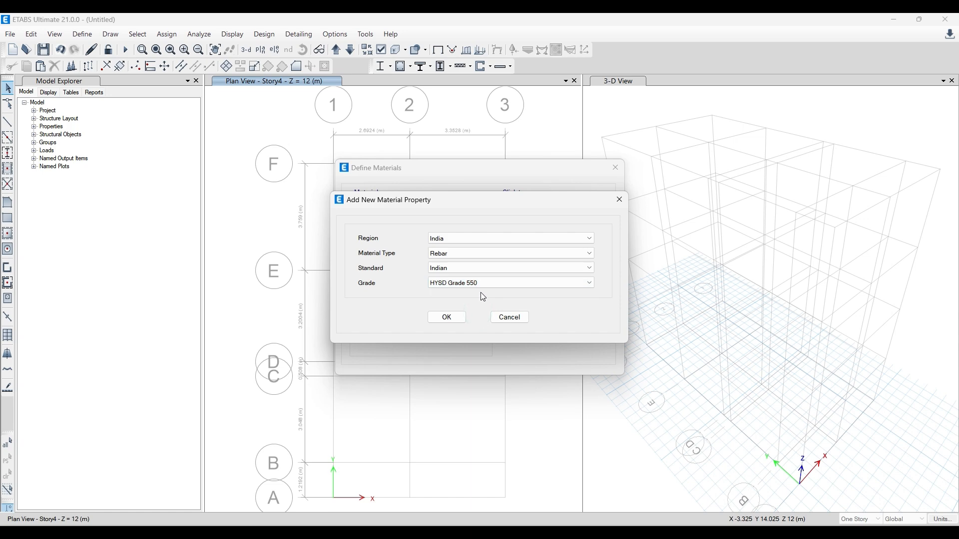
pyautogui.click(447, 318)
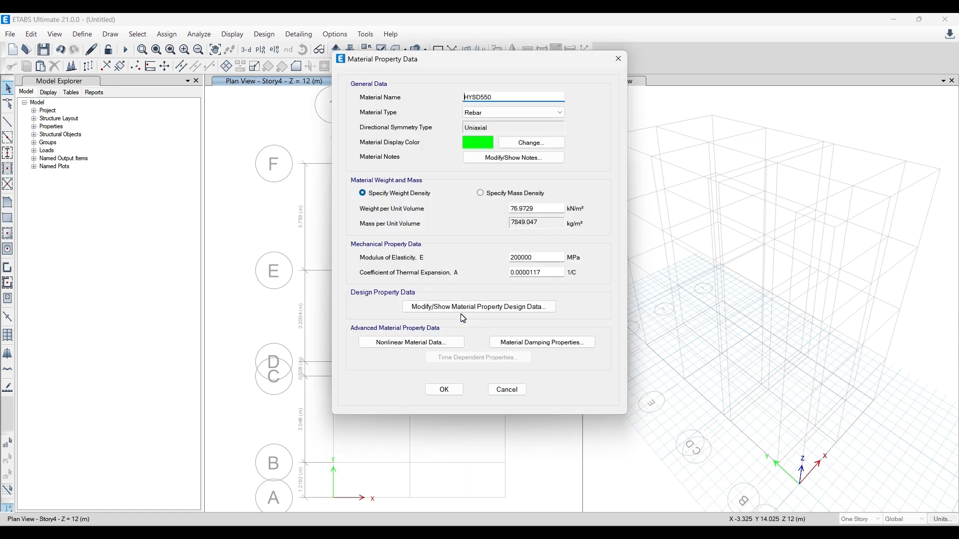
pyautogui.click(518, 97)
pyautogui.click(524, 306)
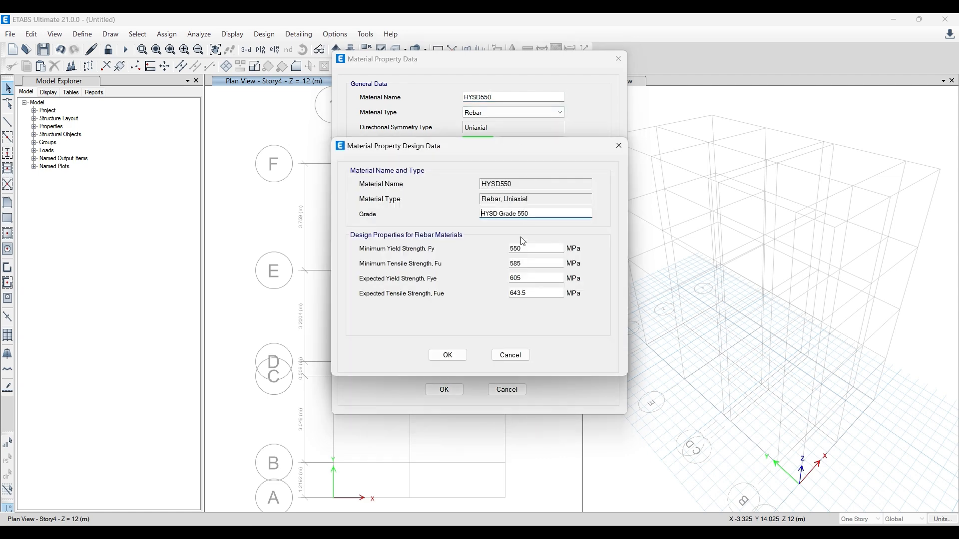
pyautogui.click(528, 249)
pyautogui.click(540, 262)
pyautogui.press('Tab')
pyautogui.press('Return')
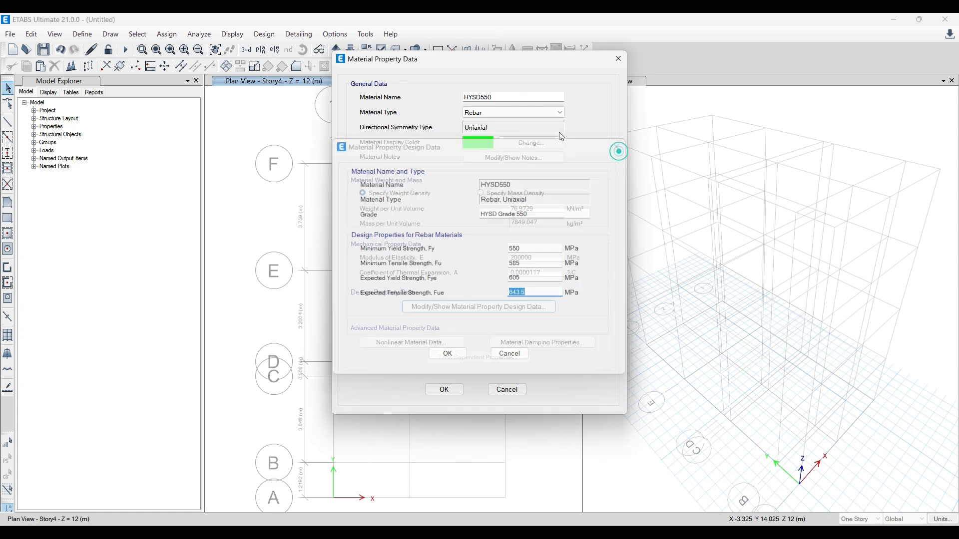
pyautogui.click(483, 97)
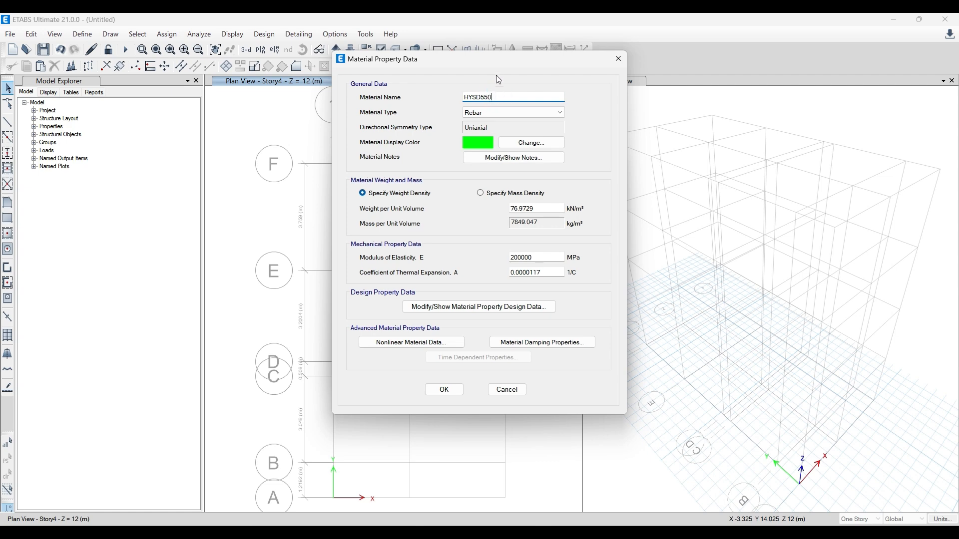
pyautogui.moveTo(498, 65); pyautogui.dragTo(496, 97)
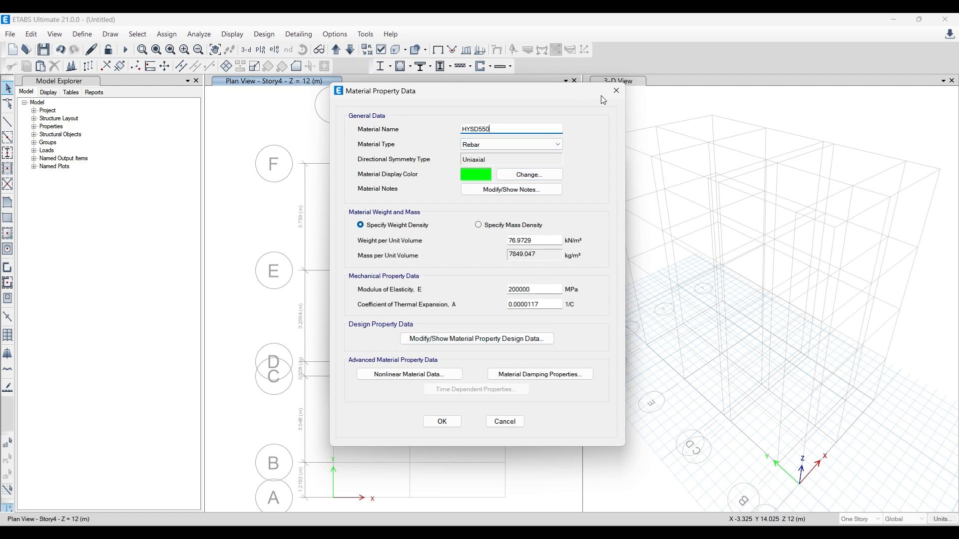
pyautogui.click(616, 93)
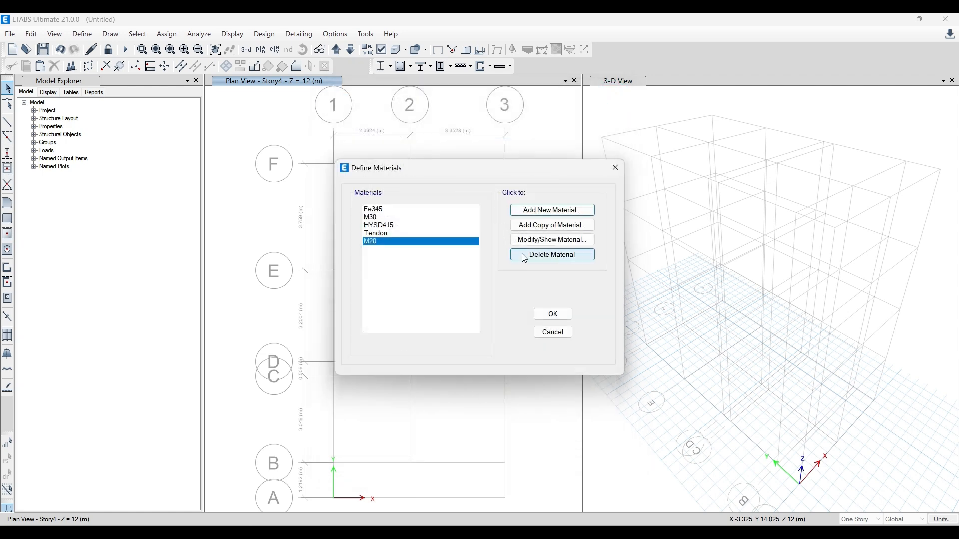
# - Create a new material with region India, type Rebar, Indian standard and grade HYSD Grade 550
pyautogui.click(553, 209)
pyautogui.click(482, 283)
pyautogui.click(464, 316)
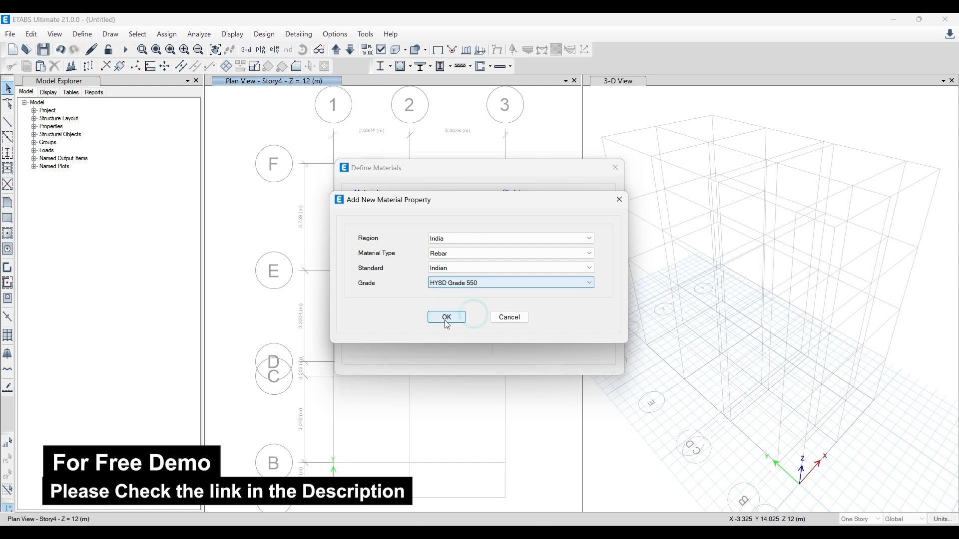
pyautogui.click(446, 318)
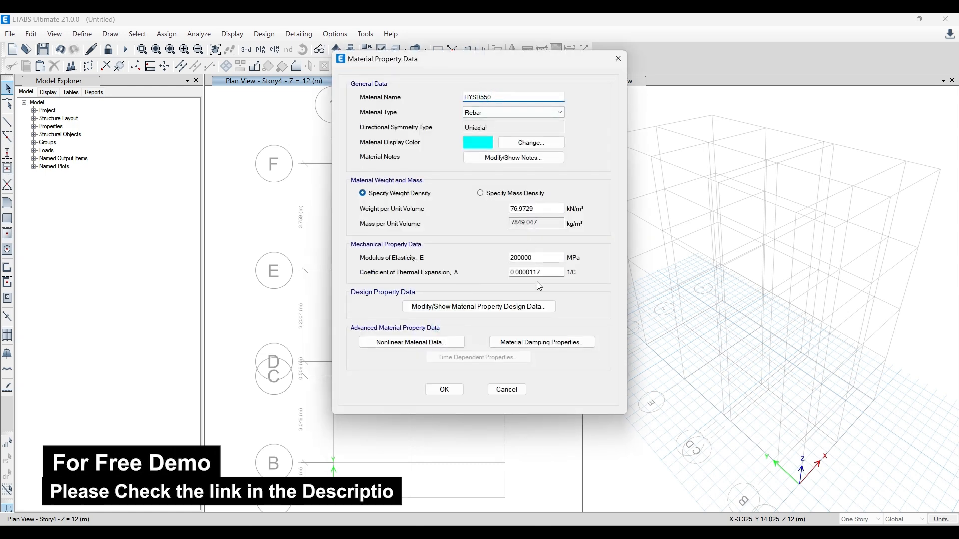
# - Check the HYSD550 rebar's minimum and expected yield and tensile strengths, accept the material and confirm the material list
pyautogui.click(516, 307)
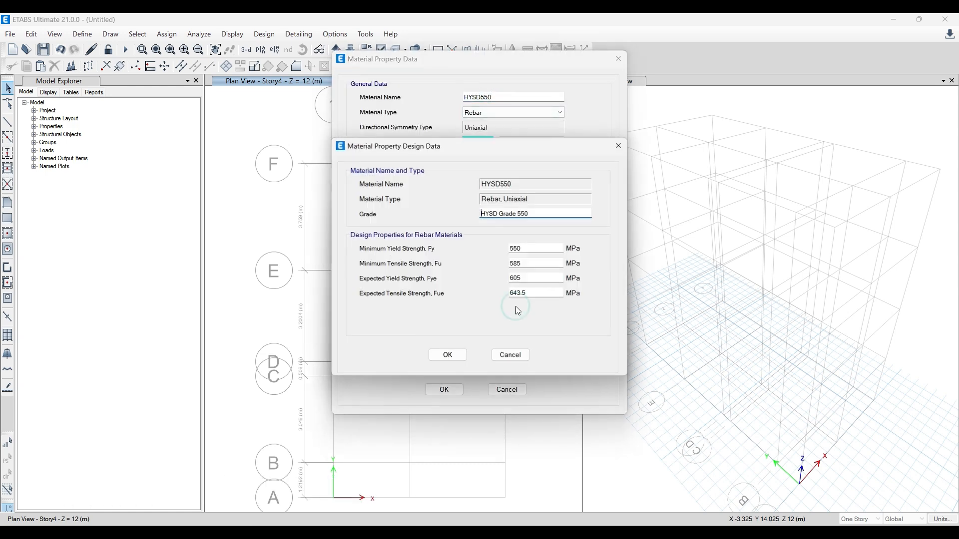
pyautogui.click(550, 251)
pyautogui.click(529, 255)
pyautogui.click(529, 261)
pyautogui.click(529, 276)
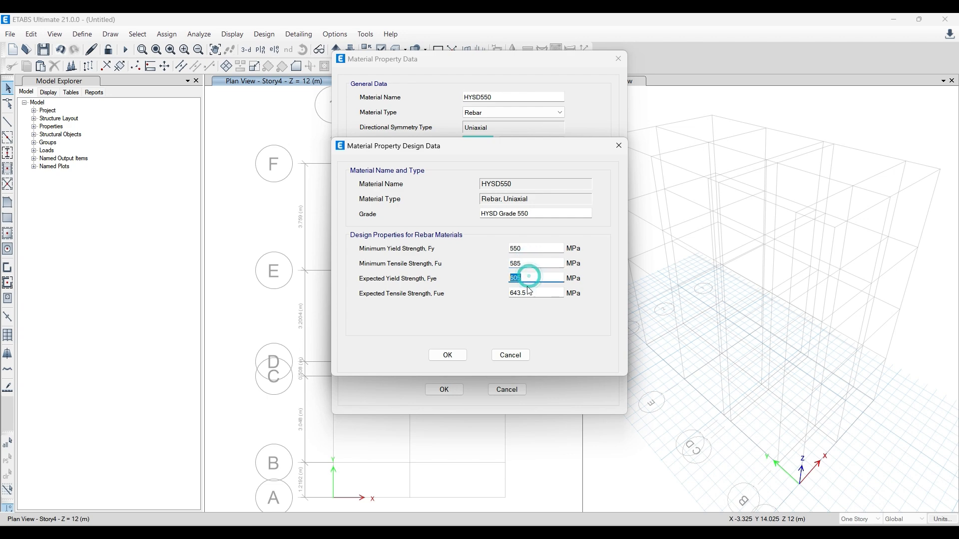
pyautogui.click(542, 293)
pyautogui.click(618, 146)
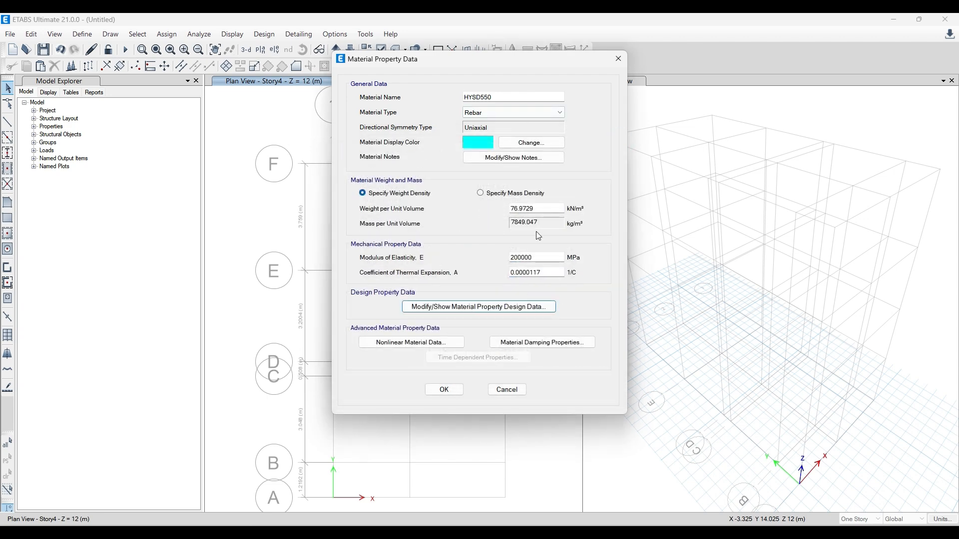
pyautogui.click(443, 390)
pyautogui.click(551, 313)
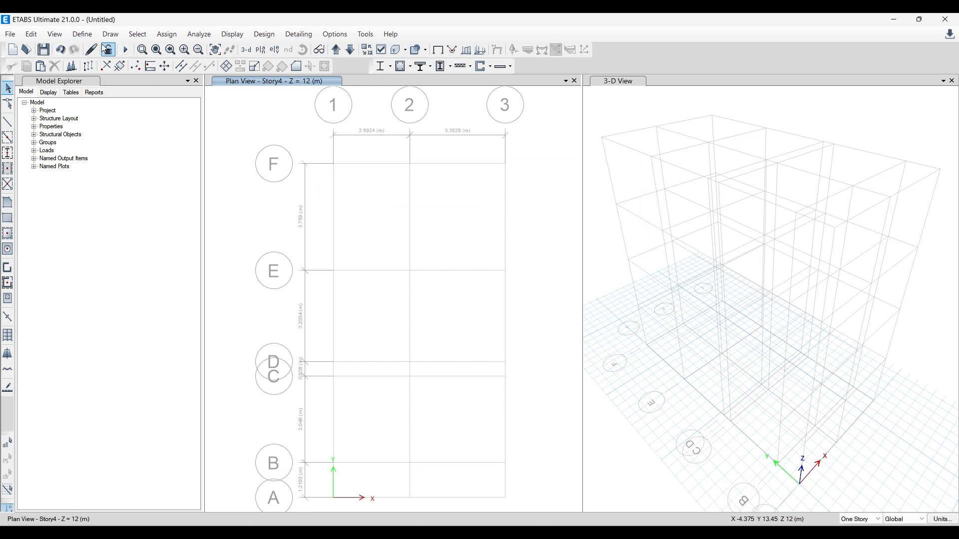
# - Reopen the material definitions to check the M20 and HYSD550 entries, and close the list
pyautogui.click(82, 34)
pyautogui.click(93, 49)
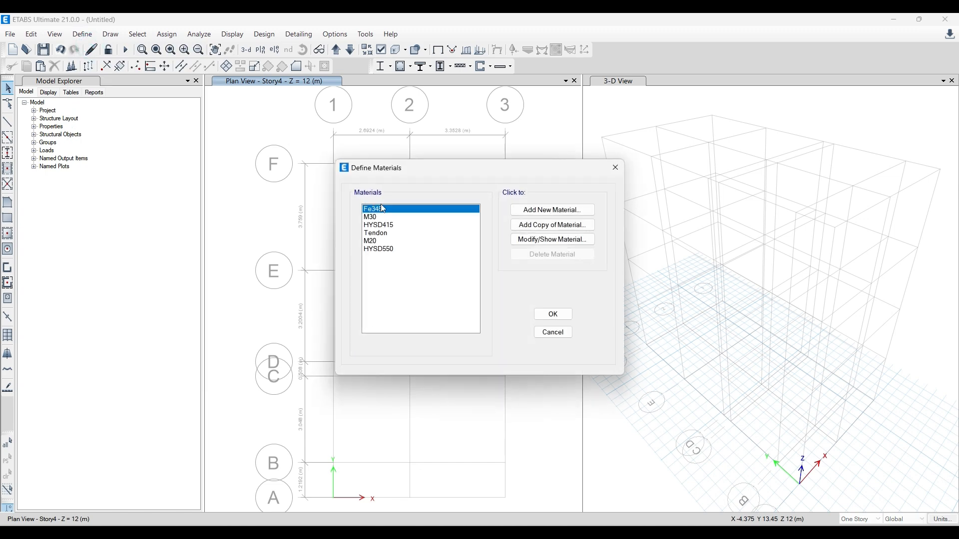
pyautogui.click(379, 242)
pyautogui.click(381, 250)
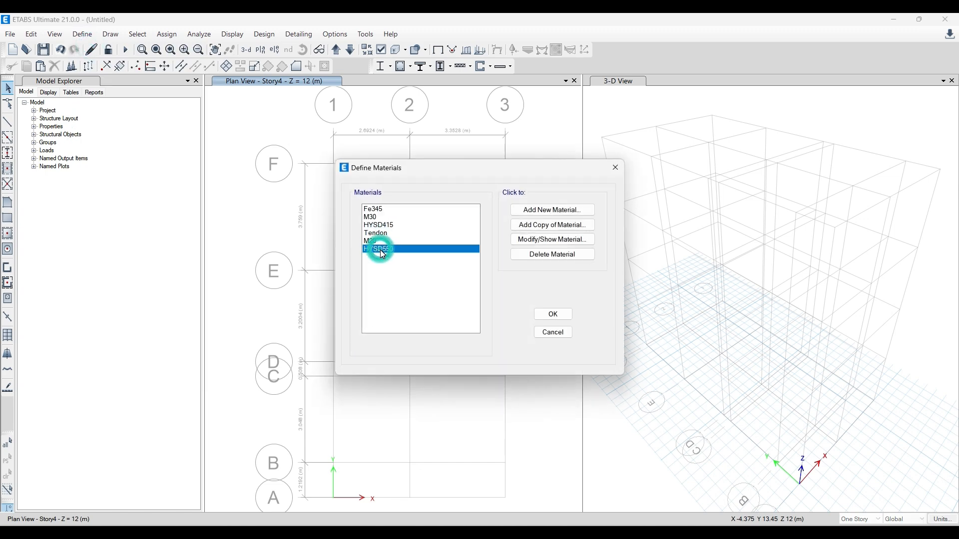
pyautogui.click(616, 174)
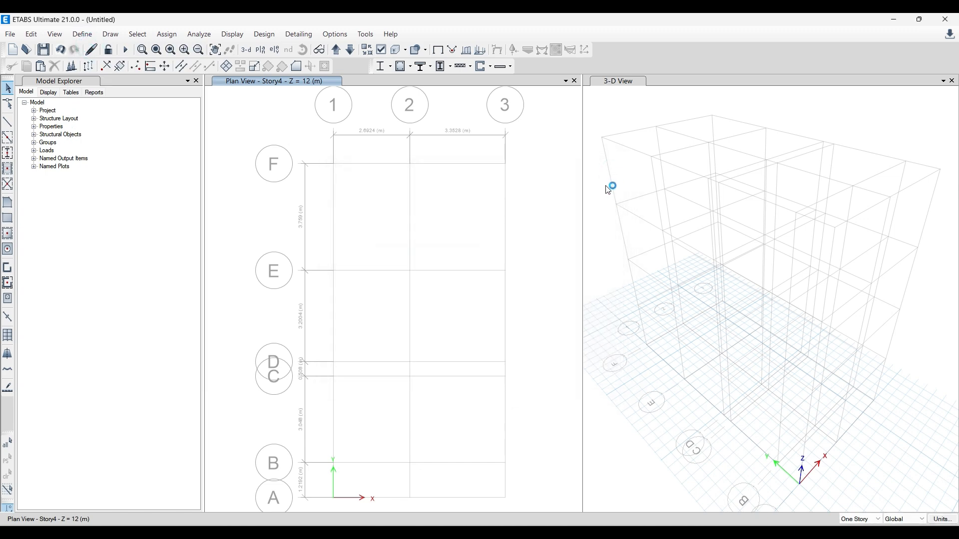
# - Open the frame section property definitions
pyautogui.click(90, 36)
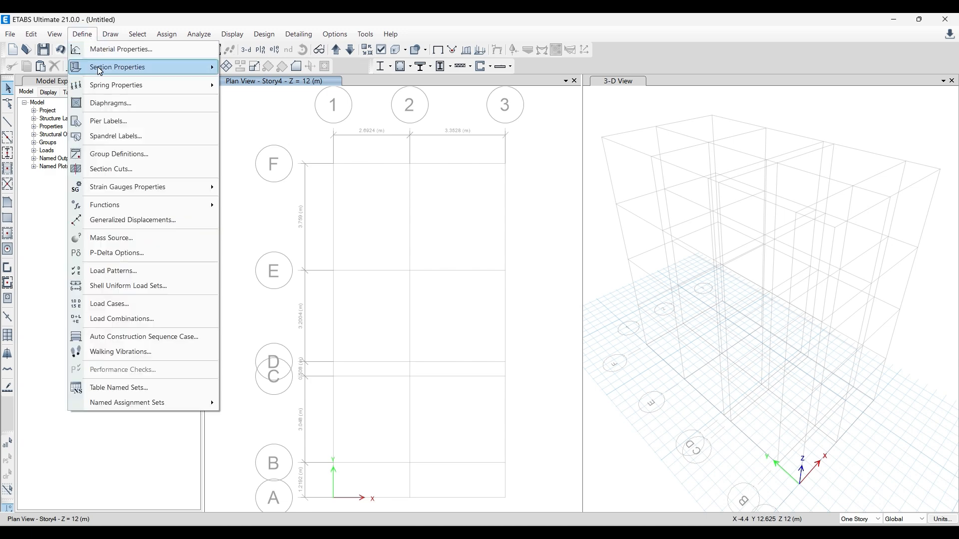
pyautogui.moveTo(99, 68)
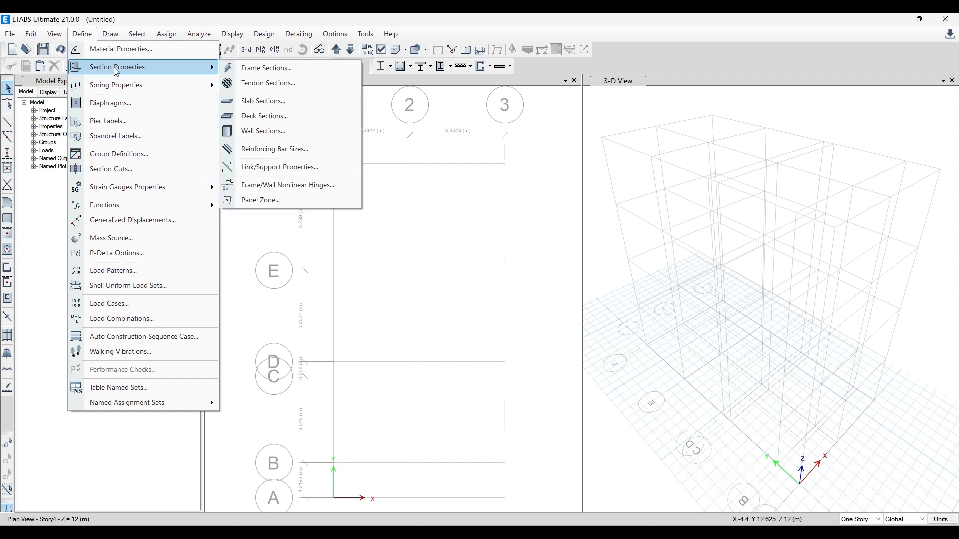
pyautogui.click(308, 71)
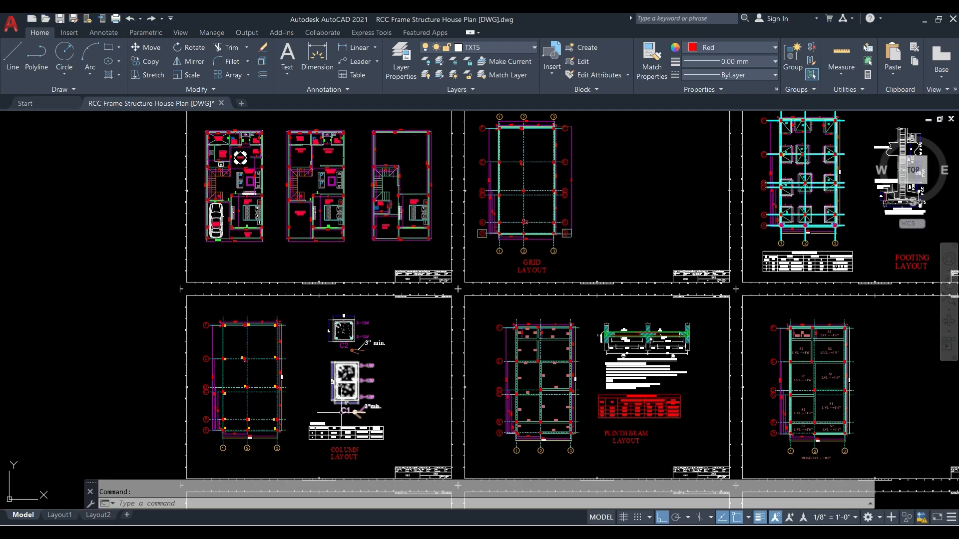
# - In the AutoCAD house plan, examine the column sizes in the column details table and the beam sizes in the plinth beam schedule
pyautogui.scroll(-5, 279, 210)
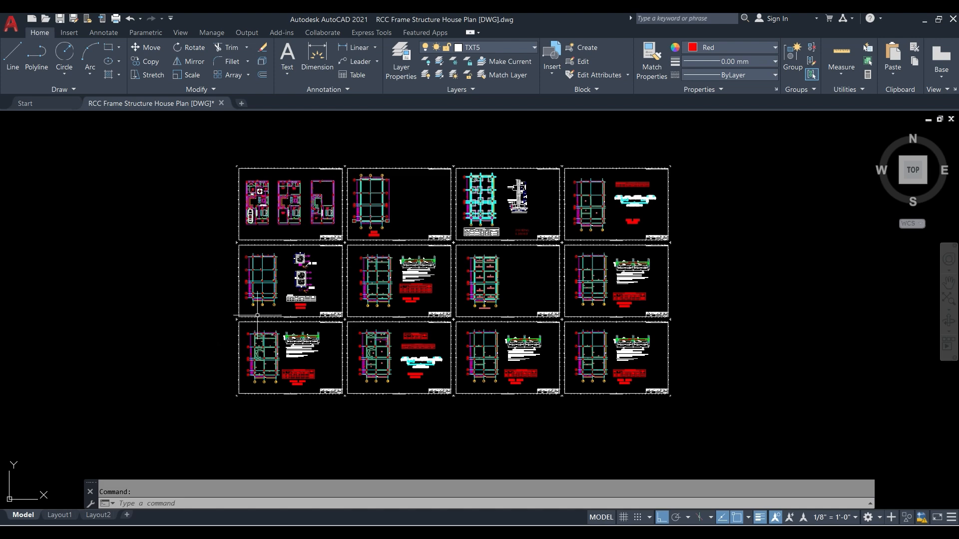
pyautogui.scroll(6, 285, 296)
pyautogui.scroll(2, 190, 157)
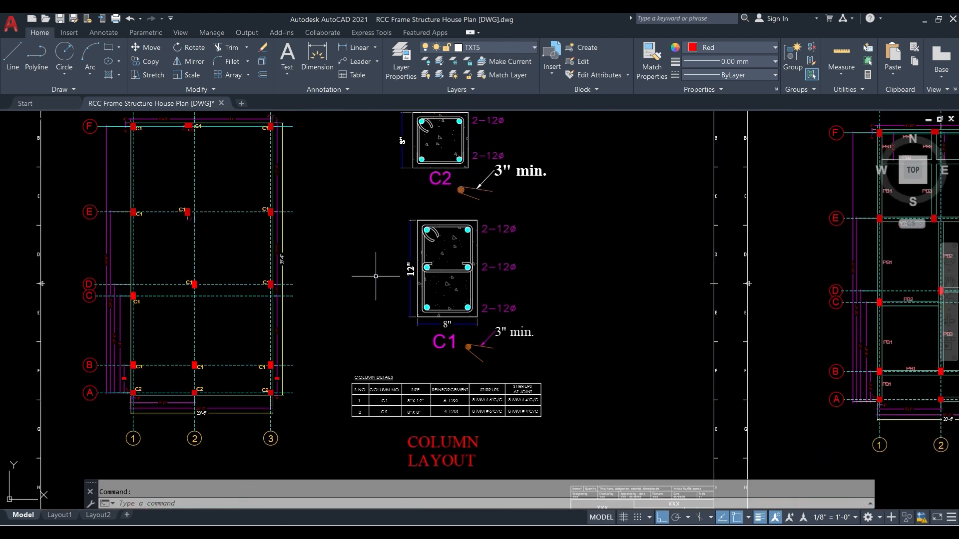
pyautogui.scroll(4, 357, 424)
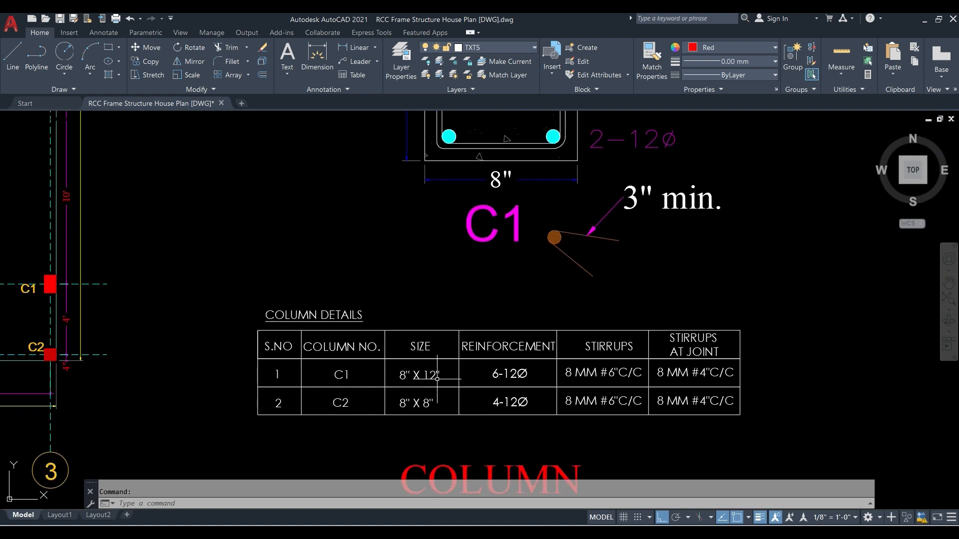
pyautogui.scroll(-4, 405, 391)
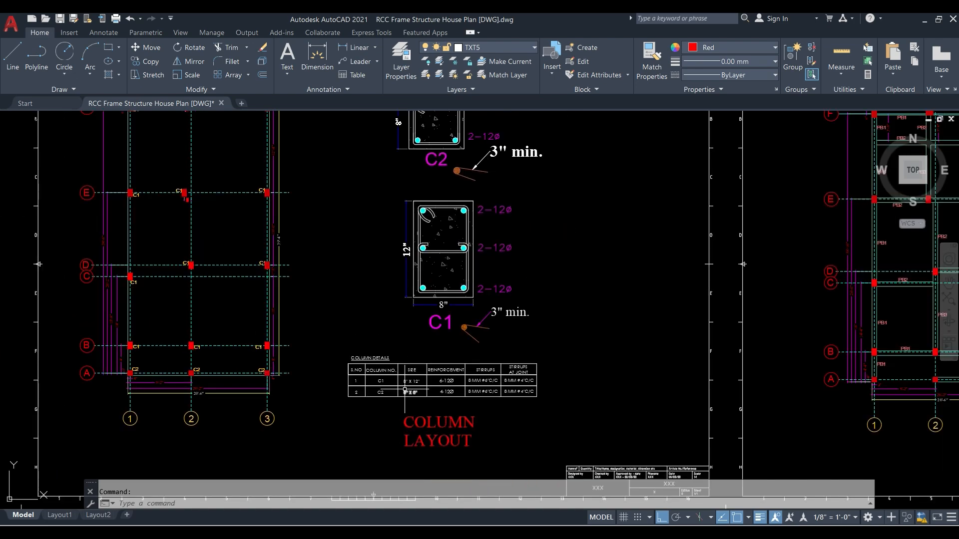
pyautogui.scroll(-3, 356, 374)
pyautogui.moveTo(504, 368)
pyautogui.mouseDown(button='middle')
pyautogui.moveTo(456, 381)
pyautogui.moveTo(149, 366)
pyautogui.mouseUp(button='middle')
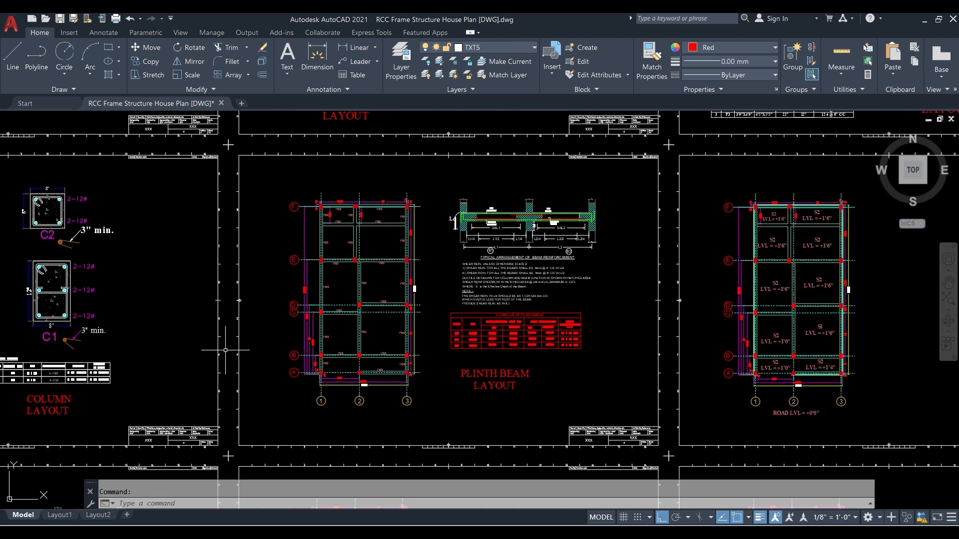
pyautogui.scroll(4, 471, 336)
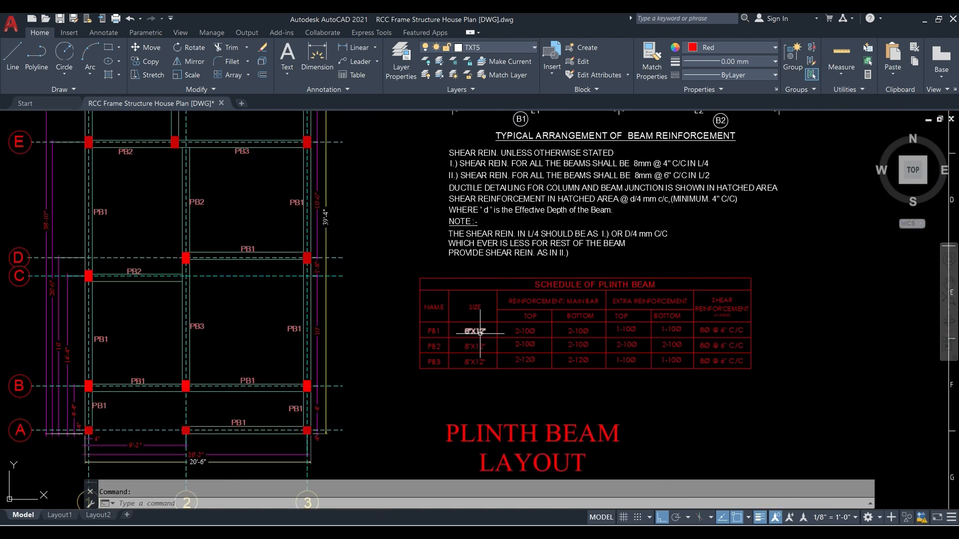
# - Examine the roof beam layout and recheck the C1 and C2 sizes in the column details table
pyautogui.scroll(-4, 456, 331)
pyautogui.moveTo(849, 316); pyautogui.dragTo(251, 346, button='middle')
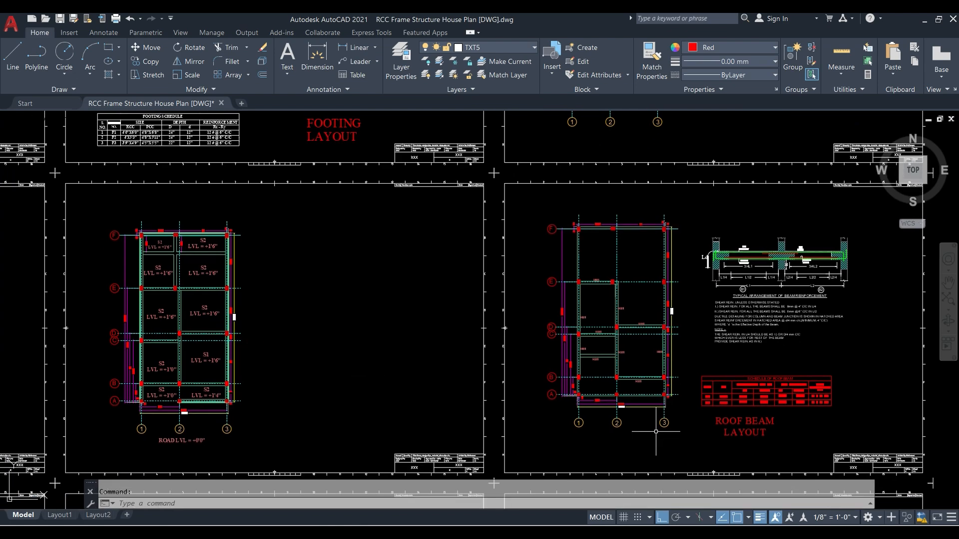
pyautogui.scroll(5, 782, 426)
pyautogui.scroll(-5, 687, 387)
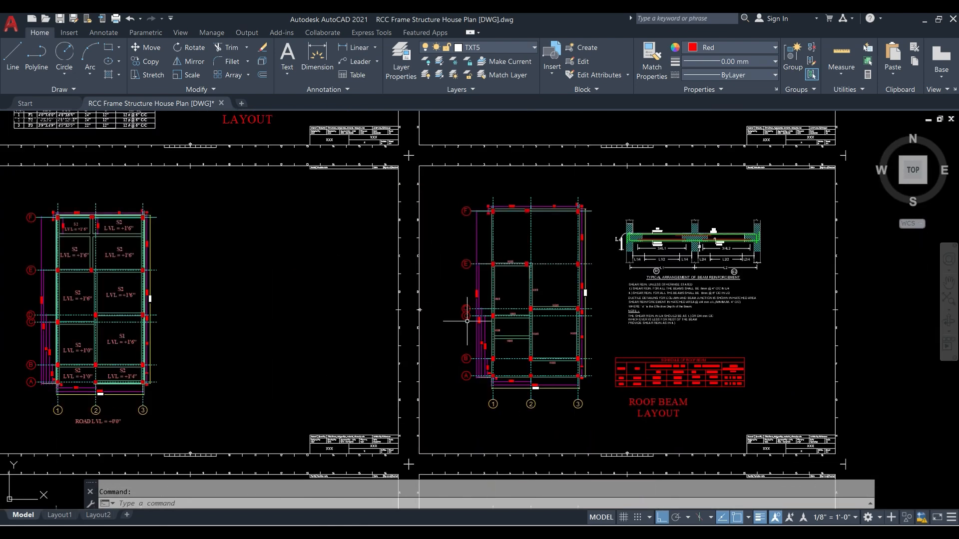
pyautogui.moveTo(412, 318)
pyautogui.mouseDown(button='middle')
pyautogui.moveTo(857, 322)
pyautogui.moveTo(496, 306)
pyautogui.moveTo(722, 300)
pyautogui.mouseUp(button='middle')
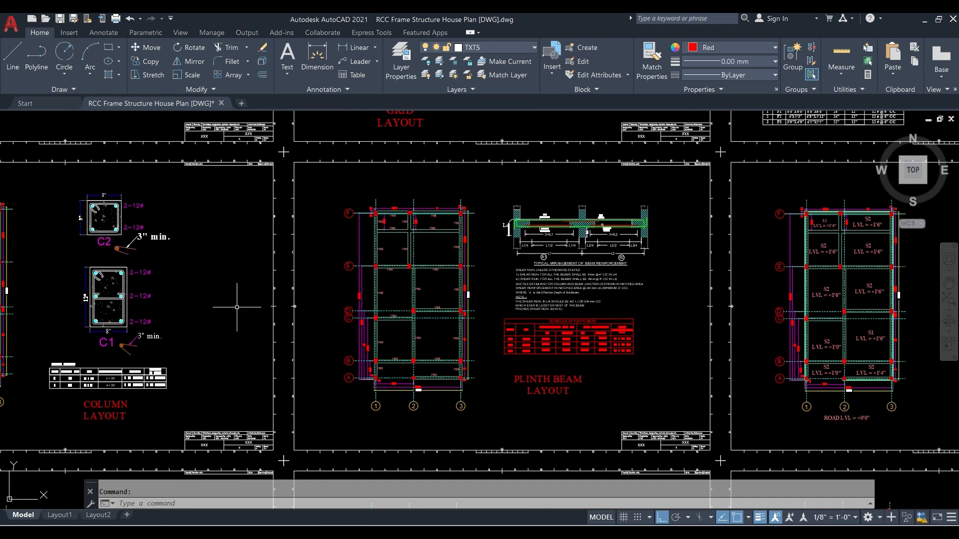
pyautogui.moveTo(237, 307); pyautogui.dragTo(573, 301, button='middle')
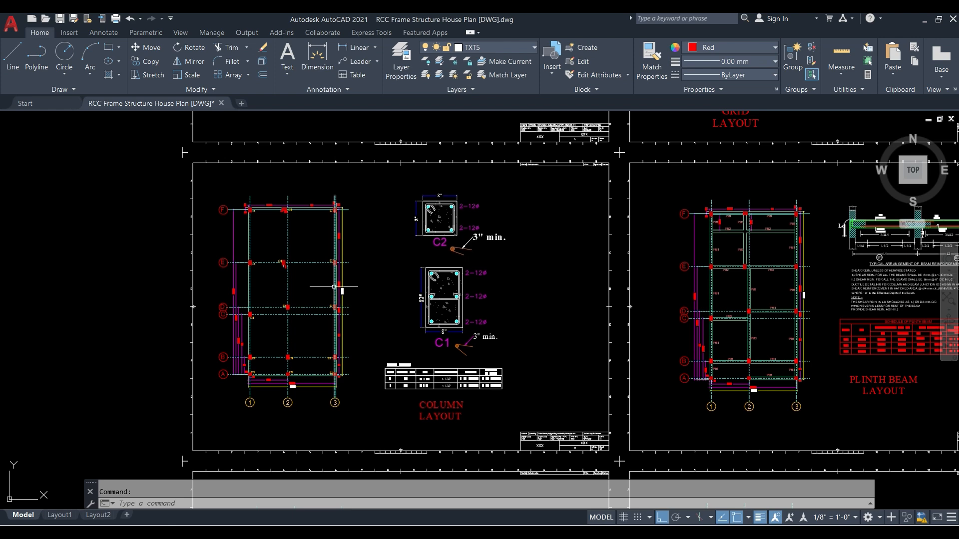
pyautogui.scroll(2, 434, 382)
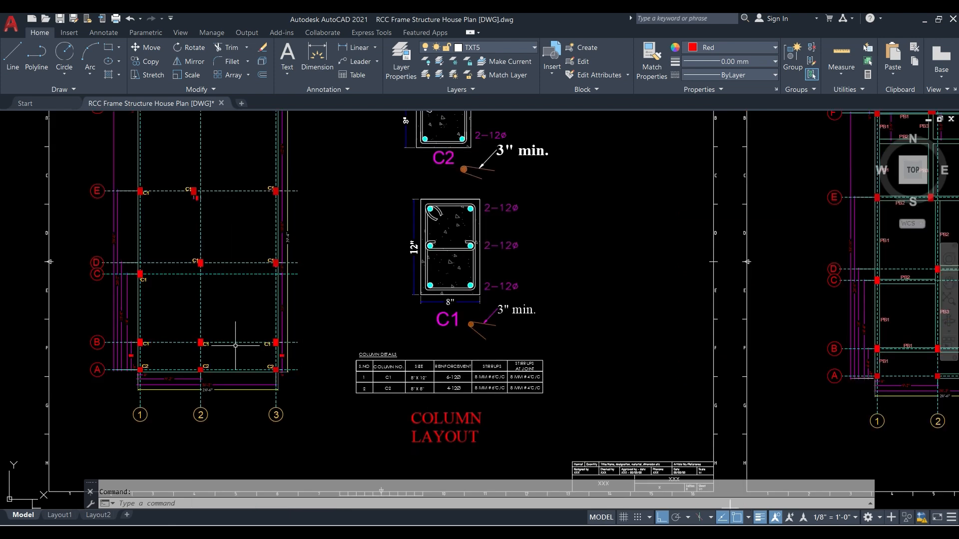
pyautogui.scroll(2, 132, 341)
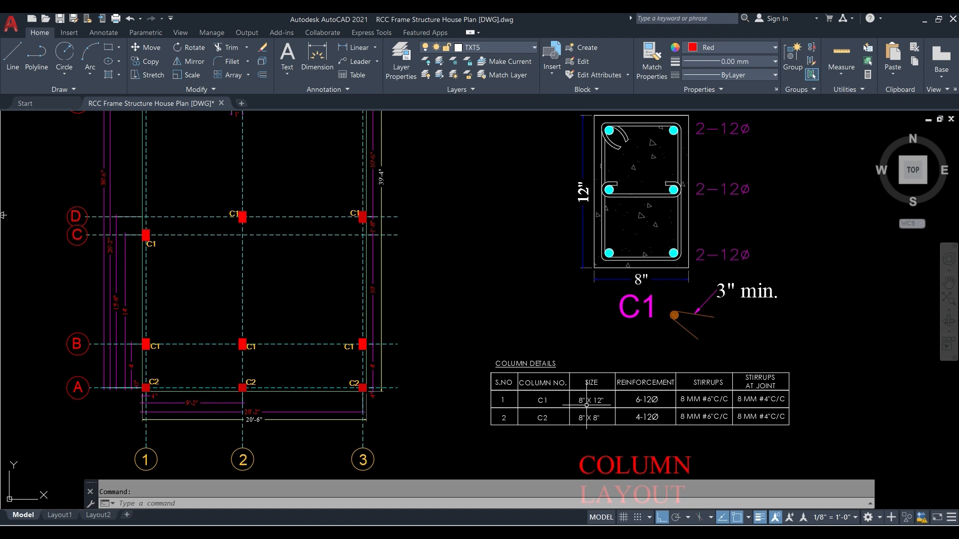
pyautogui.scroll(2, 587, 404)
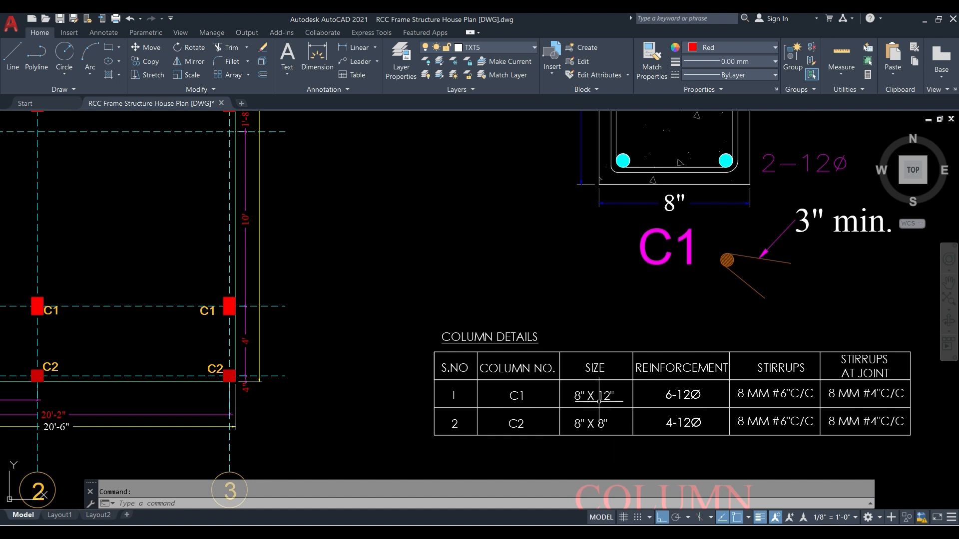
pyautogui.scroll(-4, 599, 401)
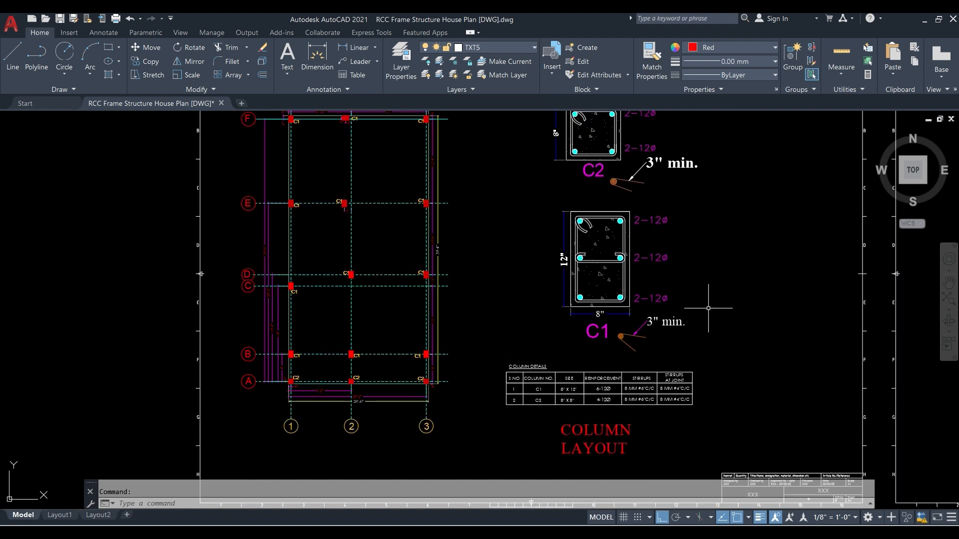
pyautogui.moveTo(549, 311)
pyautogui.mouseDown(button='middle')
pyautogui.moveTo(490, 401)
pyautogui.moveTo(411, 301)
pyautogui.mouseUp(button='middle')
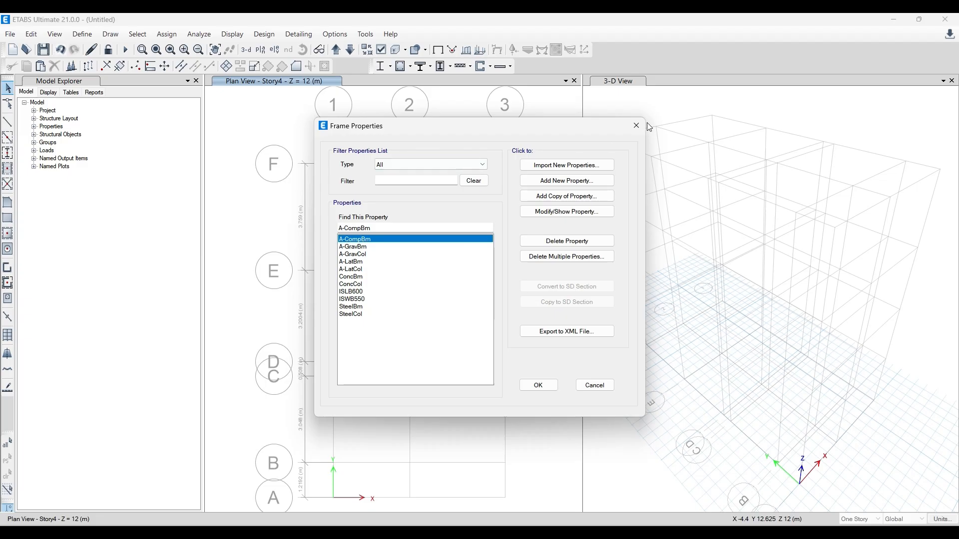
# - Switch to ETABS, then close and reopen the frame section property definitions
pyautogui.click(638, 125)
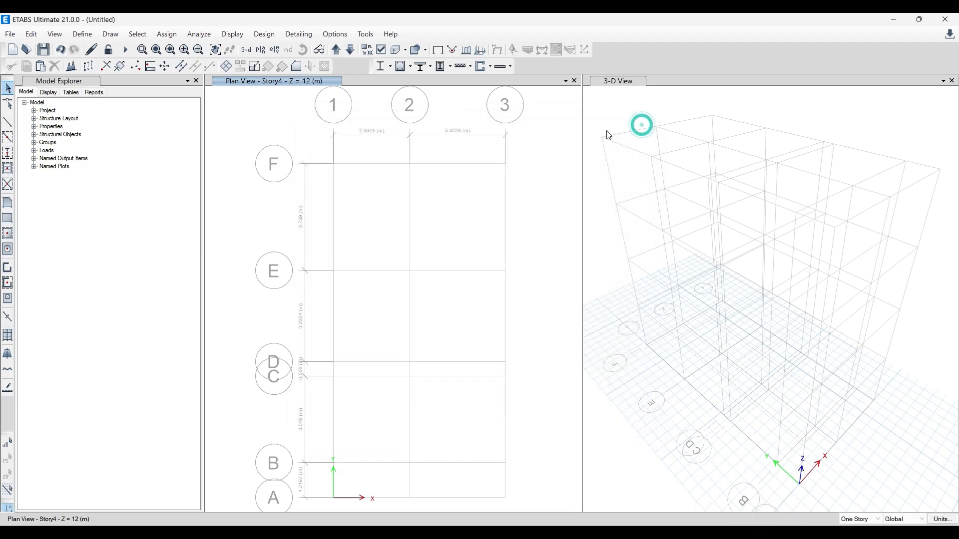
pyautogui.click(82, 34)
pyautogui.moveTo(107, 72)
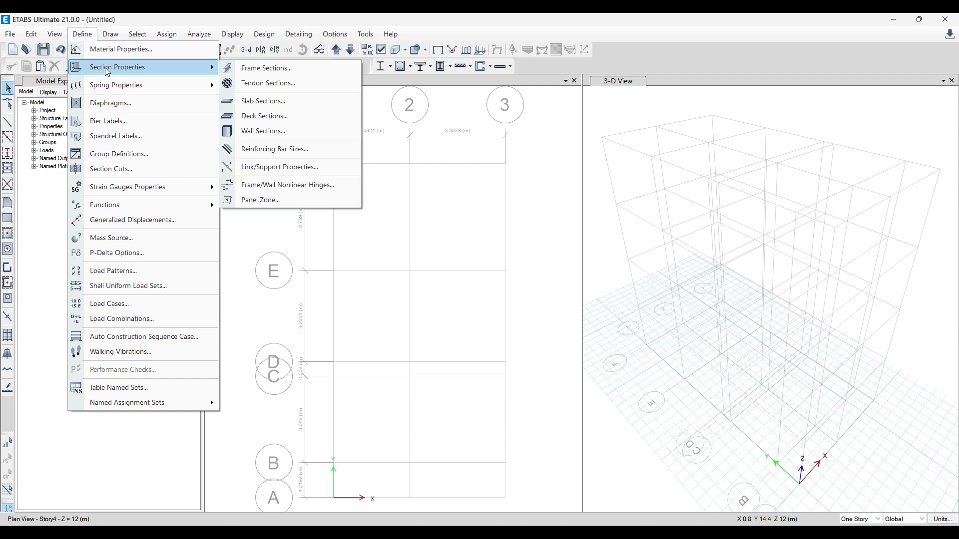
pyautogui.click(256, 70)
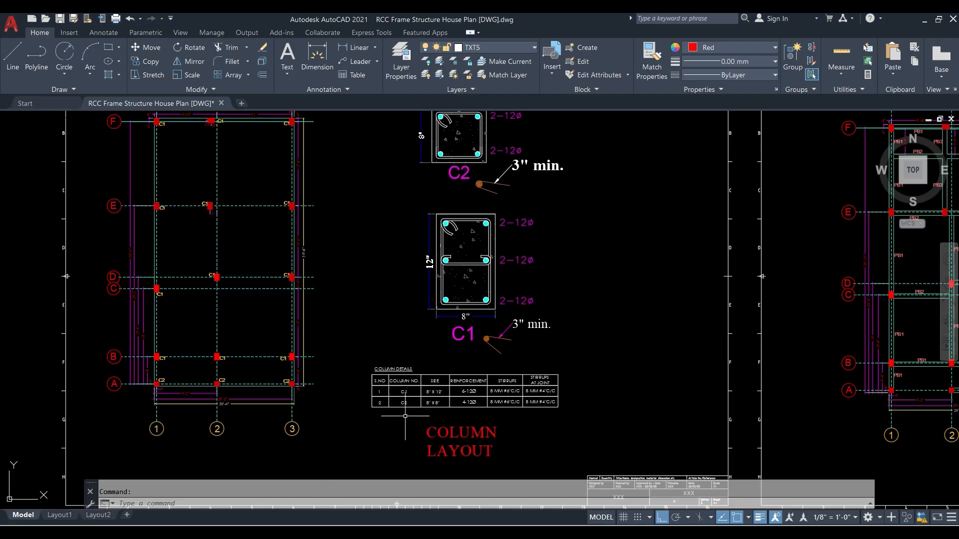
# - Switch to AutoCAD and examine the C2 entry in the column details and the PB1, PB2 and PB3 sizes in the plinth beam schedule
pyautogui.scroll(3, 429, 400)
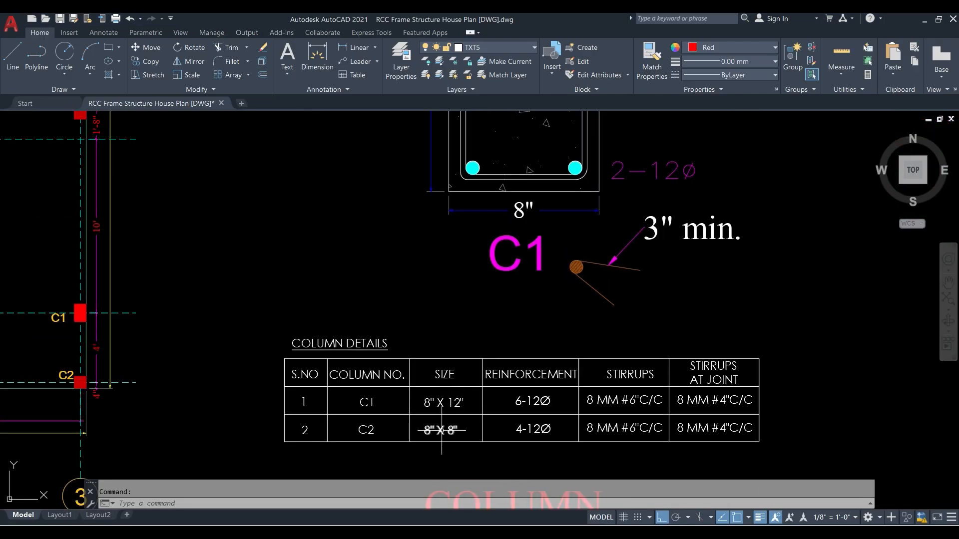
pyautogui.scroll(-5, 440, 429)
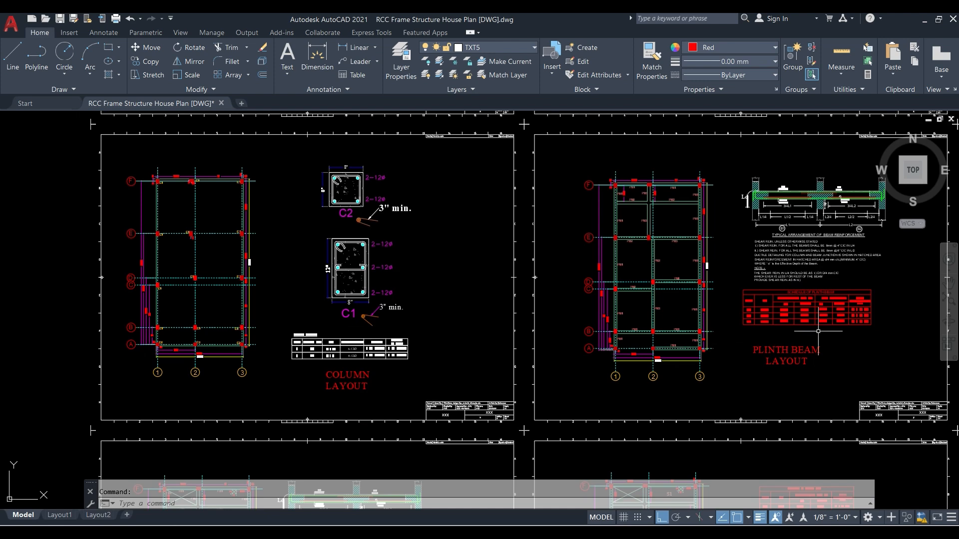
pyautogui.scroll(4, 766, 301)
pyautogui.scroll(3, 701, 307)
pyautogui.scroll(-3, 502, 251)
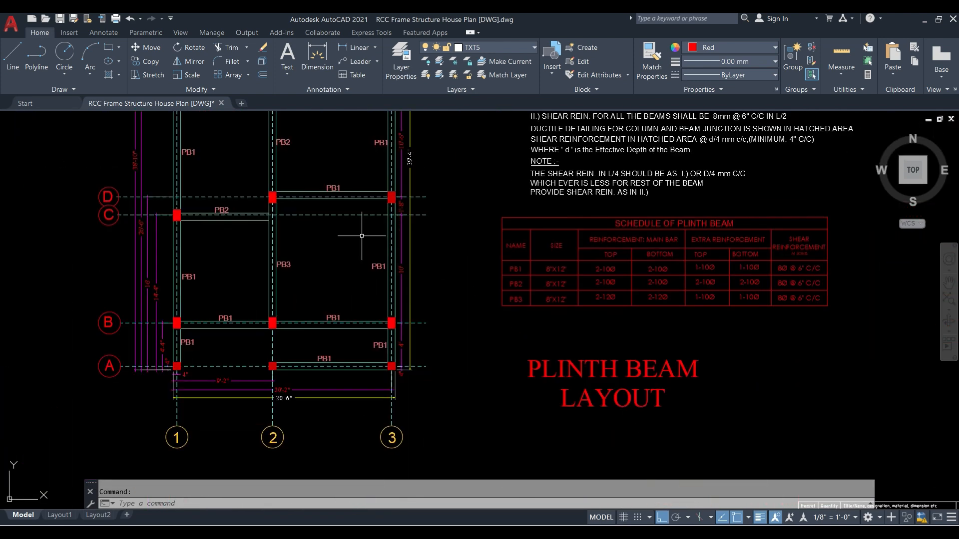
pyautogui.scroll(2, 715, 279)
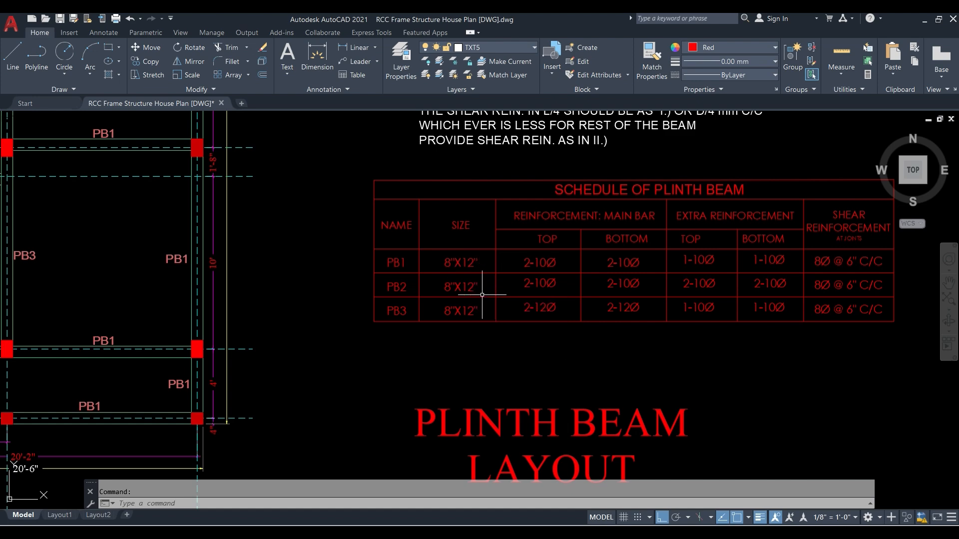
pyautogui.scroll(-4, 486, 320)
pyautogui.moveTo(355, 284); pyautogui.dragTo(651, 298, button='middle')
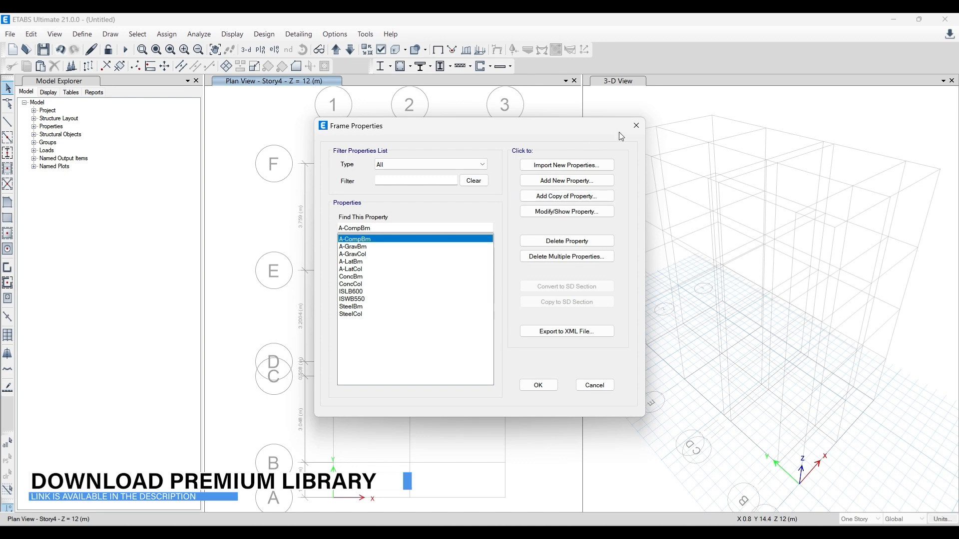
# - In ETABS, reopen the frame section property definitions and add a new property with a concrete rectangular shape
pyautogui.click(636, 125)
pyautogui.click(82, 34)
pyautogui.click(96, 69)
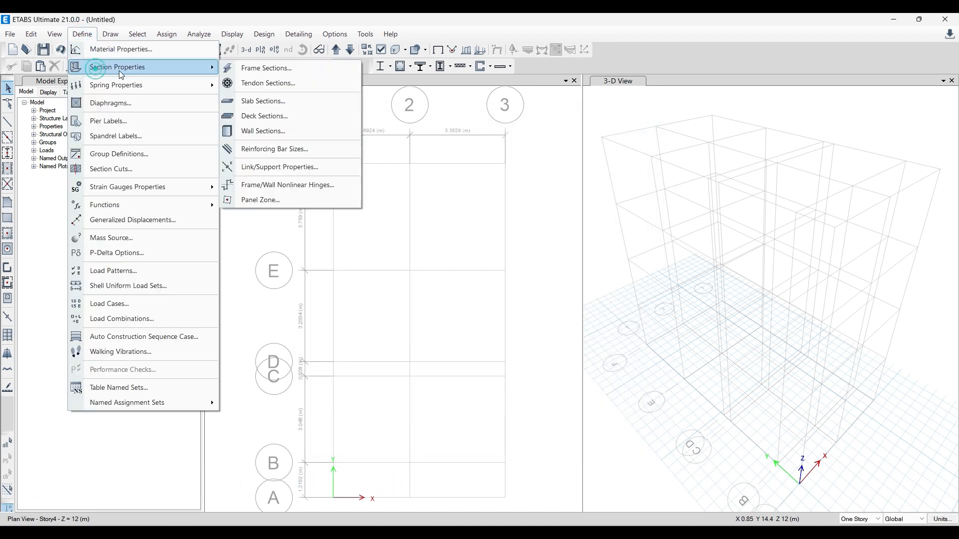
pyautogui.click(268, 71)
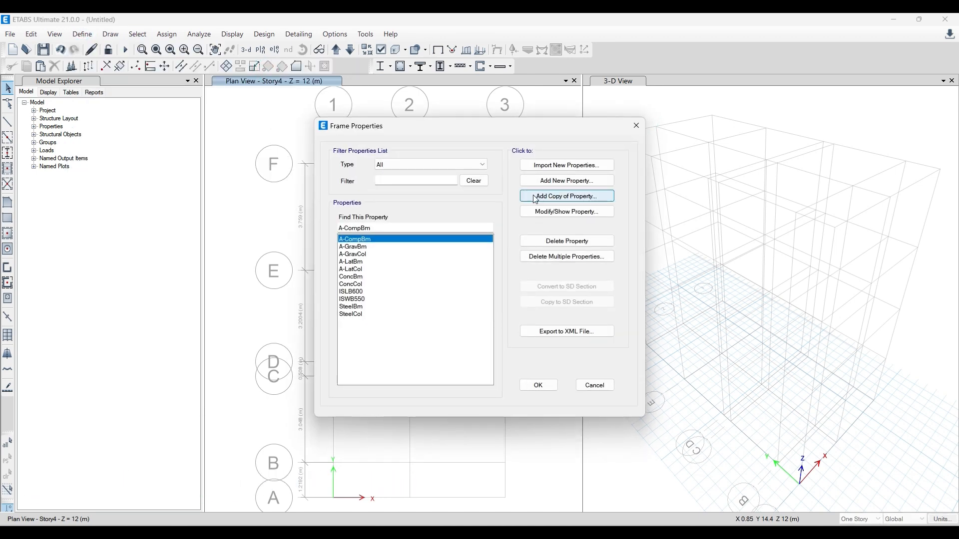
pyautogui.click(567, 181)
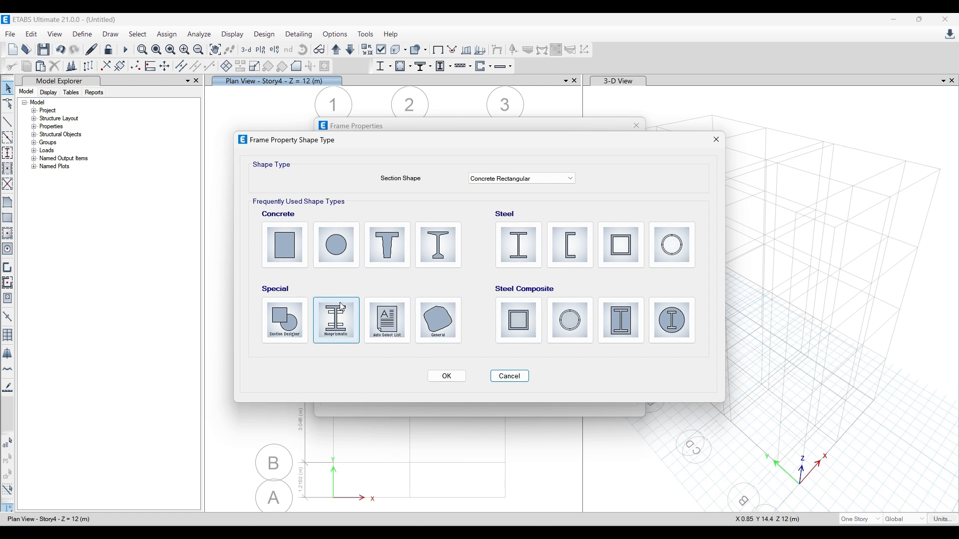
pyautogui.click(290, 242)
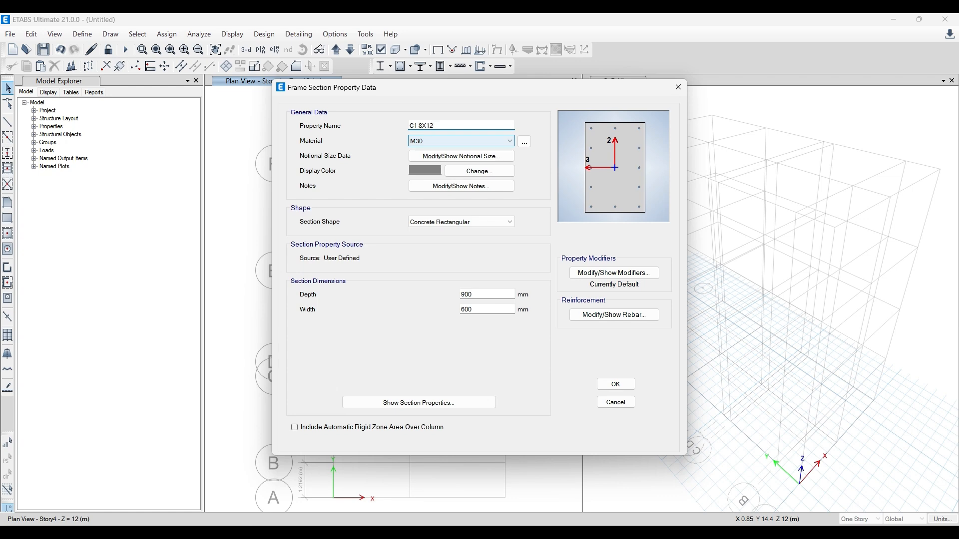
# - Define the section as C1 8X12 with material M20, depth 304.8 mm and width 203.2 mm
pyautogui.click(452, 142)
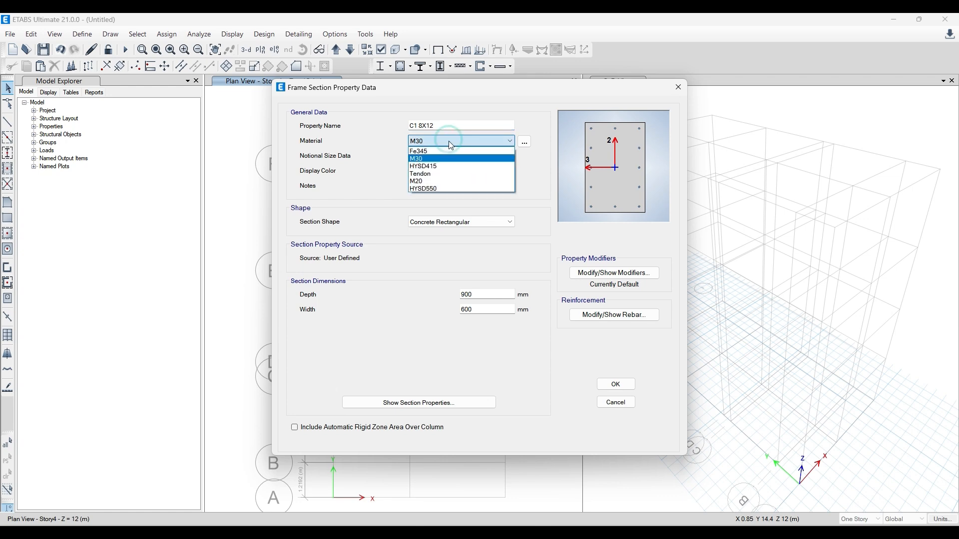
pyautogui.click(453, 183)
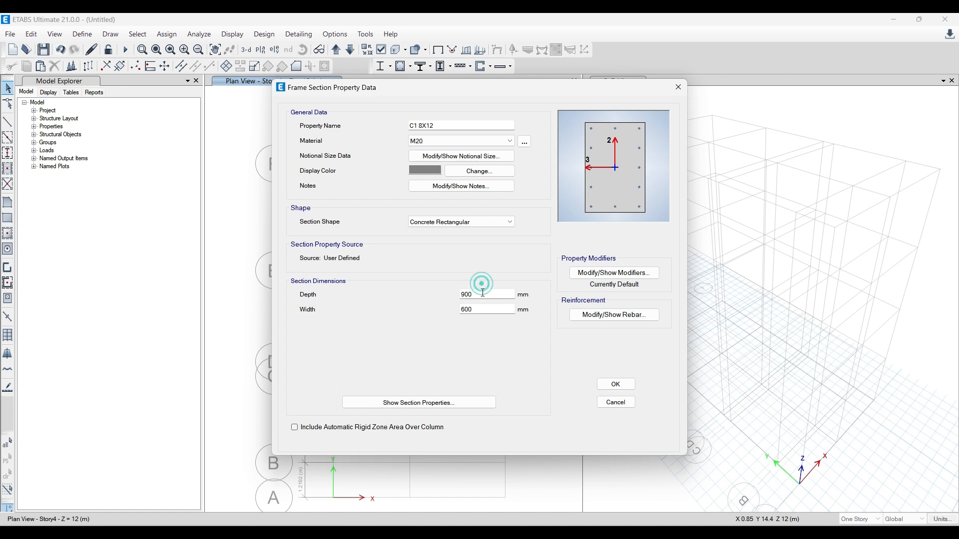
pyautogui.click(481, 309)
pyautogui.click(460, 141)
pyautogui.click(375, 219)
pyautogui.moveTo(486, 295); pyautogui.dragTo(439, 295)
pyautogui.moveTo(492, 308); pyautogui.dragTo(389, 317)
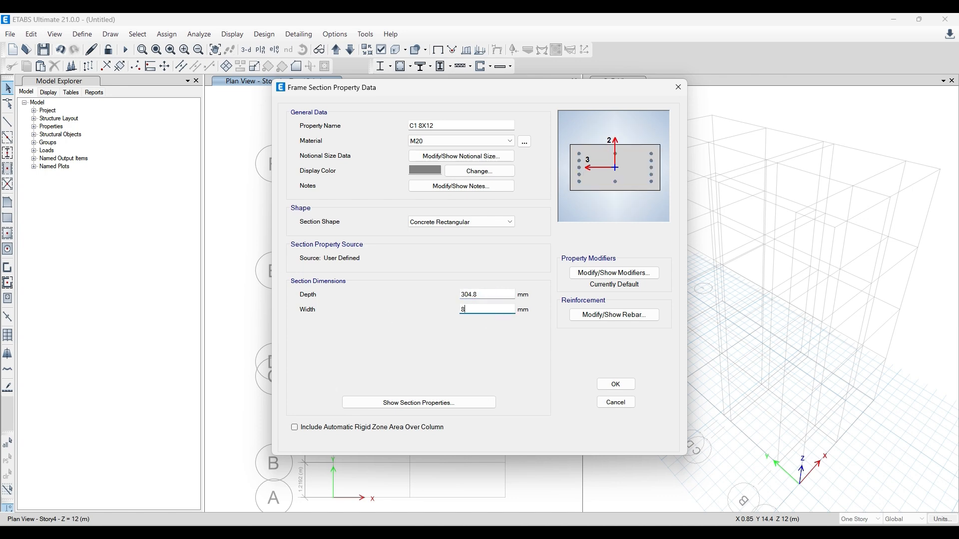
pyautogui.click(490, 307)
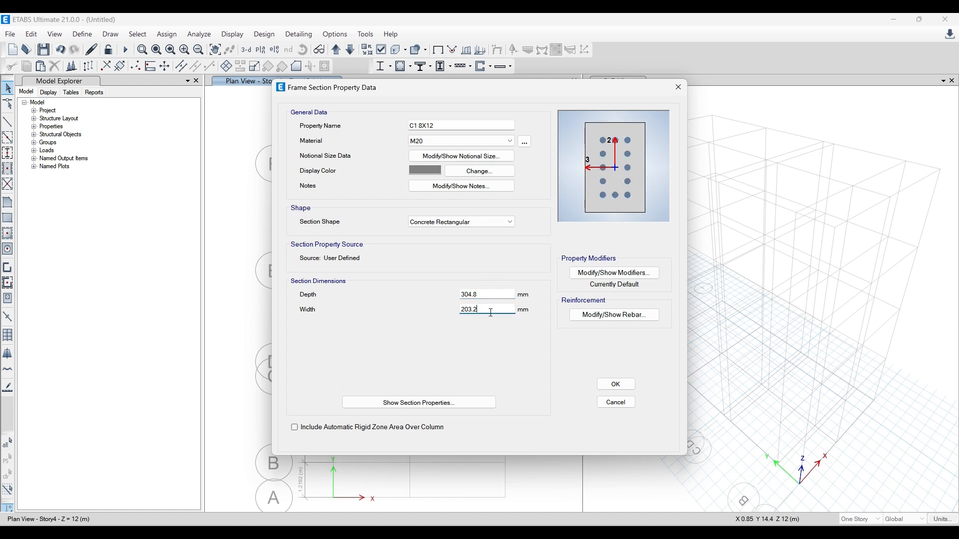
# - Set the C1 8X12 section's longitudinal and confinement rebar material to HYSD550, then accept the section and close the frame property definitions
pyautogui.click(623, 315)
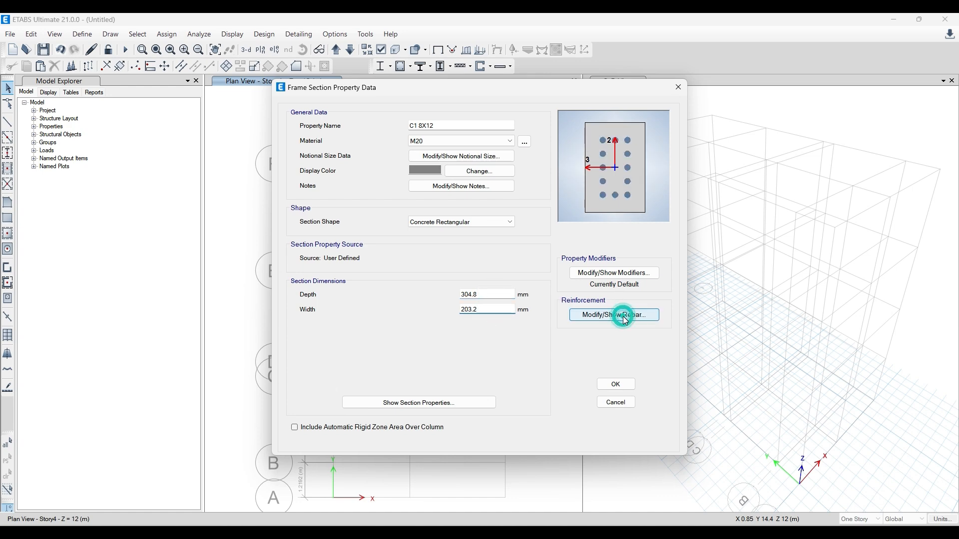
pyautogui.click(537, 138)
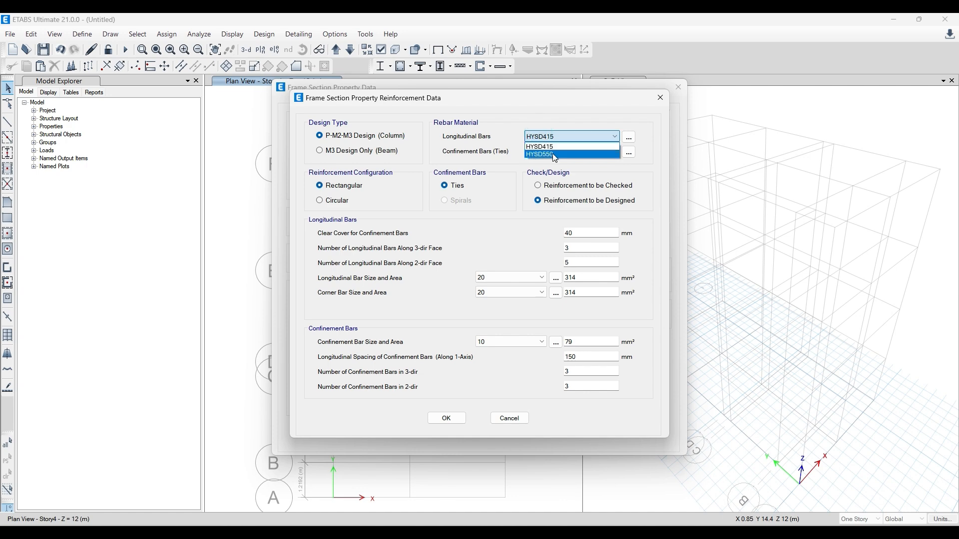
pyautogui.click(555, 155)
pyautogui.click(556, 152)
pyautogui.click(555, 170)
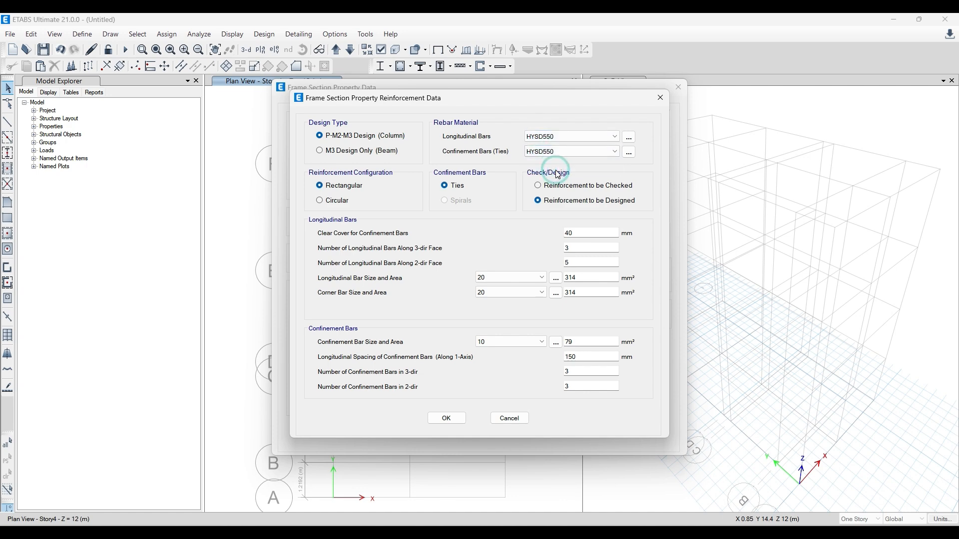
pyautogui.moveTo(465, 110); pyautogui.dragTo(612, 129)
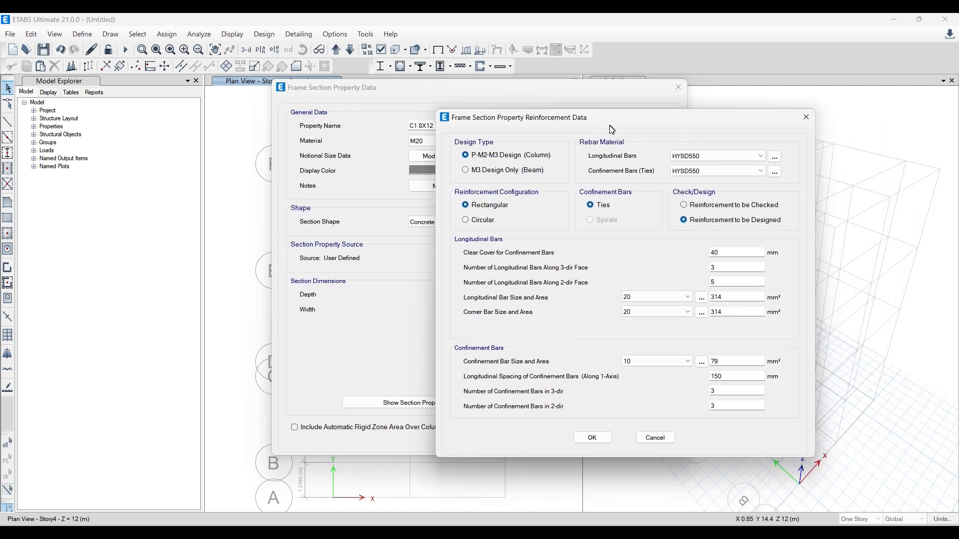
pyautogui.click(592, 438)
pyautogui.click(607, 385)
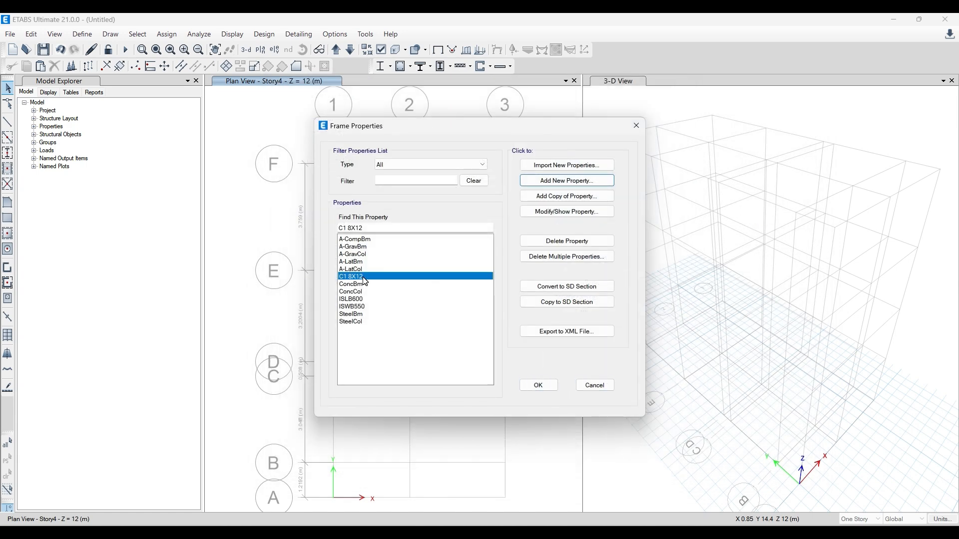
pyautogui.click(547, 389)
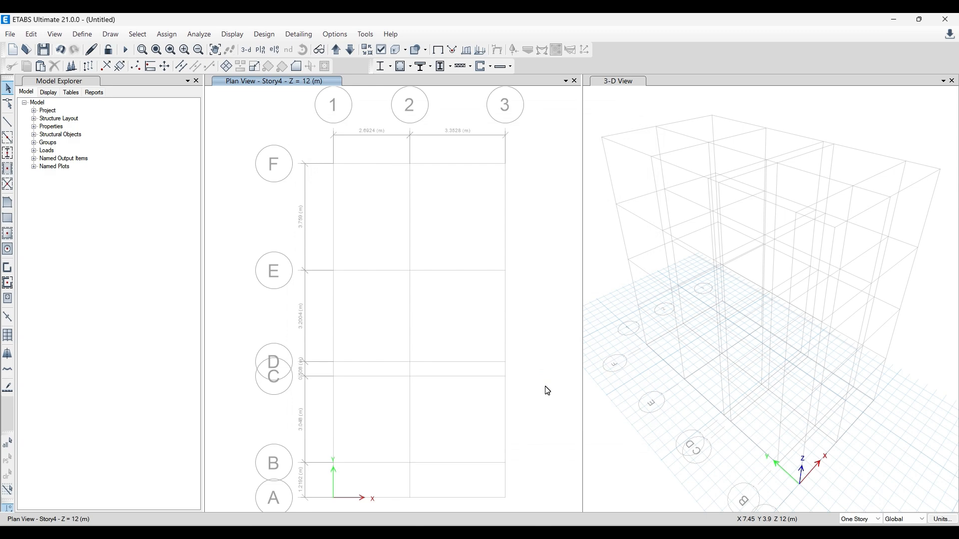
# - Reopen the frame section property definitions and add a new property with a concrete rectangular shape
pyautogui.click(92, 36)
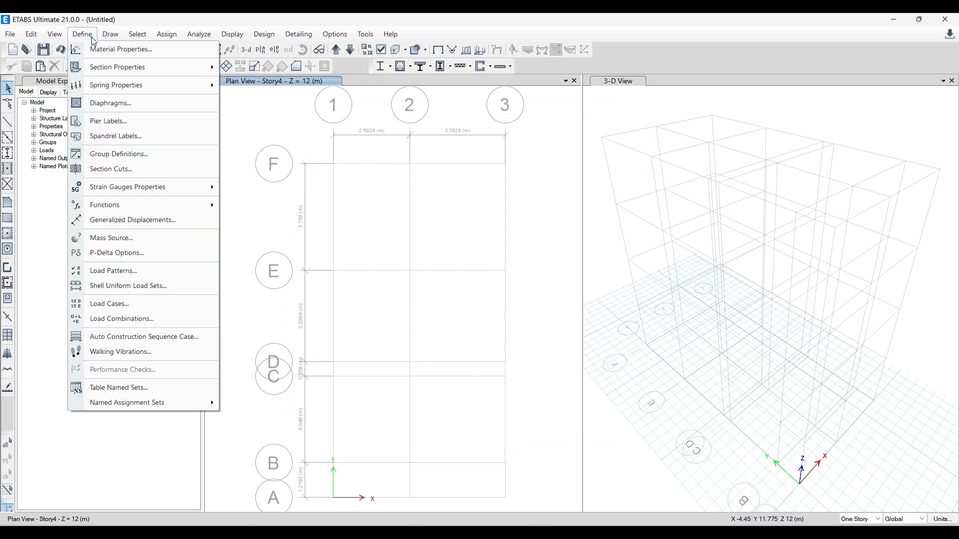
pyautogui.moveTo(105, 74)
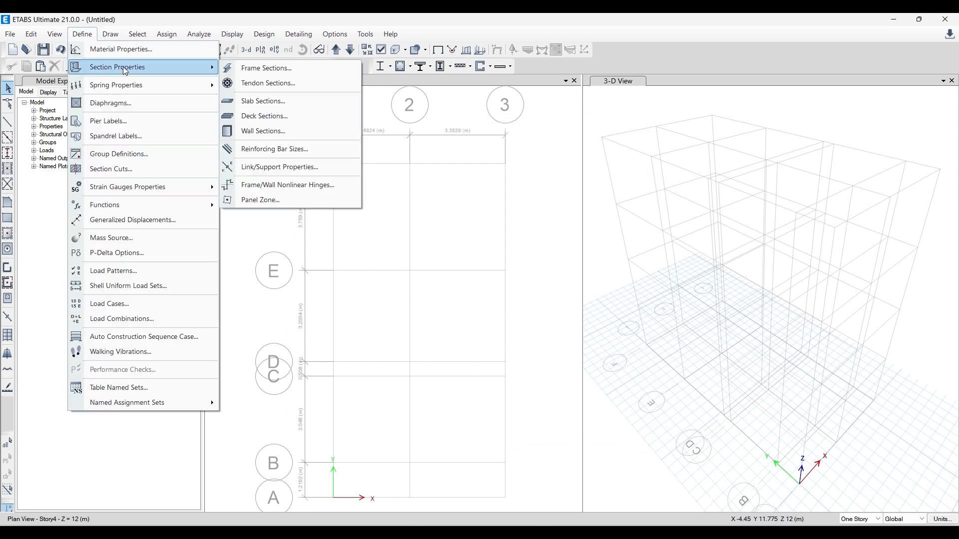
pyautogui.click(258, 67)
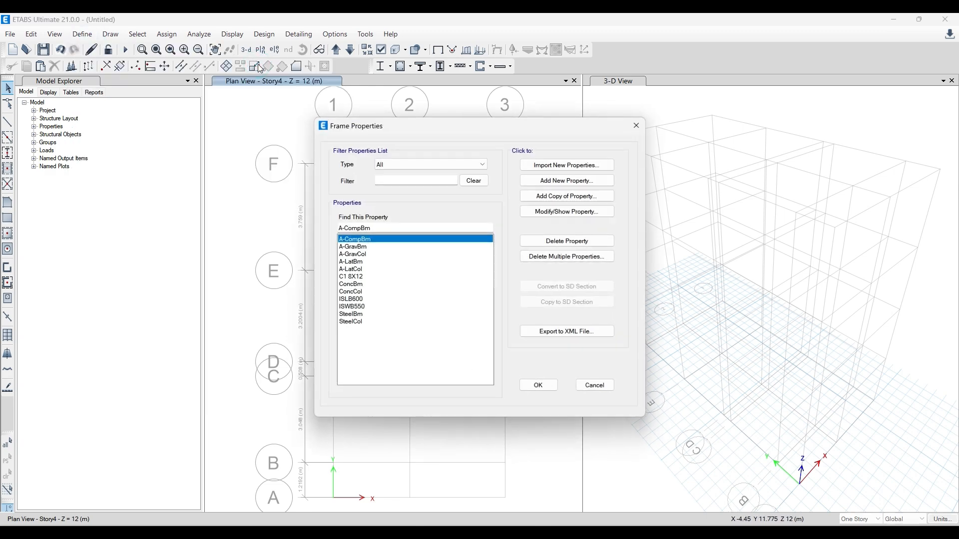
pyautogui.click(358, 276)
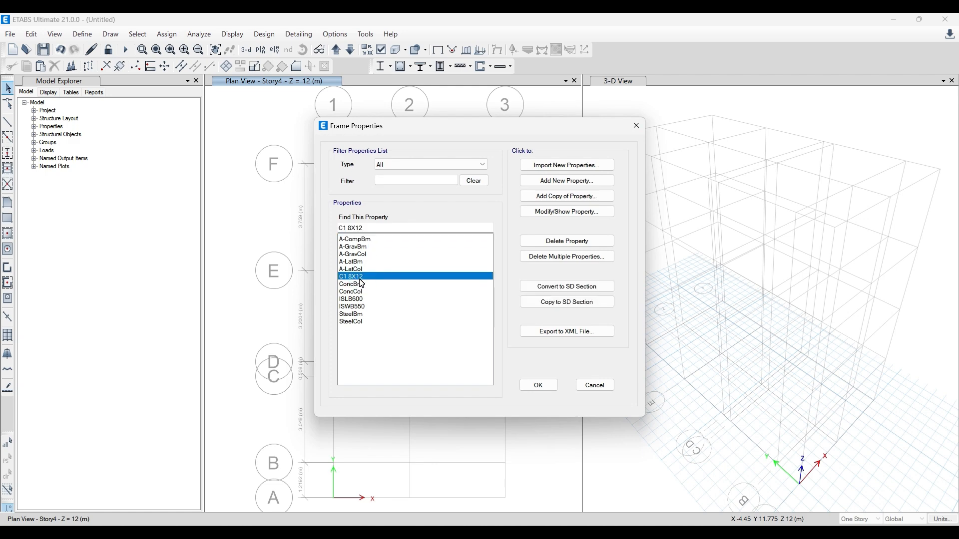
pyautogui.click(573, 187)
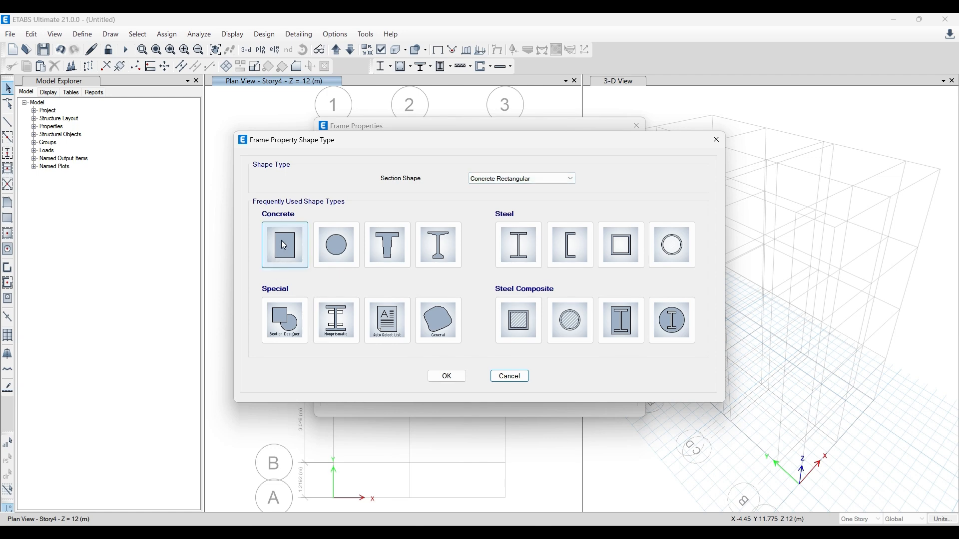
pyautogui.click(284, 245)
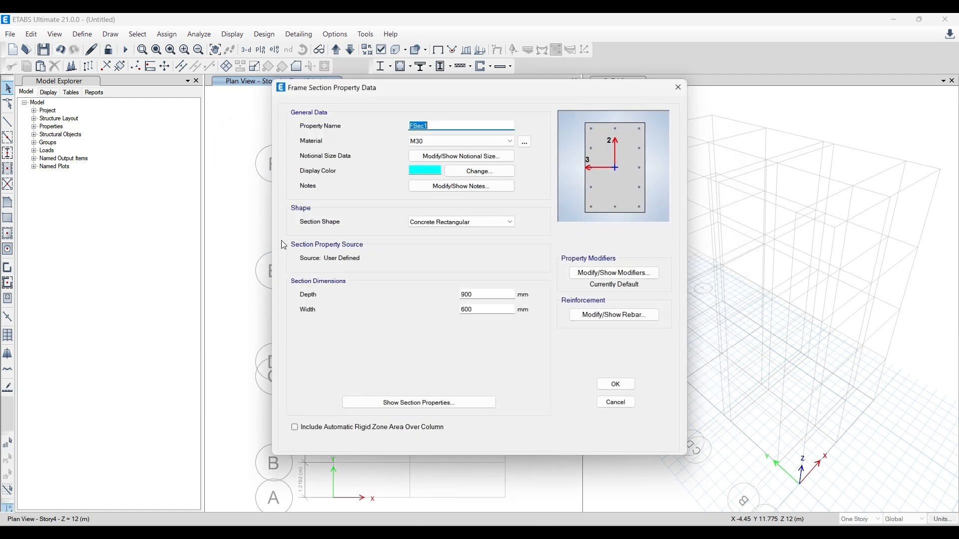
# - Name the new section C2 8X8 and assign it the M20 material
pyautogui.write('C2 8x8')
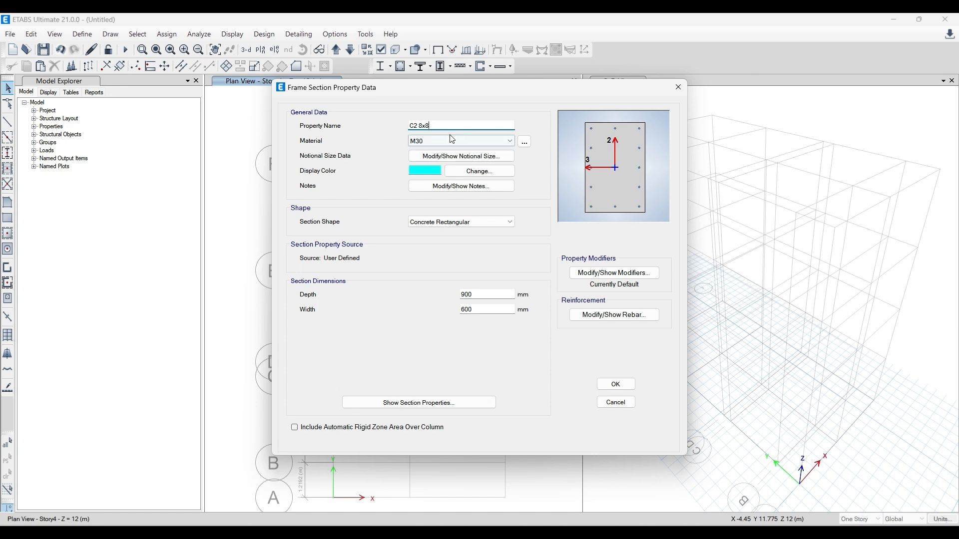
pyautogui.click(426, 126)
pyautogui.press('BackSpace')
pyautogui.write('X')
pyautogui.click(454, 140)
pyautogui.click(451, 183)
# - Set the C2 8X8 section's depth and width to 8 inches each (203.2 mm)
pyautogui.doubleClick(479, 294)
pyautogui.write('8')
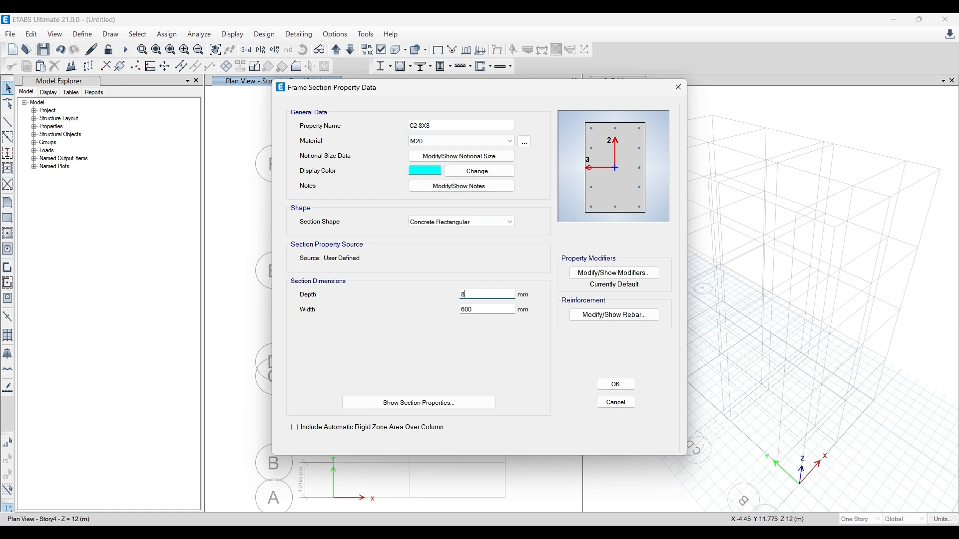
pyautogui.press('Return')
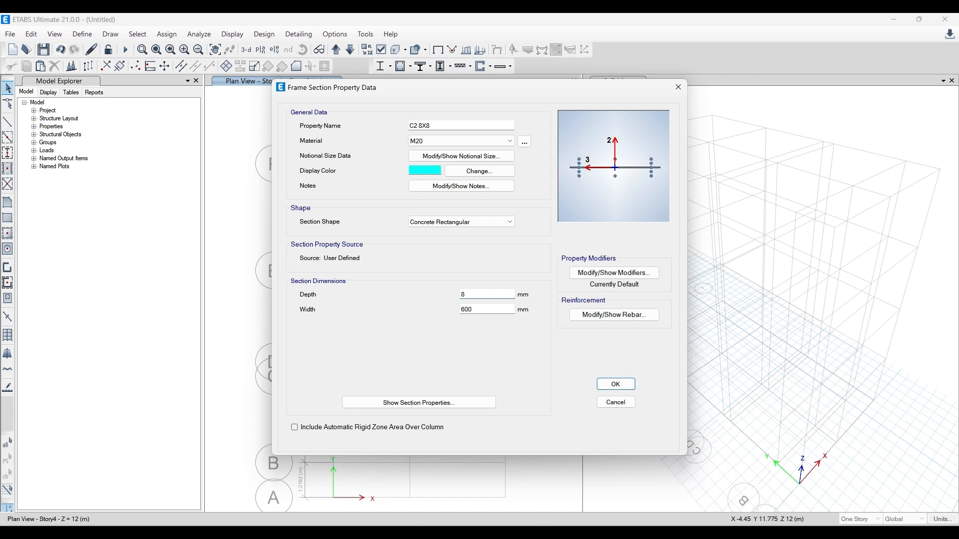
pyautogui.click(500, 296)
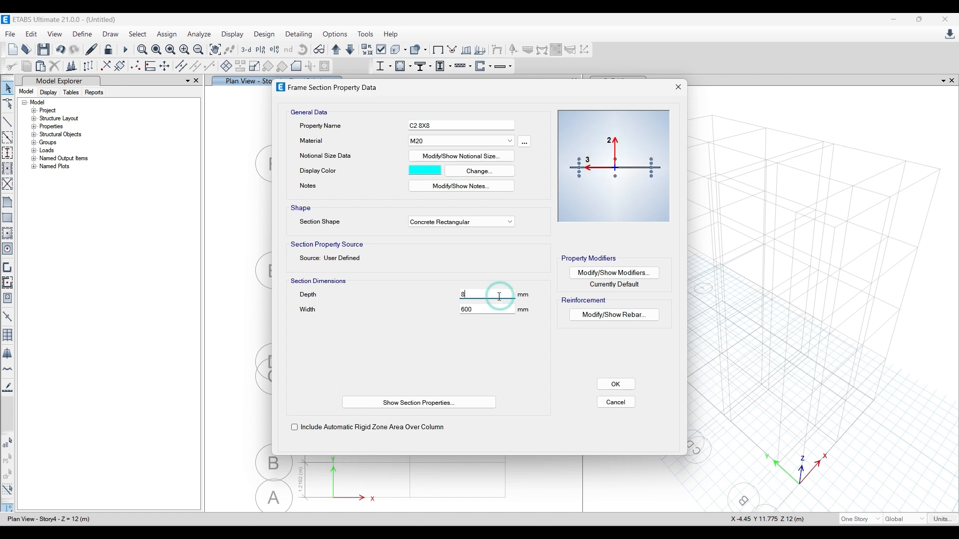
pyautogui.write('"')
pyautogui.press('Tab')
pyautogui.write('8"')
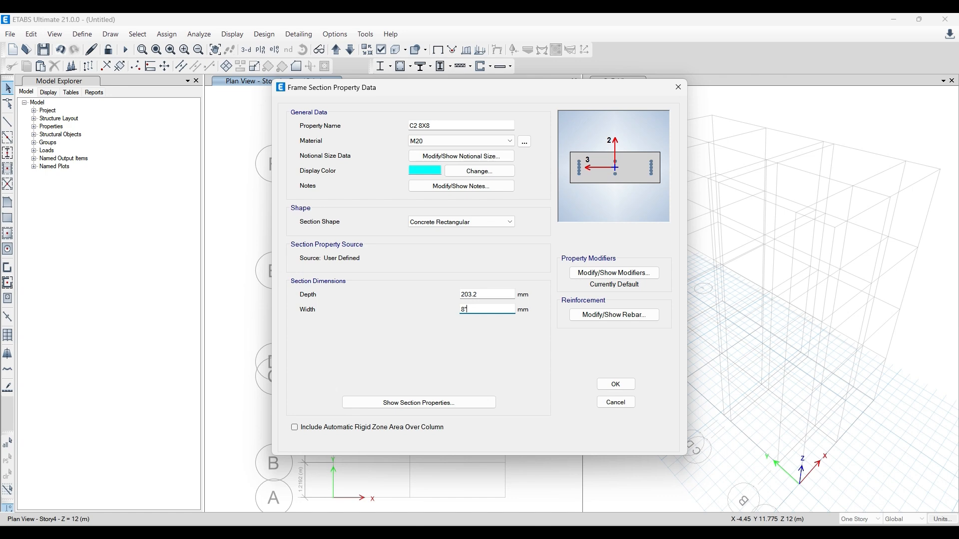
# - Set the C2 8X8 section's longitudinal and confinement rebar material to HYSD550 and accept the section
pyautogui.click(604, 316)
pyautogui.click(570, 136)
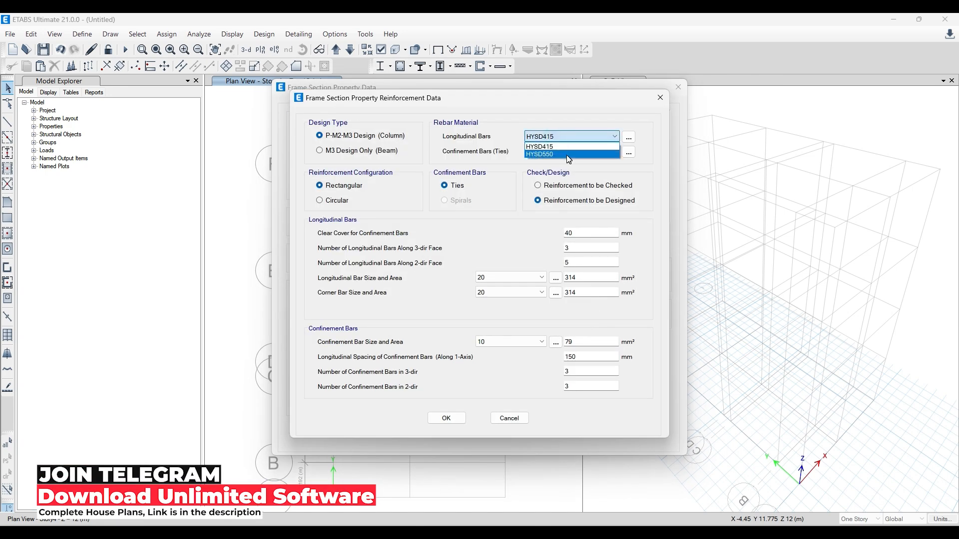
pyautogui.click(550, 154)
pyautogui.click(562, 151)
pyautogui.click(566, 170)
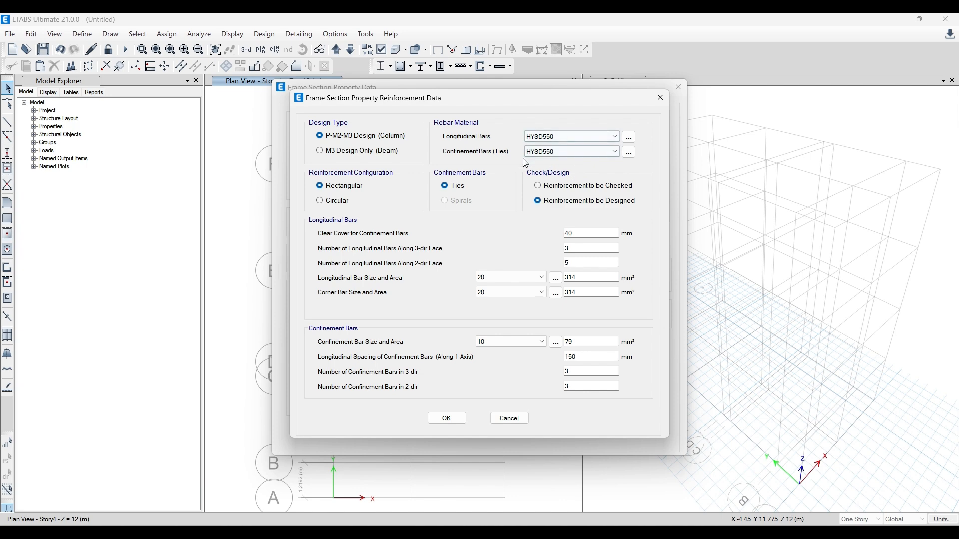
pyautogui.click(451, 421)
pyautogui.click(622, 379)
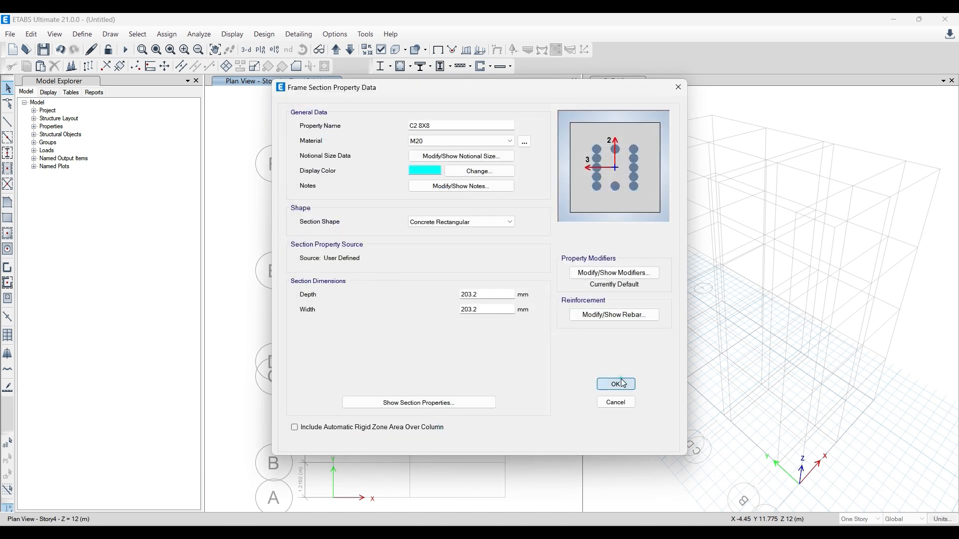
# - Delete all default frame sections, including ISLB600 and ISWB550, keeping only C1 8X12 and C2 8X8
pyautogui.click(361, 274)
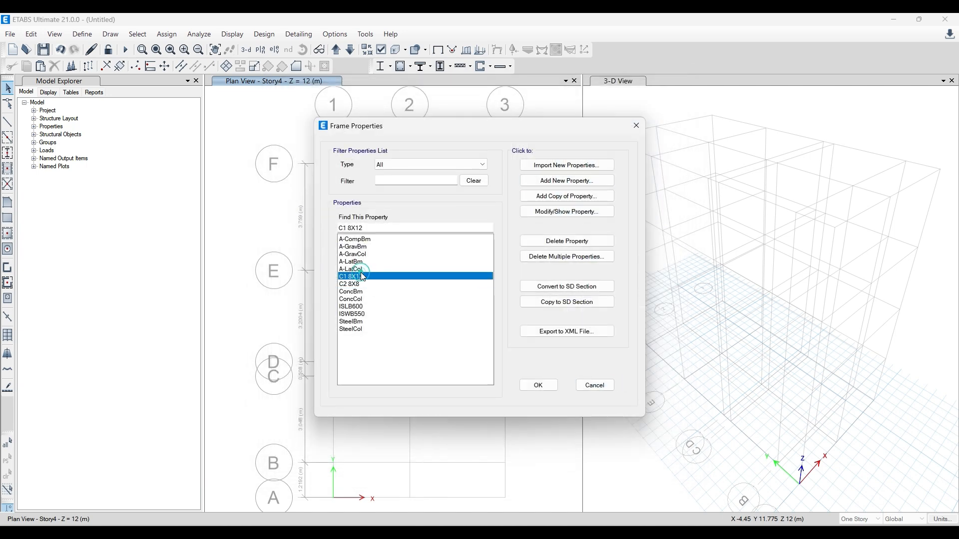
pyautogui.click(359, 285)
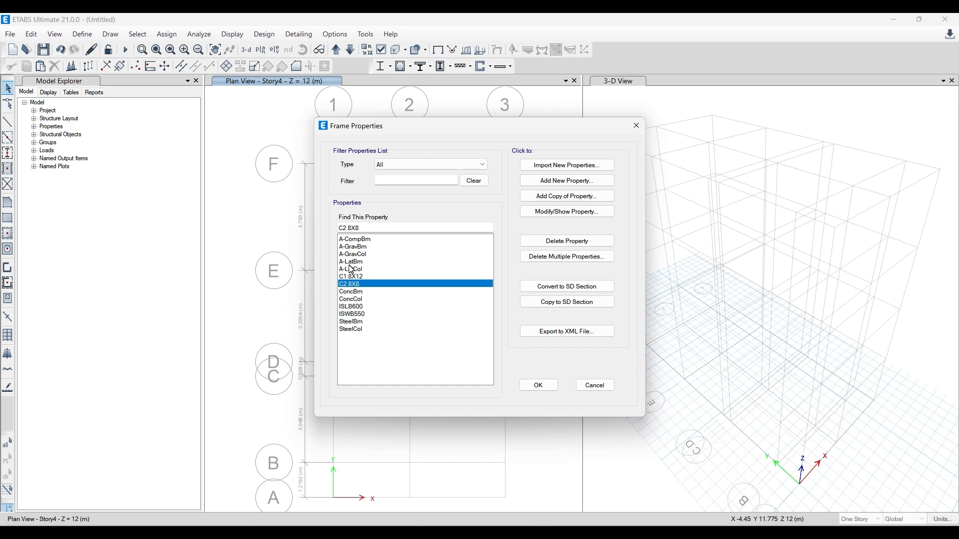
pyautogui.click(553, 256)
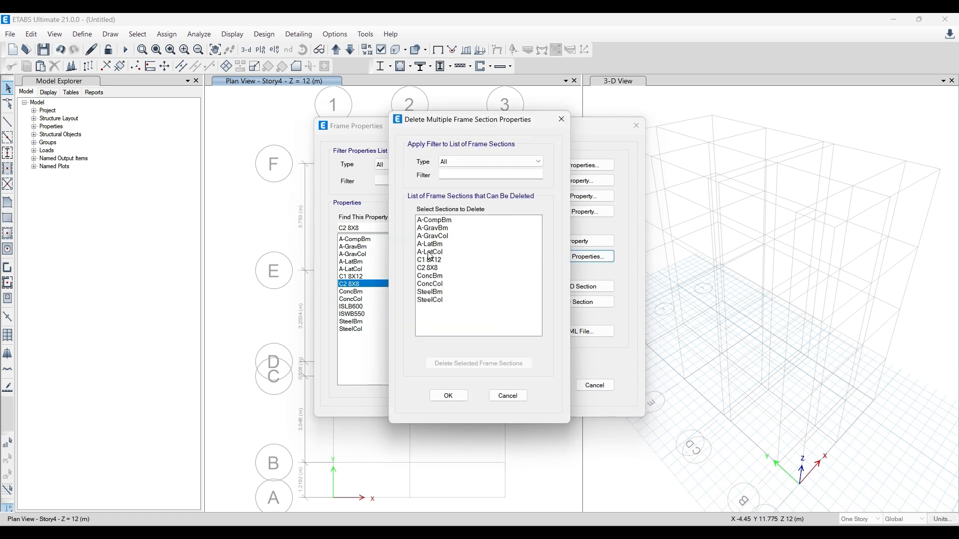
pyautogui.moveTo(434, 252); pyautogui.dragTo(432, 228)
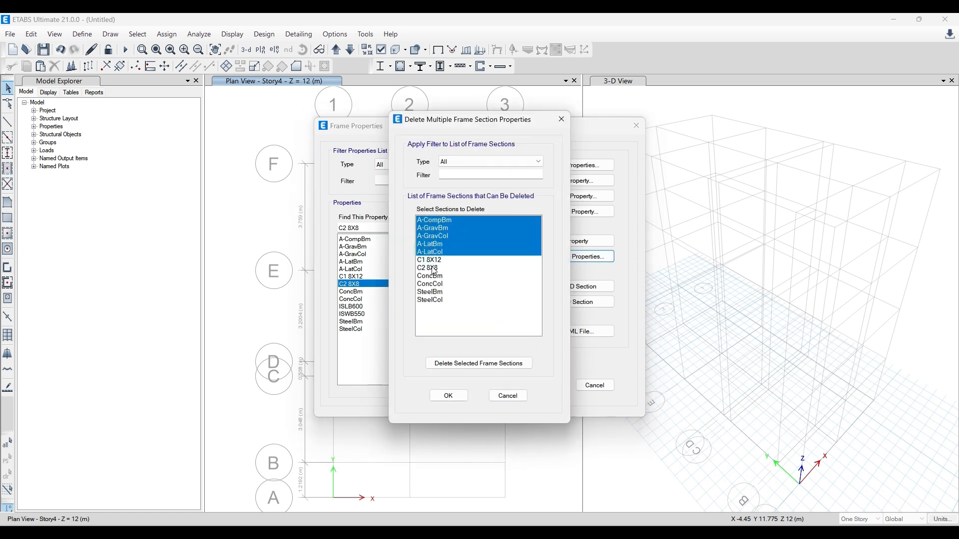
pyautogui.keyDown('ctrl'); pyautogui.moveTo(438, 279); pyautogui.dragTo(437, 301); pyautogui.keyUp('ctrl')
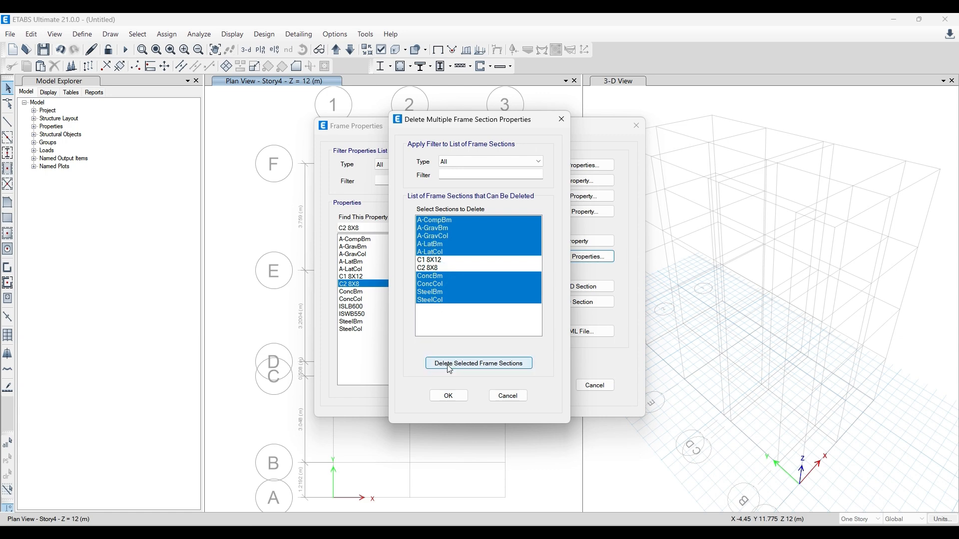
pyautogui.click(485, 364)
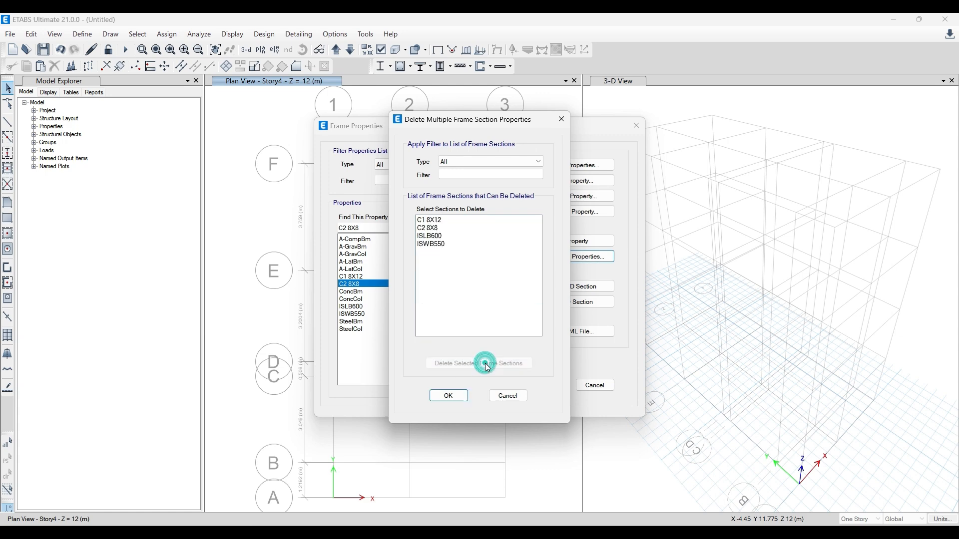
pyautogui.moveTo(434, 237); pyautogui.dragTo(432, 244)
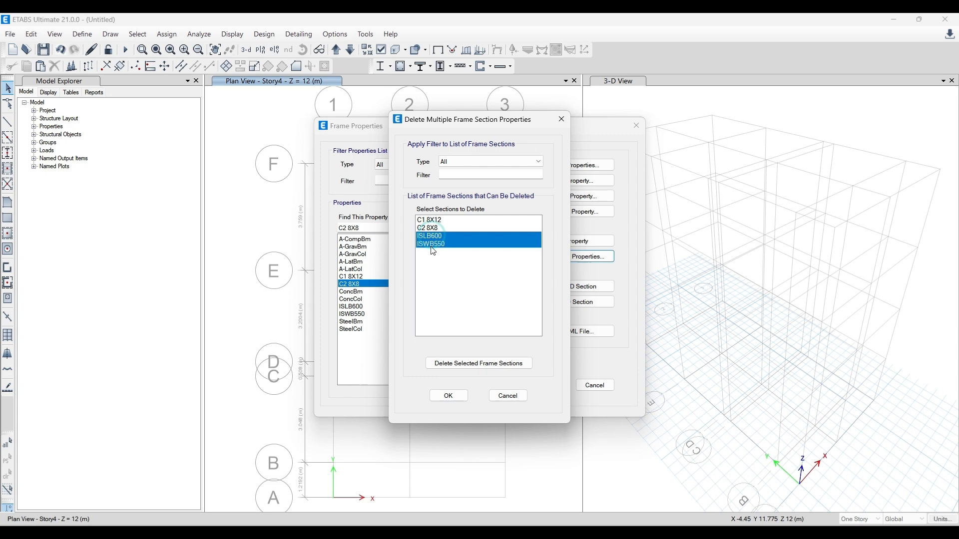
pyautogui.click(476, 365)
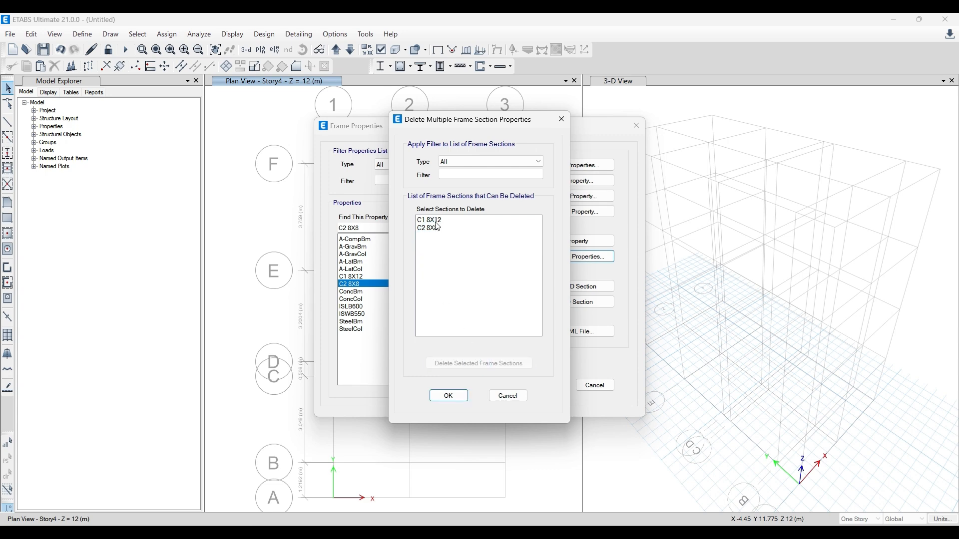
pyautogui.click(449, 396)
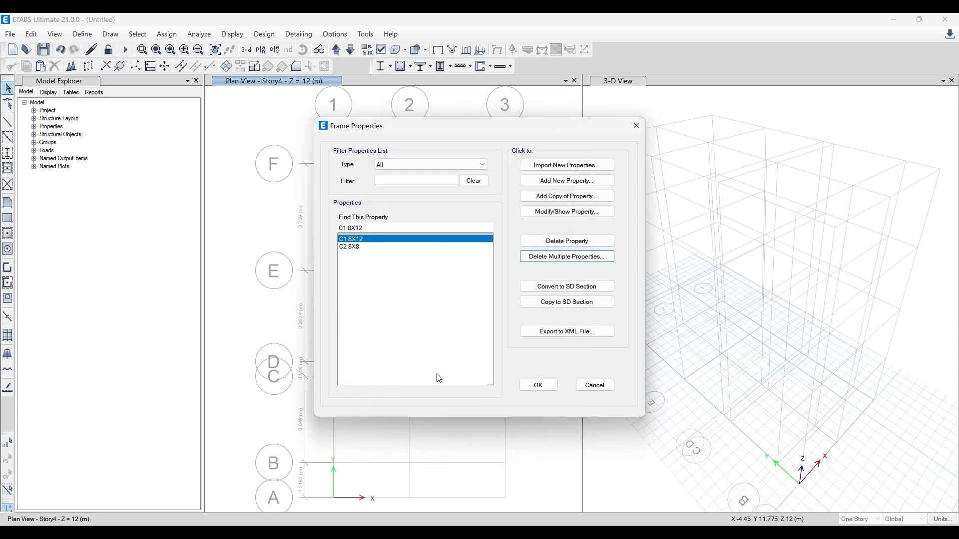
# - Add another frame property with a concrete rectangular shape and start its name with B
pyautogui.click(358, 262)
pyautogui.click(567, 181)
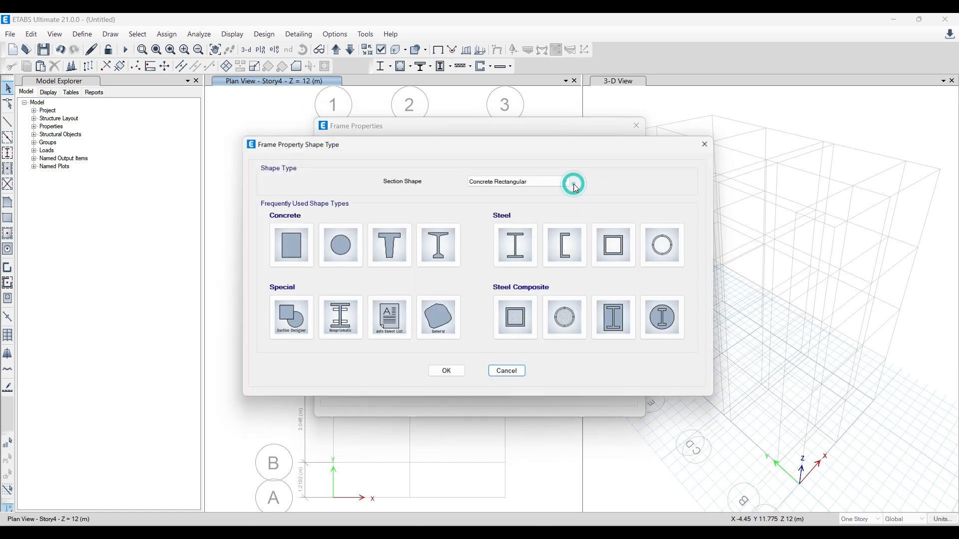
pyautogui.click(277, 257)
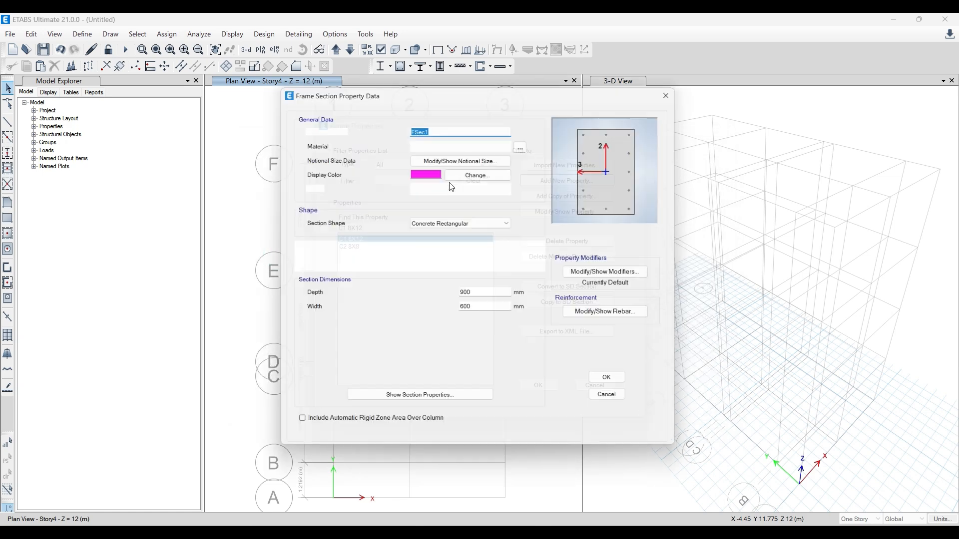
pyautogui.write('B')
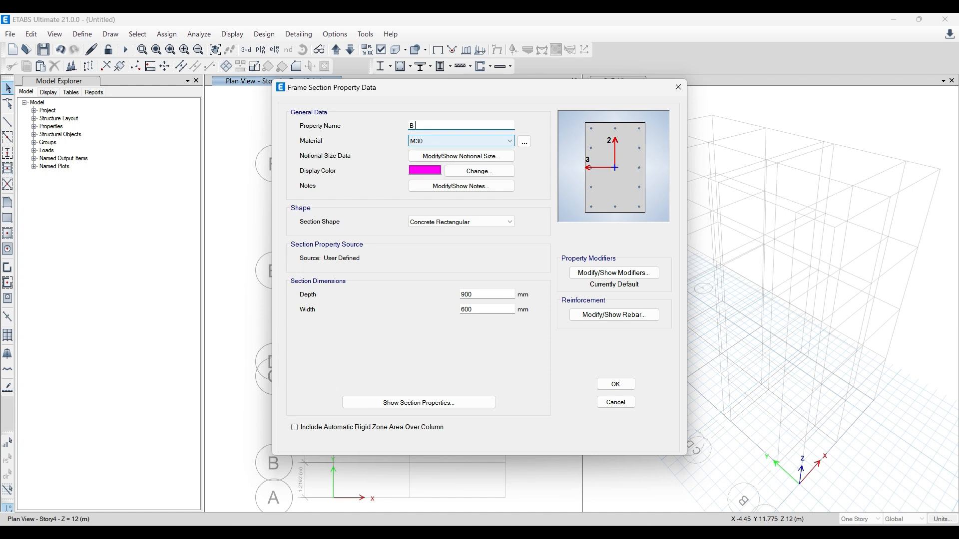
# - Switch to AutoCAD, check the beam sizes in the plinth beam schedule, and return to ETABS
pyautogui.click(356, 532)
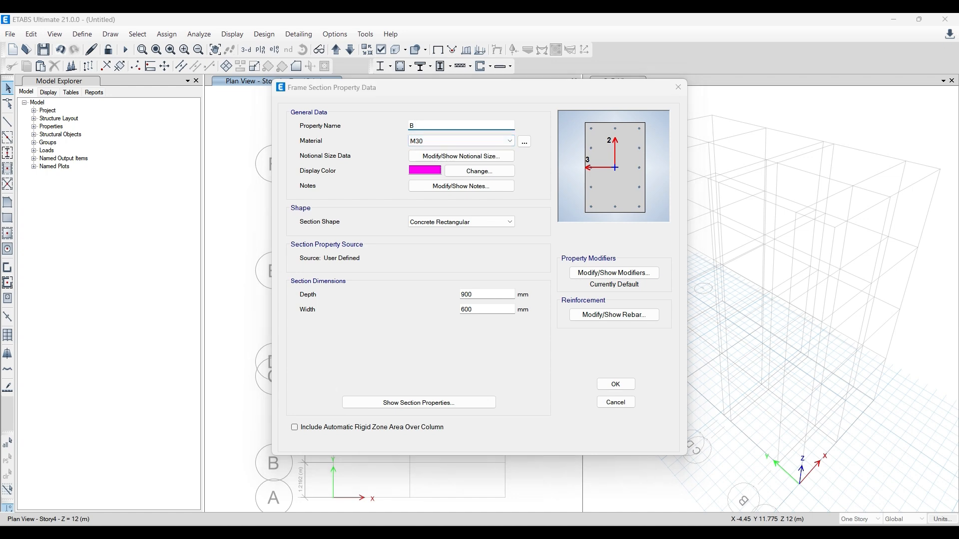
pyautogui.scroll(4, 852, 320)
pyautogui.scroll(-4, 715, 331)
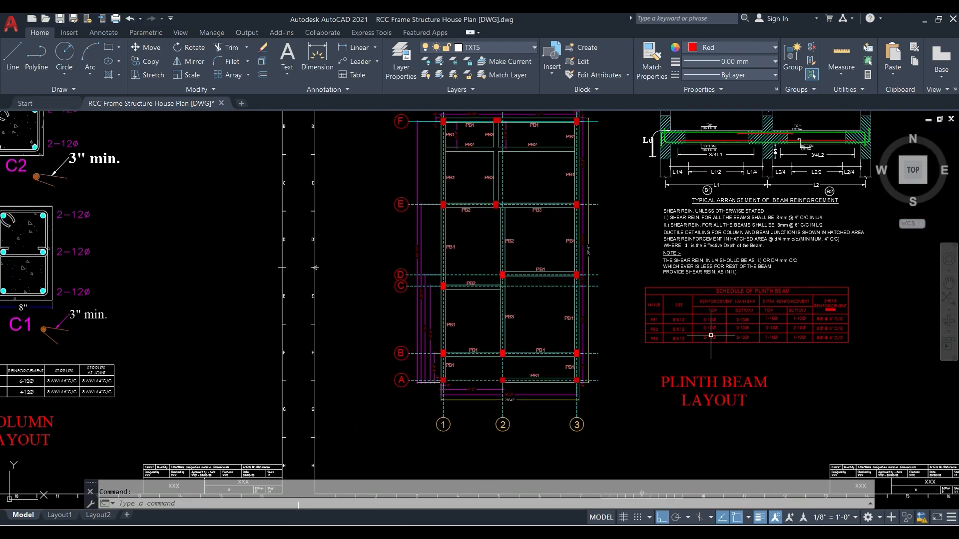
pyautogui.click(925, 19)
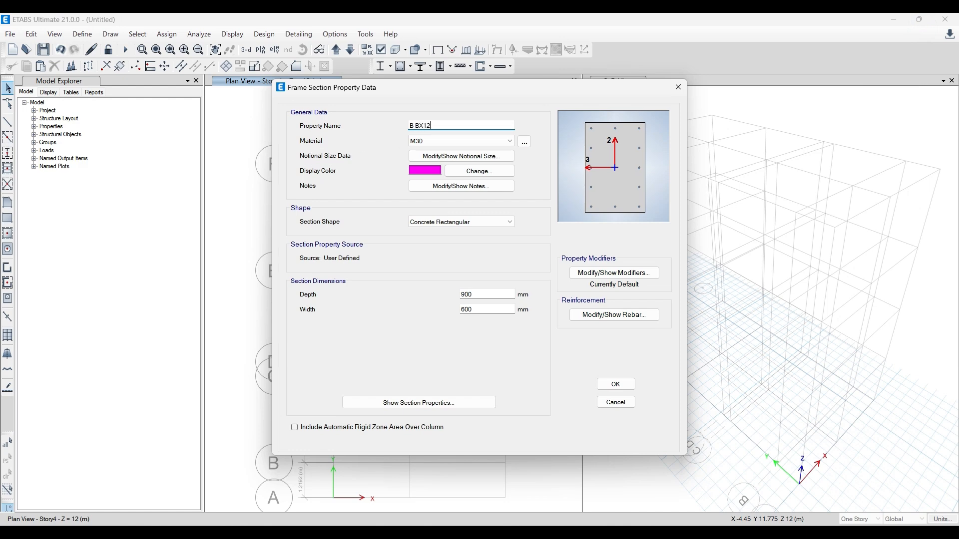
# - Set the beam section's material to M20, its depth to 12 inches (304.8 mm) and its width to 8 inches (203.2 mm)
pyautogui.click(412, 141)
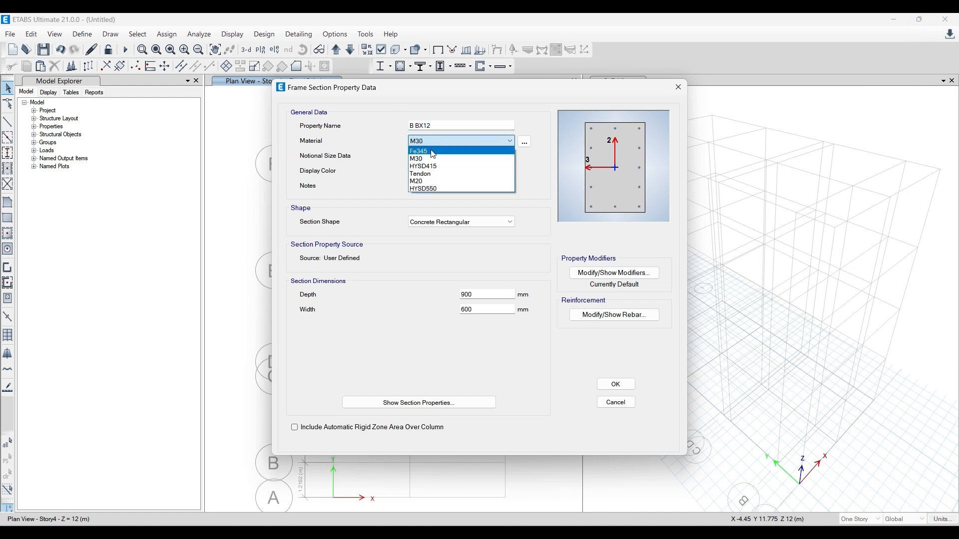
pyautogui.click(441, 182)
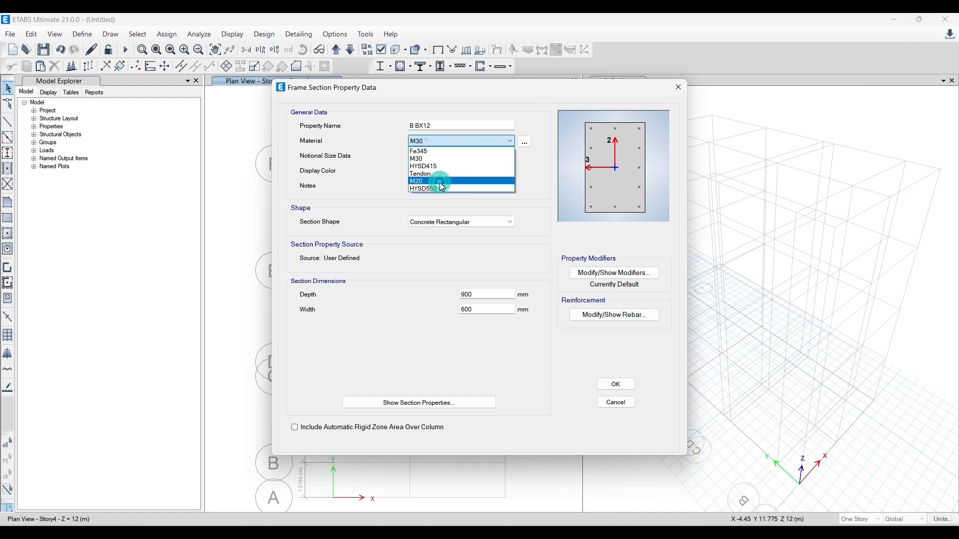
pyautogui.doubleClick(479, 293)
pyautogui.write('12')
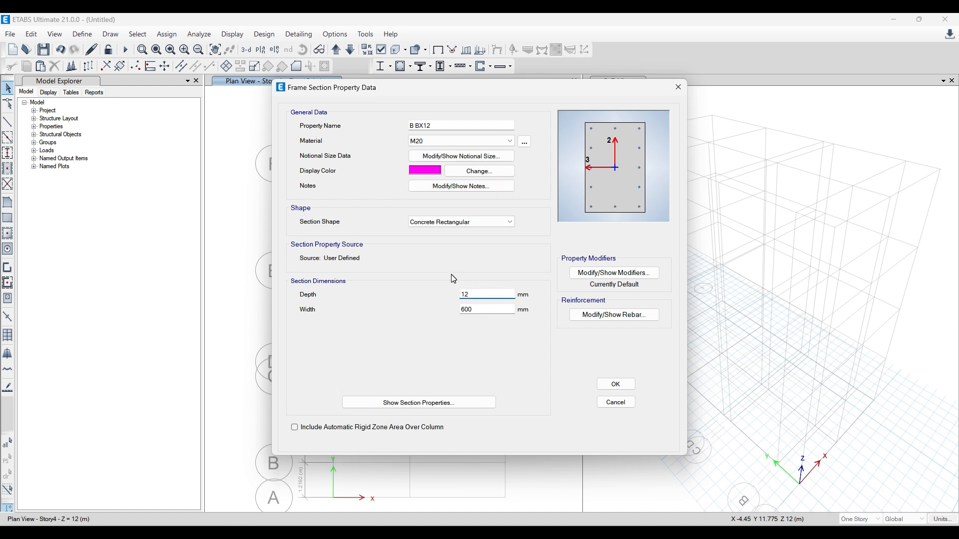
pyautogui.doubleClick(483, 310)
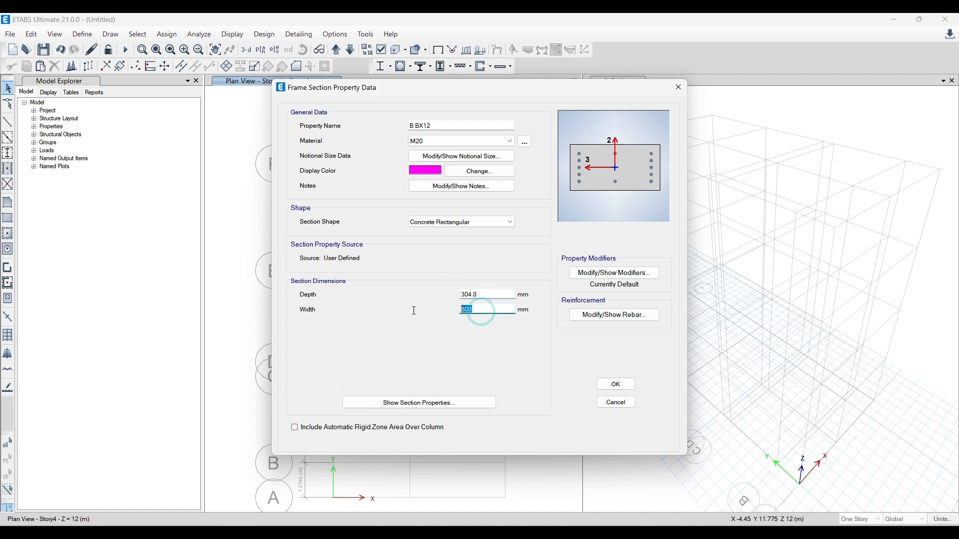
pyautogui.write('8')
# - Correct the beam section's property name to B 8X12
pyautogui.click(420, 125)
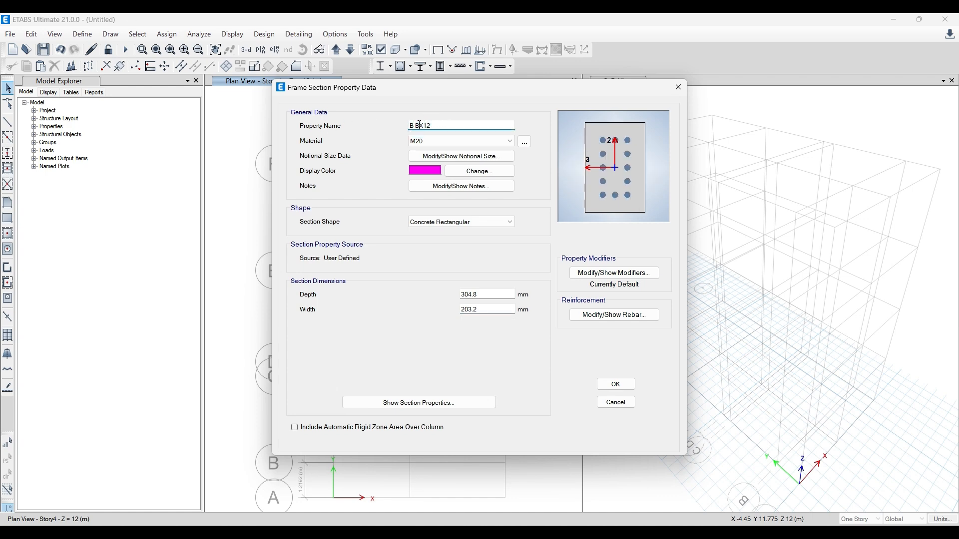
pyautogui.write('8')
pyautogui.click(439, 123)
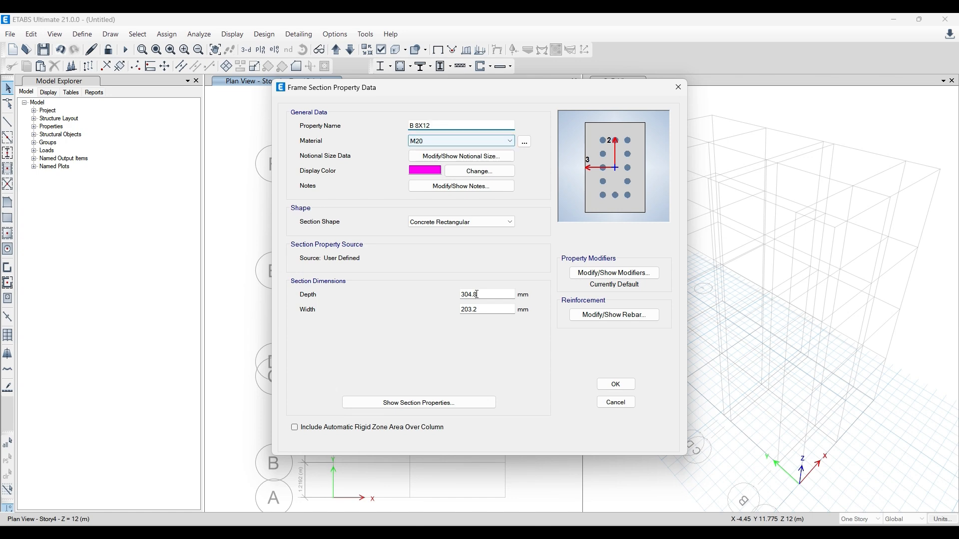
# - Set the B 8X12 section's longitudinal and confinement rebar material to HYSD550
pyautogui.click(632, 316)
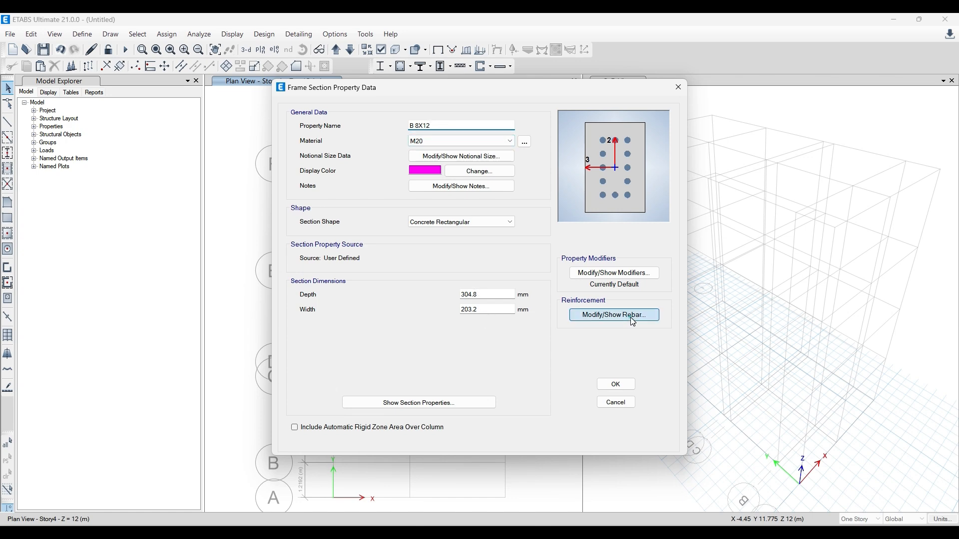
pyautogui.click(590, 136)
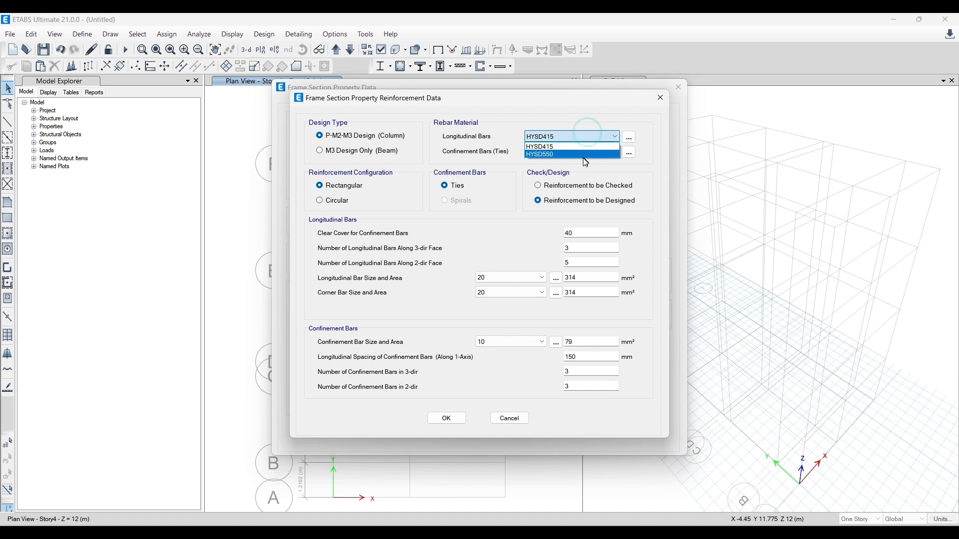
pyautogui.click(583, 154)
pyautogui.click(585, 138)
pyautogui.click(589, 155)
pyautogui.click(589, 154)
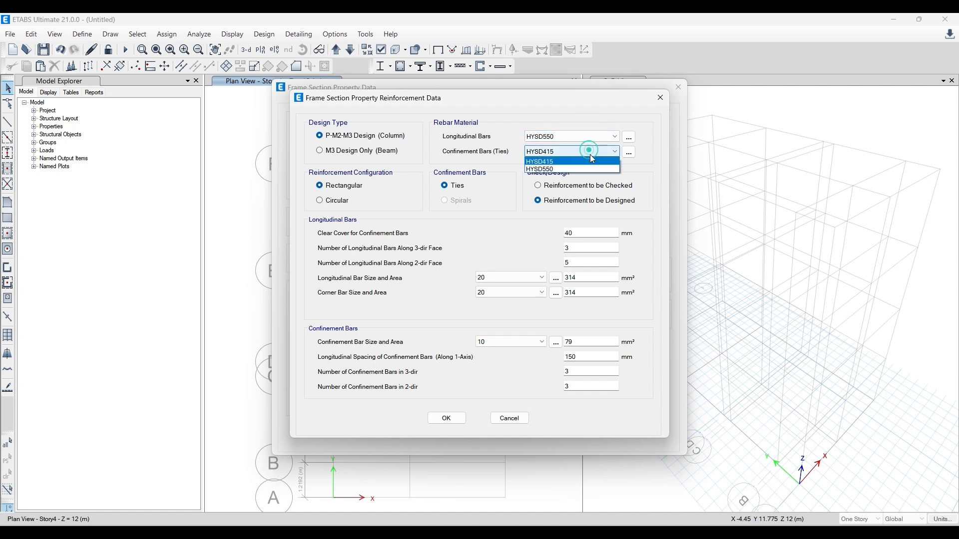
pyautogui.click(595, 166)
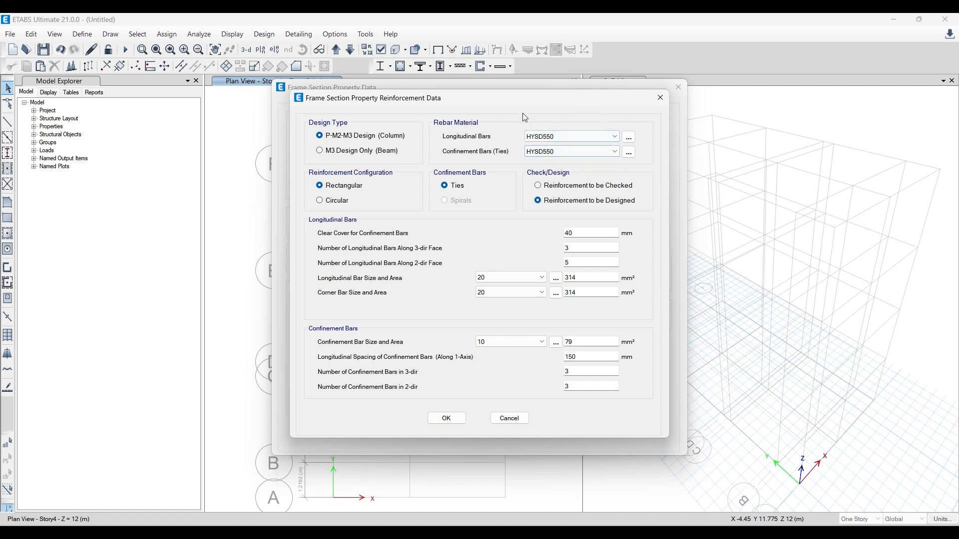
# - Change the B 8X12 section's reinforcement design type to M3 Design Only (Beam)
pyautogui.moveTo(502, 97); pyautogui.dragTo(725, 129)
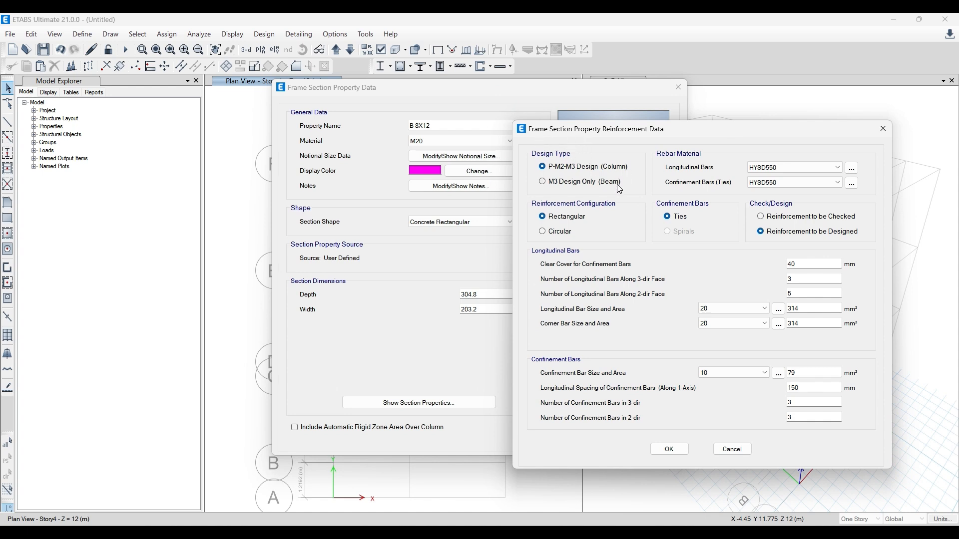
pyautogui.click(564, 186)
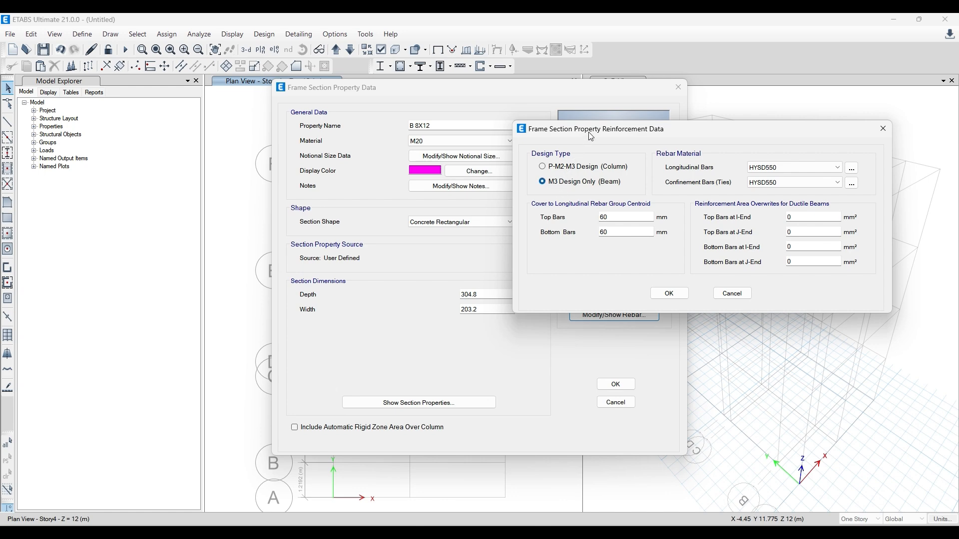
pyautogui.moveTo(591, 135); pyautogui.dragTo(478, 159)
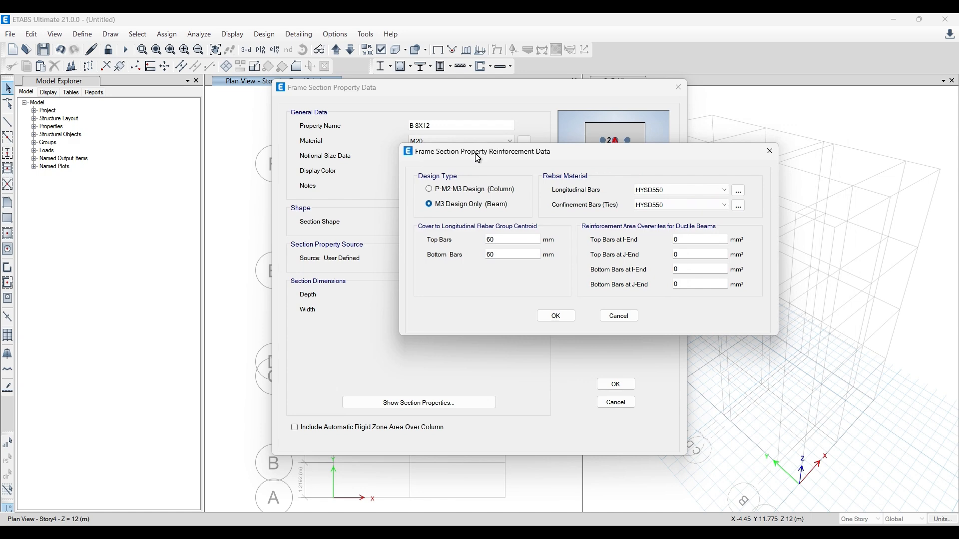
pyautogui.click(458, 187)
pyautogui.moveTo(469, 154); pyautogui.dragTo(561, 153)
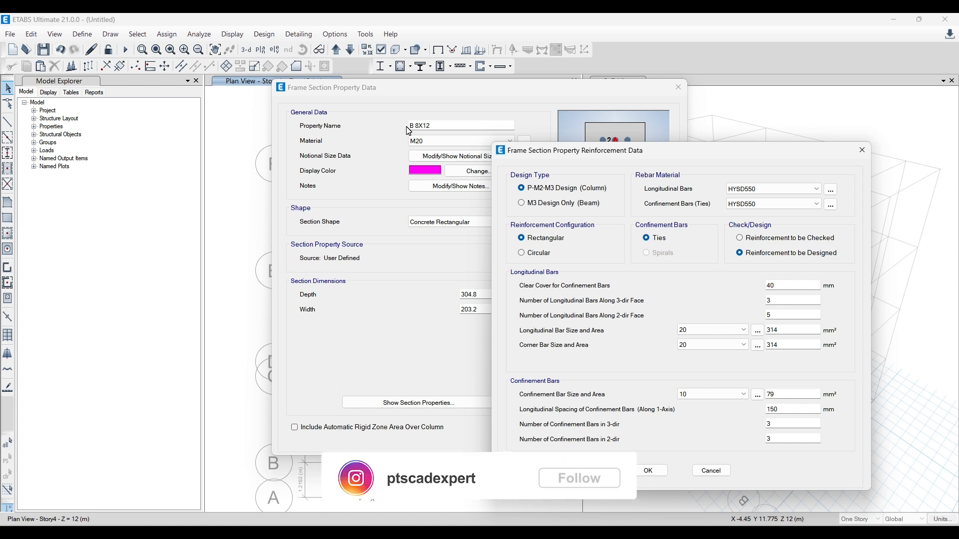
pyautogui.click(548, 205)
pyautogui.moveTo(600, 158); pyautogui.dragTo(561, 142)
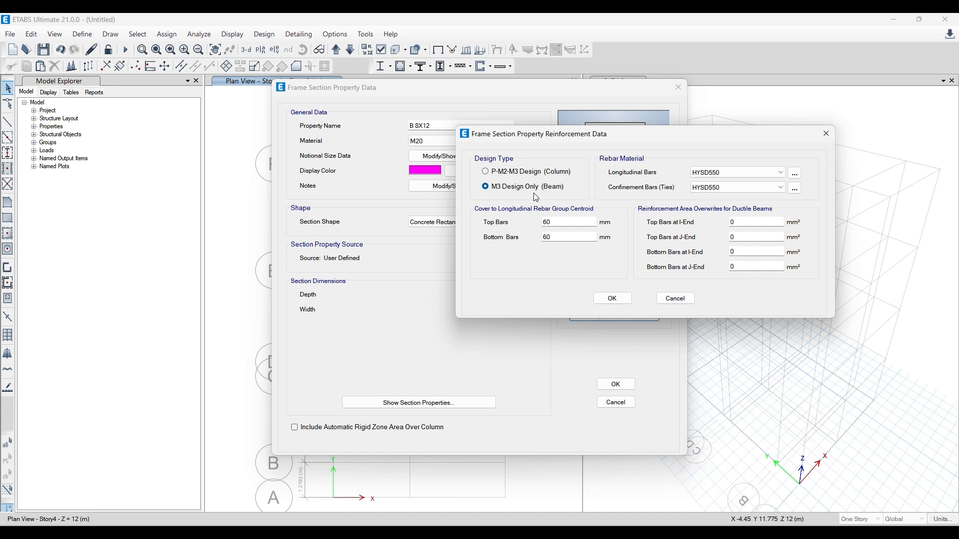
# - Set the cover to the beam's top and bottom longitudinal bars to 40 mm and accept the B 8X12 section
pyautogui.doubleClick(574, 220)
pyautogui.write('4')
pyautogui.doubleClick(574, 236)
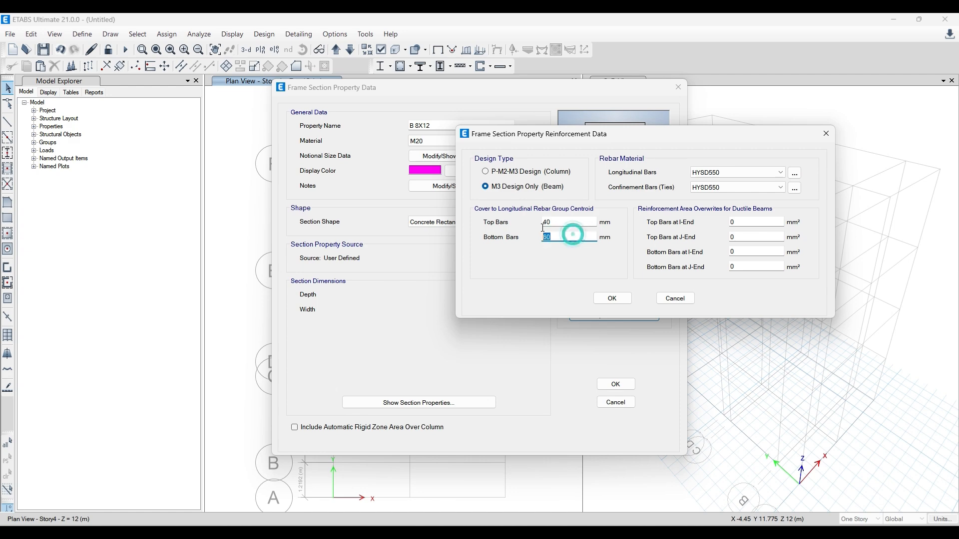
pyautogui.write('40')
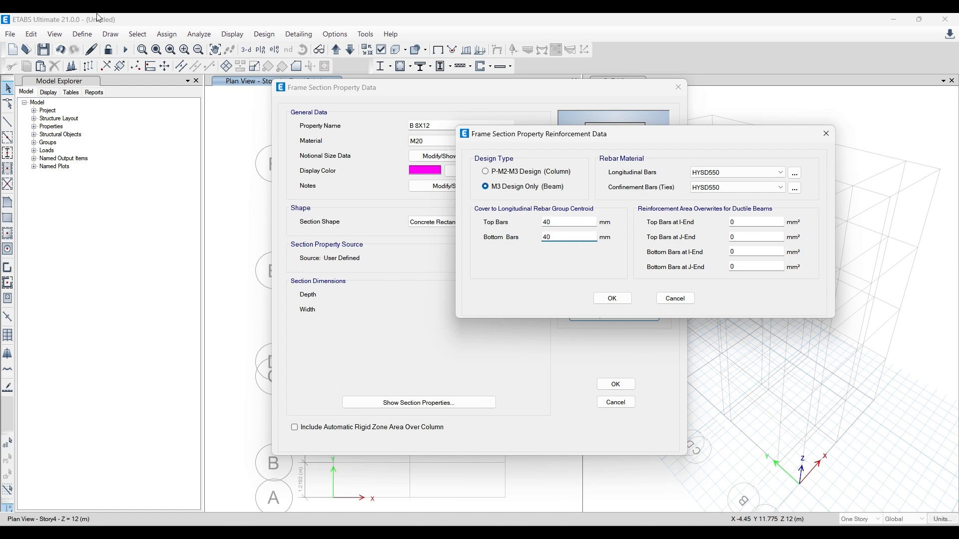
pyautogui.click(612, 298)
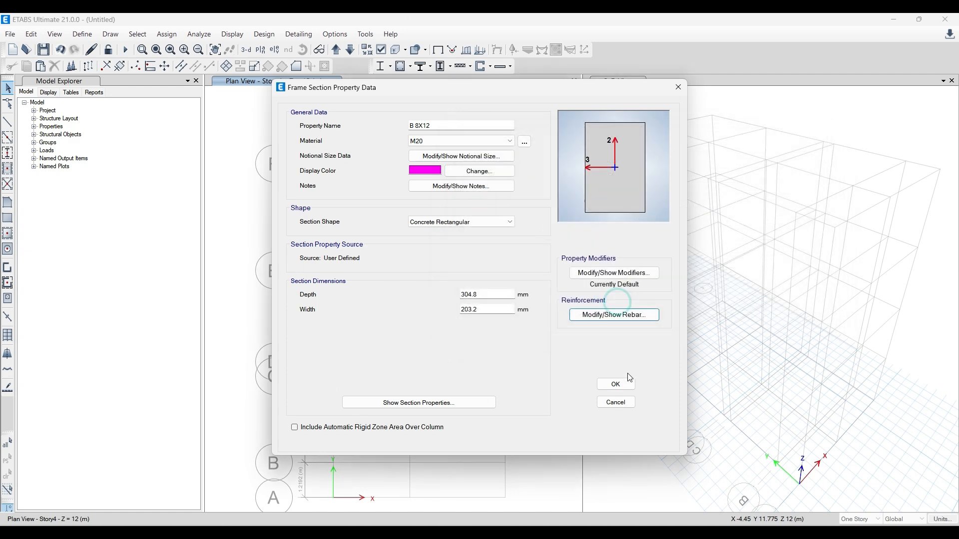
pyautogui.click(618, 385)
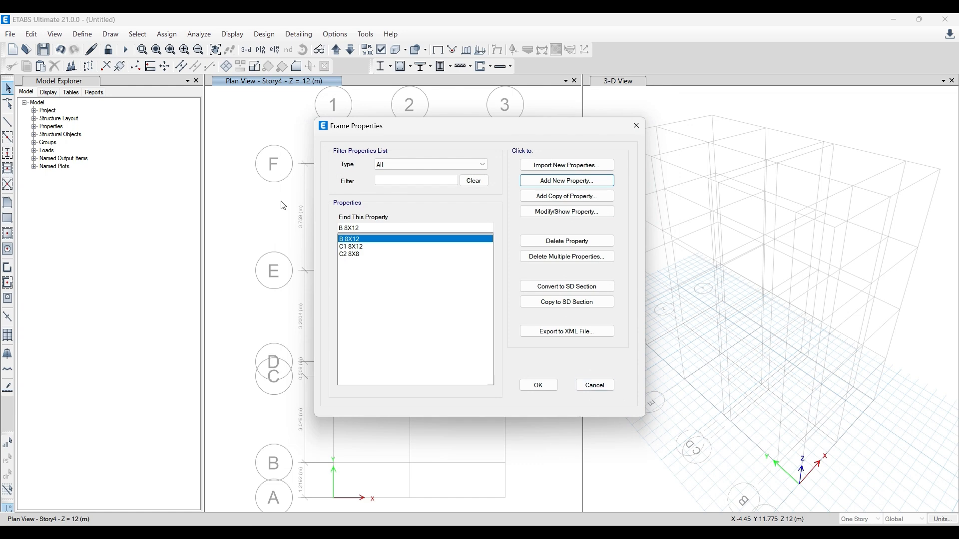
# - Reopen the B 8X12 section to check its design type and reinforcement settings, and close the frame properties
pyautogui.click(578, 211)
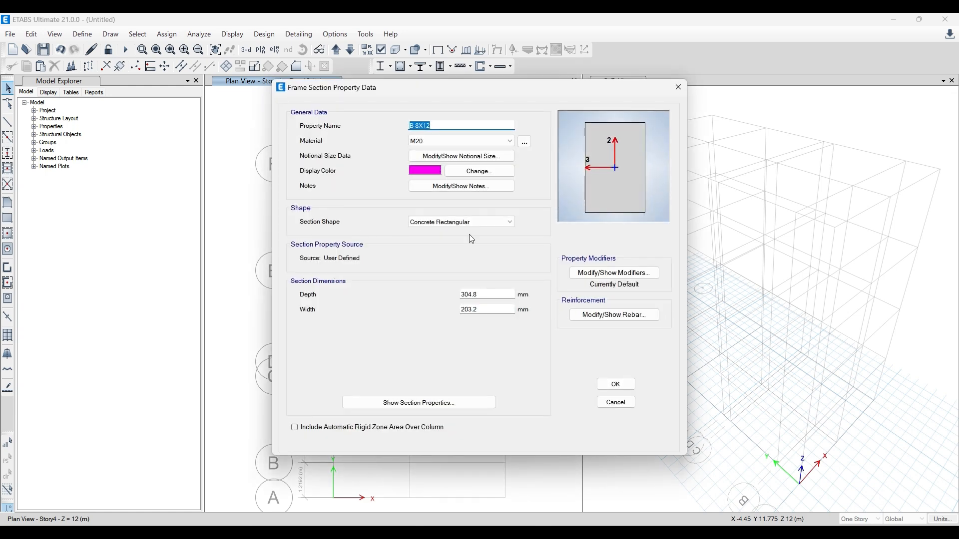
pyautogui.click(613, 320)
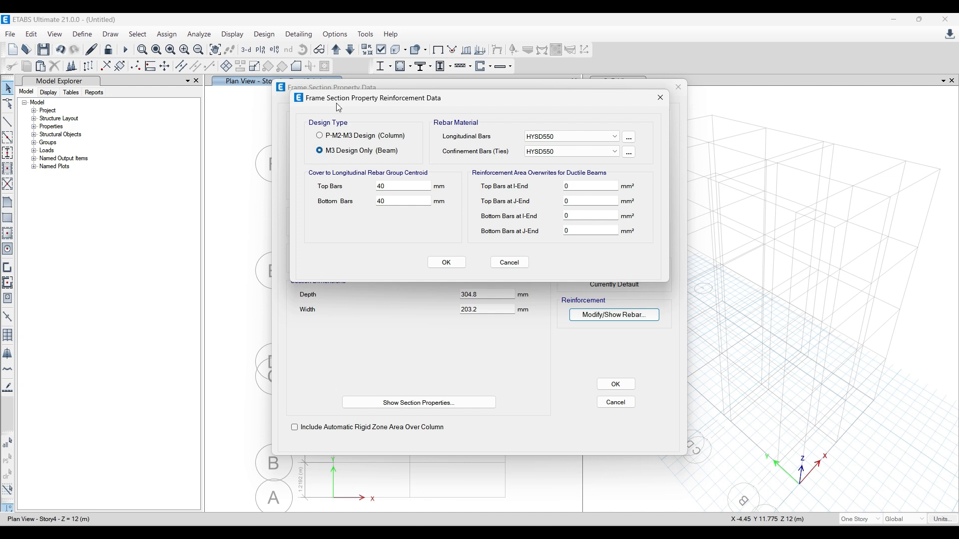
pyautogui.moveTo(341, 100); pyautogui.dragTo(623, 164)
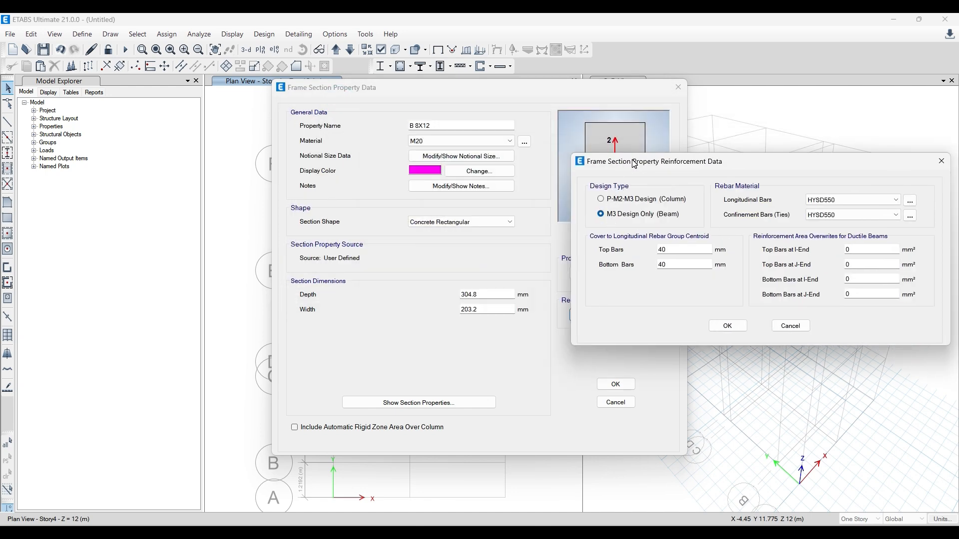
pyautogui.moveTo(632, 161); pyautogui.dragTo(516, 134)
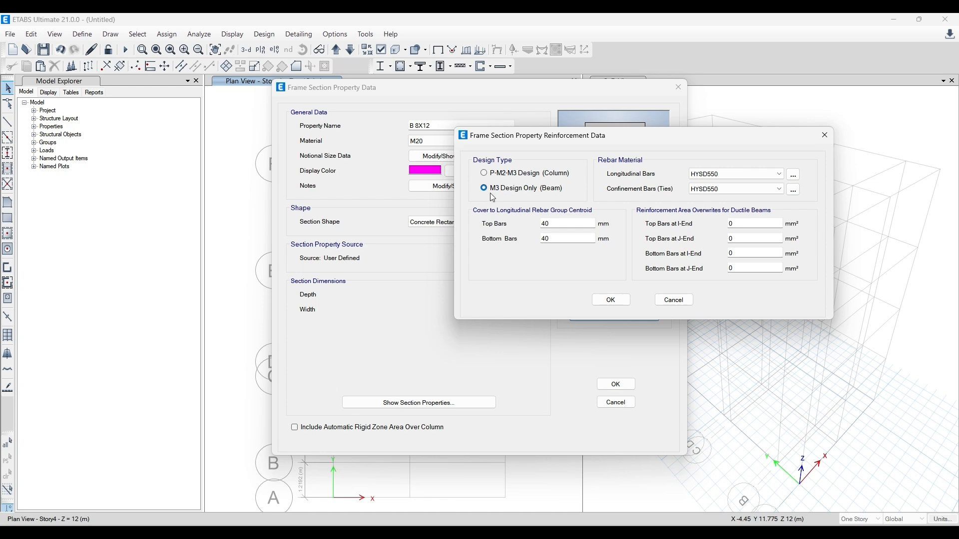
pyautogui.click(619, 302)
pyautogui.click(616, 384)
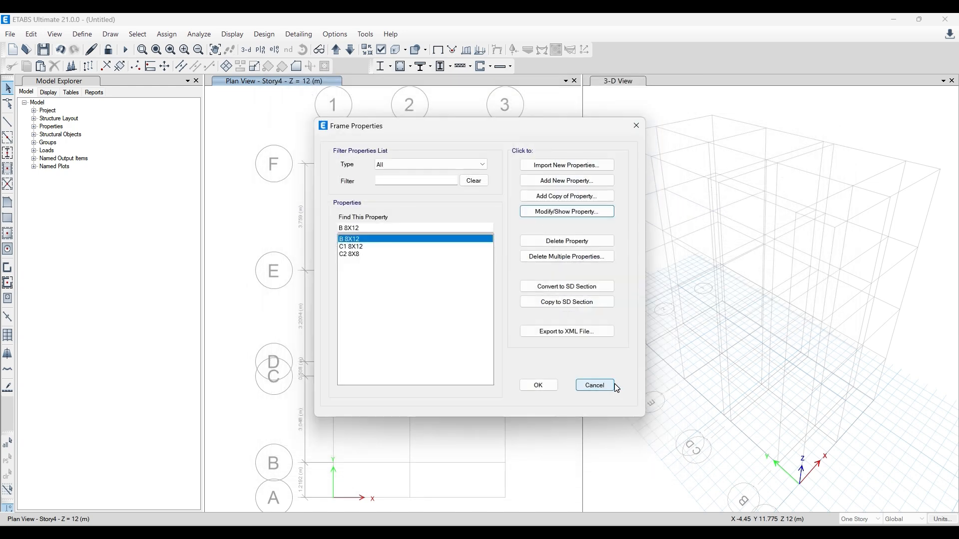
pyautogui.click(535, 383)
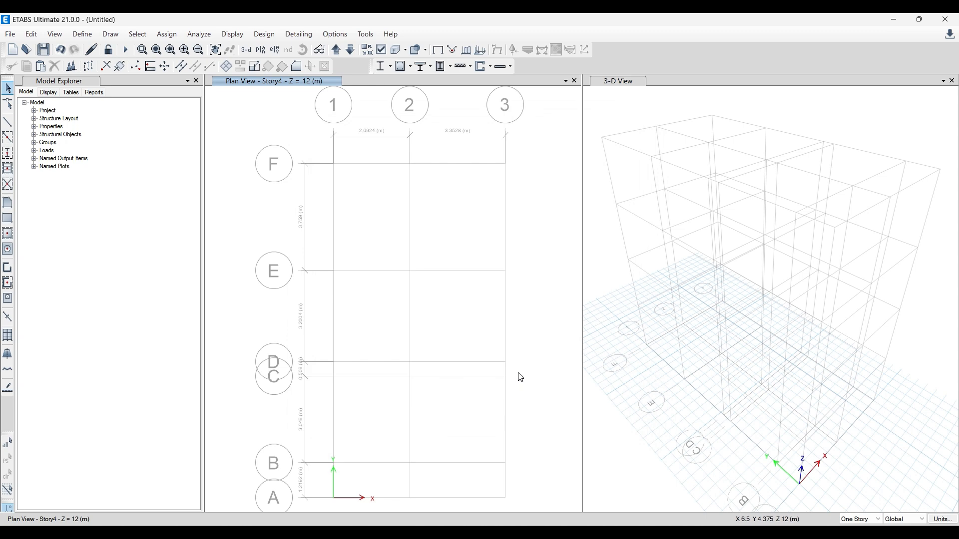
# - Switch to Paint and add a text box beside the grid sketch reading "Steps:" and "1. Grid Creation"
pyautogui.click(400, 533)
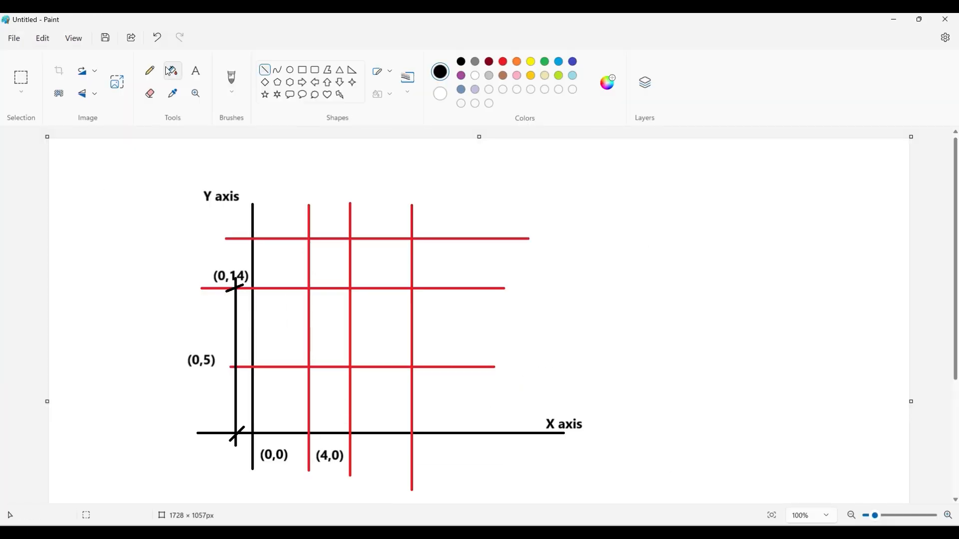
pyautogui.click(196, 70)
pyautogui.moveTo(624, 211); pyautogui.dragTo(754, 320)
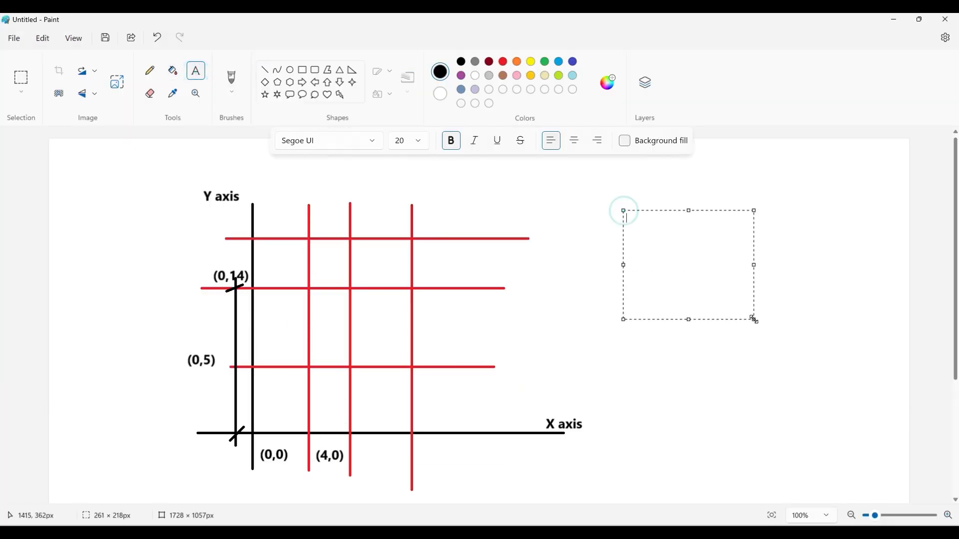
pyautogui.write('sTEPS')
pyautogui.press('BackSpace')
pyautogui.press('BackSpace')
pyautogui.press('BackSpace')
pyautogui.press('BackSpace')
pyautogui.press('BackSpace')
pyautogui.write('Steps: ')
pyautogui.write('1. Grid Cre')
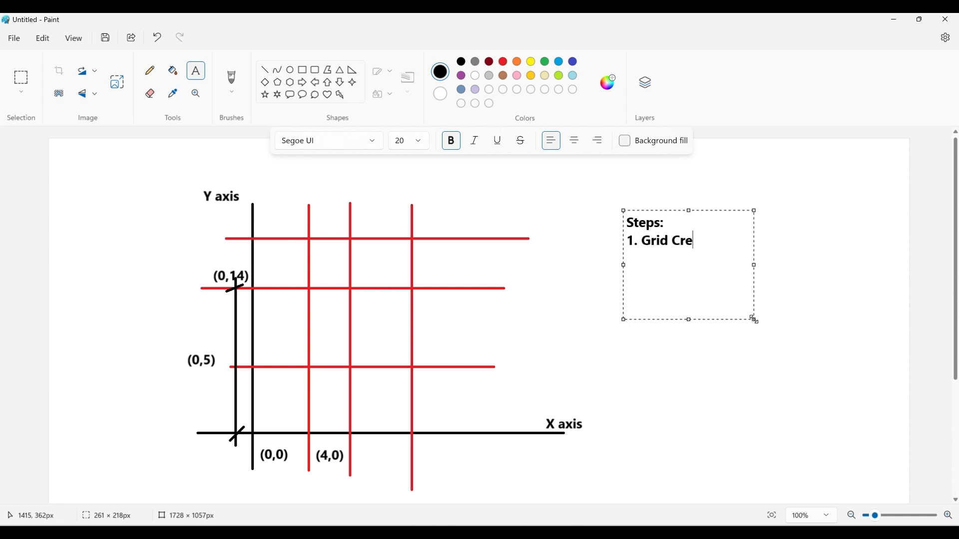
pyautogui.write('ation')
pyautogui.press('Return')
# - Add the lines "2. Material Definition." and "3. Frame Definition." to the steps note and enlarge its text box
pyautogui.write('2. Material Defi')
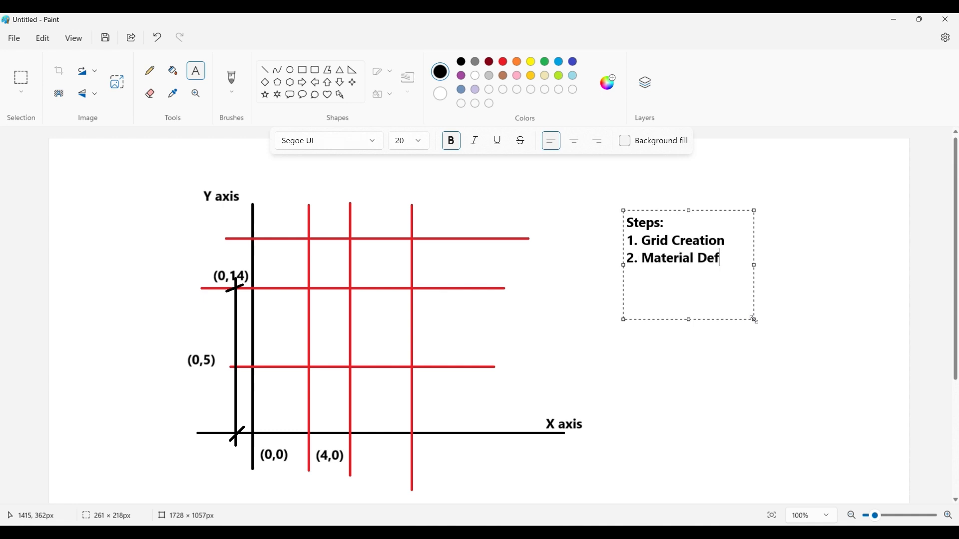
pyautogui.write('ition.')
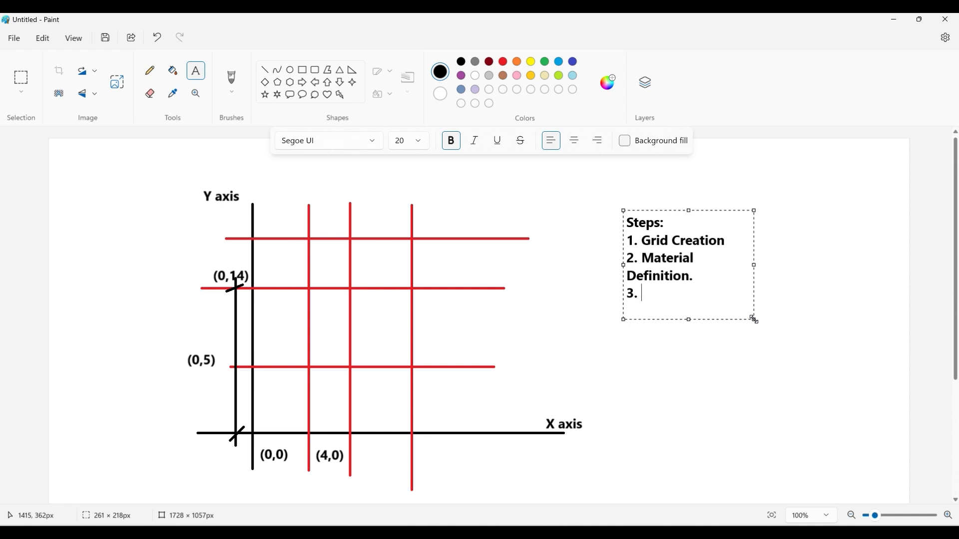
pyautogui.write(' 3. Frame Defin')
pyautogui.press('BackSpace')
pyautogui.press('BackSpace')
pyautogui.press('BackSpace')
pyautogui.press('BackSpace')
pyautogui.write('efinition')
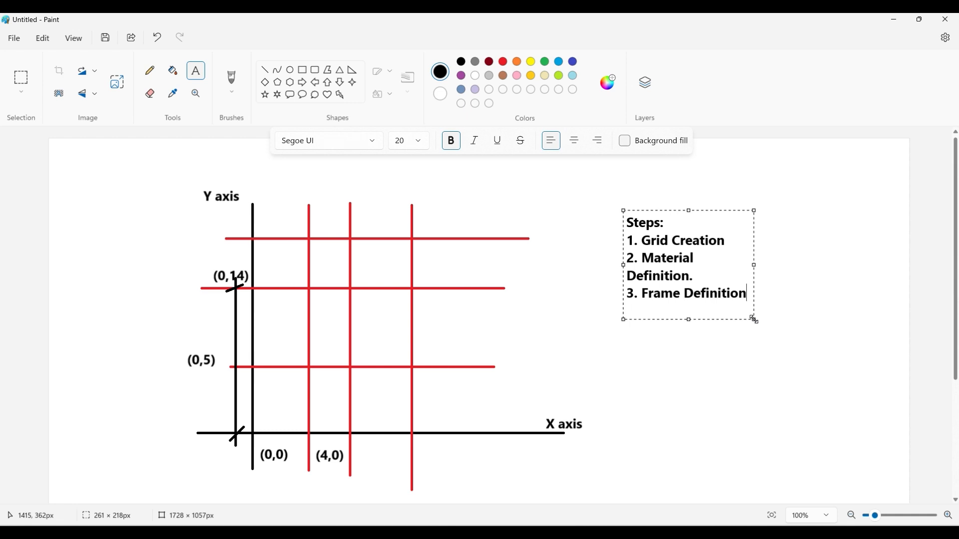
pyautogui.moveTo(754, 320); pyautogui.dragTo(874, 390)
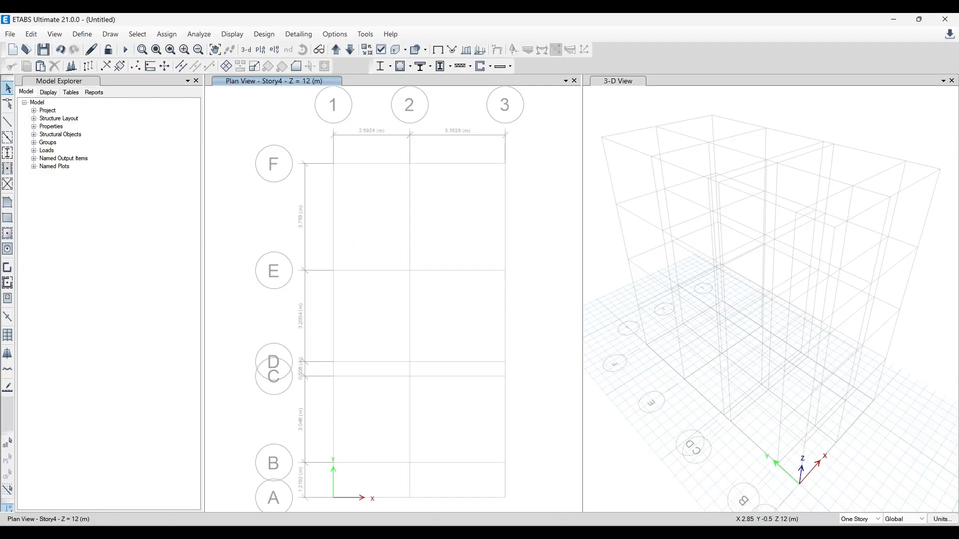
# - Return to ETABS, review the list of defined frame sections and close it
pyautogui.click(82, 34)
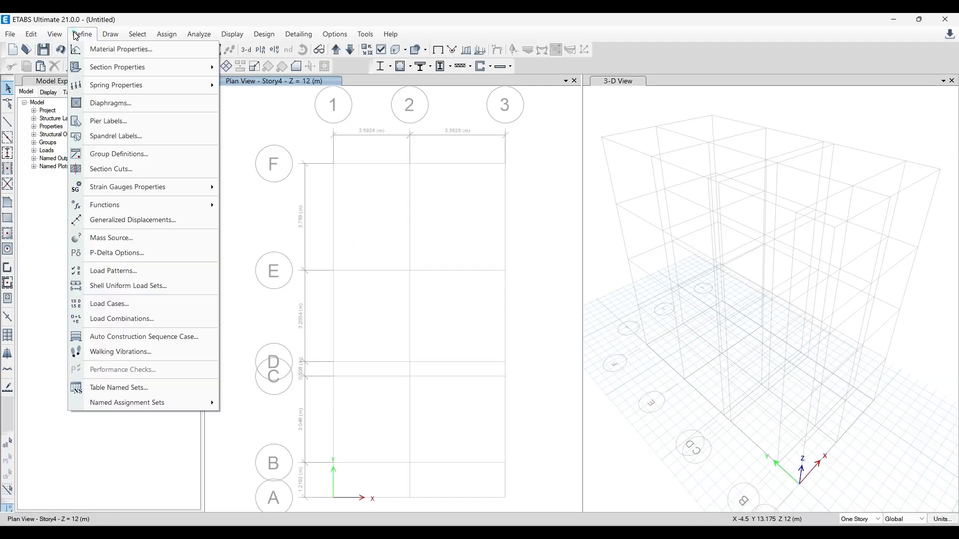
pyautogui.moveTo(105, 71)
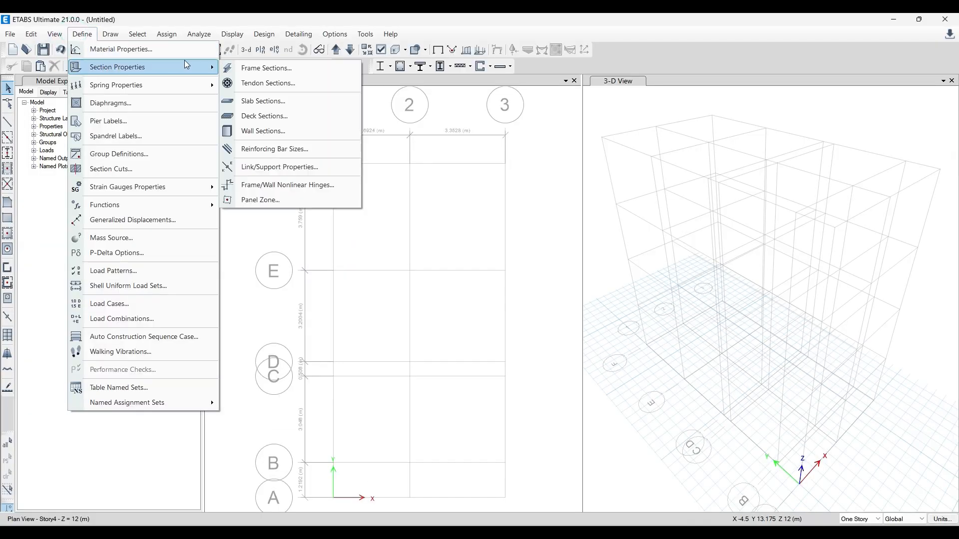
pyautogui.click(249, 68)
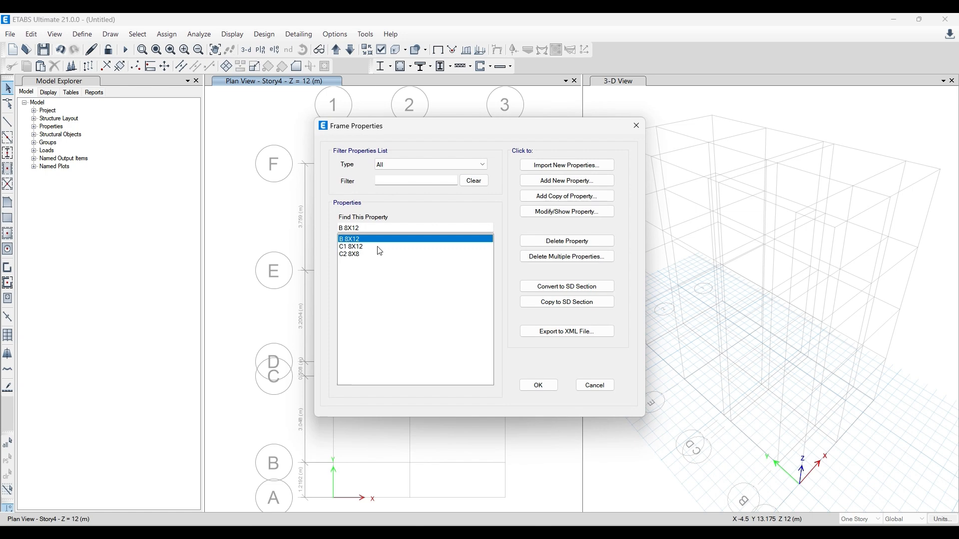
pyautogui.click(636, 126)
# - Open the slab section definitions
pyautogui.click(82, 34)
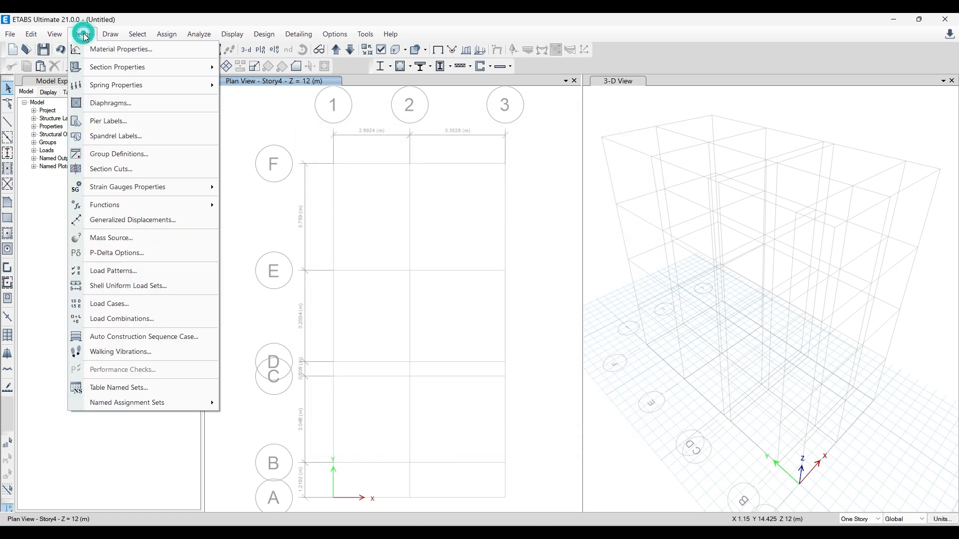
pyautogui.moveTo(106, 72)
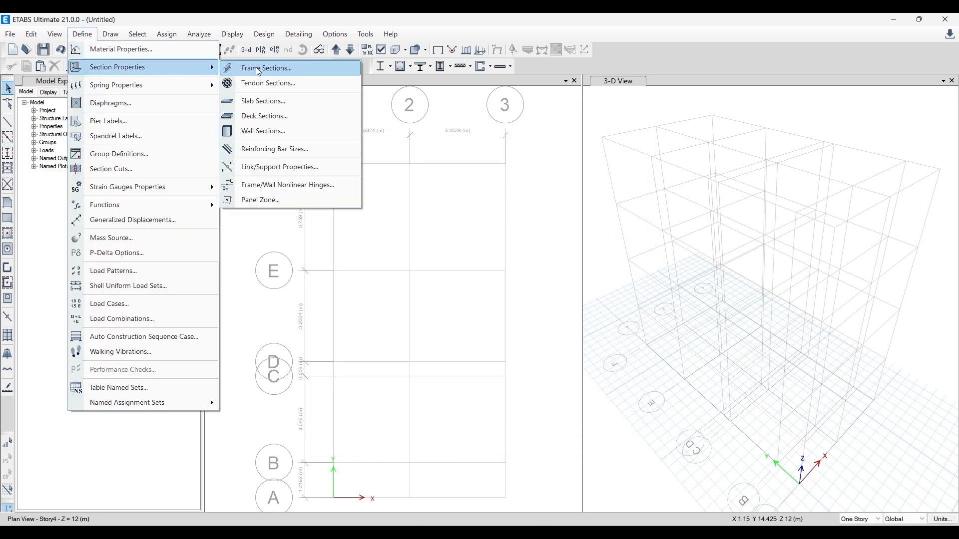
pyautogui.click(280, 101)
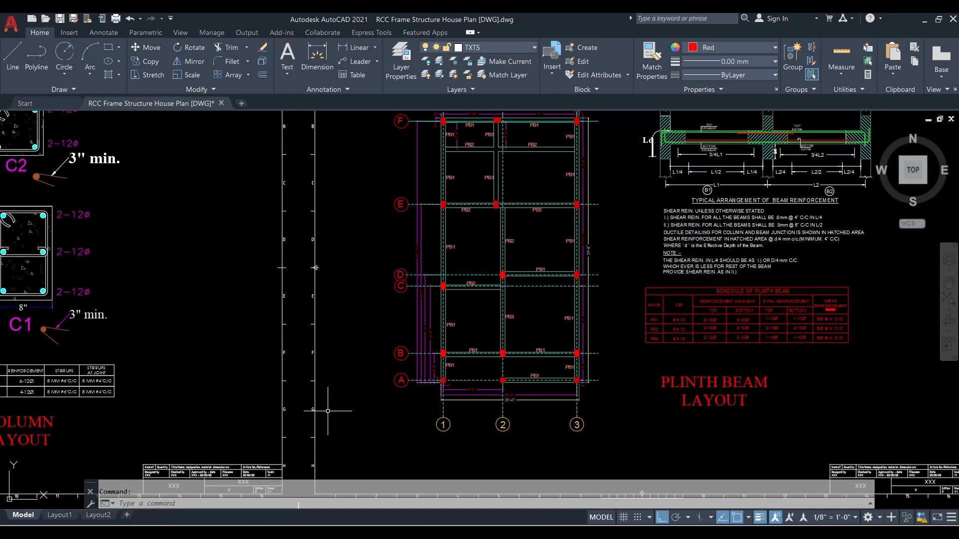
# - Switch to AutoCAD and examine the floor slab layout and its schedule for the S1 slab thickness and reinforcement
pyautogui.scroll(-7, 246, 279)
pyautogui.scroll(2, 690, 308)
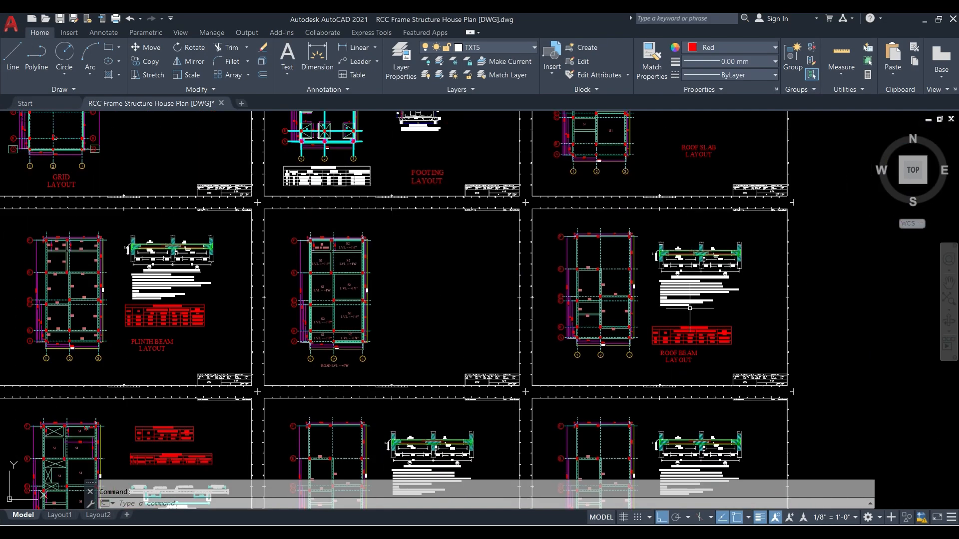
pyautogui.scroll(4, 690, 308)
pyautogui.scroll(-6, 500, 325)
pyautogui.scroll(6, 433, 339)
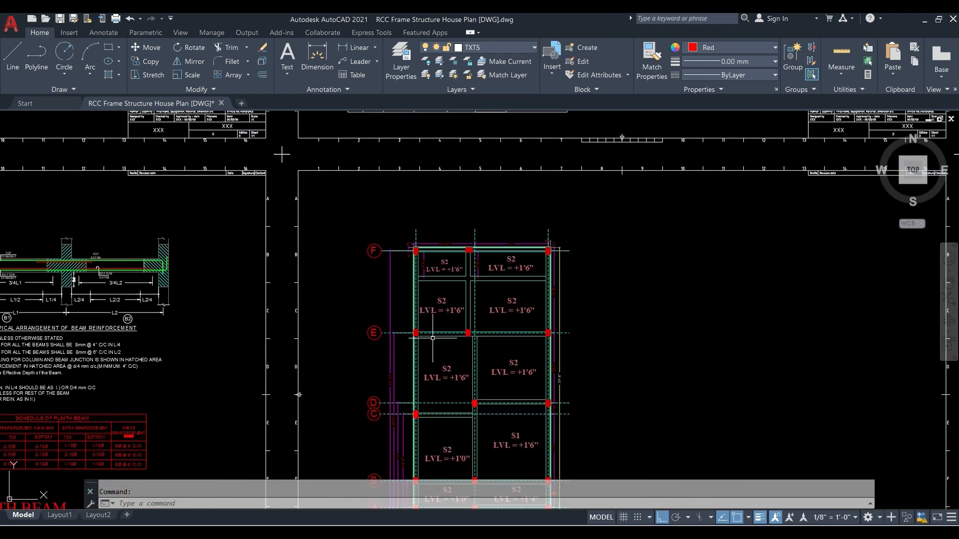
pyautogui.scroll(-5, 432, 338)
pyautogui.scroll(2, 379, 362)
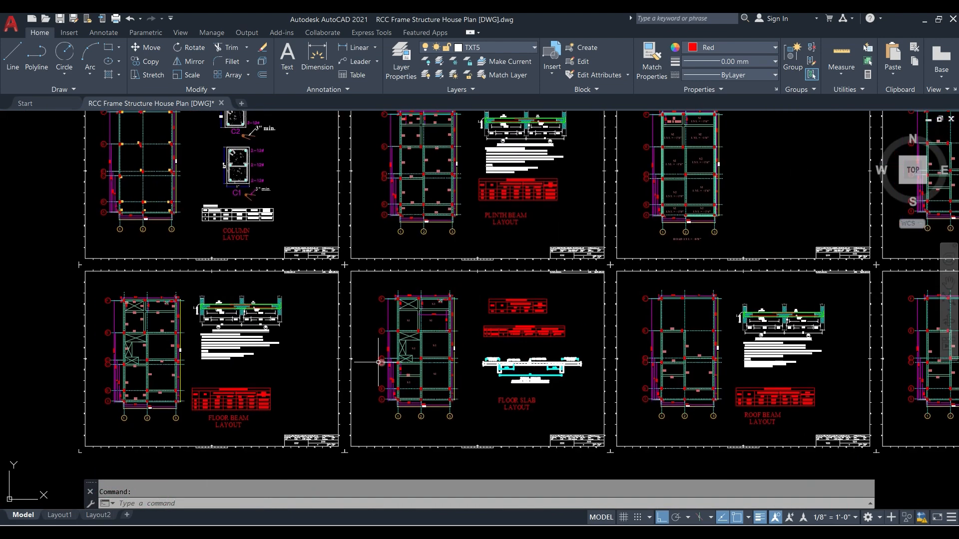
pyautogui.moveTo(378, 362); pyautogui.dragTo(416, 323, button='middle')
pyautogui.scroll(5, 577, 252)
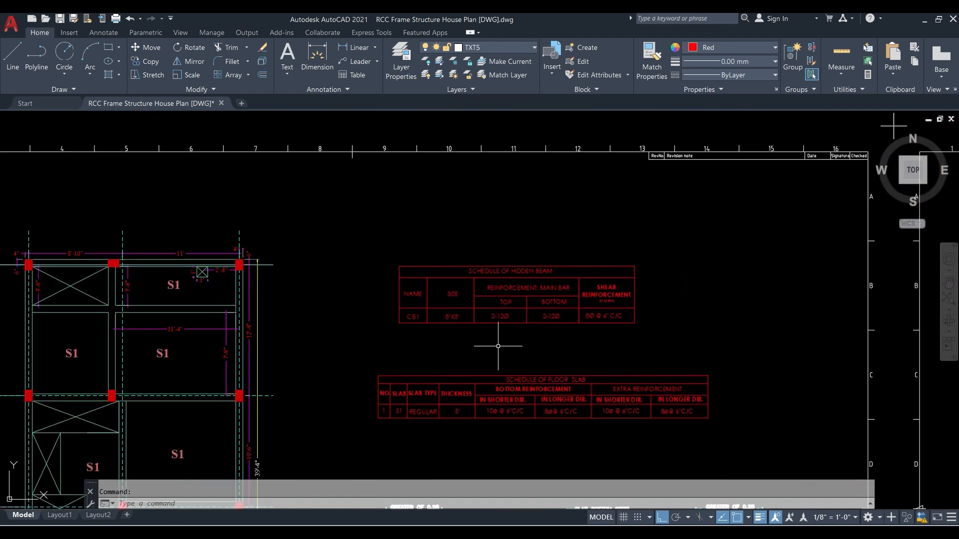
pyautogui.scroll(2, 498, 346)
pyautogui.moveTo(495, 349); pyautogui.dragTo(495, 191, button='middle')
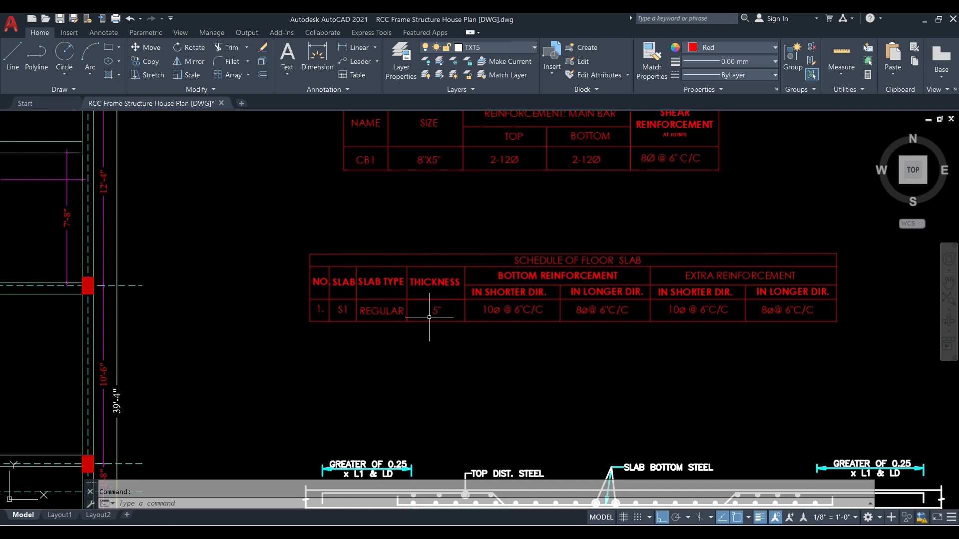
pyautogui.scroll(-2, 435, 320)
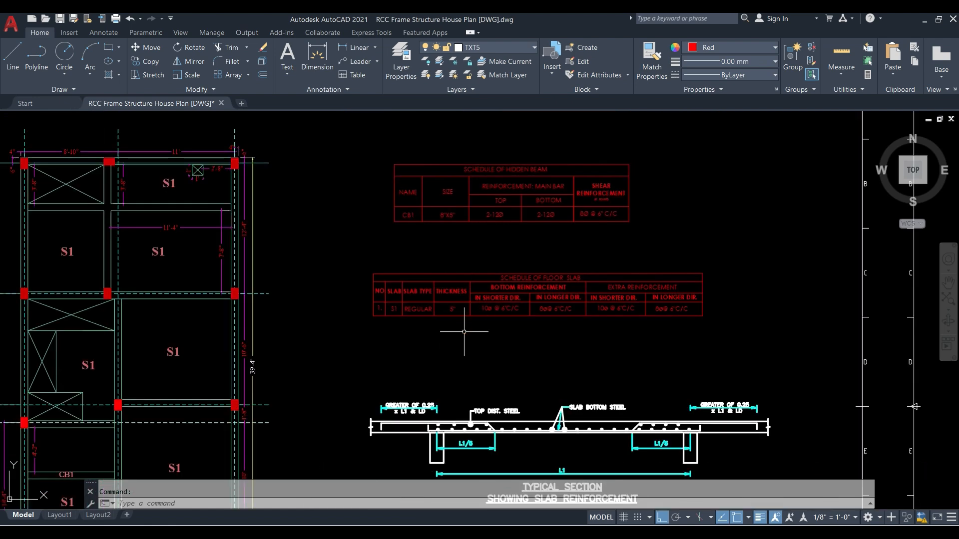
# - Return to ETABS and delete the Plank1 slab property
pyautogui.click(922, 24)
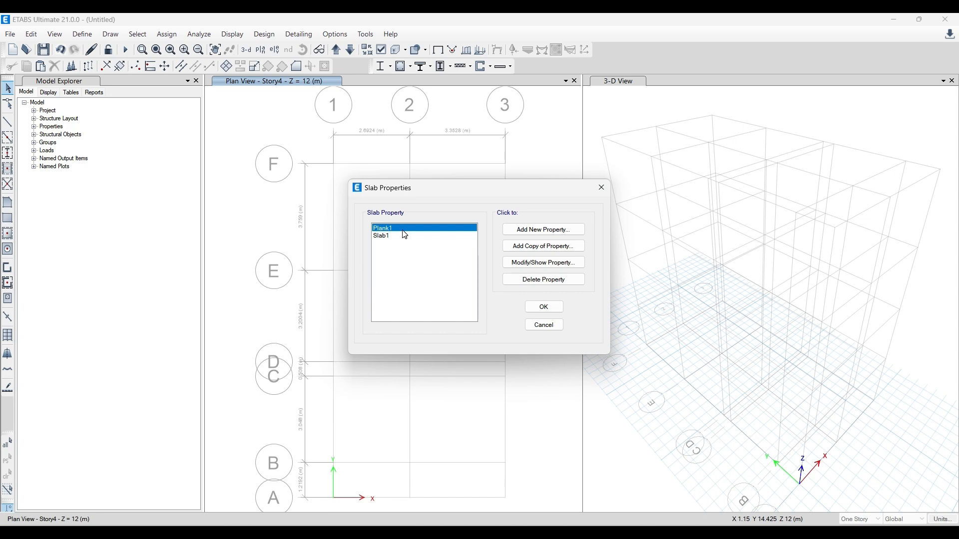
pyautogui.click(543, 280)
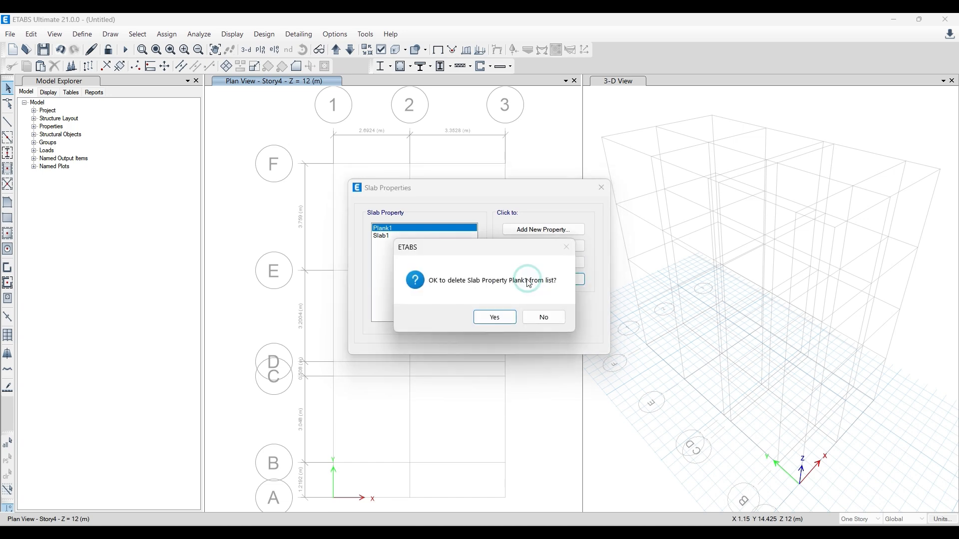
pyautogui.click(494, 318)
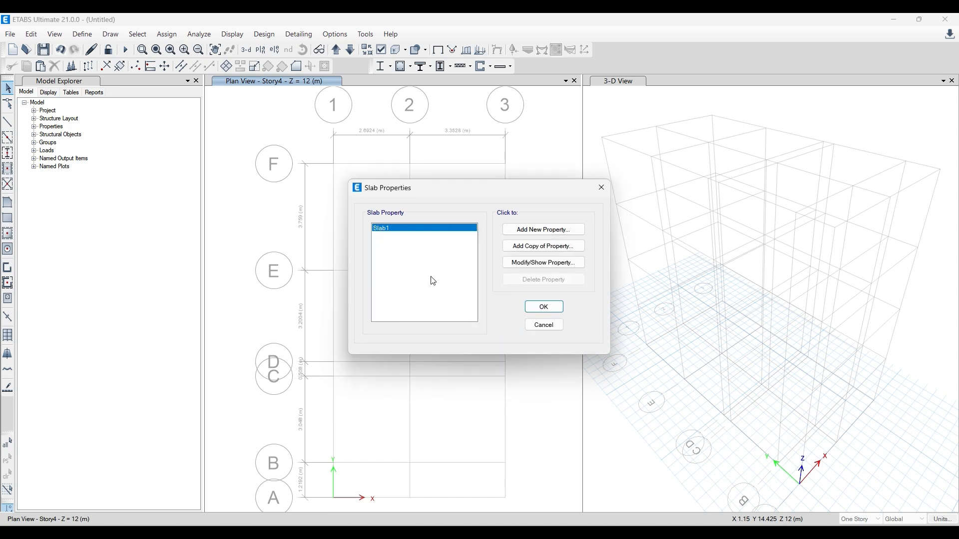
pyautogui.click(535, 263)
pyautogui.click(616, 108)
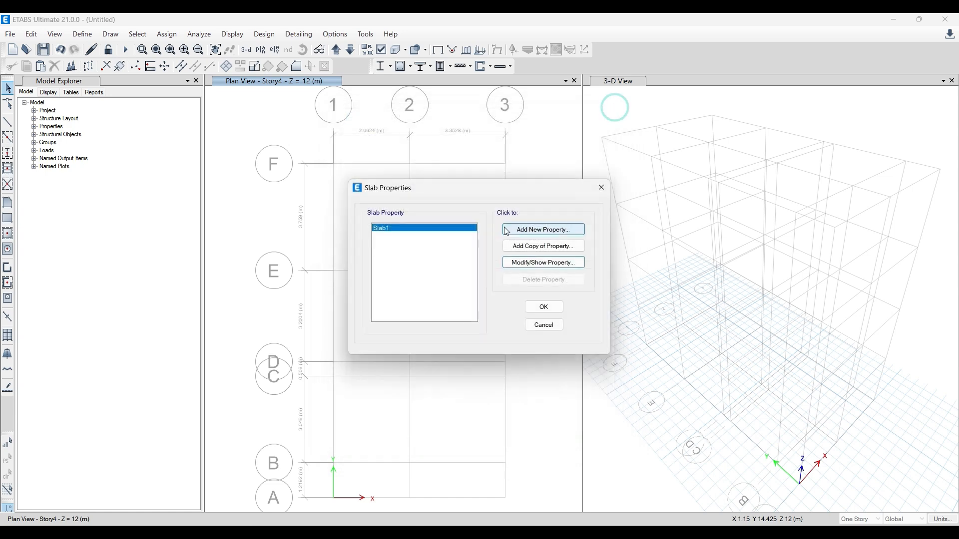
pyautogui.click(550, 228)
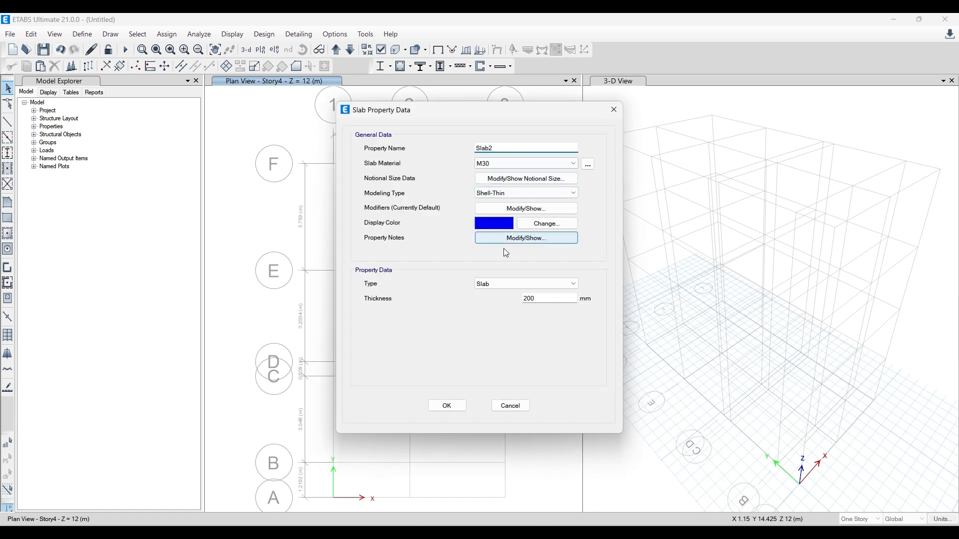
pyautogui.click(616, 110)
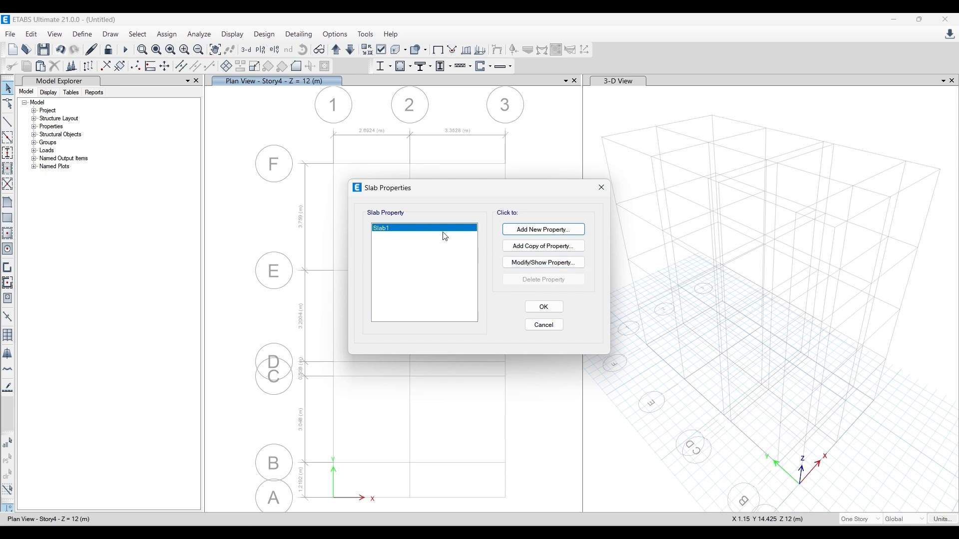
# - Rename the Slab1 property to "Slab 5inches" and set its material to M20 and its thickness to 127 mm
pyautogui.click(530, 263)
pyautogui.click(505, 148)
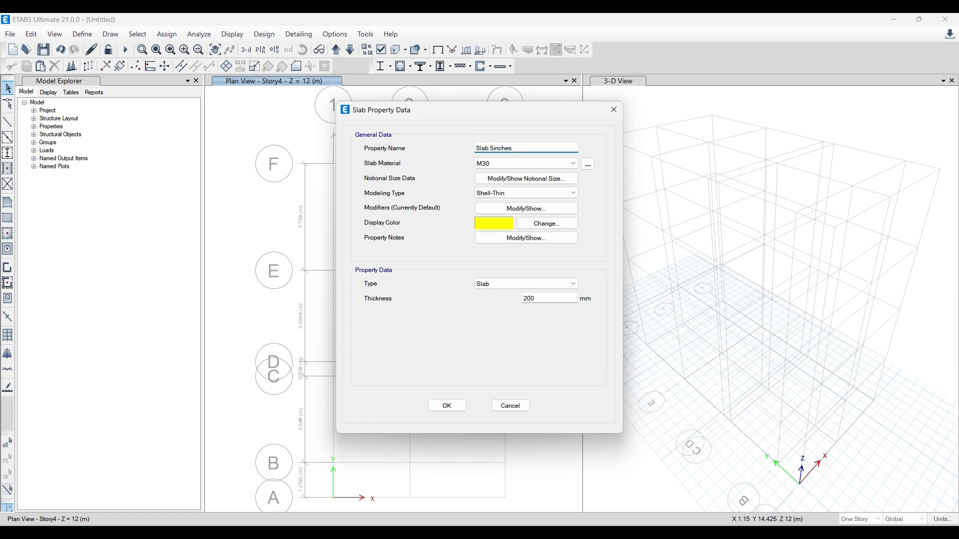
pyautogui.click(550, 163)
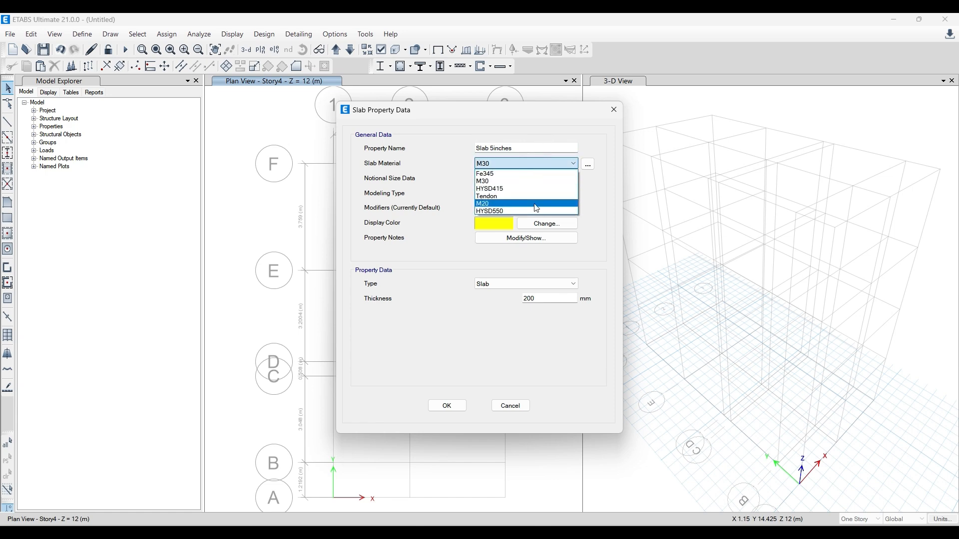
pyautogui.click(536, 205)
pyautogui.doubleClick(541, 298)
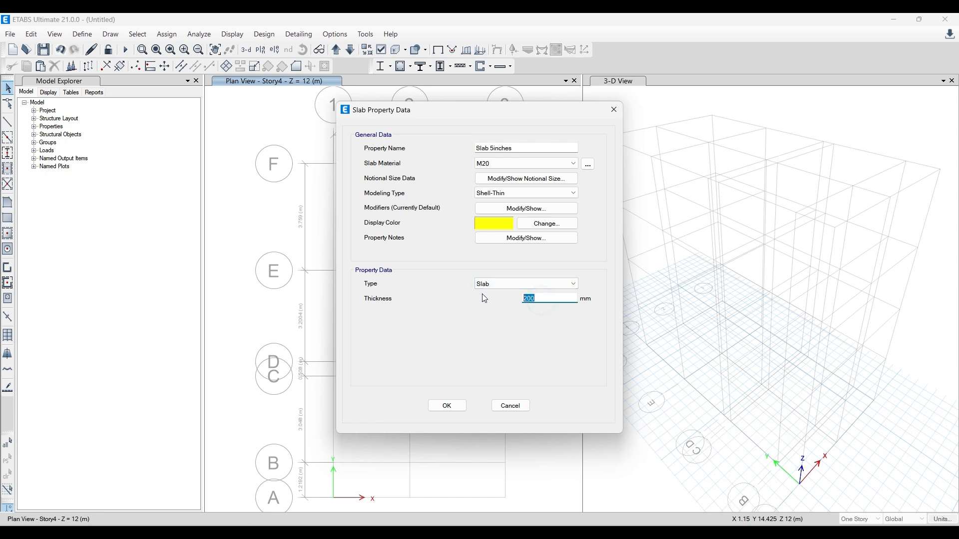
pyautogui.write('5')
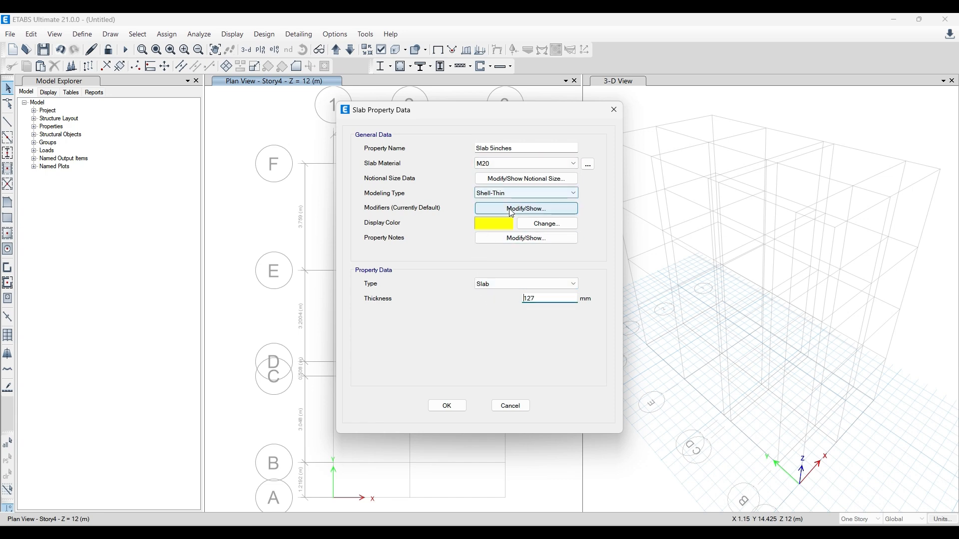
pyautogui.click(448, 409)
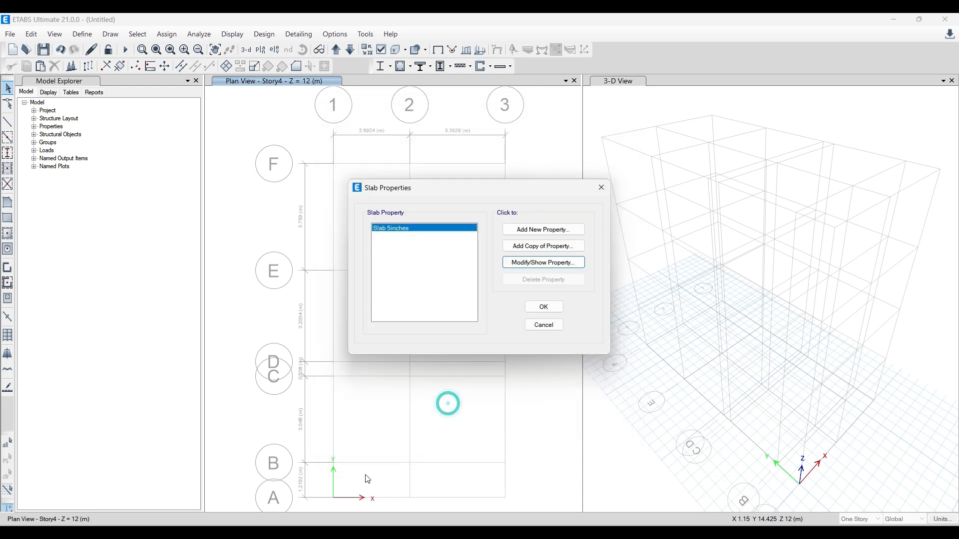
# - Switch to AutoCAD and examine the slab panels and beam positions across the floor slab, roof beam and ground-level slab layouts
pyautogui.hotkey('alt', 'Tab')
pyautogui.scroll(-5, 350, 326)
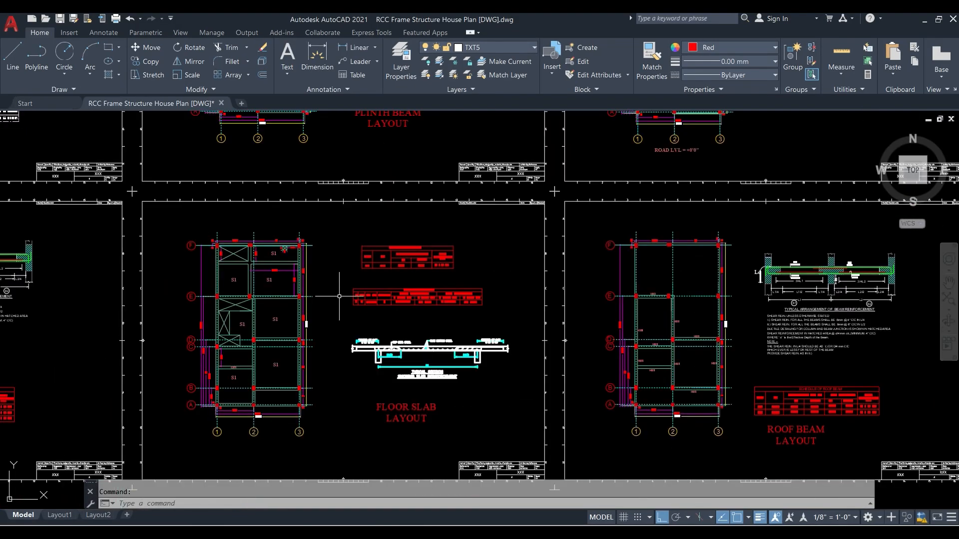
pyautogui.scroll(4, 212, 317)
pyautogui.scroll(-1, 205, 315)
pyautogui.scroll(-2, 248, 320)
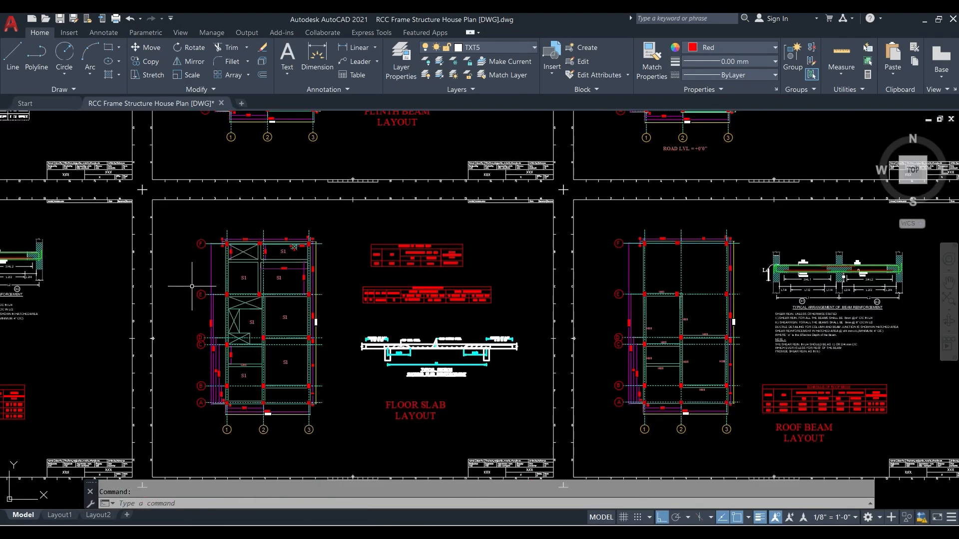
pyautogui.moveTo(582, 384); pyautogui.dragTo(374, 252, button='middle')
pyautogui.scroll(-2, 540, 262)
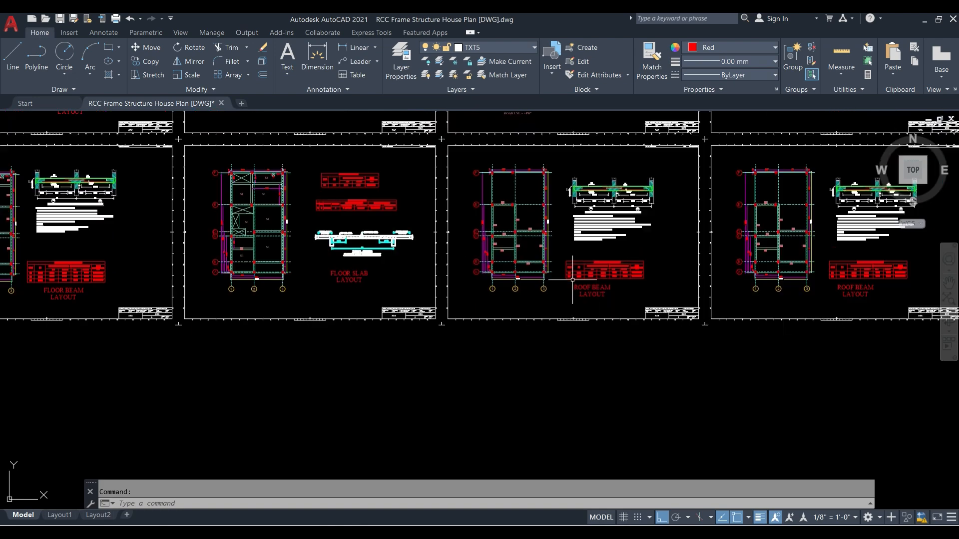
pyautogui.scroll(6, 574, 215)
pyautogui.scroll(-3, 606, 211)
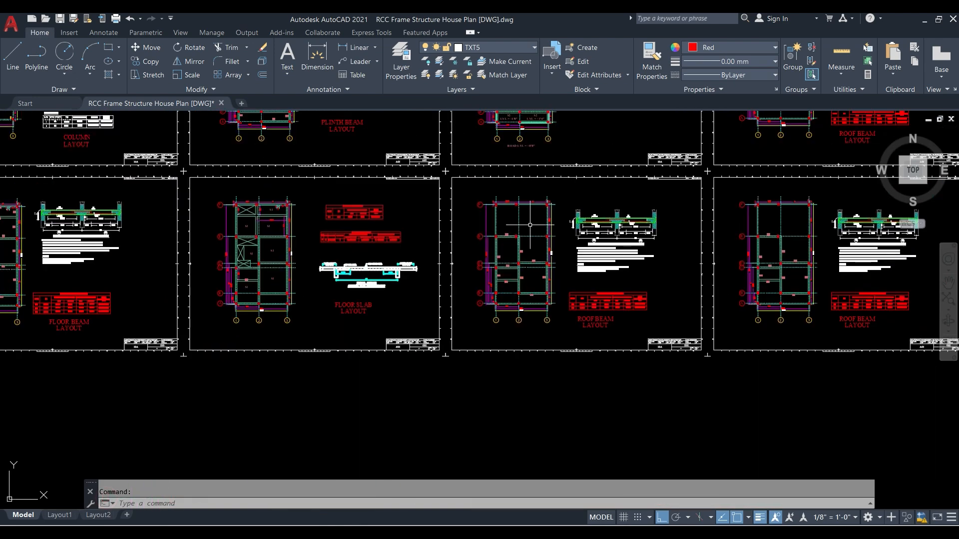
pyautogui.scroll(-2, 529, 224)
pyautogui.moveTo(378, 190)
pyautogui.mouseDown(button='middle')
pyautogui.moveTo(493, 240)
pyautogui.moveTo(402, 302)
pyautogui.mouseUp(button='middle')
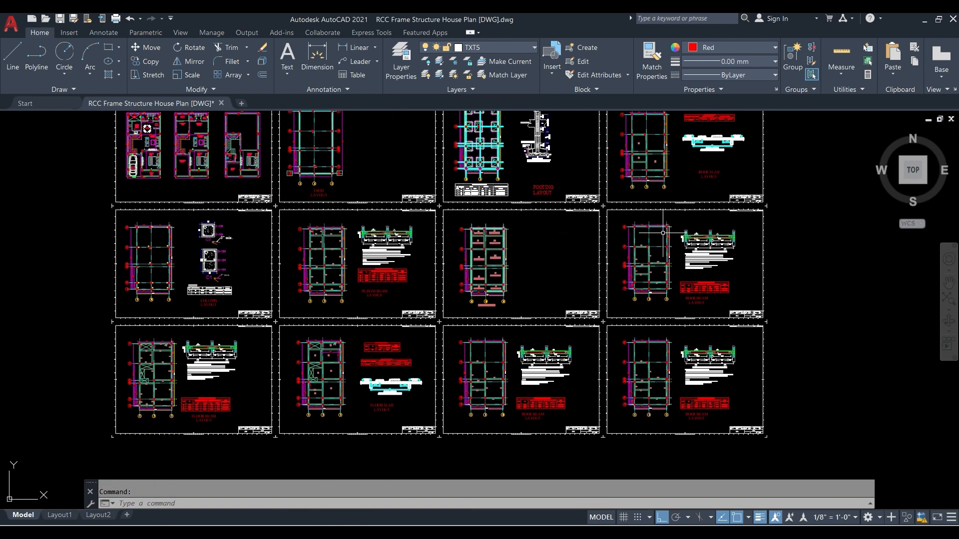
pyautogui.scroll(4, 629, 250)
pyautogui.scroll(1, 195, 266)
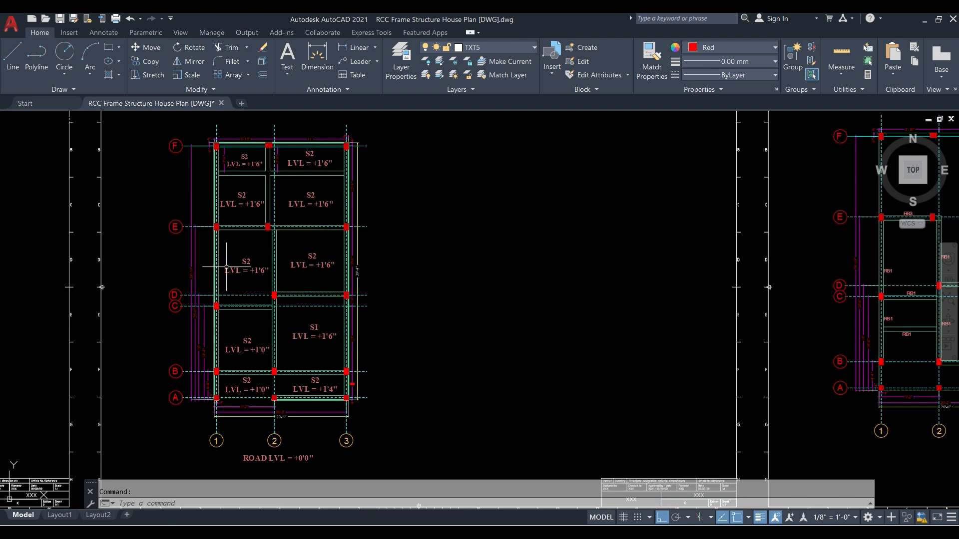
pyautogui.scroll(-3, 239, 272)
pyautogui.scroll(5, 248, 300)
pyautogui.scroll(-4, 361, 311)
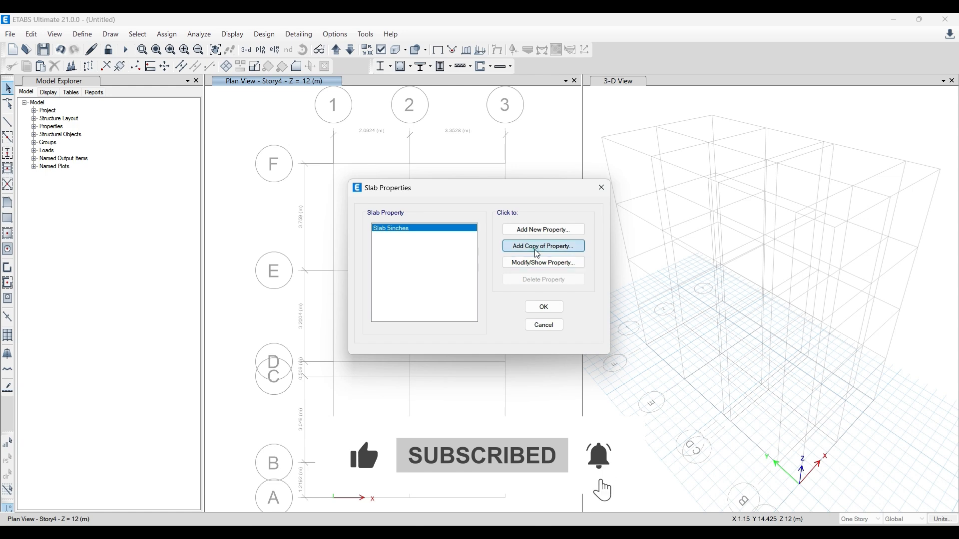
# - In ETABS, copy the "Slab 5inches" property as "Slab 5inches- 1 Way" with Membrane modeling and special one-way load distribution
pyautogui.click(538, 250)
pyautogui.click(510, 147)
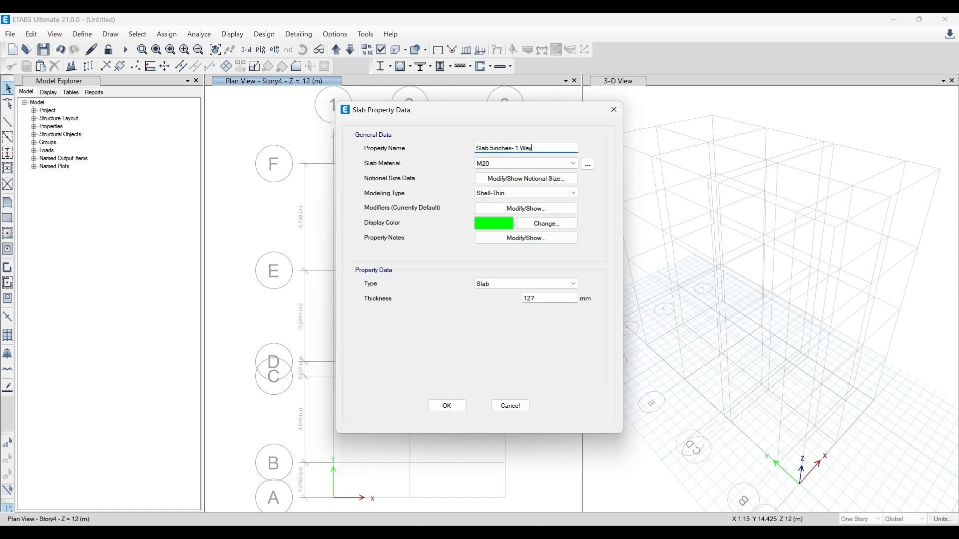
pyautogui.click(543, 194)
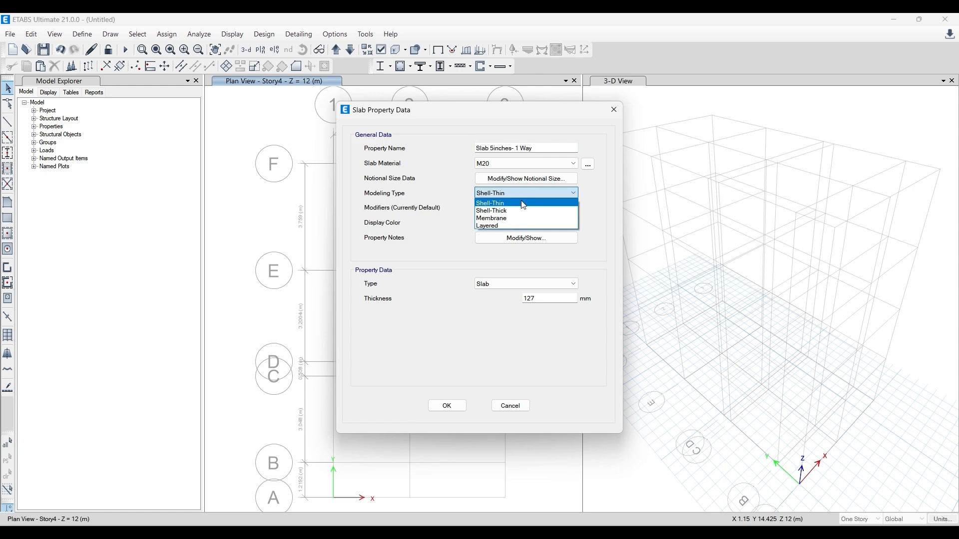
pyautogui.click(504, 219)
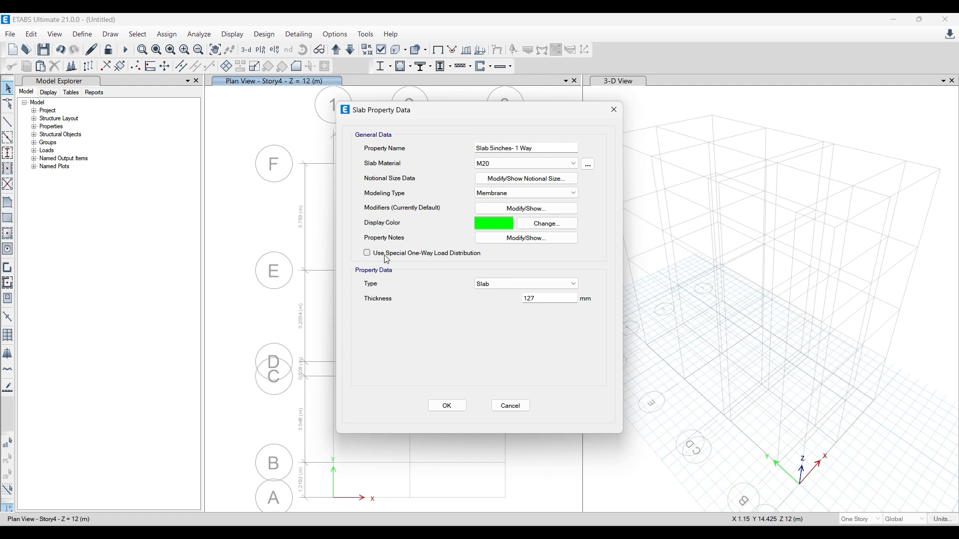
pyautogui.click(443, 258)
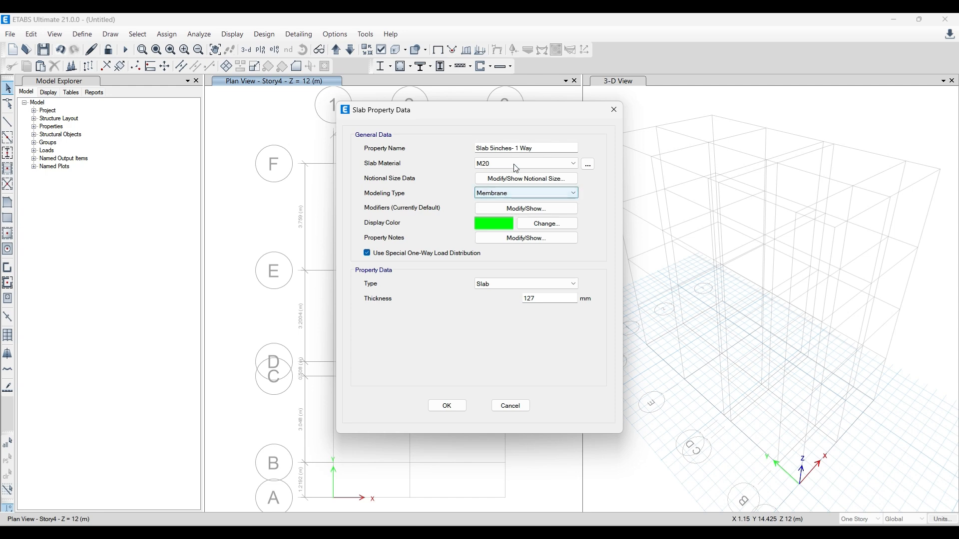
pyautogui.click(459, 406)
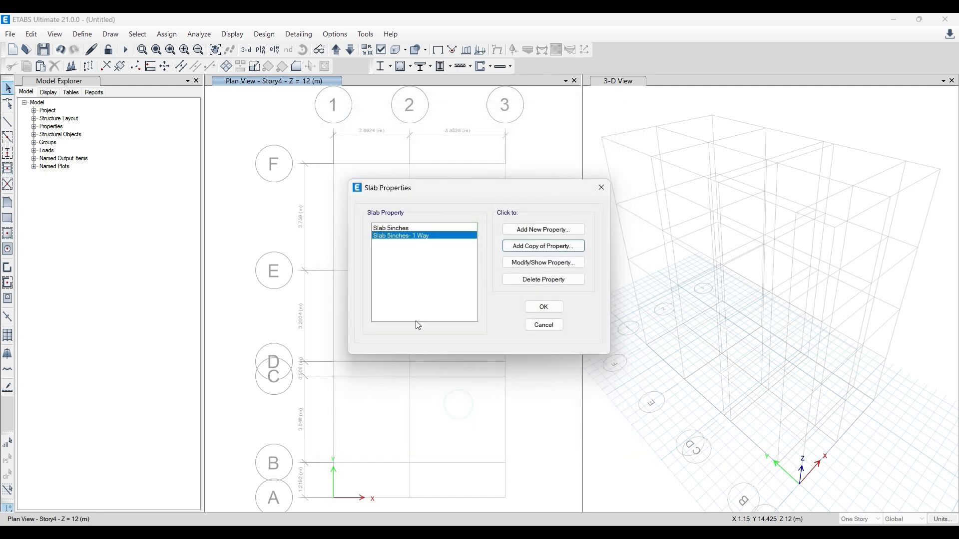
# - Rename the original "Slab 5inches" property to "Slab 5inches- 2 way"
pyautogui.click(418, 228)
pyautogui.click(534, 262)
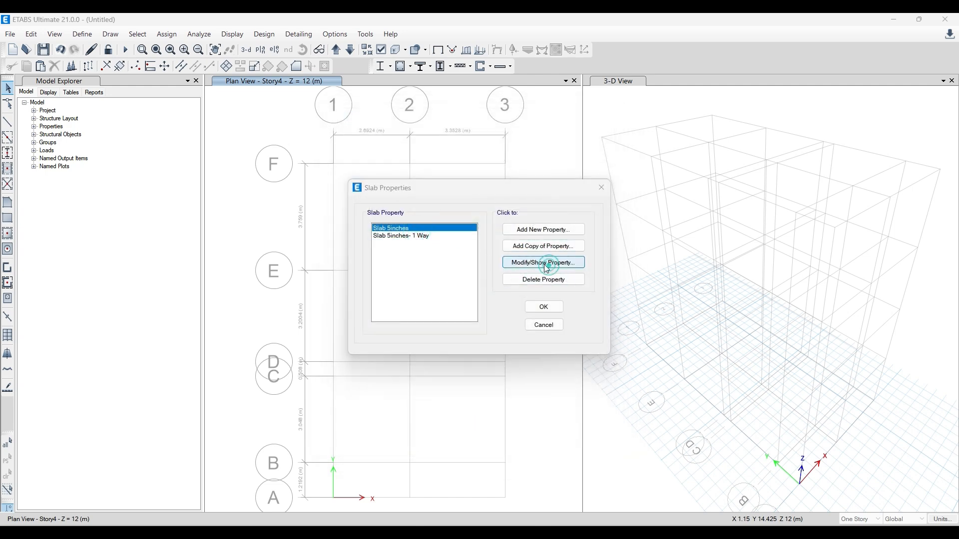
pyautogui.click(520, 145)
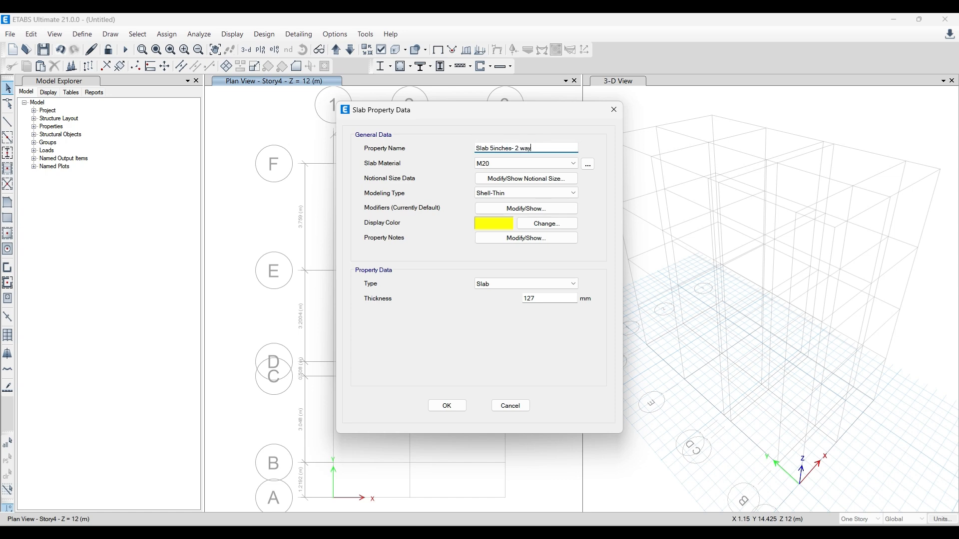
pyautogui.click(456, 406)
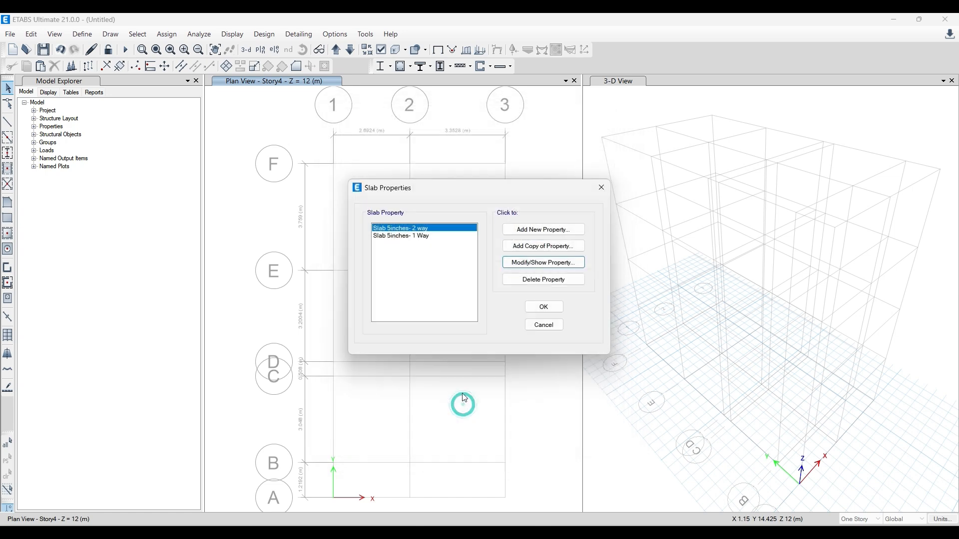
# - Recheck the "Slab 5inches- 1 Way" property, keep its modeling type as Membrane, and accept the slab property definitions
pyautogui.click(414, 237)
pyautogui.click(520, 264)
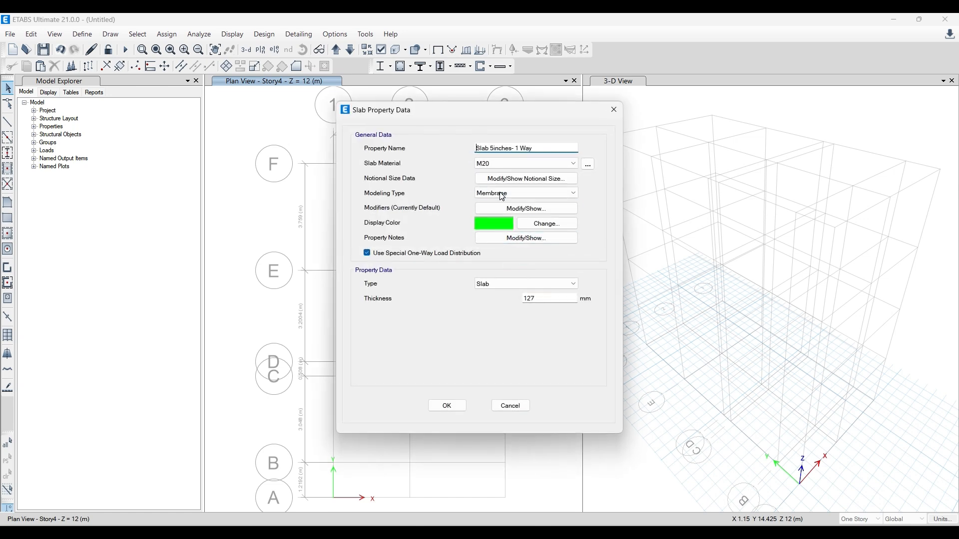
pyautogui.click(502, 194)
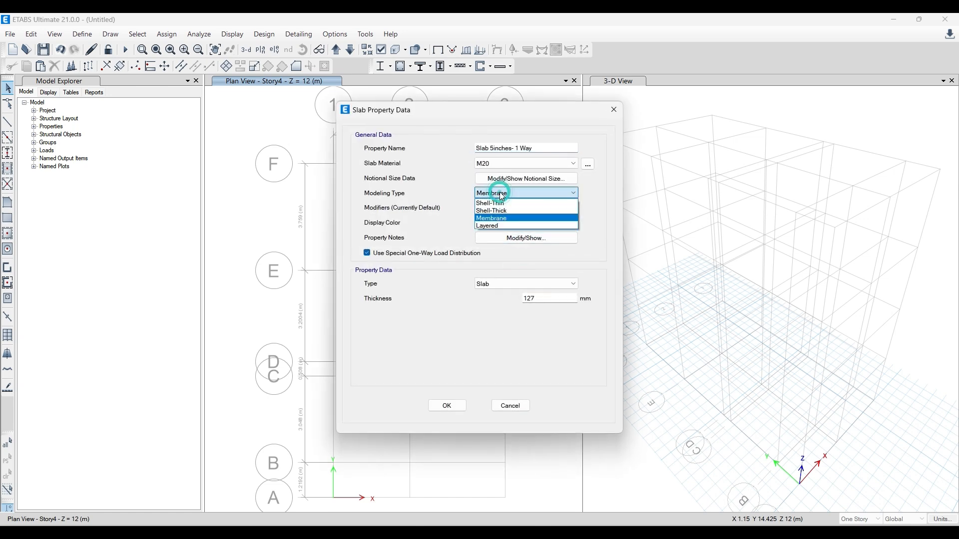
pyautogui.click(493, 219)
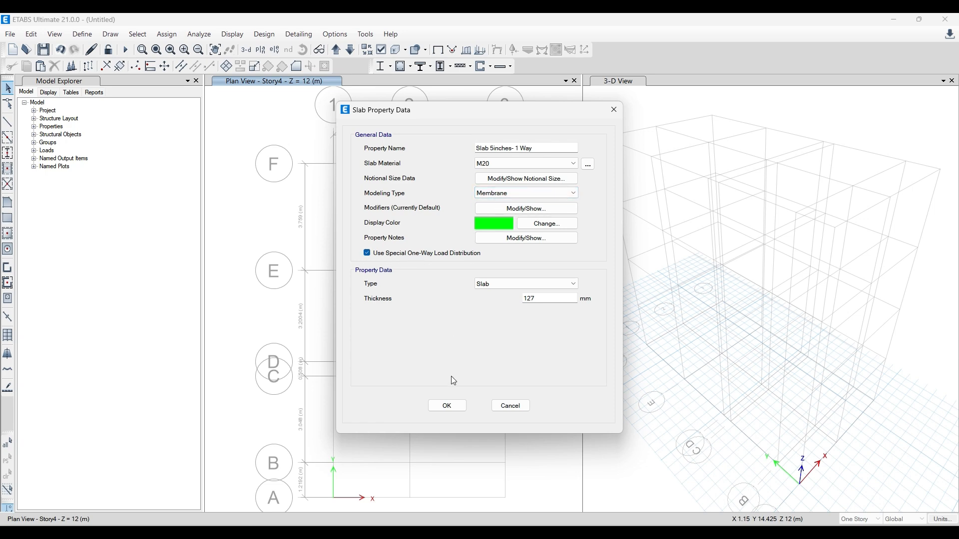
pyautogui.click(448, 406)
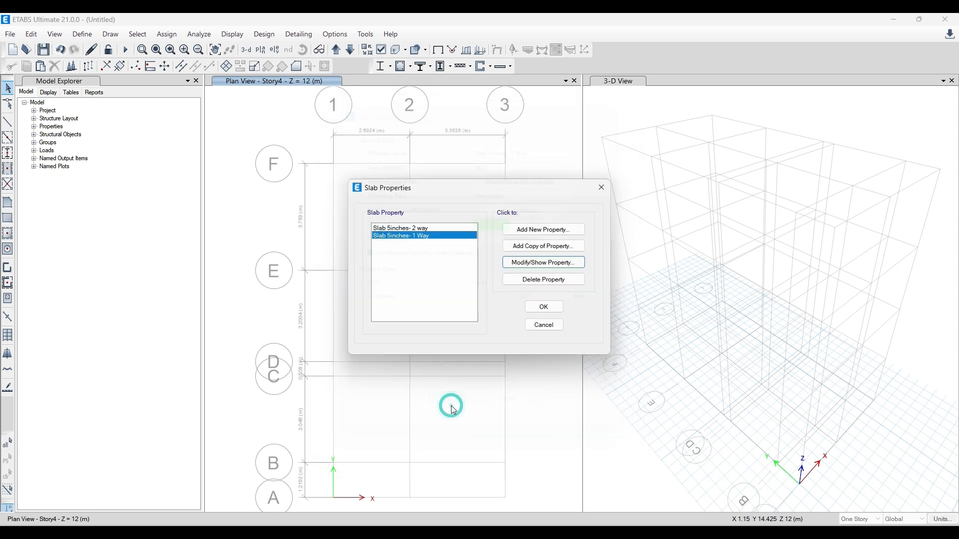
pyautogui.click(541, 308)
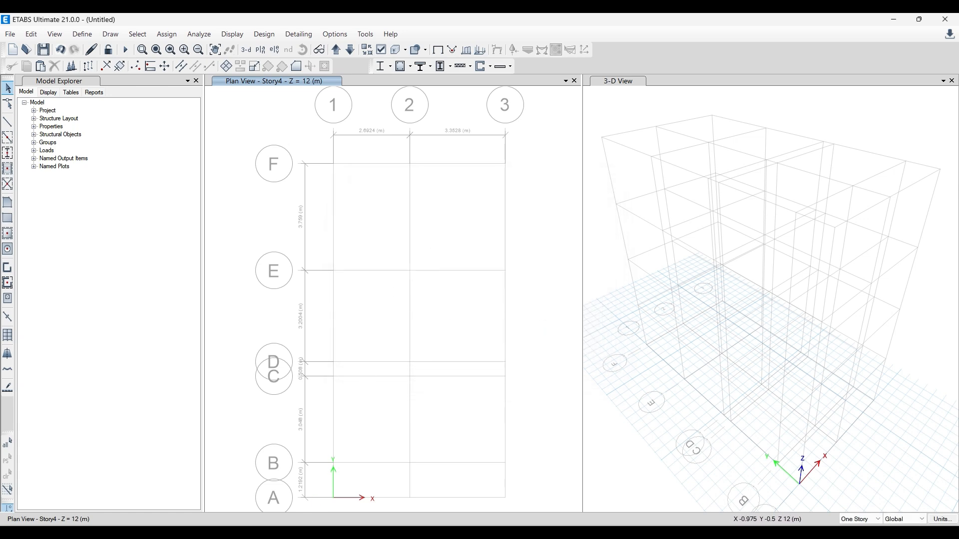
# - Switch to the Paint notes and append "(beam, column and slab)" to step 3, Frame Definition
pyautogui.click(306, 533)
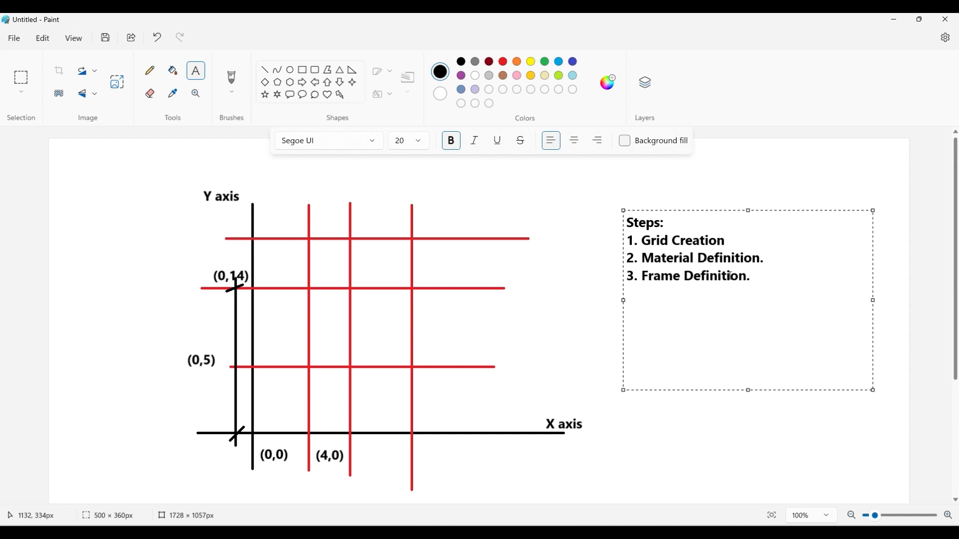
pyautogui.write('(beam, column and s')
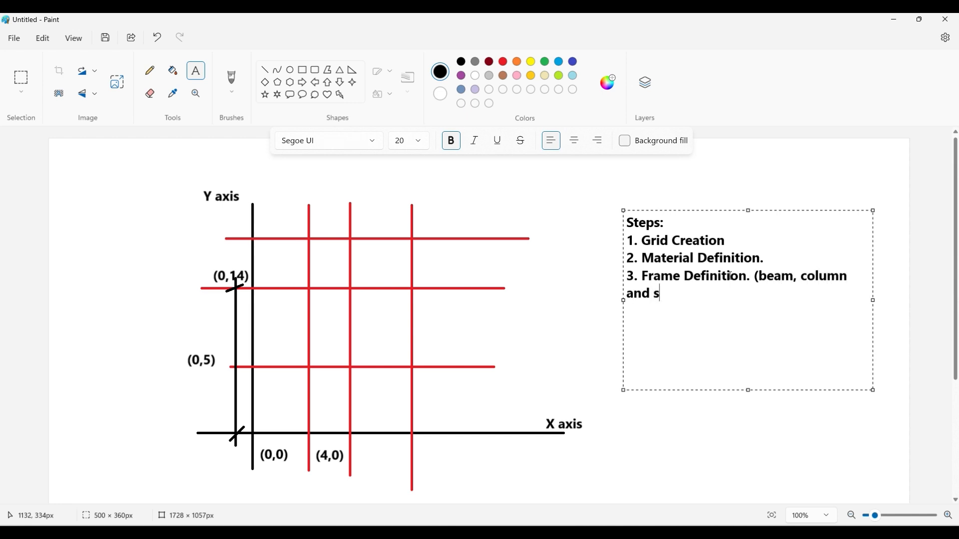
pyautogui.write('lab)')
pyautogui.click(754, 279)
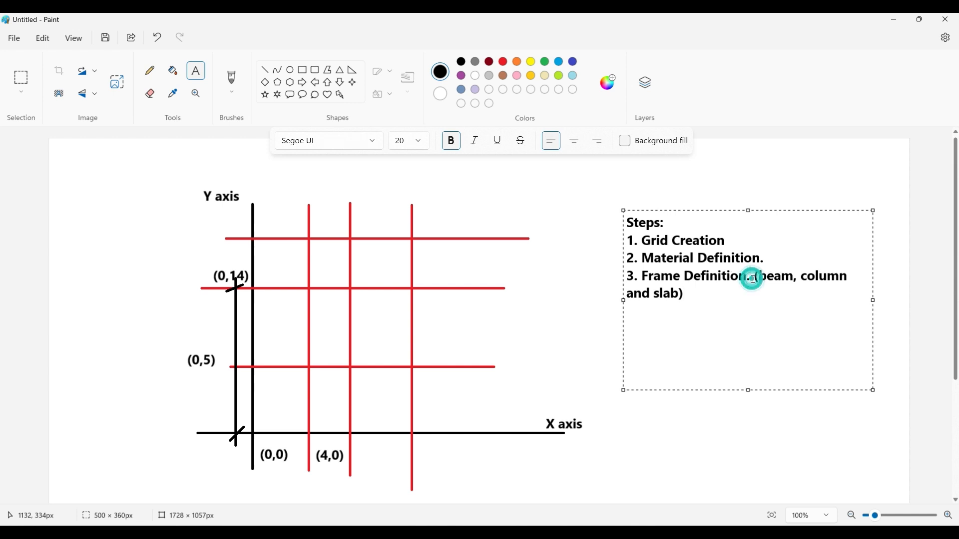
# - Add "4. Modelling" and "5. Load Application" as new lines below step 3 of the steps list
pyautogui.click(682, 295)
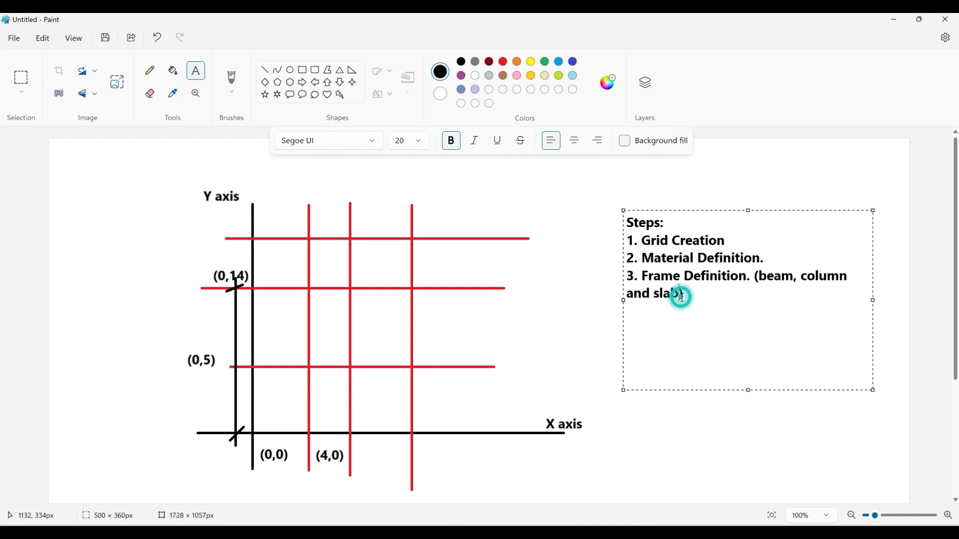
pyautogui.press('Return')
pyautogui.write('4. Modelling ')
pyautogui.write('5. ')
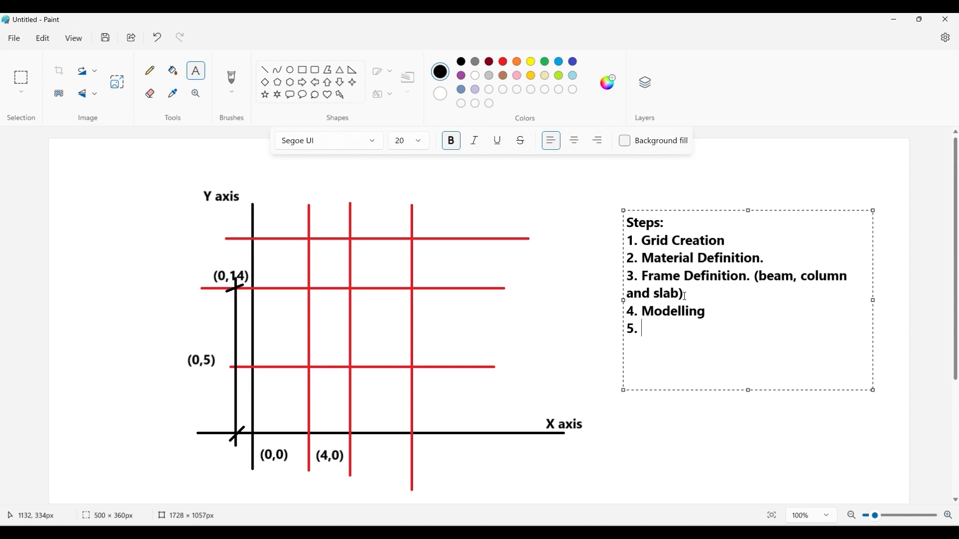
pyautogui.write('Load Application')
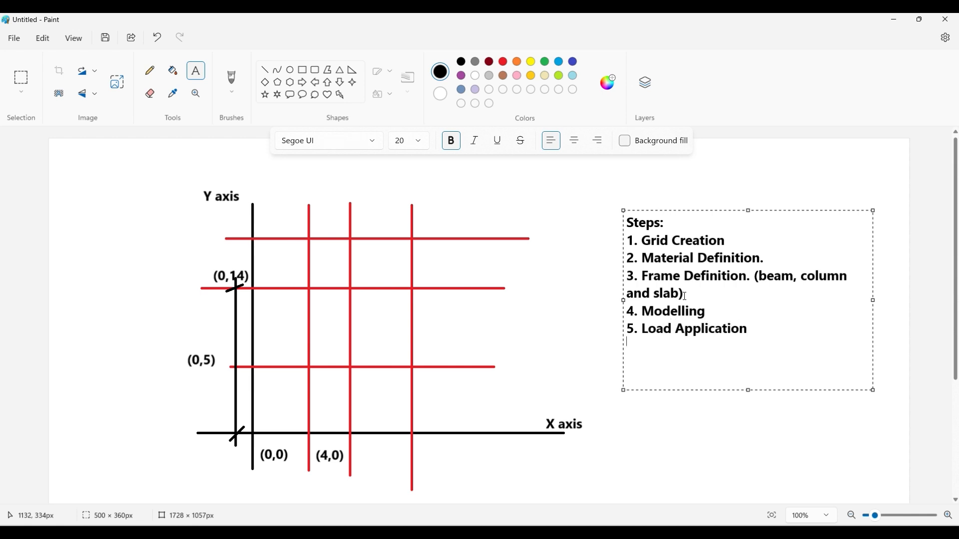
pyautogui.write('6')
pyautogui.write('(load combinati')
pyautogui.write('on)')
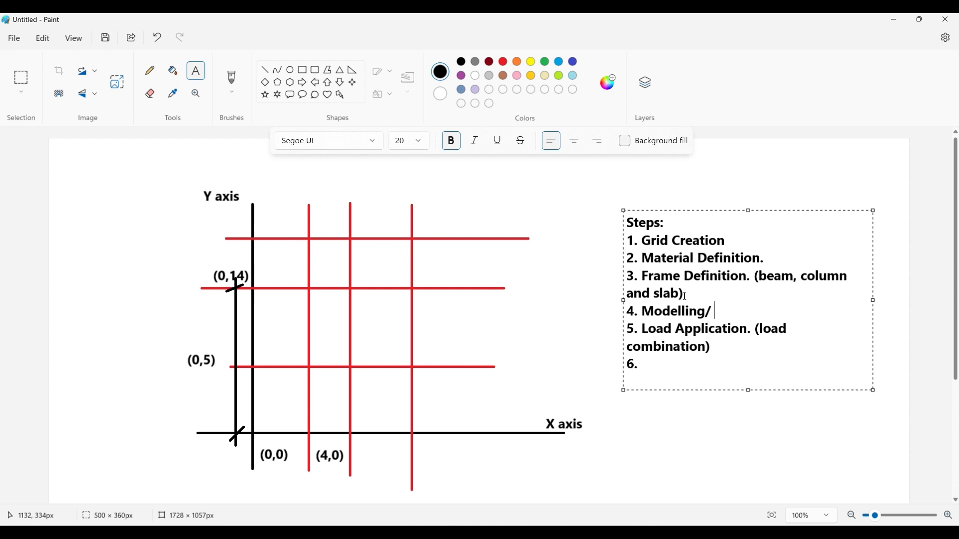
pyautogui.write('Model check')
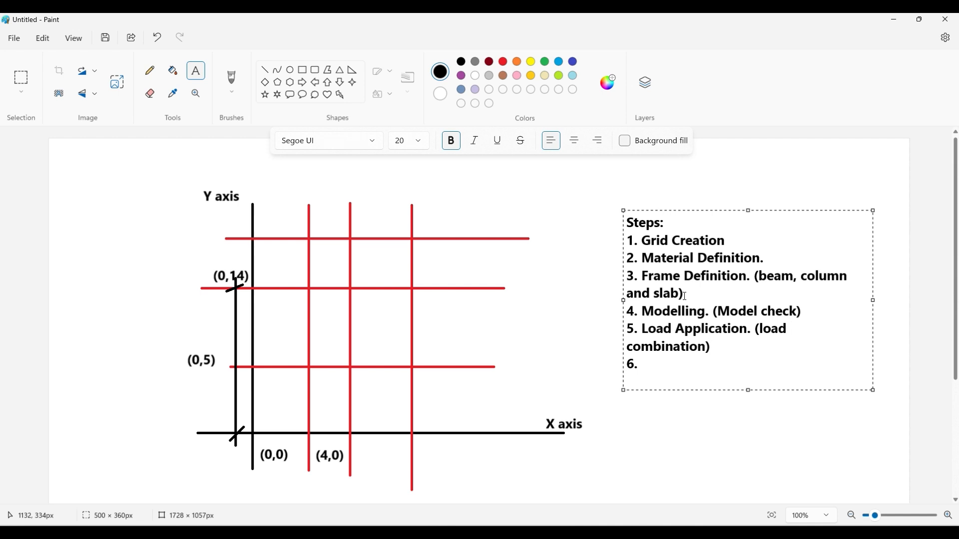
pyautogui.write('Analysis and design')
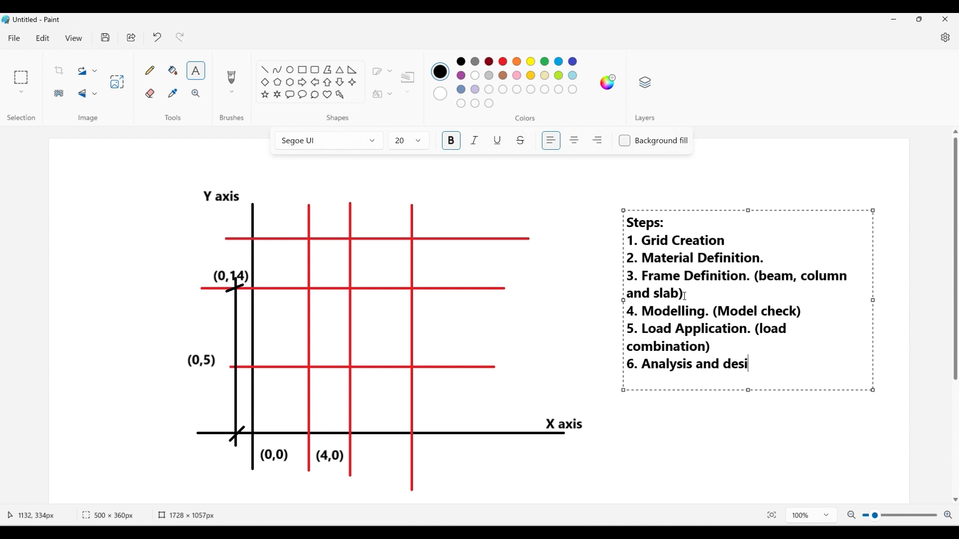
# - Complete line 6 of the steps list as "Analysis and design" and commit the text box to the canvas
pyautogui.moveTo(685, 297); pyautogui.dragTo(630, 240)
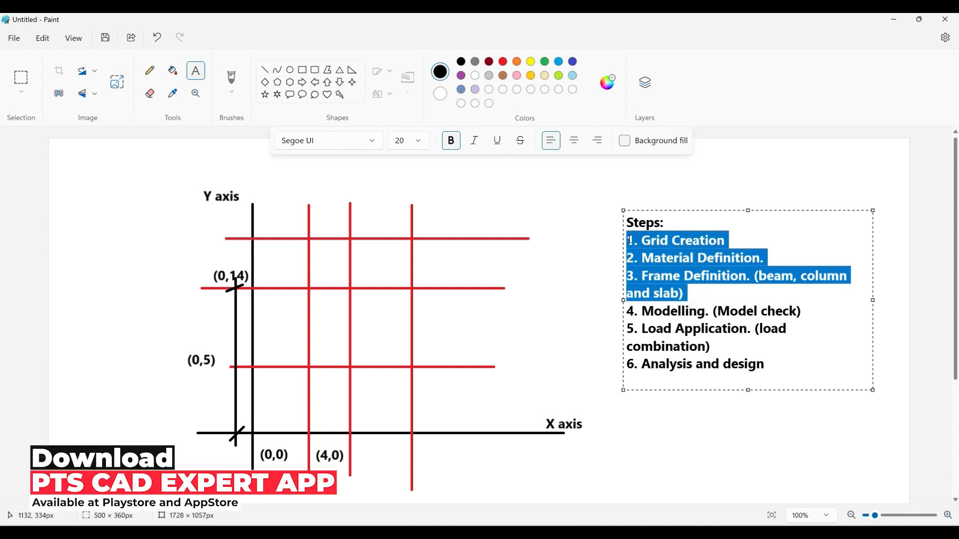
pyautogui.click(707, 297)
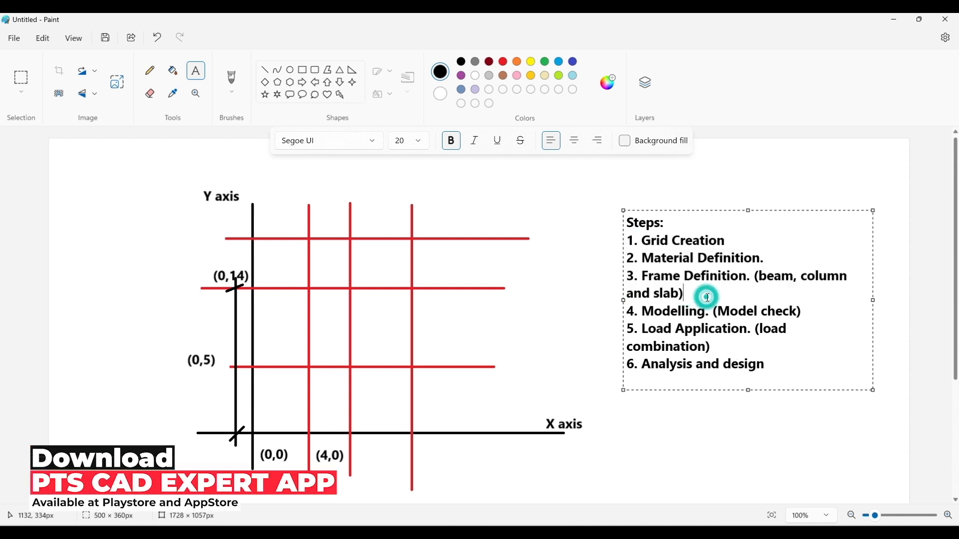
pyautogui.click(592, 287)
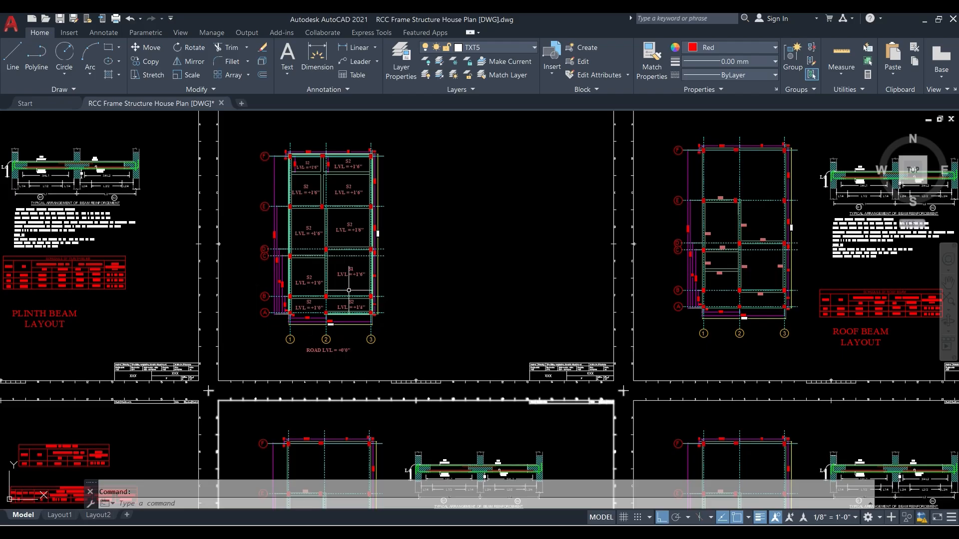
# - Switch to AutoCAD and examine the grid, column and plinth beam layouts across the drawing sheets
pyautogui.scroll(-5, 350, 289)
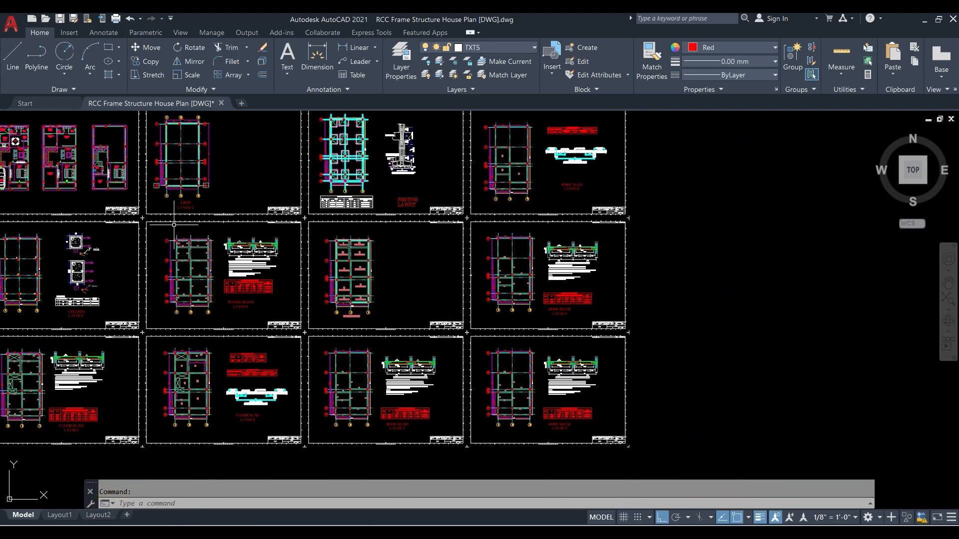
pyautogui.moveTo(250, 231)
pyautogui.mouseDown(button='middle')
pyautogui.moveTo(327, 266)
pyautogui.moveTo(466, 287)
pyautogui.mouseUp(button='middle')
pyautogui.scroll(3, 416, 180)
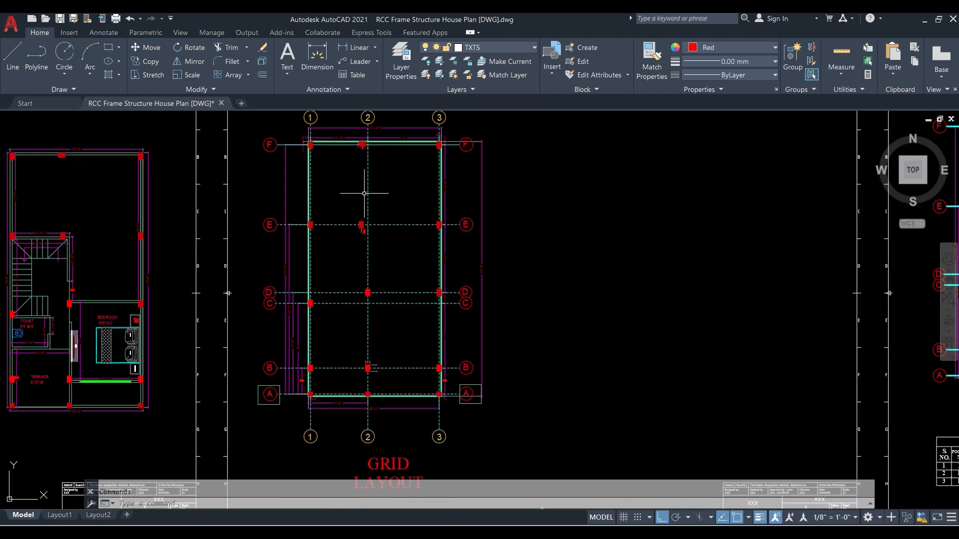
pyautogui.scroll(-5, 368, 192)
pyautogui.scroll(4, 279, 293)
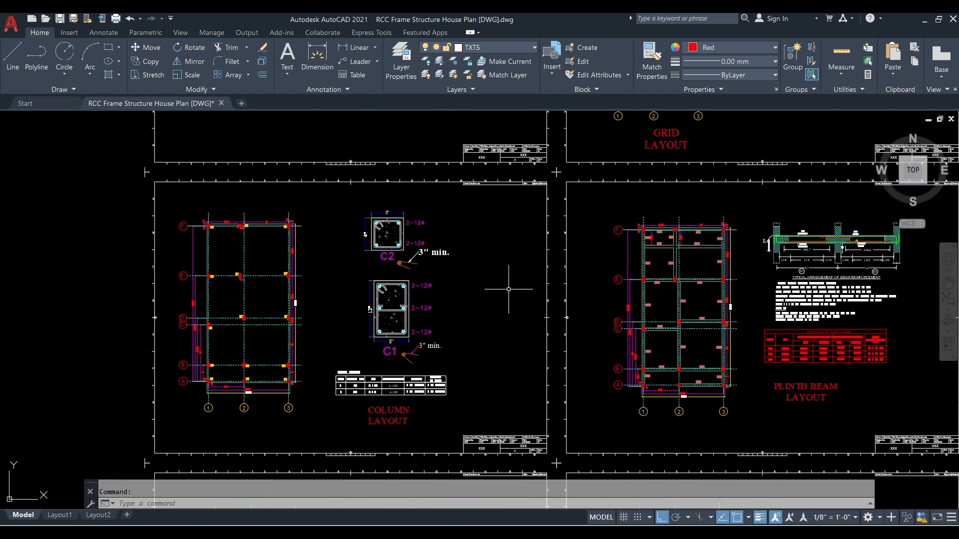
pyautogui.scroll(-2, 482, 281)
pyautogui.moveTo(729, 324); pyautogui.dragTo(494, 363, button='middle')
pyautogui.scroll(2, 379, 314)
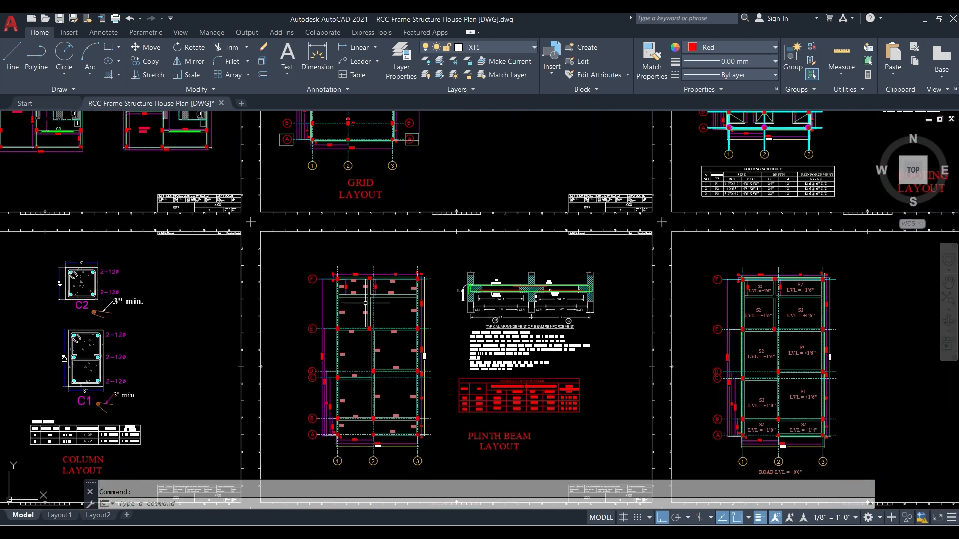
pyautogui.scroll(3, 347, 299)
pyautogui.scroll(-3, 329, 257)
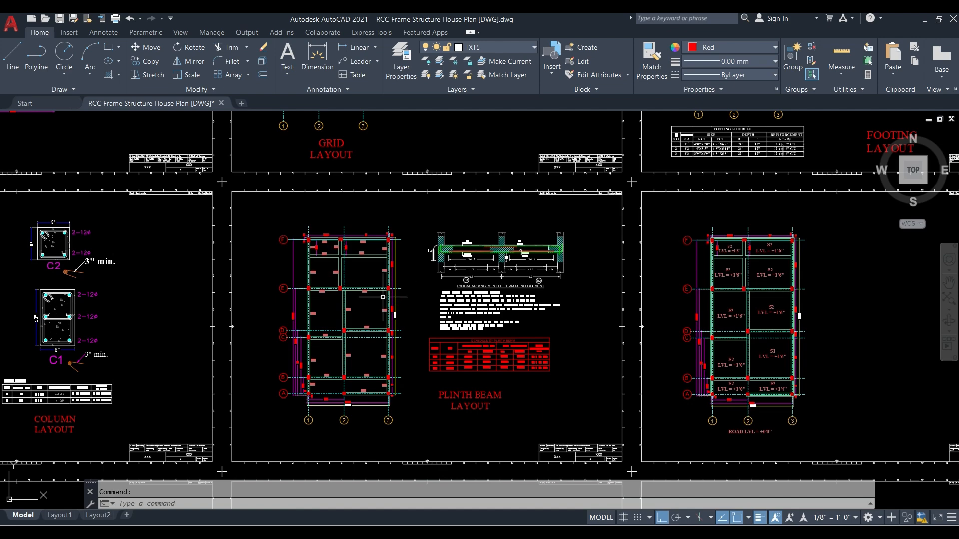
pyautogui.scroll(3, 284, 290)
pyautogui.scroll(-3, 356, 155)
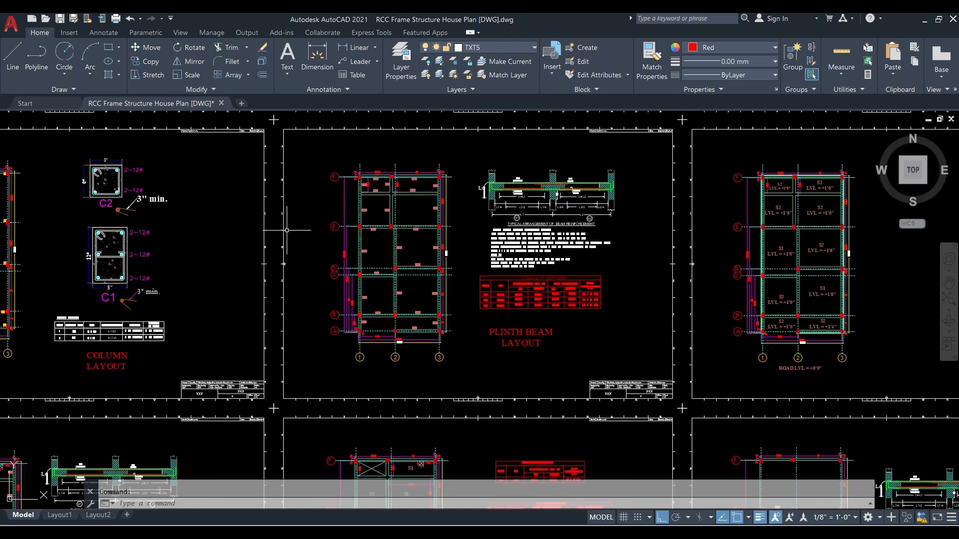
pyautogui.moveTo(249, 234); pyautogui.dragTo(492, 235, button='middle')
pyautogui.scroll(3, 185, 177)
pyautogui.scroll(-5, 185, 176)
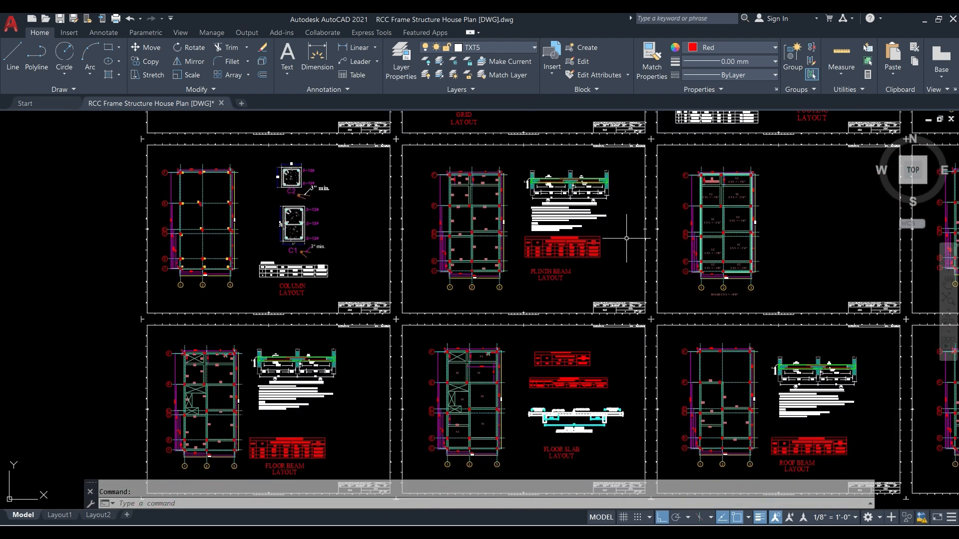
pyautogui.scroll(4, 480, 215)
pyautogui.scroll(-3, 452, 220)
pyautogui.moveTo(414, 230); pyautogui.dragTo(649, 222, button='middle')
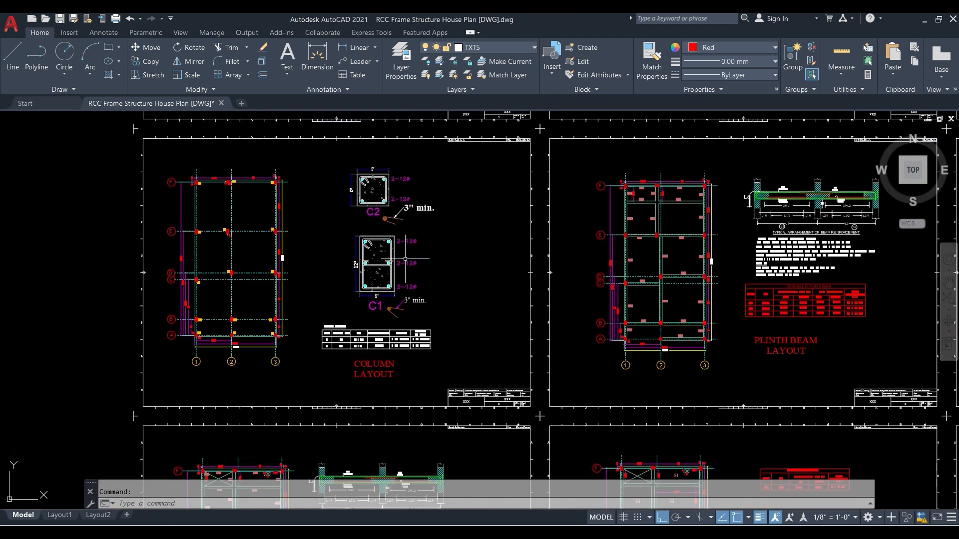
# - Examine the column layout for the C1 and C2 positions on grids A to F and their sizes in the column details table
pyautogui.scroll(6, 209, 205)
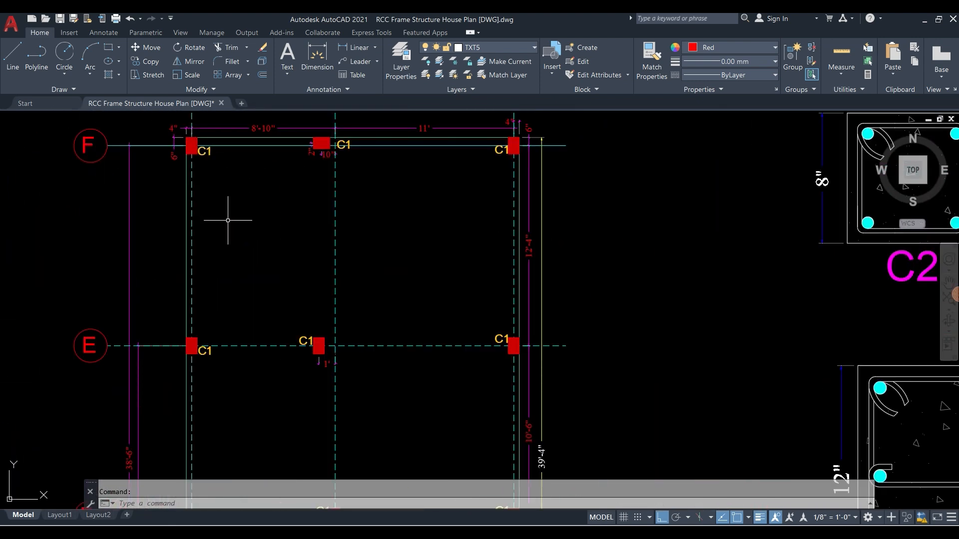
pyautogui.scroll(-2, 412, 161)
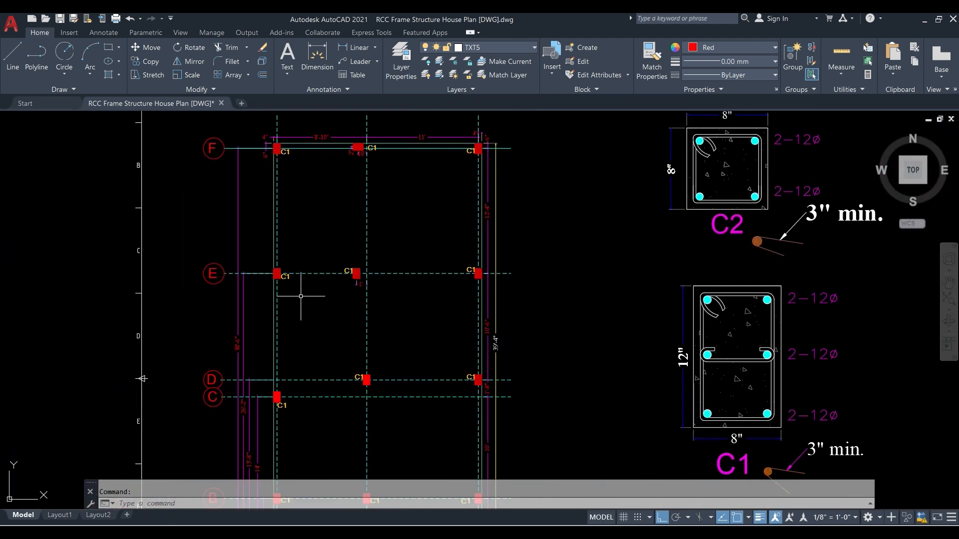
pyautogui.moveTo(420, 318); pyautogui.dragTo(339, 187, button='middle')
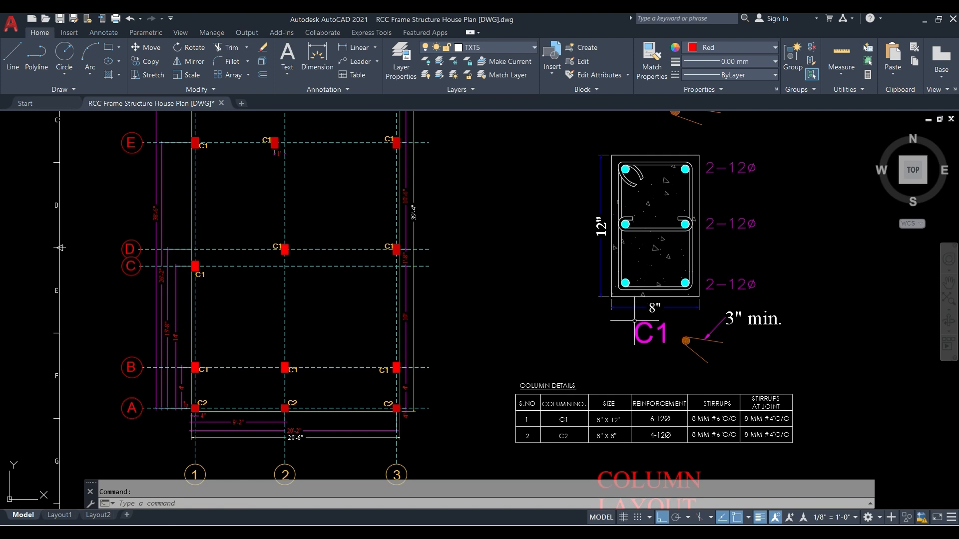
pyautogui.scroll(2, 592, 420)
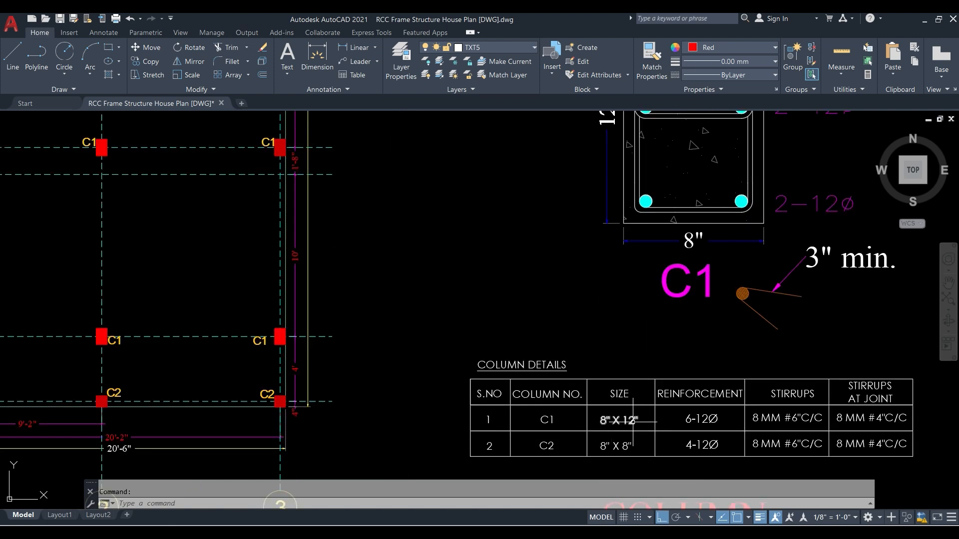
pyautogui.scroll(-3, 633, 421)
pyautogui.scroll(2, 215, 400)
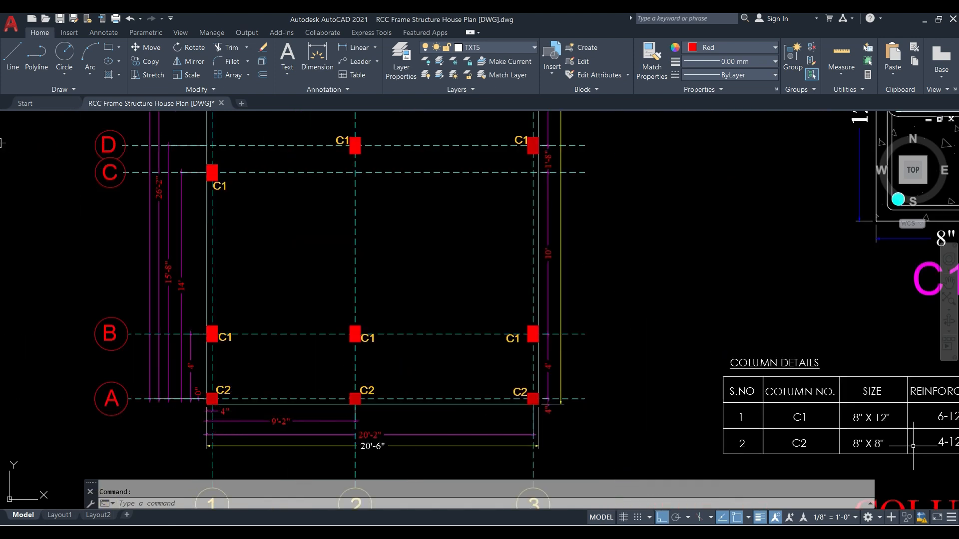
pyautogui.moveTo(854, 459); pyautogui.dragTo(777, 454, button='middle')
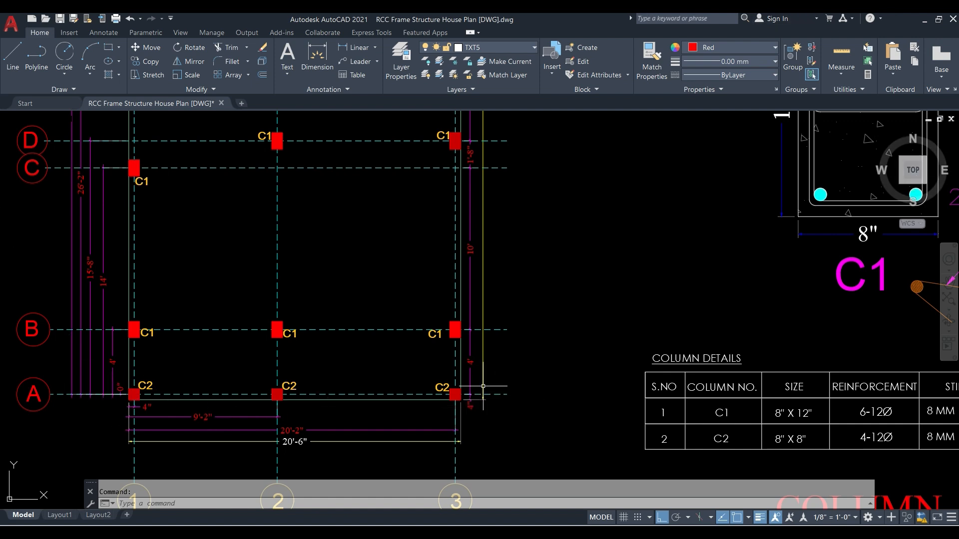
pyautogui.scroll(-2, 394, 378)
pyautogui.moveTo(362, 294); pyautogui.dragTo(389, 426, button='middle')
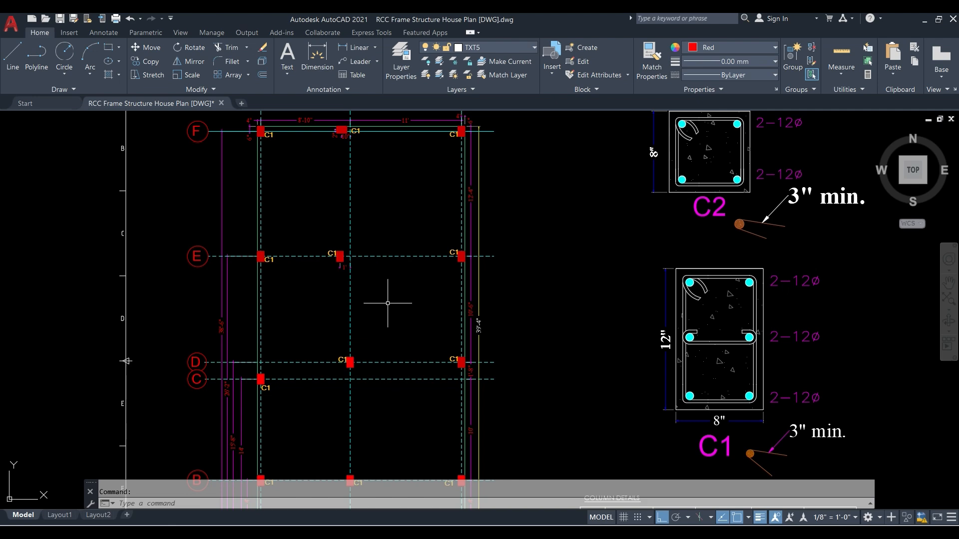
pyautogui.moveTo(387, 303); pyautogui.dragTo(363, 211, button='middle')
pyautogui.scroll(-3, 376, 387)
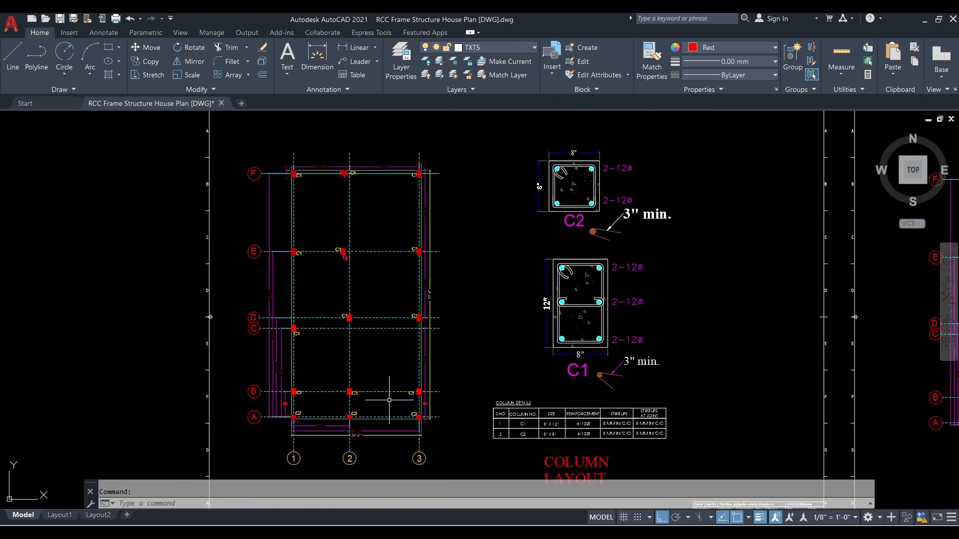
pyautogui.scroll(3, 297, 186)
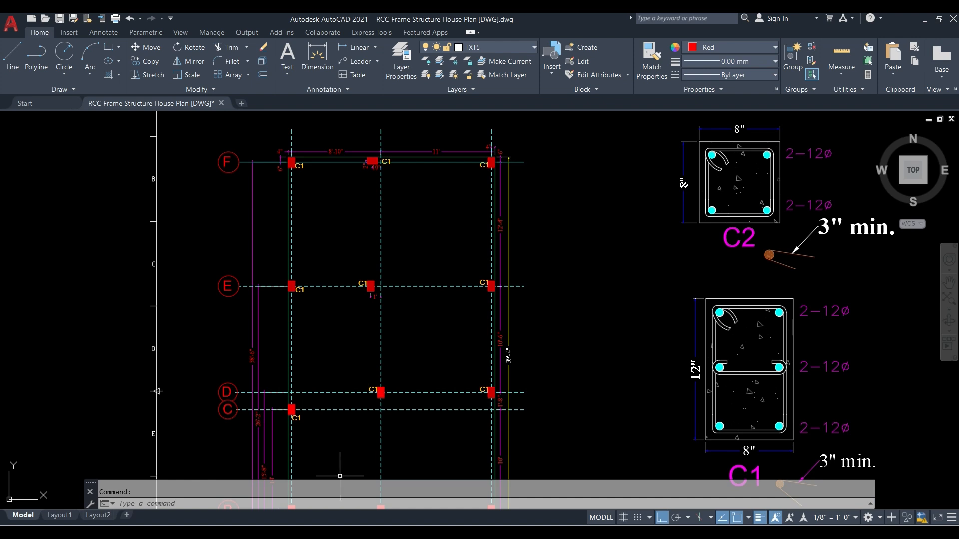
pyautogui.moveTo(325, 532)
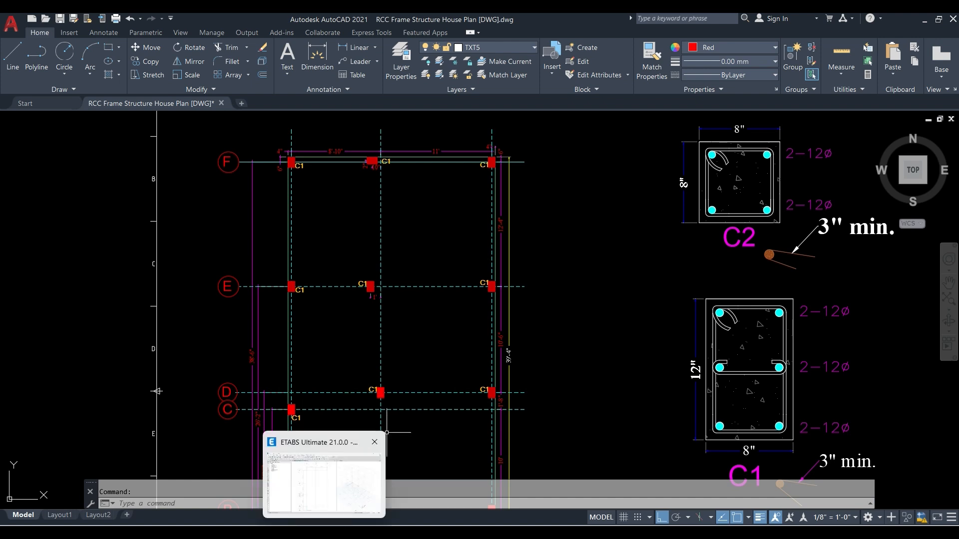
# - Switch to ETABS and open the story data of the model for editing
pyautogui.click(326, 533)
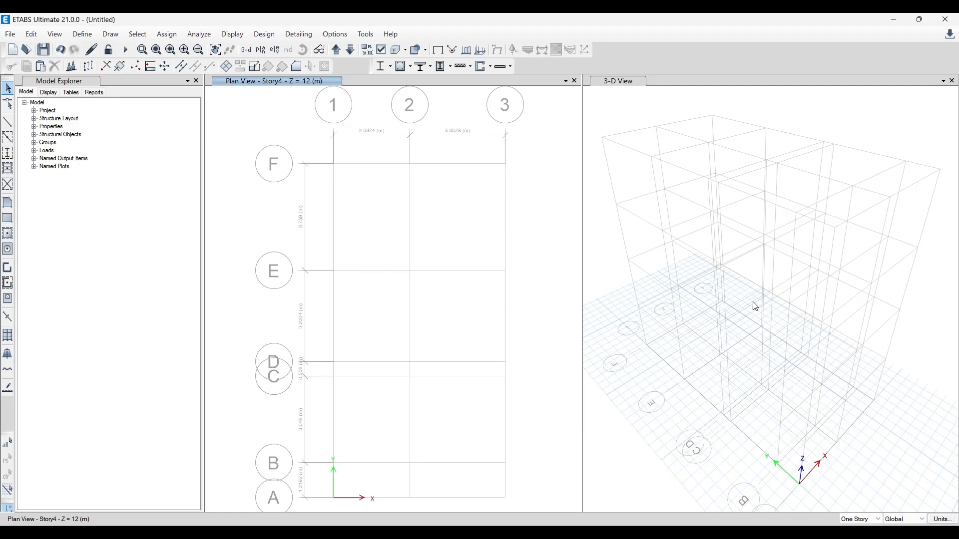
pyautogui.click(79, 34)
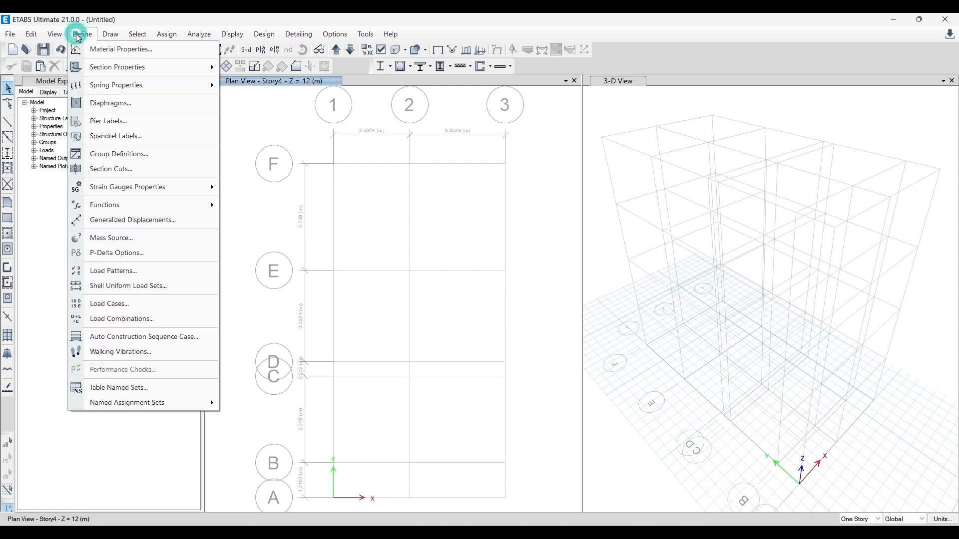
pyautogui.click(27, 36)
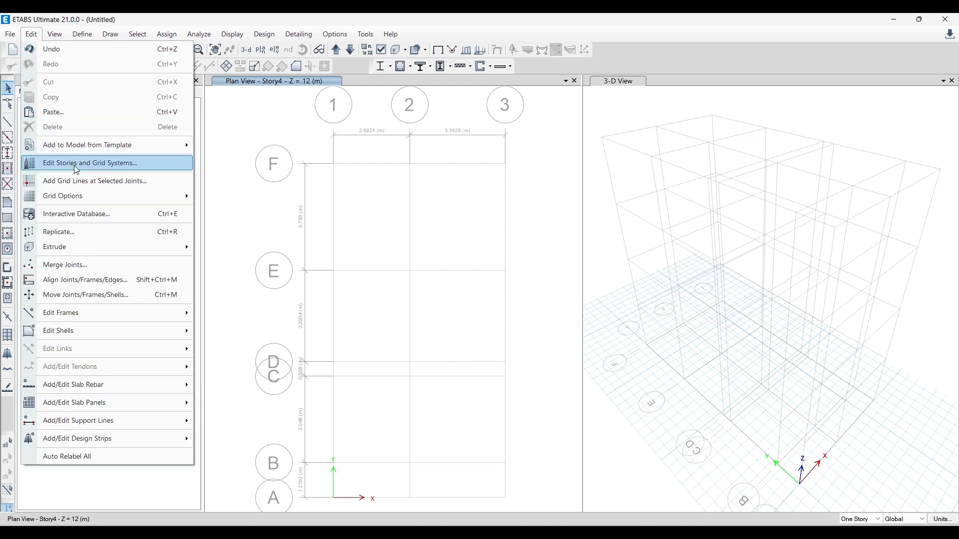
pyautogui.click(111, 169)
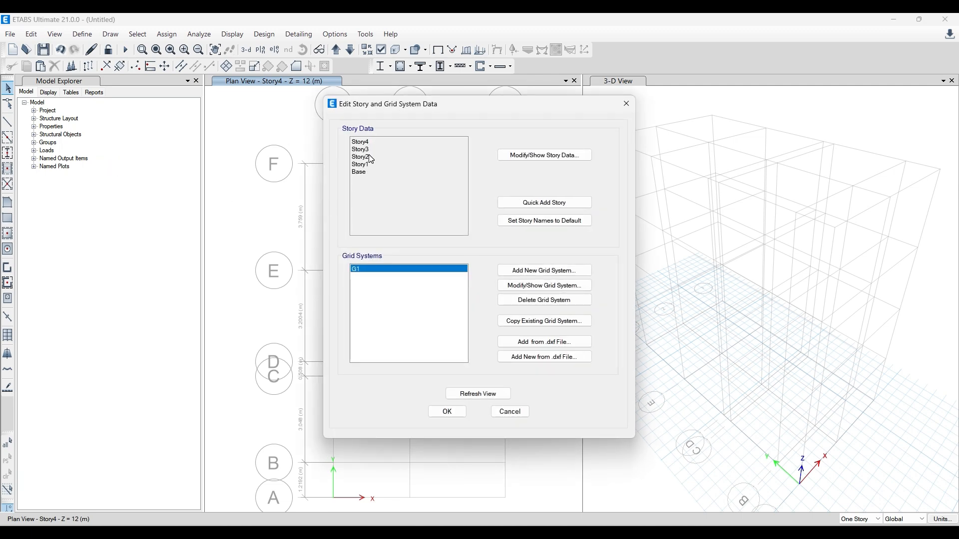
pyautogui.click(542, 155)
# - Rename the Base level as Foundation, Story1 as Plinth and Story2 as GF Roof
pyautogui.click(317, 227)
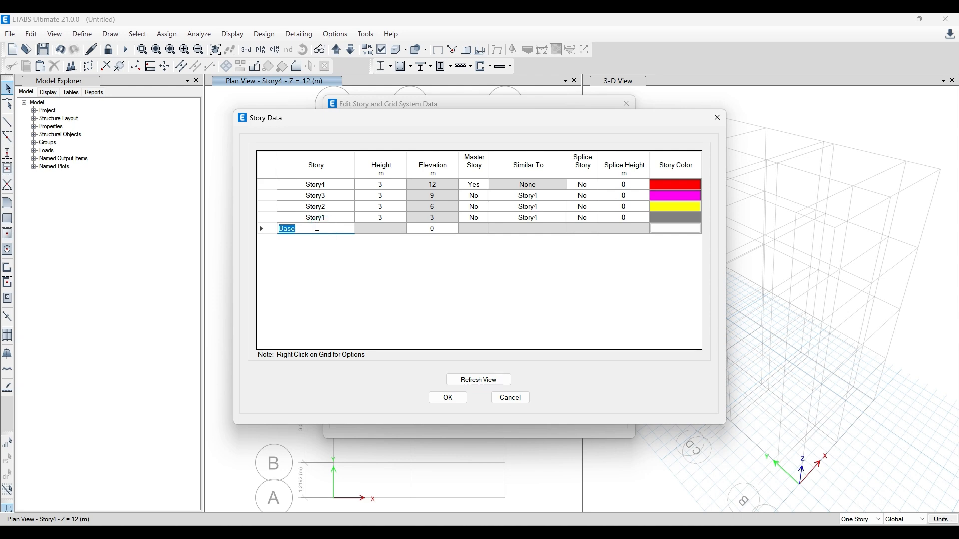
pyautogui.write('Foundation')
pyautogui.click(320, 217)
pyautogui.write('Plinth')
pyautogui.click(334, 207)
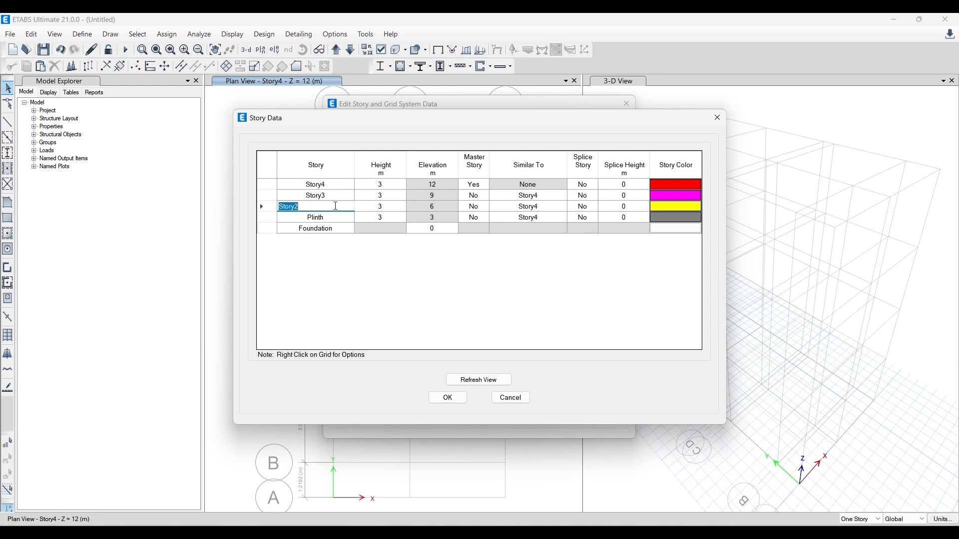
pyautogui.write('GF Roof')
# - Rename Story3 as FF Roof/Terrace and Story4 as Mumty, accept the story data and reopen it
pyautogui.click(330, 197)
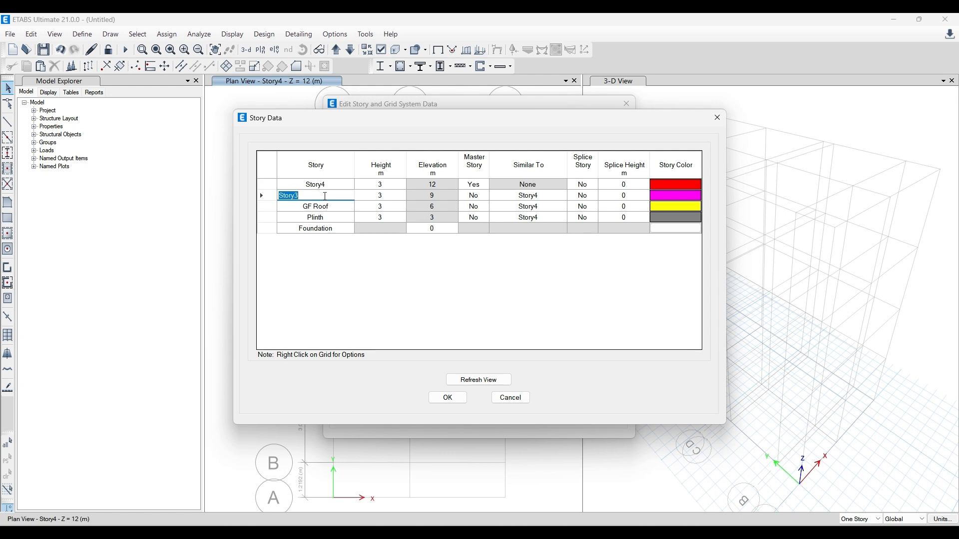
pyautogui.write('FF Roof/Terrace')
pyautogui.click(344, 186)
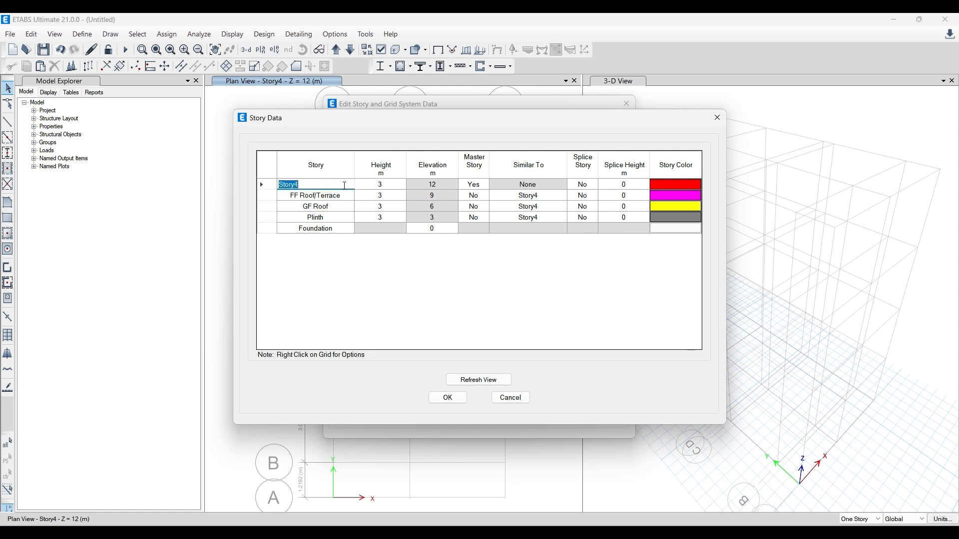
pyautogui.write('Mumty')
pyautogui.click(376, 297)
pyautogui.click(448, 398)
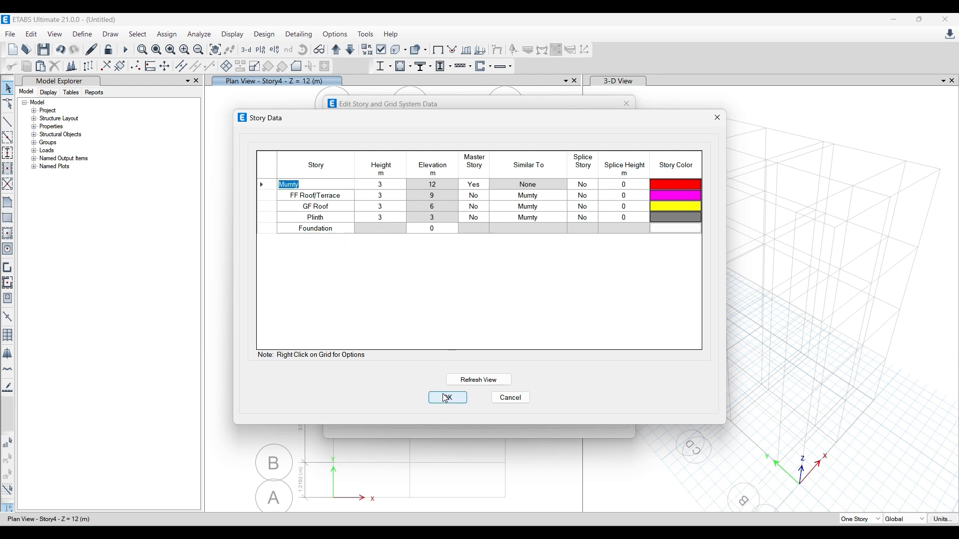
pyautogui.click(550, 162)
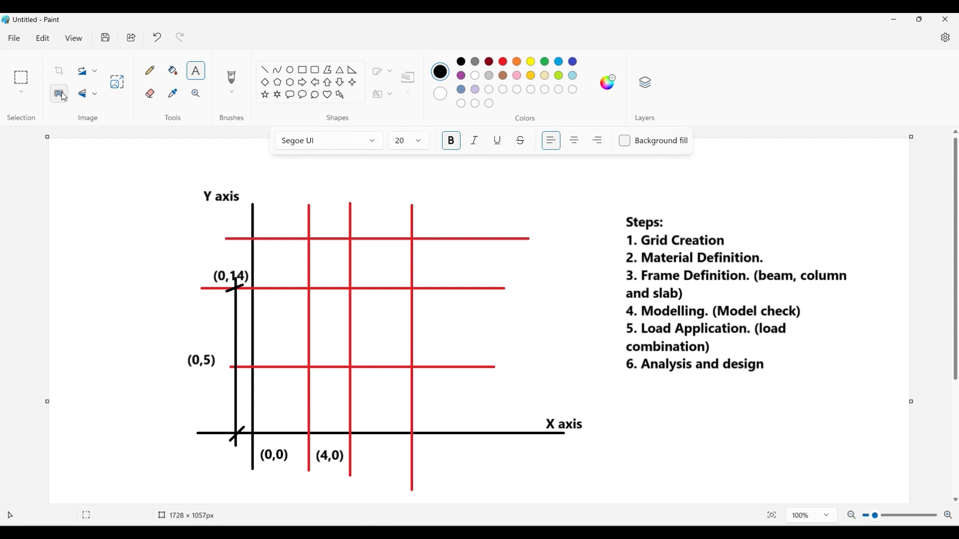
# - Switch to Paint and sketch a horizontal line crossed by a vertical line with a short tick at its lower end, below the steps list
pyautogui.scroll(-5, 295, 142)
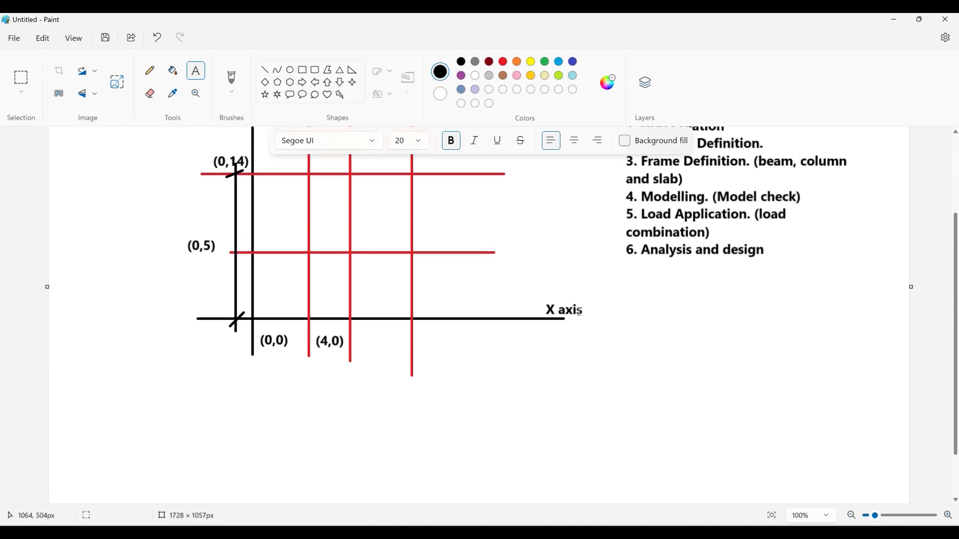
pyautogui.click(265, 70)
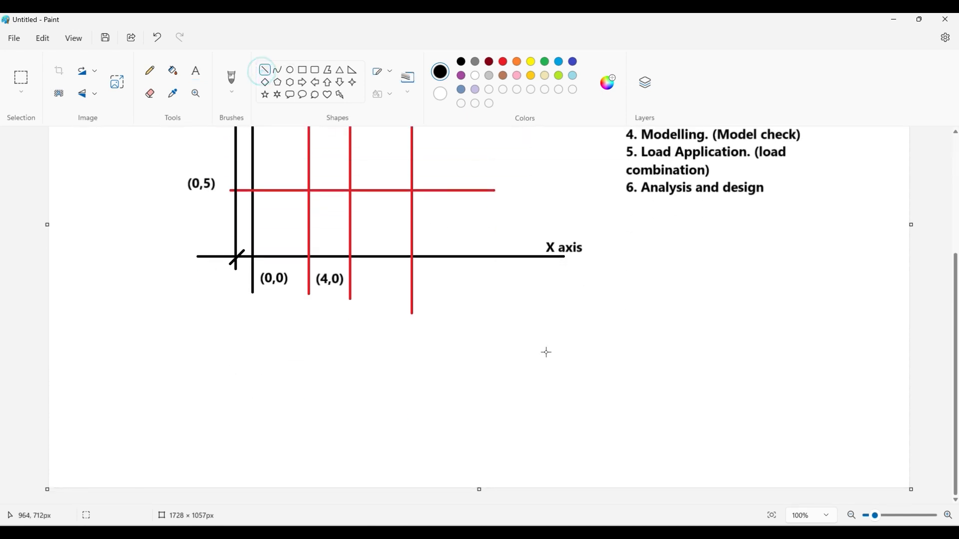
pyautogui.moveTo(590, 403); pyautogui.dragTo(757, 404)
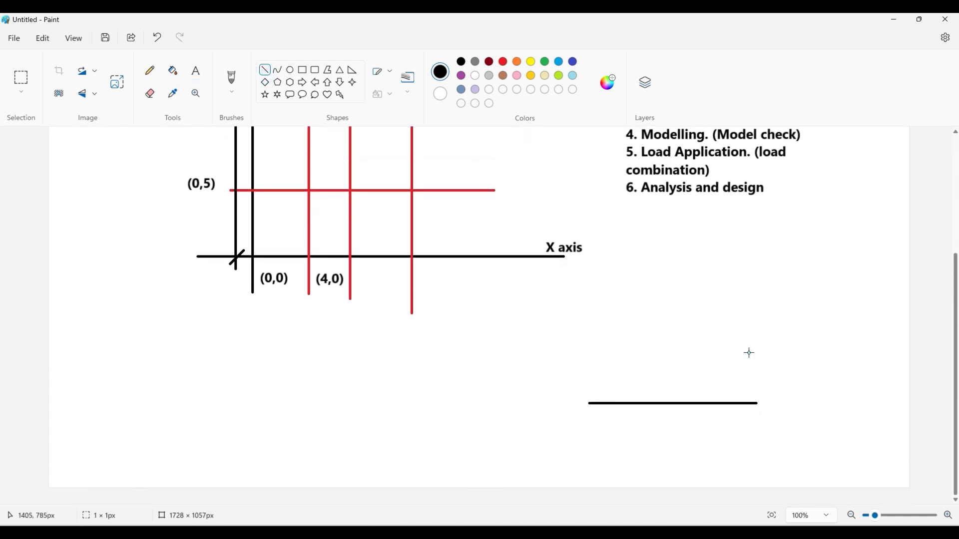
pyautogui.moveTo(663, 303)
pyautogui.mouseDown()
pyautogui.moveTo(668, 438)
pyautogui.moveTo(655, 430)
pyautogui.moveTo(676, 431)
pyautogui.mouseUp()
pyautogui.click(684, 353)
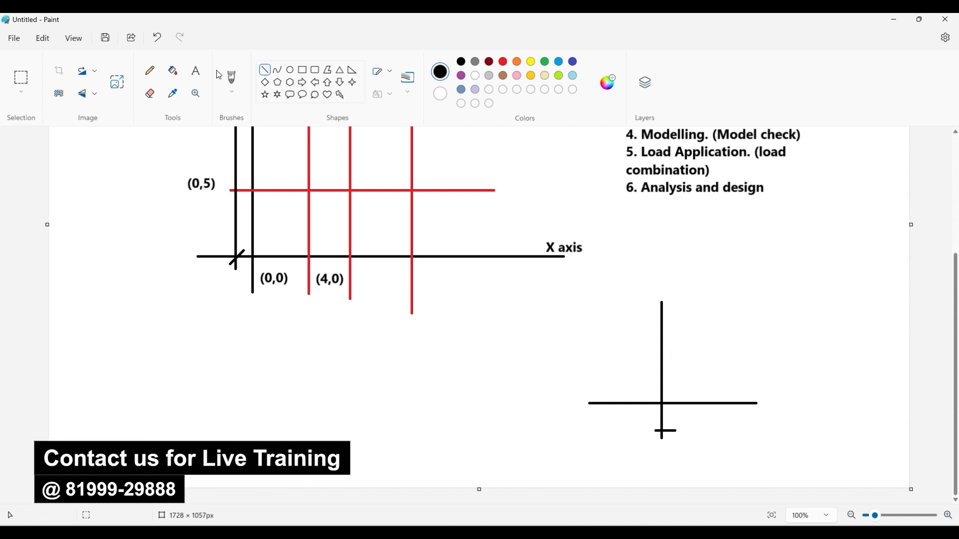
# - Label the short tick at the lower end of the vertical line "Foundation"
pyautogui.click(196, 71)
pyautogui.click(685, 427)
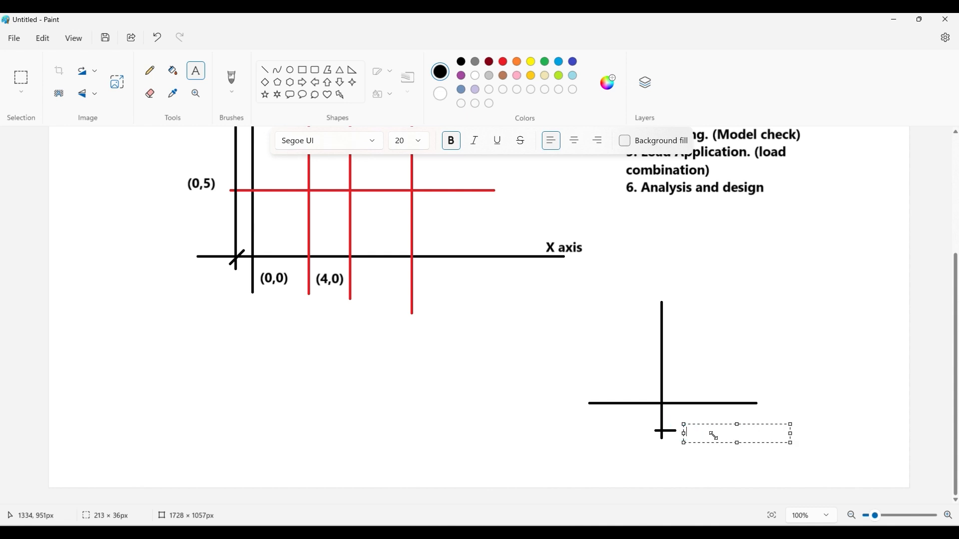
pyautogui.write('Foundation')
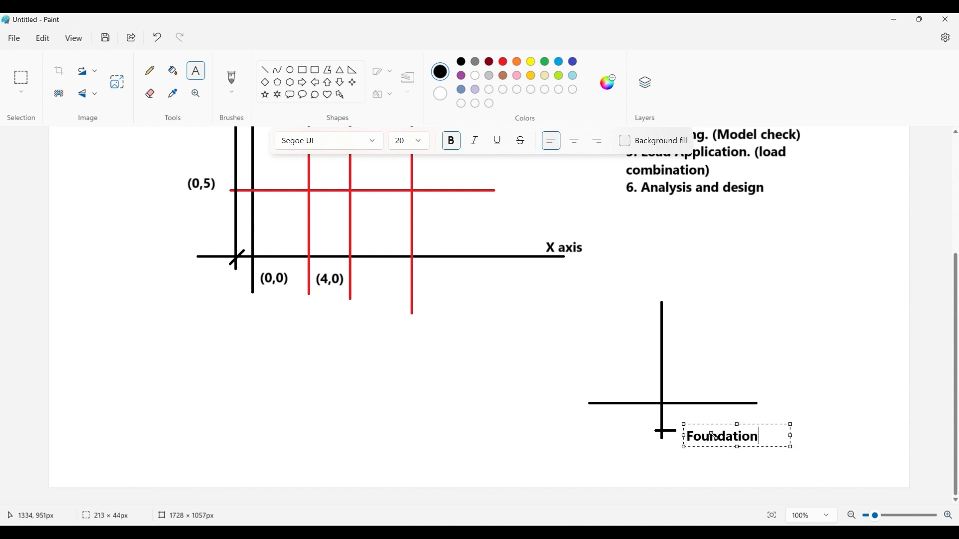
pyautogui.click(814, 398)
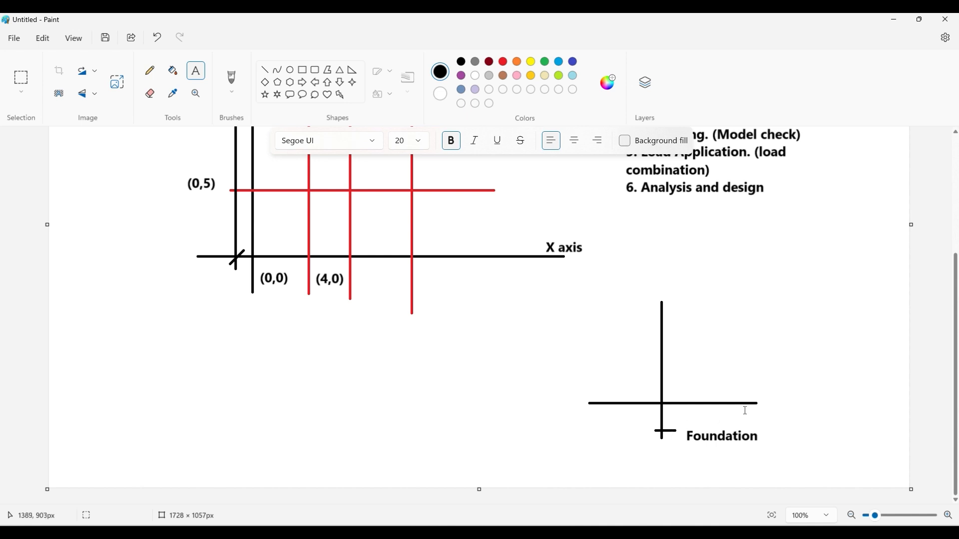
# - Label the long horizontal line of the level sketch "Plinth"
pyautogui.moveTo(765, 396); pyautogui.dragTo(805, 404)
pyautogui.write('P')
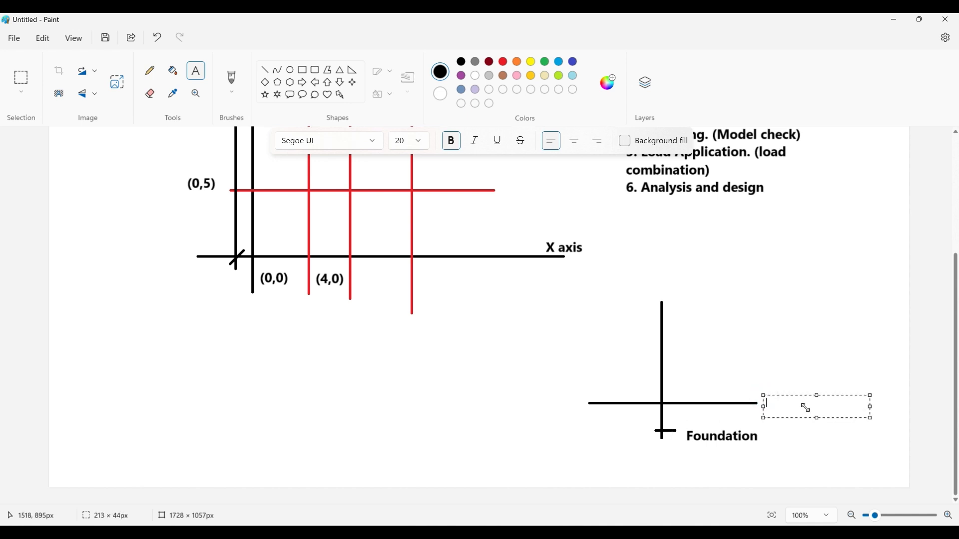
pyautogui.write('linth')
pyautogui.click(761, 381)
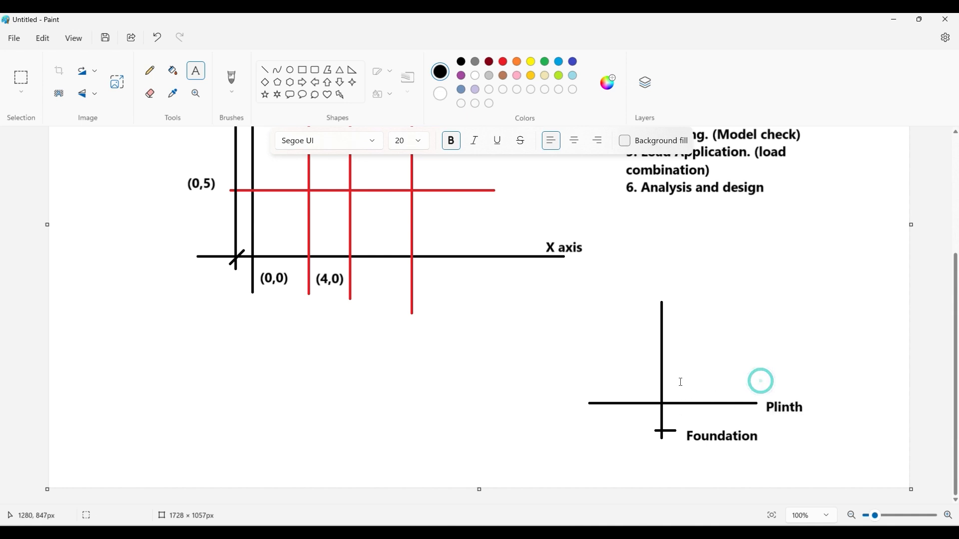
# - Draw a shorter horizontal line across the vertical line above the Plinth level and switch back to ETABS
pyautogui.click(265, 70)
pyautogui.moveTo(617, 368); pyautogui.dragTo(750, 368)
pyautogui.hotkey('alt', 'Tab')
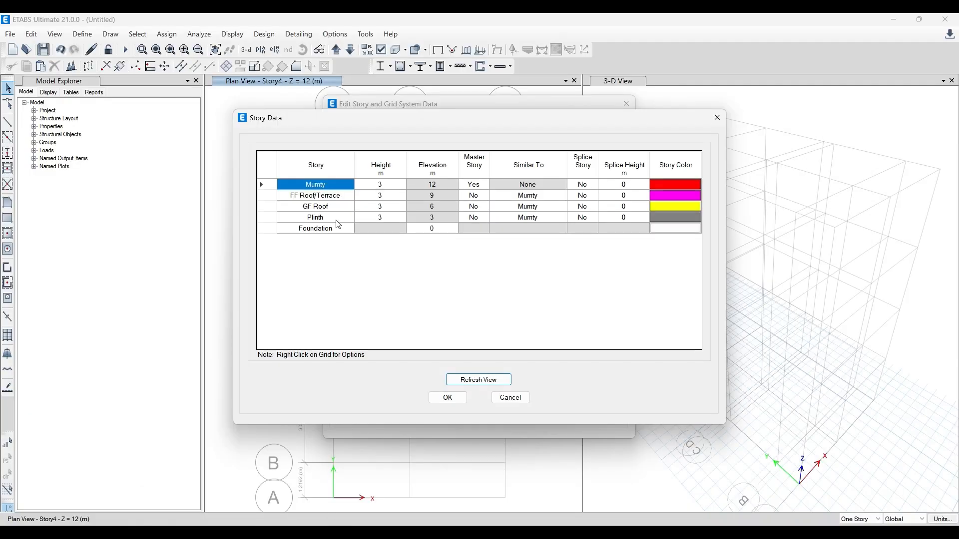
# - Try to set the Plinth story's height to 0 m
pyautogui.doubleClick(380, 218)
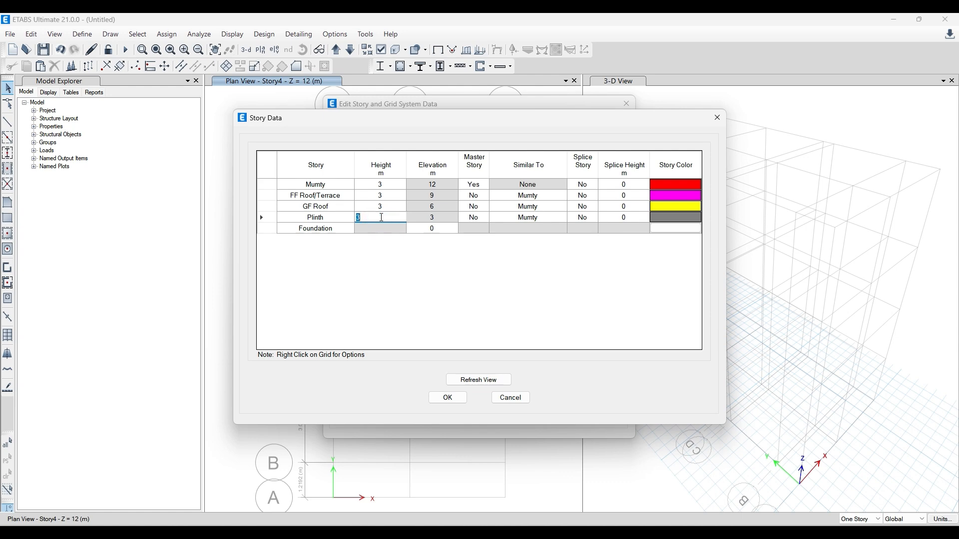
pyautogui.write('0')
pyautogui.click(421, 228)
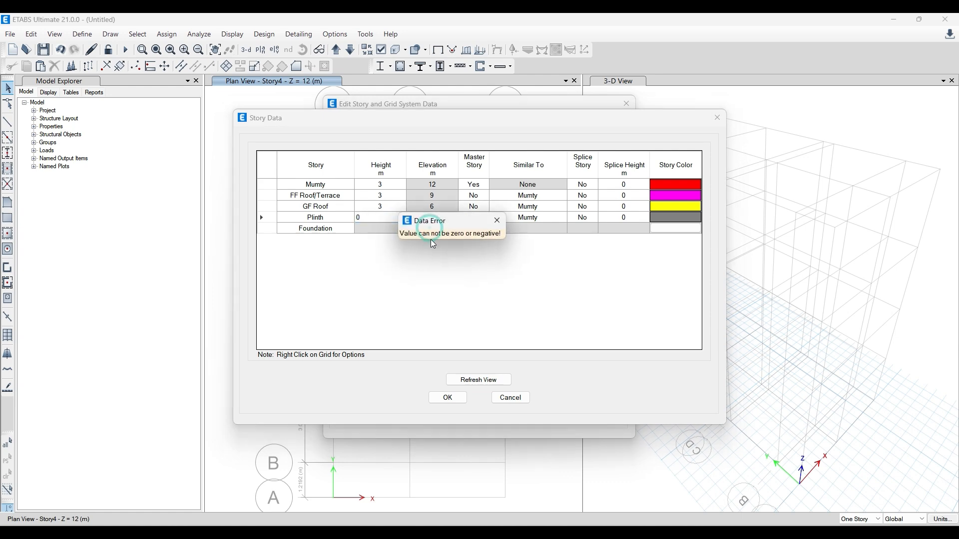
pyautogui.click(496, 219)
# - Set the Foundation level's elevation to -3 m in the story data
pyautogui.doubleClick(441, 230)
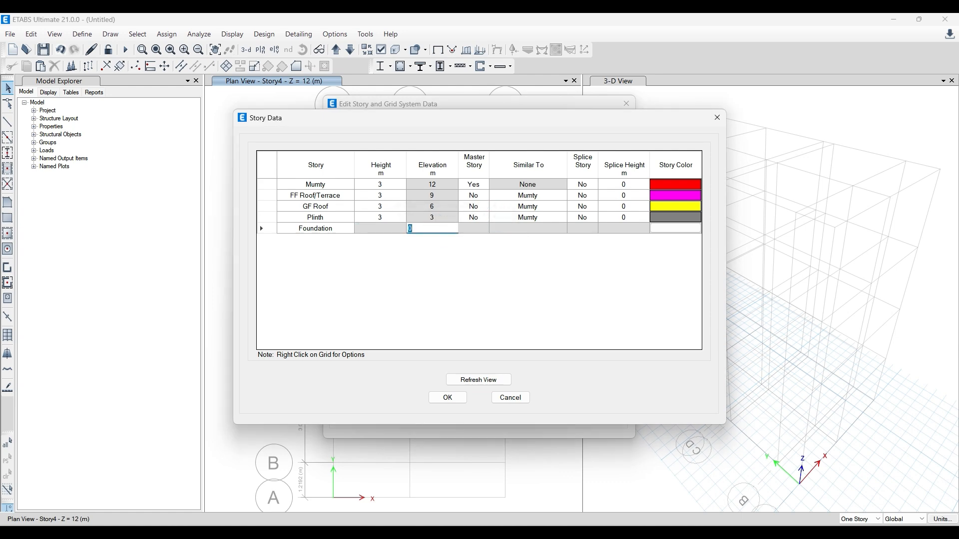
pyautogui.write('-3')
pyautogui.press('Return')
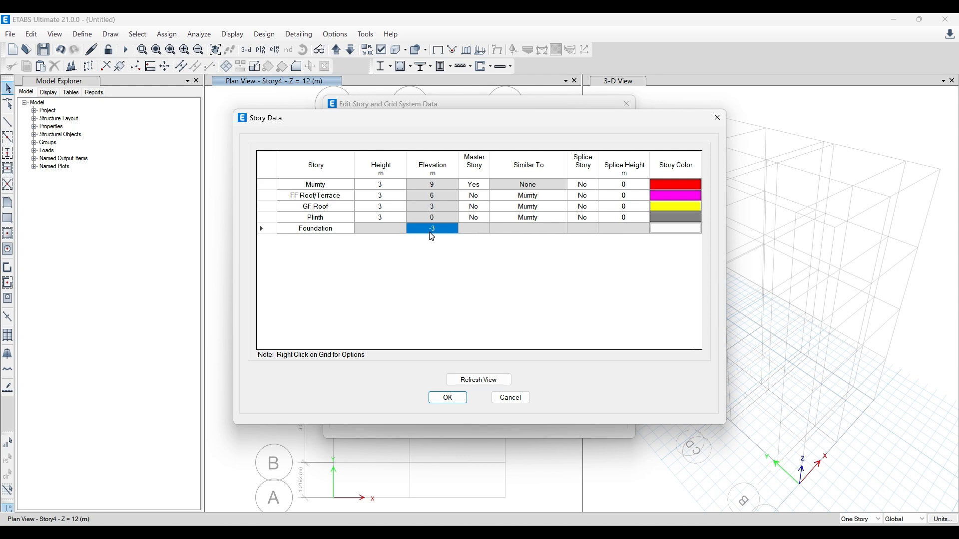
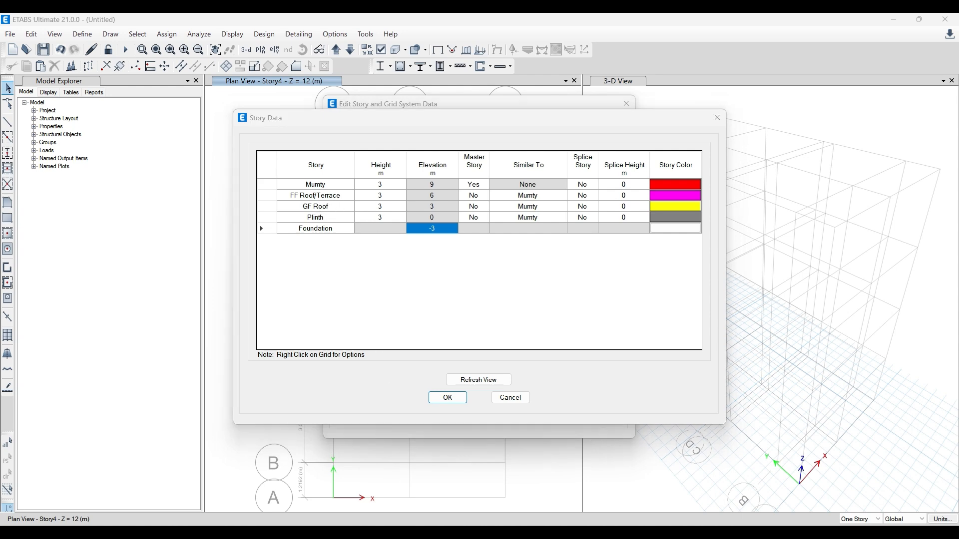
# - Switch to Paint and label the horizontal line directly above Plinth in the level sketch "GF Roof"
pyautogui.click(429, 535)
pyautogui.click(191, 79)
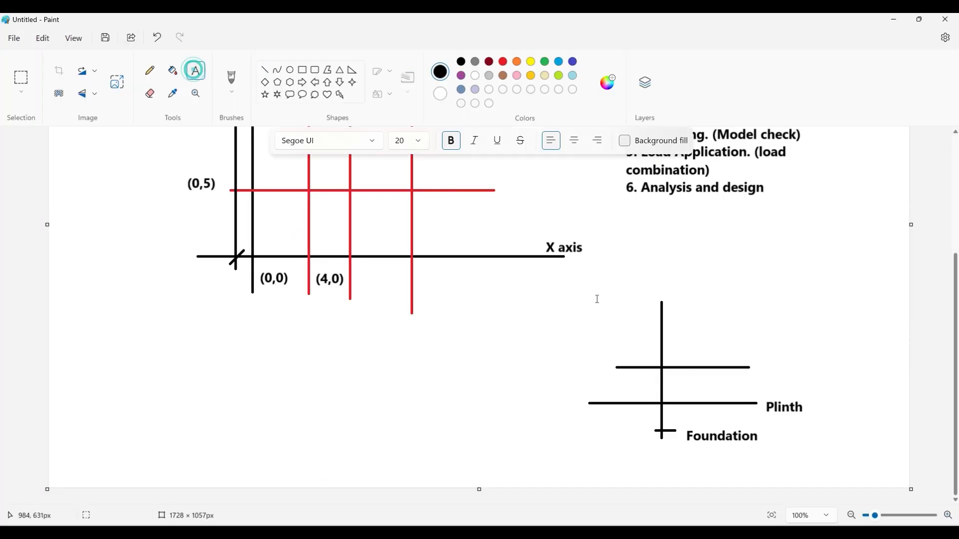
pyautogui.click(758, 365)
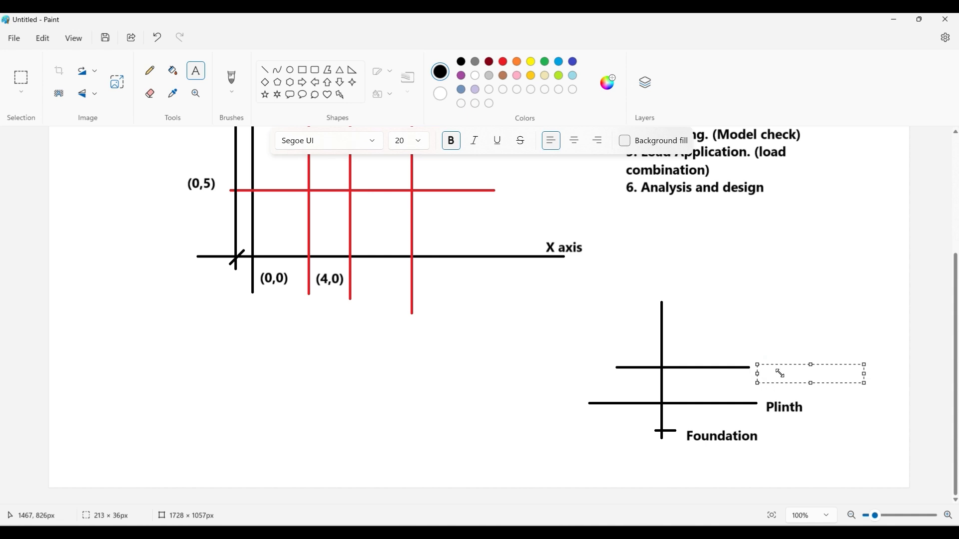
pyautogui.write('GF Roof')
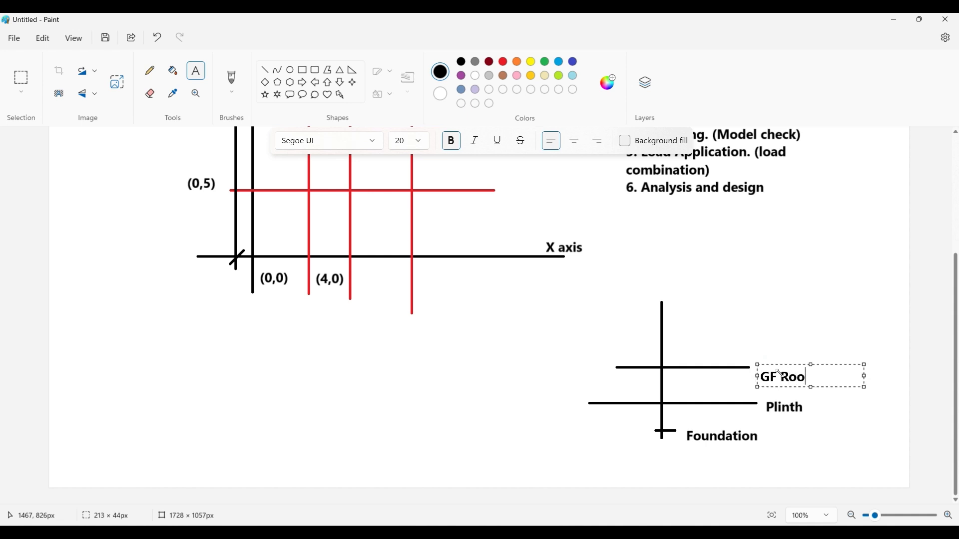
pyautogui.click(797, 364)
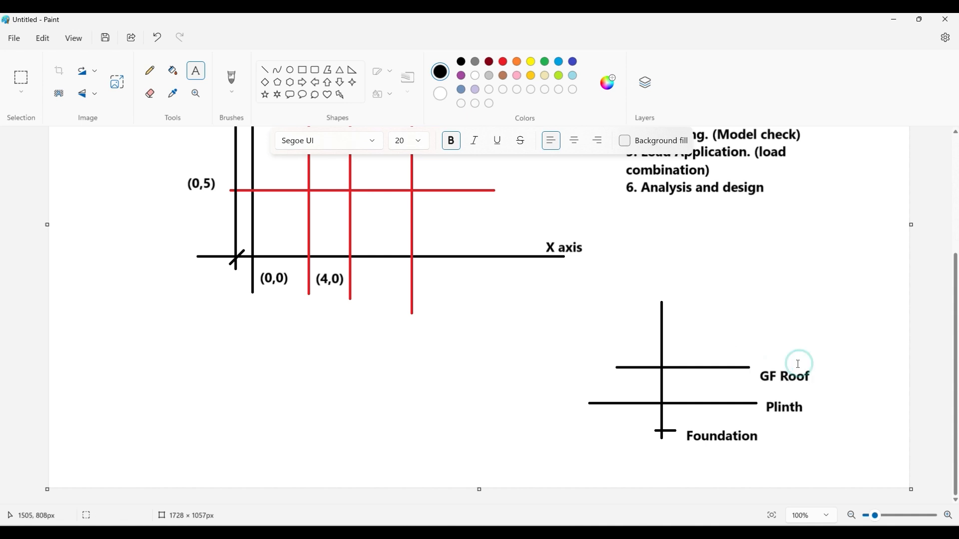
# - Draw a horizontal line across the vertical line above the GF Roof level and label it "FF Roof"
pyautogui.click(265, 70)
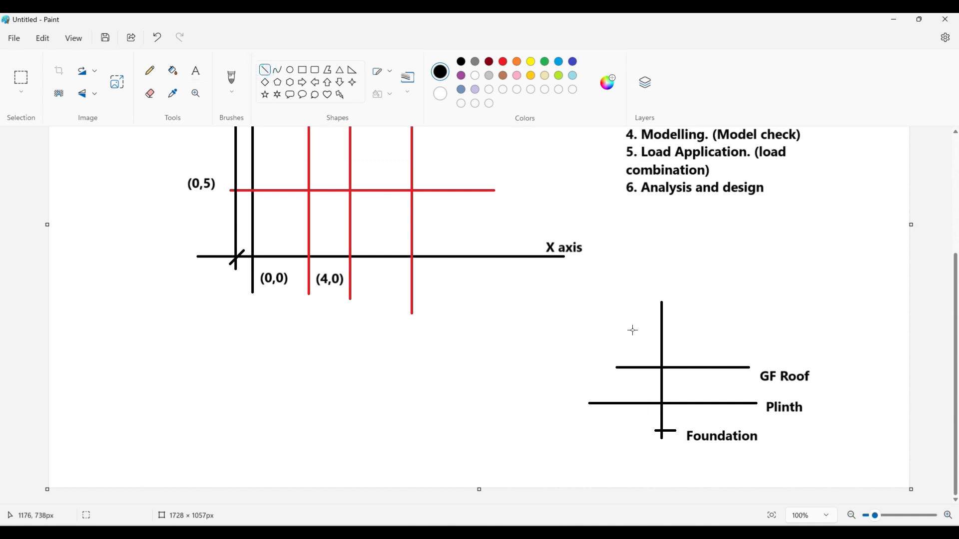
pyautogui.moveTo(612, 329); pyautogui.dragTo(744, 333)
pyautogui.click(747, 302)
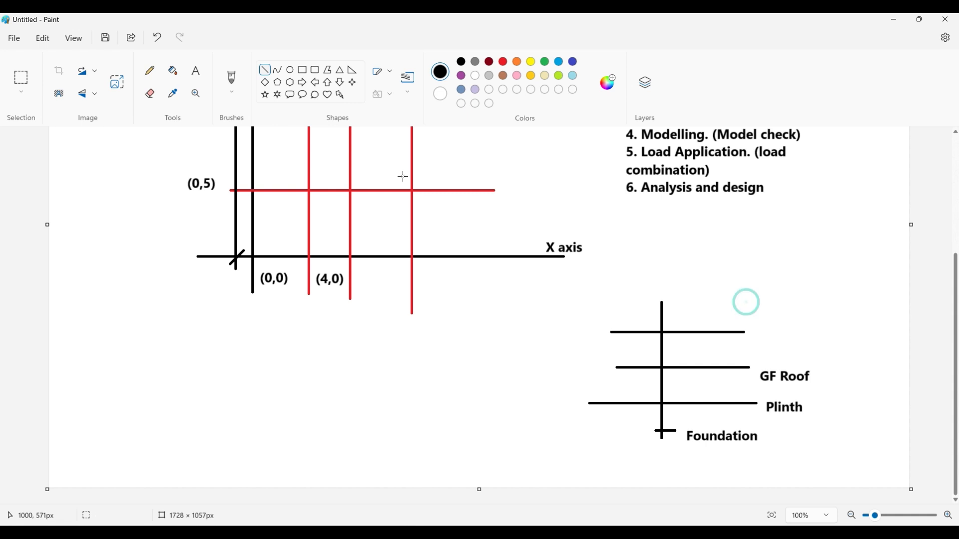
pyautogui.click(195, 71)
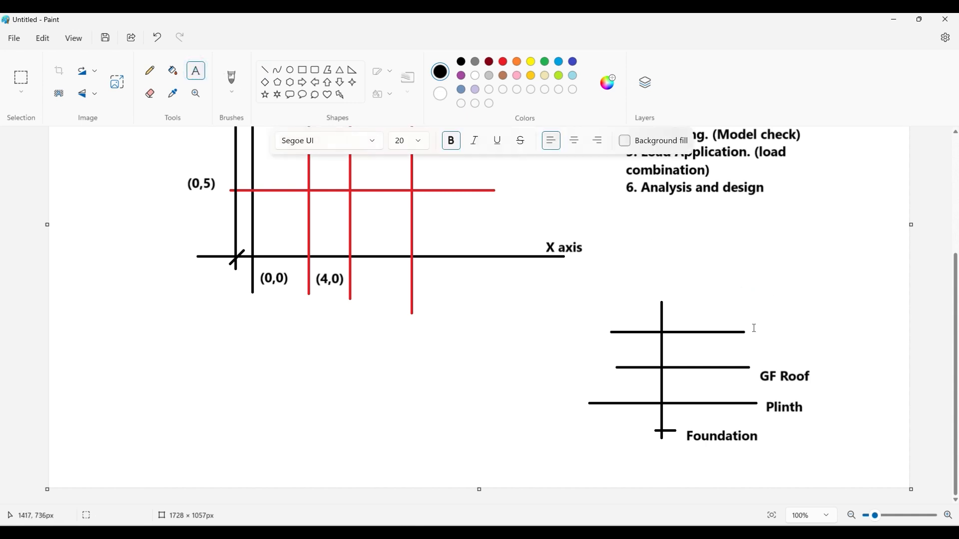
pyautogui.moveTo(753, 328); pyautogui.dragTo(860, 350)
pyautogui.write('FF R')
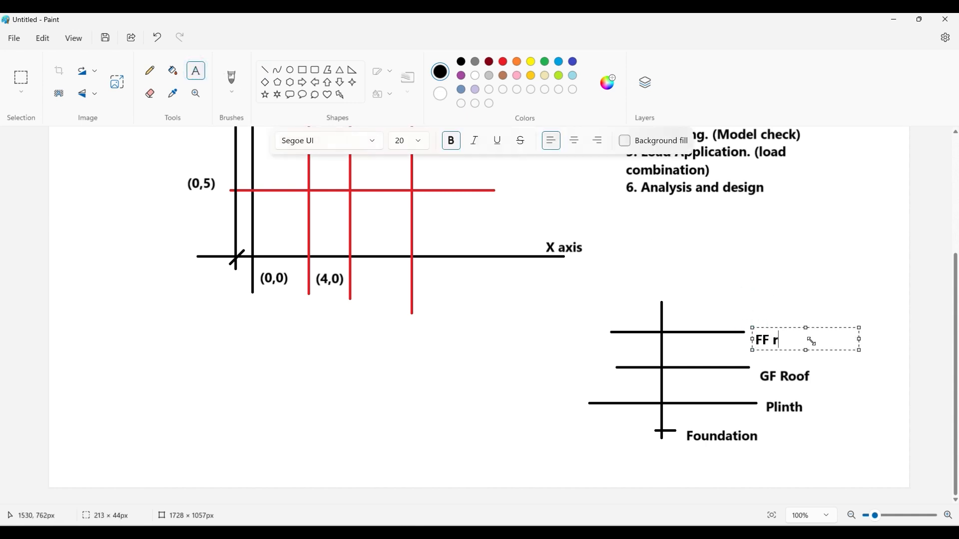
pyautogui.press('BackSpace')
pyautogui.write('Roof')
pyautogui.click(788, 308)
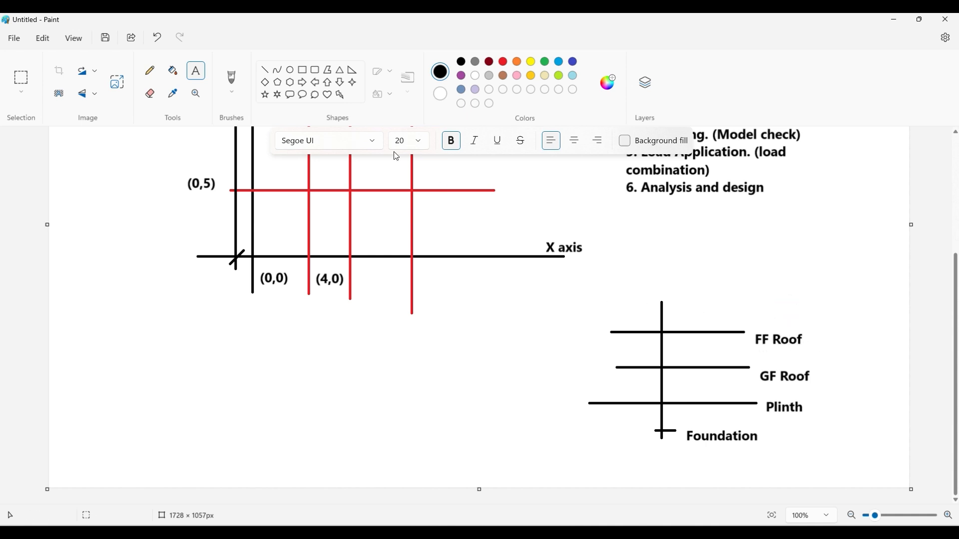
# - Draw a straight horizontal line across the upper end of the level sketch's vertical line, undoing the slanted first attempt
pyautogui.click(266, 69)
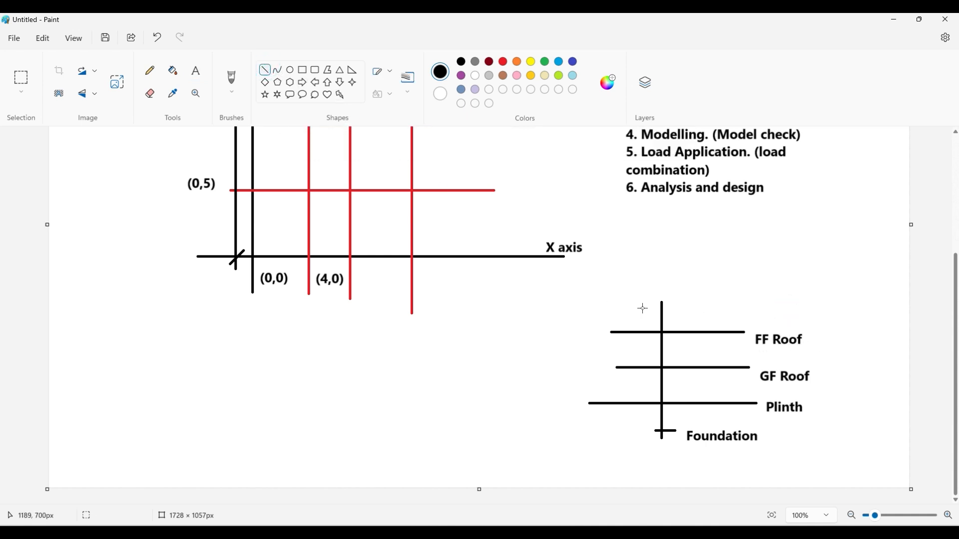
pyautogui.moveTo(639, 305); pyautogui.dragTo(715, 300)
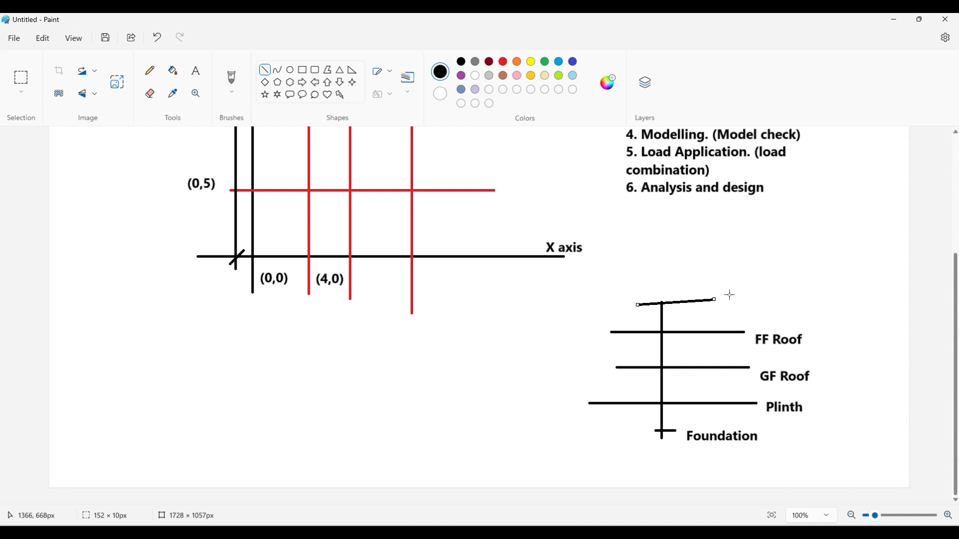
pyautogui.hotkey('ctrl', 'z')
pyautogui.moveTo(624, 300); pyautogui.dragTo(718, 302)
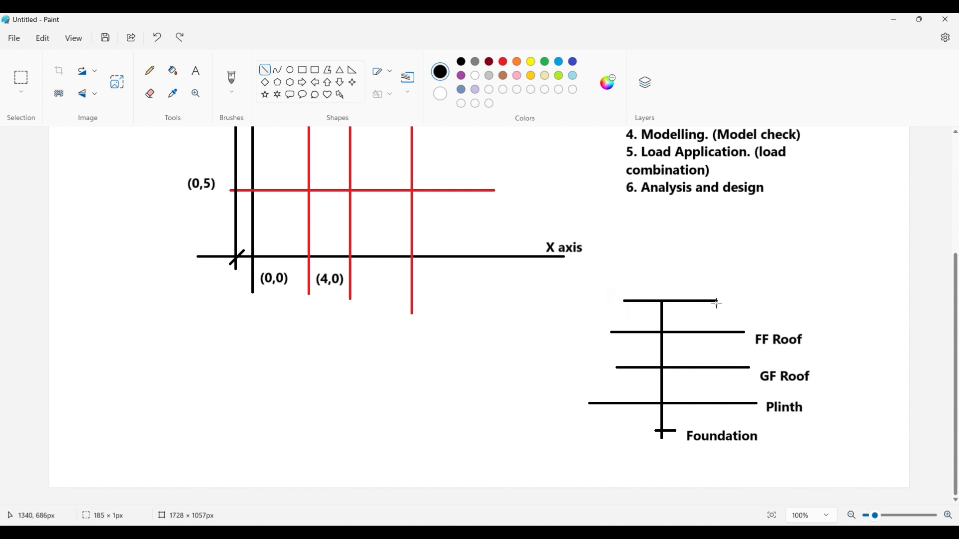
pyautogui.click(726, 275)
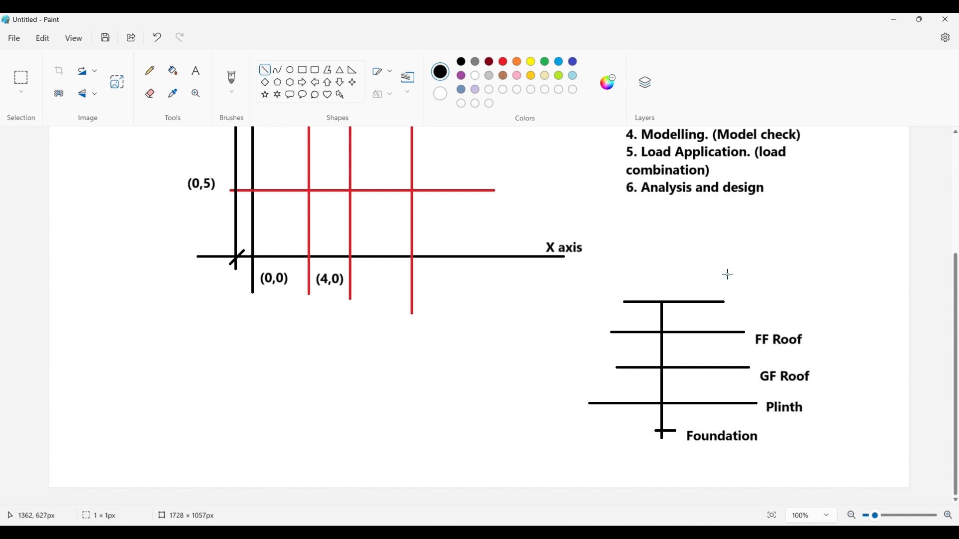
# - Label the uppermost line of the level sketch "Mumty Level" and align the text with the line
pyautogui.click(196, 71)
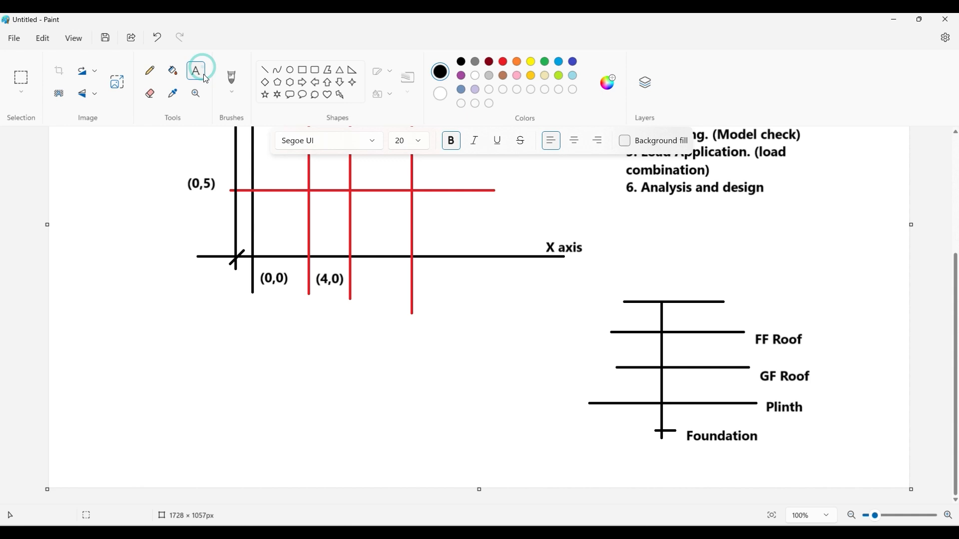
pyautogui.click(727, 300)
pyautogui.write('M')
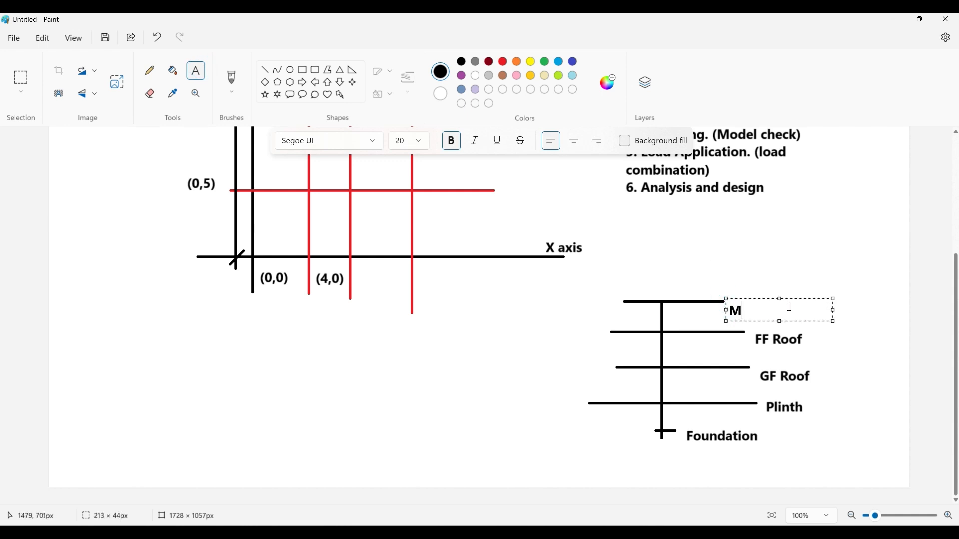
pyautogui.write('umty Level')
pyautogui.moveTo(794, 300); pyautogui.dragTo(792, 292)
pyautogui.click(791, 282)
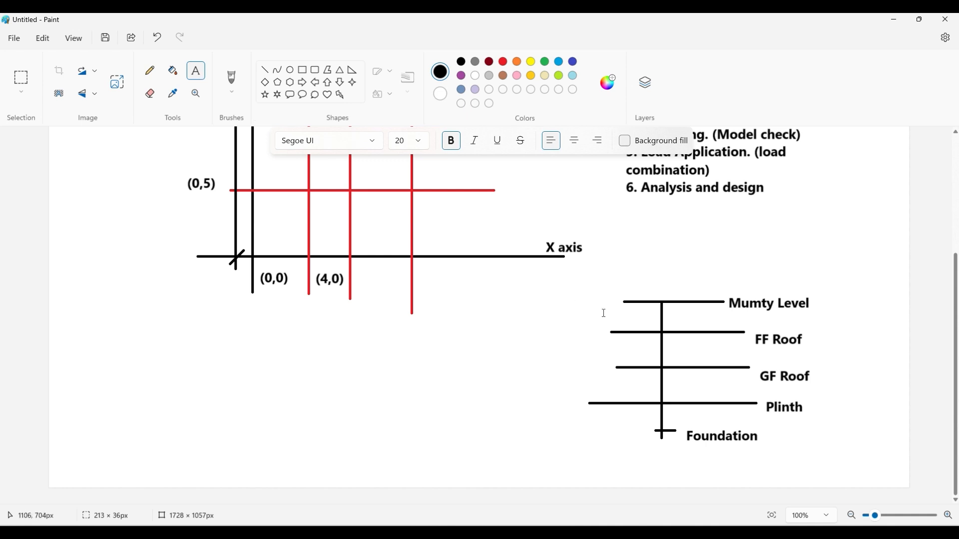
# - Add the elevation "(-3m)" beside the Foundation label and align it with that text
pyautogui.click(197, 70)
pyautogui.click(760, 434)
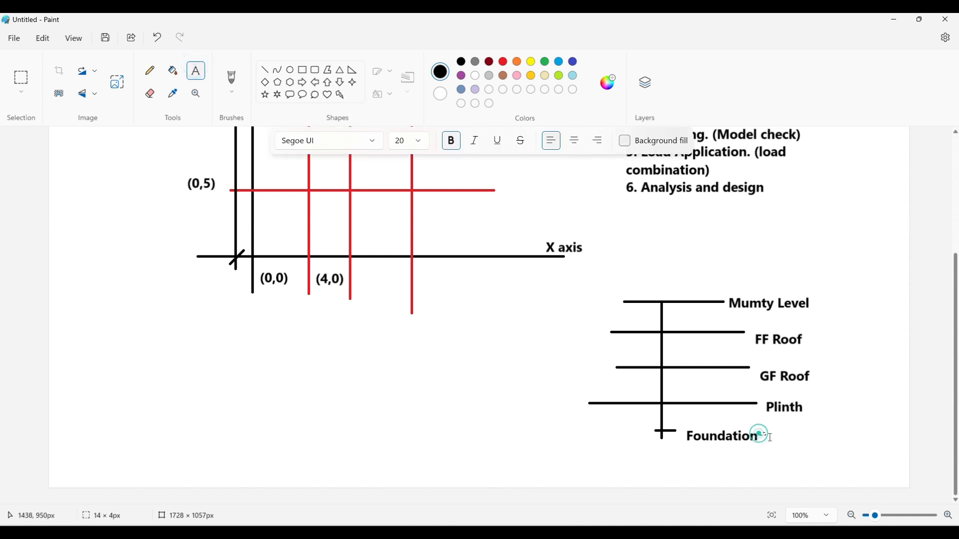
pyautogui.write('9-3')
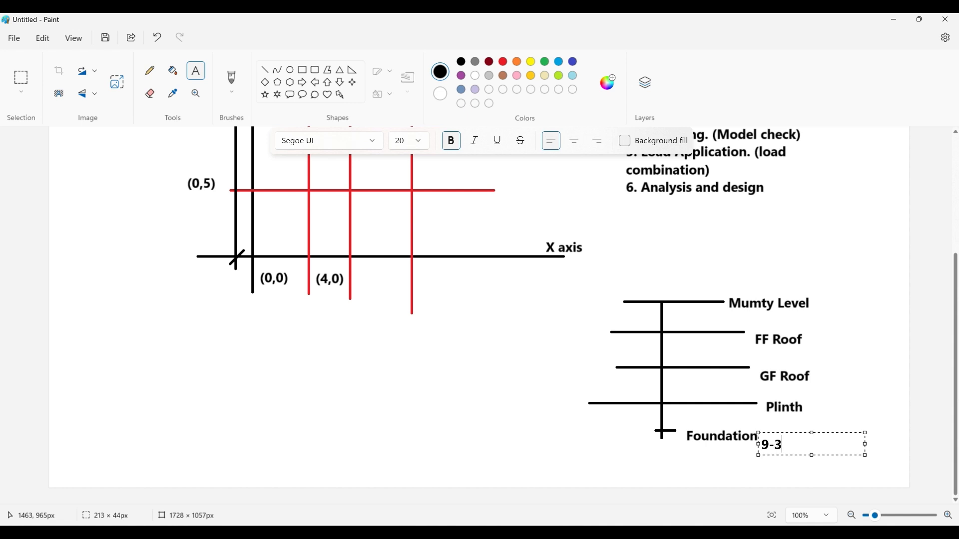
pyautogui.write('m')
pyautogui.press('BackSpace')
pyautogui.write('(')
pyautogui.moveTo(801, 435); pyautogui.dragTo(800, 425)
pyautogui.click(850, 409)
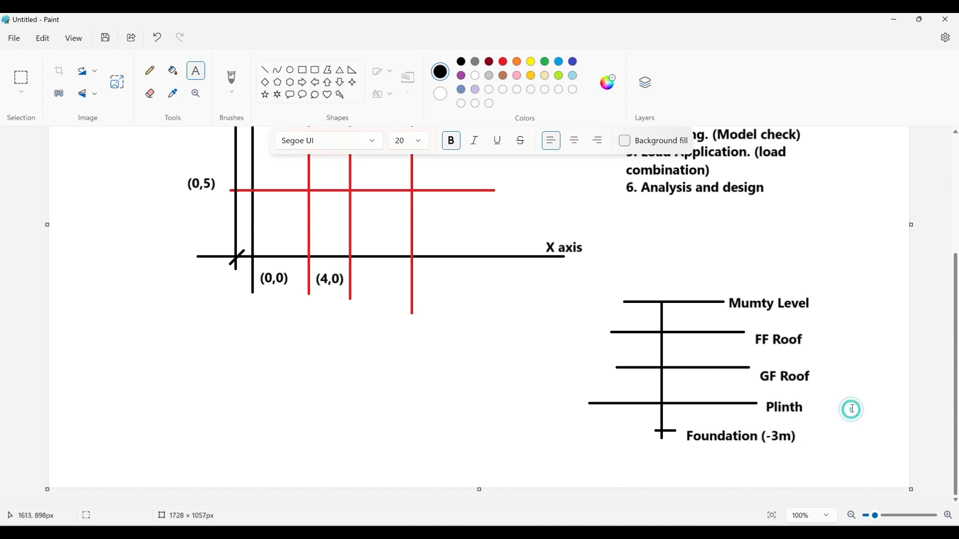
# - Add the elevation "(0m)" beside the Plinth label, checking it against the ETABS story data, and align it with that text
pyautogui.click(805, 405)
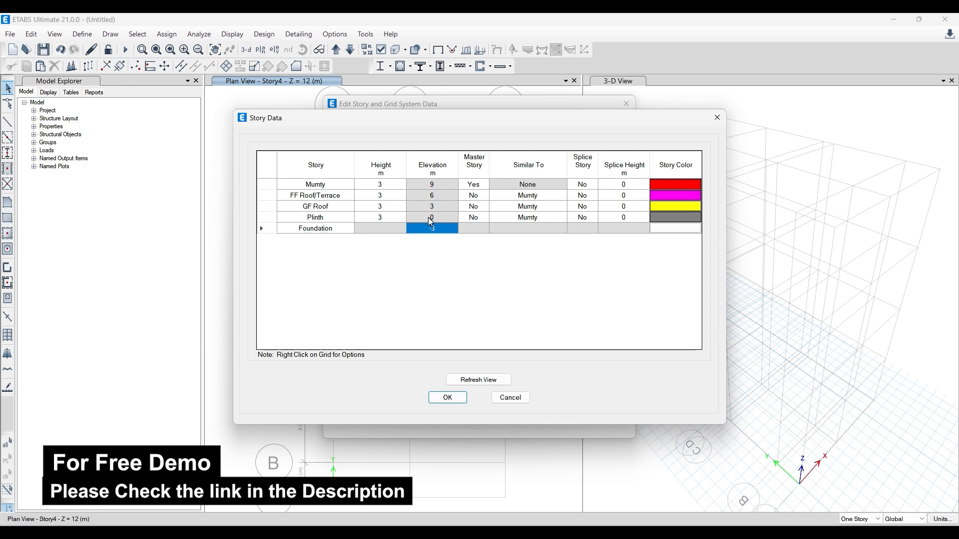
pyautogui.moveTo(325, 533)
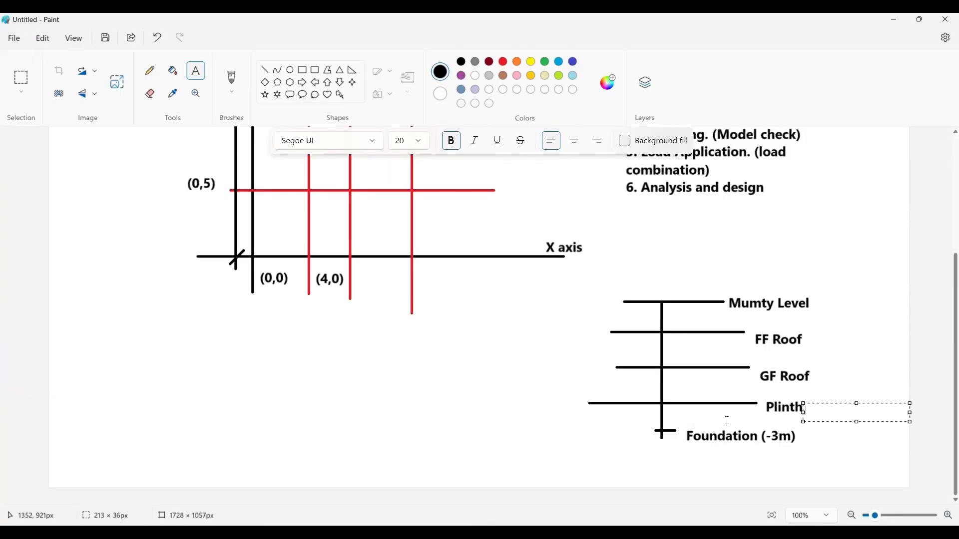
pyautogui.write('(0m')
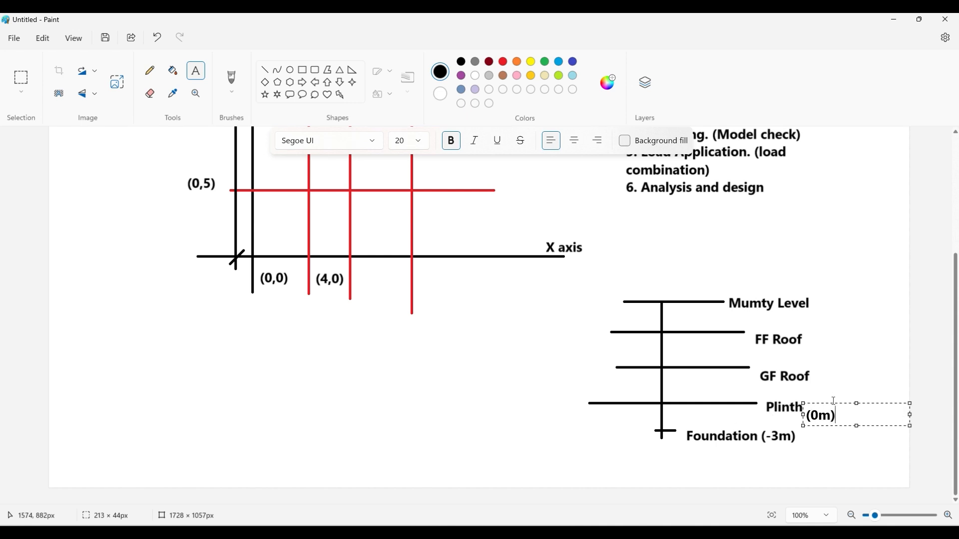
pyautogui.moveTo(836, 402); pyautogui.dragTo(832, 395)
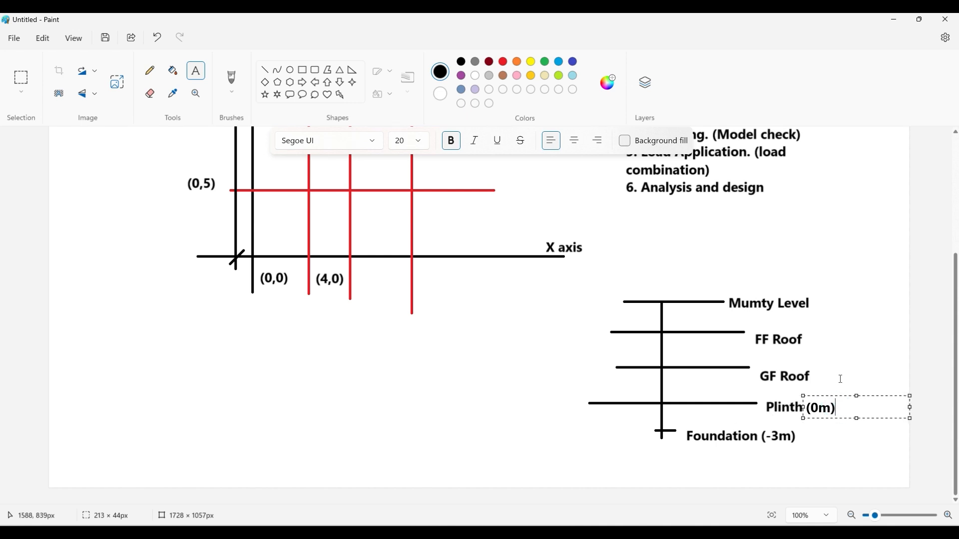
pyautogui.click(841, 378)
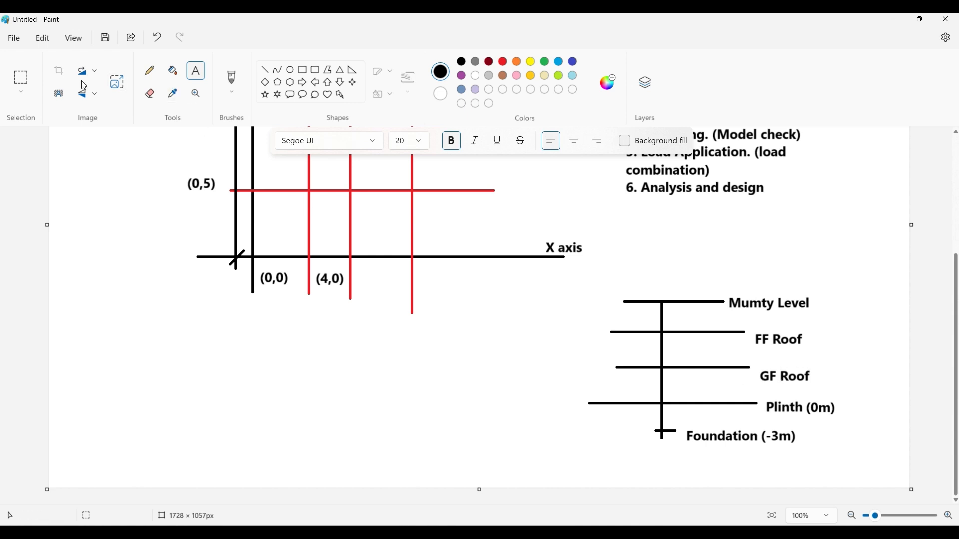
# - Move the GF Roof label slightly up and left so it lines up with its level line
pyautogui.click(16, 78)
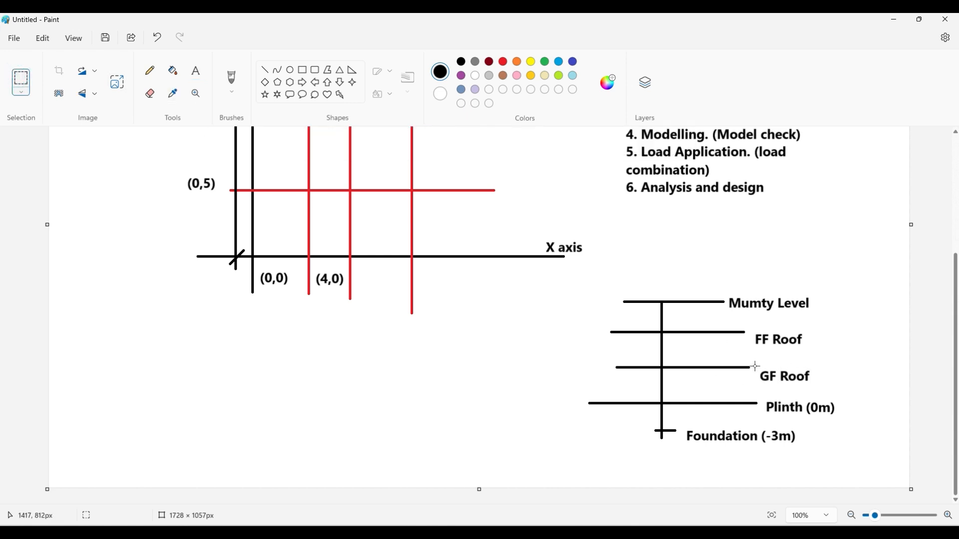
pyautogui.moveTo(755, 365); pyautogui.dragTo(822, 390)
pyautogui.press('Up')
pyautogui.press('Up')
pyautogui.press('Up')
pyautogui.press('Up')
pyautogui.press('Up')
pyautogui.press('Up')
pyautogui.press('Up')
pyautogui.press('Up')
pyautogui.press('Up')
pyautogui.press('Up')
pyautogui.press('Up')
pyautogui.press('Up')
pyautogui.press('Up')
pyautogui.press('Up')
pyautogui.press('Up')
pyautogui.press('Up')
pyautogui.press('Up')
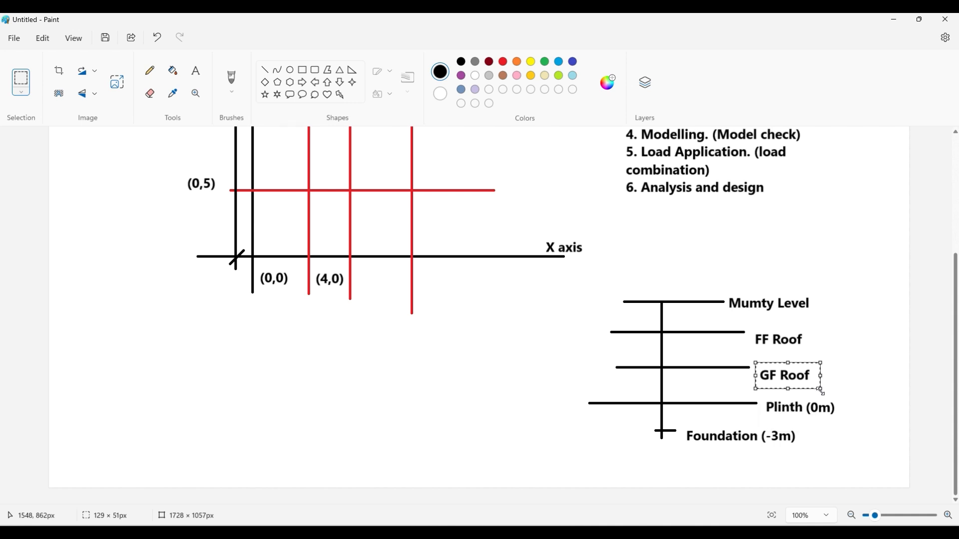
pyautogui.press('Left')
pyautogui.press('Left')
pyautogui.press('Left')
pyautogui.press('Left')
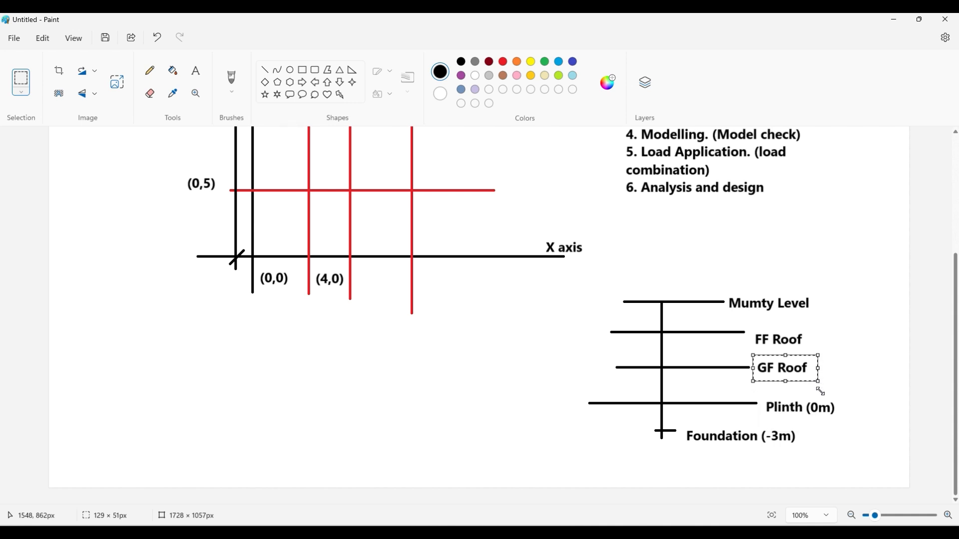
pyautogui.click(845, 349)
# - Move the FF Roof label up and left so it sits at the end of its level line
pyautogui.moveTo(754, 330); pyautogui.dragTo(815, 351)
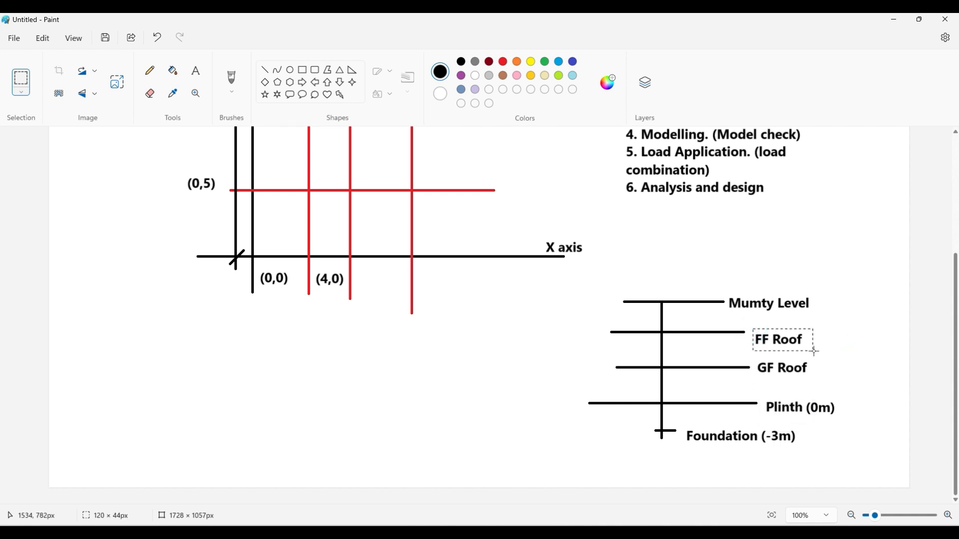
pyautogui.press('Up')
pyautogui.press('Up')
pyautogui.press('Up')
pyautogui.press('Up')
pyautogui.press('Up')
pyautogui.press('Up')
pyautogui.press('Up')
pyautogui.press('Up')
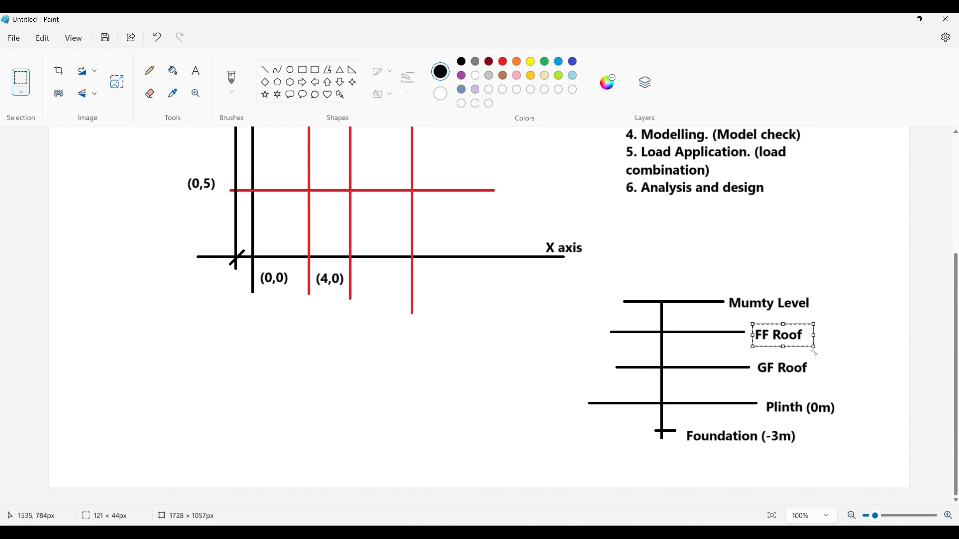
pyautogui.press('Left')
pyautogui.press('Left')
pyautogui.press('Left')
pyautogui.press('Left')
pyautogui.press('Left')
pyautogui.press('Left')
pyautogui.press('Left')
pyautogui.press('Left')
pyautogui.press('Left')
pyautogui.press('Left')
pyautogui.press('Up')
pyautogui.press('Up')
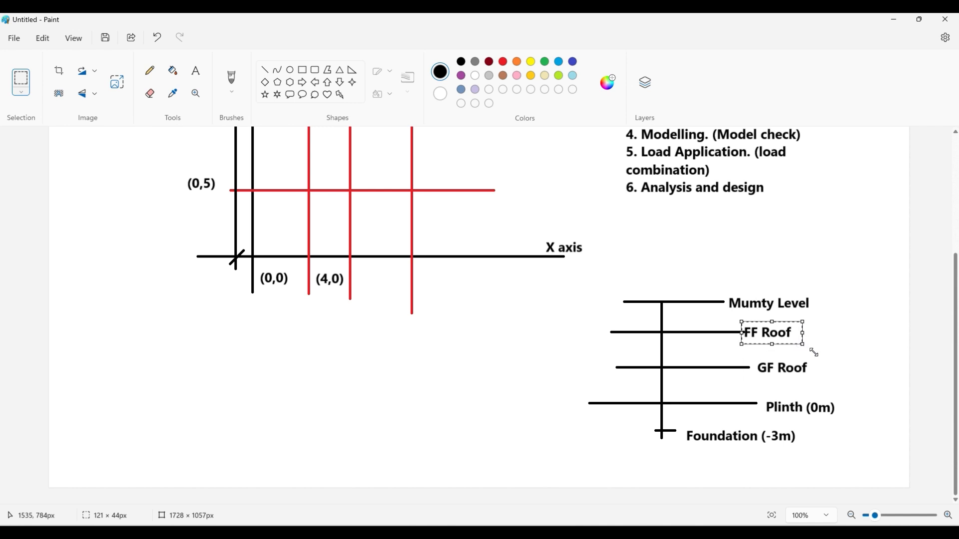
pyautogui.press('Left')
pyautogui.press('Left')
pyautogui.press('Left')
pyautogui.press('Left')
pyautogui.press('Left')
pyautogui.press('Left')
pyautogui.press('Left')
pyautogui.press('Left')
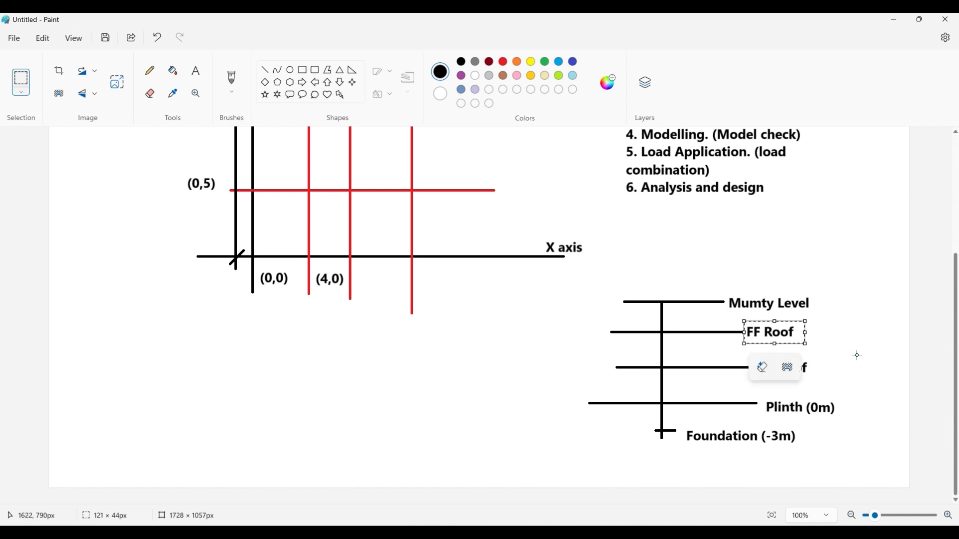
pyautogui.click(857, 355)
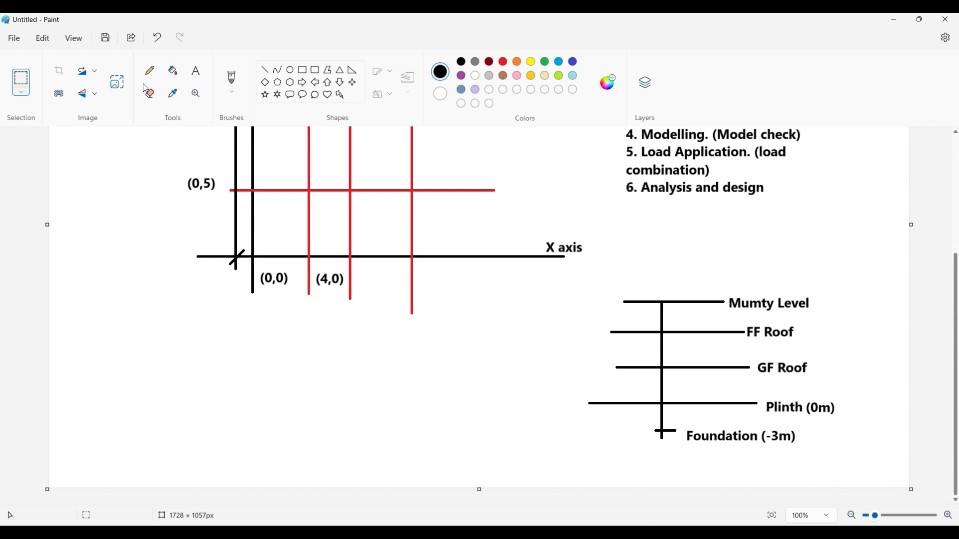
# - Add the elevation "(3m)" beside the GF Roof label
pyautogui.click(196, 70)
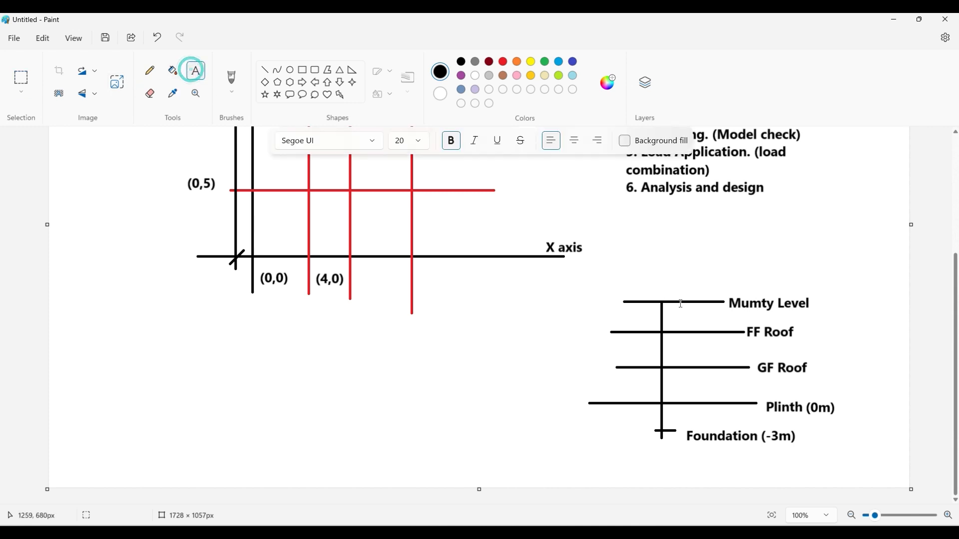
pyautogui.click(814, 365)
pyautogui.write('(3')
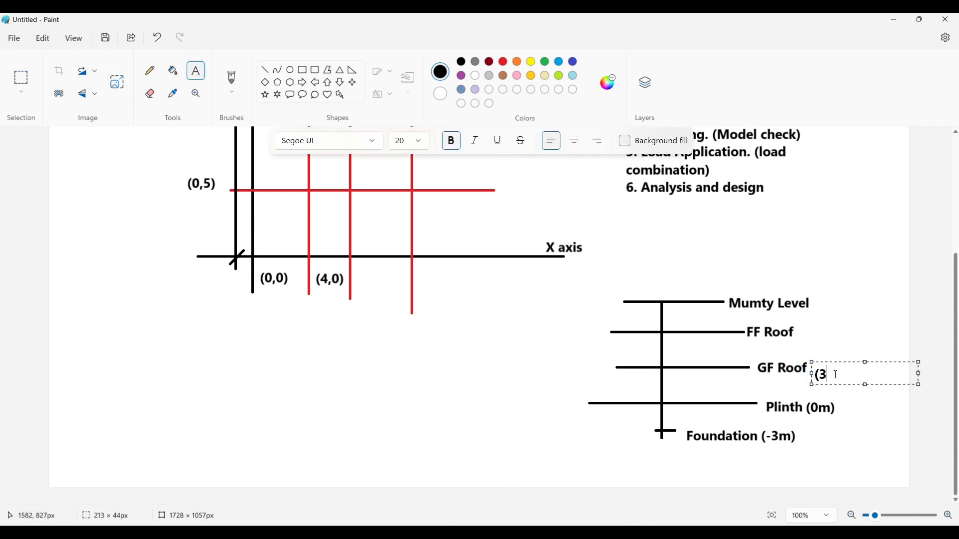
pyautogui.write('m')
pyautogui.click(831, 337)
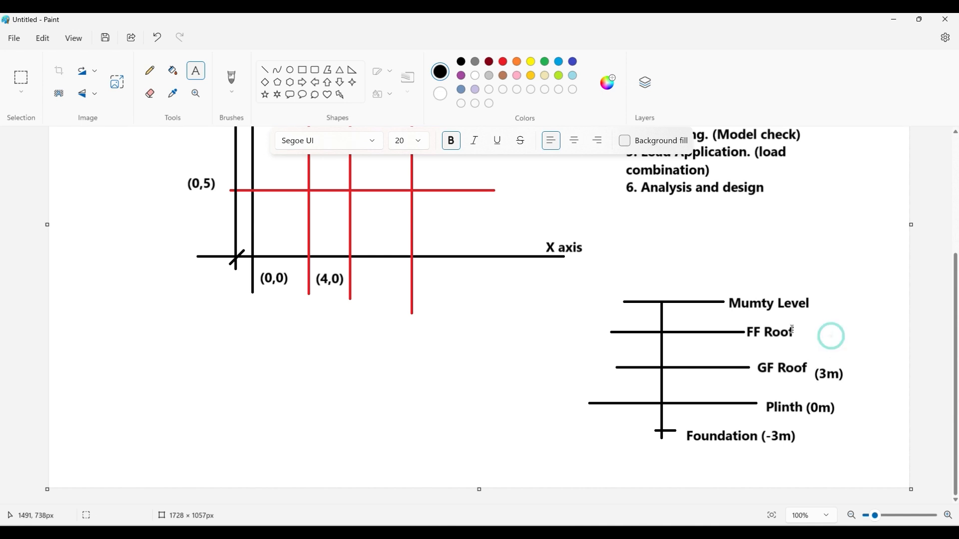
# - Add the elevation "(6m)" beside the FF Roof label
pyautogui.click(801, 327)
pyautogui.write('(')
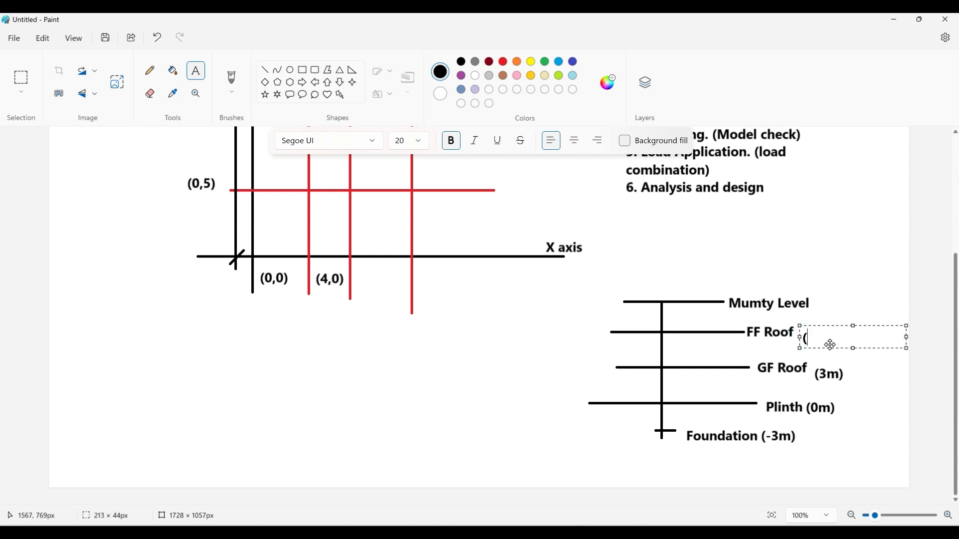
pyautogui.write('6m')
pyautogui.click(812, 295)
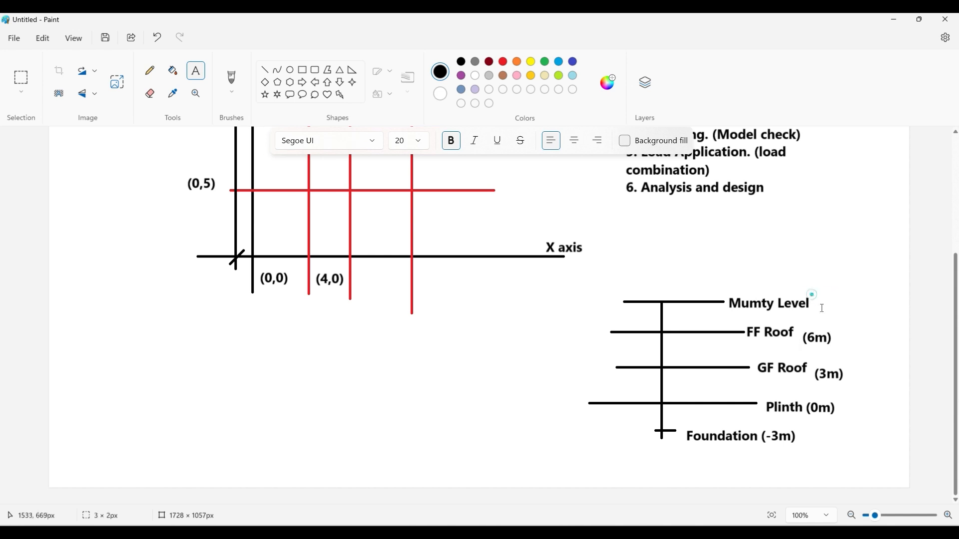
# - Add the elevation "(9m)" beside the Mumty Level label
pyautogui.click(812, 295)
pyautogui.write('(9m)')
pyautogui.click(821, 276)
# - Switch to AutoCAD and examine the upper-floor house plan around the terrace, toilet, bedroom and staircase
pyautogui.click(624, 389)
pyautogui.click(629, 342)
pyautogui.moveTo(698, 351); pyautogui.dragTo(735, 355)
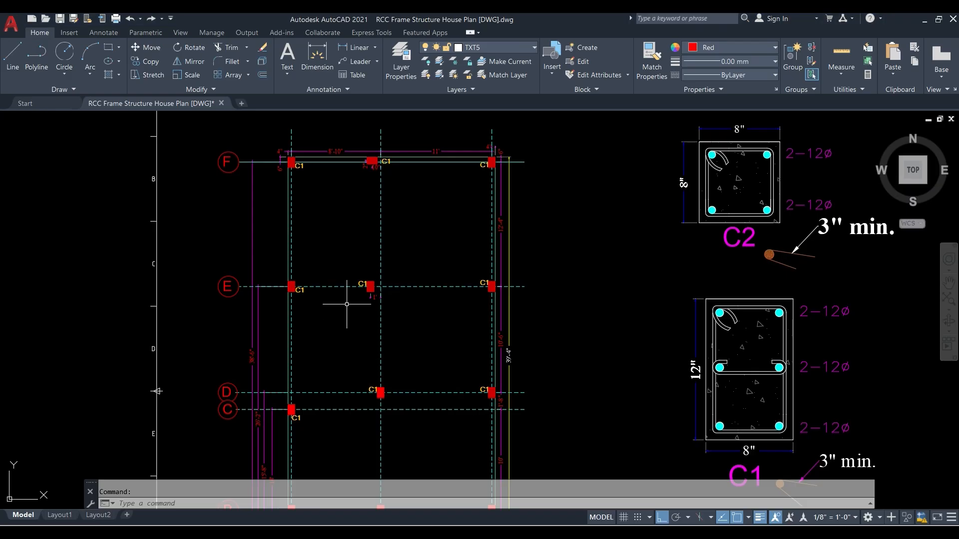
pyautogui.scroll(-5, 349, 306)
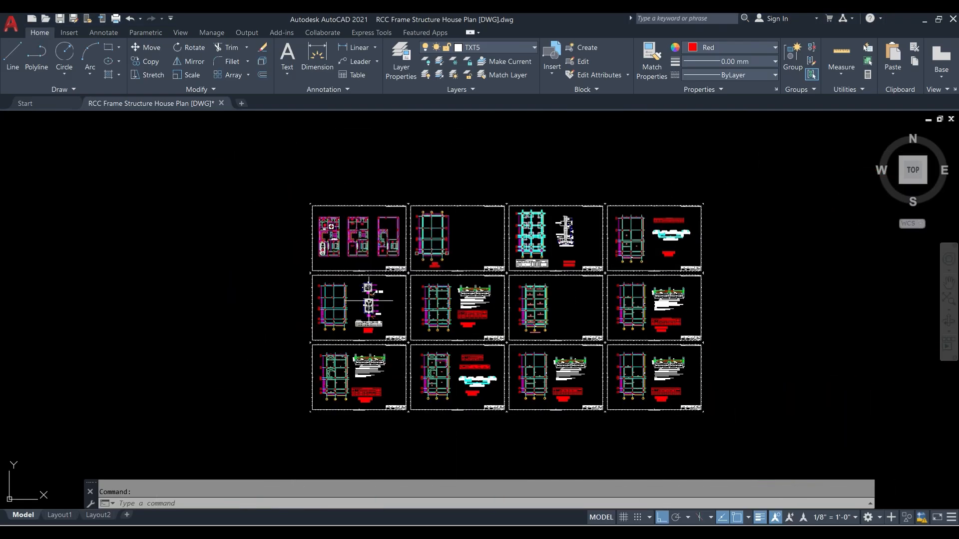
pyautogui.scroll(2, 385, 240)
pyautogui.scroll(4, 385, 240)
pyautogui.scroll(4, 477, 257)
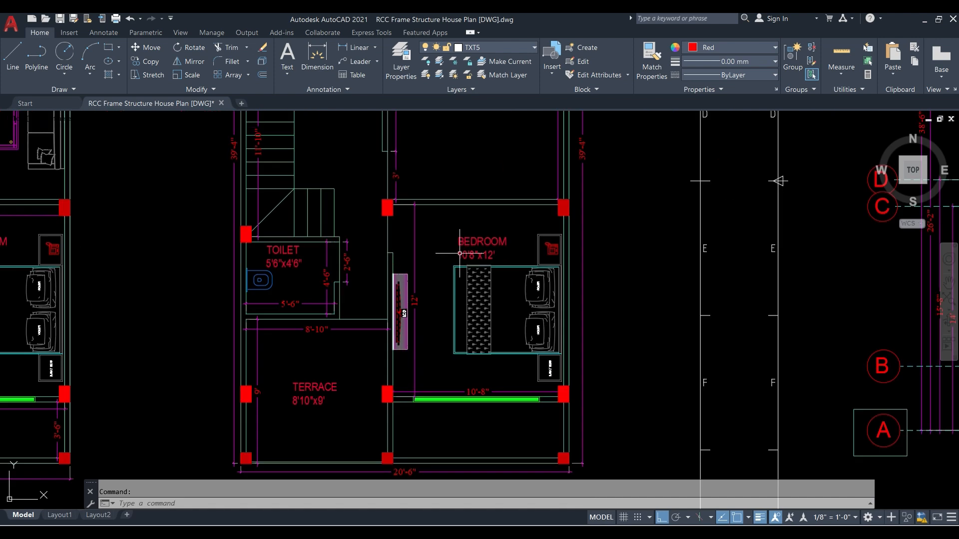
pyautogui.scroll(-2, 319, 258)
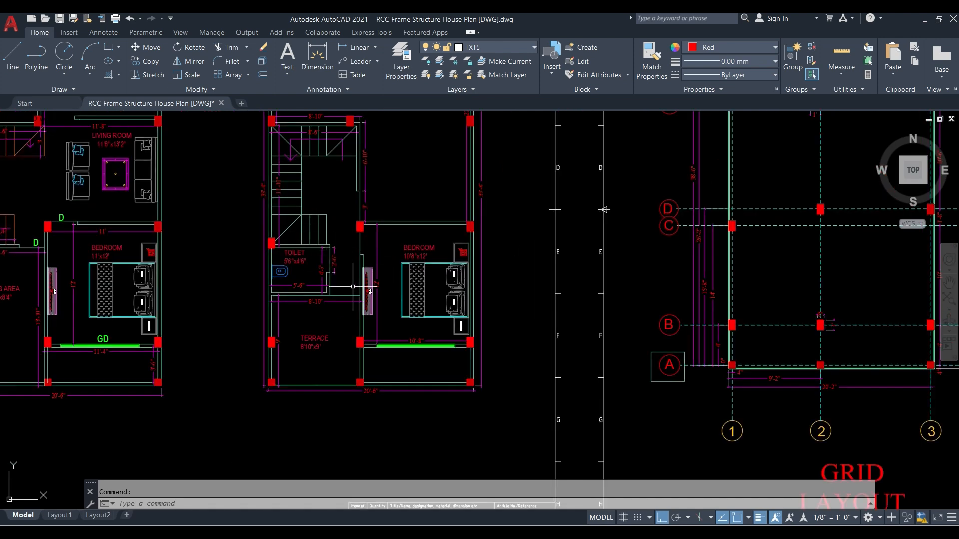
pyautogui.moveTo(356, 288); pyautogui.dragTo(349, 330, button='middle')
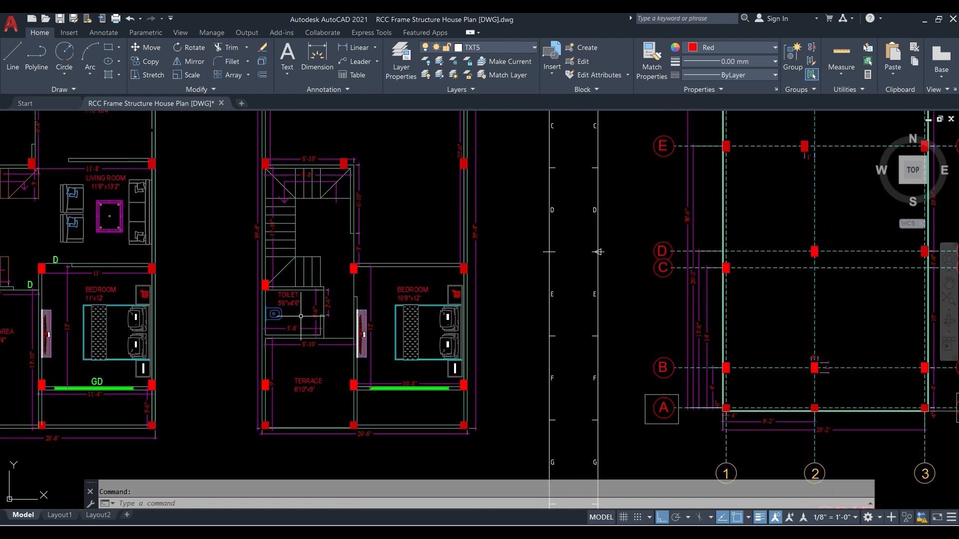
pyautogui.moveTo(326, 292); pyautogui.dragTo(327, 328, button='middle')
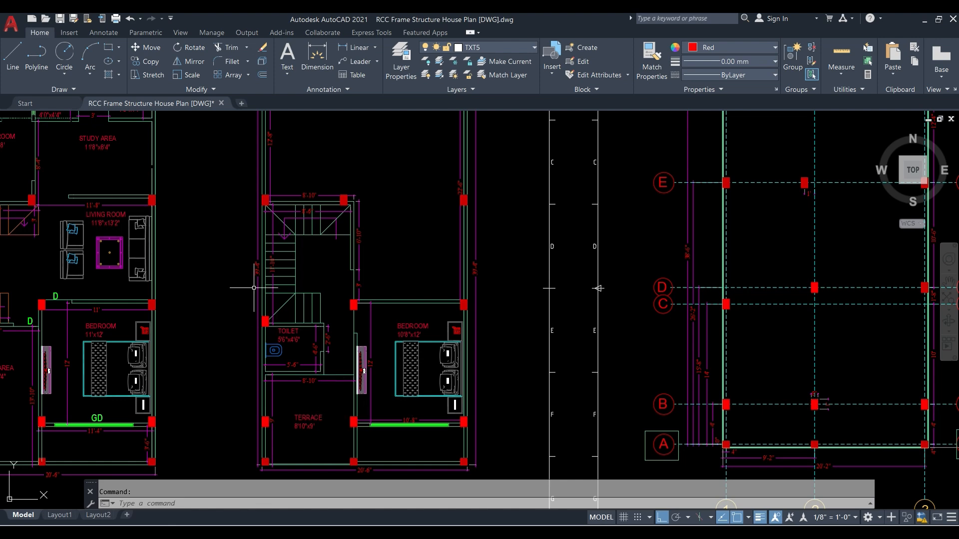
pyautogui.moveTo(336, 249); pyautogui.dragTo(328, 368, button='middle')
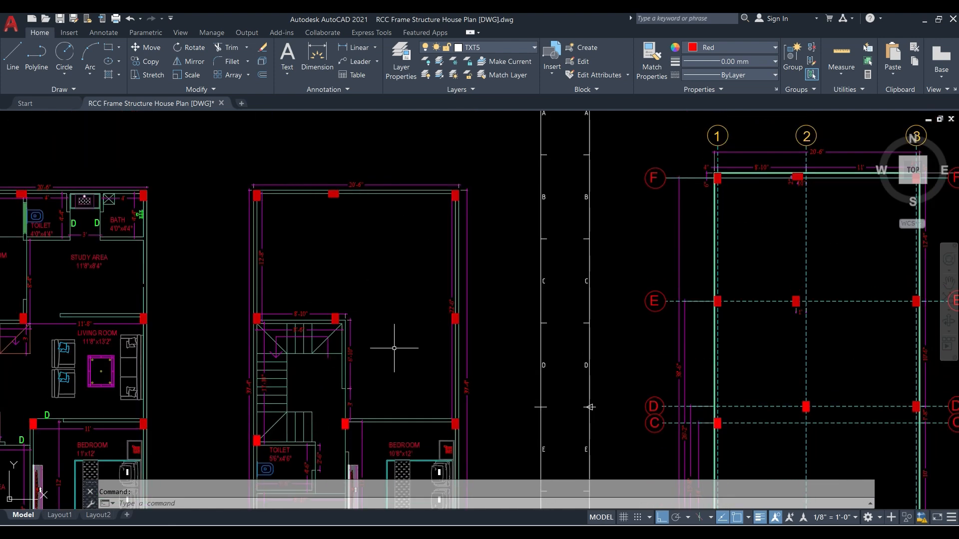
pyautogui.moveTo(393, 345); pyautogui.dragTo(387, 254, button='middle')
pyautogui.moveTo(316, 308); pyautogui.dragTo(323, 245, button='middle')
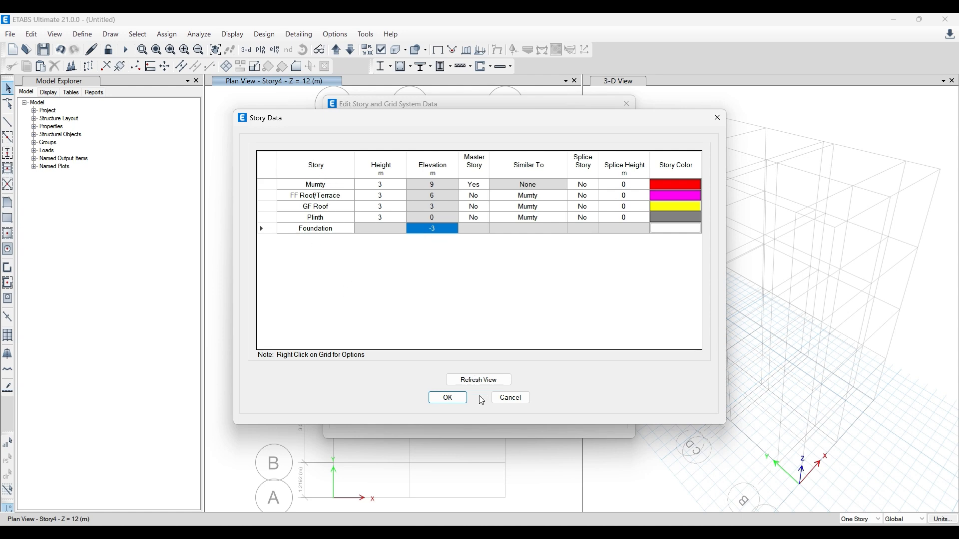
# - In the ETABS story data, rename the Mumty story to "Head Room Roof" and apply the story settings
pyautogui.doubleClick(340, 184)
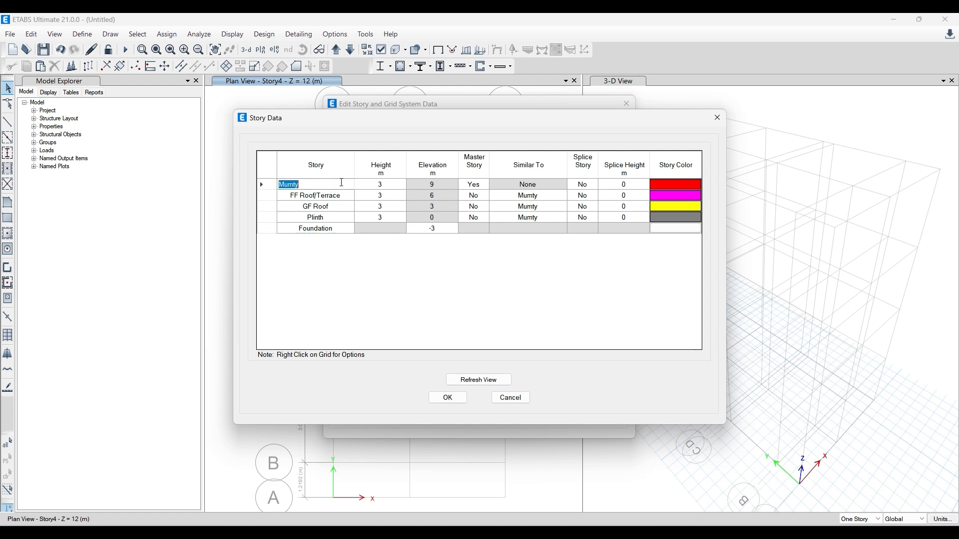
pyautogui.write('HEad')
pyautogui.click(445, 397)
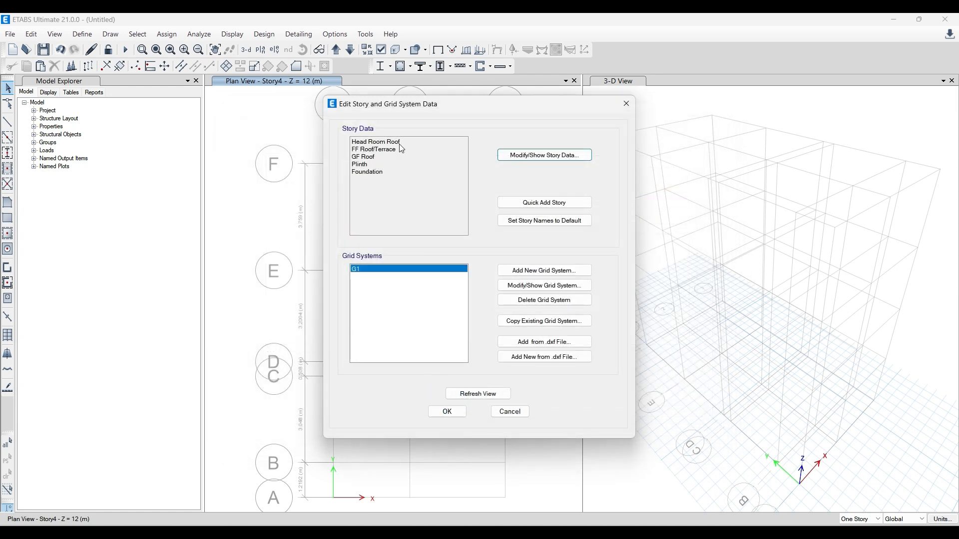
pyautogui.click(452, 412)
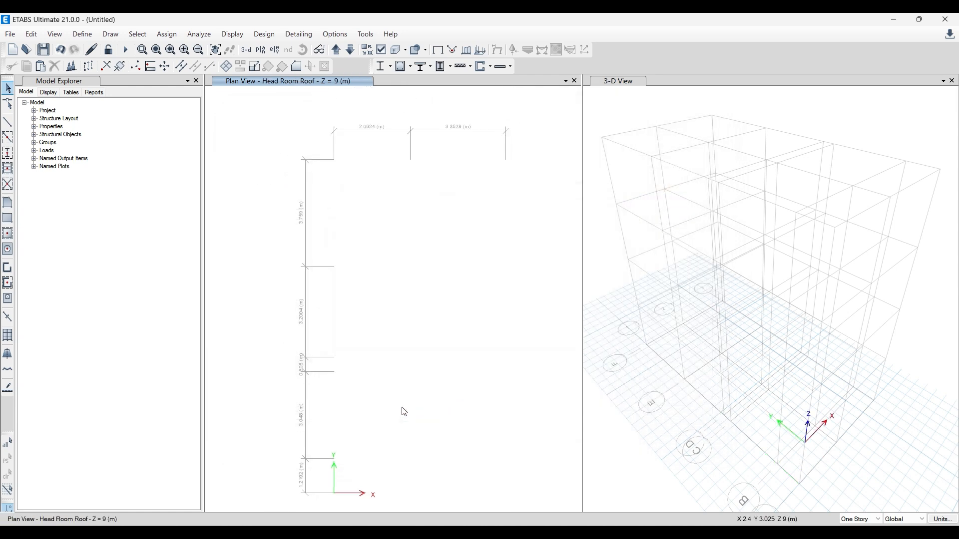
# - Reopen the story data, set the Foundation elevation to -2 m and apply the change to the model
pyautogui.click(34, 36)
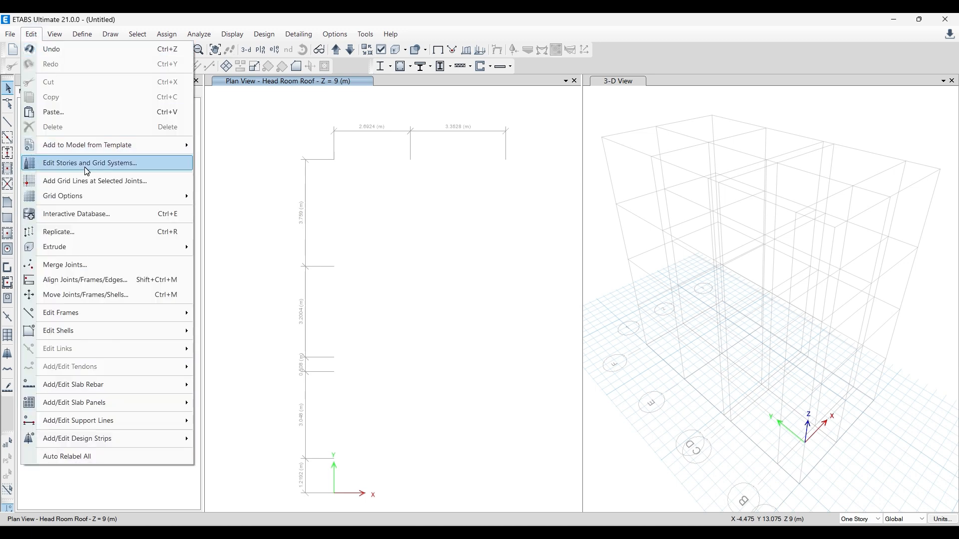
pyautogui.click(88, 171)
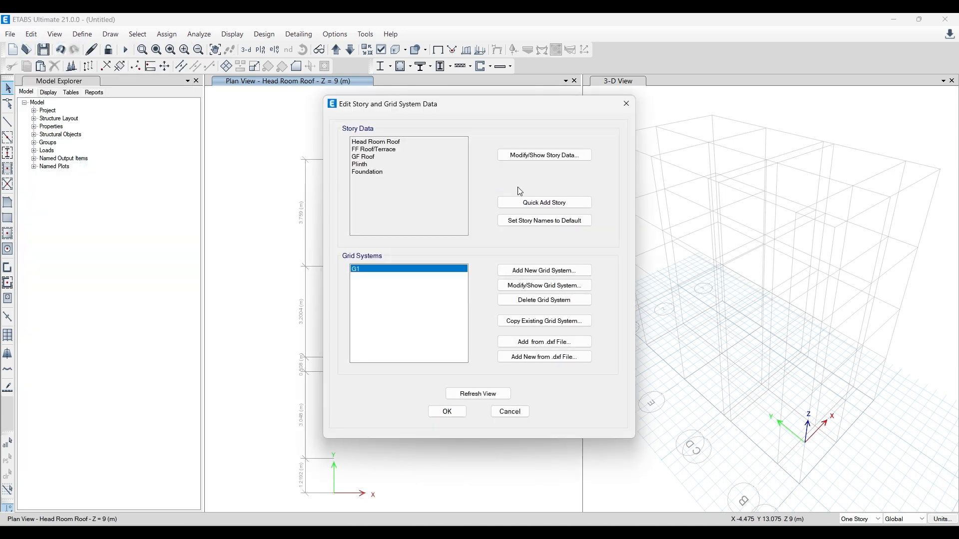
pyautogui.click(540, 154)
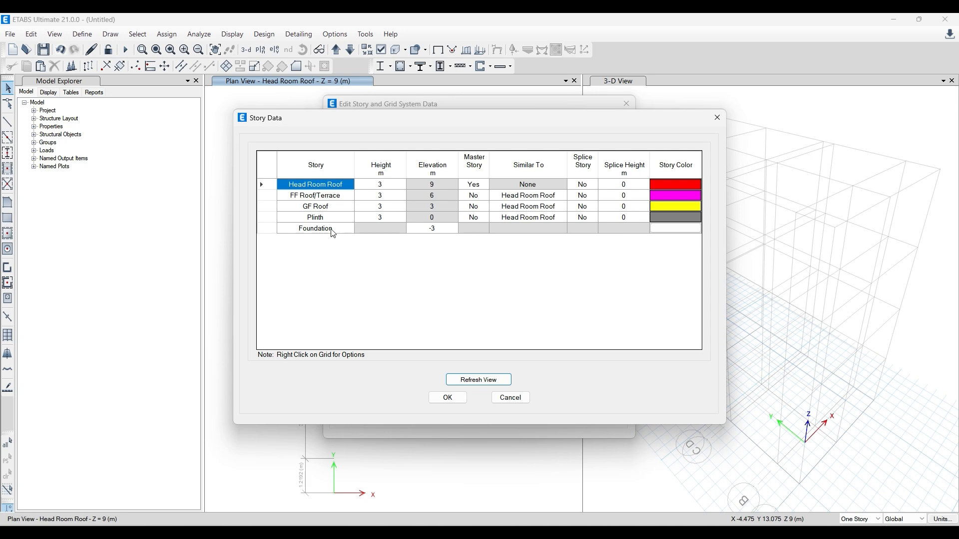
pyautogui.click(434, 228)
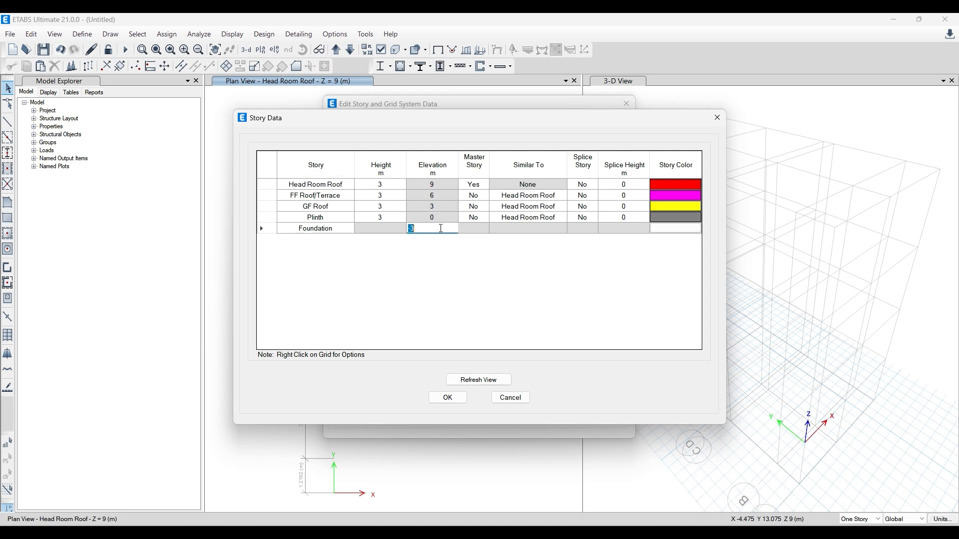
pyautogui.write('-2')
pyautogui.press('Return')
pyautogui.click(448, 398)
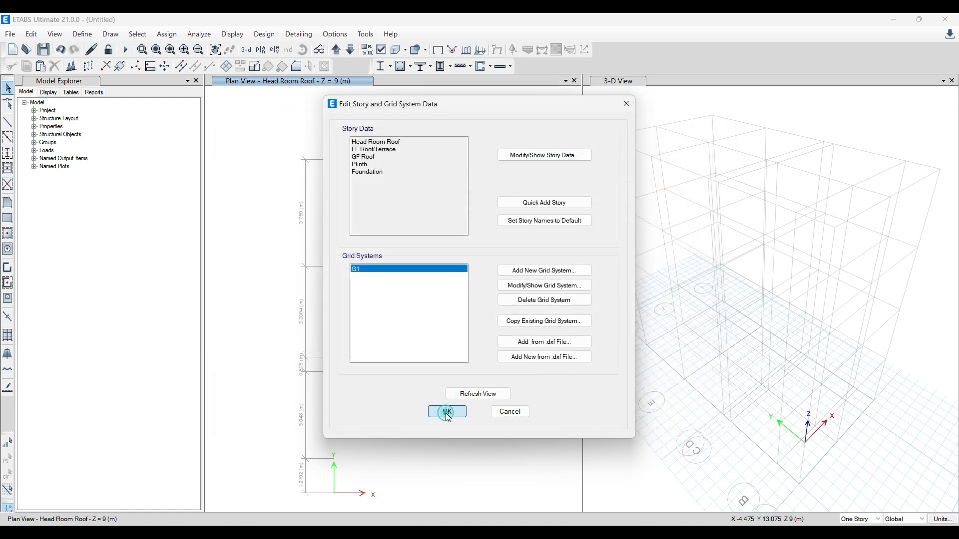
pyautogui.click(448, 411)
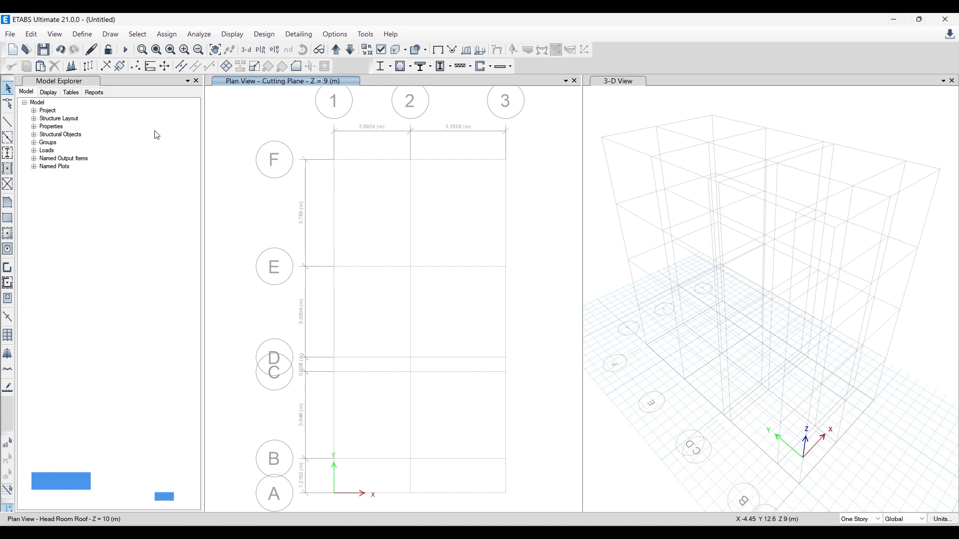
# - Start Quick Draw Columns with the C1 8X12 section property
pyautogui.click(11, 158)
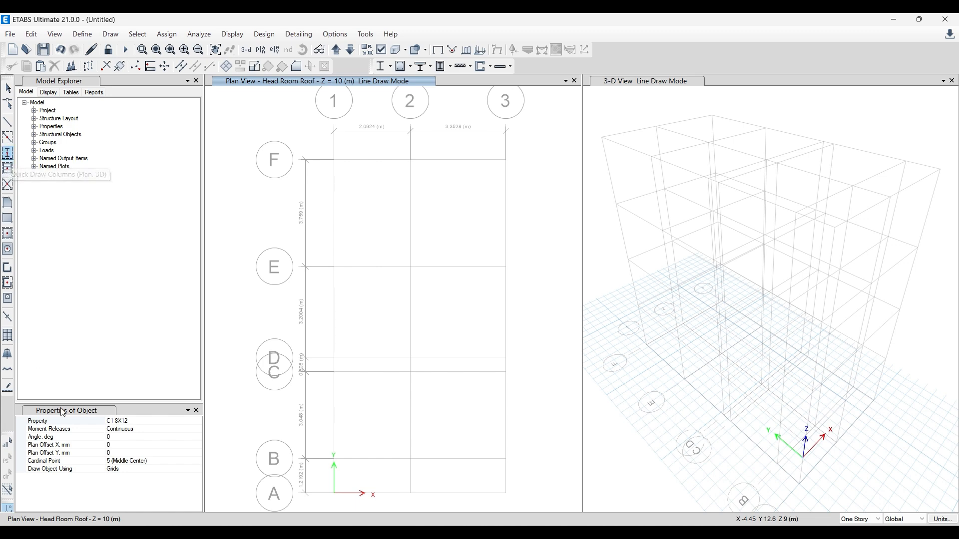
pyautogui.click(138, 423)
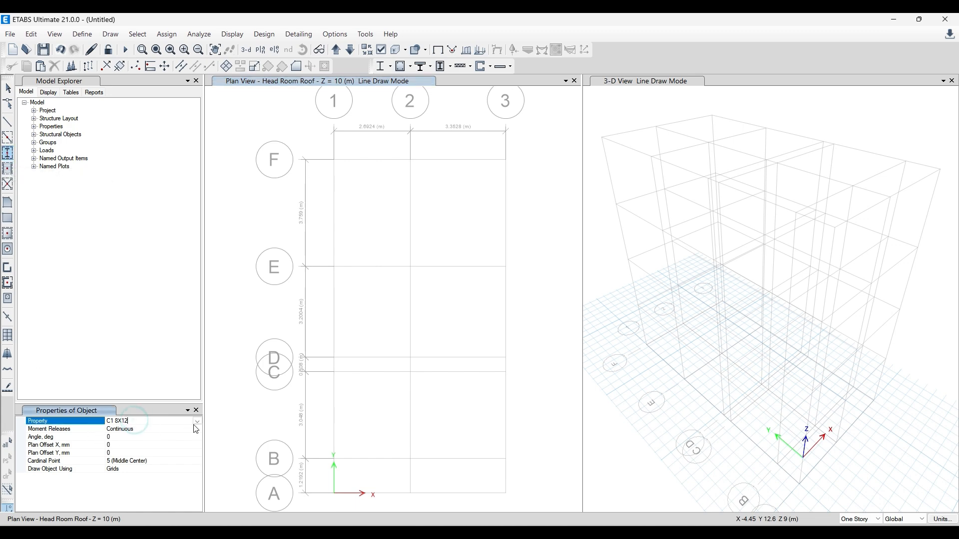
pyautogui.click(129, 422)
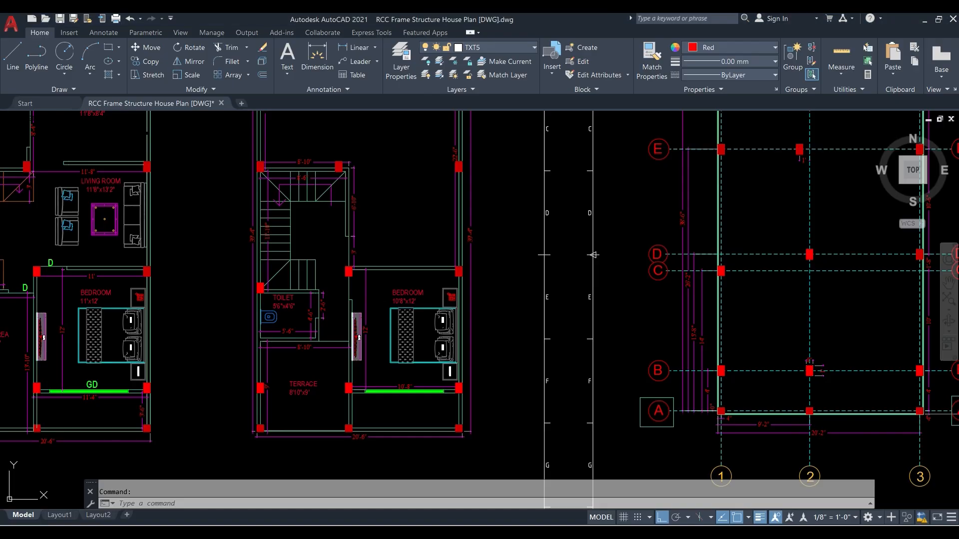
# - Examine the column layout drawing in AutoCAD for the column positions, orientations and the C1 and C2 section details
pyautogui.moveTo(189, 413); pyautogui.dragTo(318, 185, button='middle')
pyautogui.moveTo(242, 336); pyautogui.dragTo(212, 273, button='middle')
pyautogui.scroll(5, 206, 206)
pyautogui.moveTo(279, 338); pyautogui.dragTo(229, 250, button='middle')
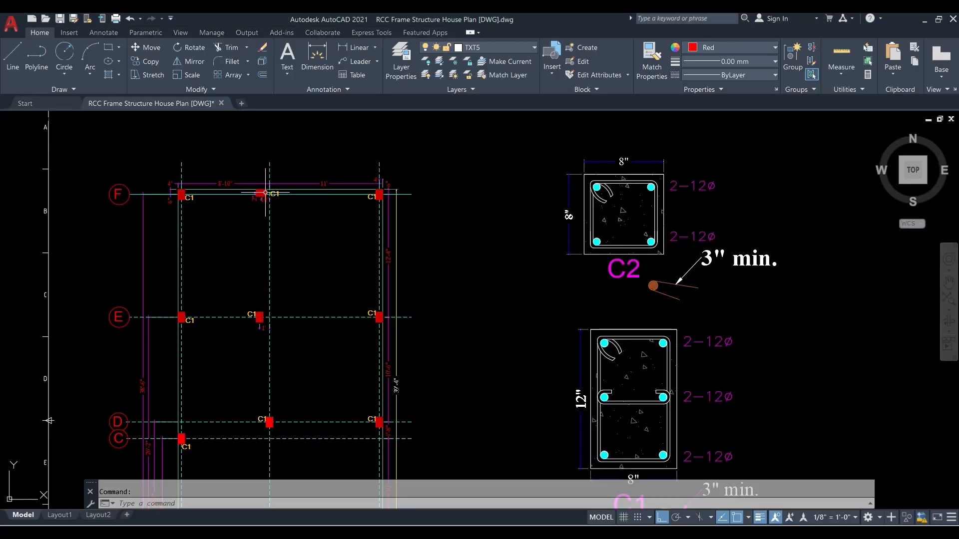
pyautogui.scroll(2, 270, 189)
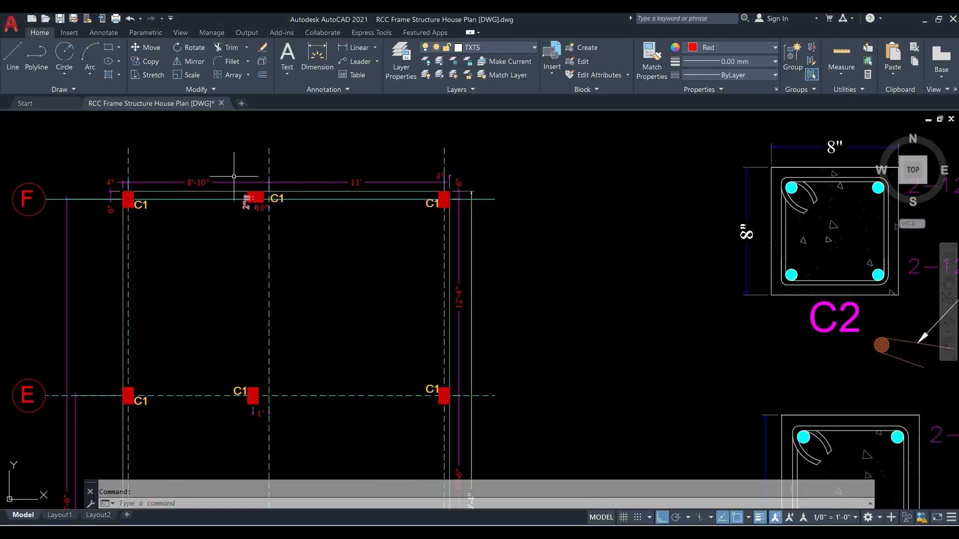
pyautogui.scroll(-5, 229, 203)
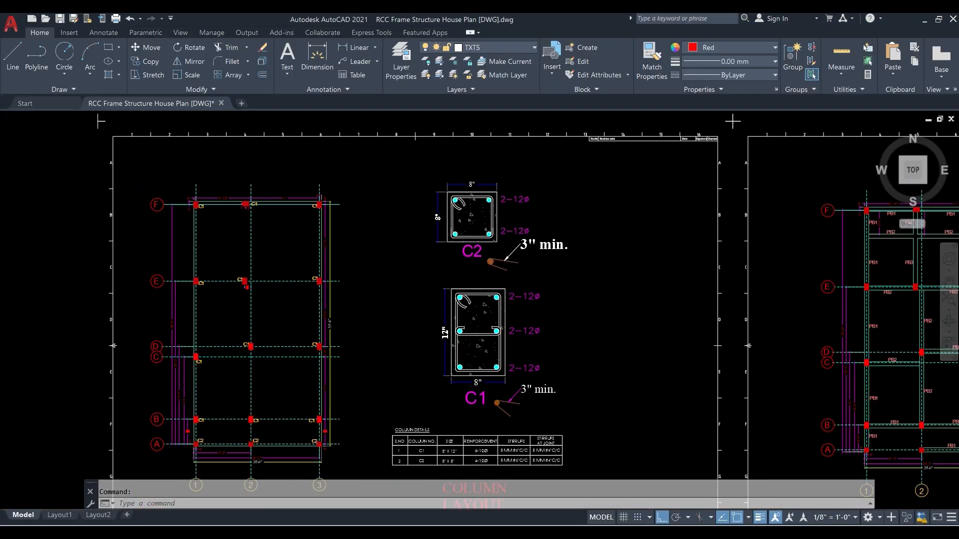
pyautogui.scroll(3, 230, 216)
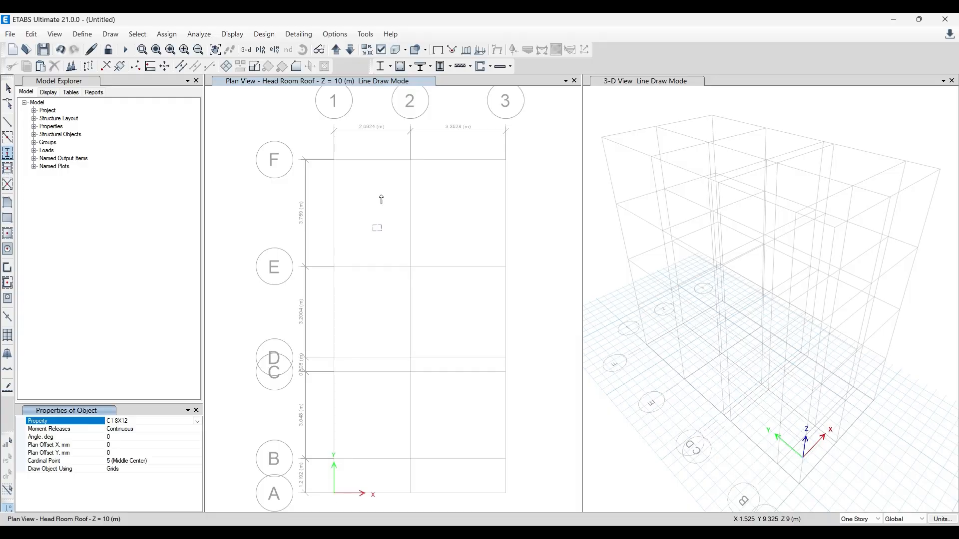
# - Return to ETABS and set column drawing to apply to All Stories
pyautogui.click(411, 160)
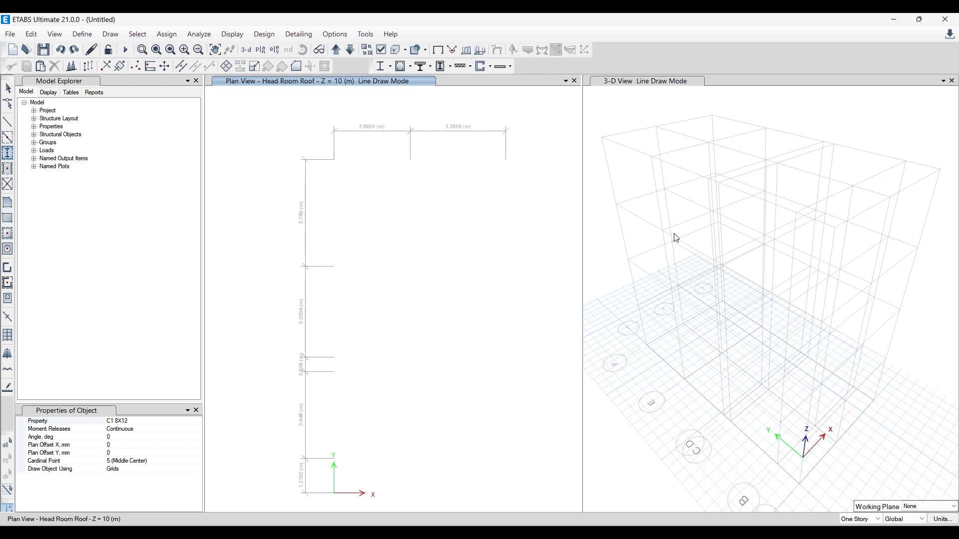
pyautogui.click(867, 523)
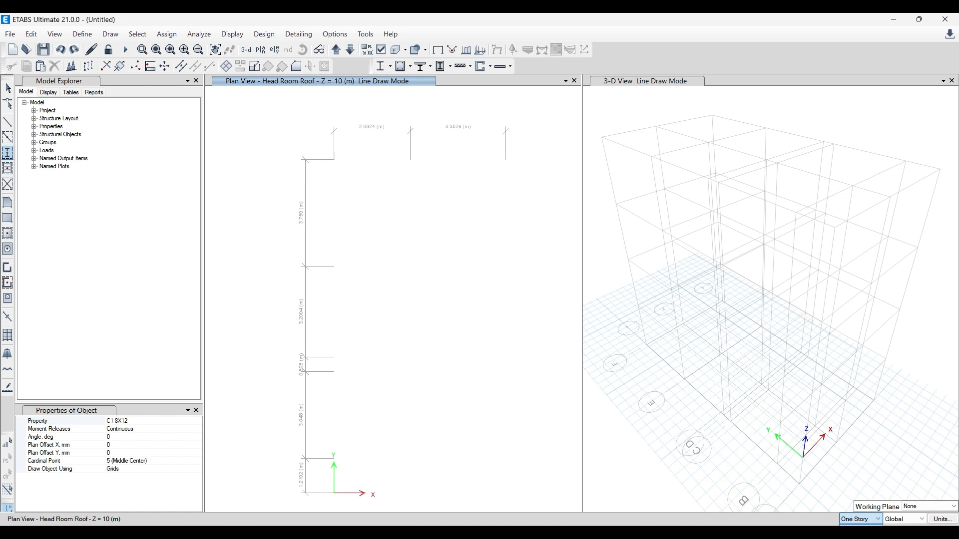
pyautogui.click(865, 536)
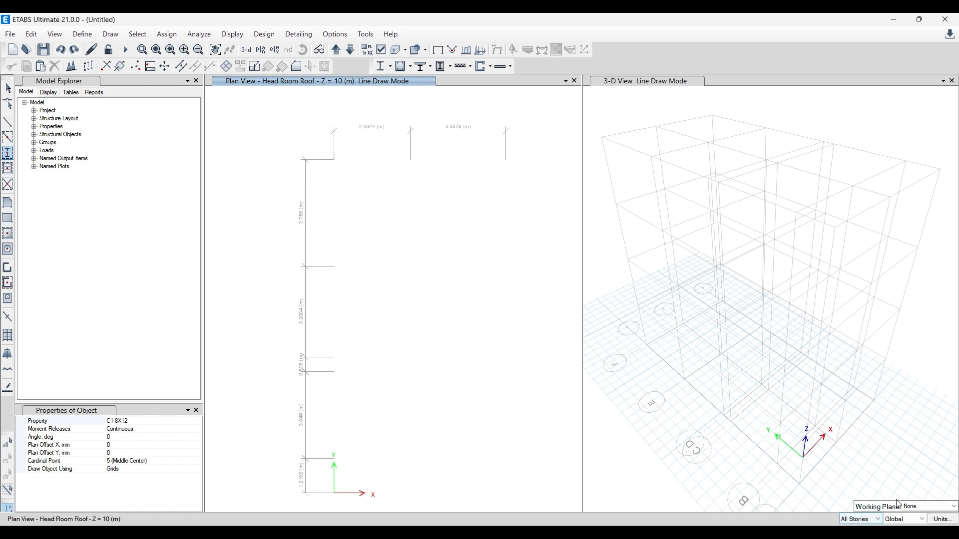
pyautogui.click(873, 521)
# - Place a trial C1 8X12 column outside the grid near the F-1 corner on all stories and remove it
pyautogui.click(294, 150)
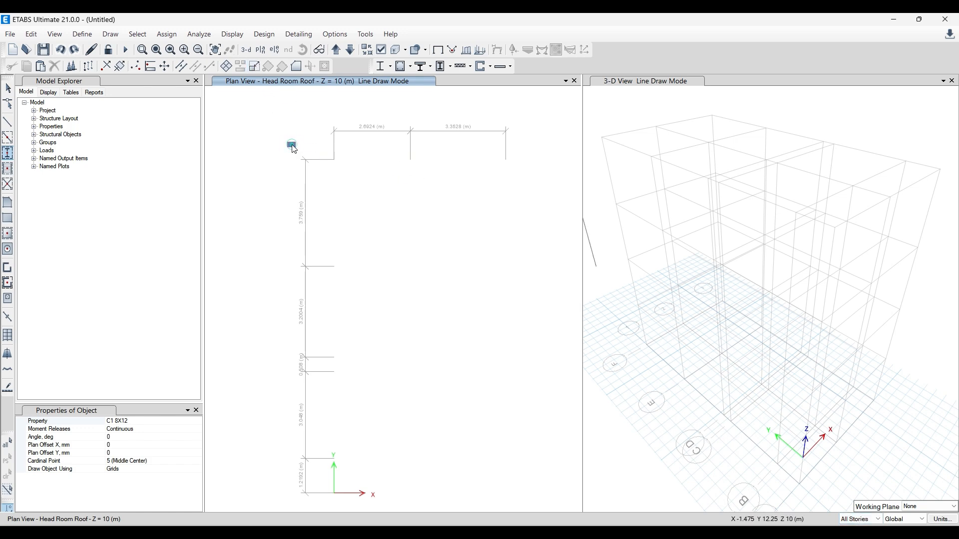
pyautogui.press('Escape')
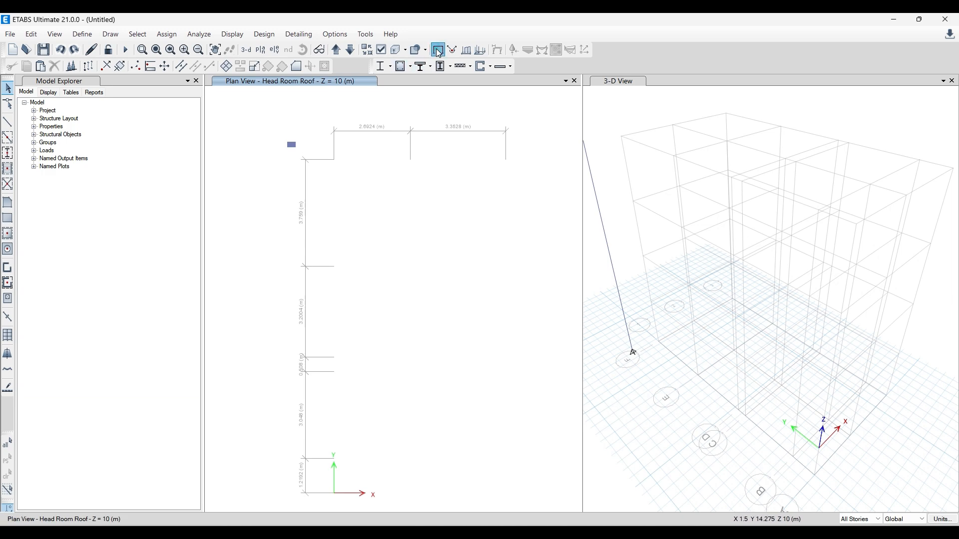
pyautogui.click(310, 125)
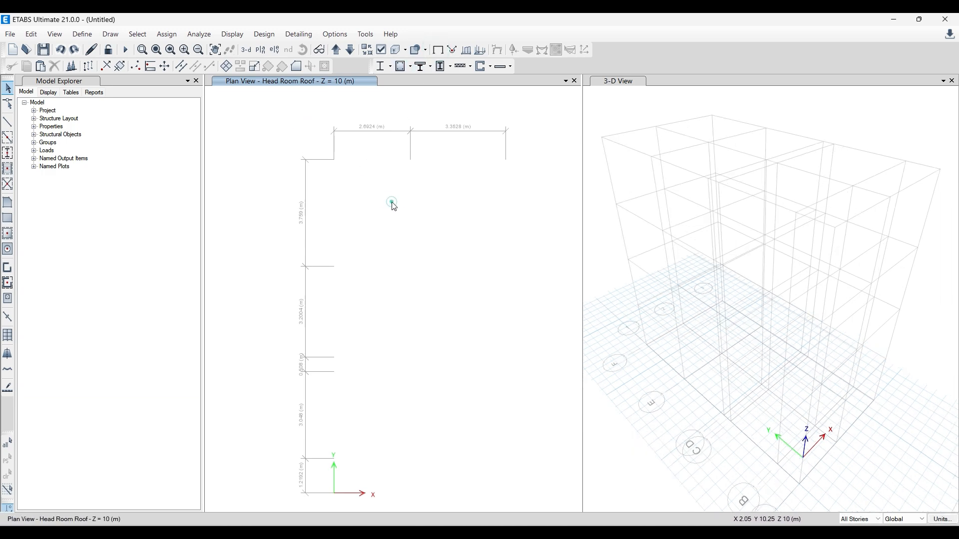
# - Move to the Plinth plan and quick-draw an unrotated C1 8X12 column at grid point F-2 on all stories
pyautogui.click(336, 49)
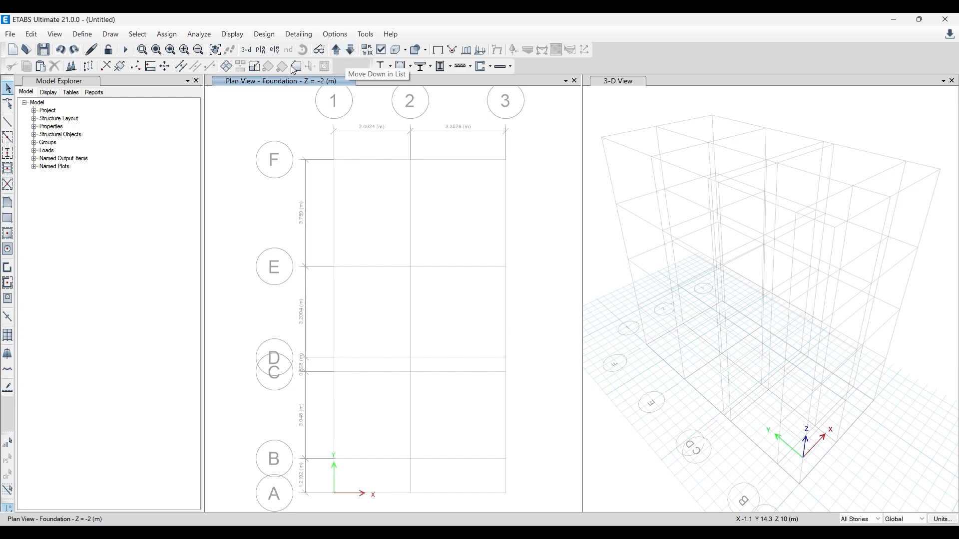
pyautogui.click(9, 154)
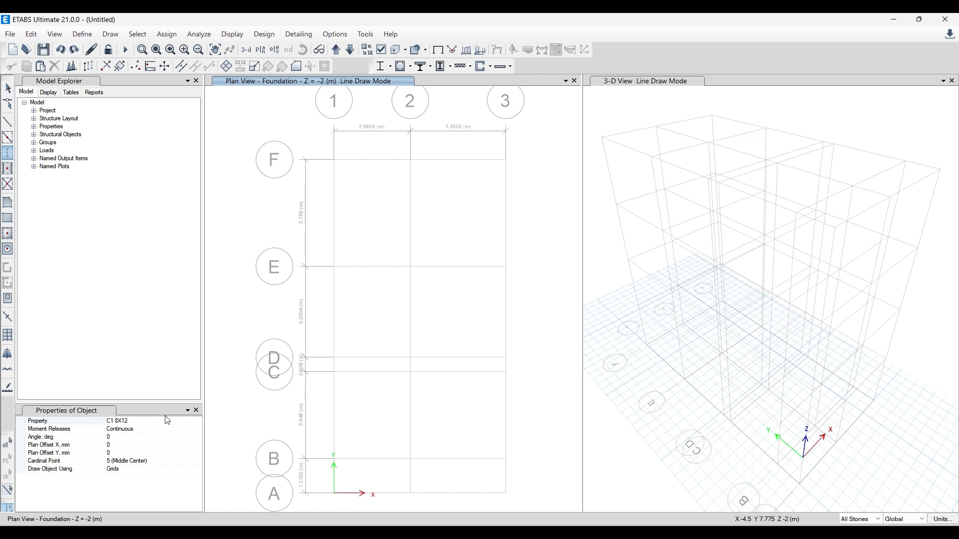
pyautogui.click(410, 159)
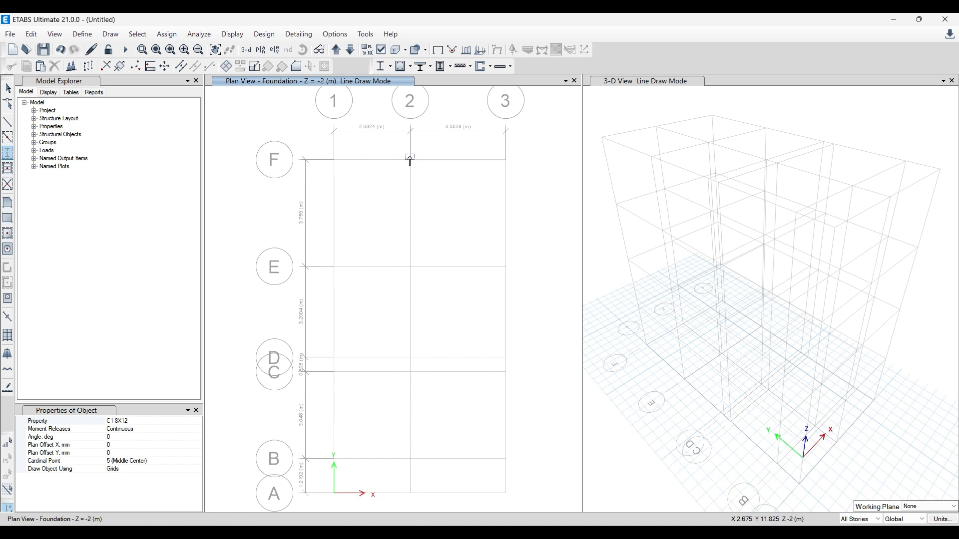
pyautogui.click(336, 50)
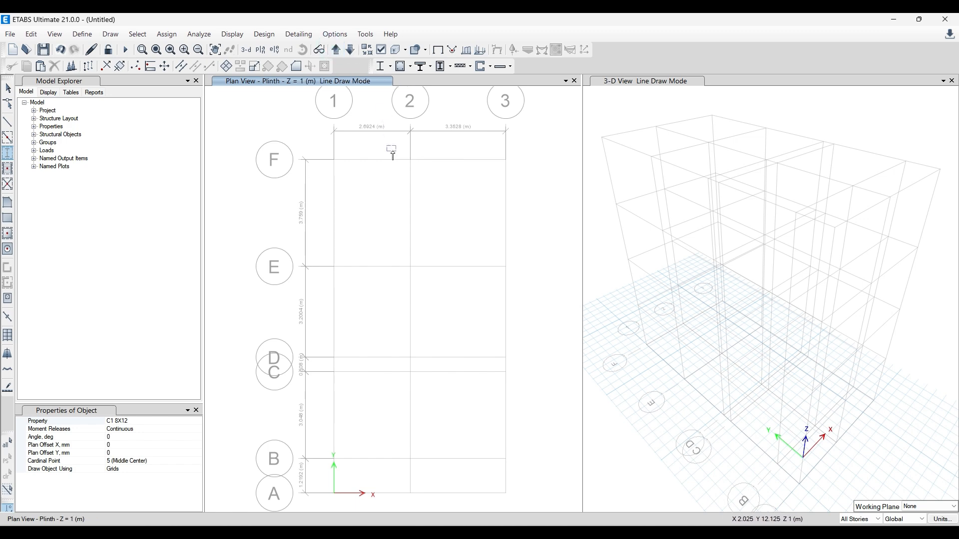
pyautogui.click(411, 160)
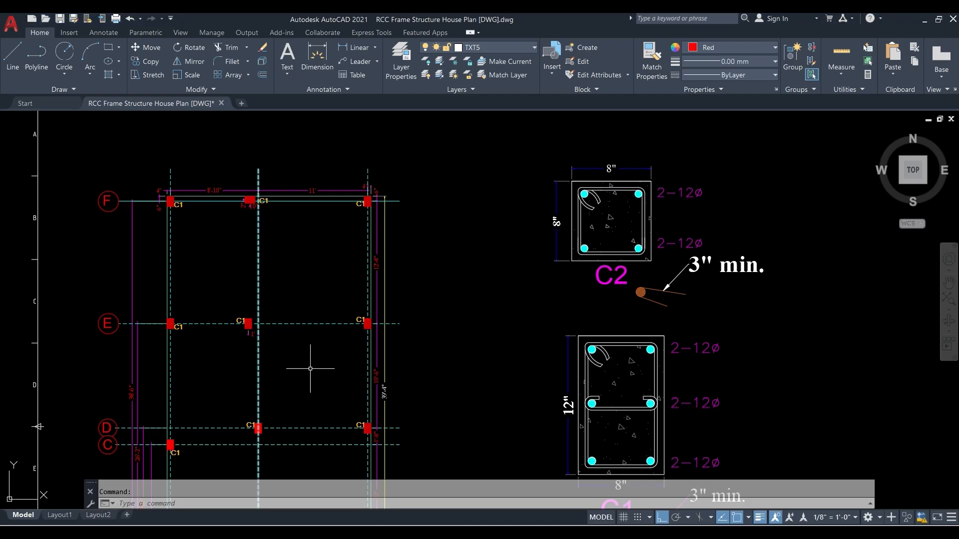
# - Check column orientations in the AutoCAD layout, and in ETABS place C1 8X12 columns at a 90° angle at F-1, F-3 and E-1
pyautogui.scroll(-2, 298, 310)
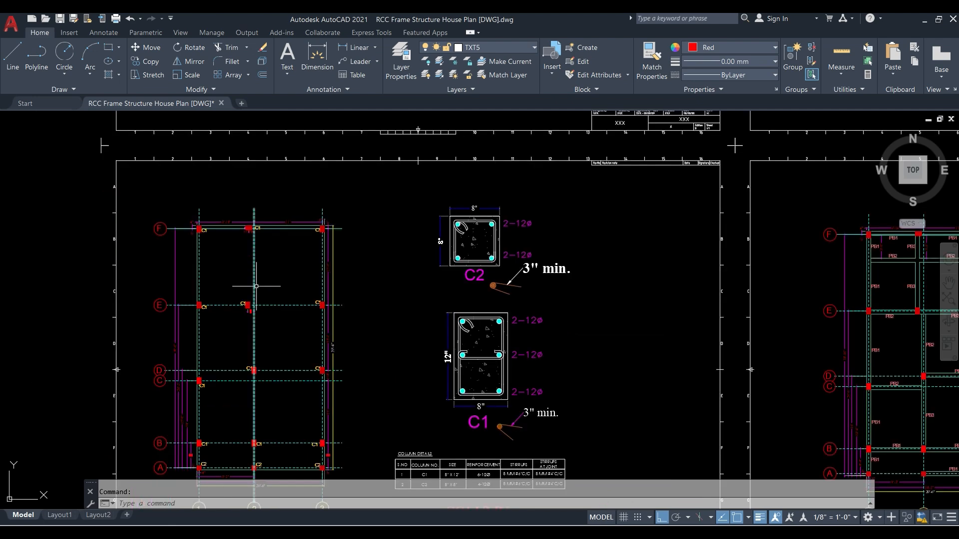
pyautogui.scroll(2, 236, 407)
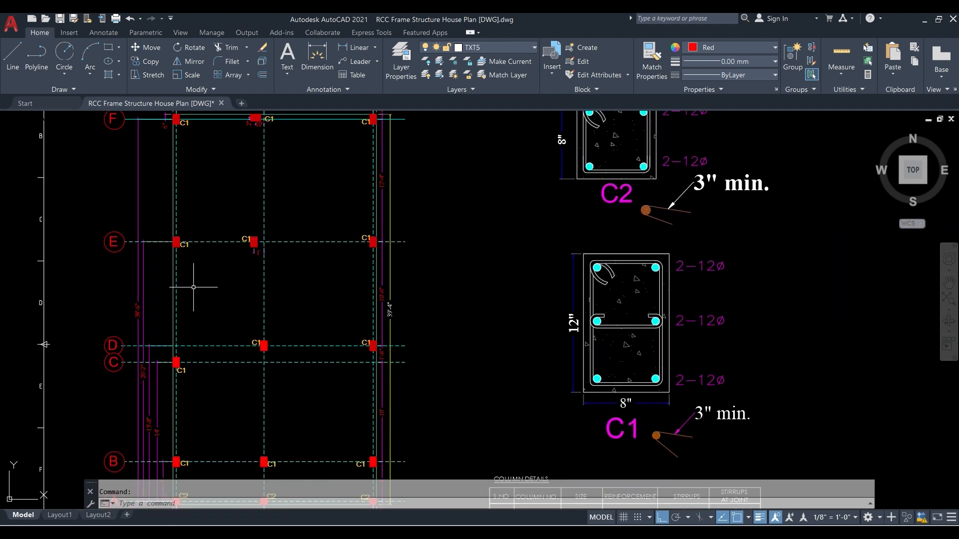
pyautogui.scroll(-2, 195, 278)
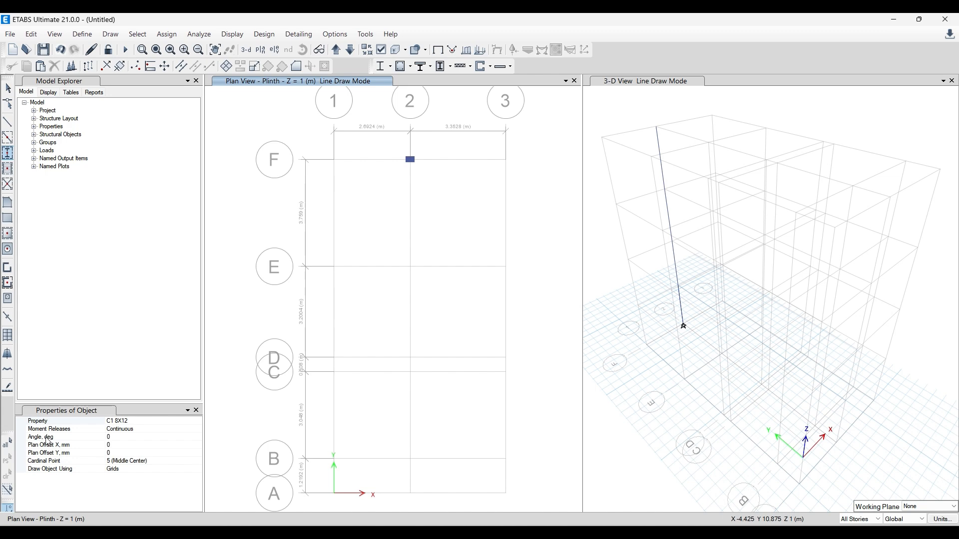
pyautogui.click(124, 438)
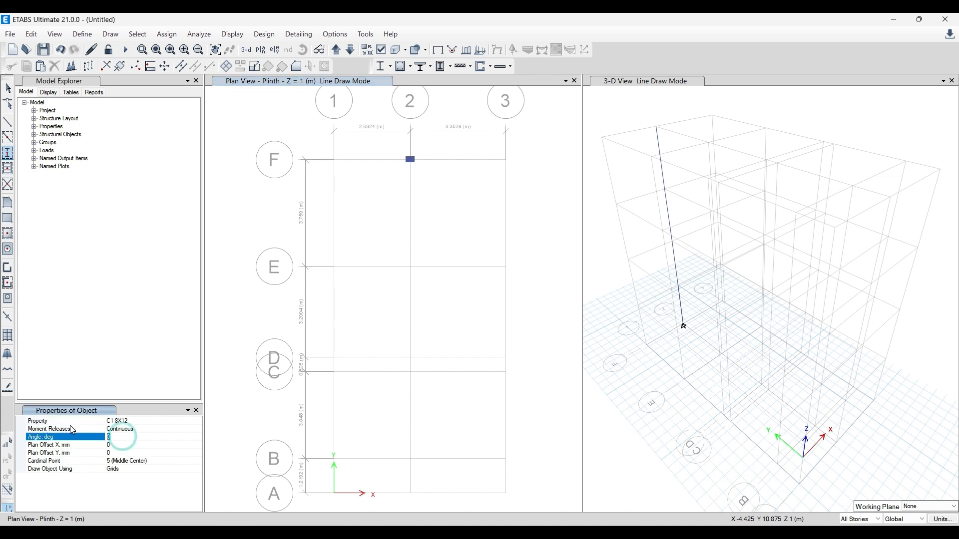
pyautogui.write('90')
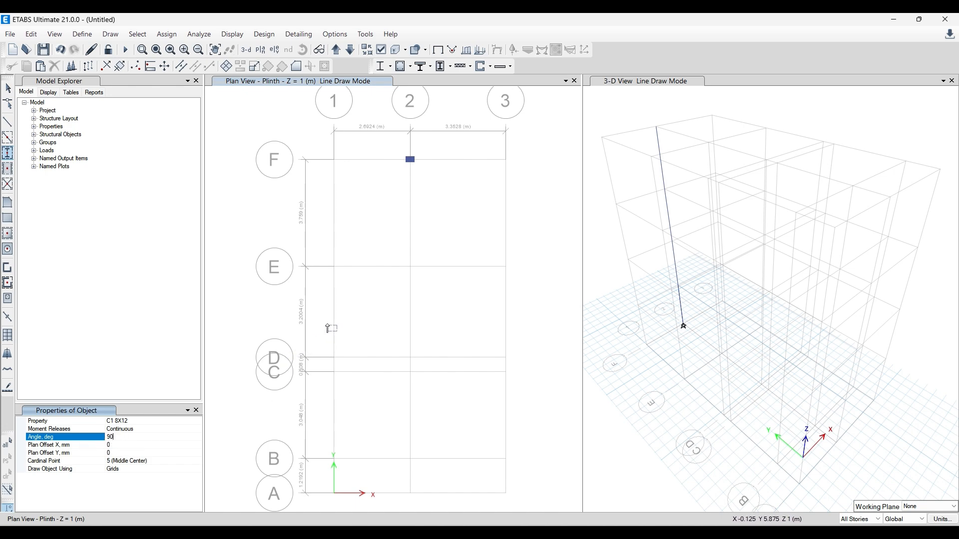
pyautogui.click(116, 445)
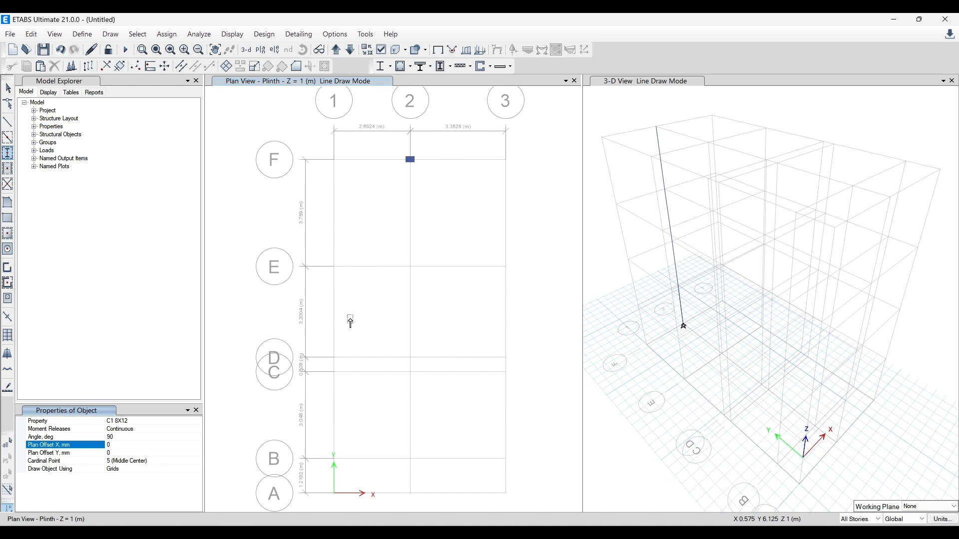
pyautogui.click(334, 160)
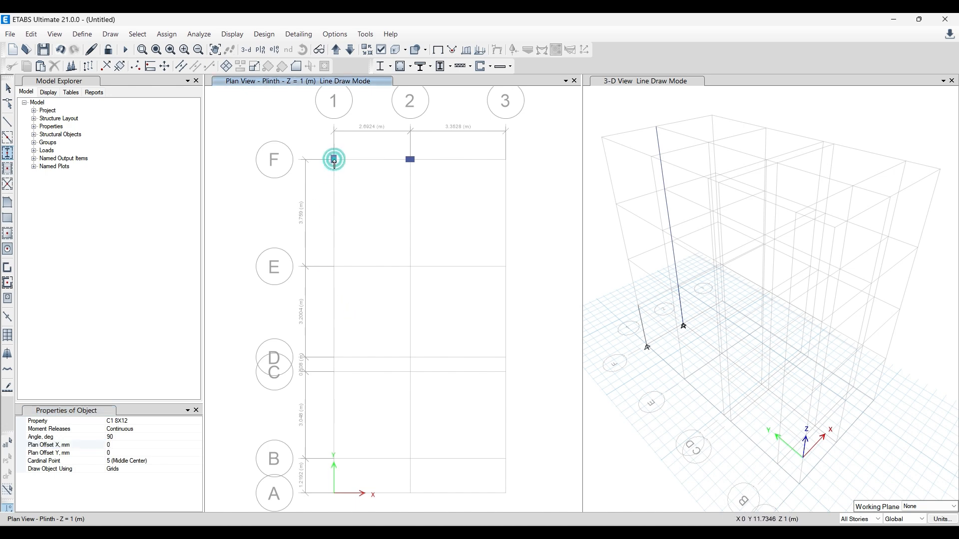
pyautogui.click(506, 159)
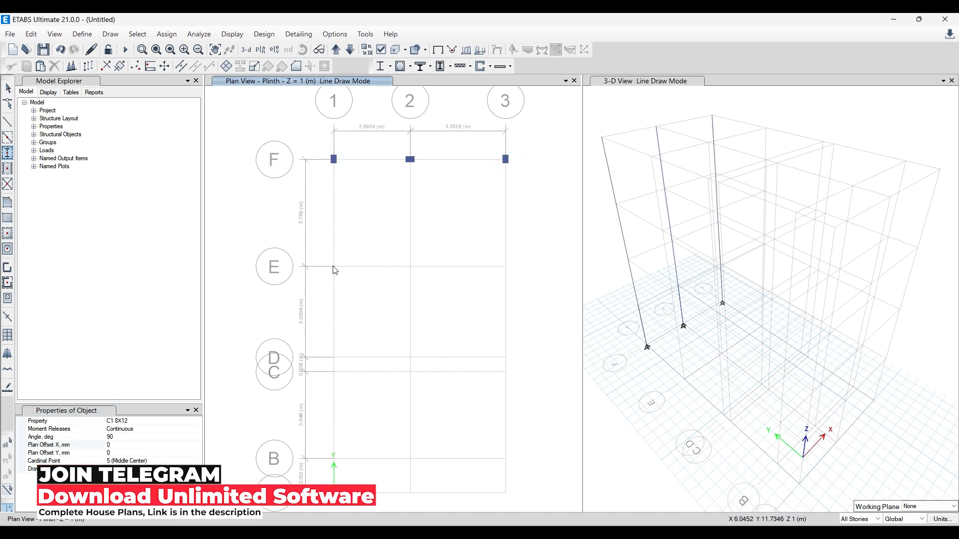
pyautogui.click(334, 266)
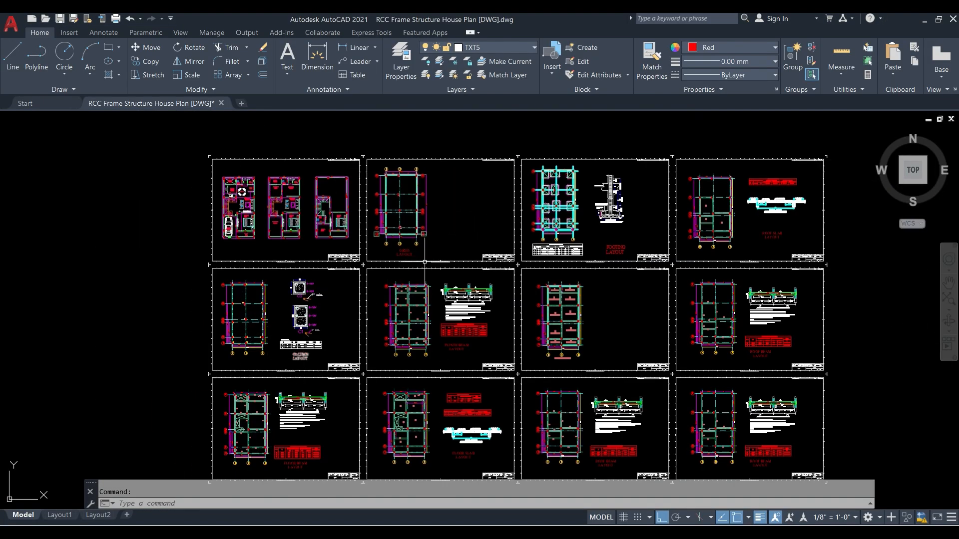
# - Examine the house floor plans in AutoCAD for the column positions around the staircase and along grid line E
pyautogui.scroll(4, 281, 172)
pyautogui.scroll(2, 379, 195)
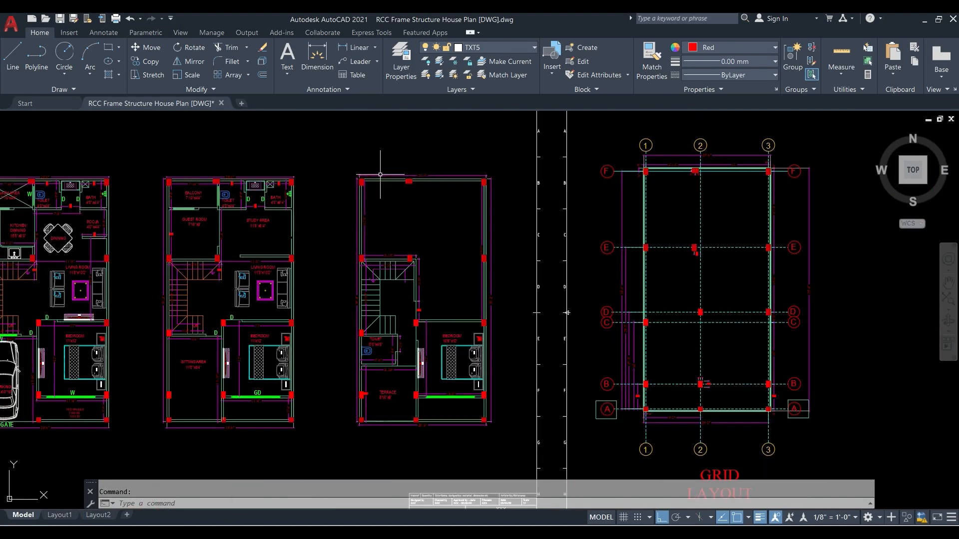
pyautogui.scroll(3, 381, 158)
pyautogui.scroll(-3, 387, 276)
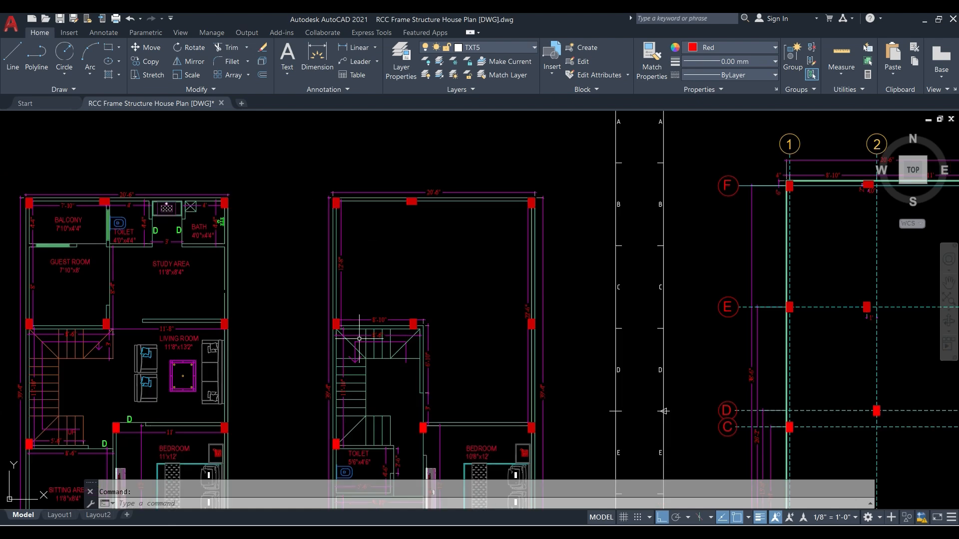
pyautogui.scroll(-2, 380, 345)
pyautogui.scroll(2, 415, 364)
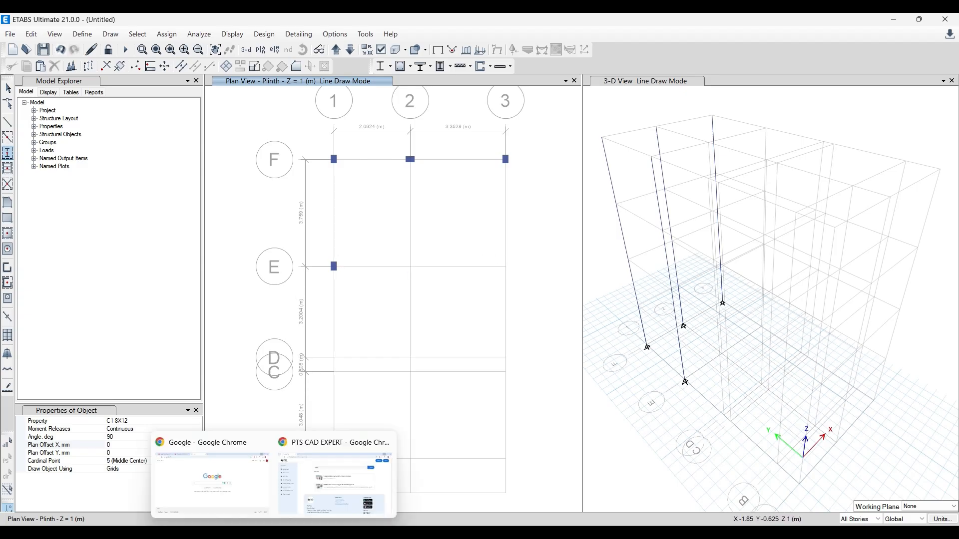
pyautogui.click(295, 534)
pyautogui.scroll(-2, 362, 337)
pyautogui.scroll(4, 198, 307)
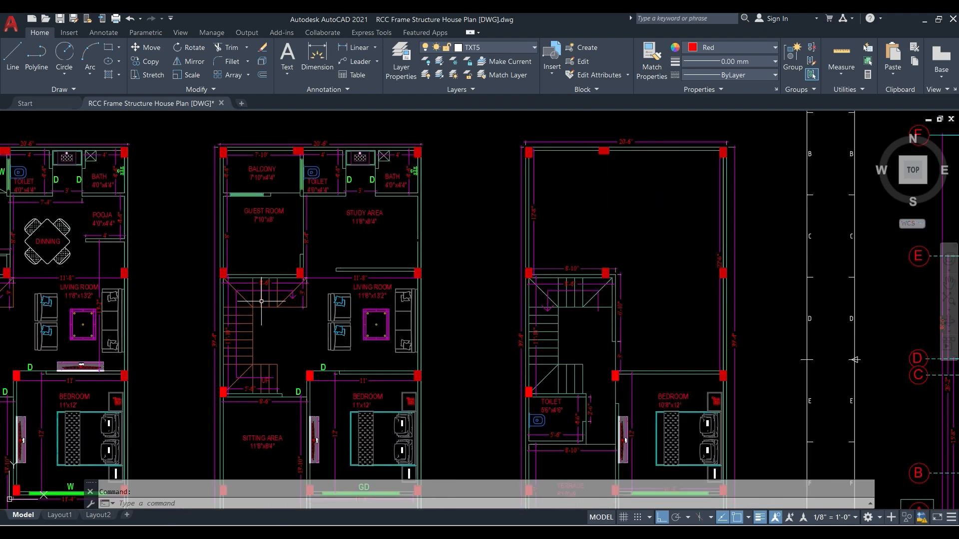
# - Return to ETABS and place C1 8X12 columns at grid points E-2 and E-3
pyautogui.hotkey('alt', 'Tab')
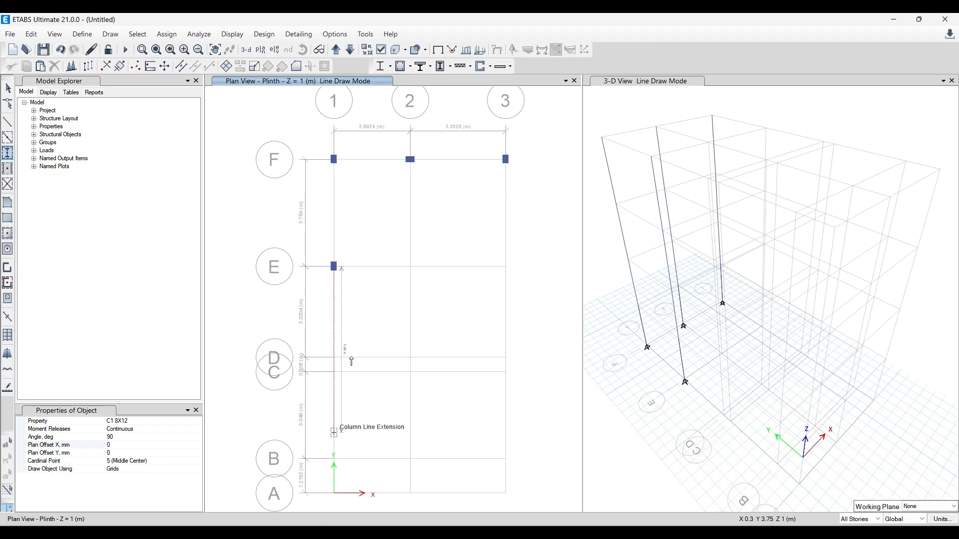
pyautogui.click(411, 268)
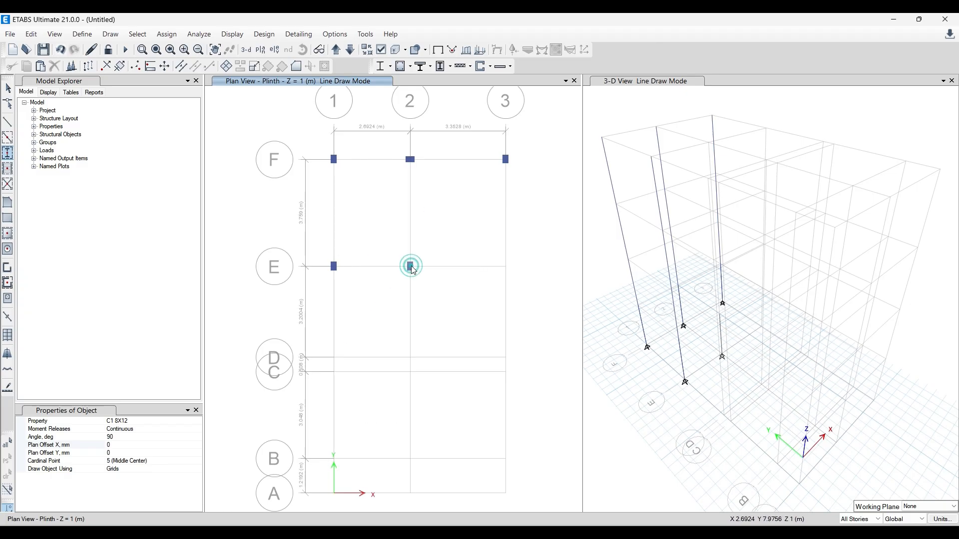
pyautogui.click(505, 268)
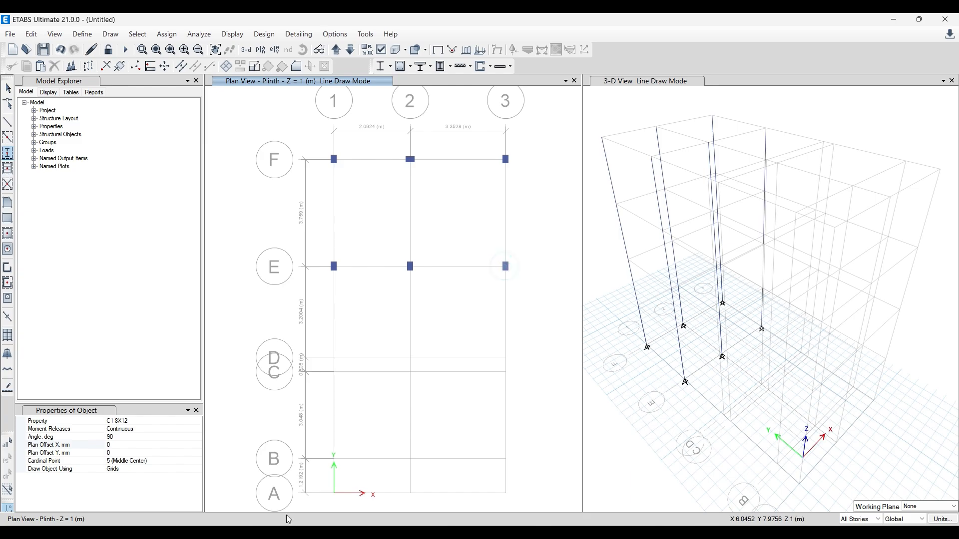
# - Consult the column layout in AutoCAD, and in ETABS place C1 8X12 columns at grid points D-2, D-3 and C-1
pyautogui.hotkey('alt', 'Tab')
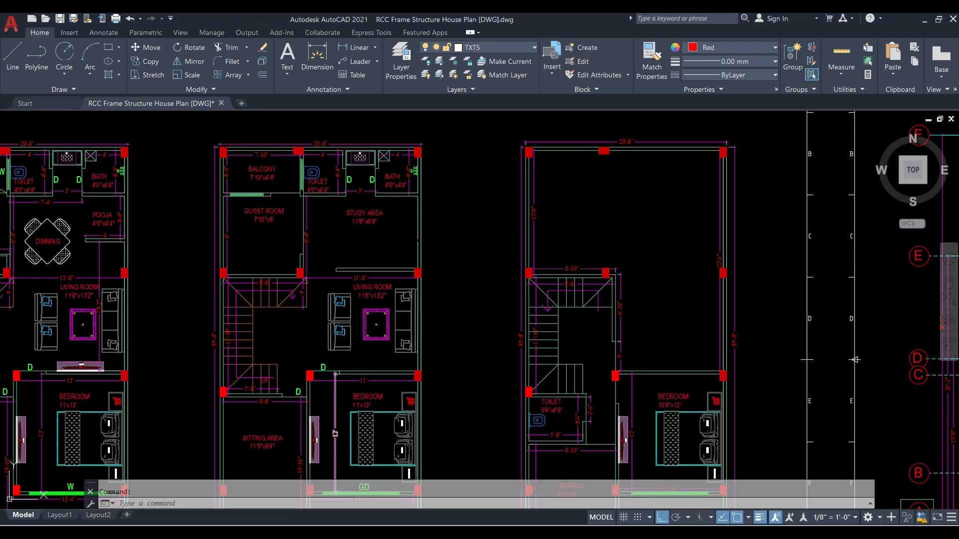
pyautogui.scroll(-2, 273, 262)
pyautogui.scroll(-2, 257, 325)
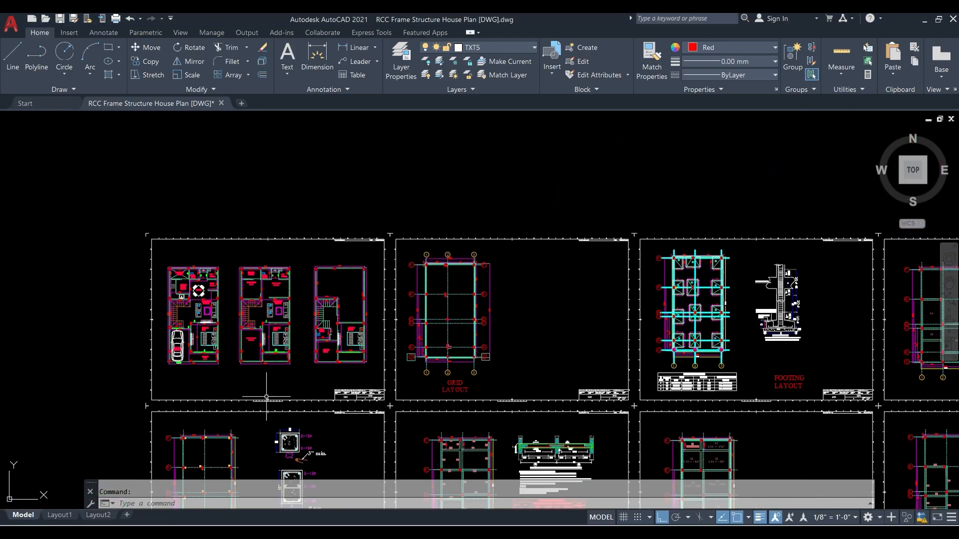
pyautogui.scroll(-1, 280, 262)
pyautogui.scroll(3, 215, 447)
pyautogui.scroll(2, 281, 279)
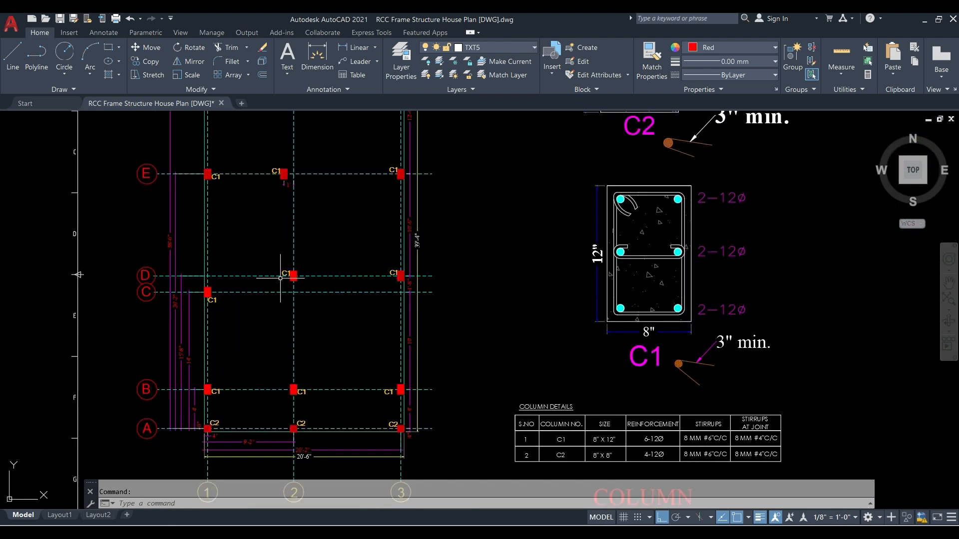
pyautogui.scroll(2, 300, 268)
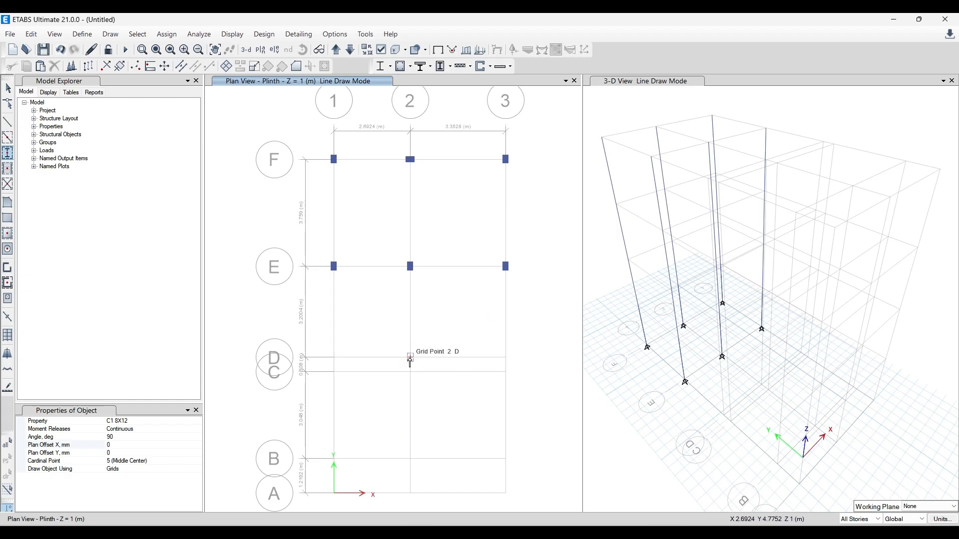
pyautogui.click(410, 357)
pyautogui.click(505, 357)
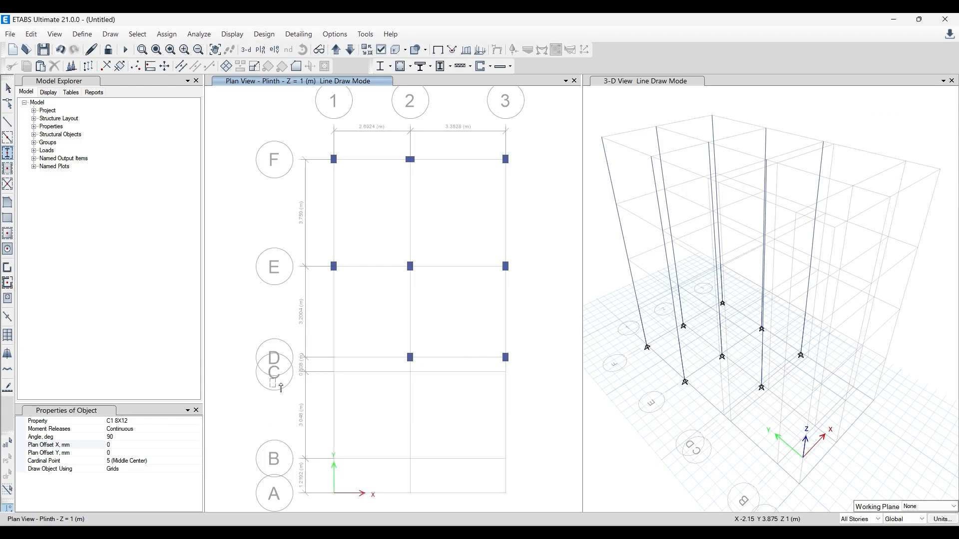
pyautogui.click(334, 372)
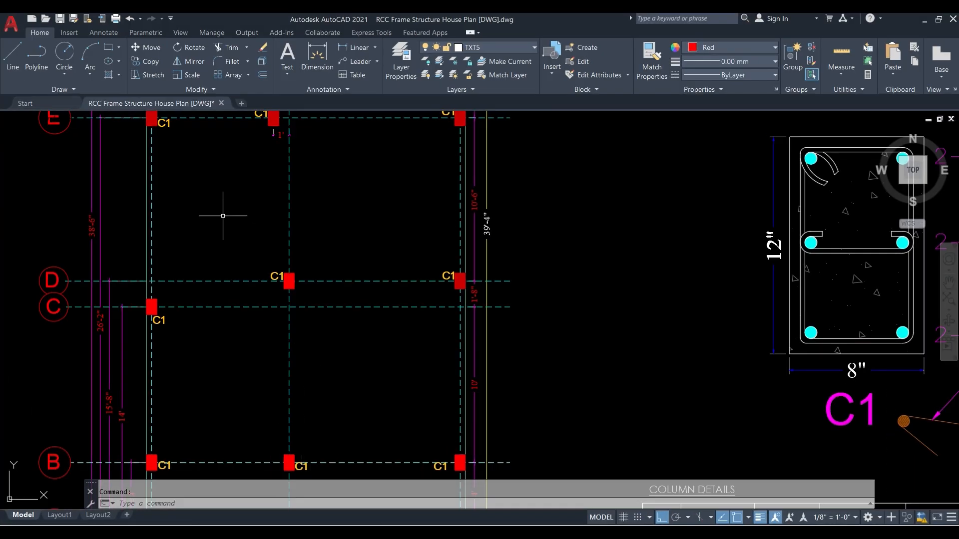
# - Check the column marks on grid lines A and B in AutoCAD, and in ETABS place C1 8X12 columns at B-1, B-2 and B-3
pyautogui.scroll(-3, 223, 216)
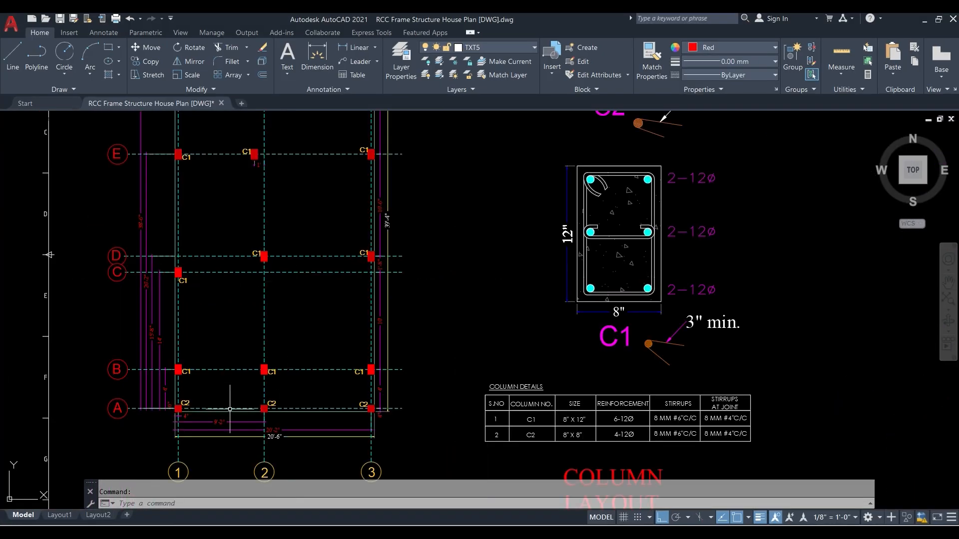
pyautogui.scroll(4, 230, 410)
pyautogui.scroll(-3, 145, 344)
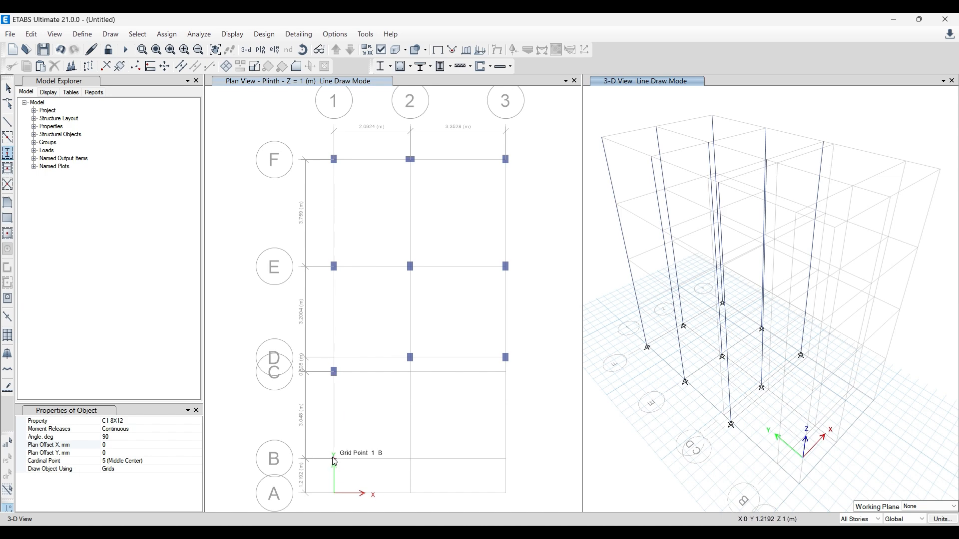
pyautogui.click(334, 460)
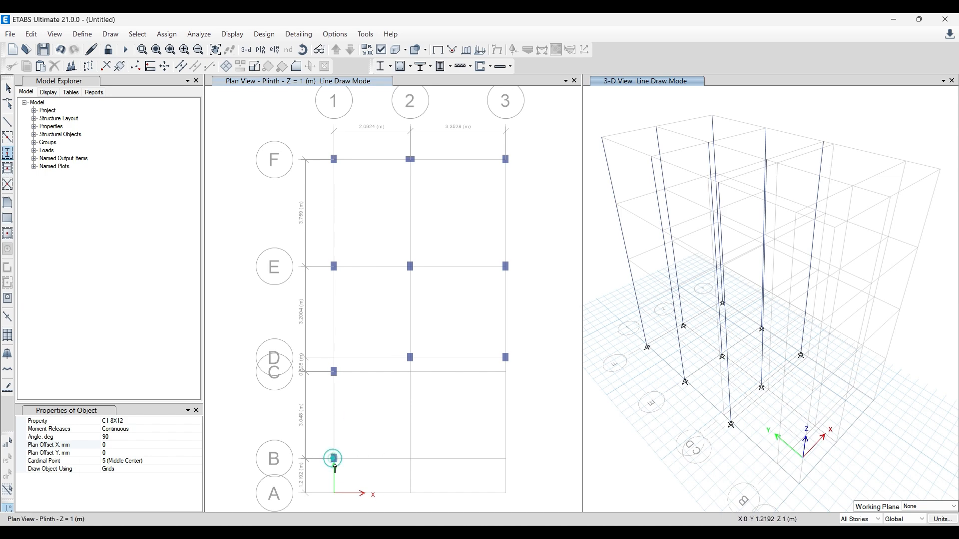
pyautogui.click(411, 465)
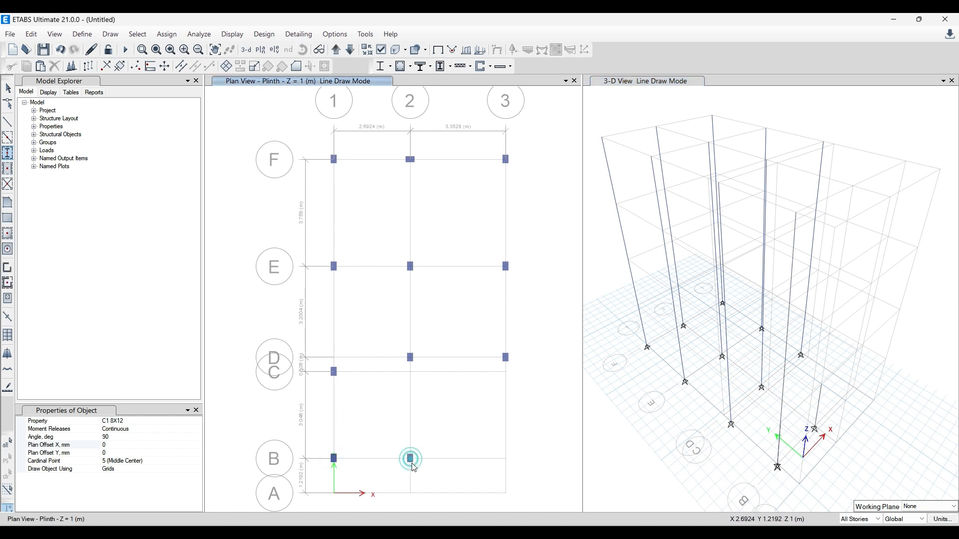
pyautogui.click(506, 460)
# - Place C2 8X8 columns with a 0° angle at grid points A-1, A-2 and A-3
pyautogui.scroll(-2, 448, 405)
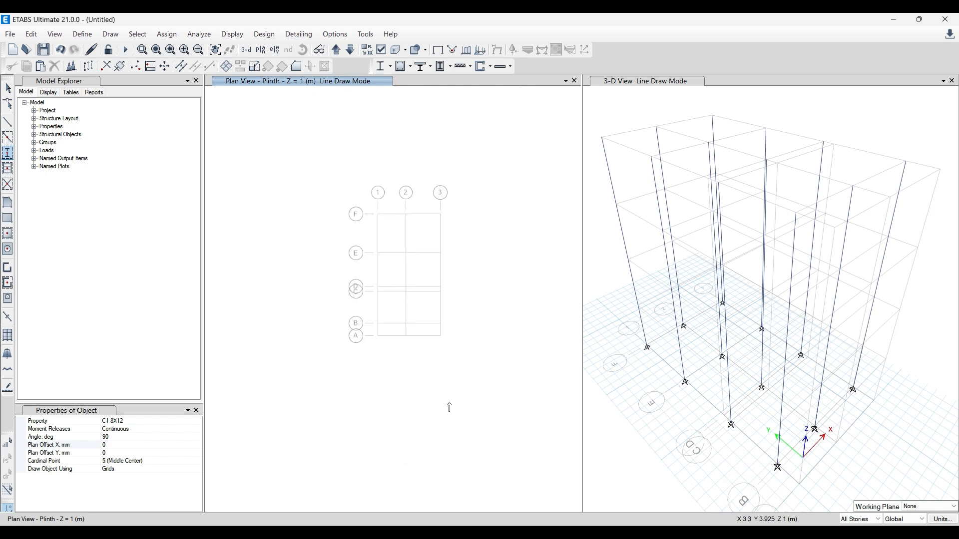
pyautogui.scroll(2, 411, 338)
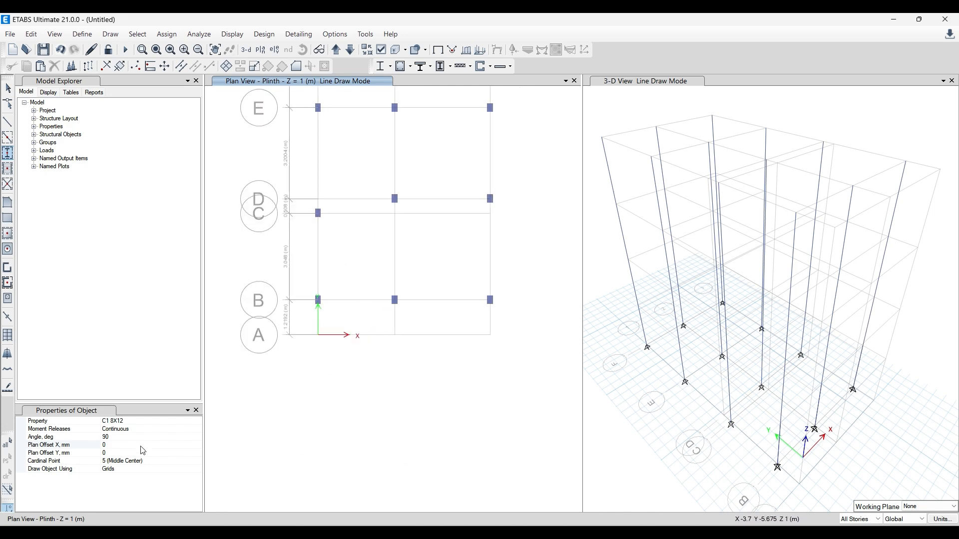
pyautogui.click(198, 420)
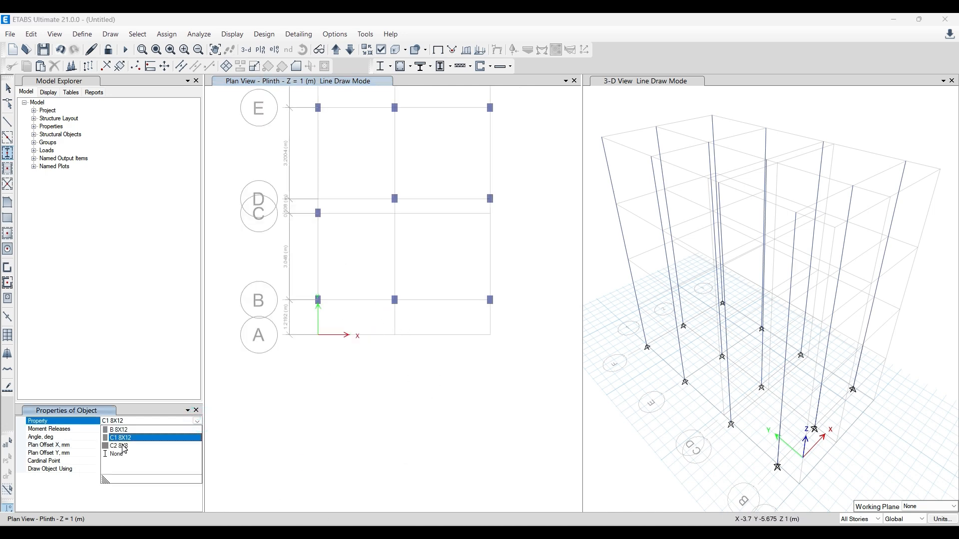
pyautogui.click(125, 444)
pyautogui.click(119, 439)
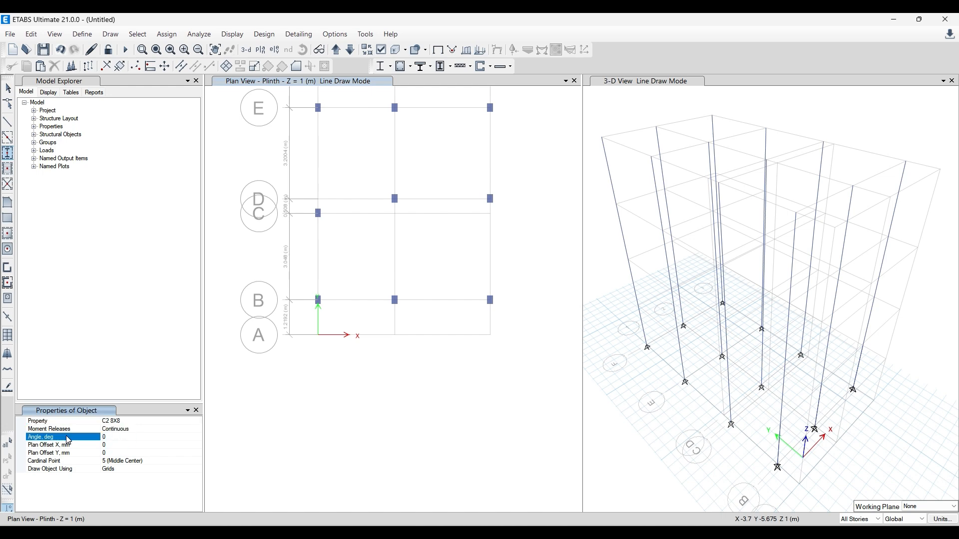
pyautogui.write('0')
pyautogui.click(111, 445)
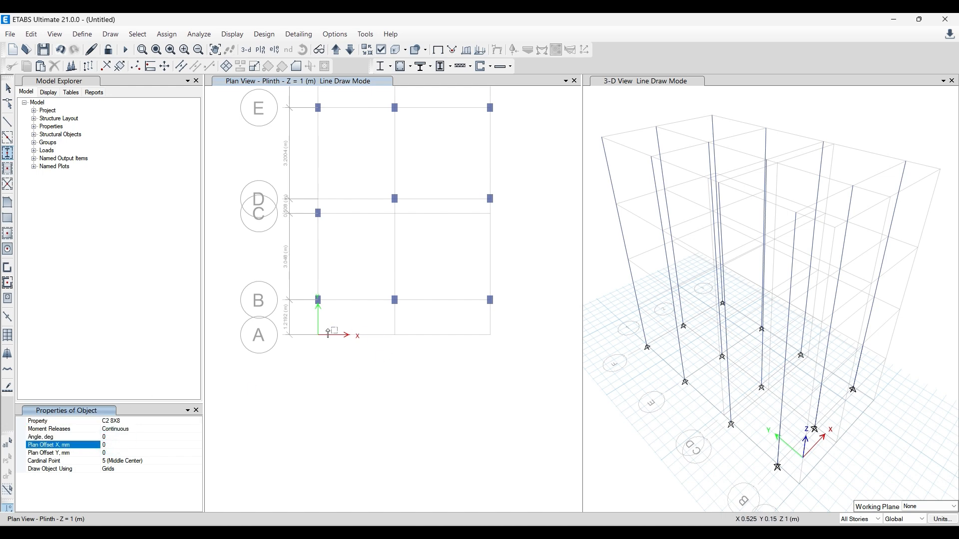
pyautogui.click(318, 335)
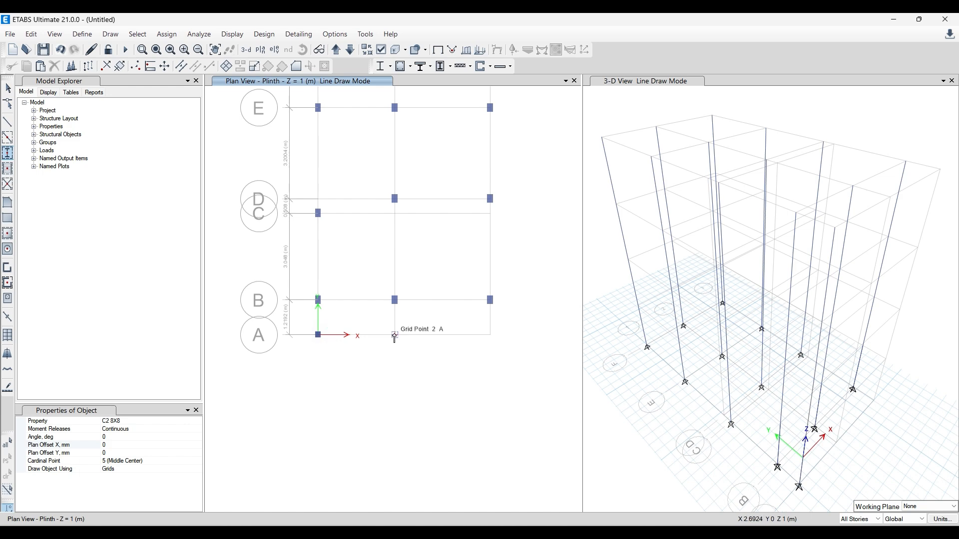
pyautogui.click(394, 334)
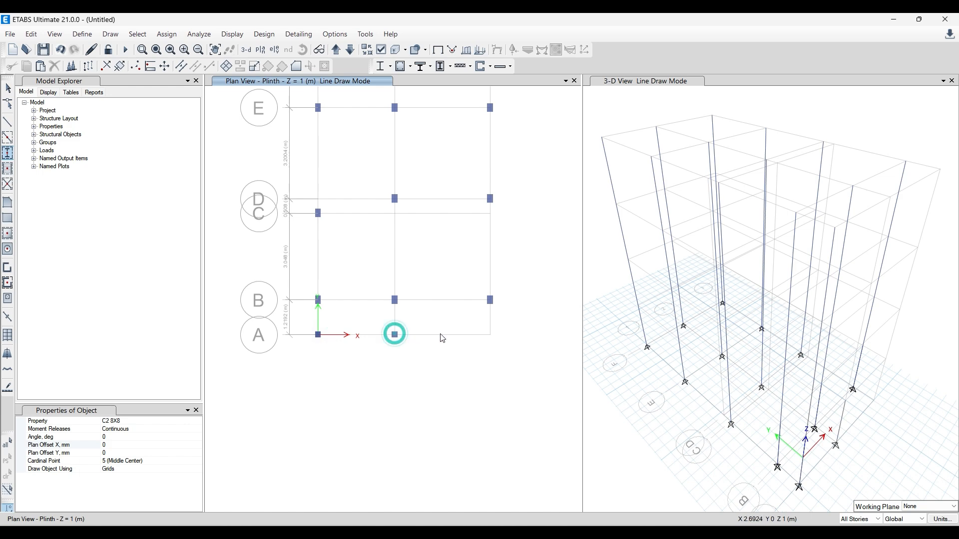
pyautogui.click(490, 335)
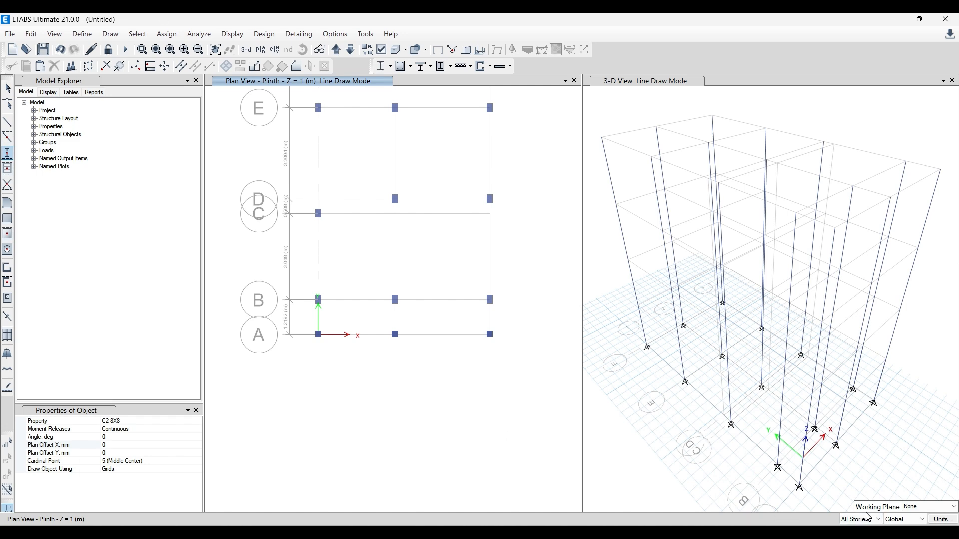
# - Switch to AutoCAD and examine the column layout for the offsets of the E-2 and F-2 columns from grid line 2
pyautogui.scroll(-3, 499, 373)
pyautogui.scroll(3, 500, 339)
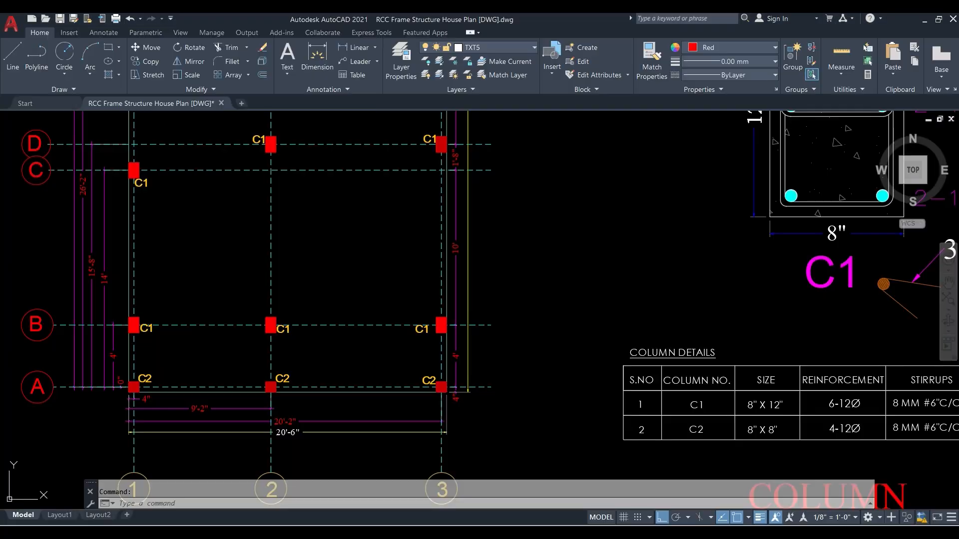
pyautogui.scroll(-2, 251, 291)
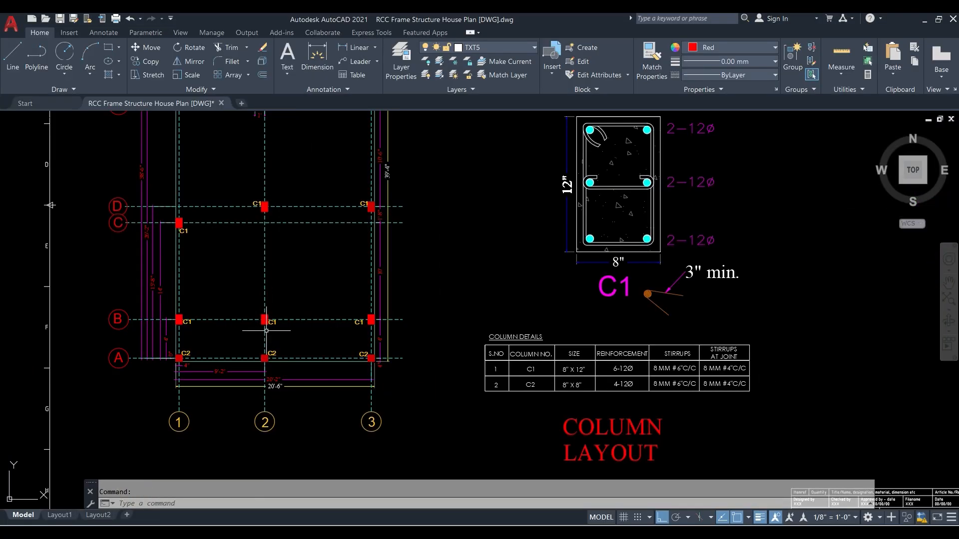
pyautogui.scroll(-2, 267, 330)
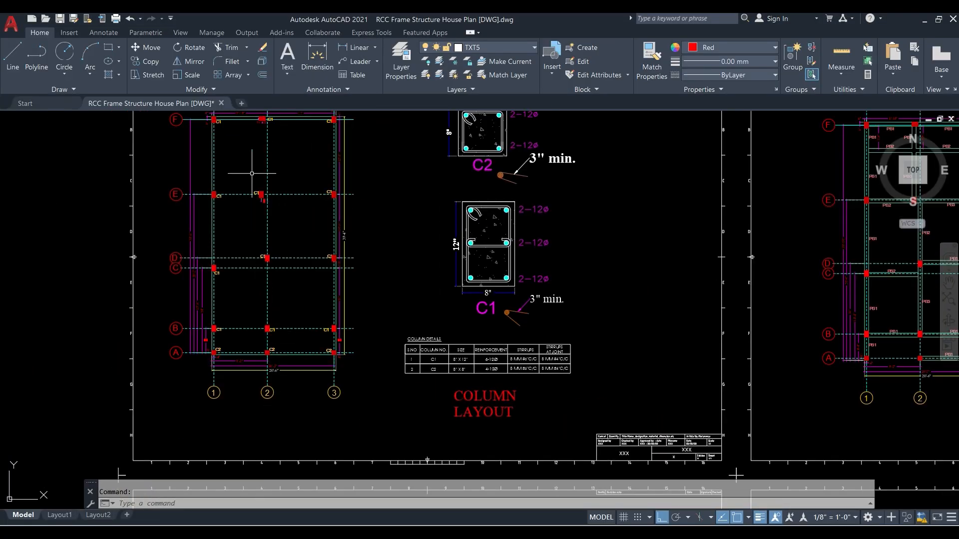
pyautogui.scroll(2, 245, 118)
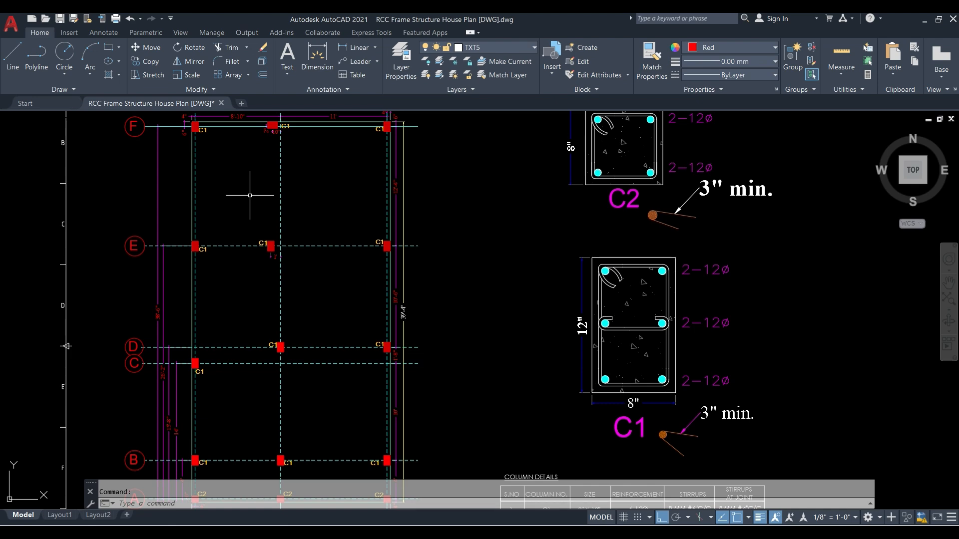
pyautogui.scroll(-3, 247, 224)
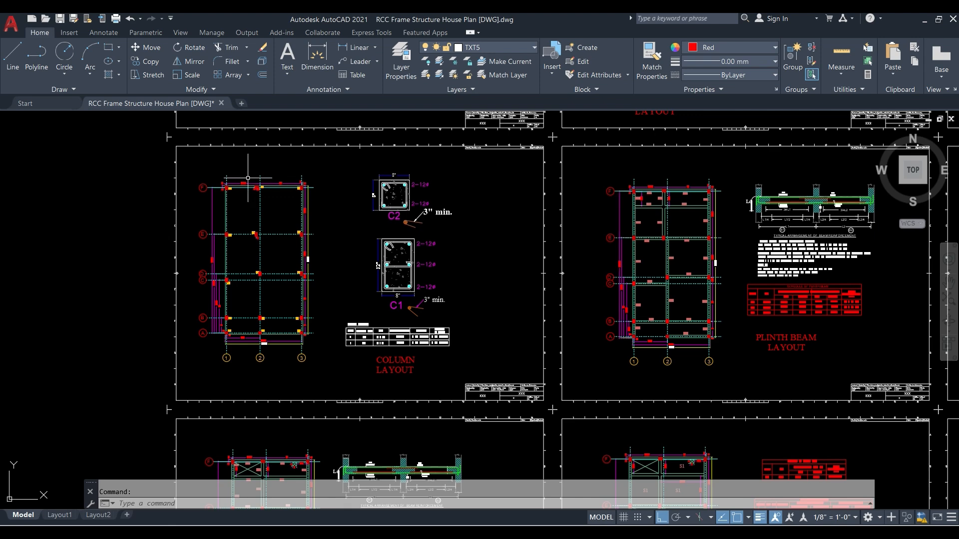
pyautogui.scroll(6, 235, 187)
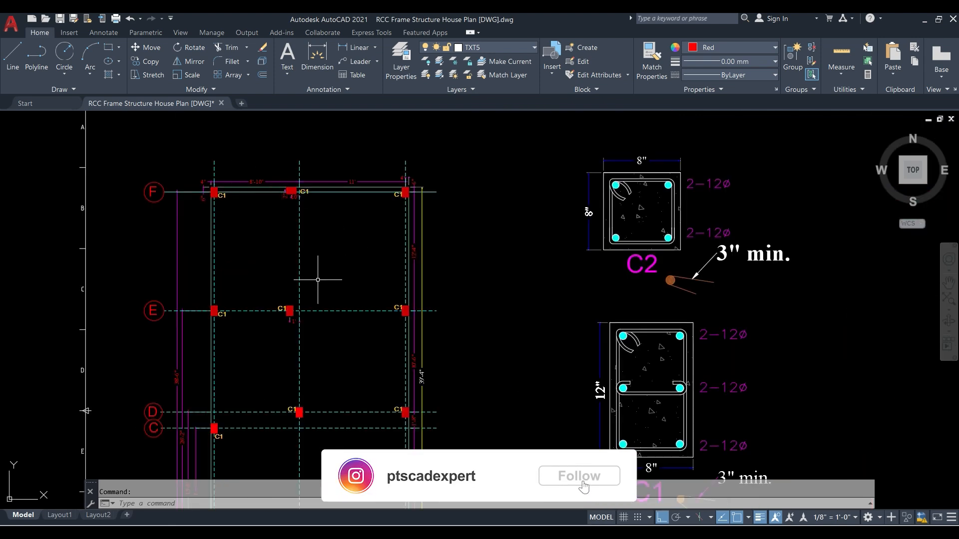
pyautogui.scroll(-10, 272, 295)
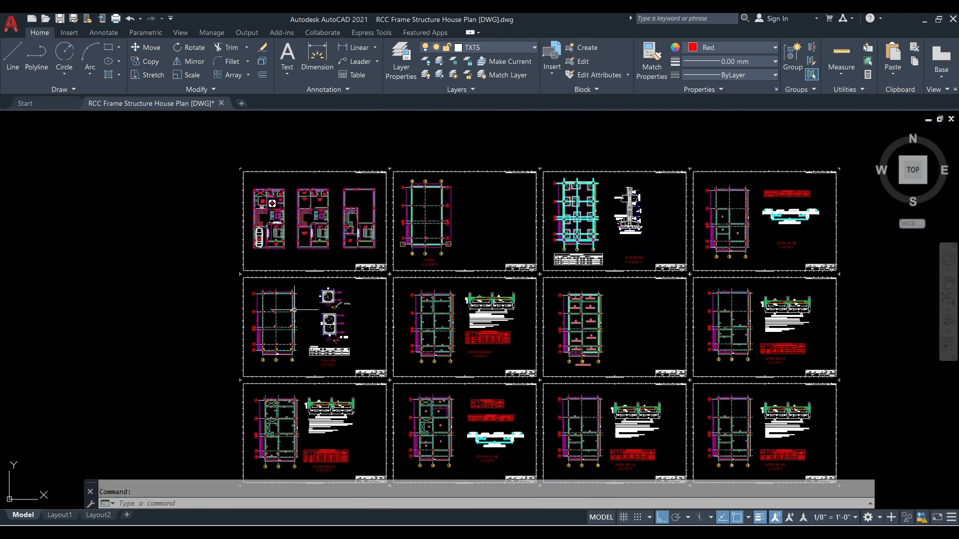
pyautogui.scroll(12, 435, 229)
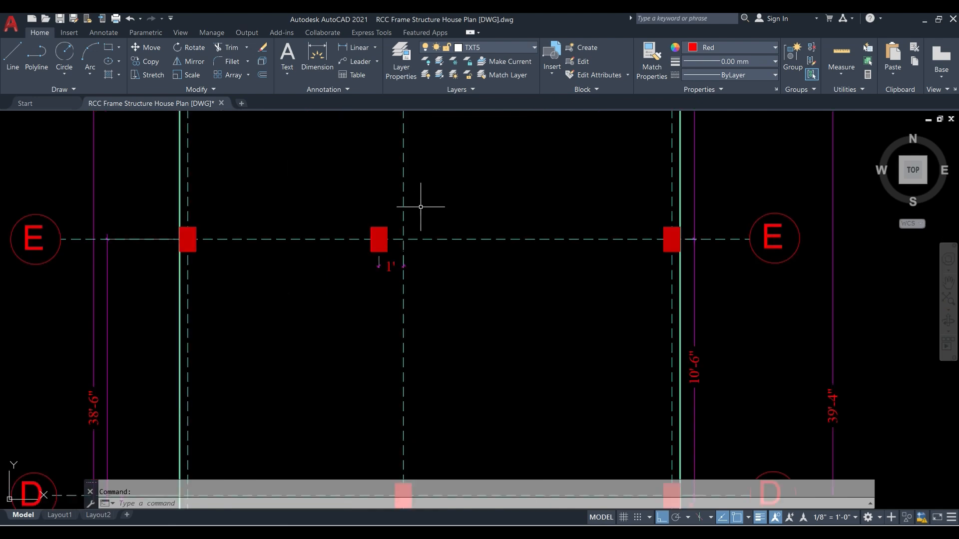
pyautogui.scroll(-4, 339, 314)
pyautogui.scroll(10, 364, 287)
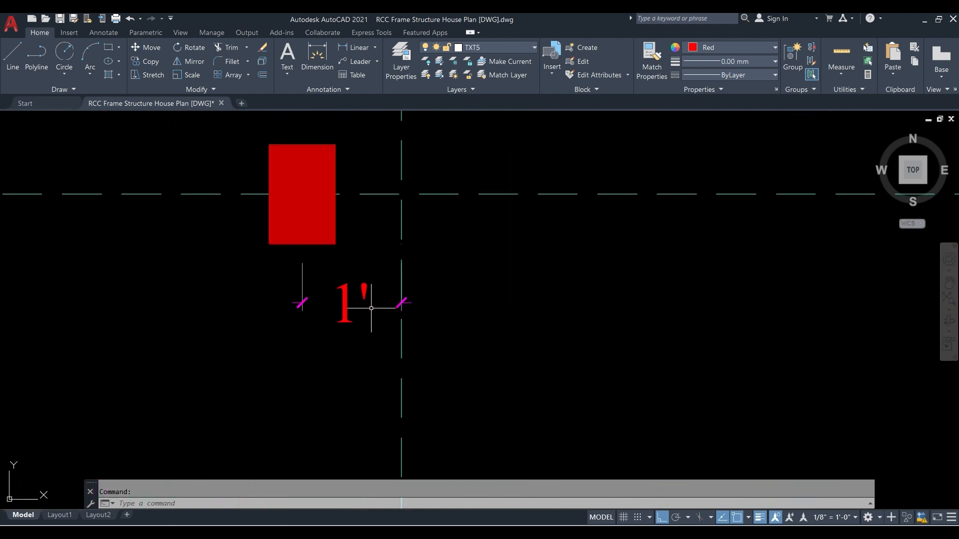
pyautogui.scroll(-7, 316, 306)
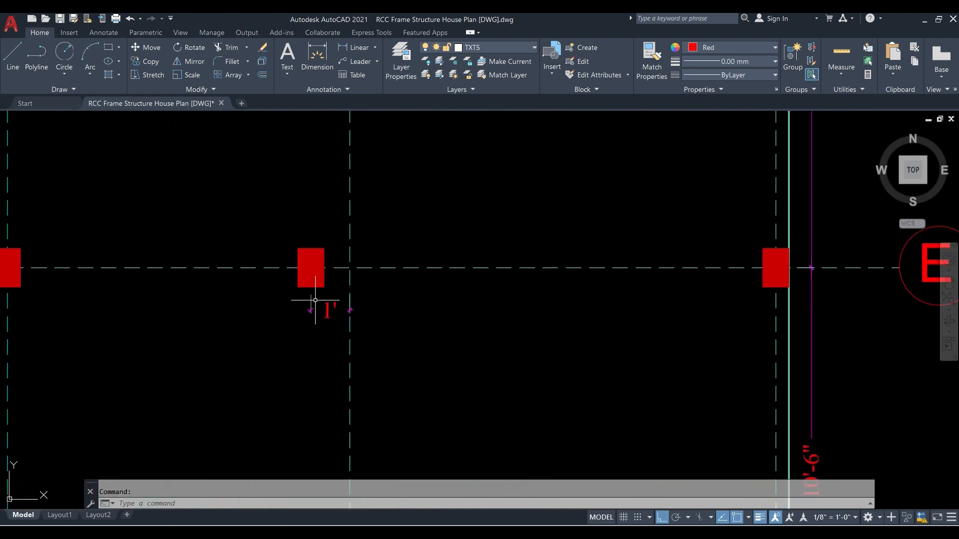
pyautogui.scroll(-2, 329, 358)
pyautogui.scroll(10, 270, 255)
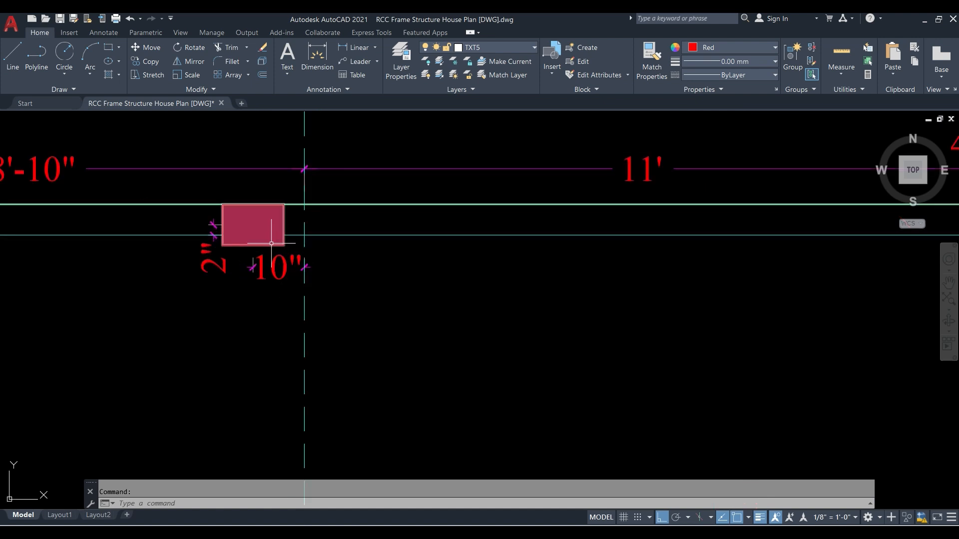
pyautogui.scroll(-6, 269, 227)
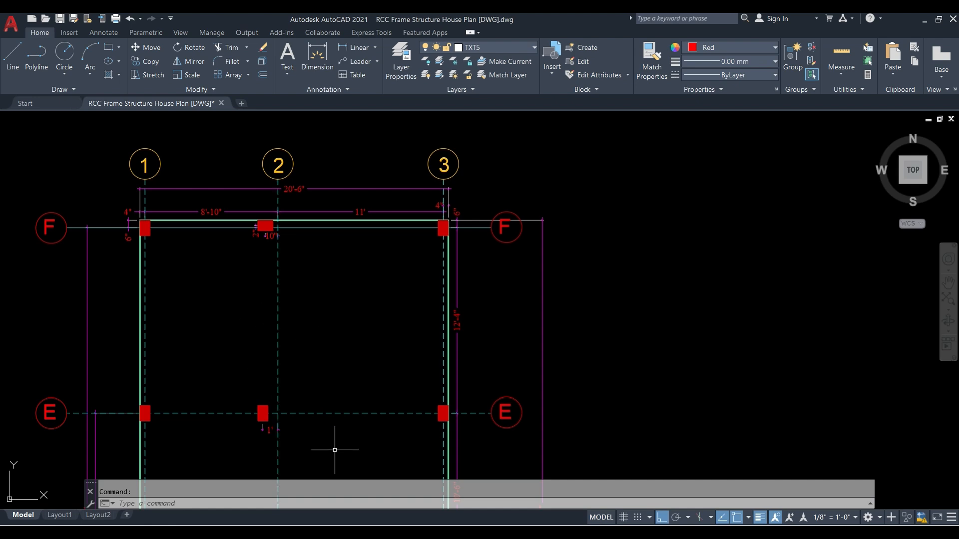
# - Return to ETABS, end column drawing, and move the full-height column at E-2 by a Delta X of -0.3048 m
pyautogui.click(340, 523)
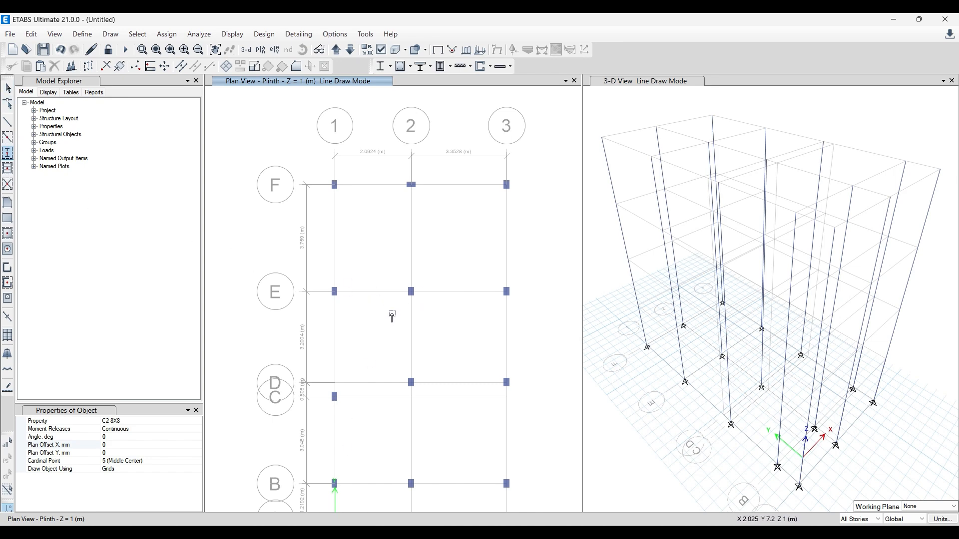
pyautogui.press('Escape')
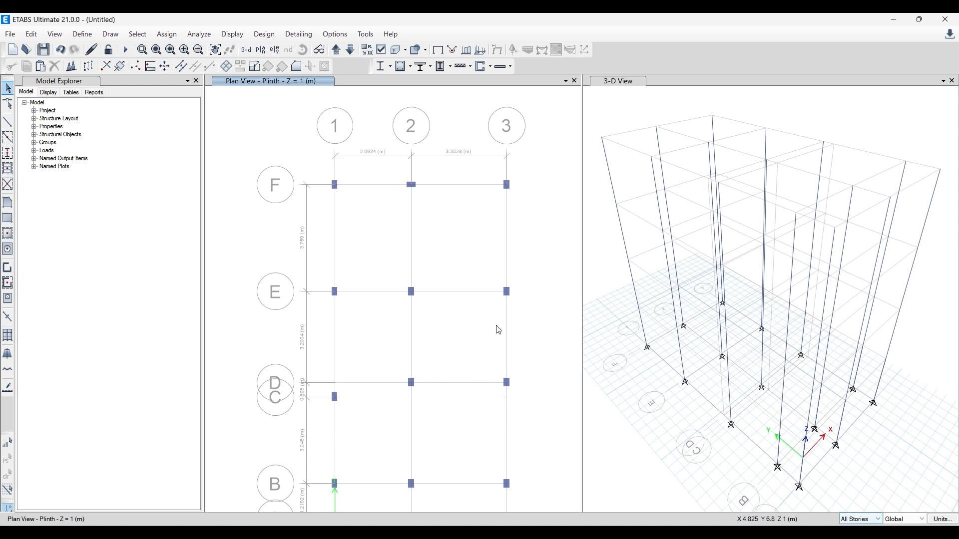
pyautogui.moveTo(408, 282); pyautogui.dragTo(427, 332)
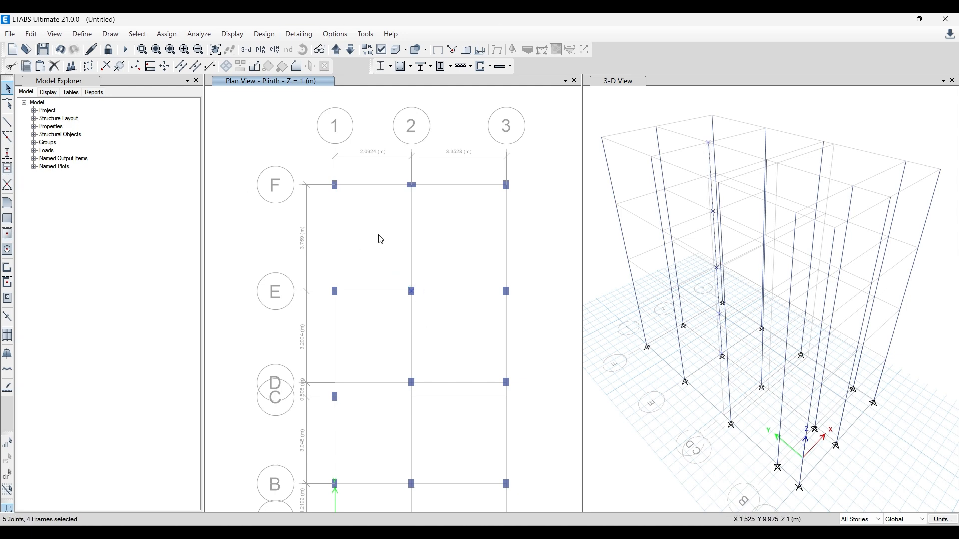
pyautogui.click(31, 34)
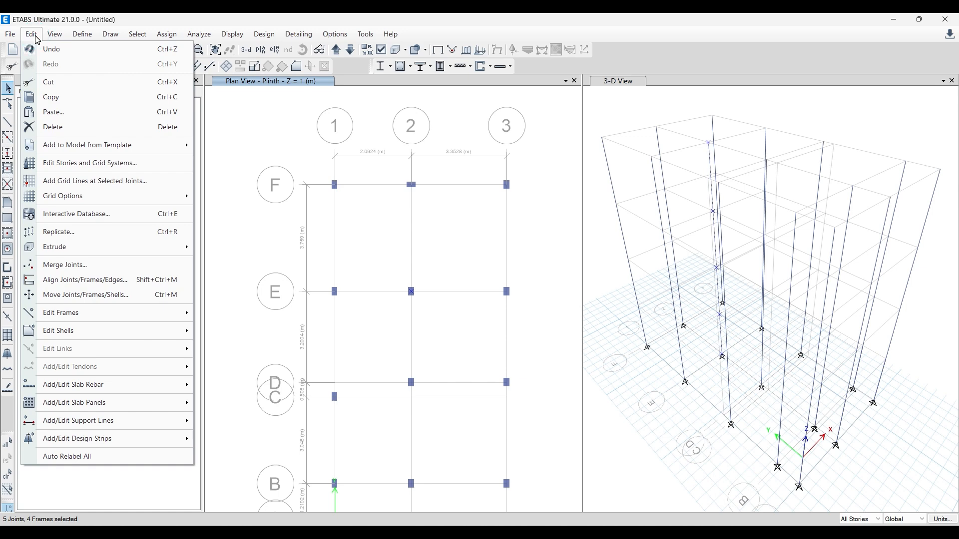
pyautogui.click(80, 294)
pyautogui.moveTo(489, 211); pyautogui.dragTo(254, 183)
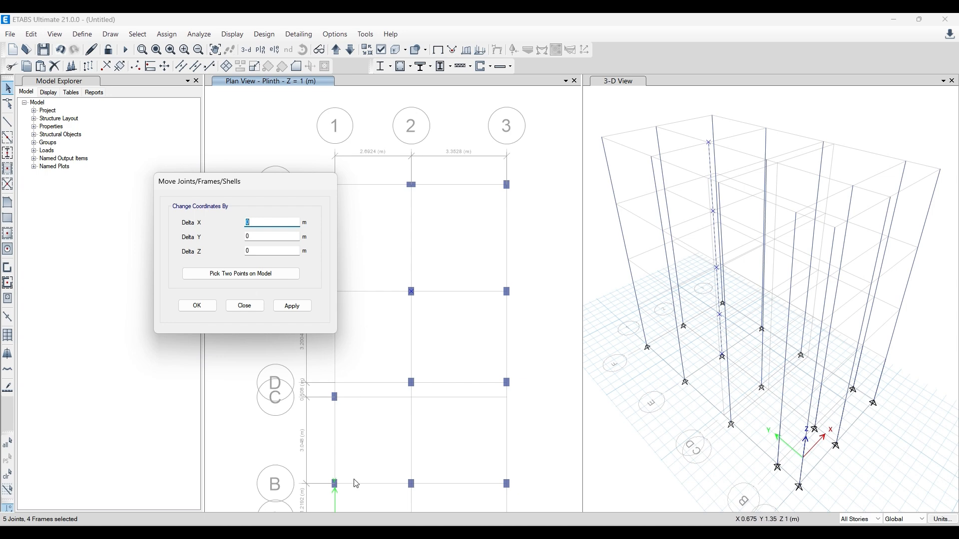
pyautogui.scroll(-5, 466, 271)
pyautogui.scroll(5, 423, 359)
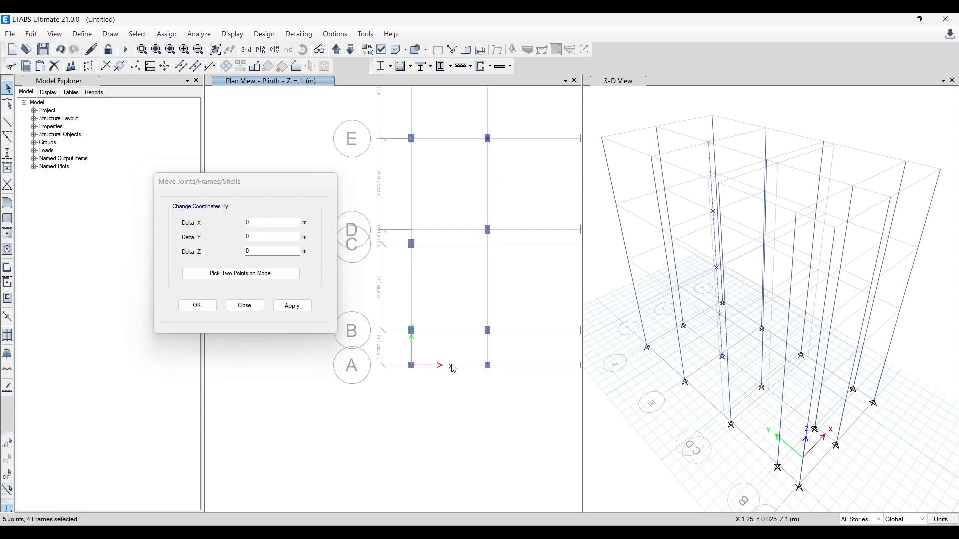
pyautogui.scroll(-5, 451, 382)
pyautogui.scroll(5, 468, 330)
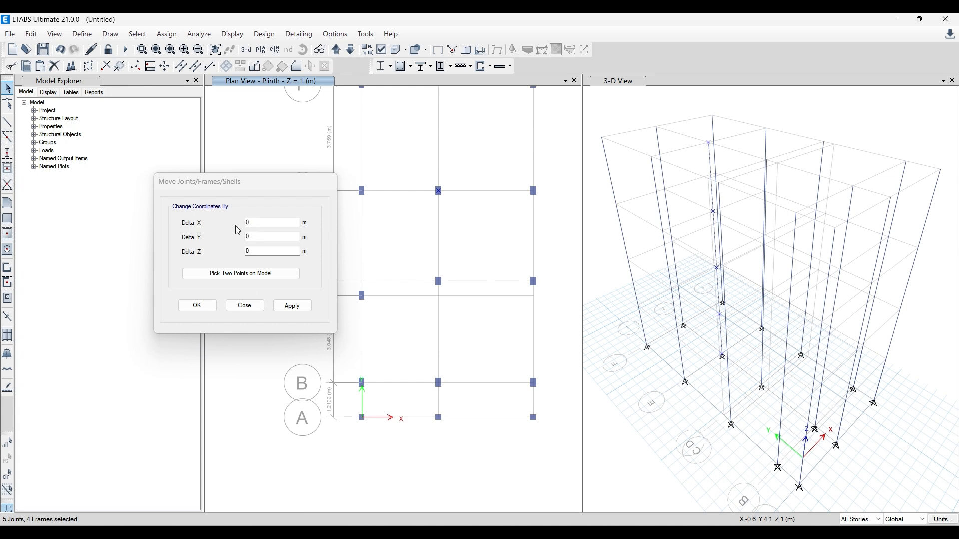
pyautogui.click(260, 227)
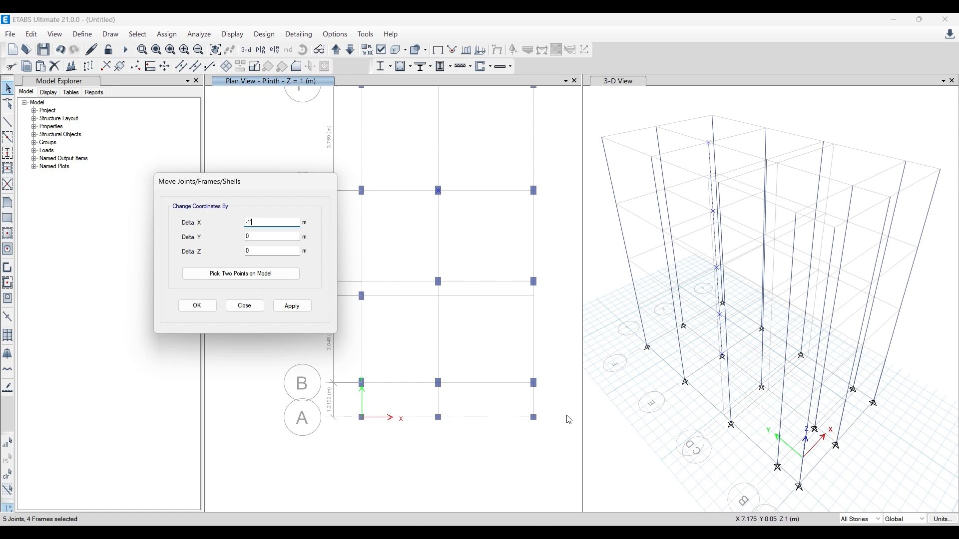
pyautogui.click(262, 236)
pyautogui.click(292, 306)
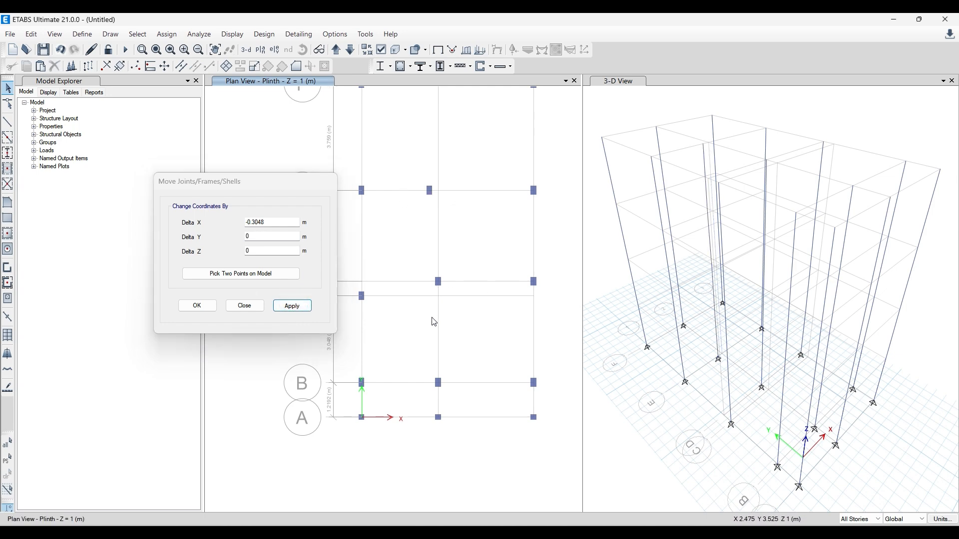
# - Move the full-height column at F-2 by a Delta X of -0.254 m, check the layout in AutoCAD, and finish the move command
pyautogui.scroll(-4, 431, 319)
pyautogui.scroll(8, 427, 222)
pyautogui.click(485, 318)
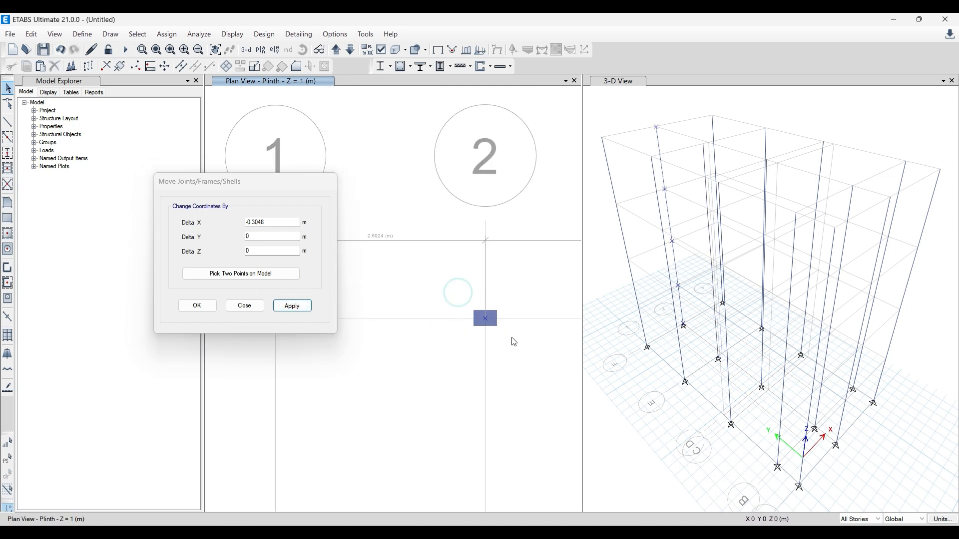
pyautogui.doubleClick(274, 222)
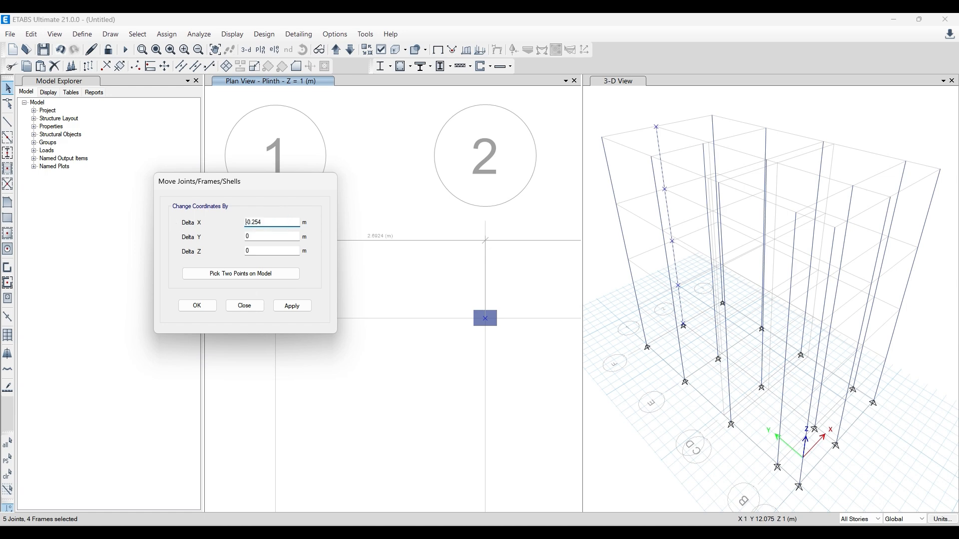
pyautogui.click(291, 306)
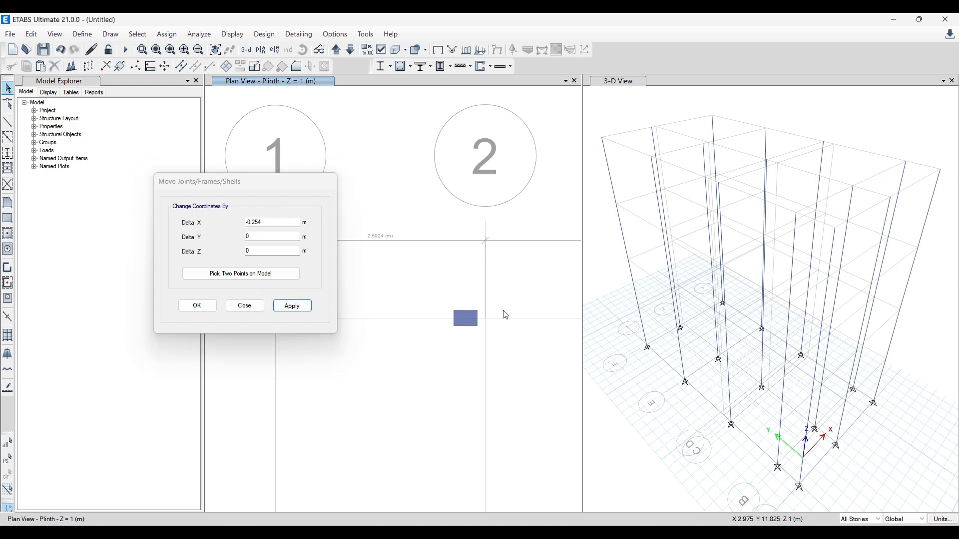
pyautogui.scroll(-3, 393, 190)
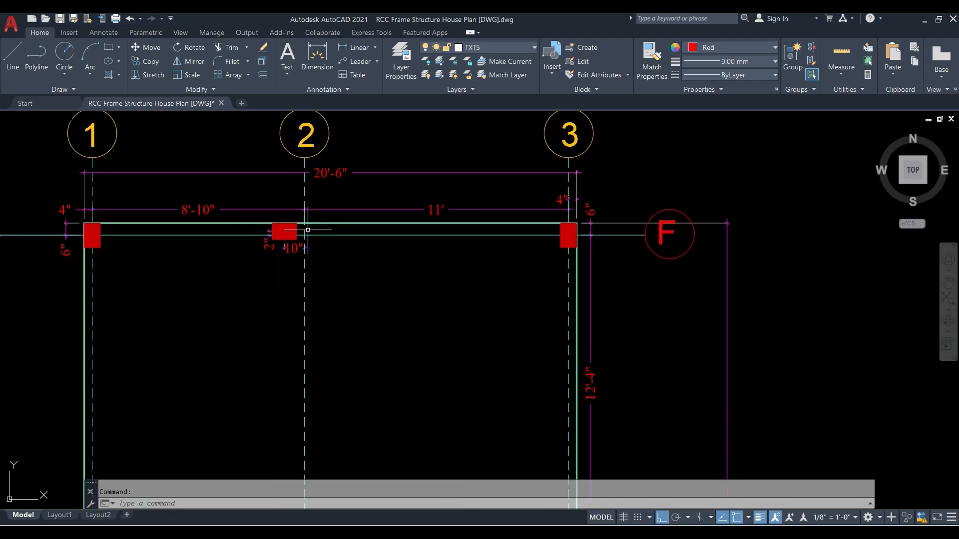
pyautogui.scroll(-2, 305, 234)
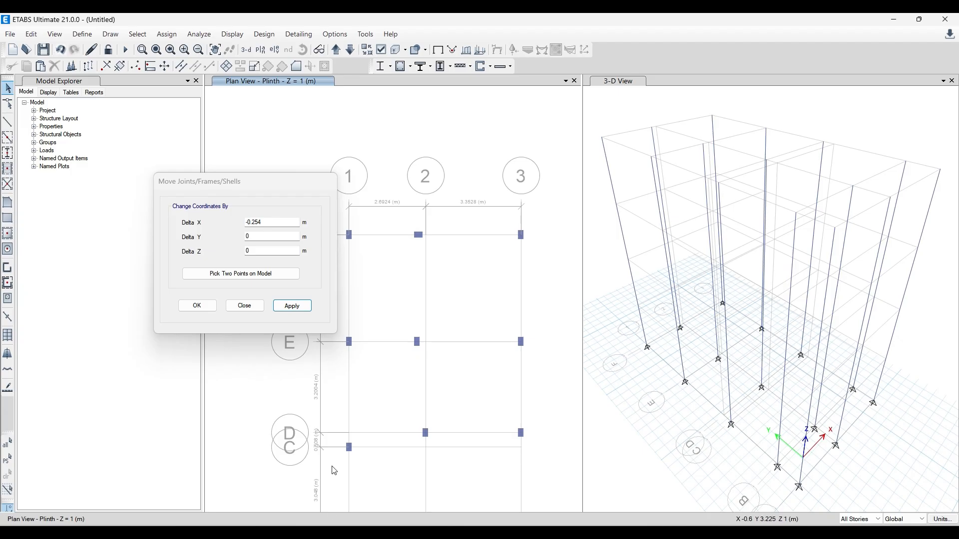
pyautogui.click(244, 306)
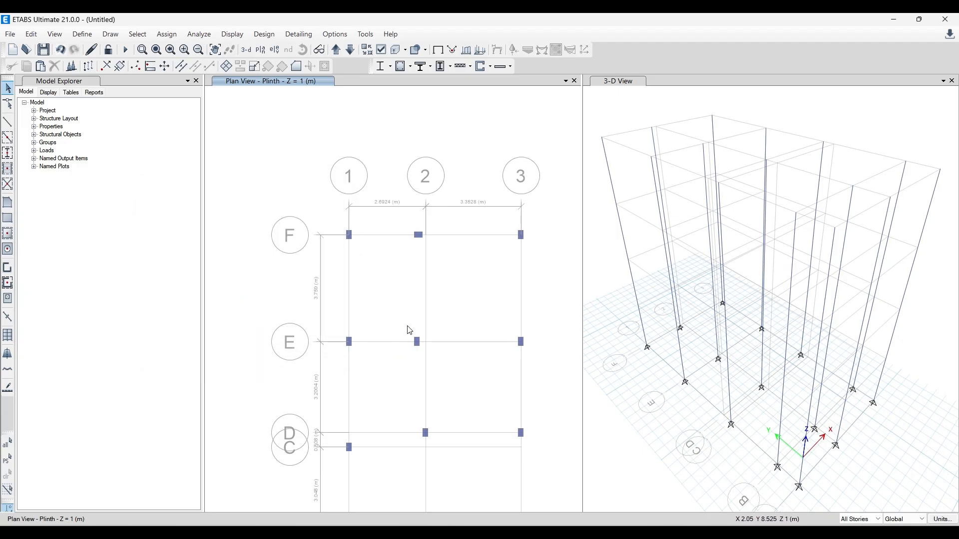
pyautogui.moveTo(407, 325); pyautogui.dragTo(436, 374)
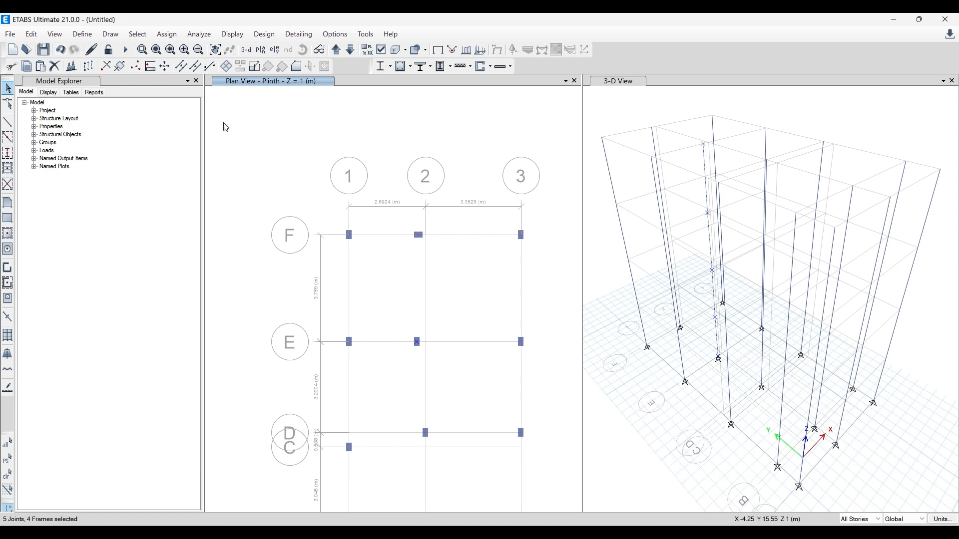
pyautogui.click(31, 34)
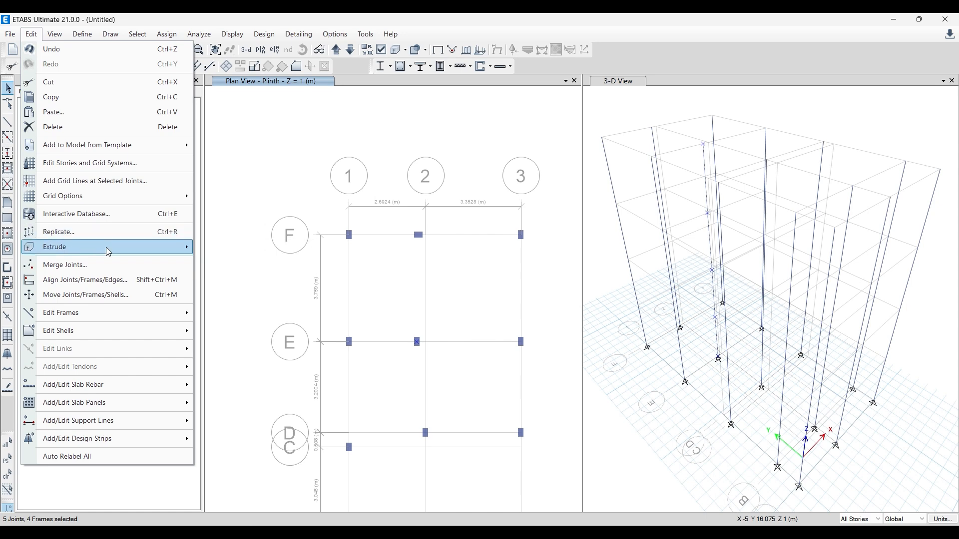
pyautogui.click(87, 295)
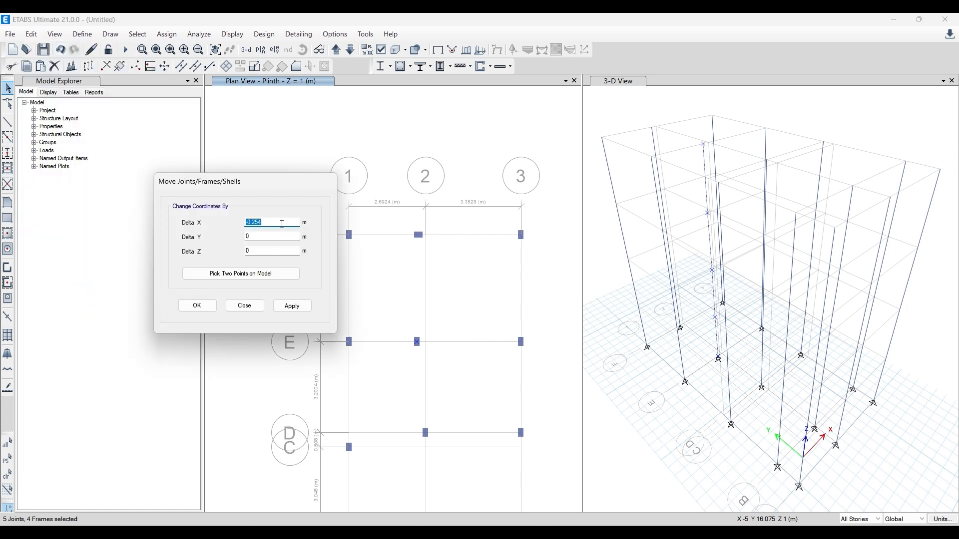
pyautogui.click(282, 224)
pyautogui.moveTo(288, 218); pyautogui.dragTo(205, 218)
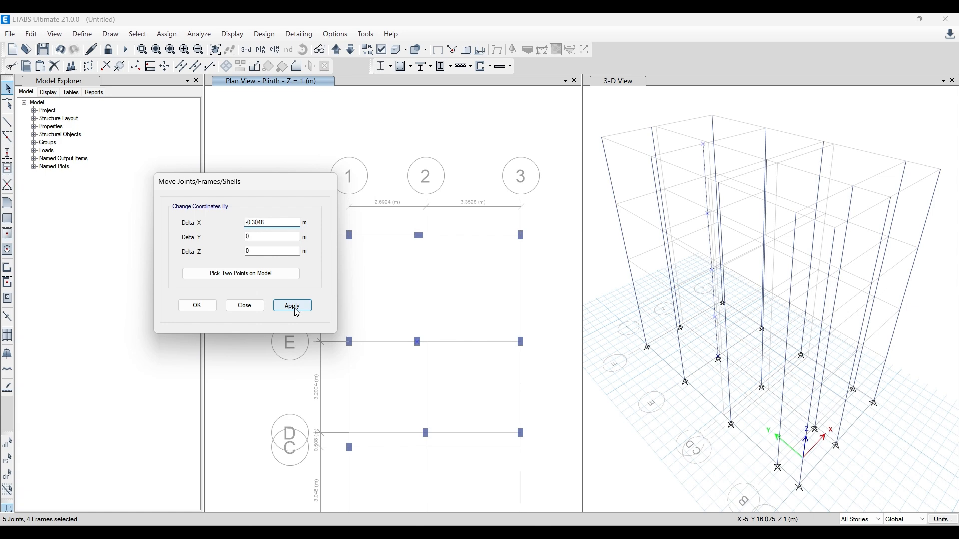
pyautogui.click(249, 304)
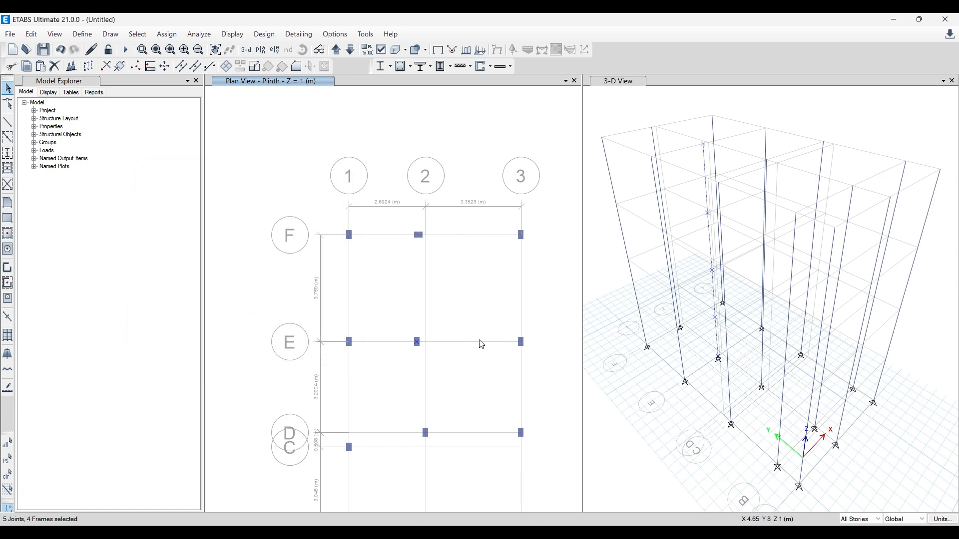
pyautogui.press('Escape')
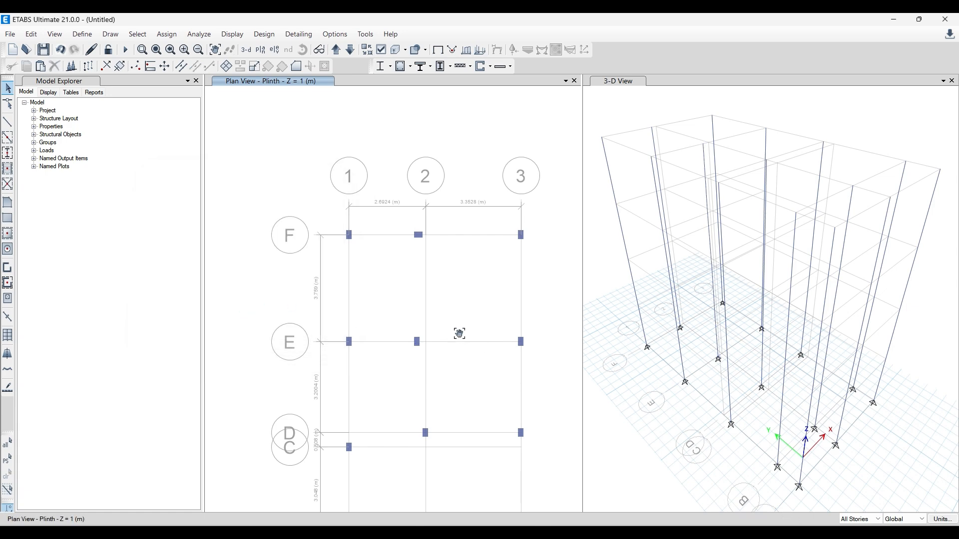
# - Switch to AutoCAD and examine the plinth beam layout for the PB1, PB2 and PB3 beam positions and sizes
pyautogui.moveTo(459, 334); pyautogui.dragTo(433, 295, button='middle')
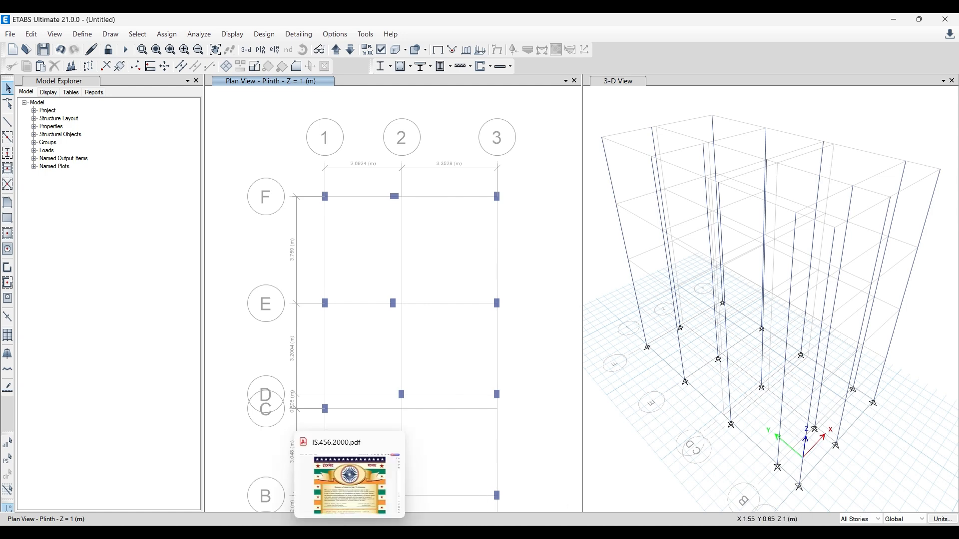
pyautogui.click(325, 531)
pyautogui.scroll(-6, 268, 220)
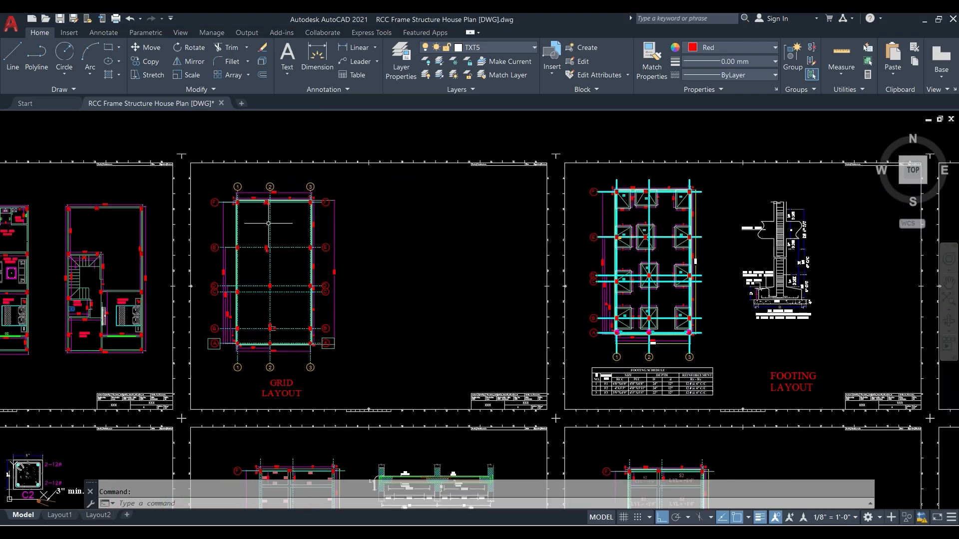
pyautogui.scroll(-2, 344, 253)
pyautogui.moveTo(326, 379); pyautogui.dragTo(345, 244, button='middle')
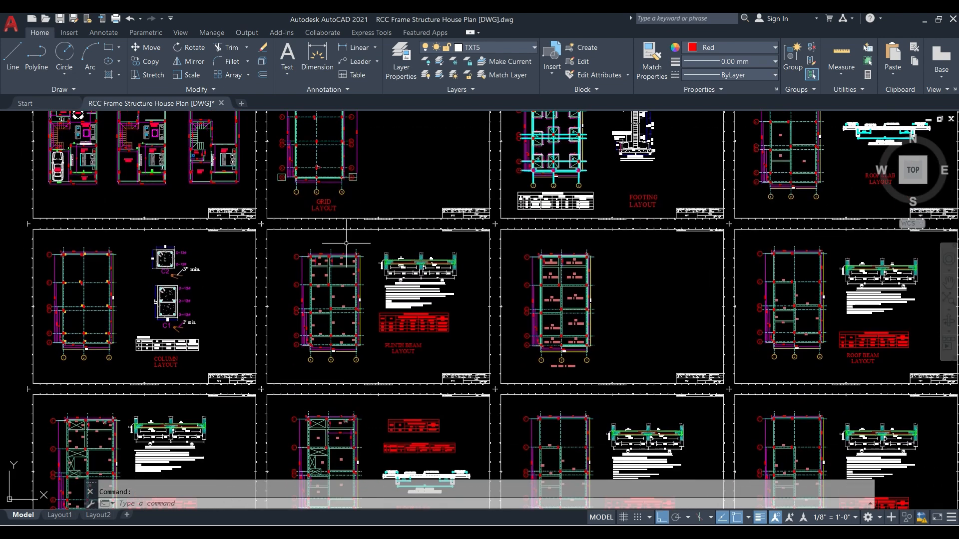
pyautogui.moveTo(229, 324); pyautogui.dragTo(249, 203, button='middle')
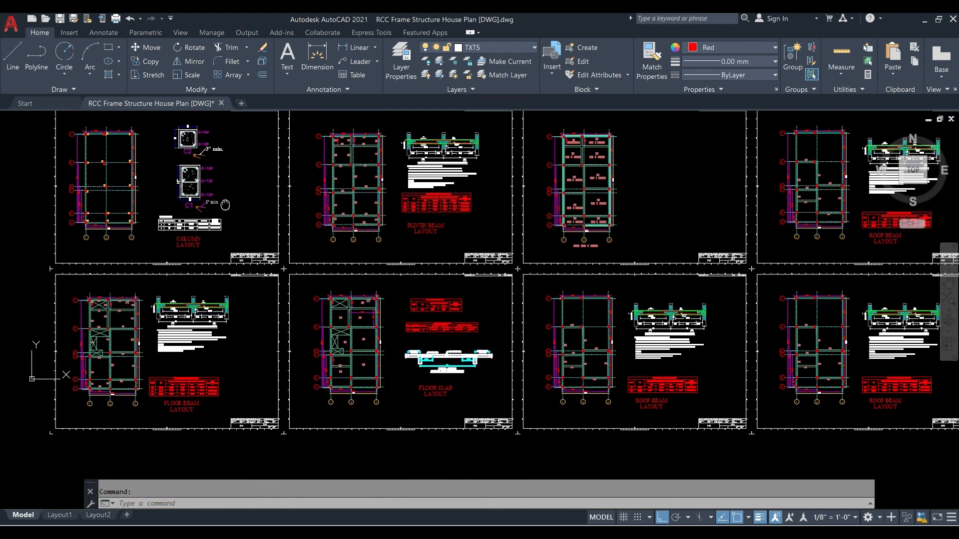
pyautogui.moveTo(586, 240); pyautogui.dragTo(469, 304, button='middle')
pyautogui.scroll(2, 225, 253)
pyautogui.scroll(4, 225, 255)
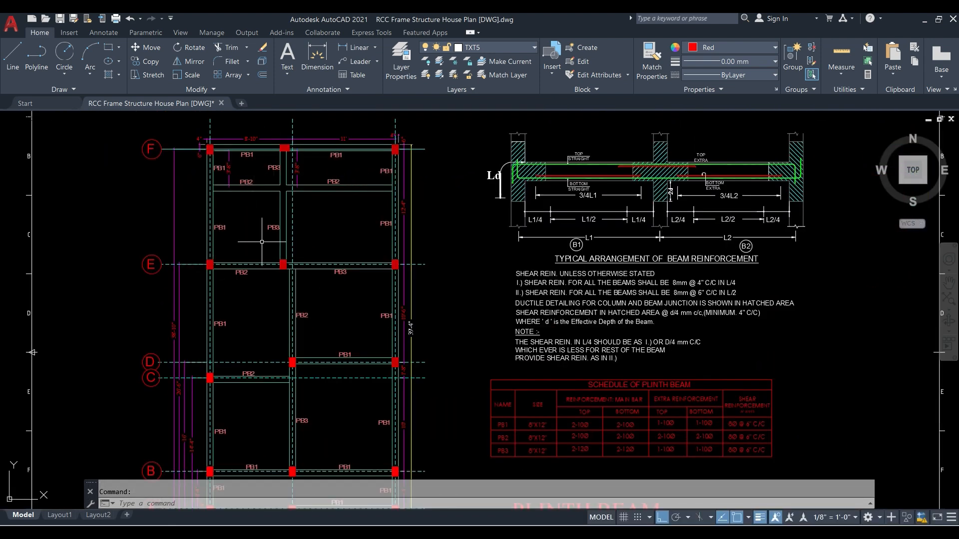
pyautogui.scroll(-2, 214, 273)
pyautogui.scroll(2, 282, 409)
pyautogui.scroll(-2, 334, 407)
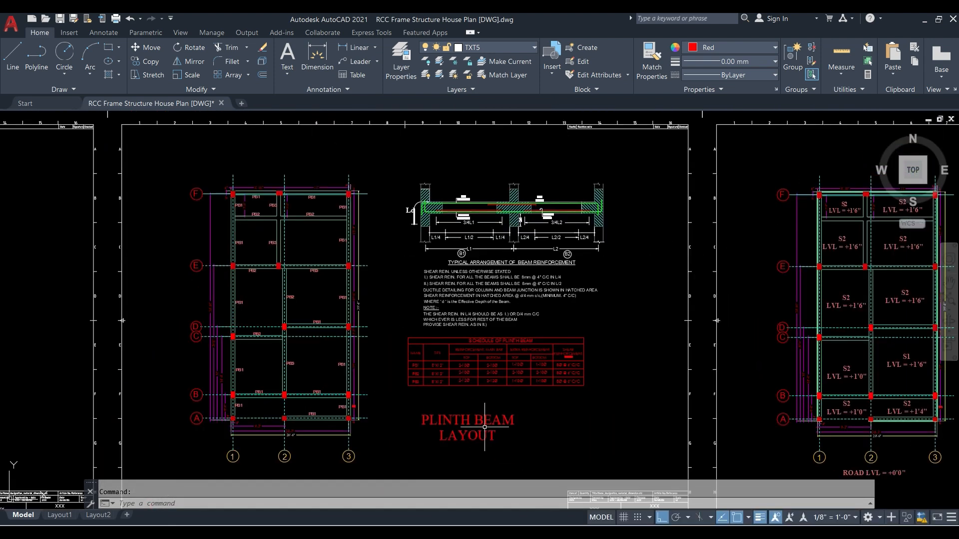
# - Examine the slab level layout and the roof beam layout, comparing their beam positions with the plinth beam layout
pyautogui.moveTo(527, 429); pyautogui.dragTo(186, 416, button='middle')
pyautogui.scroll(2, 545, 336)
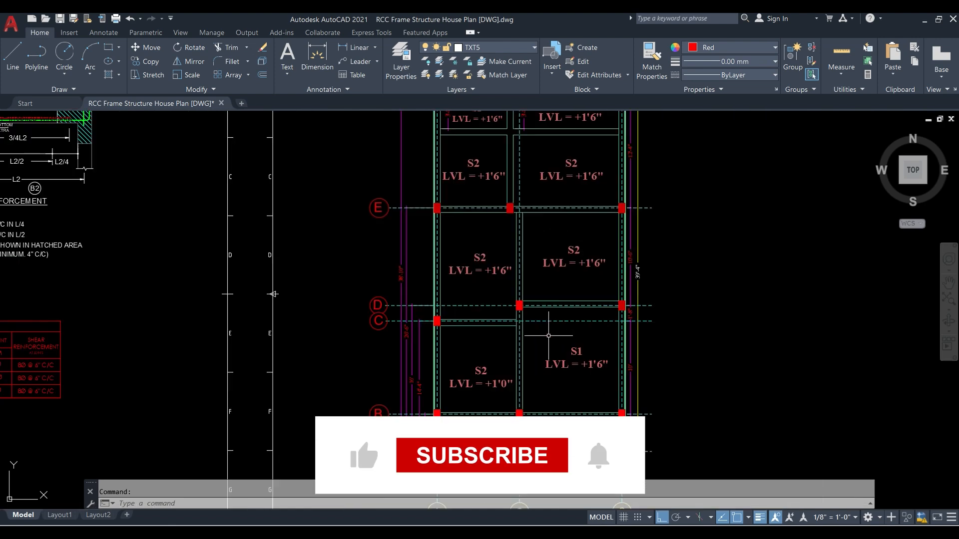
pyautogui.scroll(-2, 521, 364)
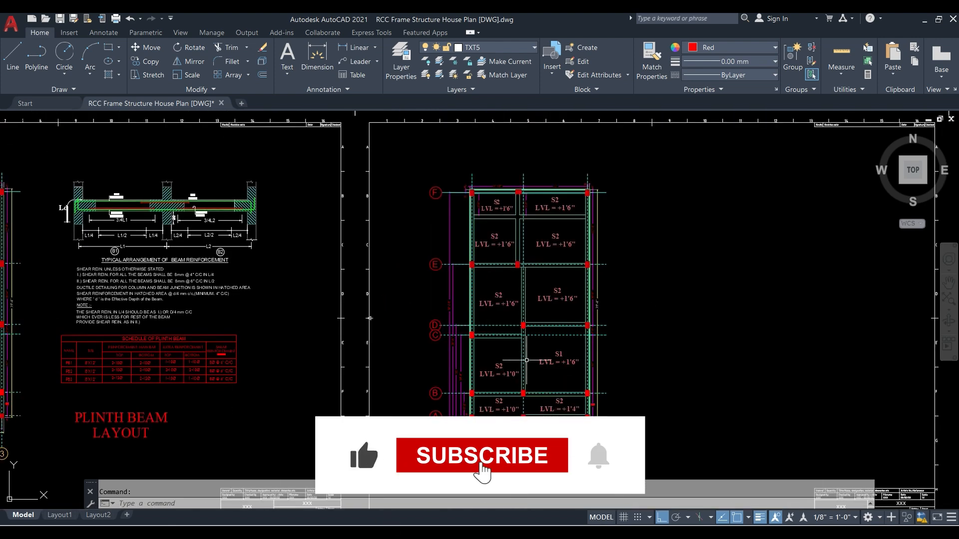
pyautogui.scroll(2, 492, 329)
pyautogui.scroll(-2, 411, 271)
pyautogui.scroll(-4, 411, 271)
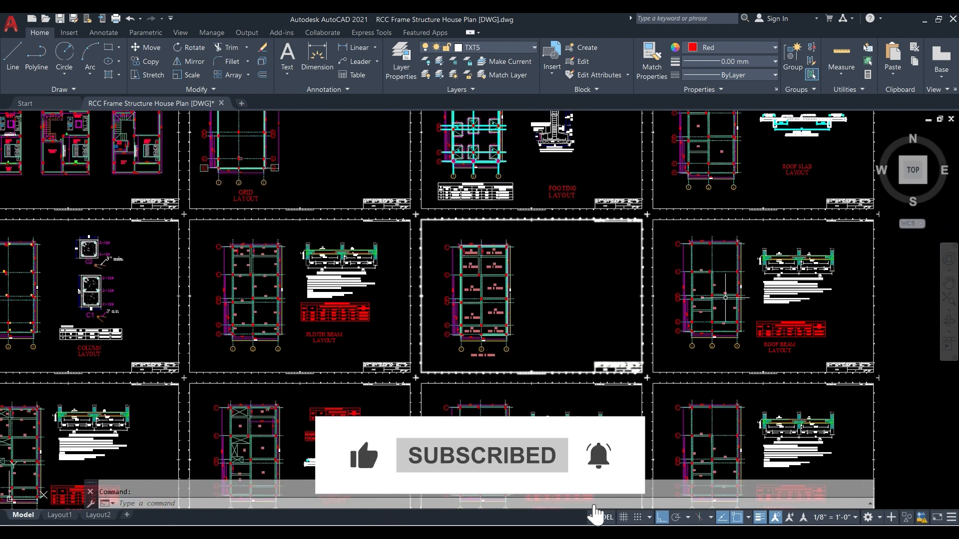
pyautogui.scroll(4, 719, 299)
pyautogui.moveTo(688, 171); pyautogui.dragTo(526, 215, button='middle')
pyautogui.scroll(4, 527, 215)
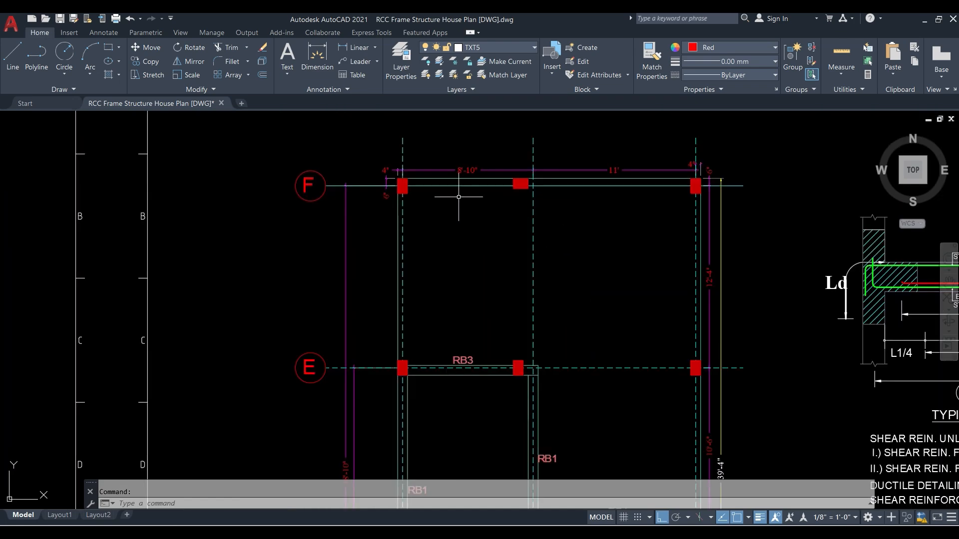
pyautogui.scroll(-6, 499, 273)
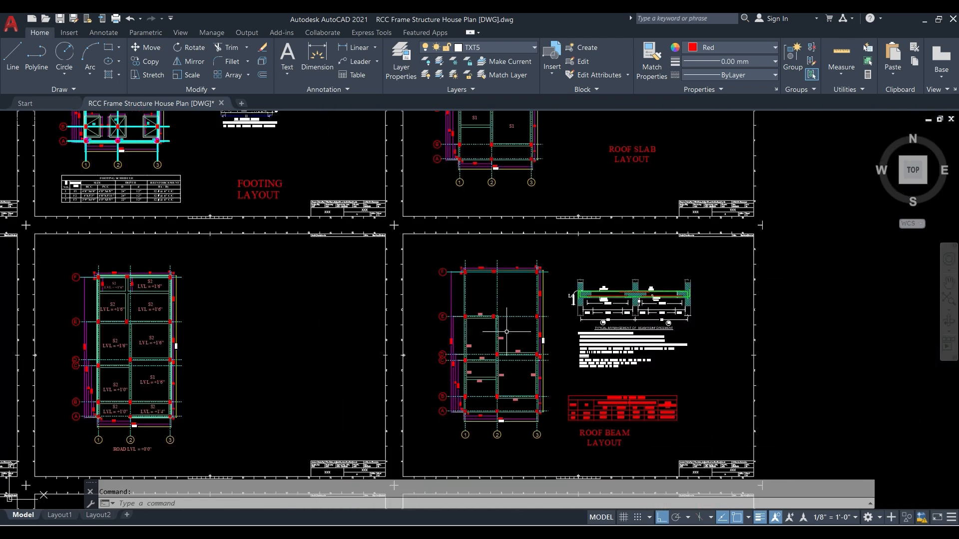
pyautogui.moveTo(313, 271)
pyautogui.mouseDown(button='middle')
pyautogui.moveTo(554, 287)
pyautogui.moveTo(159, 344)
pyautogui.mouseUp(button='middle')
pyautogui.moveTo(652, 350)
pyautogui.mouseDown(button='middle')
pyautogui.moveTo(653, 307)
pyautogui.moveTo(677, 311)
pyautogui.mouseUp(button='middle')
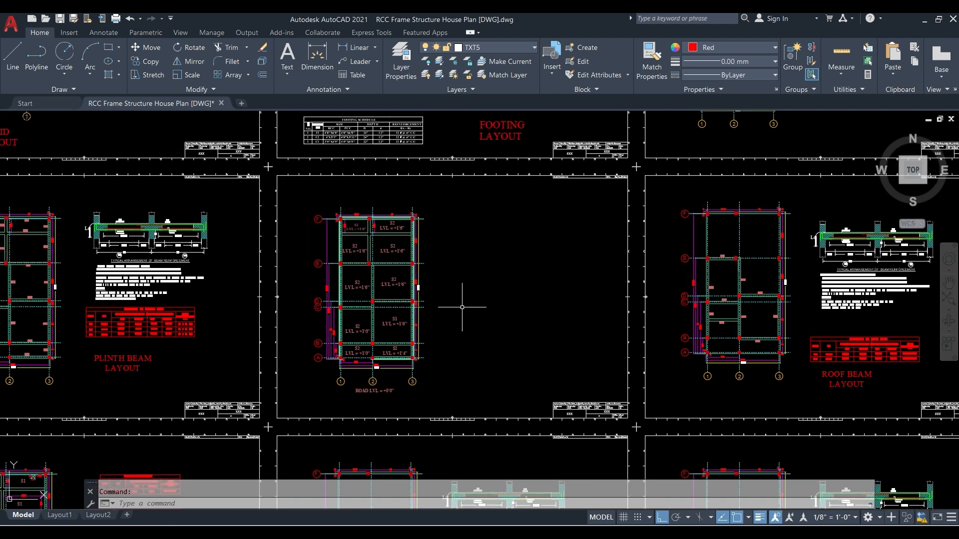
pyautogui.moveTo(268, 286); pyautogui.dragTo(460, 286, button='middle')
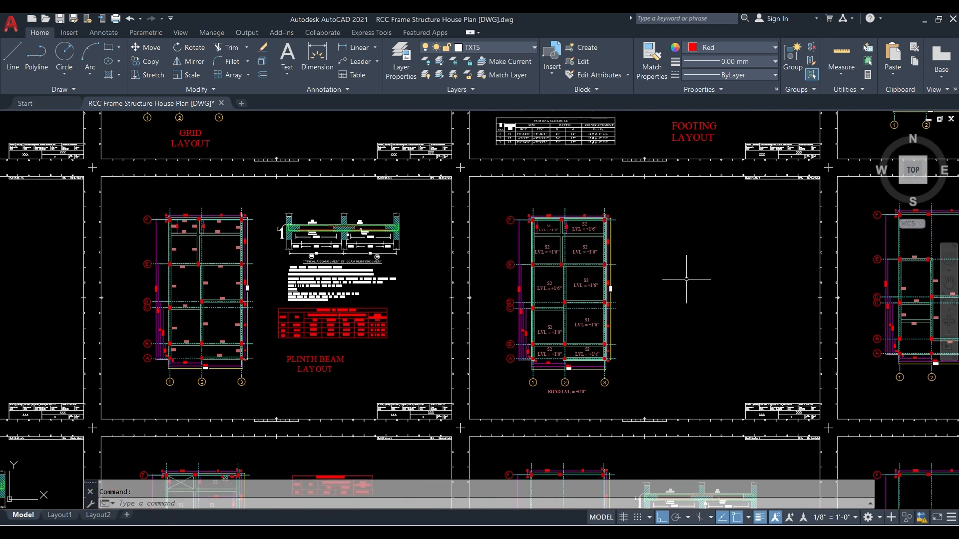
pyautogui.moveTo(779, 269); pyautogui.dragTo(439, 289, button='middle')
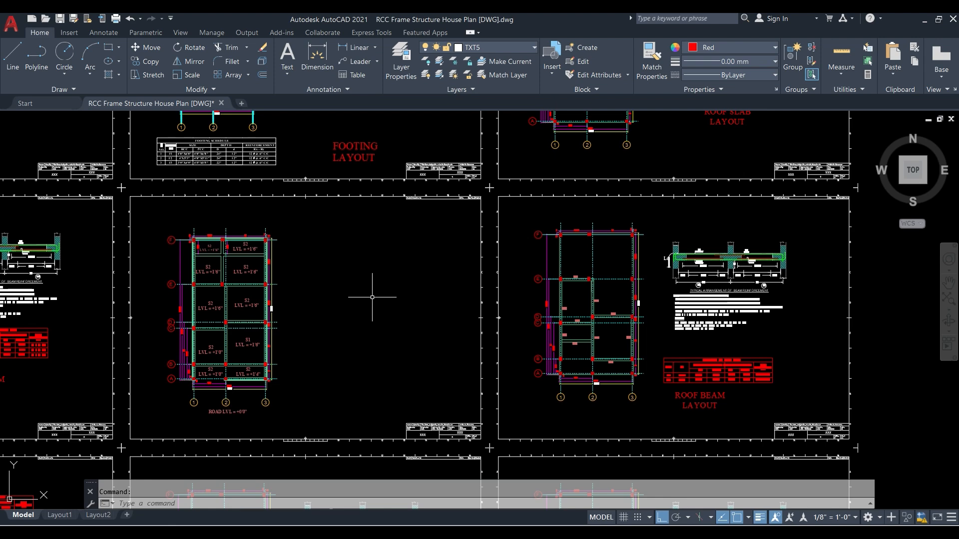
pyautogui.scroll(2, 610, 267)
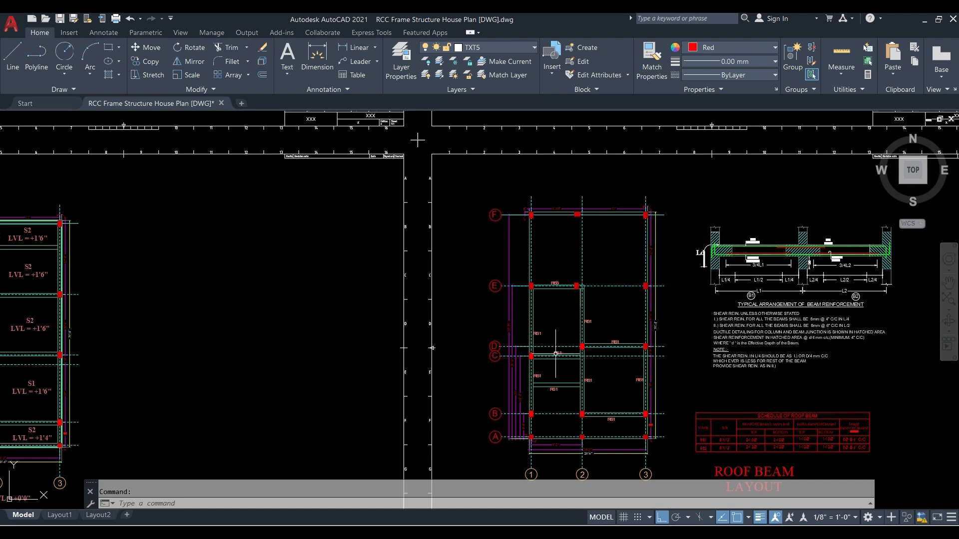
# - Examine the plinth beam layout again, focusing on the beams between grid lines E and F
pyautogui.scroll(-2, 556, 352)
pyautogui.moveTo(358, 341); pyautogui.dragTo(683, 282, button='middle')
pyautogui.moveTo(328, 306); pyautogui.dragTo(507, 319, button='middle')
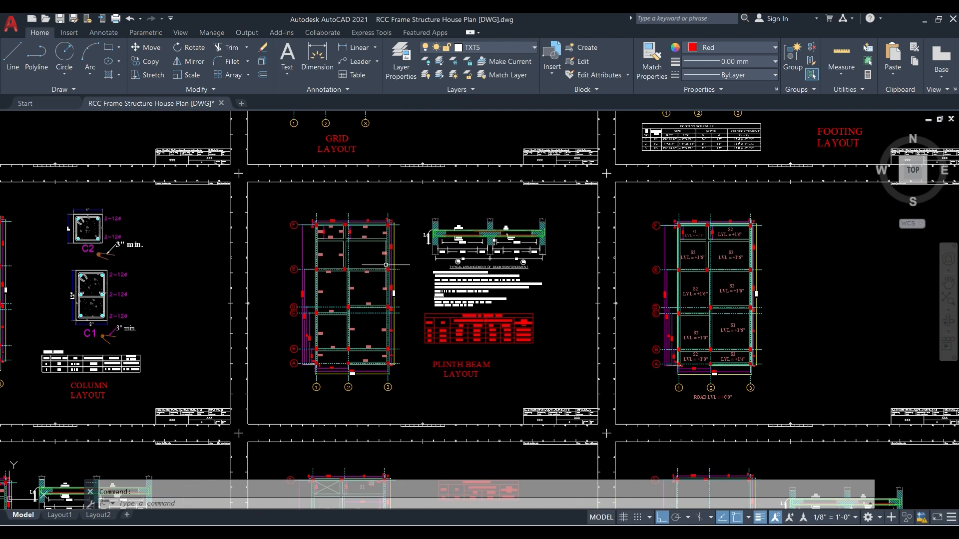
pyautogui.scroll(4, 387, 264)
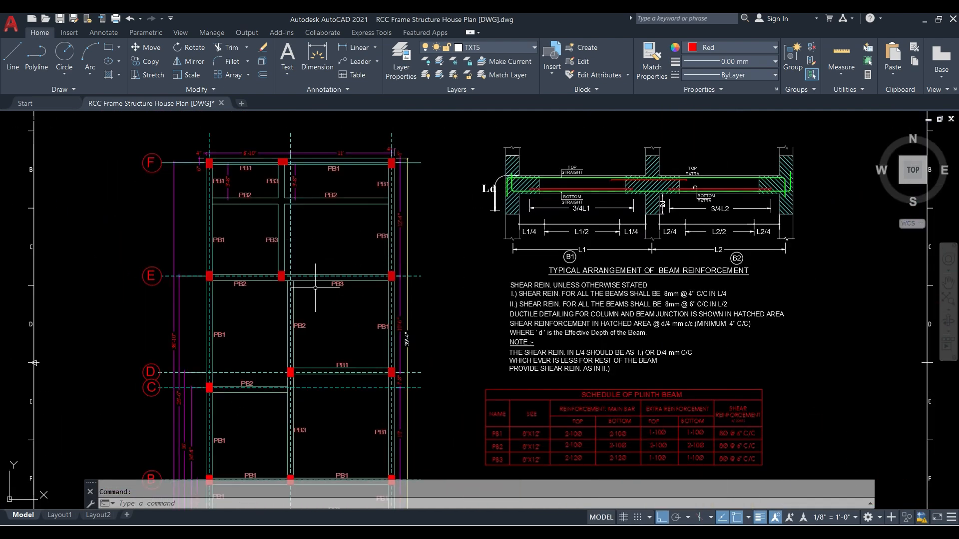
pyautogui.scroll(-2, 229, 186)
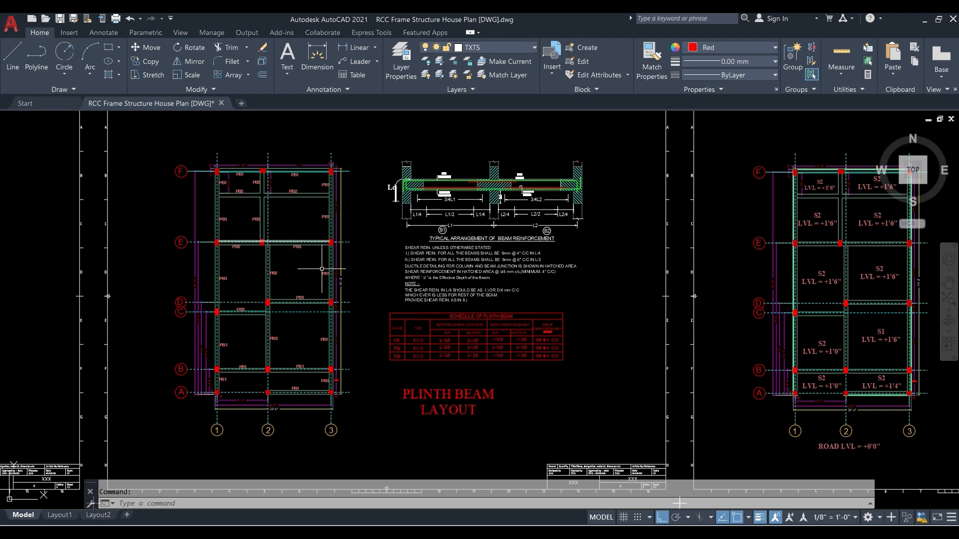
pyautogui.scroll(4, 252, 157)
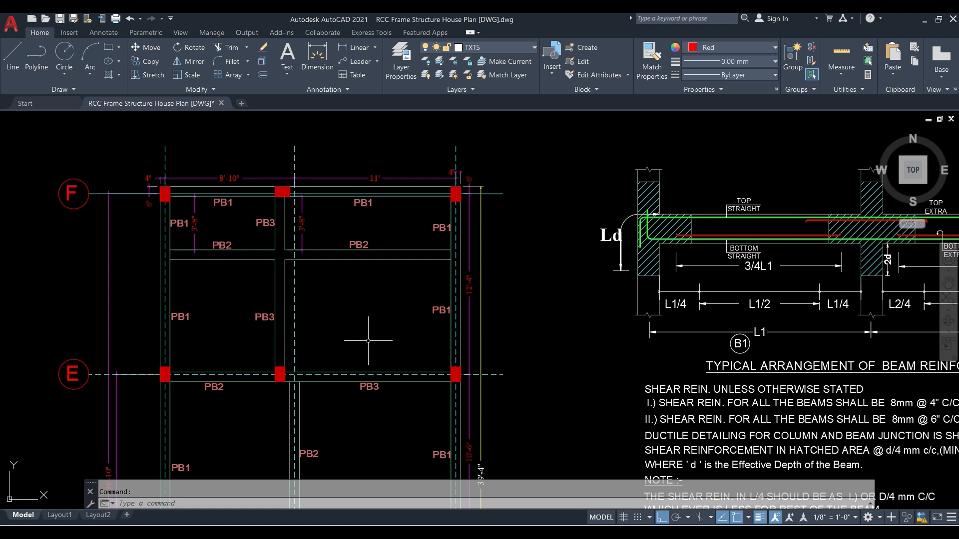
pyautogui.moveTo(369, 342); pyautogui.dragTo(430, 325, button='middle')
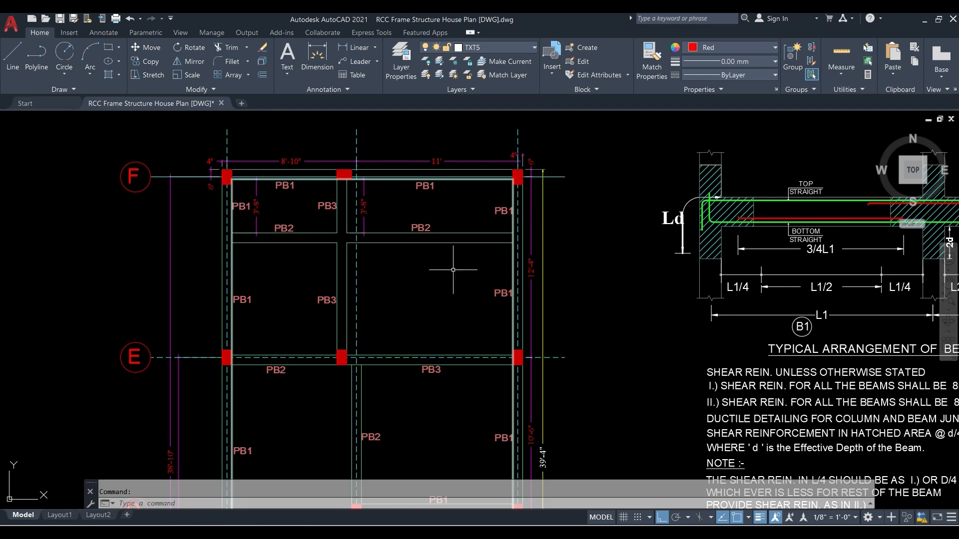
# - Return to ETABS and quick-draw a B 8X12 beam on all stories along grid line 1 between E and F
pyautogui.click(346, 532)
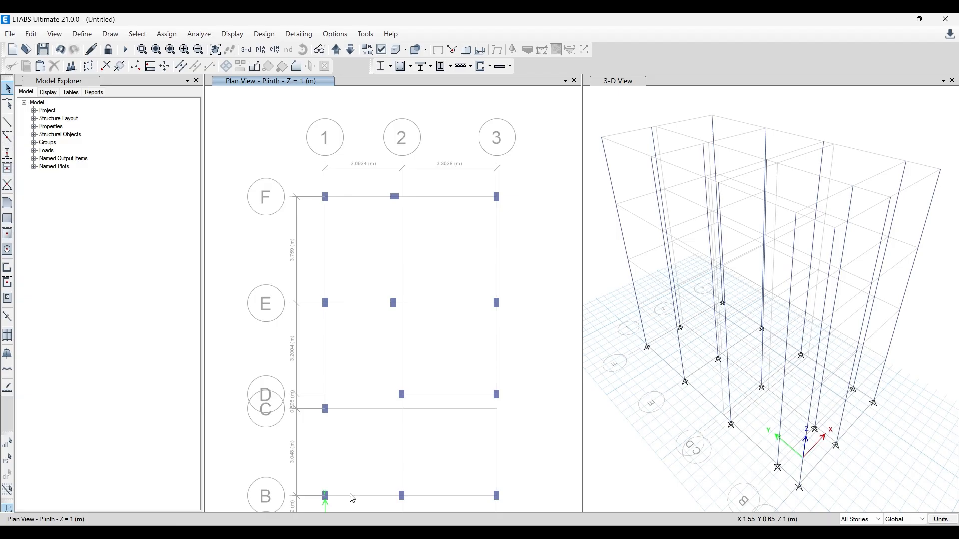
pyautogui.click(7, 138)
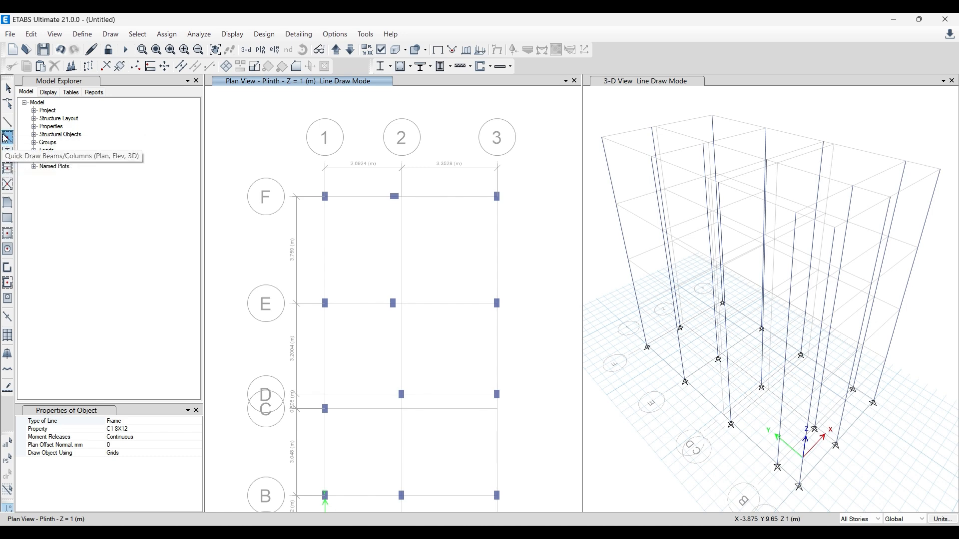
pyautogui.click(200, 429)
pyautogui.click(197, 429)
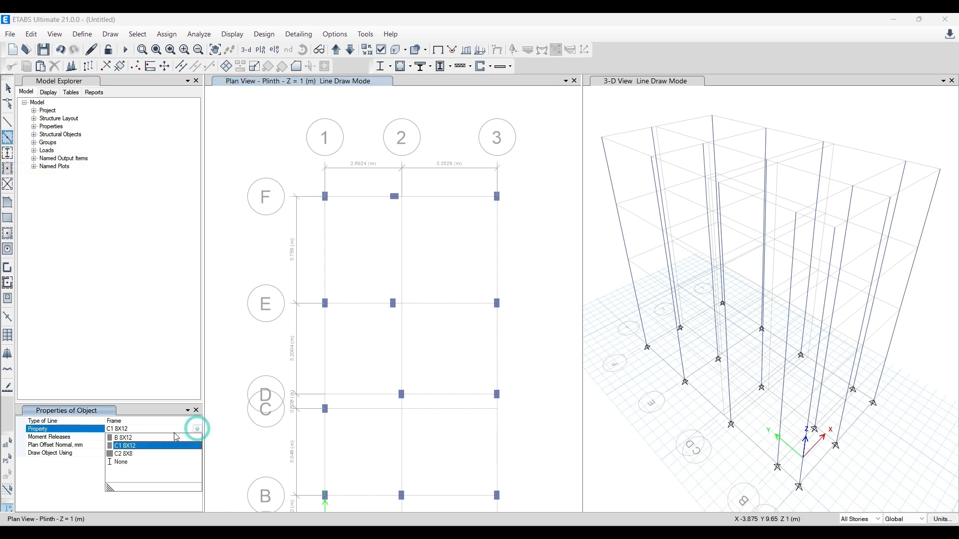
pyautogui.click(131, 441)
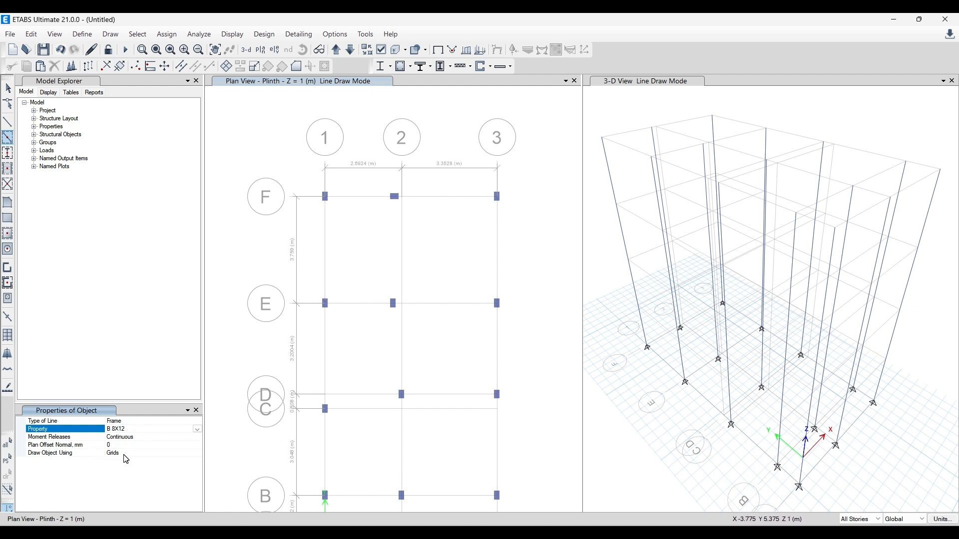
pyautogui.click(324, 259)
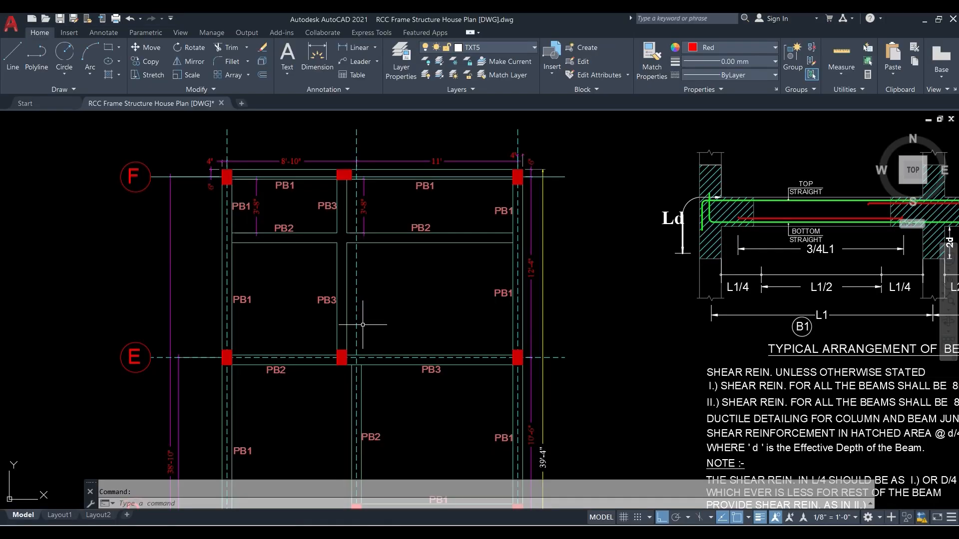
pyautogui.scroll(-2, 280, 283)
pyautogui.scroll(2, 223, 433)
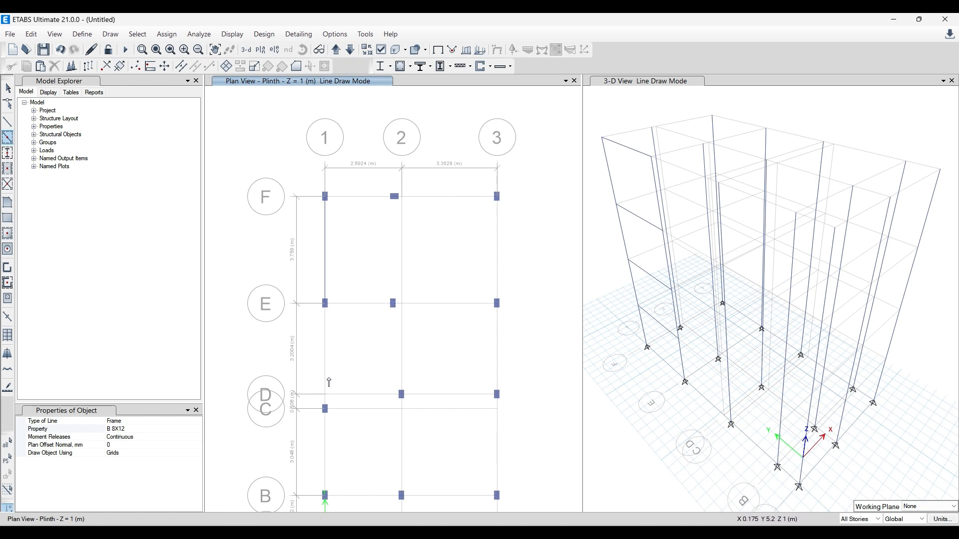
# - Draw B 8X12 beams along grid line F from grid line 1 to grid line 3, joining the intermediate column near grid line 2
pyautogui.click(7, 124)
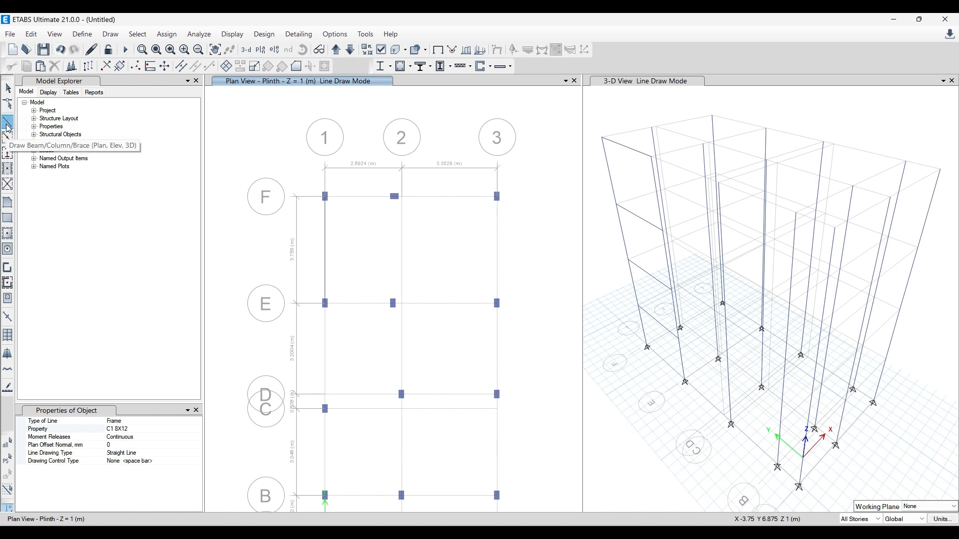
pyautogui.click(197, 429)
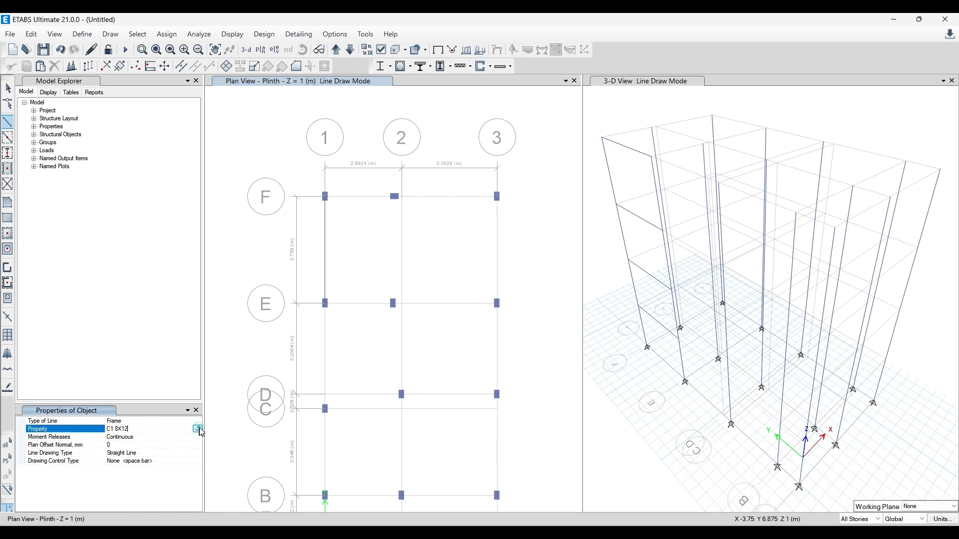
pyautogui.click(197, 429)
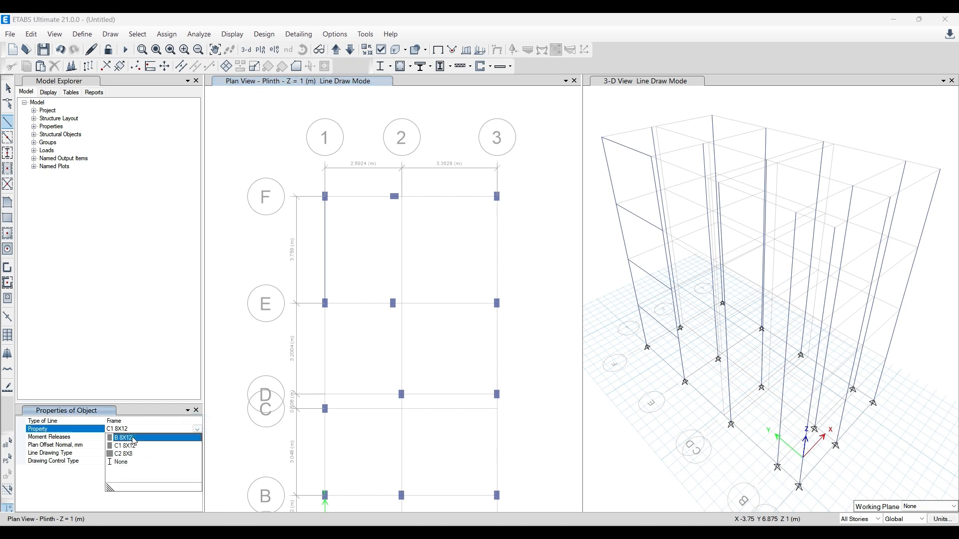
pyautogui.click(134, 439)
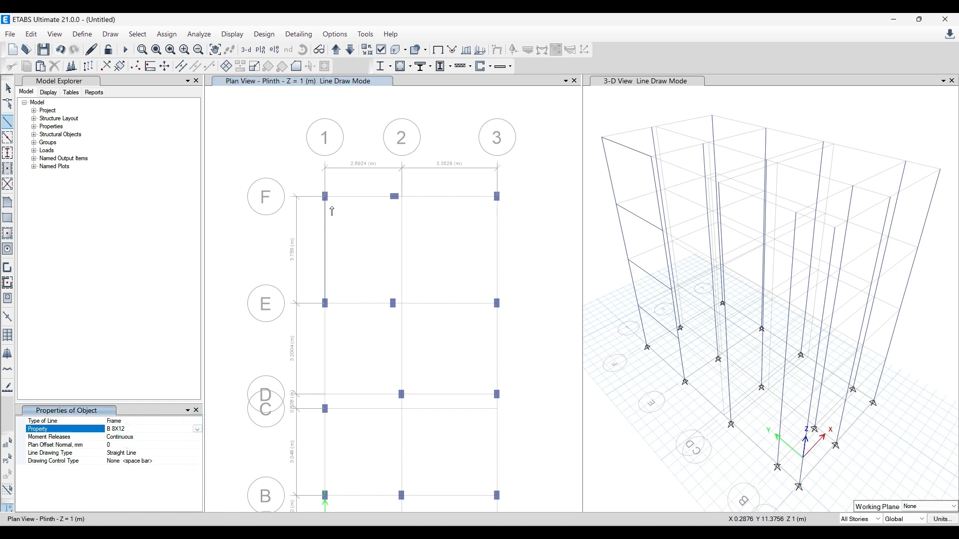
pyautogui.scroll(5, 327, 187)
pyautogui.scroll(-5, 255, 190)
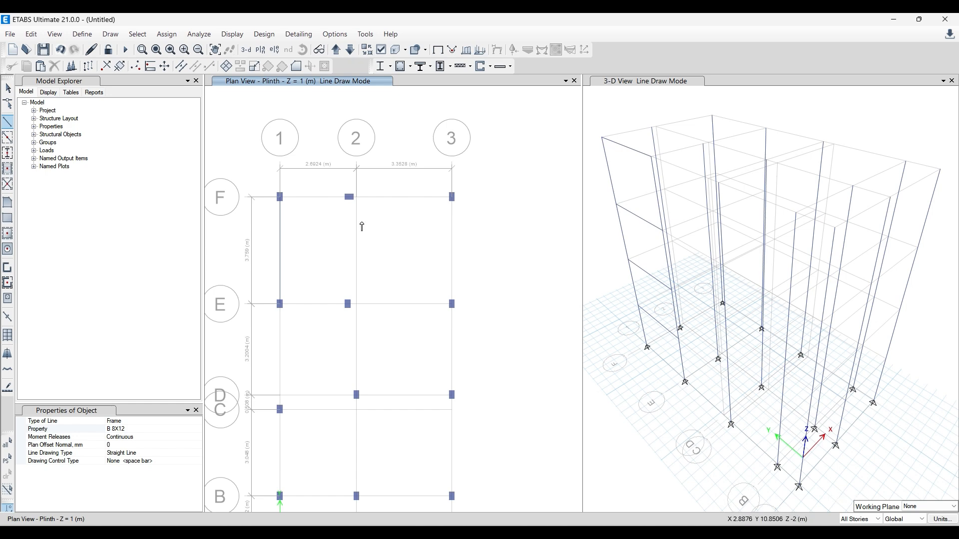
pyautogui.scroll(5, 285, 179)
pyautogui.scroll(-10, 331, 214)
pyautogui.scroll(6, 331, 214)
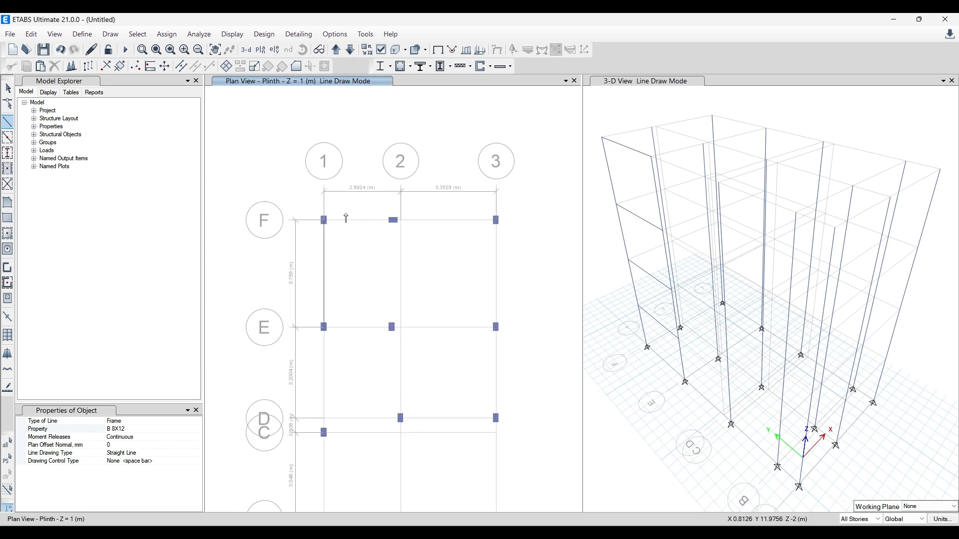
pyautogui.click(300, 230)
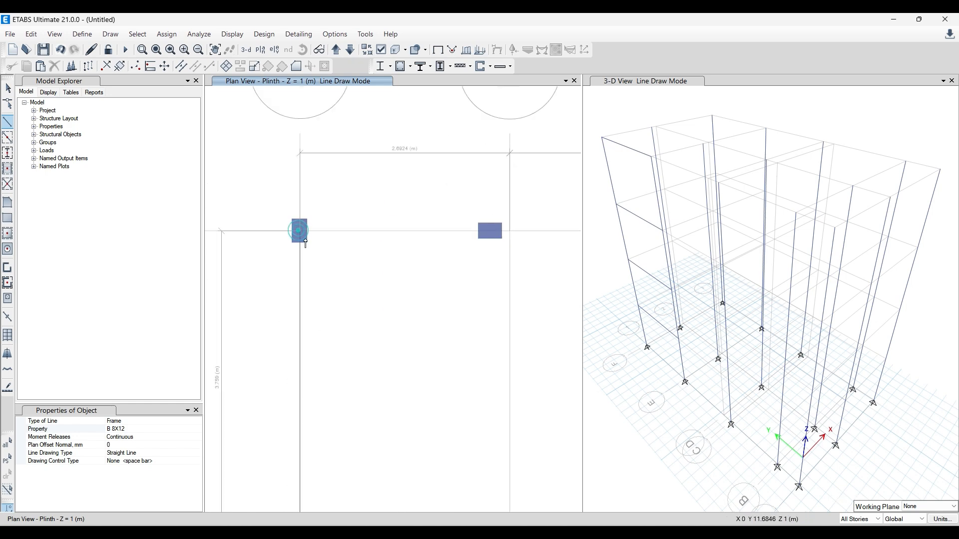
pyautogui.doubleClick(492, 231)
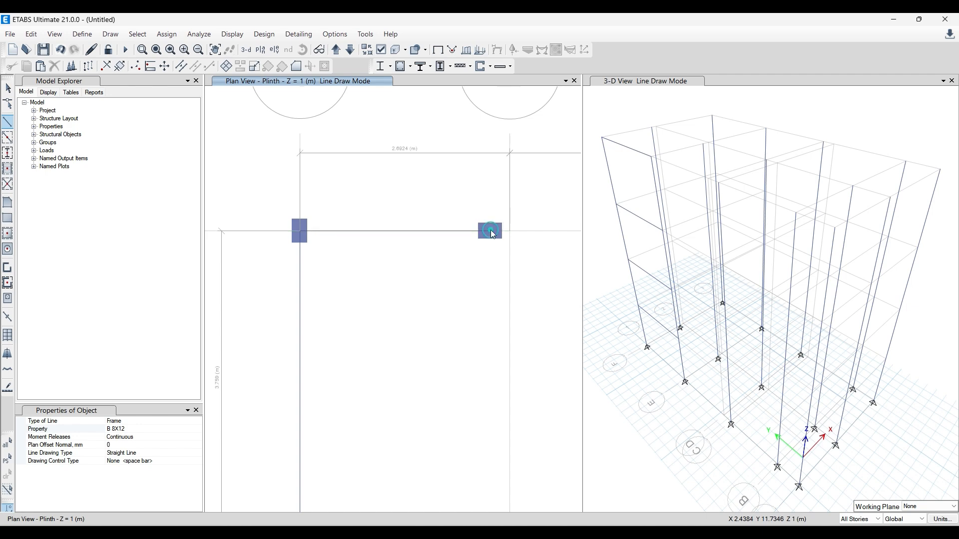
pyautogui.scroll(-4, 390, 268)
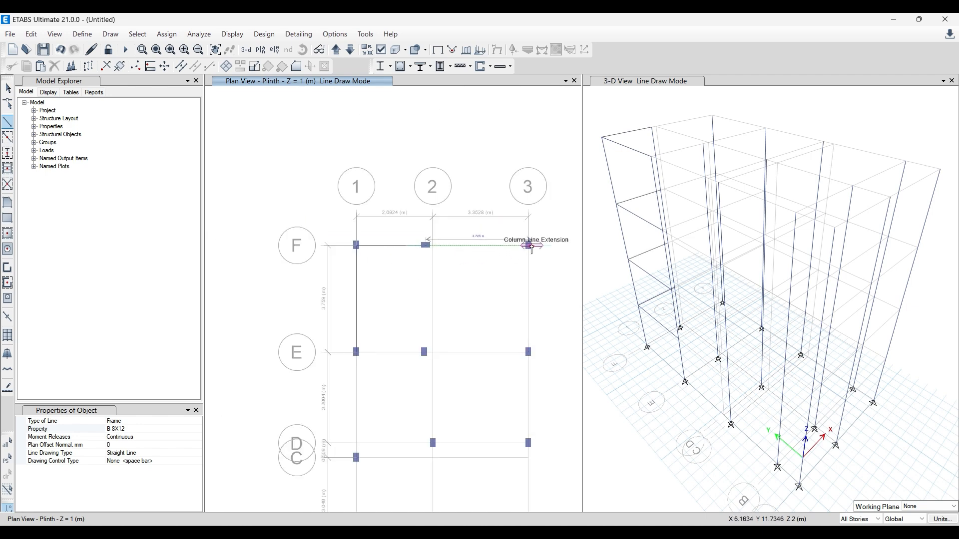
pyautogui.scroll(5, 523, 246)
pyautogui.doubleClick(506, 254)
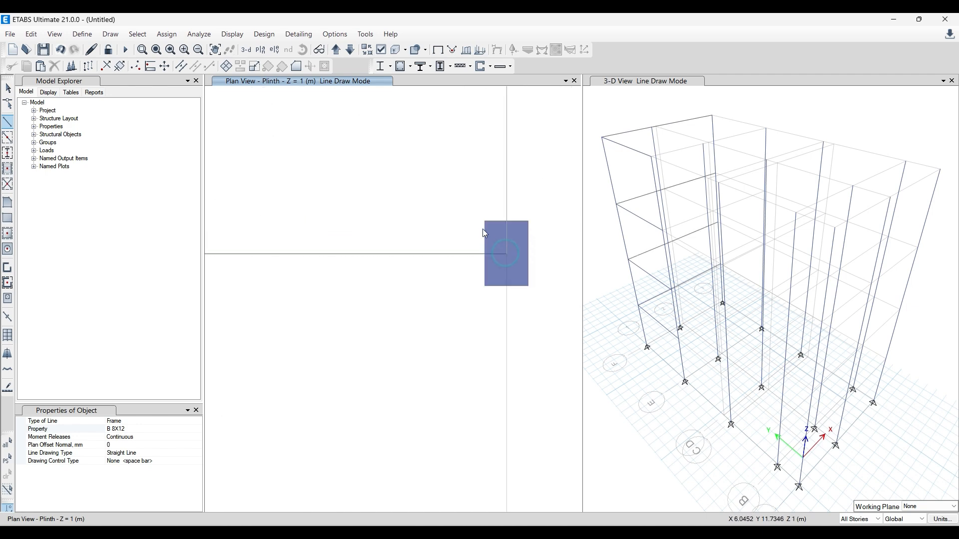
# - Continue the B 8X12 beams along grid line 3 from F to E, and along E through the intermediate column to grid line 1
pyautogui.scroll(-5, 507, 258)
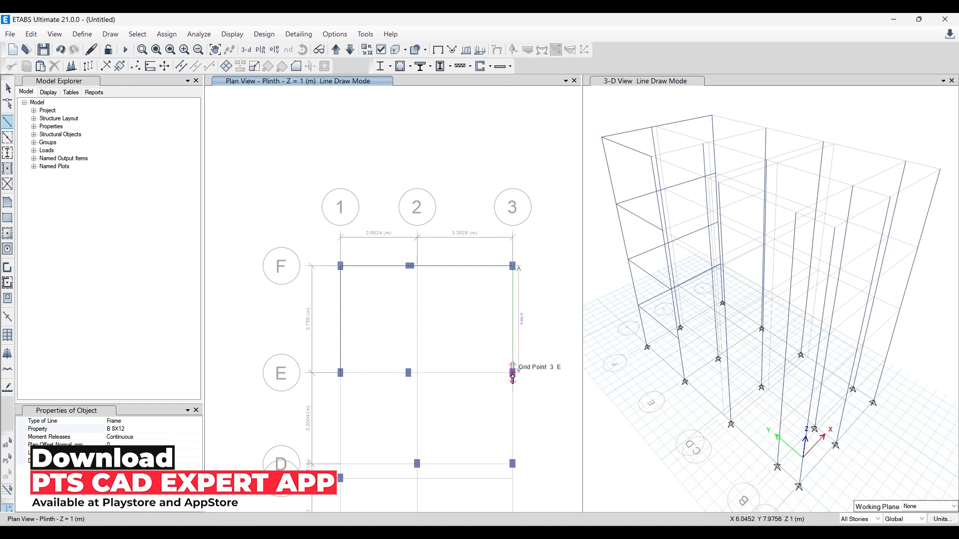
pyautogui.click(513, 372)
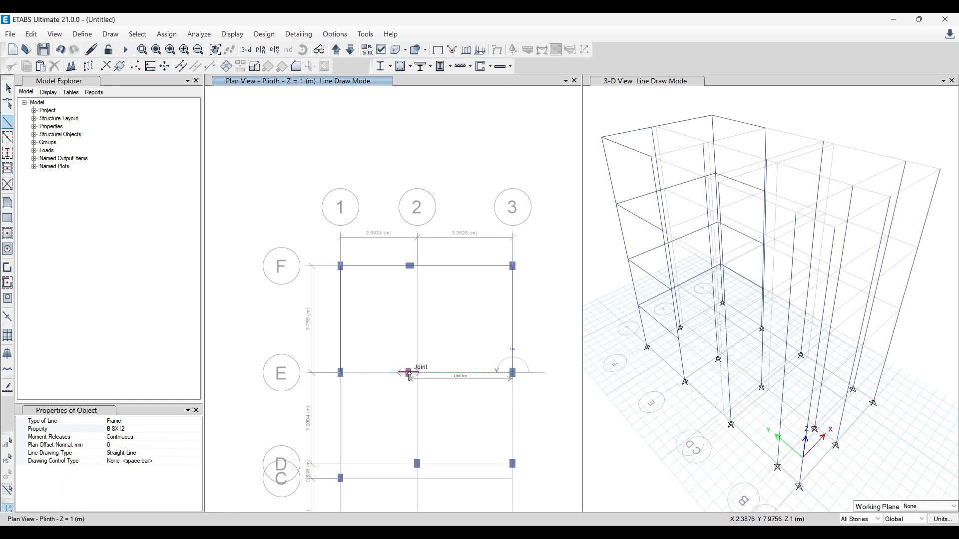
pyautogui.click(409, 374)
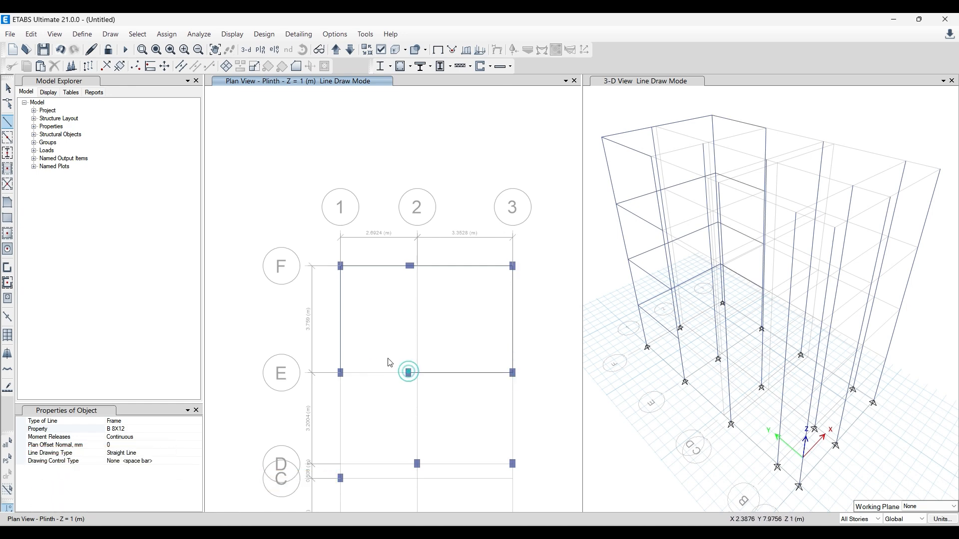
pyautogui.click(342, 376)
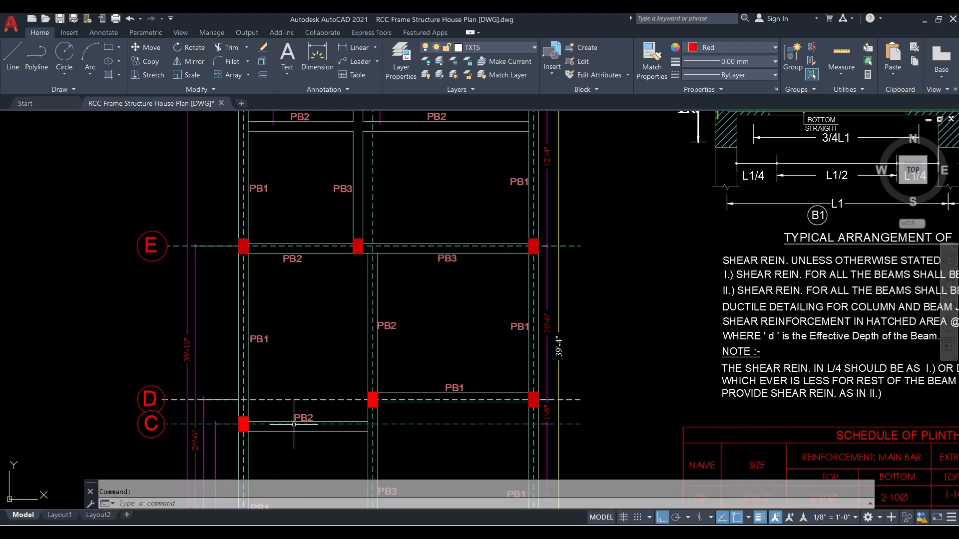
# - Switch to AutoCAD and examine the full plinth beam layout from grid line F down to A
pyautogui.scroll(-2, 292, 280)
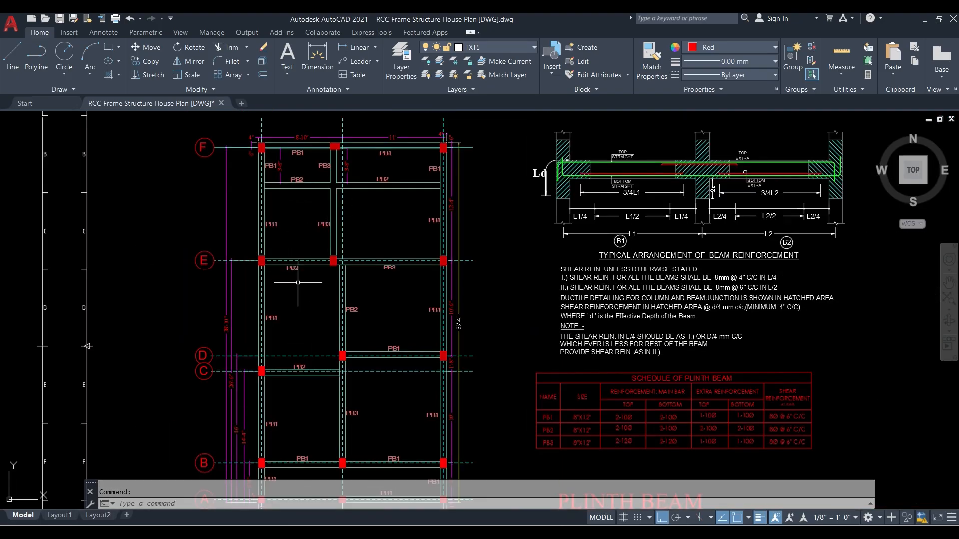
pyautogui.scroll(-2, 299, 283)
pyautogui.scroll(2, 314, 398)
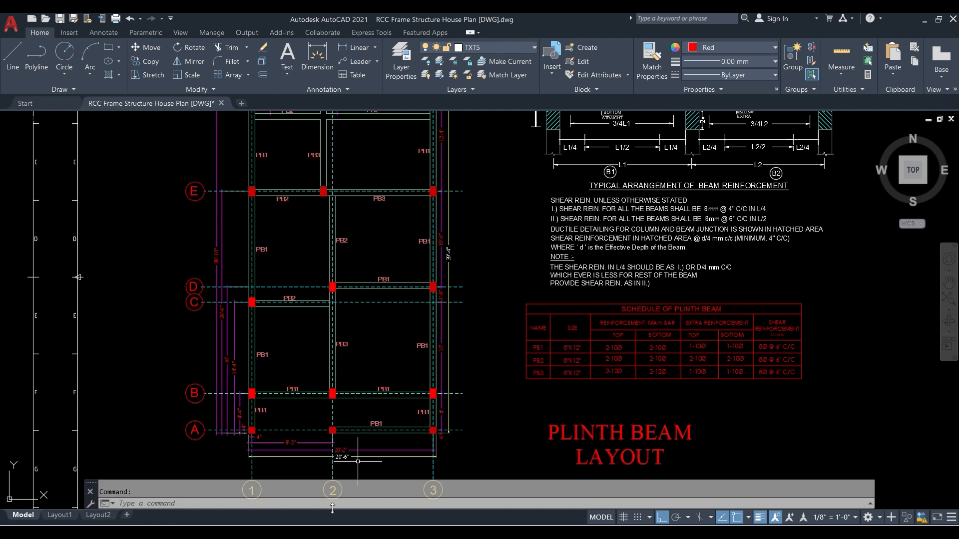
pyautogui.scroll(-2, 348, 458)
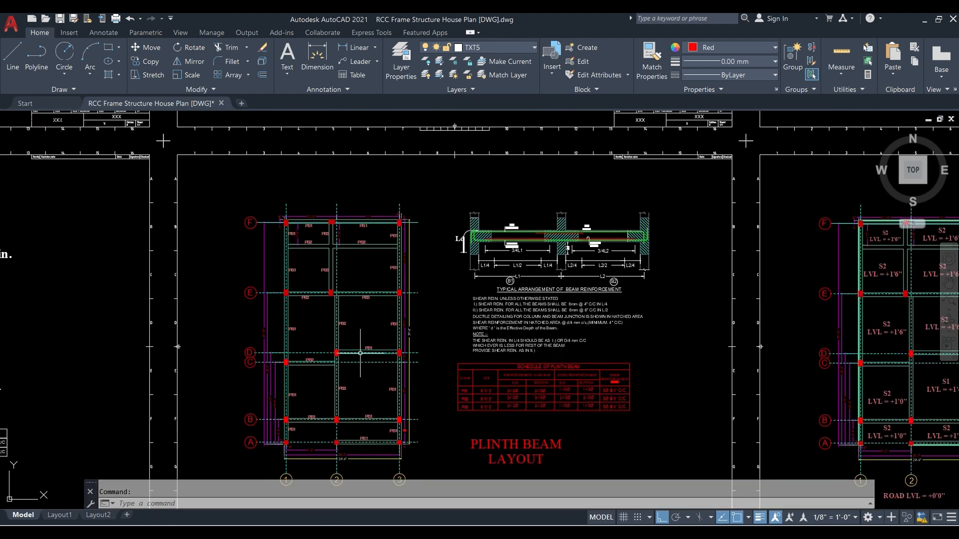
pyautogui.scroll(2, 332, 247)
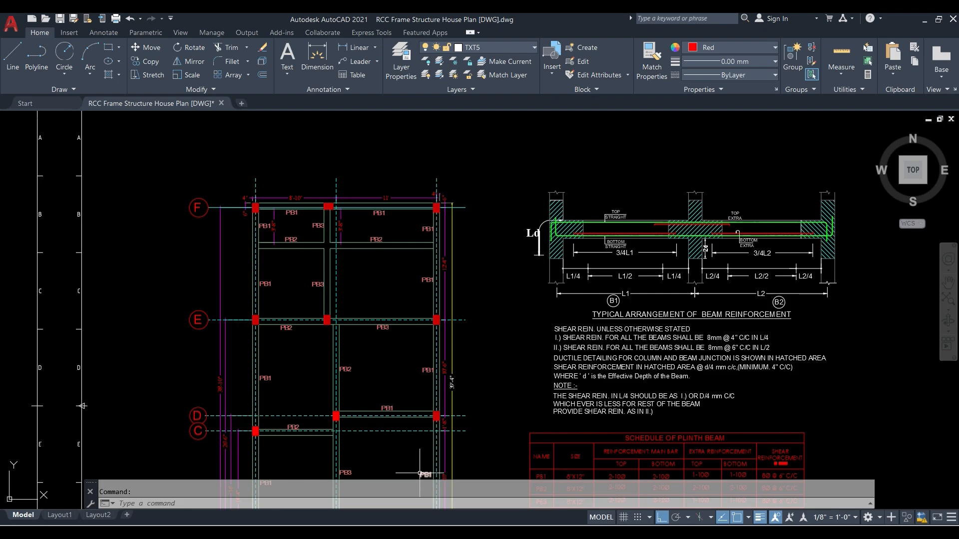
# - Return to ETABS and draw a B 8X12 beam between the intermediate columns near grid line 2, from E to F
pyautogui.click(324, 532)
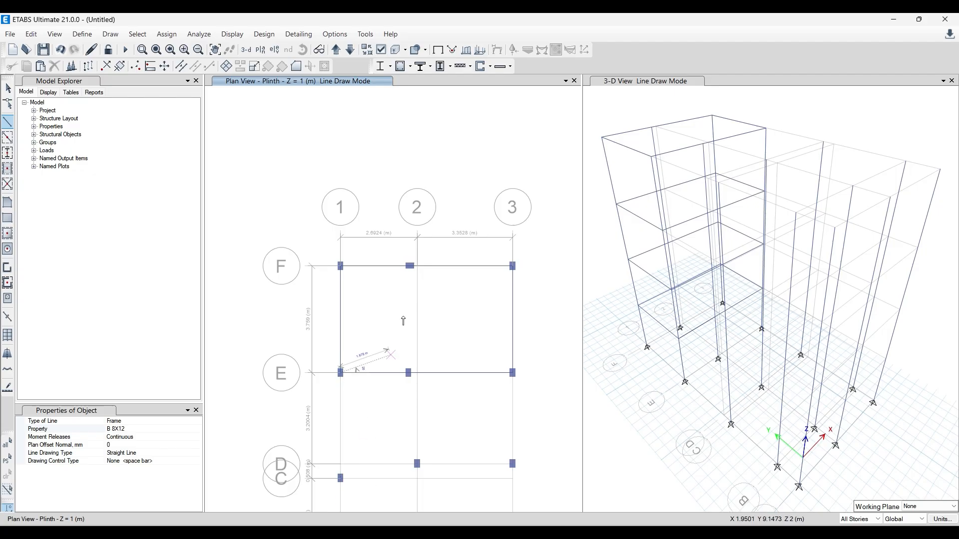
pyautogui.scroll(5, 416, 289)
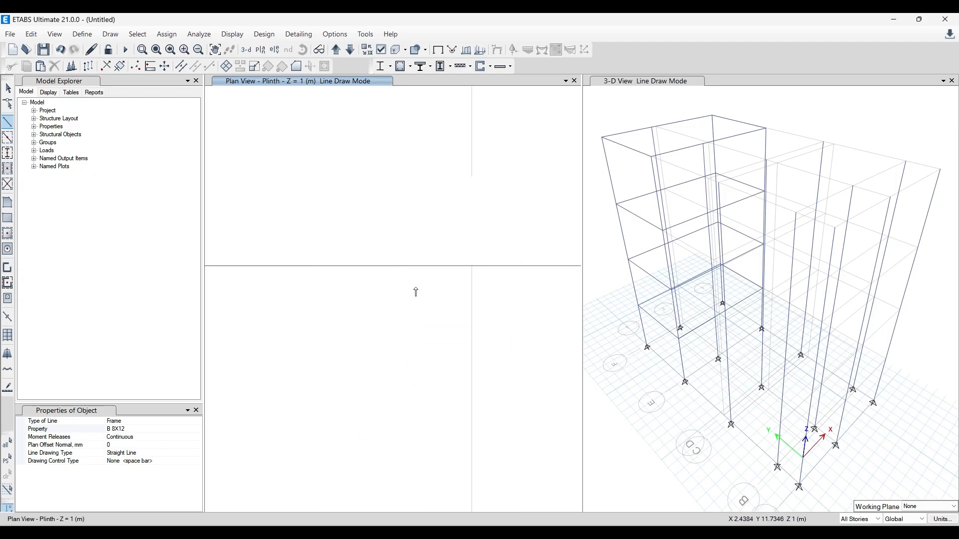
pyautogui.scroll(-5, 413, 291)
pyautogui.scroll(5, 413, 357)
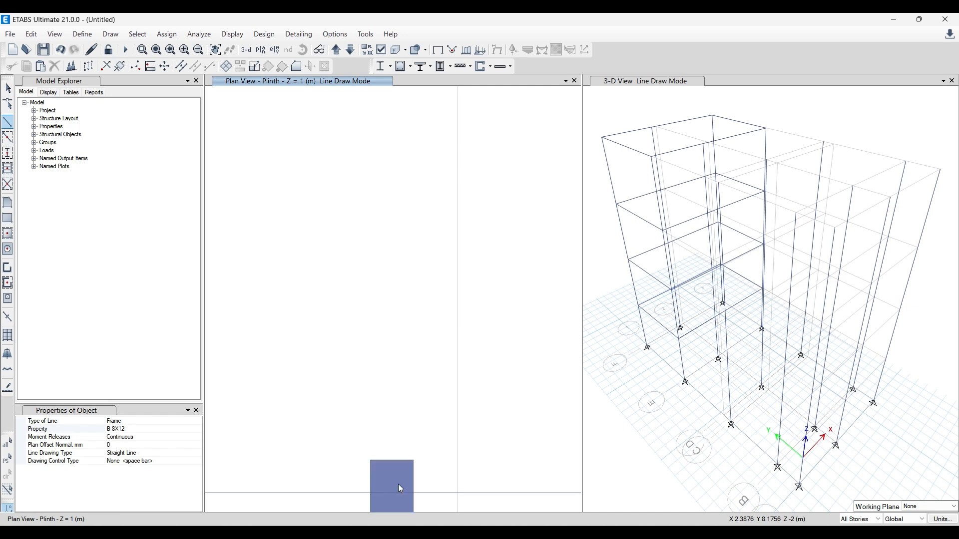
pyautogui.scroll(-3, 399, 439)
pyautogui.scroll(5, 405, 353)
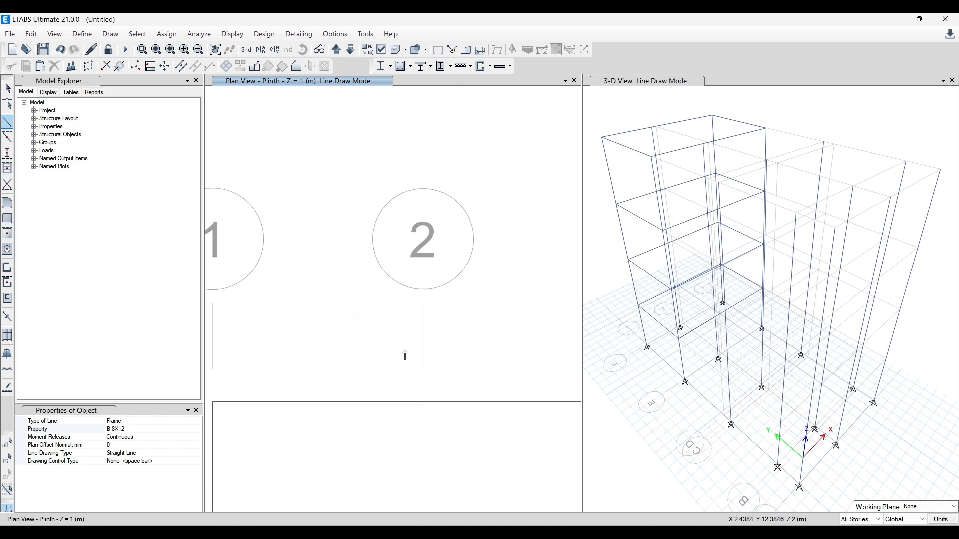
pyautogui.scroll(-3, 402, 425)
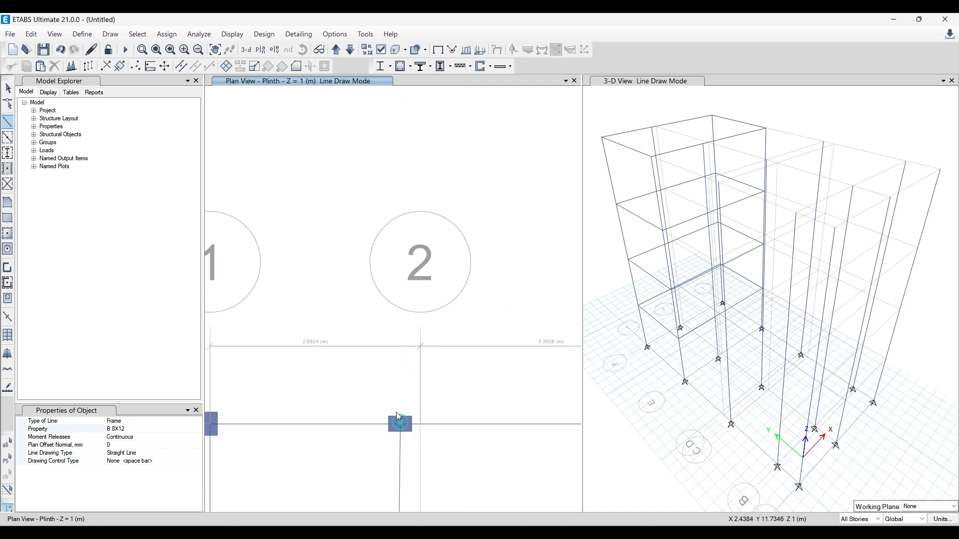
pyautogui.click(400, 425)
pyautogui.scroll(-4, 376, 348)
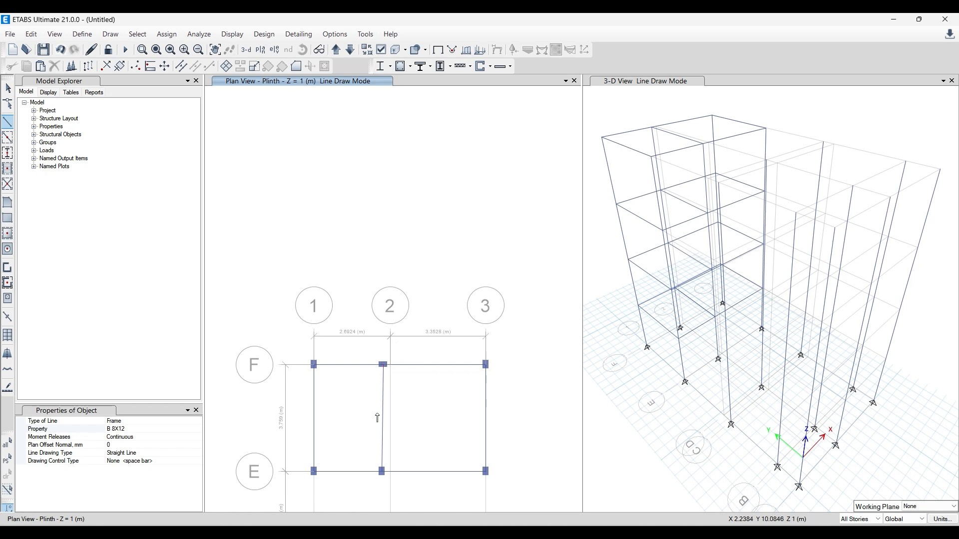
pyautogui.scroll(4, 387, 404)
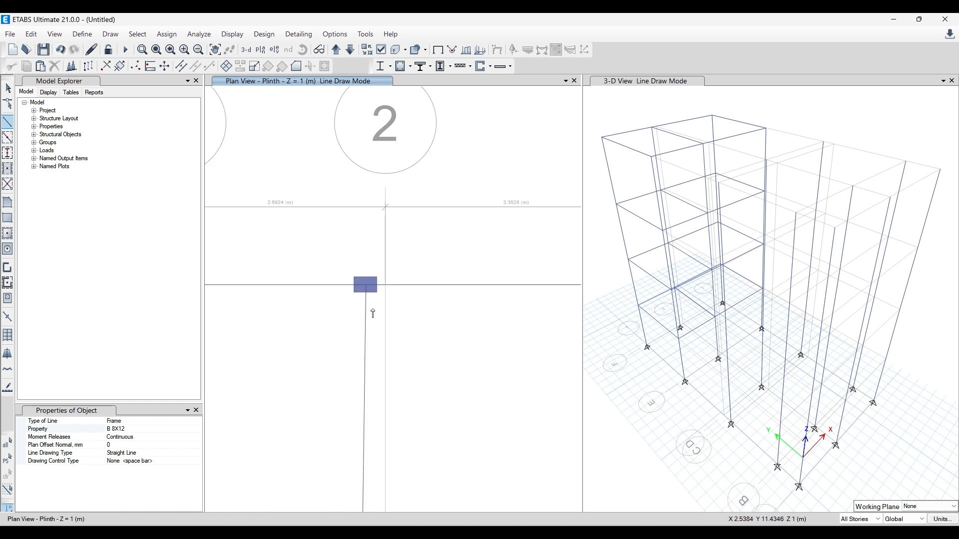
pyautogui.press('Escape')
# - Check the alignment of the beam between the intermediate E and F columns against the AutoCAD plinth beam layout
pyautogui.scroll(-3, 367, 280)
pyautogui.scroll(3, 350, 265)
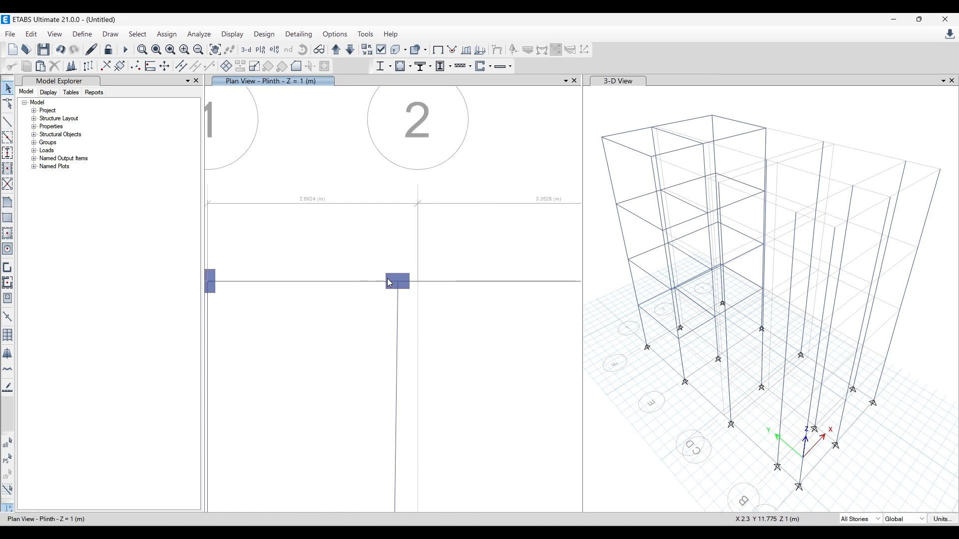
pyautogui.scroll(-3, 388, 274)
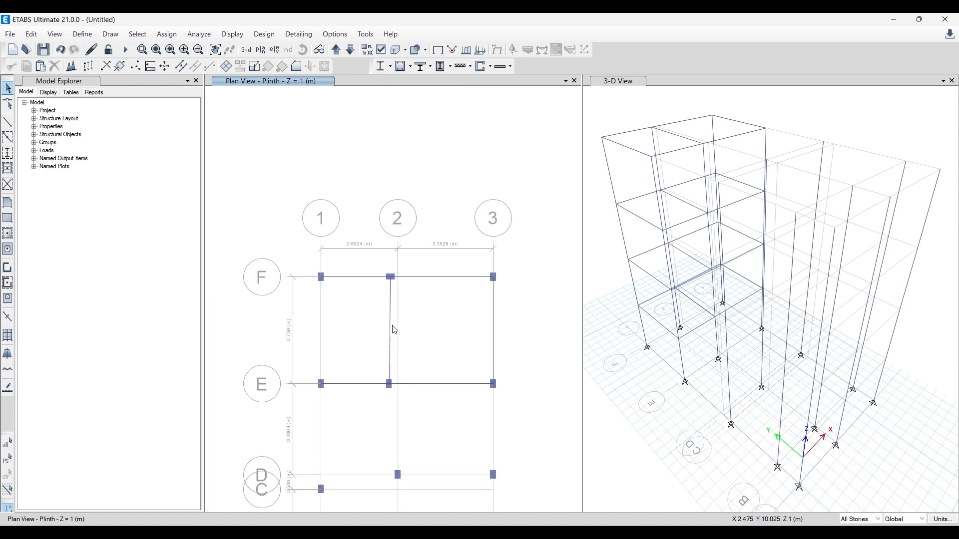
pyautogui.hotkey('alt', 'Tab')
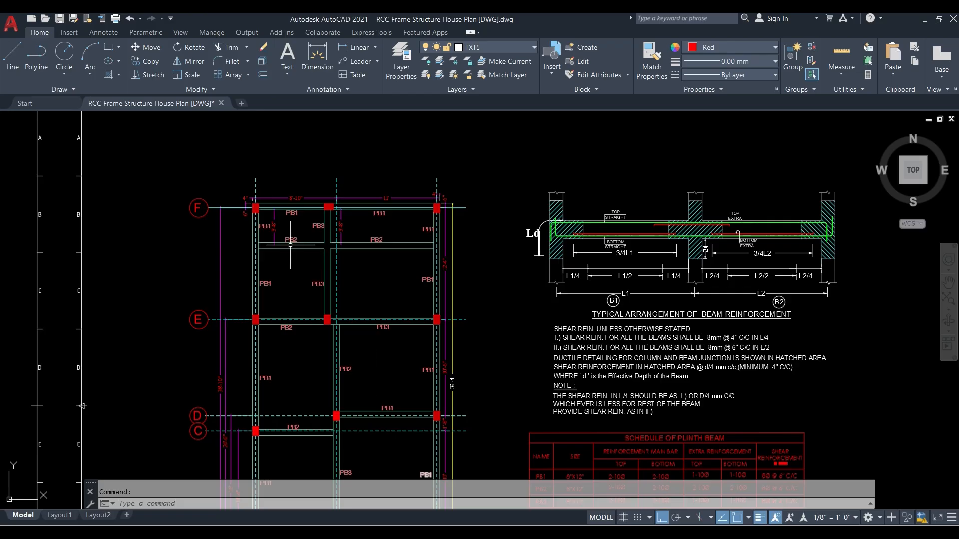
pyautogui.scroll(2, 290, 245)
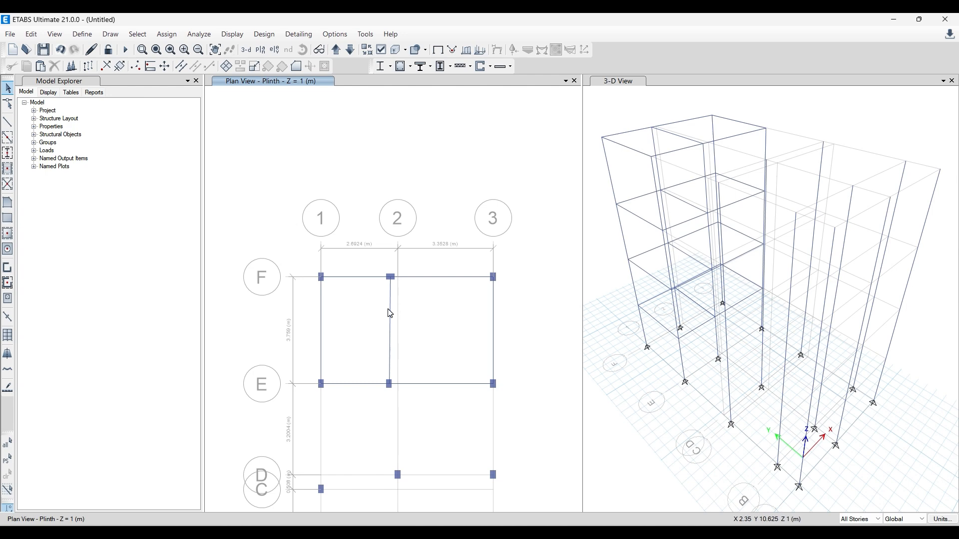
# - In ETABS, delete both grid line F beams and the E–F beam that meet at the F column near grid line 2
pyautogui.scroll(4, 390, 314)
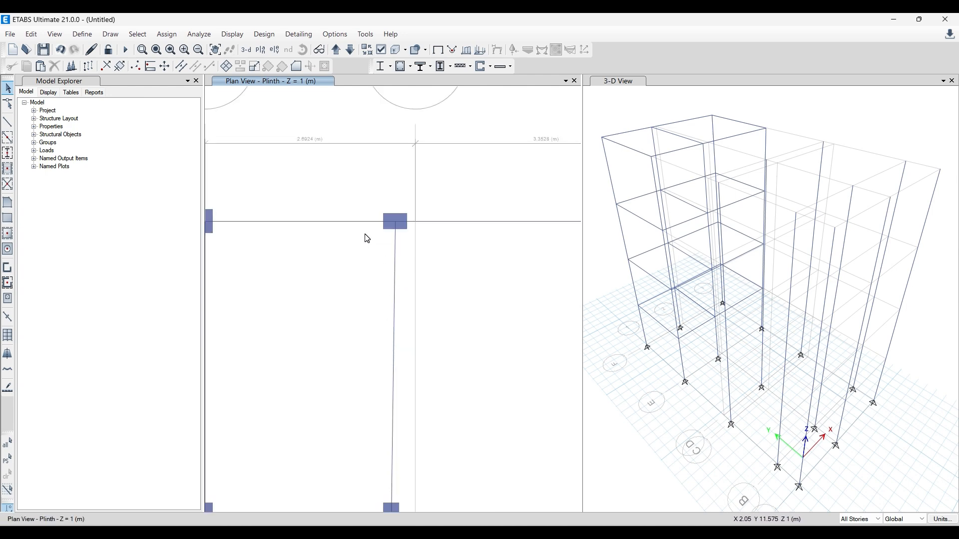
pyautogui.scroll(-4, 368, 240)
pyautogui.scroll(4, 409, 232)
pyautogui.click(434, 229)
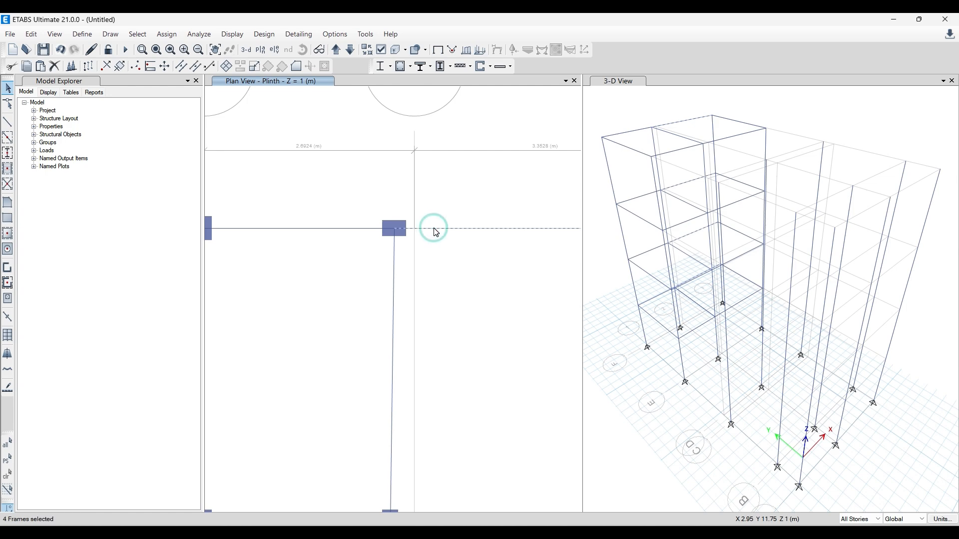
pyautogui.click(435, 229)
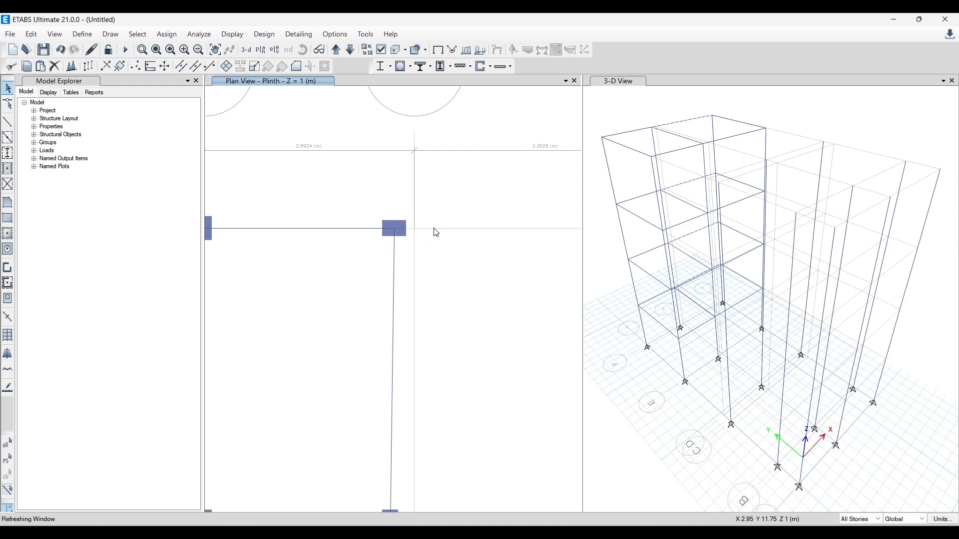
pyautogui.click(364, 230)
pyautogui.press('Delete')
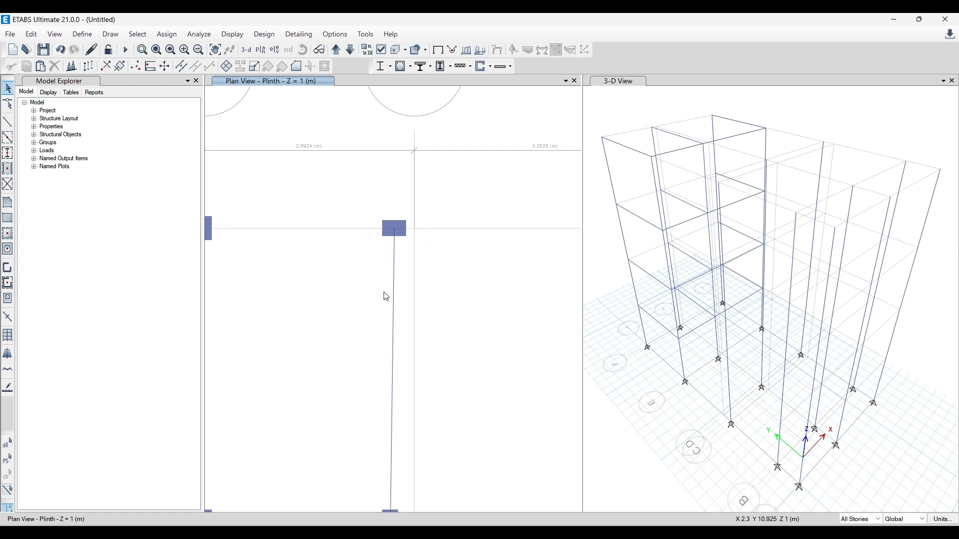
pyautogui.press('Delete')
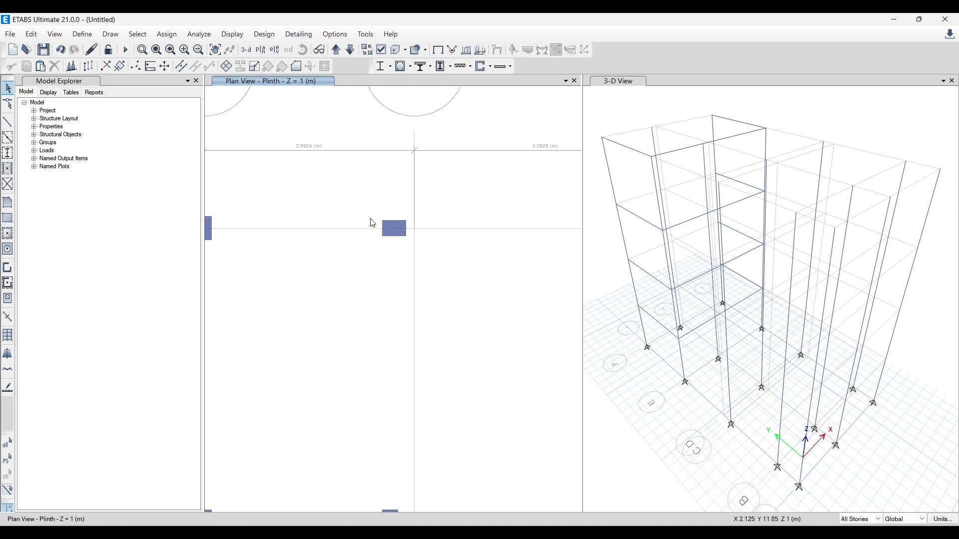
# - Move the intermediate F column near grid line 2 by -0.0508 m in X, with zero Y and Z change
pyautogui.moveTo(370, 209); pyautogui.dragTo(411, 250)
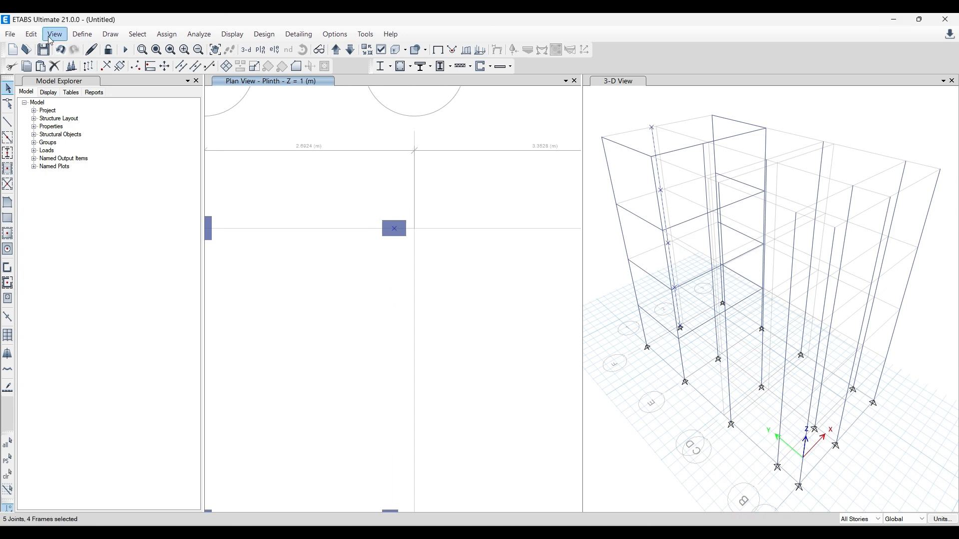
pyautogui.click(31, 34)
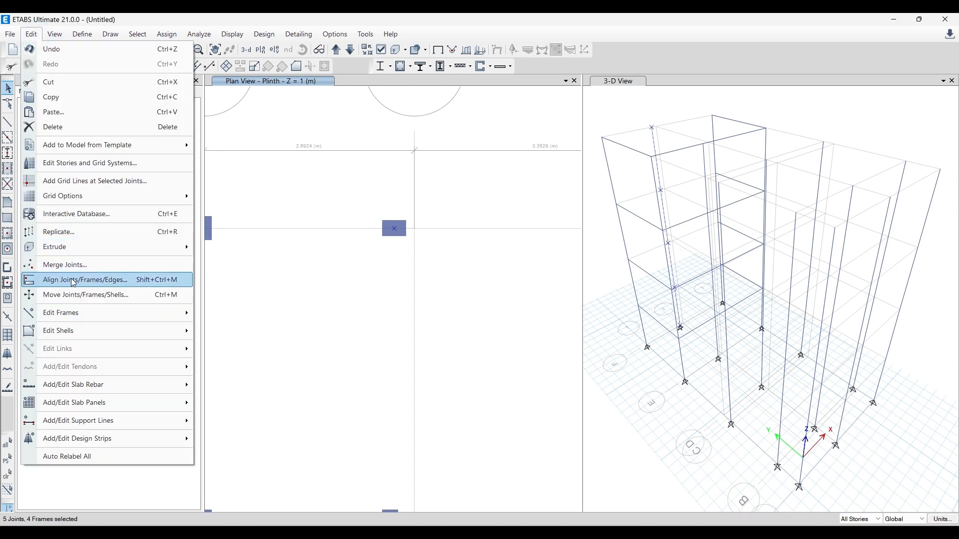
pyautogui.click(71, 295)
pyautogui.doubleClick(271, 224)
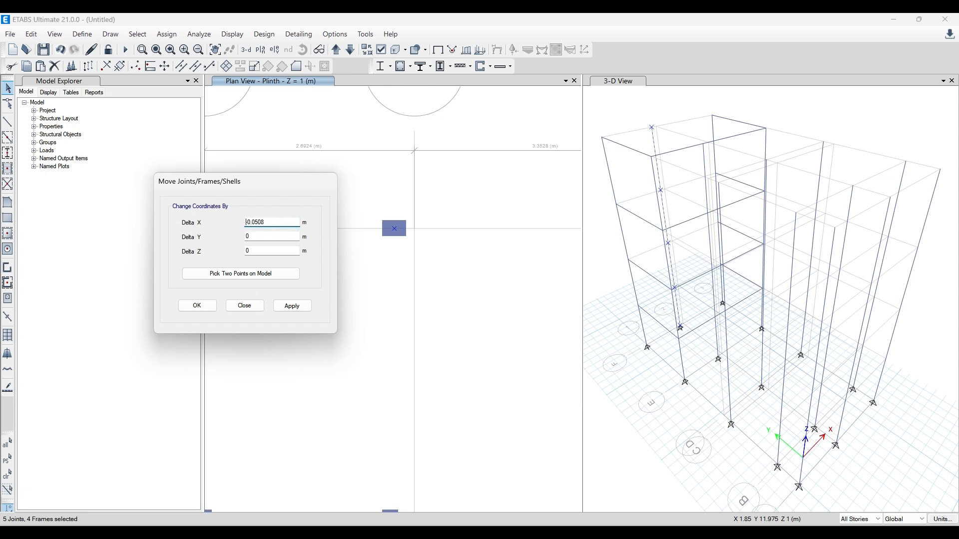
pyautogui.click(292, 306)
pyautogui.click(200, 305)
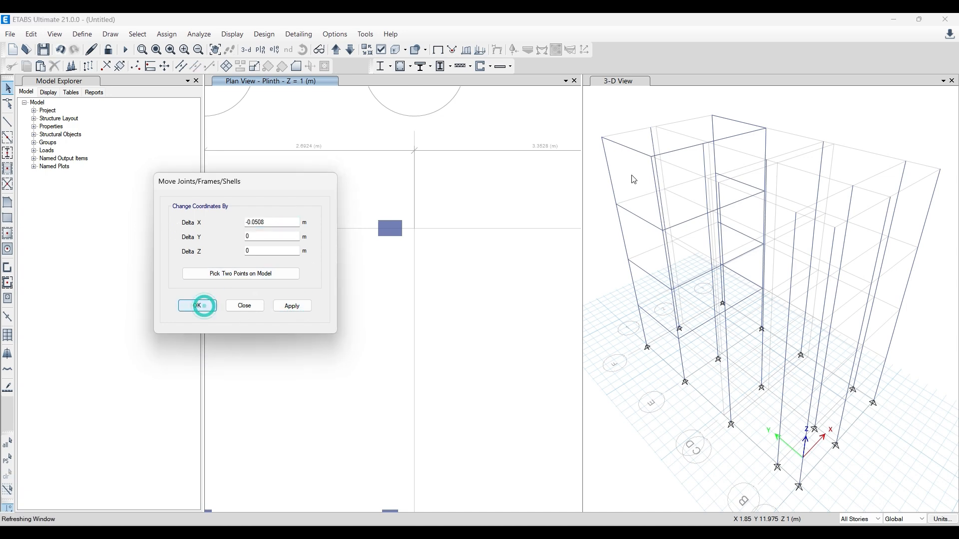
# - Draw a B 8X12 beam between the intermediate columns near grid line 2, from E up to the realigned F column
pyautogui.click(7, 123)
pyautogui.scroll(-3, 392, 127)
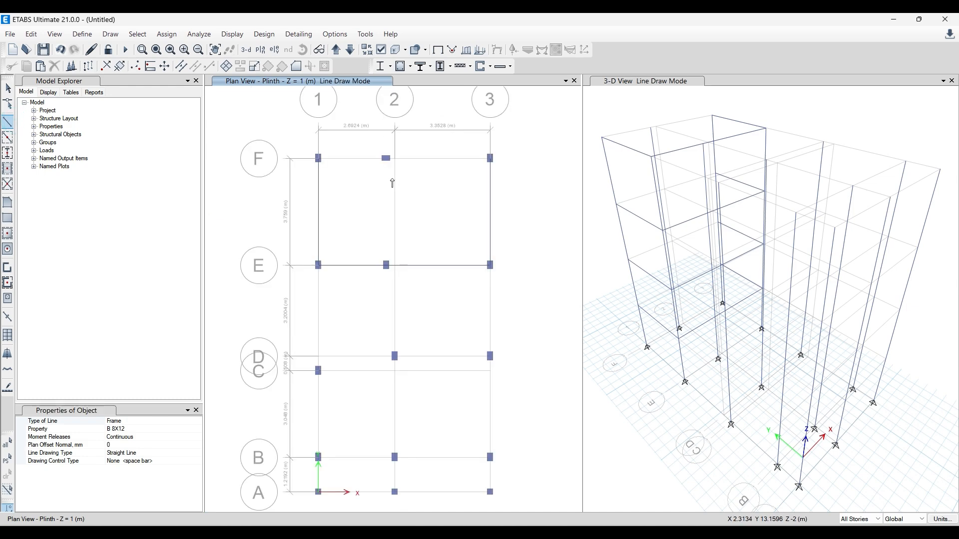
pyautogui.scroll(3, 385, 261)
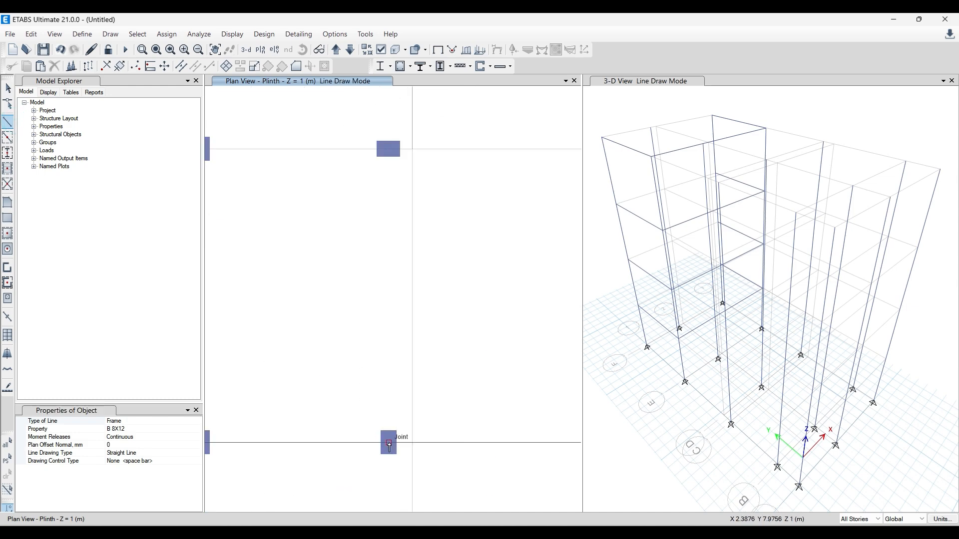
pyautogui.click(390, 442)
pyautogui.click(389, 150)
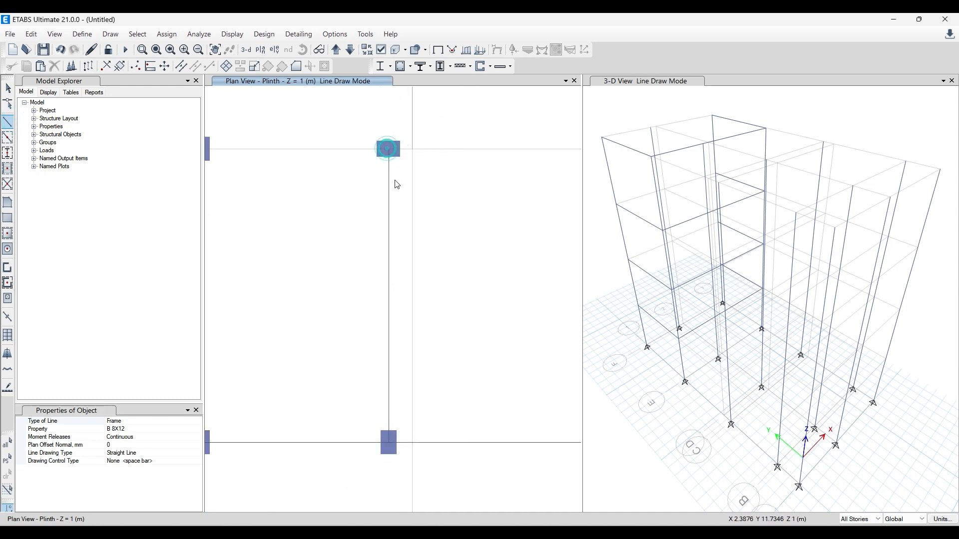
pyautogui.press('Escape')
pyautogui.scroll(-3, 322, 227)
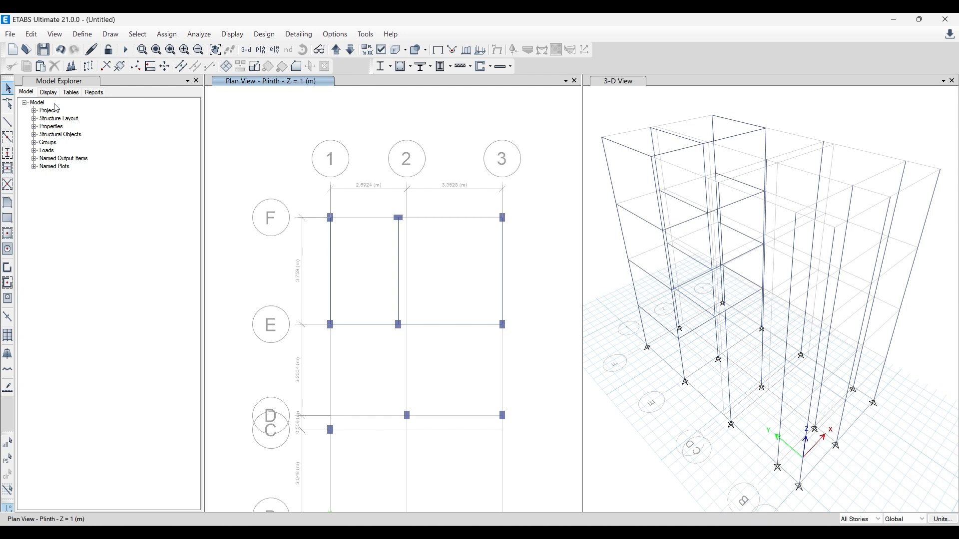
pyautogui.rightClick(401, 261)
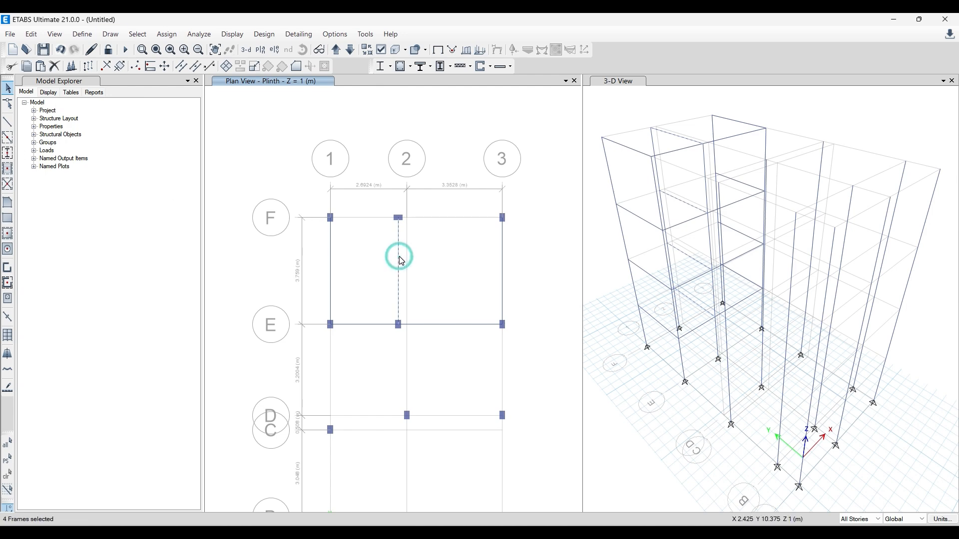
pyautogui.press('Escape')
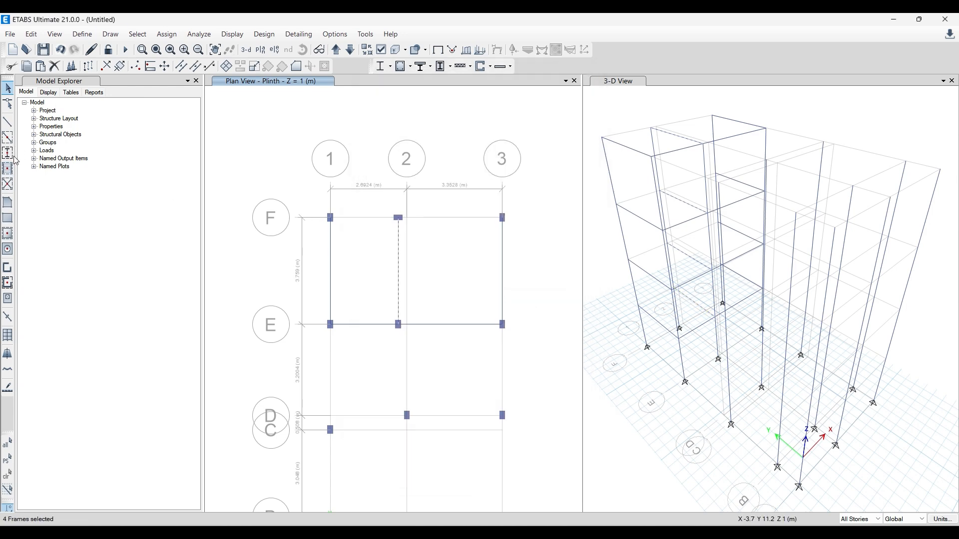
# - Draw B 8X12 beams along grid line F from grid line 1 to the intermediate column and on to grid line 3
pyautogui.click(7, 123)
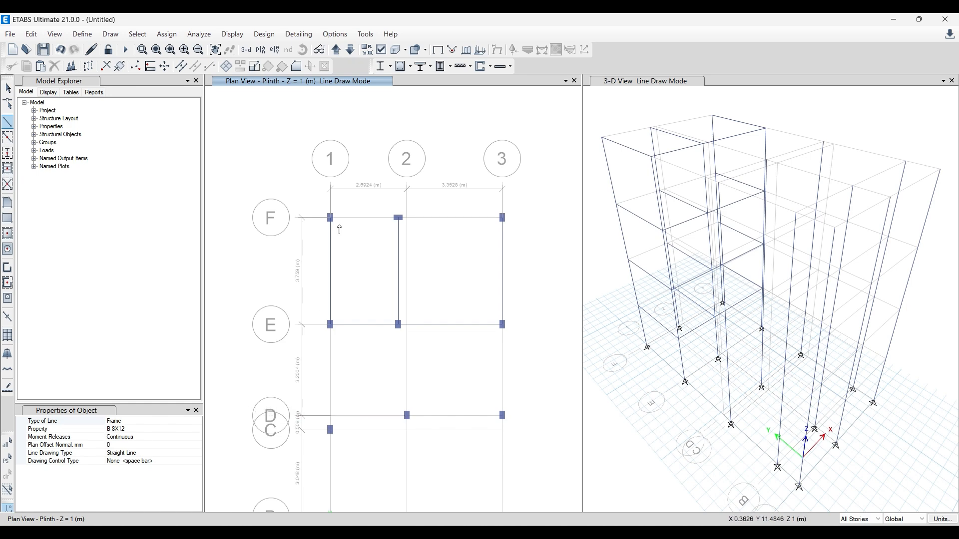
pyautogui.scroll(3, 339, 229)
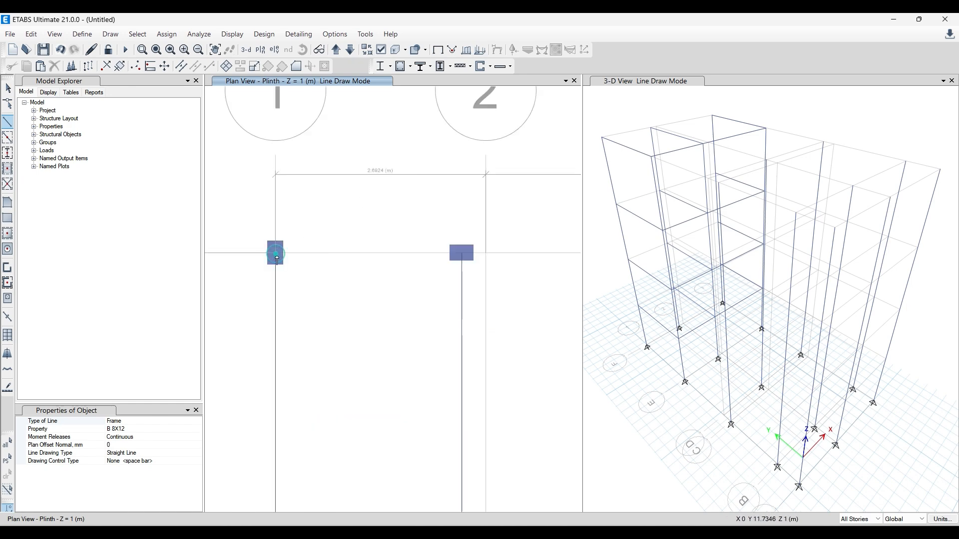
pyautogui.click(276, 253)
pyautogui.doubleClick(461, 253)
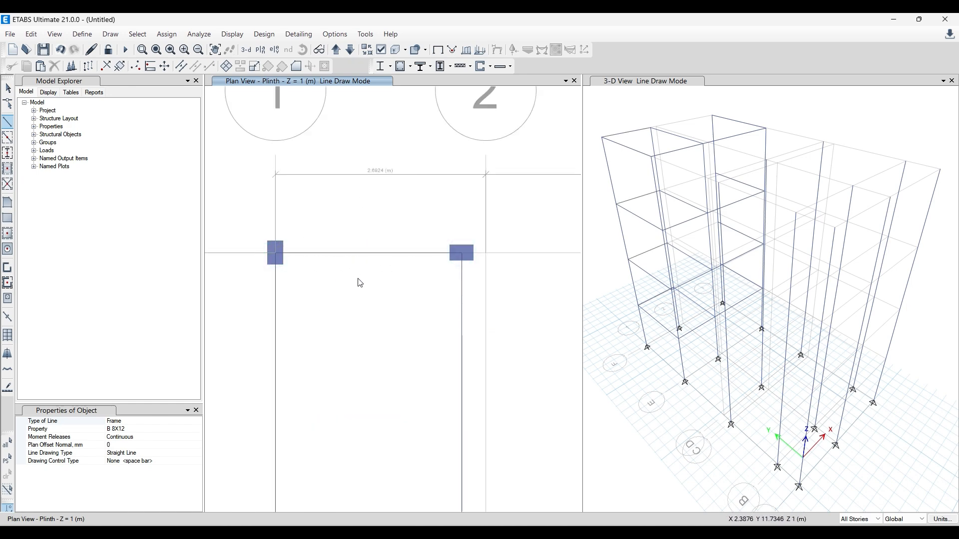
pyautogui.scroll(-3, 361, 284)
pyautogui.click(388, 267)
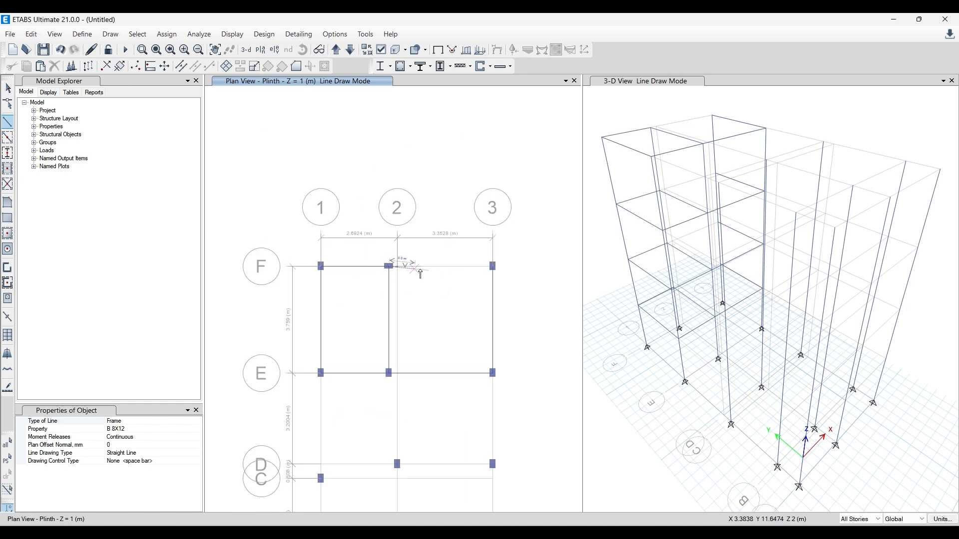
pyautogui.doubleClick(492, 266)
pyautogui.press('Escape')
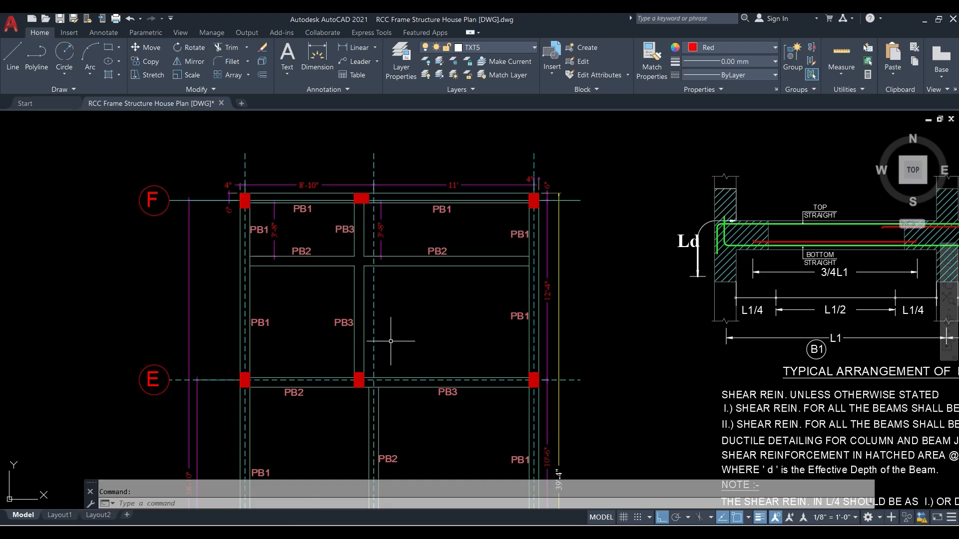
# - Compare the ETABS beams between E and F with the AutoCAD plinth beam layout and examine the layout between E and C
pyautogui.scroll(-2, 313, 247)
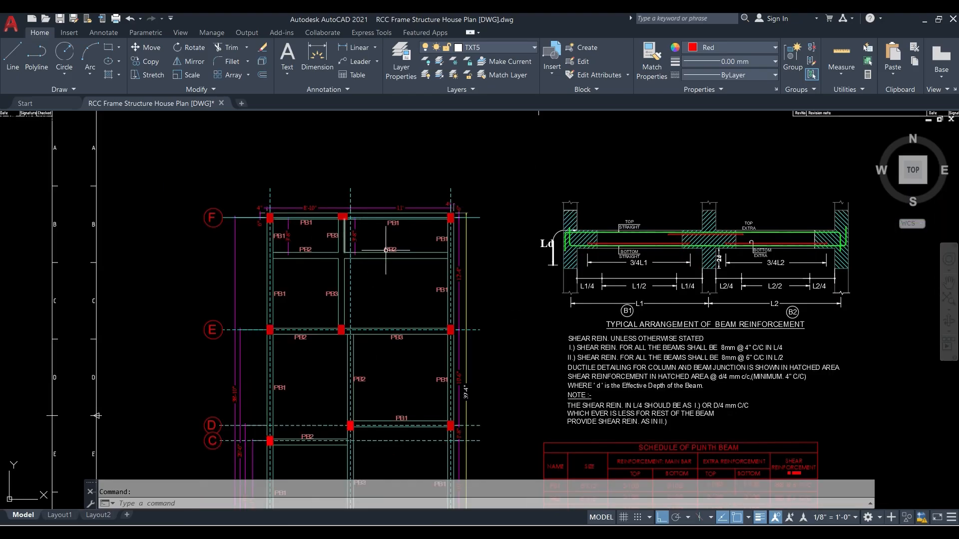
pyautogui.click(925, 19)
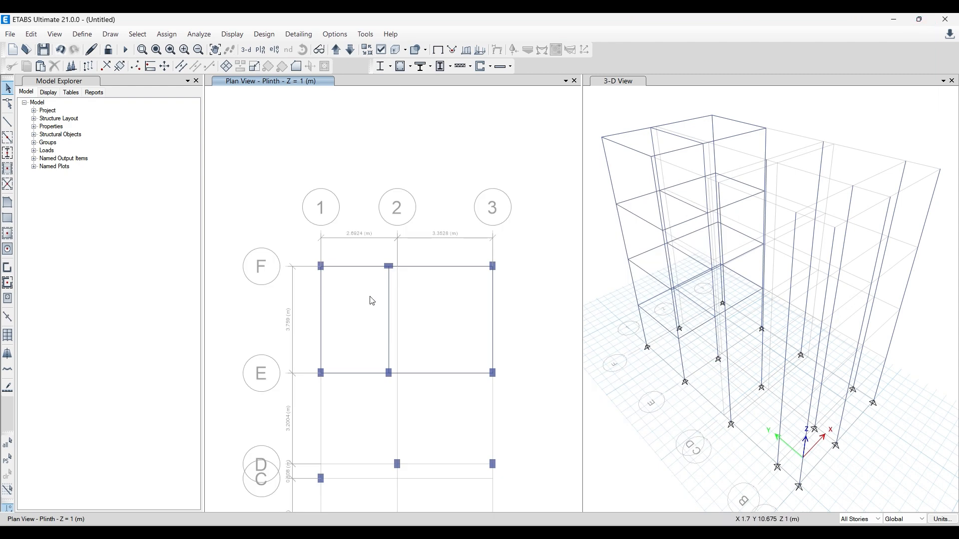
pyautogui.scroll(5, 388, 268)
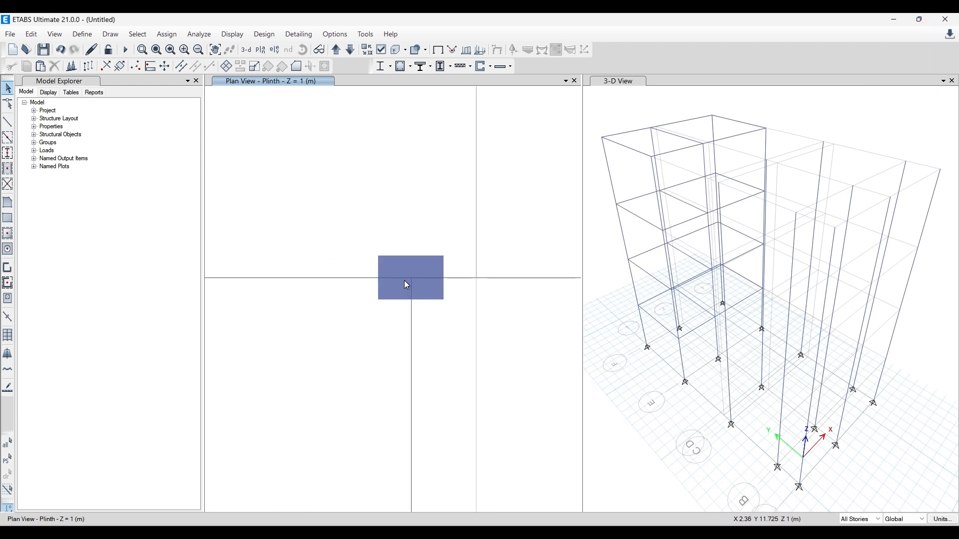
pyautogui.scroll(-5, 404, 280)
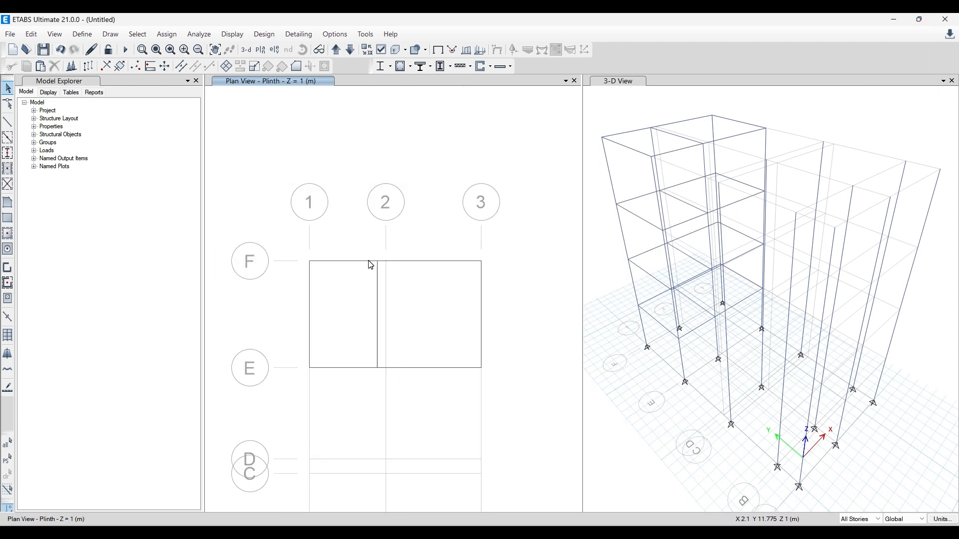
pyautogui.moveTo(398, 330); pyautogui.dragTo(390, 248, button='middle')
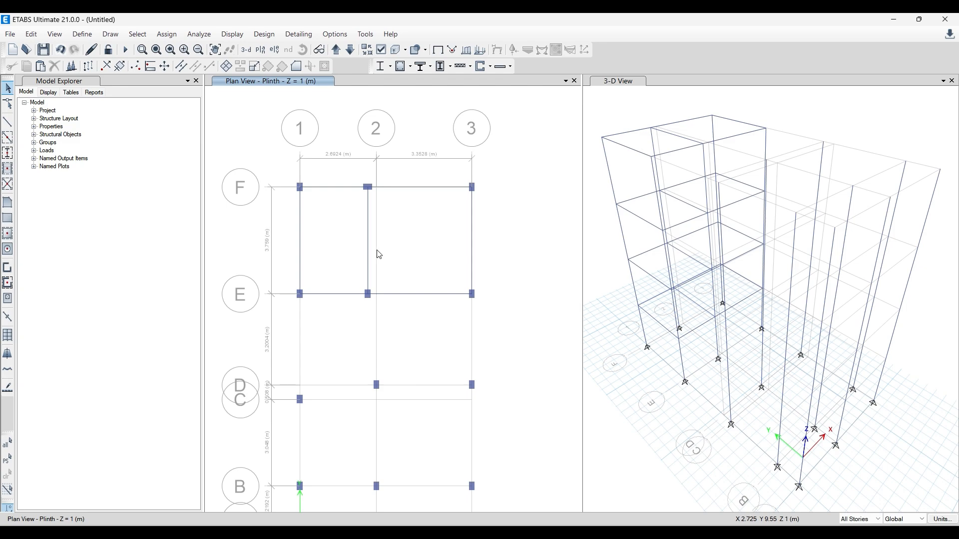
pyautogui.moveTo(345, 366); pyautogui.dragTo(345, 331, button='middle')
pyautogui.click(268, 532)
pyautogui.scroll(-4, 297, 294)
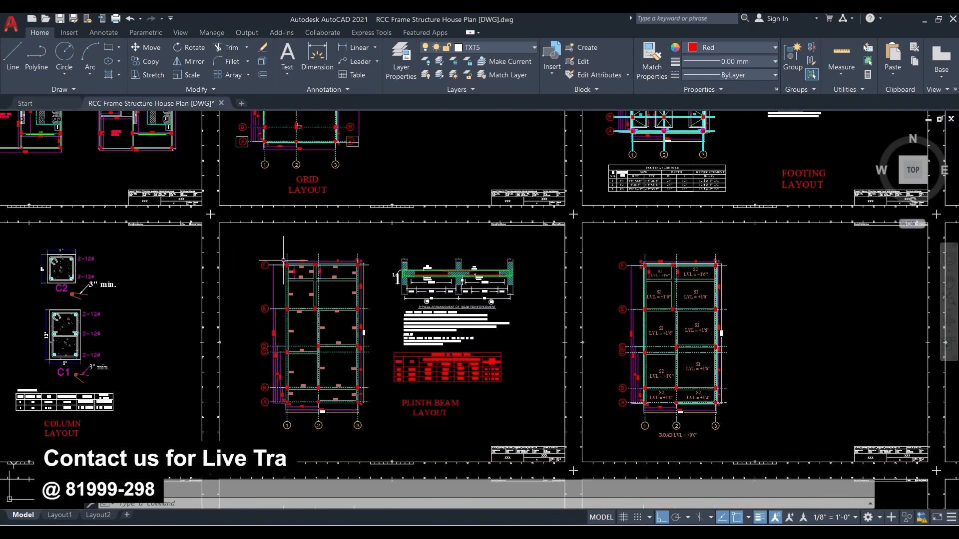
pyautogui.scroll(2, 305, 350)
pyautogui.scroll(2, 306, 342)
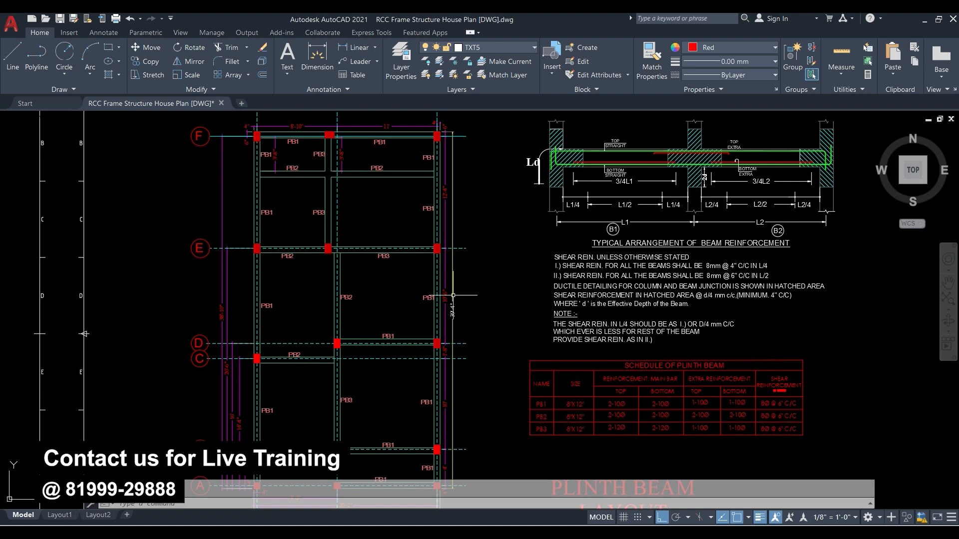
pyautogui.scroll(2, 362, 320)
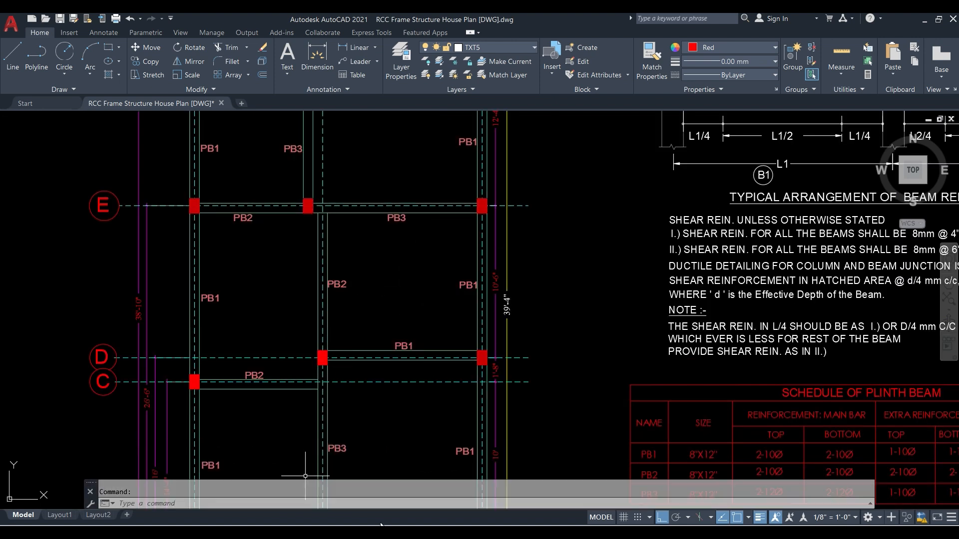
# - Return to ETABS and draw B 8X12 beams along grid line 3 from E to D and along grid line D from 3 to 2
pyautogui.hotkey('alt', 'Tab')
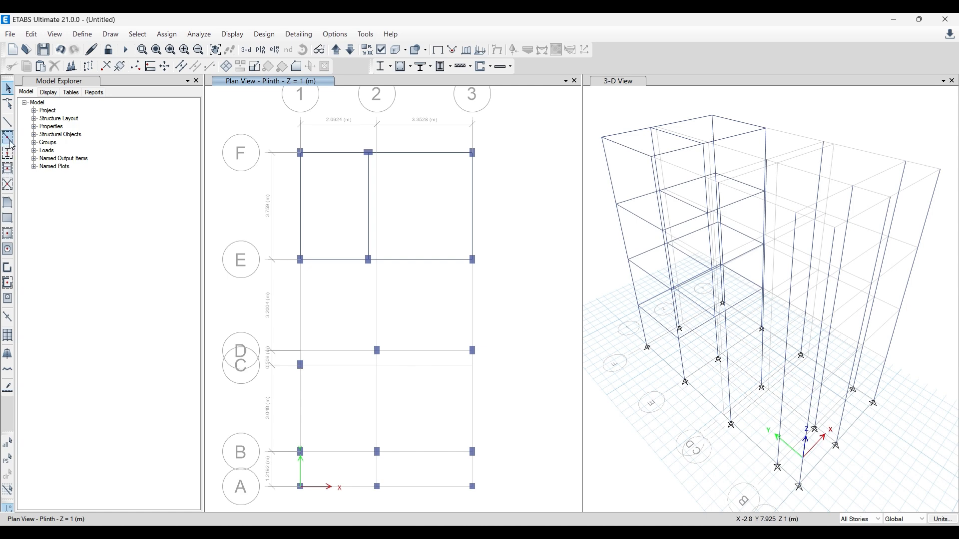
pyautogui.click(7, 121)
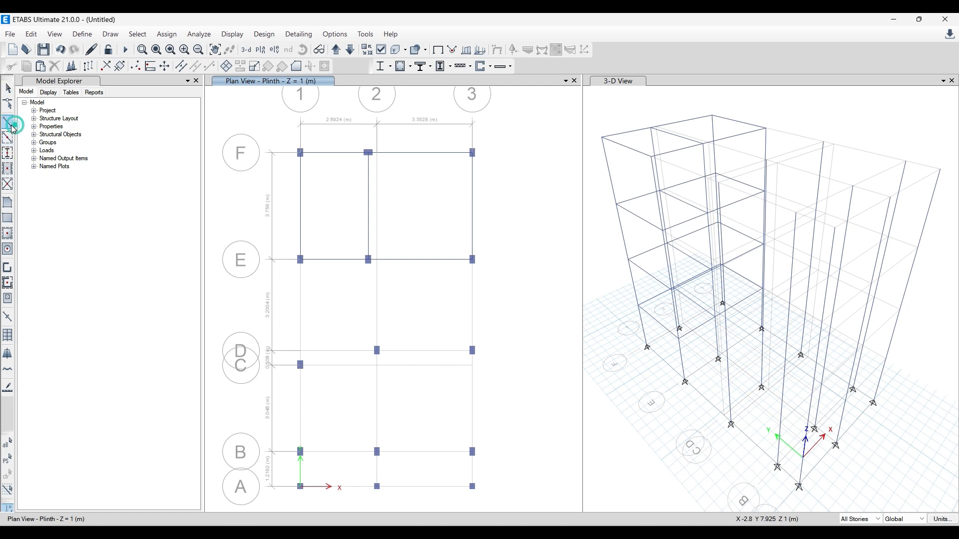
pyautogui.click(472, 259)
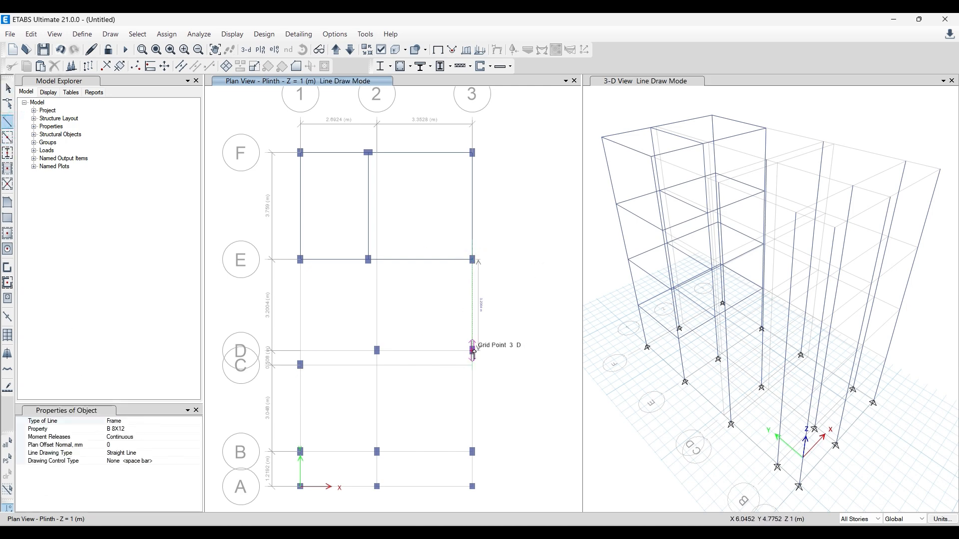
pyautogui.click(472, 350)
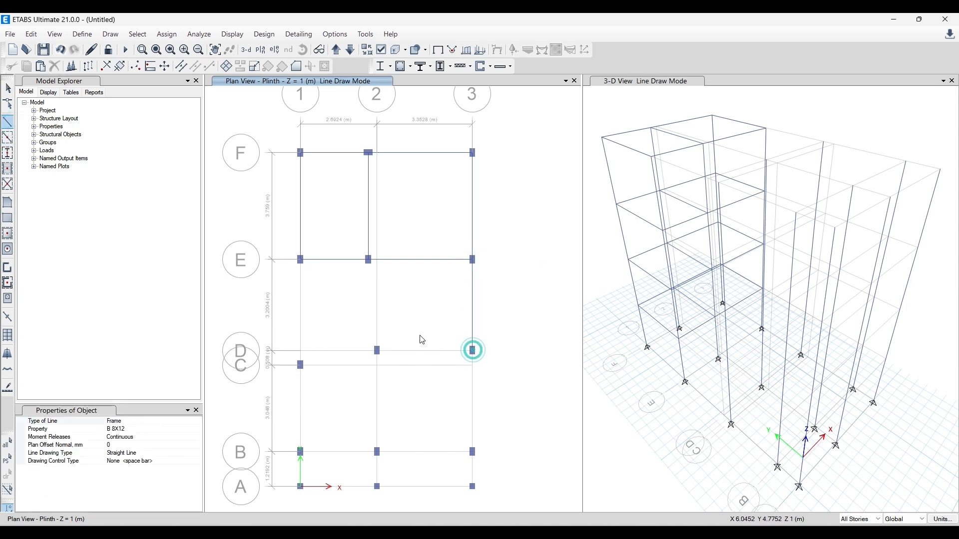
pyautogui.click(377, 351)
# - Using the AutoCAD layout as reference, draw B 8X12 beams in ETABS along grid line 1 from E to C and grid line 2 from D to E
pyautogui.hotkey('alt', 'Tab')
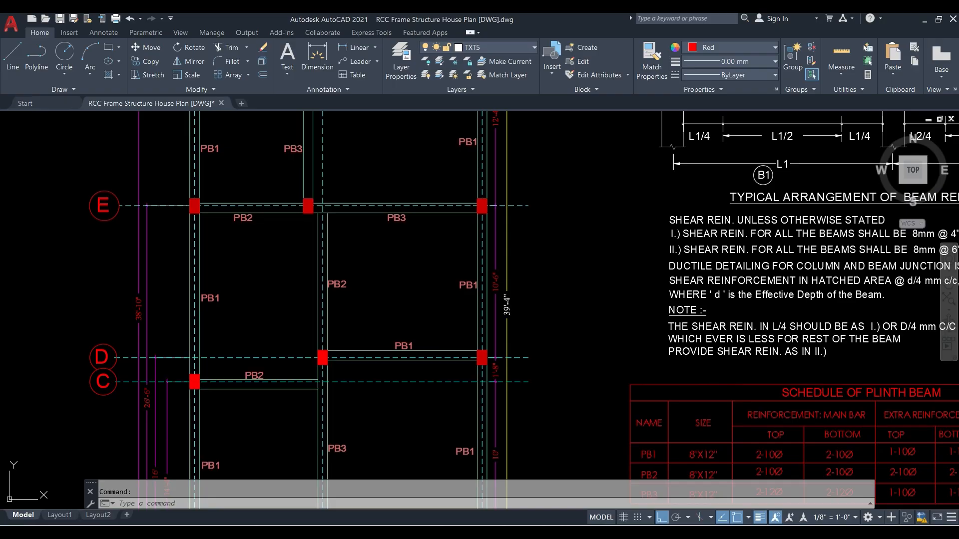
pyautogui.hotkey('alt', 'Tab')
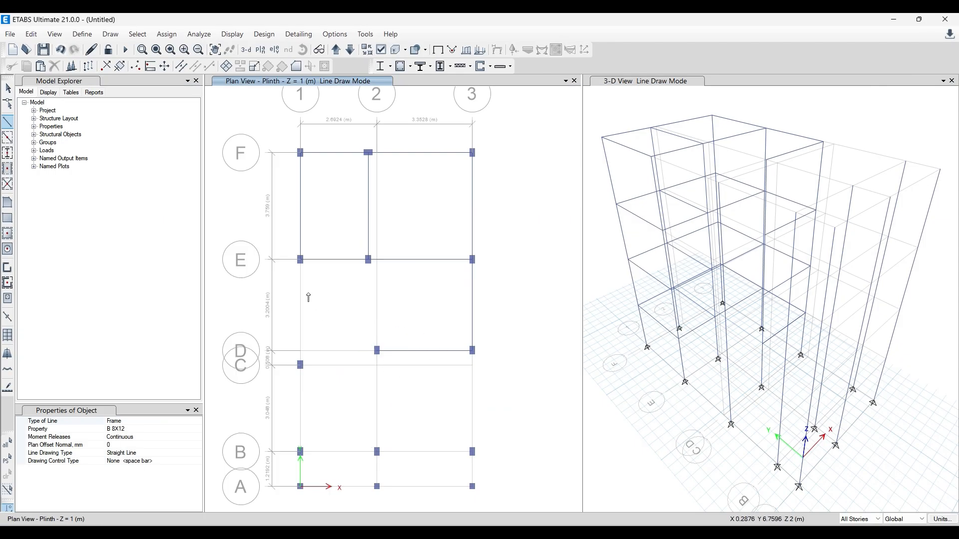
pyautogui.click(300, 259)
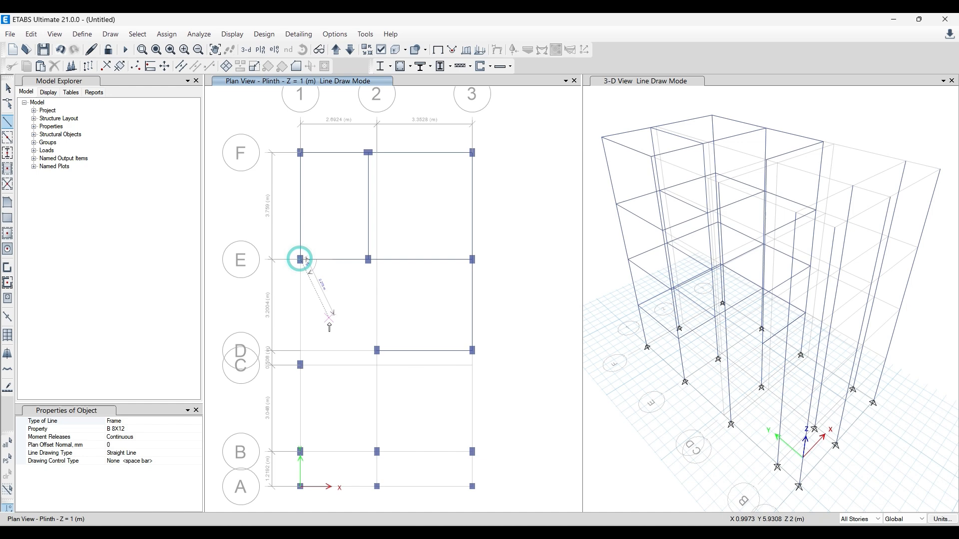
pyautogui.click(300, 365)
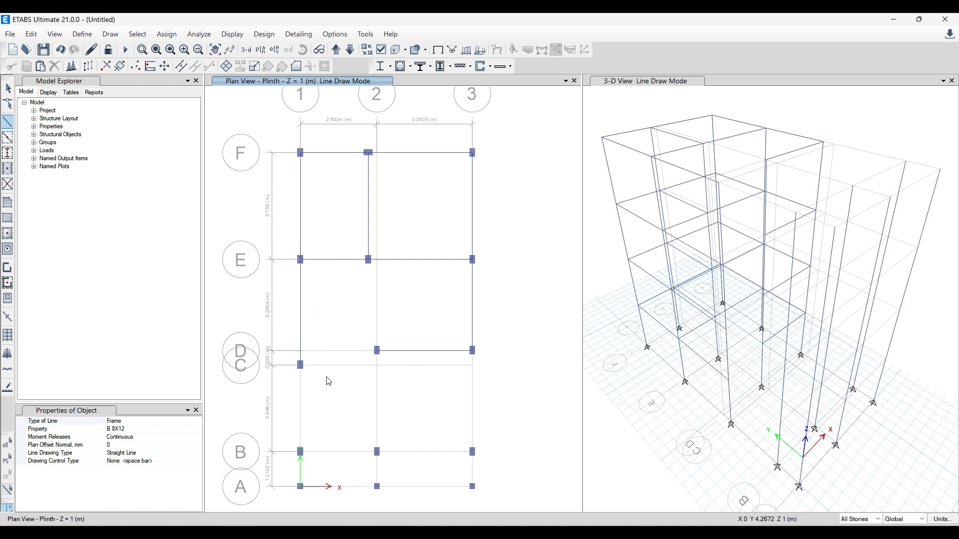
pyautogui.click(377, 351)
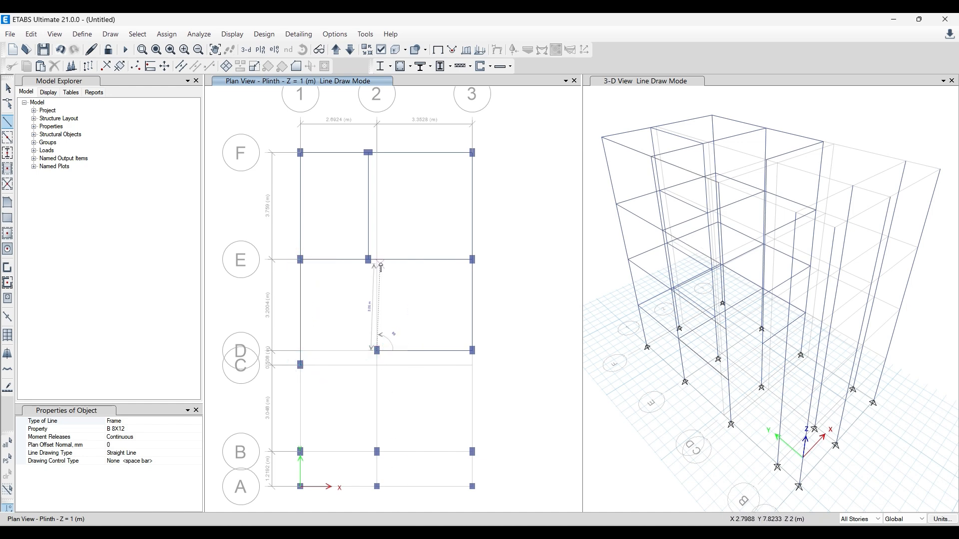
pyautogui.doubleClick(376, 260)
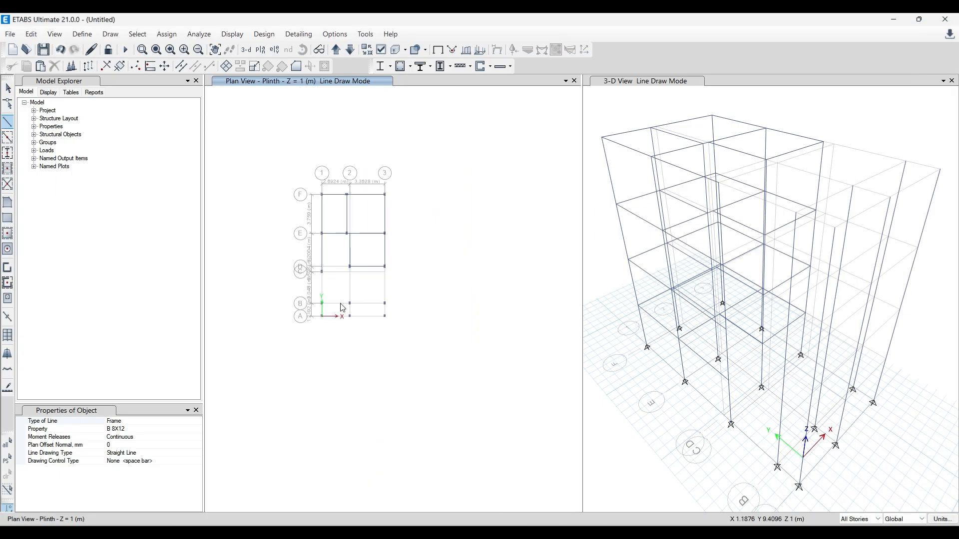
# - Switch back to ETABS and draw B 8X12 beams along grid line C from 1 to 2 and along grid line 2 from D to B
pyautogui.scroll(3, 343, 295)
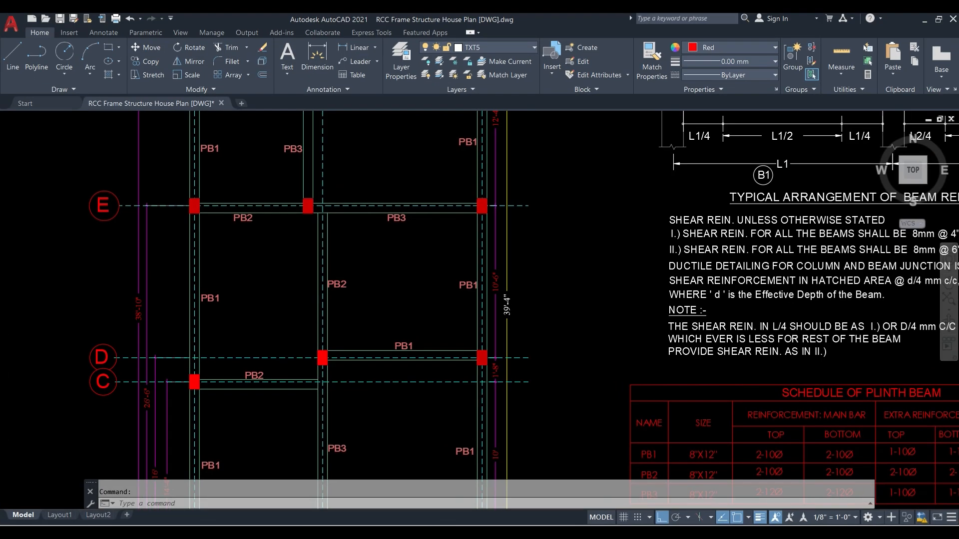
pyautogui.scroll(-3, 355, 299)
pyautogui.scroll(3, 316, 438)
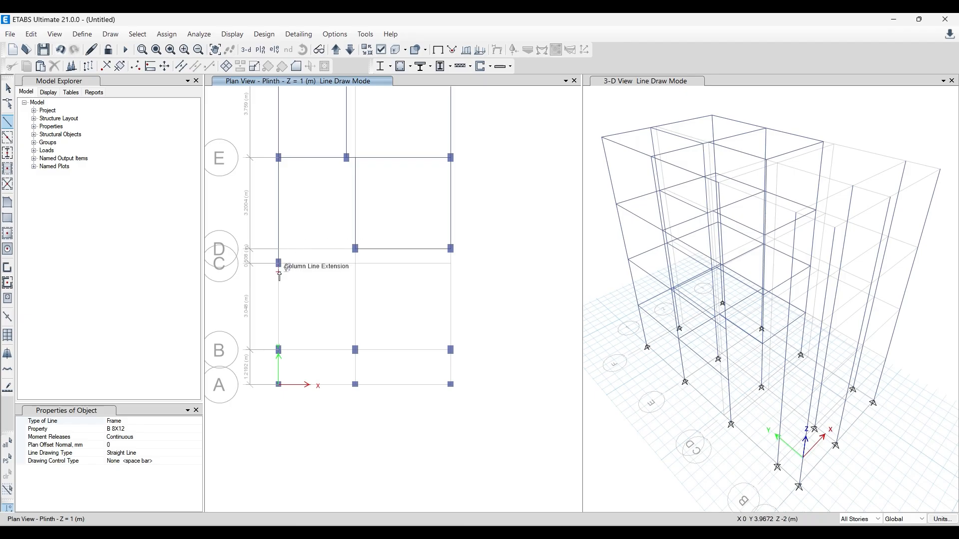
pyautogui.click(279, 263)
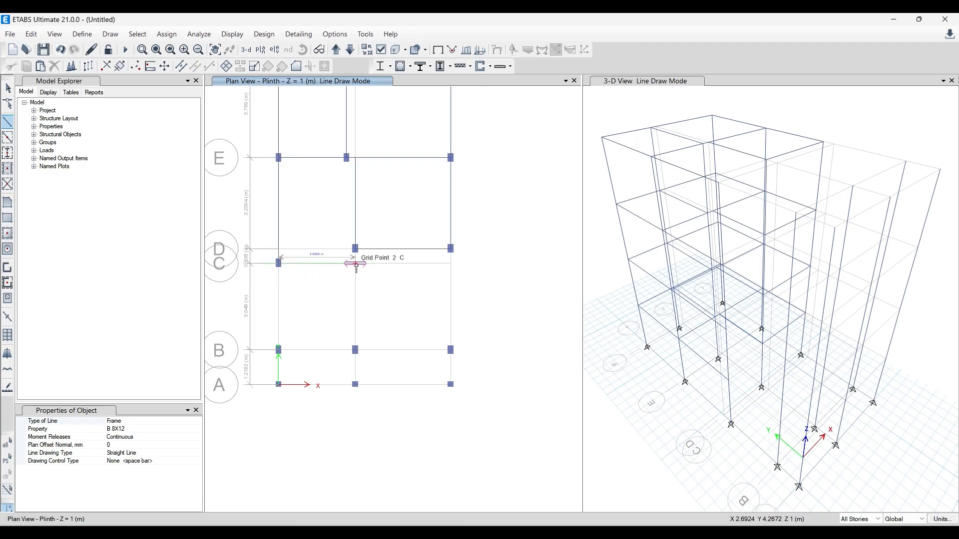
pyautogui.click(356, 263)
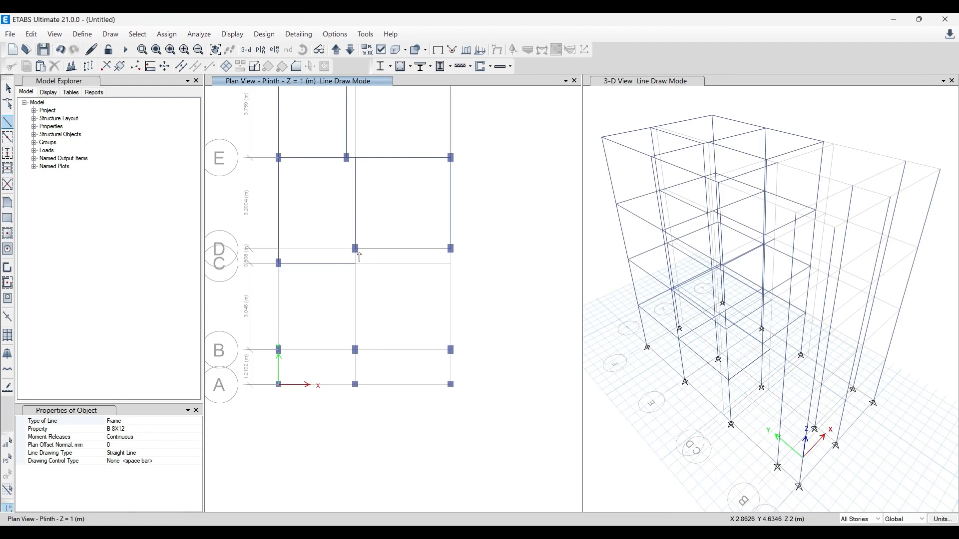
pyautogui.click(355, 248)
pyautogui.doubleClick(355, 350)
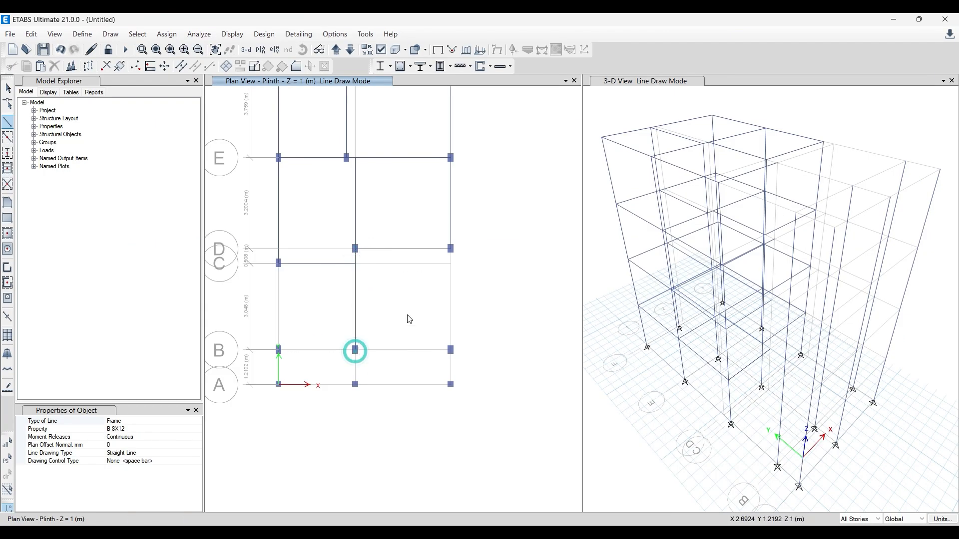
# - Draw B 8X12 beams along grid line 3 from D to B and along grid line B from 3 to 2
pyautogui.click(451, 248)
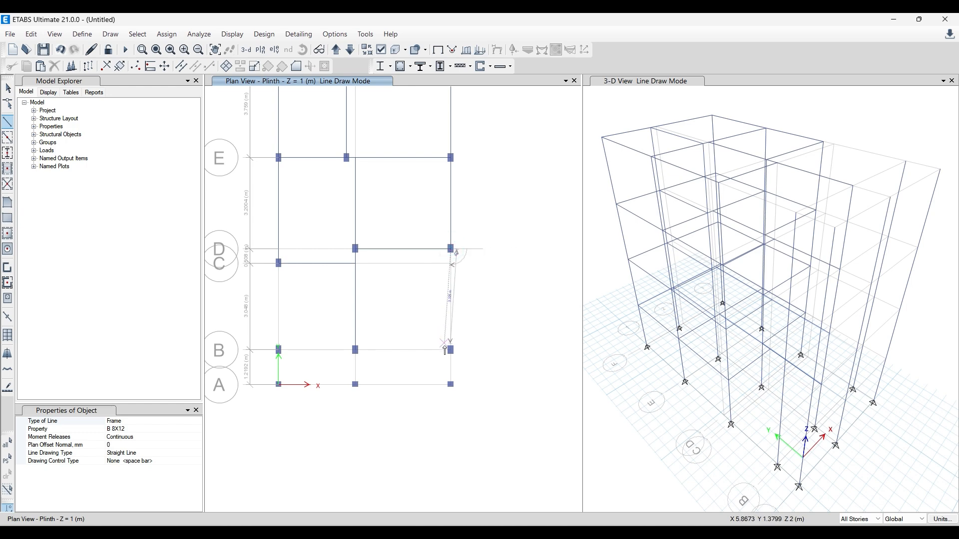
pyautogui.doubleClick(450, 350)
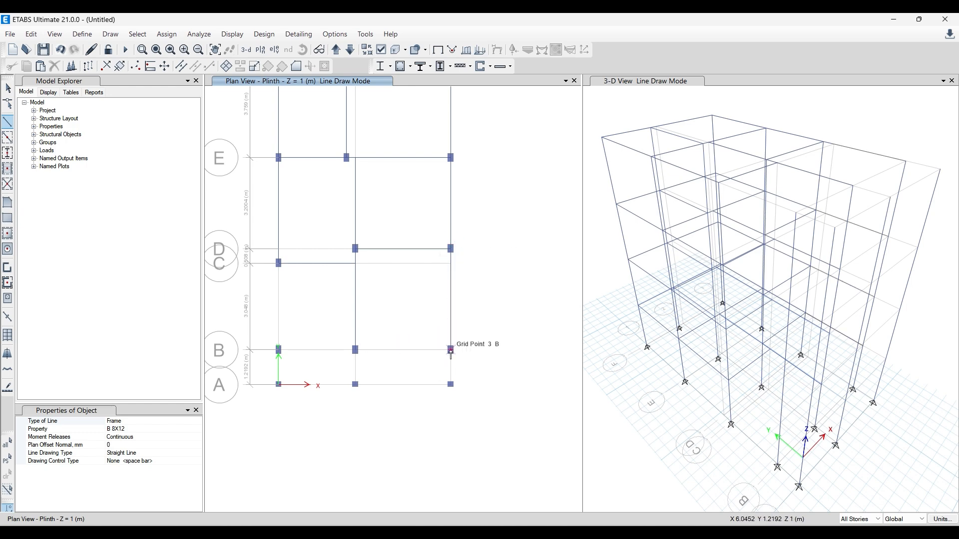
pyautogui.click(450, 349)
pyautogui.doubleClick(355, 350)
# - Draw B 8X12 beams along grid line B from 2 to 1 and along grid line 1 from B to C
pyautogui.click(355, 350)
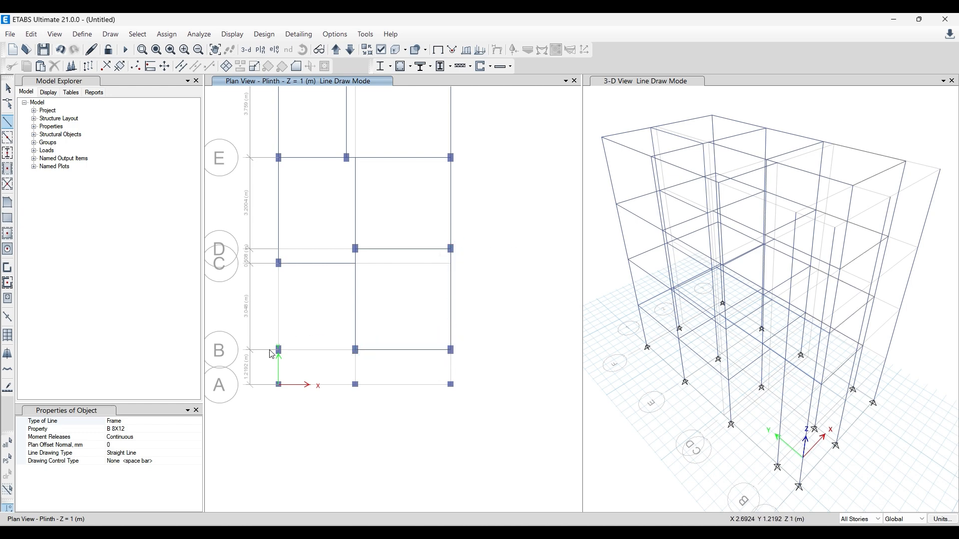
pyautogui.click(278, 350)
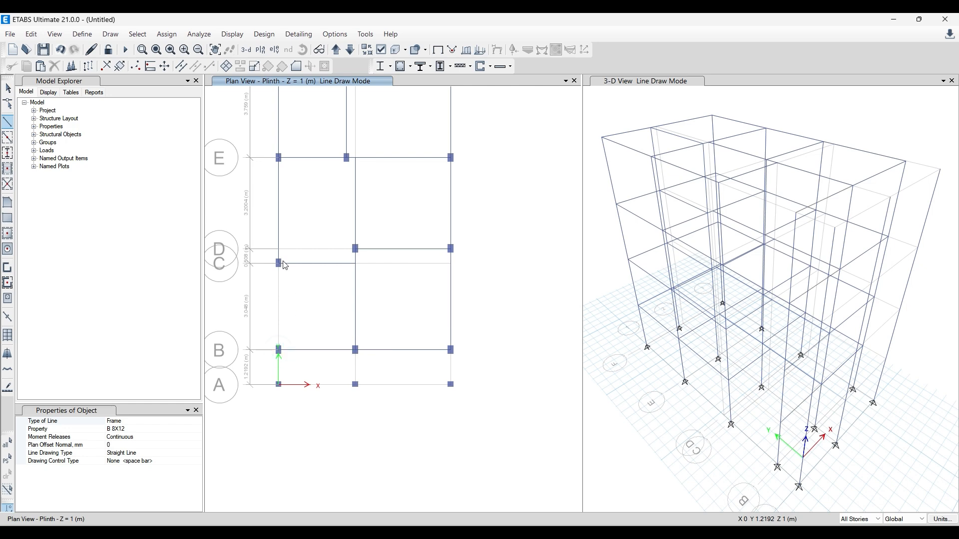
pyautogui.doubleClick(280, 264)
# - Switch to AutoCAD and examine the plinth beam layout between grid lines B and A
pyautogui.hotkey('alt', 'Tab')
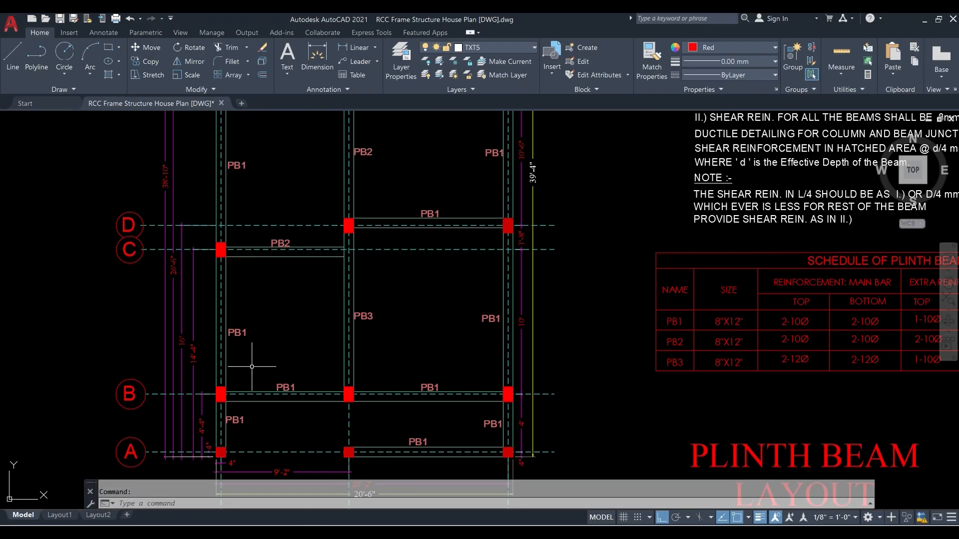
pyautogui.moveTo(370, 325); pyautogui.dragTo(357, 243, button='middle')
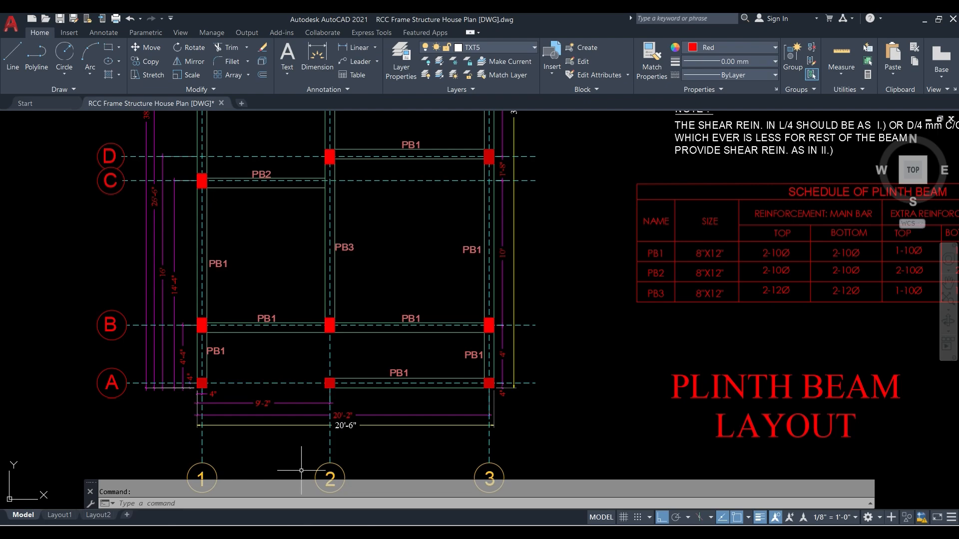
# - Switch back to ETABS and draw B 8X12 beams from B to A on grid line 1, along A to 3, and up to B
pyautogui.click(303, 442)
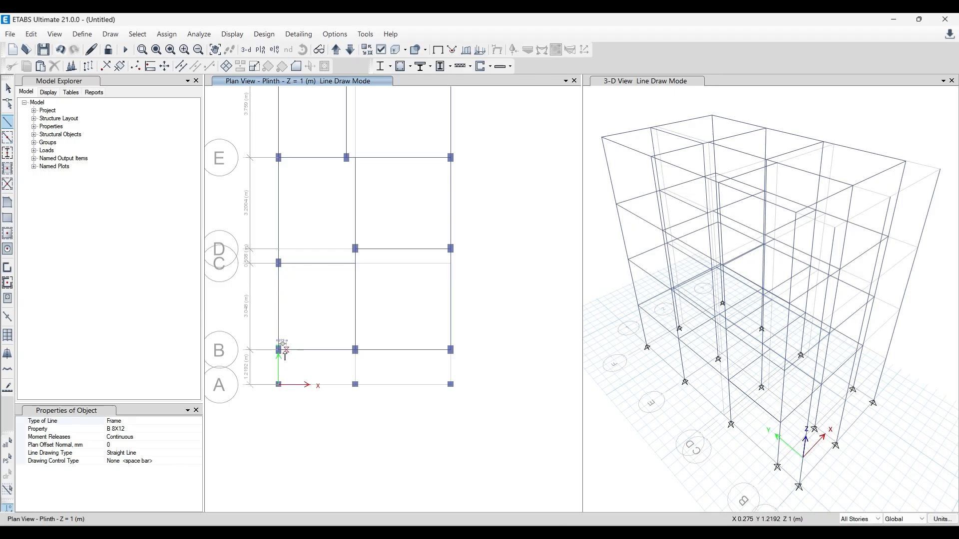
pyautogui.click(278, 385)
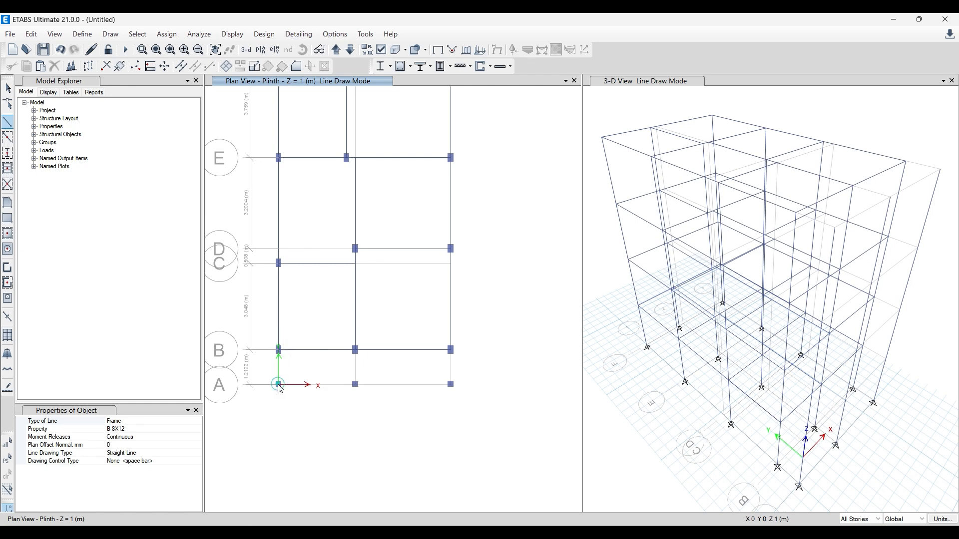
pyautogui.click(355, 384)
pyautogui.click(451, 385)
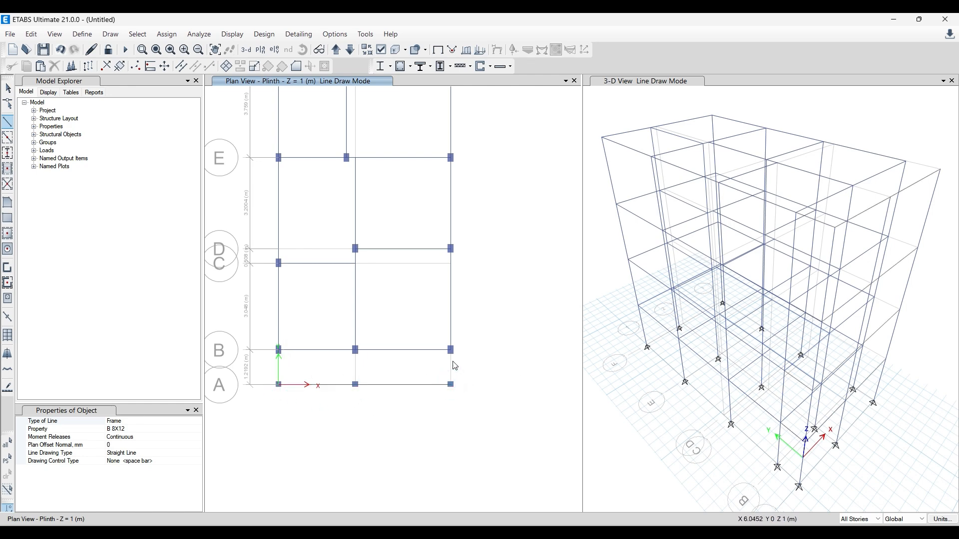
pyautogui.doubleClick(451, 350)
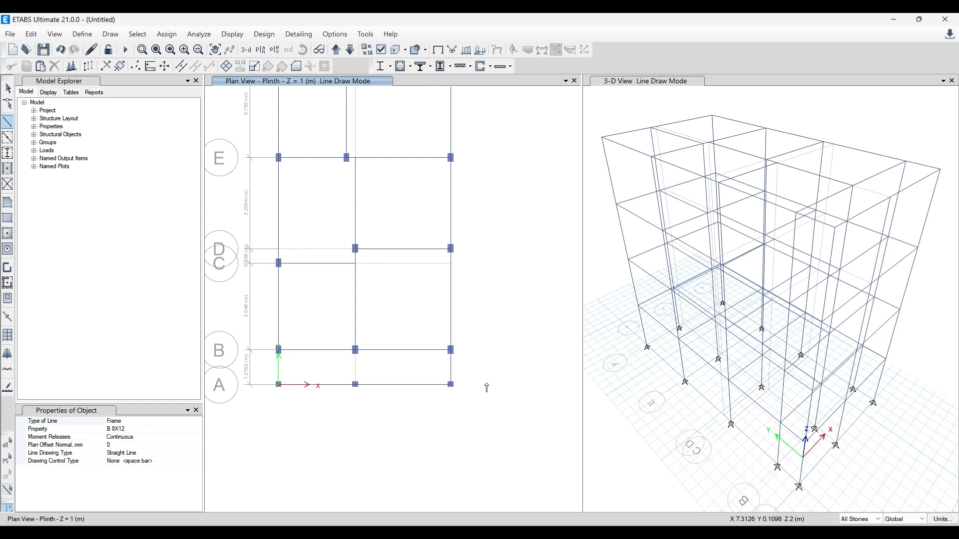
# - Check the plinth plan, then switch to AutoCAD and examine the level plan and the roof beam layout
pyautogui.scroll(-3, 467, 370)
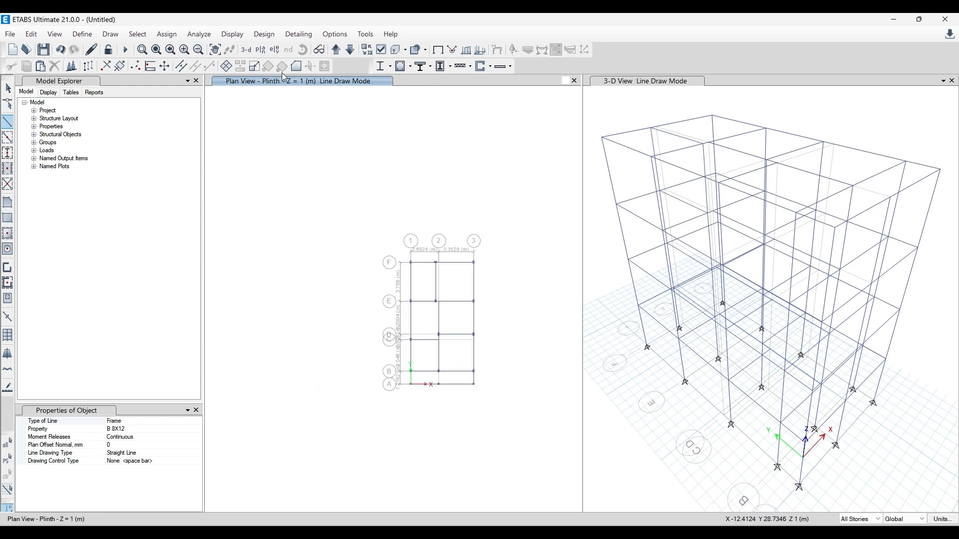
pyautogui.scroll(3, 492, 397)
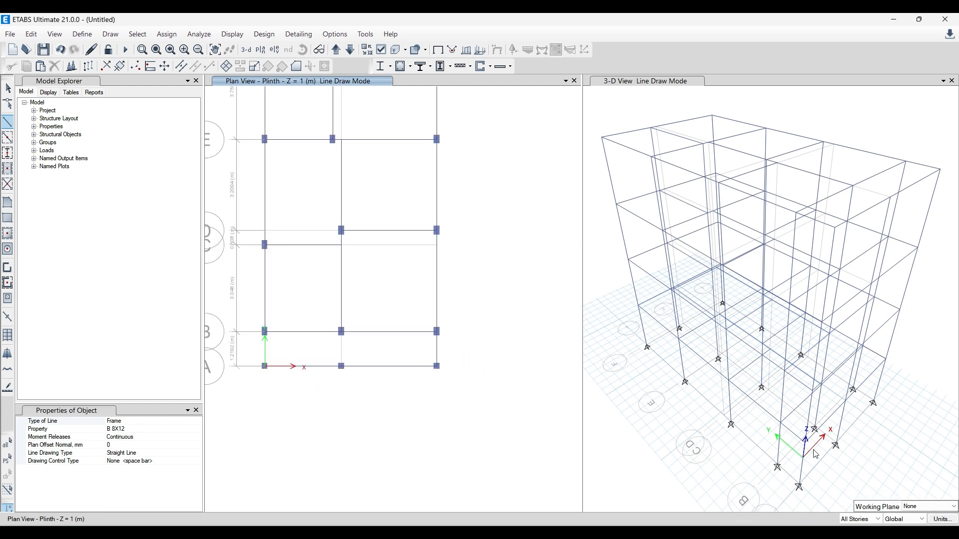
pyautogui.moveTo(363, 429); pyautogui.dragTo(397, 456, button='middle')
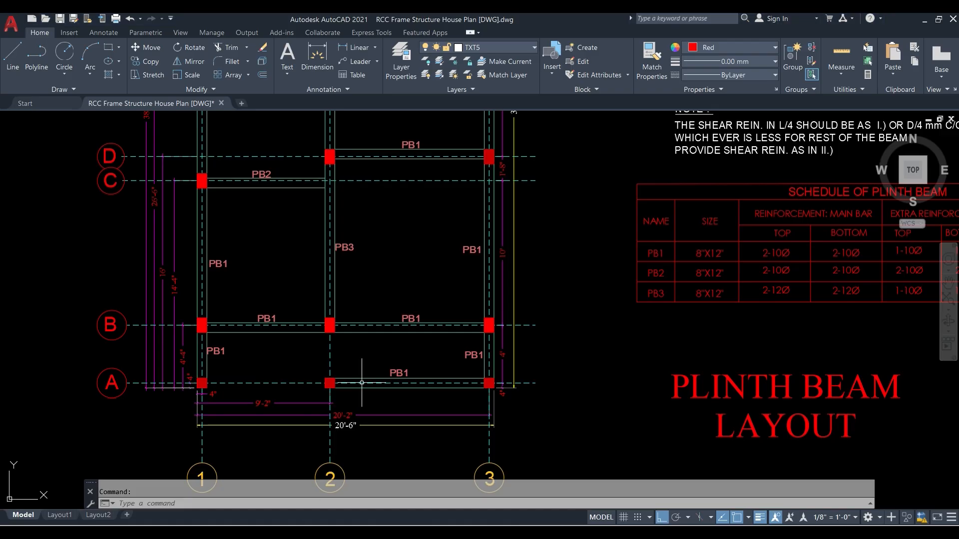
pyautogui.scroll(-2, 244, 375)
pyautogui.moveTo(824, 280)
pyautogui.mouseDown(button='middle')
pyautogui.moveTo(654, 344)
pyautogui.moveTo(277, 352)
pyautogui.mouseUp(button='middle')
pyautogui.moveTo(561, 302); pyautogui.dragTo(499, 363, button='middle')
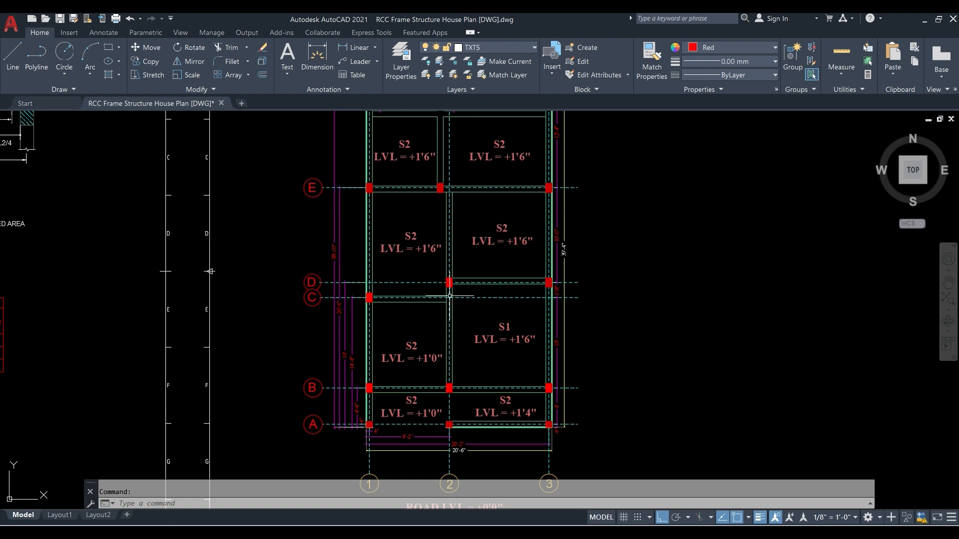
pyautogui.moveTo(452, 279); pyautogui.dragTo(429, 340, button='middle')
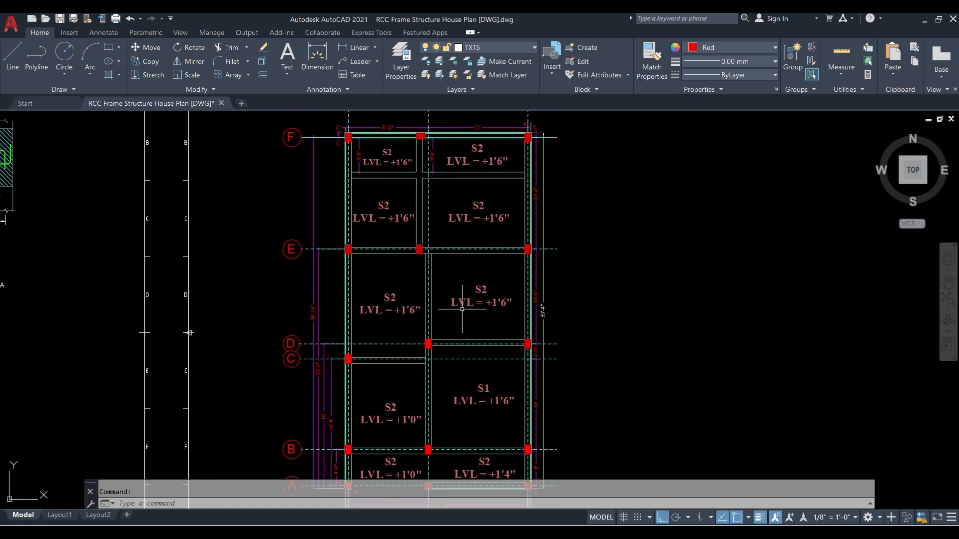
pyautogui.scroll(-5, 462, 309)
pyautogui.moveTo(524, 305); pyautogui.dragTo(370, 305, button='middle')
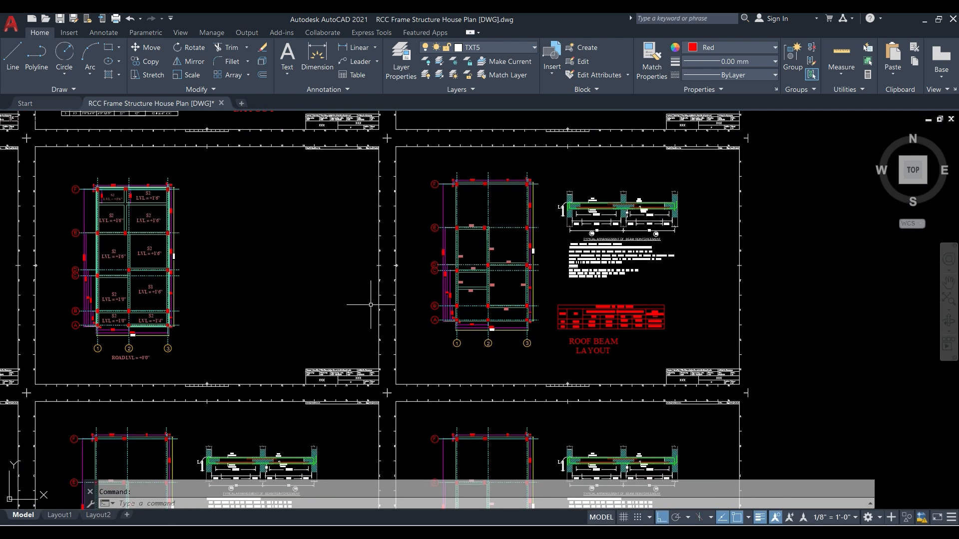
pyautogui.scroll(2, 529, 270)
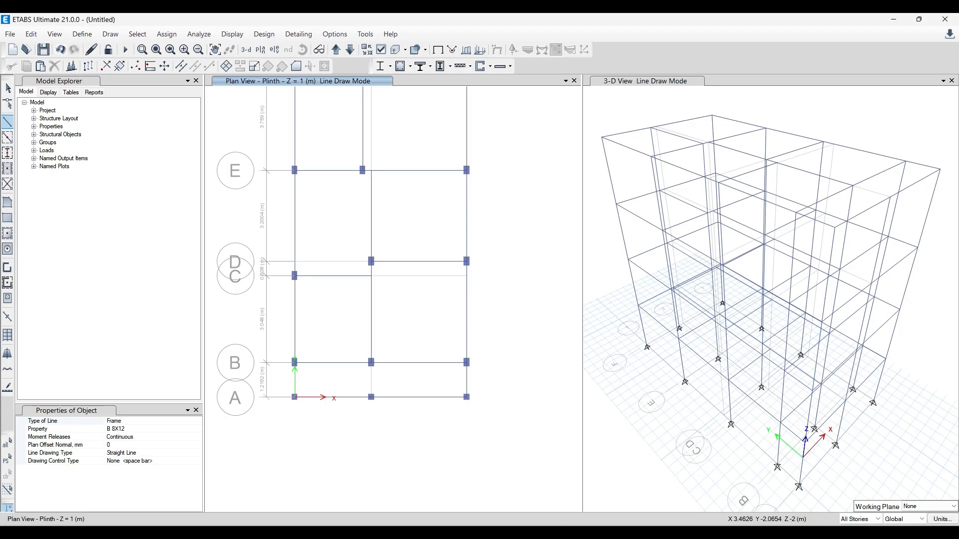
# - Switch to ETABS, restrict edits to One Story, and bring up the Head Room Roof plan with line drawing ended
pyautogui.click(867, 519)
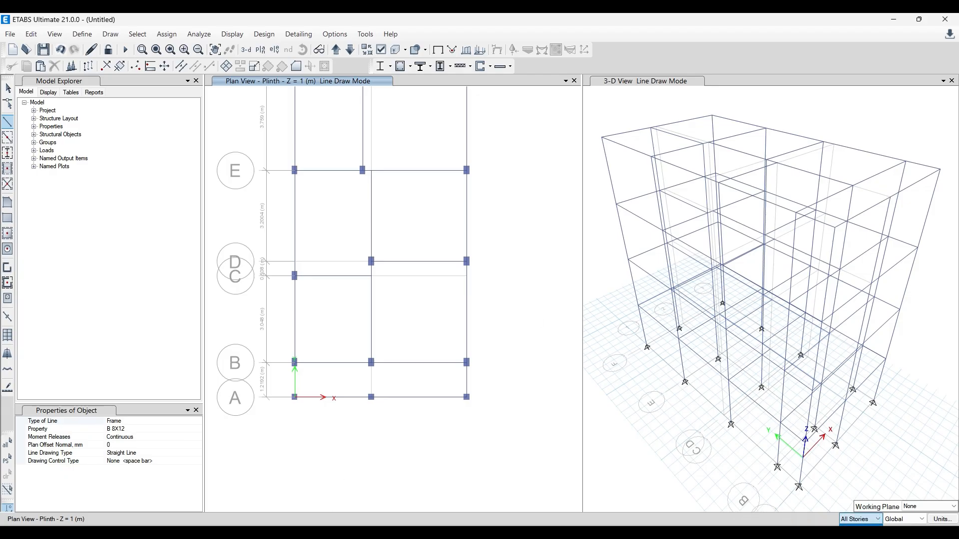
pyautogui.click(861, 528)
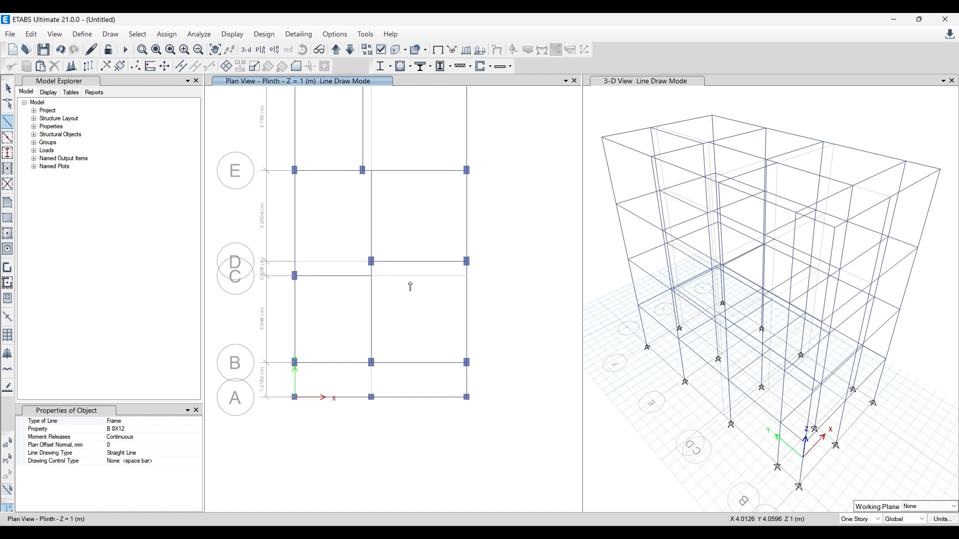
pyautogui.click(336, 49)
pyautogui.click(337, 50)
pyautogui.click(337, 51)
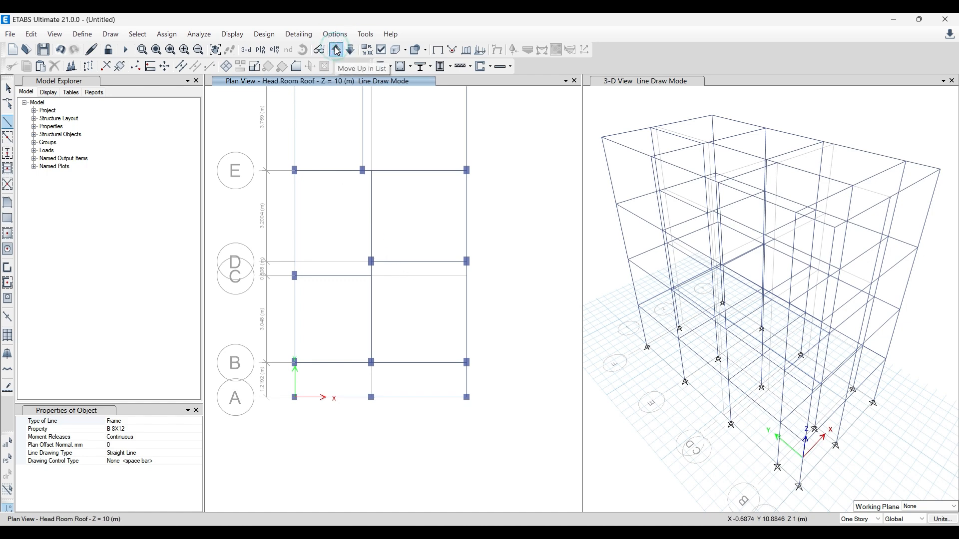
pyautogui.press('Escape')
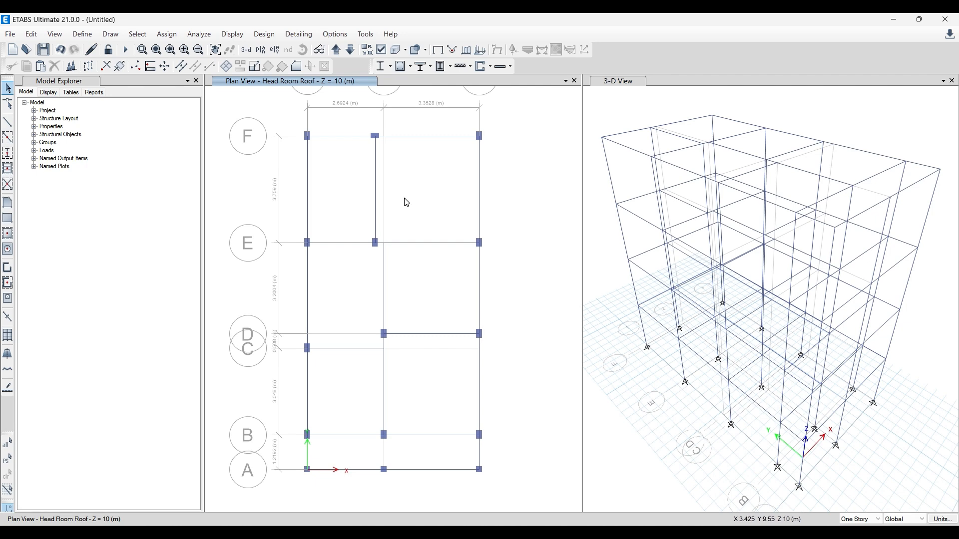
# - Following the AutoCAD roof beam layout, delete the Head Room Roof members beyond grid line E and the column and beams meeting at E-3
pyautogui.moveTo(292, 122); pyautogui.dragTo(292, 163)
pyautogui.press('Delete')
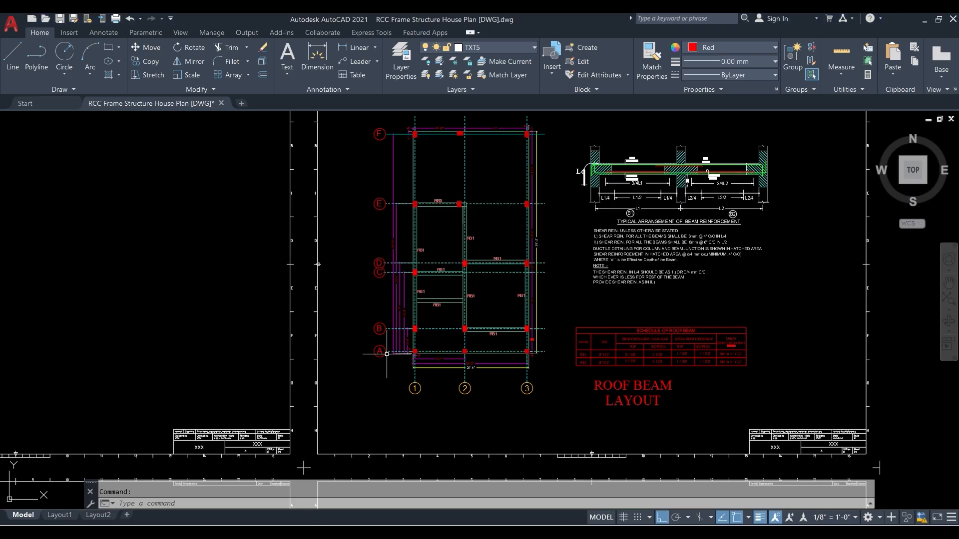
pyautogui.scroll(3, 468, 216)
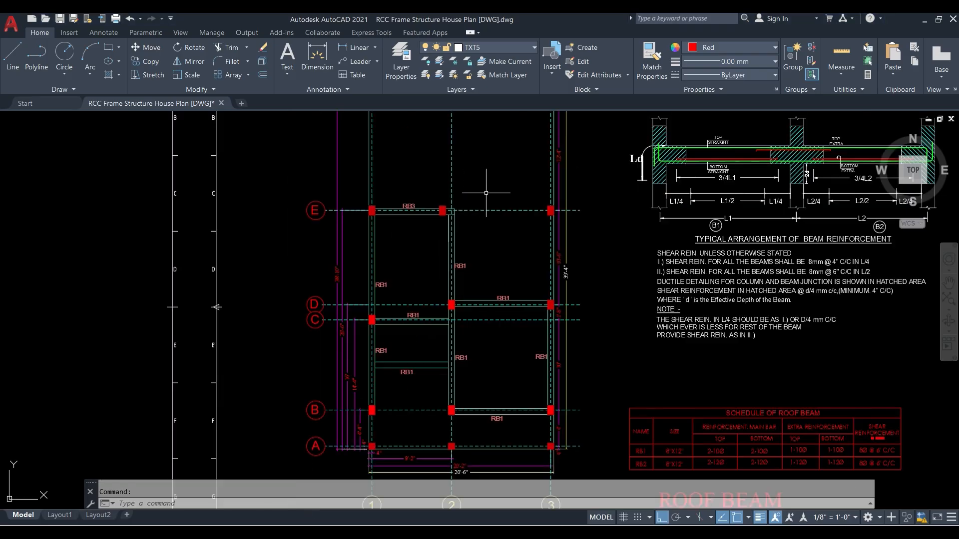
pyautogui.moveTo(455, 366); pyautogui.dragTo(405, 400, button='middle')
pyautogui.moveTo(325, 532)
pyautogui.click(314, 492)
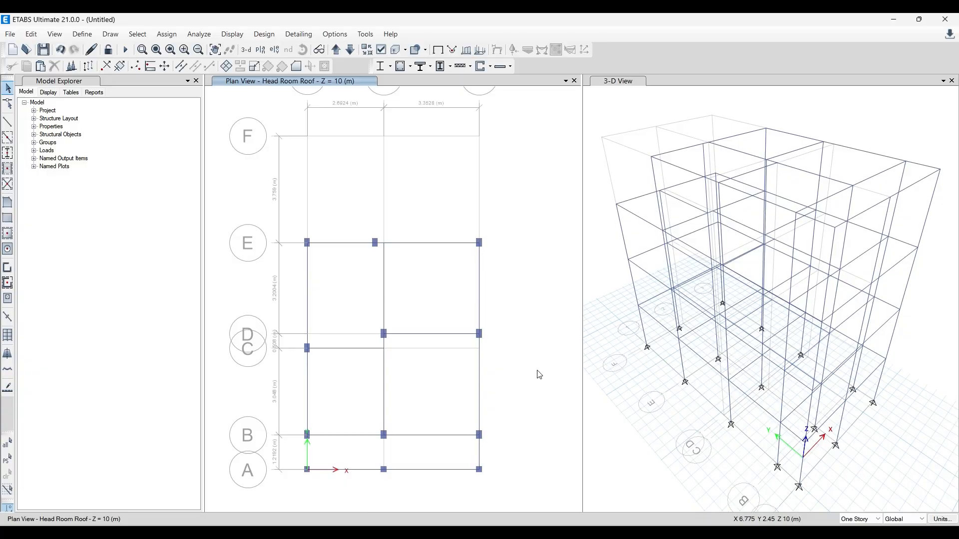
pyautogui.moveTo(508, 292); pyautogui.dragTo(441, 227)
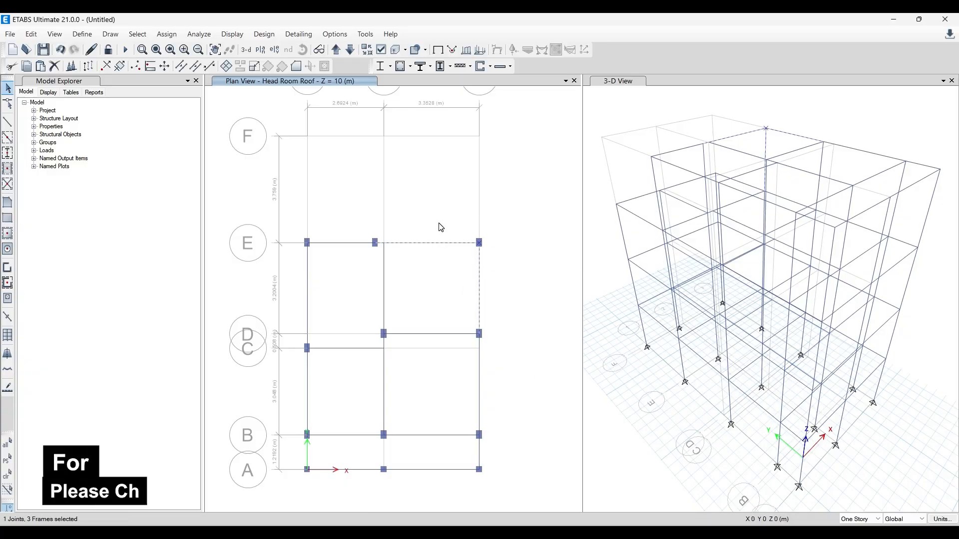
pyautogui.press('Delete')
# - Draw a B 8X12 beam on the Head Room Roof along grid line E from the column near grid 2 to grid line 2
pyautogui.scroll(8, 370, 242)
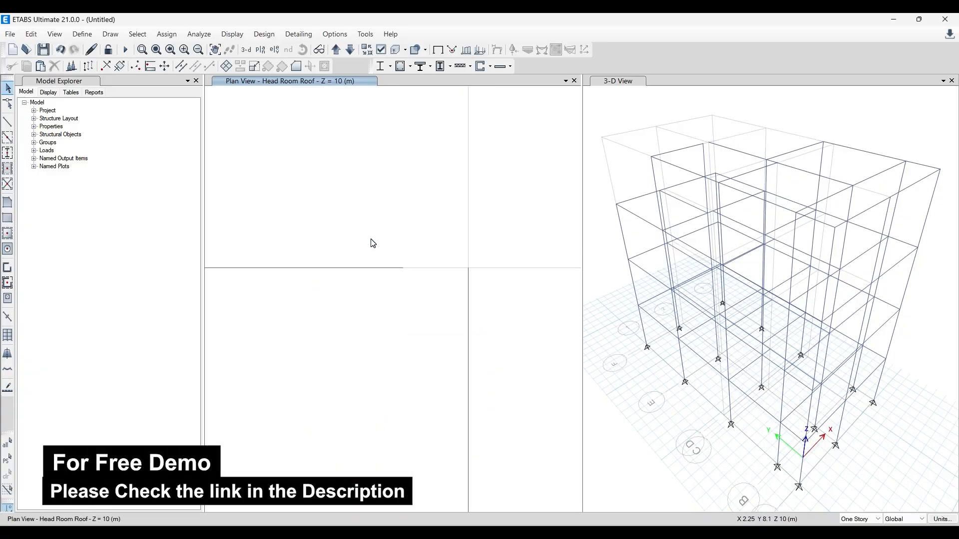
pyautogui.click(8, 121)
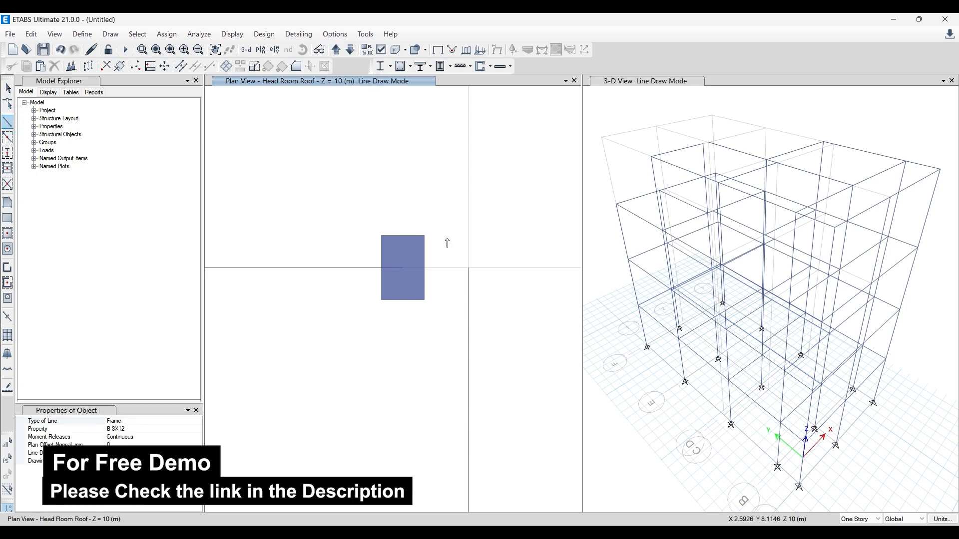
pyautogui.scroll(-3, 401, 256)
pyautogui.press('Escape')
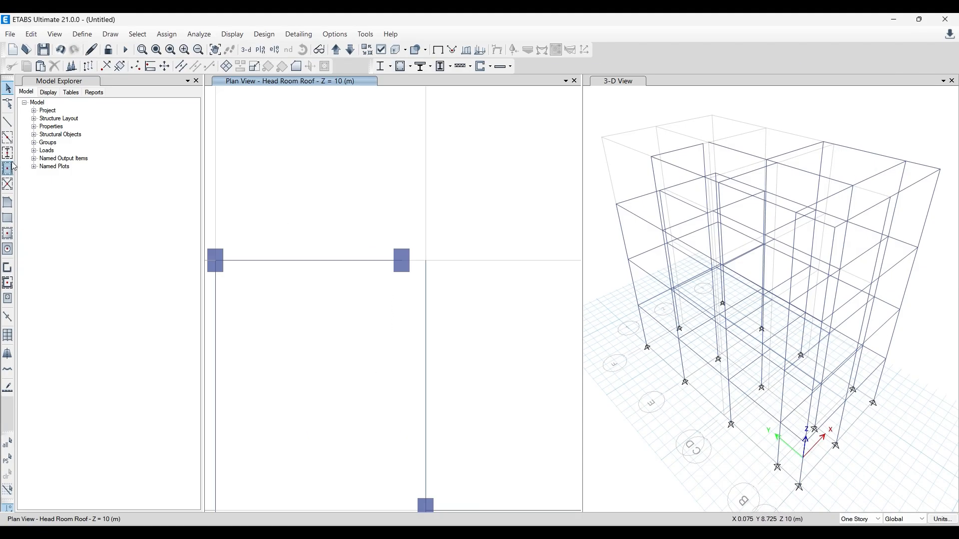
pyautogui.click(7, 121)
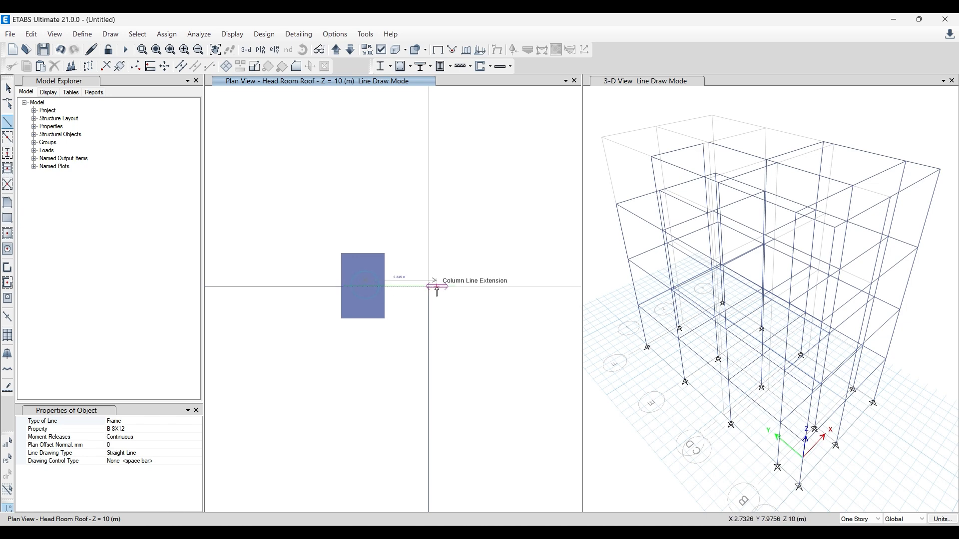
pyautogui.press('Escape')
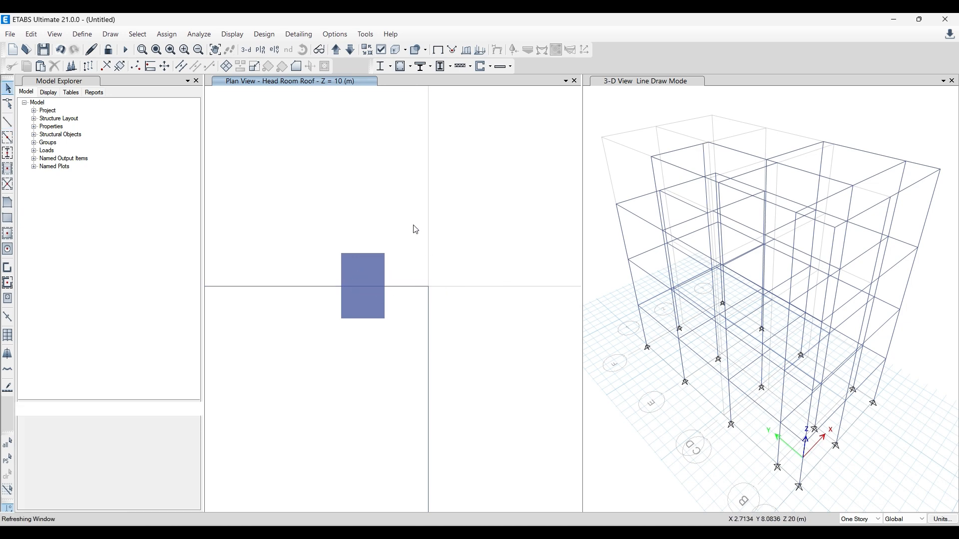
# - Switch to AutoCAD and examine the RB1 and RB3 beams in the roof beam layout between grid lines E and B
pyautogui.scroll(-5, 412, 212)
pyautogui.scroll(4, 419, 225)
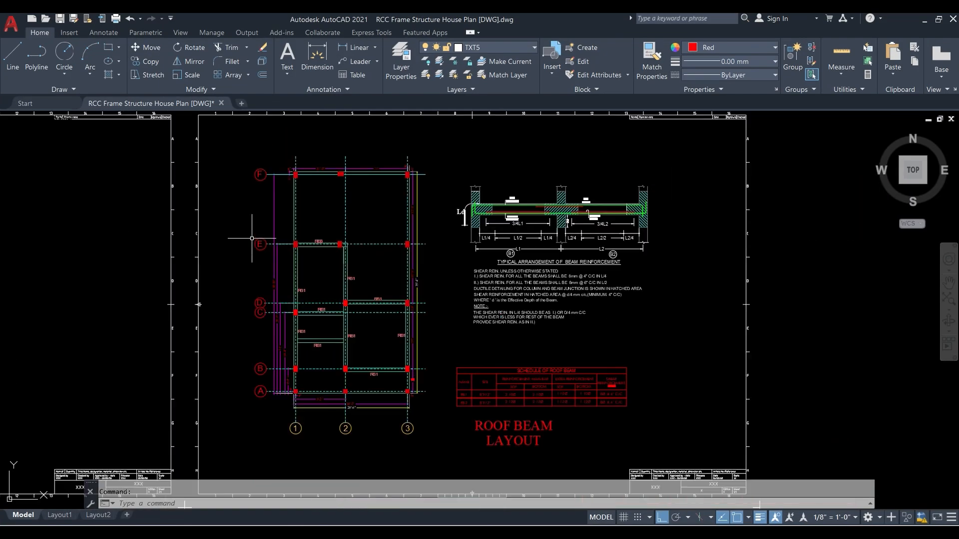
pyautogui.scroll(2, 319, 299)
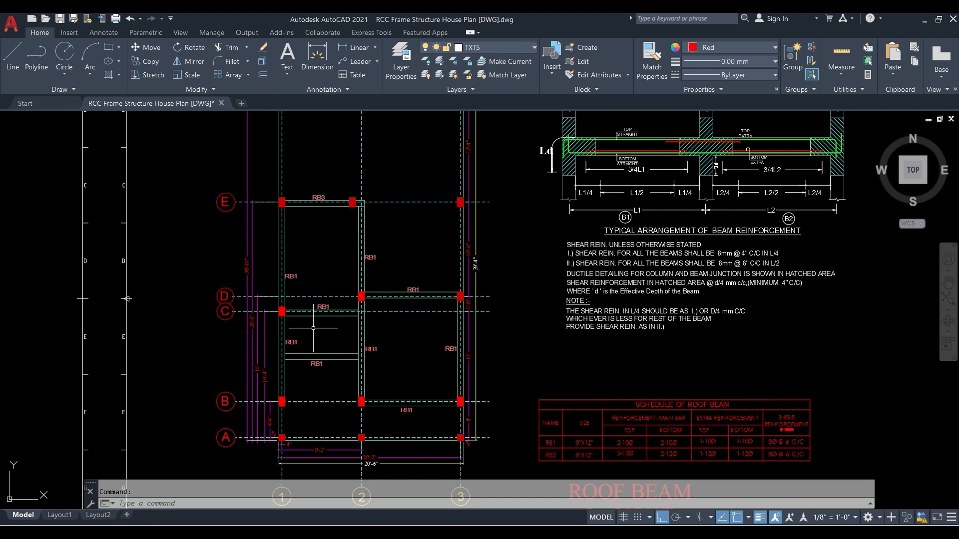
pyautogui.scroll(-2, 427, 344)
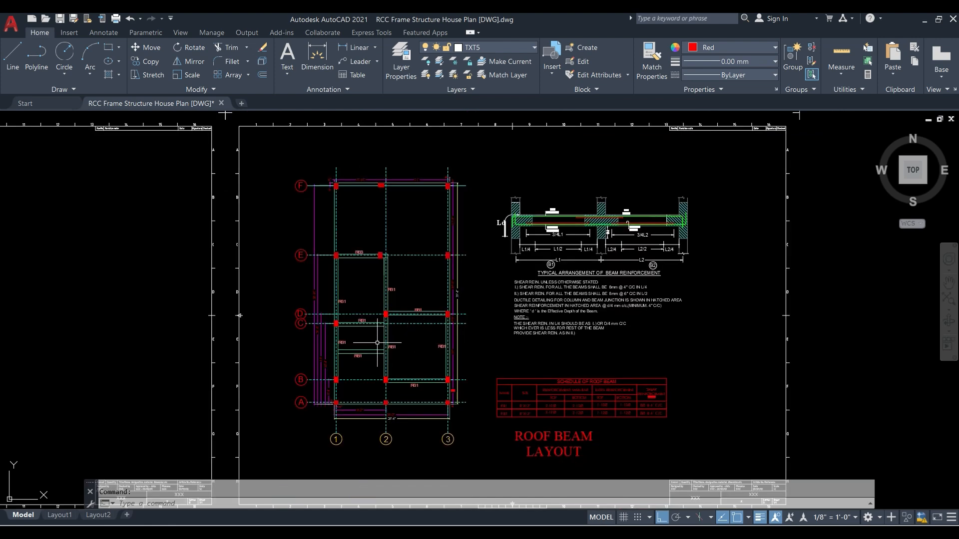
pyautogui.scroll(2, 362, 350)
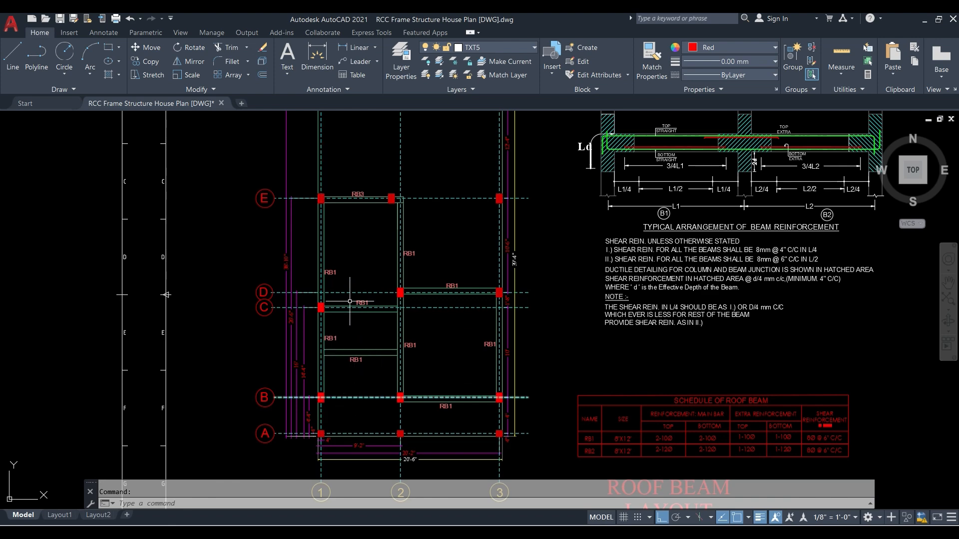
pyautogui.scroll(-2, 359, 378)
# - Compare the roof beam layout with the adjacent level plan and examine the intermediate RB1 beam between grid lines C and B
pyautogui.moveTo(251, 363)
pyautogui.mouseDown(button='middle')
pyautogui.moveTo(642, 268)
pyautogui.moveTo(602, 295)
pyautogui.moveTo(536, 295)
pyautogui.mouseUp(button='middle')
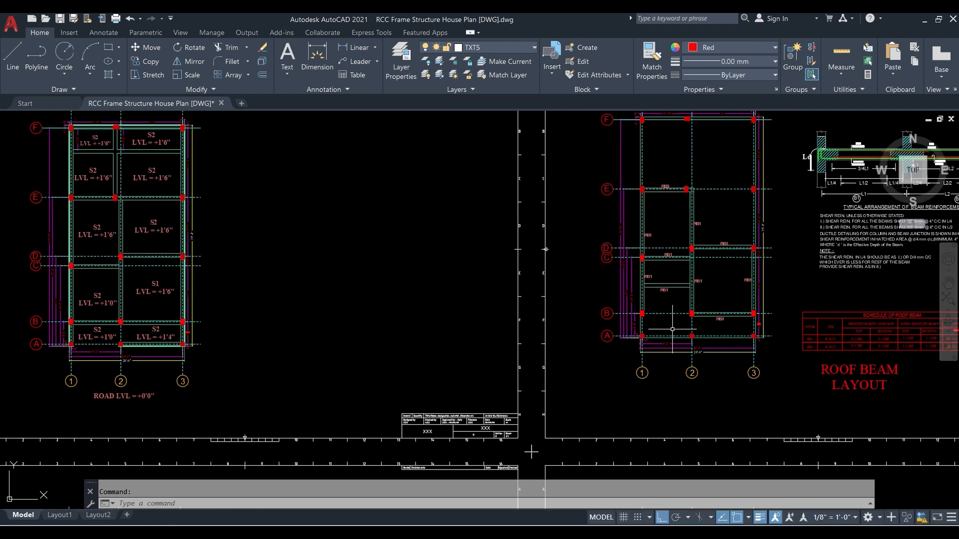
pyautogui.scroll(3, 662, 320)
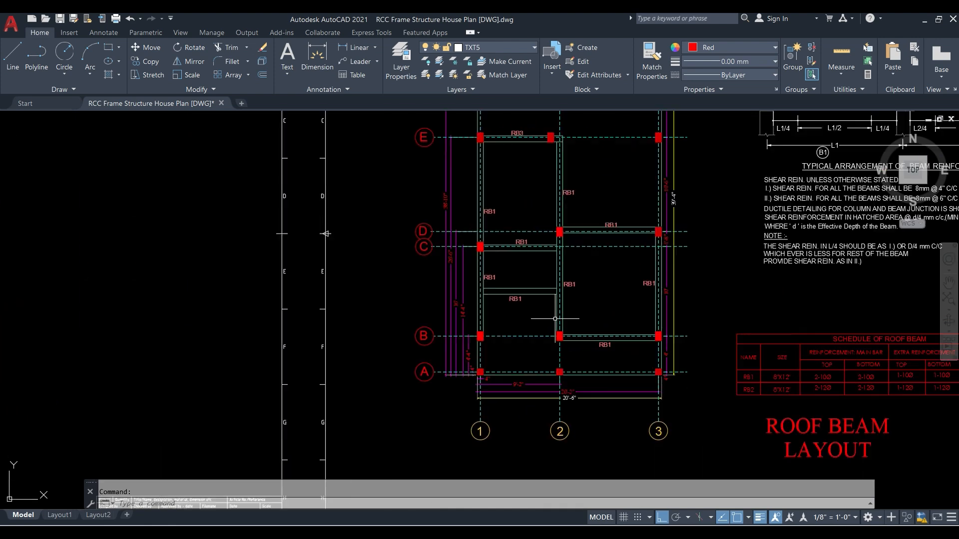
pyautogui.scroll(3, 558, 303)
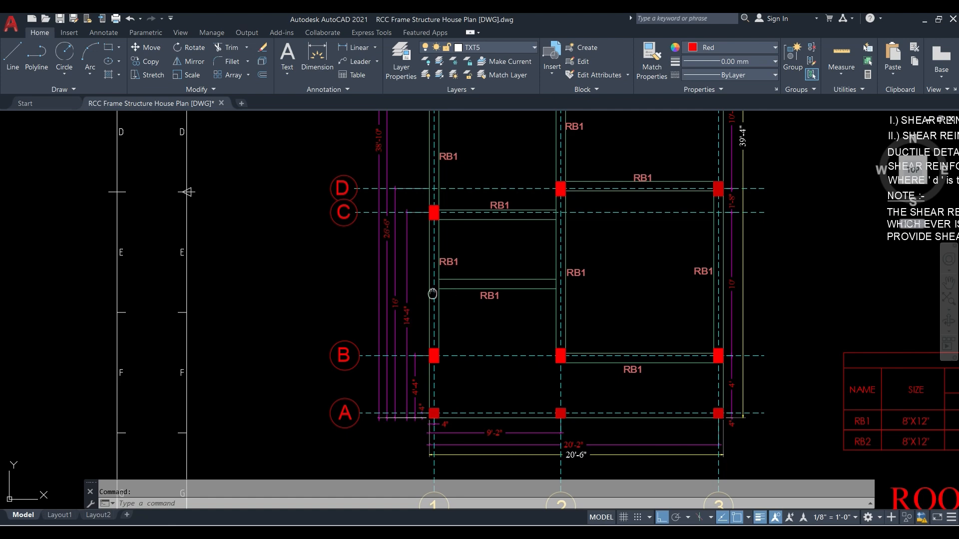
pyautogui.moveTo(432, 293); pyautogui.dragTo(374, 306, button='middle')
pyautogui.scroll(-4, 448, 331)
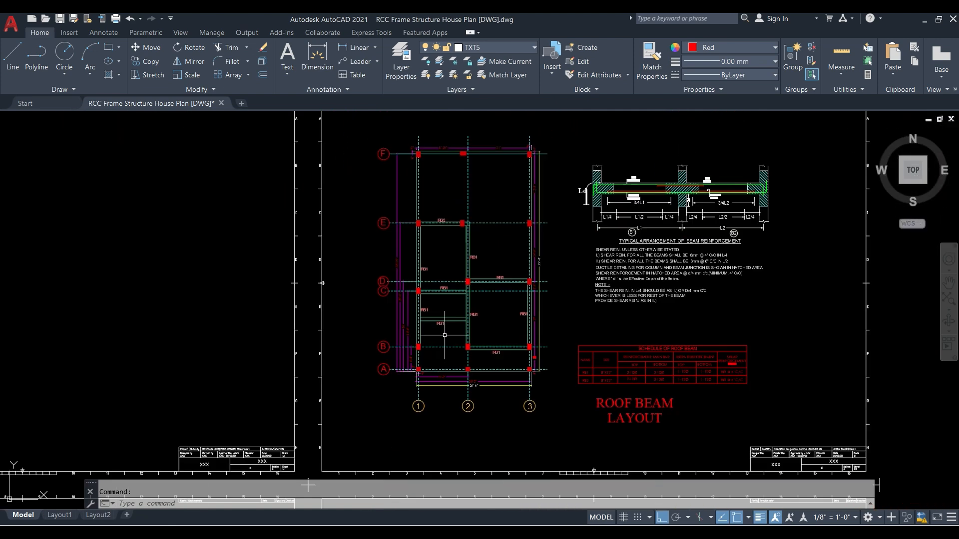
pyautogui.scroll(2, 439, 325)
pyautogui.scroll(2, 413, 330)
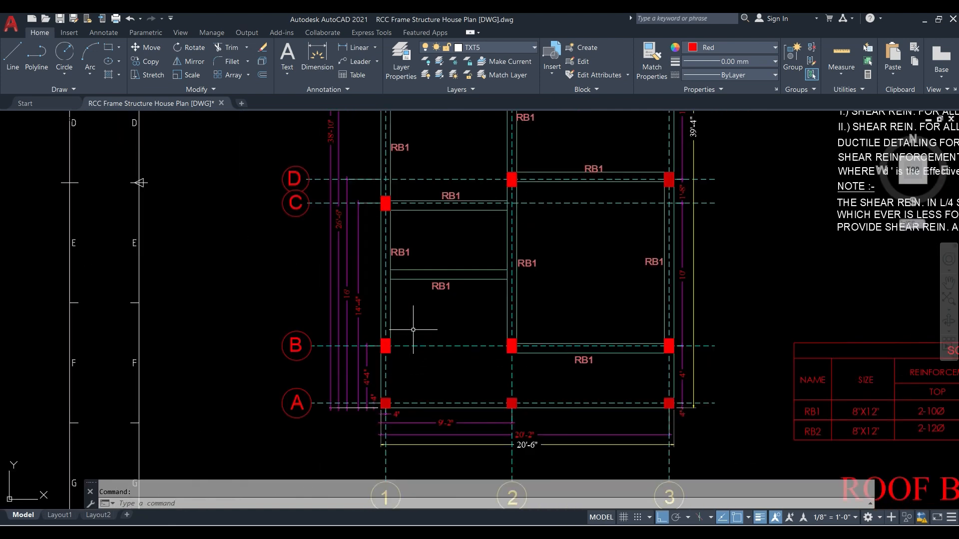
pyautogui.scroll(-2, 412, 336)
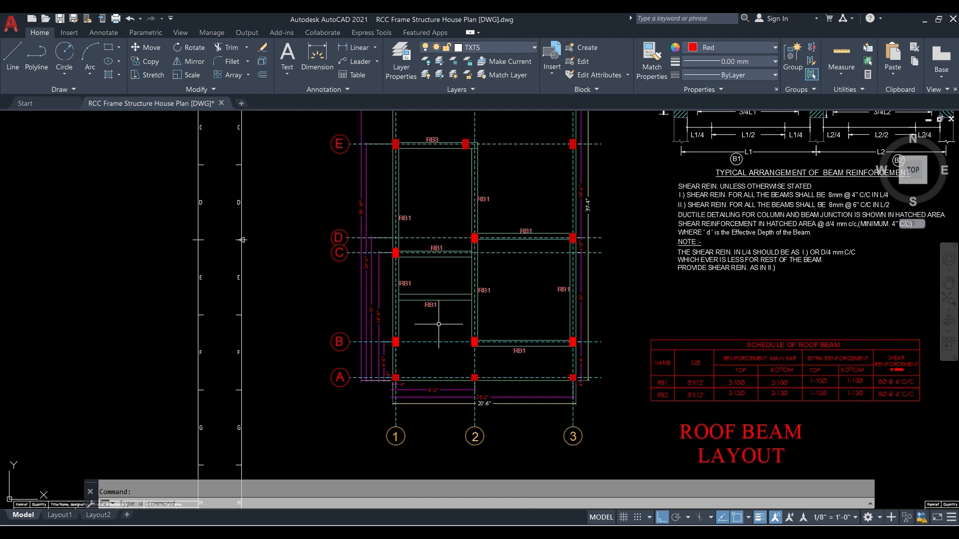
pyautogui.moveTo(440, 330); pyautogui.dragTo(471, 358, button='middle')
pyautogui.moveTo(509, 309); pyautogui.dragTo(480, 274, button='middle')
pyautogui.scroll(-8, 436, 306)
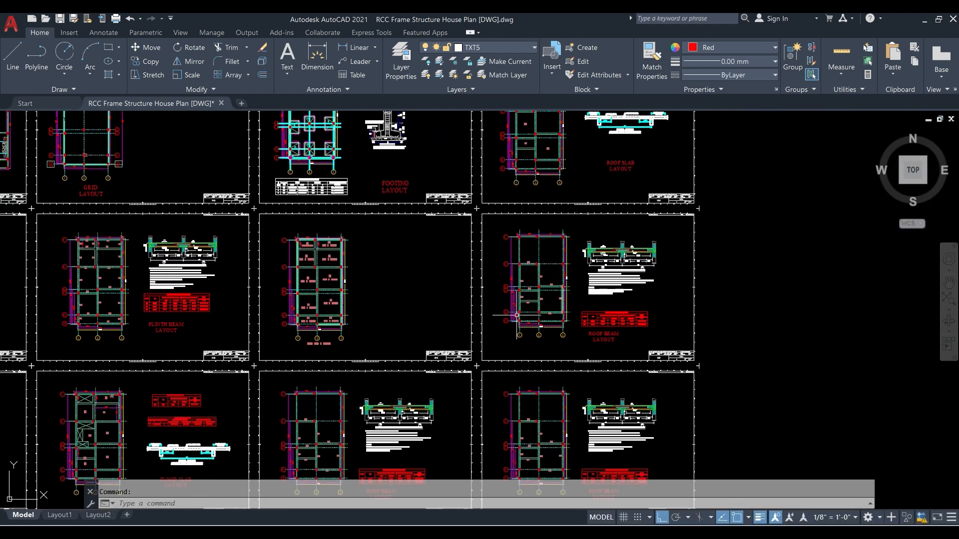
# - Check the terrace plan in AutoCAD, and select the Head Room Roof beam along grid line A between grid lines 2 and 3 in ETABS
pyautogui.scroll(6, 150, 192)
pyautogui.scroll(4, 229, 250)
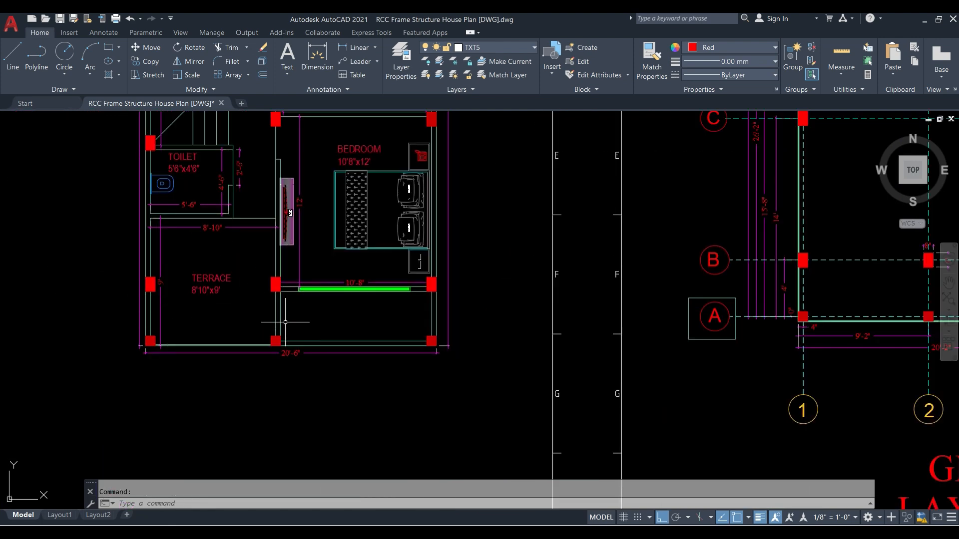
pyautogui.scroll(-2, 287, 320)
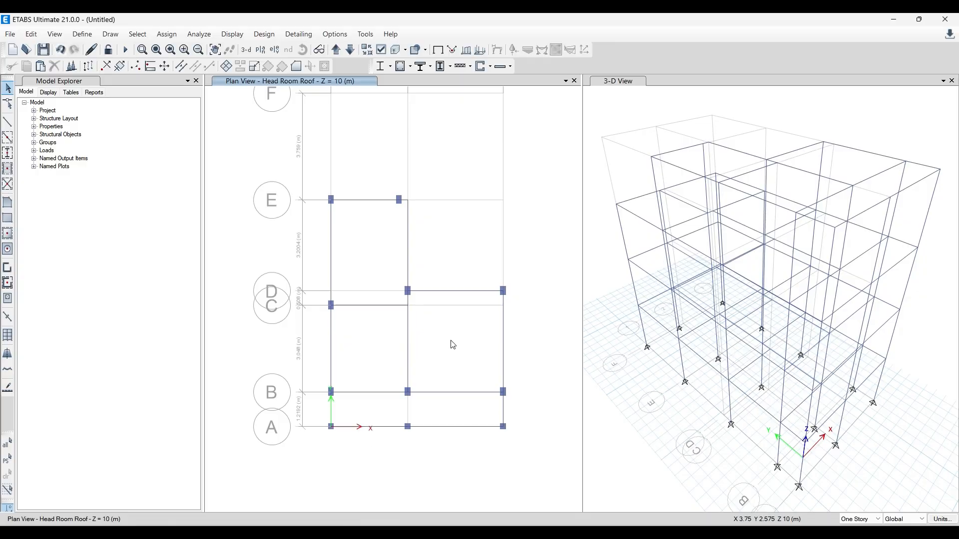
pyautogui.moveTo(527, 446); pyautogui.dragTo(386, 445)
pyautogui.moveTo(437, 407); pyautogui.dragTo(476, 350, button='middle')
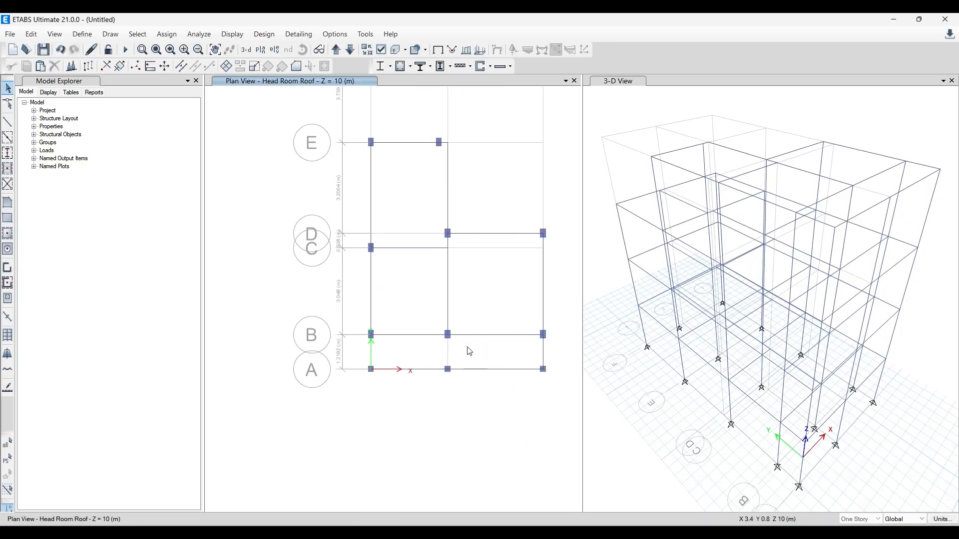
pyautogui.click(487, 370)
pyautogui.click(426, 385)
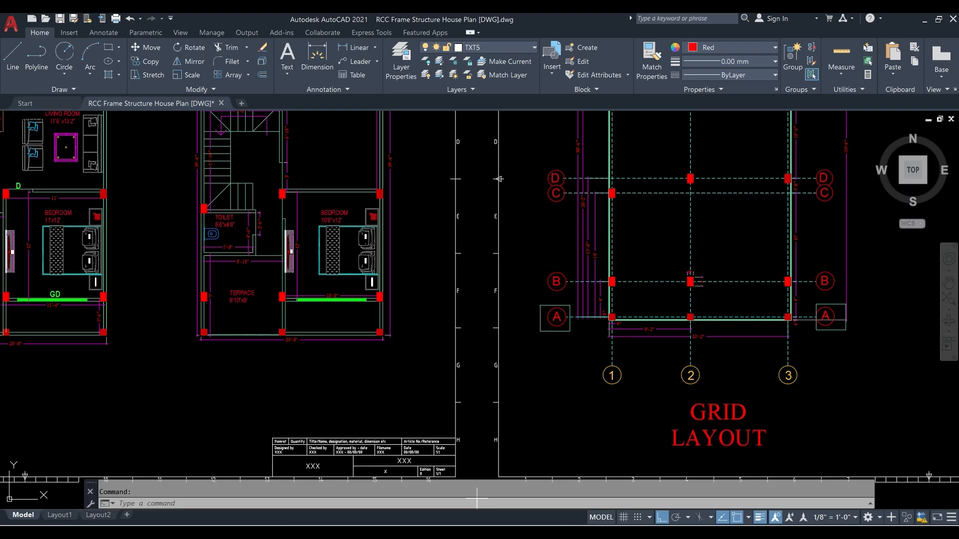
# - Switch to AutoCAD and compare the terrace-level plan with the lower floor plans and the grid layout
pyautogui.scroll(2, 208, 288)
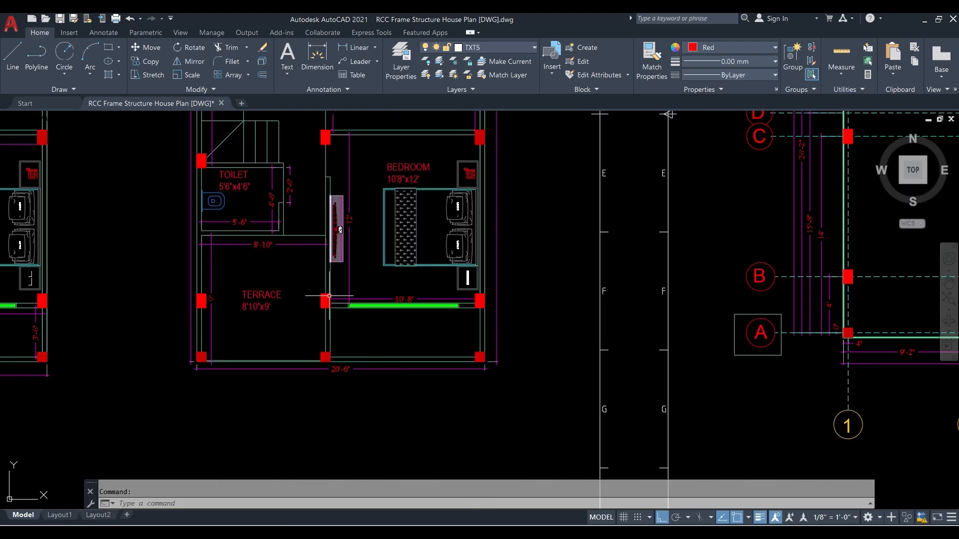
pyautogui.scroll(-3, 552, 186)
pyautogui.scroll(-3, 502, 238)
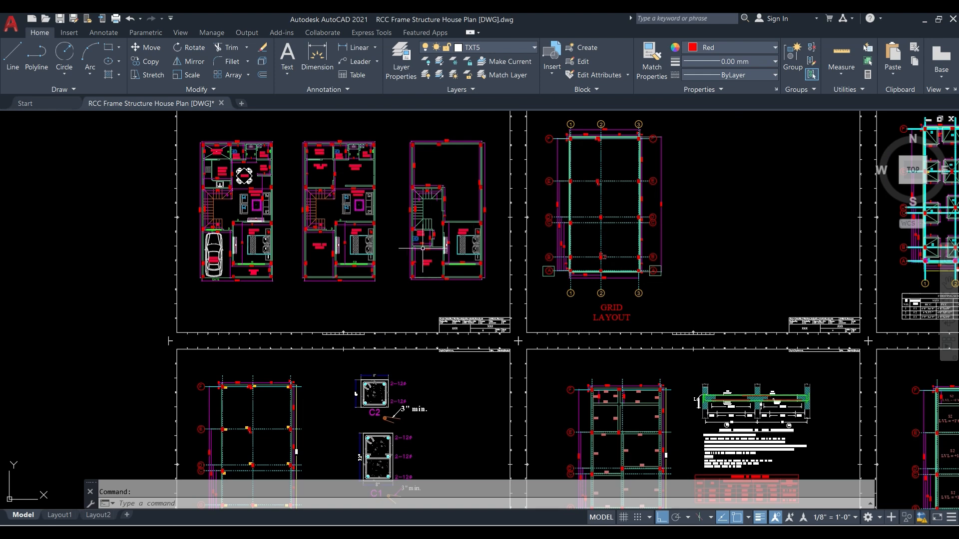
pyautogui.scroll(4, 422, 249)
pyautogui.moveTo(175, 230); pyautogui.dragTo(395, 368, button='middle')
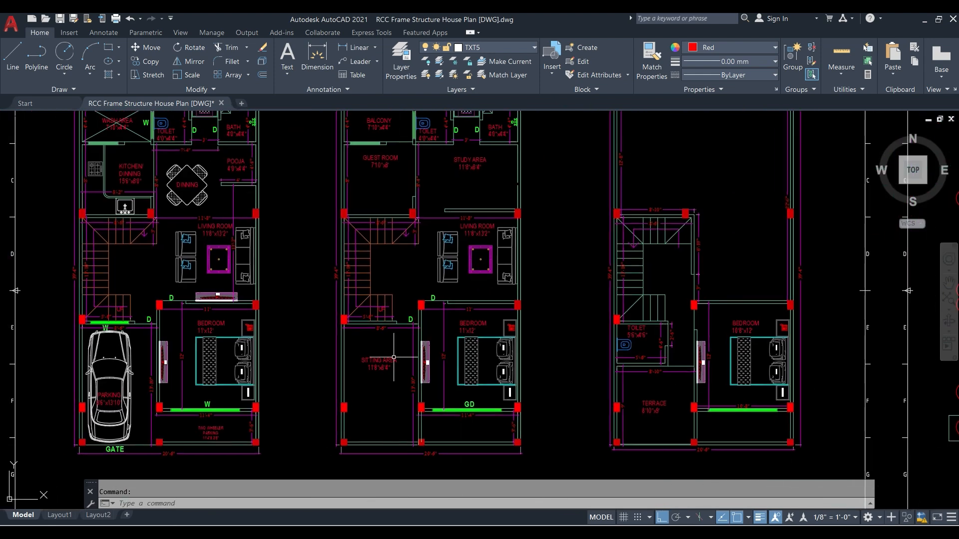
pyautogui.moveTo(489, 290); pyautogui.dragTo(210, 275, button='middle')
pyautogui.moveTo(499, 192); pyautogui.dragTo(462, 278, button='middle')
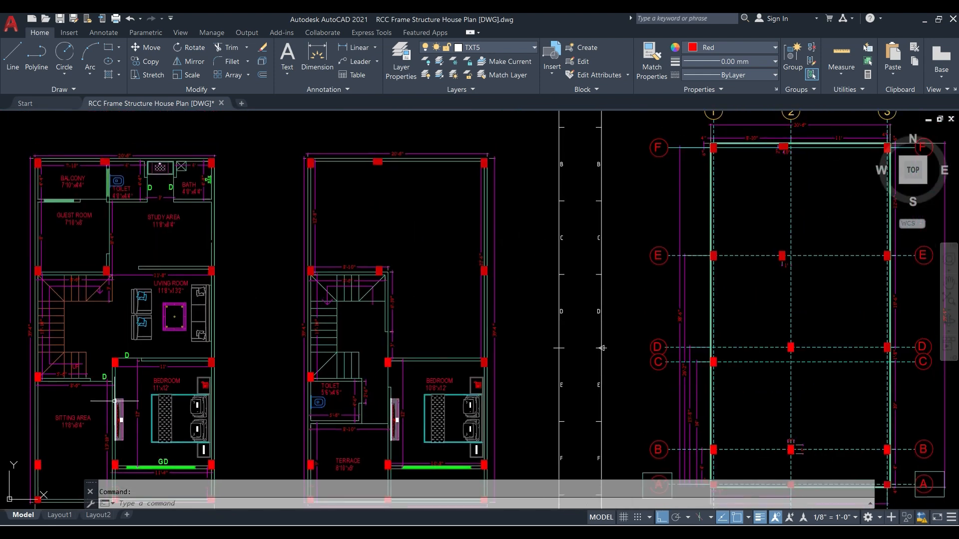
# - Switch to Paint and sketch a wide rectangle with a narrower rectangle standing on it, below the X axis diagram
pyautogui.hotkey('alt', 'Tab')
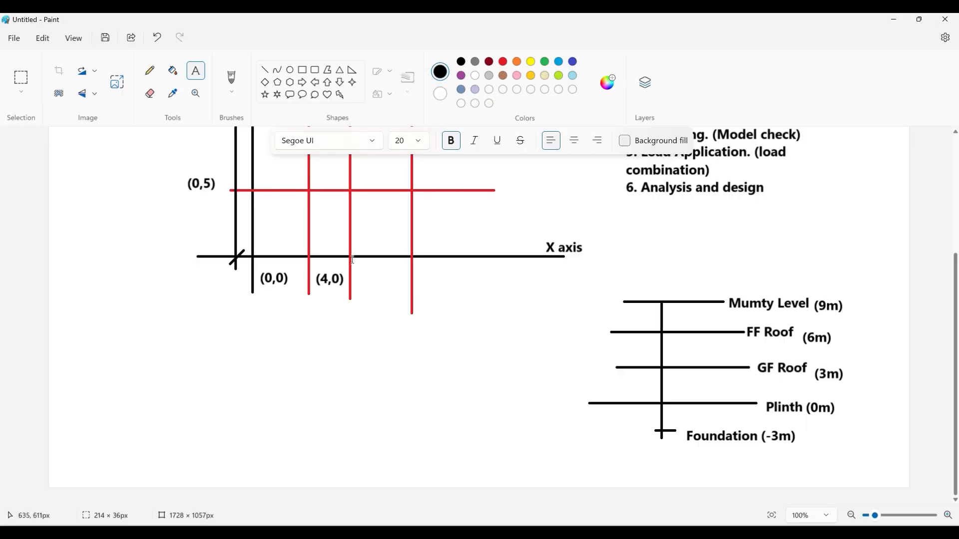
pyautogui.click(302, 72)
pyautogui.moveTo(182, 409); pyautogui.dragTo(474, 483)
pyautogui.click(492, 375)
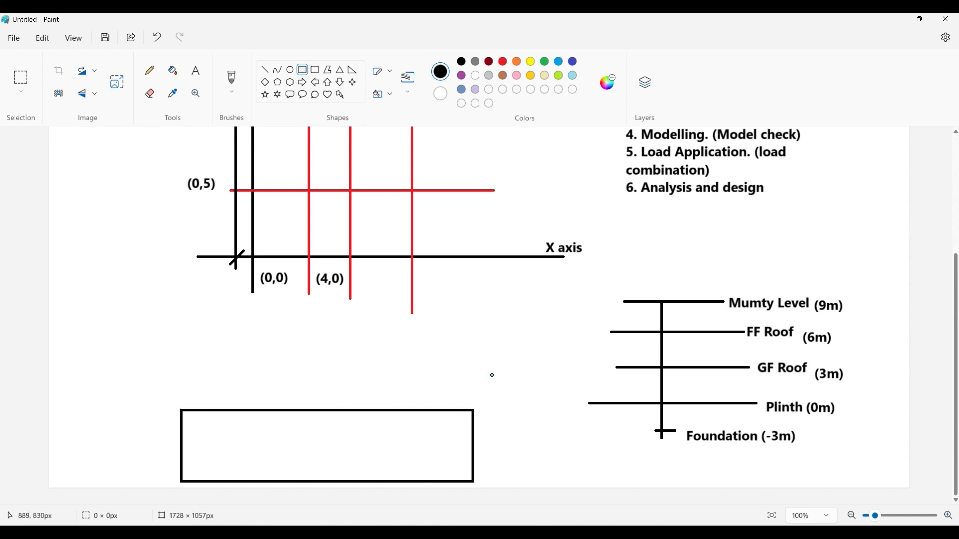
pyautogui.click(304, 69)
pyautogui.moveTo(313, 410); pyautogui.dragTo(424, 328)
pyautogui.click(476, 327)
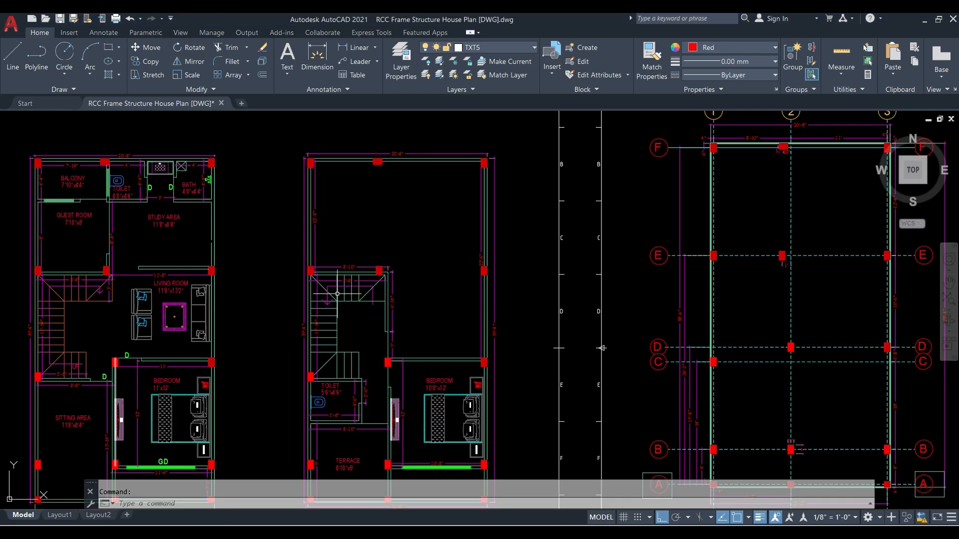
# - Return to AutoCAD and examine the columns, toilet, terrace and bedroom on the terrace-level plan against the grid layout
pyautogui.scroll(-3, 258, 305)
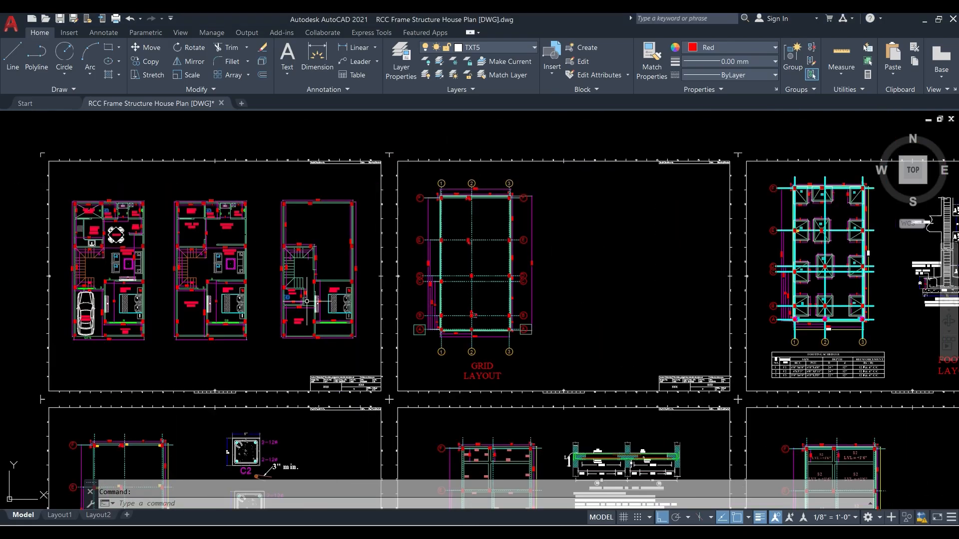
pyautogui.scroll(5, 258, 305)
pyautogui.moveTo(254, 242); pyautogui.dragTo(262, 291, button='middle')
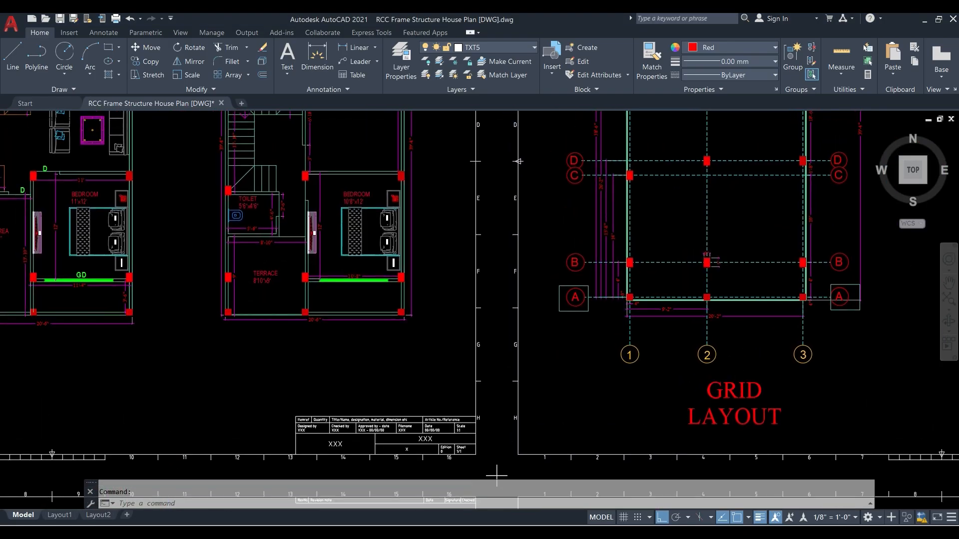
pyautogui.click(229, 270)
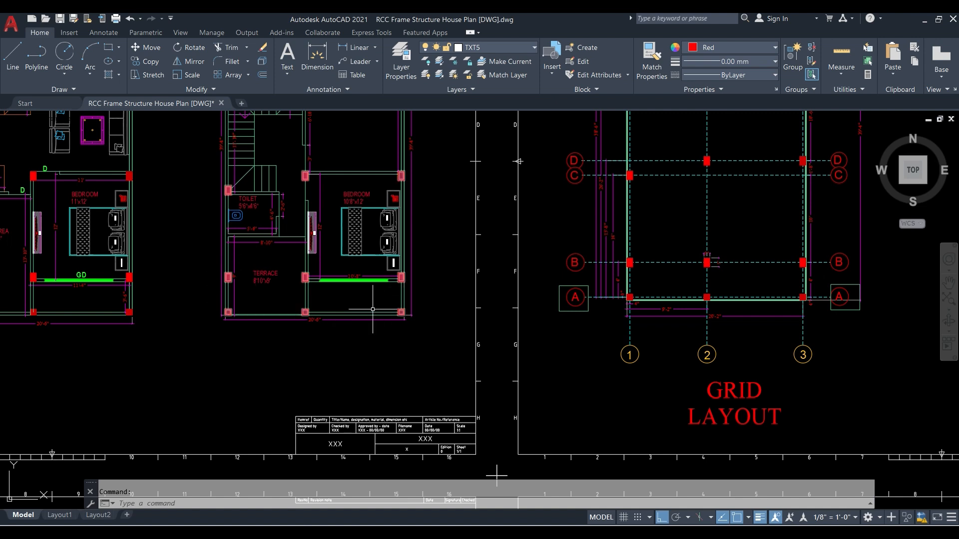
pyautogui.moveTo(262, 292); pyautogui.dragTo(301, 318, button='middle')
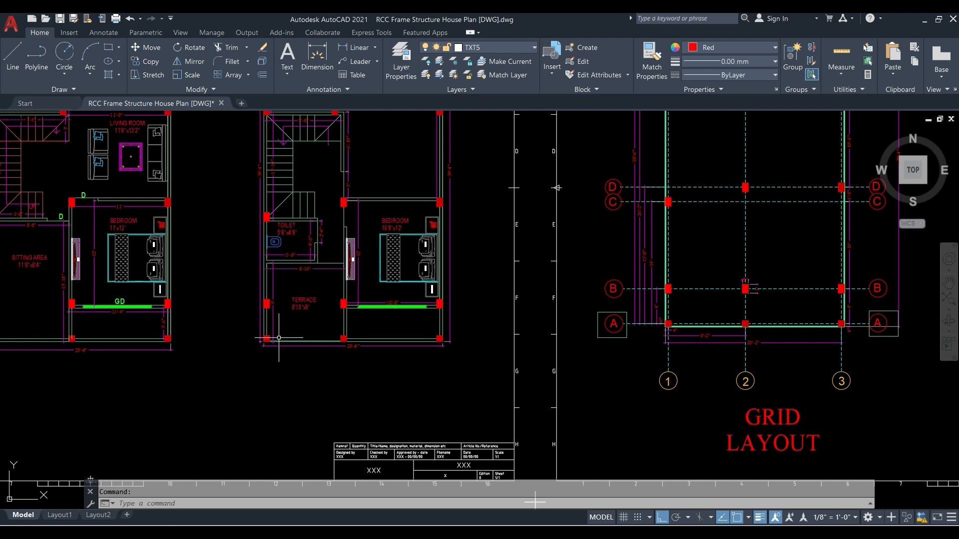
pyautogui.moveTo(272, 284)
pyautogui.mouseDown(button='middle')
pyautogui.moveTo(290, 310)
pyautogui.moveTo(427, 342)
pyautogui.moveTo(302, 364)
pyautogui.mouseUp(button='middle')
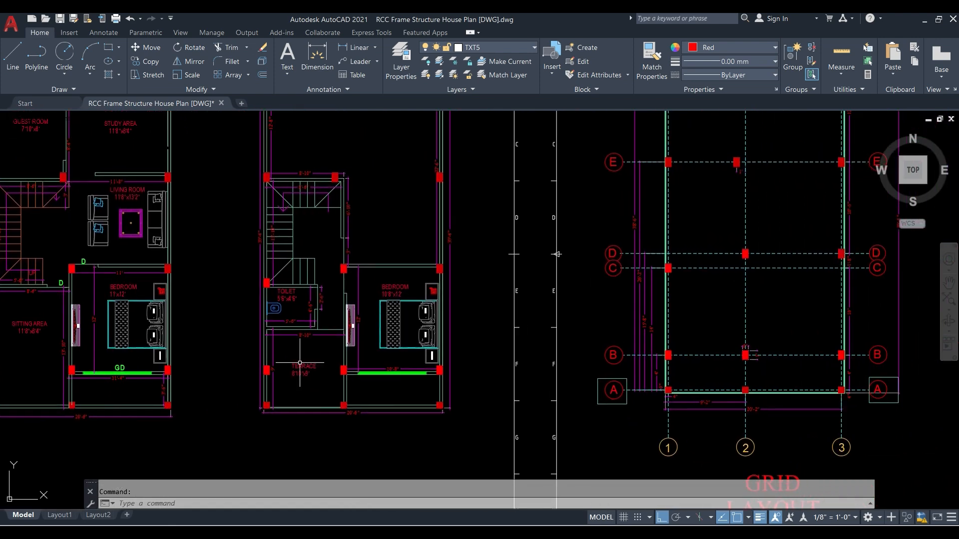
pyautogui.scroll(-2, 310, 363)
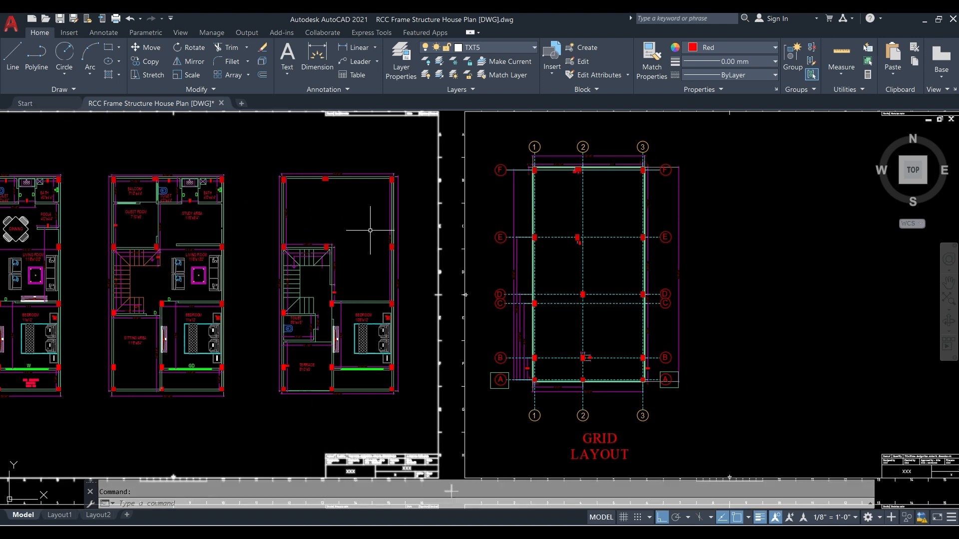
pyautogui.scroll(2, 298, 353)
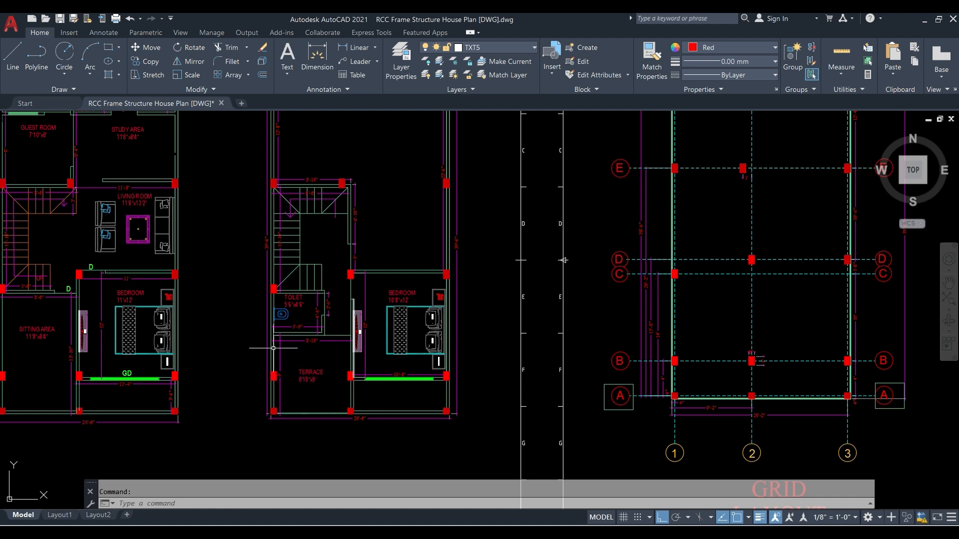
pyautogui.moveTo(319, 366); pyautogui.dragTo(278, 371, button='middle')
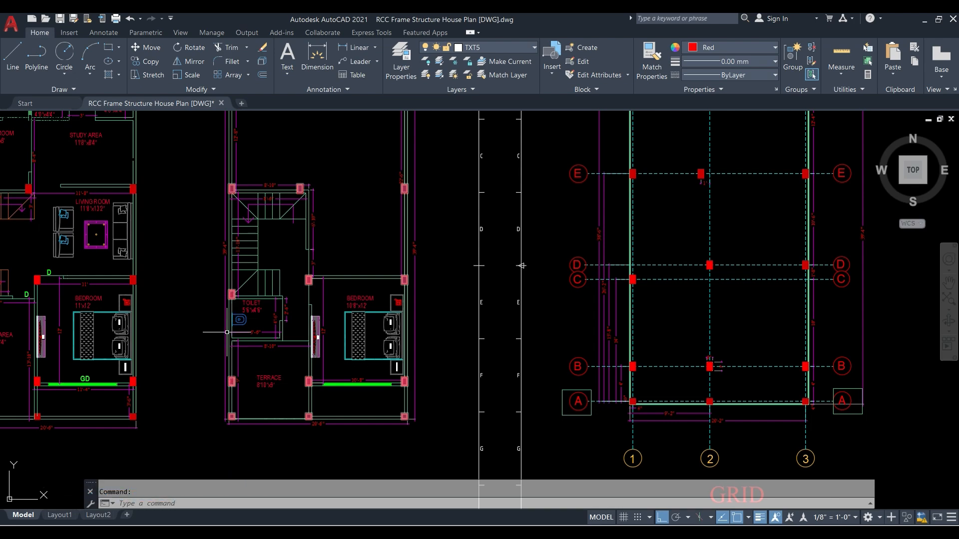
pyautogui.scroll(-5, 203, 330)
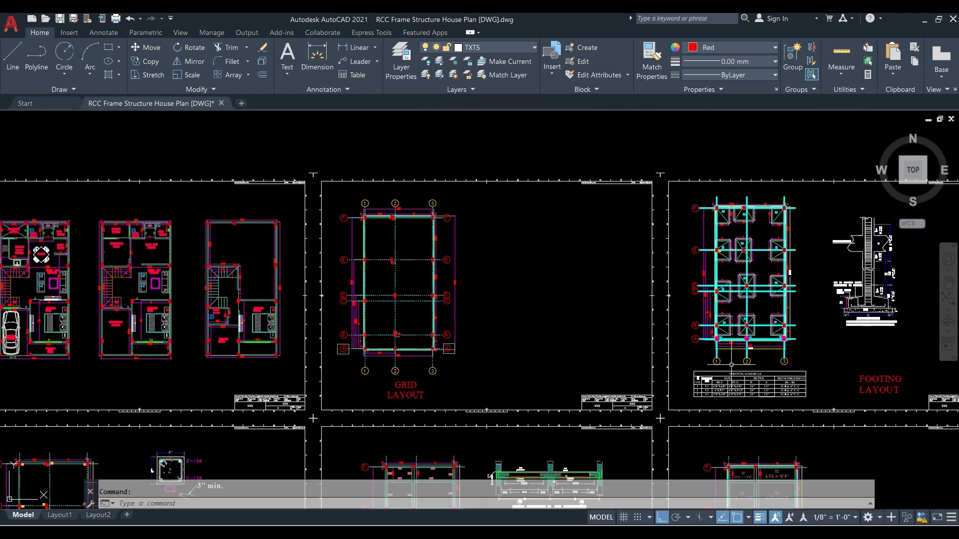
# - Examine the RB1 beams between grid lines D and A in the roof beam layout
pyautogui.moveTo(731, 373); pyautogui.dragTo(393, 216, button='middle')
pyautogui.moveTo(447, 358)
pyautogui.mouseDown(button='middle')
pyautogui.moveTo(416, 327)
pyautogui.moveTo(327, 187)
pyautogui.mouseUp(button='middle')
pyautogui.scroll(2, 627, 227)
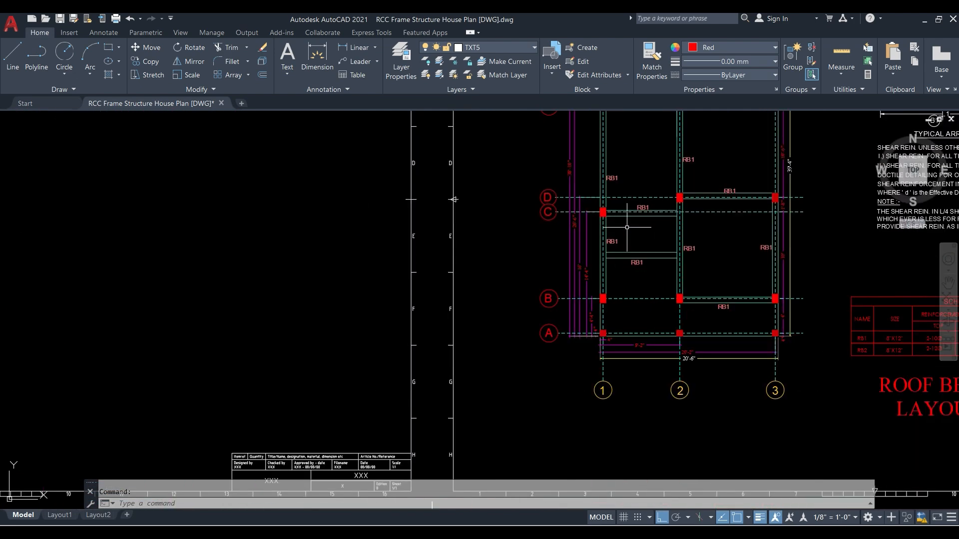
pyautogui.scroll(-3, 600, 266)
pyautogui.scroll(2, 667, 277)
pyautogui.scroll(4, 617, 286)
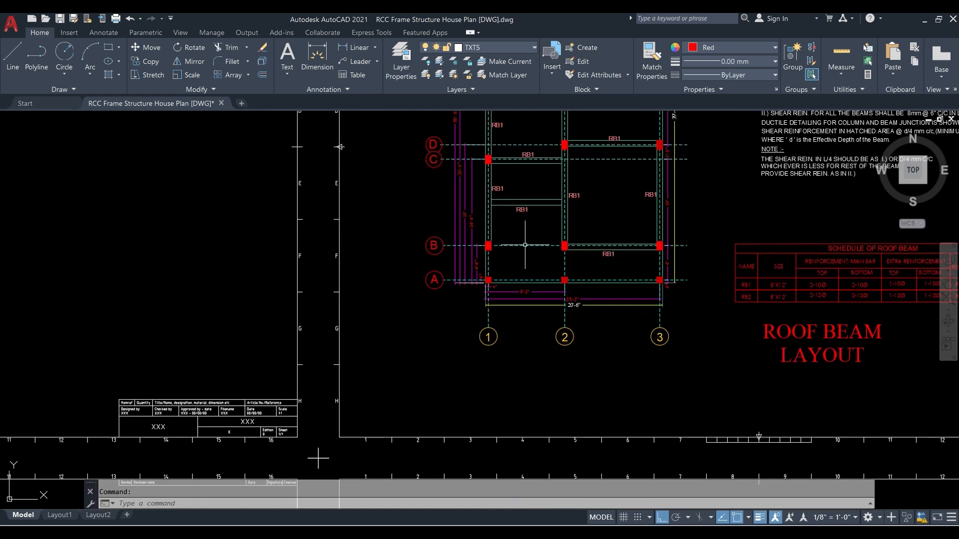
pyautogui.moveTo(518, 240); pyautogui.dragTo(465, 307, button='middle')
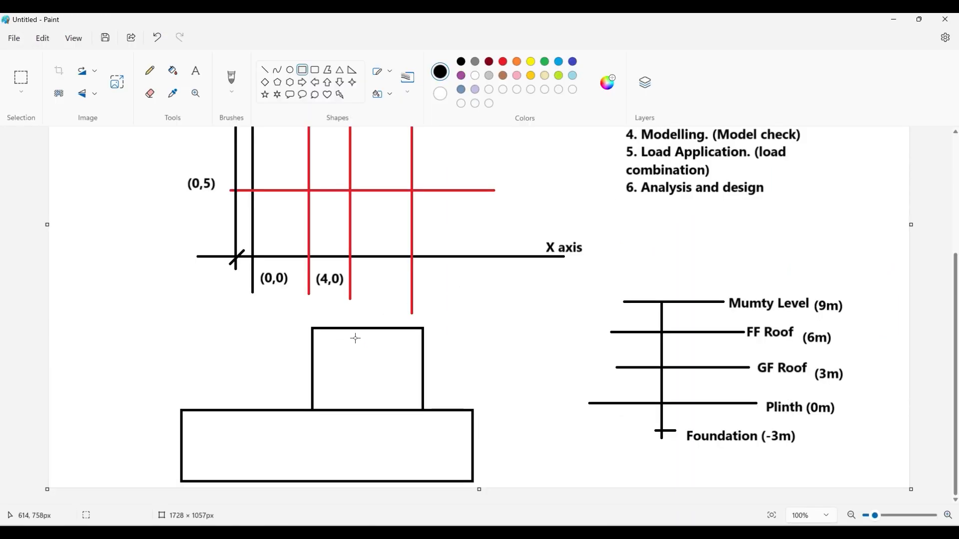
# - In Paint, draw a vertical line beside the upper rectangle and a short horizontal line joining their tops, and switch back to ETABS
pyautogui.click(266, 70)
pyautogui.moveTo(451, 409)
pyautogui.mouseDown()
pyautogui.moveTo(448, 332)
pyautogui.moveTo(457, 329)
pyautogui.mouseUp()
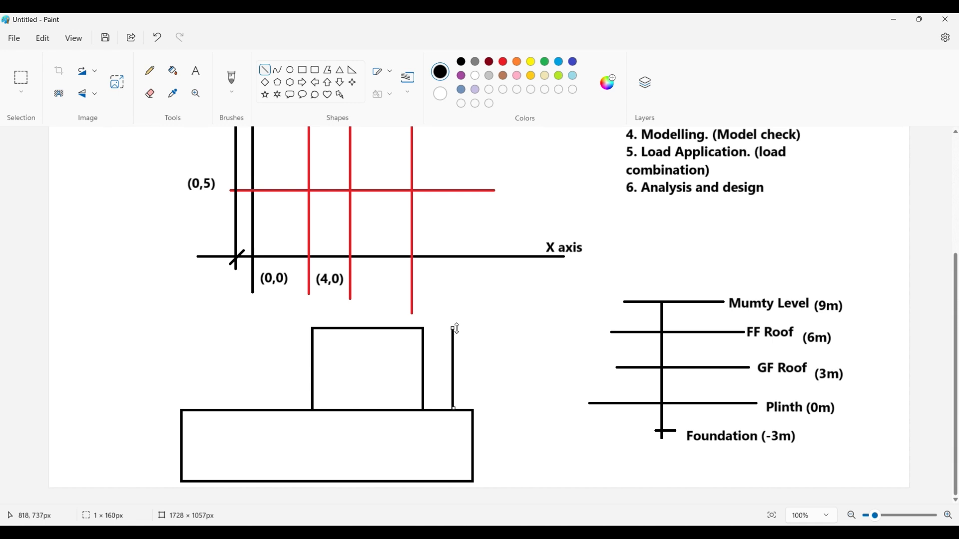
pyautogui.click(467, 323)
pyautogui.moveTo(419, 330); pyautogui.dragTo(453, 329)
pyautogui.click(471, 322)
pyautogui.click(894, 19)
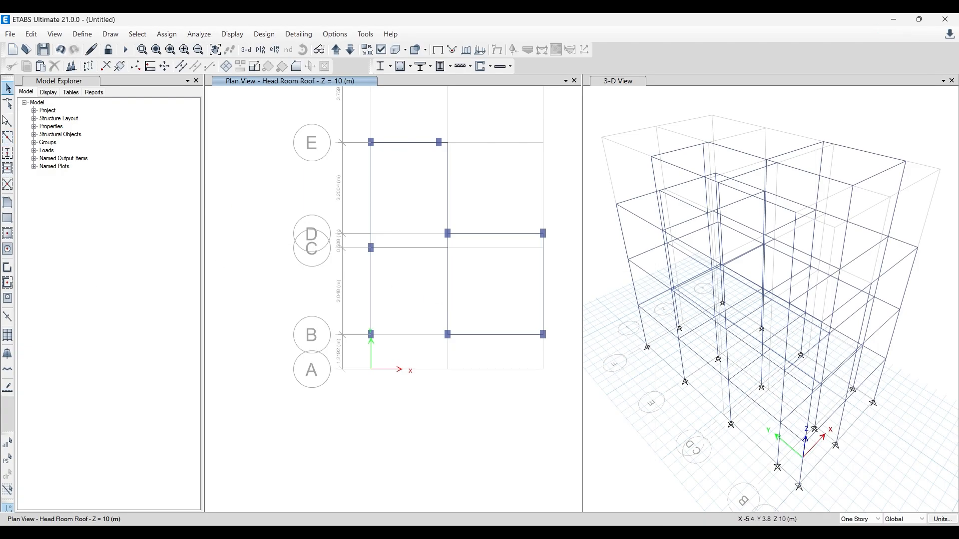
# - Select the Head Room Roof beam along grid line C between grid lines 1 and 2, and check the toilet dimensions in AutoCAD
pyautogui.click(410, 249)
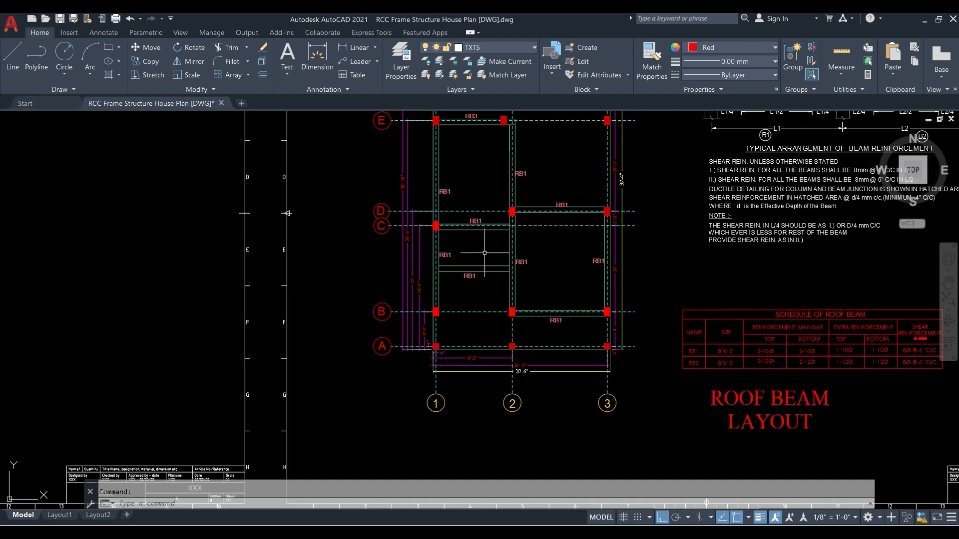
pyautogui.scroll(-4, 544, 294)
pyautogui.moveTo(73, 230); pyautogui.dragTo(420, 342, button='middle')
pyautogui.moveTo(244, 182)
pyautogui.mouseDown(button='middle')
pyautogui.moveTo(445, 257)
pyautogui.moveTo(469, 251)
pyautogui.mouseUp(button='middle')
pyautogui.scroll(9, 237, 230)
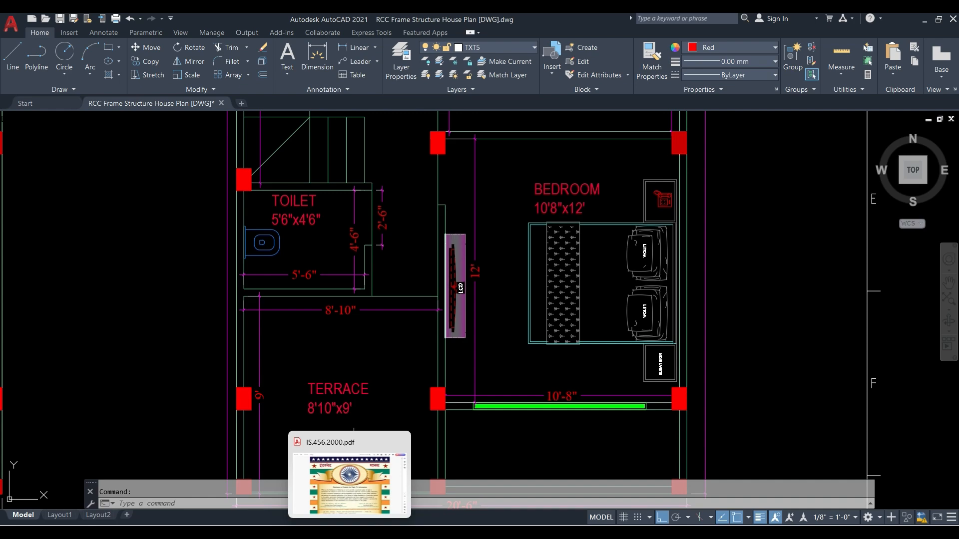
pyautogui.moveTo(324, 531)
pyautogui.click(324, 482)
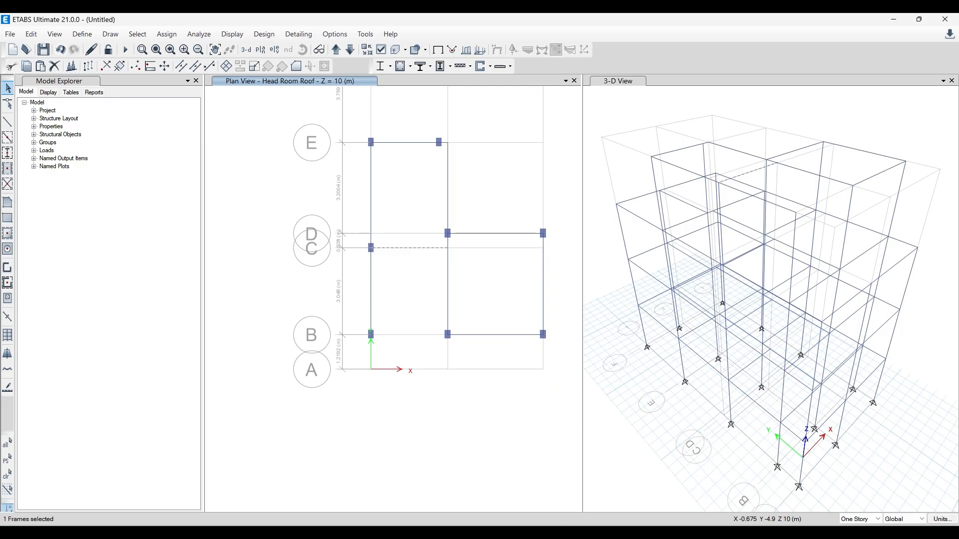
# - Replicate the selected grid line C beam linearly with dx 0, dy -1.3716 m and number 1
pyautogui.click(31, 34)
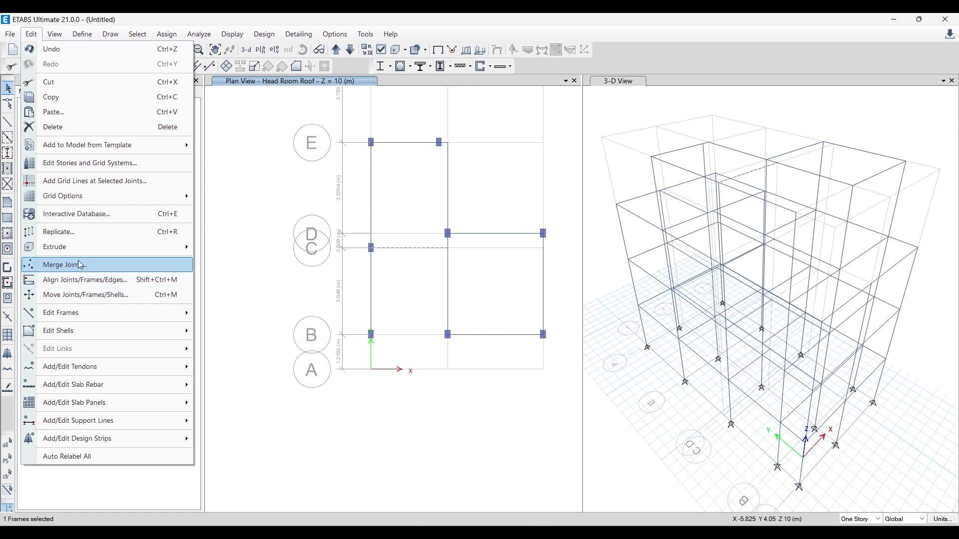
pyautogui.click(81, 236)
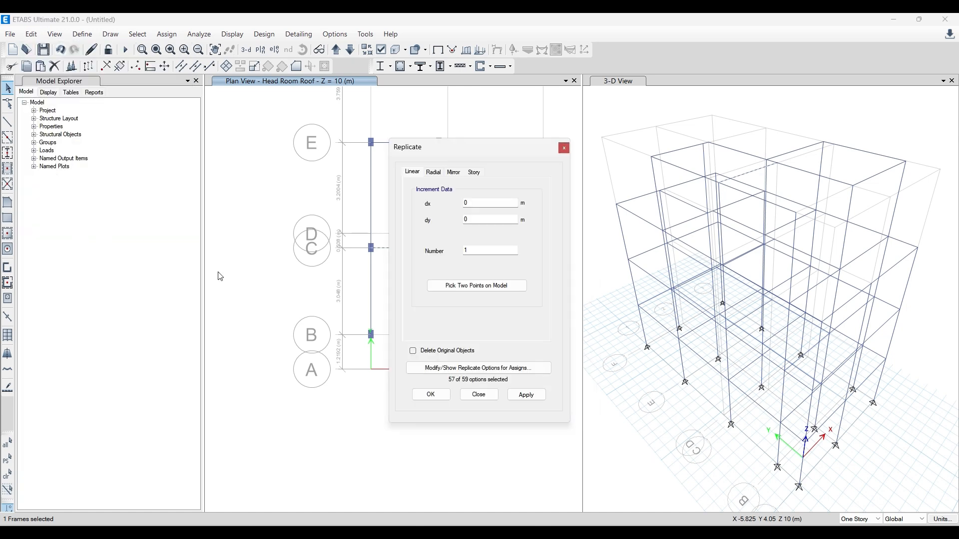
pyautogui.moveTo(465, 150); pyautogui.dragTo(639, 158)
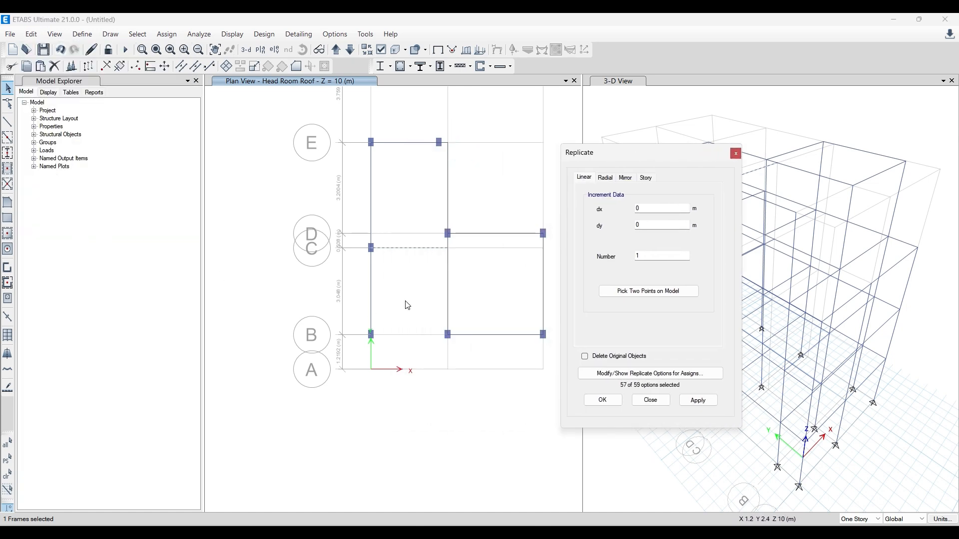
pyautogui.click(655, 225)
pyautogui.click(699, 400)
pyautogui.click(603, 400)
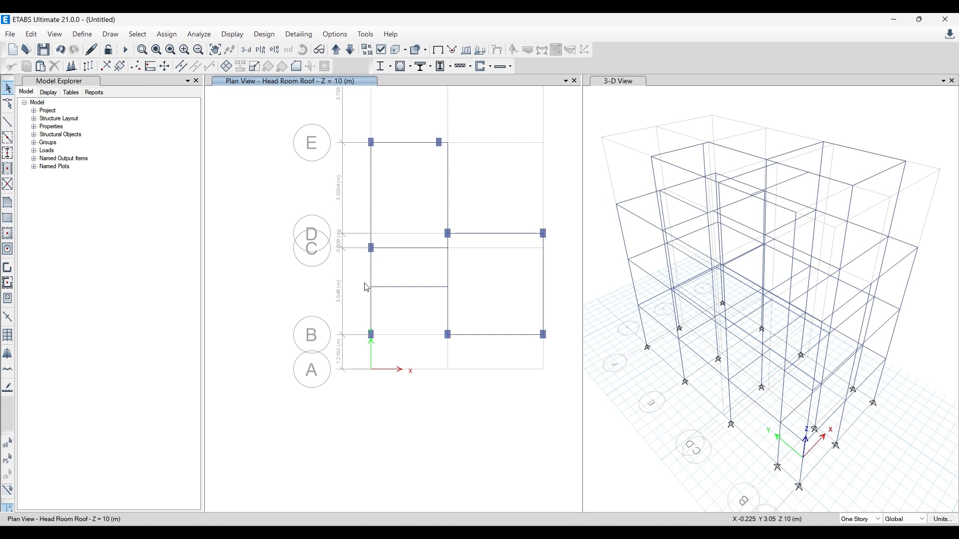
# - In AutoCAD, examine the toilet and terrace area of the floor plan and the RB1 beams around it in the roof beam layout
pyautogui.moveTo(407, 307); pyautogui.dragTo(368, 325, button='middle')
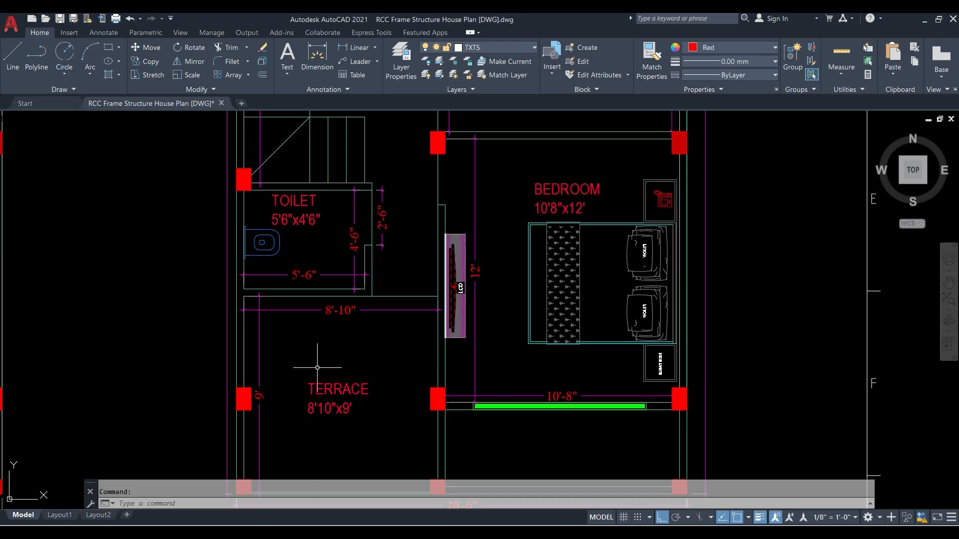
pyautogui.scroll(6, 480, 299)
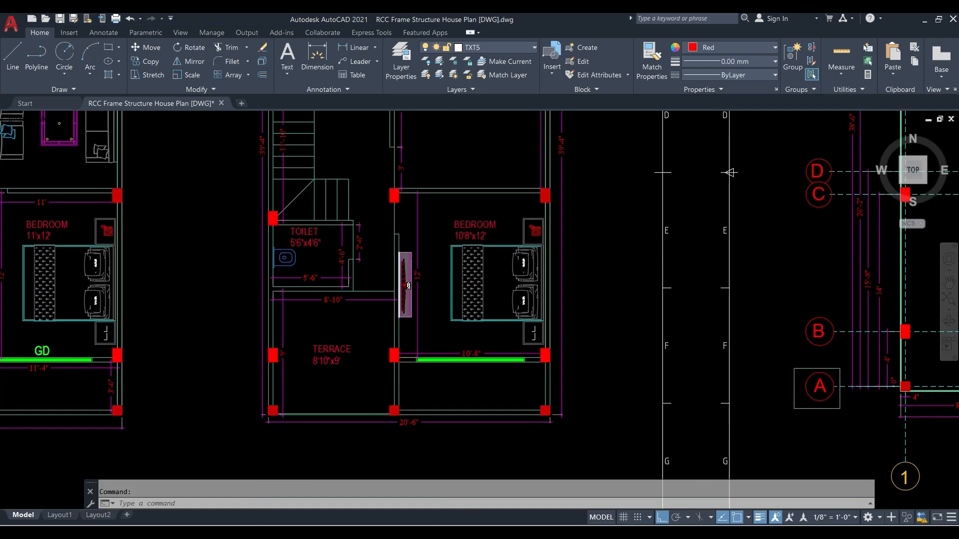
pyautogui.moveTo(490, 320); pyautogui.dragTo(42, 207, button='middle')
pyautogui.scroll(4, 367, 316)
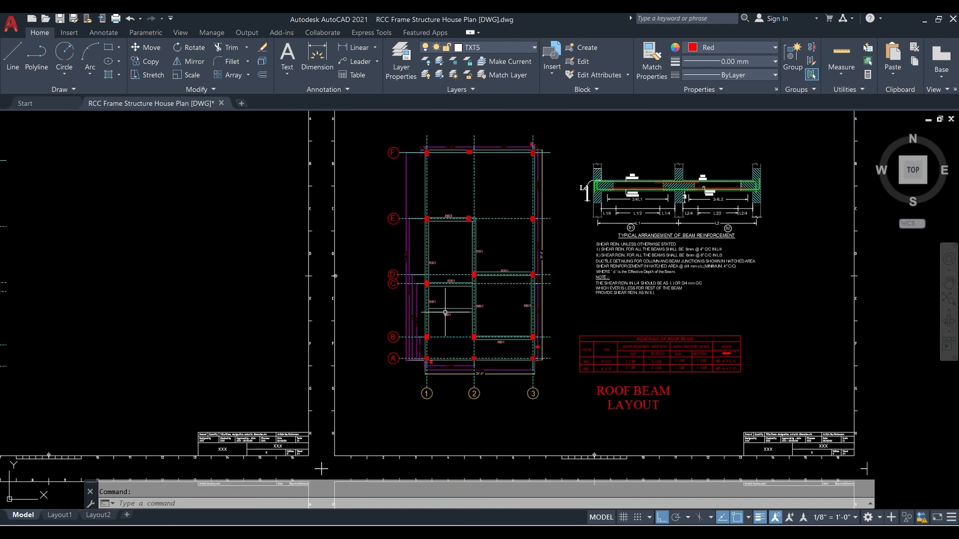
pyautogui.scroll(2, 498, 314)
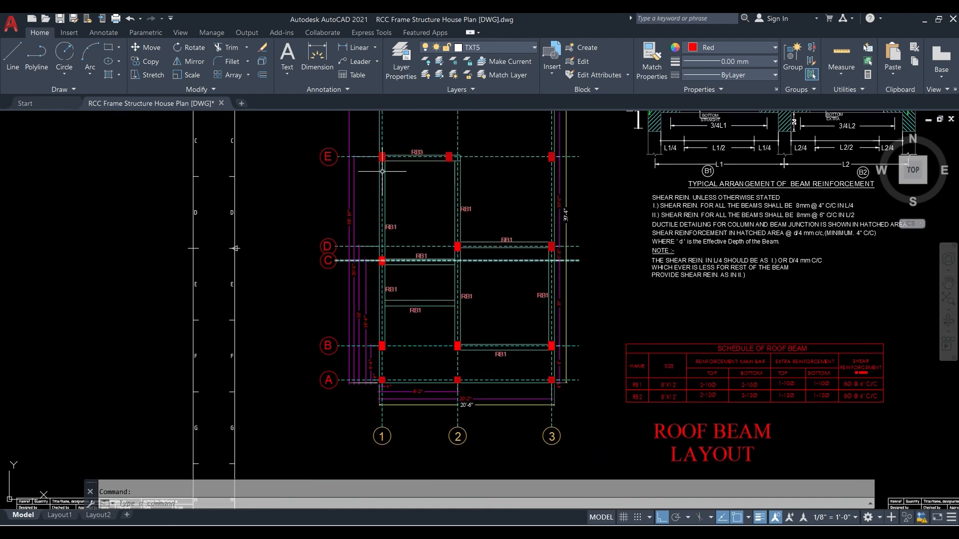
pyautogui.scroll(-4, 503, 377)
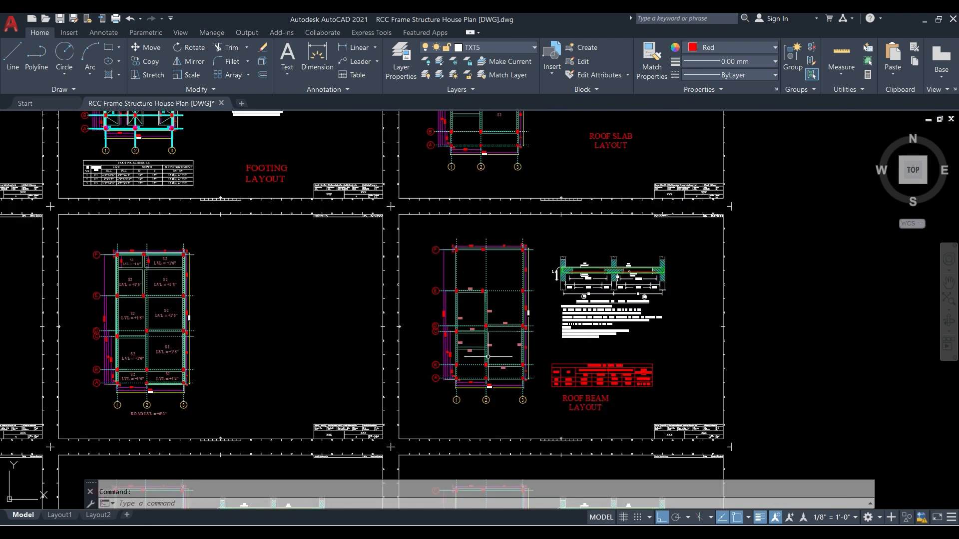
pyautogui.scroll(-5, 519, 375)
pyautogui.scroll(5, 186, 243)
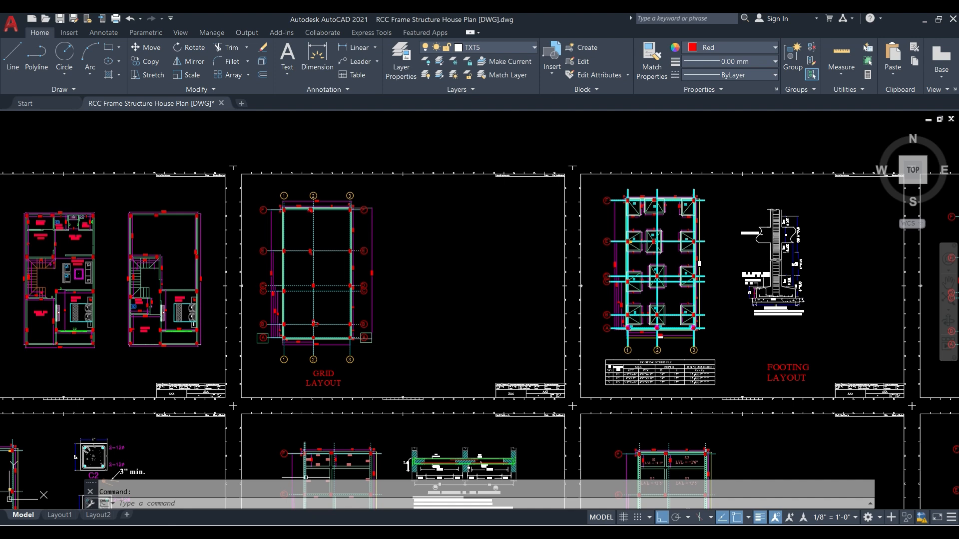
# - In Paint, draw a vertical line about 59 px high above the lower rectangle's corner and a narrow rectangle about 16 × 64 px beside it
pyautogui.hotkey('alt', 'Tab')
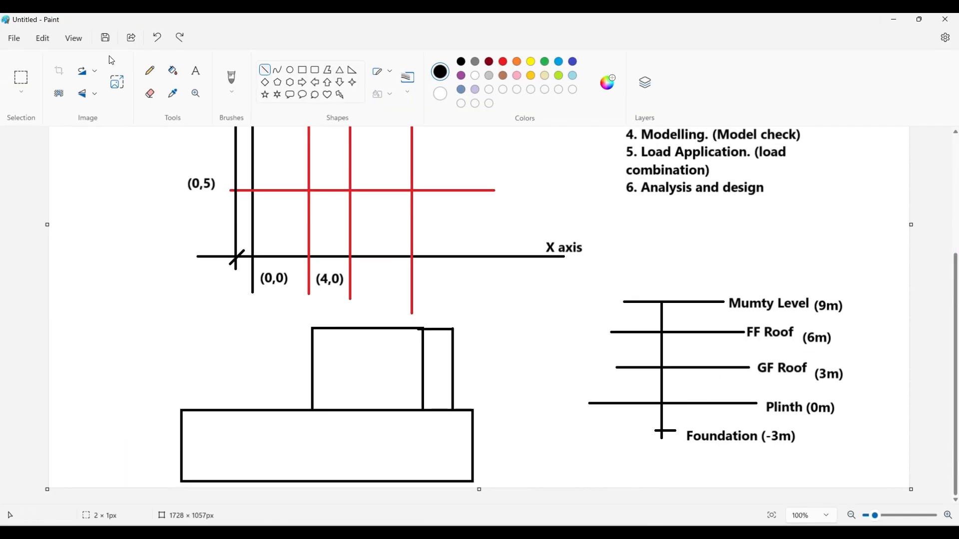
pyautogui.click(268, 71)
pyautogui.moveTo(182, 412); pyautogui.dragTo(180, 382)
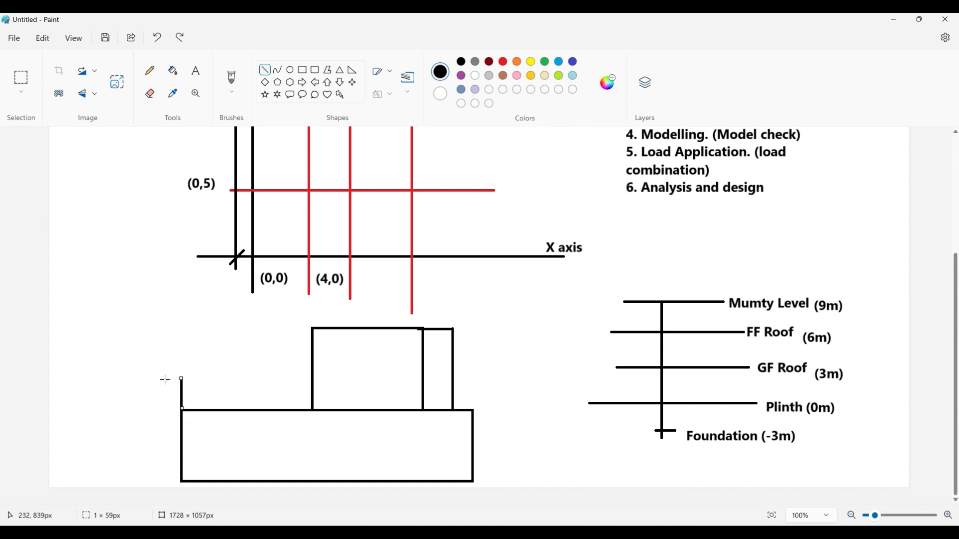
pyautogui.click(190, 338)
pyautogui.click(302, 70)
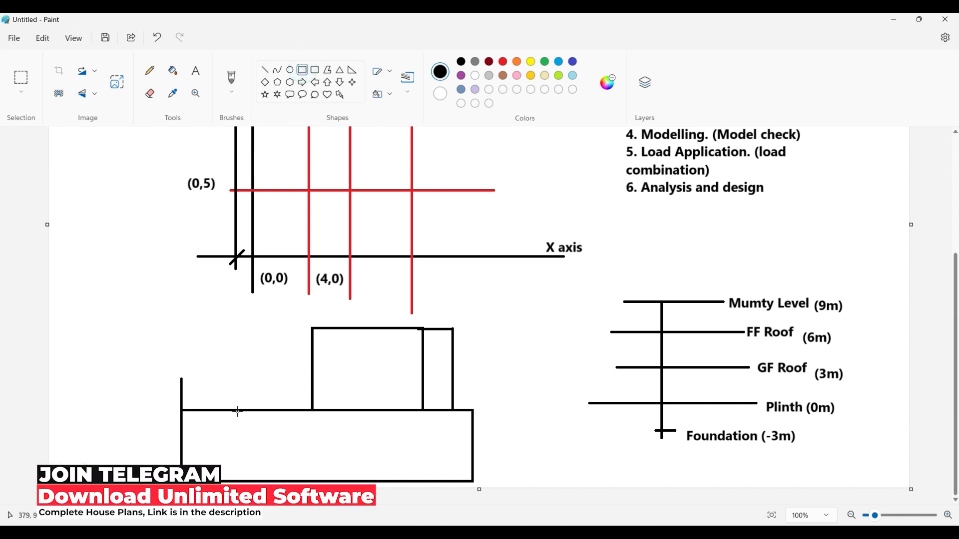
pyautogui.moveTo(231, 410); pyautogui.dragTo(237, 377)
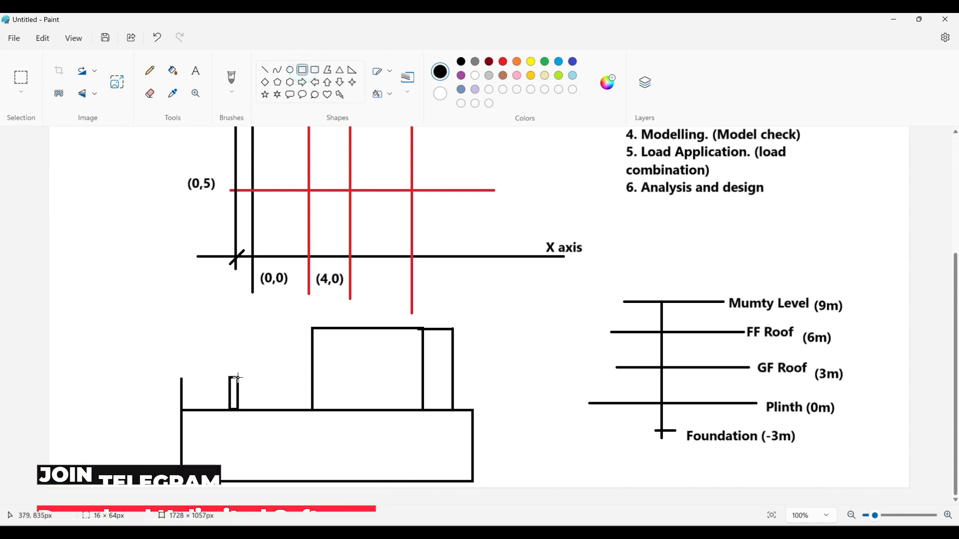
pyautogui.click(254, 373)
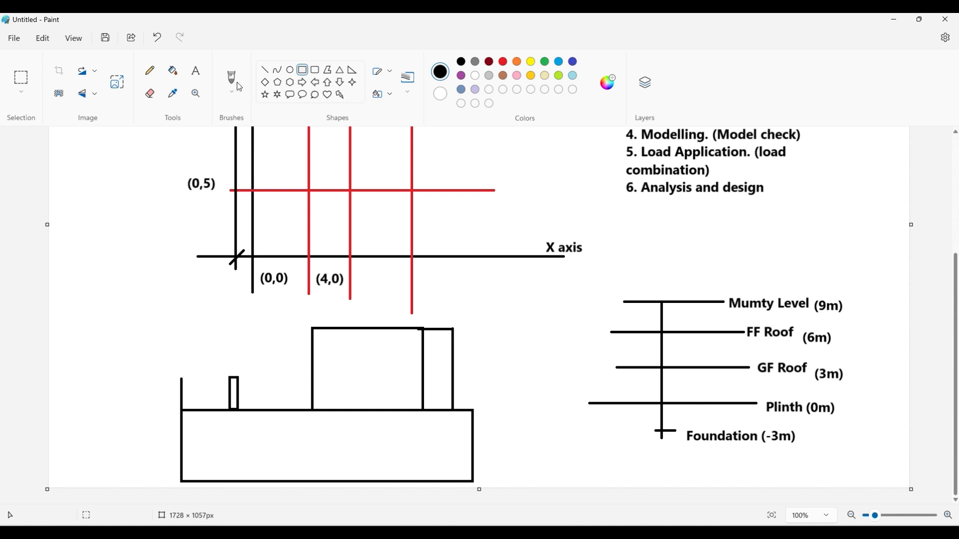
# - Draw two crossing diagonal lines between the short vertical line and the narrow rectangle, and switch back to ETABS
pyautogui.click(266, 70)
pyautogui.moveTo(181, 379)
pyautogui.mouseDown()
pyautogui.moveTo(230, 410)
pyautogui.moveTo(207, 393)
pyautogui.moveTo(182, 410)
pyautogui.mouseUp()
pyautogui.click(279, 362)
pyautogui.click(274, 394)
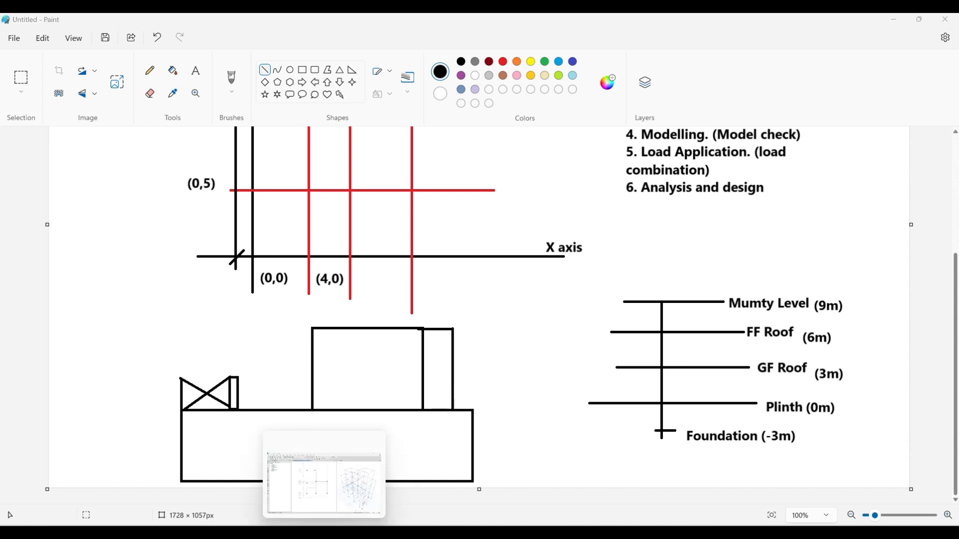
pyautogui.click(324, 533)
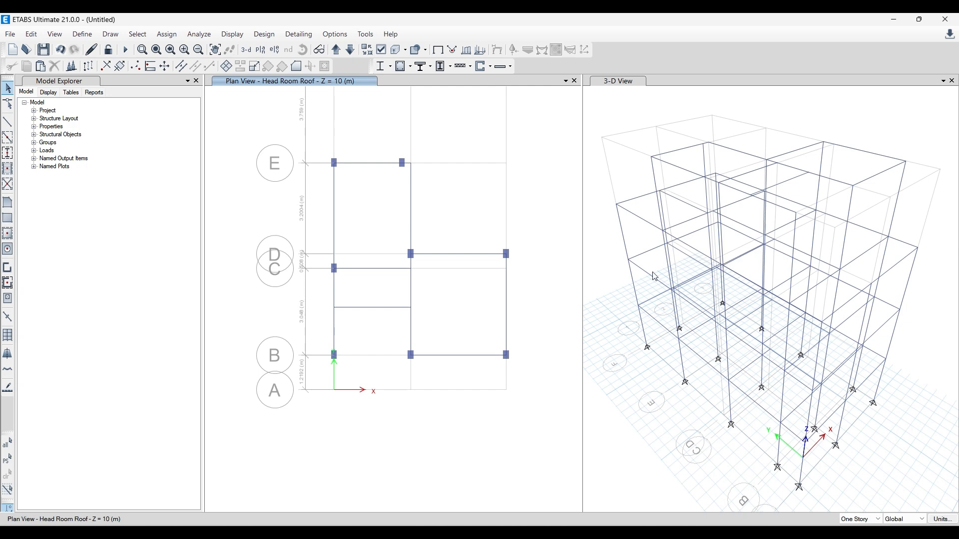
pyautogui.scroll(-3, 629, 209)
pyautogui.scroll(3, 641, 206)
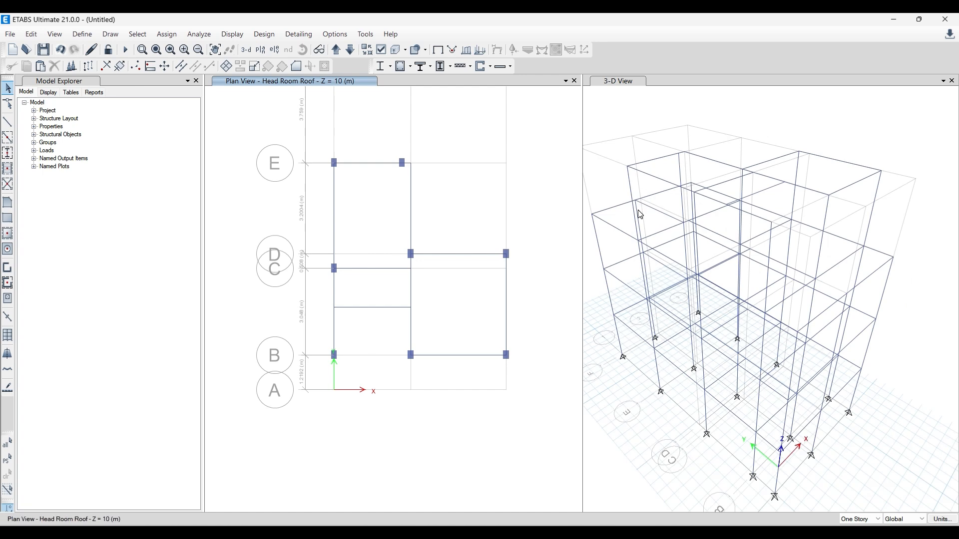
pyautogui.moveTo(640, 214); pyautogui.dragTo(668, 223, button='middle')
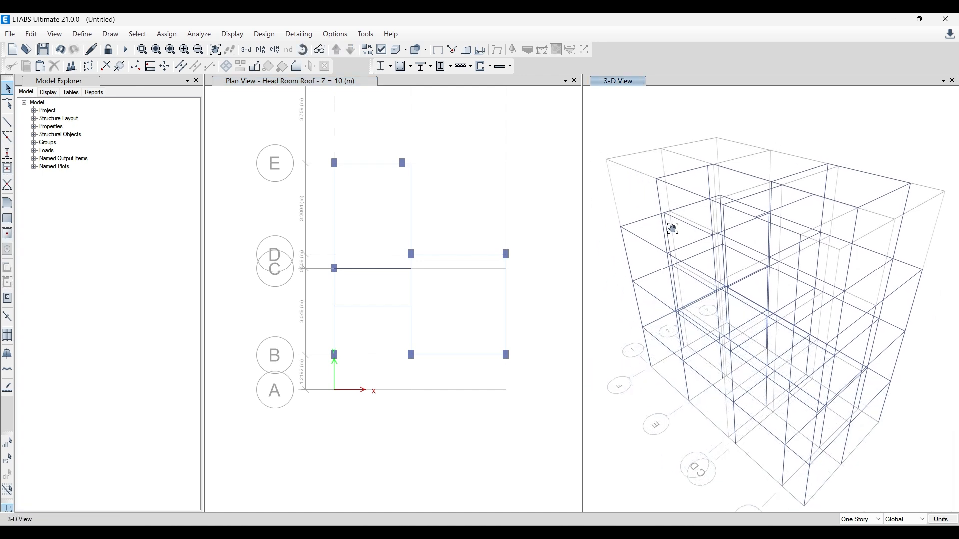
pyautogui.click(643, 220)
pyautogui.click(627, 254)
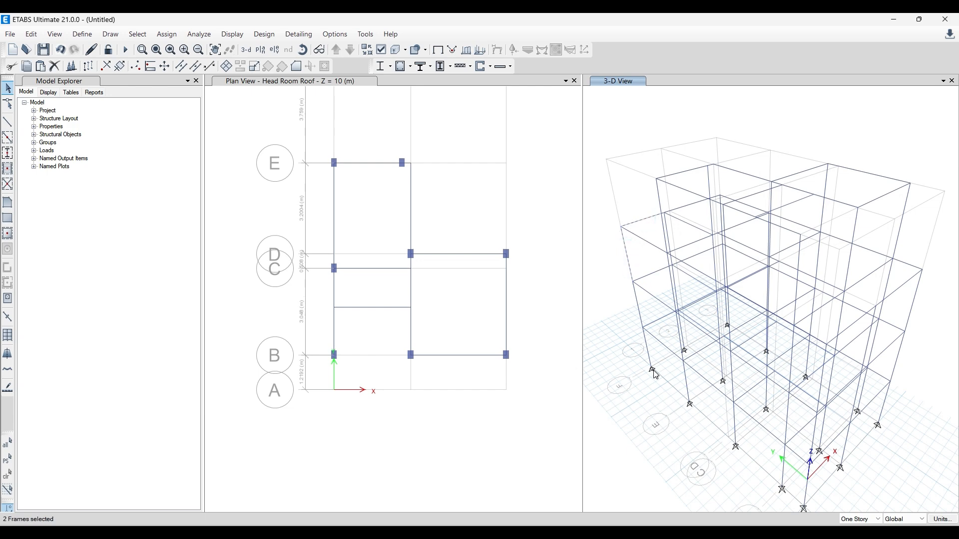
pyautogui.press('Escape')
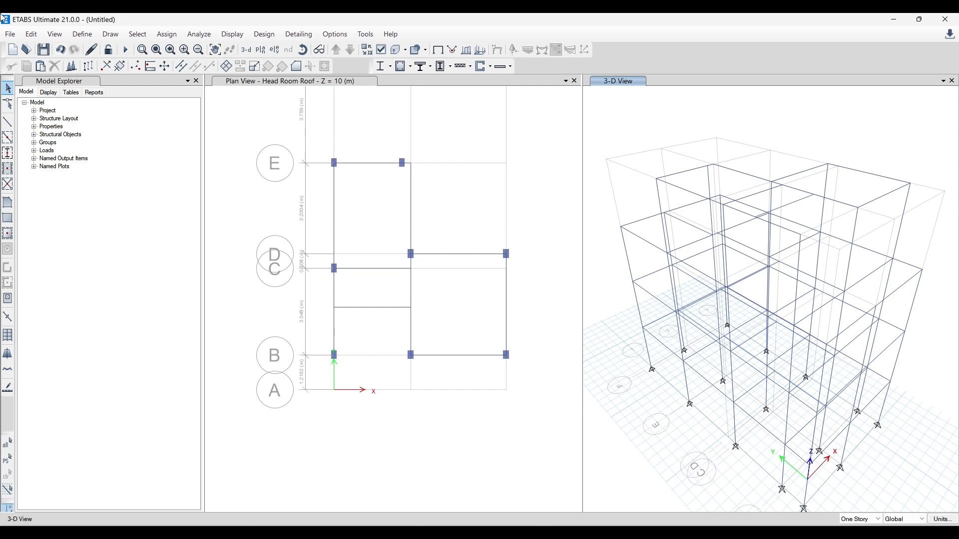
pyautogui.click(11, 125)
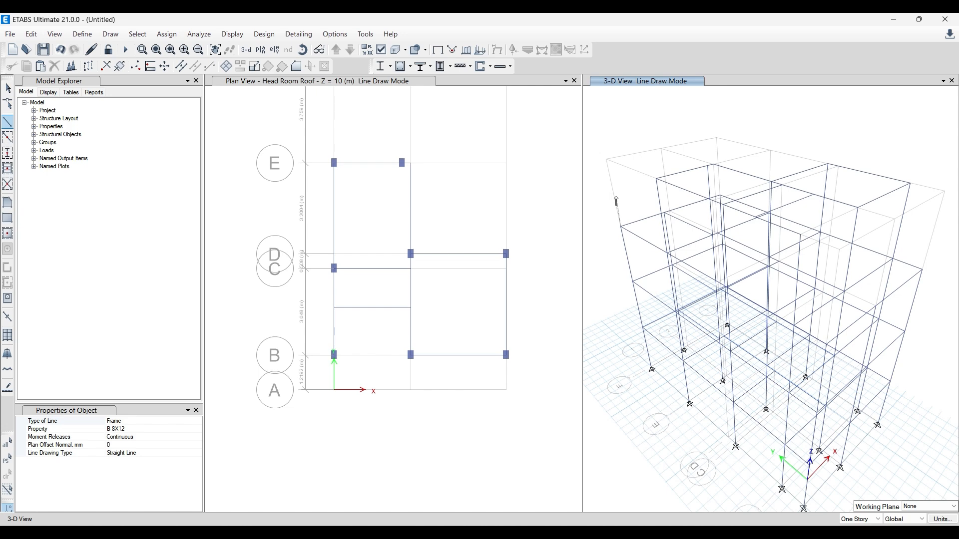
pyautogui.press('Escape')
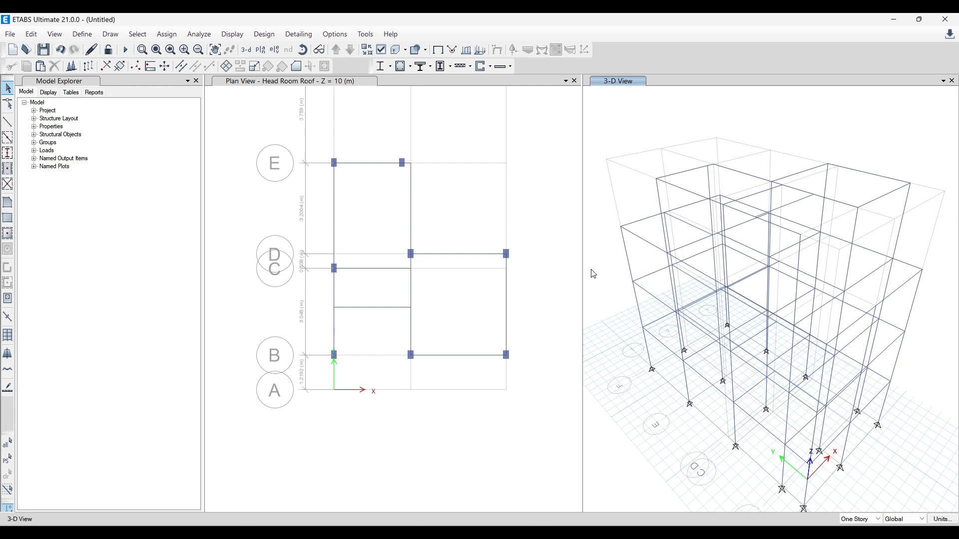
# - Display the beams and columns as extruded sections in the 3-D view
pyautogui.click(638, 233)
pyautogui.click(611, 222)
pyautogui.click(303, 50)
pyautogui.moveTo(919, 373); pyautogui.dragTo(869, 259)
pyautogui.click(397, 49)
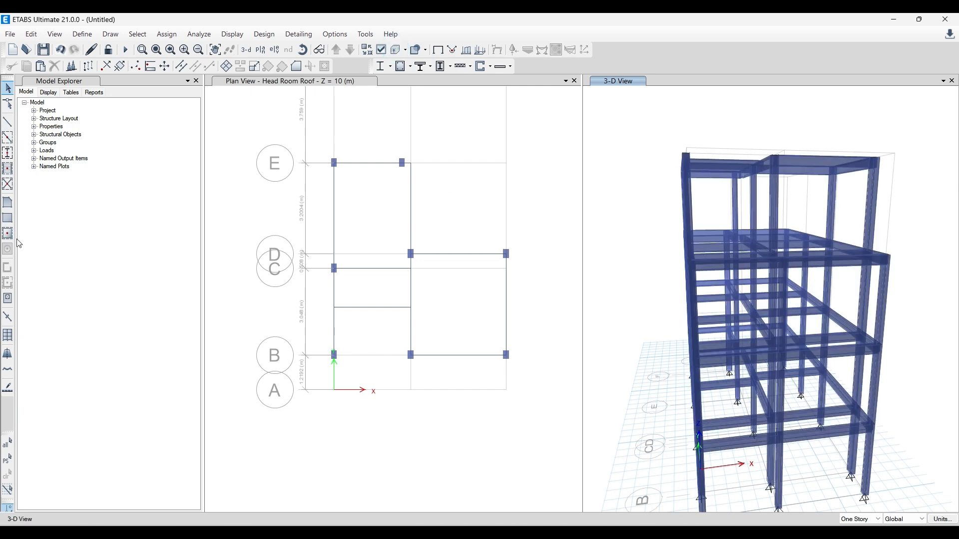
# - Inspect the extruded beams and columns of all storeys from several sides of the building
pyautogui.click(658, 143)
pyautogui.click(302, 51)
pyautogui.moveTo(697, 283); pyautogui.dragTo(857, 248)
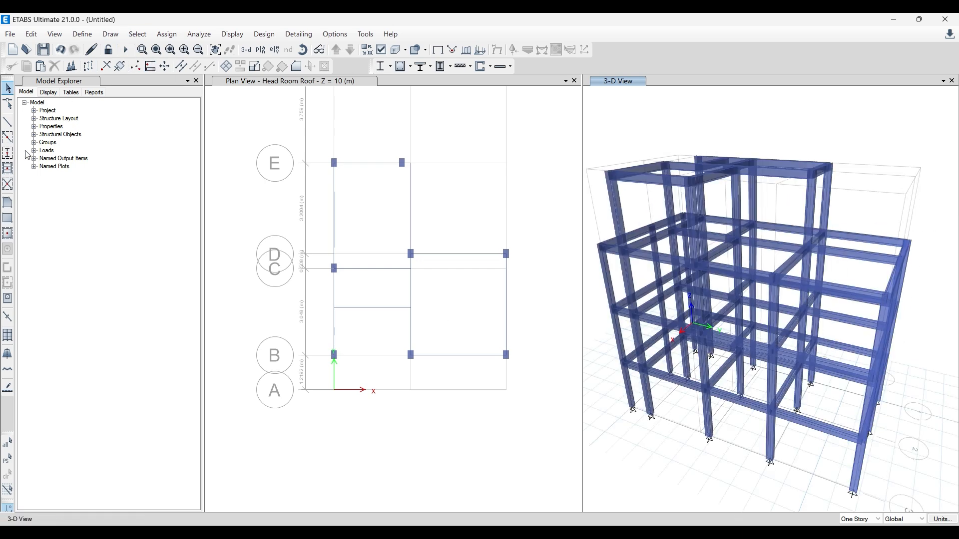
pyautogui.click(302, 54)
pyautogui.moveTo(694, 398); pyautogui.dragTo(737, 386)
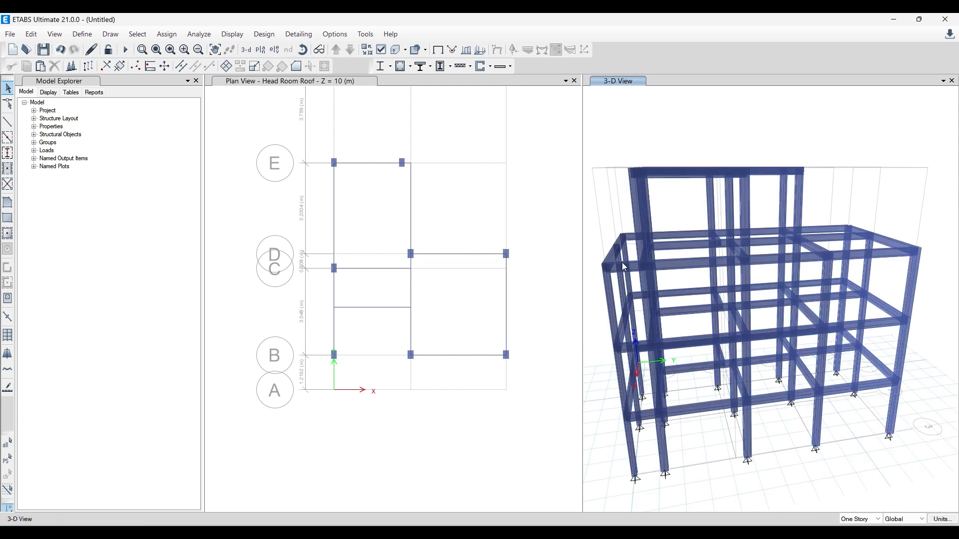
pyautogui.click(319, 49)
pyautogui.moveTo(620, 370); pyautogui.dragTo(759, 431)
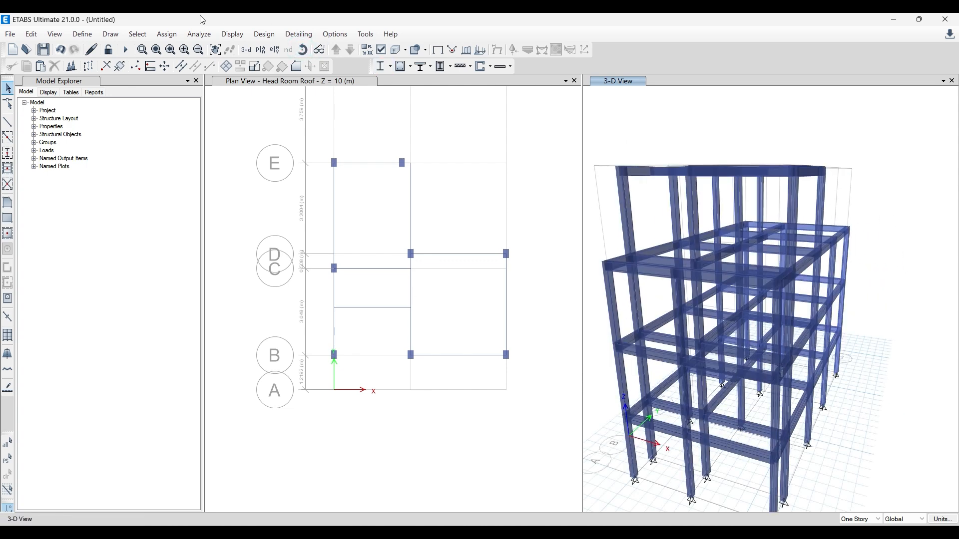
# - Change the graphics mode to DirectX
pyautogui.click(262, 34)
pyautogui.moveTo(328, 36)
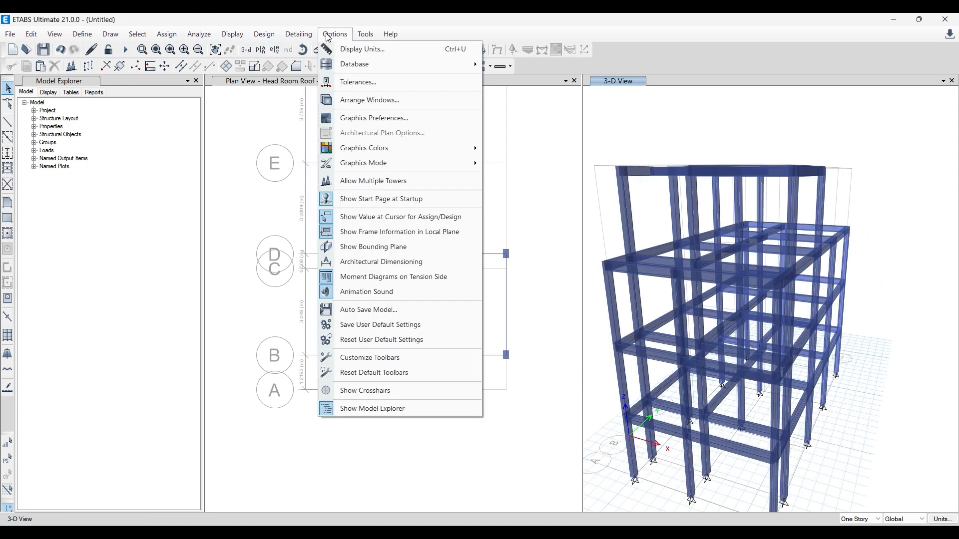
pyautogui.moveTo(420, 163)
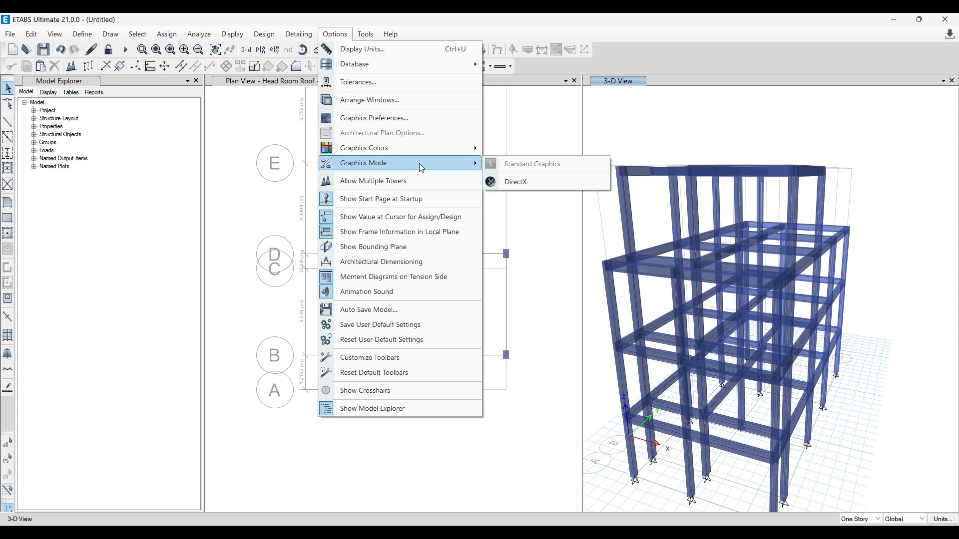
pyautogui.click(524, 178)
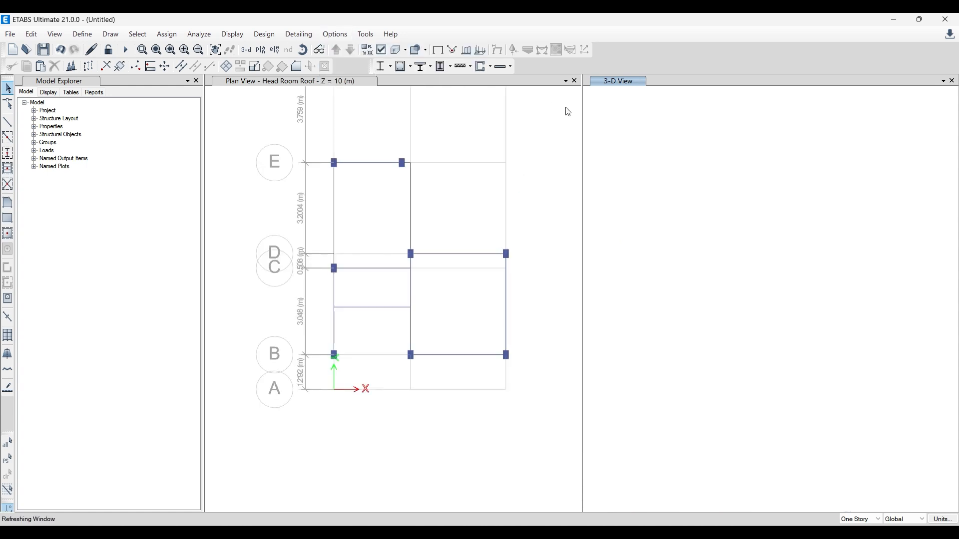
pyautogui.click(612, 135)
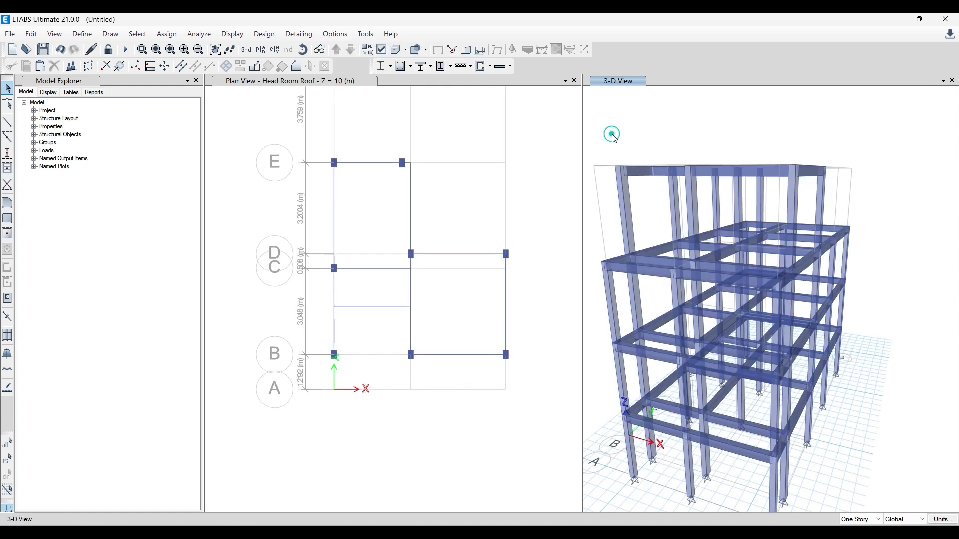
# - Widen the 3-D view by narrowing the Head Room Roof plan view beside it
pyautogui.click(304, 49)
pyautogui.click(934, 315)
pyautogui.click(879, 321)
pyautogui.moveTo(580, 123); pyautogui.dragTo(529, 122)
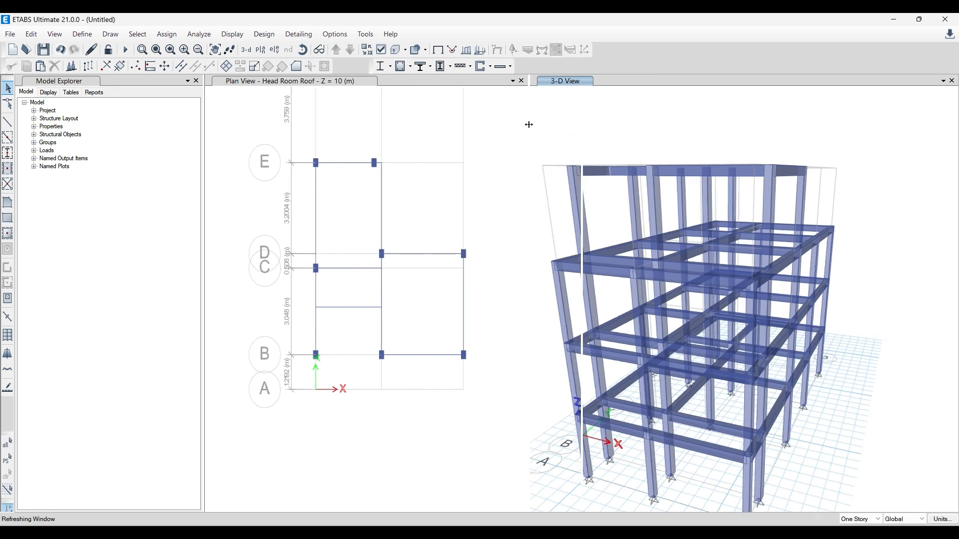
pyautogui.click(628, 124)
# - Examine the extruded frame model from all sides and check the layout sheets in AutoCAD against it
pyautogui.click(304, 50)
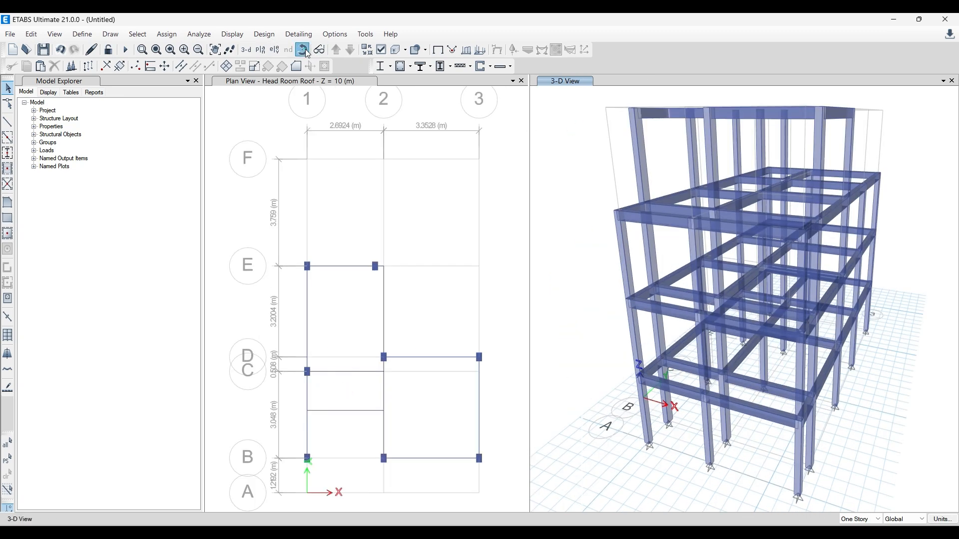
pyautogui.moveTo(610, 317); pyautogui.dragTo(866, 234)
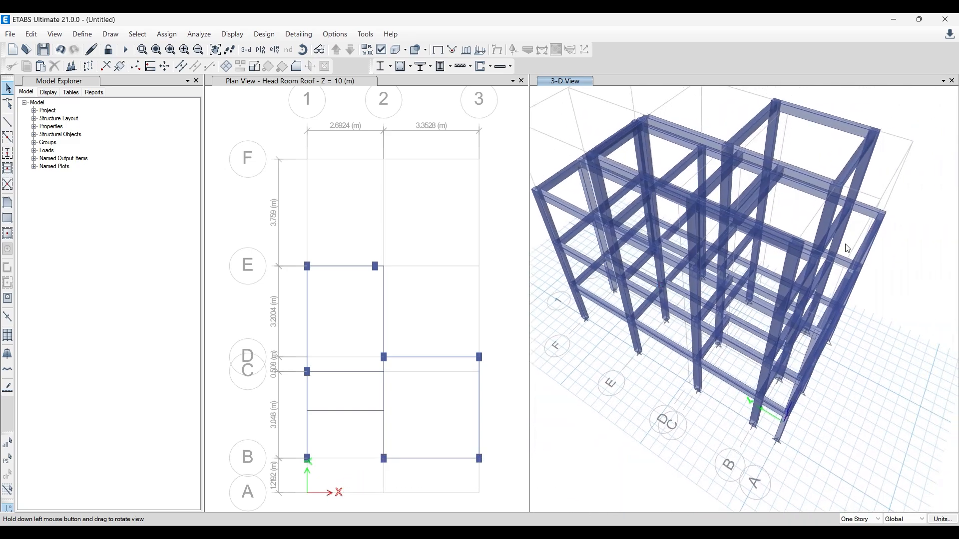
pyautogui.moveTo(625, 350); pyautogui.dragTo(669, 298)
pyautogui.click(302, 49)
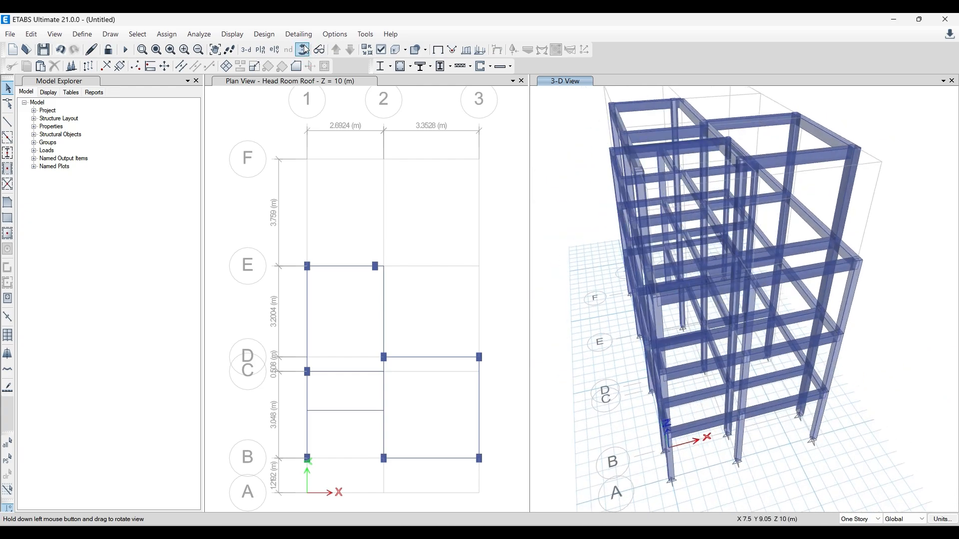
pyautogui.moveTo(532, 246); pyautogui.dragTo(764, 266)
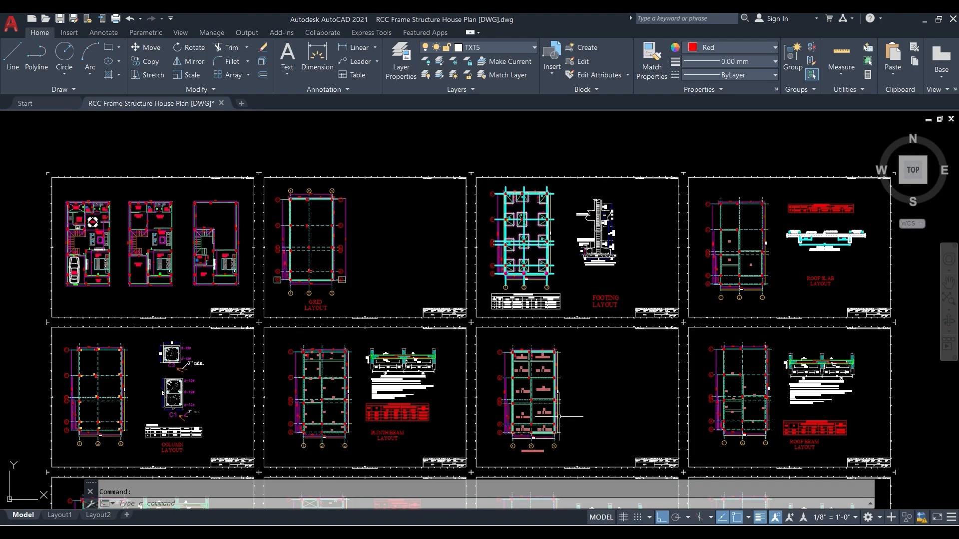
pyautogui.scroll(4, 542, 356)
pyautogui.scroll(-5, 741, 365)
pyautogui.scroll(5, 636, 274)
pyautogui.scroll(4, 627, 274)
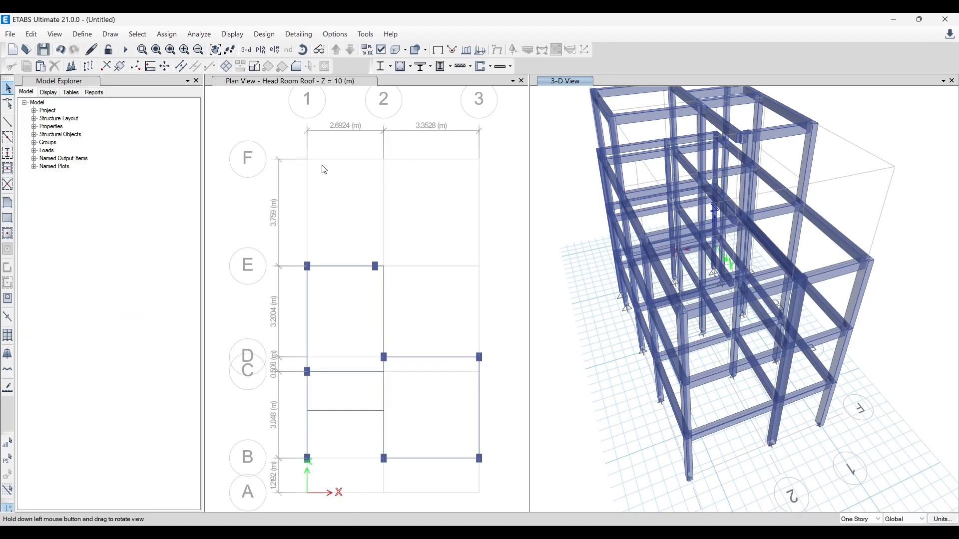
pyautogui.click(303, 50)
pyautogui.moveTo(575, 326); pyautogui.dragTo(700, 315)
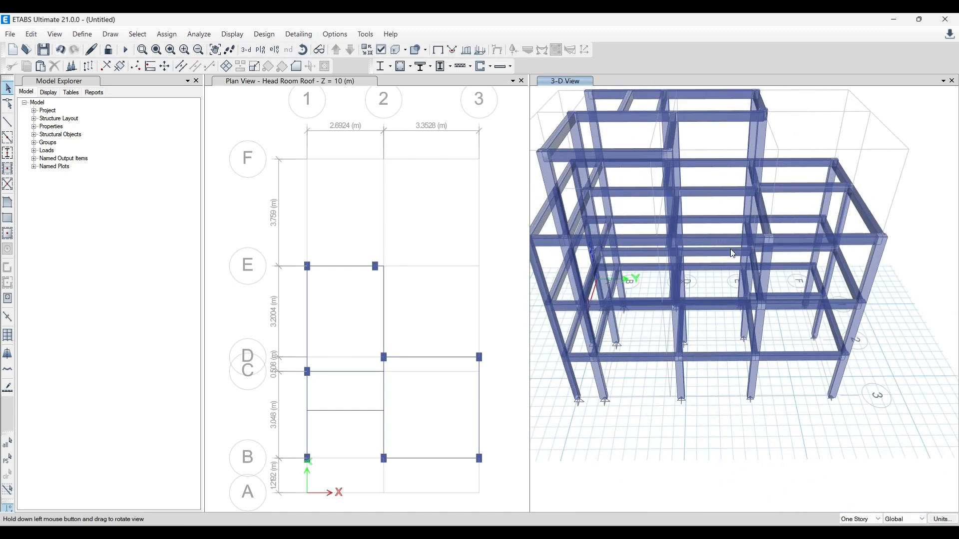
# - Orbit the extruded 3-D frame and examine the roof beam layout, floor plans and grid layout sheets in AutoCAD
pyautogui.click(302, 50)
pyautogui.moveTo(562, 314); pyautogui.dragTo(661, 248)
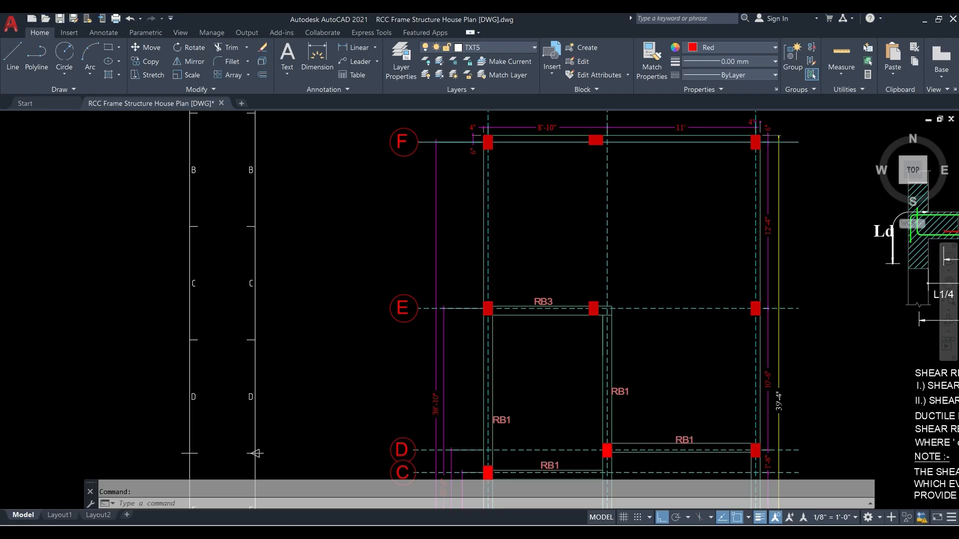
pyautogui.scroll(-5, 504, 352)
pyautogui.scroll(5, 544, 369)
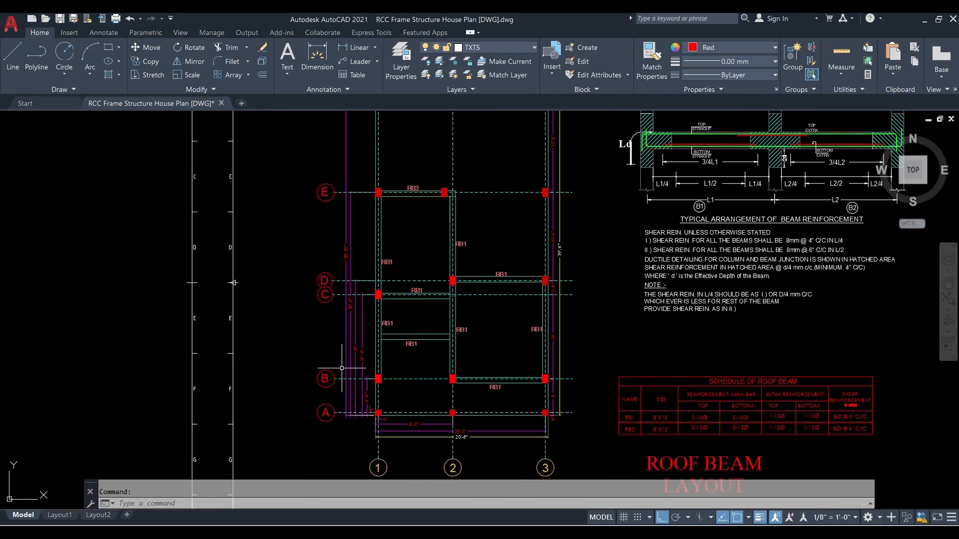
pyautogui.scroll(2, 390, 389)
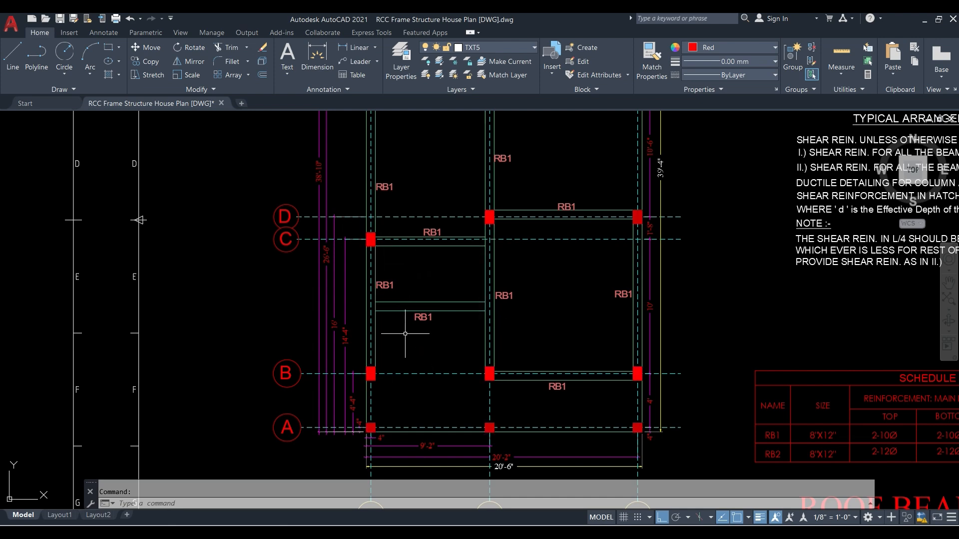
pyautogui.scroll(-4, 471, 372)
pyautogui.scroll(-5, 470, 372)
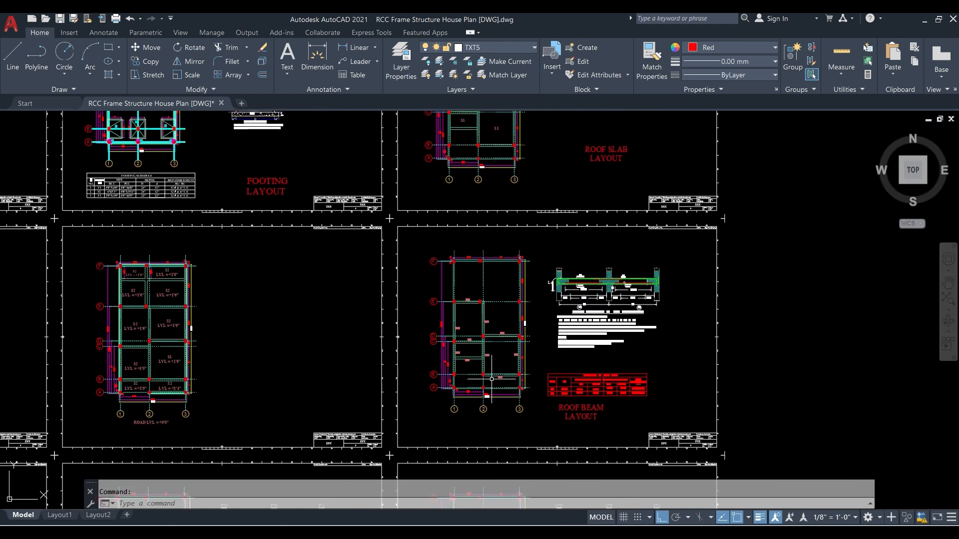
pyautogui.scroll(10, 341, 303)
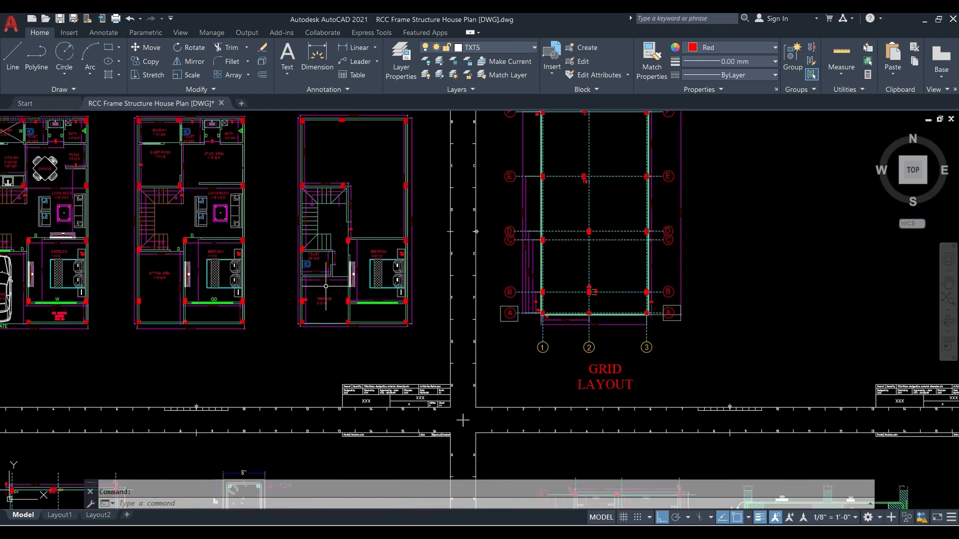
pyautogui.scroll(-4, 341, 328)
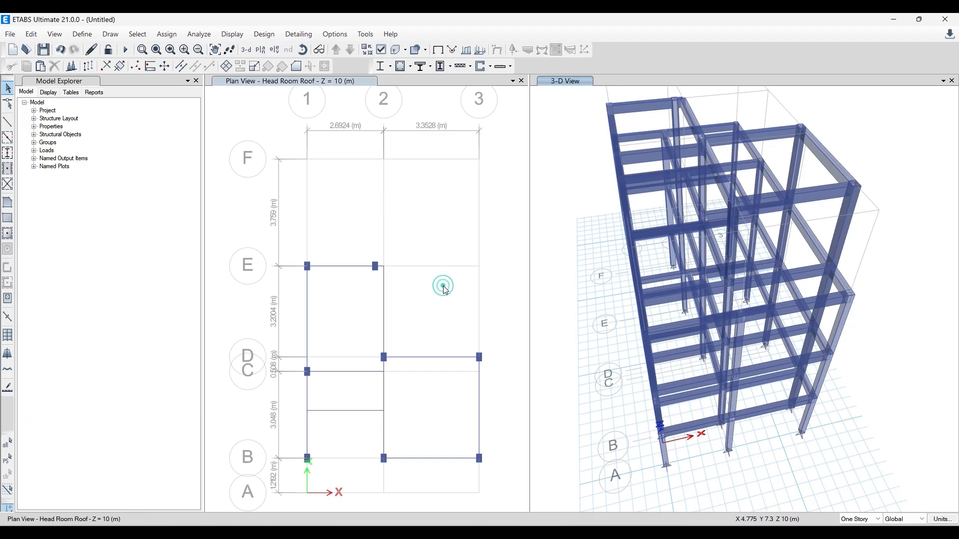
# - Draw a polygonal floor with property Slab 5inches- 2 way between grids 1–2 and C–E on the Head Room Roof plan in ETABS
pyautogui.click(290, 295)
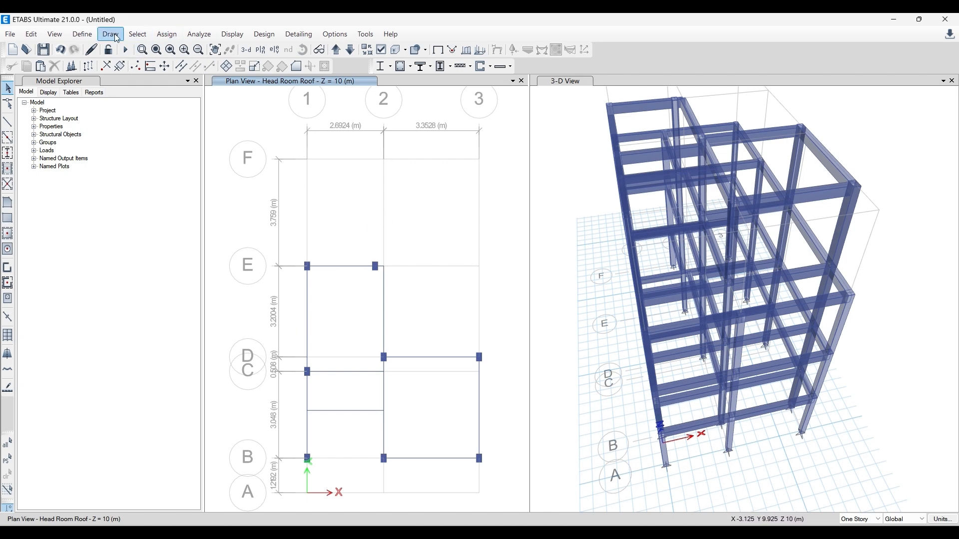
pyautogui.click(7, 203)
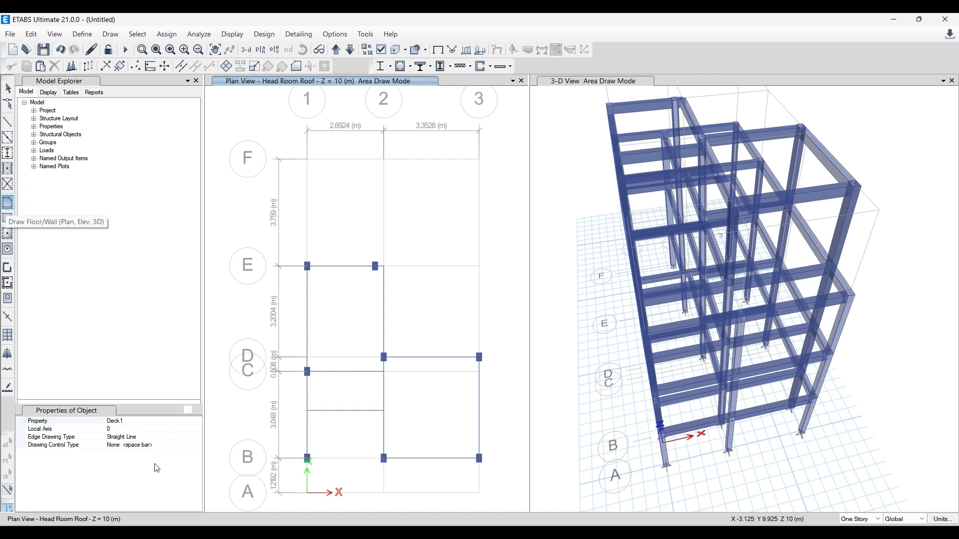
pyautogui.click(181, 422)
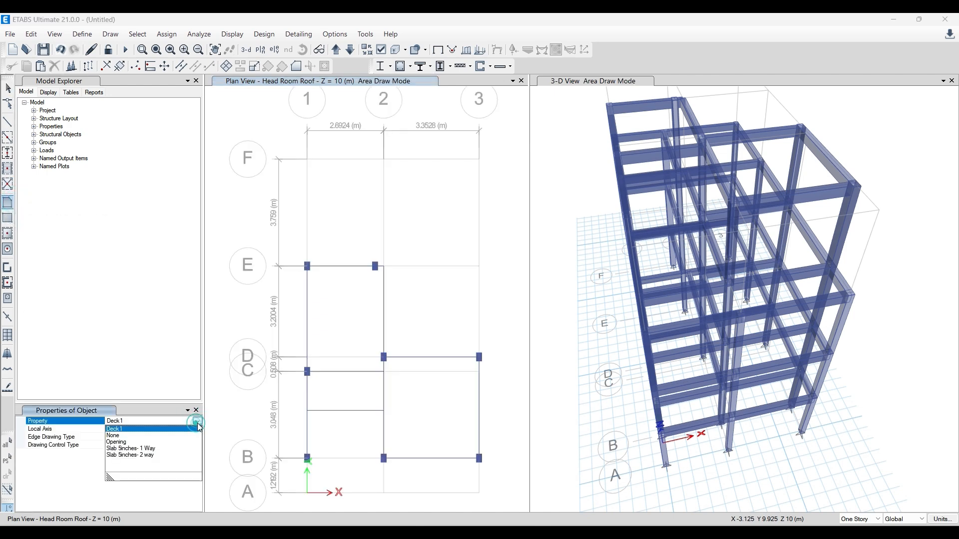
pyautogui.click(149, 455)
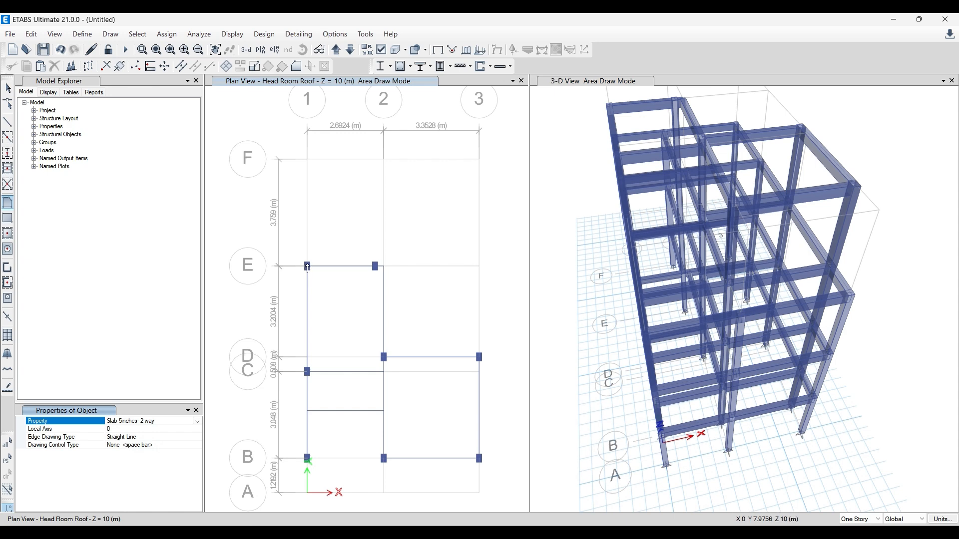
pyautogui.click(307, 267)
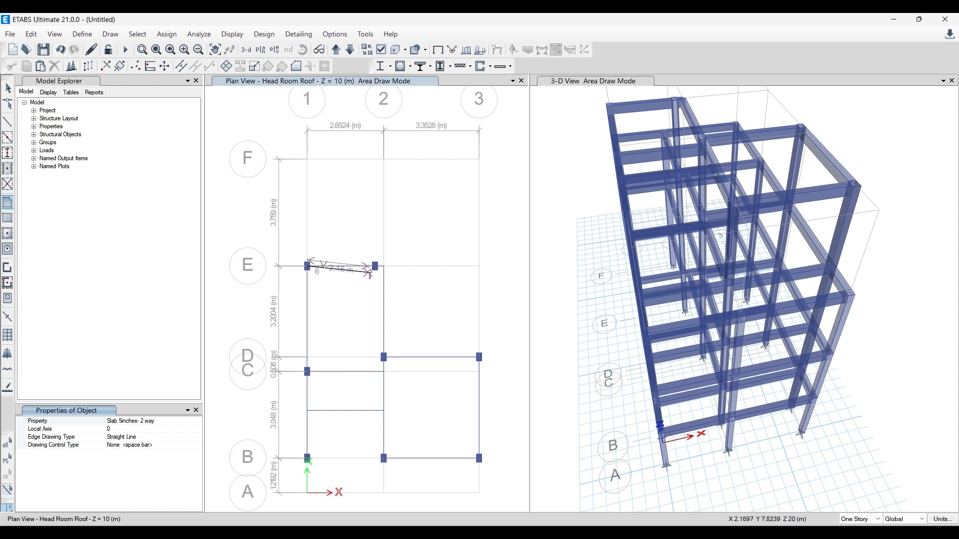
pyautogui.click(382, 267)
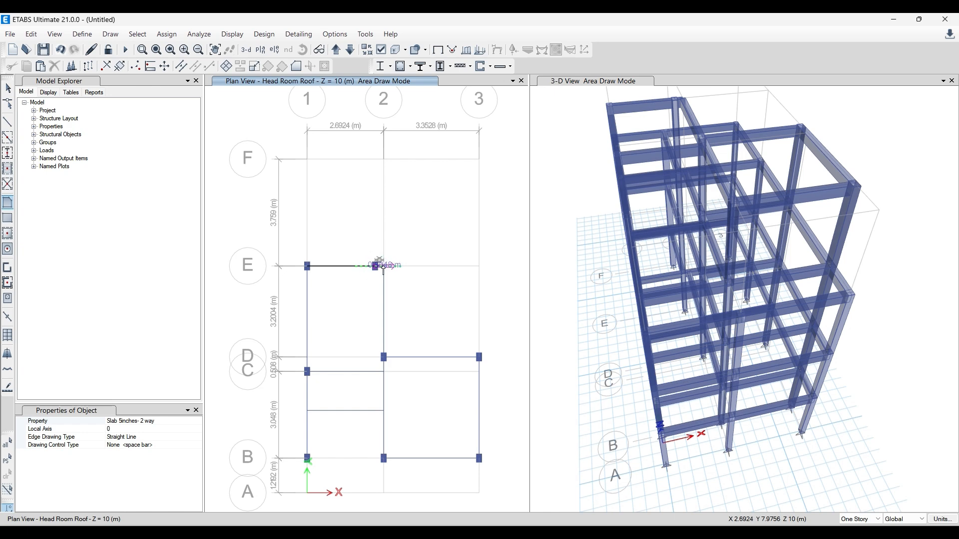
pyautogui.click(384, 357)
pyautogui.scroll(2, 384, 358)
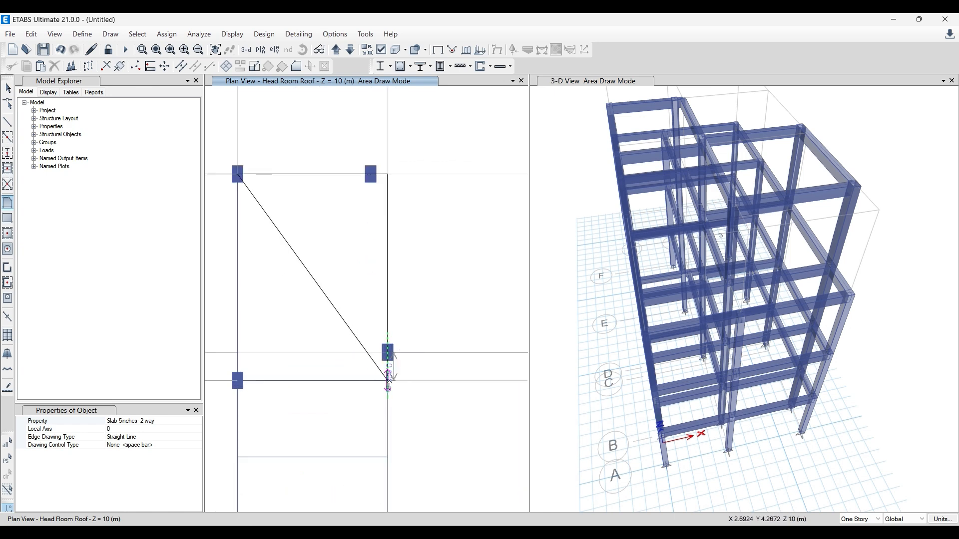
pyautogui.click(388, 380)
pyautogui.click(238, 381)
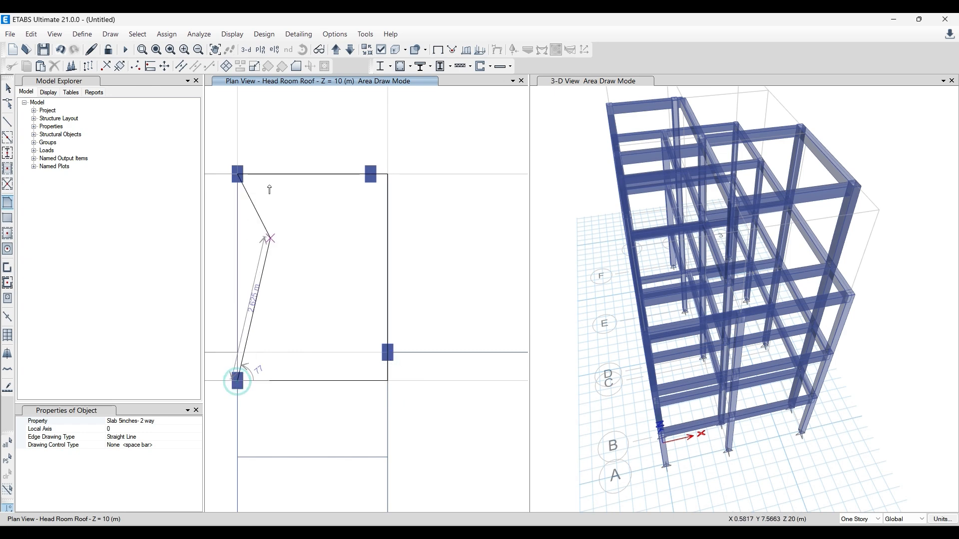
pyautogui.click(238, 173)
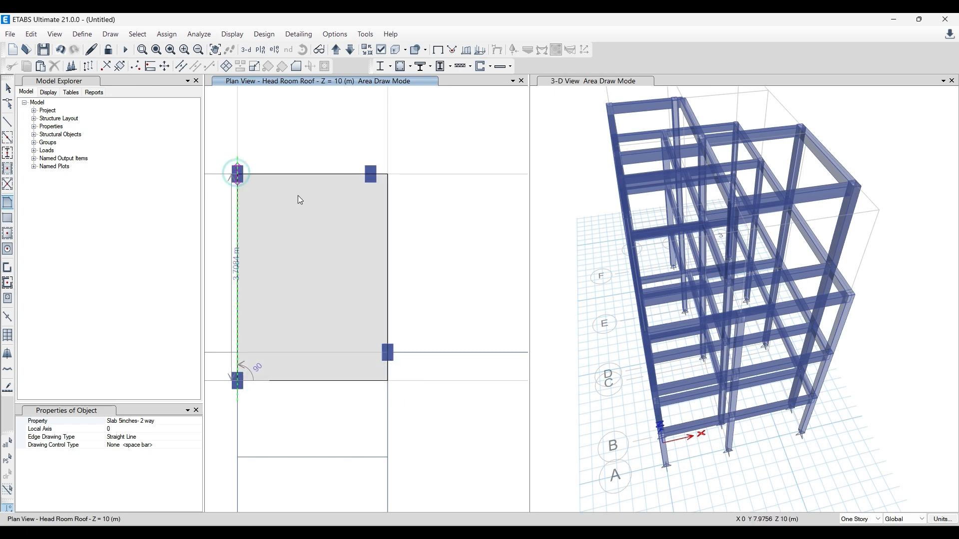
pyautogui.press('Return')
pyautogui.scroll(-2, 271, 154)
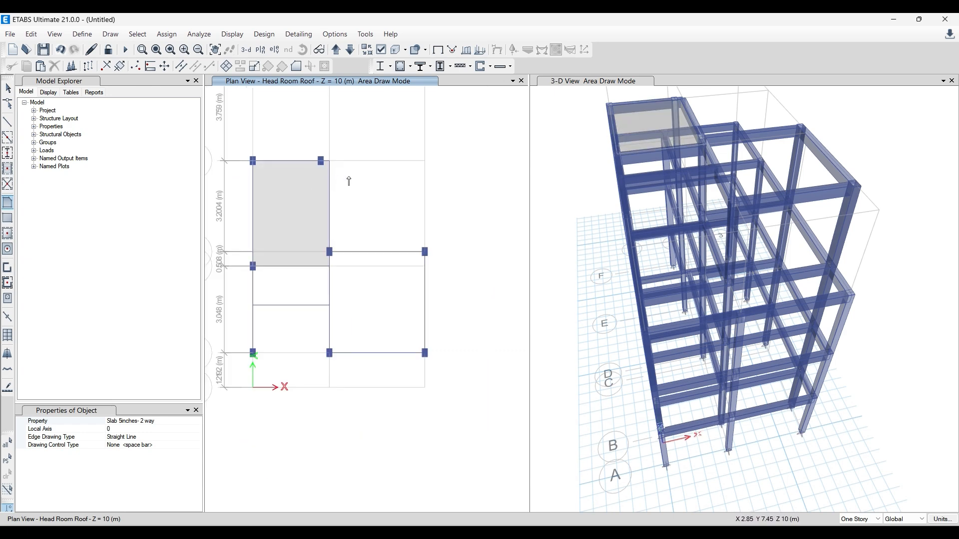
pyautogui.scroll(2, 330, 263)
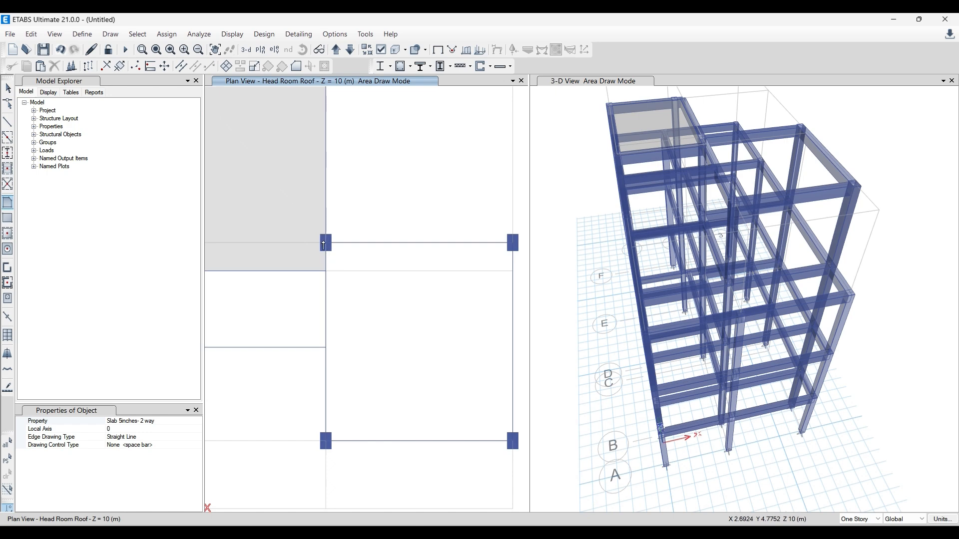
pyautogui.click(326, 243)
pyautogui.scroll(2, 486, 273)
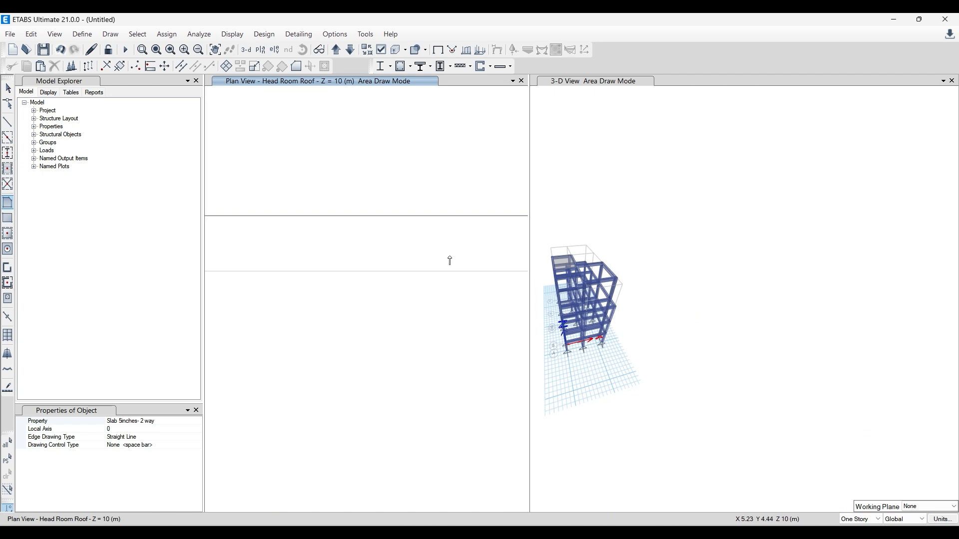
pyautogui.scroll(-3, 448, 262)
pyautogui.scroll(5, 686, 267)
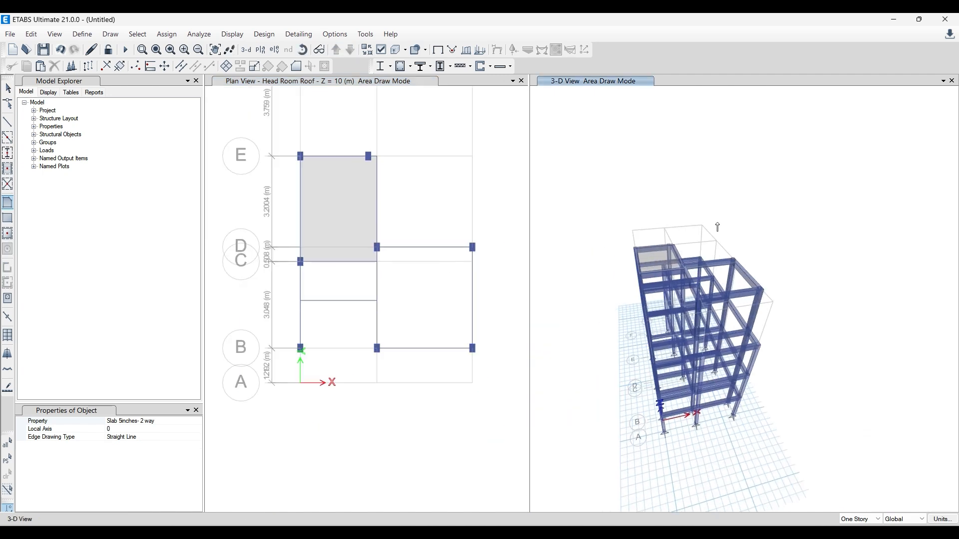
# - Draw a rectangular Slab 5inches- 2 way floor over the bay between grids 2–3 and B–D
pyautogui.click(8, 218)
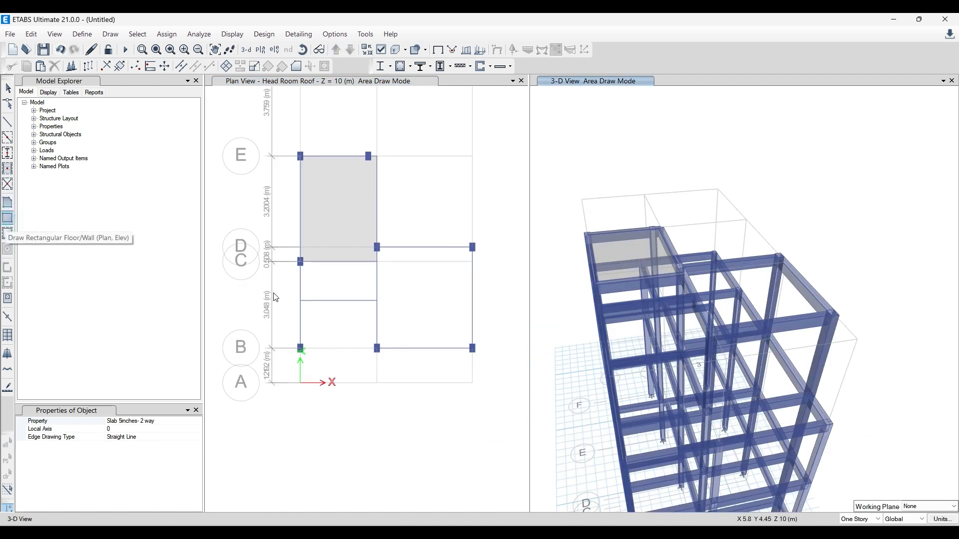
pyautogui.click(378, 248)
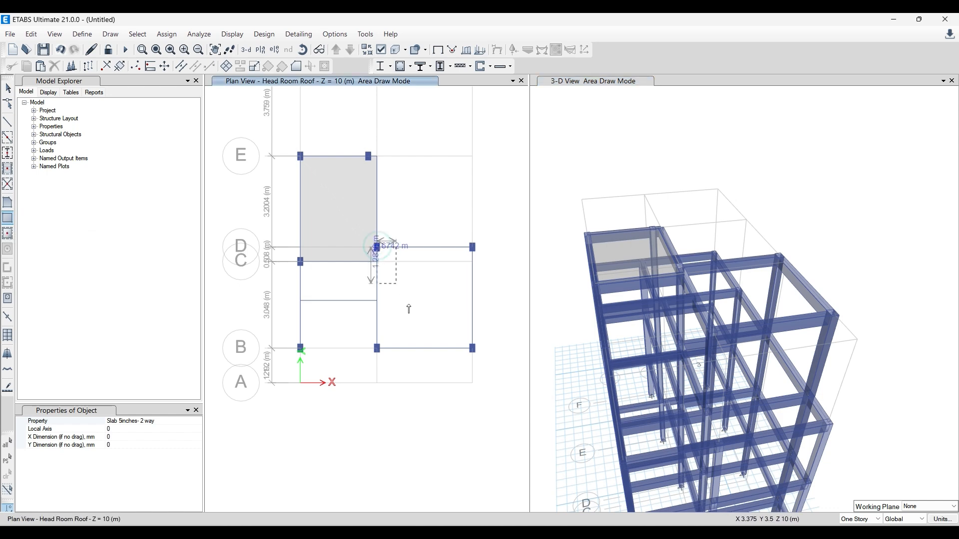
pyautogui.click(472, 348)
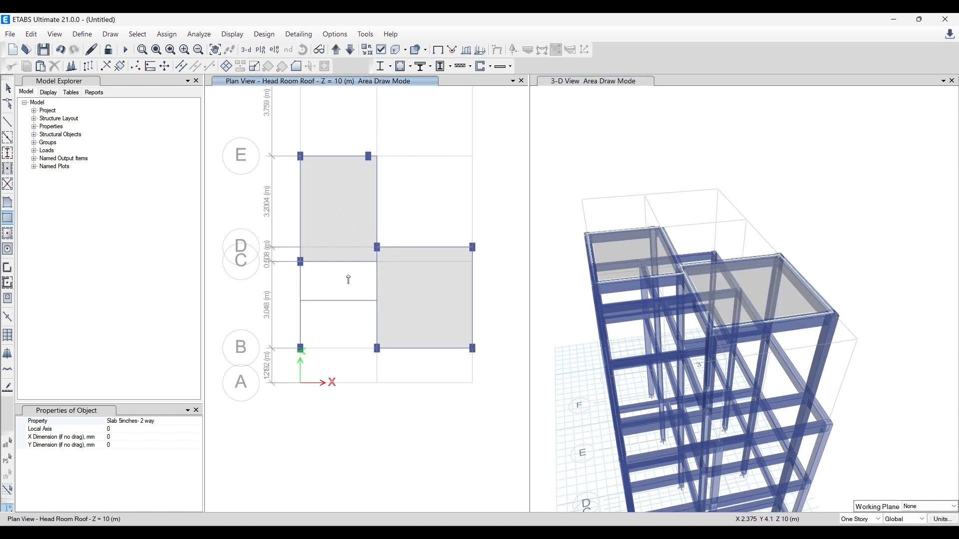
# - Draw a rectangular Slab 5inches- 1 Way floor between grids 1–2, from grid C to the intermediate beam between C and B
pyautogui.click(197, 422)
pyautogui.click(143, 449)
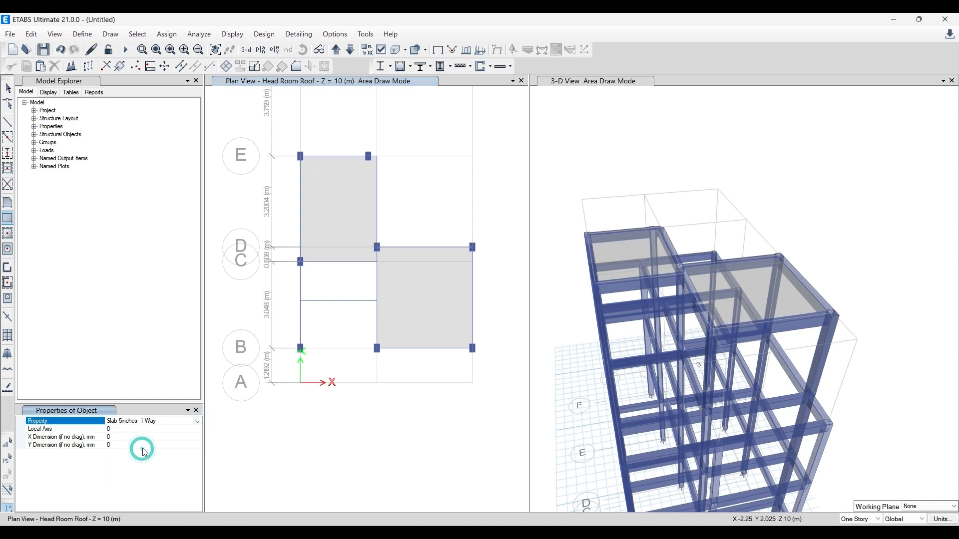
pyautogui.click(300, 262)
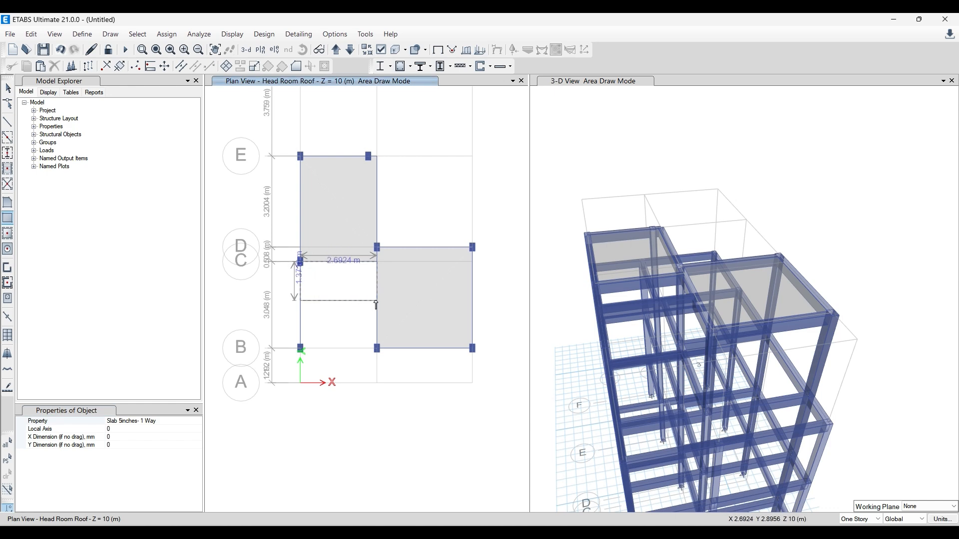
pyautogui.click(360, 321)
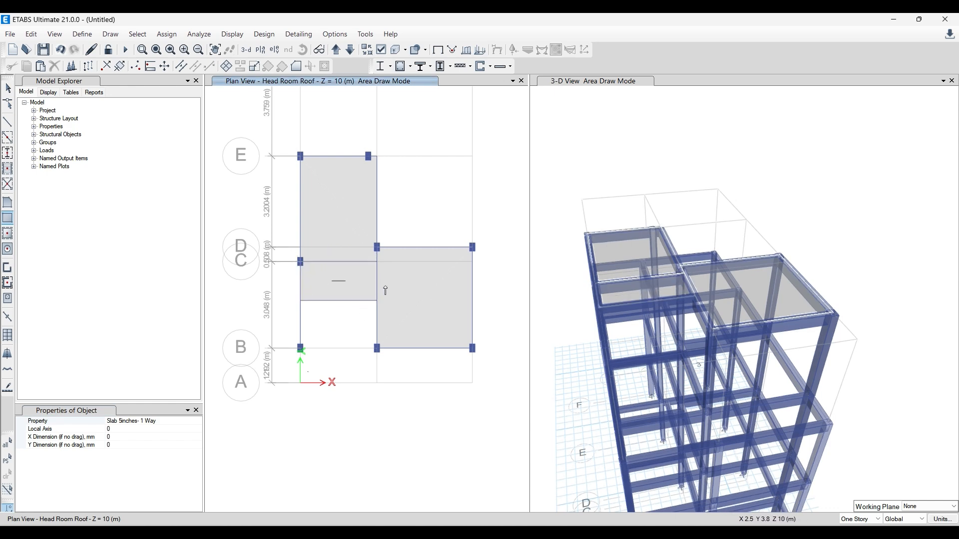
pyautogui.press('Escape')
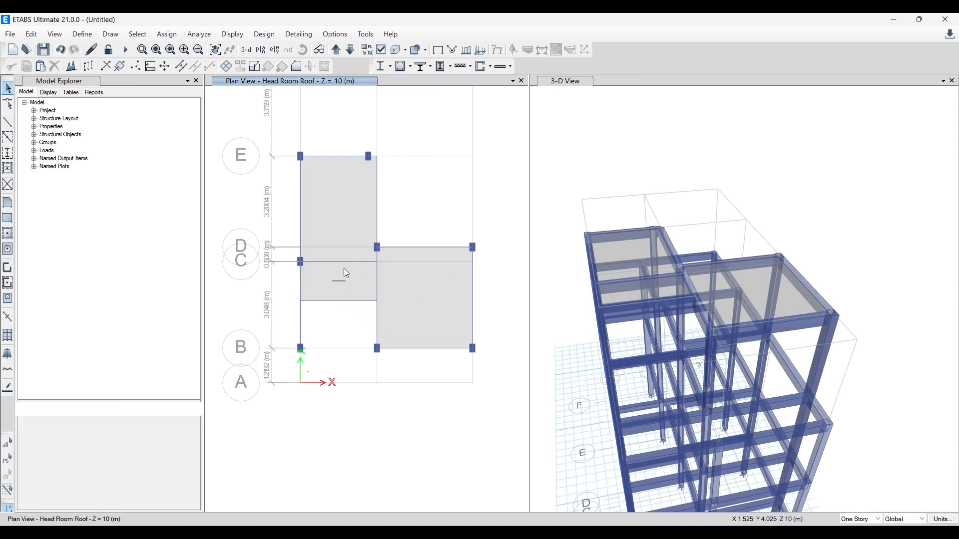
# - Rotate the one-way slab's local axes 90 degrees from the default orientation
pyautogui.scroll(2, 334, 274)
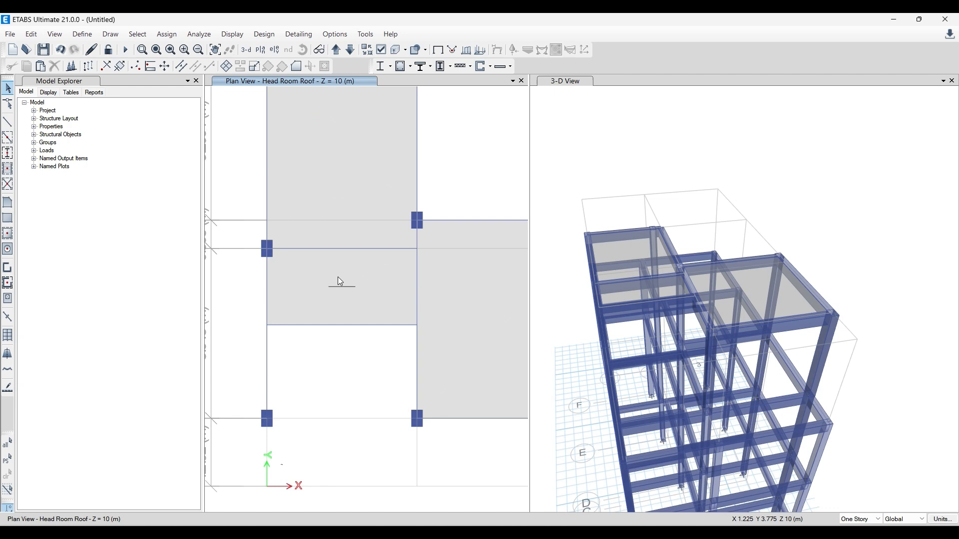
pyautogui.click(356, 304)
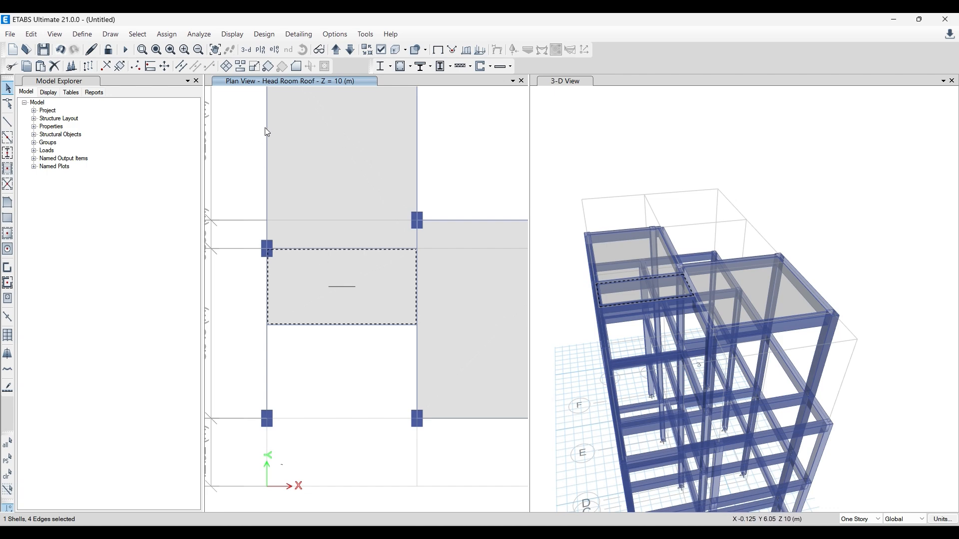
pyautogui.click(166, 34)
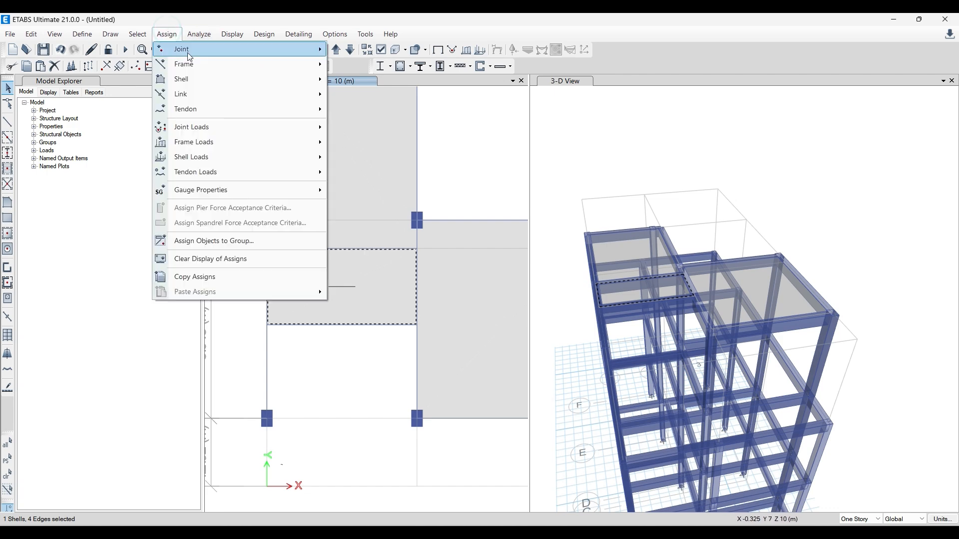
pyautogui.moveTo(305, 85)
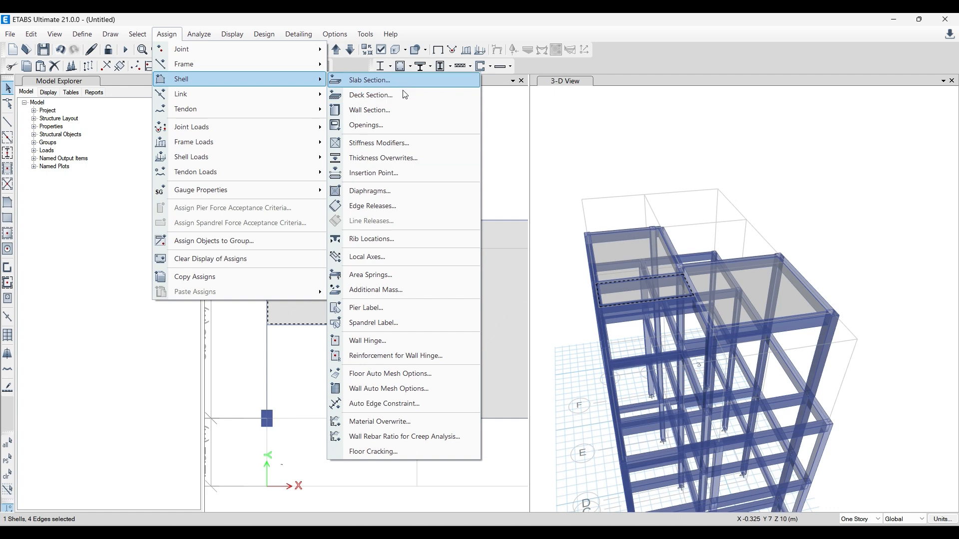
pyautogui.click(397, 256)
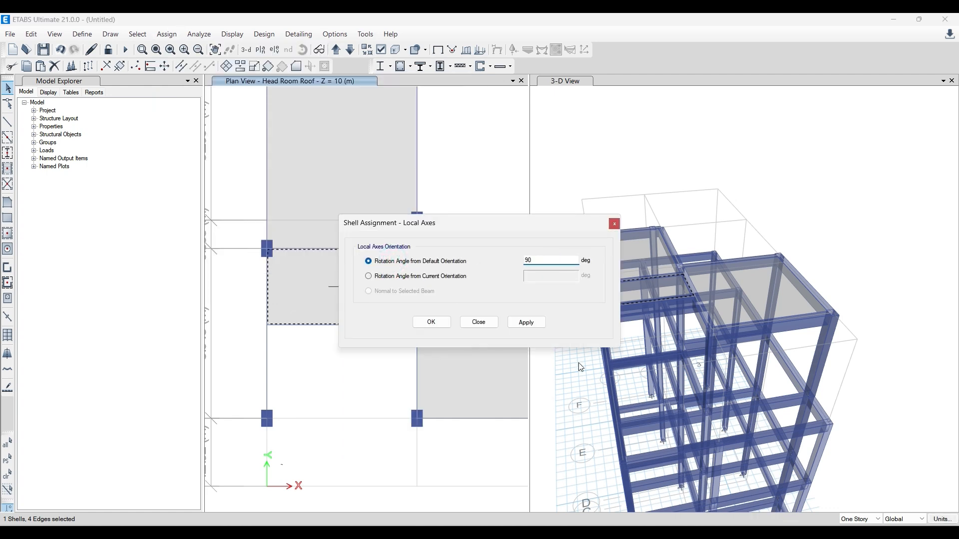
pyautogui.click(526, 322)
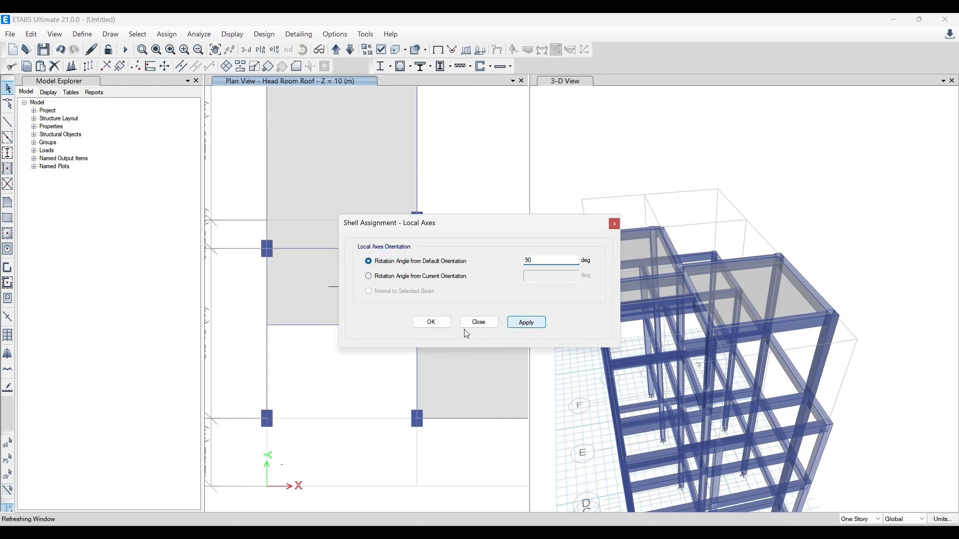
pyautogui.click(432, 322)
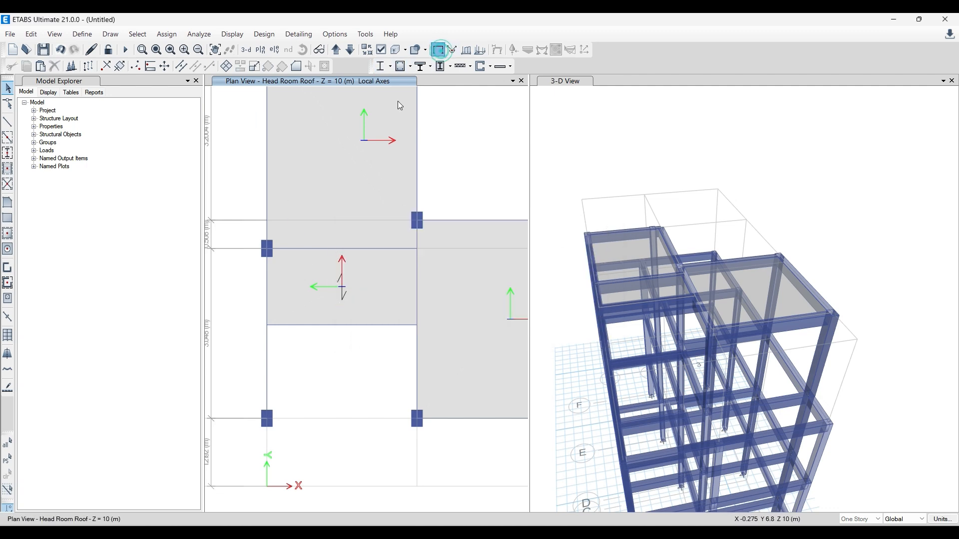
# - Clear the local axes display from the plan and check the one-way slab's span direction
pyautogui.click(438, 50)
pyautogui.click(315, 268)
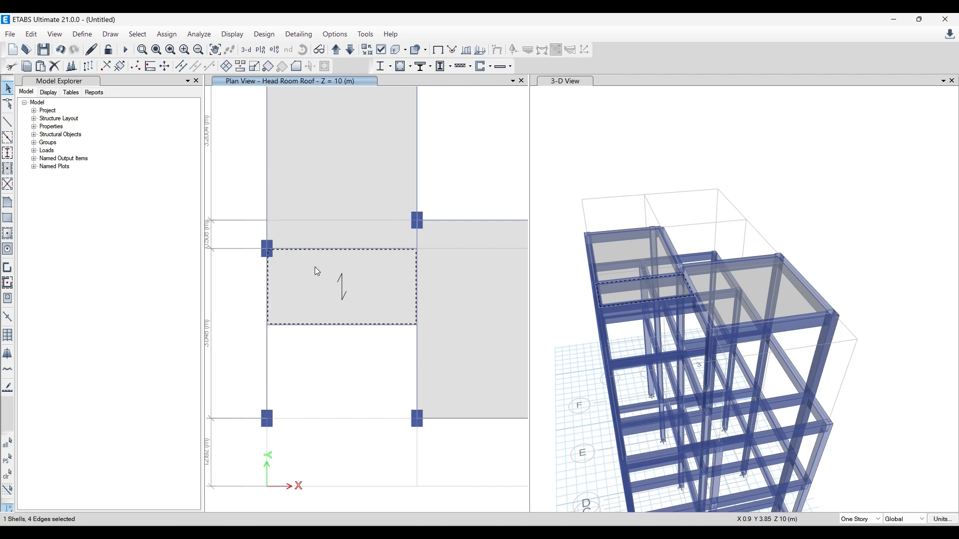
pyautogui.click(328, 324)
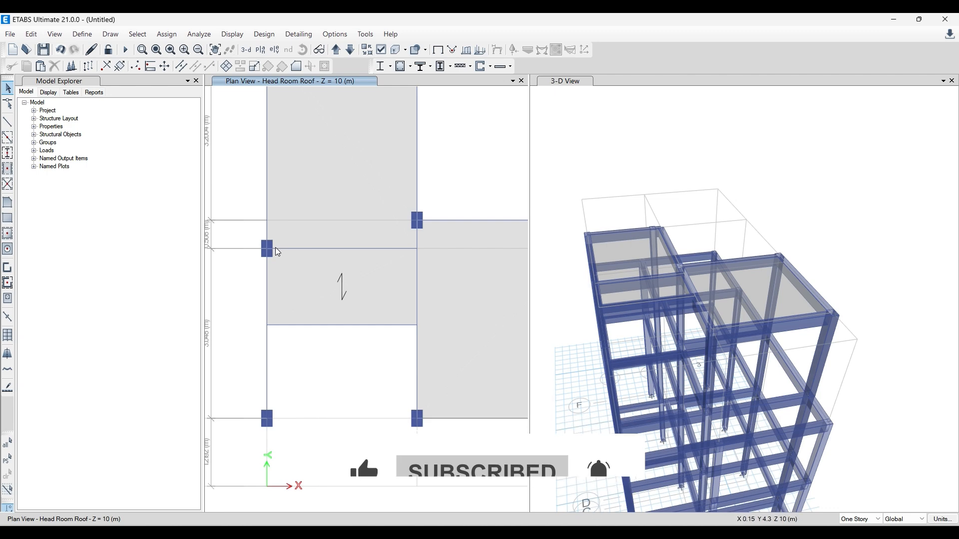
# - Select the two beams supporting the one-way slab to check its span direction, and clear the selection
pyautogui.click(297, 248)
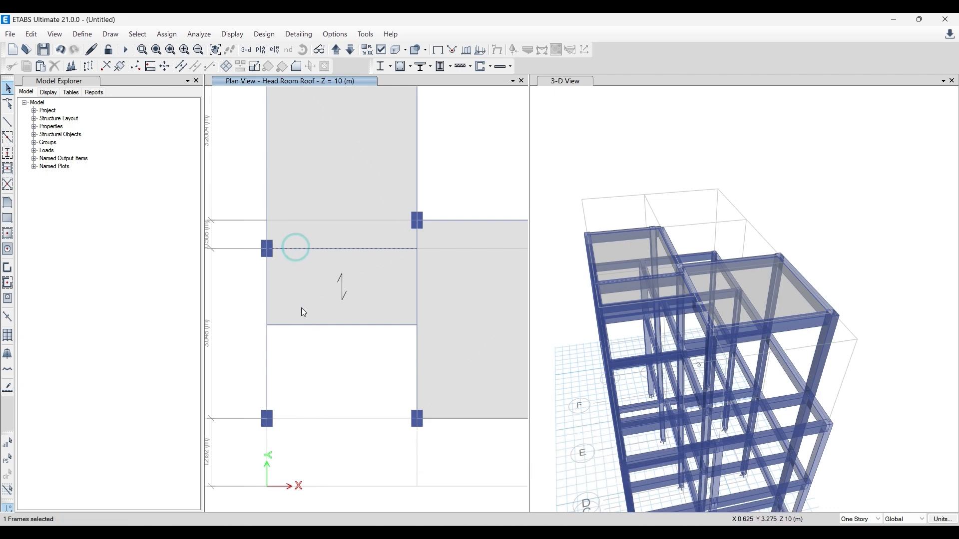
pyautogui.click(302, 326)
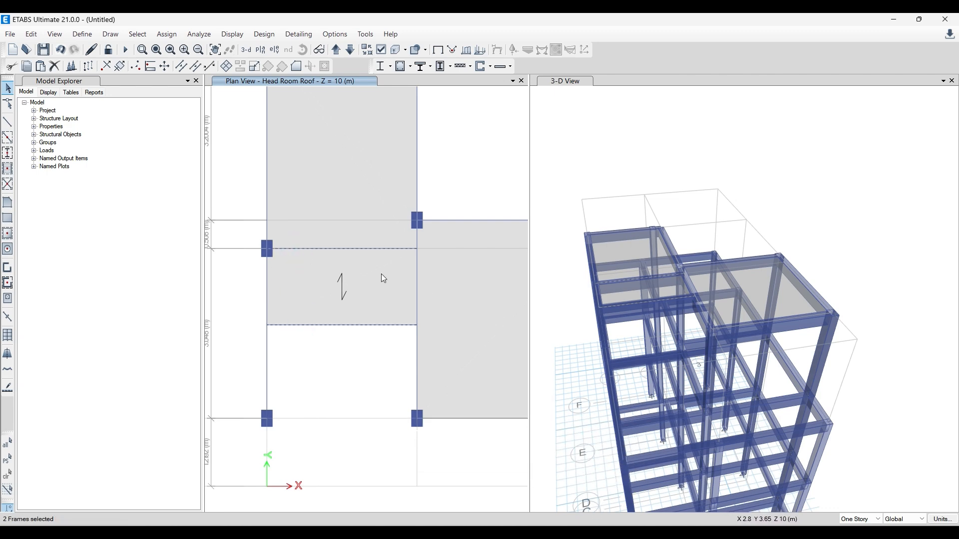
pyautogui.press('Escape')
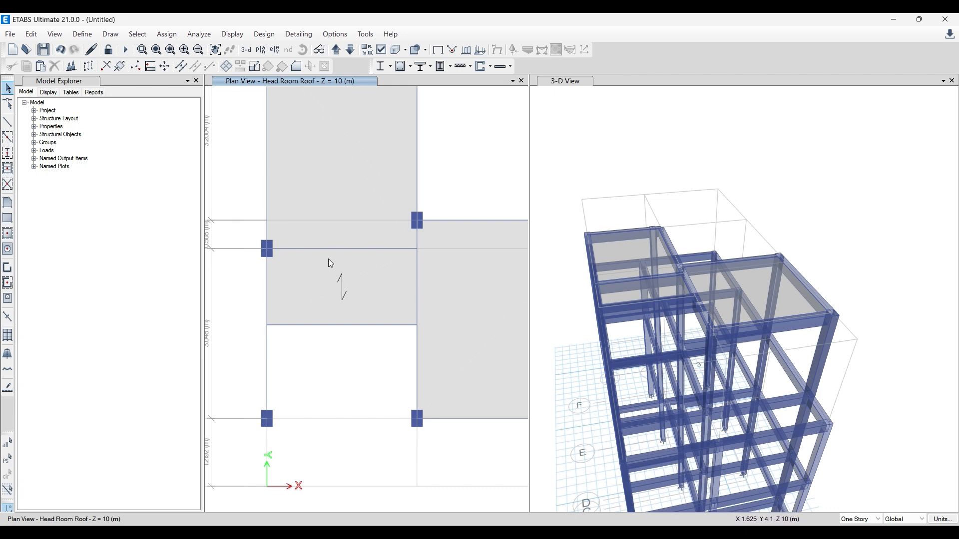
# - Select each of the three Head Room Roof slabs in turn to check them, and clear the selection
pyautogui.scroll(-2, 330, 263)
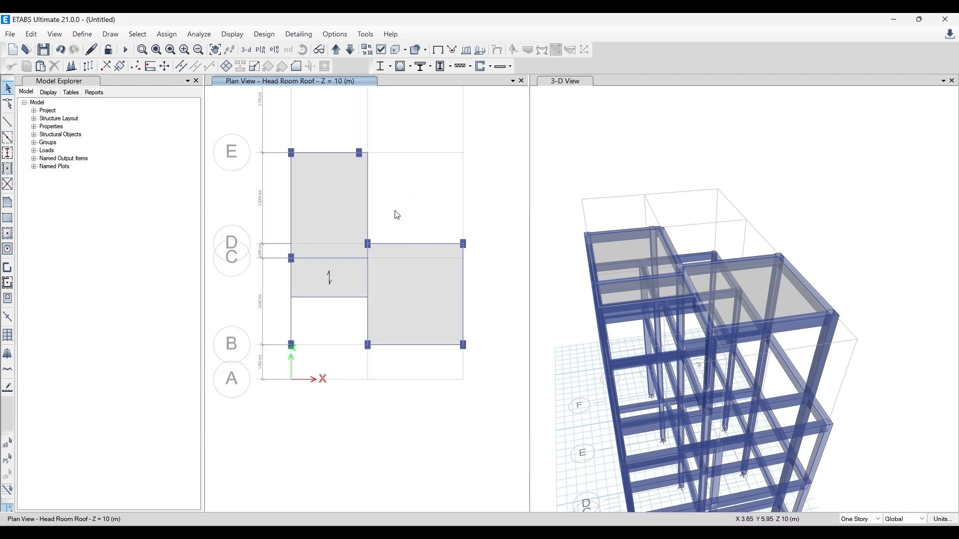
pyautogui.moveTo(394, 214); pyautogui.dragTo(397, 248, button='middle')
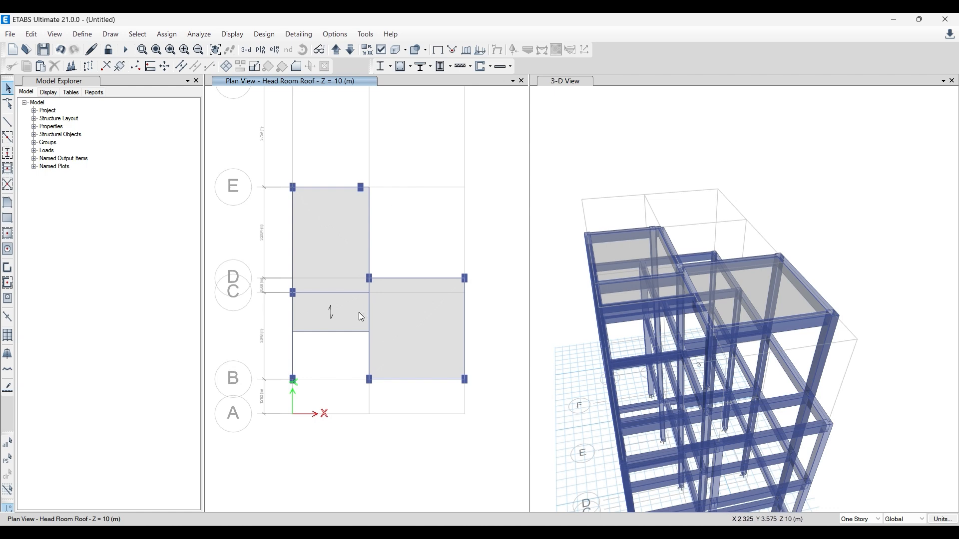
pyautogui.click(424, 309)
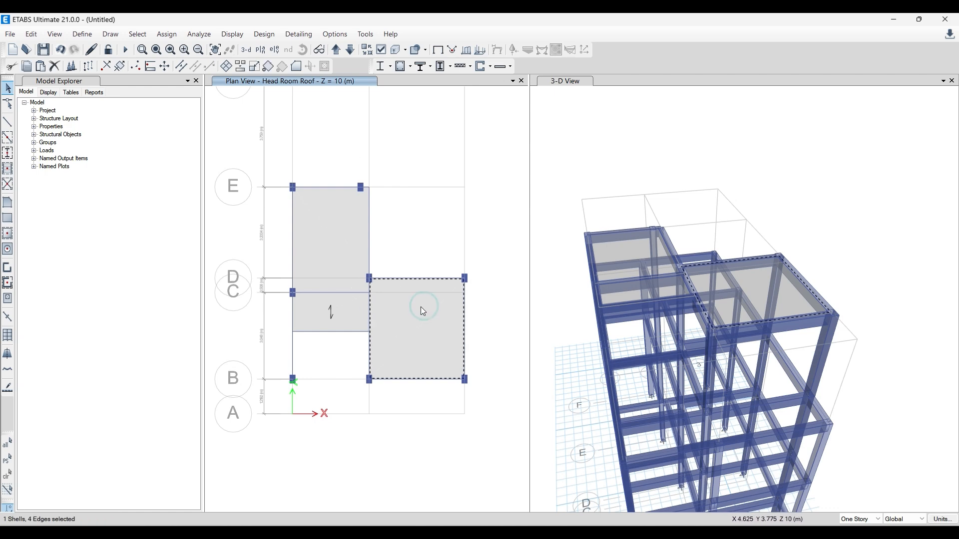
pyautogui.click(343, 314)
pyautogui.click(322, 238)
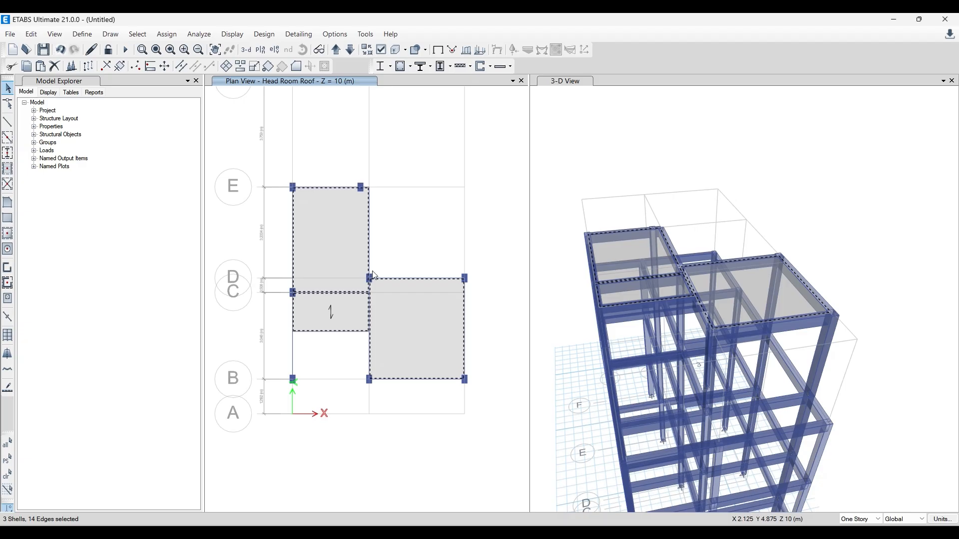
pyautogui.click(402, 237)
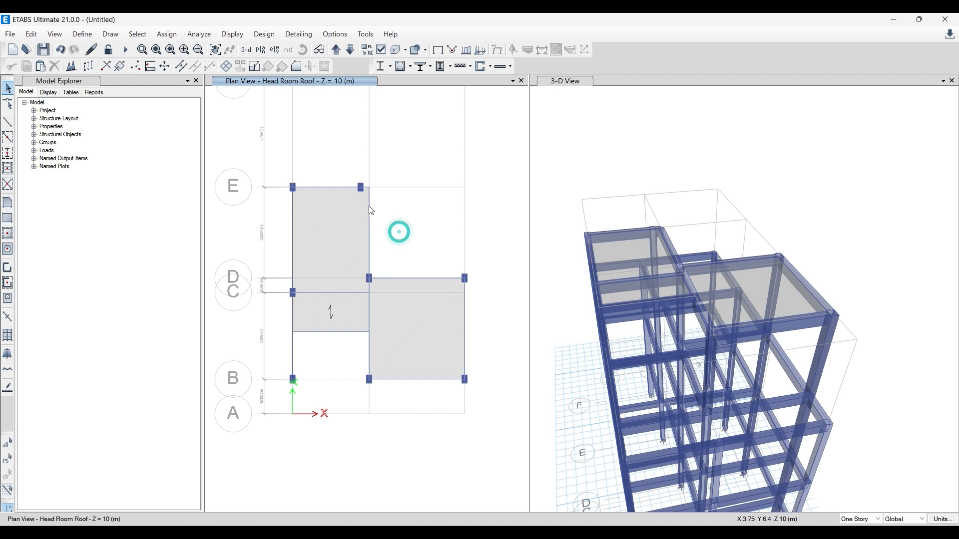
# - Move the plan view down one story to FF Roof/Terrace
pyautogui.click(349, 49)
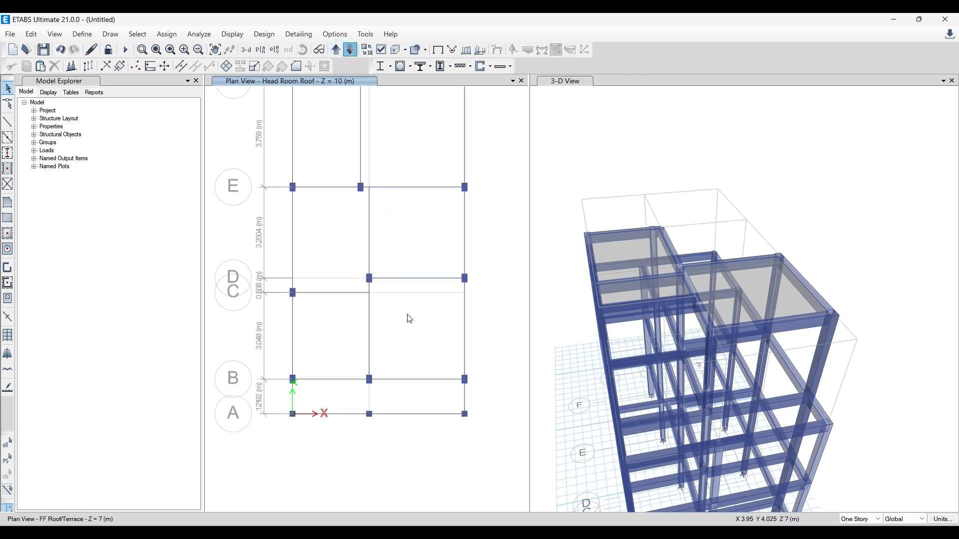
pyautogui.moveTo(383, 261); pyautogui.dragTo(403, 344, button='middle')
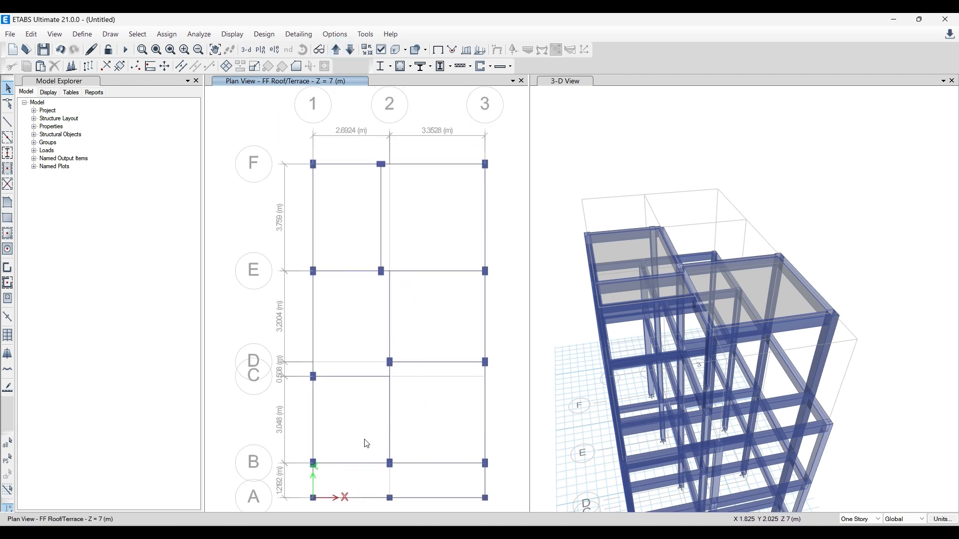
pyautogui.moveTo(343, 415); pyautogui.dragTo(313, 382, button='middle')
pyautogui.scroll(2, 278, 454)
pyautogui.scroll(-2, 279, 426)
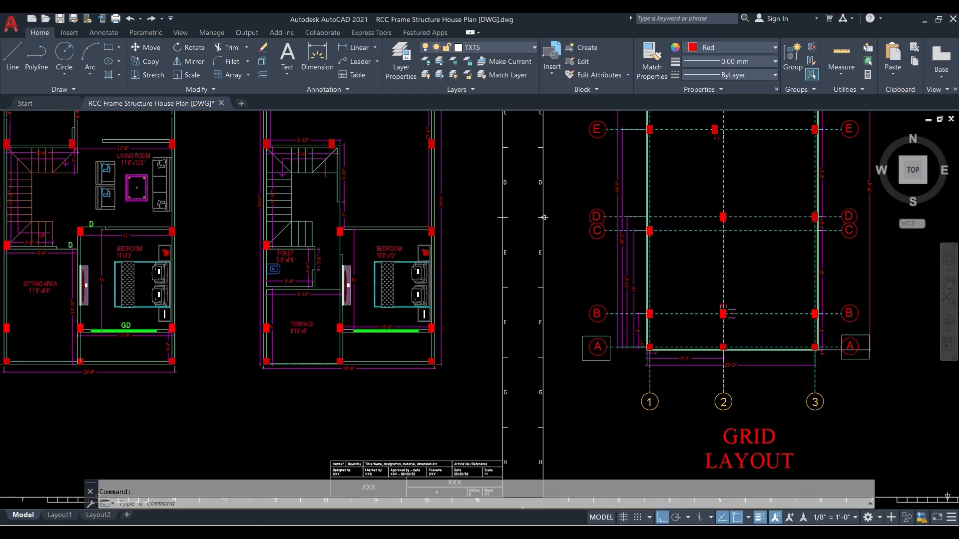
# - Switch to AutoCAD and examine the roof beam layout in the RCC frame house drawing
pyautogui.scroll(-3, 411, 330)
pyautogui.moveTo(488, 330); pyautogui.dragTo(274, 180, button='middle')
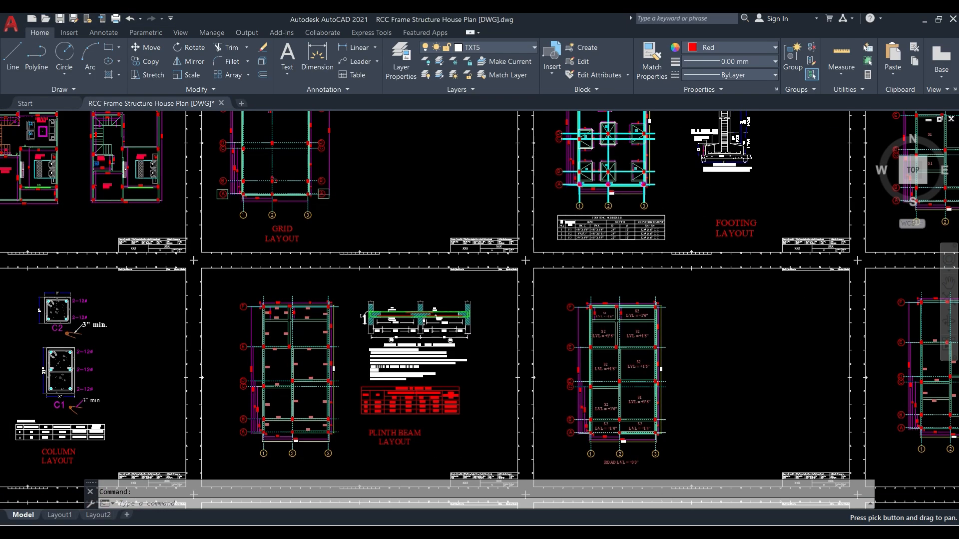
pyautogui.moveTo(398, 284); pyautogui.dragTo(448, 211, button='middle')
pyautogui.scroll(-4, 279, 250)
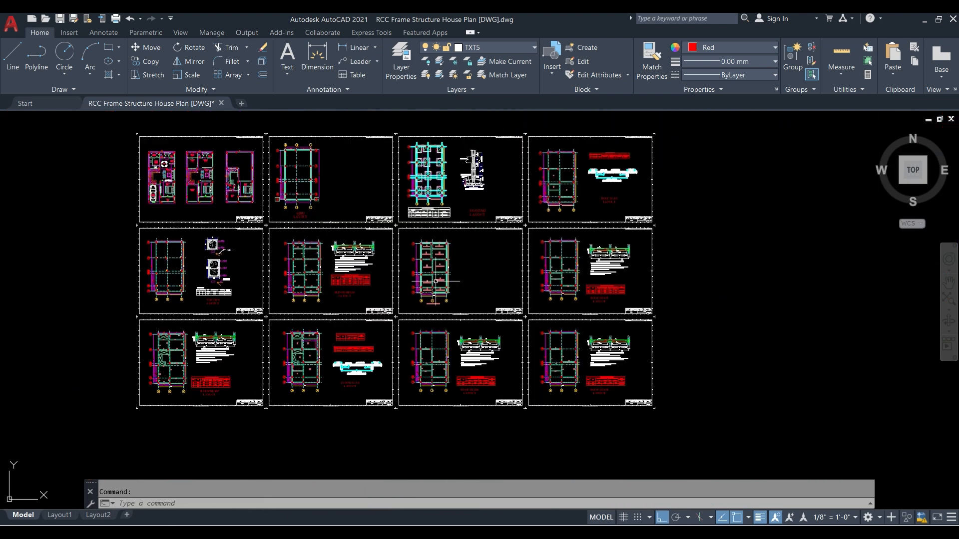
pyautogui.scroll(4, 565, 287)
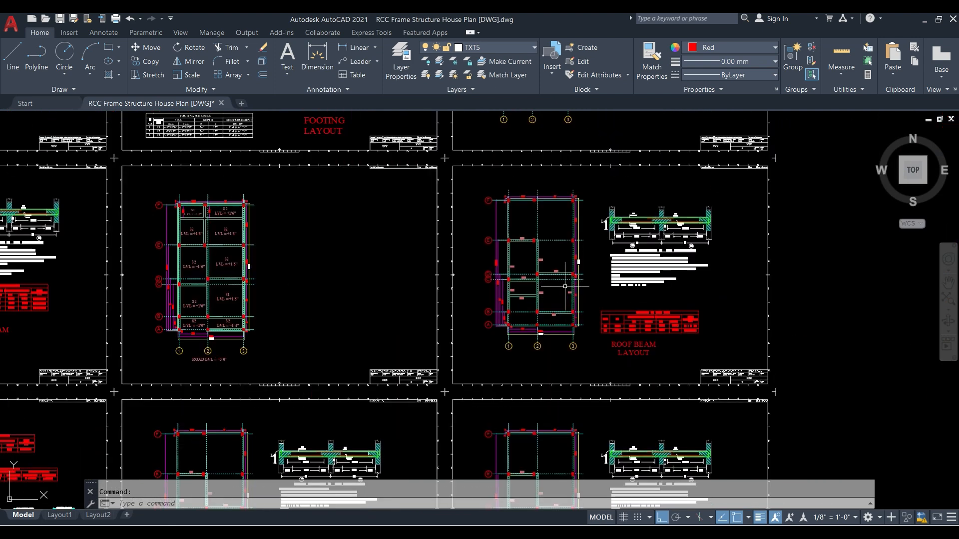
pyautogui.scroll(3, 529, 250)
pyautogui.scroll(3, 515, 190)
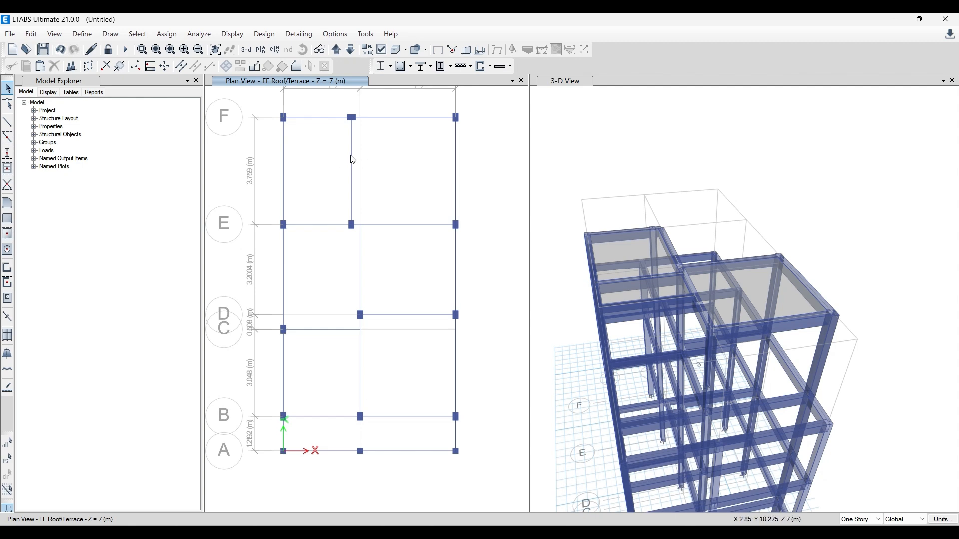
# - Draw a rectangular Slab 5inches- 1 Way floor between grids E–F, from grid 1 to the intermediate beam
pyautogui.click(7, 219)
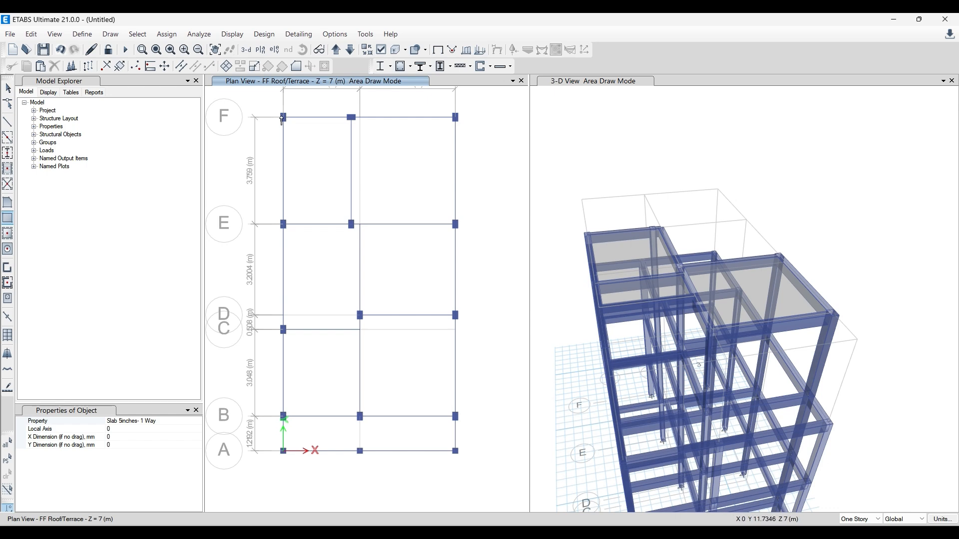
pyautogui.moveTo(284, 117)
pyautogui.mouseDown()
pyautogui.moveTo(317, 154)
pyautogui.moveTo(351, 224)
pyautogui.mouseUp()
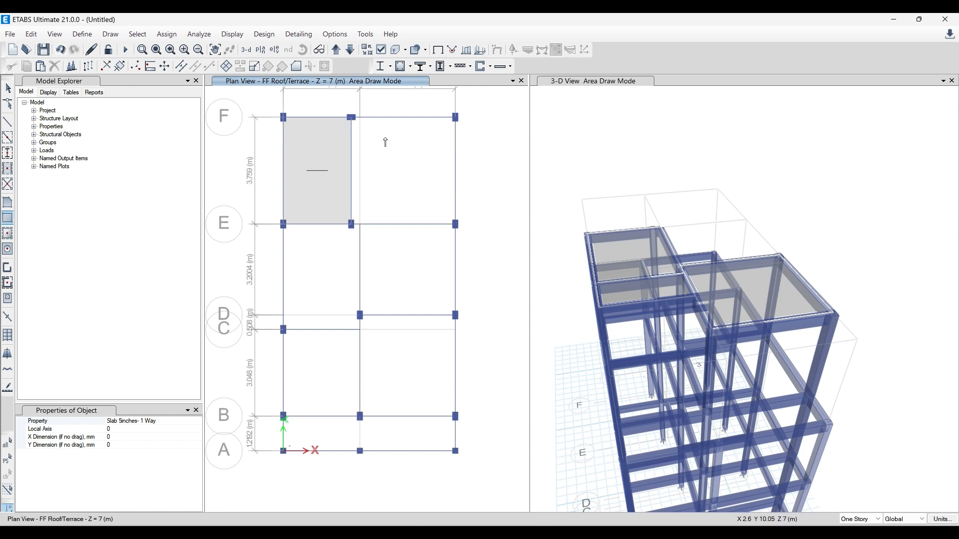
# - Draw rectangular Slab 5inches- 2 way floors from the intermediate beam to grid 3 between E–F, and between grids 2–3 and D–E
pyautogui.click(197, 422)
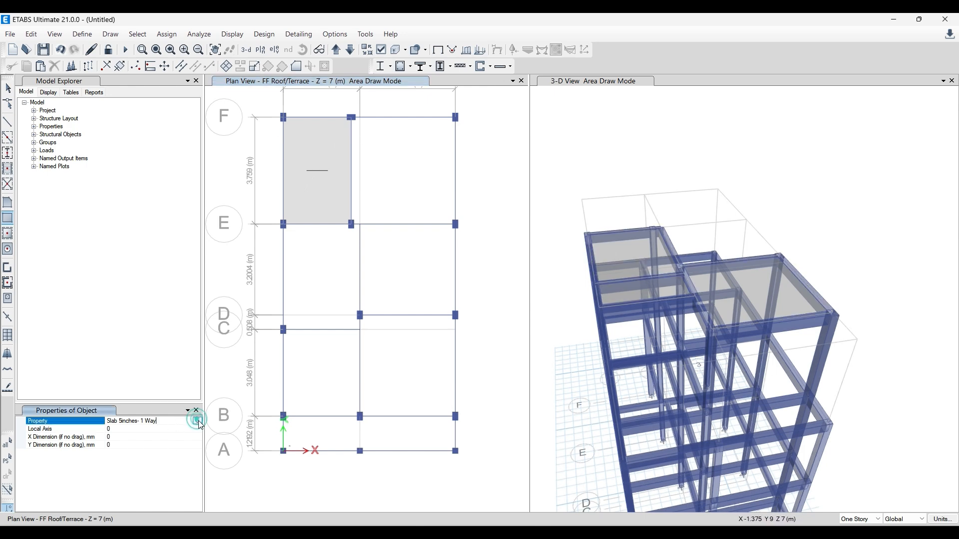
pyautogui.click(197, 421)
pyautogui.click(156, 456)
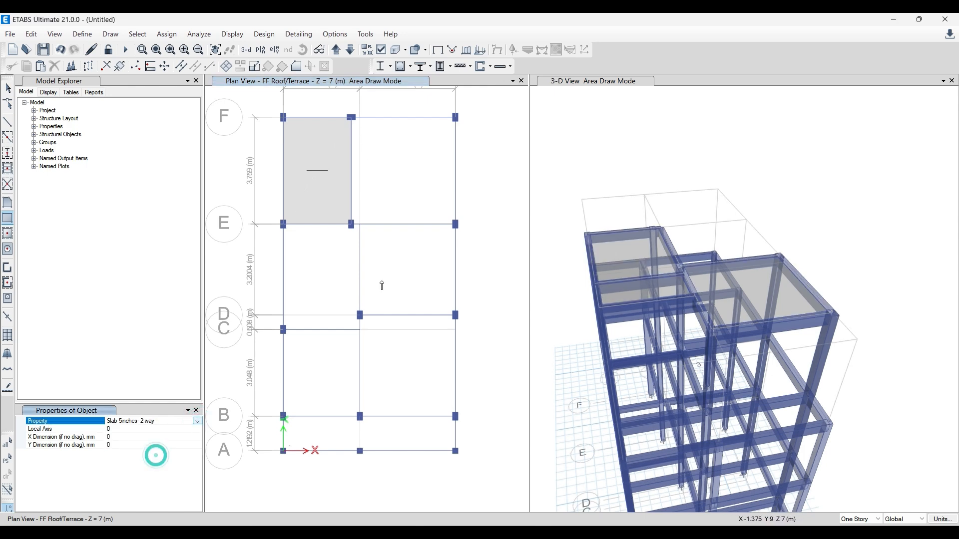
pyautogui.click(352, 118)
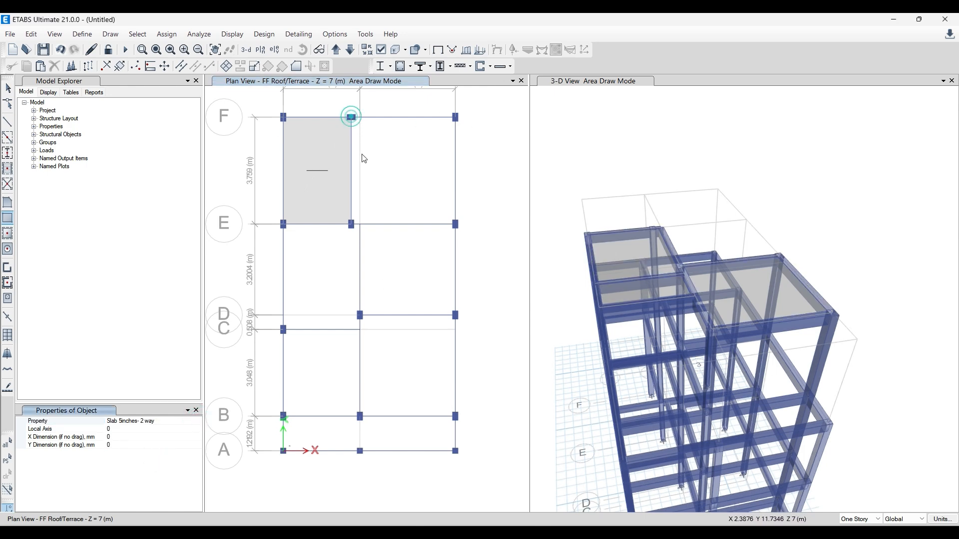
pyautogui.click(455, 226)
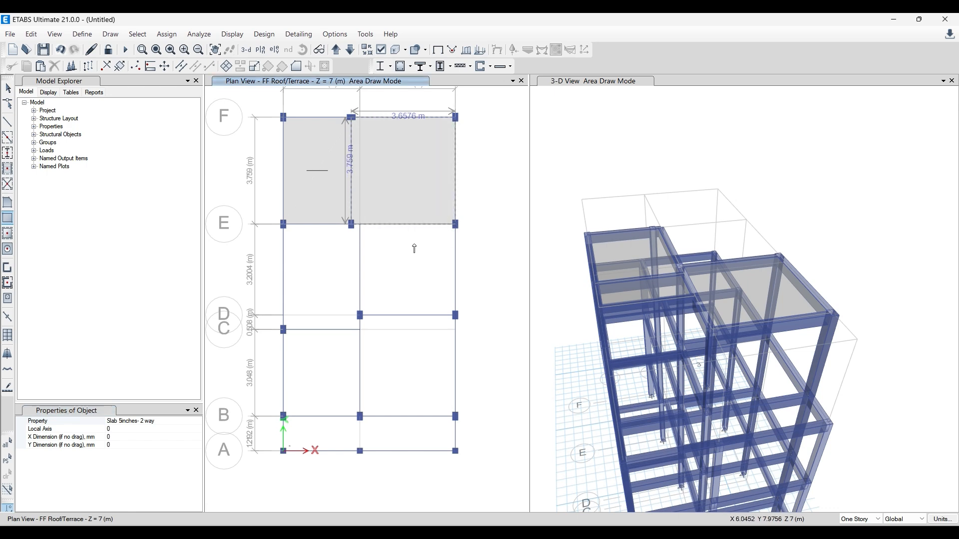
pyautogui.click(360, 225)
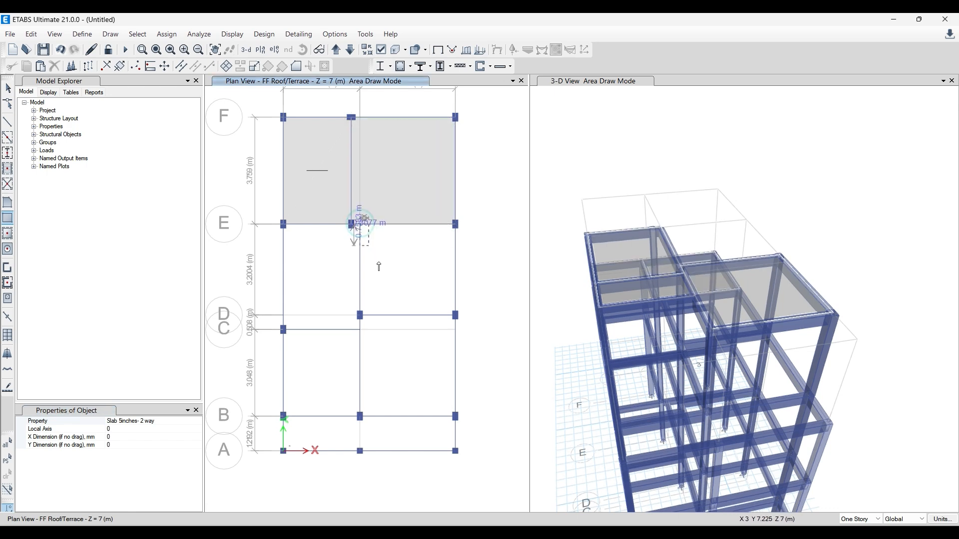
pyautogui.click(455, 316)
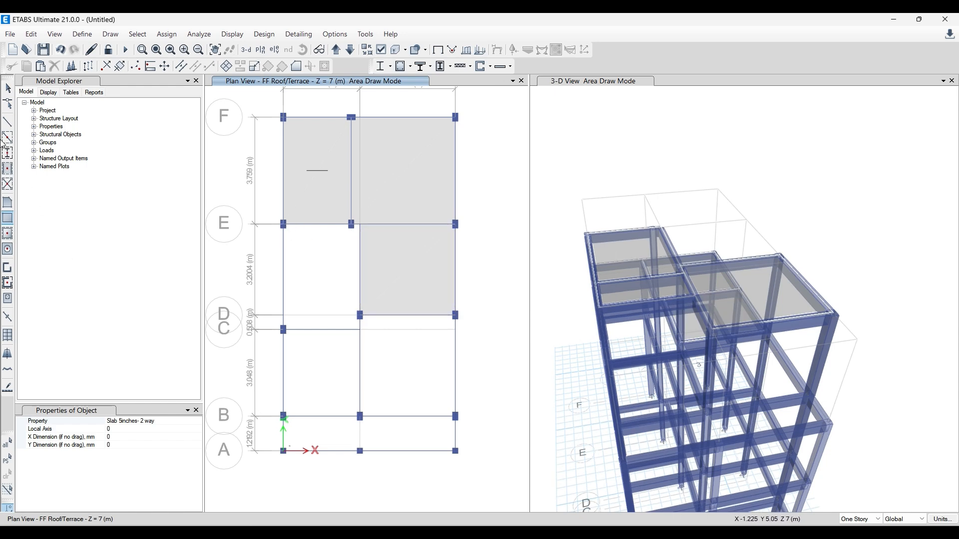
pyautogui.click(7, 203)
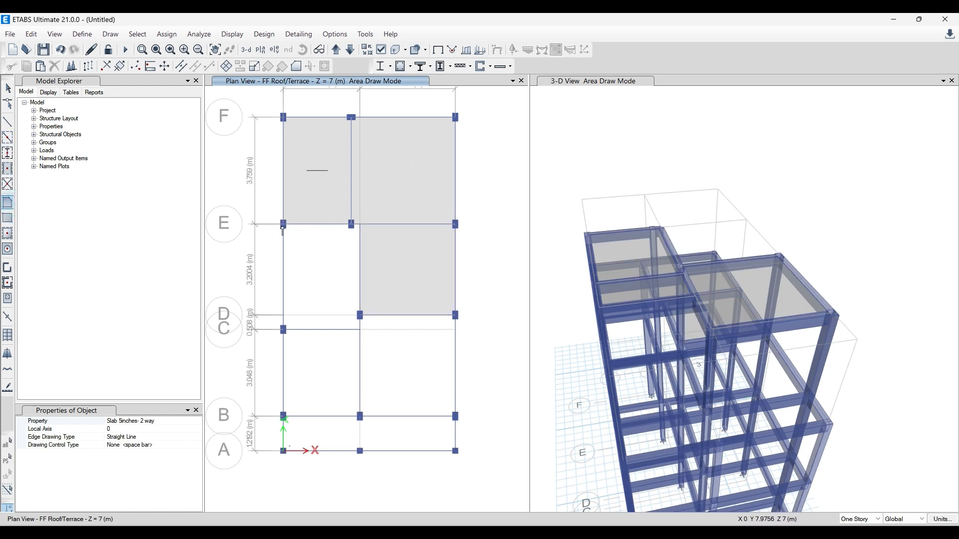
pyautogui.scroll(3, 284, 227)
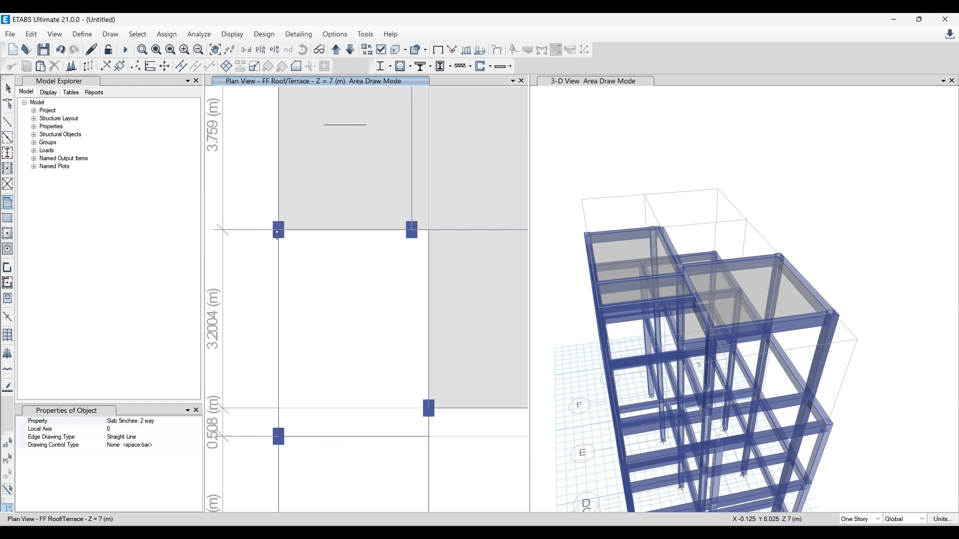
pyautogui.click(278, 230)
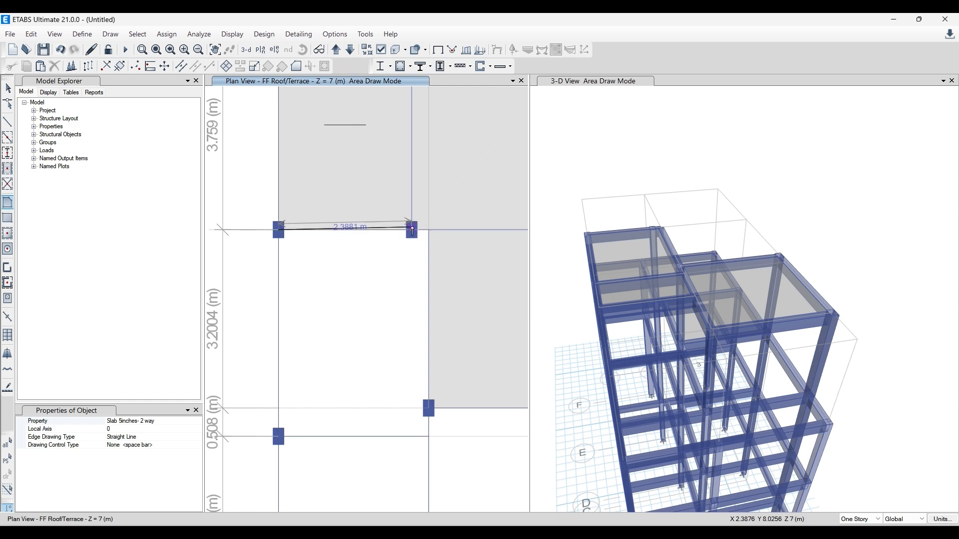
pyautogui.scroll(6, 416, 230)
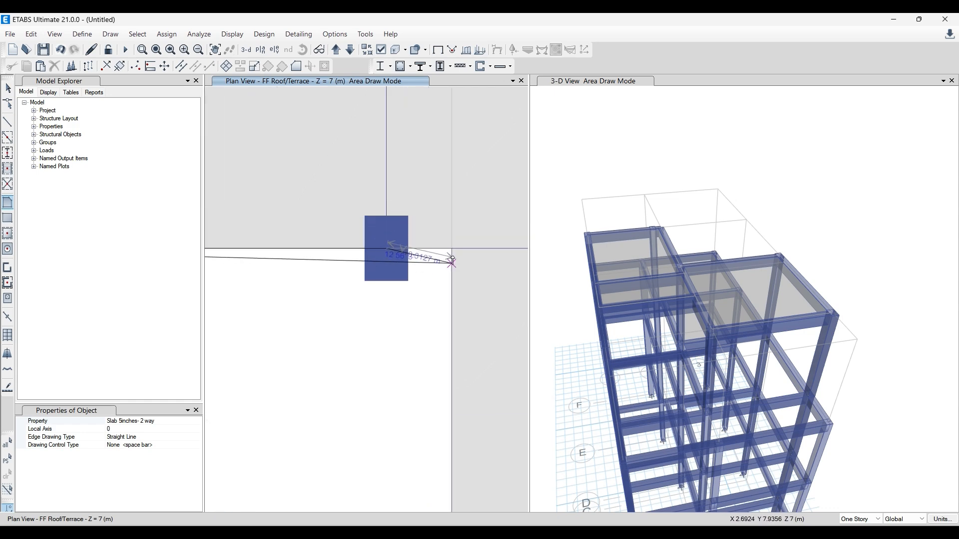
pyautogui.click(451, 248)
pyautogui.scroll(-6, 450, 230)
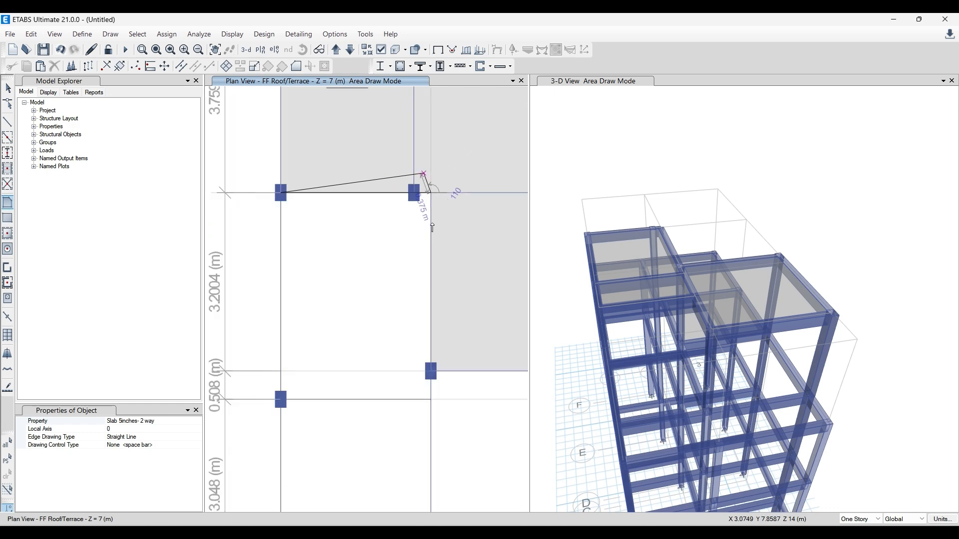
pyautogui.scroll(3, 434, 250)
pyautogui.scroll(2, 436, 314)
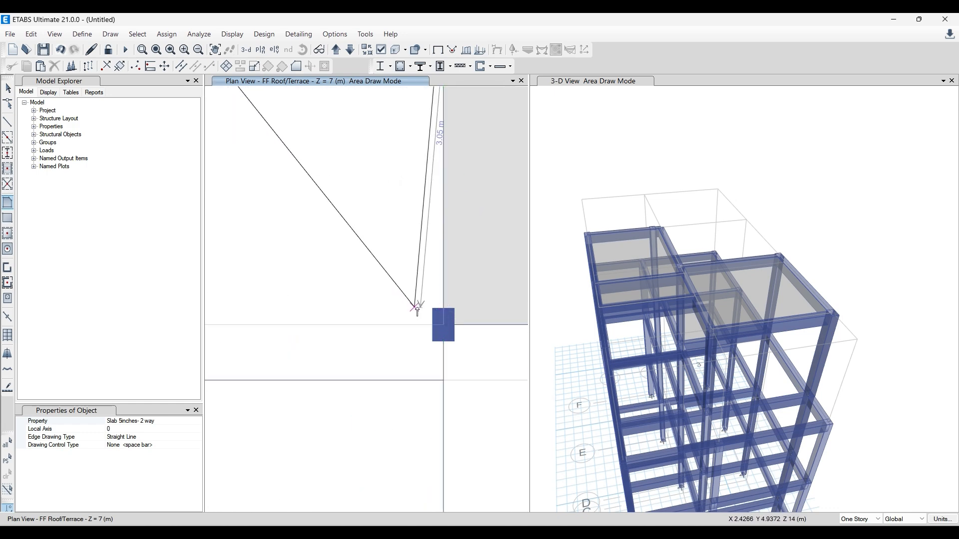
pyautogui.press('Escape')
pyautogui.press('Escape')
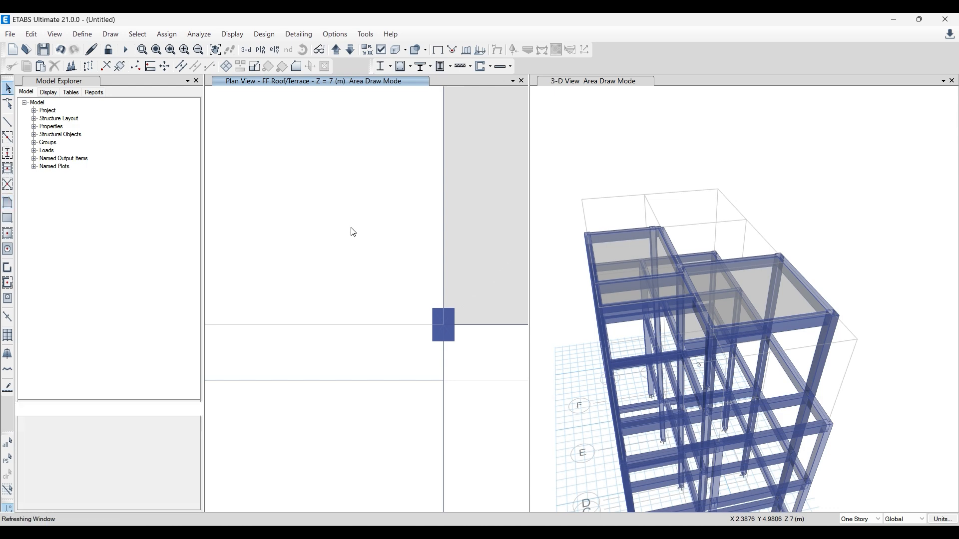
# - Enable snapping to Edges, Lines and Frames, and Intersections in the snap options
pyautogui.rightClick(351, 183)
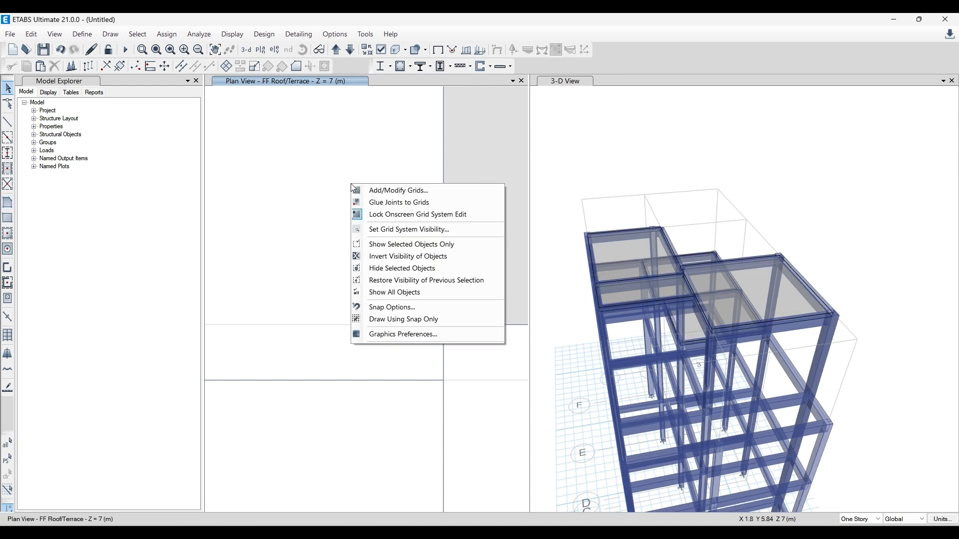
pyautogui.click(395, 307)
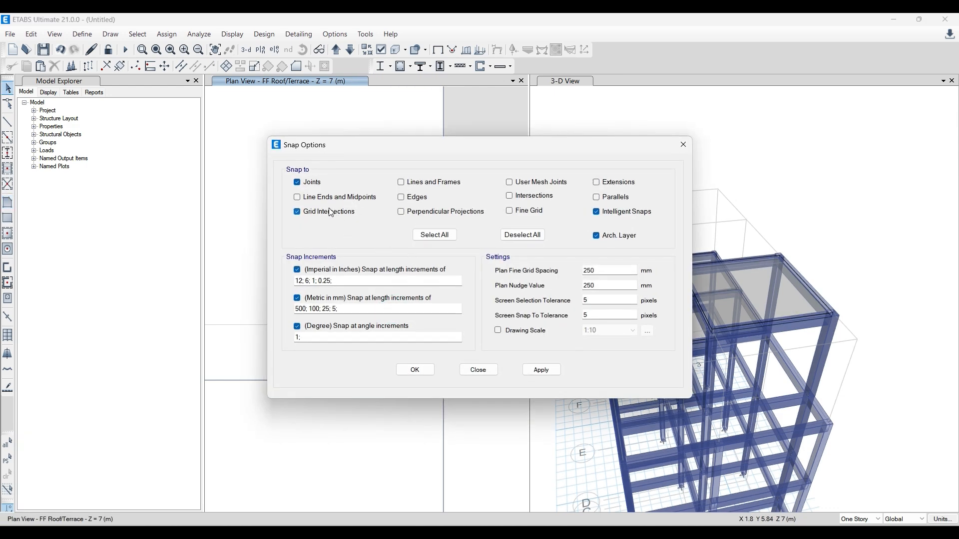
pyautogui.click(415, 199)
pyautogui.click(449, 184)
pyautogui.click(541, 193)
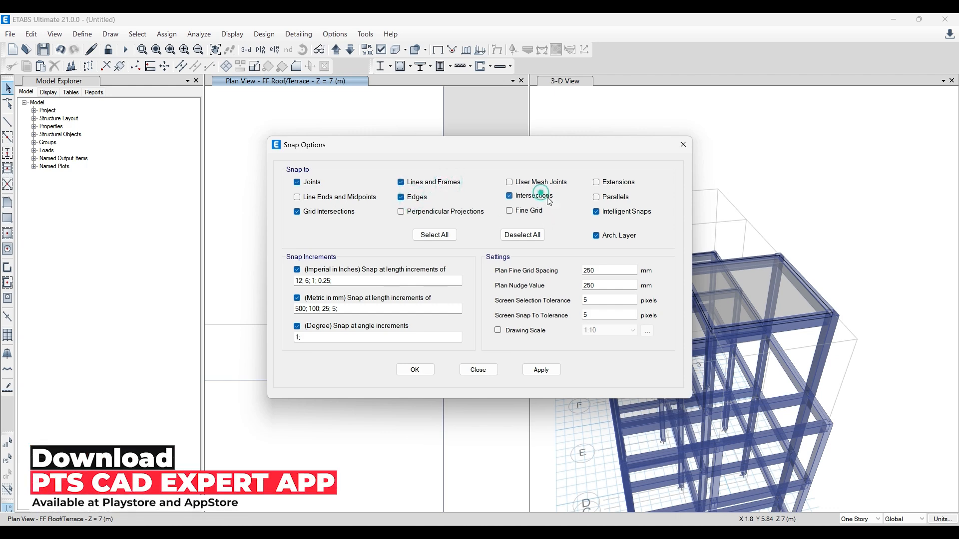
pyautogui.click(554, 372)
pyautogui.click(407, 370)
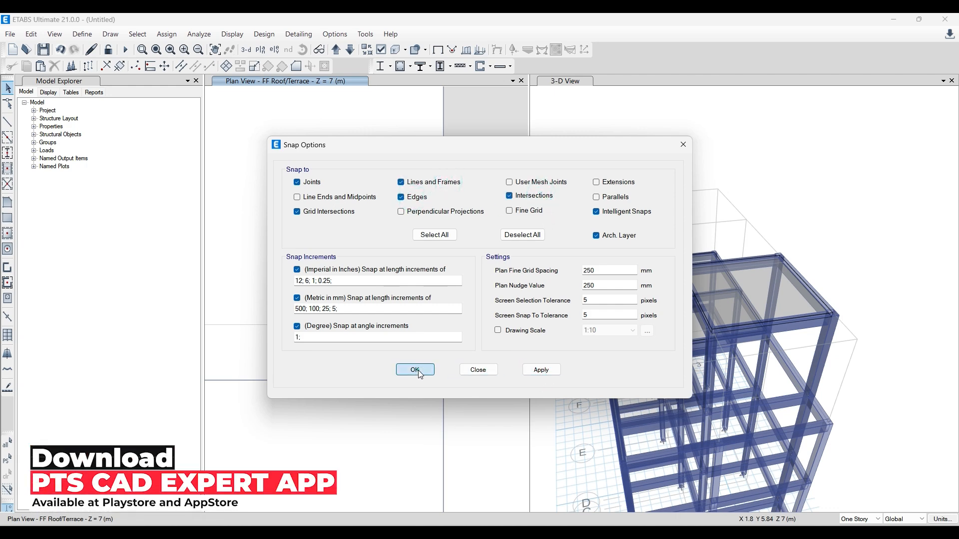
pyautogui.scroll(-2, 422, 336)
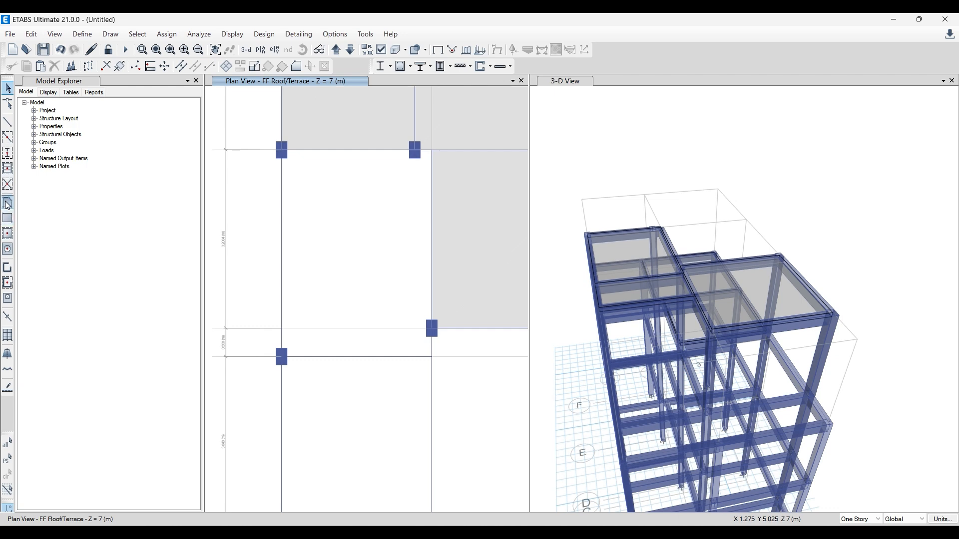
# - Switch the graphics mode used to display the model views
pyautogui.click(8, 204)
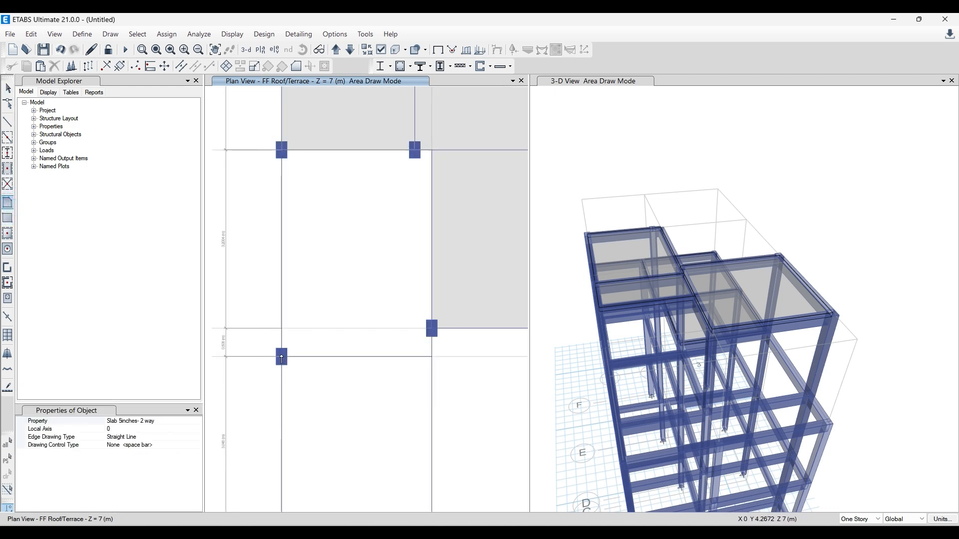
pyautogui.click(306, 34)
pyautogui.moveTo(334, 34)
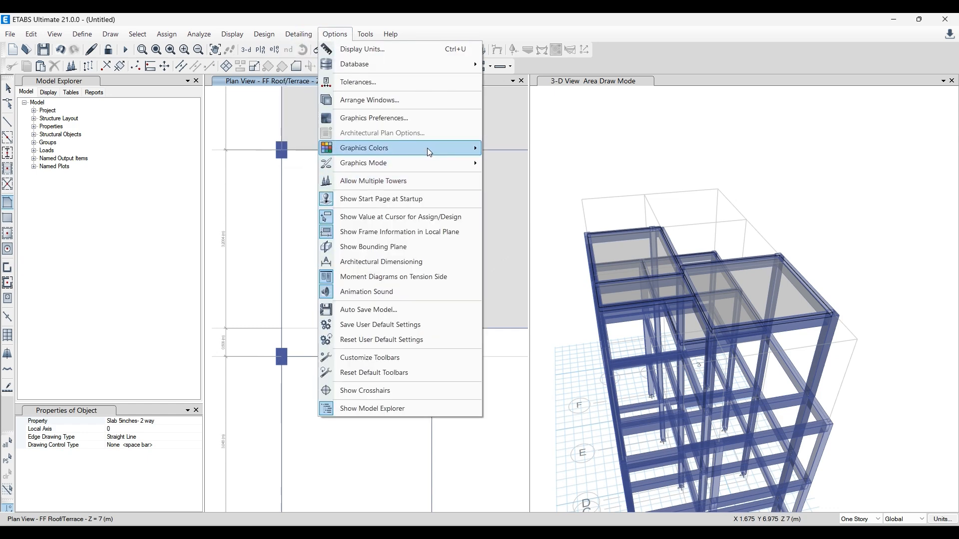
pyautogui.moveTo(434, 164)
pyautogui.click(537, 165)
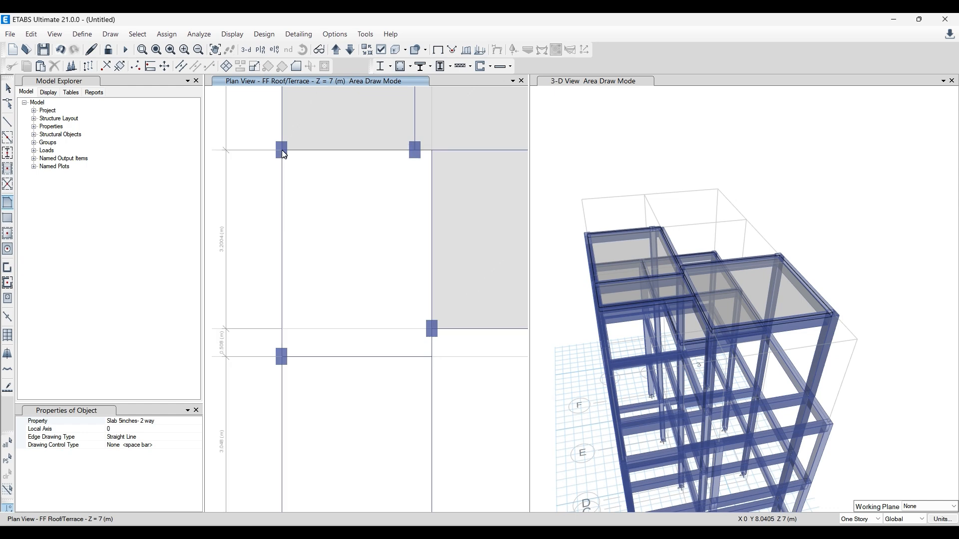
# - Draw a polygonal Slab 5inches- 2 way floor between grids 1–2 and C–E, following grid points 1E, 2E, 2D, 2C and 1C
pyautogui.click(7, 204)
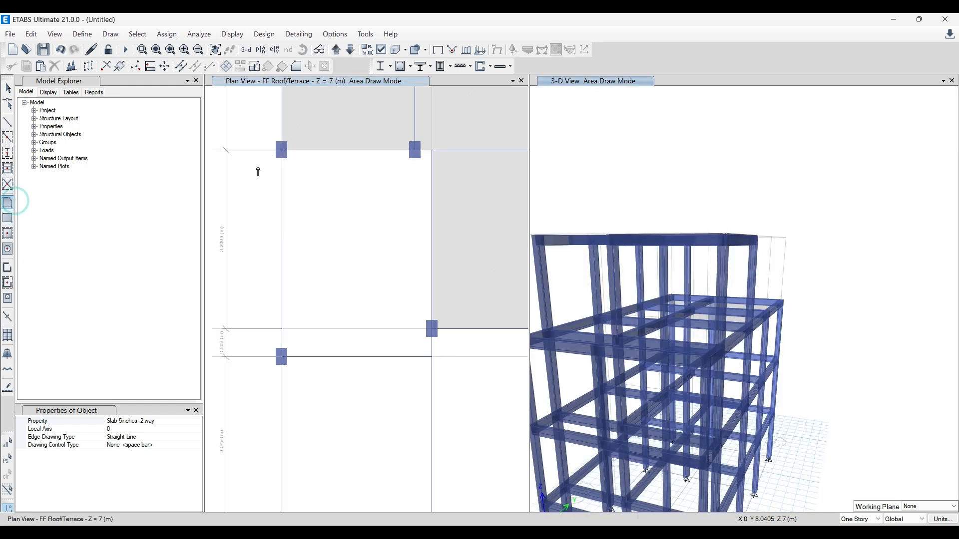
pyautogui.click(282, 151)
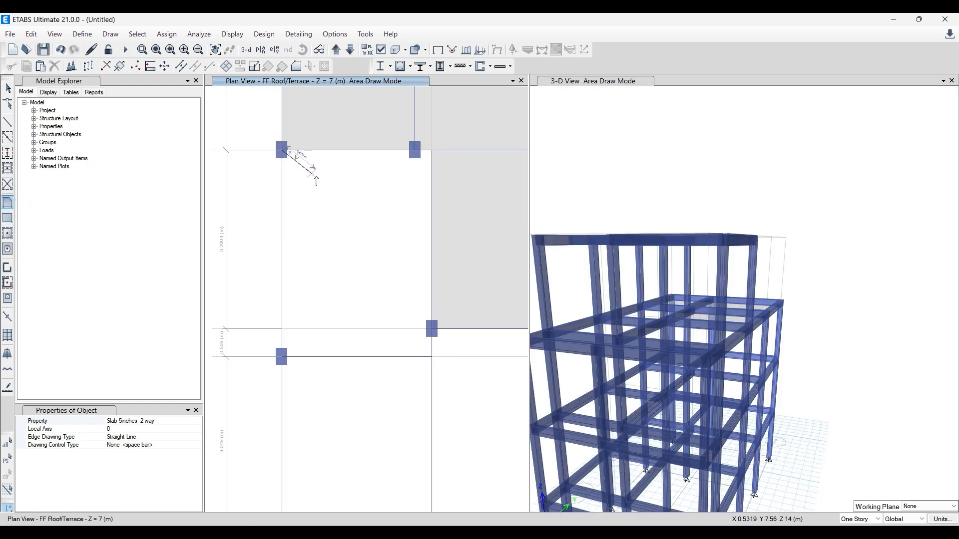
pyautogui.click(431, 151)
pyautogui.click(430, 330)
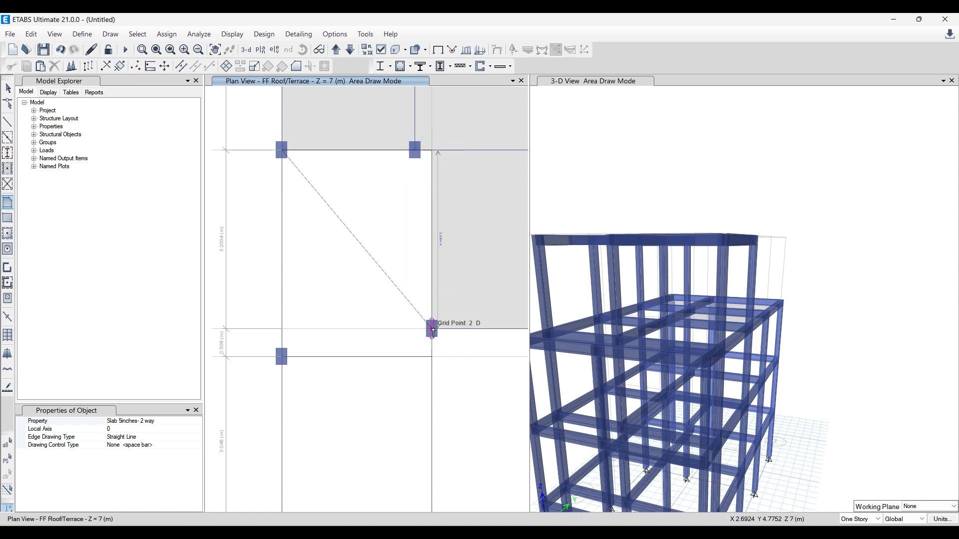
pyautogui.doubleClick(432, 357)
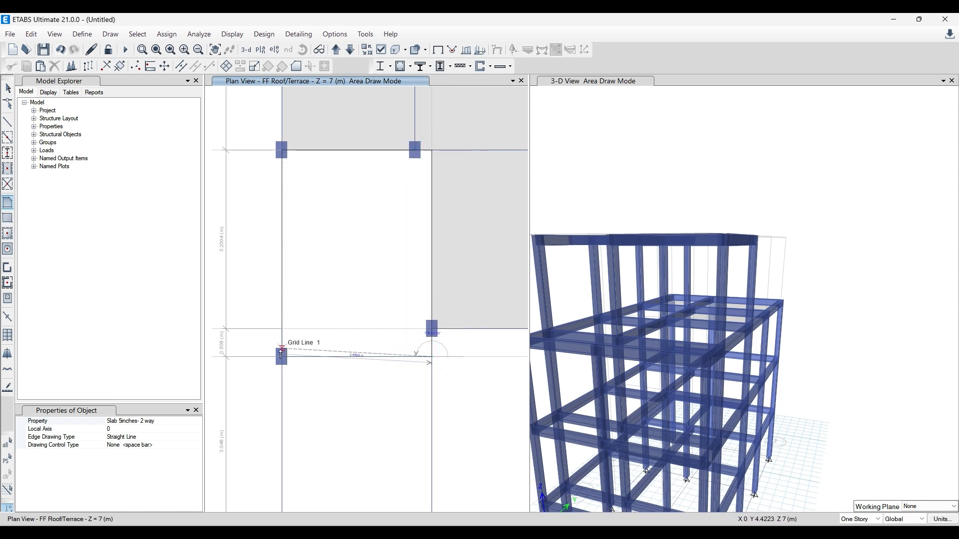
pyautogui.click(282, 357)
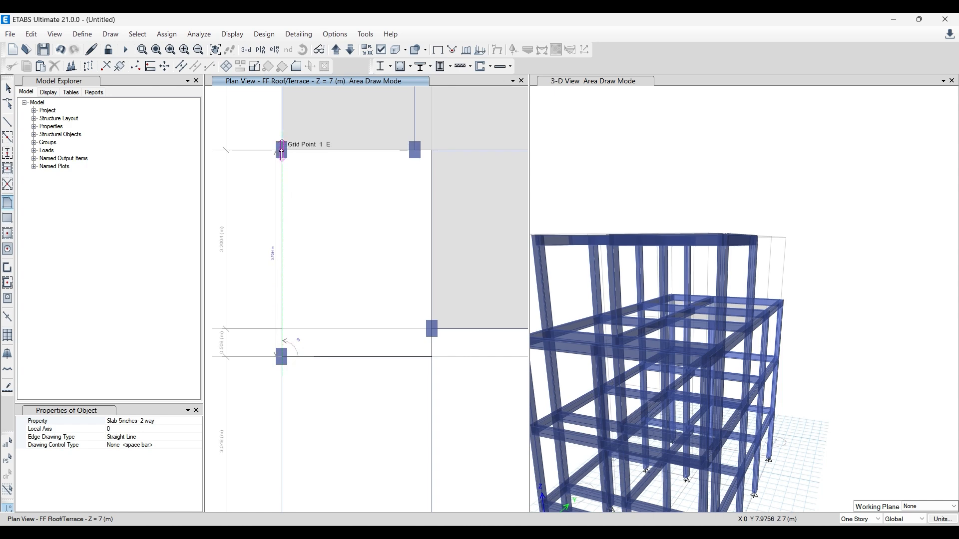
pyautogui.doubleClick(281, 150)
pyautogui.scroll(-5, 215, 170)
pyautogui.scroll(5, 274, 207)
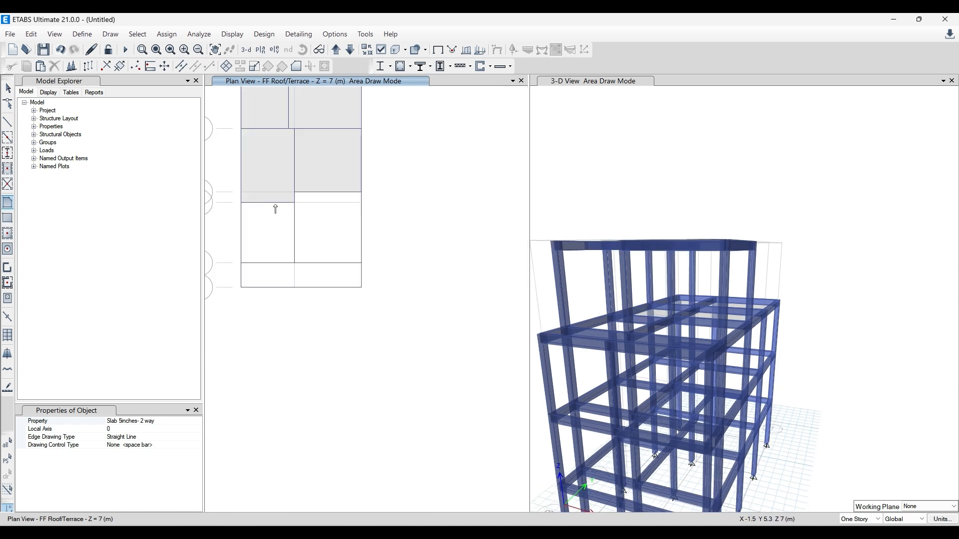
# - Draw rectangular Slab 5inches- 2 way floors between grids 2–3 and B–D, and between grids 1–2 and B–C
pyautogui.scroll(-3, 269, 203)
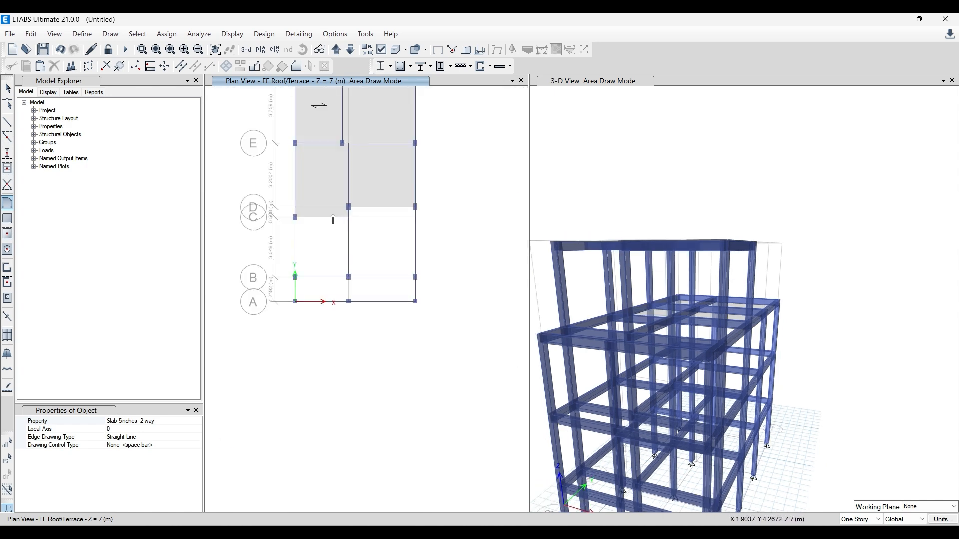
pyautogui.click(8, 218)
pyautogui.moveTo(349, 206); pyautogui.dragTo(415, 277)
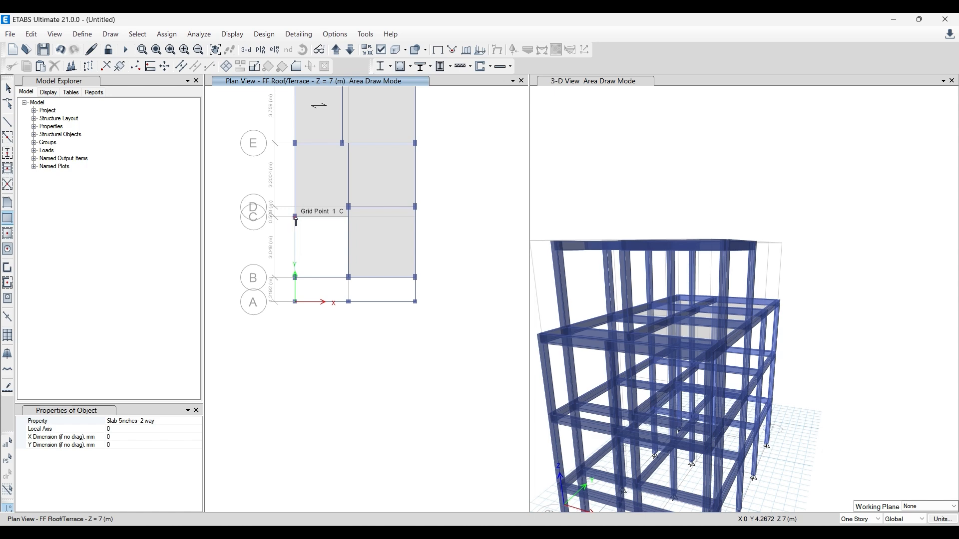
pyautogui.moveTo(296, 218); pyautogui.dragTo(349, 278)
# - Draw a B 8X12 beam along grid 2 from grid B to grid A on the FF Roof/Terrace plan
pyautogui.scroll(4, 282, 298)
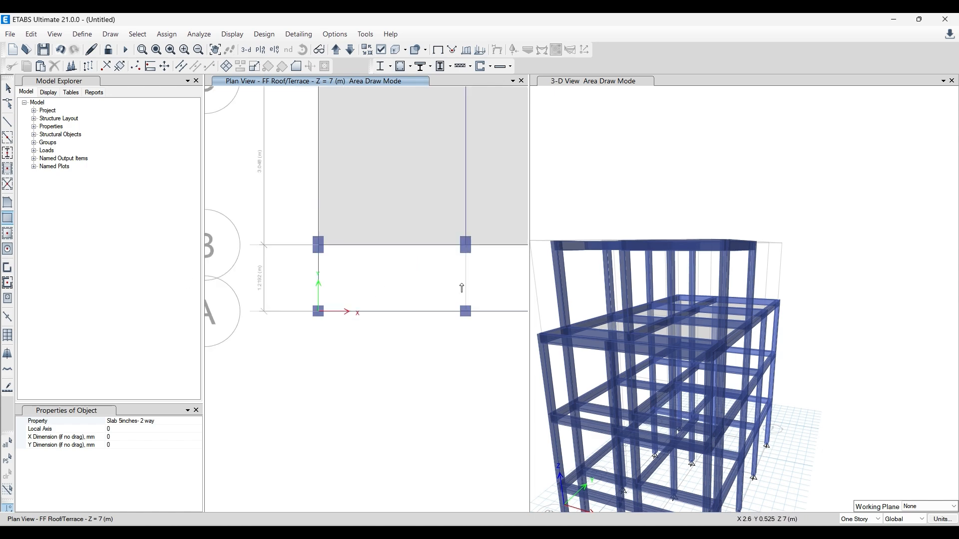
pyautogui.click(7, 137)
pyautogui.scroll(-4, 377, 270)
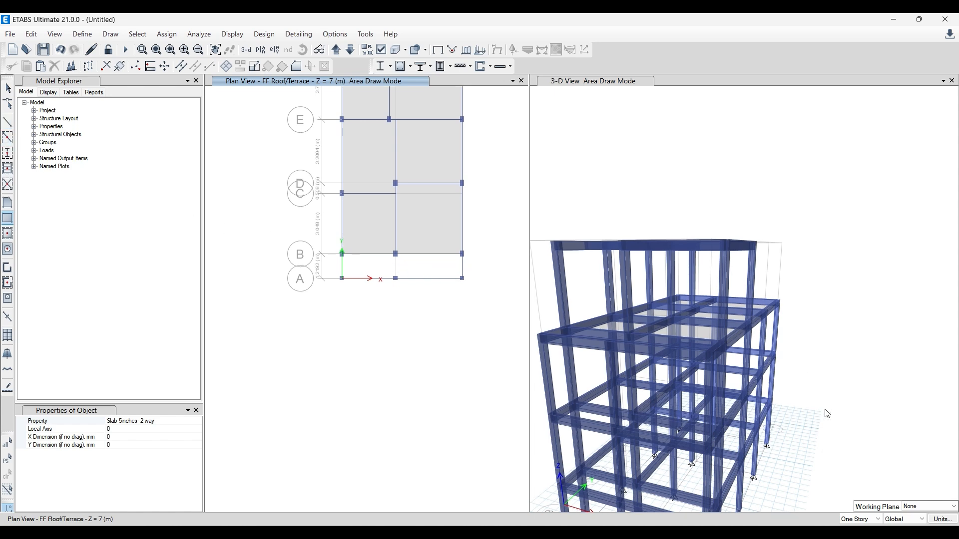
pyautogui.click(8, 121)
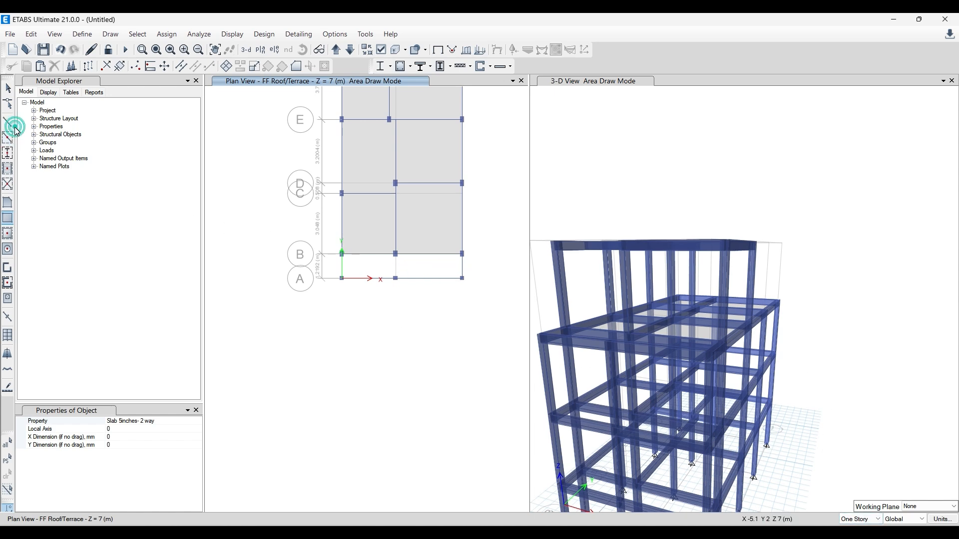
pyautogui.scroll(4, 370, 229)
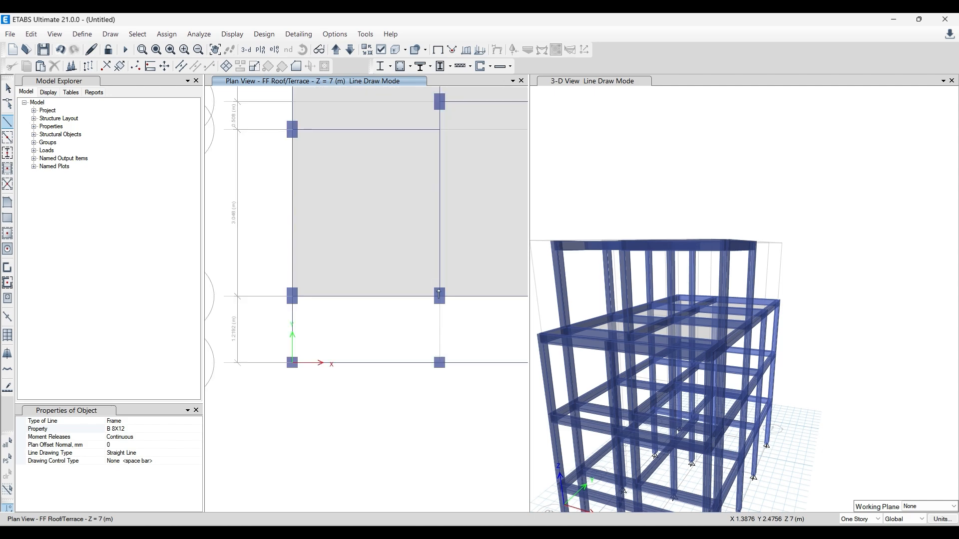
pyautogui.click(440, 297)
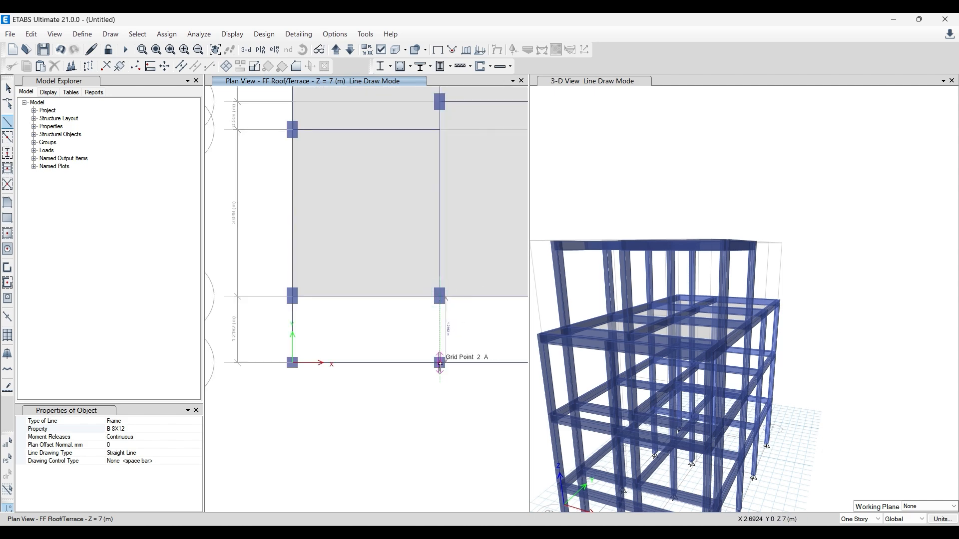
pyautogui.click(440, 363)
pyautogui.scroll(-4, 372, 314)
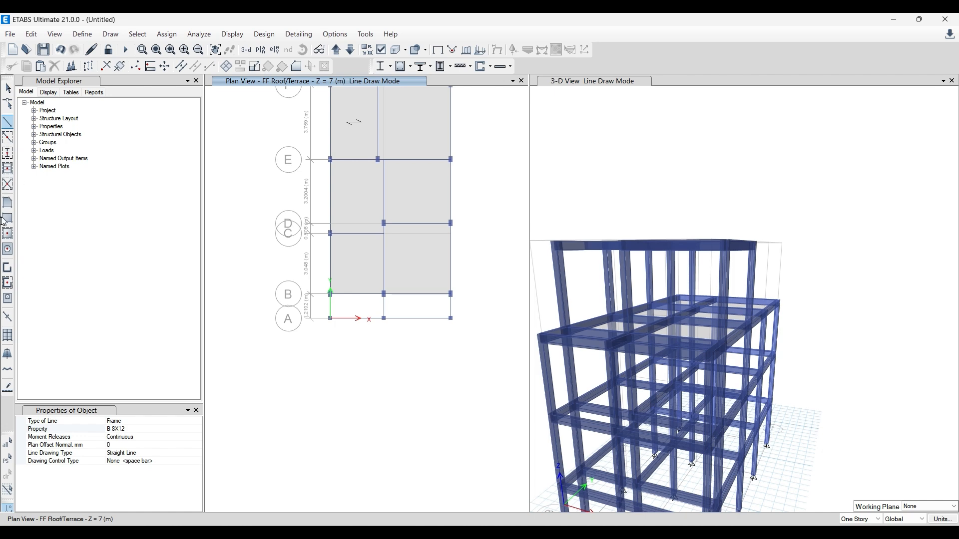
# - Draw rectangular Slab 5inches- 1 Way floors between grids A–B, from grid 1 to 2 and from grid 2 to 3
pyautogui.click(7, 218)
pyautogui.click(196, 421)
pyautogui.click(196, 421)
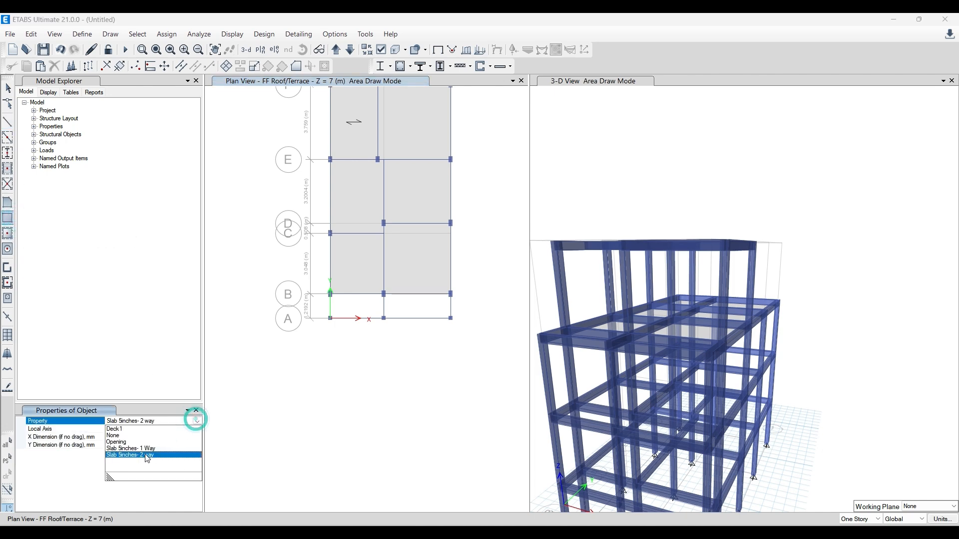
pyautogui.click(145, 448)
pyautogui.scroll(3, 394, 263)
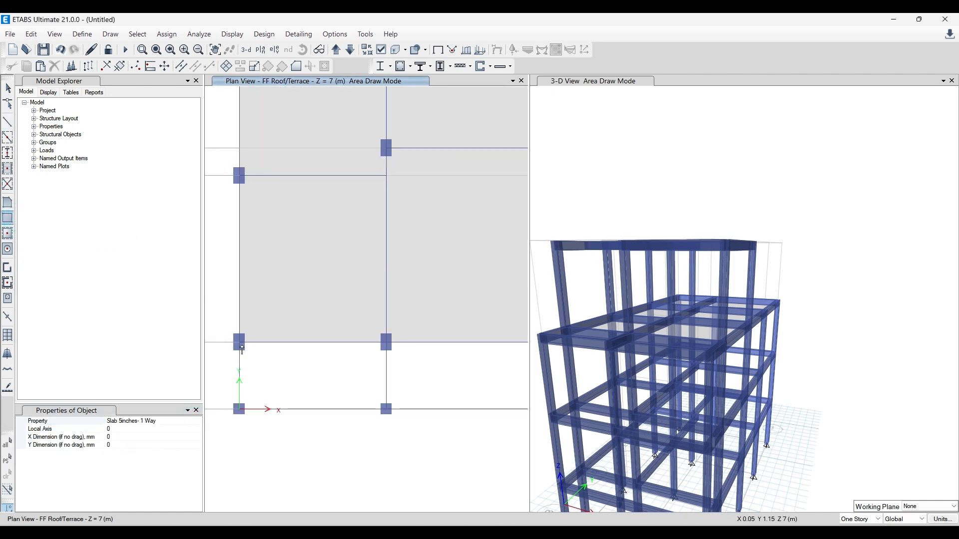
pyautogui.moveTo(240, 343)
pyautogui.mouseDown()
pyautogui.moveTo(359, 413)
pyautogui.moveTo(386, 409)
pyautogui.mouseUp()
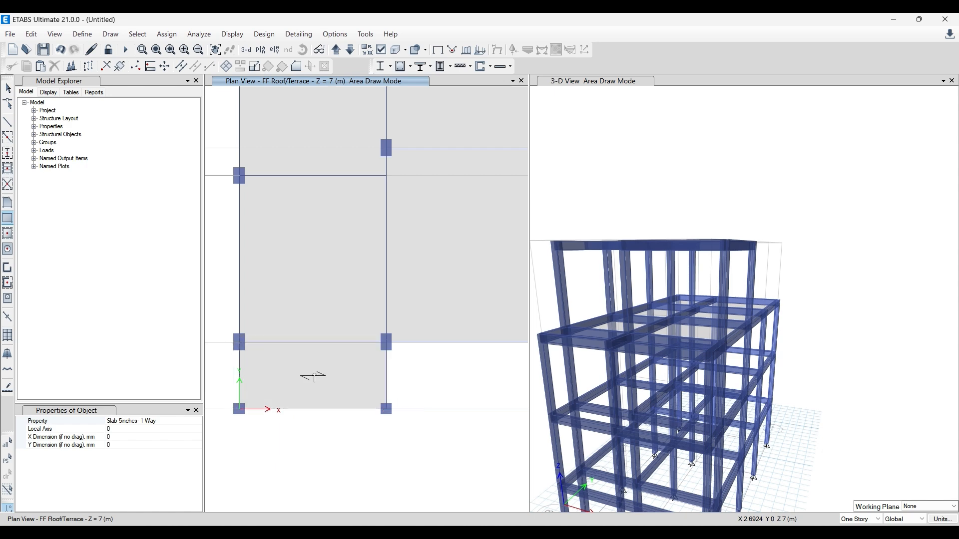
pyautogui.scroll(-3, 336, 366)
pyautogui.scroll(4, 299, 347)
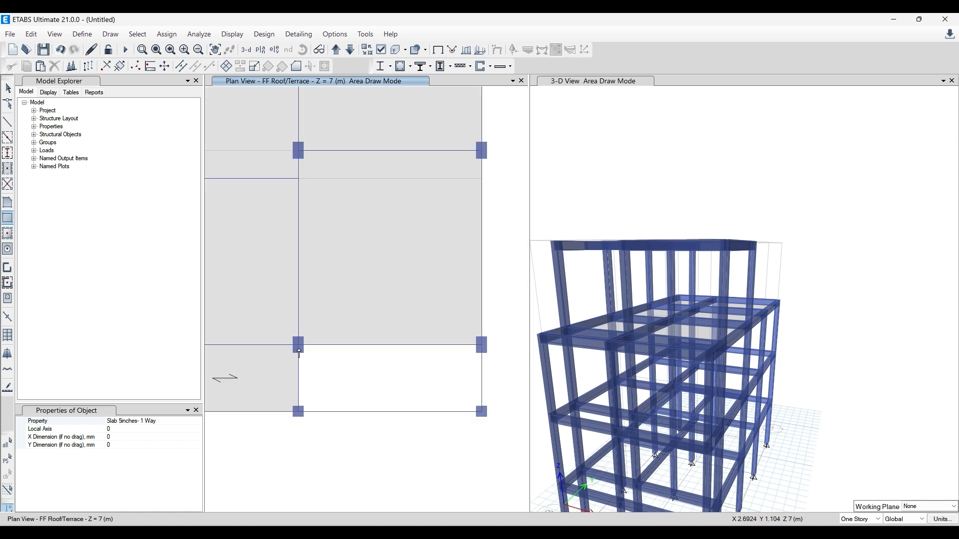
pyautogui.moveTo(298, 347)
pyautogui.mouseDown()
pyautogui.moveTo(473, 421)
pyautogui.moveTo(482, 412)
pyautogui.mouseUp()
pyautogui.press('Escape')
# - Rotate the local axes of both one-way slabs between grids A–B by 90 degrees from default, and clear the assignment display
pyautogui.scroll(-3, 463, 384)
pyautogui.scroll(2, 445, 370)
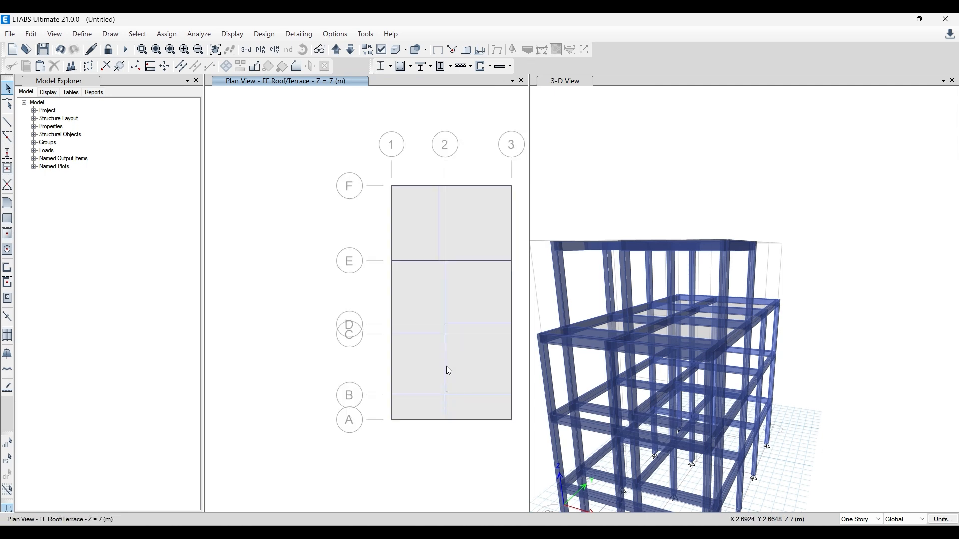
pyautogui.click(480, 407)
pyautogui.click(418, 408)
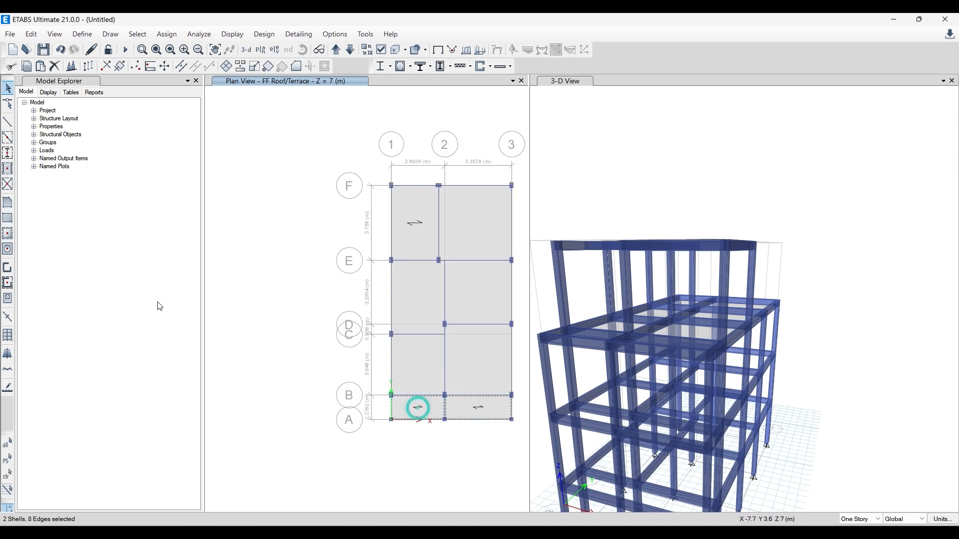
pyautogui.click(199, 34)
pyautogui.moveTo(305, 75)
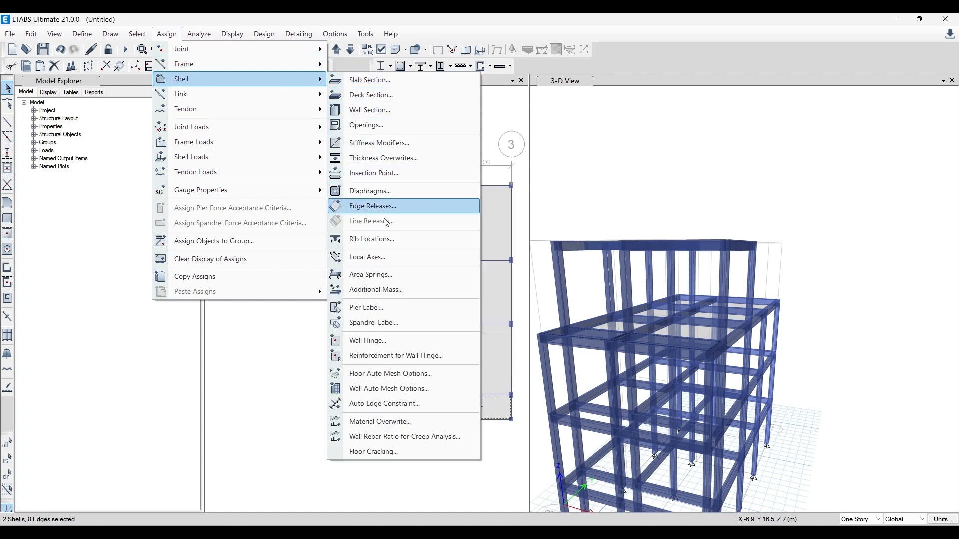
pyautogui.click(400, 260)
pyautogui.doubleClick(545, 260)
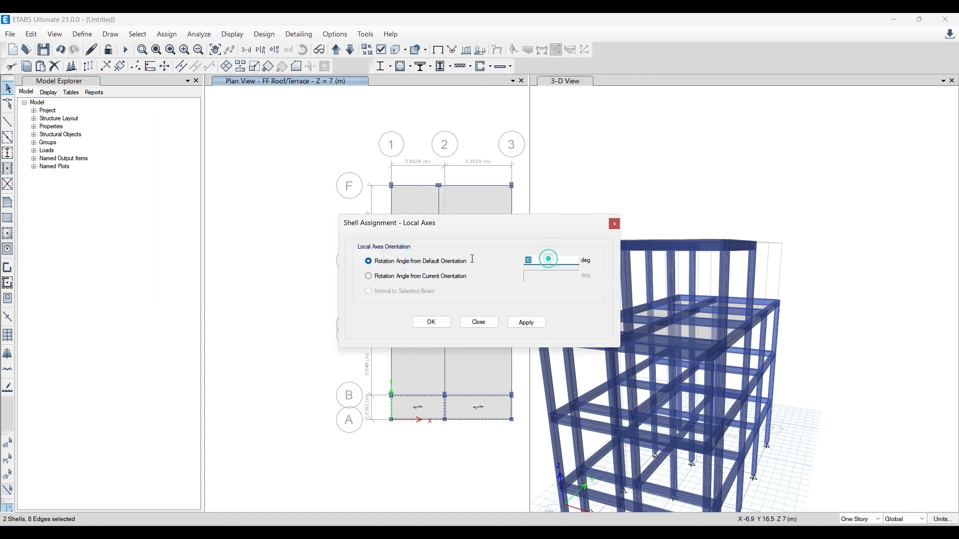
pyautogui.click(527, 322)
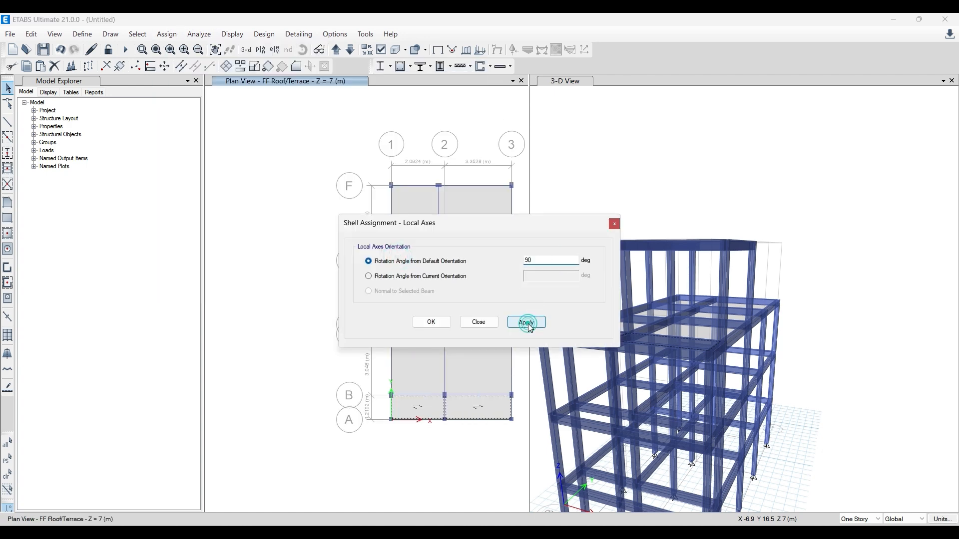
pyautogui.click(615, 224)
pyautogui.click(365, 149)
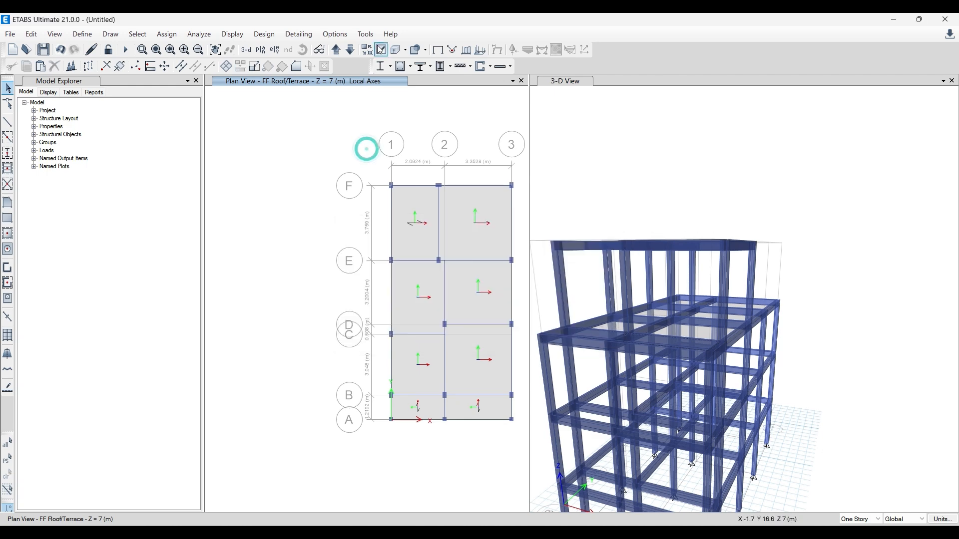
pyautogui.click(432, 51)
# - Review the shell local axes assignment options for the slab between grids 1–2 and A–B
pyautogui.click(428, 402)
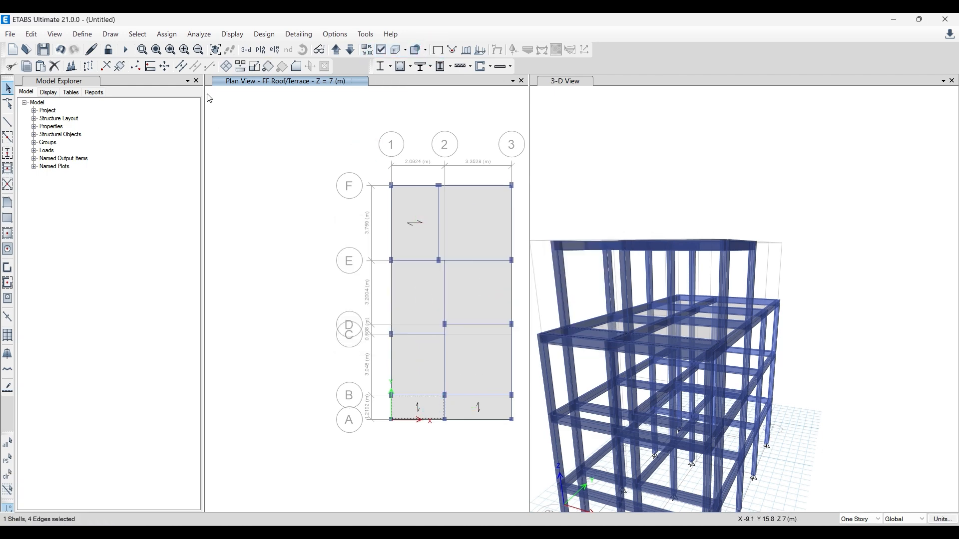
pyautogui.click(169, 35)
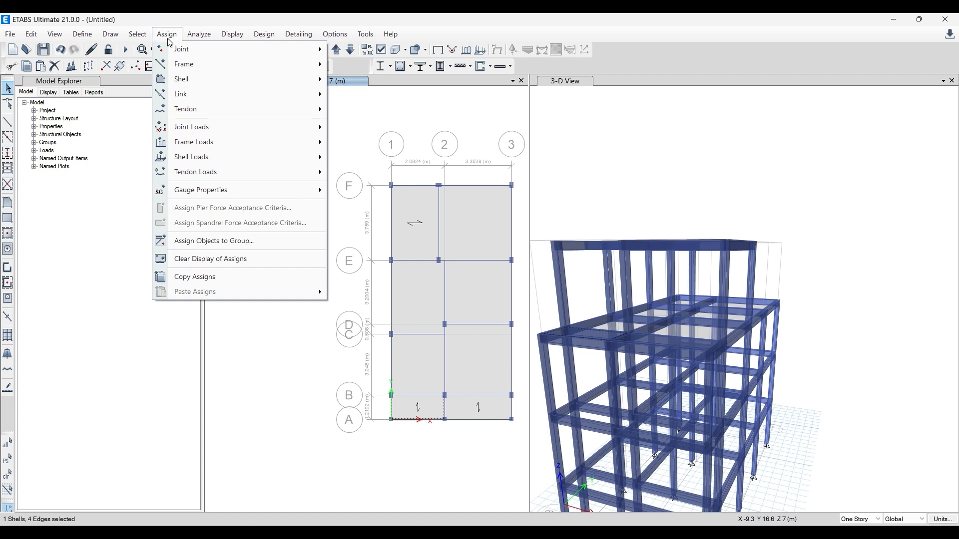
pyautogui.moveTo(187, 82)
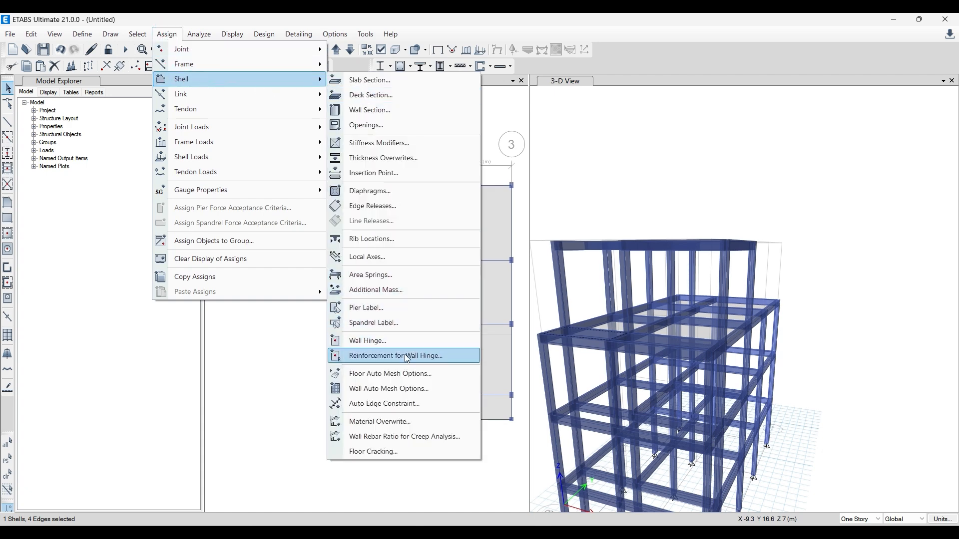
pyautogui.click(404, 256)
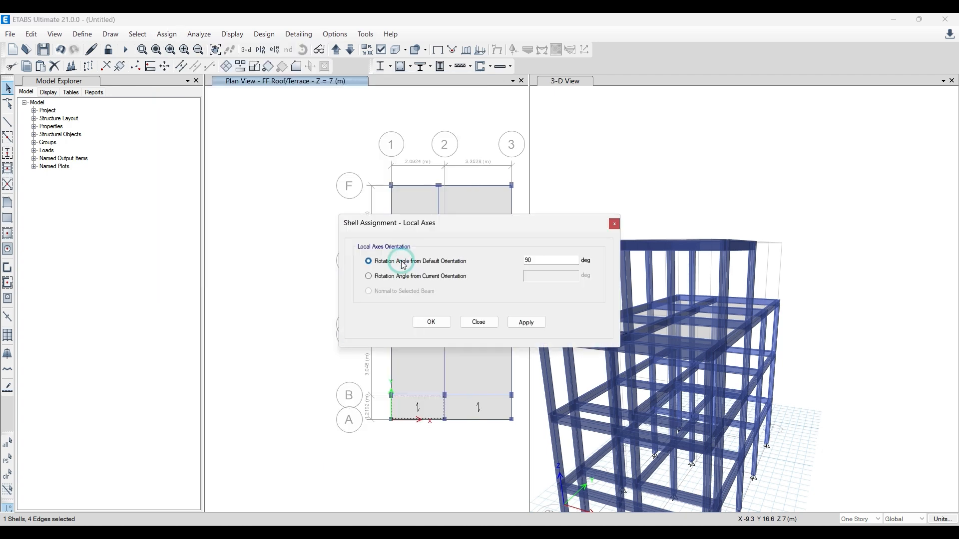
pyautogui.click(614, 226)
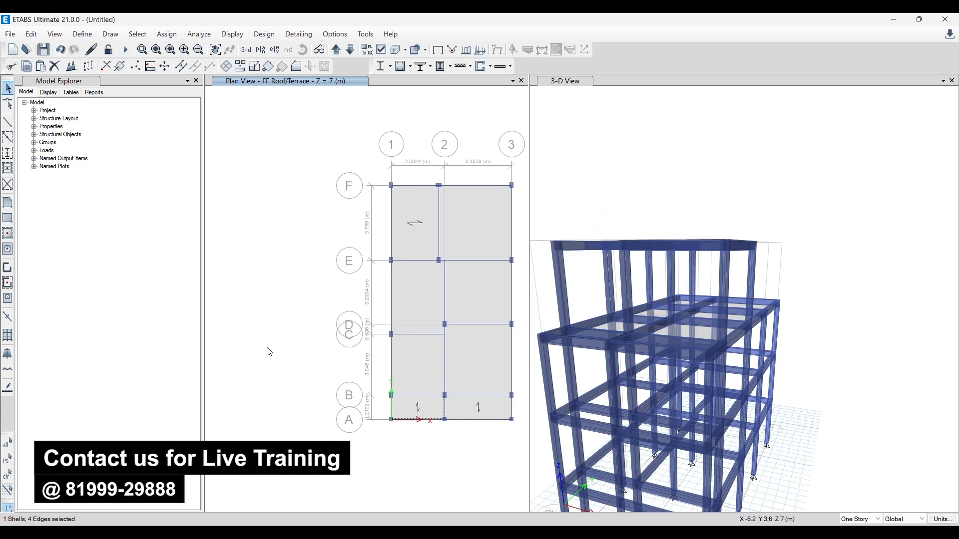
# - Select all FF Roof/Terrace slabs and the grid 2 beam between A and B, and turn off the extruded display in the 3-D view
pyautogui.moveTo(289, 314); pyautogui.dragTo(240, 294, button='middle')
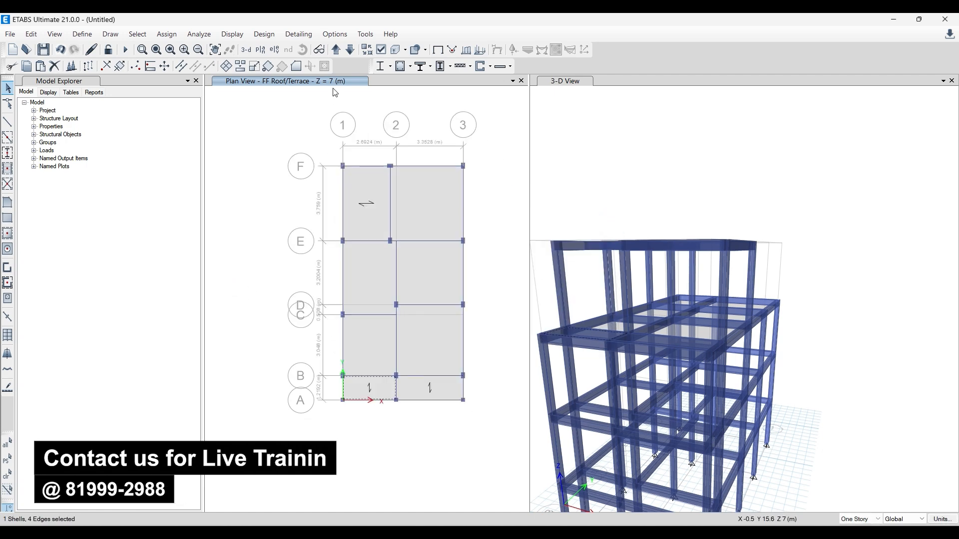
pyautogui.click(335, 49)
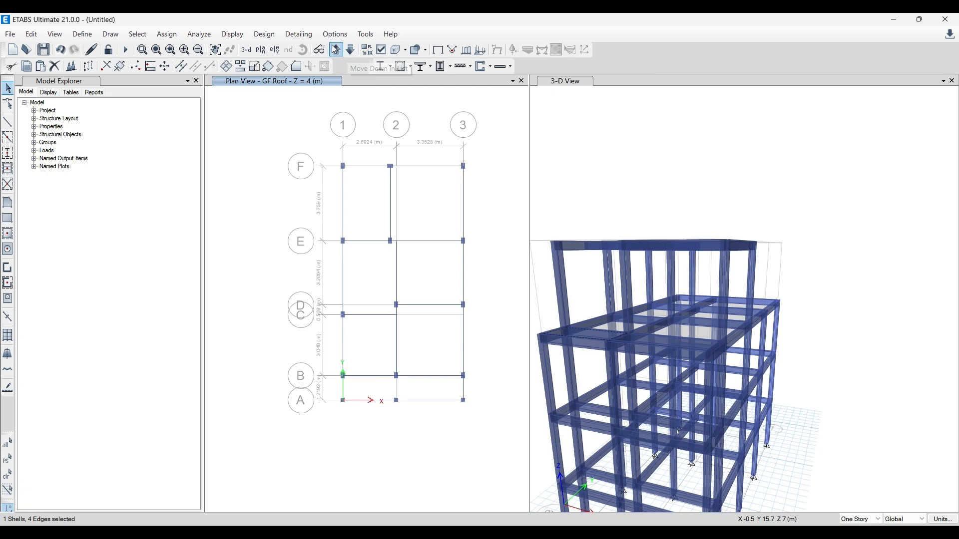
pyautogui.click(336, 50)
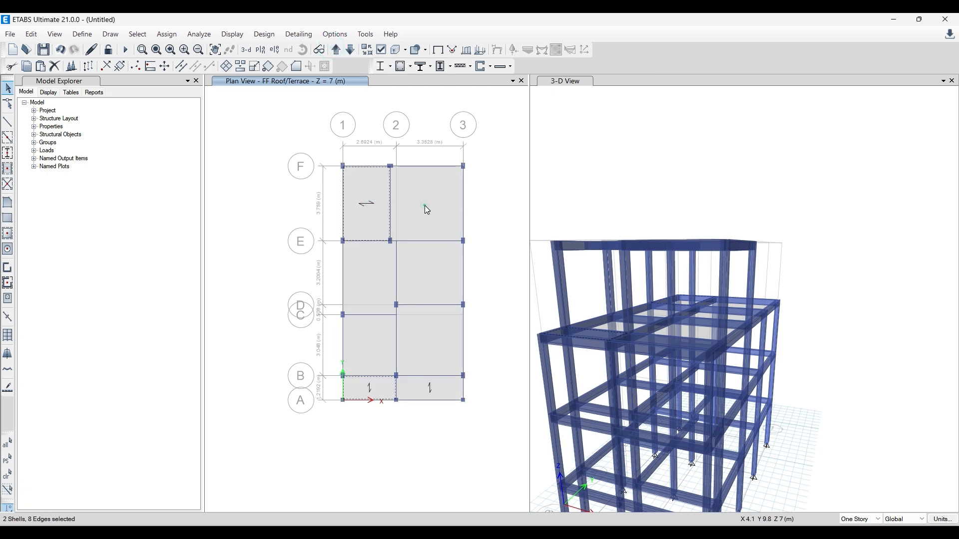
pyautogui.click(420, 355)
pyautogui.click(360, 352)
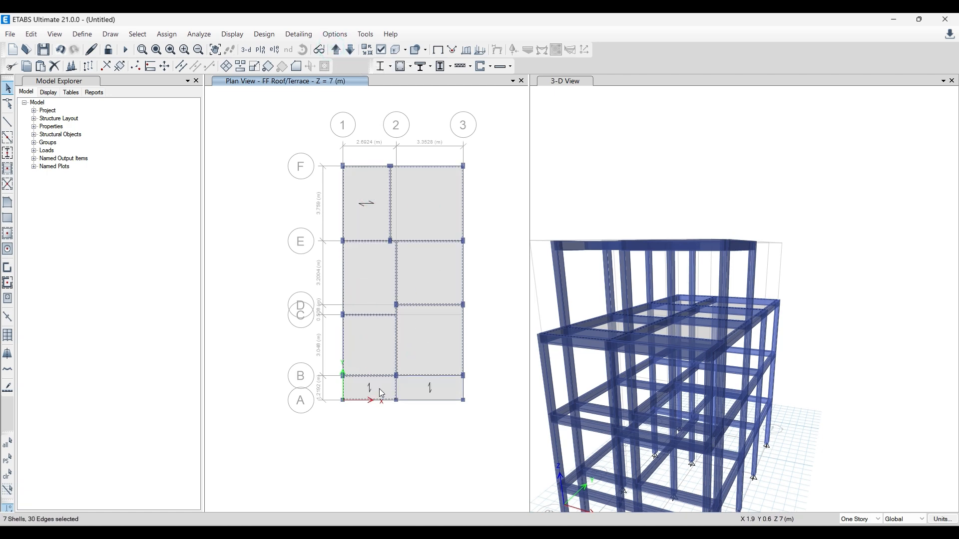
pyautogui.click(444, 389)
pyautogui.scroll(4, 387, 386)
pyautogui.click(413, 389)
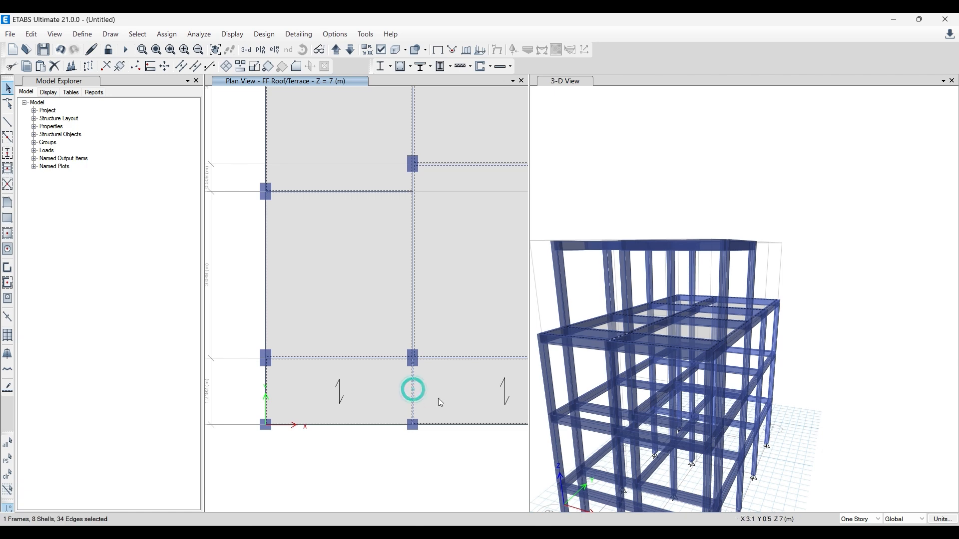
pyautogui.scroll(-4, 417, 382)
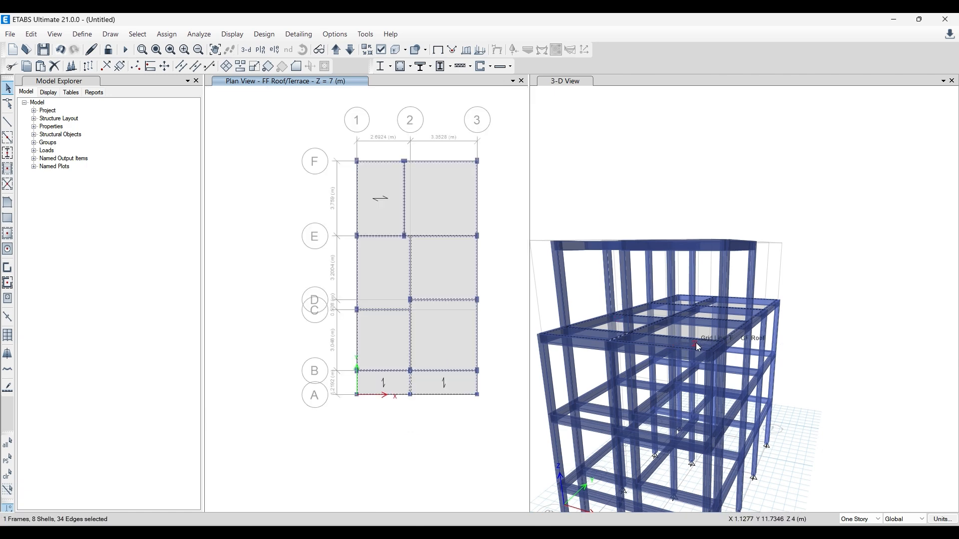
pyautogui.click(639, 142)
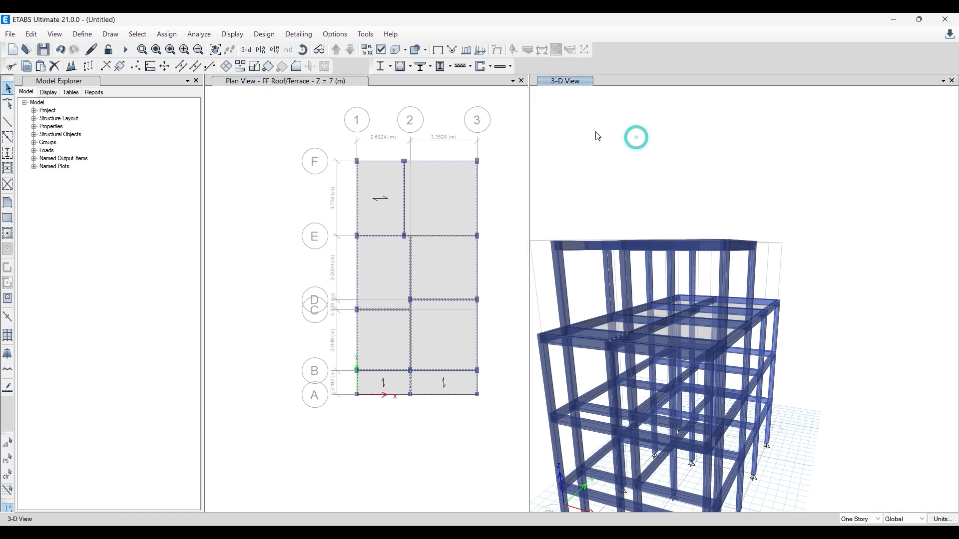
pyautogui.click(398, 49)
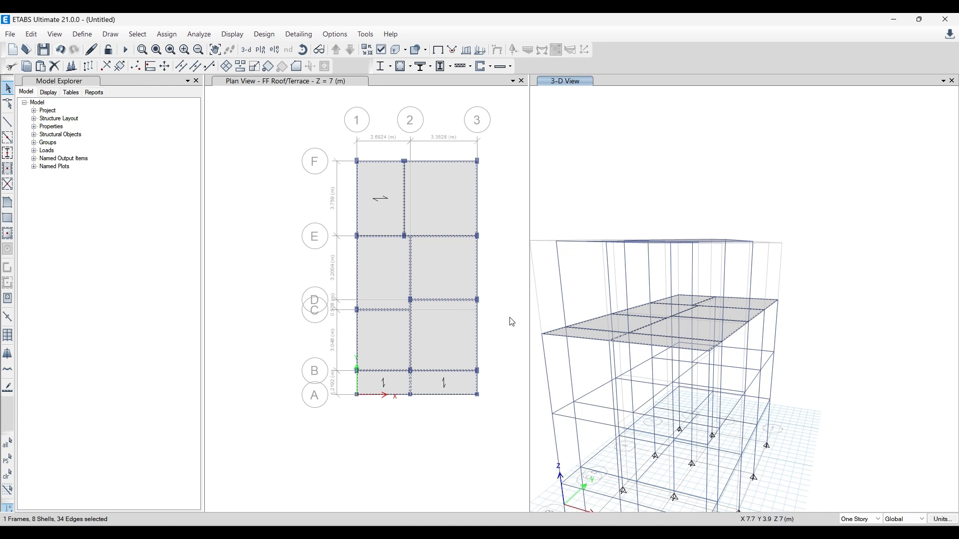
# - Replicate the selected slabs and beam by story onto GF Roof
pyautogui.click(31, 34)
pyautogui.click(91, 232)
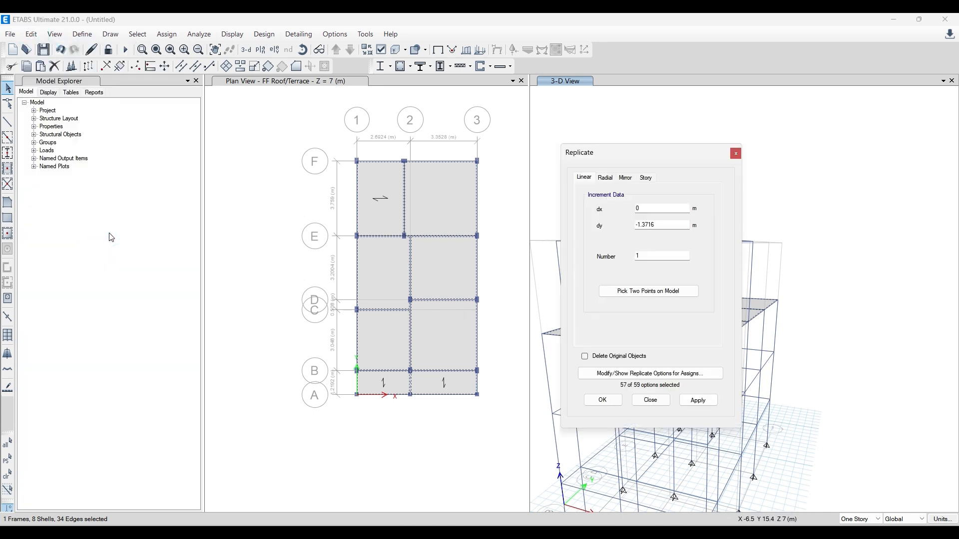
pyautogui.click(647, 179)
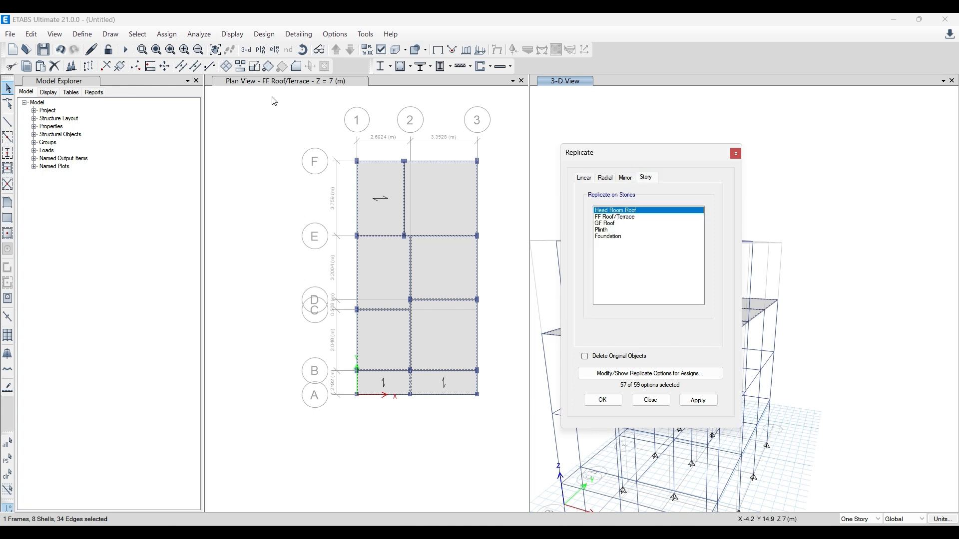
pyautogui.click(609, 223)
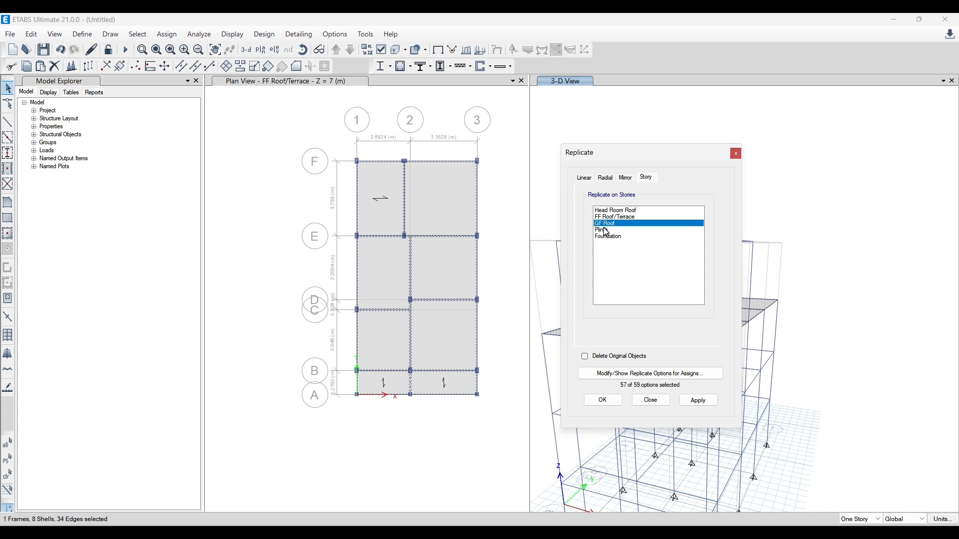
pyautogui.click(694, 401)
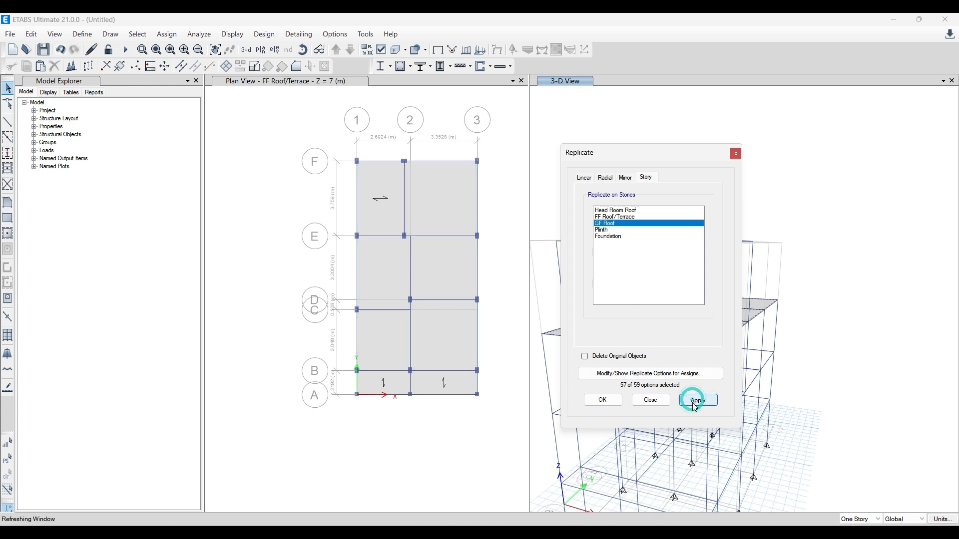
pyautogui.moveTo(667, 153); pyautogui.dragTo(349, 154)
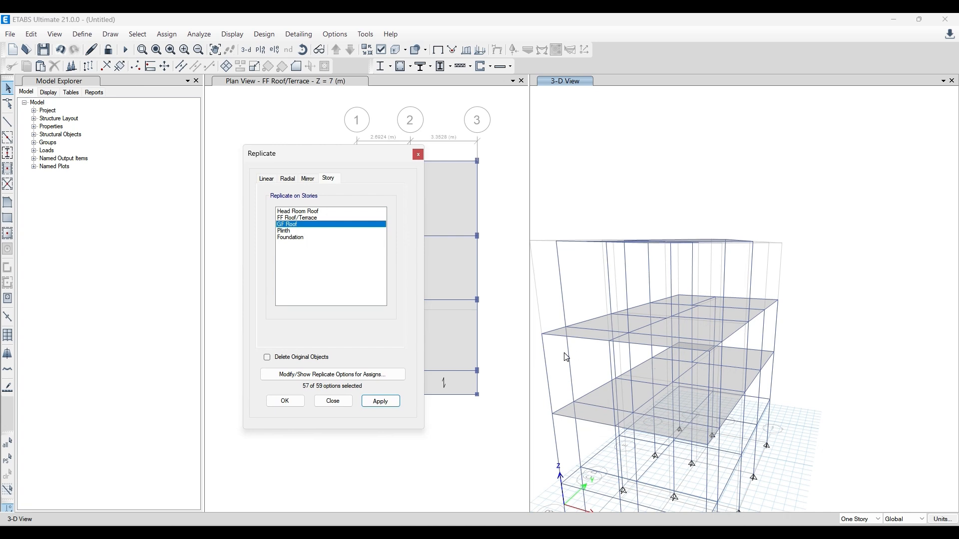
pyautogui.click(421, 155)
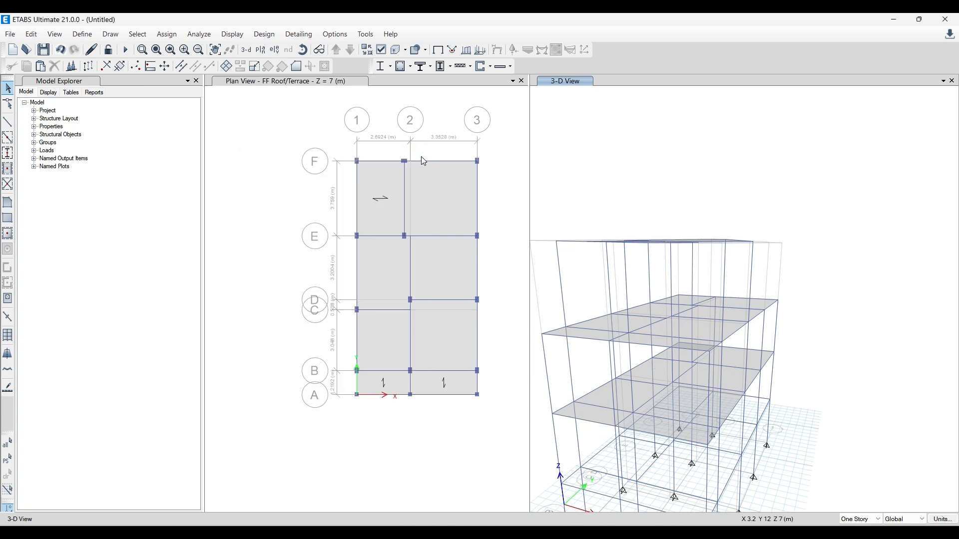
# - Undo the replication, restore the previous selection, and check that it includes the grid 2 beam between A and B
pyautogui.hotkey('ctrl', 'z')
pyautogui.click(137, 34)
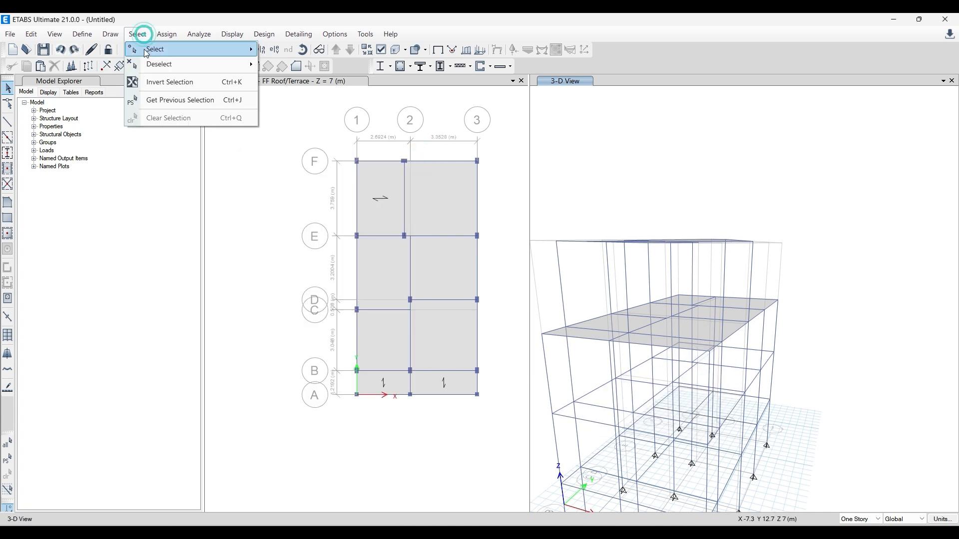
pyautogui.click(188, 100)
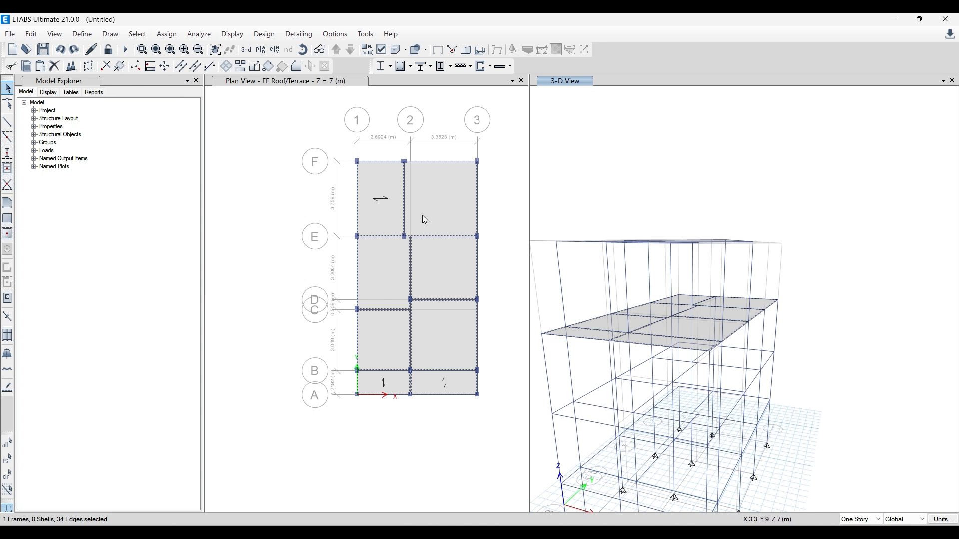
pyautogui.scroll(3, 424, 219)
pyautogui.scroll(-3, 363, 208)
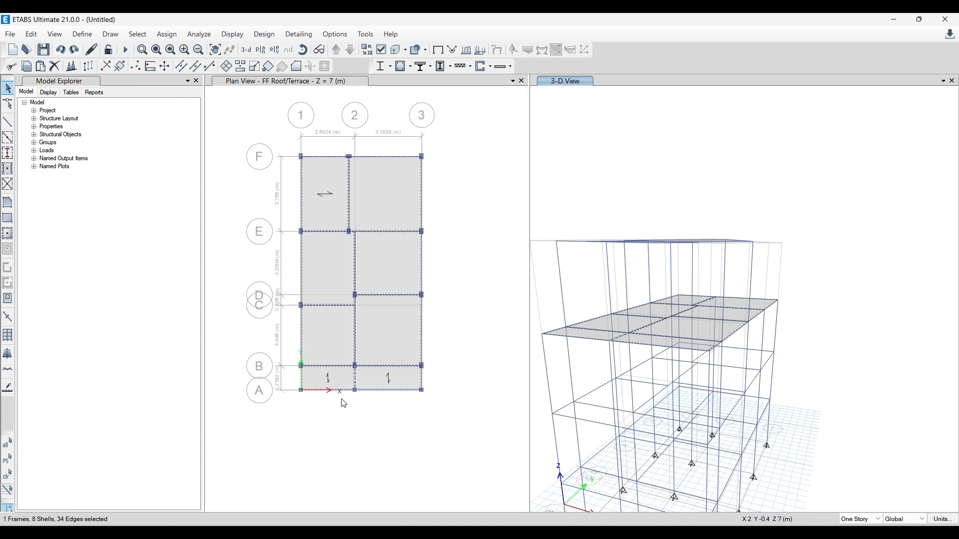
pyautogui.scroll(3, 344, 403)
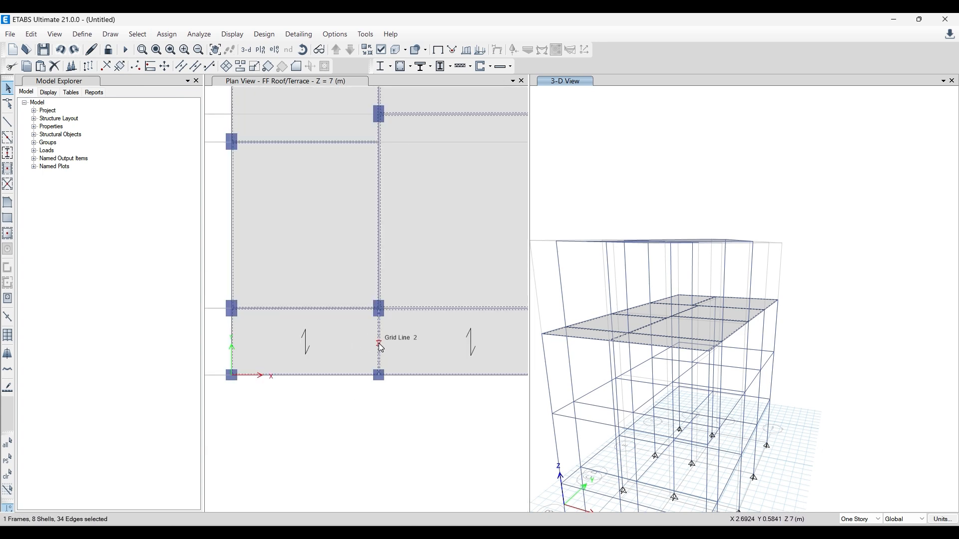
pyautogui.scroll(-3, 387, 338)
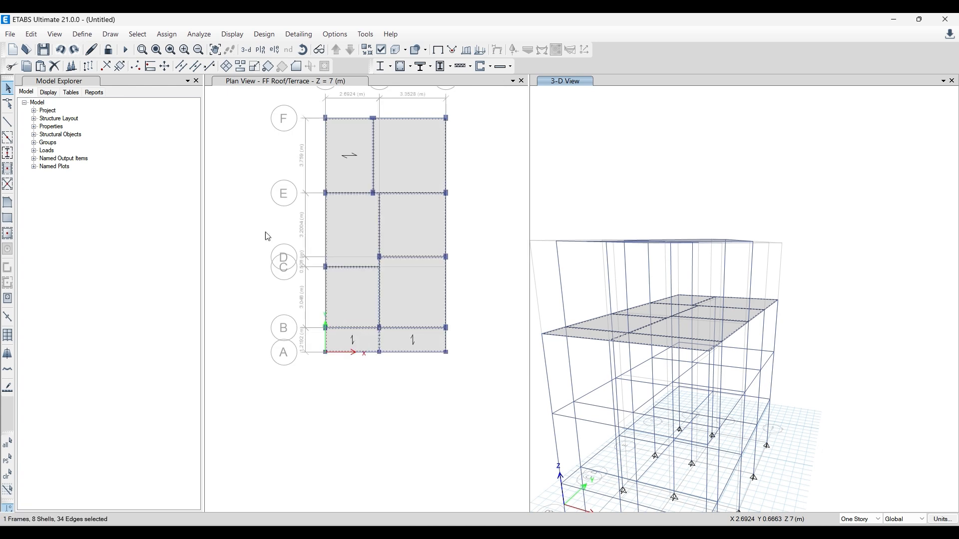
# - Open the Replicate settings for the selected slabs and beam, and set the linear dy increment to 0 m
pyautogui.click(31, 34)
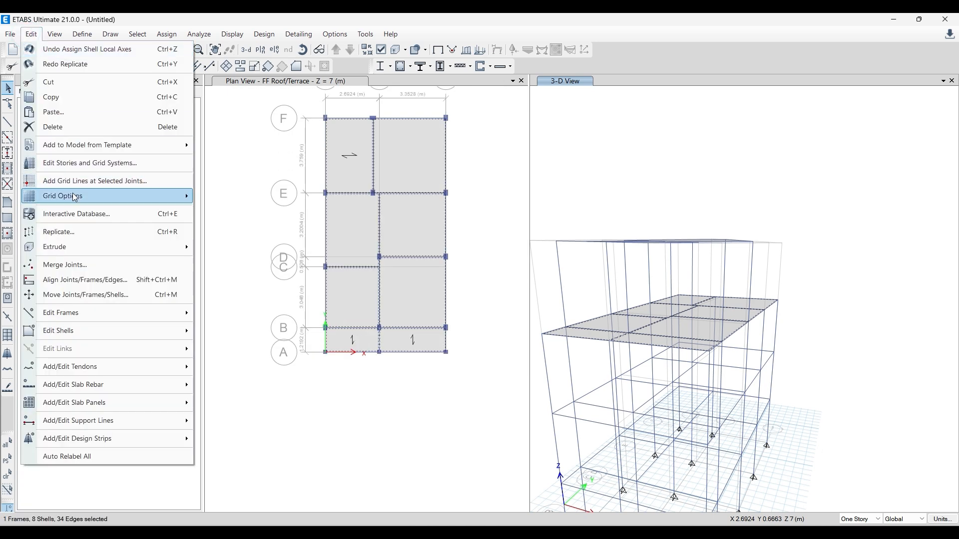
pyautogui.click(77, 233)
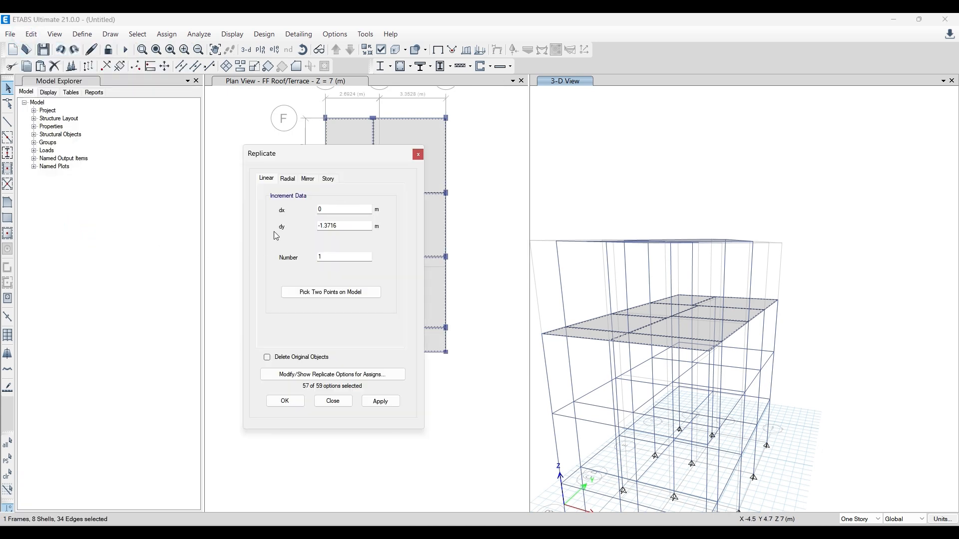
pyautogui.click(328, 179)
pyautogui.click(255, 177)
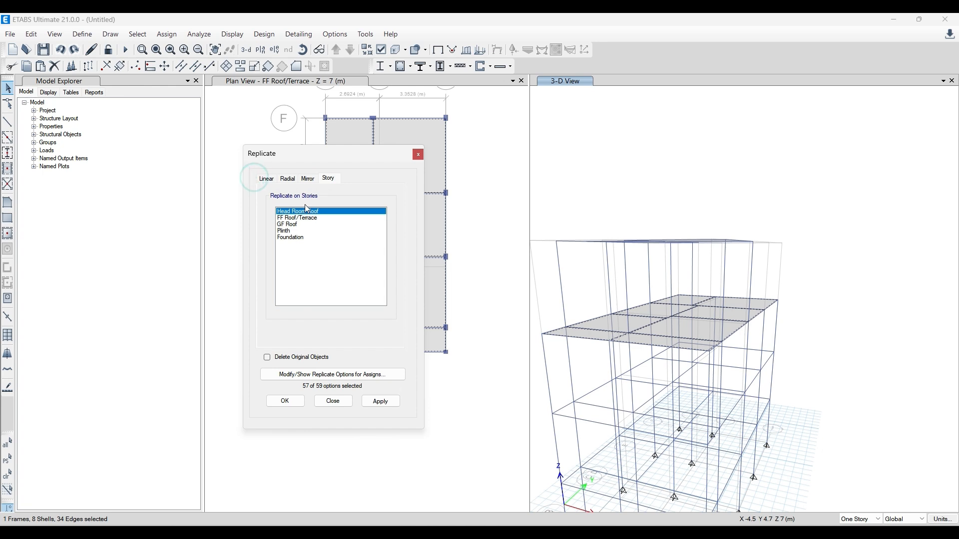
pyautogui.click(261, 176)
pyautogui.doubleClick(345, 226)
pyautogui.write('0')
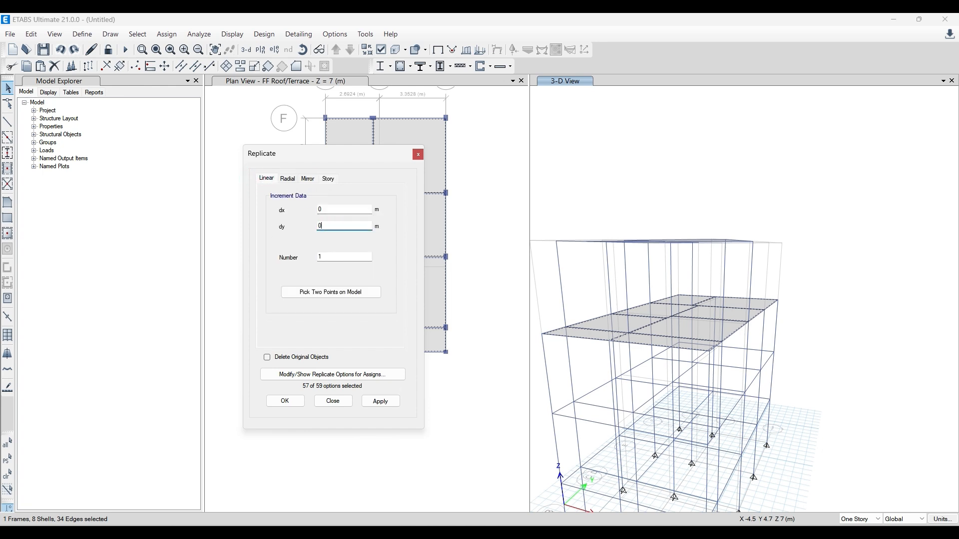
# - Replicate the selected FF Roof/Terrace slabs and beam onto the GF Roof story, and close the replication settings
pyautogui.click(329, 179)
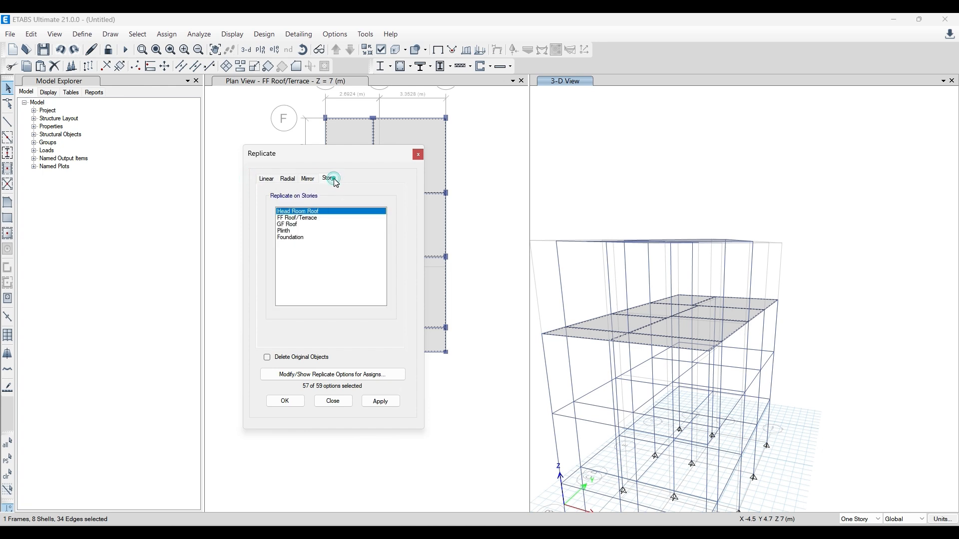
pyautogui.click(307, 219)
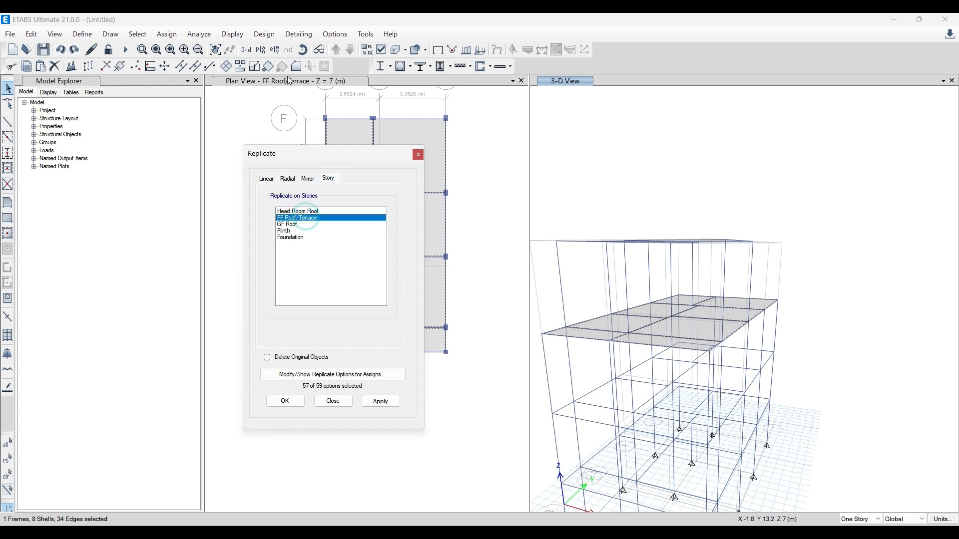
pyautogui.click(283, 224)
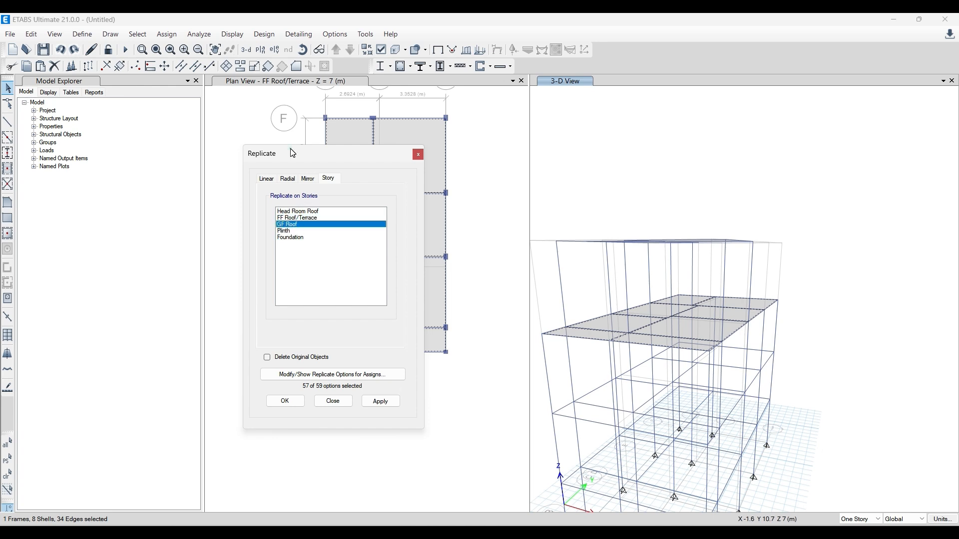
pyautogui.moveTo(293, 154); pyautogui.dragTo(118, 137)
pyautogui.click(207, 385)
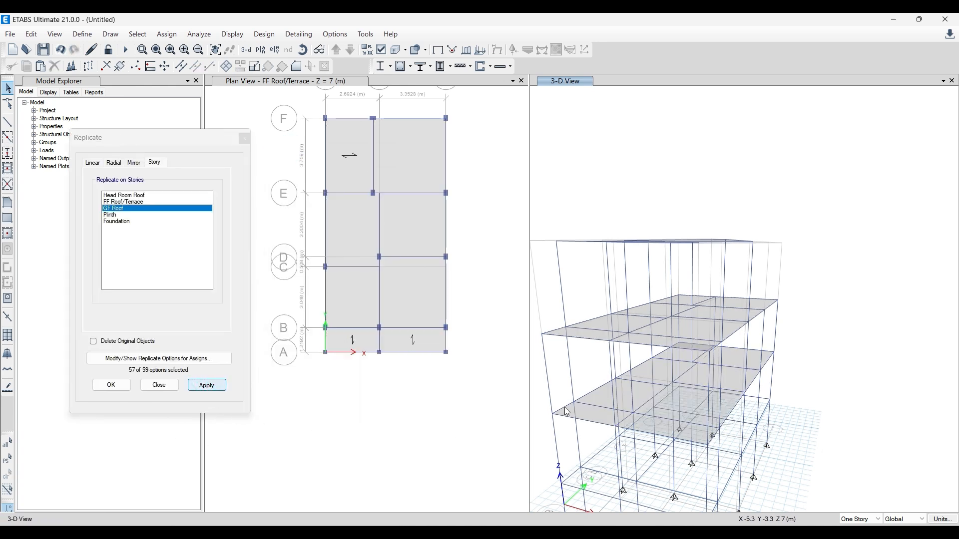
pyautogui.click(159, 385)
# - Inspect the GF Roof plan for the replicated slabs, and bring up the Plinth plan below it
pyautogui.click(256, 179)
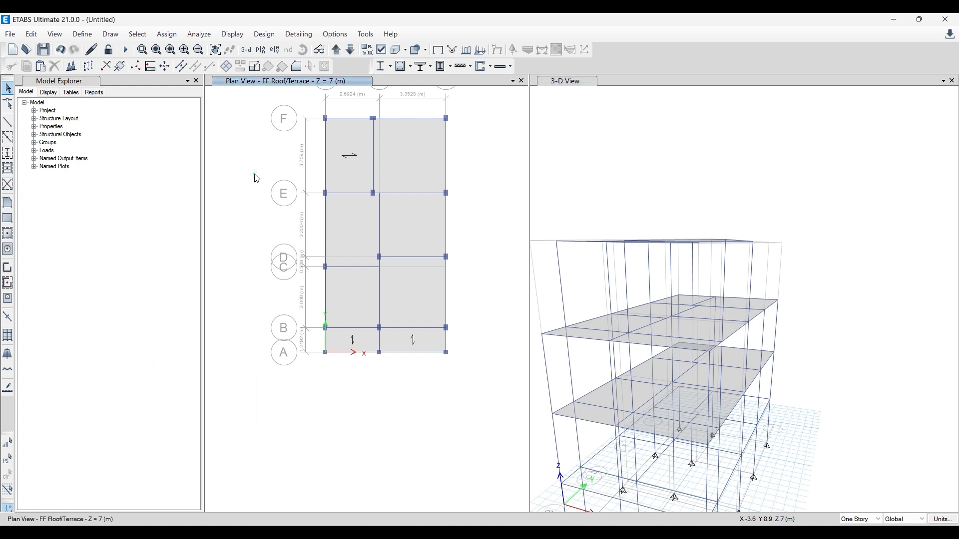
pyautogui.click(351, 50)
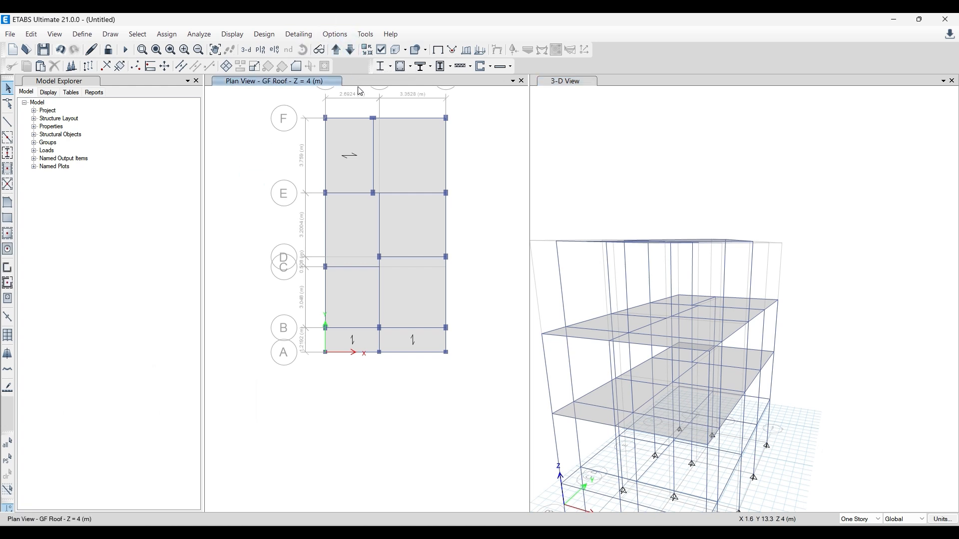
pyautogui.click(351, 50)
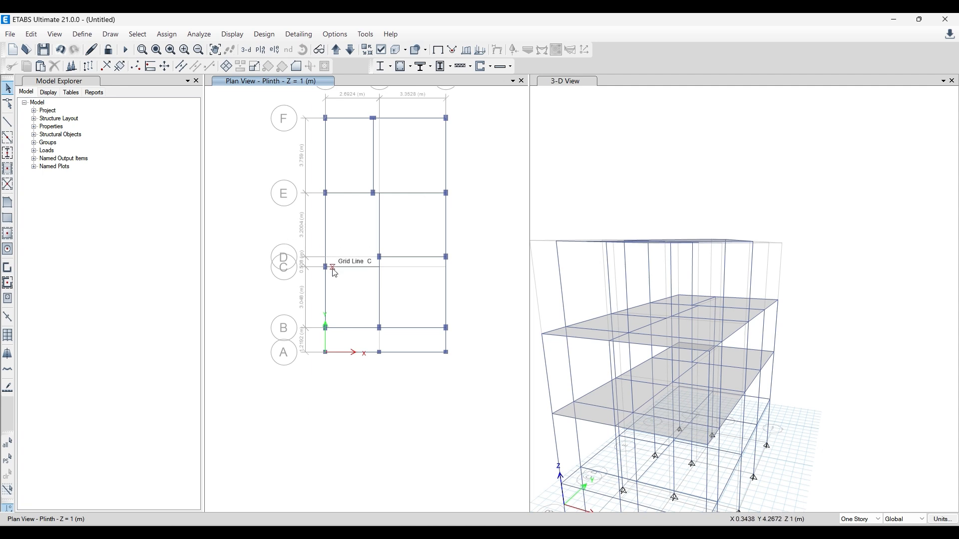
pyautogui.moveTo(347, 237); pyautogui.dragTo(329, 266, button='middle')
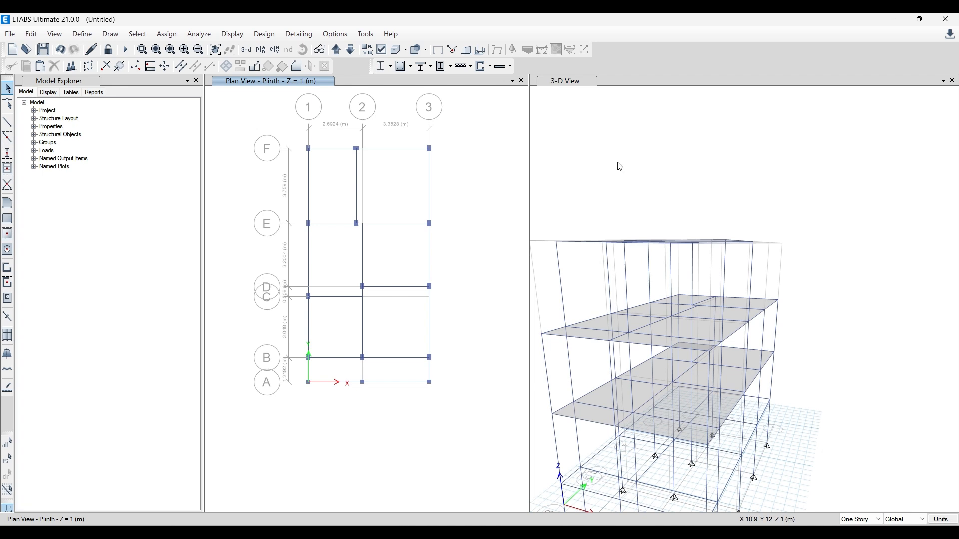
# - Assign fixed restraints, with all translations and rotations restrained, to all joints on the Foundation level at Z = -2 m
pyautogui.moveTo(619, 167); pyautogui.dragTo(631, 118, button='middle')
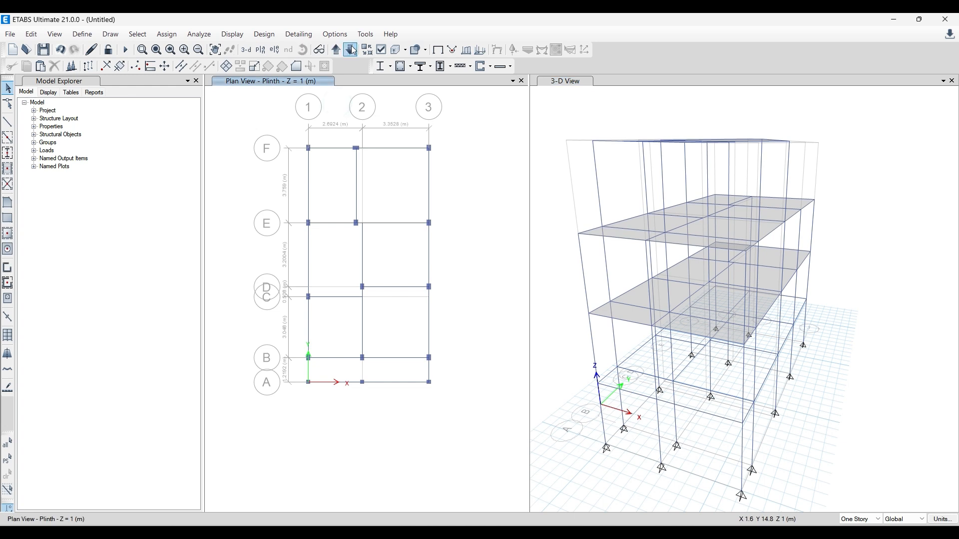
pyautogui.click(351, 50)
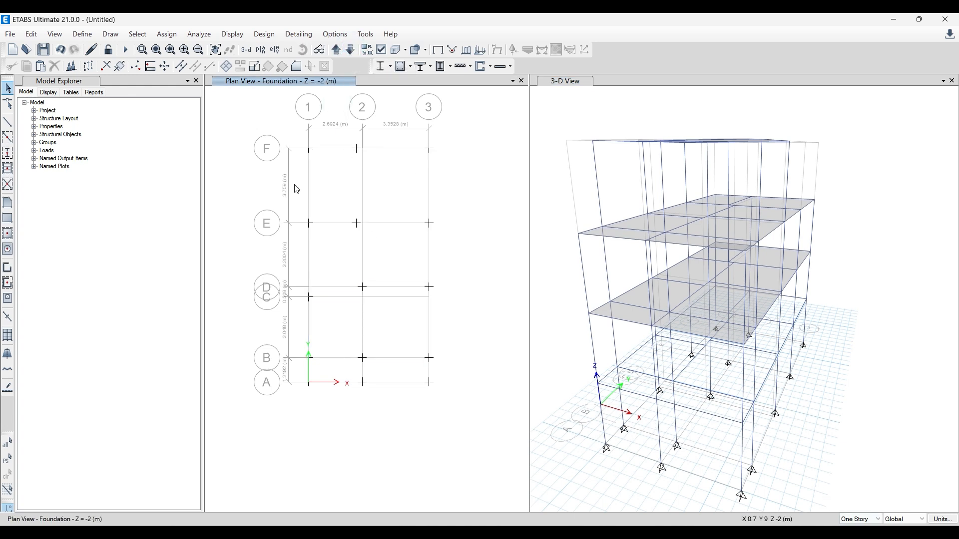
pyautogui.moveTo(291, 128); pyautogui.dragTo(482, 425)
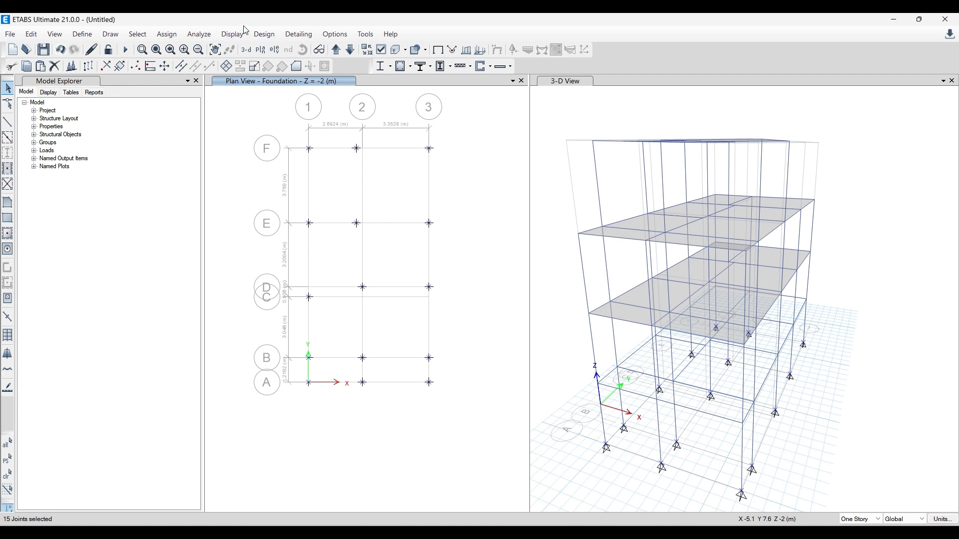
pyautogui.click(183, 35)
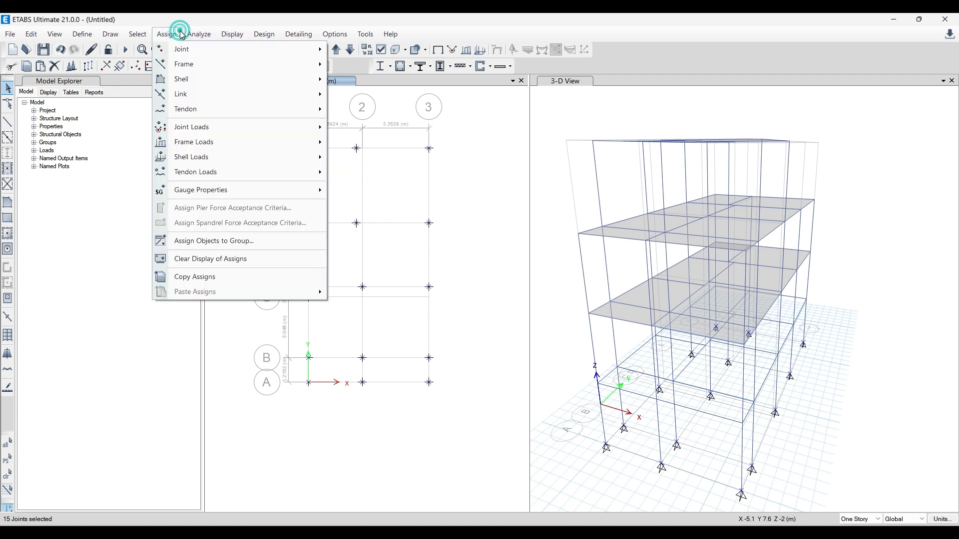
pyautogui.moveTo(190, 50)
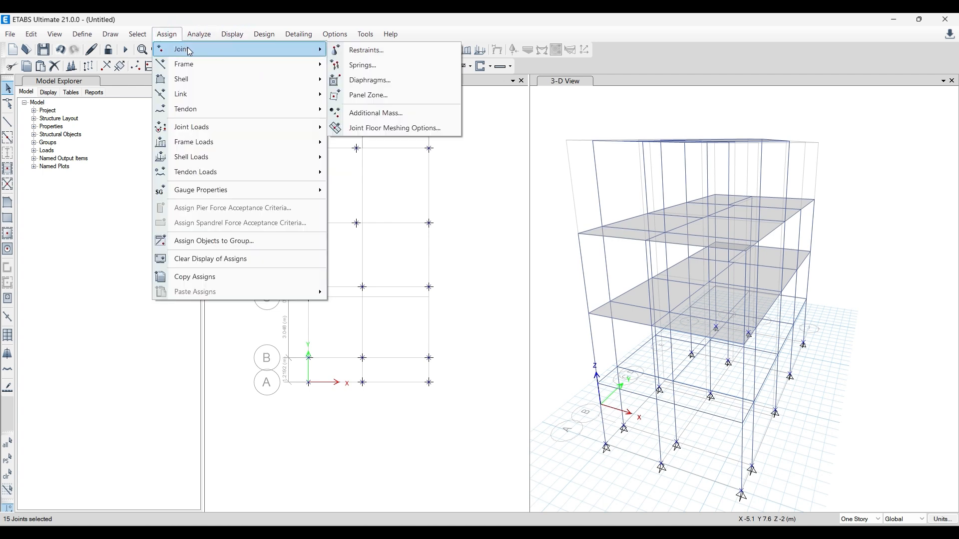
pyautogui.click(386, 51)
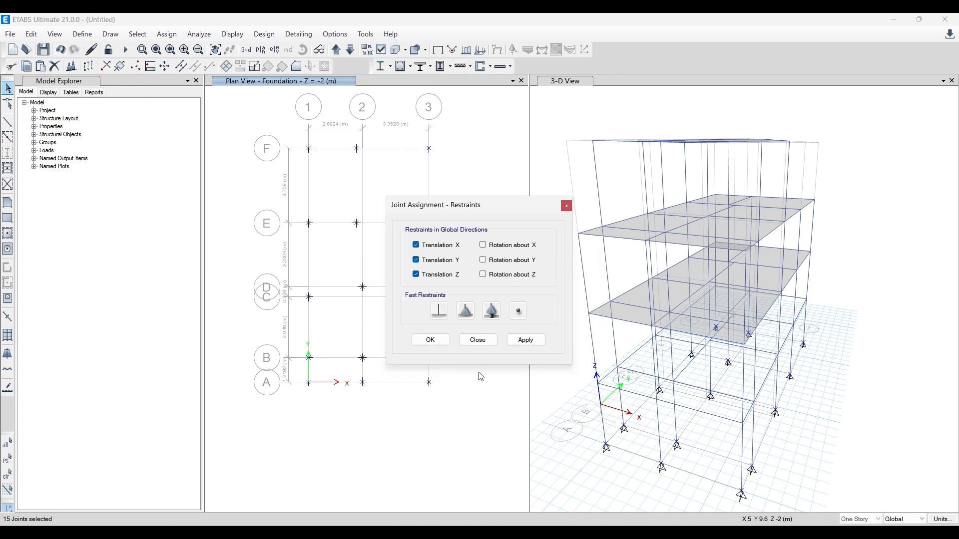
pyautogui.click(440, 310)
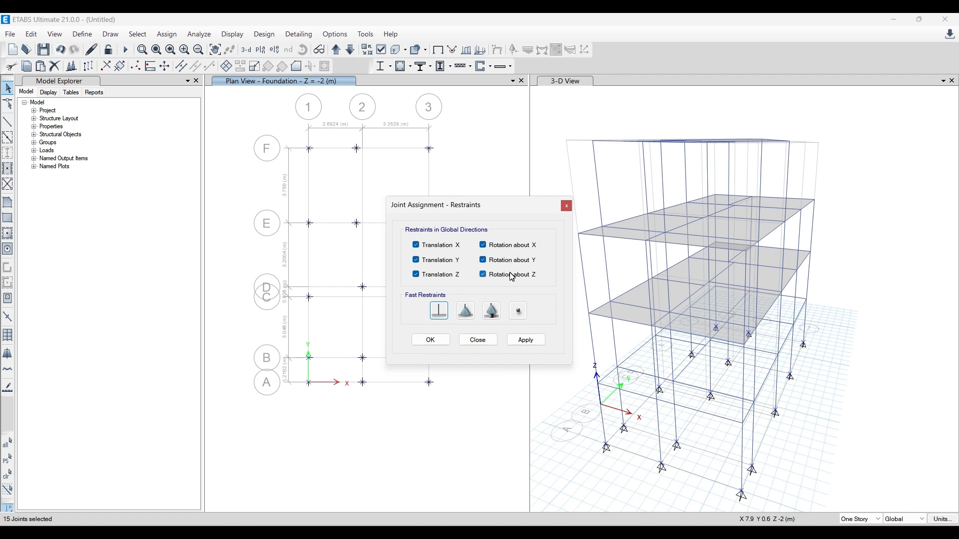
pyautogui.click(526, 340)
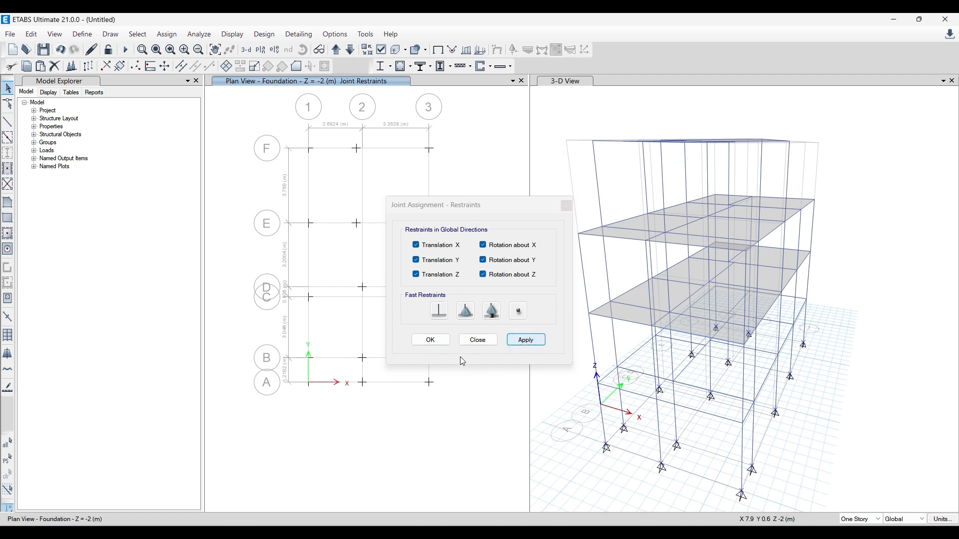
pyautogui.click(430, 340)
# - Display the beams and columns as extruded sections in the 3-D view and orbit to see the whole frame
pyautogui.click(541, 335)
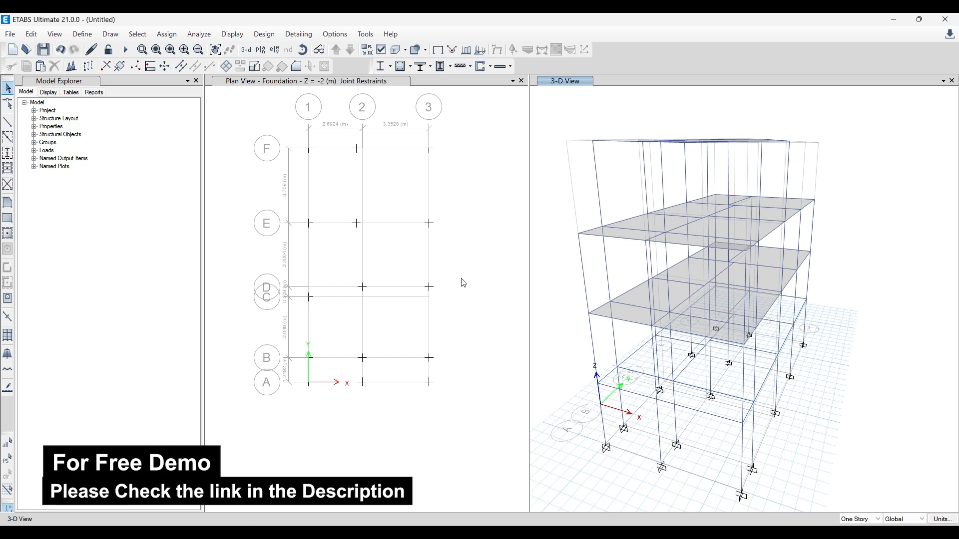
pyautogui.keyDown('shift'); pyautogui.moveTo(841, 413); pyautogui.dragTo(549, 278, button='middle'); pyautogui.keyUp('shift')
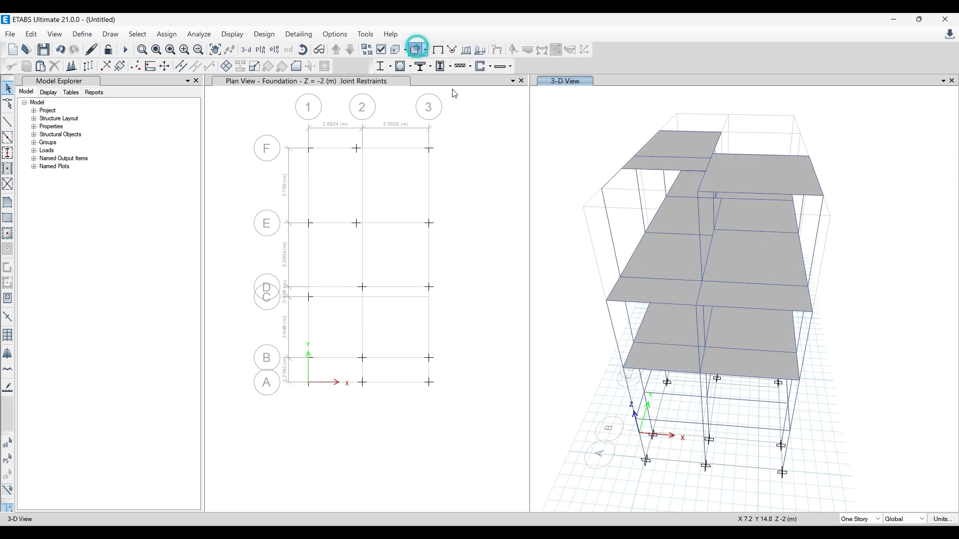
pyautogui.click(416, 49)
pyautogui.click(417, 49)
pyautogui.click(399, 49)
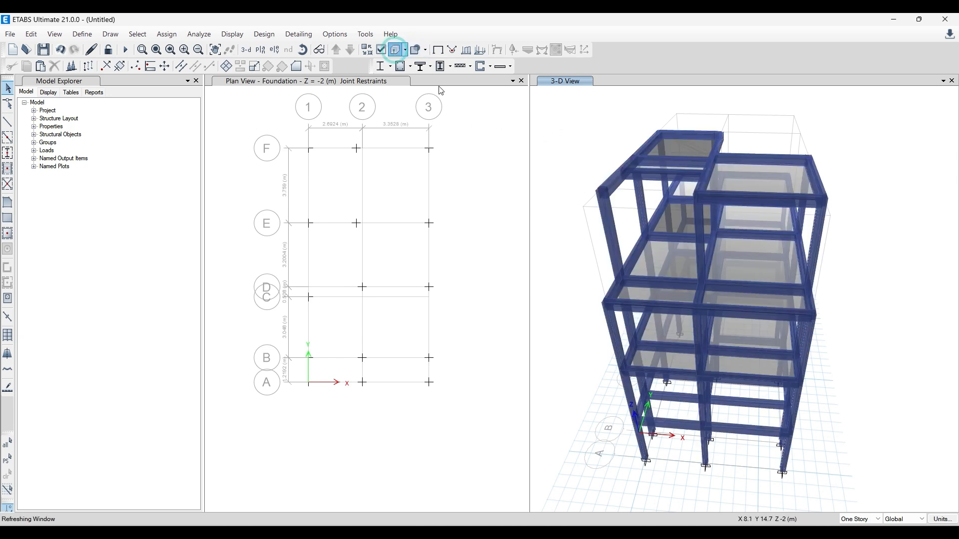
pyautogui.keyDown('shift'); pyautogui.moveTo(749, 474); pyautogui.dragTo(684, 459, button='middle'); pyautogui.keyUp('shift')
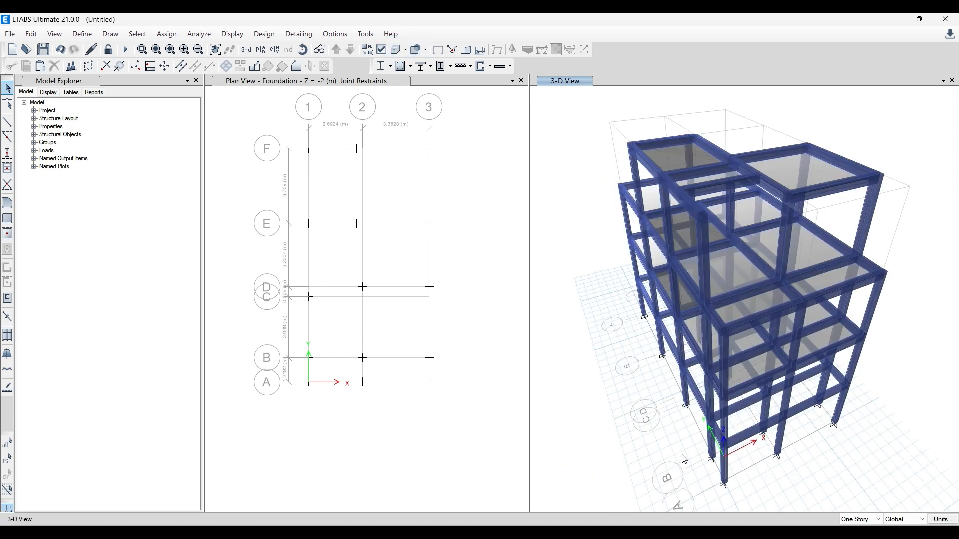
# - Change the graphics mode used to render the plan and 3-D views
pyautogui.click(333, 34)
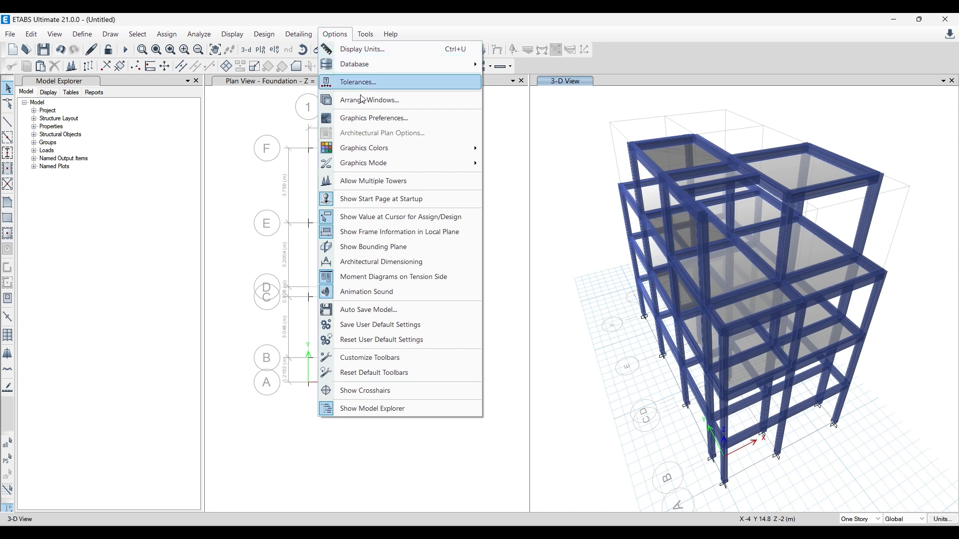
pyautogui.moveTo(380, 162)
pyautogui.click(514, 183)
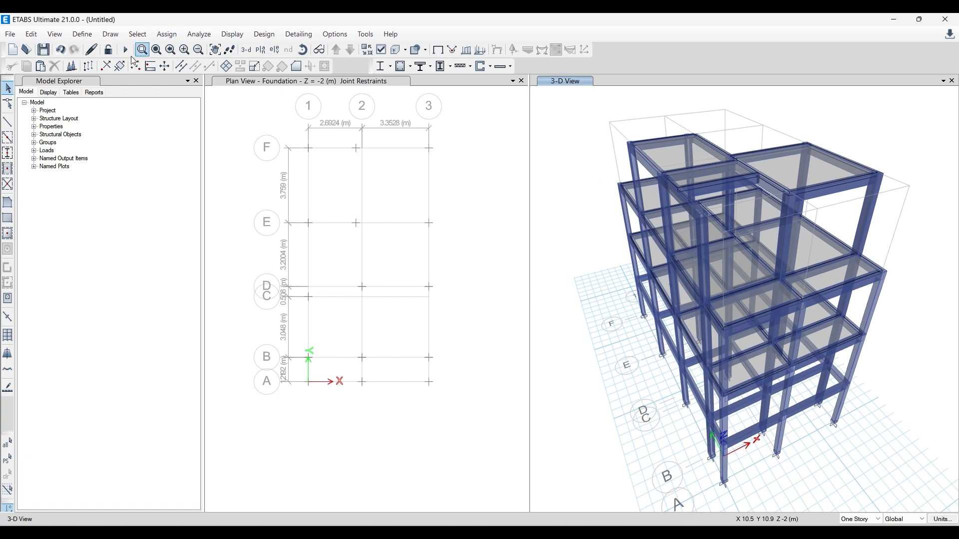
# - Rotate the extruded 3-D model to inspect the frame, slabs and supports from several sides
pyautogui.click(306, 49)
pyautogui.moveTo(757, 378); pyautogui.dragTo(803, 335)
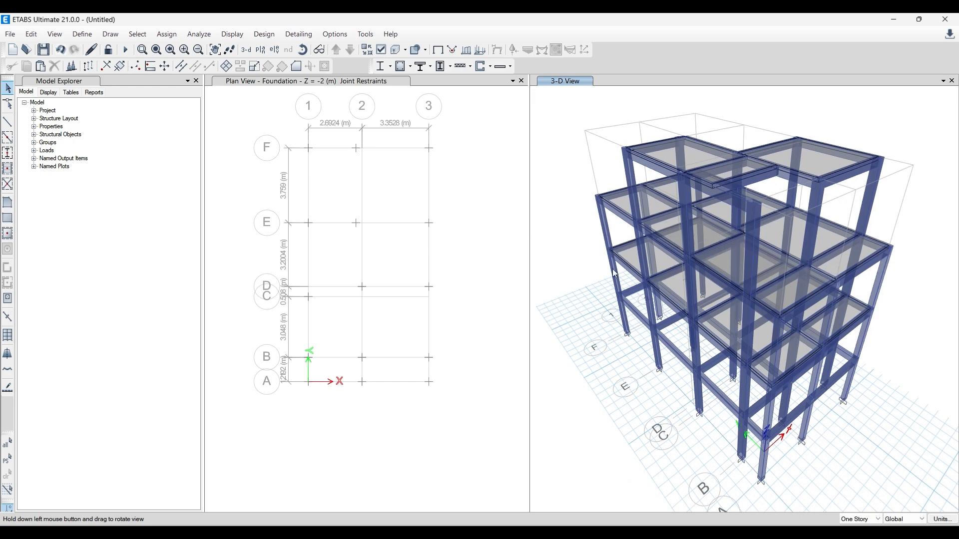
pyautogui.moveTo(609, 303); pyautogui.dragTo(685, 225)
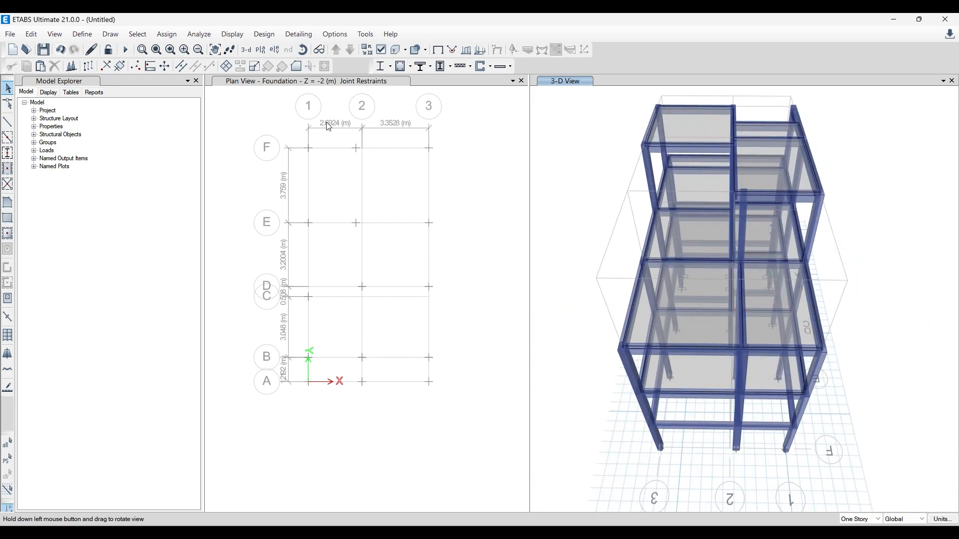
pyautogui.click(299, 49)
pyautogui.moveTo(871, 277); pyautogui.dragTo(730, 189)
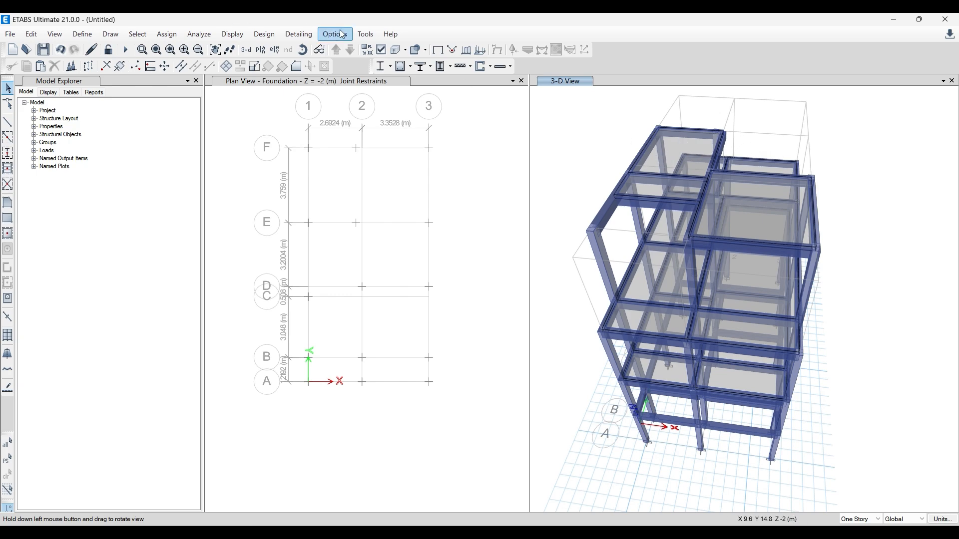
pyautogui.click(303, 50)
pyautogui.moveTo(604, 337)
pyautogui.mouseDown()
pyautogui.moveTo(682, 295)
pyautogui.moveTo(702, 349)
pyautogui.moveTo(619, 302)
pyautogui.moveTo(583, 267)
pyautogui.moveTo(625, 387)
pyautogui.moveTo(628, 445)
pyautogui.moveTo(601, 287)
pyautogui.moveTo(533, 278)
pyautogui.moveTo(520, 345)
pyautogui.moveTo(473, 320)
pyautogui.moveTo(553, 336)
pyautogui.moveTo(655, 325)
pyautogui.moveTo(689, 302)
pyautogui.moveTo(673, 335)
pyautogui.moveTo(718, 327)
pyautogui.mouseUp()
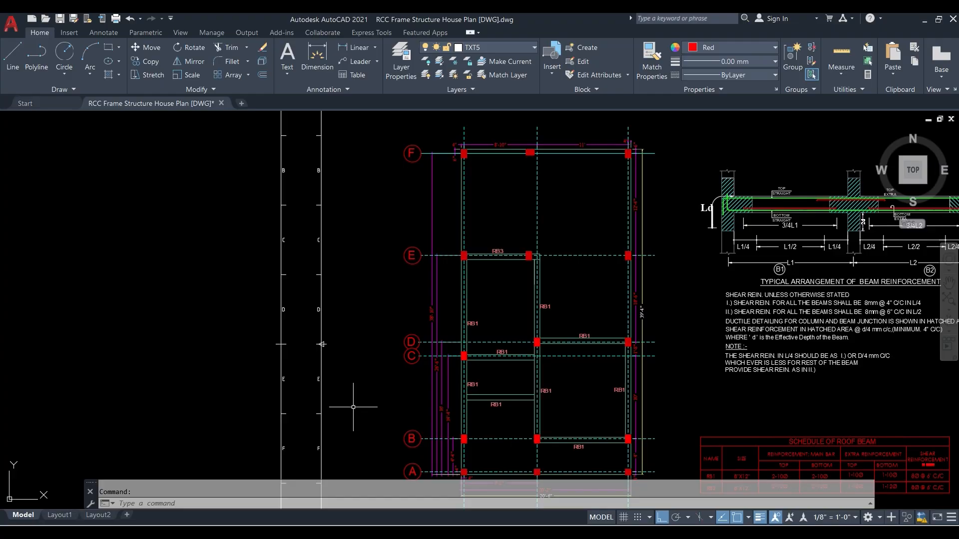
# - Switch to the RCC Frame Structure House Plan drawing in AutoCAD and examine the roof beam and floor beam layouts
pyautogui.scroll(-4, 353, 407)
pyautogui.moveTo(245, 280); pyautogui.dragTo(360, 305, button='middle')
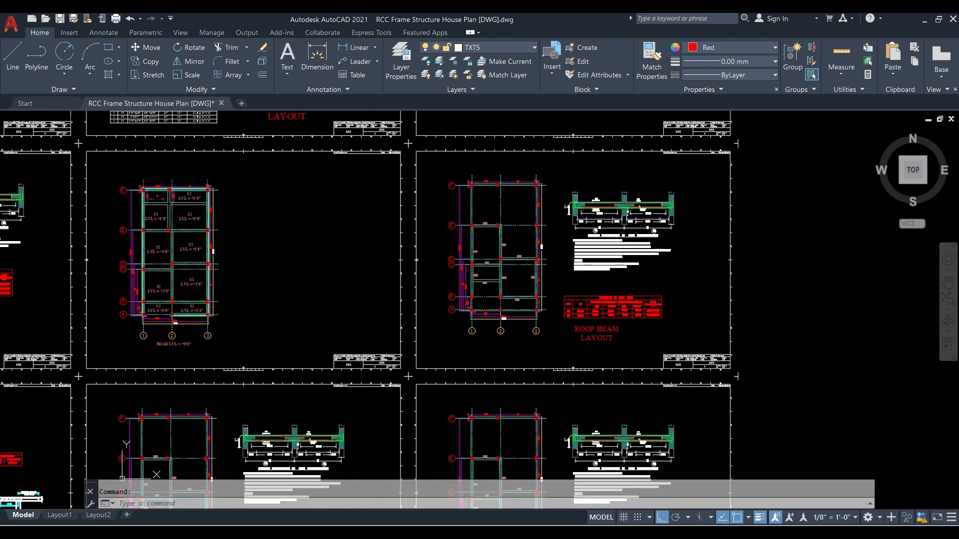
pyautogui.scroll(2, 488, 297)
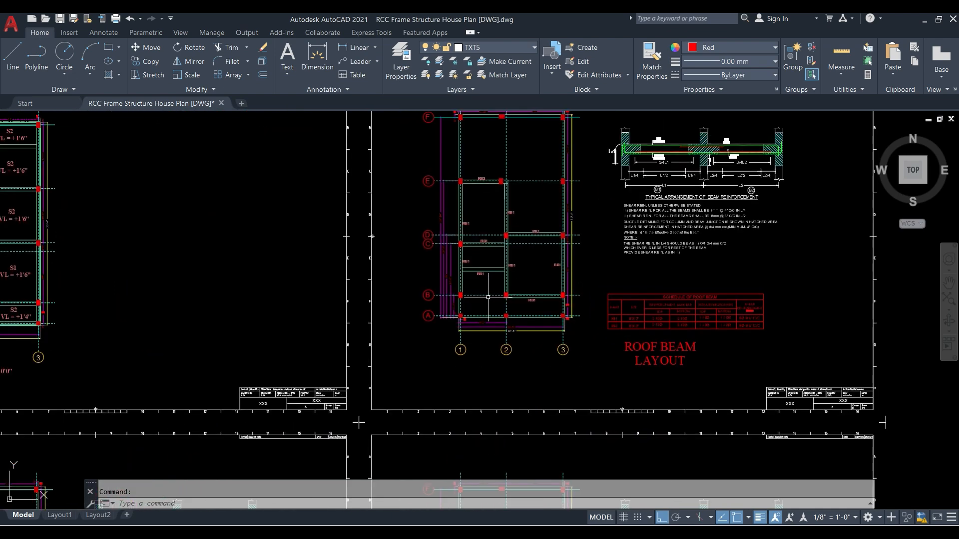
pyautogui.scroll(-2, 488, 298)
pyautogui.moveTo(434, 303); pyautogui.dragTo(623, 231, button='middle')
pyautogui.moveTo(390, 264); pyautogui.dragTo(565, 213, button='middle')
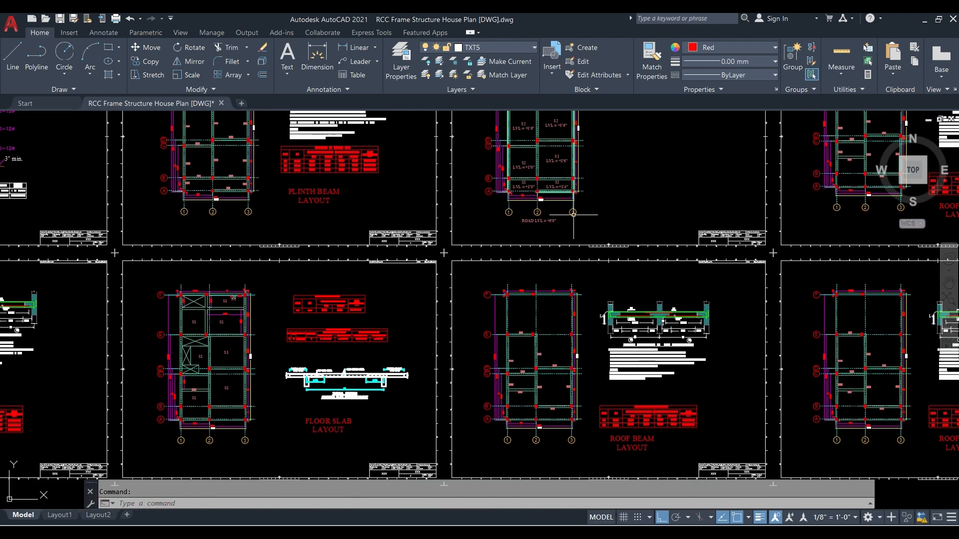
pyautogui.moveTo(348, 264)
pyautogui.mouseDown(button='middle')
pyautogui.moveTo(403, 236)
pyautogui.moveTo(535, 209)
pyautogui.mouseUp(button='middle')
pyautogui.scroll(4, 155, 282)
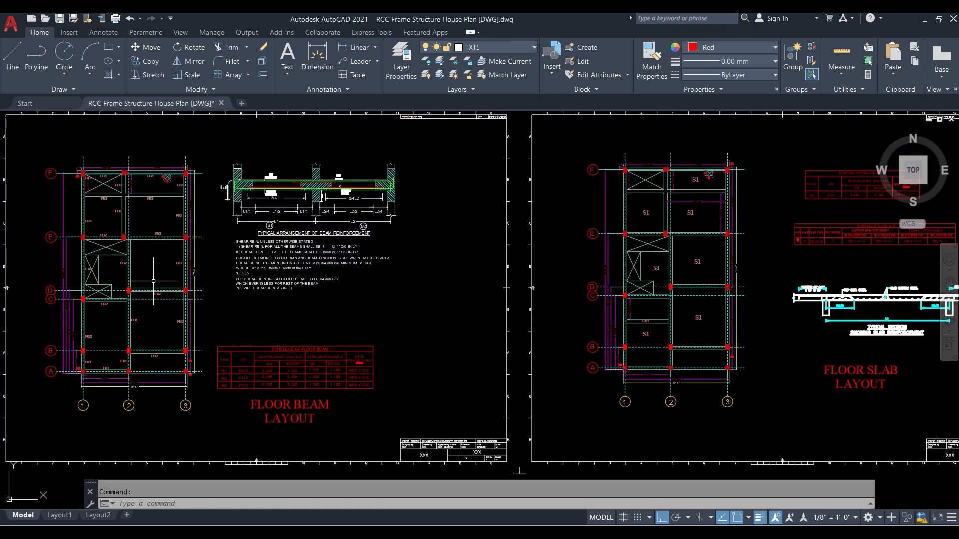
pyautogui.scroll(2, 100, 302)
pyautogui.scroll(-3, 100, 301)
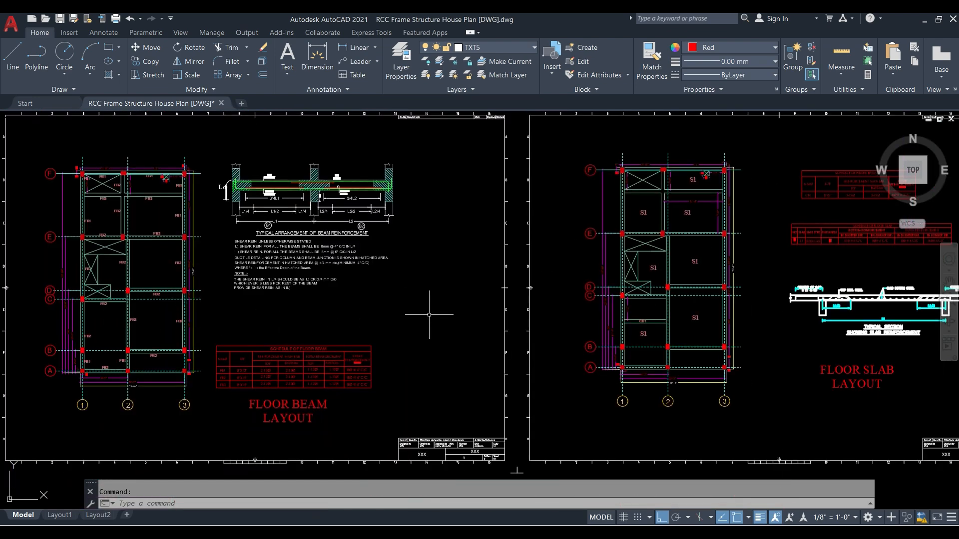
# - Examine the Floor Slab Layout, including the S1 panel crossed by beam CB1 and the typical slab reinforcement section
pyautogui.moveTo(434, 314); pyautogui.dragTo(212, 312, button='middle')
pyautogui.moveTo(519, 325); pyautogui.dragTo(281, 326, button='middle')
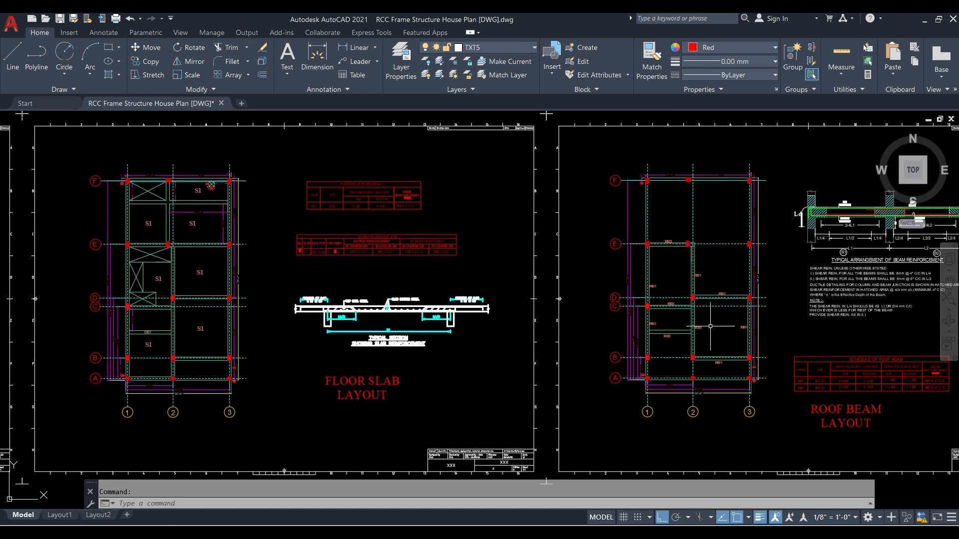
pyautogui.scroll(2, 662, 338)
pyautogui.scroll(4, 662, 339)
pyautogui.scroll(-4, 644, 329)
pyautogui.moveTo(247, 385); pyautogui.dragTo(430, 340, button='middle')
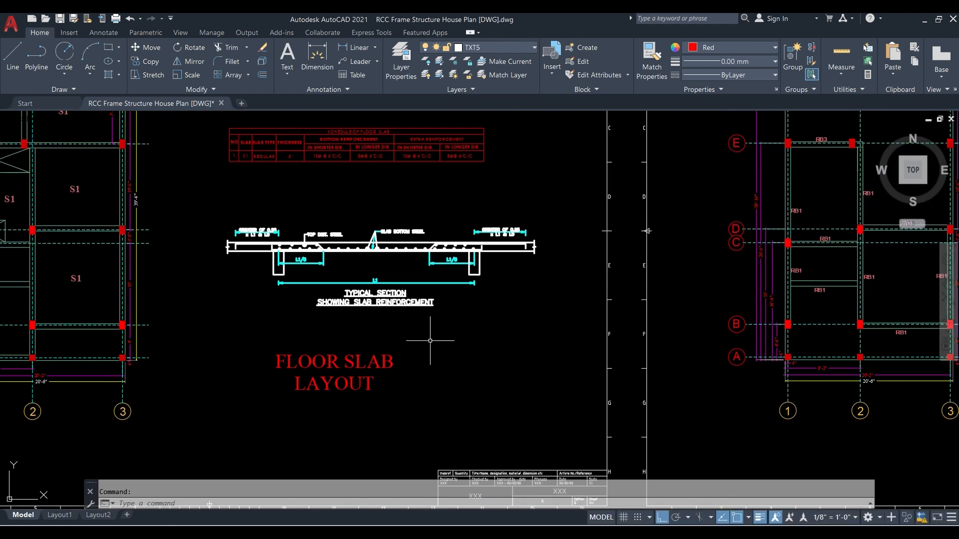
pyautogui.moveTo(314, 370); pyautogui.dragTo(548, 348, button='middle')
pyautogui.scroll(2, 213, 262)
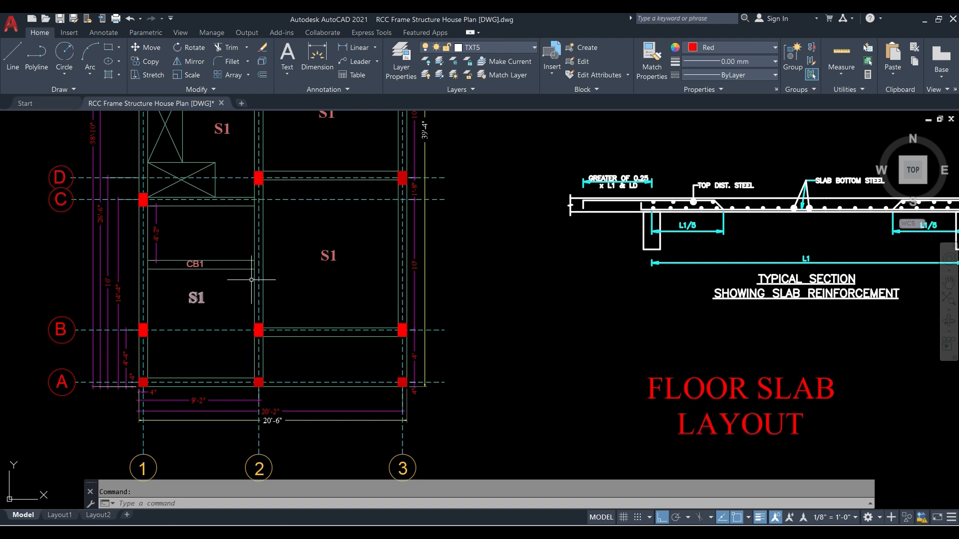
pyautogui.moveTo(320, 277); pyautogui.dragTo(101, 323, button='middle')
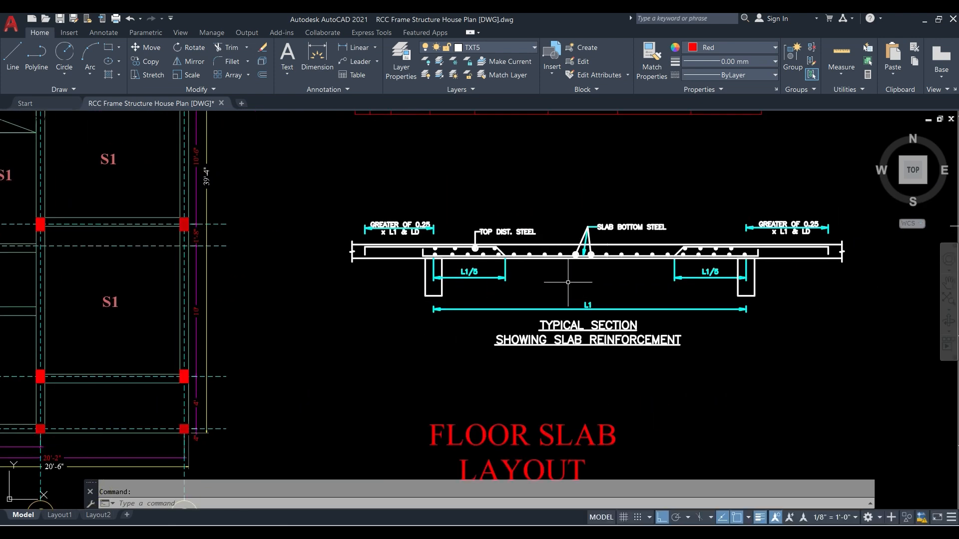
pyautogui.scroll(-4, 568, 282)
# - Switch to the Paint sketch and enlarge its canvas to 3721 × 1646 px, leaving blank space beside the steps list
pyautogui.moveTo(400, 533)
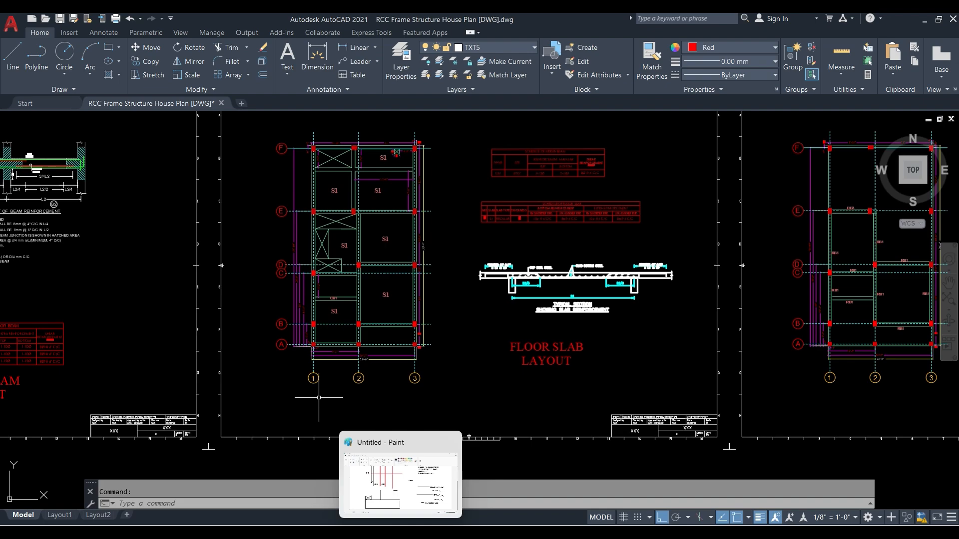
pyautogui.click(400, 532)
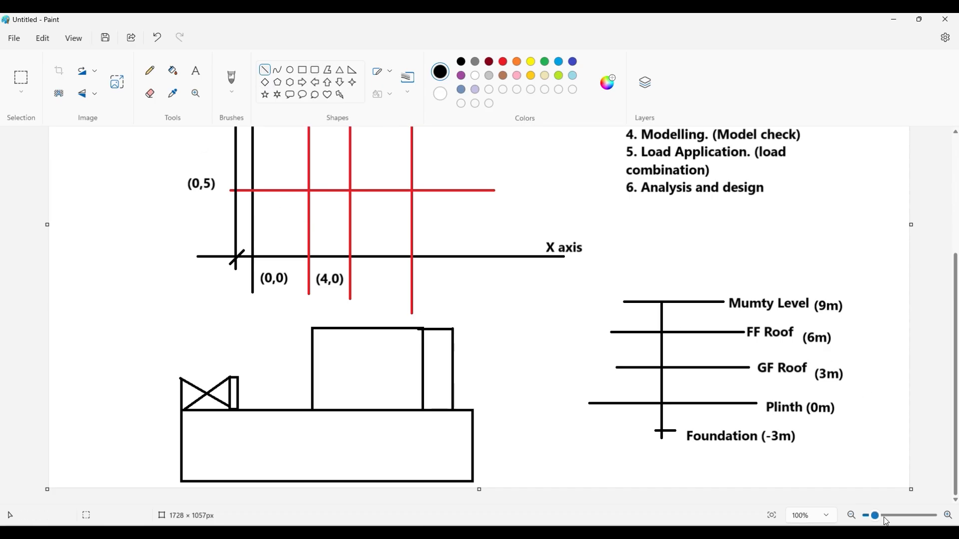
pyautogui.moveTo(879, 519); pyautogui.dragTo(871, 516)
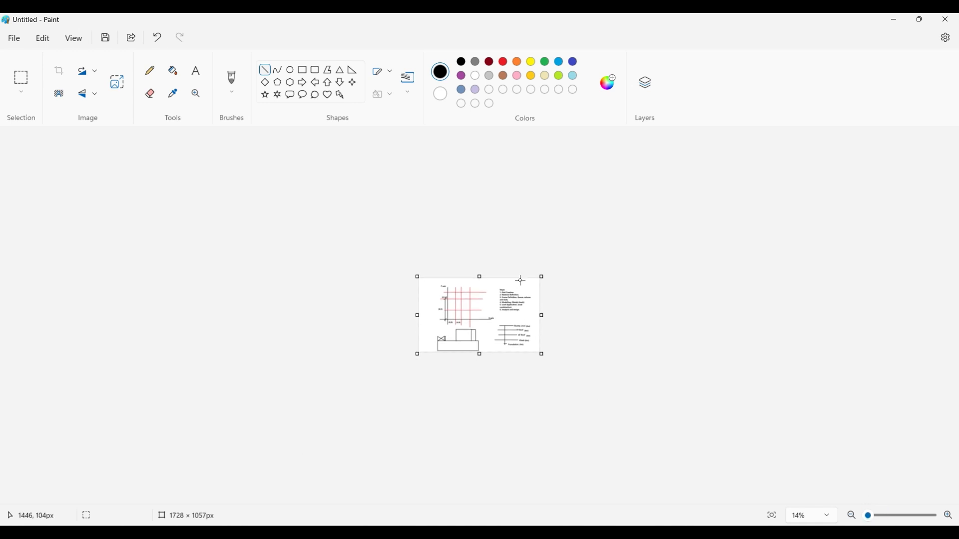
pyautogui.click(541, 279)
pyautogui.moveTo(541, 277); pyautogui.dragTo(574, 268)
pyautogui.click(546, 285)
pyautogui.click(531, 289)
pyautogui.moveTo(541, 275); pyautogui.dragTo(703, 233)
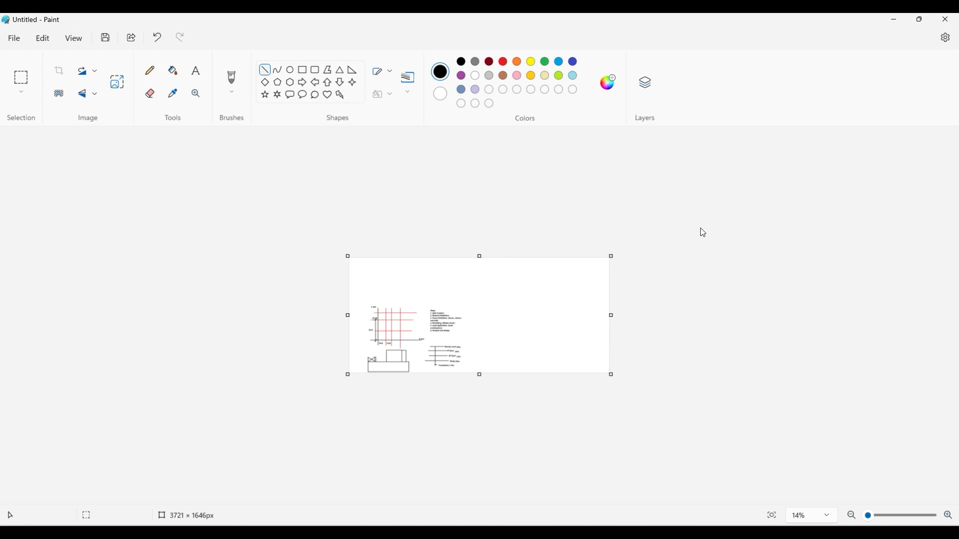
pyautogui.click(578, 276)
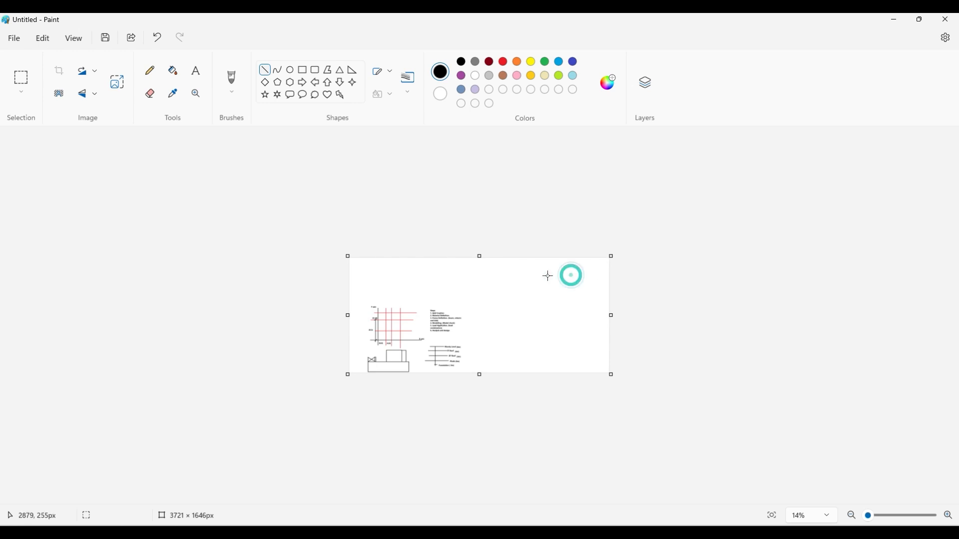
# - Draw a large black rectangle outline in the blank canvas area beside the steps list
pyautogui.click(949, 518)
pyautogui.click(949, 518)
pyautogui.click(949, 517)
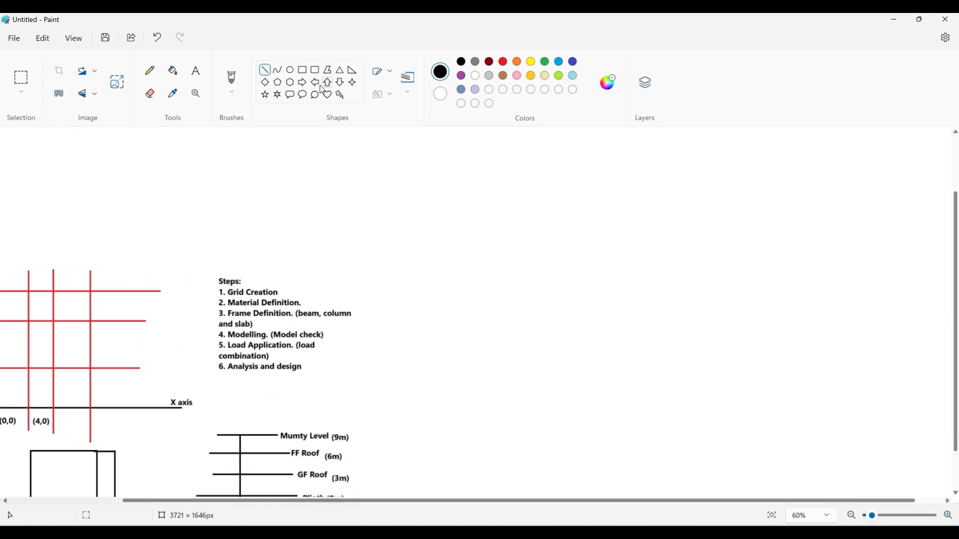
pyautogui.click(303, 70)
pyautogui.moveTo(442, 225); pyautogui.dragTo(611, 355)
pyautogui.click(668, 279)
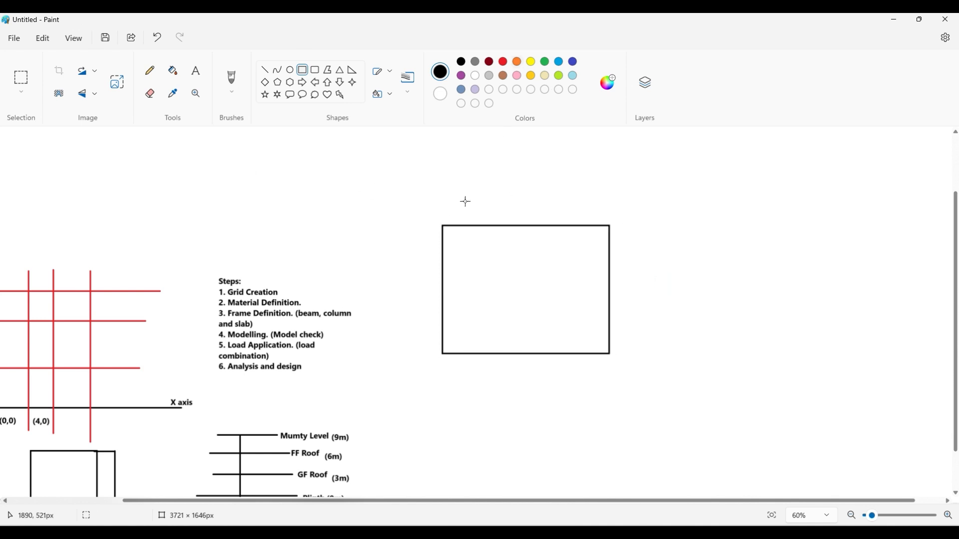
# - Draw a narrow full-height vertical strip inside the large rectangle and a thin horizontal rectangle of the same width below it
pyautogui.click(308, 72)
pyautogui.moveTo(500, 226); pyautogui.dragTo(511, 354)
pyautogui.click(557, 375)
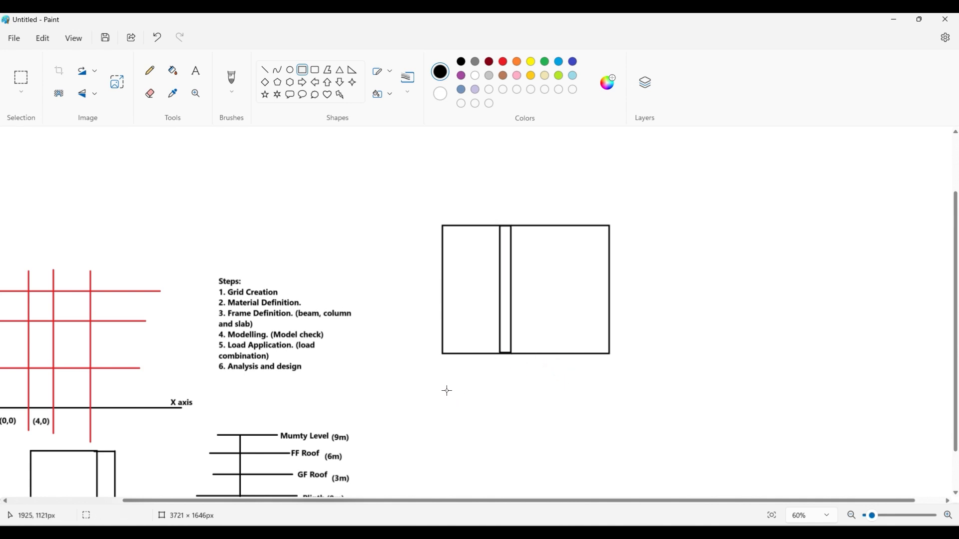
pyautogui.moveTo(443, 384); pyautogui.dragTo(610, 397)
pyautogui.click(659, 379)
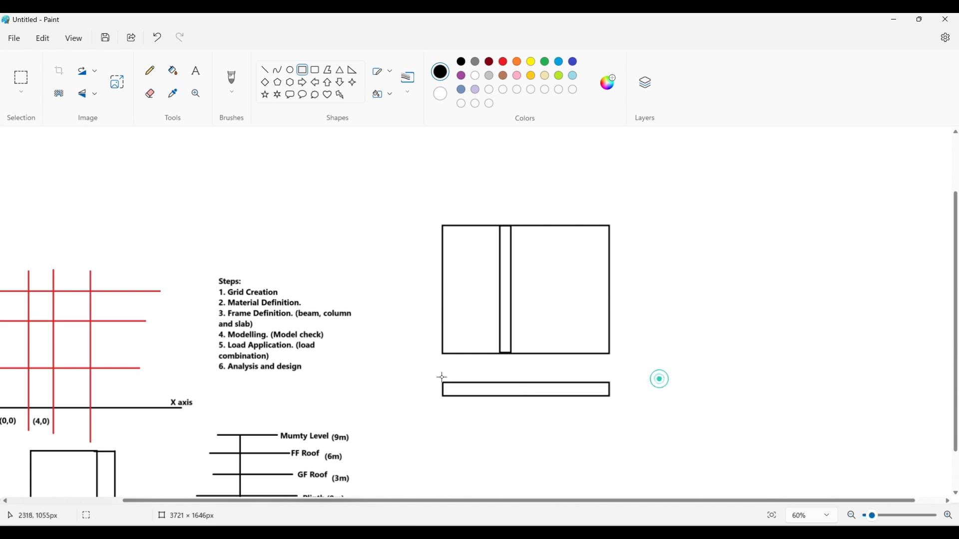
# - Draw a small box in the thin horizontal rectangle below the vertical strip, and two long horizontal lines along the rectangle's length
pyautogui.moveTo(502, 383); pyautogui.dragTo(512, 396)
pyautogui.click(522, 422)
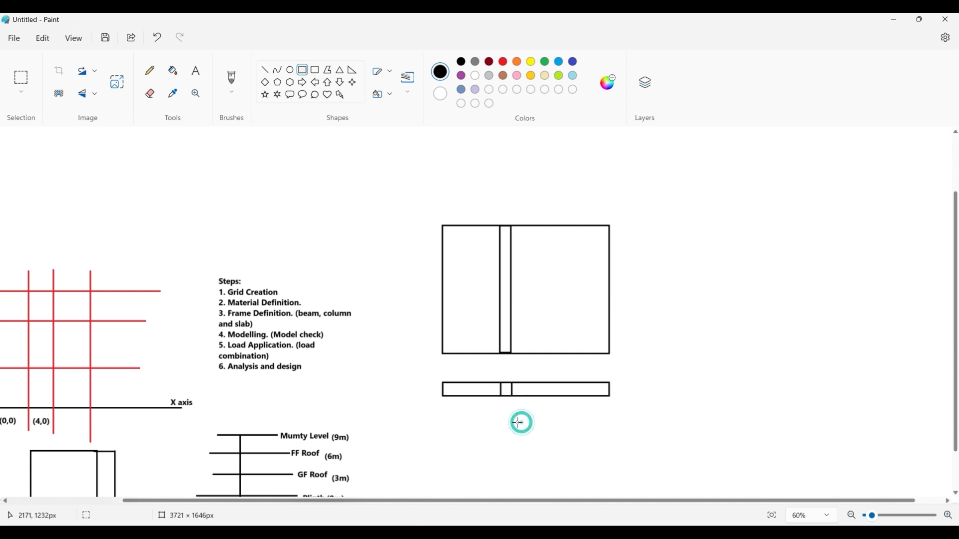
pyautogui.click(265, 71)
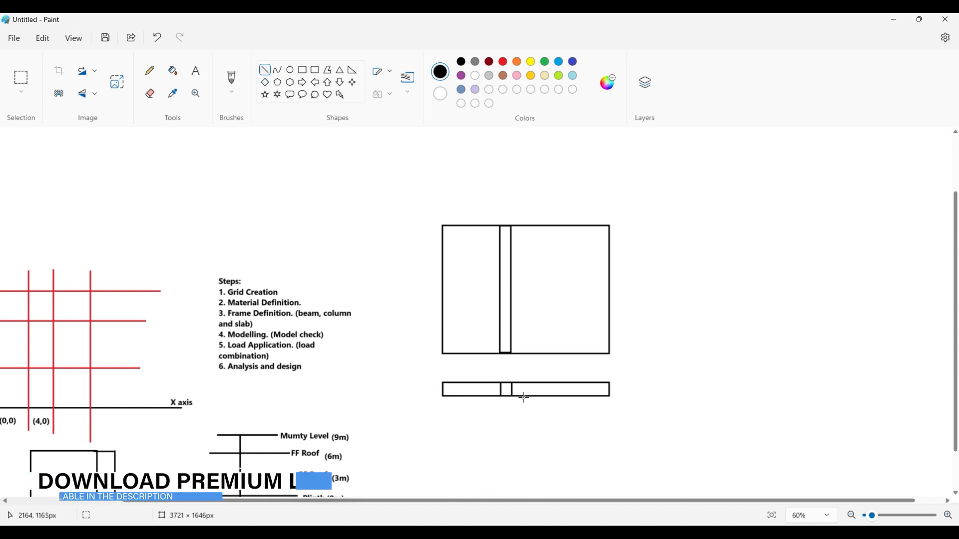
pyautogui.click(450, 387)
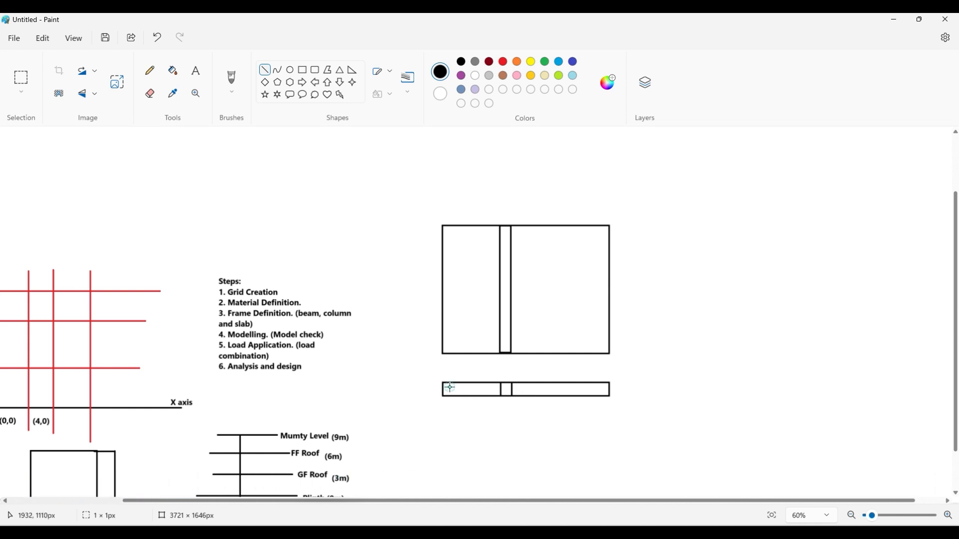
pyautogui.moveTo(450, 387); pyautogui.dragTo(591, 390)
pyautogui.moveTo(453, 394); pyautogui.dragTo(588, 395)
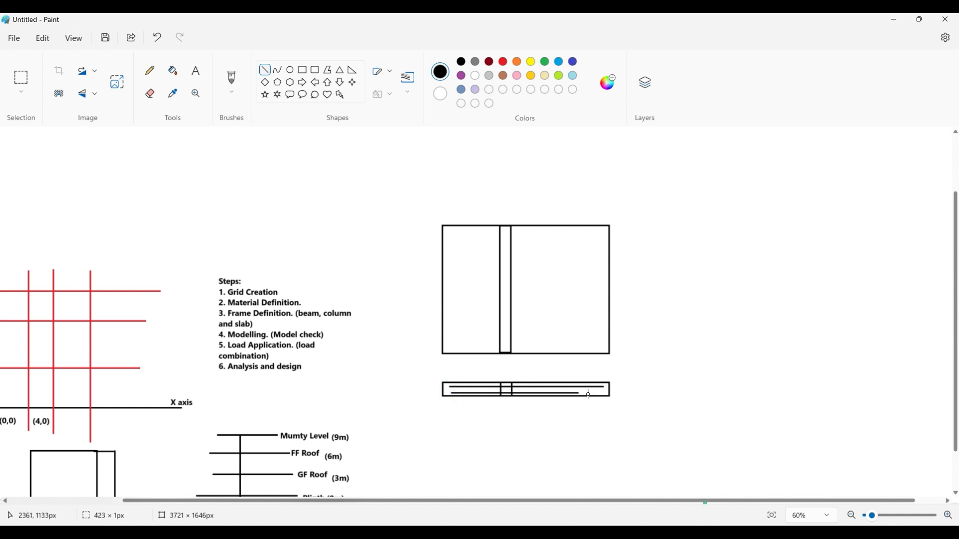
pyautogui.click(468, 422)
# - Add a full-height vertical strip outside the large rectangle's far edge and a deep beam rectangle about 84 × 147 px at the section's end
pyautogui.click(303, 70)
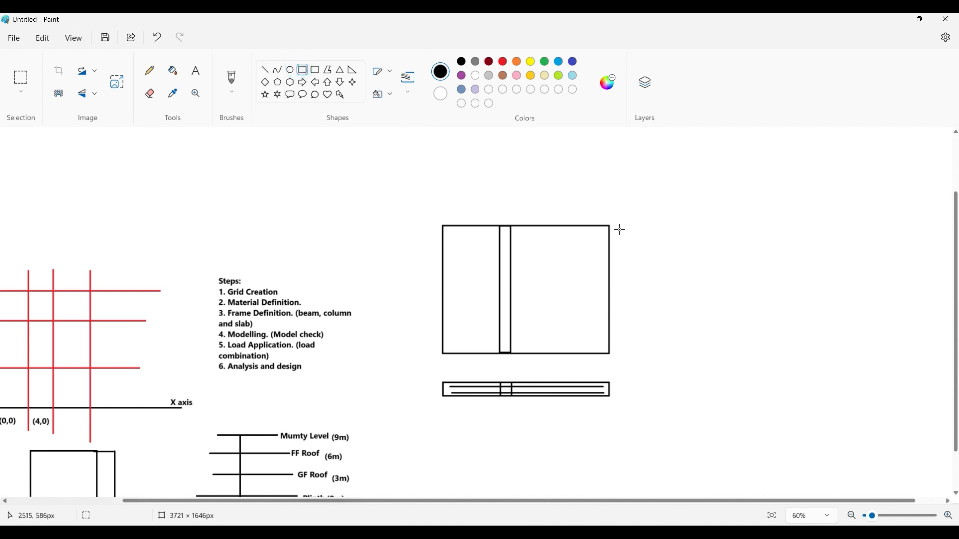
pyautogui.moveTo(609, 225); pyautogui.dragTo(631, 354)
pyautogui.click(682, 338)
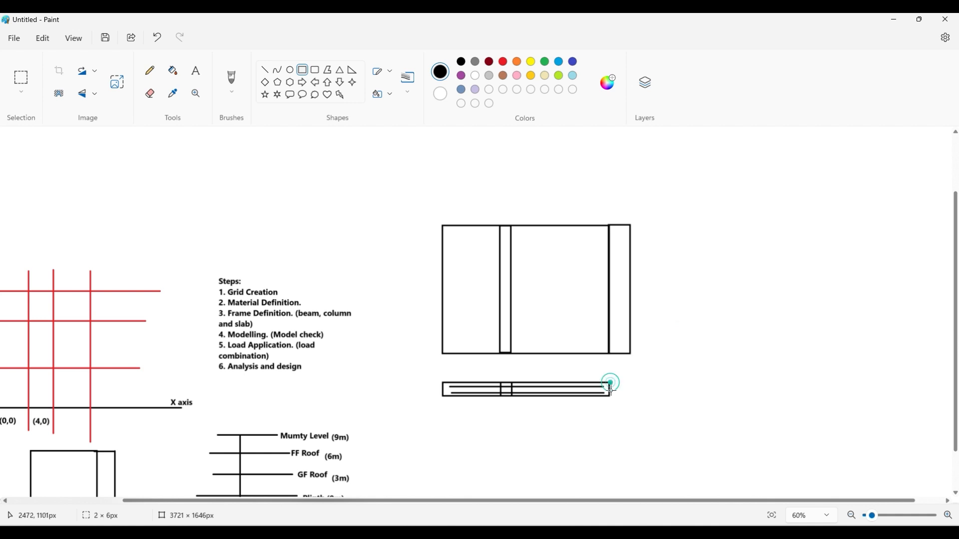
pyautogui.moveTo(611, 390); pyautogui.dragTo(636, 428)
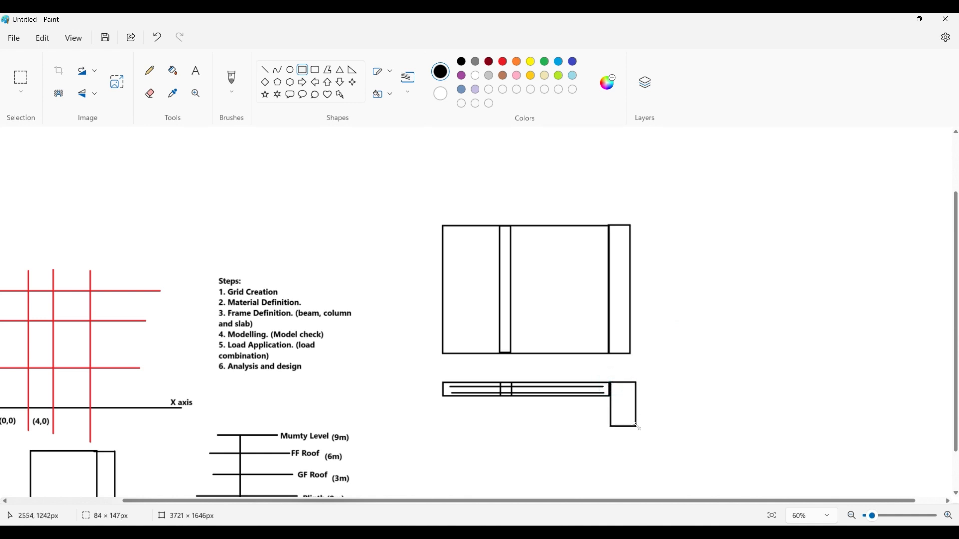
pyautogui.click(677, 378)
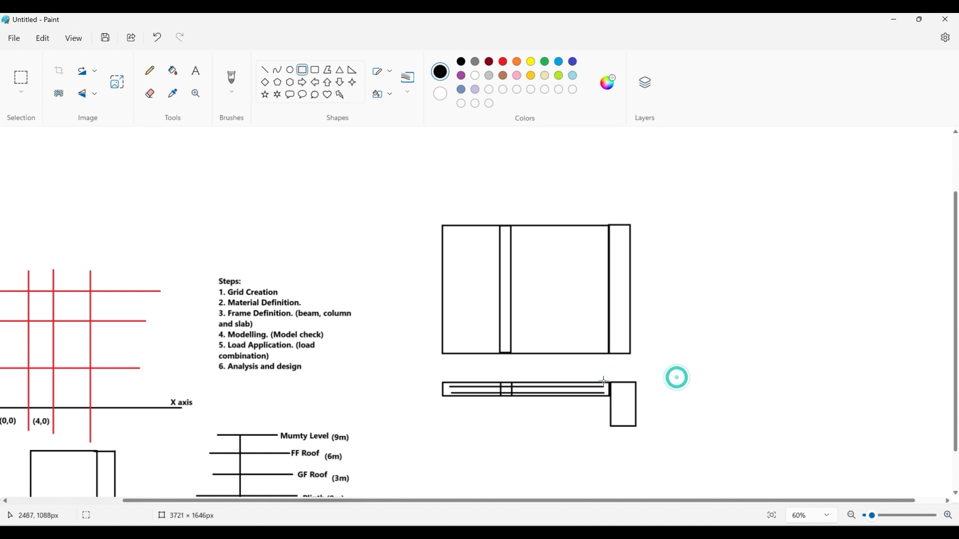
# - Draw a thin horizontal slab rectangle extending from the other side of the deep beam rectangle, level with its upper edge
pyautogui.click(266, 71)
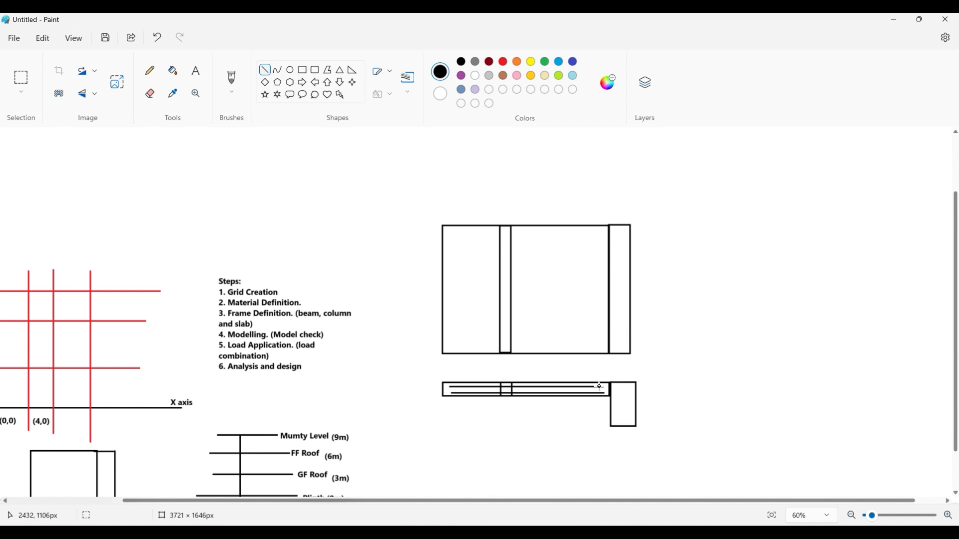
pyautogui.moveTo(599, 386); pyautogui.dragTo(650, 385)
pyautogui.click(302, 70)
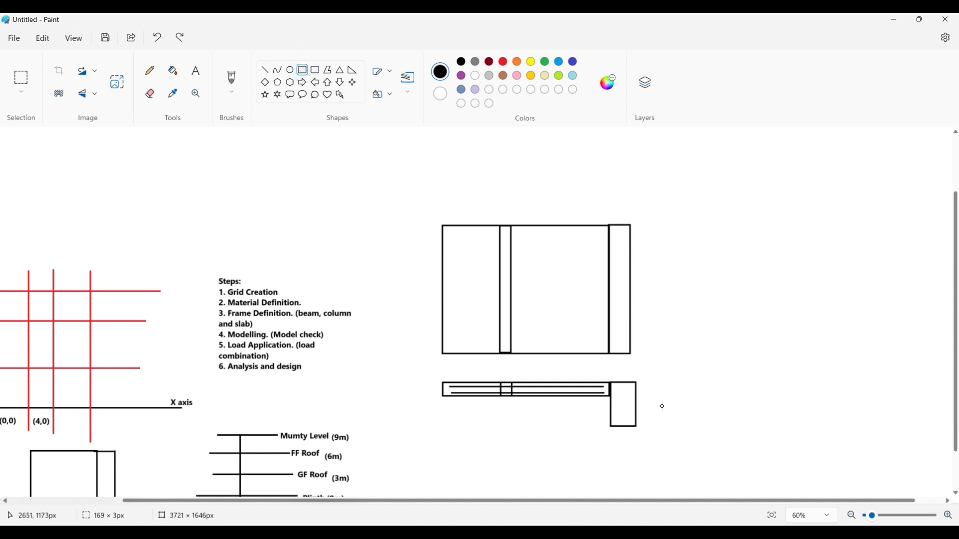
pyautogui.moveTo(638, 383); pyautogui.dragTo(830, 397)
pyautogui.click(821, 367)
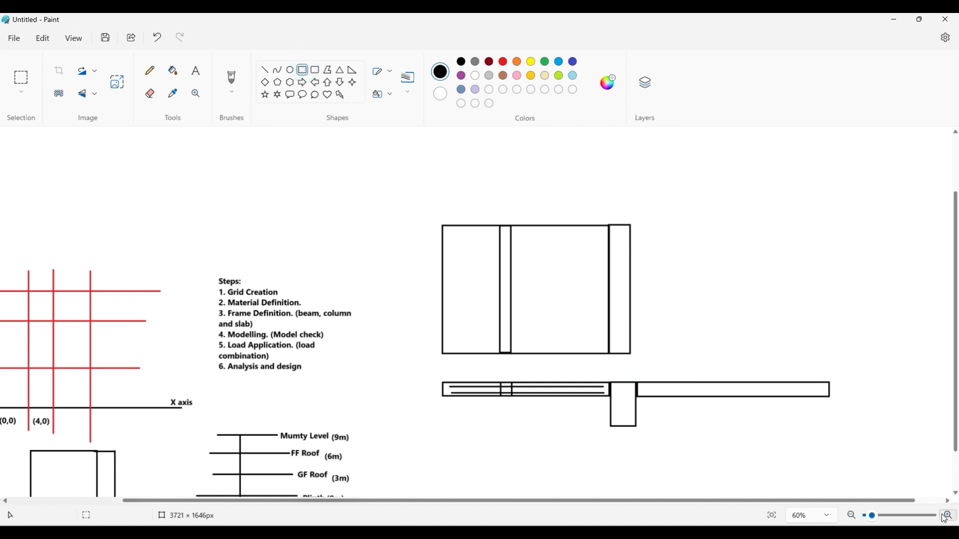
pyautogui.click(948, 516)
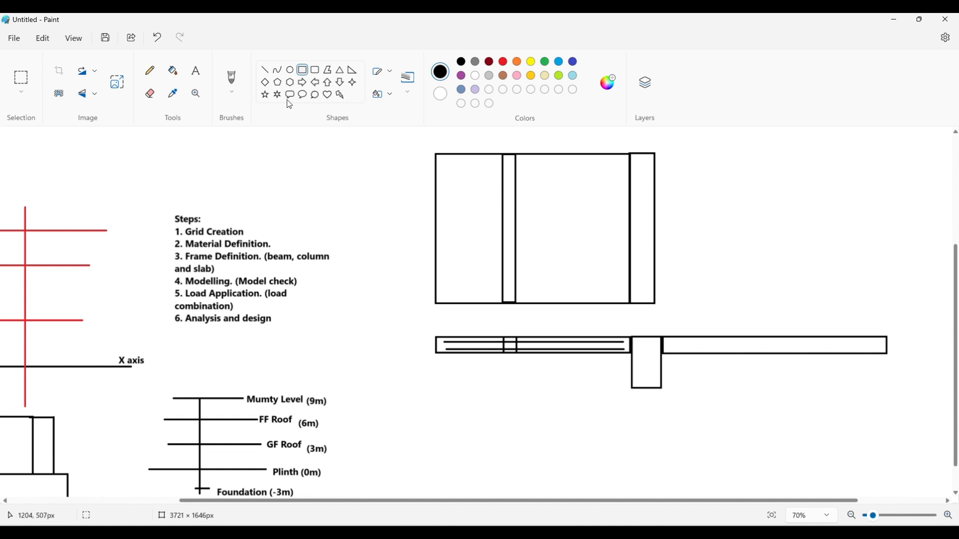
pyautogui.click(267, 70)
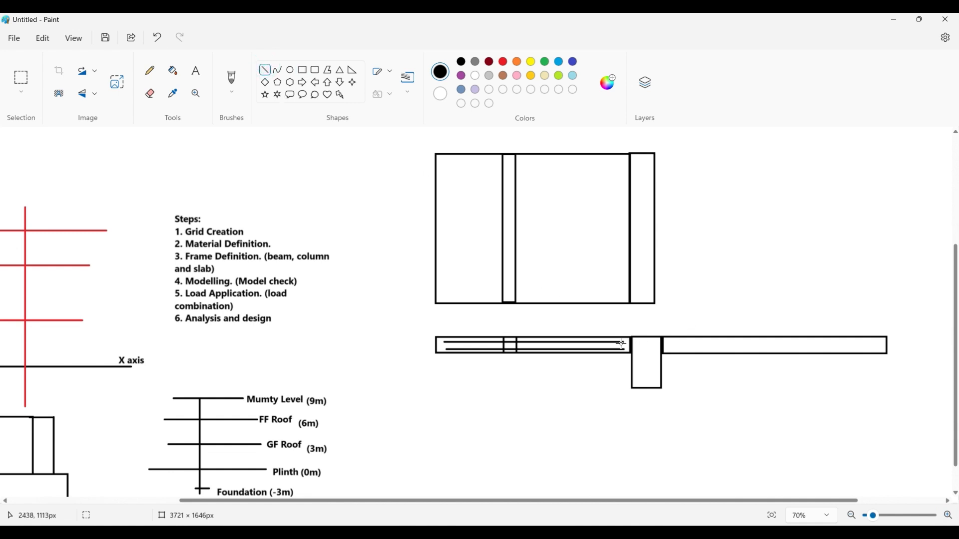
pyautogui.moveTo(622, 344); pyautogui.dragTo(622, 342)
pyautogui.moveTo(623, 342); pyautogui.dragTo(683, 341)
pyautogui.hotkey('ctrl', 'z')
pyautogui.hotkey('ctrl', 'z')
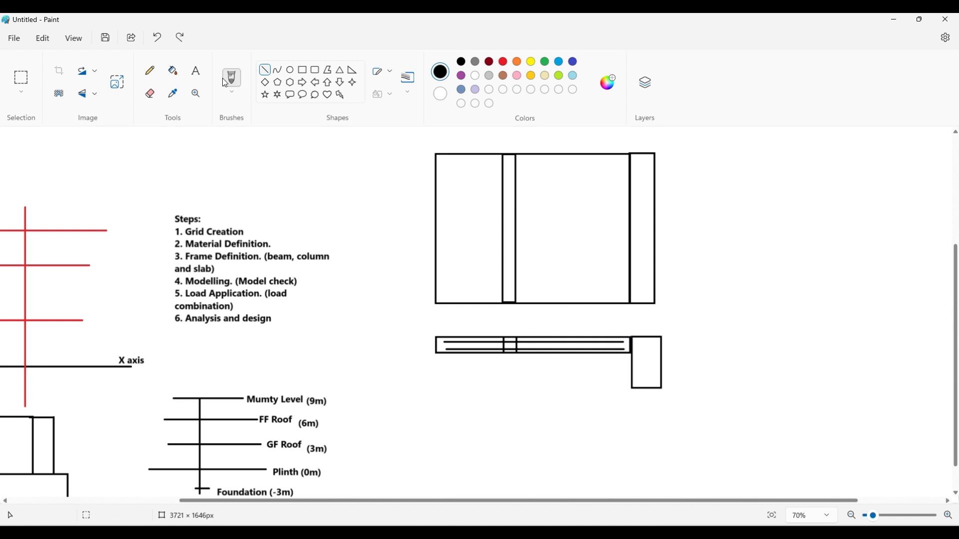
pyautogui.click(180, 37)
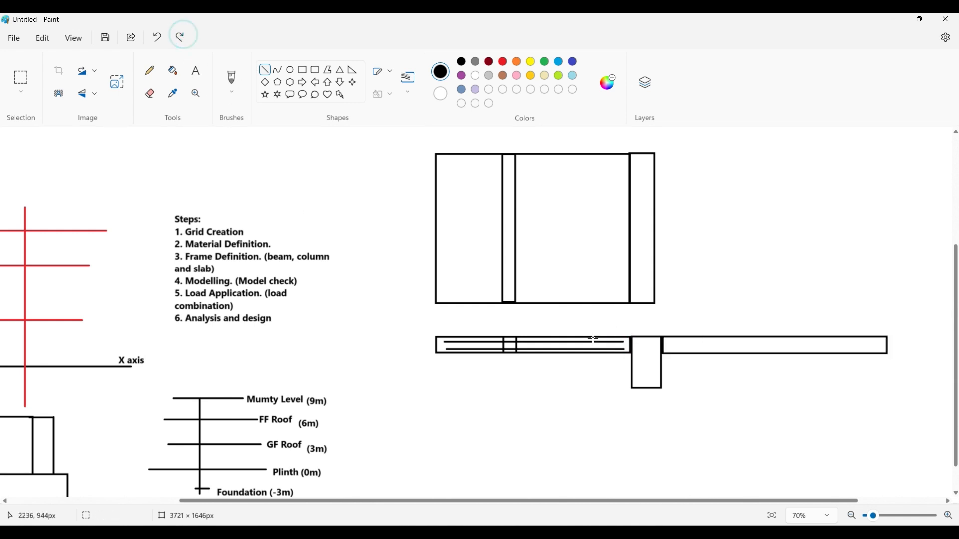
# - Continue the upper reinforcement line across the deep beam, bend it down into the adjoining slab and run it along the slab's lower part
pyautogui.click(267, 71)
pyautogui.moveTo(624, 343); pyautogui.dragTo(678, 343)
pyautogui.press('Down')
pyautogui.press('Down')
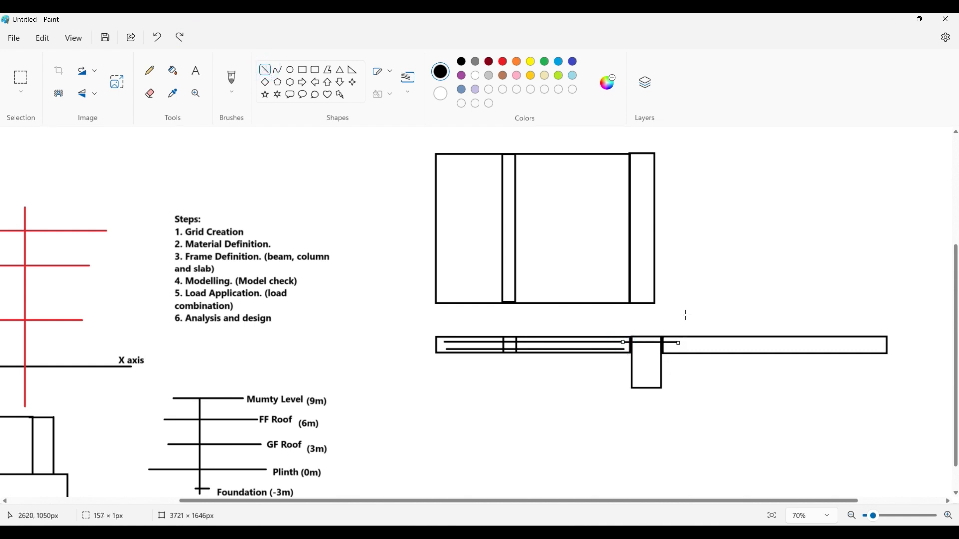
pyautogui.click(686, 316)
pyautogui.moveTo(678, 342); pyautogui.dragTo(875, 352)
pyautogui.click(700, 307)
pyautogui.click(860, 302)
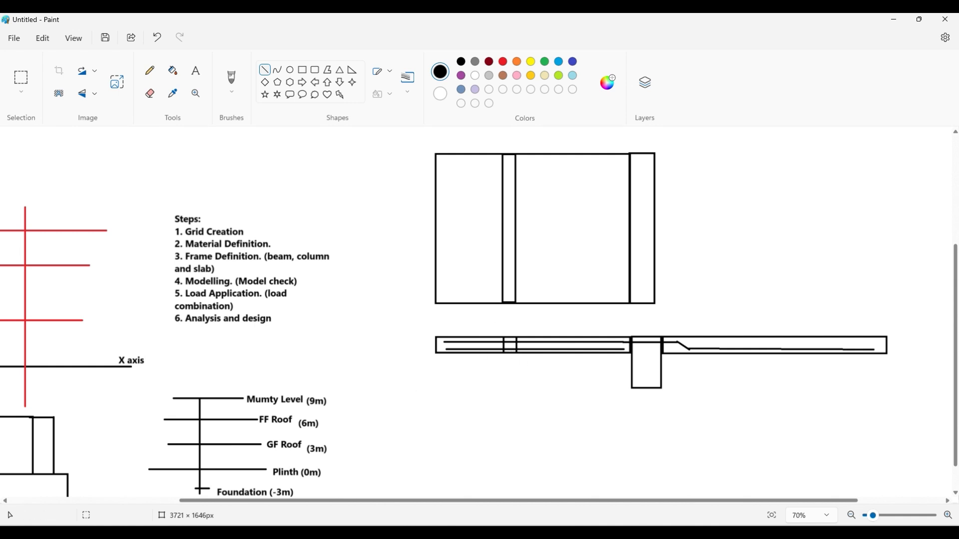
# - Switch to the AutoCAD house plan and examine the area around the toilet and terrace
pyautogui.hotkey('alt', 'Tab')
pyautogui.scroll(-6, 362, 370)
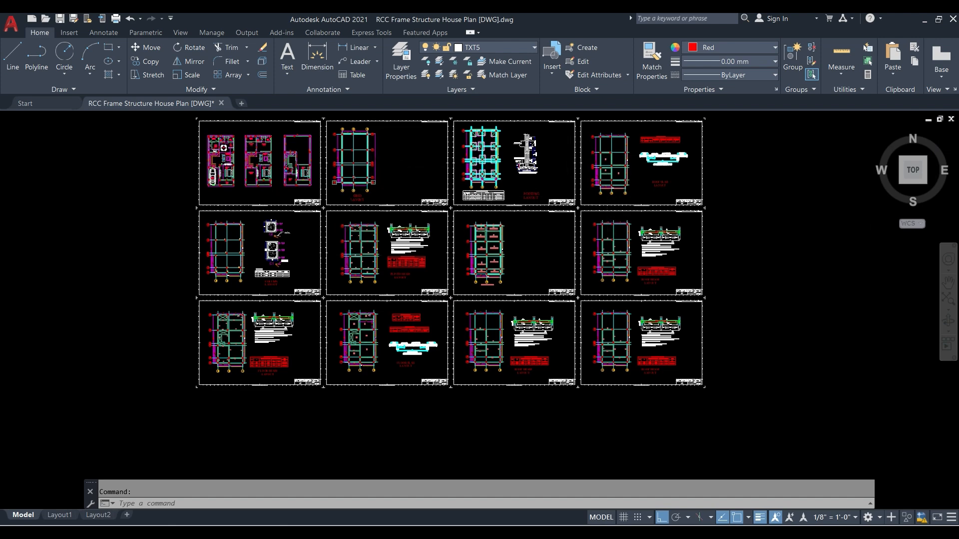
pyautogui.scroll(10, 317, 167)
pyautogui.scroll(2, 430, 185)
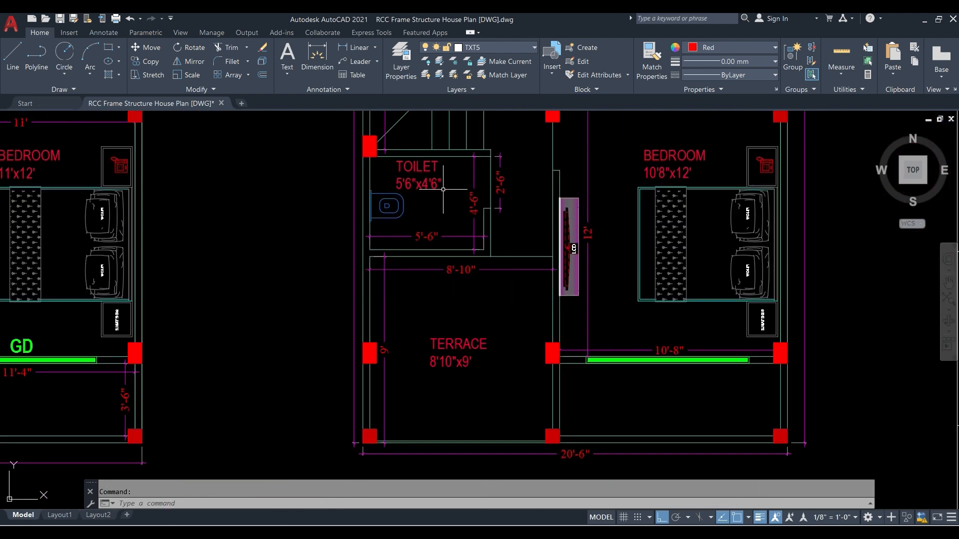
# - Switch to ETABS, orient the 3D view to an angled overview of the frame, and paste a screen capture of it into the Paint sketch
pyautogui.hotkey('alt', 'Tab')
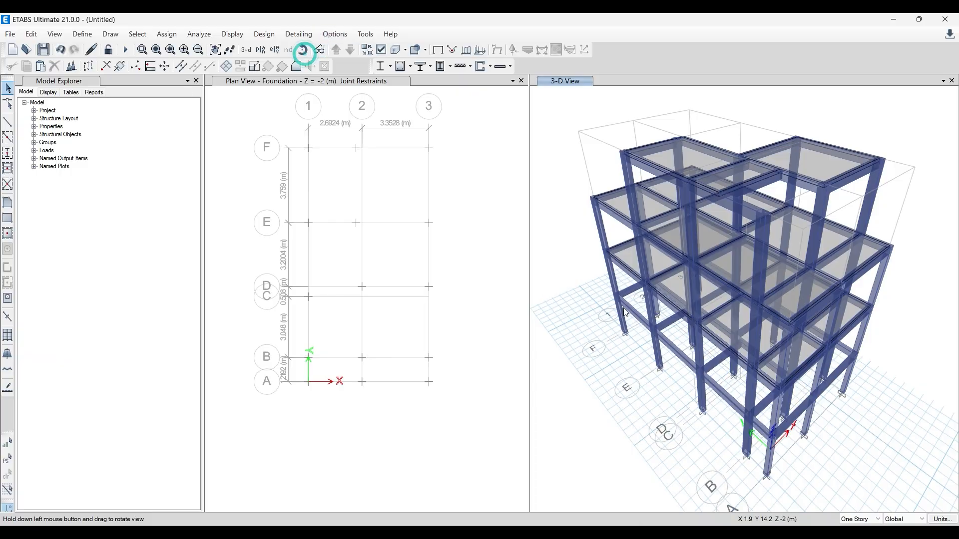
pyautogui.moveTo(625, 312); pyautogui.dragTo(577, 340)
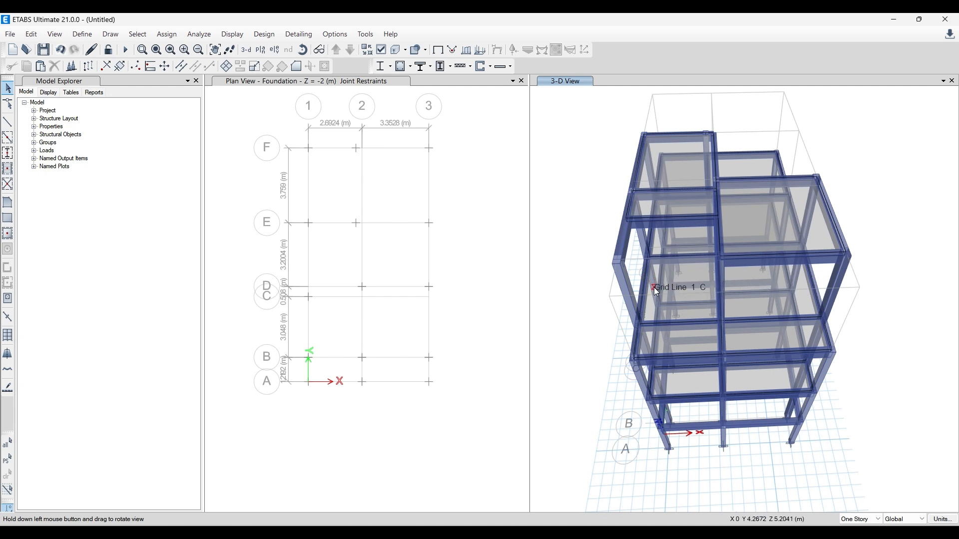
pyautogui.moveTo(593, 457); pyautogui.dragTo(604, 428, button='middle')
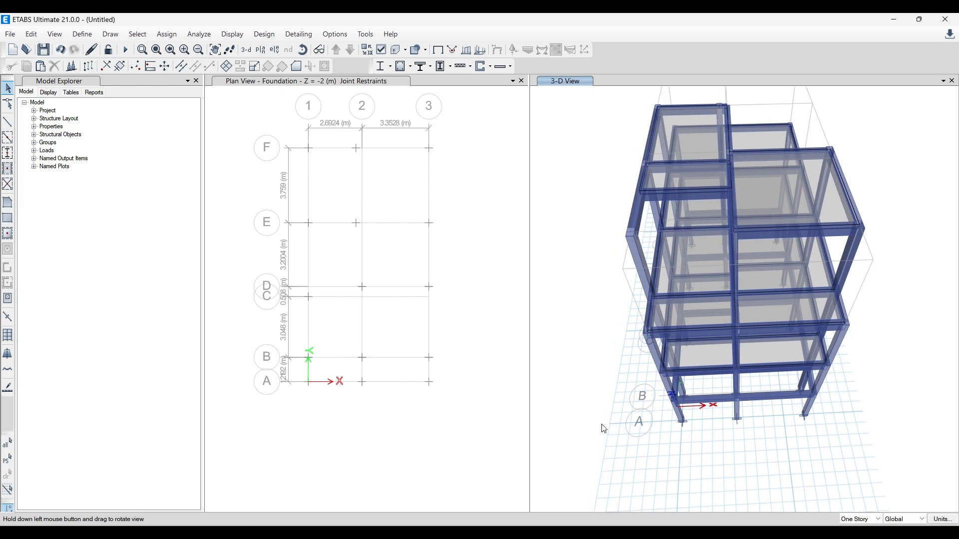
pyautogui.moveTo(594, 428); pyautogui.dragTo(639, 363)
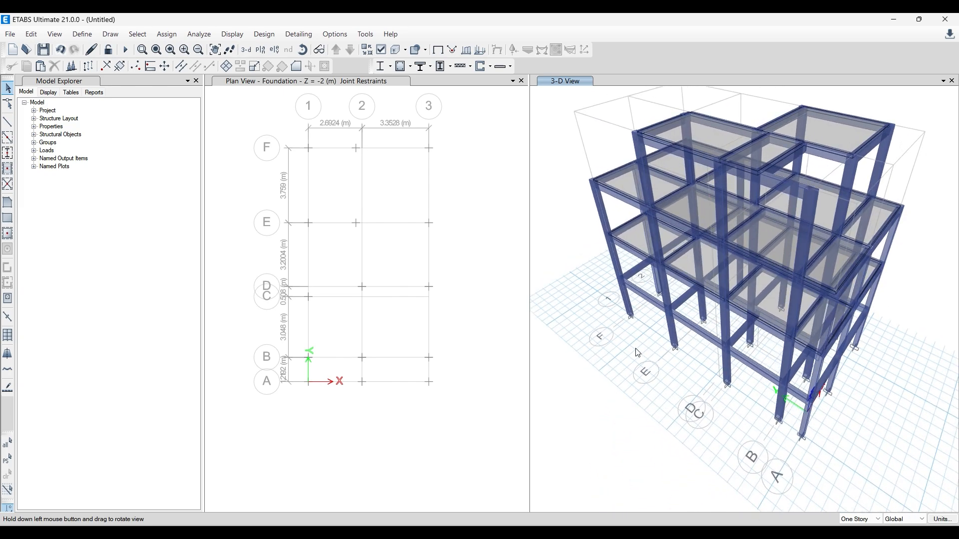
pyautogui.moveTo(637, 353); pyautogui.dragTo(609, 372, button='middle')
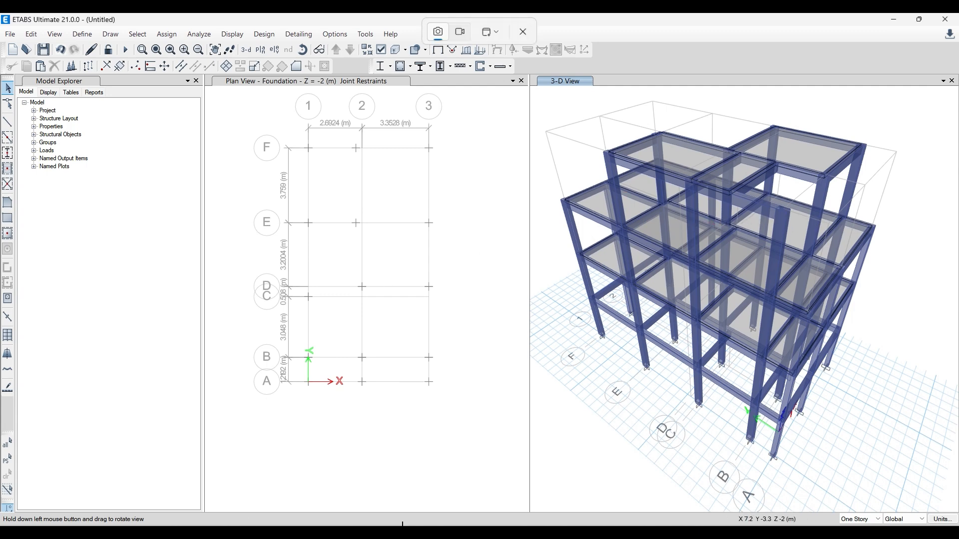
pyautogui.click(400, 536)
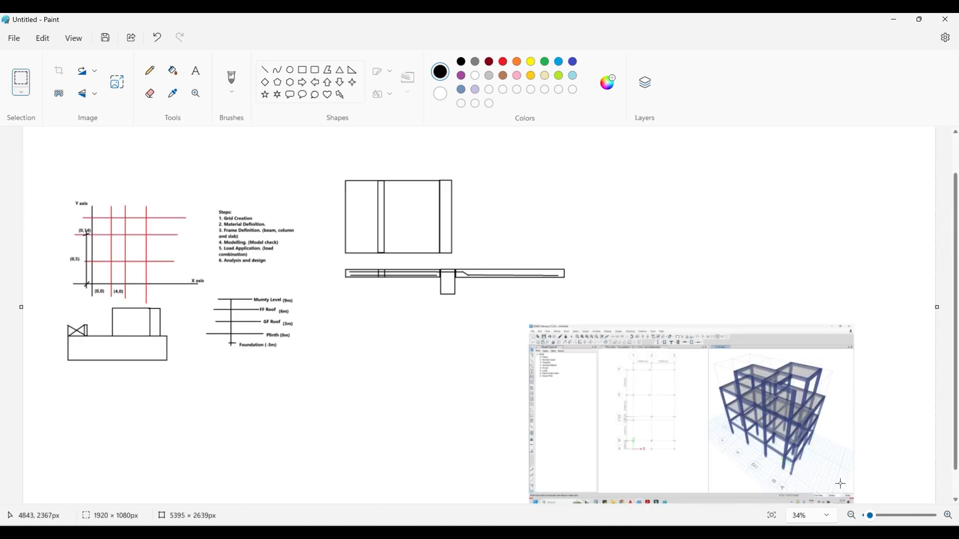
pyautogui.keyDown('ctrl'); pyautogui.scroll(5, 846, 488); pyautogui.keyUp('ctrl')
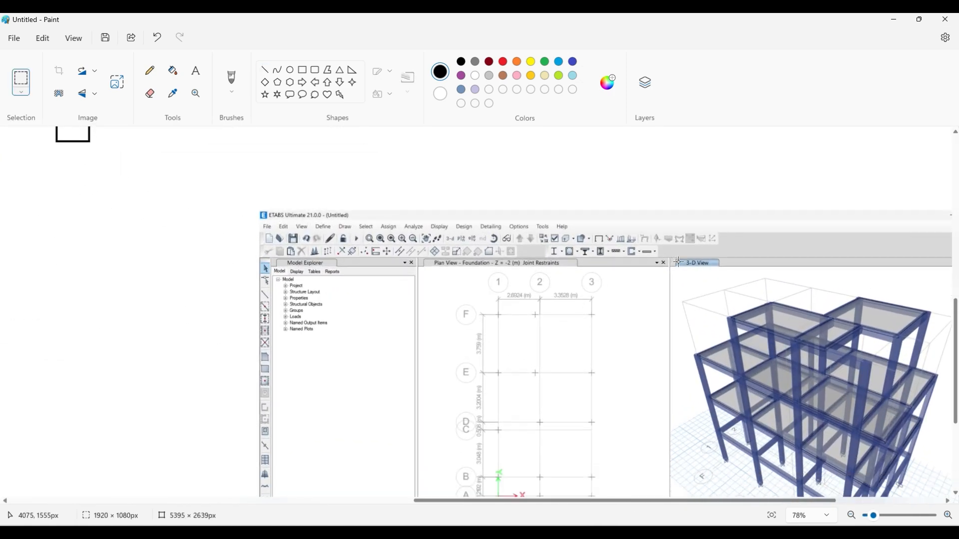
pyautogui.keyDown('ctrl'); pyautogui.scroll(3, 826, 236); pyautogui.keyUp('ctrl')
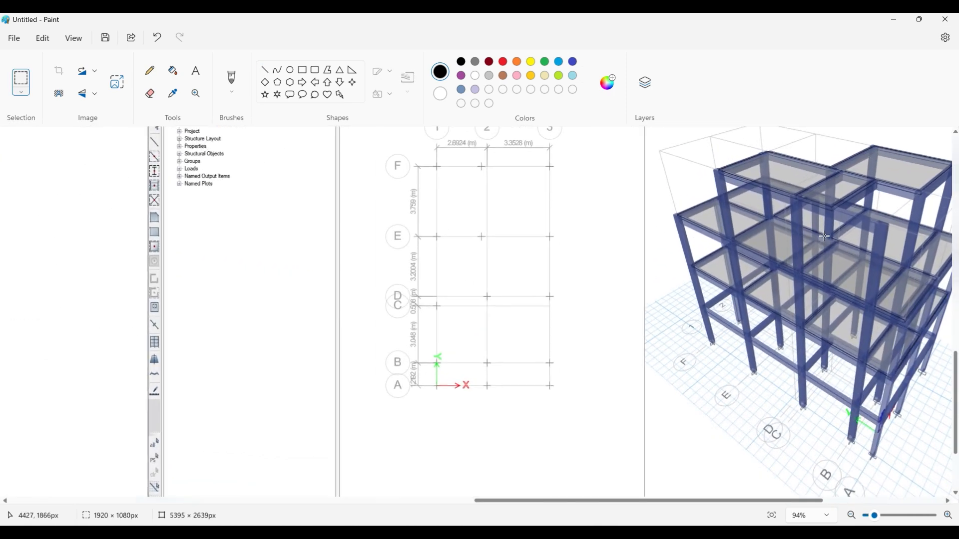
# - Outline a wall bay in red on the pasted 3D frame, tracing its base beam and the two upright sides
pyautogui.click(265, 69)
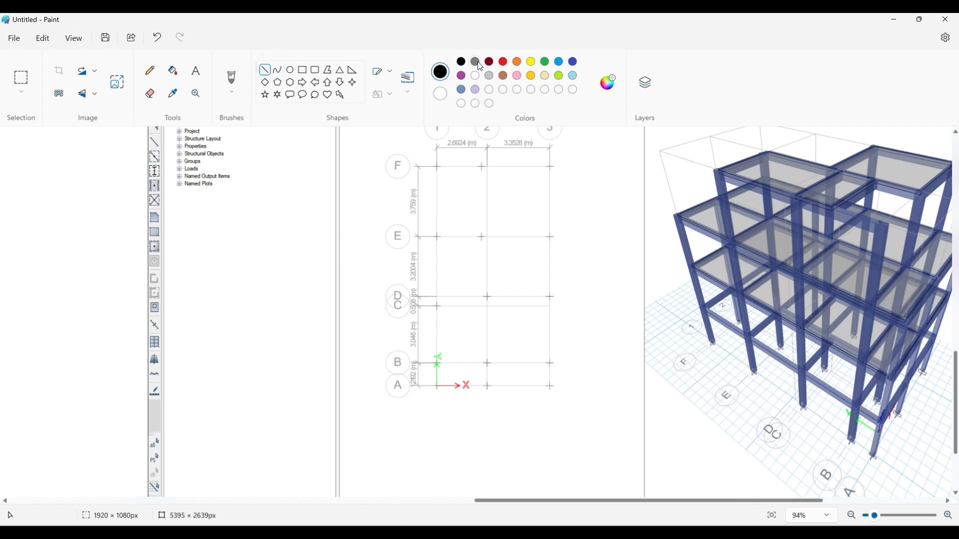
pyautogui.click(503, 62)
pyautogui.moveTo(830, 288); pyautogui.dragTo(867, 258)
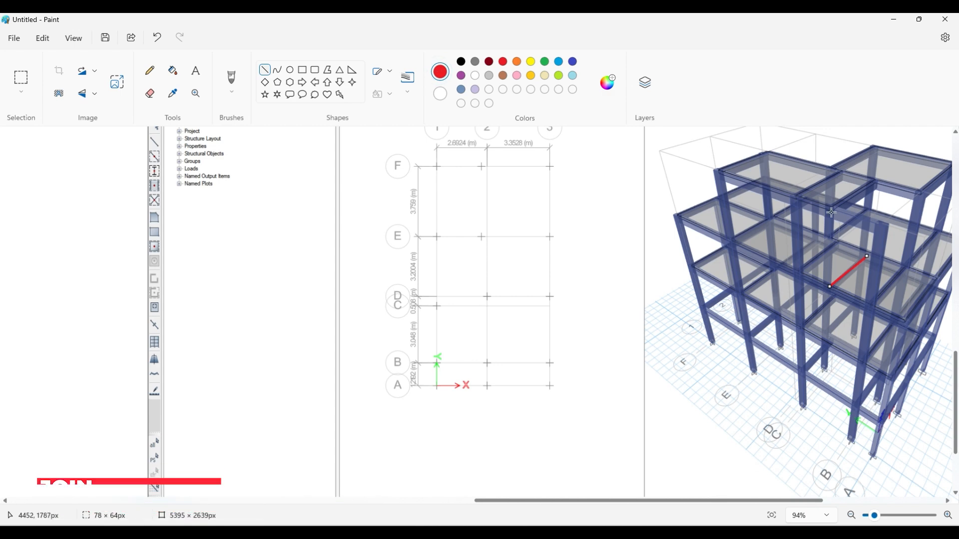
pyautogui.moveTo(831, 211); pyautogui.dragTo(831, 282)
pyautogui.moveTo(875, 188); pyautogui.dragTo(870, 255)
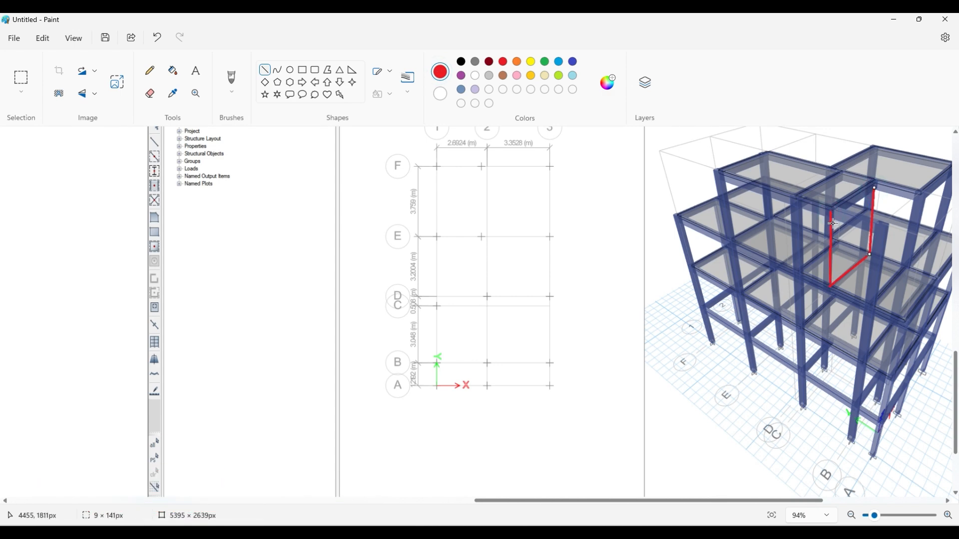
# - Fill the outlined bay with slanted red lines and add another red line along the beam at its base
pyautogui.moveTo(833, 224); pyautogui.dragTo(871, 206)
pyautogui.moveTo(831, 243); pyautogui.dragTo(870, 221)
pyautogui.moveTo(834, 257)
pyautogui.mouseDown()
pyautogui.moveTo(871, 237)
pyautogui.moveTo(830, 269)
pyautogui.moveTo(869, 249)
pyautogui.mouseUp()
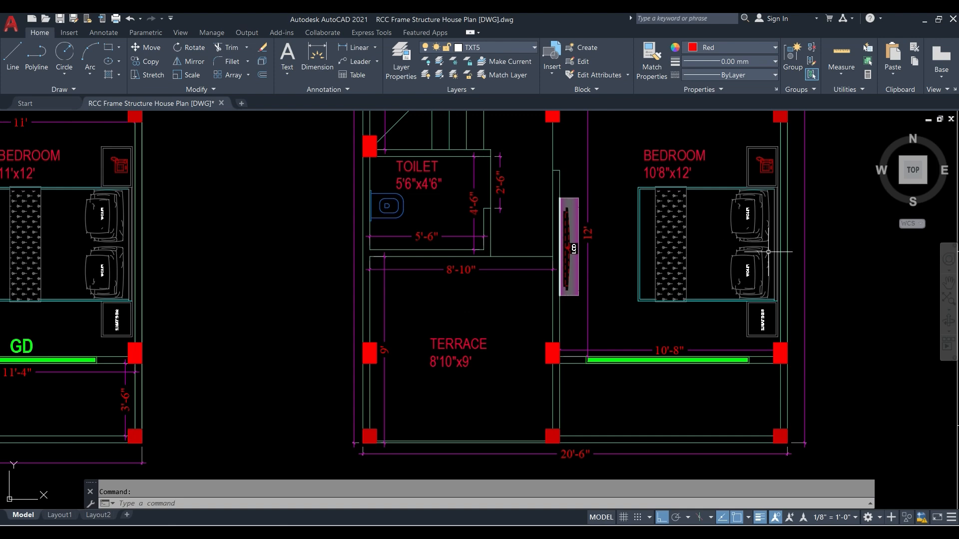
pyautogui.click(925, 21)
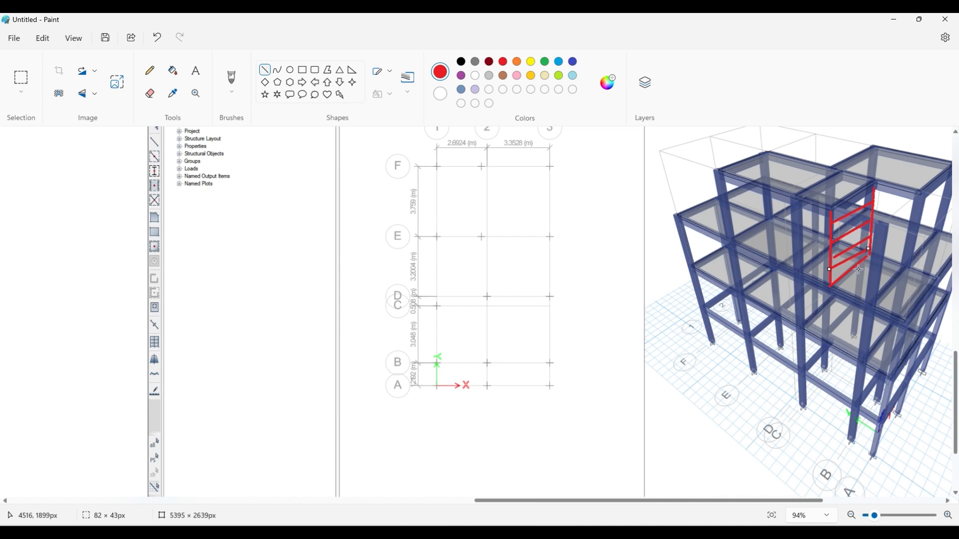
pyautogui.moveTo(829, 285)
pyautogui.mouseDown()
pyautogui.moveTo(842, 291)
pyautogui.moveTo(878, 261)
pyautogui.moveTo(867, 252)
pyautogui.mouseUp()
pyautogui.click(894, 246)
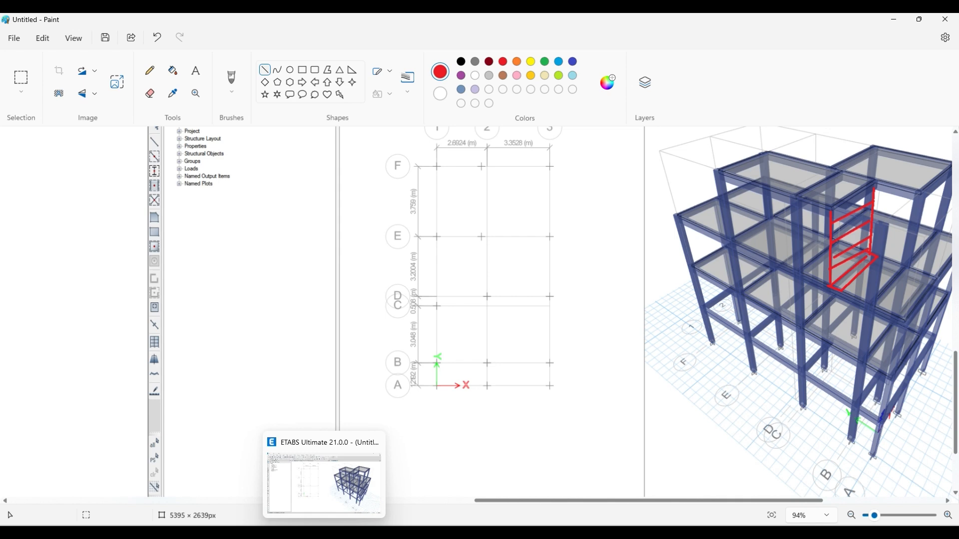
# - Switch to ETABS and move the plan view up from Foundation to the Head Room Roof level at Z = 10 m
pyautogui.click(325, 534)
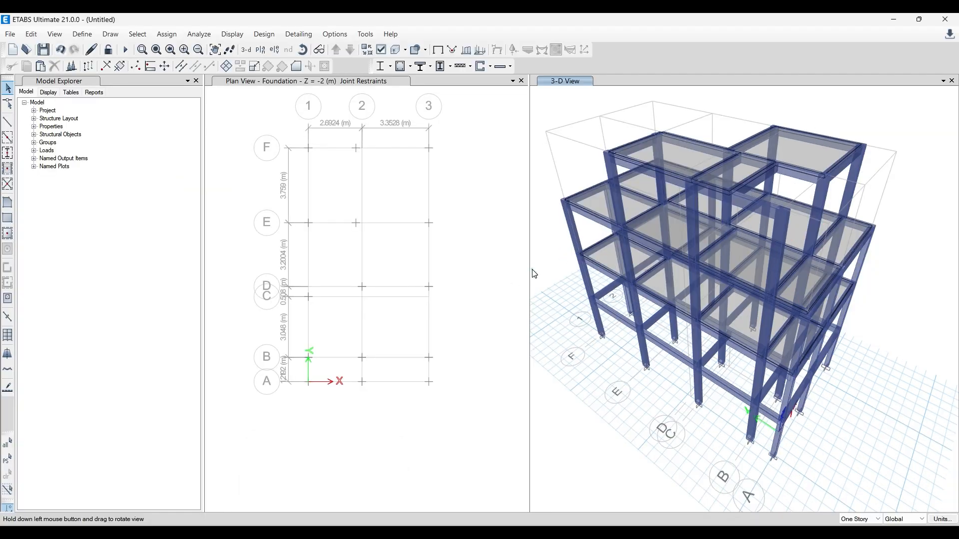
pyautogui.click(368, 237)
pyautogui.click(341, 50)
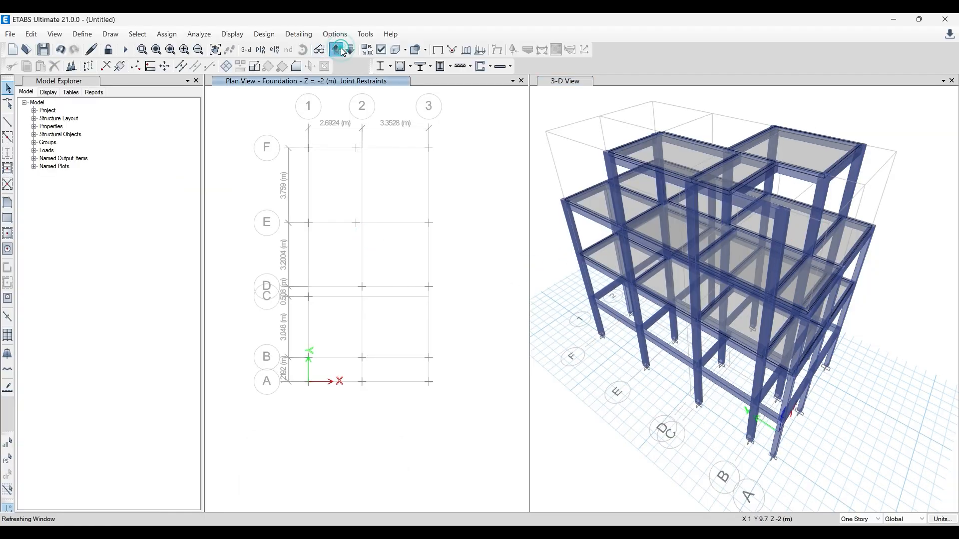
pyautogui.click(342, 50)
pyautogui.click(342, 49)
pyautogui.click(342, 49)
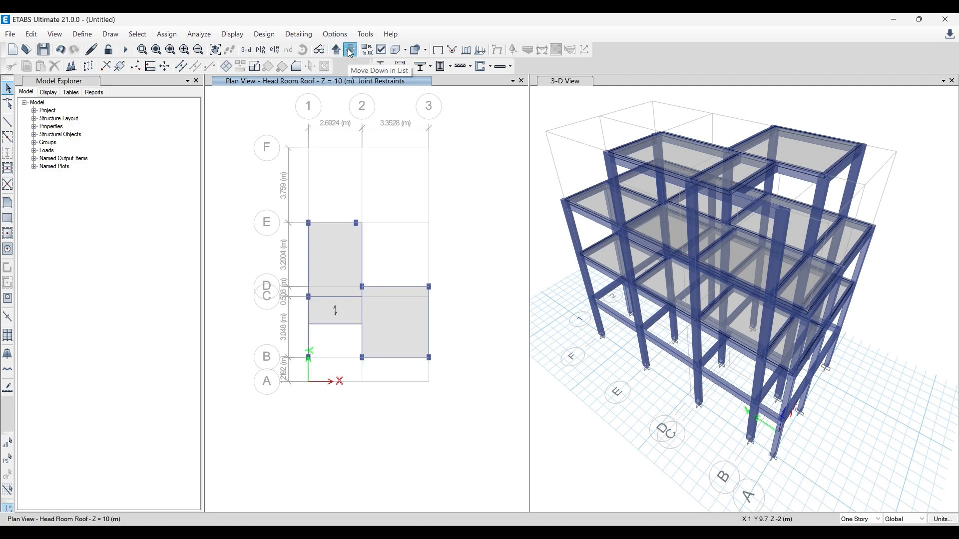
# - Move the plan view down to the FF Roof/Terrace level at Z = 7 m, check the marked wall bay in Paint, and return to ETABS
pyautogui.click(351, 50)
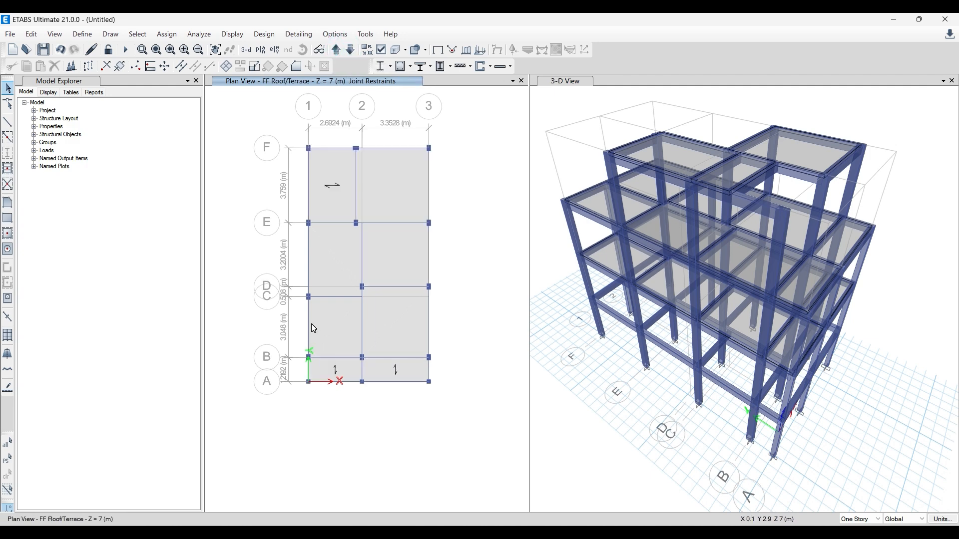
pyautogui.scroll(2, 311, 324)
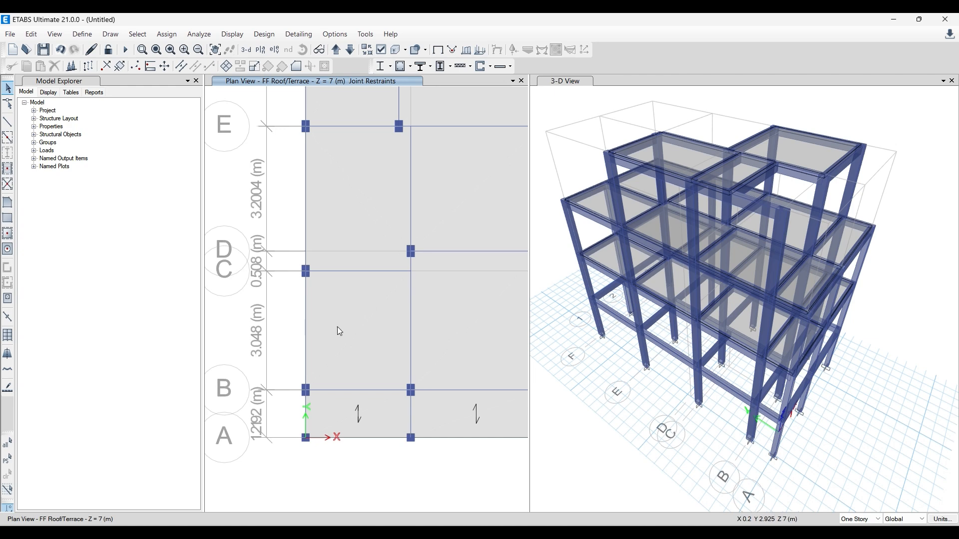
pyautogui.hotkey('alt', 'Tab')
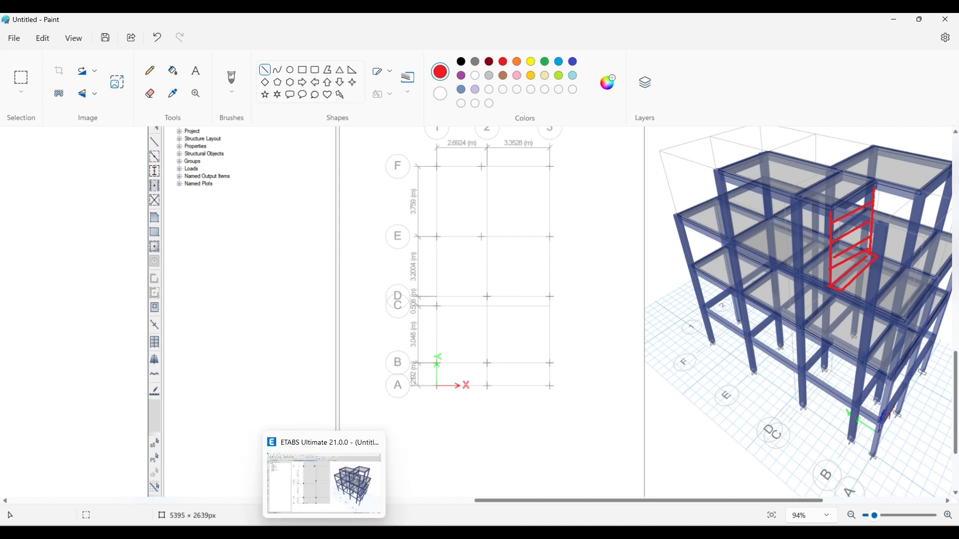
pyautogui.click(327, 534)
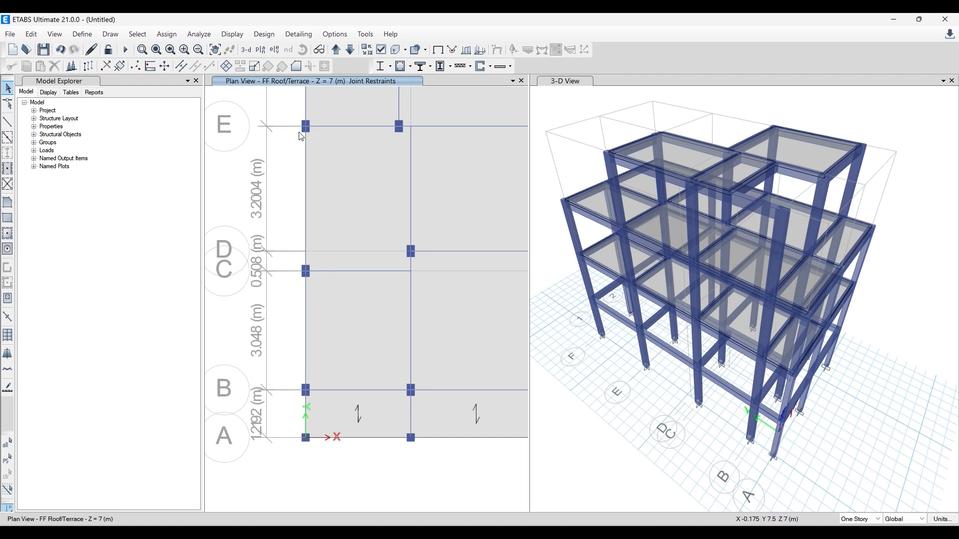
# - Replicate the grid C beam between grids 1 and 2 once with dx 0 and dy -1.1684 m
pyautogui.click(342, 272)
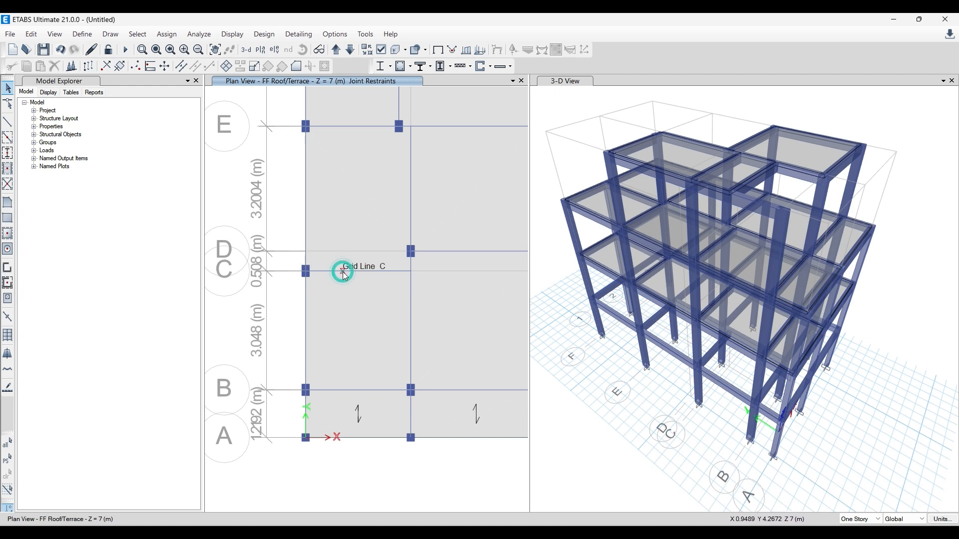
pyautogui.click(29, 35)
pyautogui.click(70, 231)
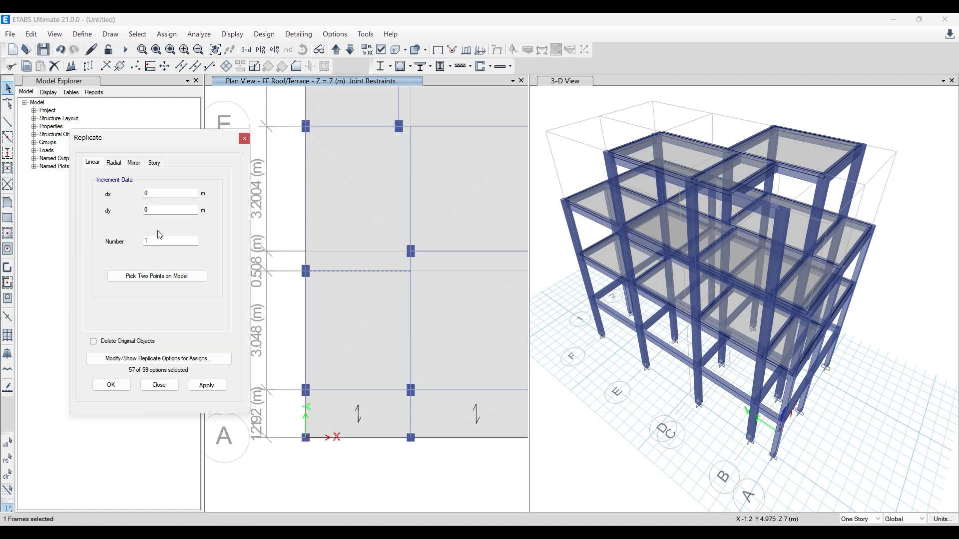
pyautogui.click(166, 192)
pyautogui.click(157, 208)
pyautogui.press('BackSpace')
pyautogui.click(206, 385)
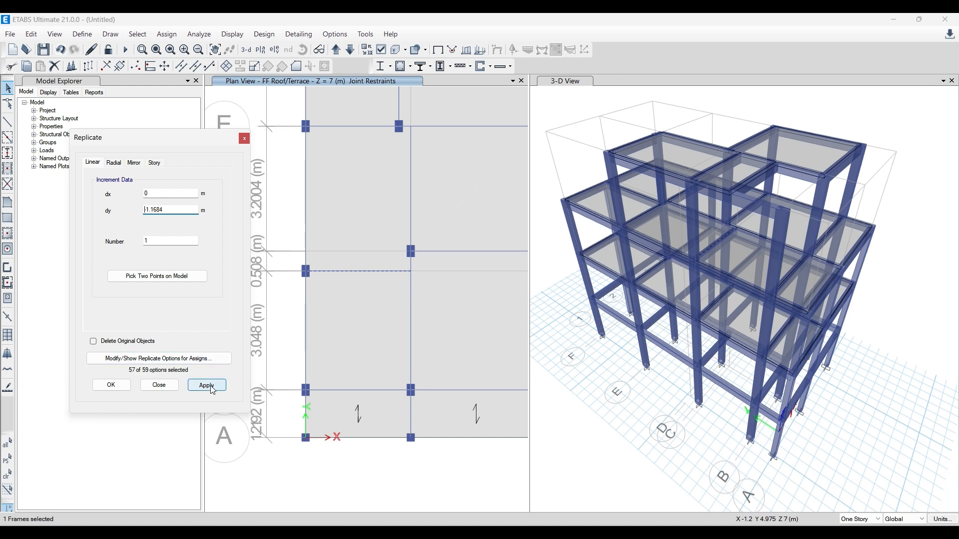
pyautogui.click(244, 138)
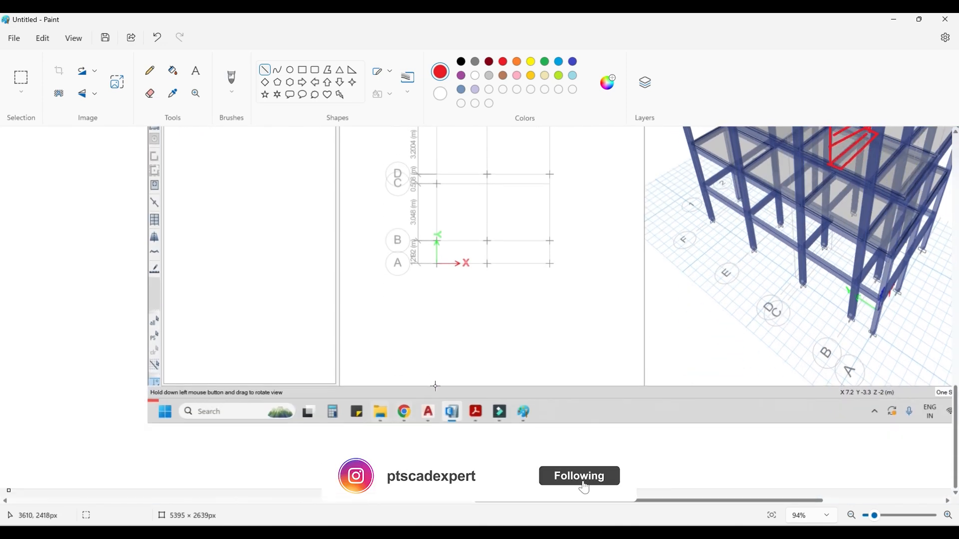
# - Switch to Paint and look over the marked 3D frame capture and the slab sketches
pyautogui.keyDown('ctrl'); pyautogui.scroll(-4, 437, 381); pyautogui.keyUp('ctrl')
pyautogui.keyDown('ctrl'); pyautogui.scroll(-1, 427, 379); pyautogui.keyUp('ctrl')
pyautogui.scroll(5, 229, 231)
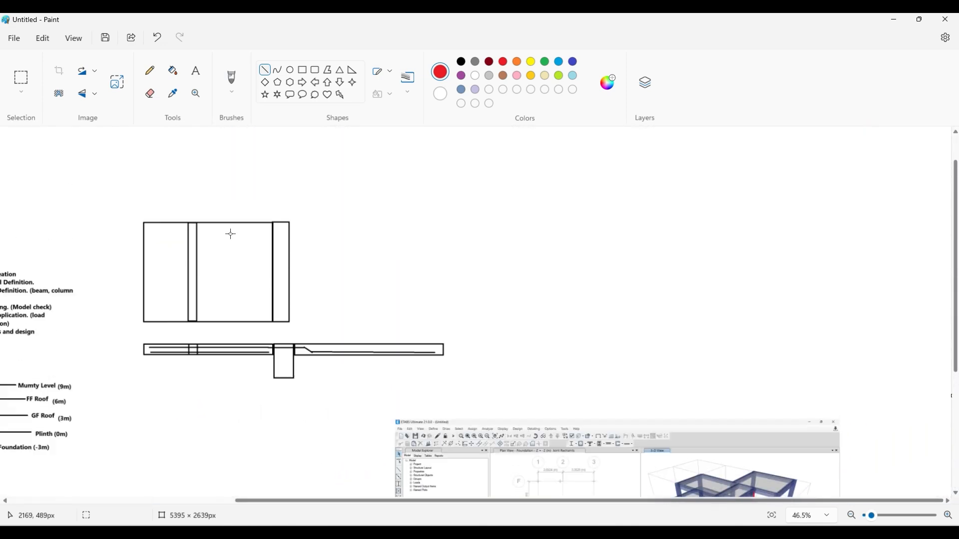
pyautogui.keyDown('ctrl'); pyautogui.scroll(2, 180, 399); pyautogui.keyUp('ctrl')
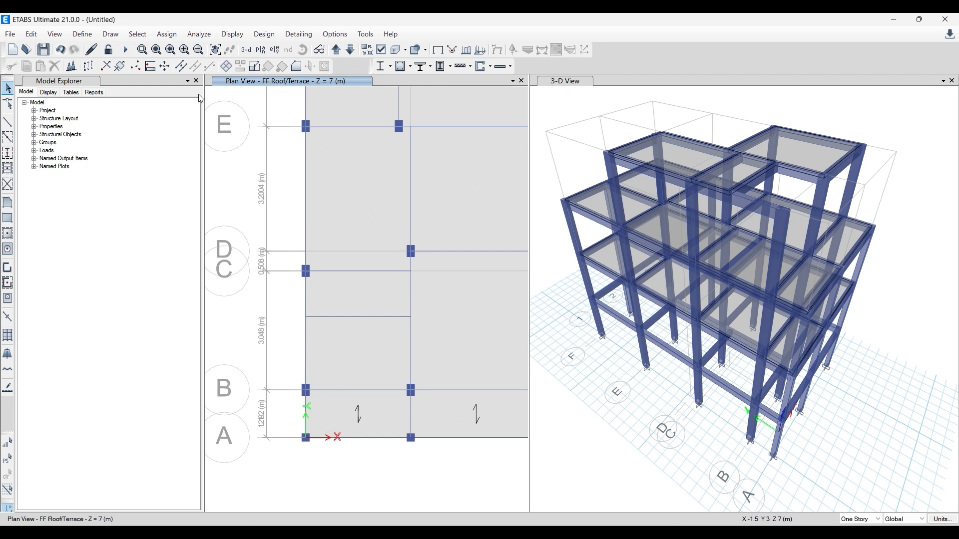
# - Assign the section property None to the replicated line between grids B and C on the FF Roof/Terrace level
pyautogui.click(330, 316)
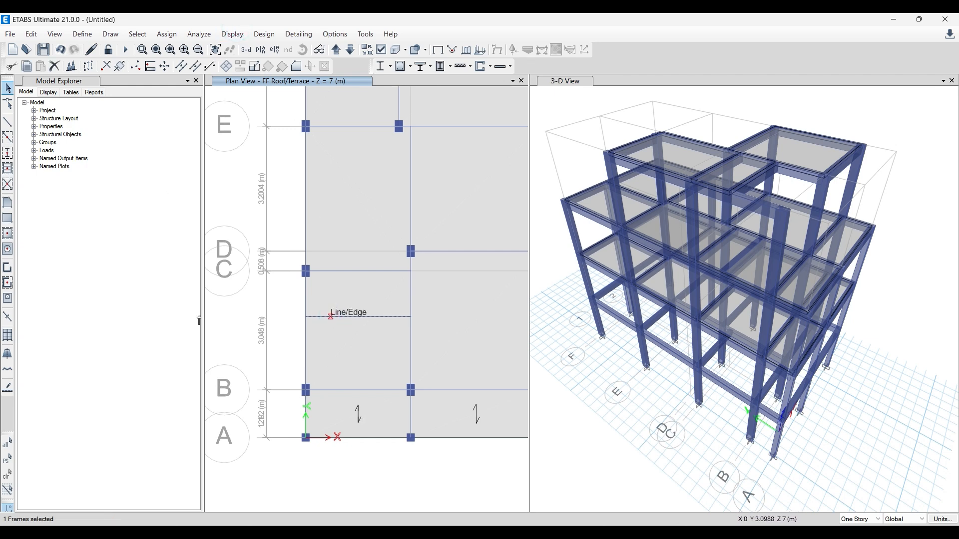
pyautogui.click(166, 34)
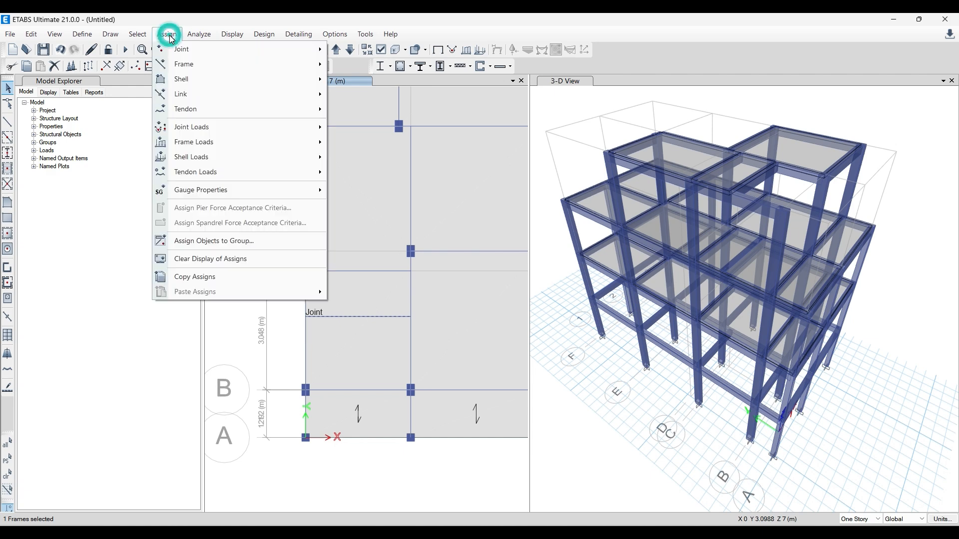
pyautogui.moveTo(322, 67)
pyautogui.click(376, 65)
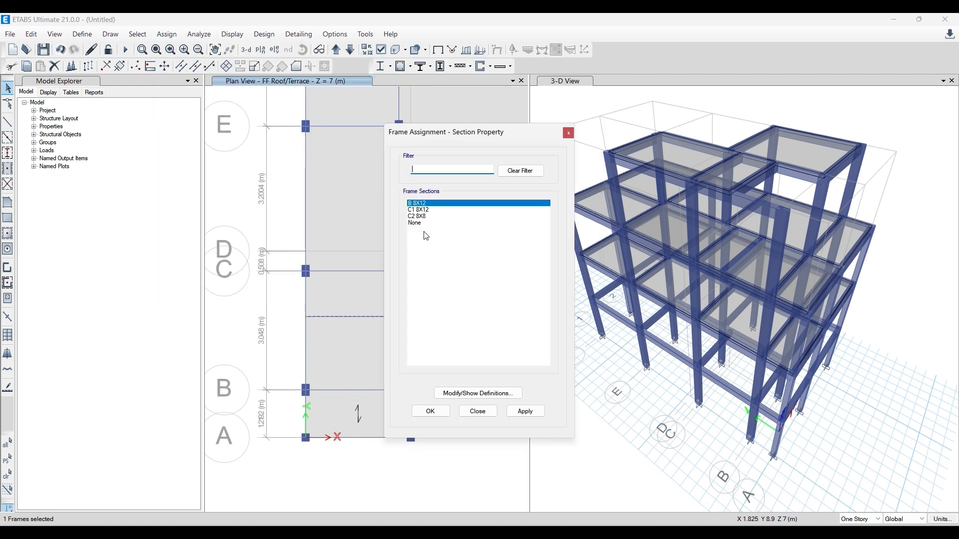
pyautogui.click(417, 223)
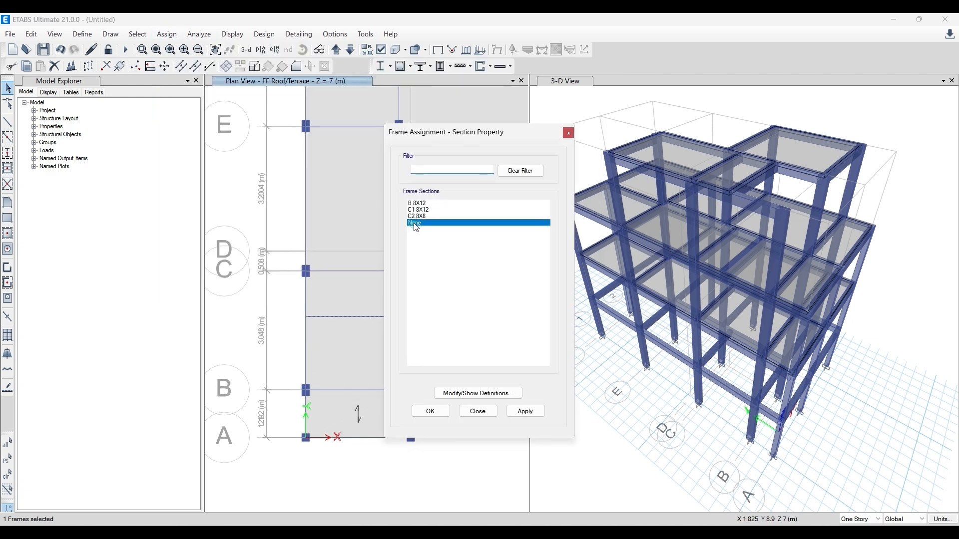
pyautogui.click(525, 411)
pyautogui.click(428, 409)
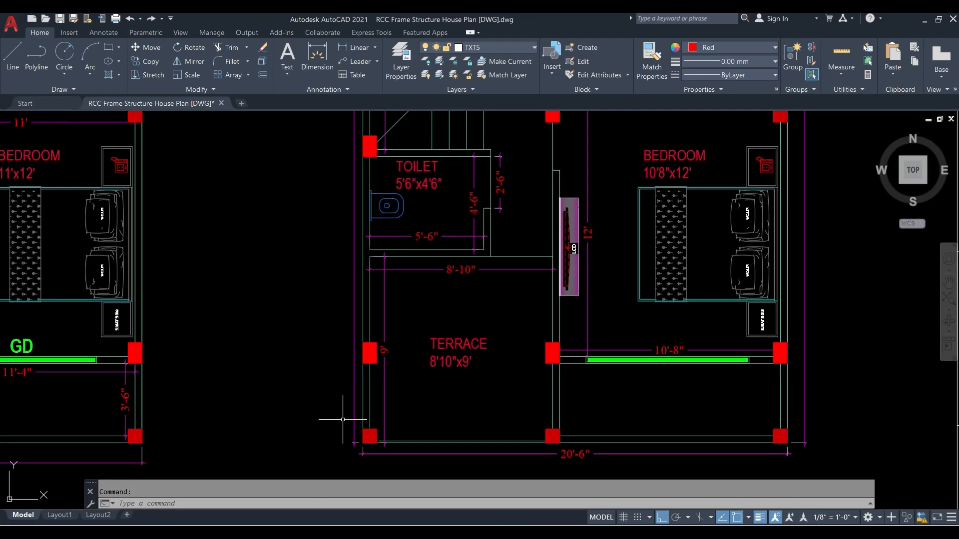
# - Switch to AutoCAD, examine the toilet and terrace walls on the house plan, and return to ETABS
pyautogui.scroll(-2, 350, 389)
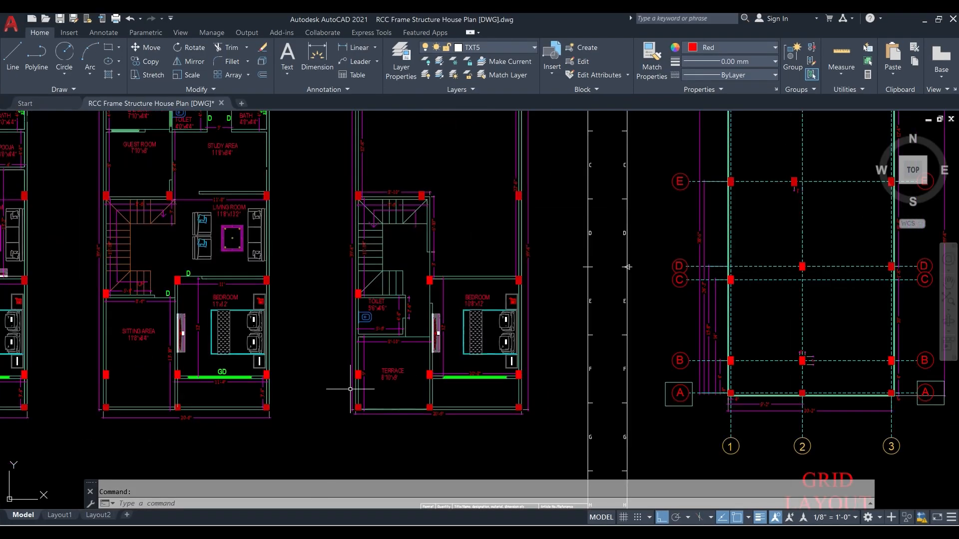
pyautogui.scroll(-4, 350, 389)
pyautogui.scroll(6, 374, 386)
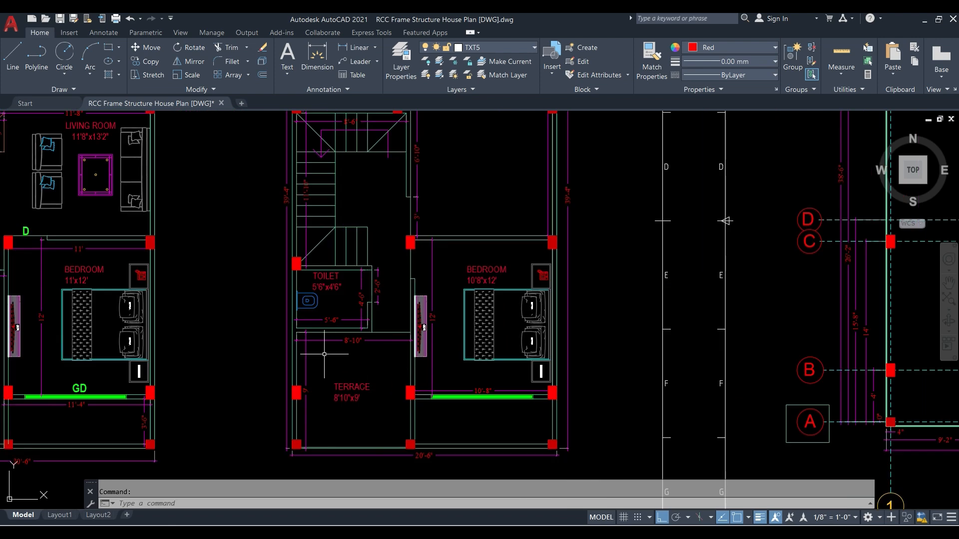
pyautogui.scroll(-2, 398, 353)
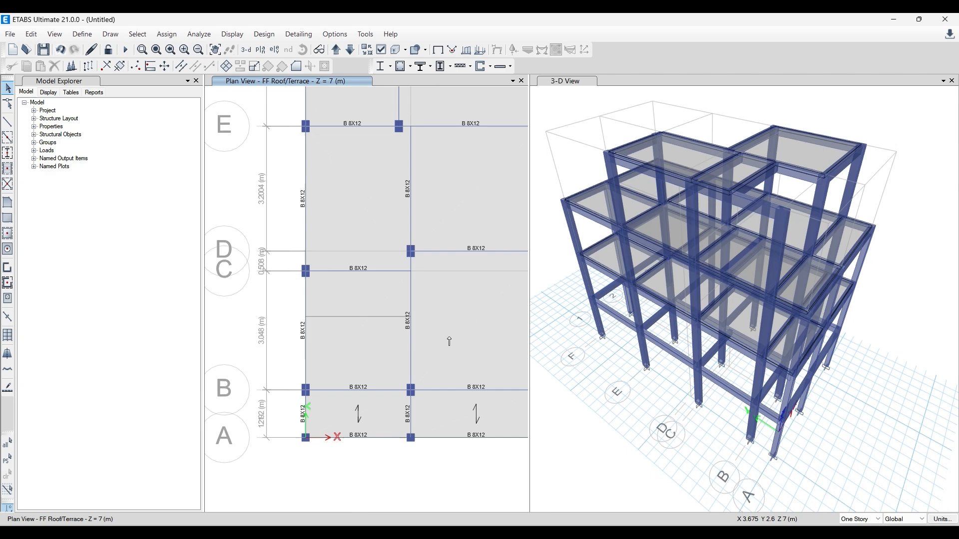
pyautogui.scroll(-3, 449, 341)
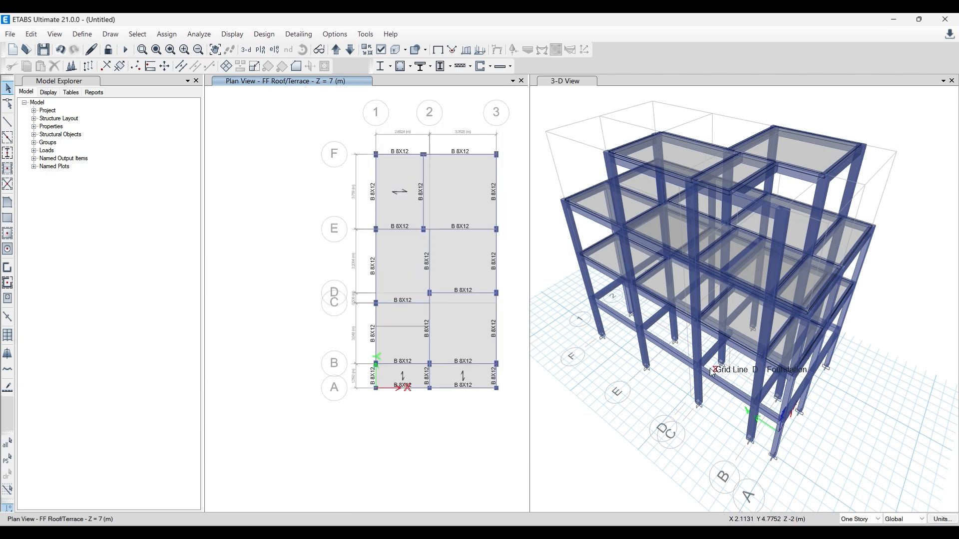
# - Inspect the object information of the line between grids B and C and of the grid C beam, and clear the selection
pyautogui.moveTo(797, 461); pyautogui.dragTo(709, 437, button='middle')
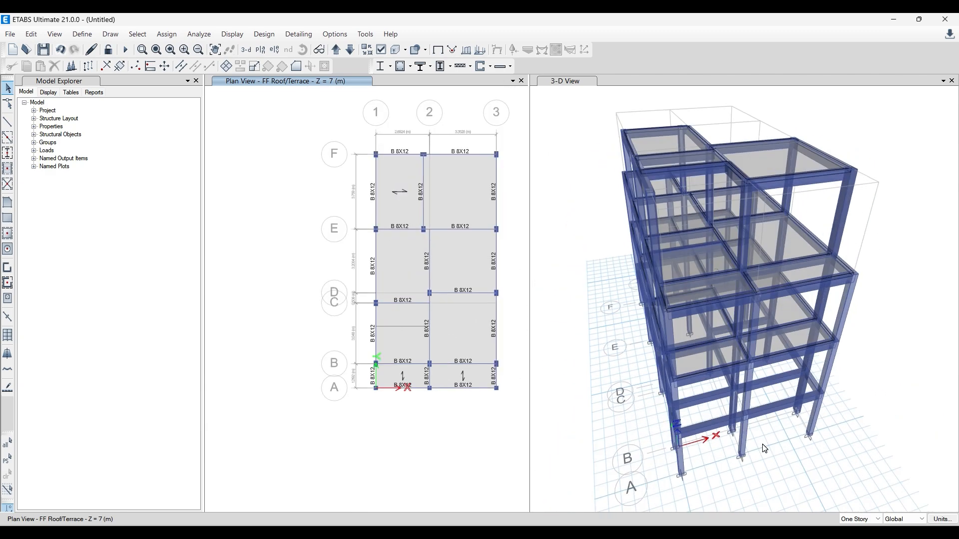
pyautogui.click(413, 326)
pyautogui.rightClick(412, 326)
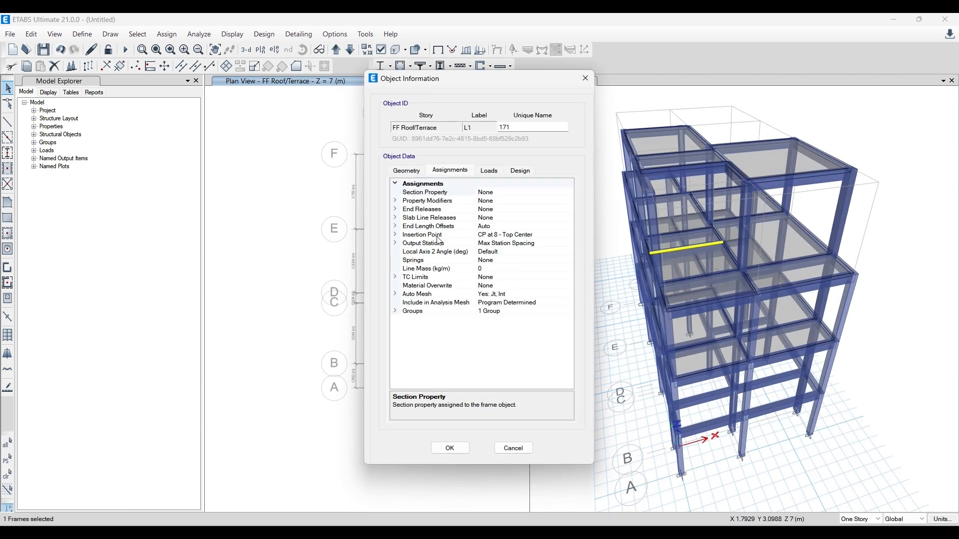
pyautogui.click(585, 78)
pyautogui.click(411, 308)
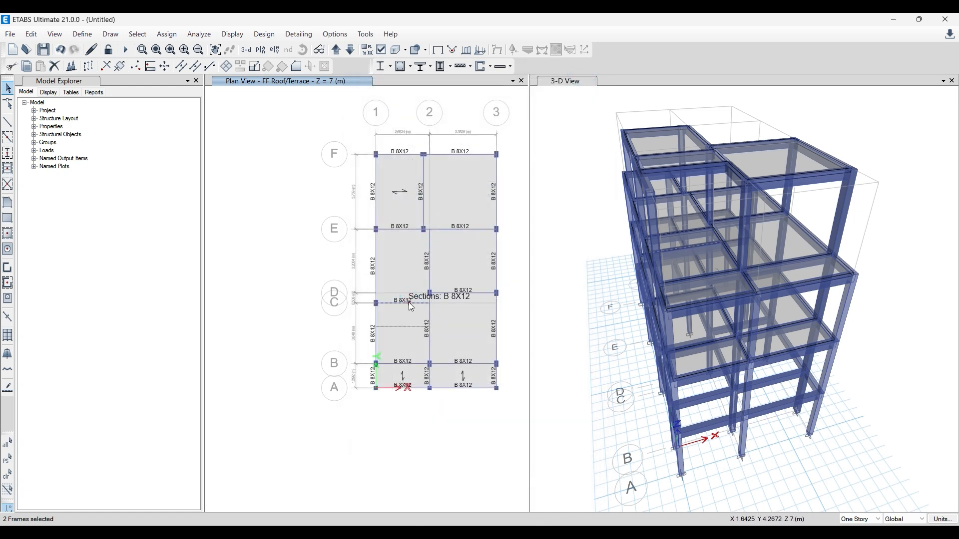
pyautogui.rightClick(411, 307)
pyautogui.click(585, 78)
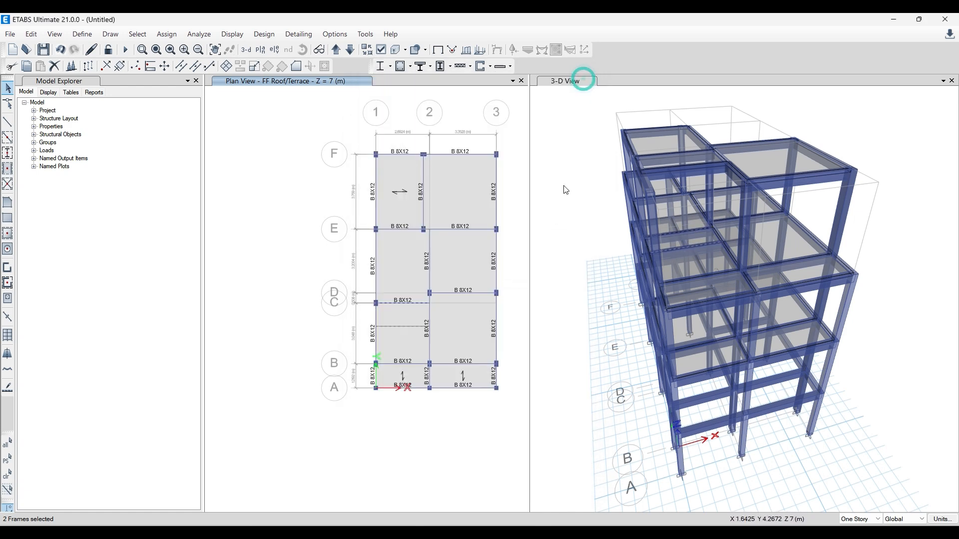
pyautogui.press('Escape')
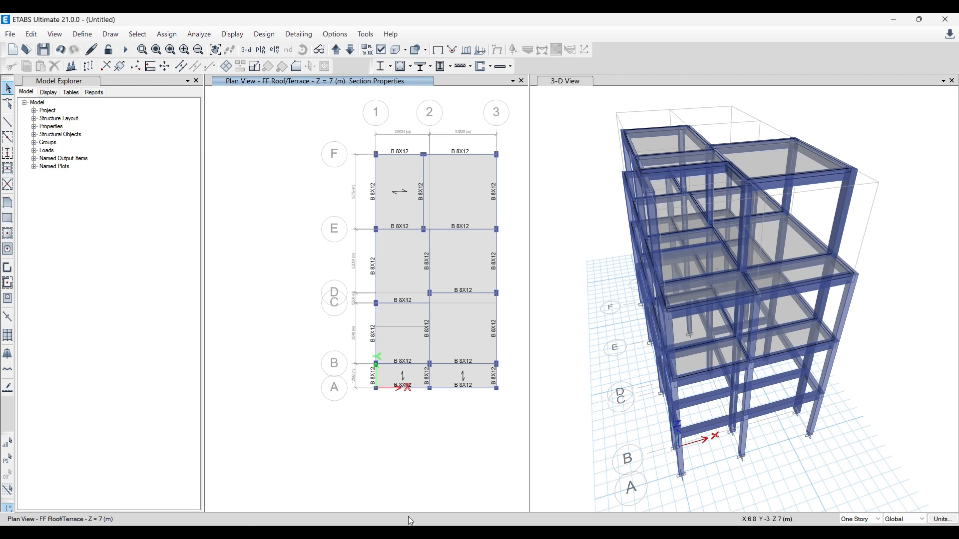
# - Switch to Paint and review the list of modelling steps, from grid creation to analysis and design
pyautogui.click(364, 532)
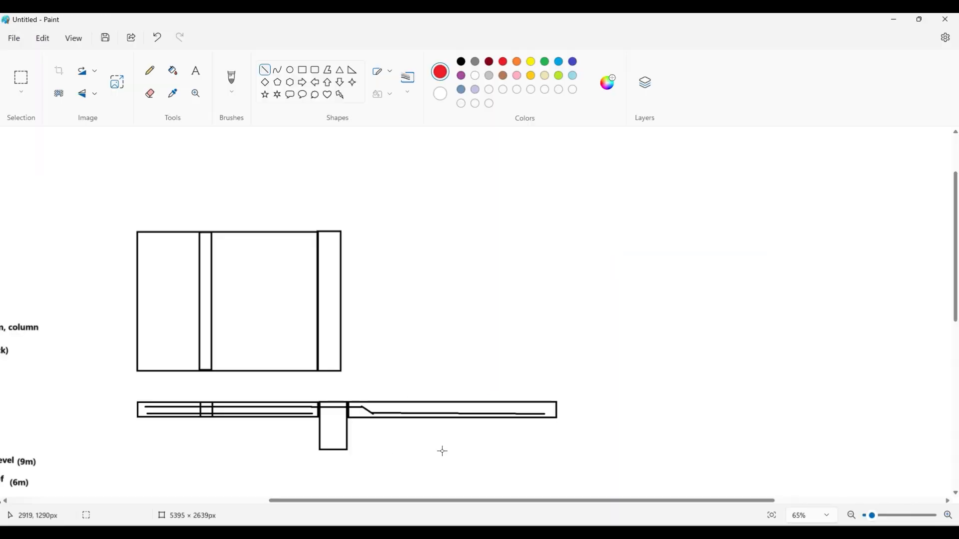
pyautogui.keyDown('ctrl'); pyautogui.scroll(-5, 443, 452); pyautogui.keyUp('ctrl')
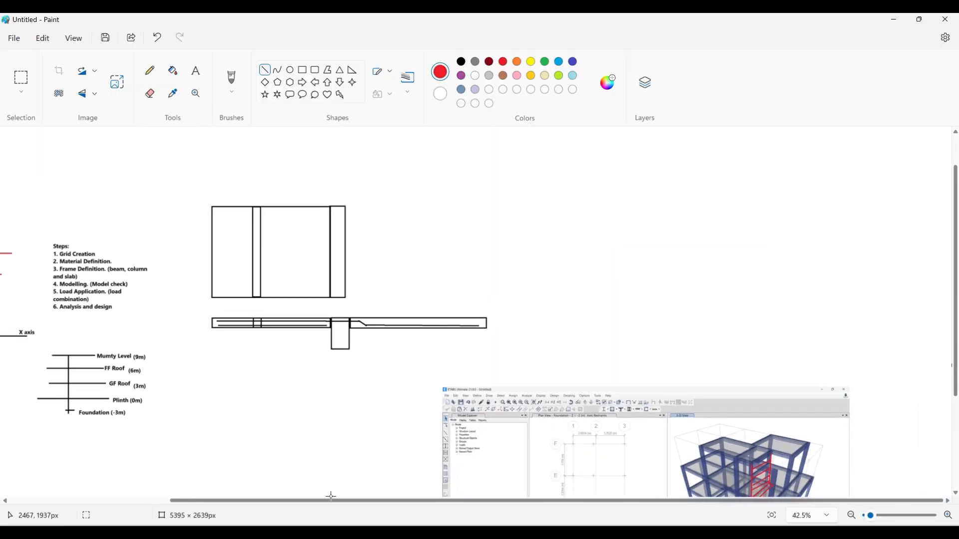
pyautogui.moveTo(330, 497); pyautogui.dragTo(165, 488)
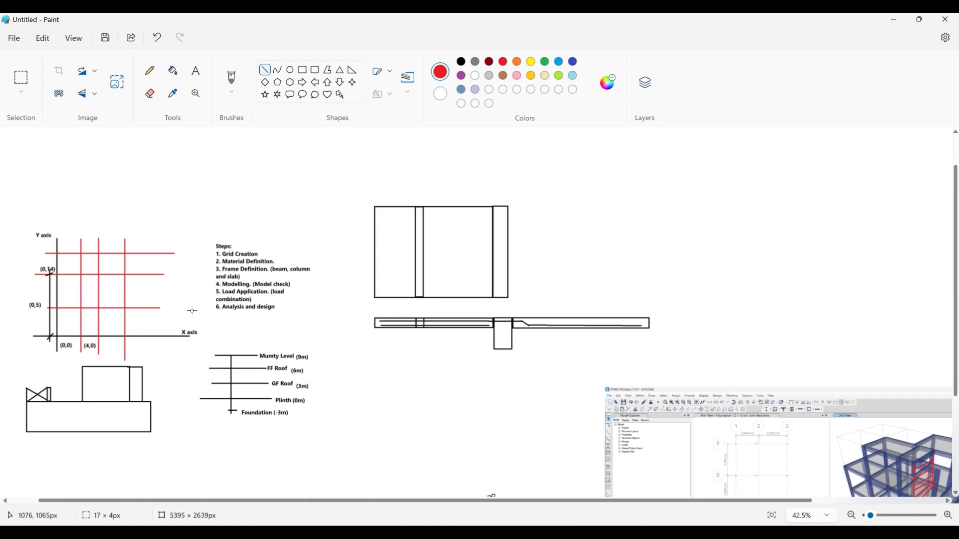
pyautogui.keyDown('ctrl'); pyautogui.scroll(5, 193, 312); pyautogui.keyUp('ctrl')
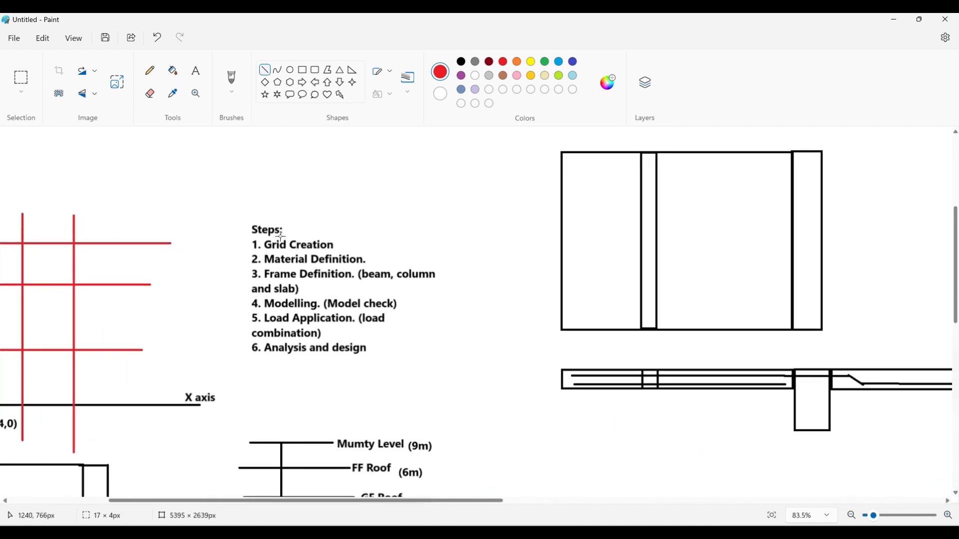
pyautogui.keyDown('ctrl'); pyautogui.scroll(1, 281, 237); pyautogui.keyUp('ctrl')
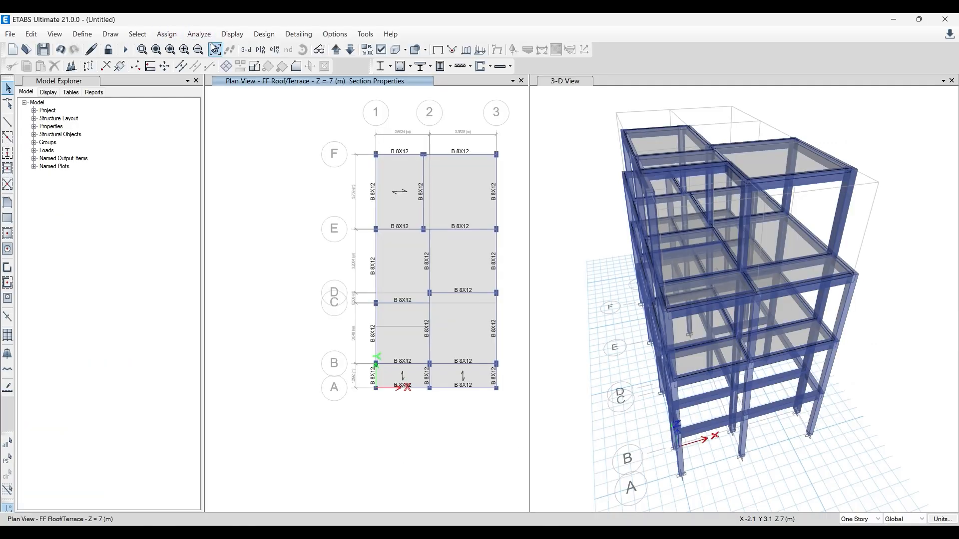
# - Switch to ETABS, run Check Model with all joint, frame, shell and other checks selected, and close the report
pyautogui.click(199, 34)
pyautogui.click(215, 45)
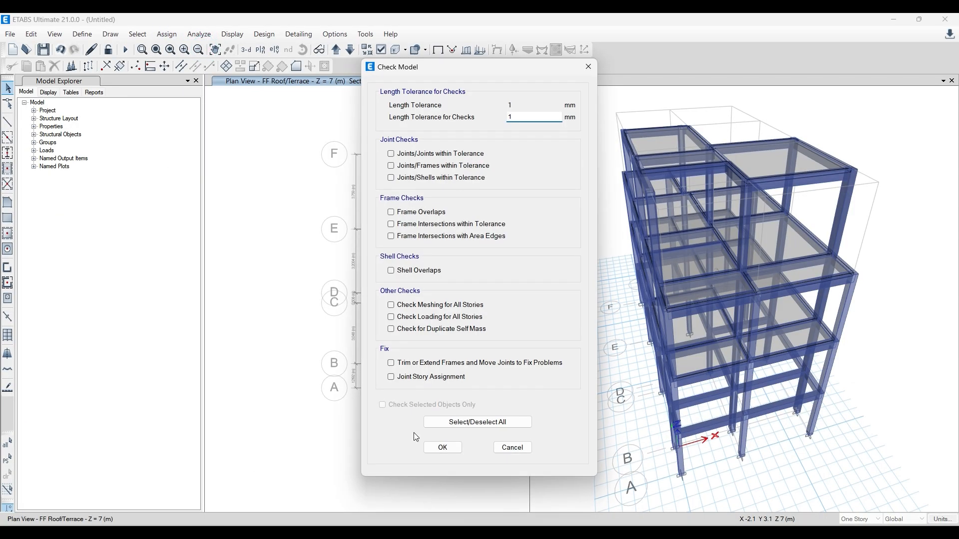
pyautogui.click(462, 422)
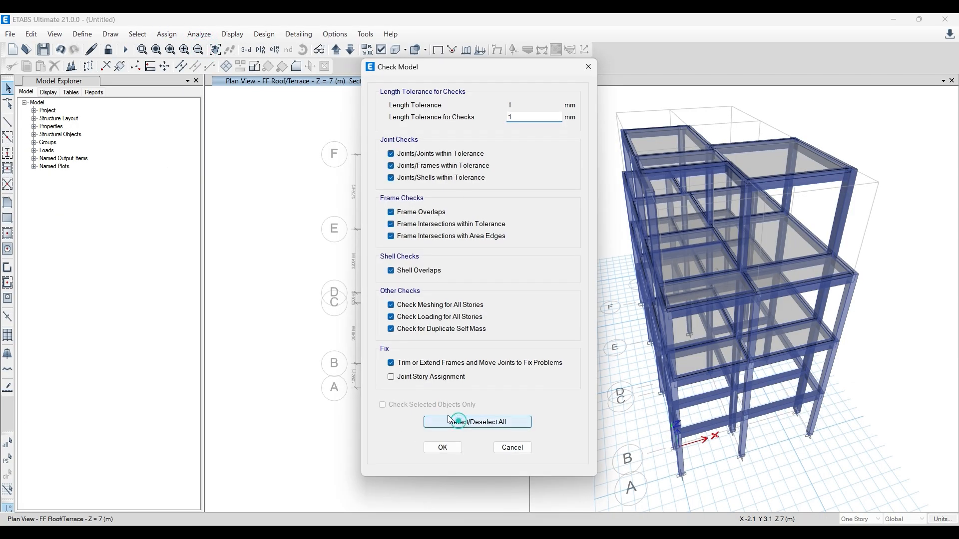
pyautogui.click(443, 448)
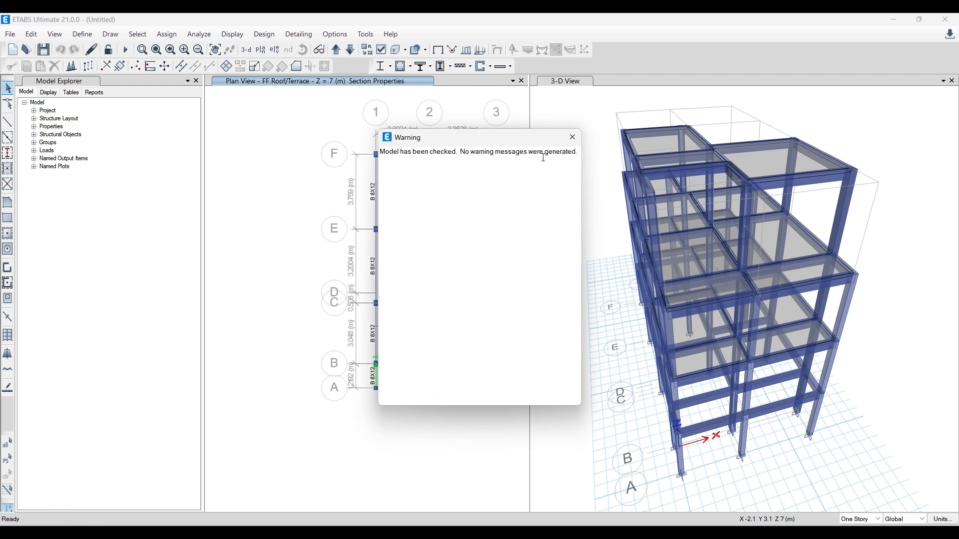
pyautogui.click(573, 136)
# - Run Check Model again with the length tolerance for checks set to 10 mm
pyautogui.click(199, 34)
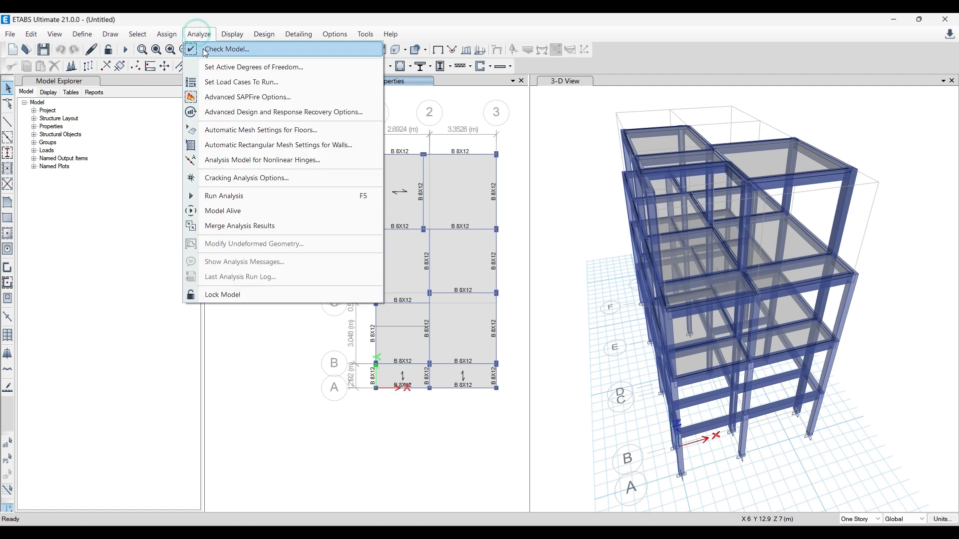
pyautogui.click(205, 50)
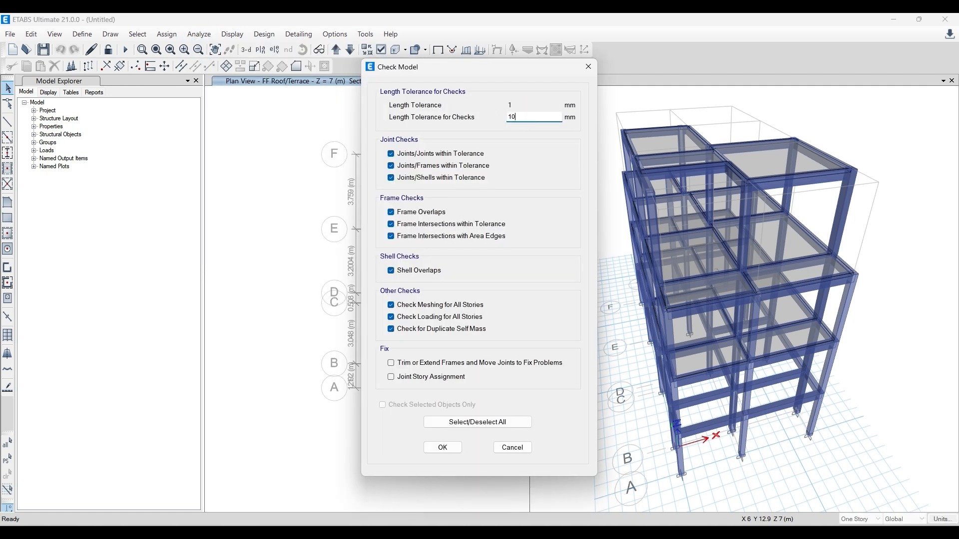
pyautogui.click(443, 448)
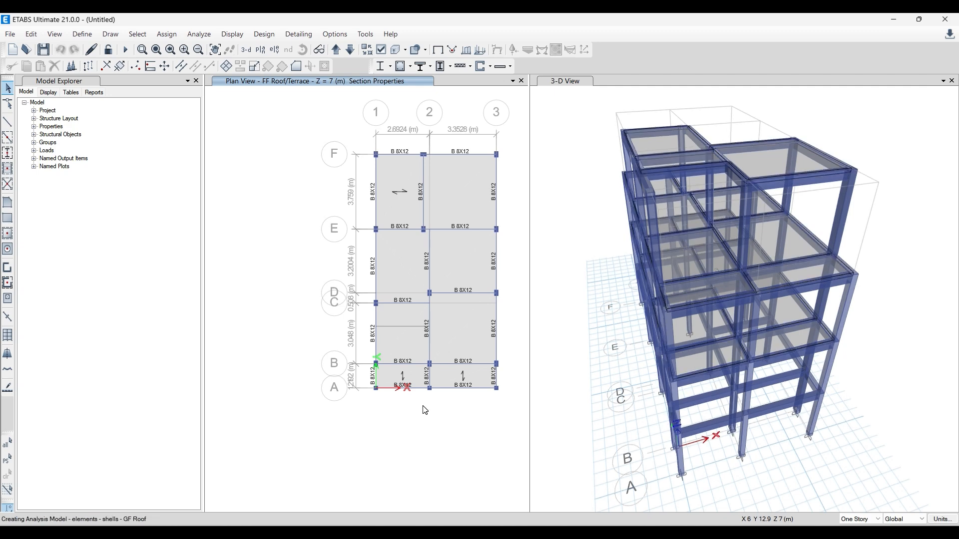
pyautogui.click(592, 110)
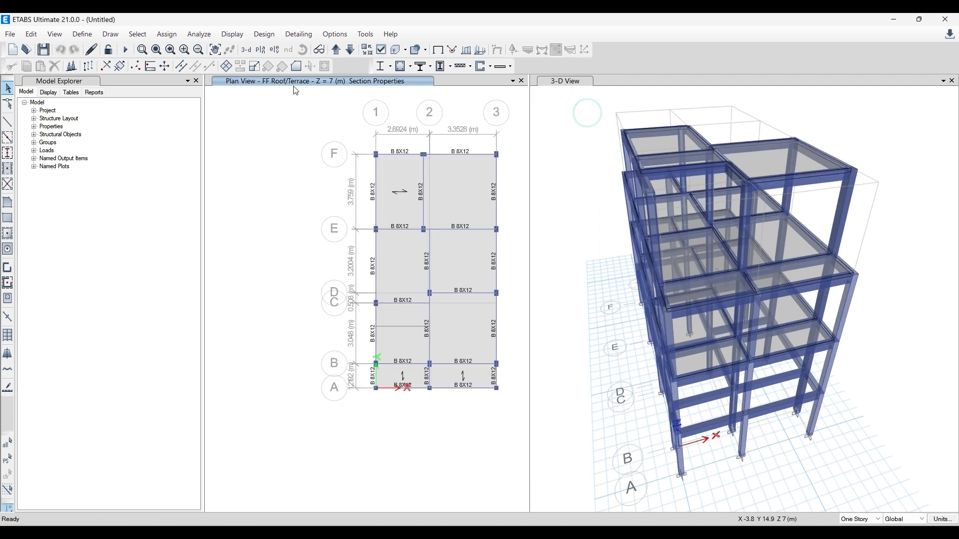
pyautogui.click(199, 34)
pyautogui.click(222, 47)
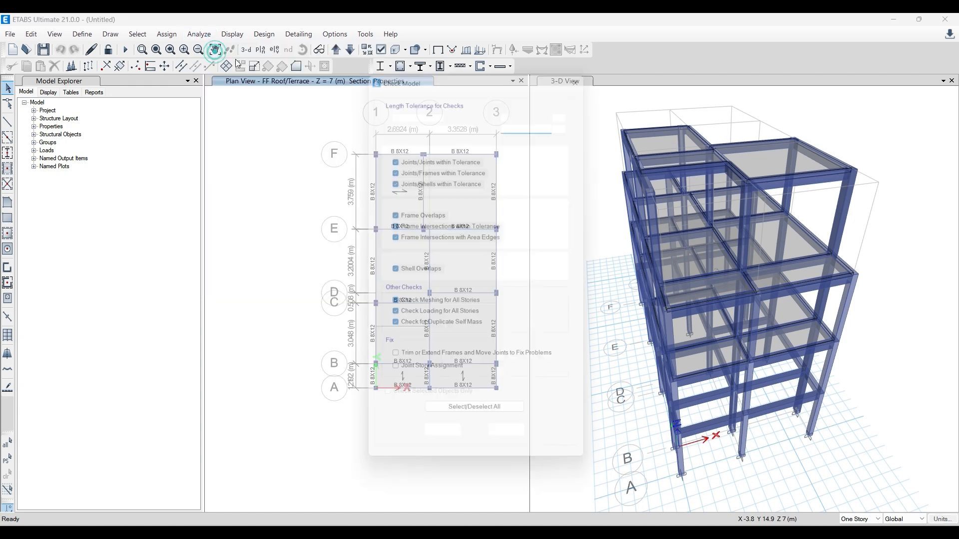
pyautogui.click(588, 66)
pyautogui.click(588, 118)
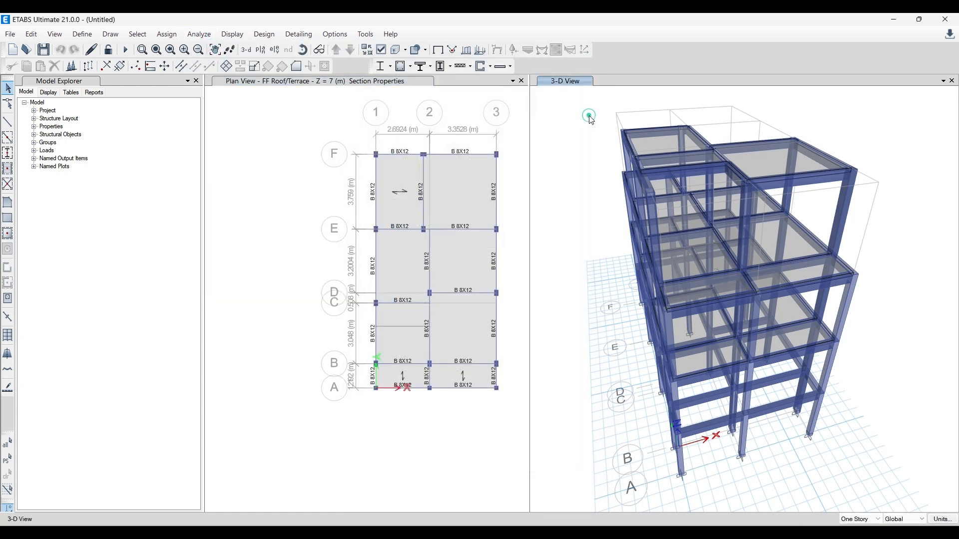
# - Turn off the extruded display in the 3D view and select all objects in the model
pyautogui.click(393, 49)
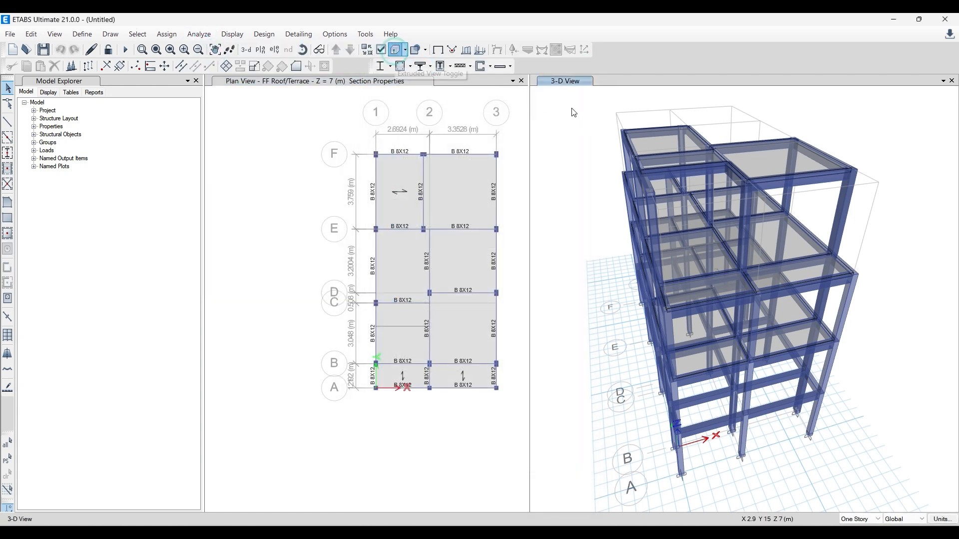
pyautogui.click(575, 126)
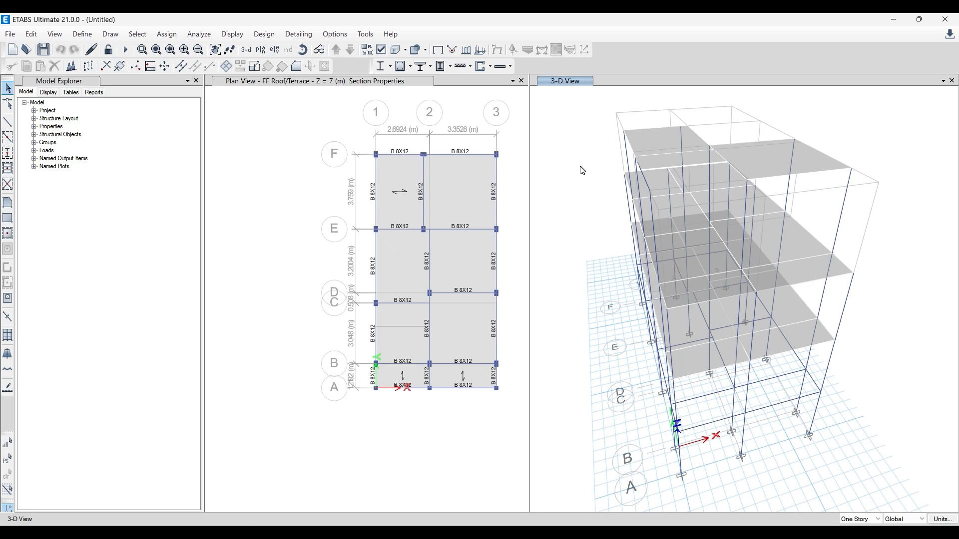
pyautogui.hotkey('ctrl', 'shift', 'a')
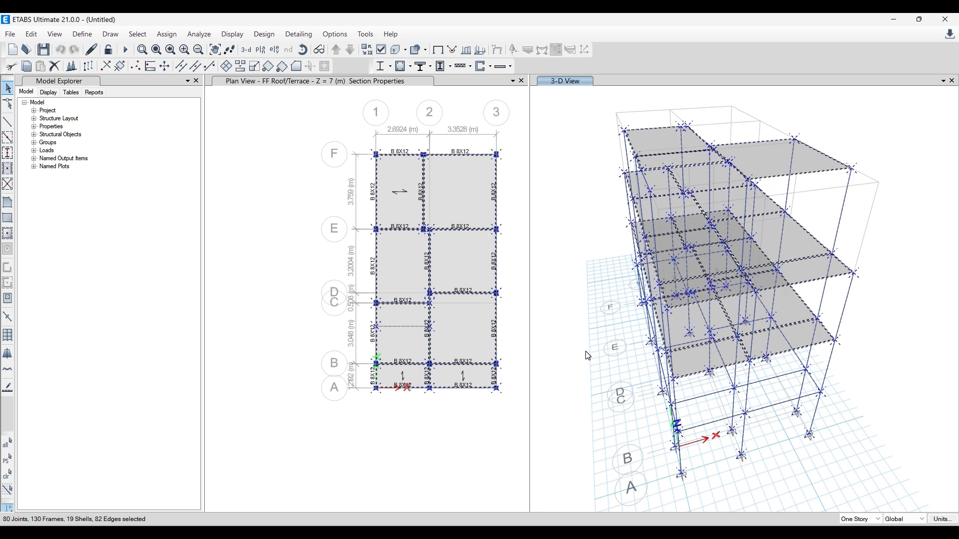
pyautogui.keyDown('shift'); pyautogui.moveTo(589, 357); pyautogui.dragTo(627, 378, button='middle'); pyautogui.keyUp('shift')
pyautogui.scroll(3, 573, 191)
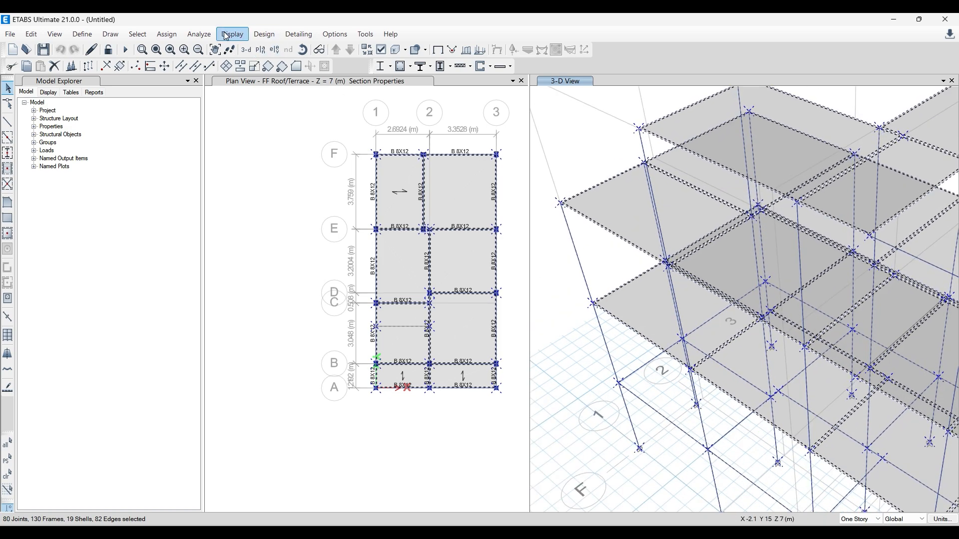
# - Review the tolerance and check options of Check Model, close it, and examine the grid F beam-column junction near grid 2 in the plan
pyautogui.click(200, 35)
pyautogui.click(216, 49)
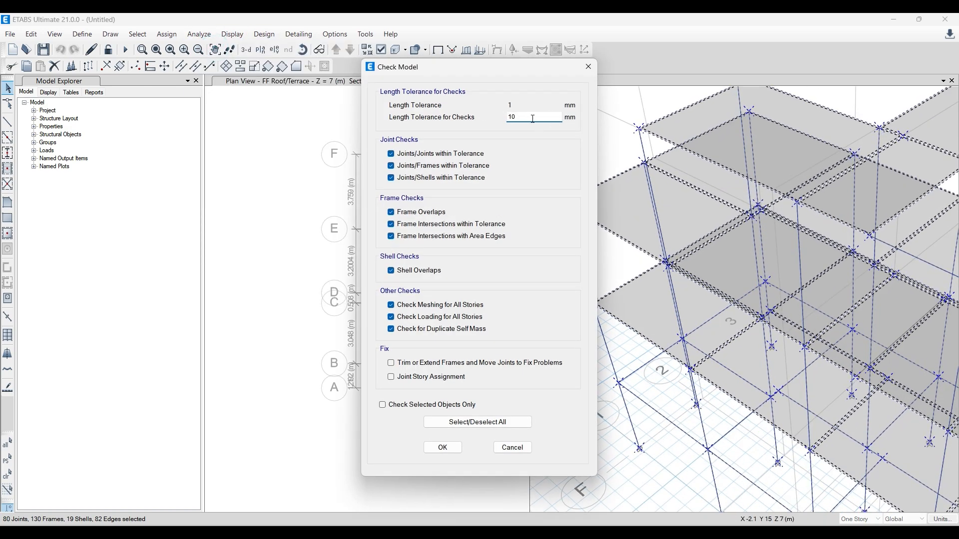
pyautogui.moveTo(499, 65); pyautogui.dragTo(404, 90)
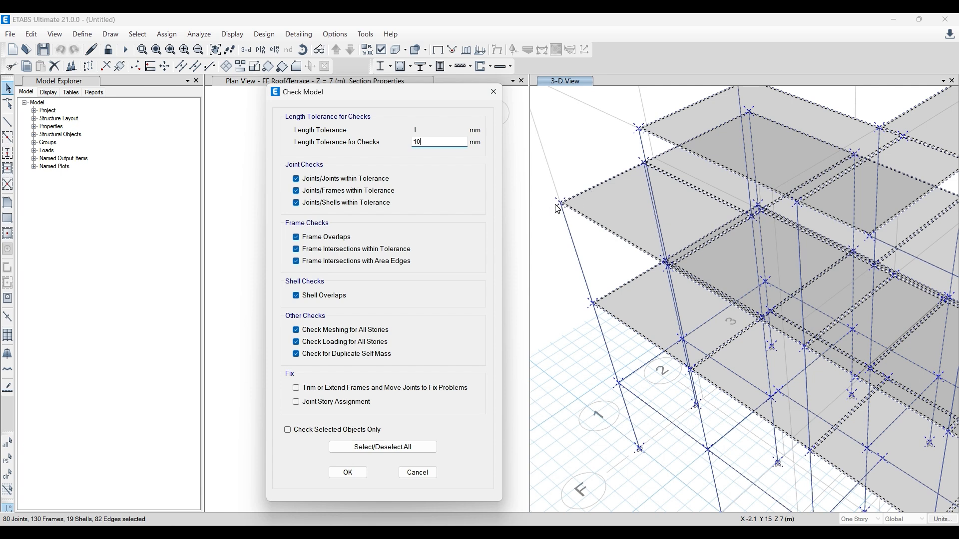
pyautogui.click(494, 92)
pyautogui.scroll(8, 428, 155)
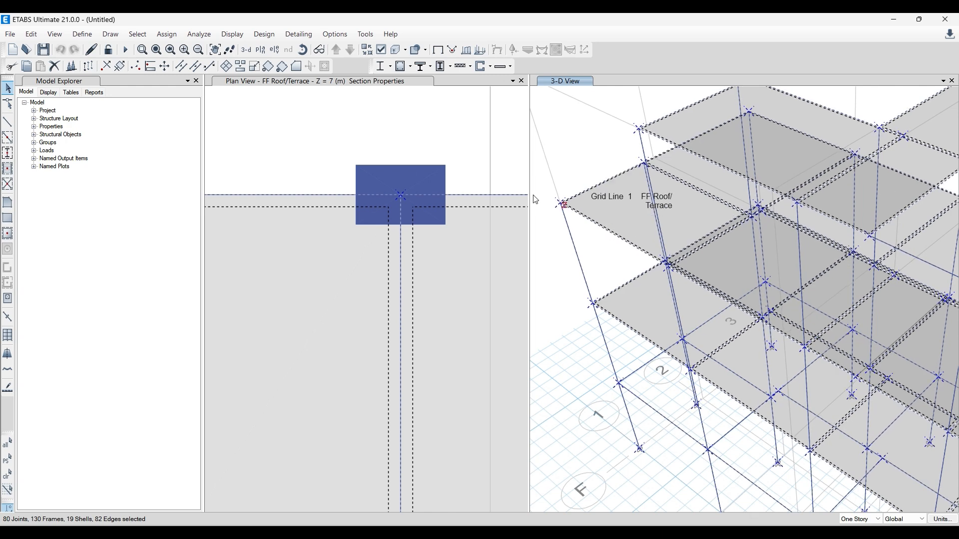
# - Run Check Model with a 100 mm length tolerance for checks and close the report
pyautogui.click(199, 34)
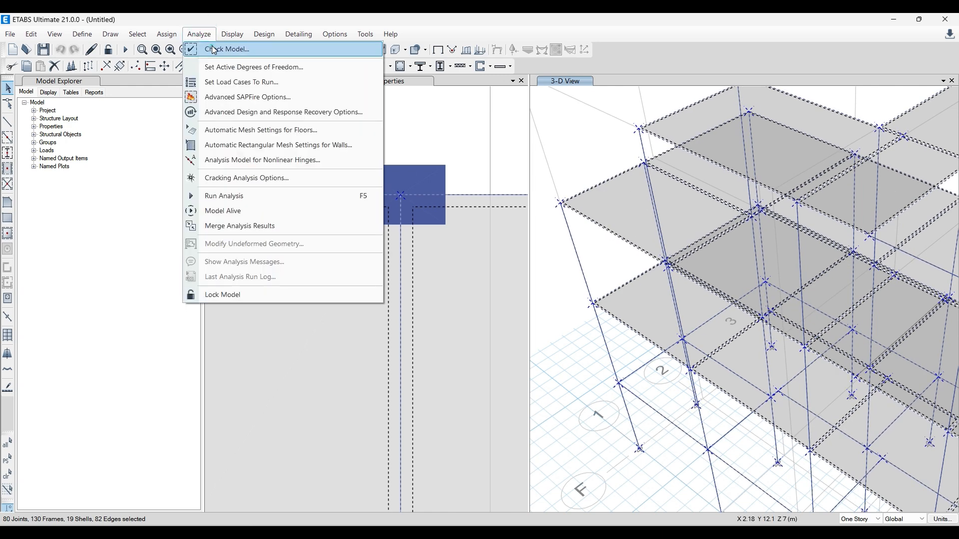
pyautogui.click(214, 54)
pyautogui.moveTo(489, 77); pyautogui.dragTo(226, 127)
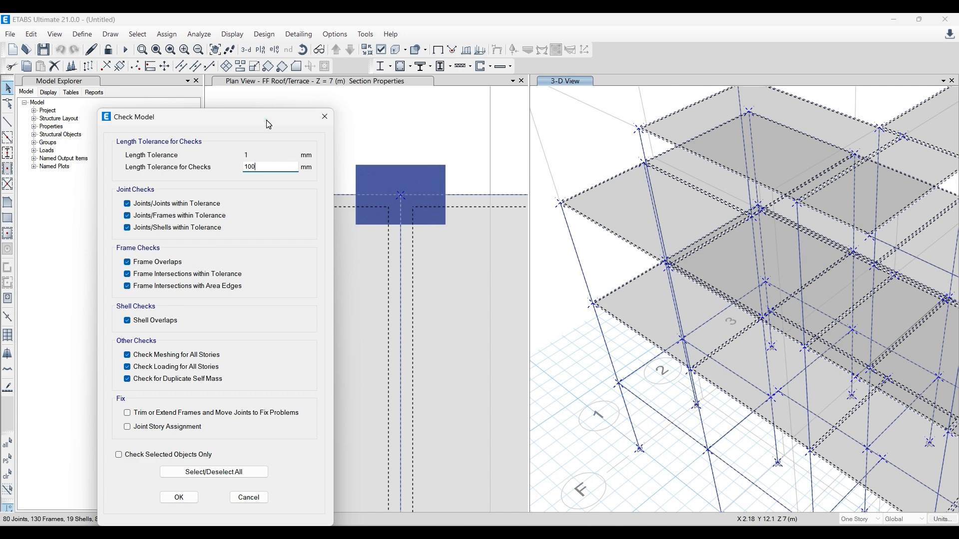
pyautogui.moveTo(269, 124); pyautogui.dragTo(252, 102)
pyautogui.click(181, 475)
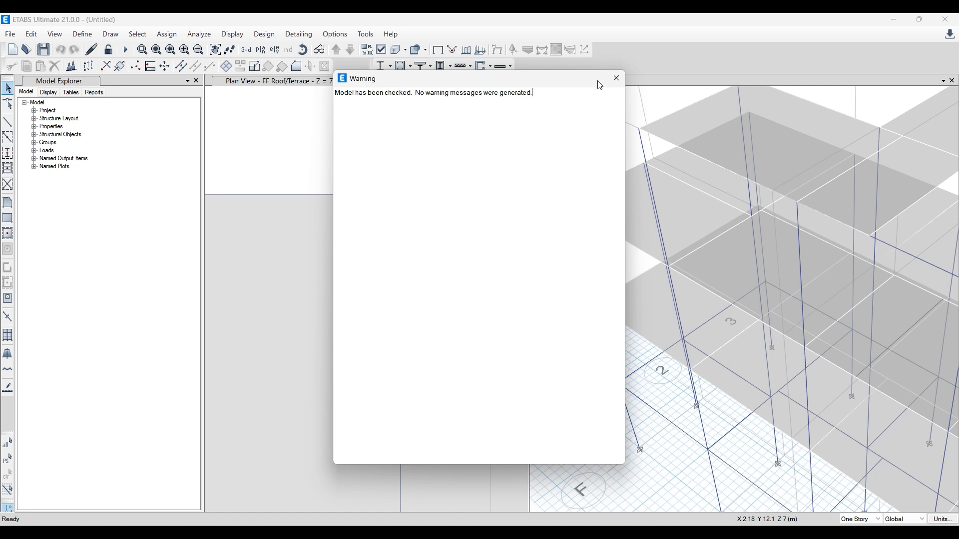
pyautogui.click(619, 81)
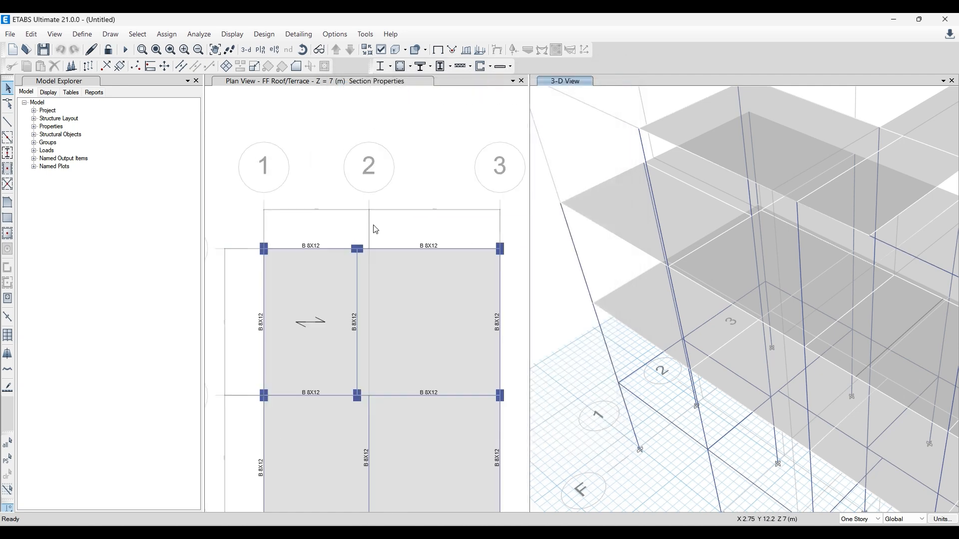
# - Refresh the views and inspect the frame and slabs in the plan and the 3D view
pyautogui.moveTo(390, 235); pyautogui.dragTo(363, 186, button='middle')
pyautogui.scroll(-5, 686, 254)
pyautogui.scroll(3, 679, 256)
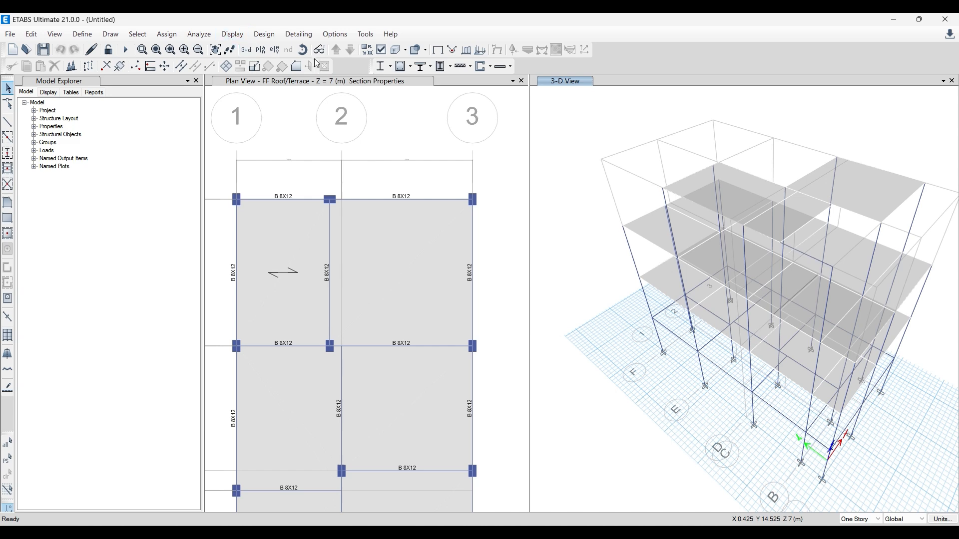
pyautogui.click(303, 50)
pyautogui.moveTo(754, 407); pyautogui.dragTo(720, 413)
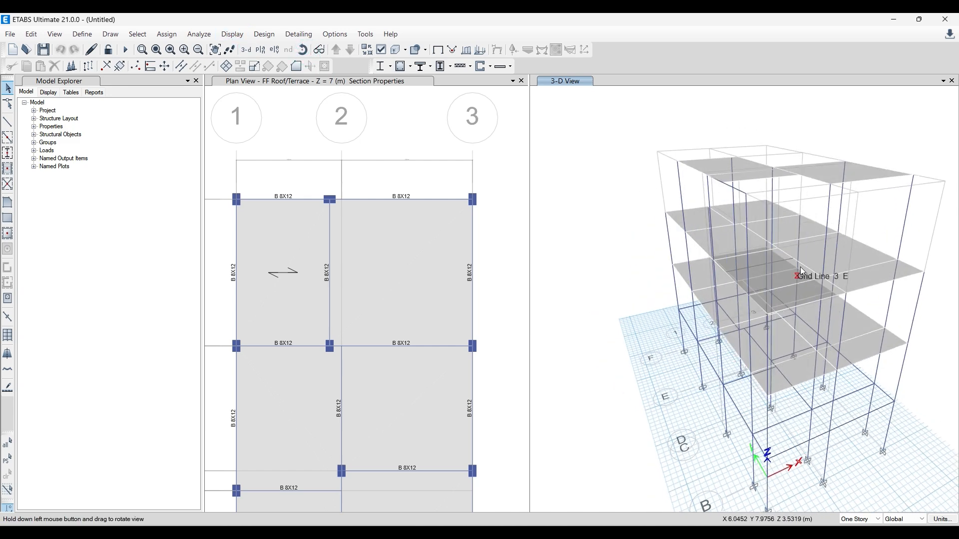
pyautogui.click(708, 388)
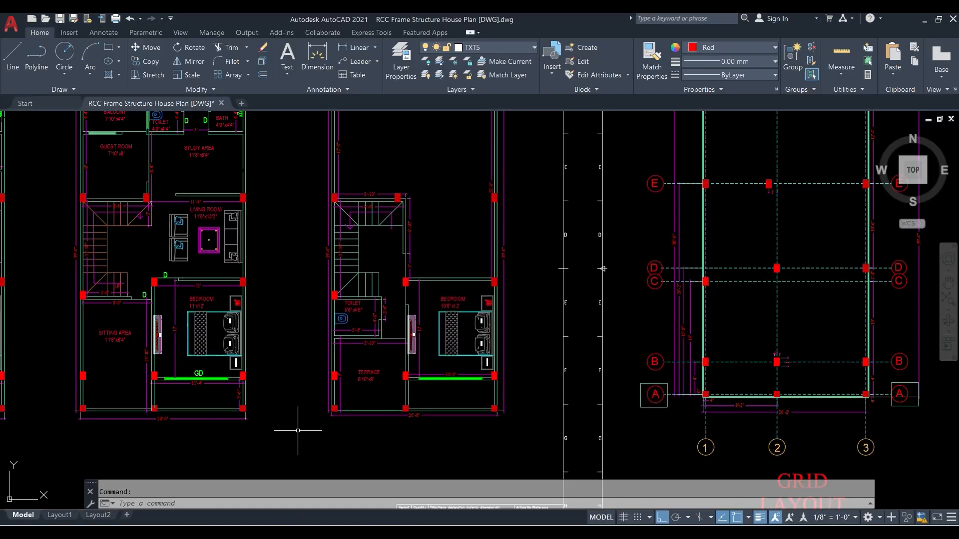
# - Switch to AutoCAD, examine the floor plans around the parking, sitting area and terrace, and return to ETABS
pyautogui.scroll(-3, 307, 380)
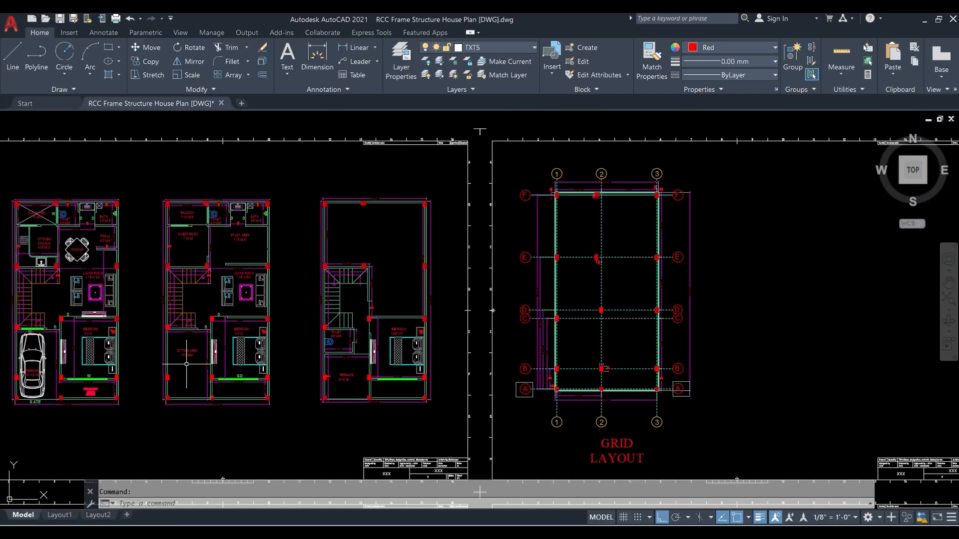
pyautogui.moveTo(176, 376); pyautogui.dragTo(254, 349, button='middle')
pyautogui.scroll(2, 253, 349)
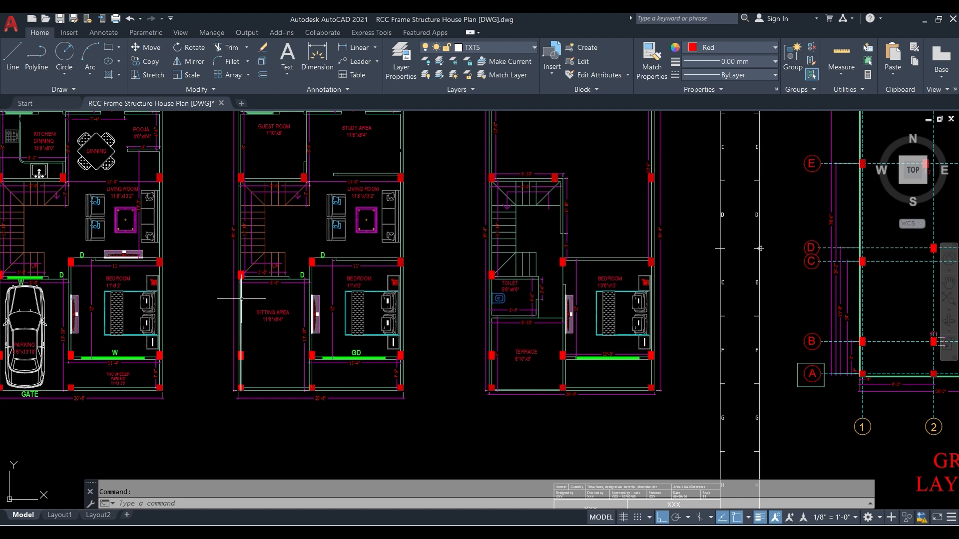
pyautogui.scroll(-2, 288, 347)
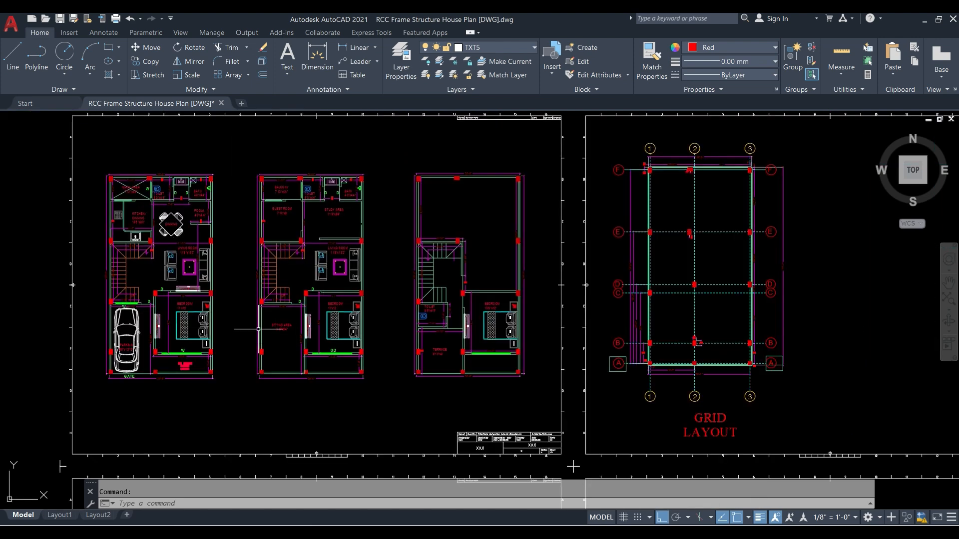
pyautogui.scroll(2, 288, 341)
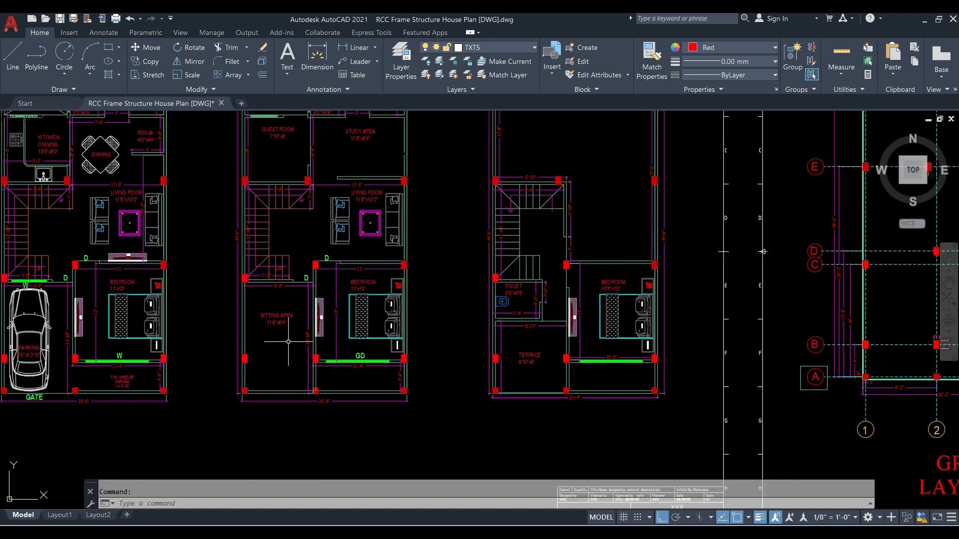
pyautogui.scroll(-2, 288, 342)
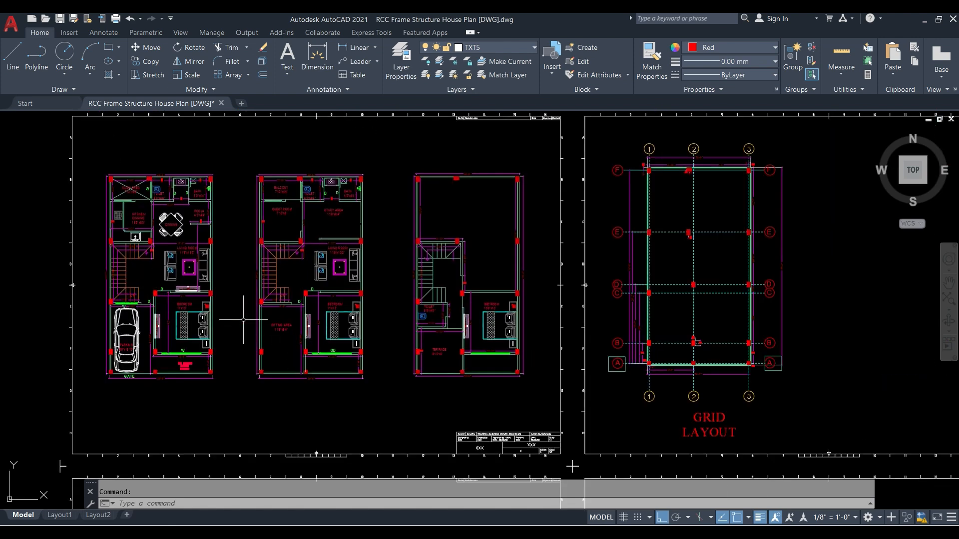
pyautogui.scroll(2, 270, 320)
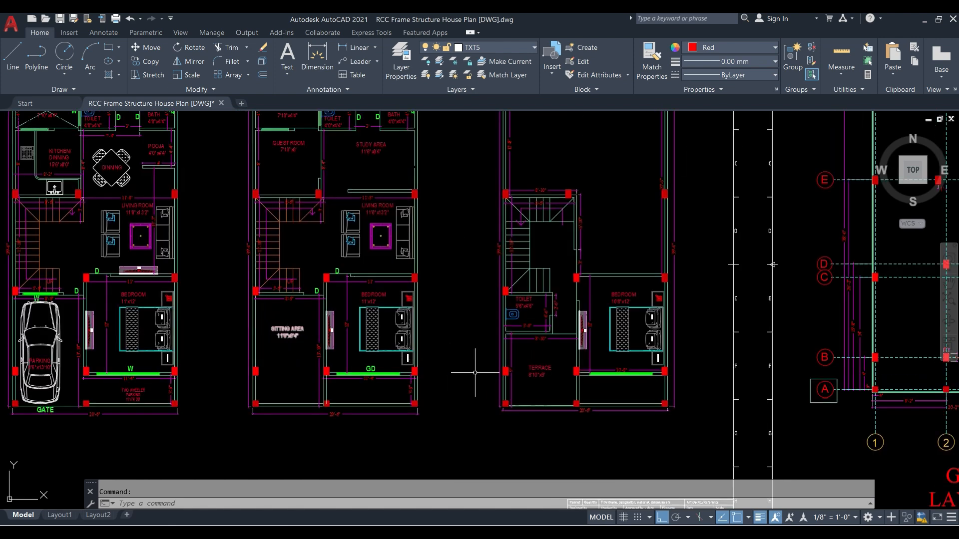
pyautogui.scroll(-2, 462, 381)
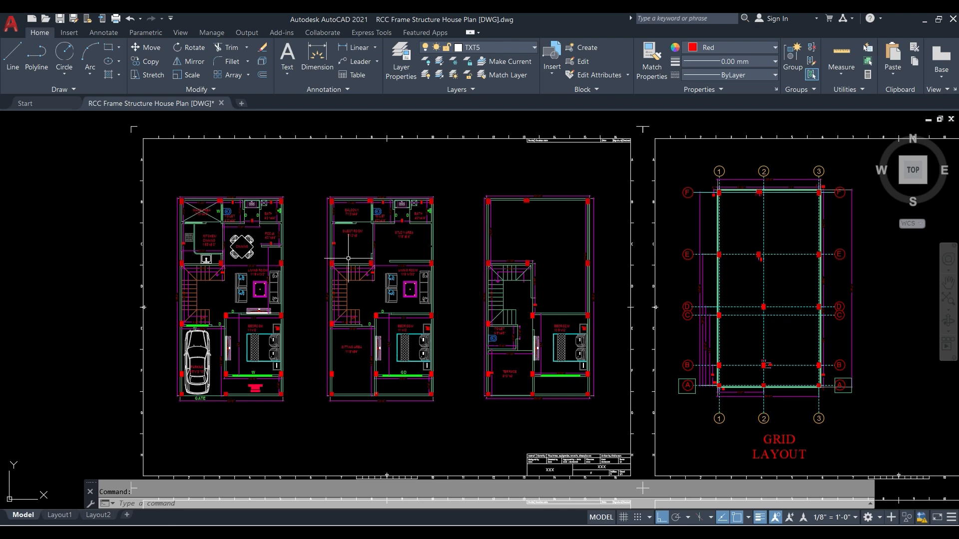
pyautogui.scroll(2, 356, 346)
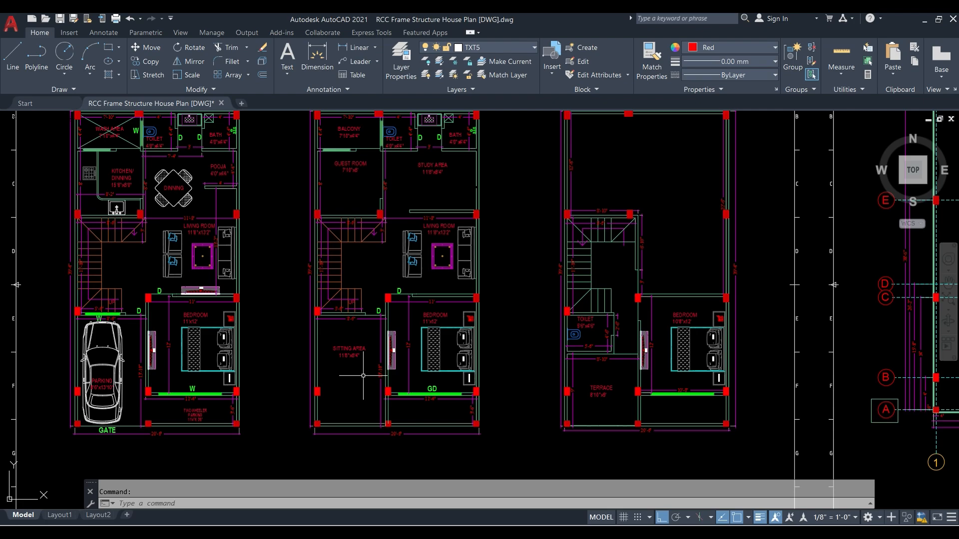
pyautogui.scroll(-2, 355, 379)
pyautogui.click(351, 536)
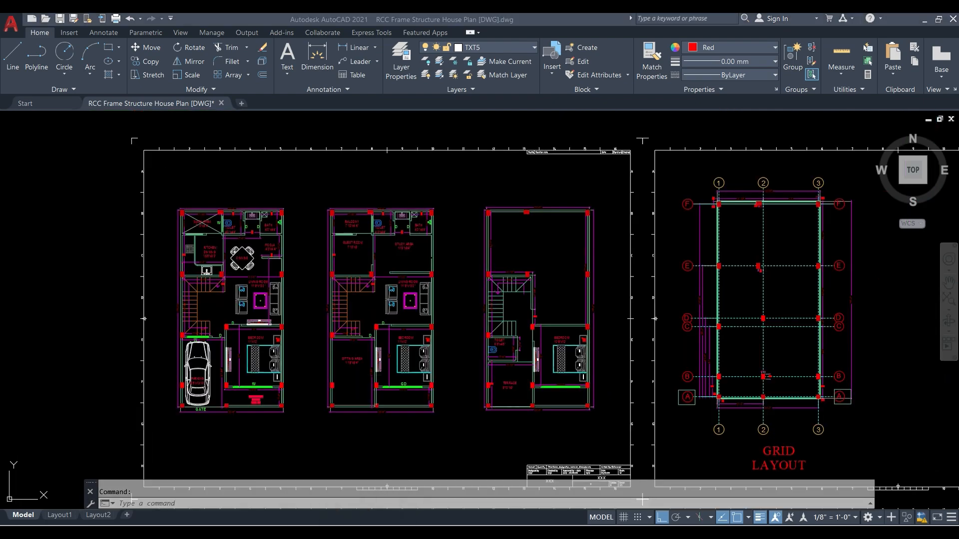
pyautogui.scroll(-2, 240, 227)
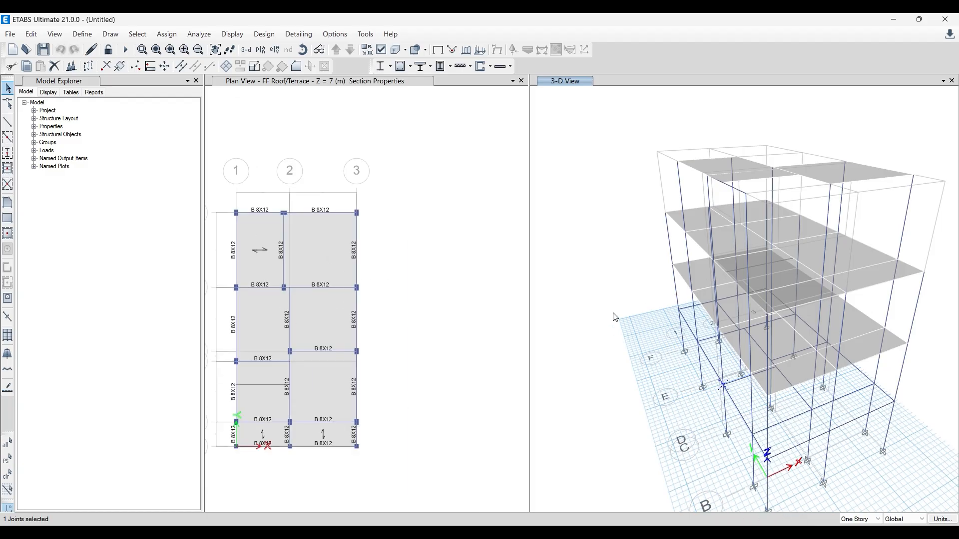
# - Switch to AutoCAD and review the structural layout sheets, examining the floor slab layout between grids B and C
pyautogui.click(345, 535)
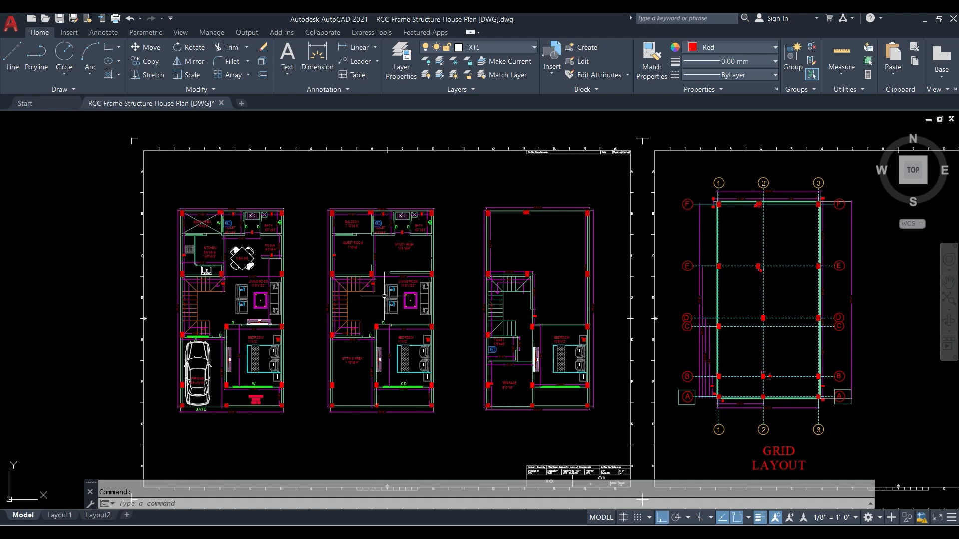
pyautogui.moveTo(706, 236); pyautogui.dragTo(516, 251, button='middle')
pyautogui.scroll(-2, 537, 262)
pyautogui.moveTo(709, 281); pyautogui.dragTo(449, 208, button='middle')
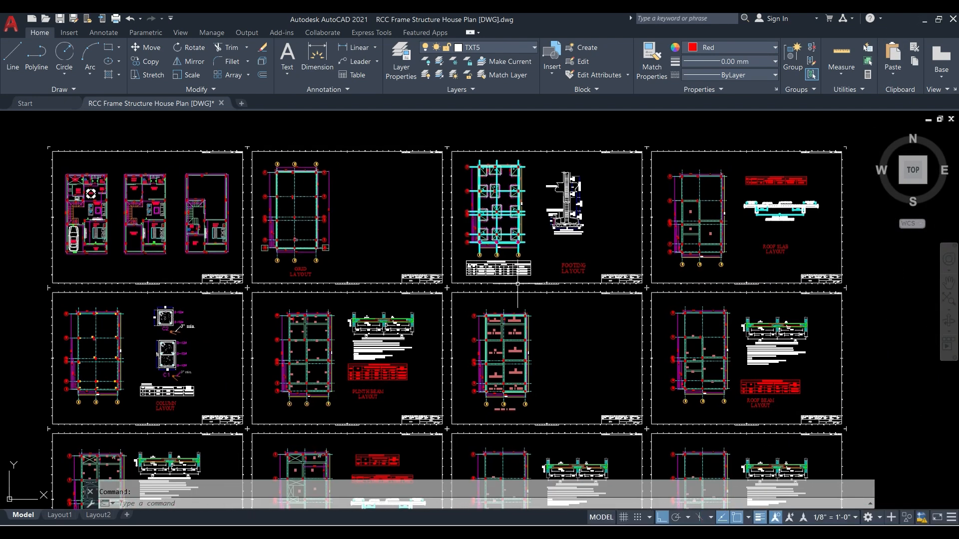
pyautogui.moveTo(257, 316); pyautogui.dragTo(359, 318, button='middle')
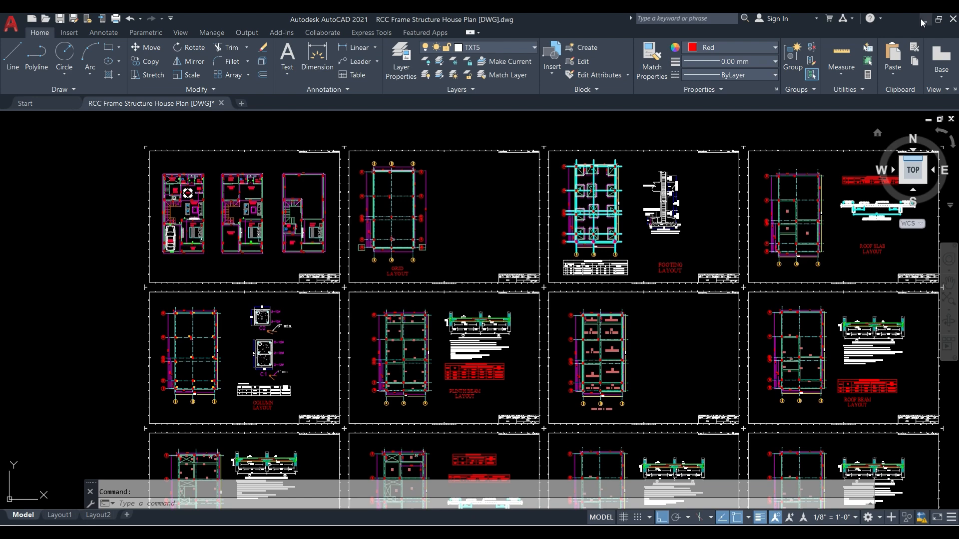
pyautogui.moveTo(410, 452); pyautogui.dragTo(400, 274, button='middle')
pyautogui.scroll(2, 395, 323)
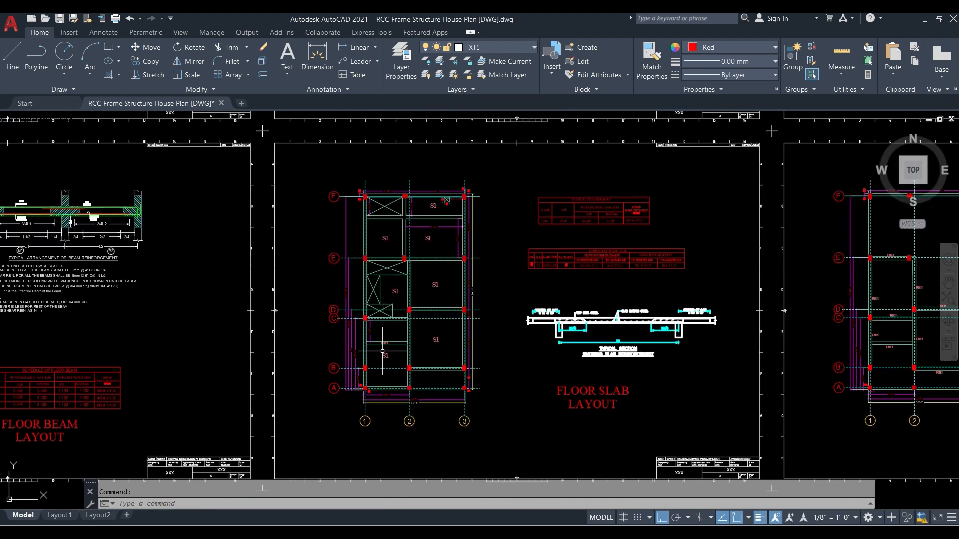
pyautogui.scroll(-1, 399, 349)
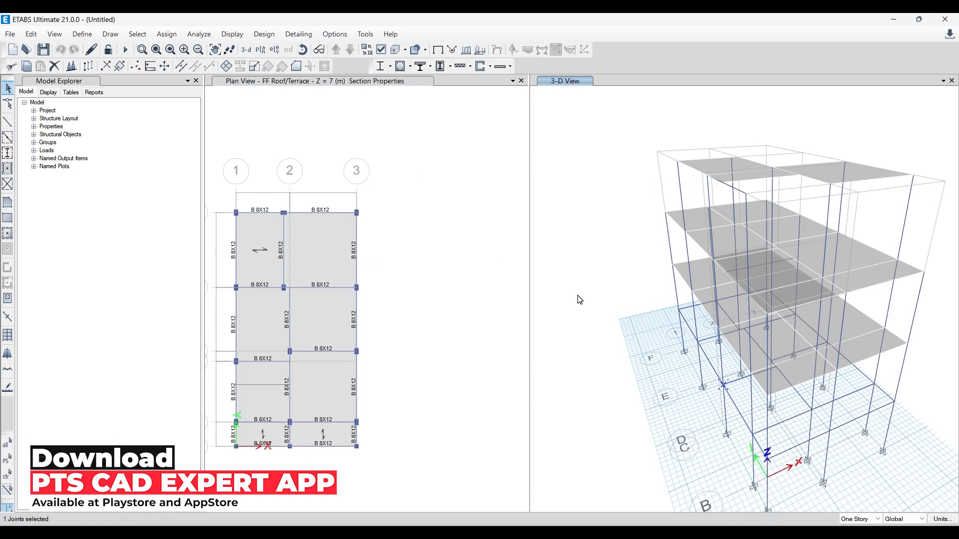
# - Open the load pattern definitions and enter a new pattern named Wind with type Wind
pyautogui.moveTo(412, 287); pyautogui.dragTo(490, 272, button='middle')
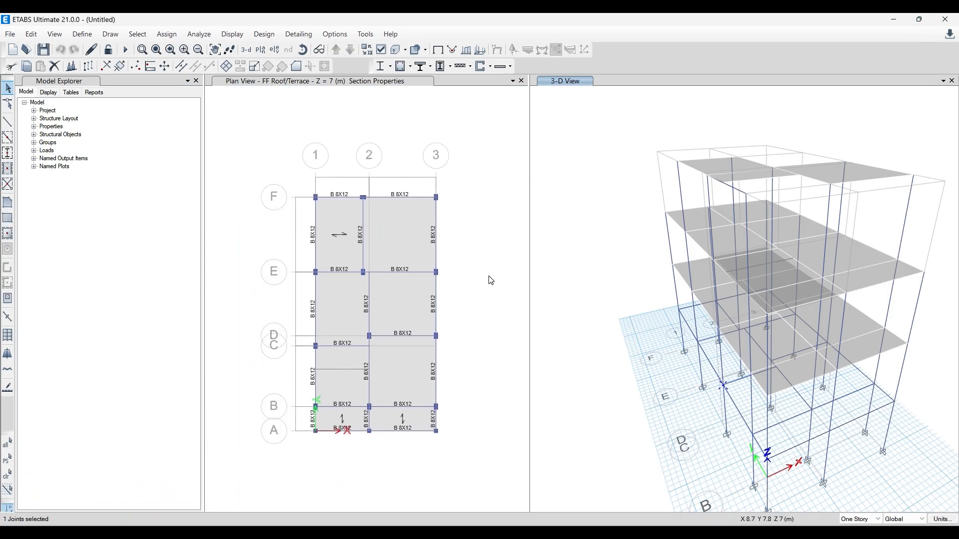
pyautogui.moveTo(792, 452)
pyautogui.keyDown('shift'); pyautogui.mouseDown(button='middle')
pyautogui.moveTo(750, 471)
pyautogui.moveTo(752, 453)
pyautogui.moveTo(778, 454)
pyautogui.mouseUp(button='middle'); pyautogui.keyUp('shift')
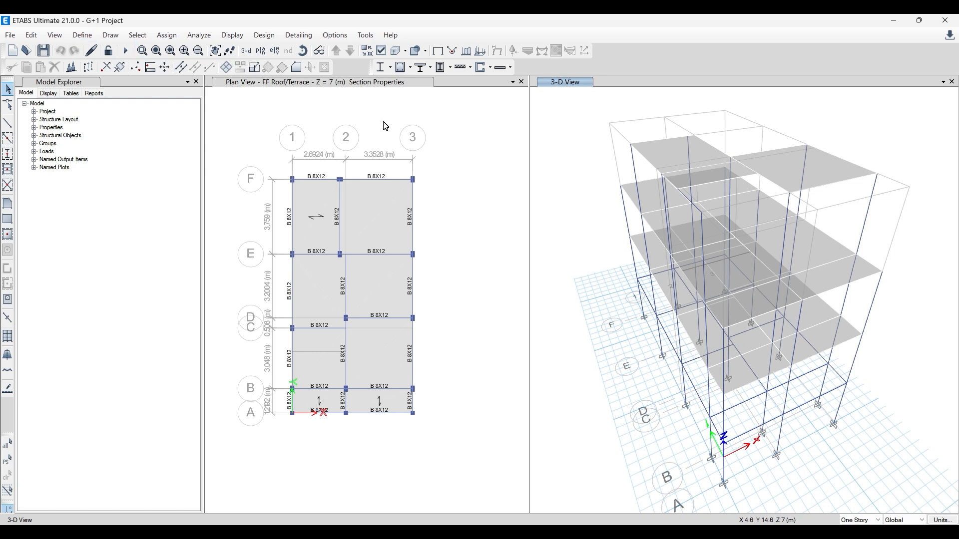
pyautogui.click(72, 39)
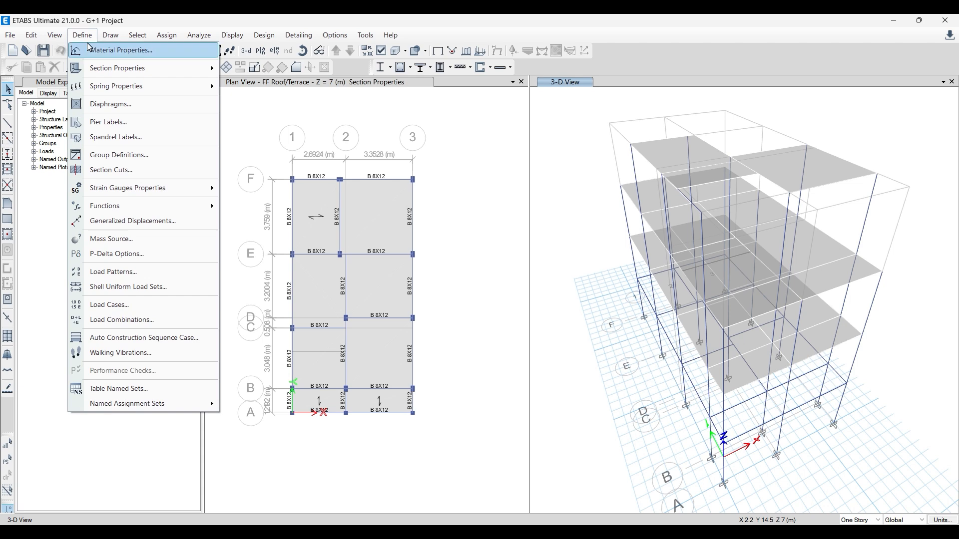
pyautogui.click(122, 276)
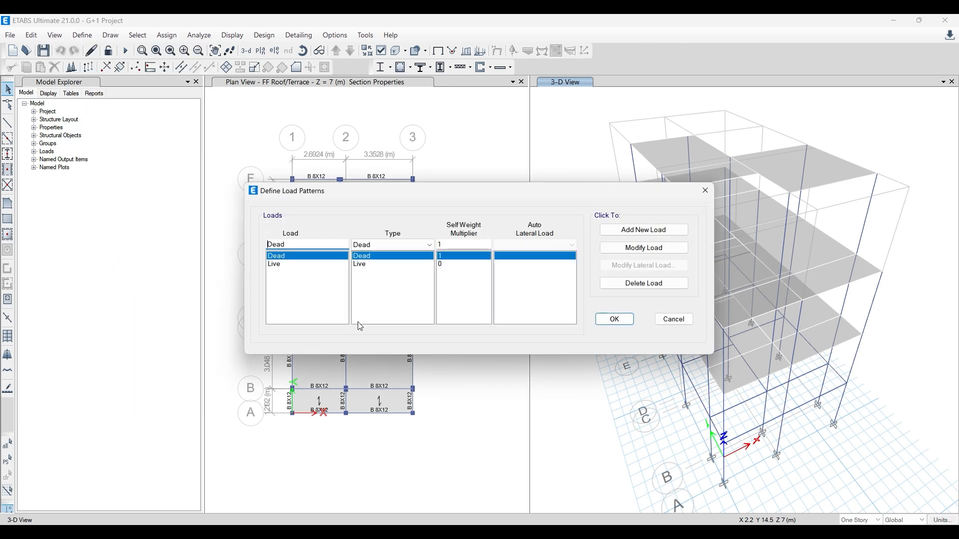
pyautogui.doubleClick(302, 244)
pyautogui.moveTo(457, 191); pyautogui.dragTo(437, 187)
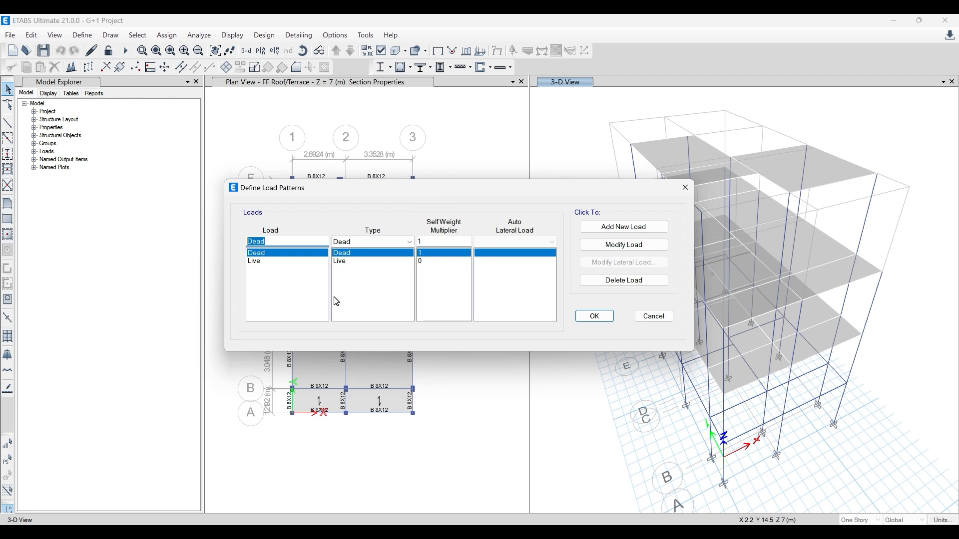
pyautogui.write('Wind')
pyautogui.click(379, 239)
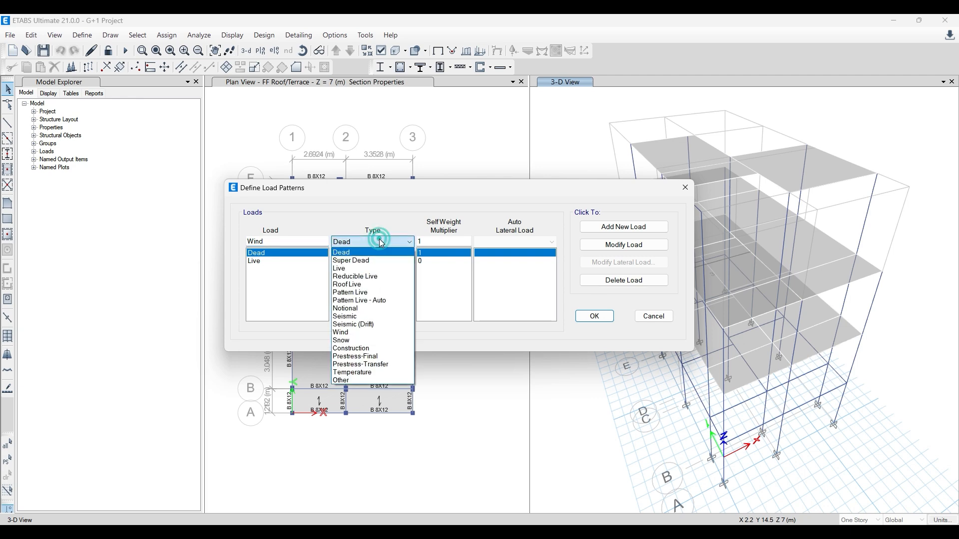
pyautogui.click(351, 332)
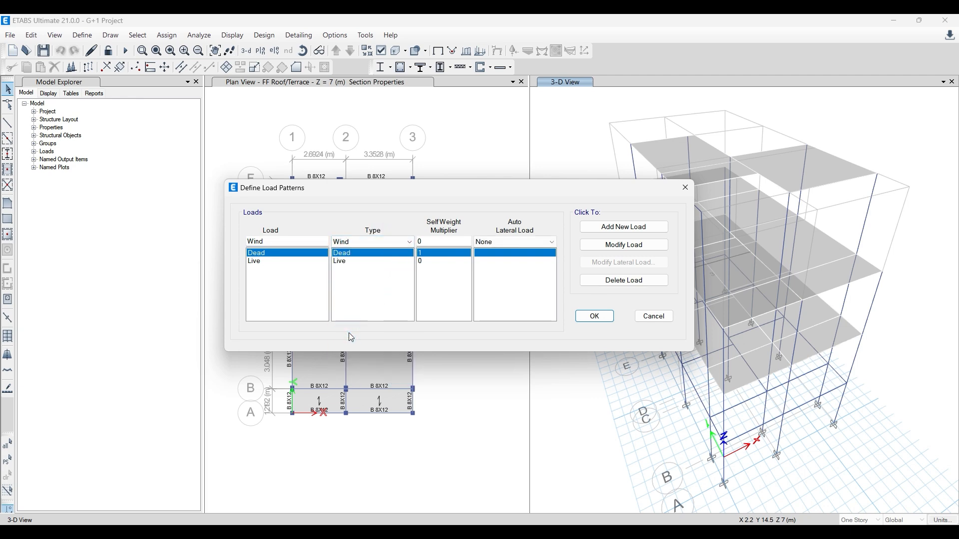
pyautogui.click(325, 241)
pyautogui.moveTo(343, 188); pyautogui.dragTo(294, 189)
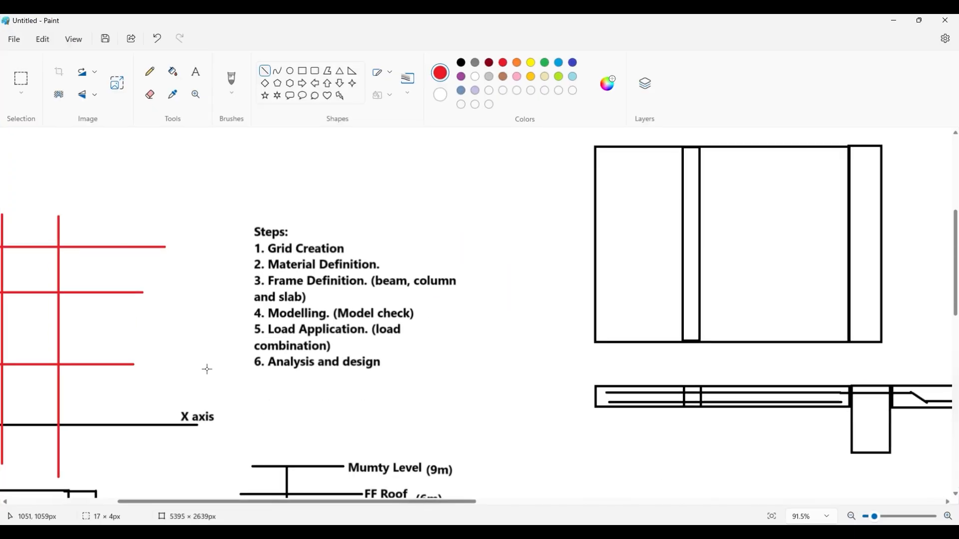
# - Switch to Paint and draw a black slab rectangle about 789 × 84 px in the blank area below the Foundation label
pyautogui.scroll(-10, 289, 228)
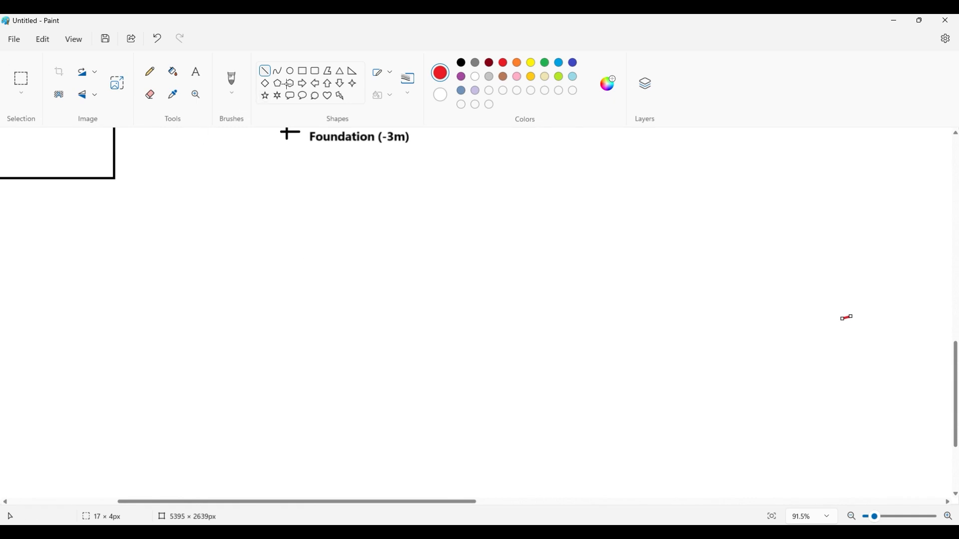
pyautogui.click(303, 71)
pyautogui.moveTo(244, 287); pyautogui.dragTo(605, 326)
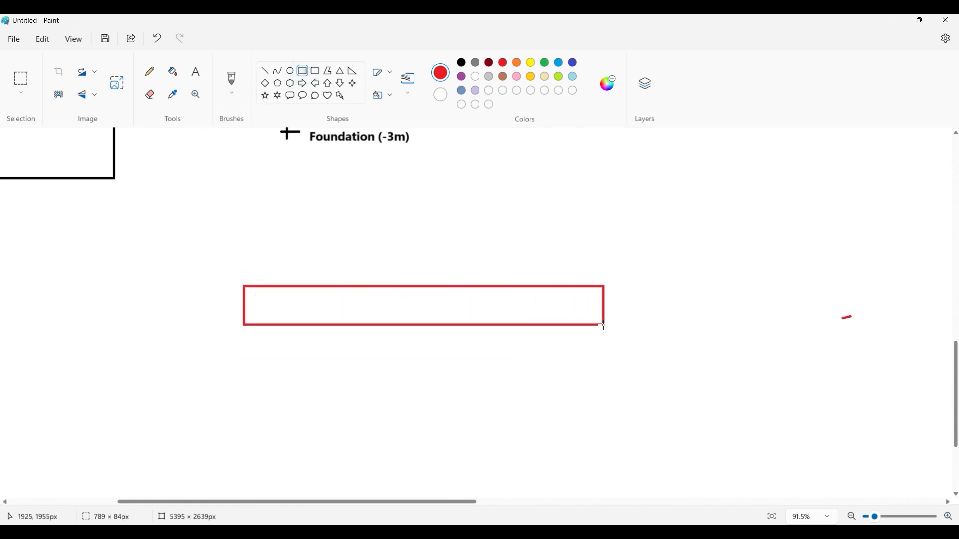
pyautogui.click(461, 63)
pyautogui.click(450, 192)
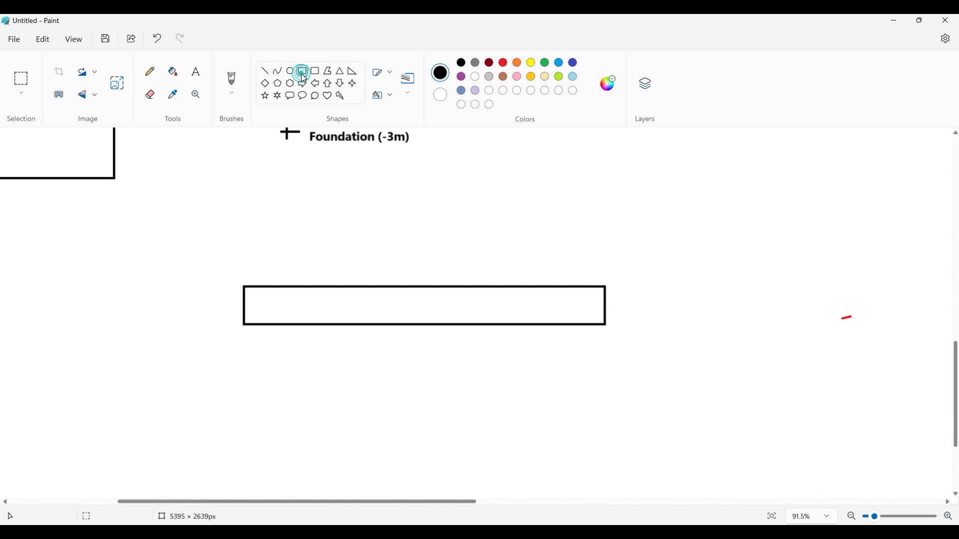
# - Draw a red finish layer about 784 × 25 px on top of the slab and split it lengthwise with a black line
pyautogui.click(503, 63)
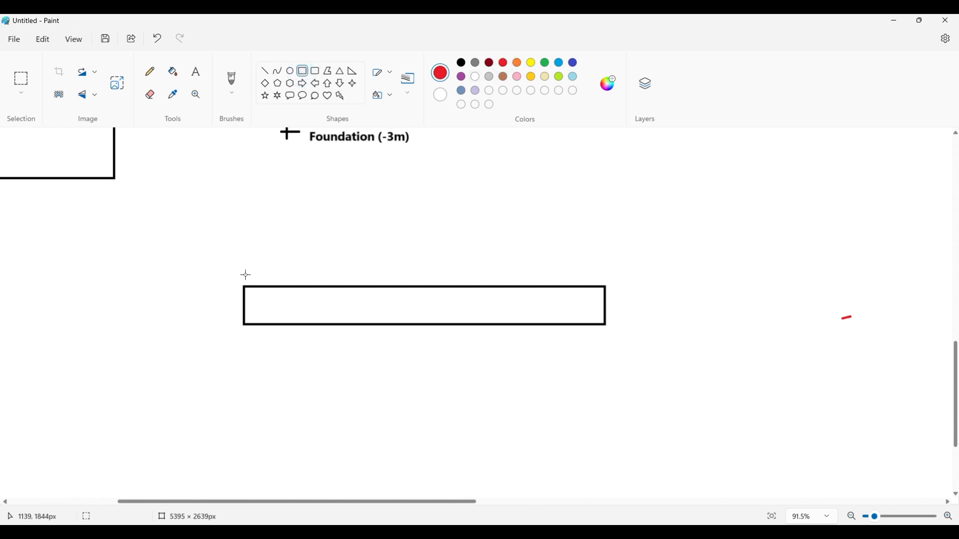
pyautogui.moveTo(244, 287); pyautogui.dragTo(605, 274)
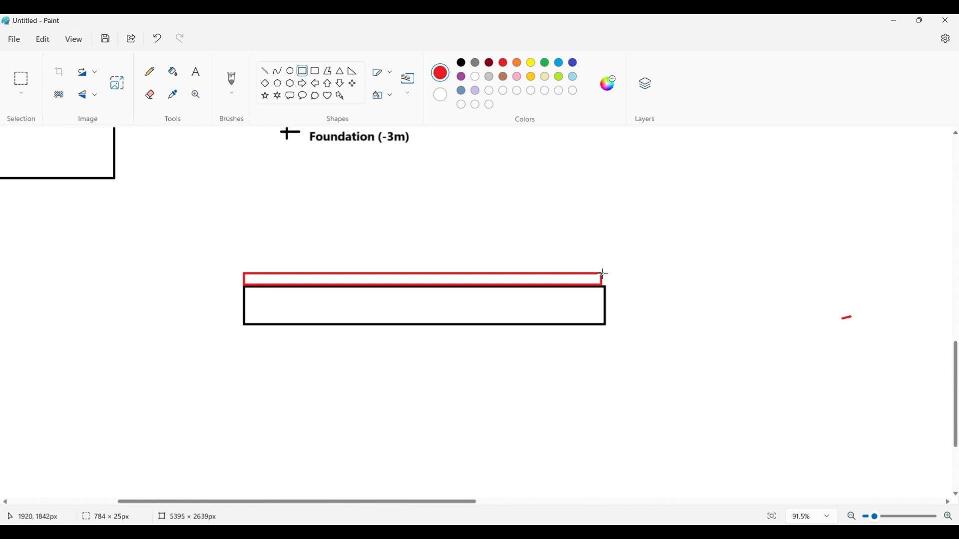
pyautogui.click(573, 234)
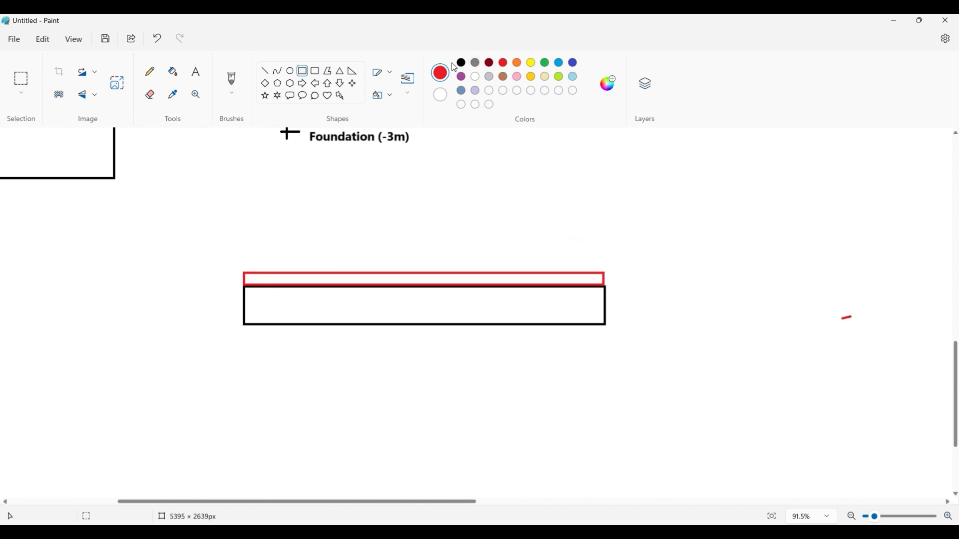
pyautogui.click(266, 71)
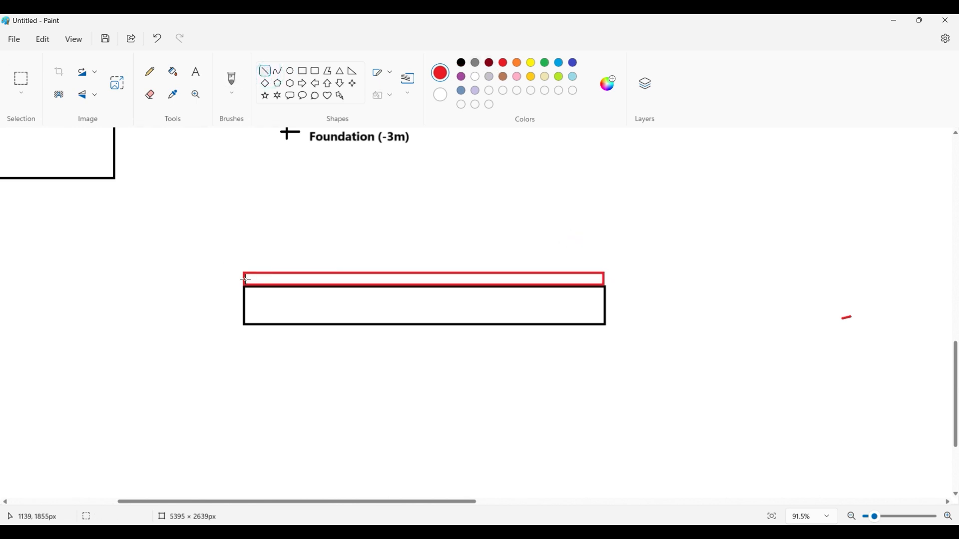
pyautogui.keyDown('shift'); pyautogui.moveTo(244, 276); pyautogui.dragTo(604, 268); pyautogui.keyUp('shift')
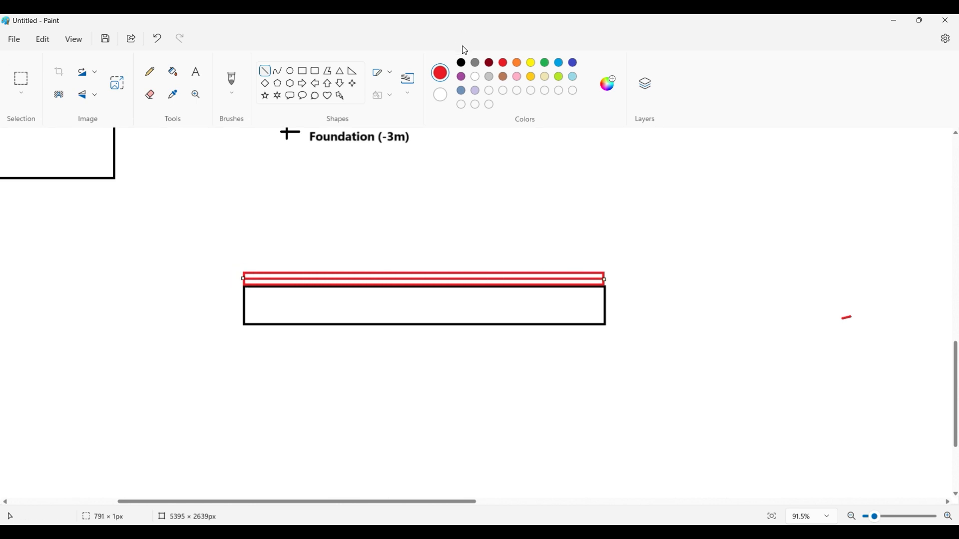
pyautogui.click(461, 61)
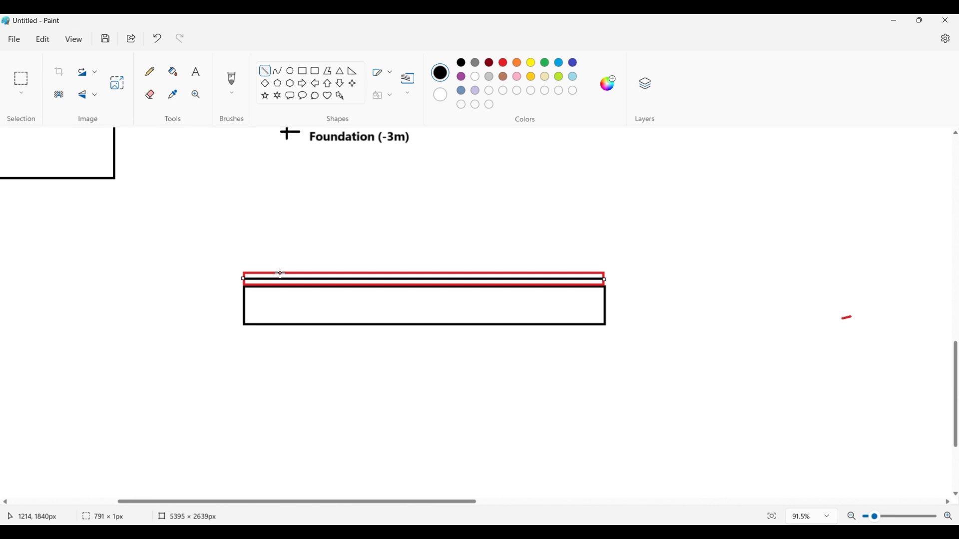
pyautogui.click(277, 257)
# - Add the text label "Floor Finish" above the red layer
pyautogui.click(195, 73)
pyautogui.moveTo(301, 246); pyautogui.dragTo(400, 262)
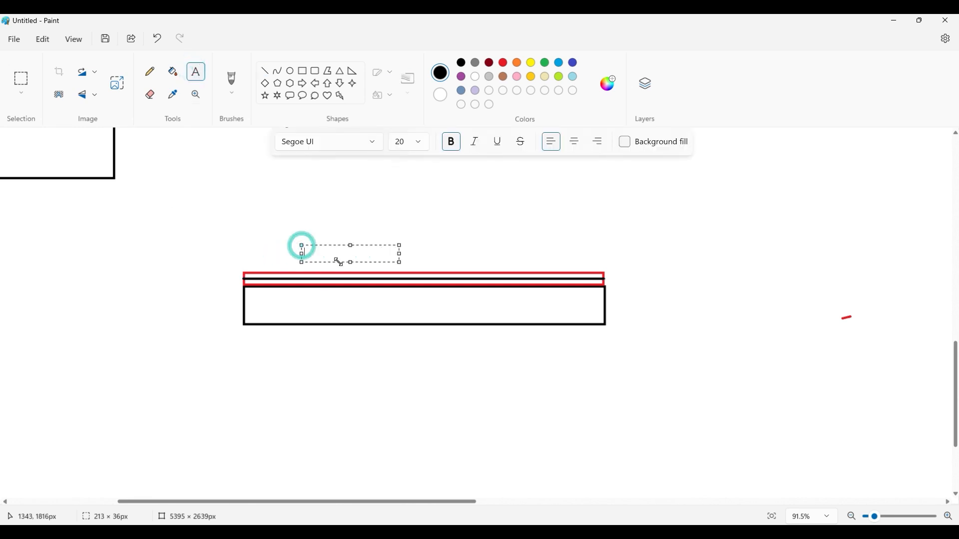
pyautogui.write('Floor F')
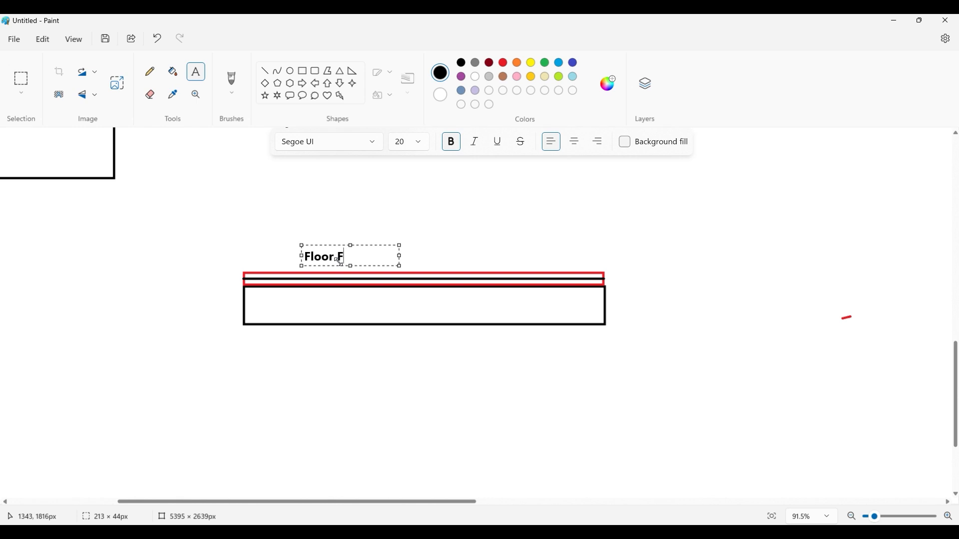
pyautogui.write('inish')
pyautogui.click(255, 252)
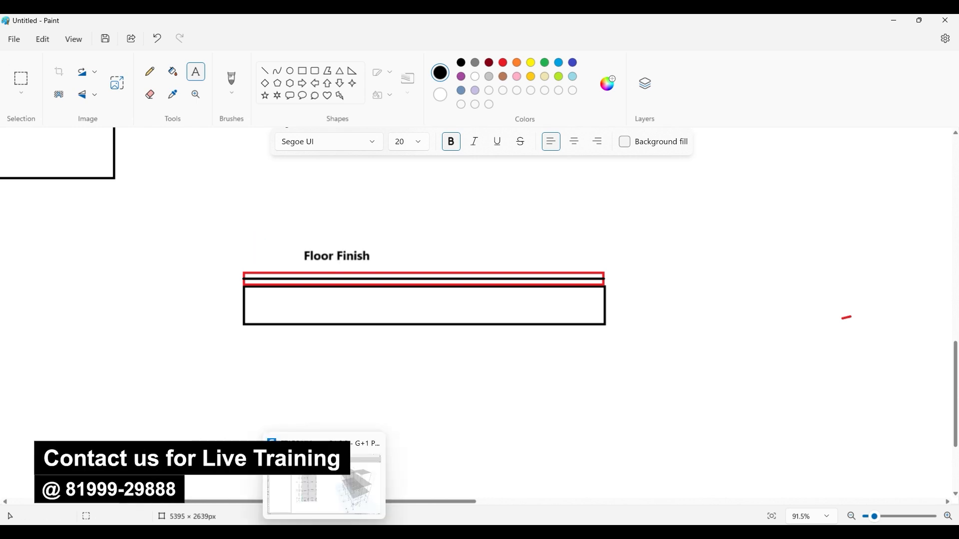
# - Return to ETABS, close the load pattern definitions, and inspect the floor slabs and frame with extruded members in the 3D view
pyautogui.click(324, 532)
pyautogui.click(633, 194)
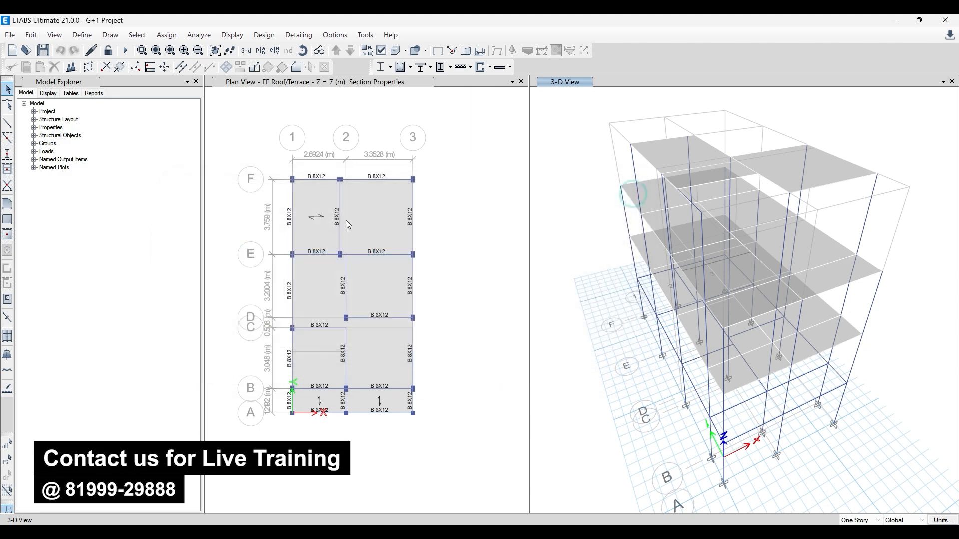
pyautogui.click(583, 168)
pyautogui.click(397, 51)
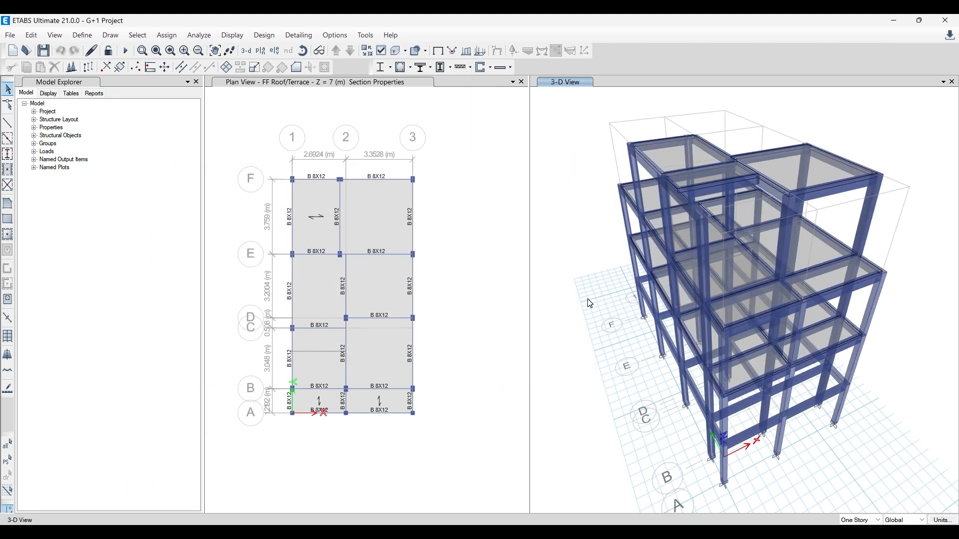
pyautogui.keyDown('shift'); pyautogui.moveTo(588, 299); pyautogui.dragTo(643, 258, button='middle'); pyautogui.keyUp('shift')
pyautogui.scroll(3, 608, 242)
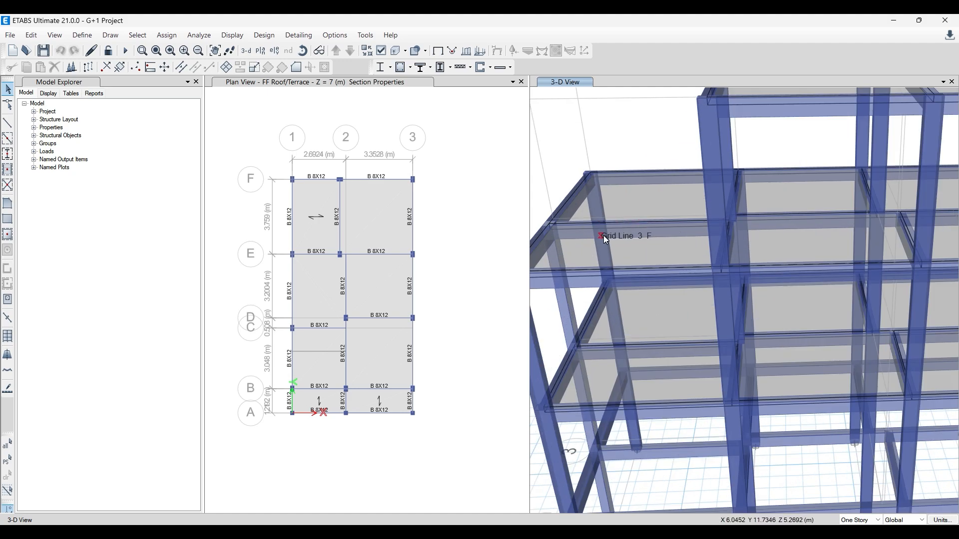
pyautogui.scroll(-5, 604, 235)
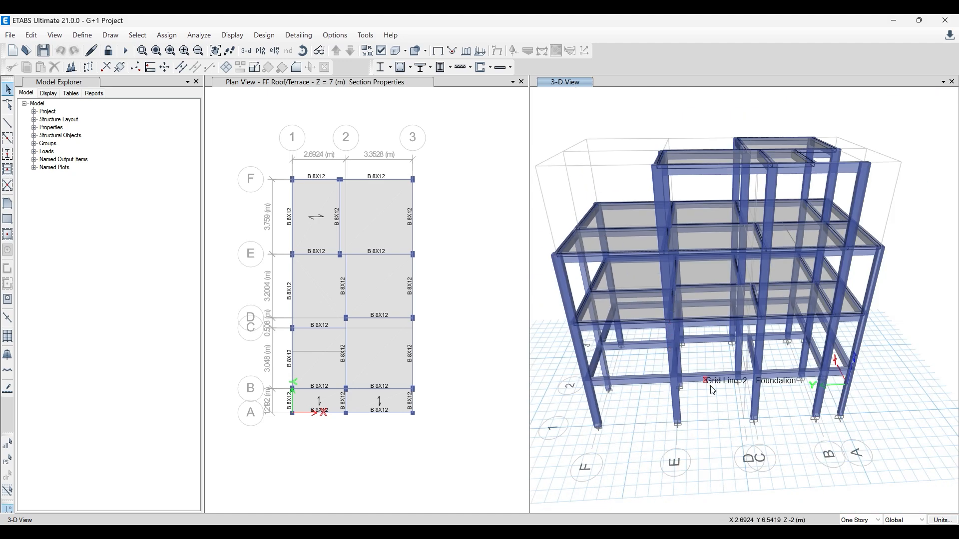
pyautogui.keyDown('shift'); pyautogui.moveTo(707, 381); pyautogui.dragTo(655, 407, button='middle'); pyautogui.keyUp('shift')
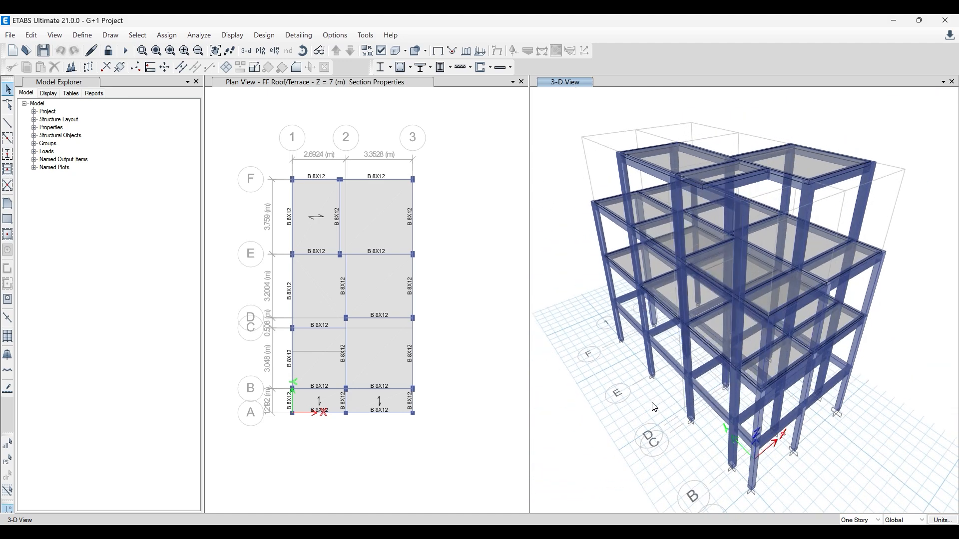
# - Switch to Paint and label the slab rectangle "System will Calculate Self weight of slab" on a single line
pyautogui.click(358, 534)
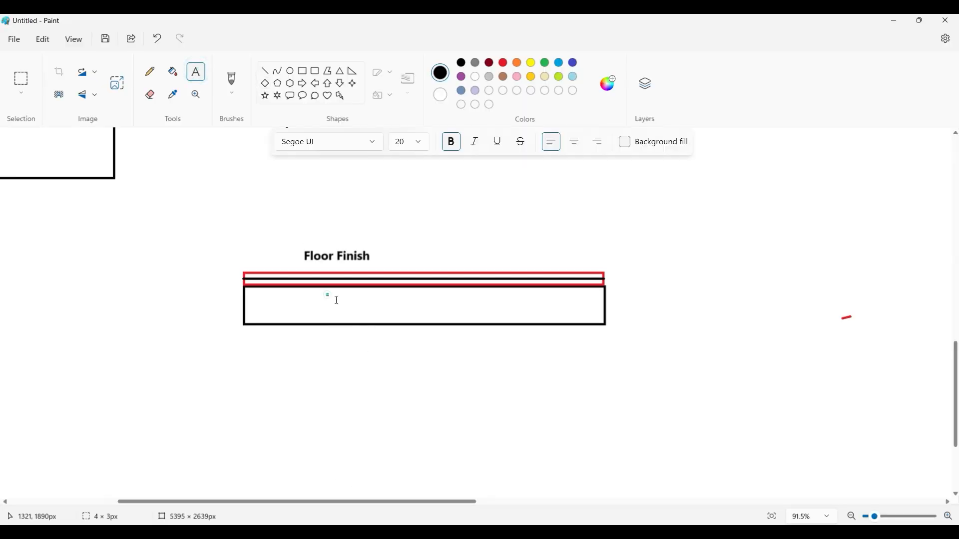
pyautogui.click(327, 295)
pyautogui.write('System ')
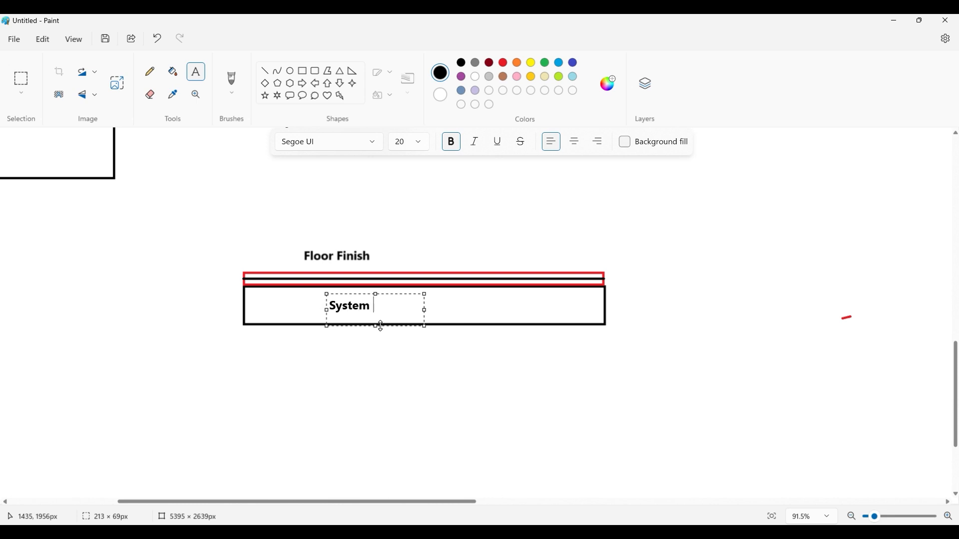
pyautogui.write('will Calculate')
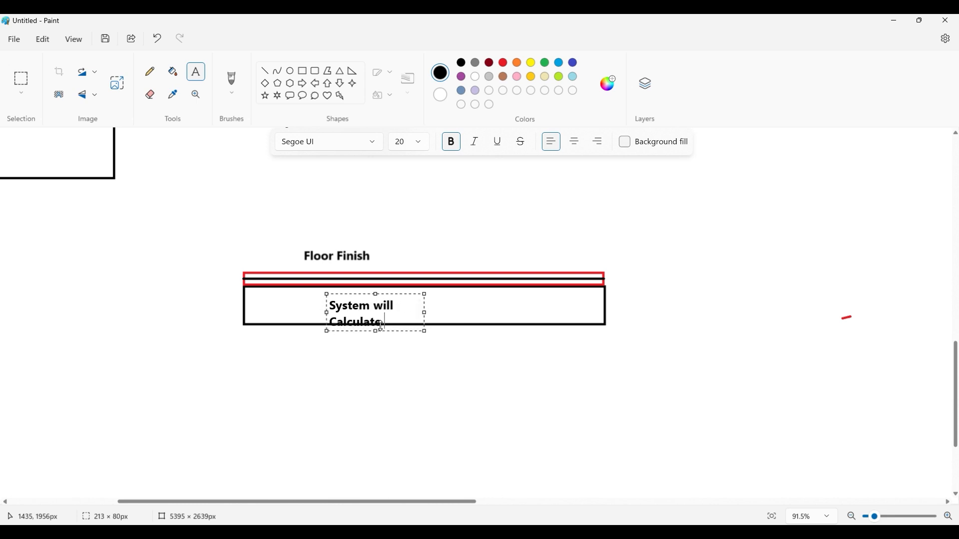
pyautogui.write(' Self weight of')
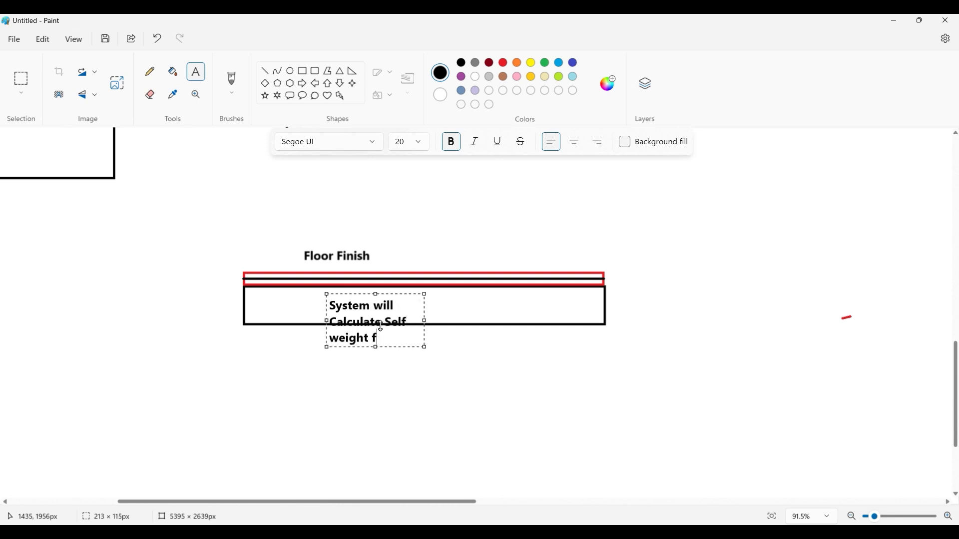
pyautogui.write(' slab')
pyautogui.moveTo(425, 323); pyautogui.dragTo(571, 320)
pyautogui.moveTo(448, 347); pyautogui.dragTo(448, 319)
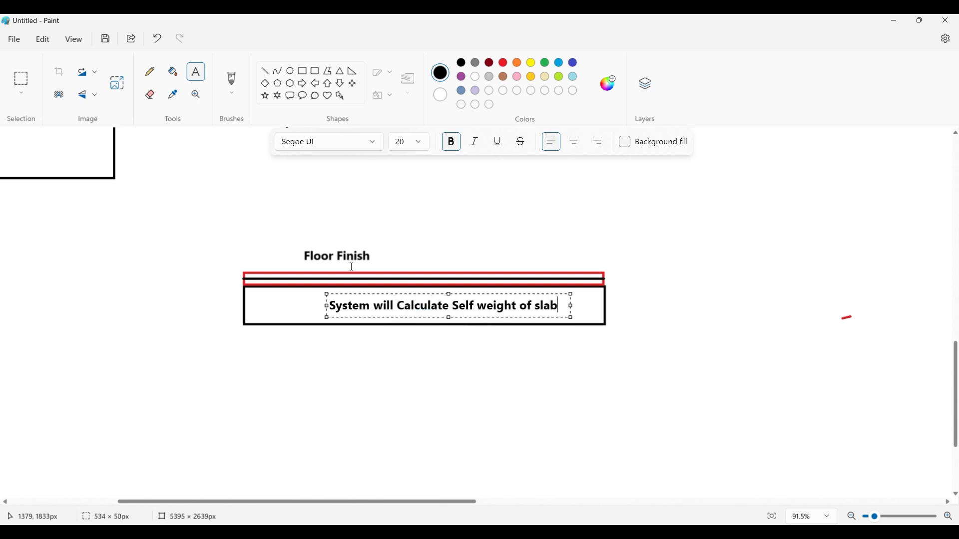
pyautogui.click(398, 240)
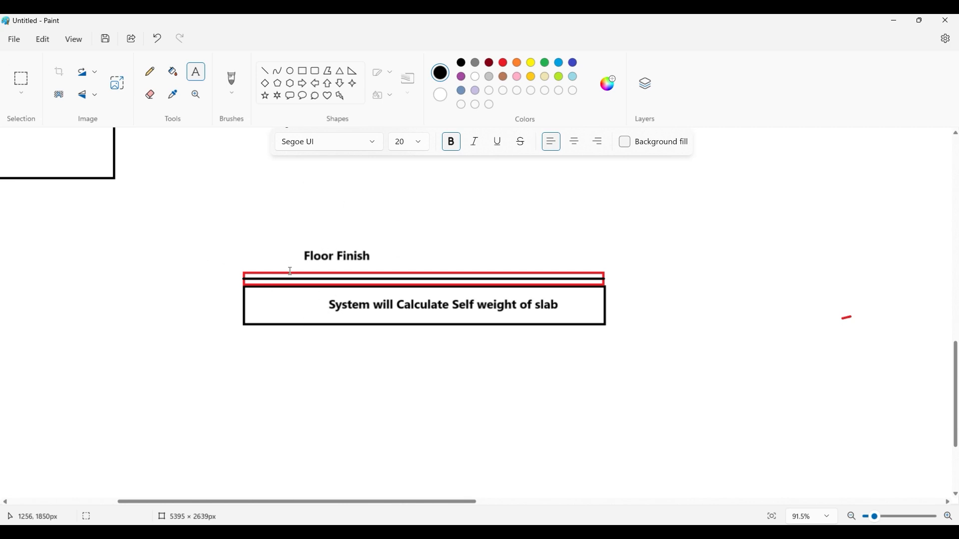
# - Switch to ETABS, review the list of stories in the story and grid system data, close it, and return to Paint
pyautogui.click(322, 532)
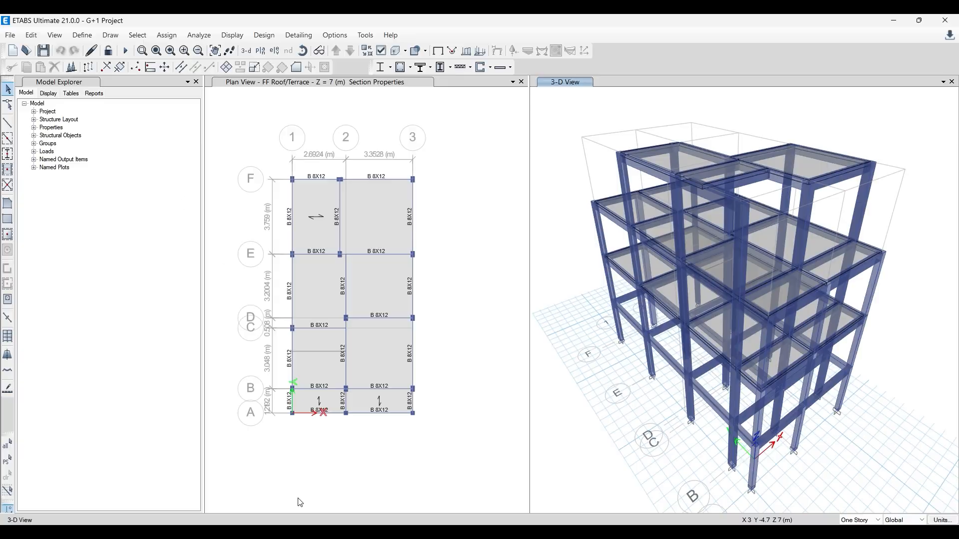
pyautogui.click(36, 38)
pyautogui.click(98, 164)
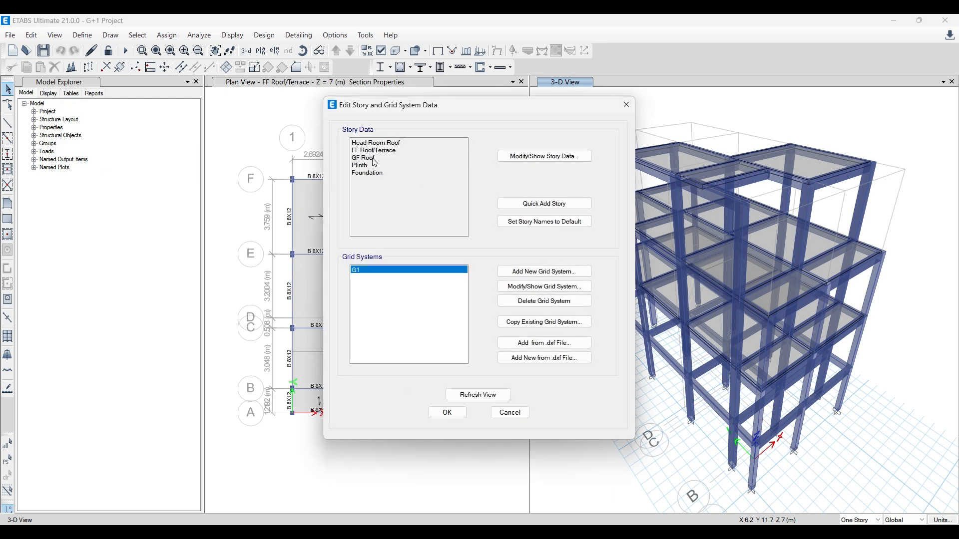
pyautogui.click(626, 105)
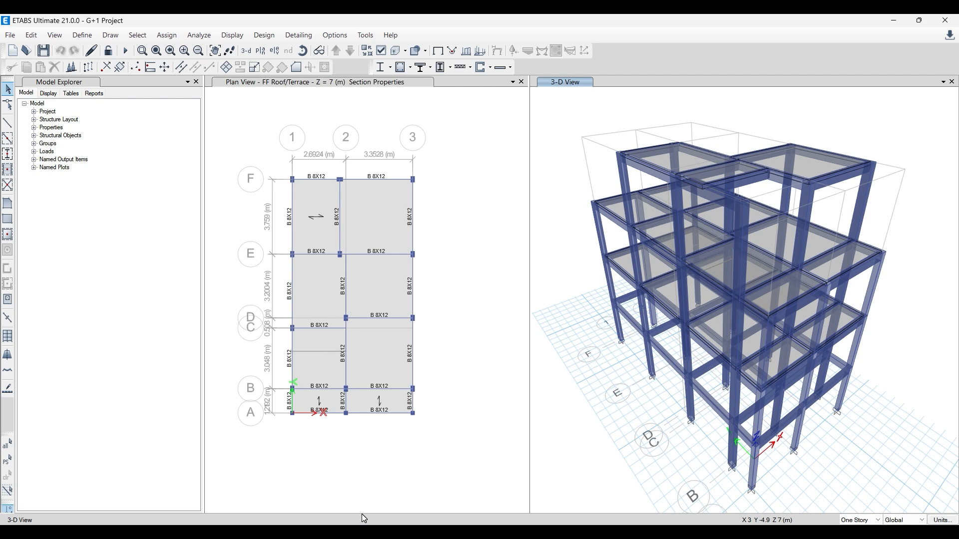
pyautogui.click(352, 531)
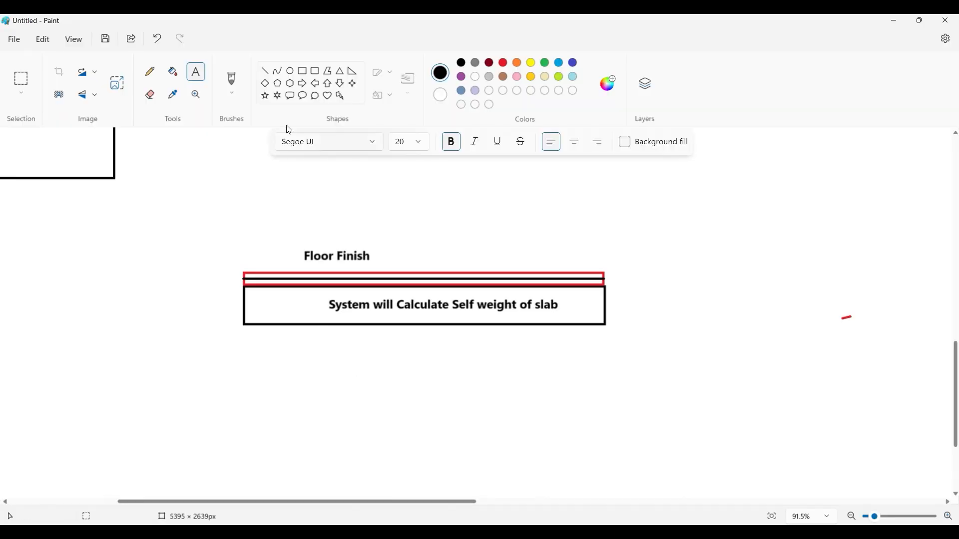
# - Draw a thin brown rectangle along the underside of the slab, matching the slab's full width
pyautogui.click(302, 71)
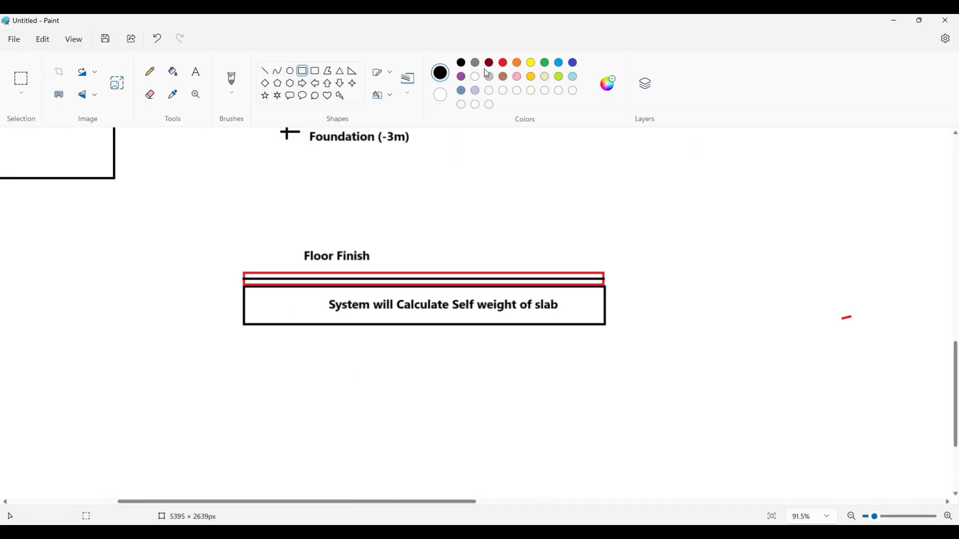
pyautogui.click(502, 78)
pyautogui.moveTo(242, 327); pyautogui.dragTo(606, 335)
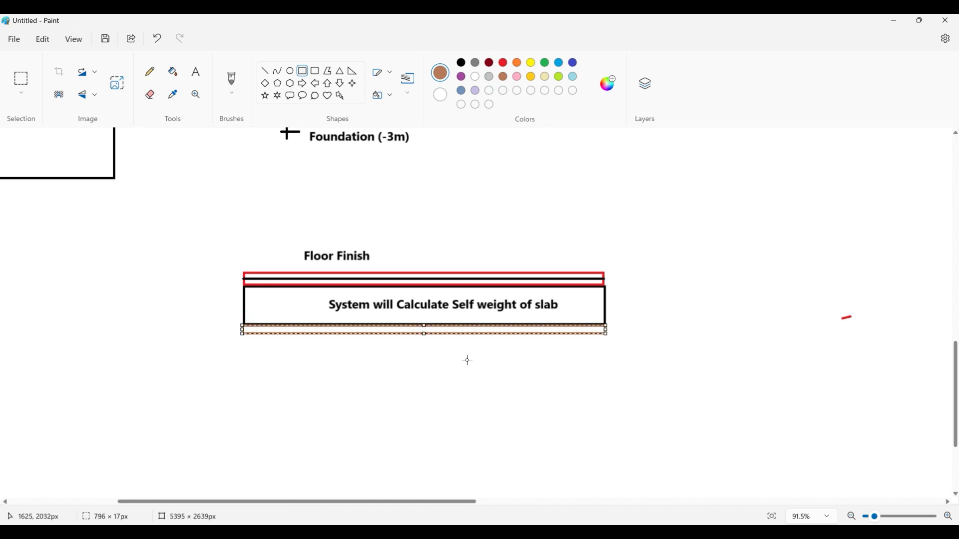
# - Add the brown text label "Ceiling Plaster" beneath the brown rectangle under the slab
pyautogui.click(196, 73)
pyautogui.click(330, 342)
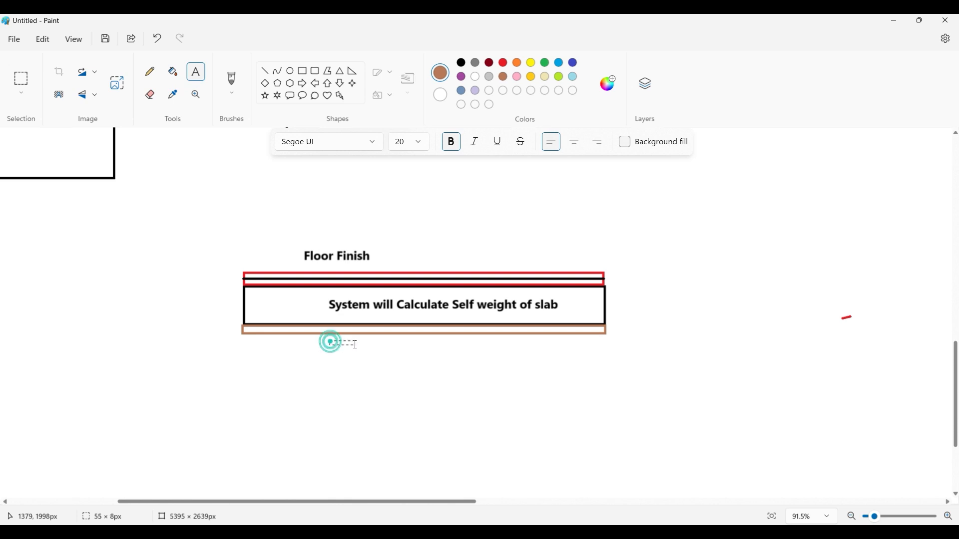
pyautogui.write('Ceiling P')
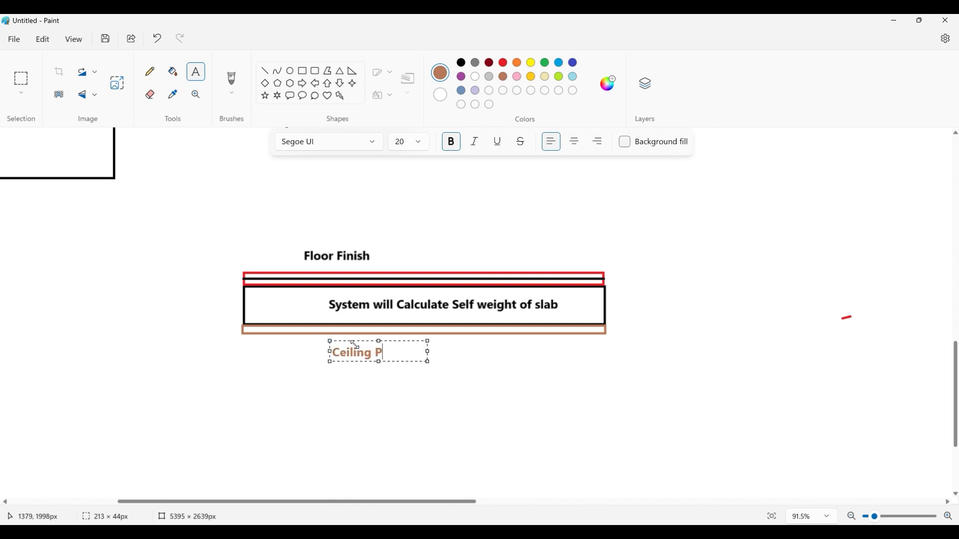
pyautogui.write('laster')
pyautogui.click(371, 385)
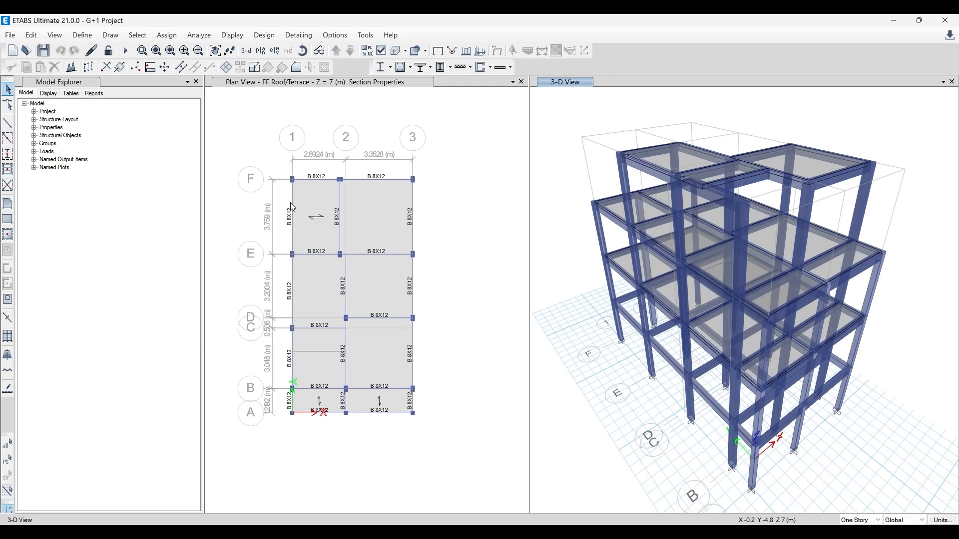
# - Switch to ETABS, check the Dead load pattern's self weight multiplier, and close the load pattern definitions
pyautogui.click(82, 35)
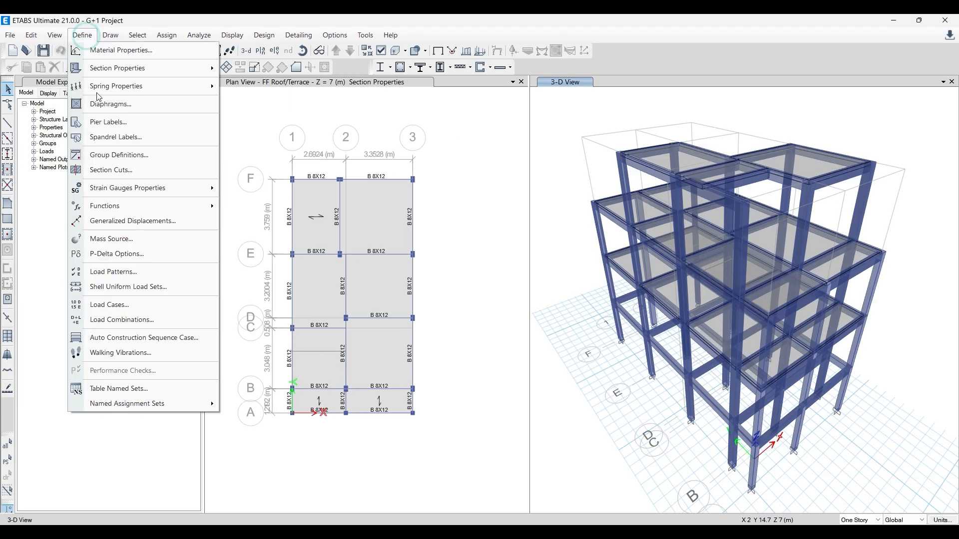
pyautogui.click(135, 274)
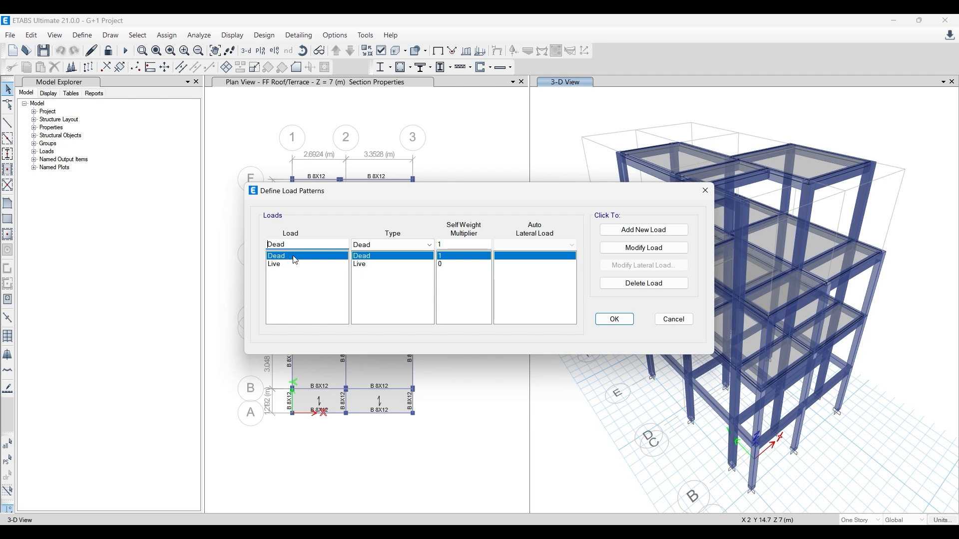
pyautogui.moveTo(415, 194); pyautogui.dragTo(268, 224)
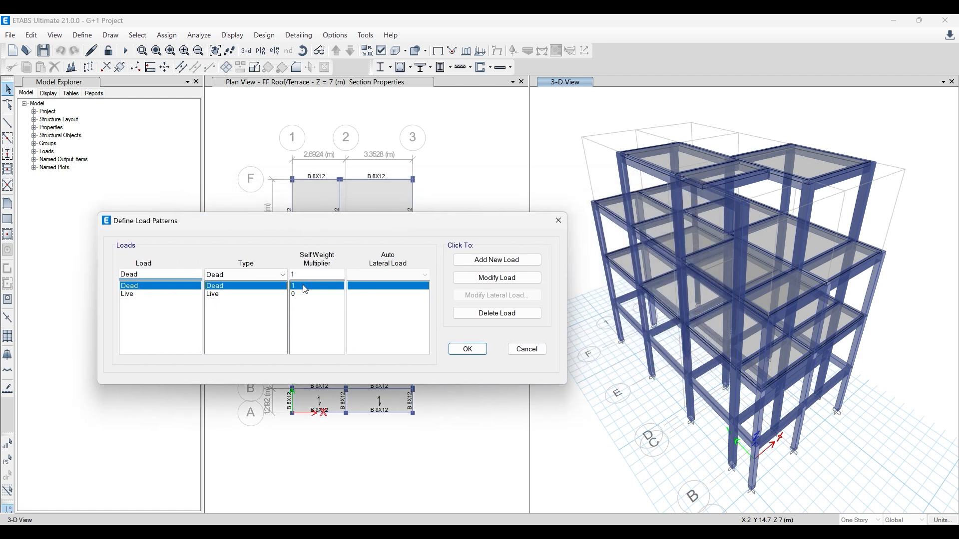
pyautogui.click(305, 288)
pyautogui.click(557, 220)
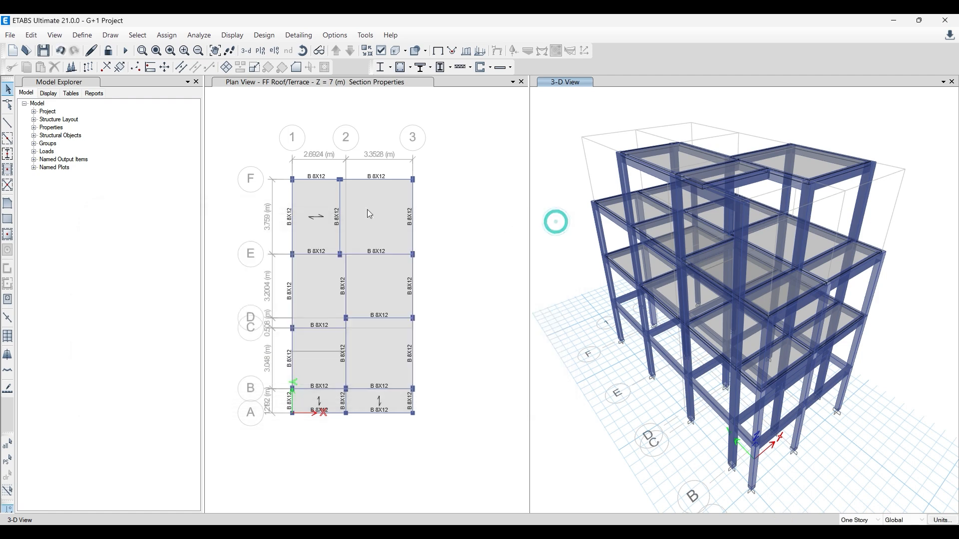
# - Review the weight and mass data of the M20 concrete material, then close the material definitions
pyautogui.click(82, 35)
pyautogui.click(109, 50)
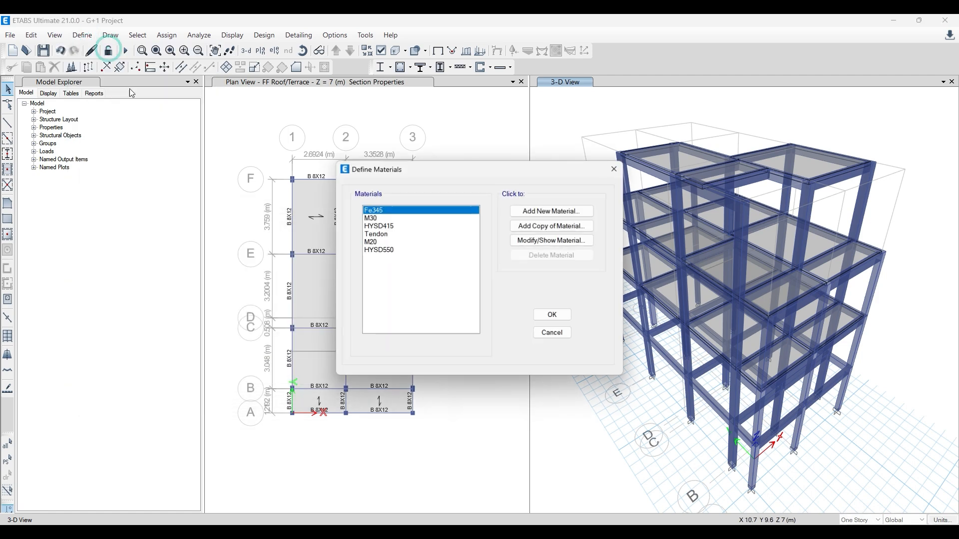
pyautogui.click(372, 242)
pyautogui.click(552, 241)
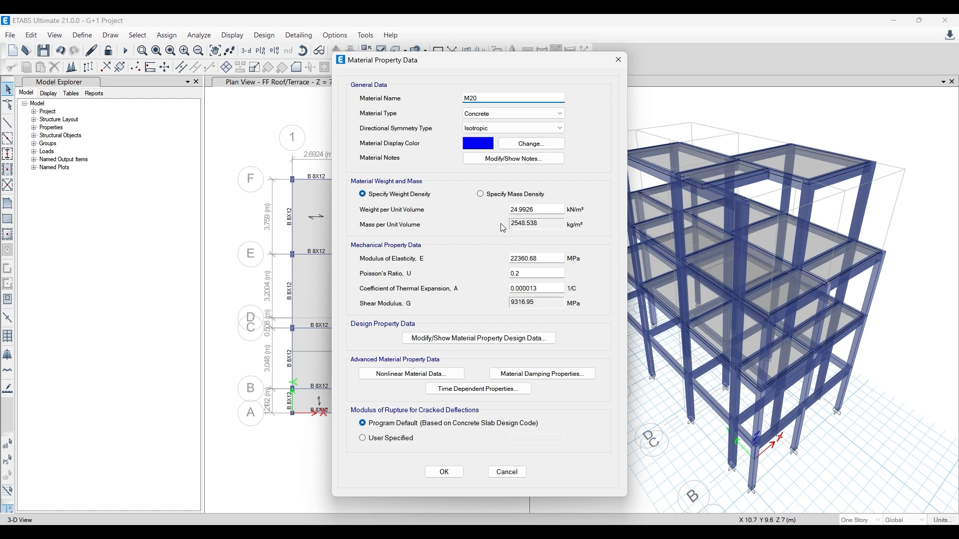
pyautogui.click(622, 62)
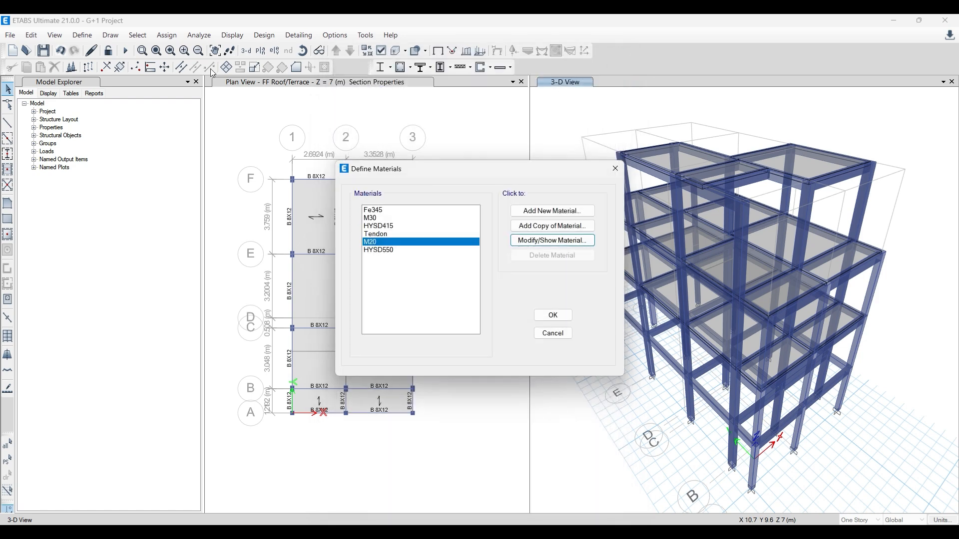
pyautogui.click(615, 167)
# - Review the material and dimensions of the B 8X12 beam section, then close the frame section definitions
pyautogui.click(86, 40)
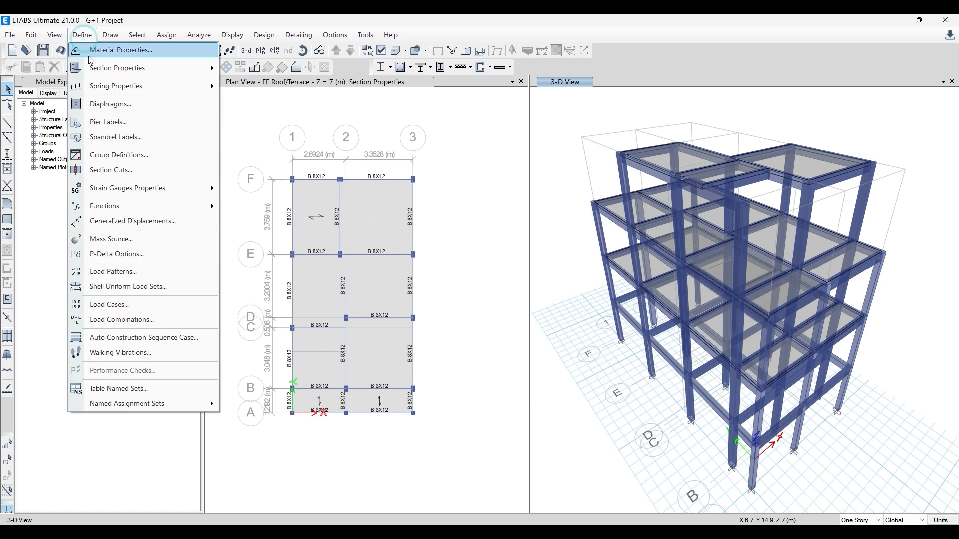
pyautogui.moveTo(170, 70)
pyautogui.click(253, 67)
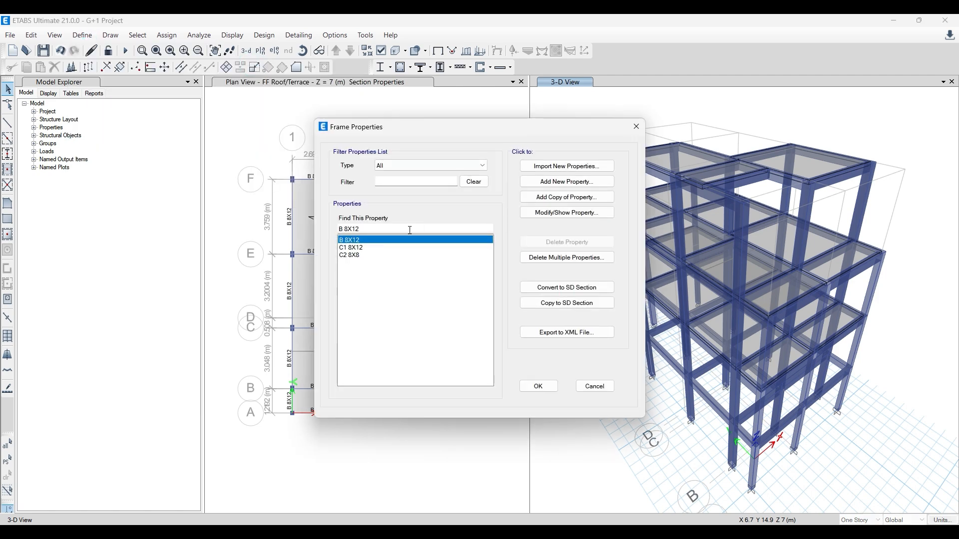
pyautogui.click(566, 213)
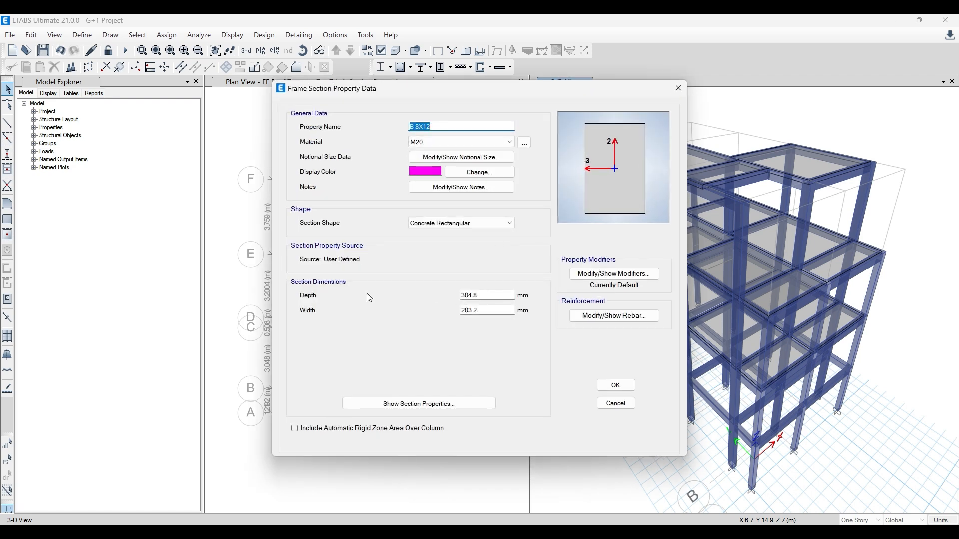
pyautogui.click(677, 91)
pyautogui.click(631, 126)
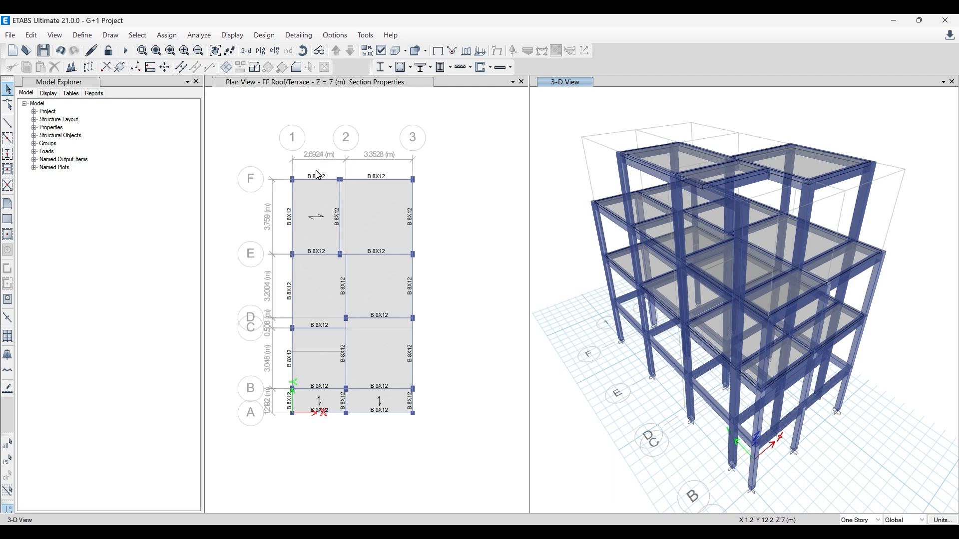
# - Add a load pattern named FF+CP of type Super Dead with a self weight multiplier of 0
pyautogui.click(81, 36)
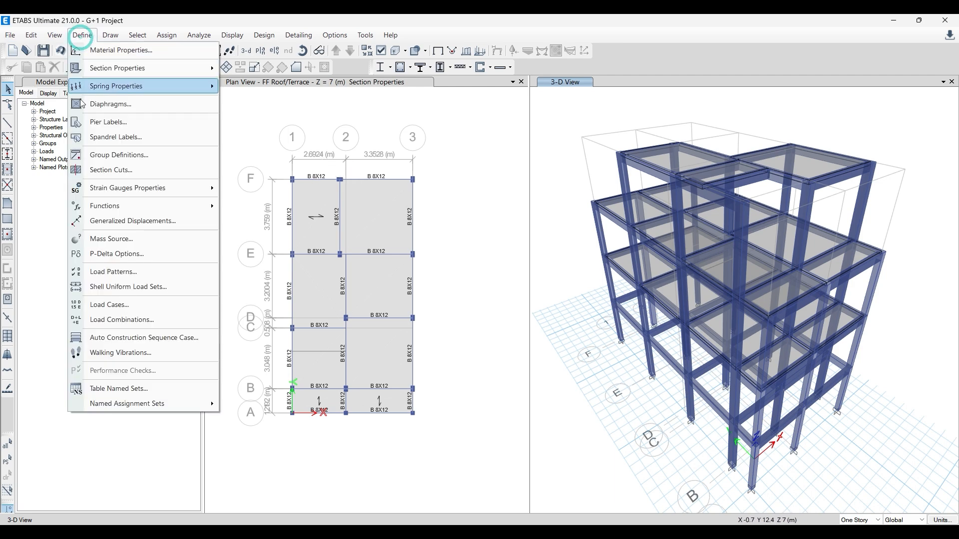
pyautogui.click(118, 272)
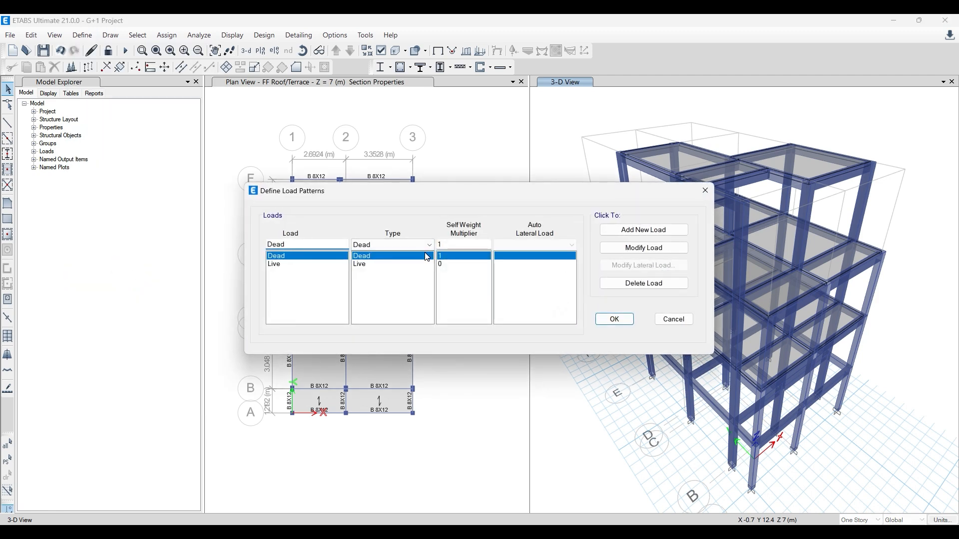
pyautogui.hotkey('alt', 'Tab')
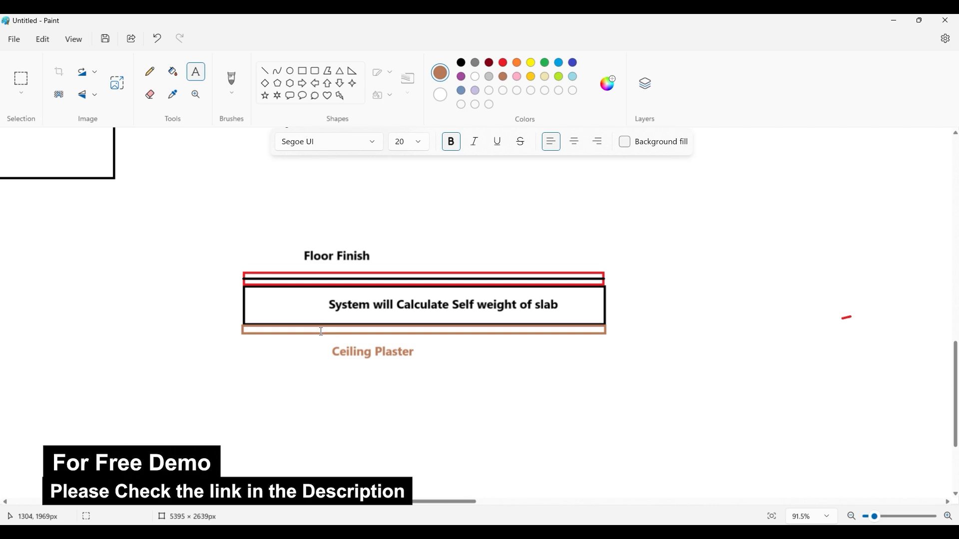
pyautogui.click(895, 21)
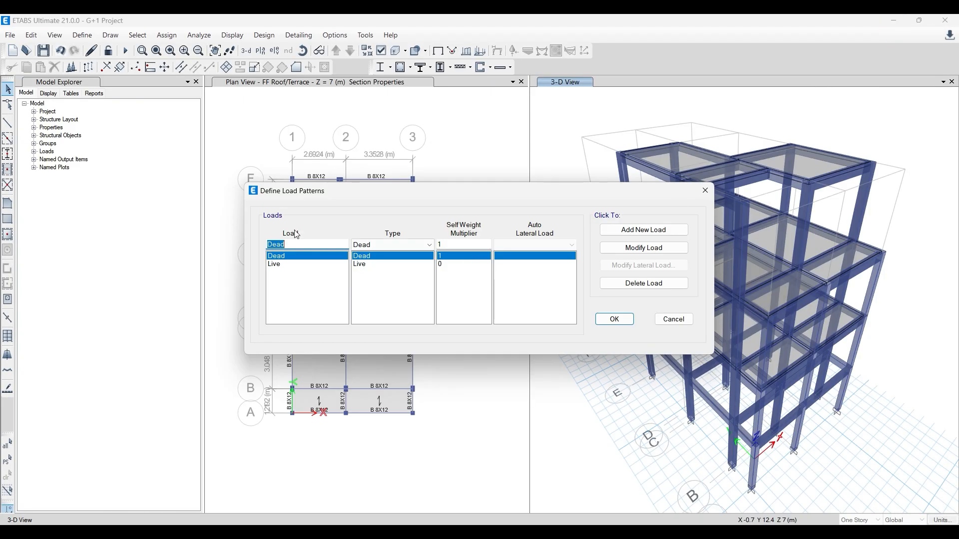
pyautogui.write('FF+CP')
pyautogui.click(417, 245)
pyautogui.click(406, 264)
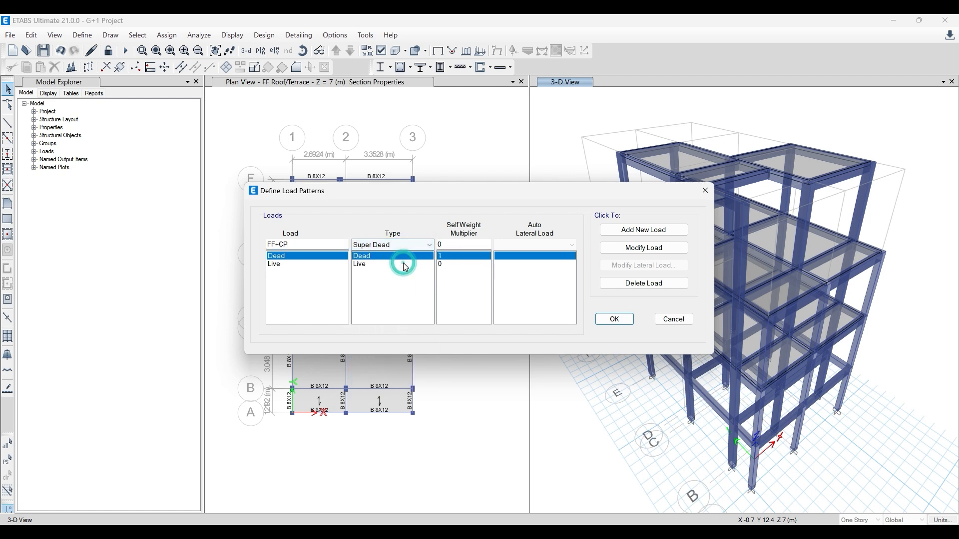
pyautogui.click(645, 230)
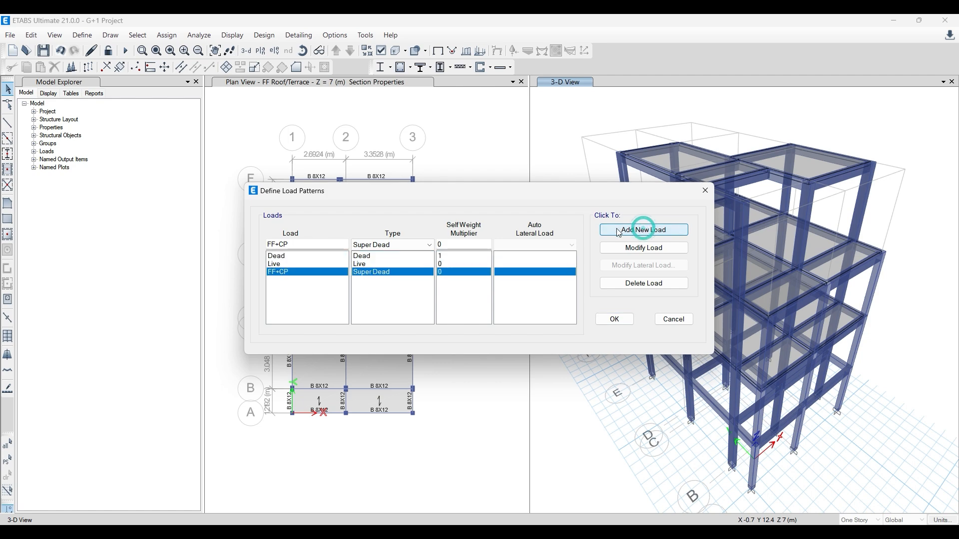
# - Add a load pattern named Wall Load of type Super Dead with a self weight multiplier of 0
pyautogui.click(379, 280)
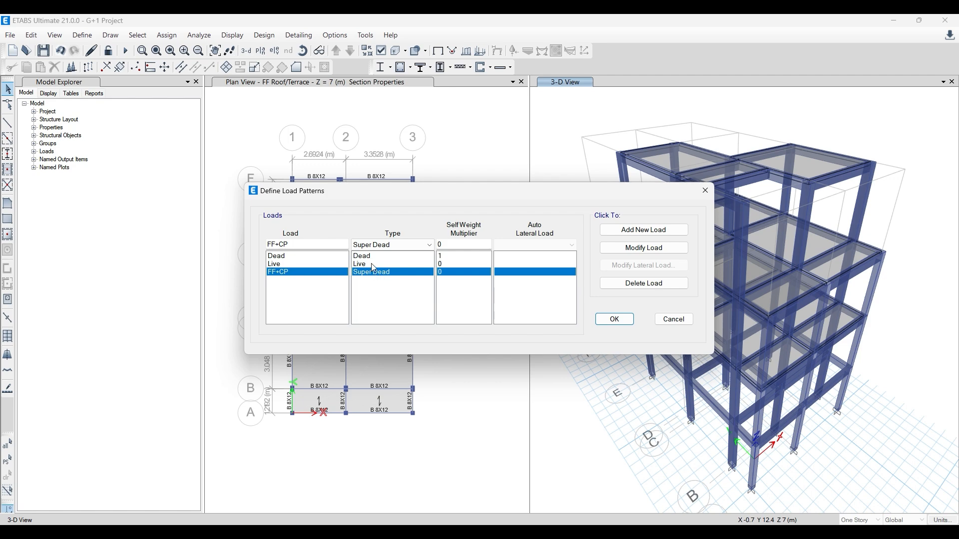
pyautogui.click(374, 264)
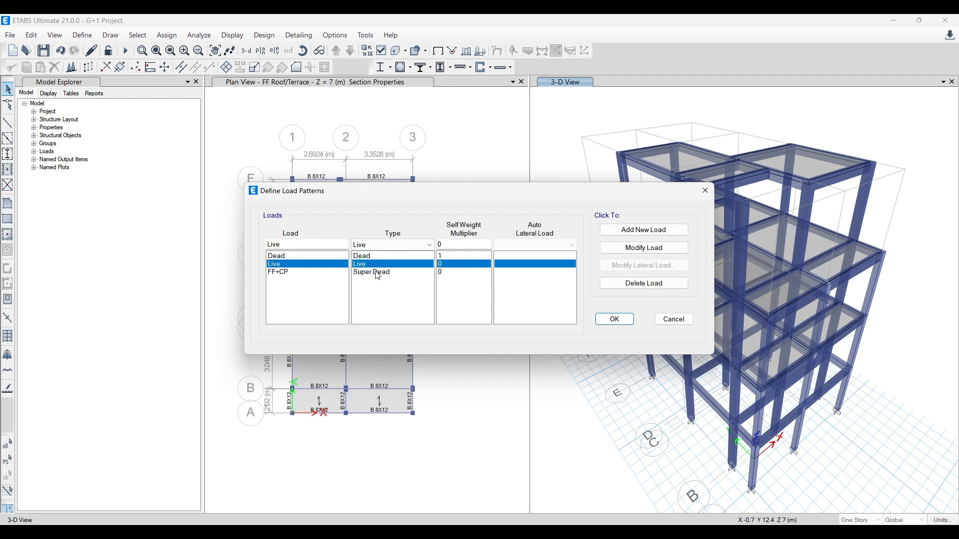
pyautogui.click(377, 273)
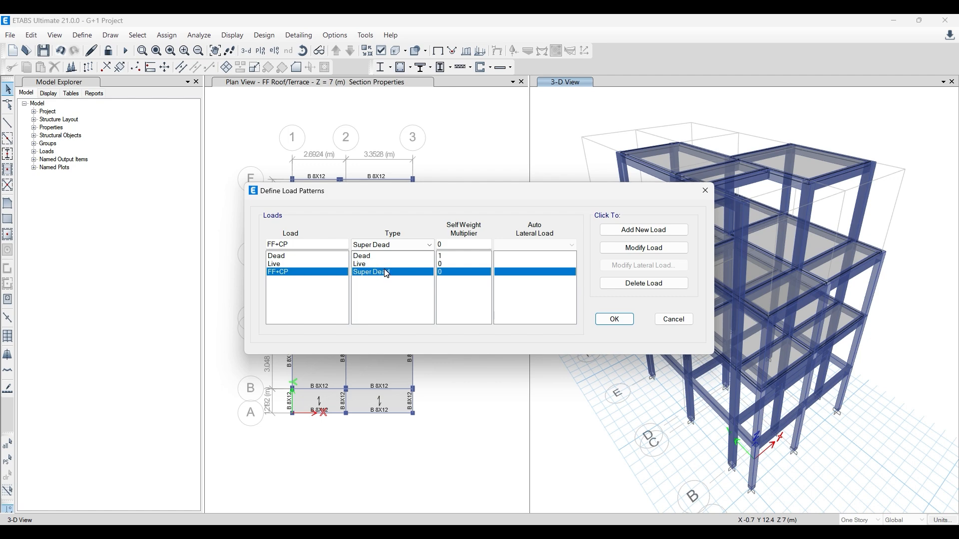
pyautogui.doubleClick(296, 242)
pyautogui.moveTo(655, 190); pyautogui.dragTo(480, 188)
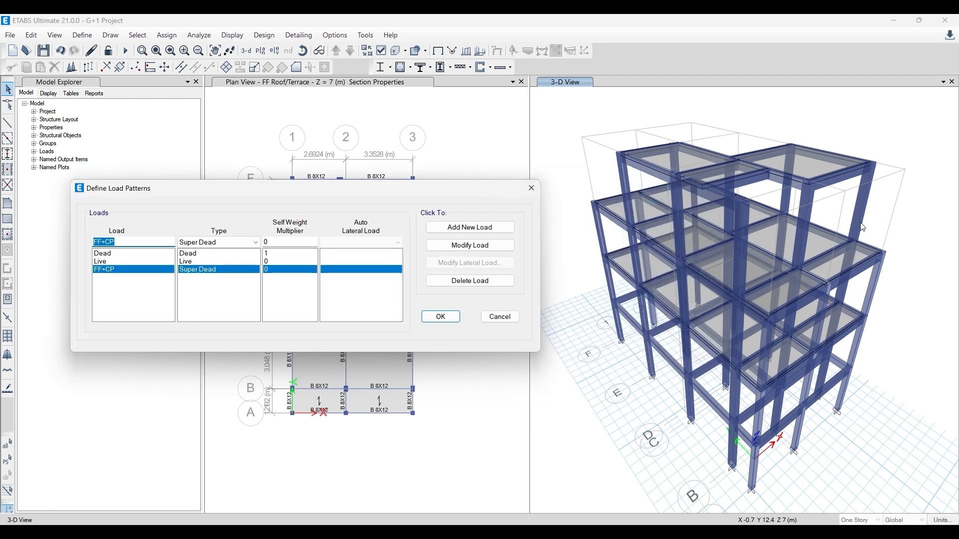
pyautogui.write('Wall Load')
pyautogui.moveTo(241, 184); pyautogui.dragTo(375, 201)
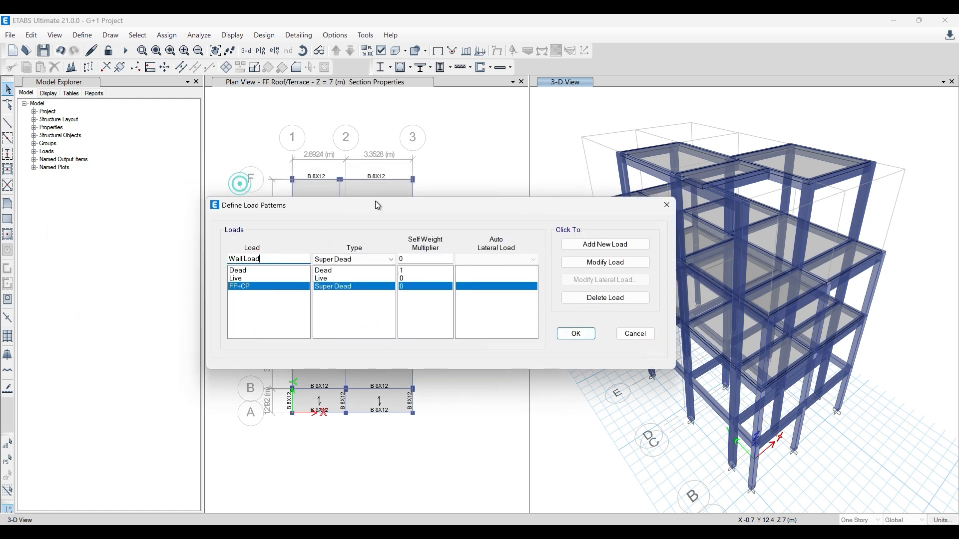
pyautogui.click(356, 259)
pyautogui.click(349, 278)
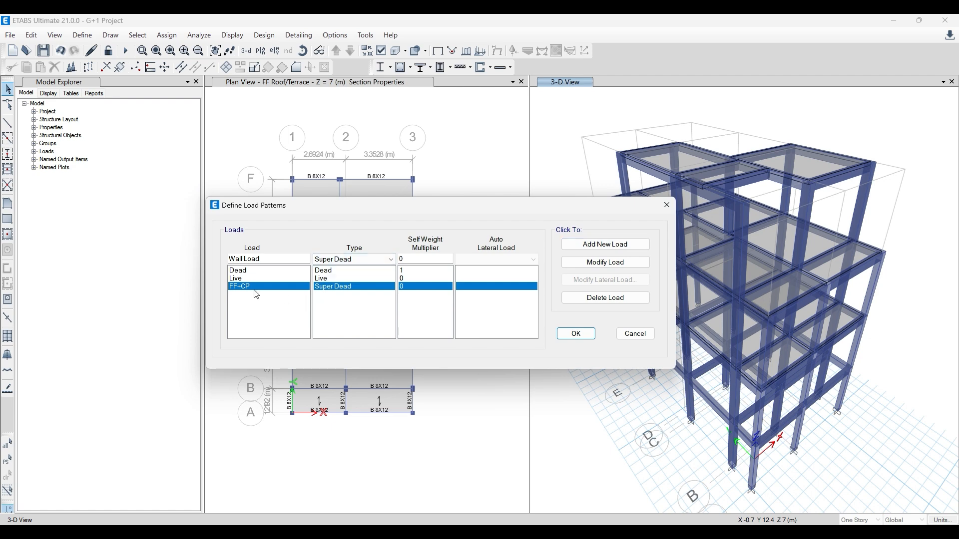
pyautogui.click(598, 245)
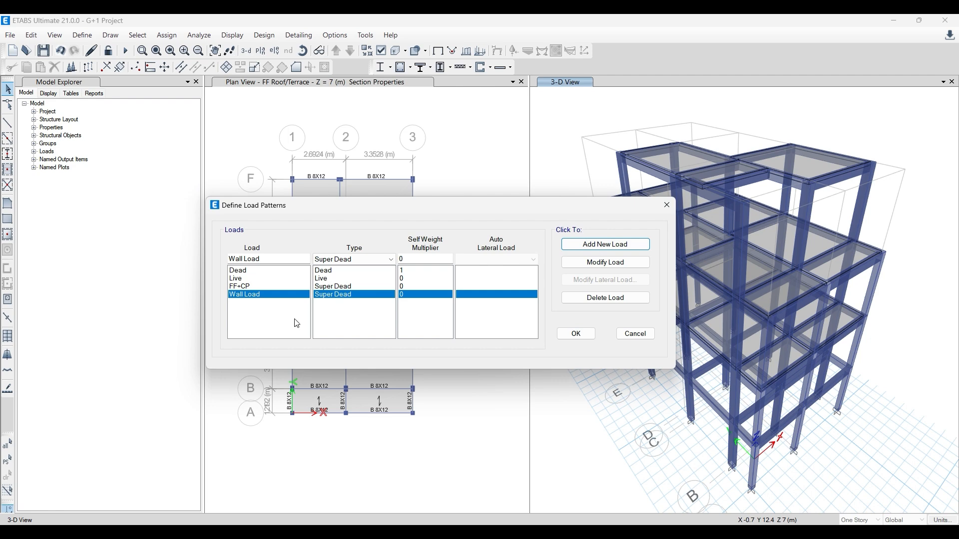
# - Change the type of the Wall Load pattern to Reducible Live
pyautogui.click(331, 296)
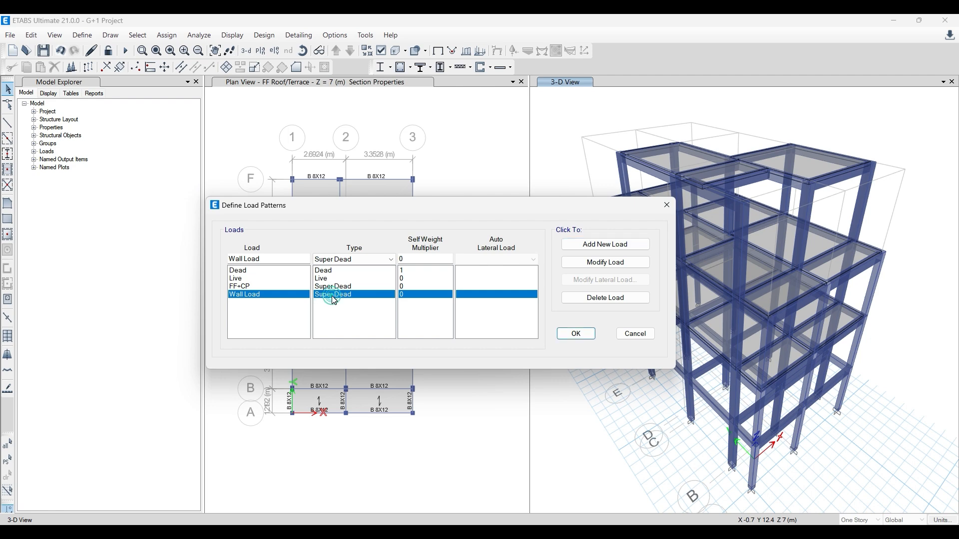
pyautogui.click(354, 260)
pyautogui.click(340, 295)
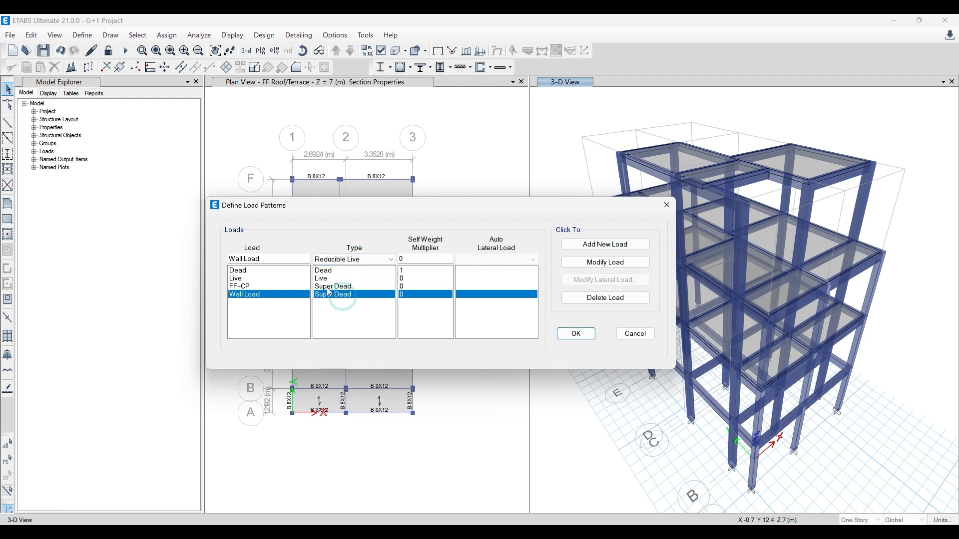
pyautogui.click(582, 267)
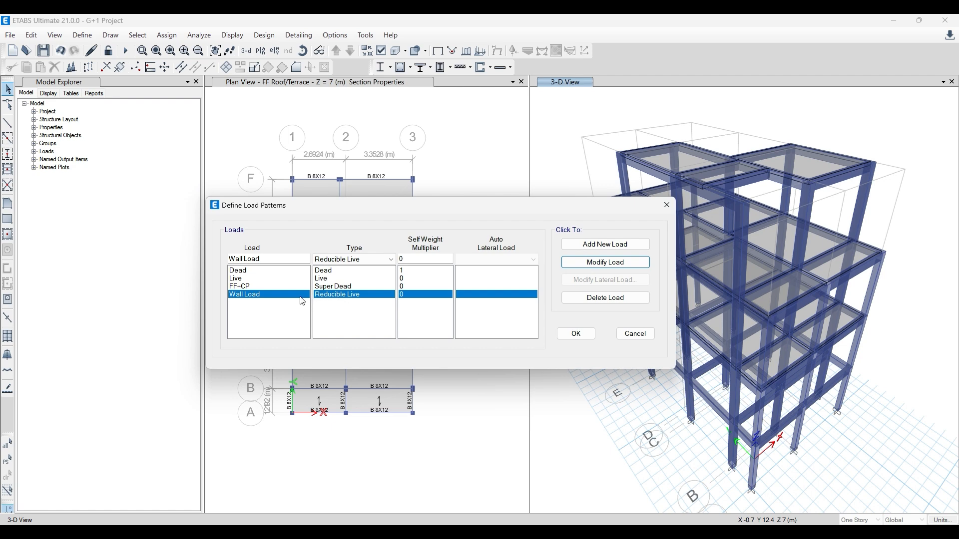
# - Set the Wall Load pattern's type back to Super Dead and select the FF+CP pattern
pyautogui.click(360, 260)
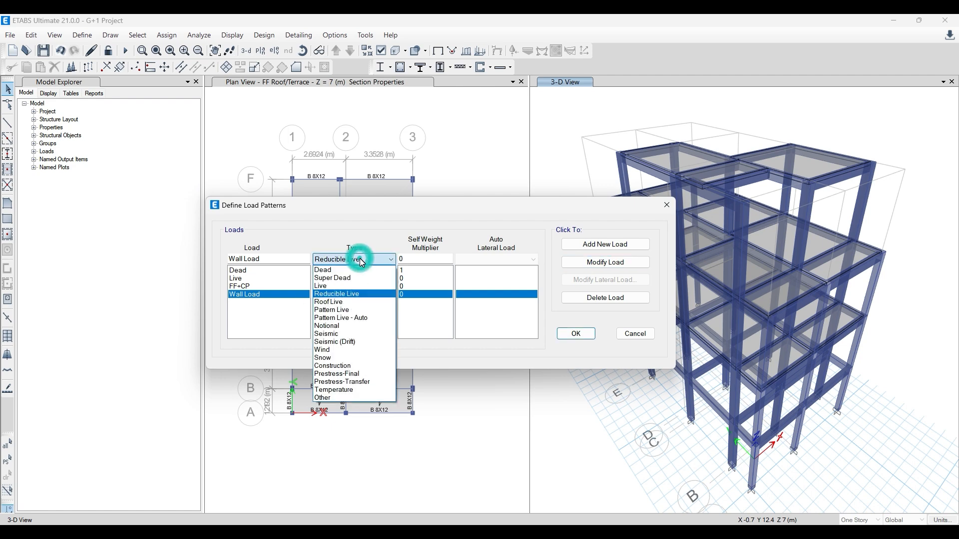
pyautogui.click(343, 278)
pyautogui.click(598, 264)
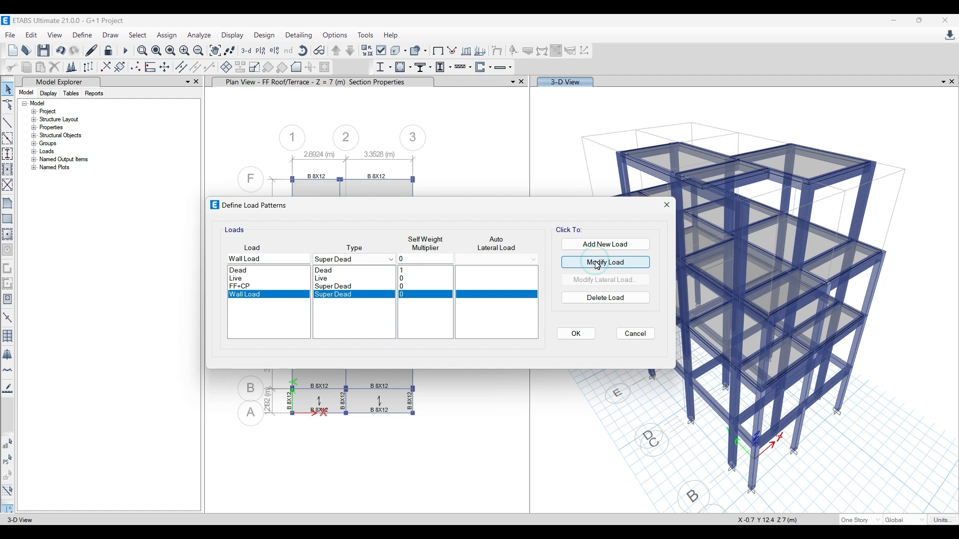
pyautogui.click(333, 306)
pyautogui.click(330, 287)
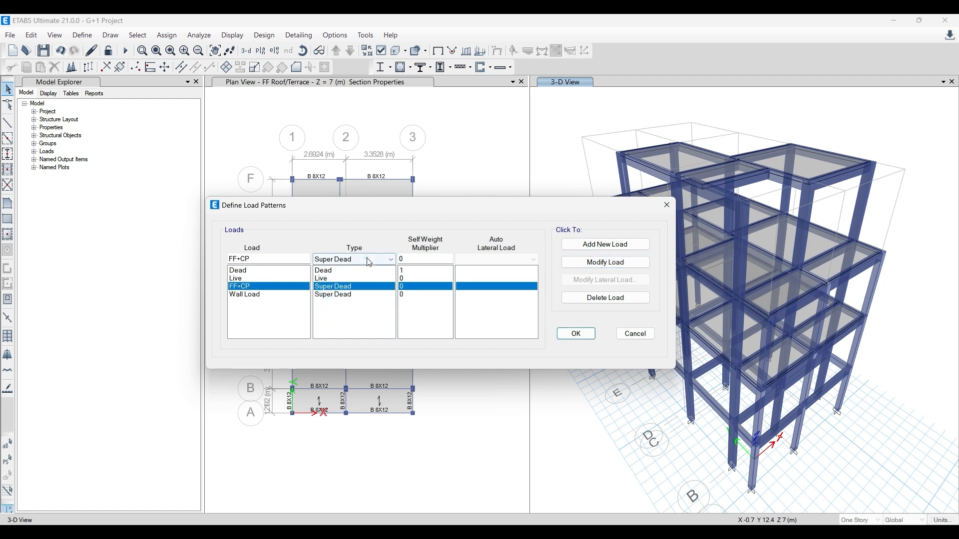
# - Switch the FF+CP pattern's type to Reducible Live and return it to Super Dead
pyautogui.click(372, 259)
pyautogui.click(353, 294)
pyautogui.click(616, 263)
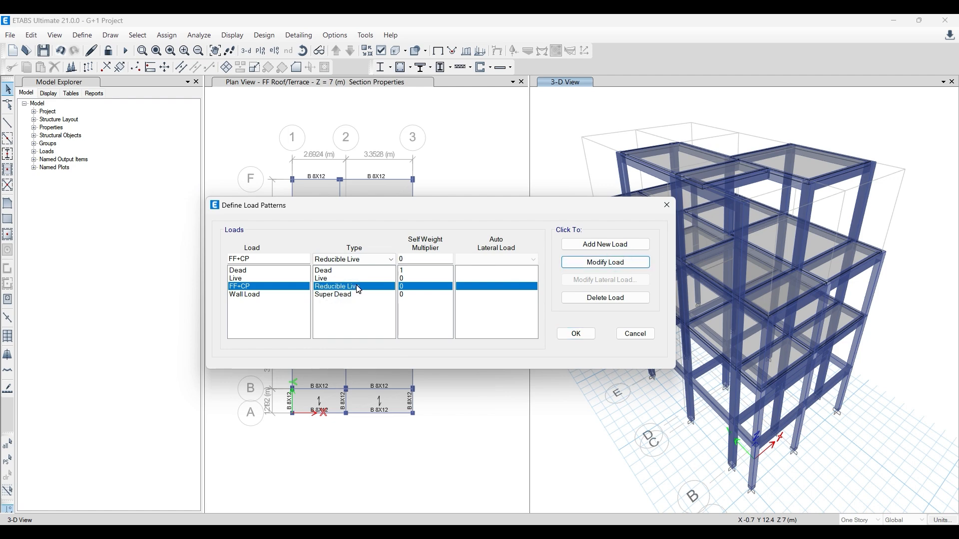
pyautogui.click(369, 259)
pyautogui.click(340, 274)
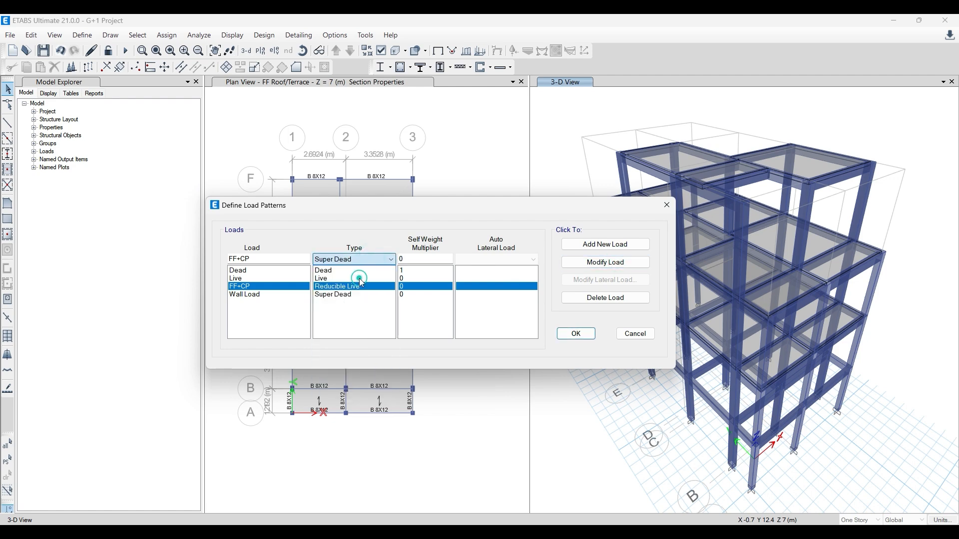
pyautogui.click(579, 265)
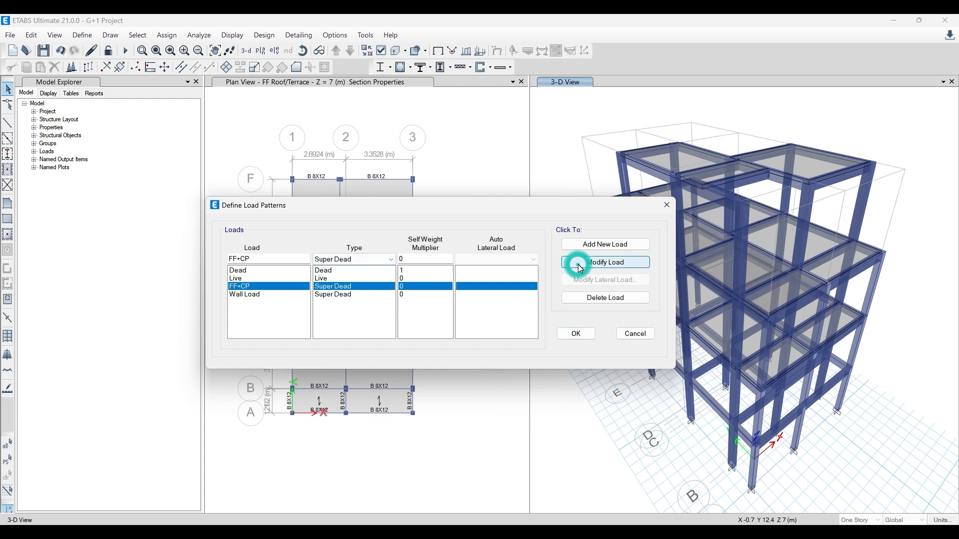
# - Accept the defined load patterns and close their definition dialog
pyautogui.click(270, 313)
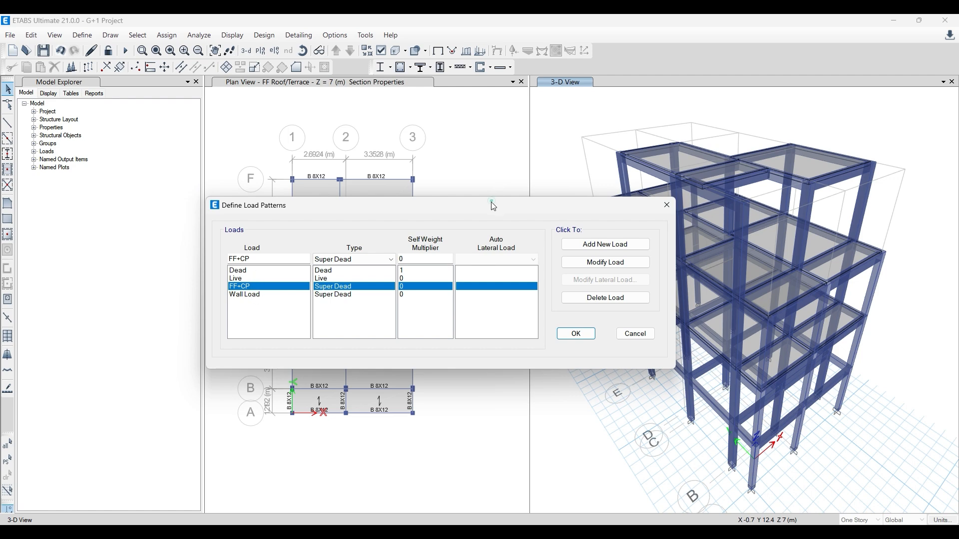
pyautogui.moveTo(492, 205); pyautogui.dragTo(393, 180)
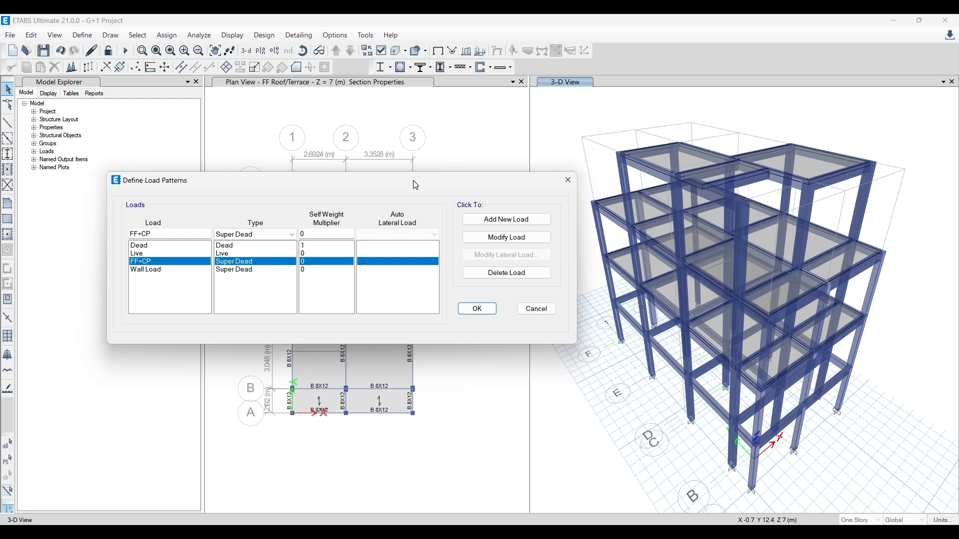
pyautogui.moveTo(413, 181); pyautogui.dragTo(478, 186)
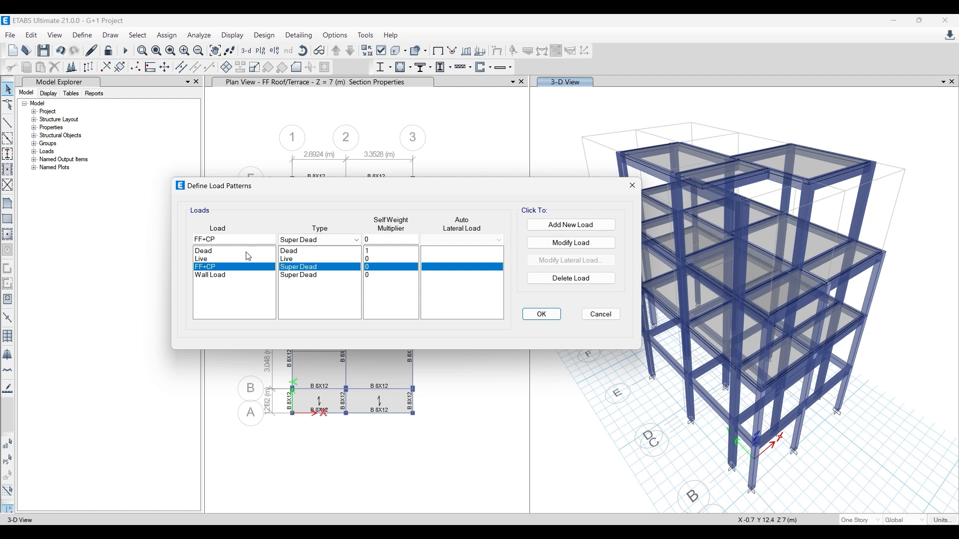
pyautogui.click(541, 314)
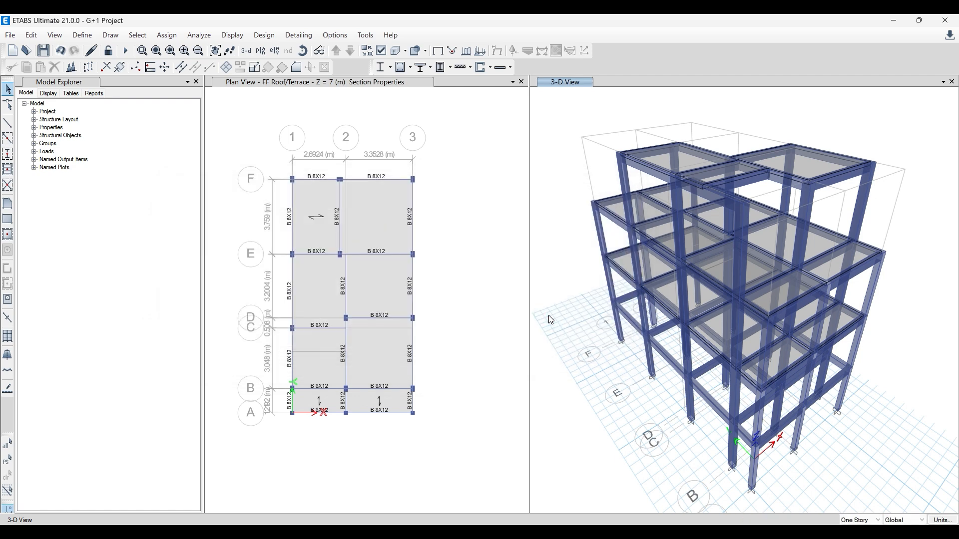
# - Reopen the load pattern definitions to review the FF+CP and Wall Load entries, and close them
pyautogui.click(93, 36)
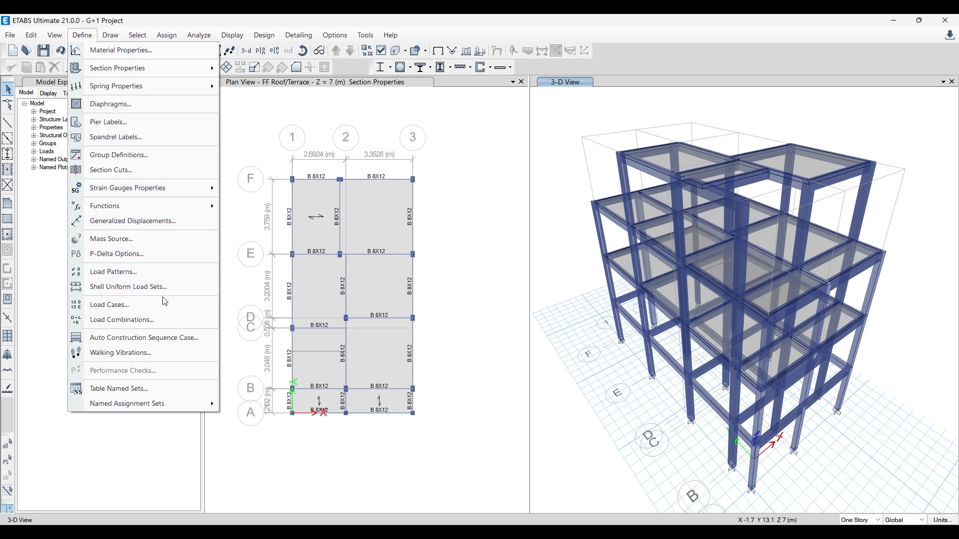
pyautogui.click(152, 273)
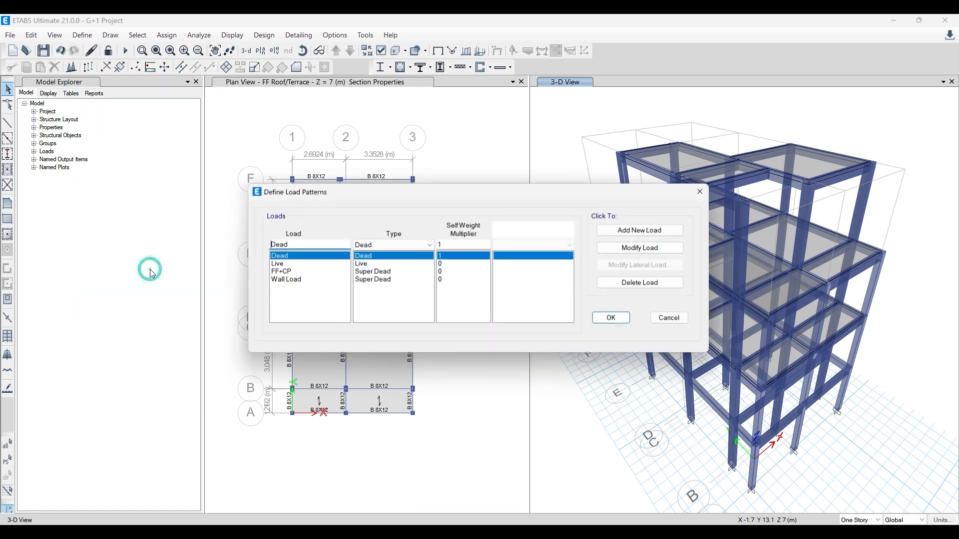
pyautogui.click(276, 273)
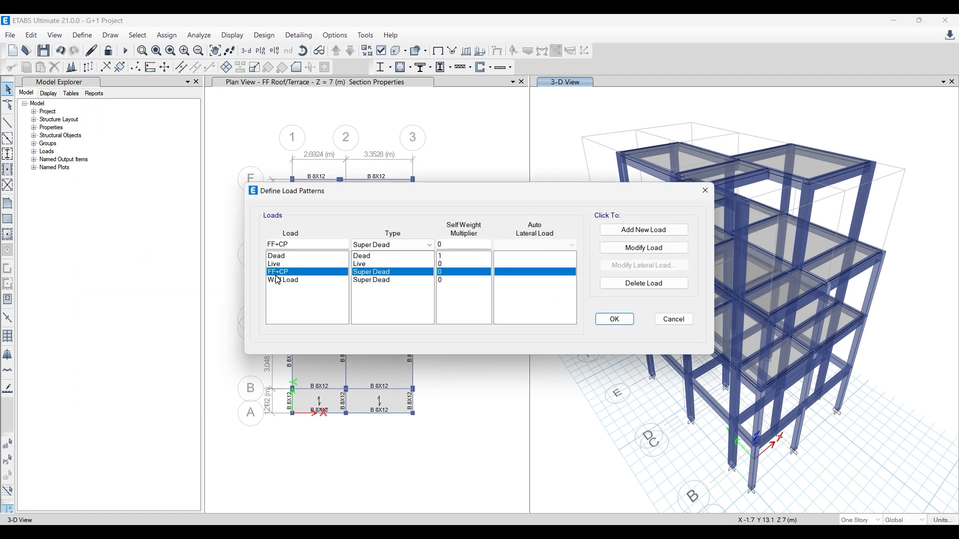
pyautogui.click(297, 281)
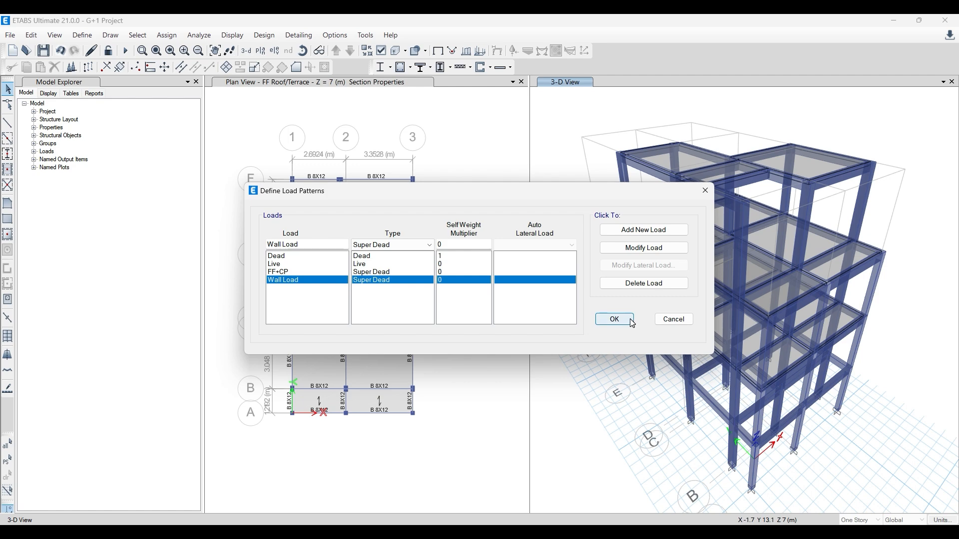
pyautogui.click(615, 320)
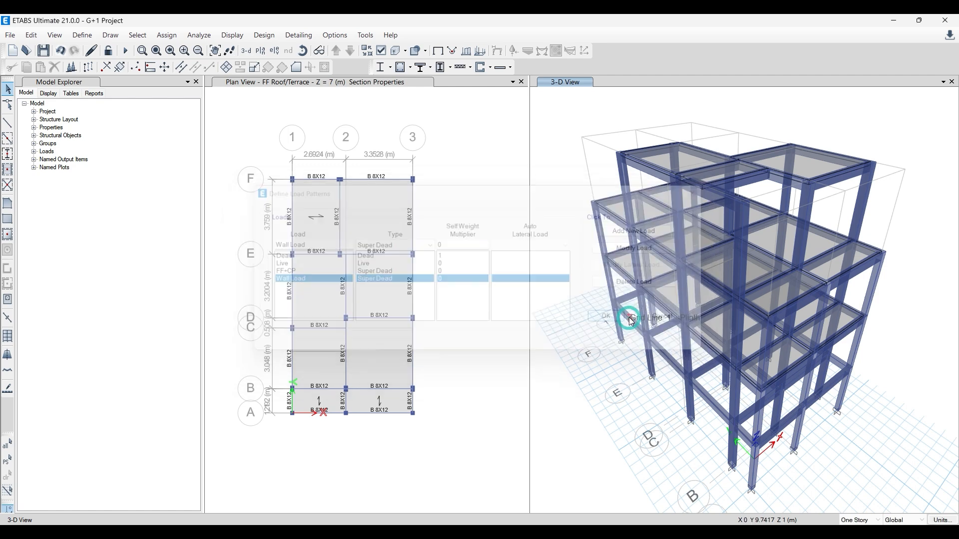
pyautogui.click(82, 36)
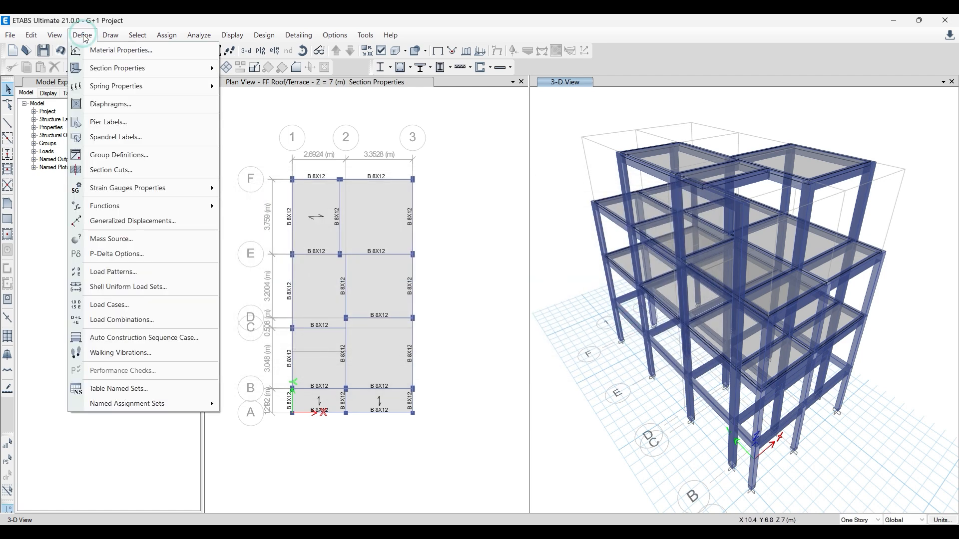
pyautogui.click(157, 316)
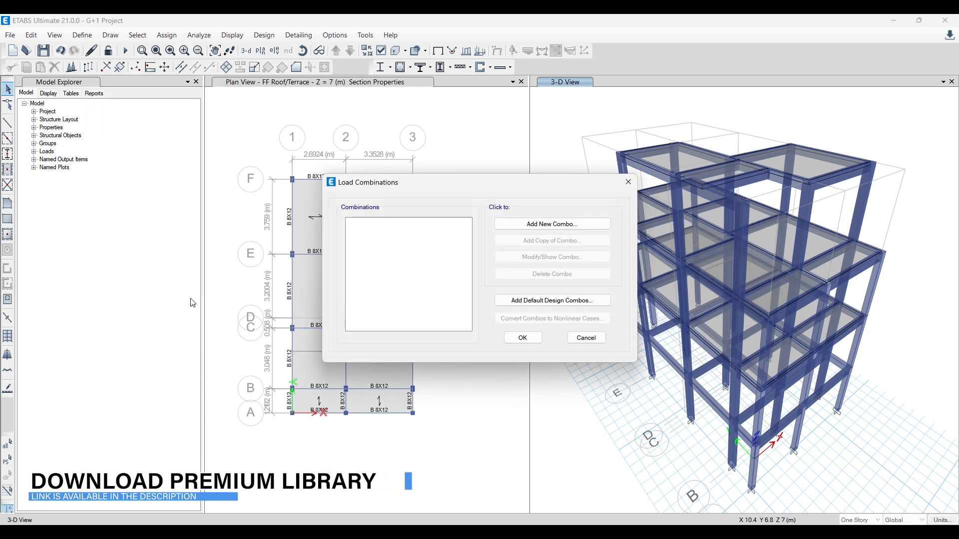
pyautogui.click(545, 228)
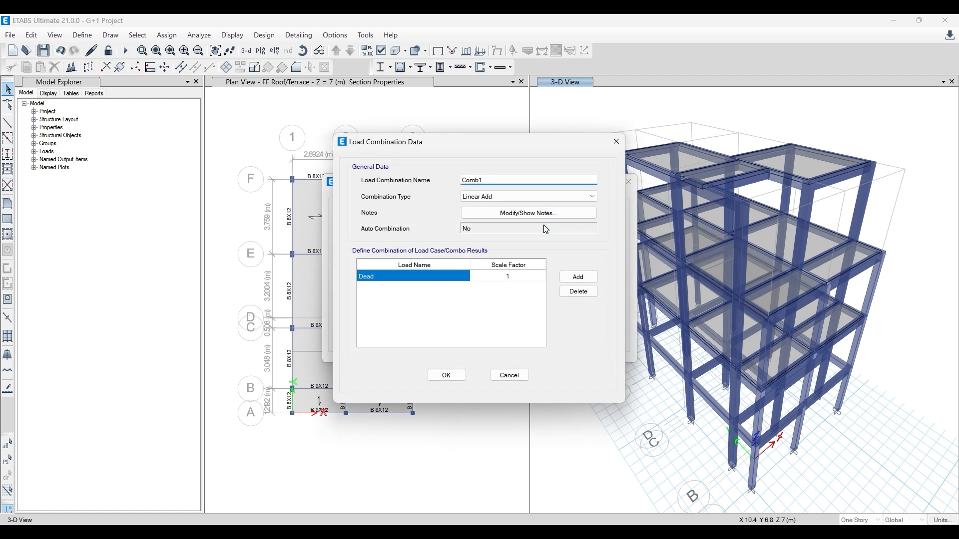
pyautogui.click(610, 142)
pyautogui.click(629, 182)
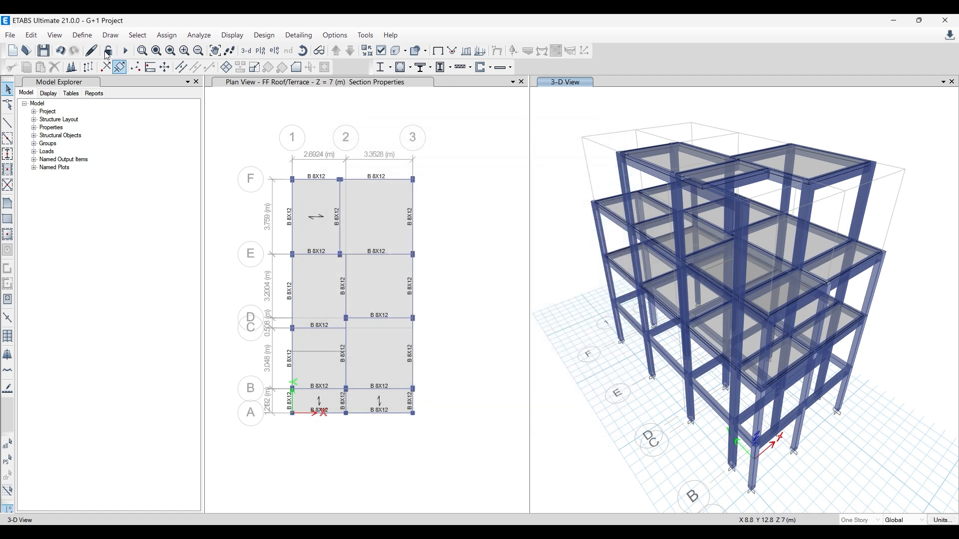
# - Create a Linear Add load combination named DL+LL containing the Dead and Live cases with scale factors of 1
pyautogui.click(81, 35)
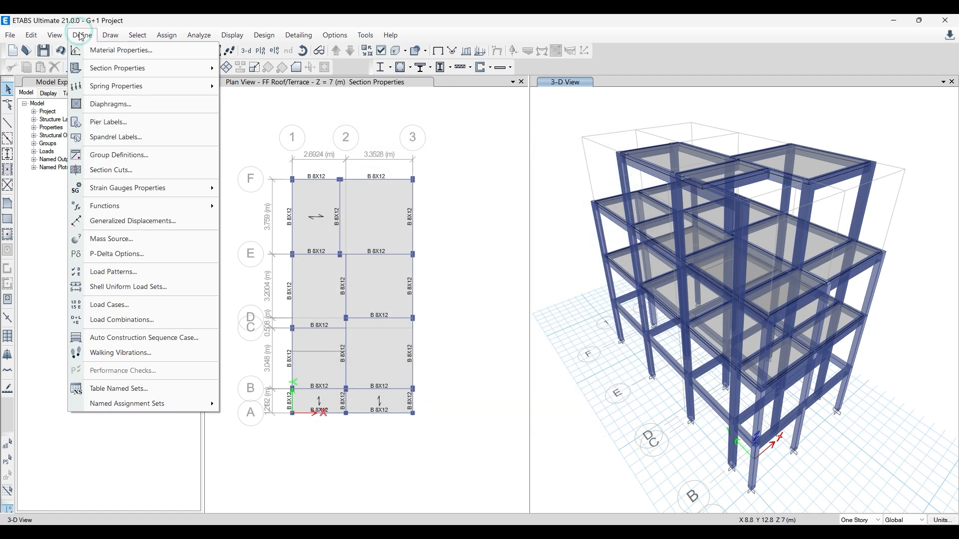
pyautogui.click(156, 322)
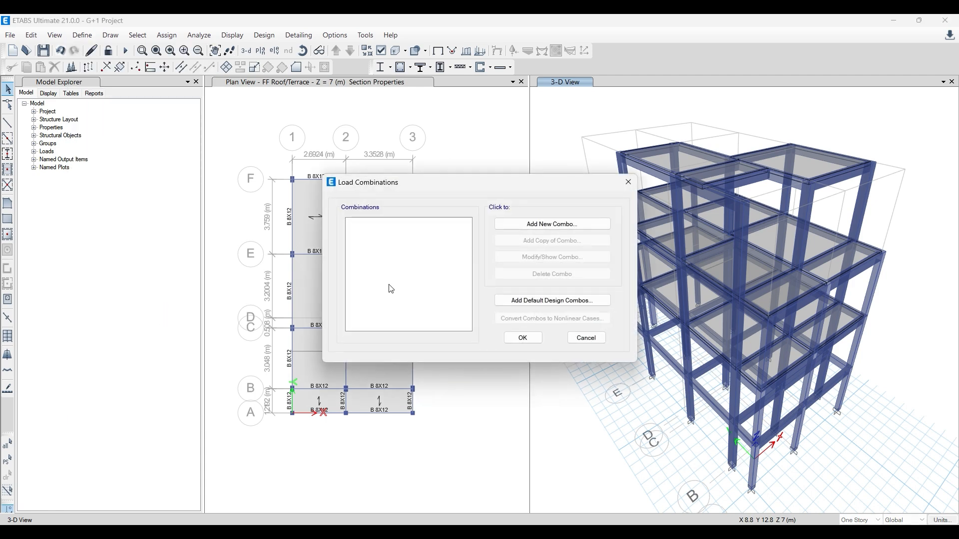
pyautogui.click(566, 225)
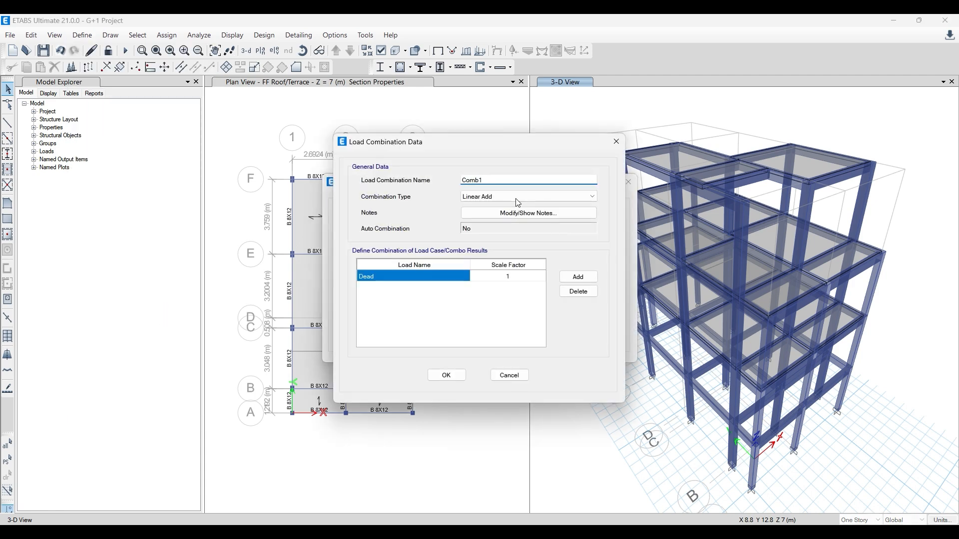
pyautogui.moveTo(494, 183); pyautogui.dragTo(403, 191)
pyautogui.write('DL+LL')
pyautogui.click(578, 277)
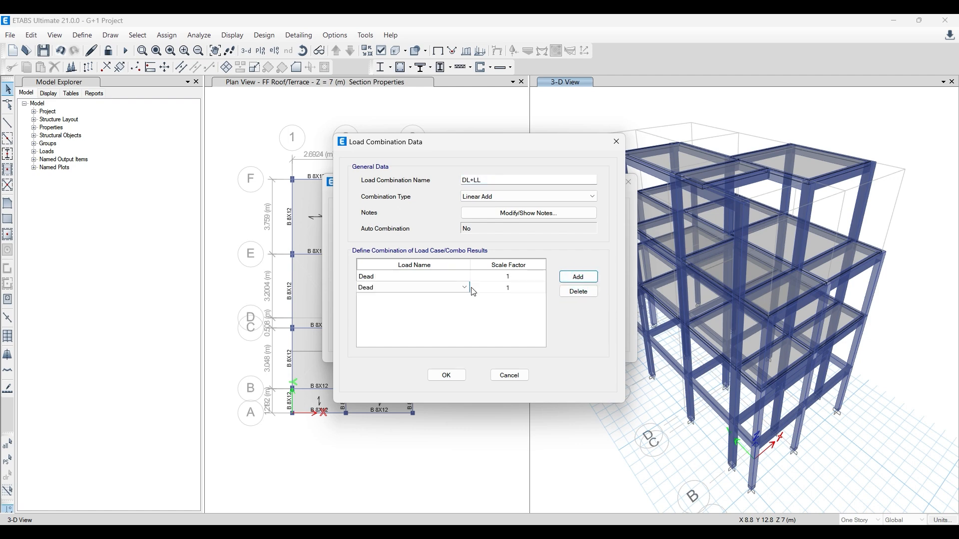
pyautogui.click(465, 288)
pyautogui.click(444, 306)
pyautogui.moveTo(432, 138); pyautogui.dragTo(388, 135)
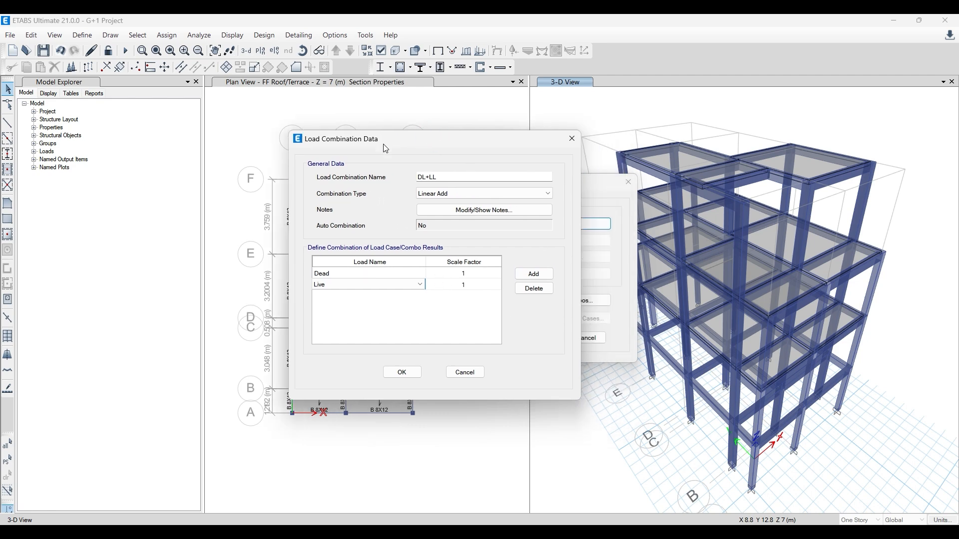
# - Add the FF+CP and Wall Load cases to the DL+LL combination with scale factors of 1 and accept it
pyautogui.click(533, 274)
pyautogui.click(419, 297)
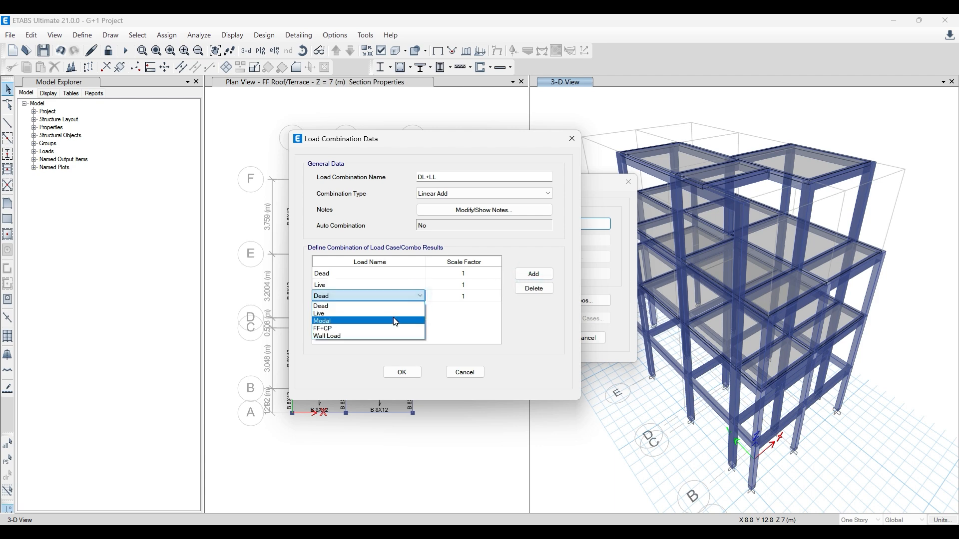
pyautogui.click(392, 328)
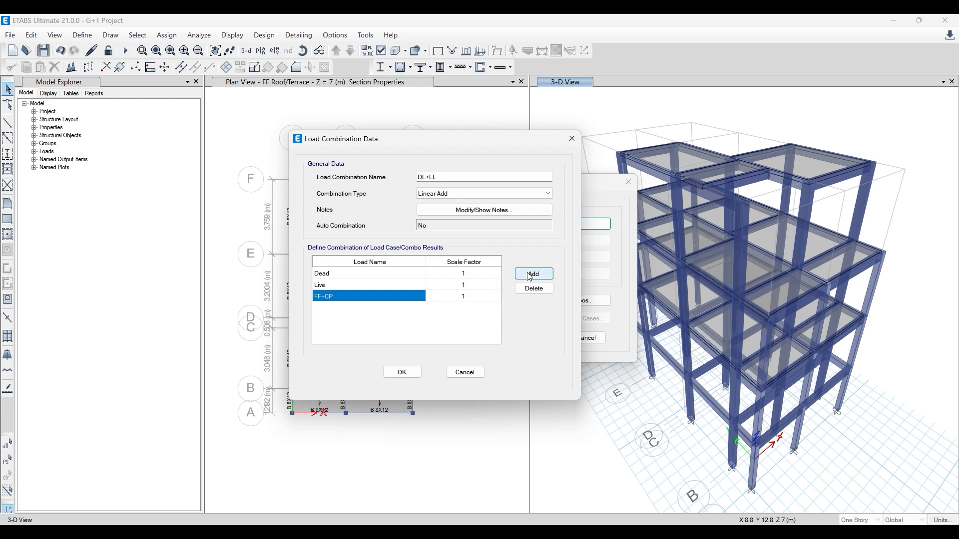
pyautogui.click(533, 274)
pyautogui.click(398, 308)
pyautogui.click(374, 346)
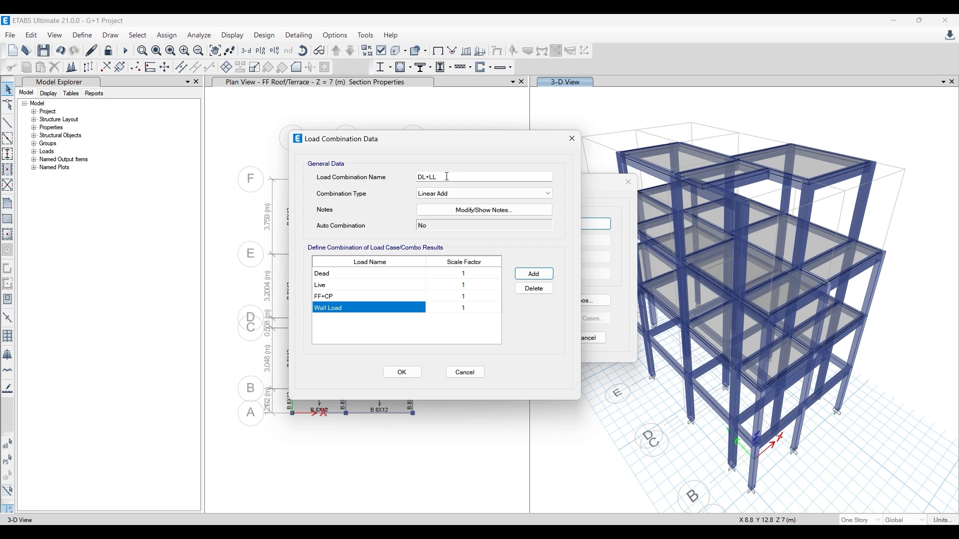
pyautogui.click(401, 374)
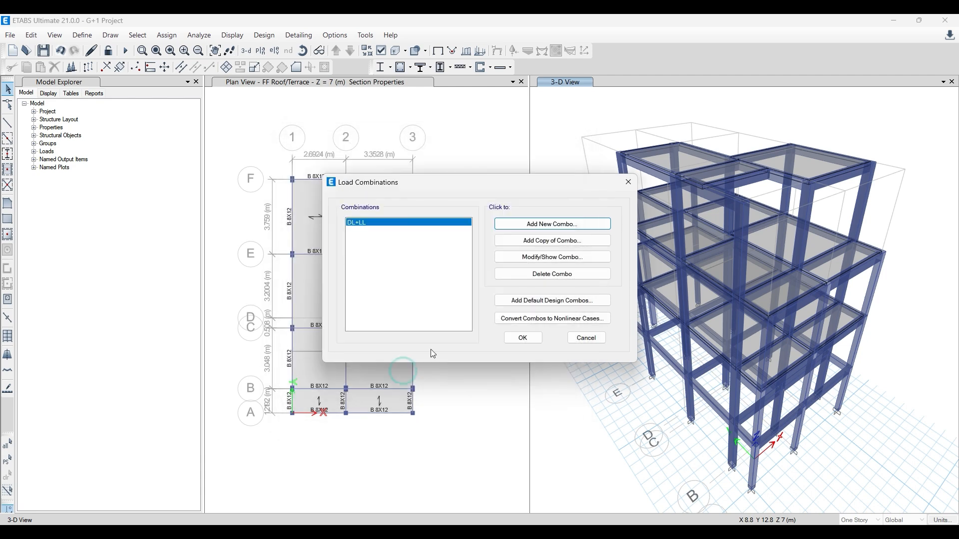
pyautogui.click(516, 338)
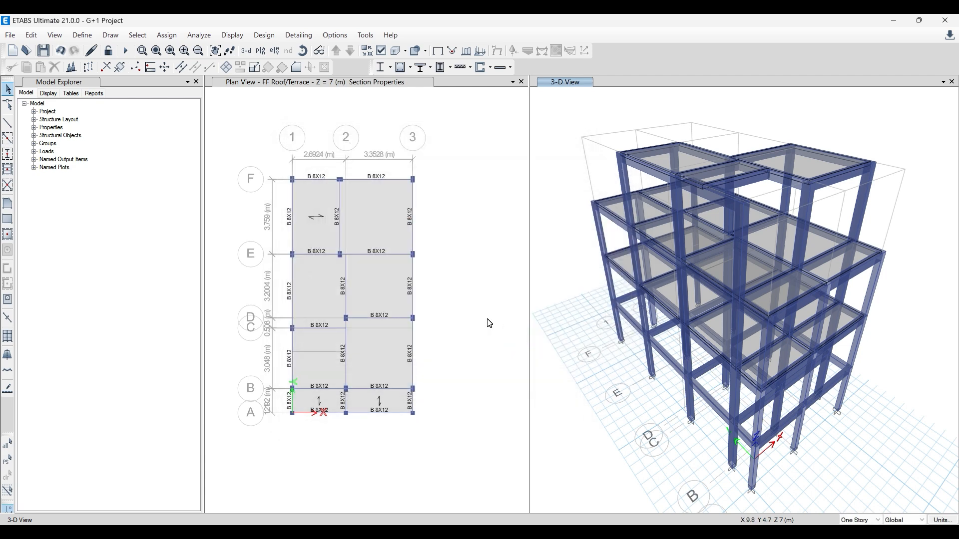
# - Start another new load combination and name it 1.5 (DL+LL)
pyautogui.click(82, 35)
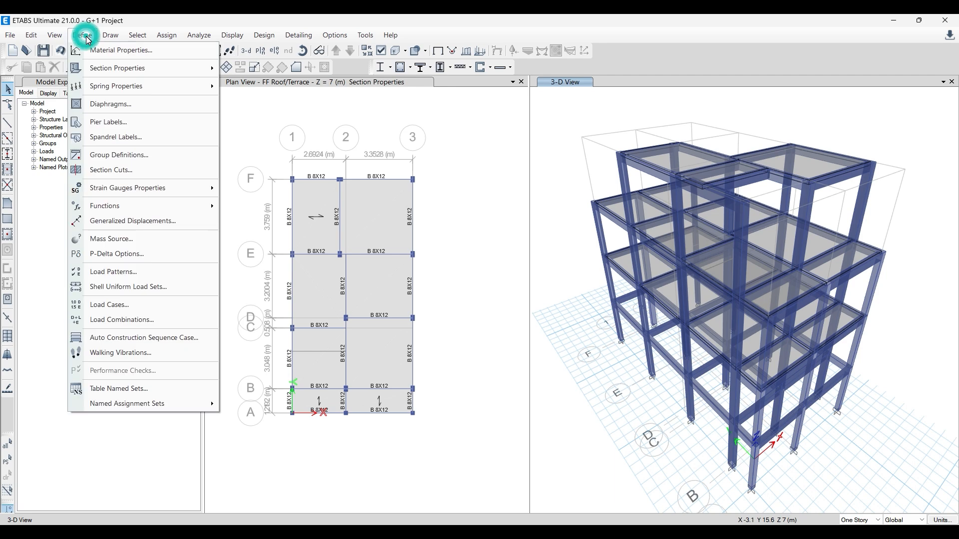
pyautogui.click(145, 327)
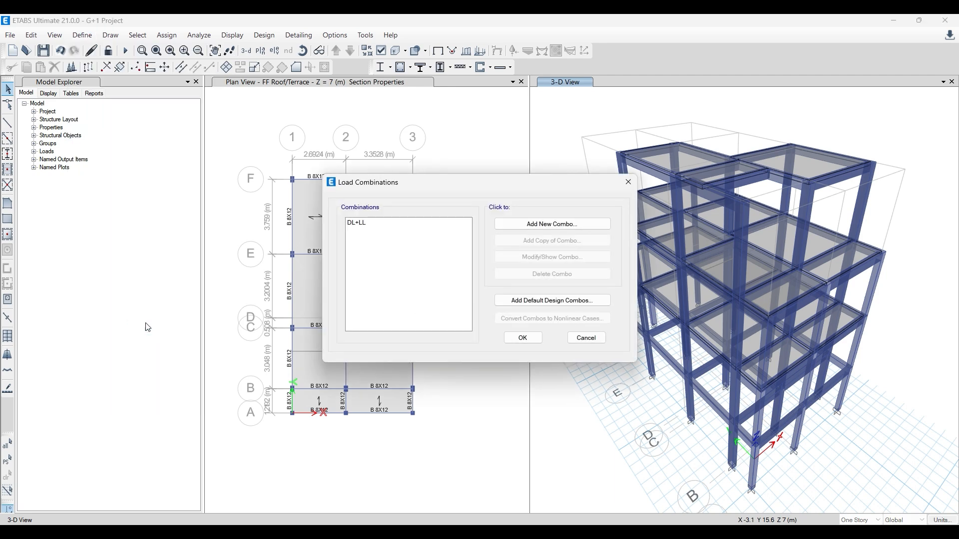
pyautogui.click(562, 232)
pyautogui.doubleClick(496, 179)
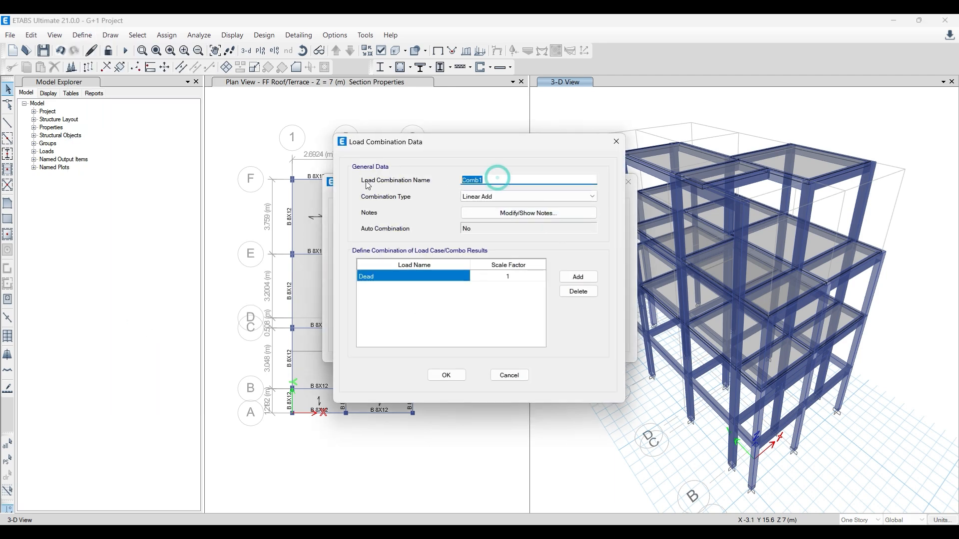
pyautogui.write('1.5 (DL+LL')
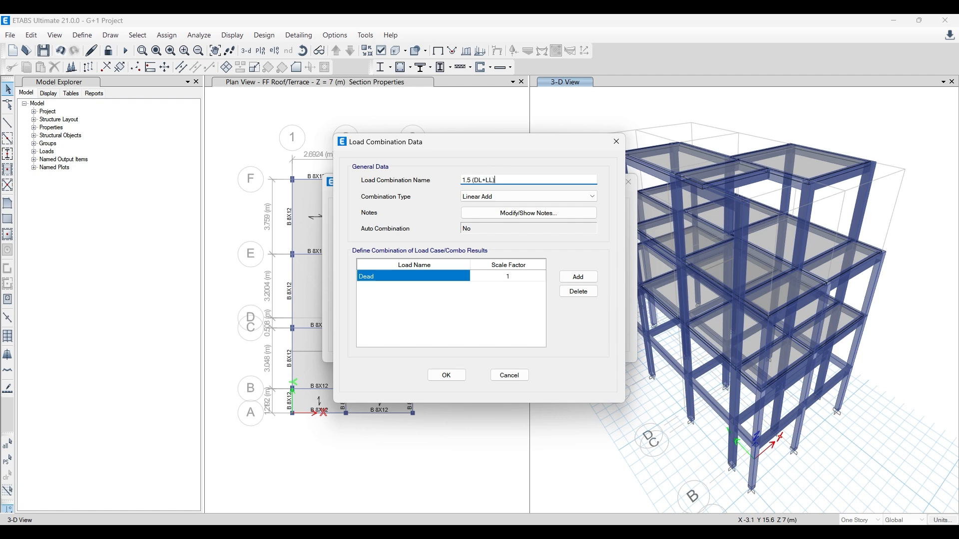
# - Set the Dead case's scale factor to 1.5 in the 1.5 (DL+LL) combination
pyautogui.click(514, 278)
pyautogui.write('1.5')
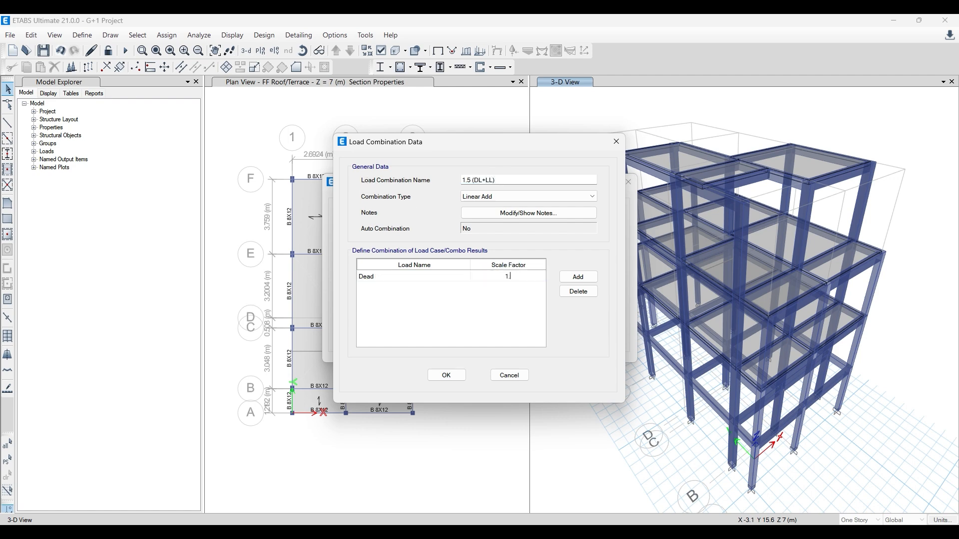
pyautogui.doubleClick(507, 277)
pyautogui.click(514, 275)
pyautogui.press('BackSpace')
pyautogui.press('BackSpace')
pyautogui.write('5')
# - Add the Live, FF+CP and Wall Load cases to the 1.5 (DL+LL) combination
pyautogui.click(578, 277)
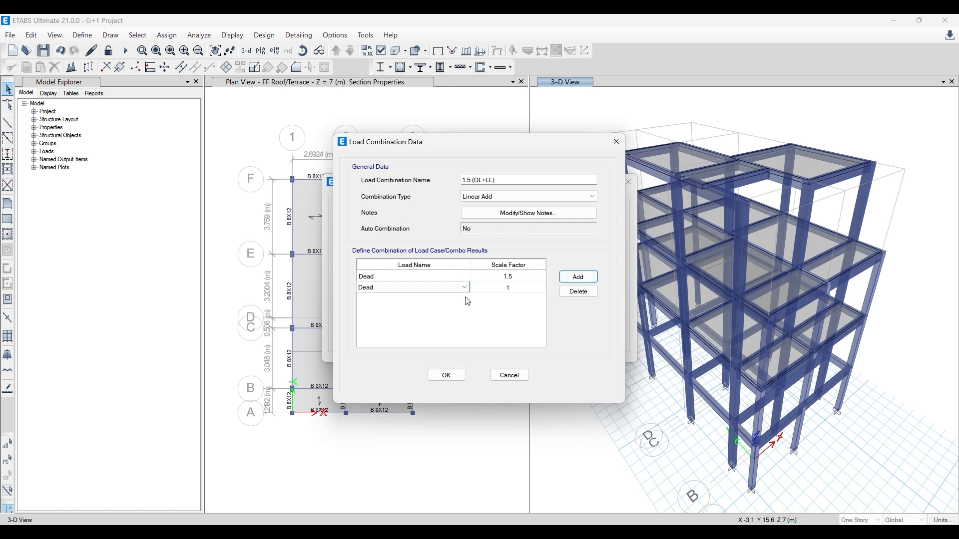
pyautogui.click(459, 288)
pyautogui.click(439, 313)
pyautogui.click(578, 277)
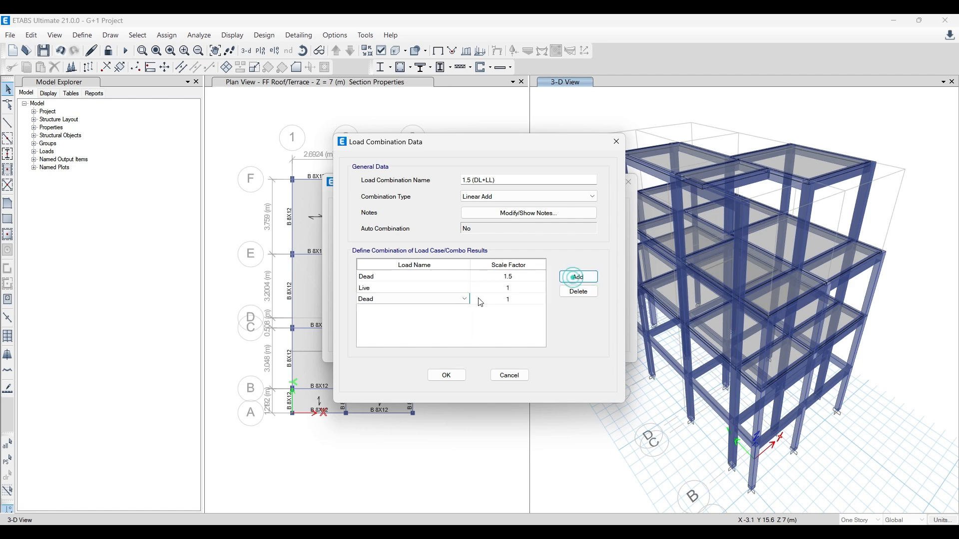
pyautogui.click(459, 299)
pyautogui.click(421, 339)
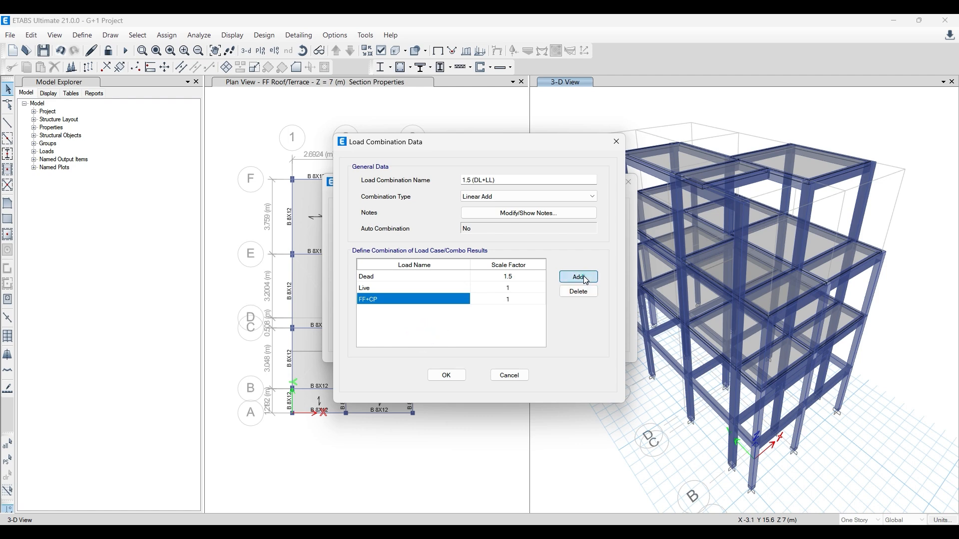
pyautogui.click(578, 277)
pyautogui.click(459, 310)
pyautogui.click(431, 356)
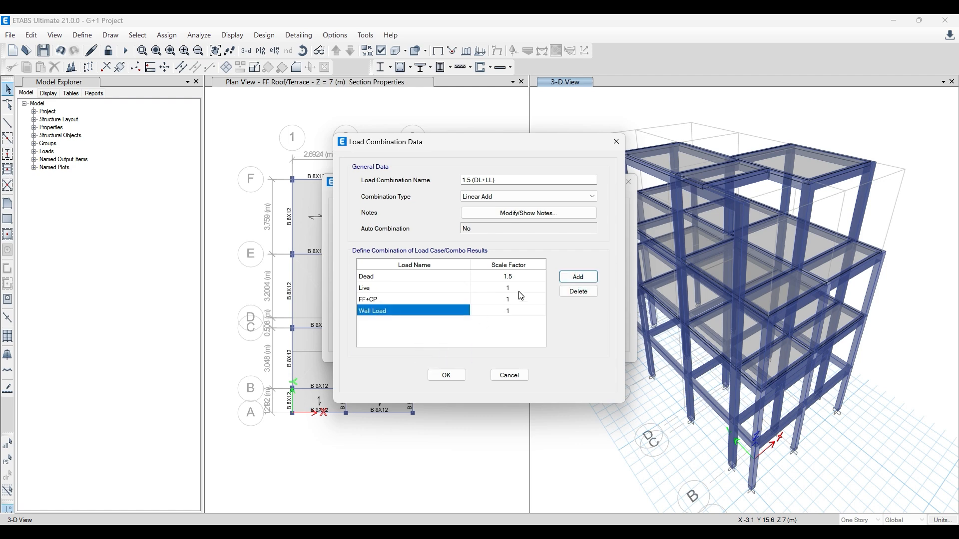
# - Set the scale factors of Live, FF+CP and Wall Load to 1.5 in the 1.5 (DL+LL) combination and accept it
pyautogui.click(520, 290)
pyautogui.write('1')
pyautogui.click(521, 300)
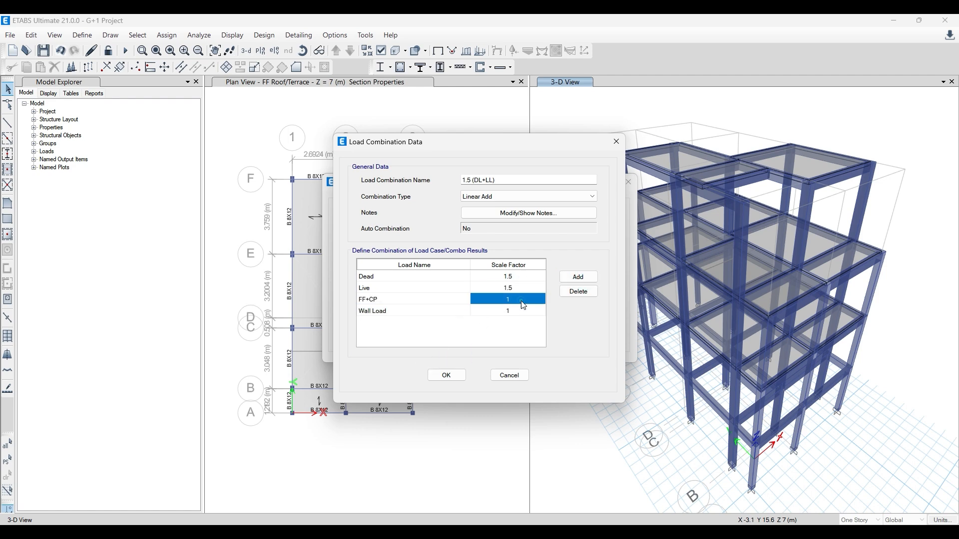
pyautogui.write('1.5')
pyautogui.click(524, 310)
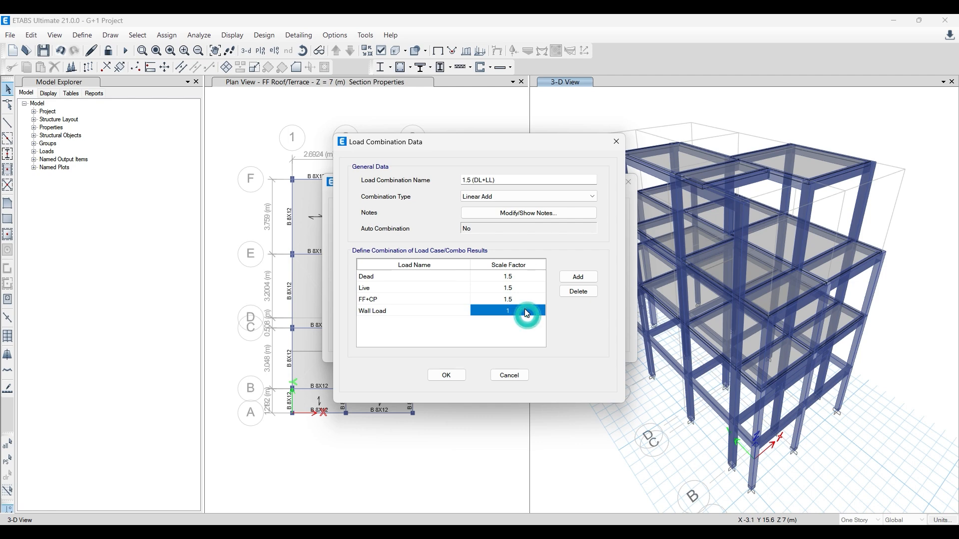
pyautogui.write('1.5')
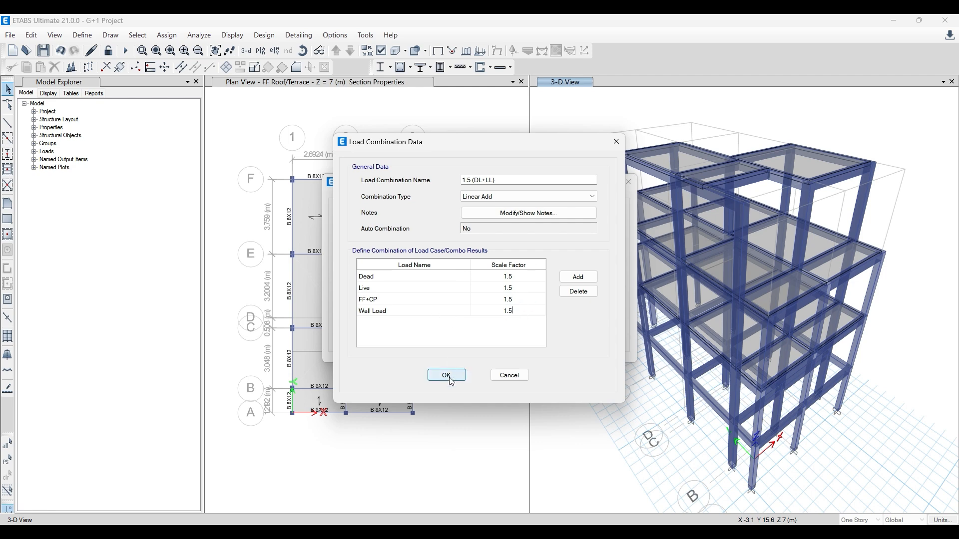
pyautogui.click(450, 378)
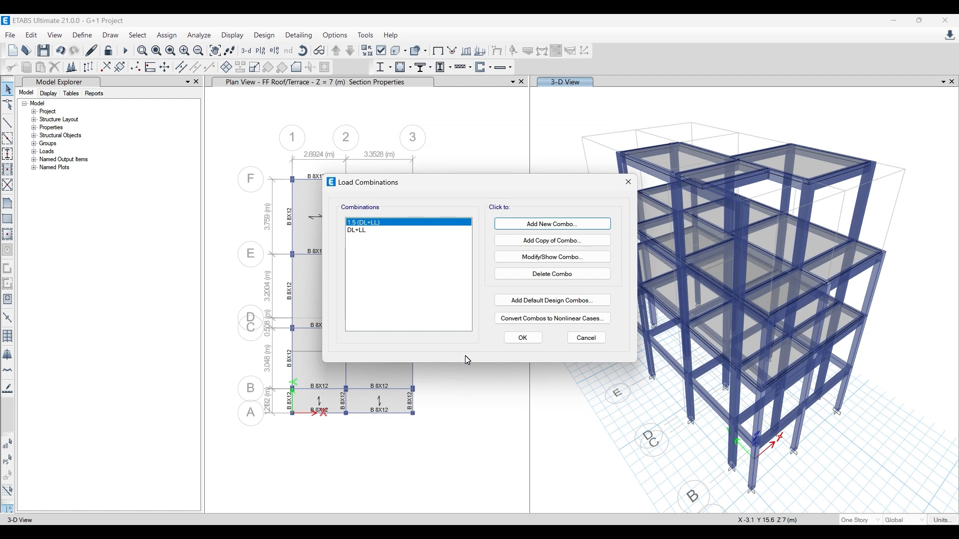
# - Switch to the IS.456.2000.pdf document in Acrobat and find Table 18 on partial safety factors for loads
pyautogui.click(387, 530)
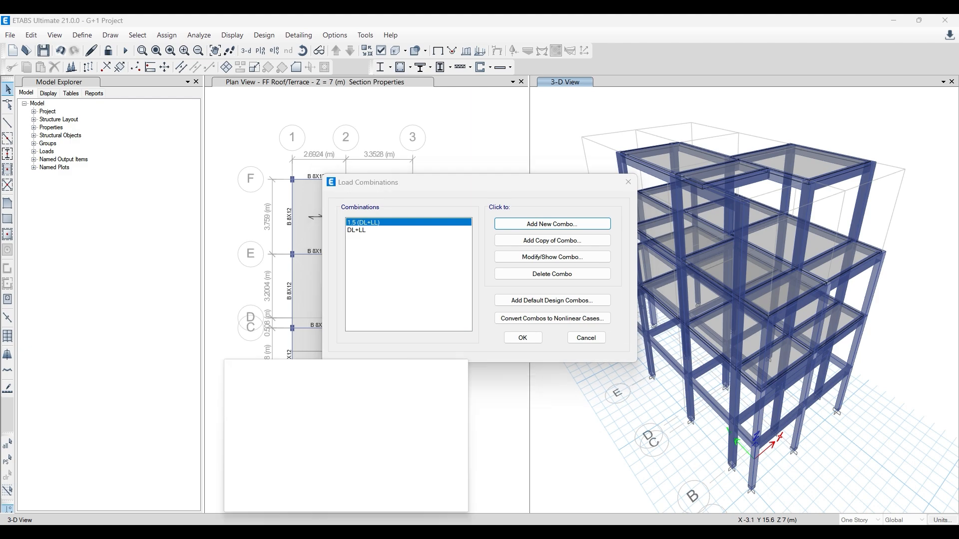
pyautogui.click(797, 28)
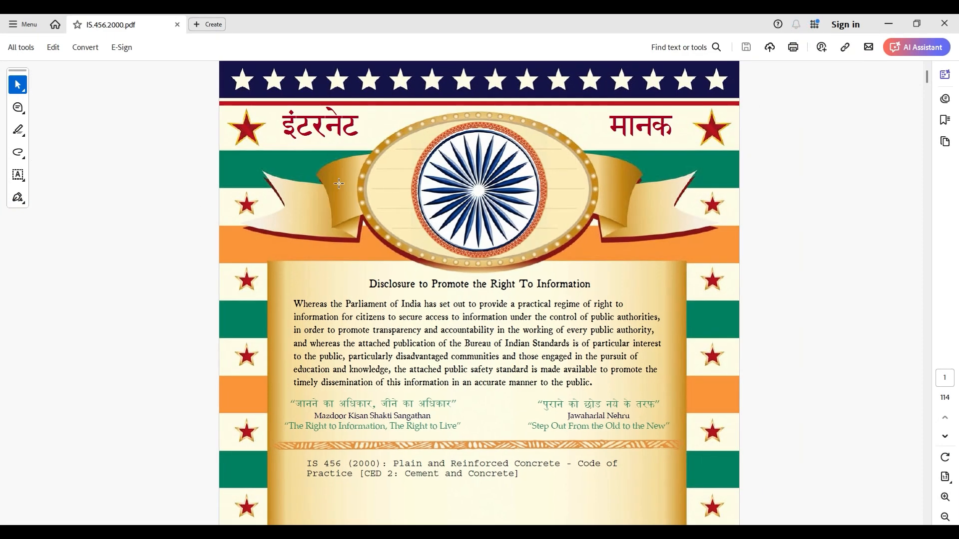
pyautogui.scroll(-6, 853, 170)
pyautogui.scroll(-3, 792, 95)
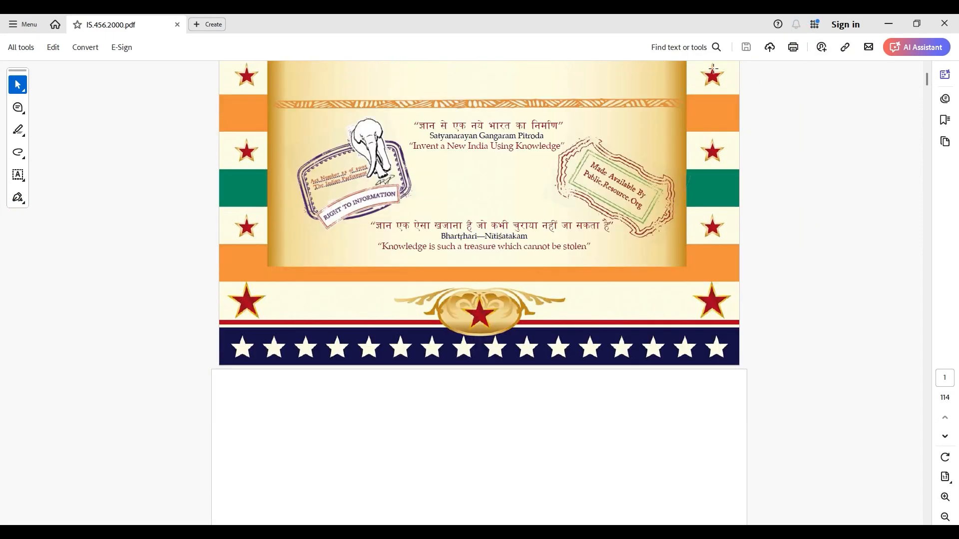
pyautogui.moveTo(931, 82); pyautogui.dragTo(947, 372)
pyautogui.scroll(-12, 457, 218)
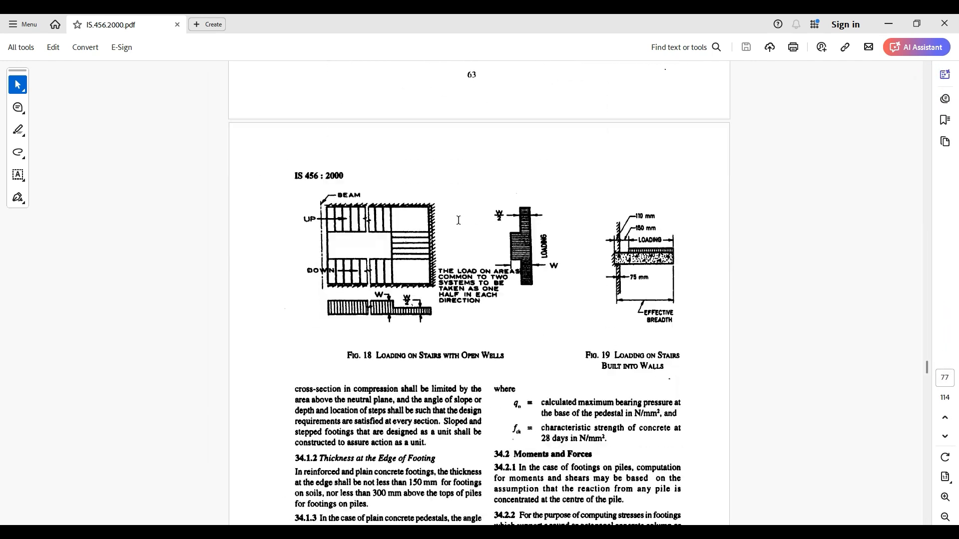
pyautogui.scroll(-20, 481, 208)
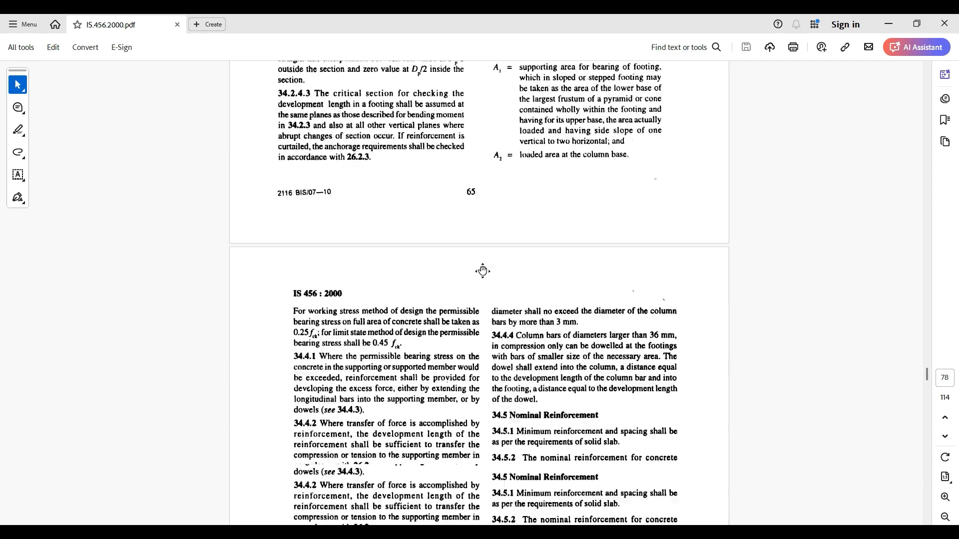
pyautogui.scroll(-20, 485, 252)
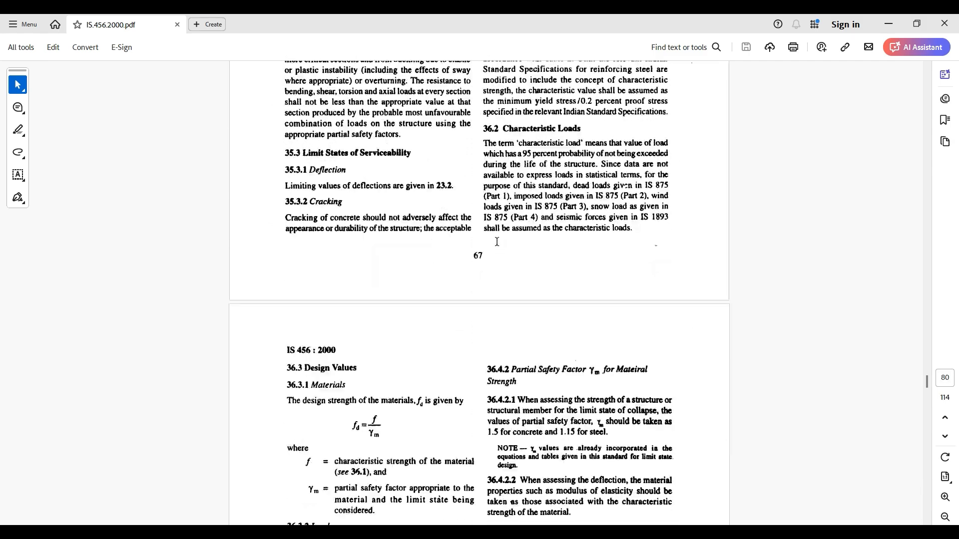
pyautogui.scroll(-3, 497, 239)
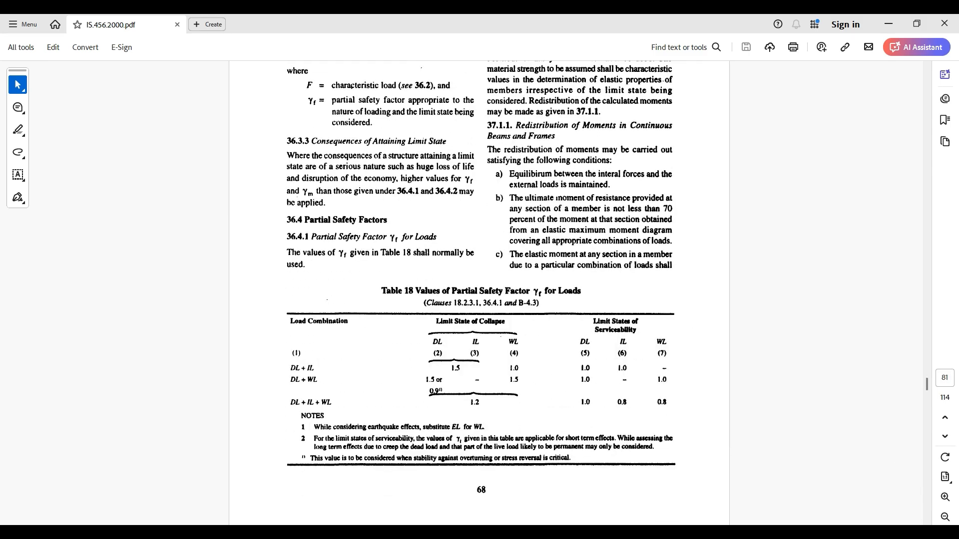
pyautogui.scroll(-1, 410, 332)
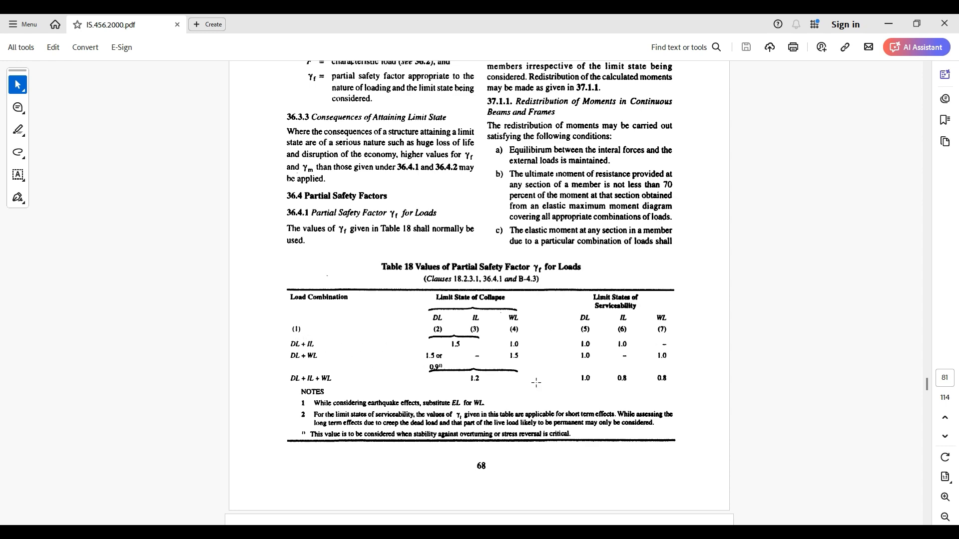
# - Examine the DL + IL row of Table 18 and, back in ETABS, accept the defined load combinations
pyautogui.keyDown('ctrl'); pyautogui.scroll(4, 534, 380); pyautogui.keyUp('ctrl')
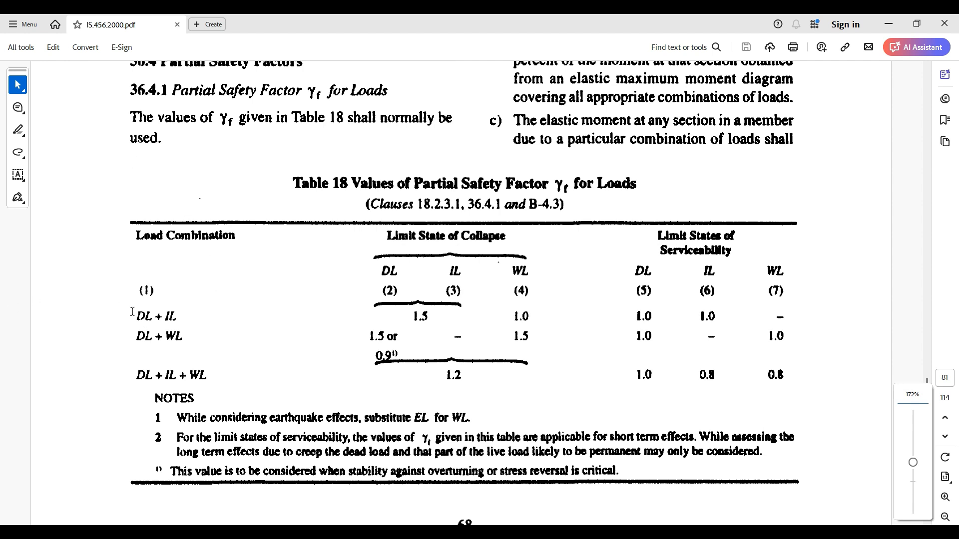
pyautogui.moveTo(132, 312); pyautogui.dragTo(744, 311)
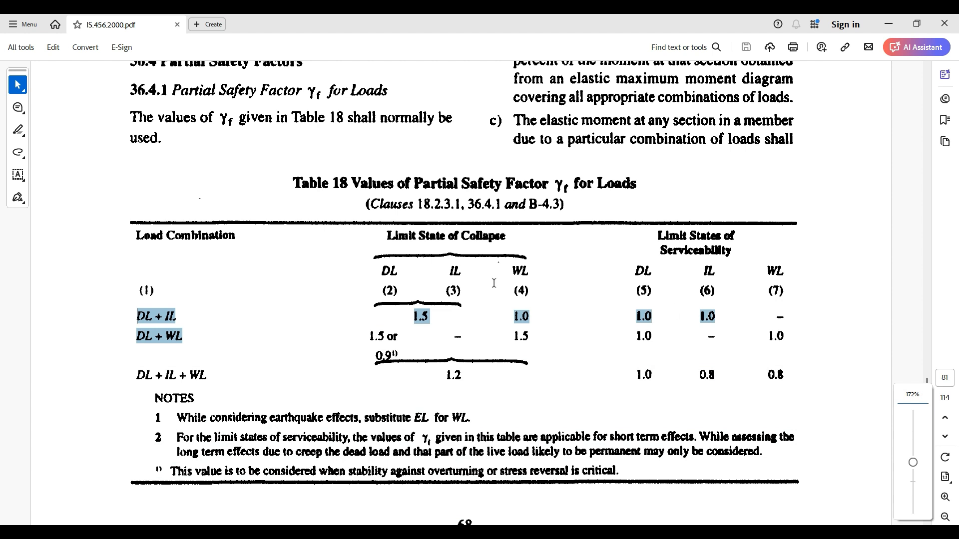
pyautogui.moveTo(493, 283); pyautogui.dragTo(494, 283)
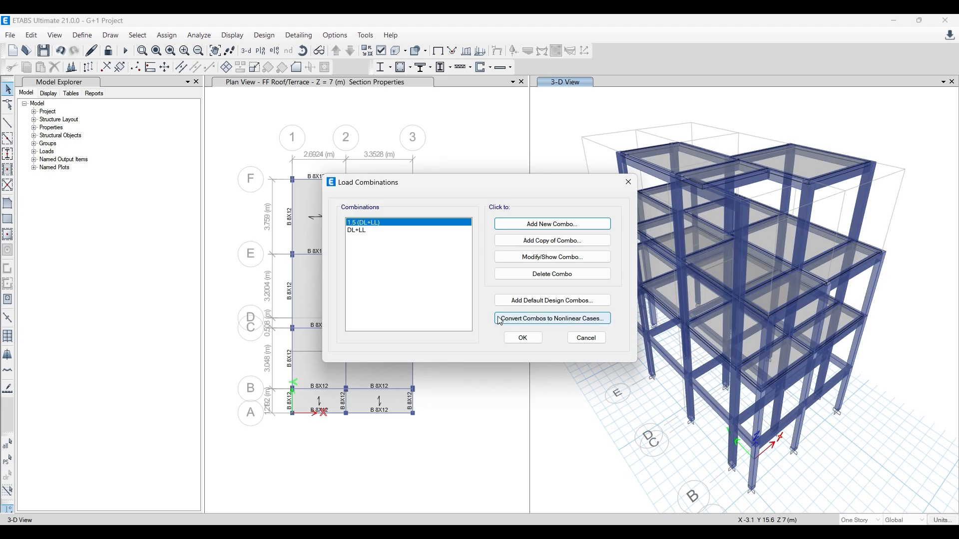
pyautogui.click(522, 337)
# - Reopen the load combinations and add the default design combinations for Concrete Frame Design
pyautogui.click(82, 35)
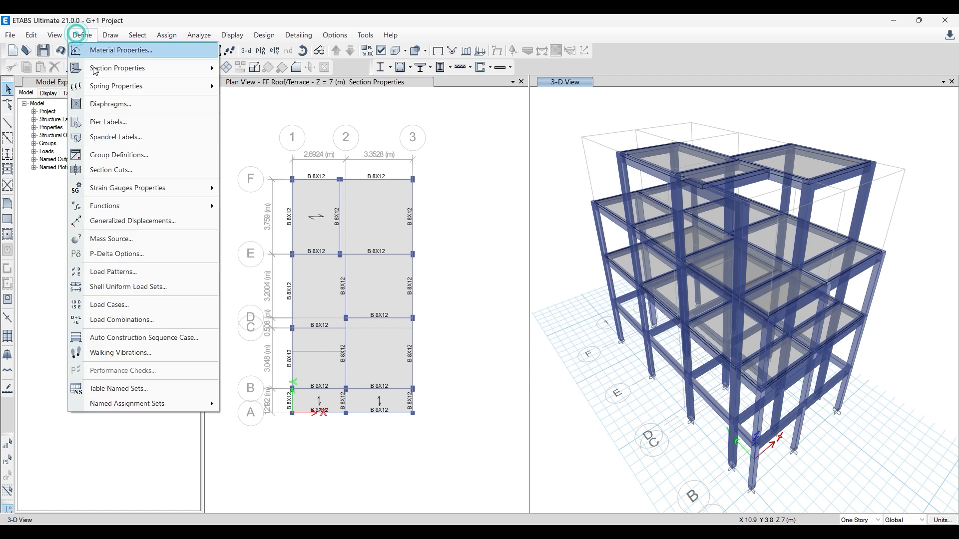
pyautogui.click(104, 305)
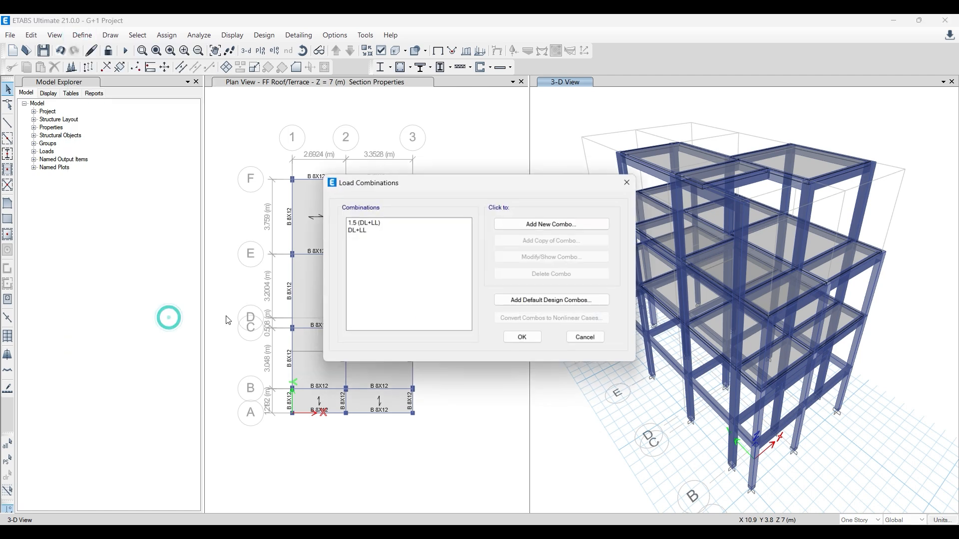
pyautogui.click(558, 302)
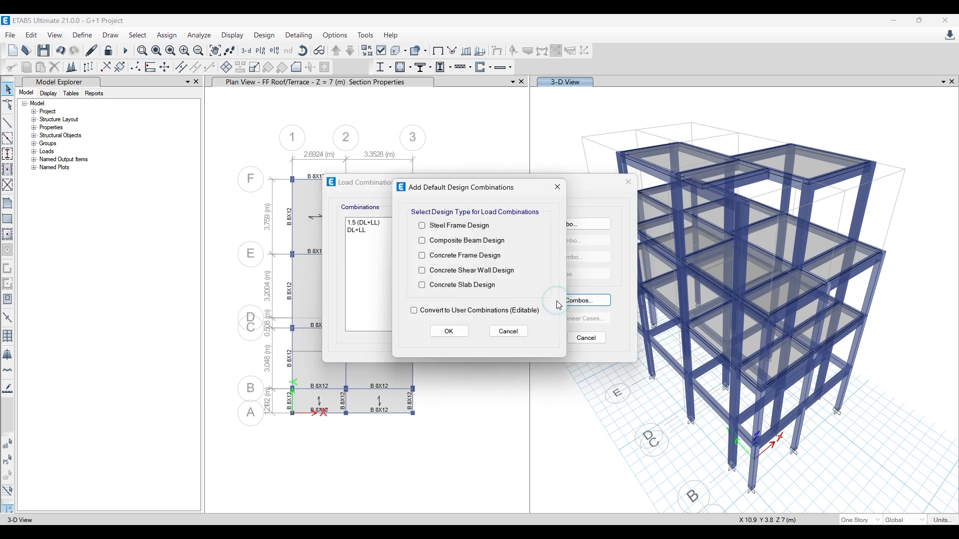
pyautogui.click(443, 259)
pyautogui.click(449, 332)
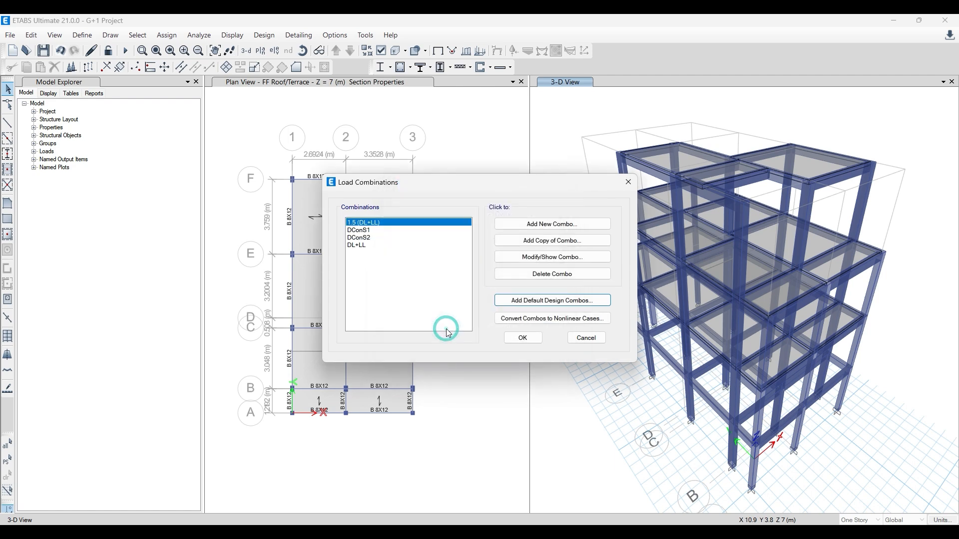
# - Inspect the load cases and scale factors of the default combination DConS1 and close its data without changes
pyautogui.click(367, 231)
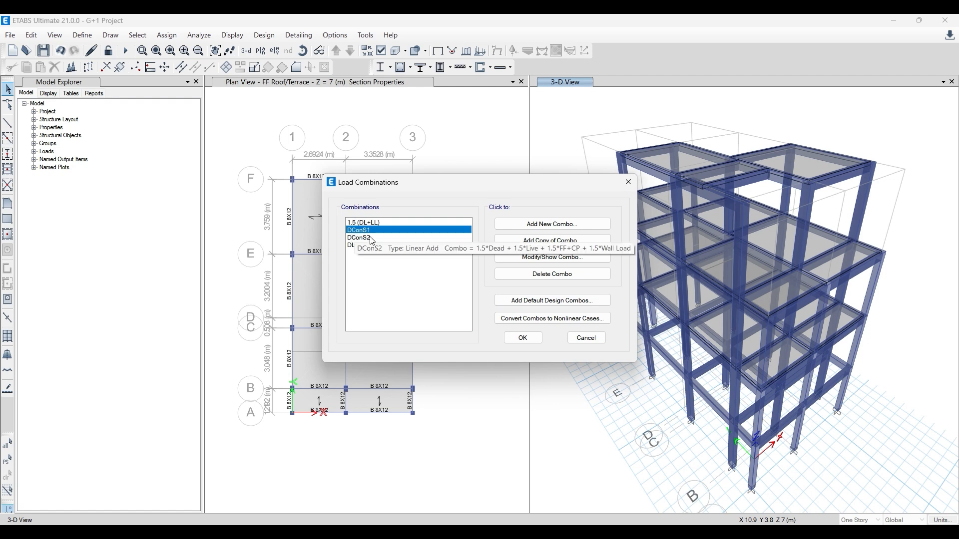
pyautogui.click(552, 257)
pyautogui.click(509, 277)
pyautogui.click(508, 289)
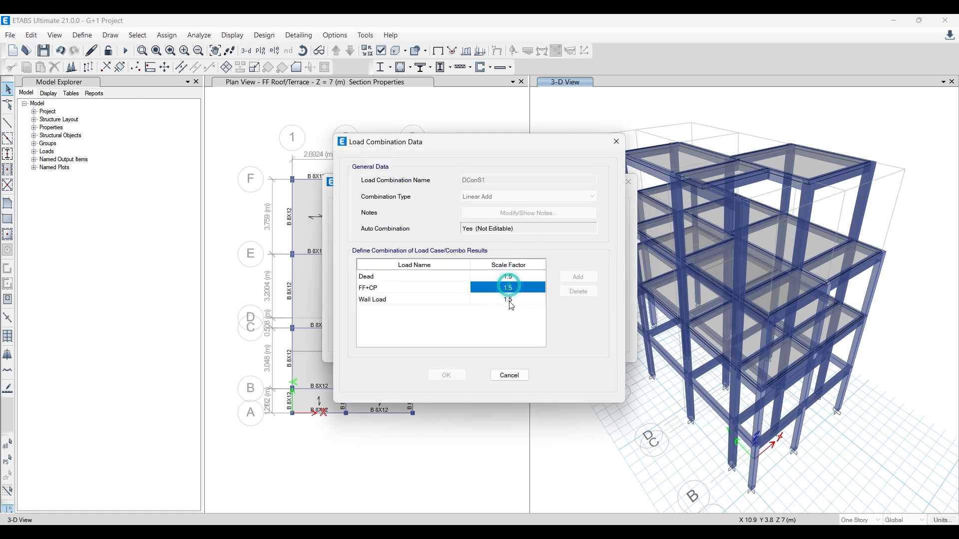
pyautogui.click(508, 299)
pyautogui.click(392, 299)
pyautogui.click(391, 275)
pyautogui.click(394, 299)
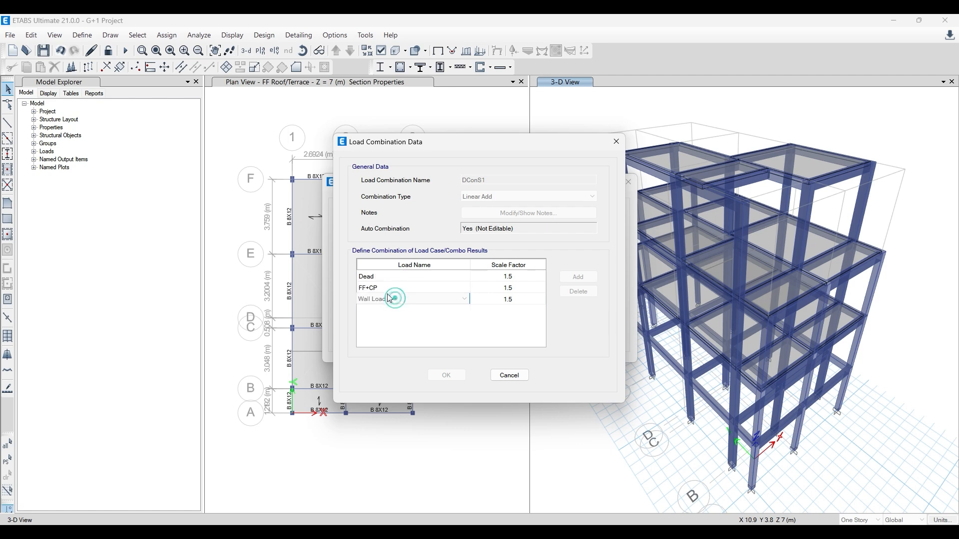
pyautogui.click(381, 287)
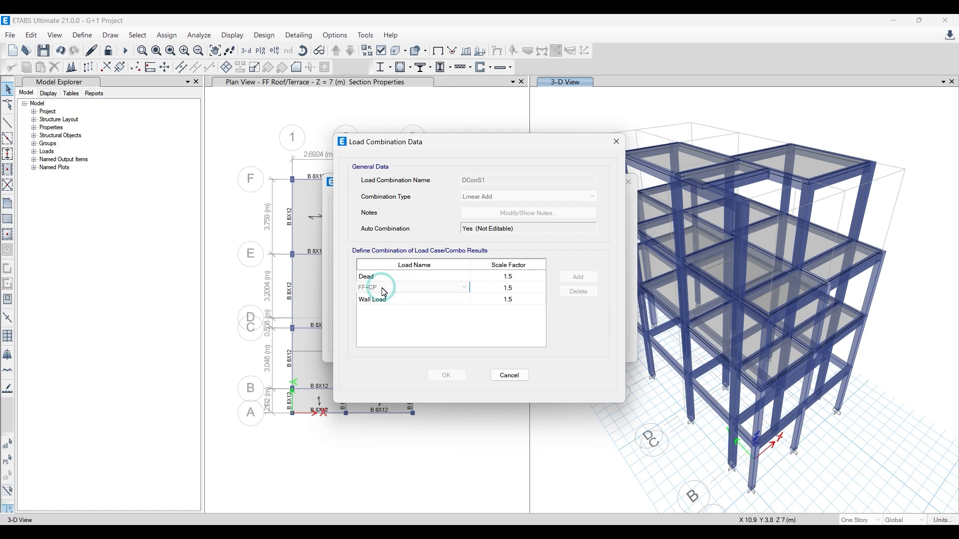
pyautogui.click(384, 299)
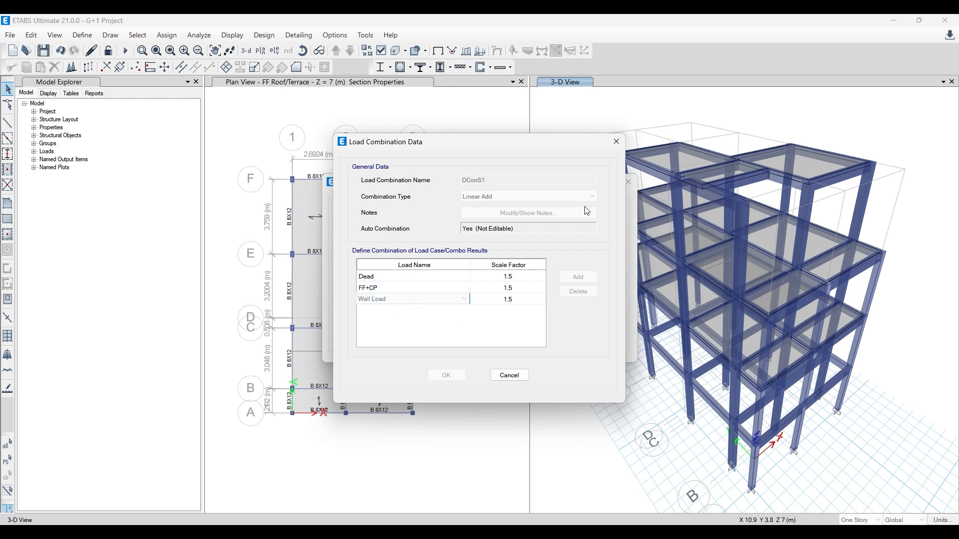
pyautogui.click(614, 148)
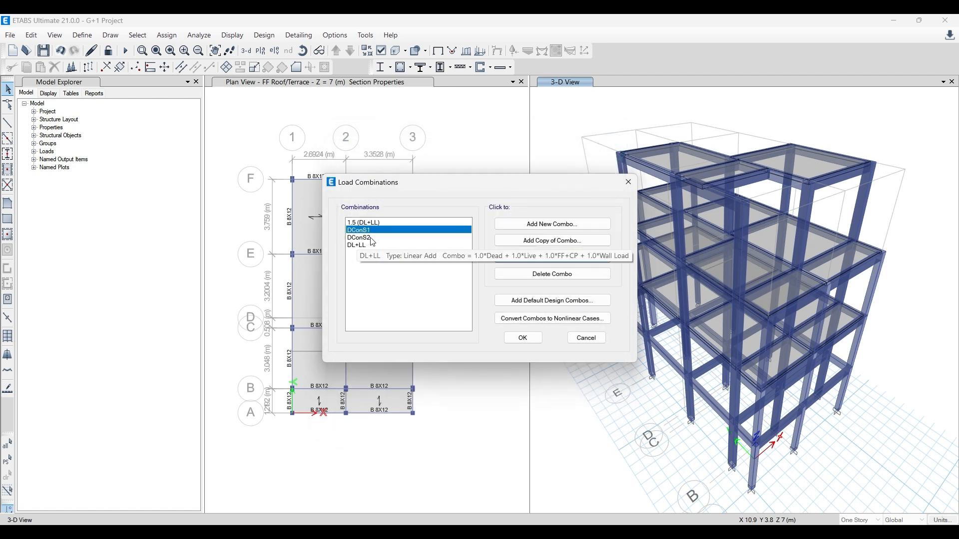
# - Delete DConS1 and DConS2 and add the Concrete Frame Design default combinations again, converted to editable user combinations
pyautogui.click(554, 281)
pyautogui.click(553, 275)
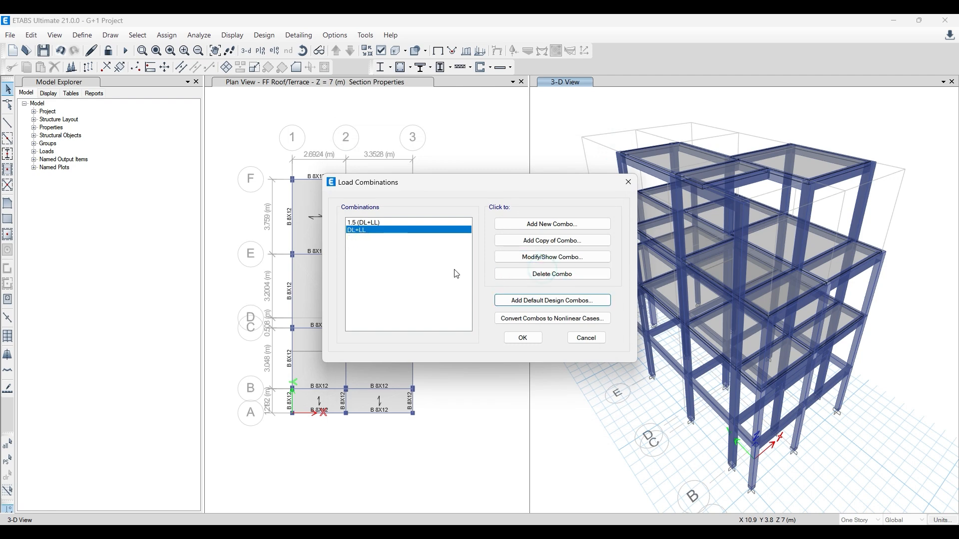
pyautogui.click(554, 303)
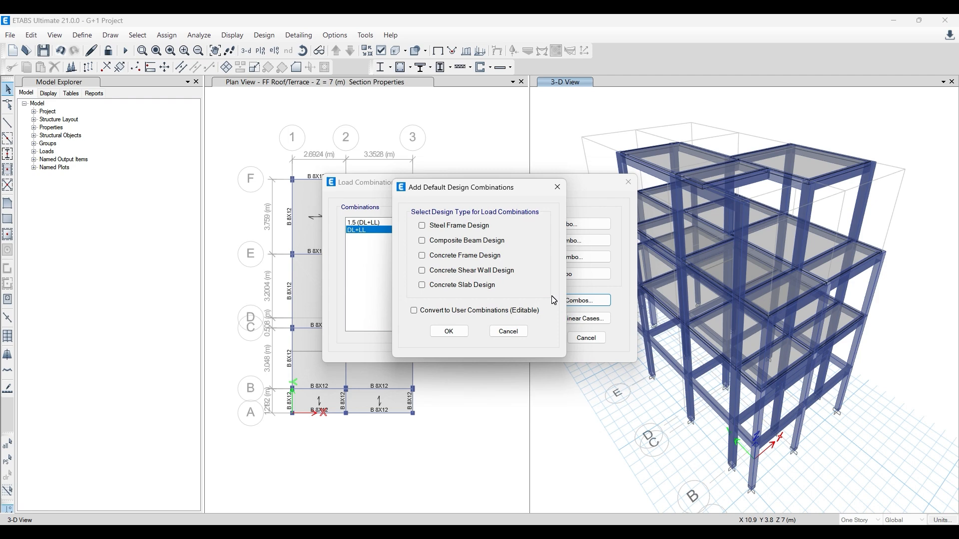
pyautogui.click(466, 255)
pyautogui.click(416, 311)
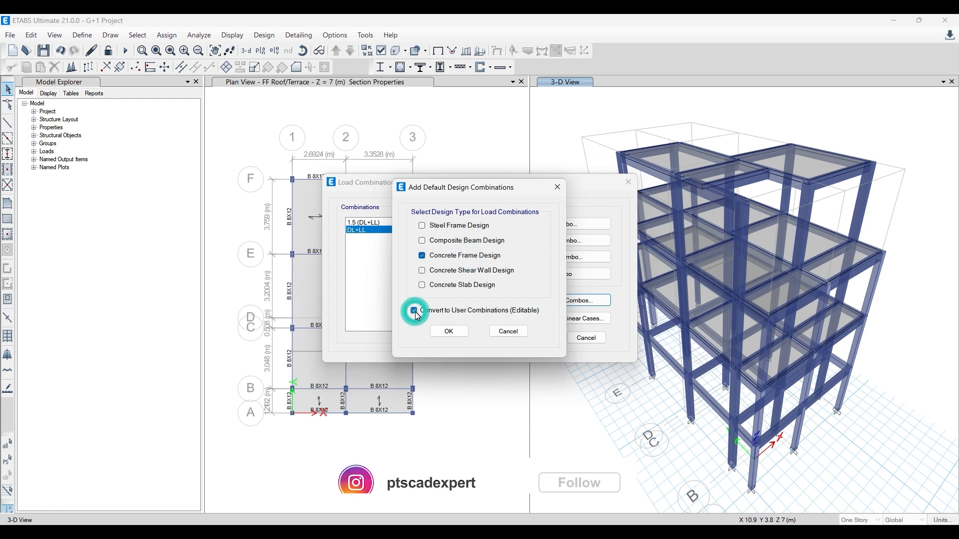
pyautogui.click(446, 333)
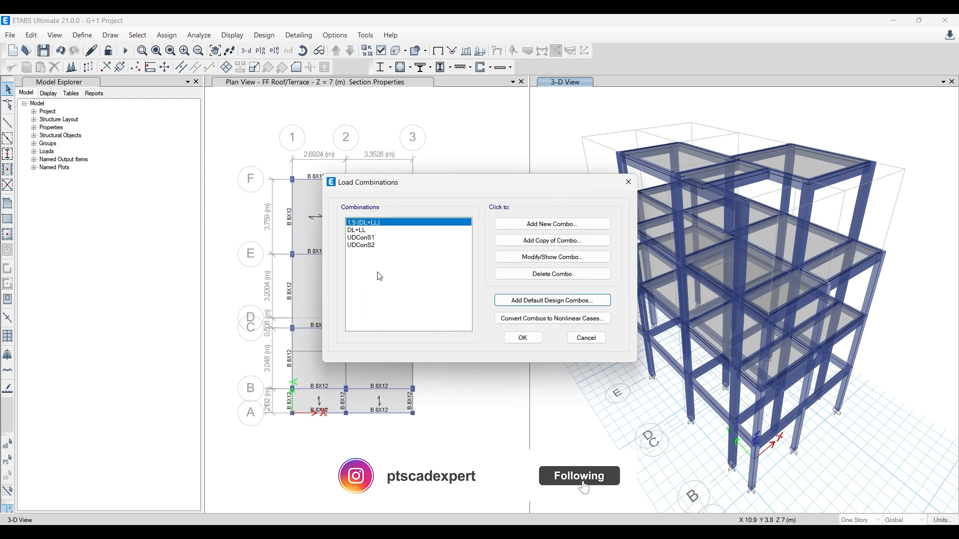
# - Add the Live case with a scale factor of 1.5 to the UDConS1 combination and accept it
pyautogui.click(352, 239)
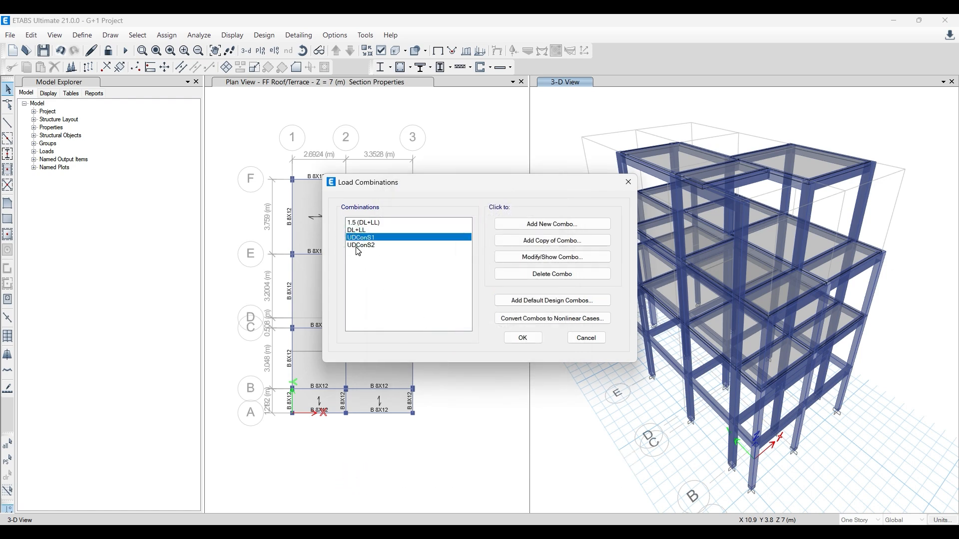
pyautogui.click(535, 258)
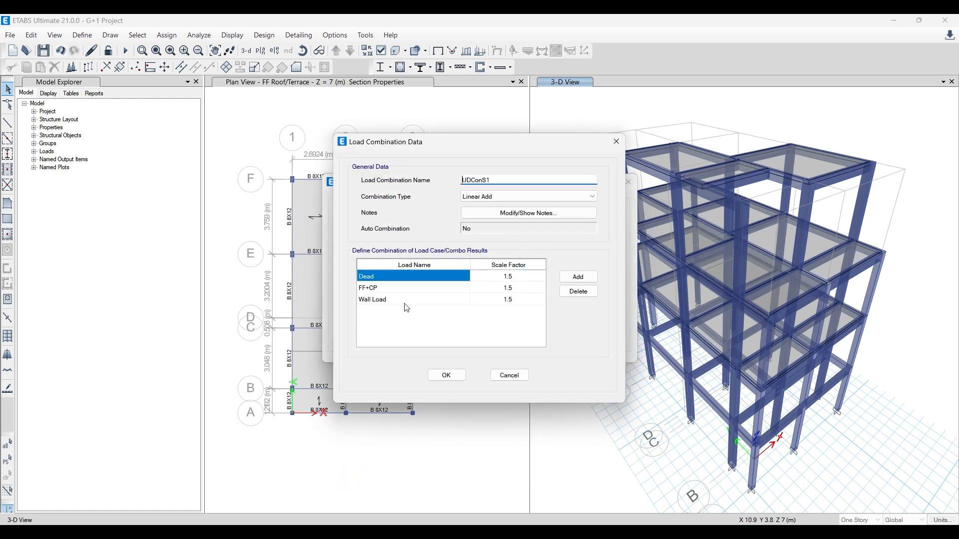
pyautogui.click(582, 278)
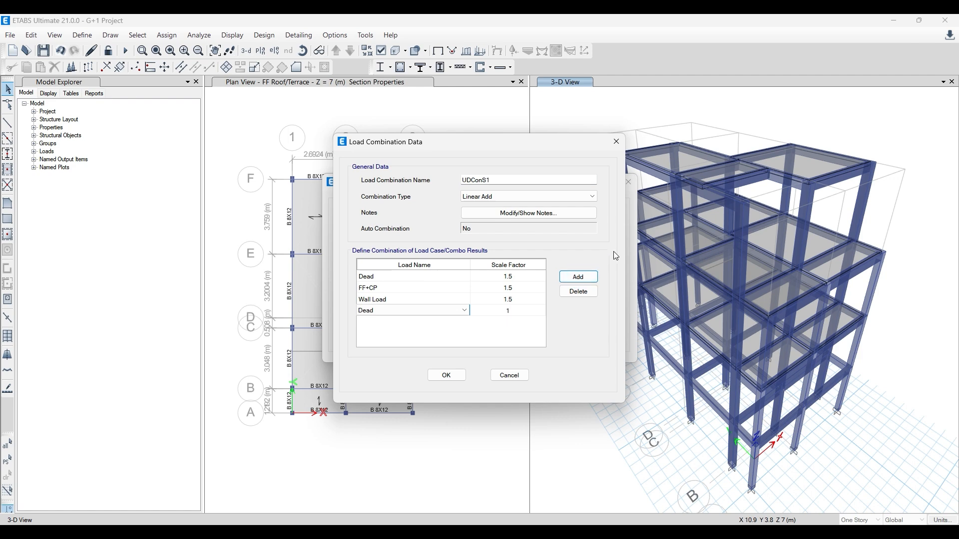
pyautogui.click(434, 310)
pyautogui.click(427, 351)
pyautogui.click(513, 309)
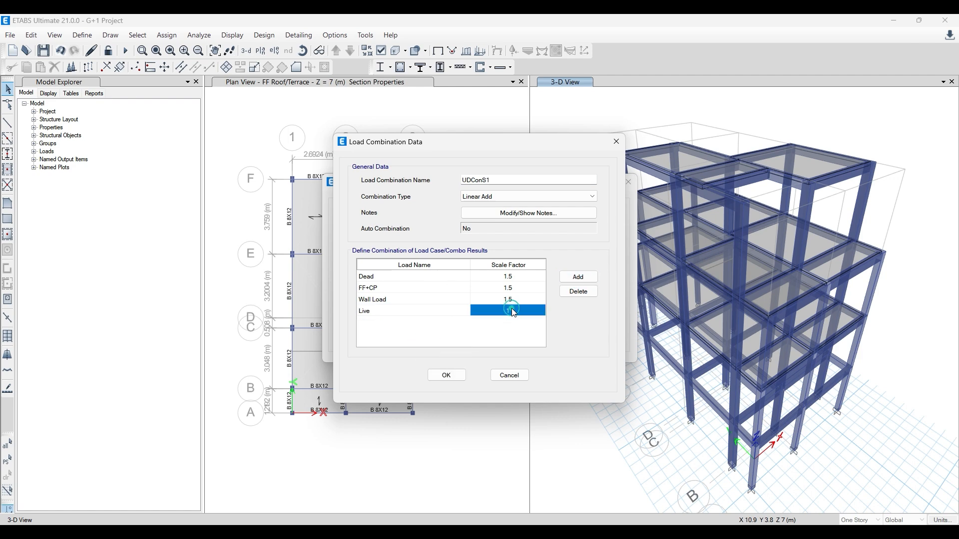
pyautogui.write('1.5')
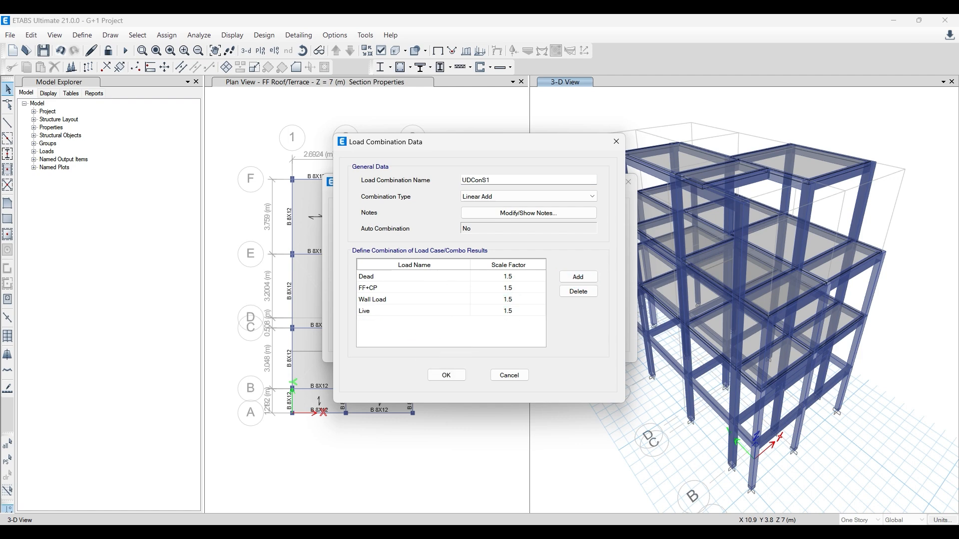
pyautogui.click(446, 375)
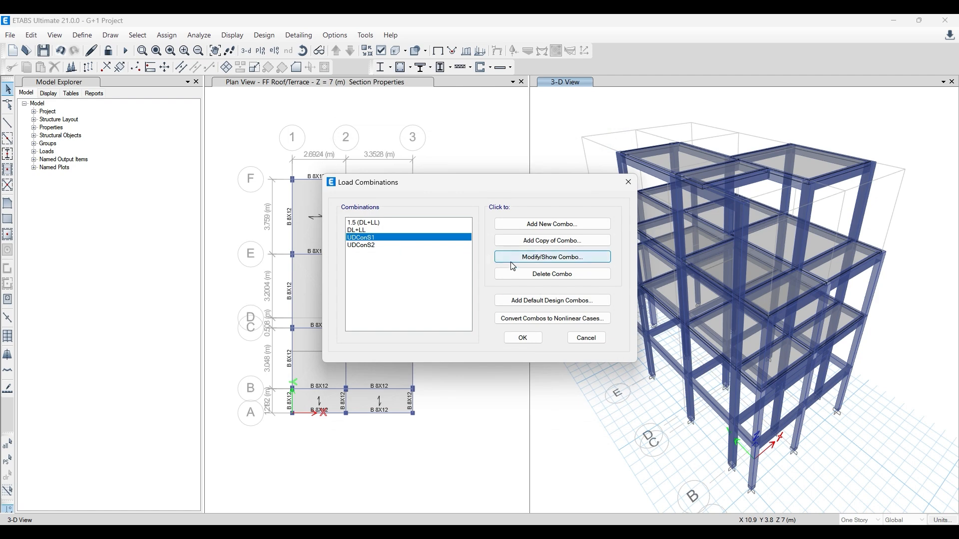
# - Delete the UDConS1 and UDConS2 combinations and accept the list with only 1.5 (DL+LL) and DL+LL
pyautogui.click(522, 274)
pyautogui.click(522, 274)
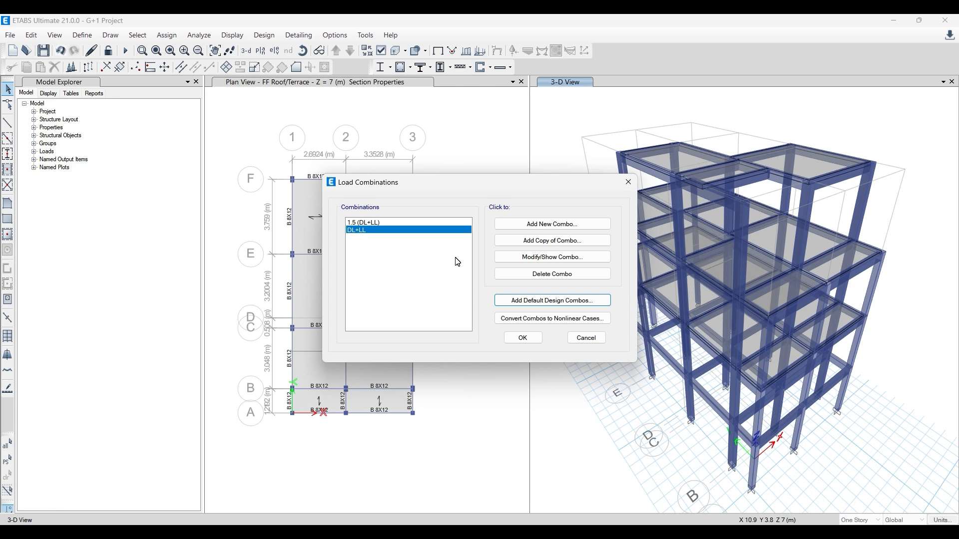
pyautogui.moveTo(456, 182); pyautogui.dragTo(399, 168)
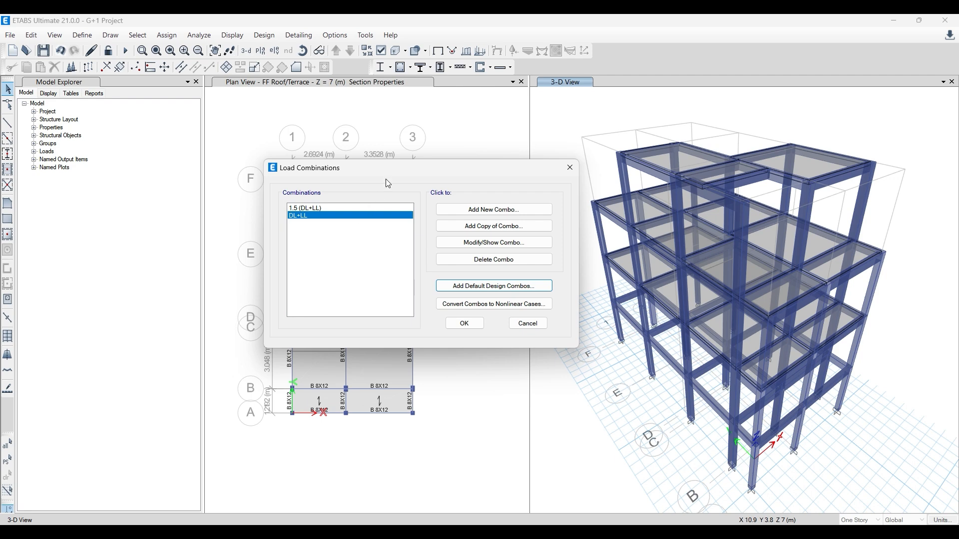
pyautogui.moveTo(394, 169); pyautogui.dragTo(407, 167)
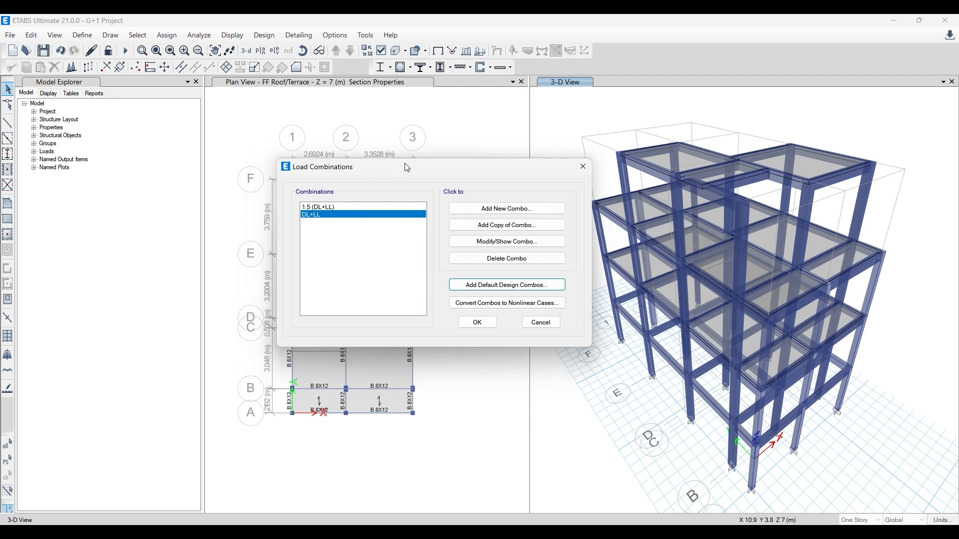
pyautogui.click(329, 207)
pyautogui.click(476, 321)
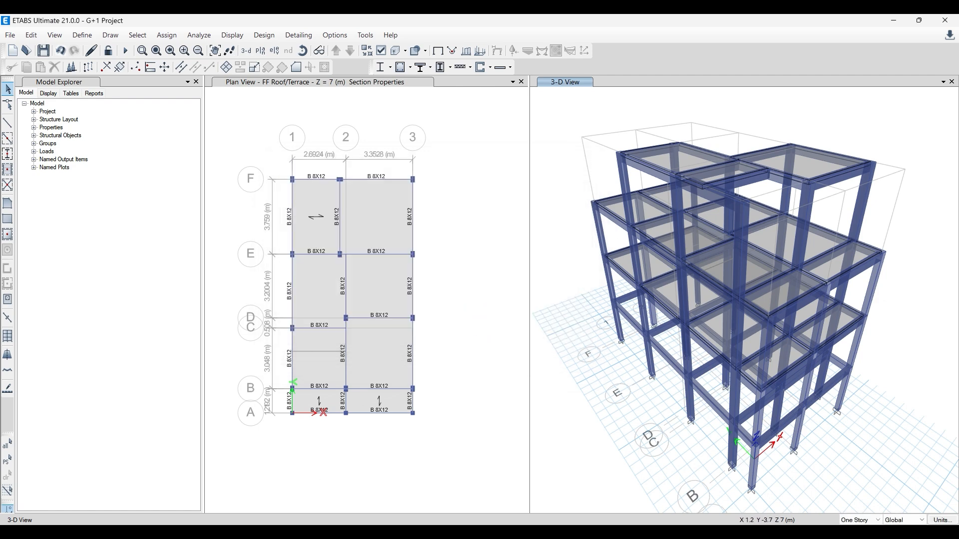
# - Switch to the Paint notes, review the list of modelling steps up to load application, and return to ETABS
pyautogui.hotkey('alt', 'Tab')
pyautogui.scroll(5, 357, 333)
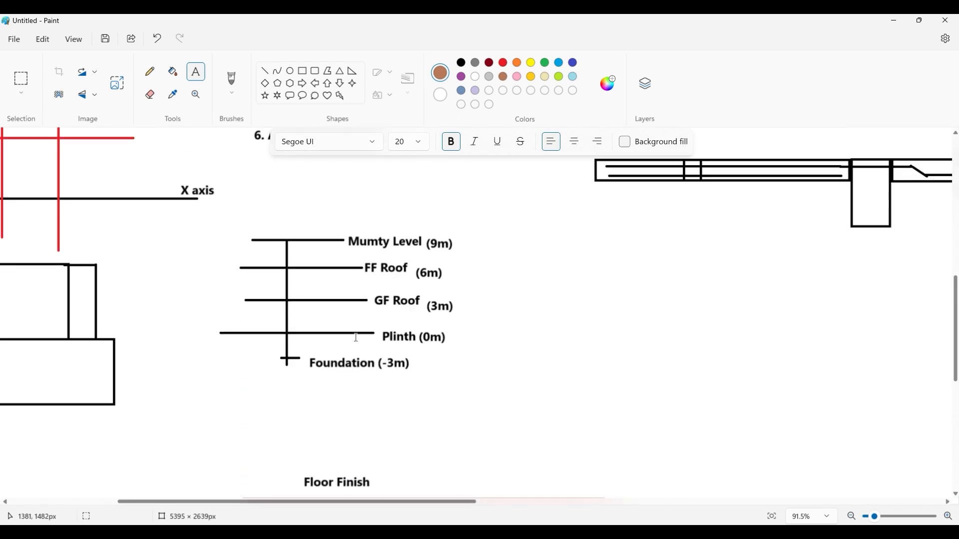
pyautogui.scroll(-3, 402, 336)
pyautogui.click(406, 330)
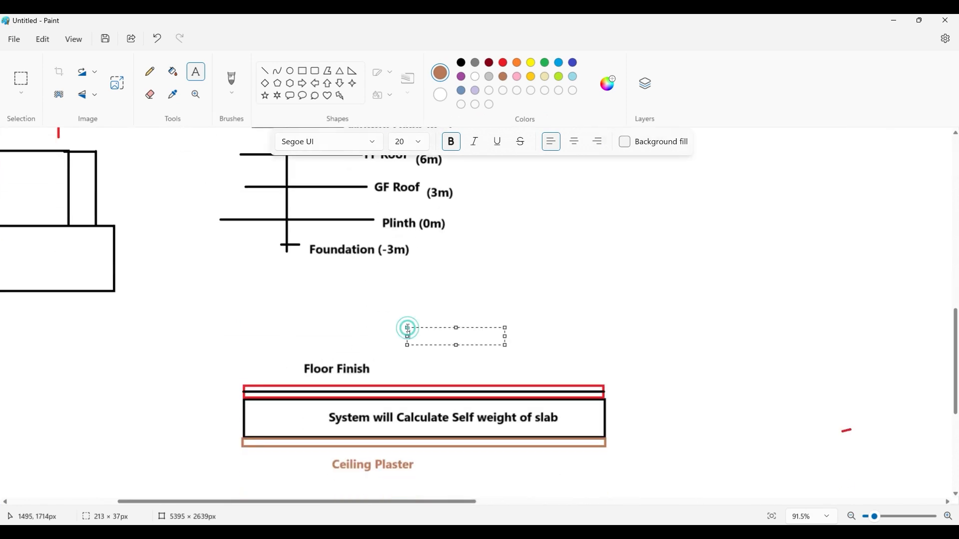
pyautogui.scroll(4, 265, 293)
pyautogui.scroll(2, 258, 289)
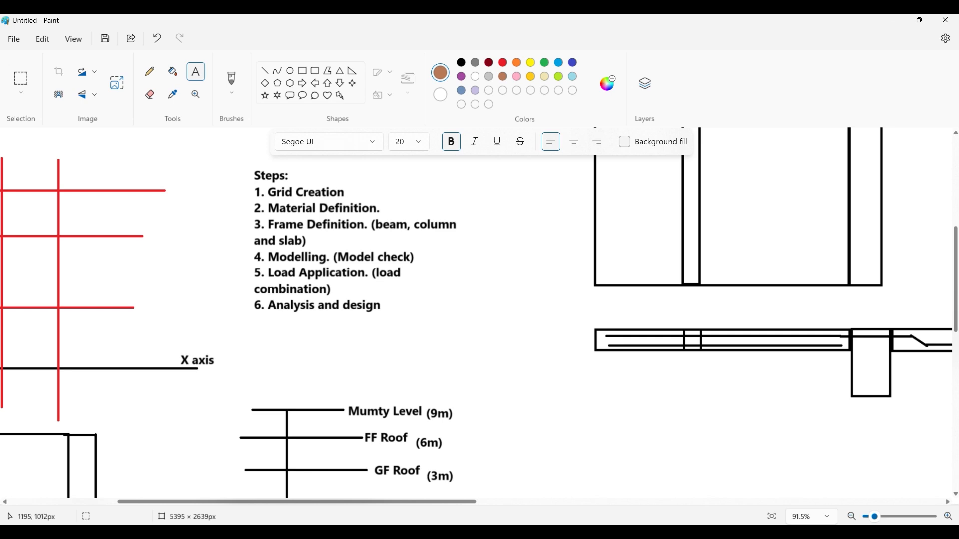
pyautogui.click(891, 20)
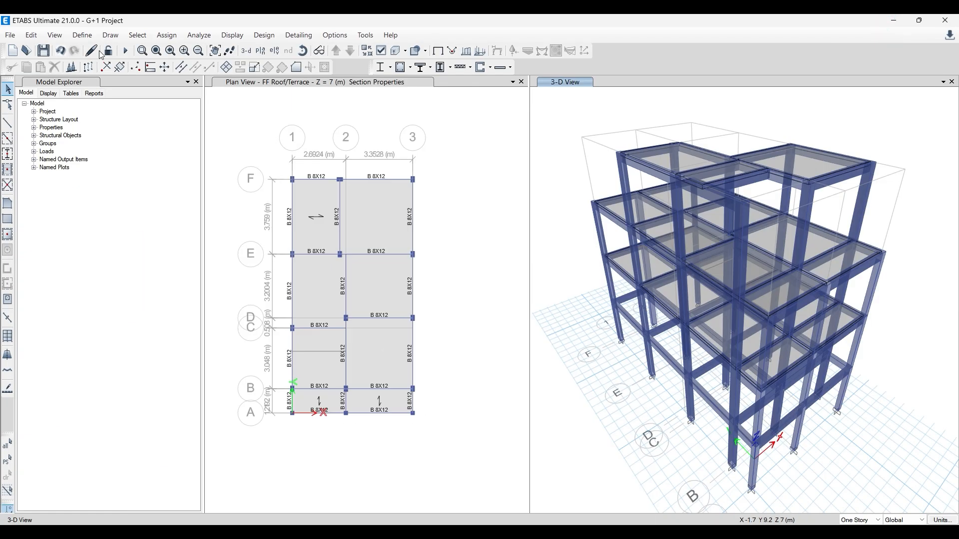
# - Review the defined load patterns with their types and self-weight multipliers, and close the definition without changes
pyautogui.click(82, 35)
pyautogui.click(127, 273)
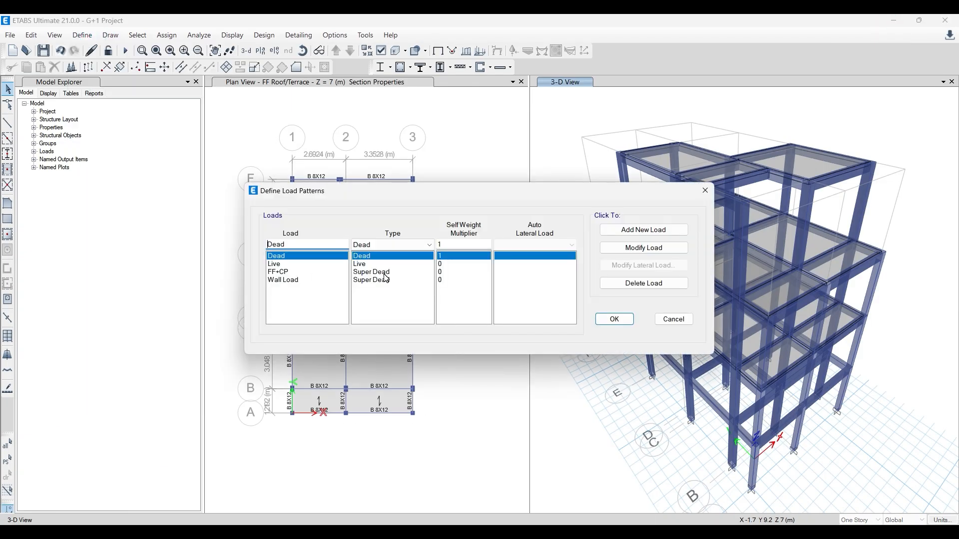
pyautogui.click(712, 186)
# - Switch to File Explorer and open IS 875 I.pdf from the IS 875 folder inside Codes part 1
pyautogui.click(253, 139)
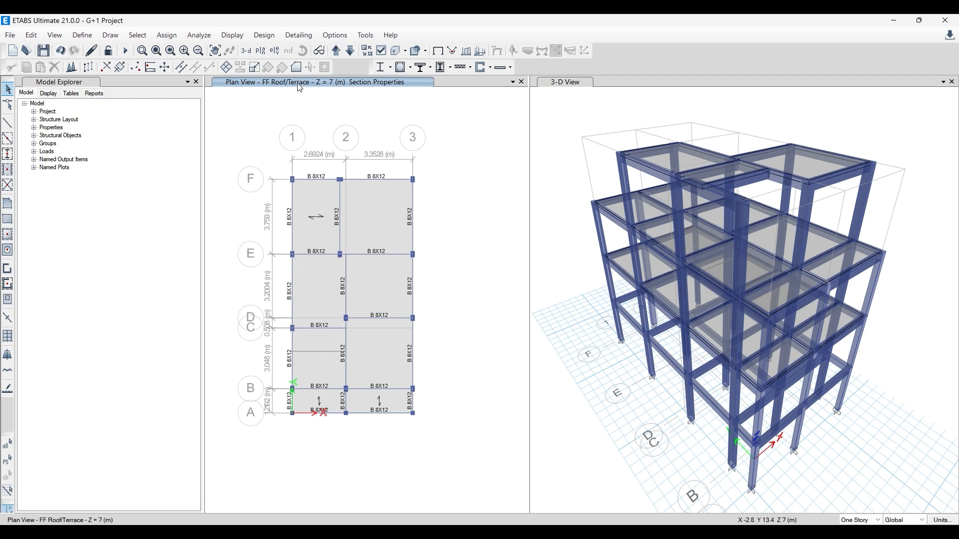
pyautogui.click(365, 524)
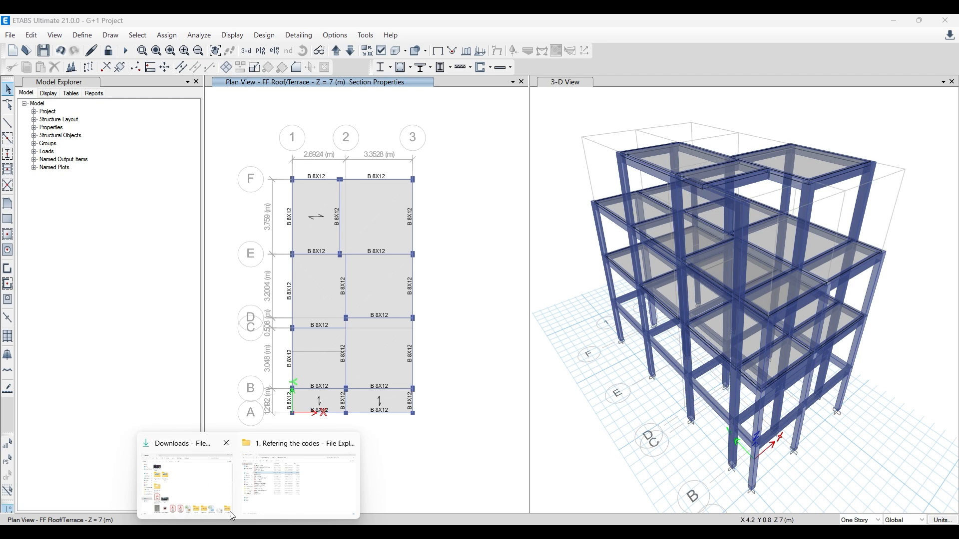
pyautogui.click(293, 499)
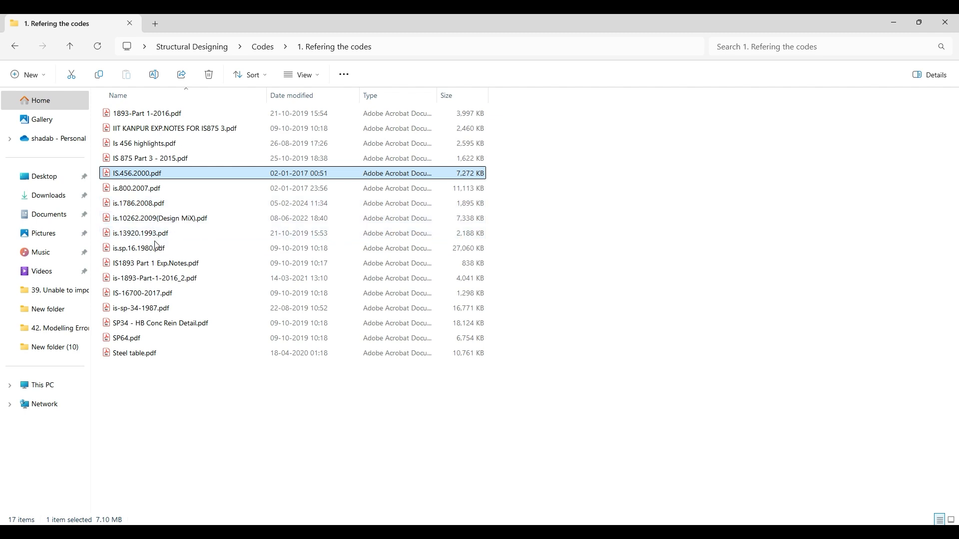
pyautogui.click(154, 160)
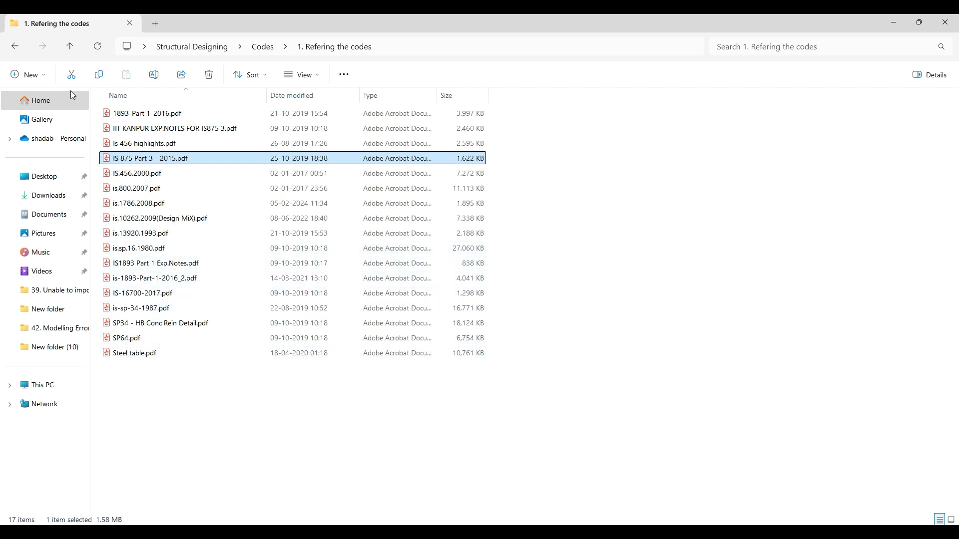
pyautogui.click(70, 50)
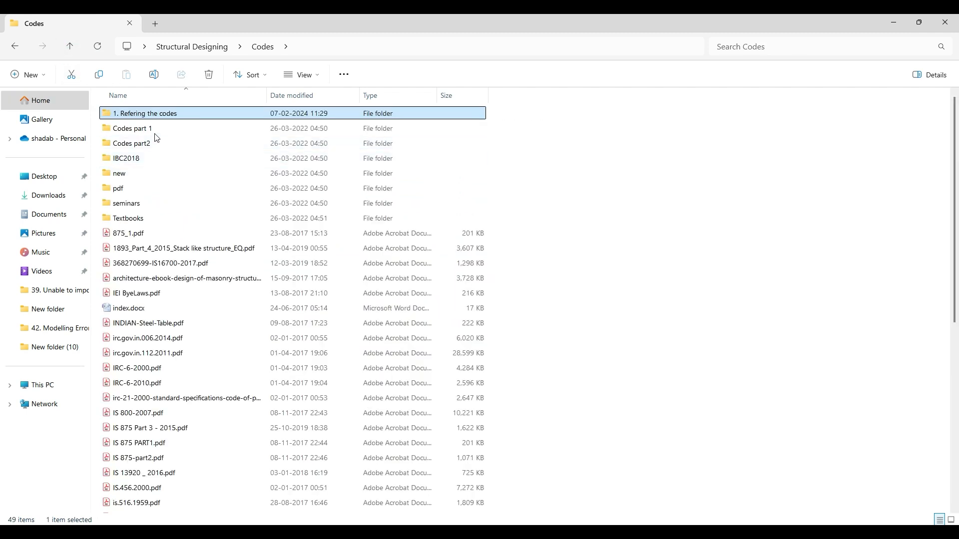
pyautogui.doubleClick(155, 130)
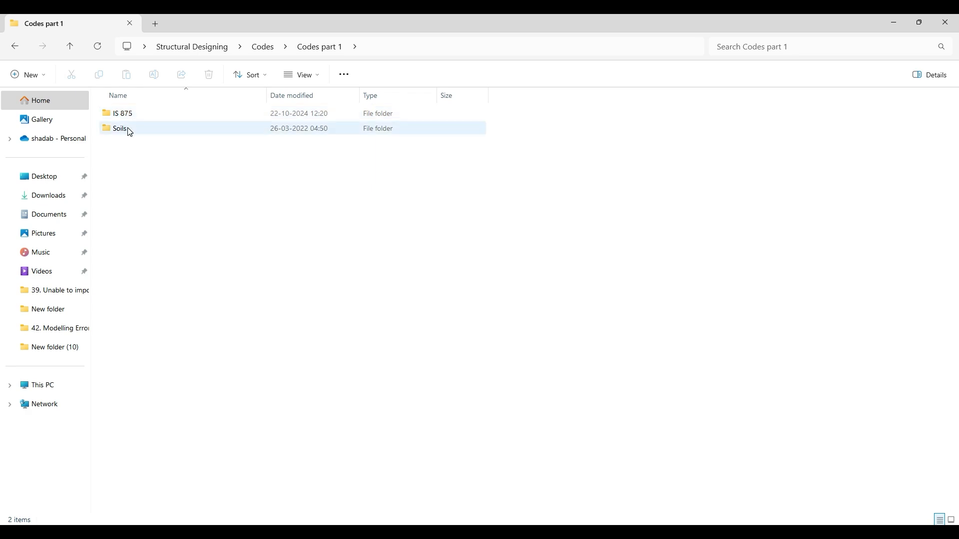
pyautogui.doubleClick(131, 114)
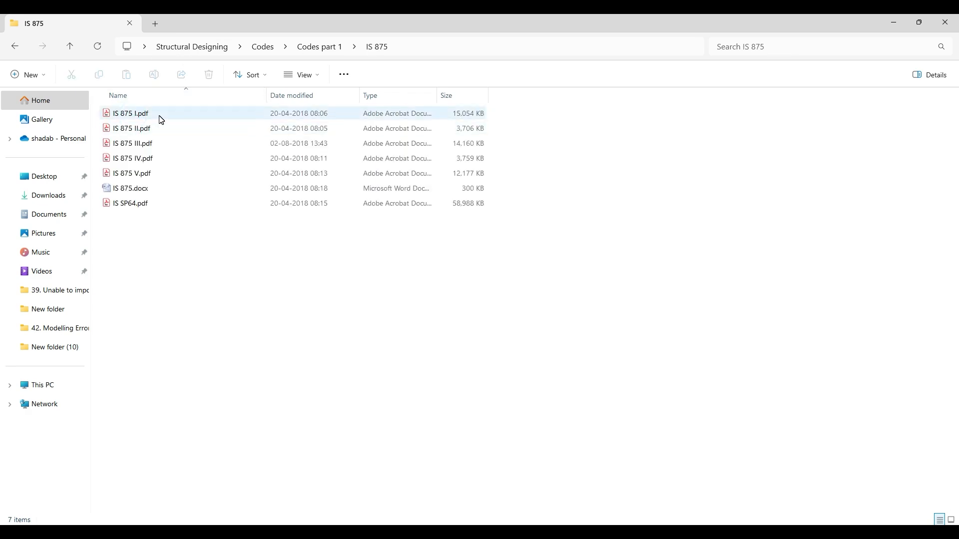
pyautogui.doubleClick(161, 120)
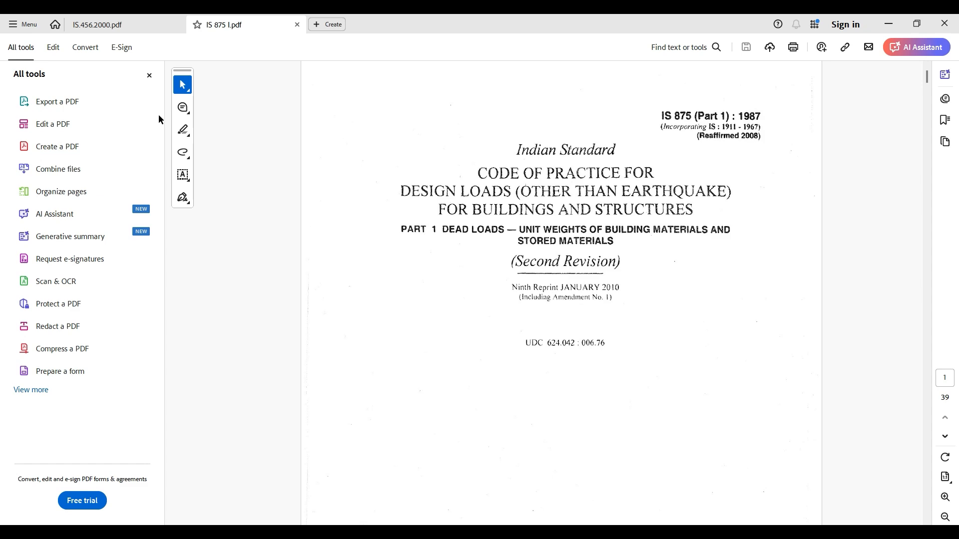
# - Look through the contents list of IS 875 Part 1, restoring the selection tool and hiding the tools pane for a wider page
pyautogui.scroll(-10, 462, 214)
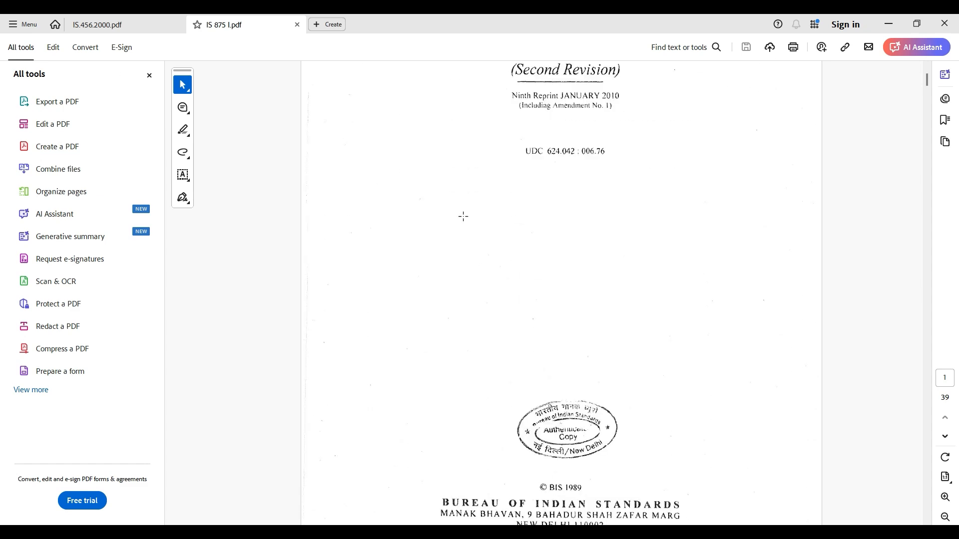
pyautogui.scroll(-10, 347, 187)
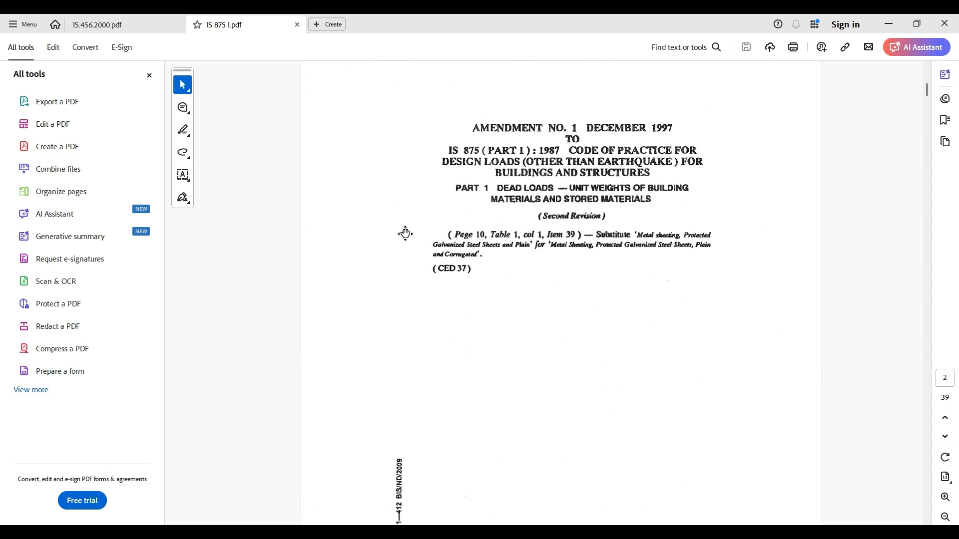
pyautogui.scroll(-10, 293, 175)
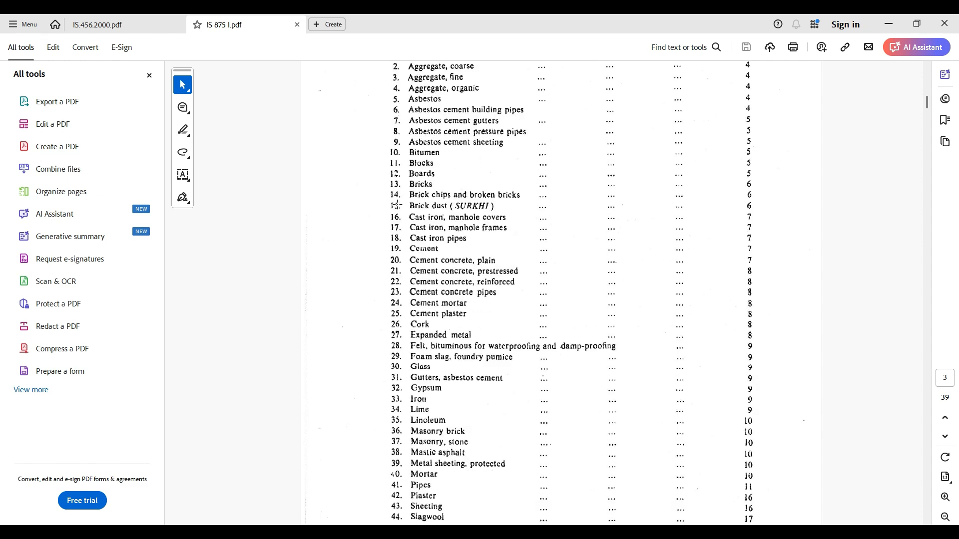
pyautogui.click(106, 23)
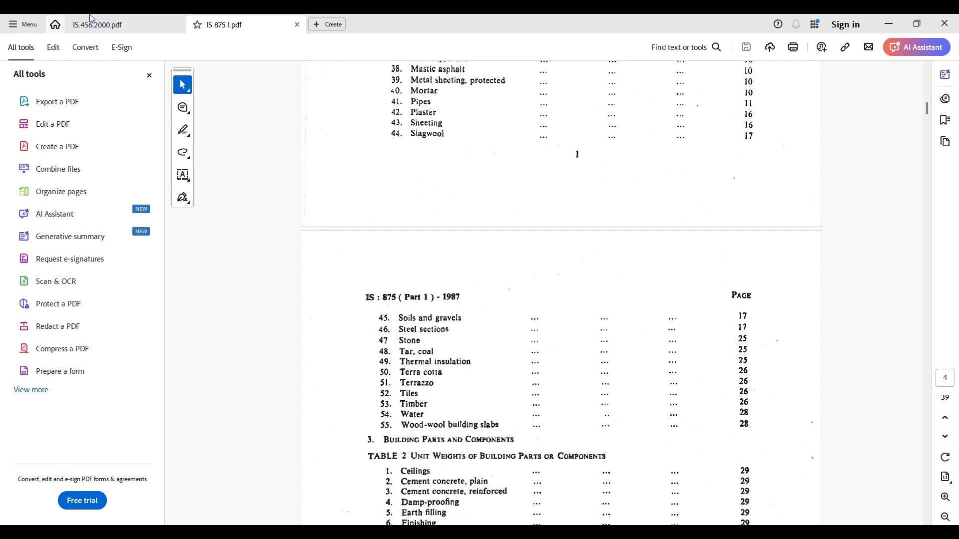
pyautogui.click(278, 24)
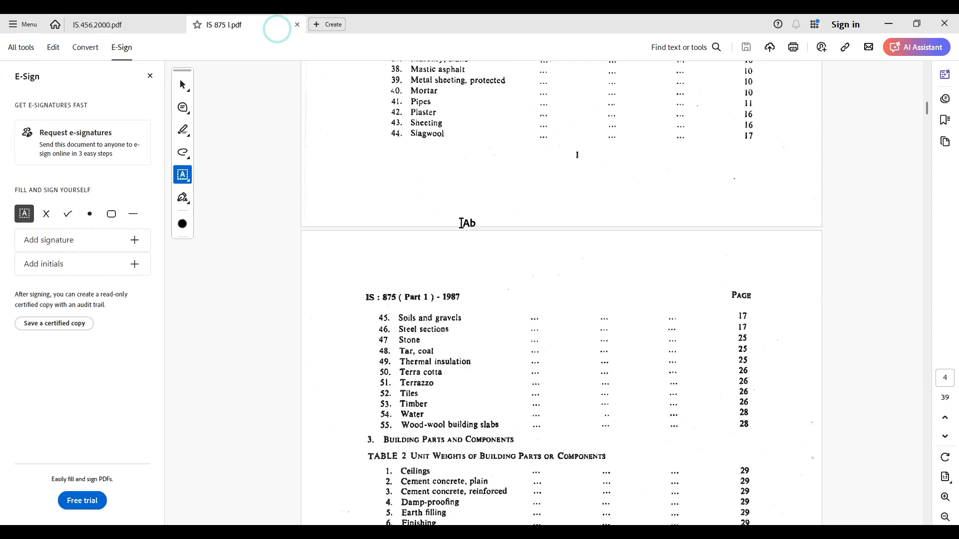
pyautogui.click(150, 76)
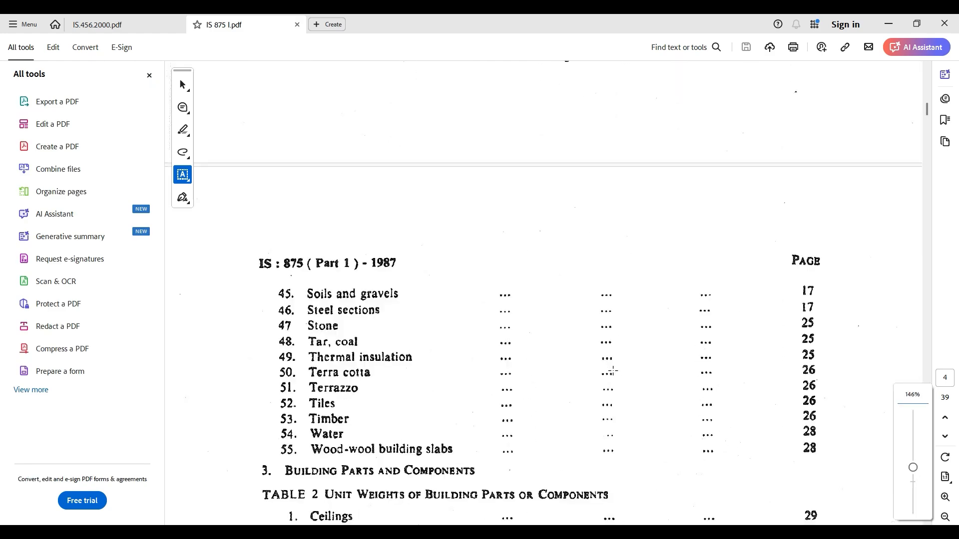
pyautogui.click(180, 82)
pyautogui.click(149, 76)
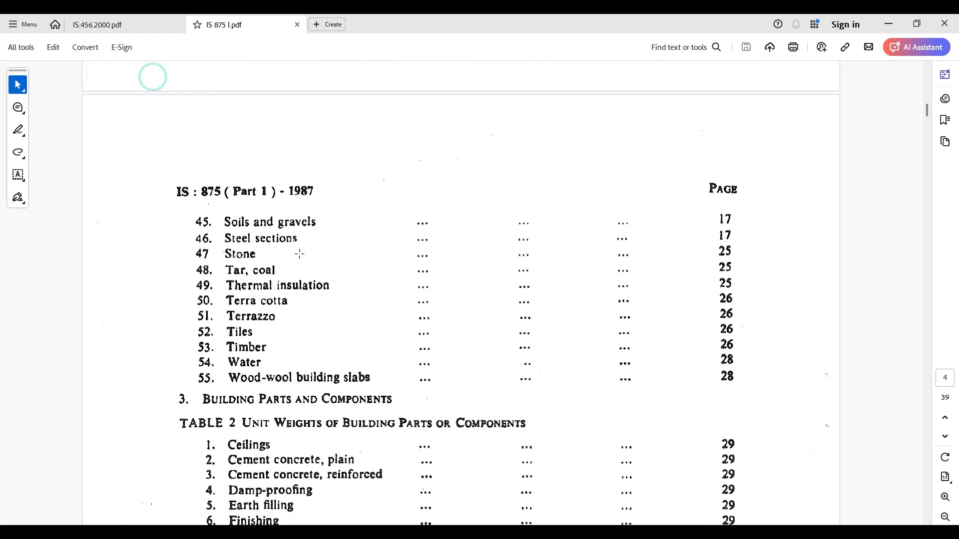
pyautogui.scroll(-10, 307, 271)
pyautogui.scroll(-15, 310, 272)
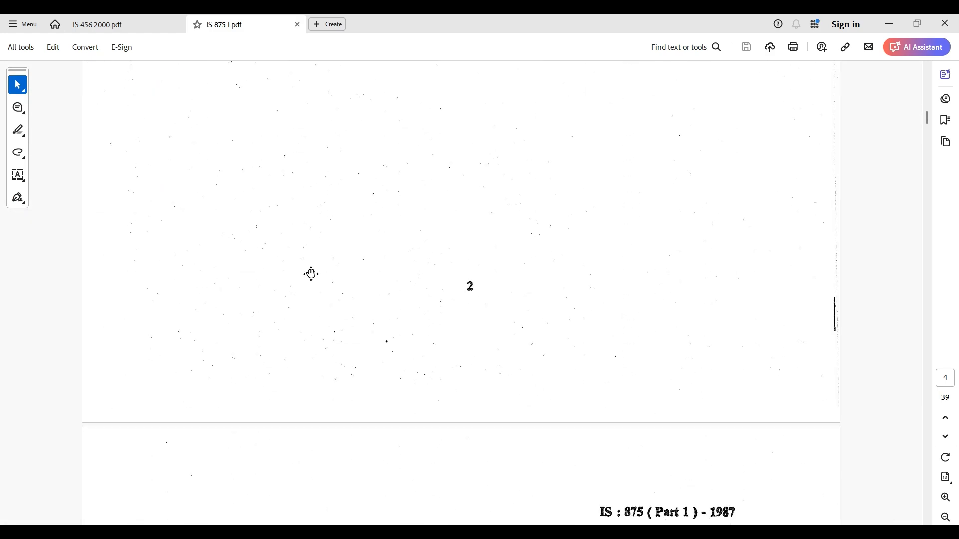
# - Examine Table 1 of IS 875 Part 1 for unit weights of building materials such as aggregates, blocks and boards
pyautogui.scroll(-15, 303, 292)
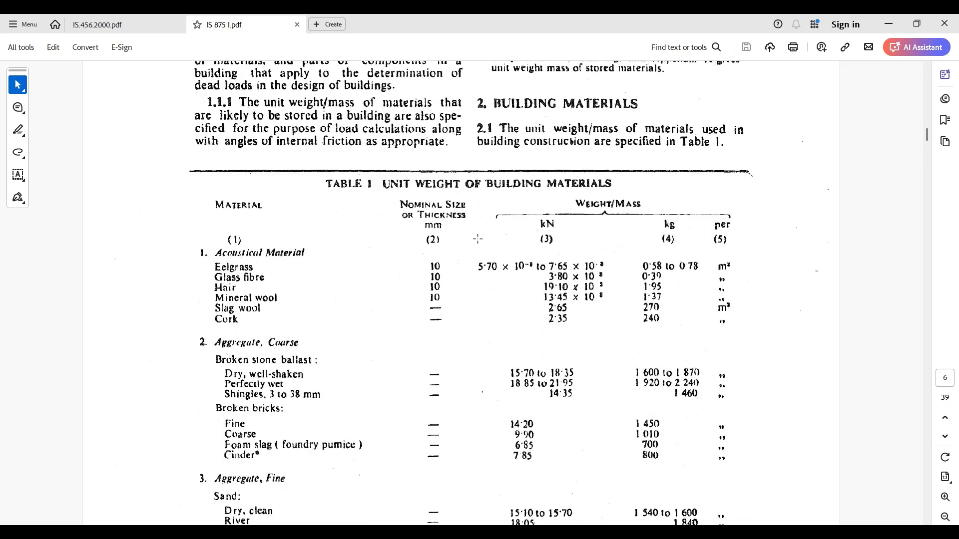
pyautogui.scroll(-2, 492, 266)
pyautogui.scroll(-5, 383, 256)
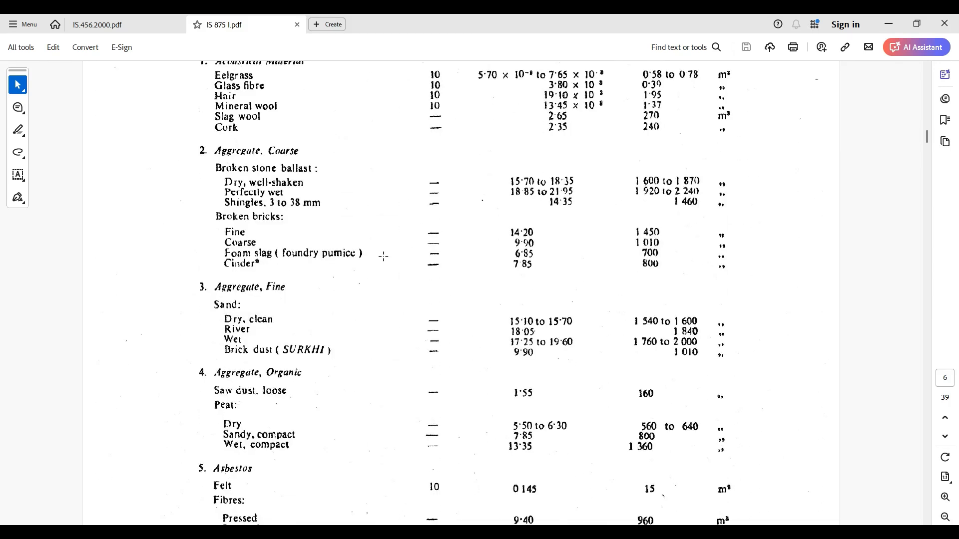
pyautogui.scroll(-1, 383, 257)
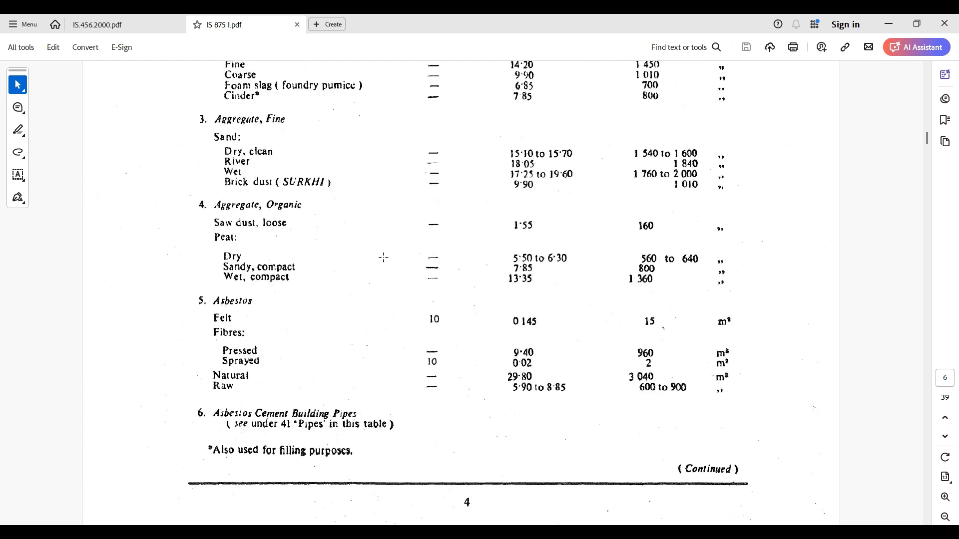
pyautogui.scroll(-12, 383, 258)
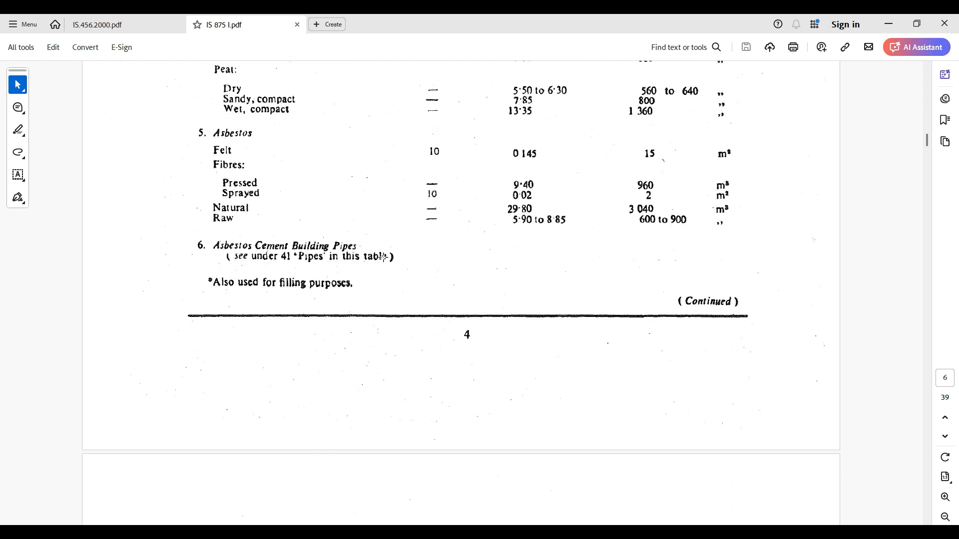
pyautogui.scroll(-5, 383, 257)
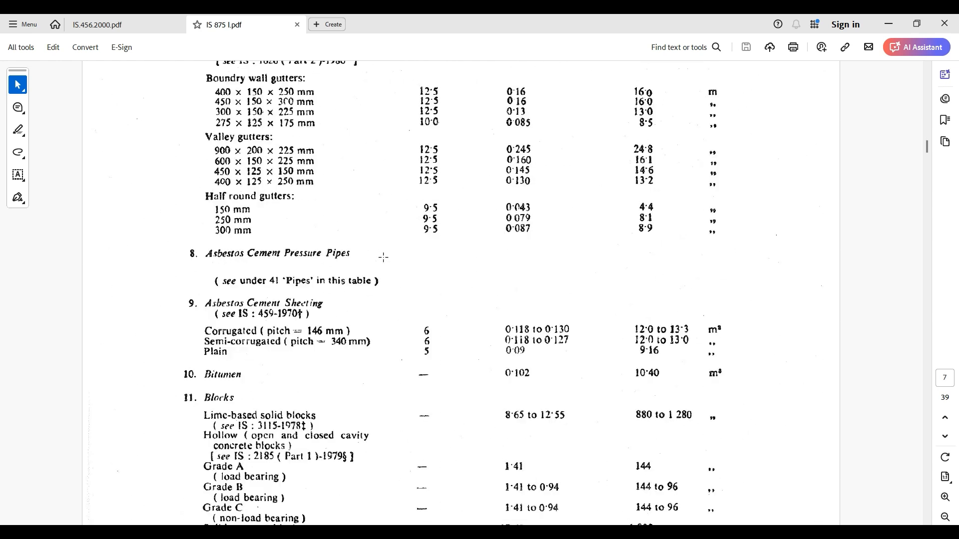
pyautogui.scroll(-4, 361, 249)
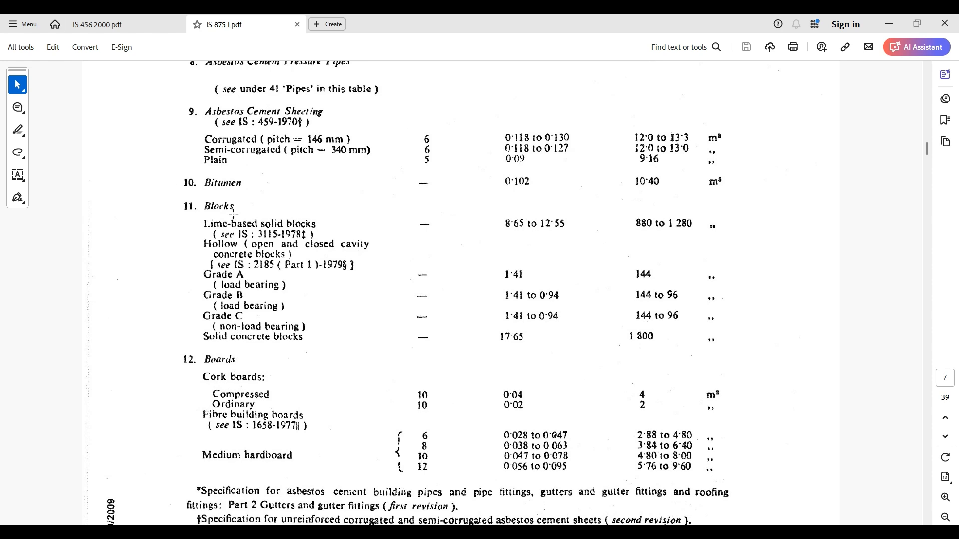
pyautogui.scroll(-4, 512, 321)
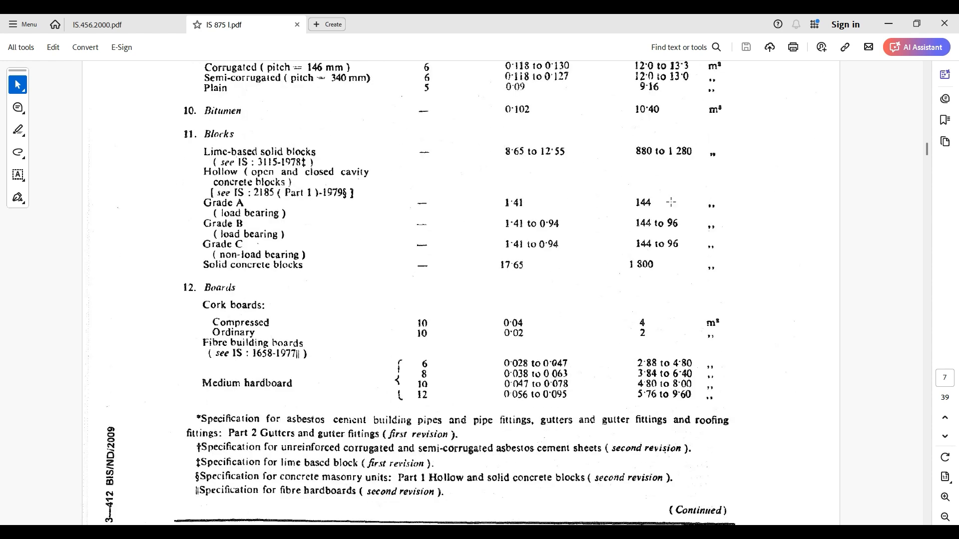
pyautogui.scroll(-2, 258, 298)
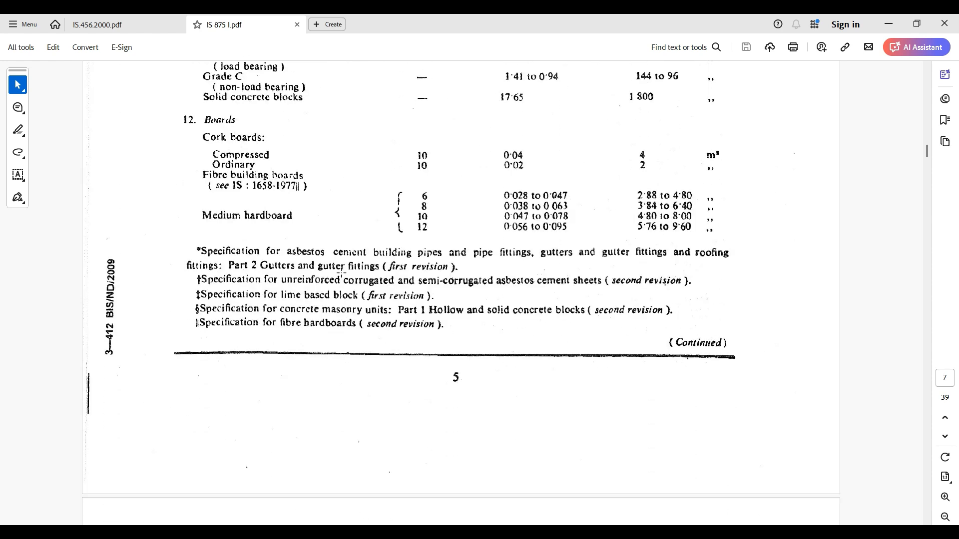
pyautogui.keyDown('ctrl'); pyautogui.scroll(-3, 339, 268); pyautogui.keyUp('ctrl')
pyautogui.scroll(-5, 368, 244)
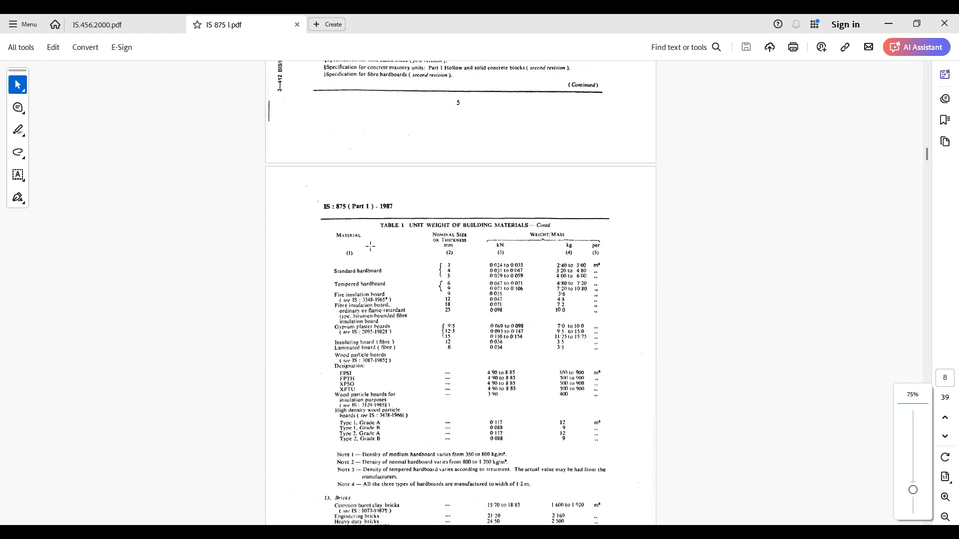
# - Examine Table 2 on page 31 for unit weights of building parts, focusing on thickness and weight of ceiling plaster on tile or concrete
pyautogui.middleClick(477, 282)
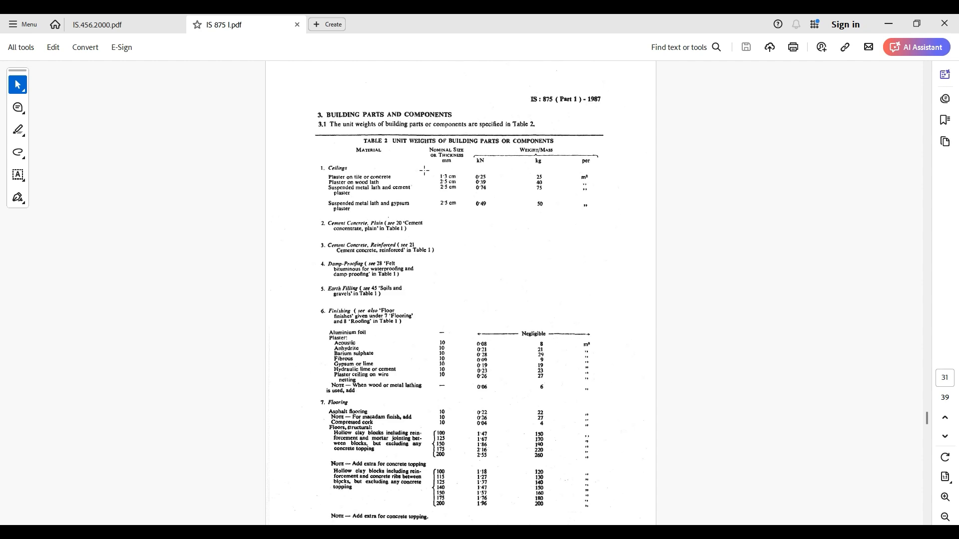
pyautogui.keyDown('ctrl'); pyautogui.scroll(5, 424, 170); pyautogui.keyUp('ctrl')
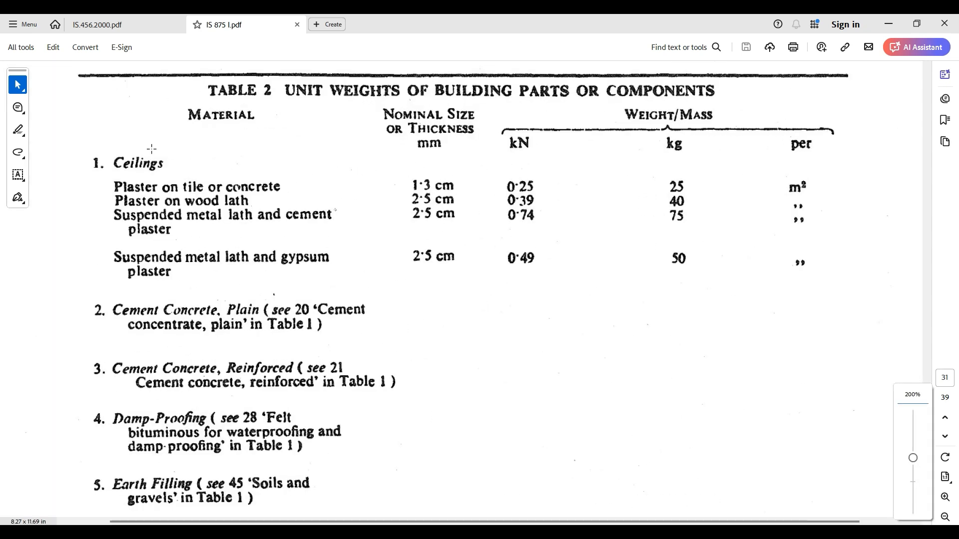
pyautogui.scroll(1, 194, 167)
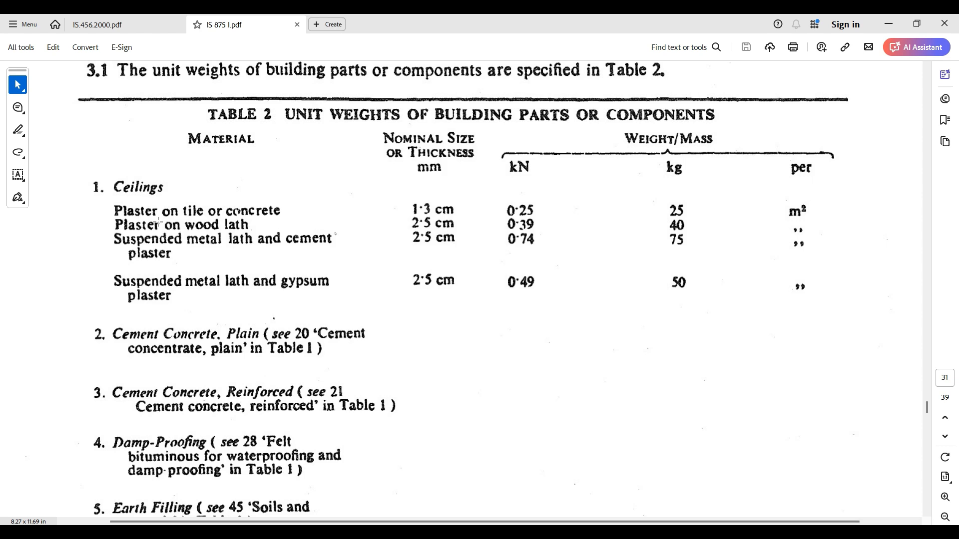
pyautogui.click(411, 206)
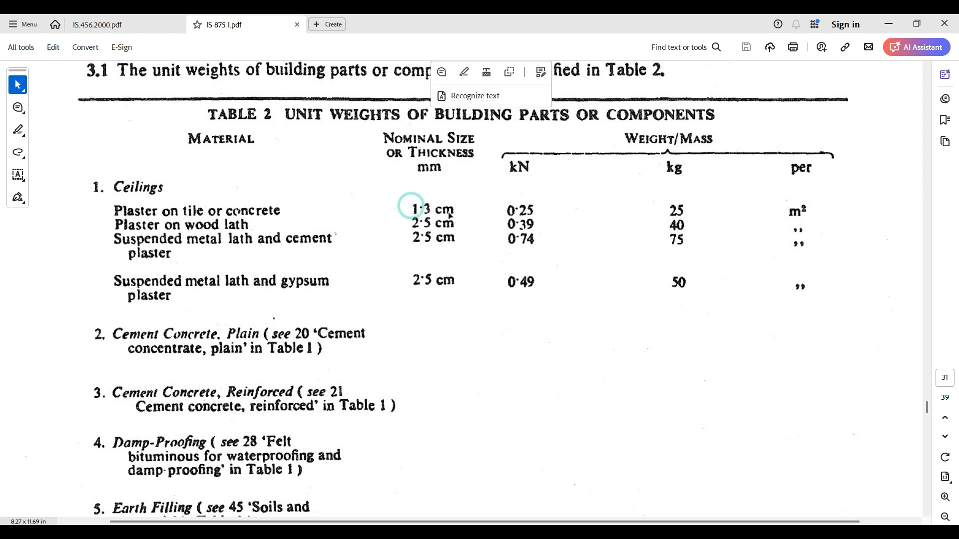
pyautogui.click(521, 204)
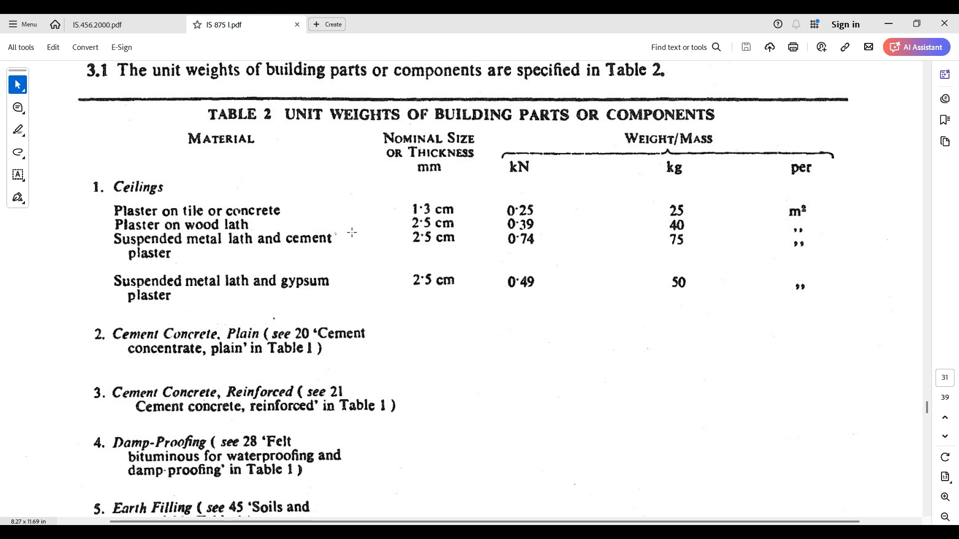
pyautogui.scroll(2, 281, 312)
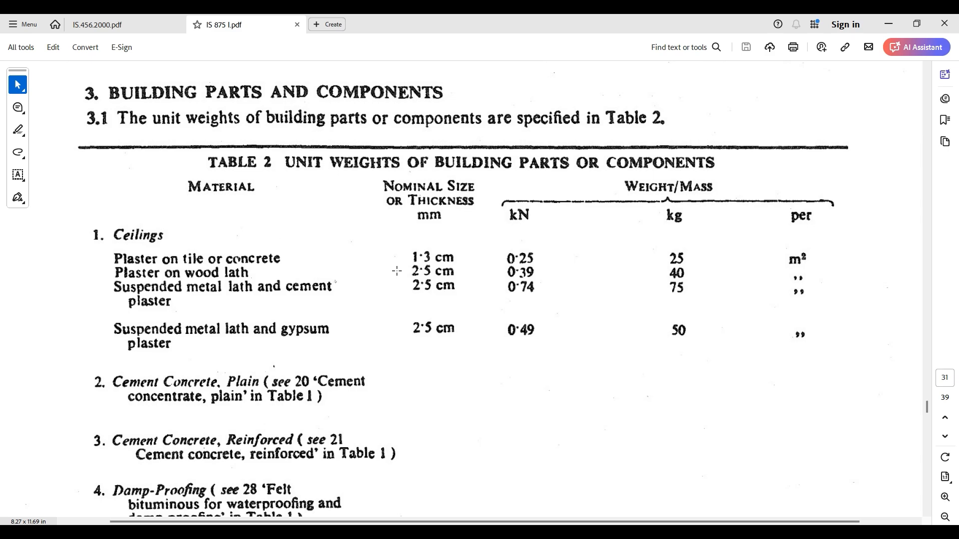
pyautogui.keyDown('ctrl'); pyautogui.scroll(-3, 386, 264); pyautogui.keyUp('ctrl')
pyautogui.scroll(-15, 386, 264)
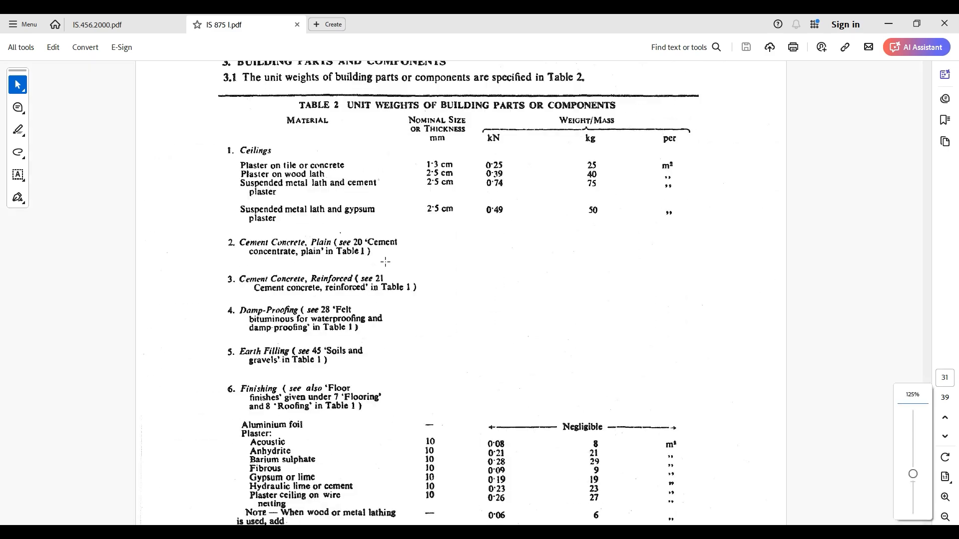
pyautogui.scroll(15, 377, 174)
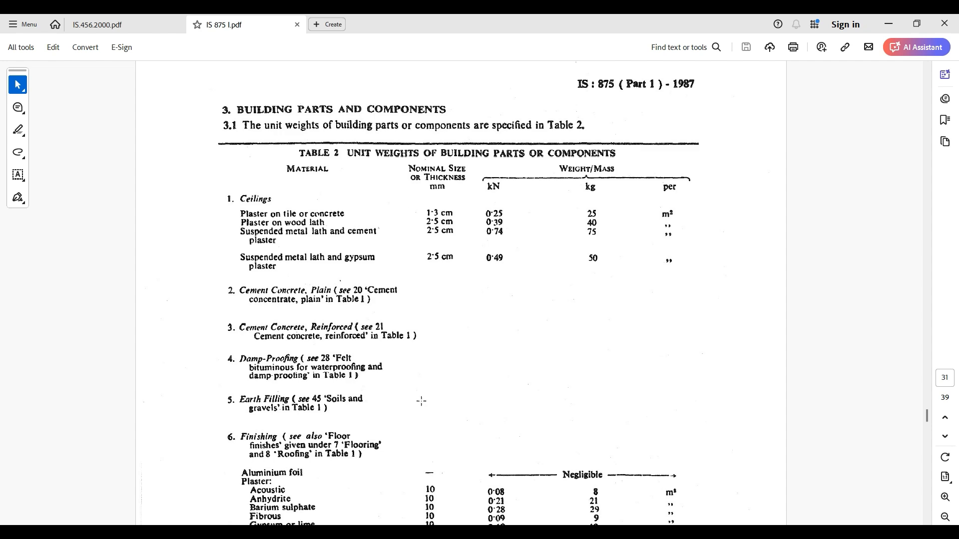
# - Switch to ETABS and select all floor objects in the model by object type
pyautogui.click(349, 529)
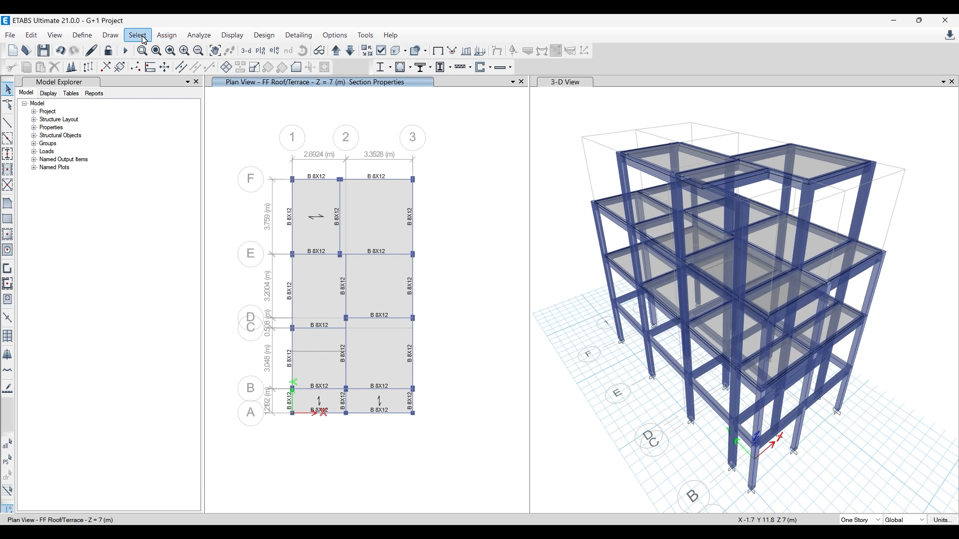
pyautogui.click(142, 37)
pyautogui.moveTo(165, 50)
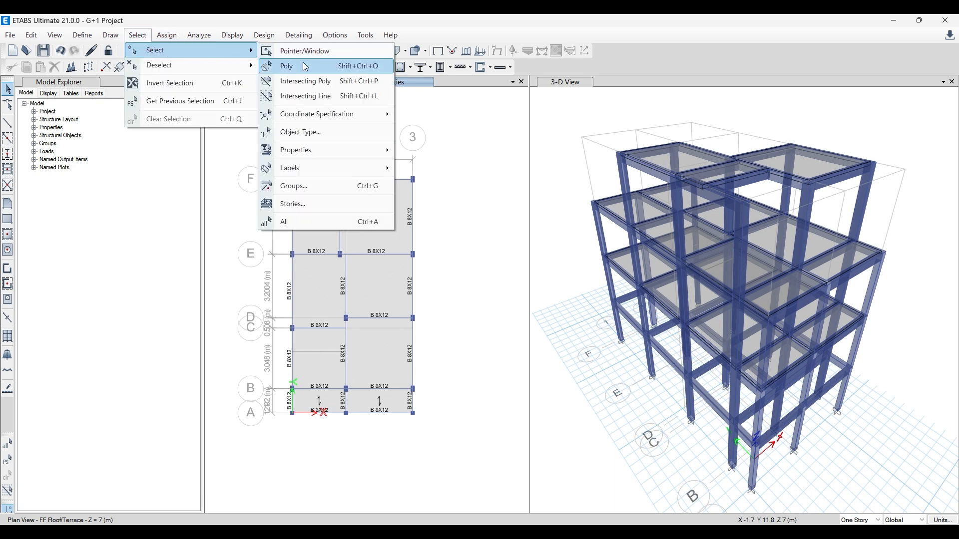
pyautogui.click(331, 132)
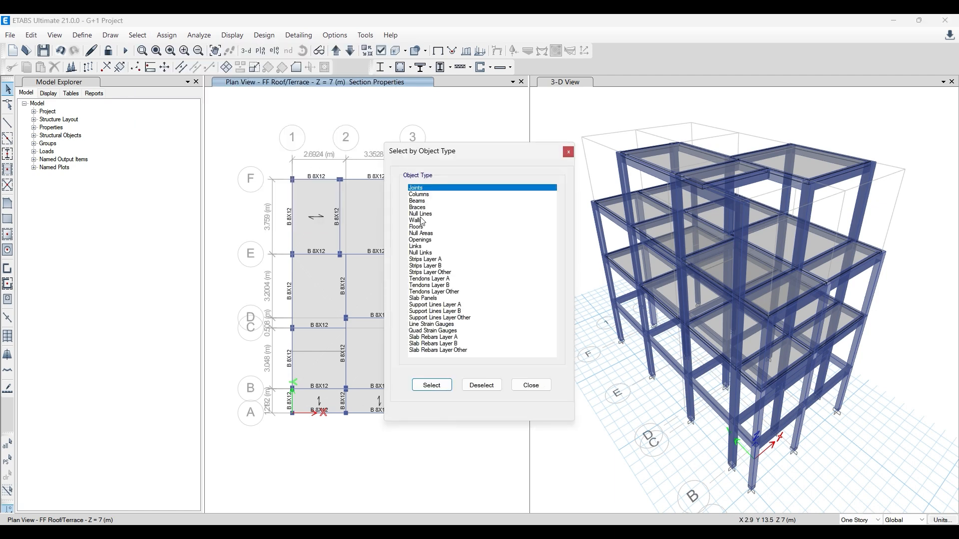
pyautogui.click(421, 227)
pyautogui.click(432, 385)
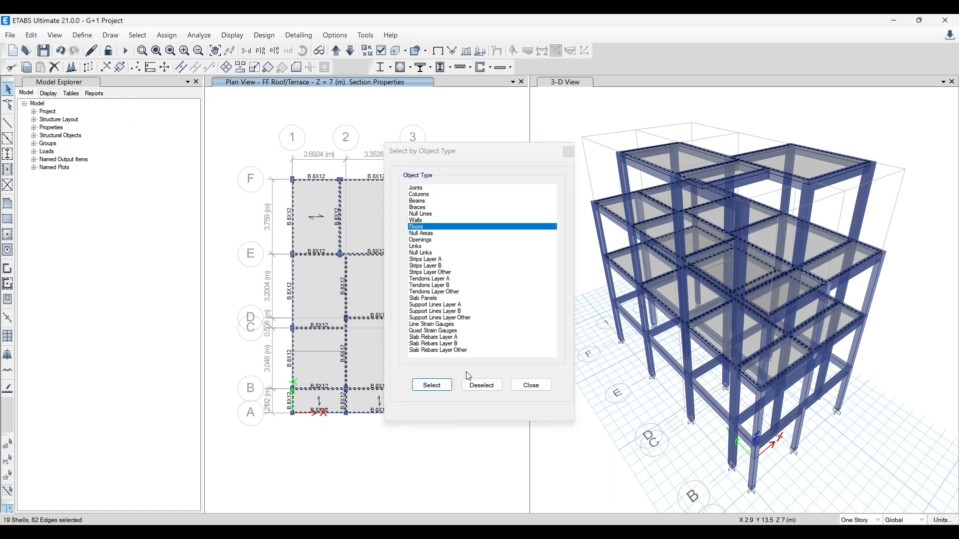
pyautogui.click(568, 152)
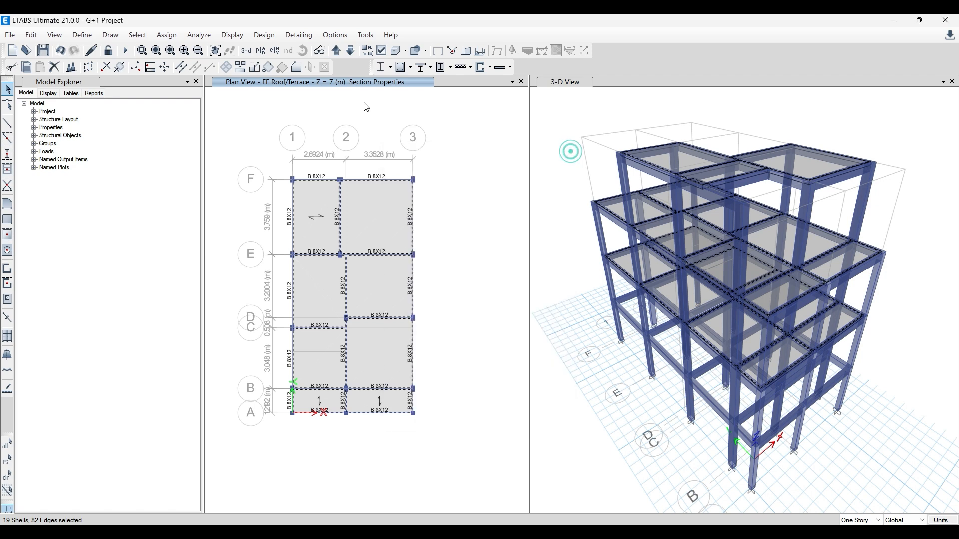
# - Open a uniform shell load assignment for the selected floors using the FF+CP load pattern
pyautogui.click(170, 42)
pyautogui.moveTo(180, 70)
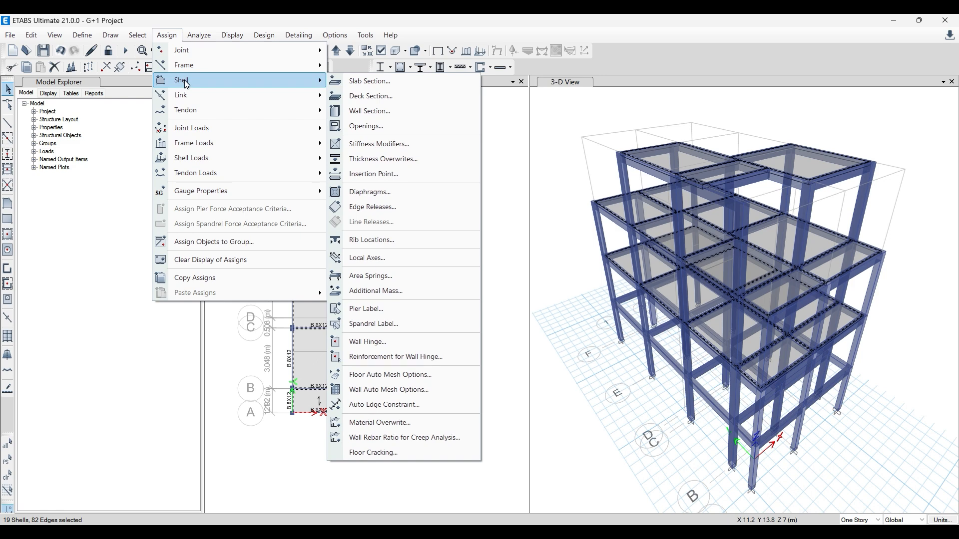
pyautogui.moveTo(208, 163)
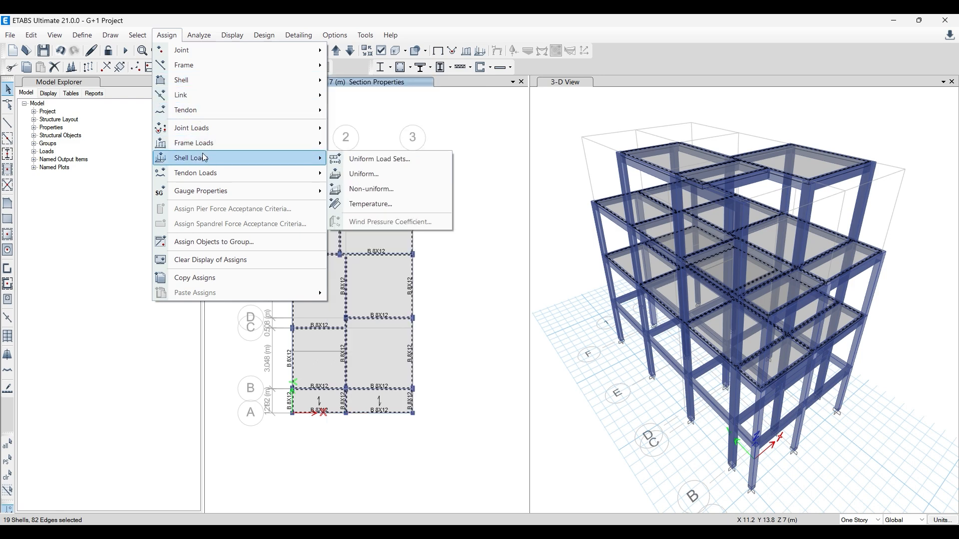
pyautogui.click(389, 180)
pyautogui.click(552, 242)
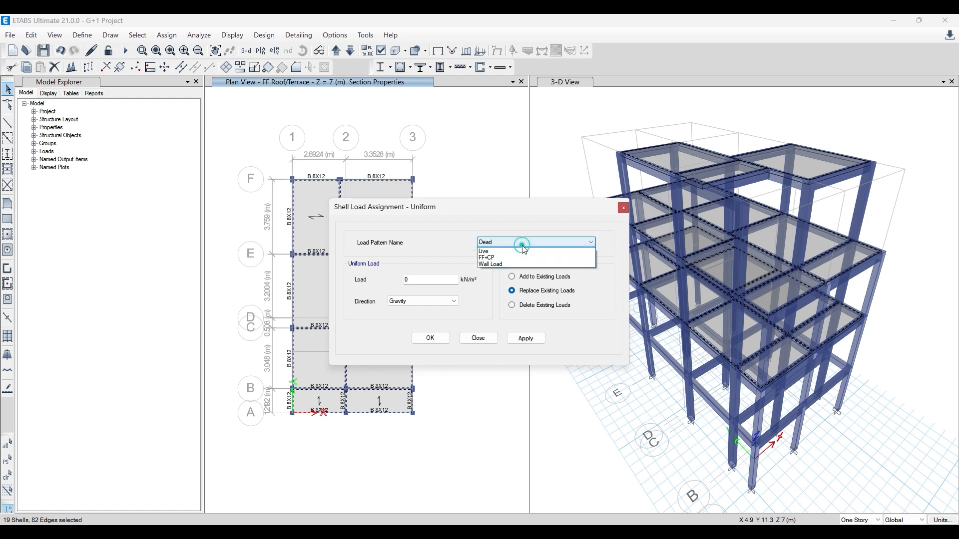
pyautogui.click(523, 265)
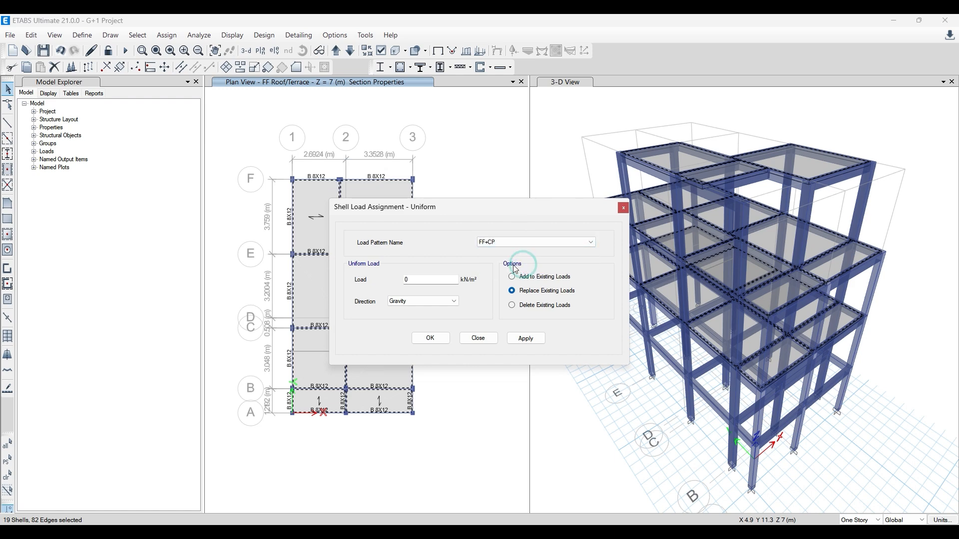
pyautogui.moveTo(421, 279); pyautogui.dragTo(340, 280)
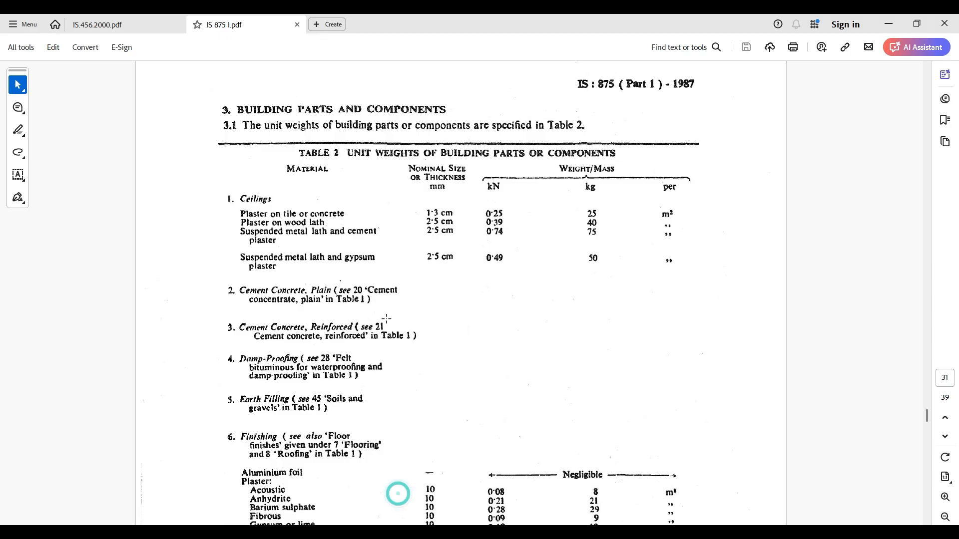
# - Recheck the ceiling plaster weight in IS 875 Table 2, and apply a 1.5 kN/m² gravity load to the selected floors in ETABS
pyautogui.click(399, 500)
pyautogui.click(889, 23)
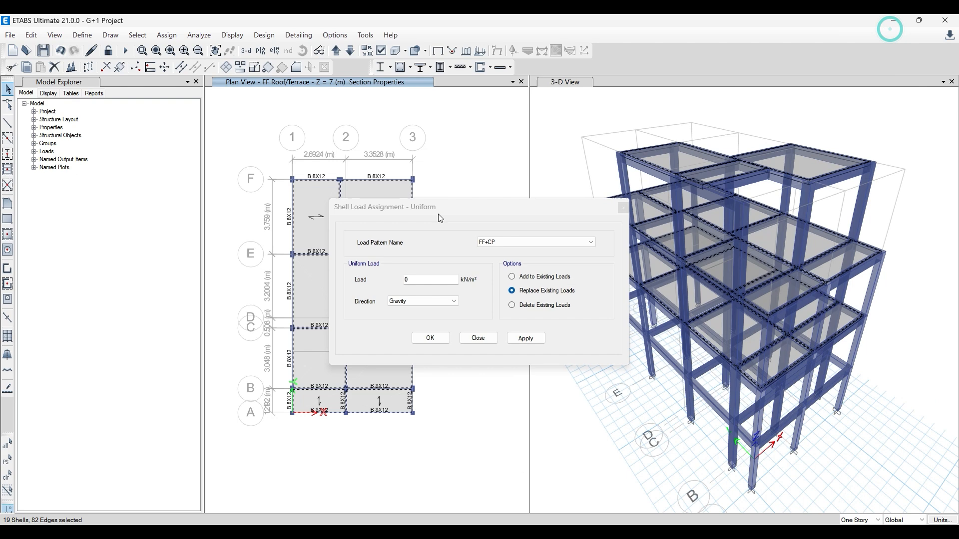
pyautogui.click(418, 280)
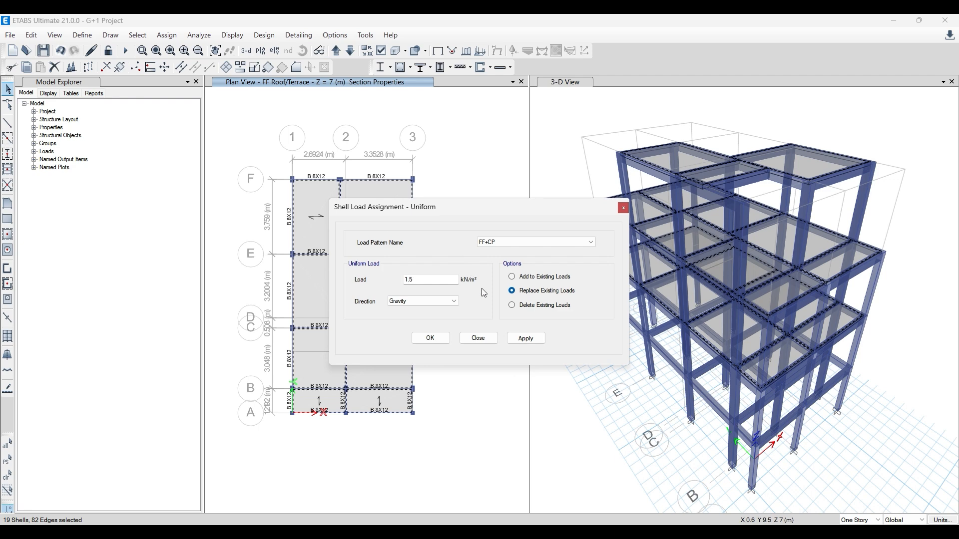
pyautogui.click(525, 338)
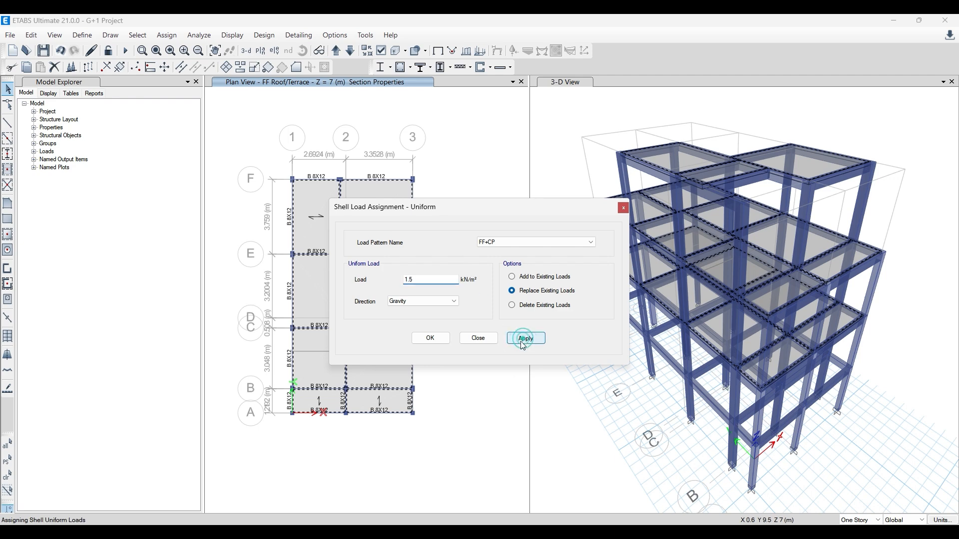
pyautogui.click(442, 340)
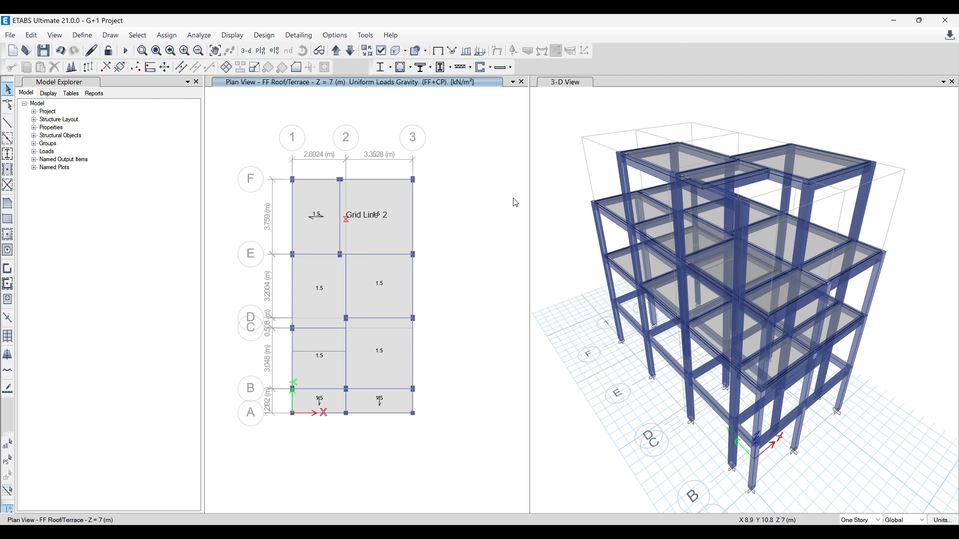
# - Turn off the extruded display of the members in the 3-D view
pyautogui.click(574, 102)
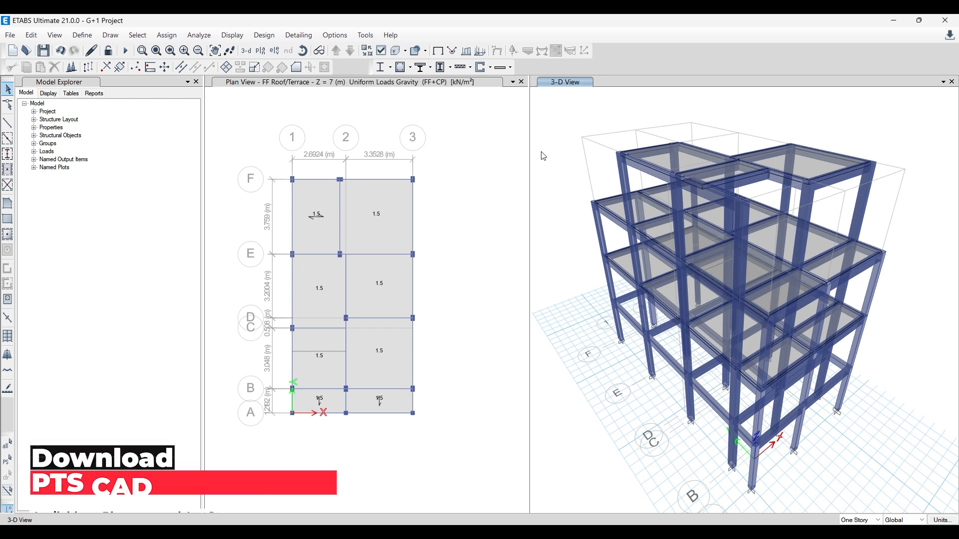
pyautogui.click(554, 148)
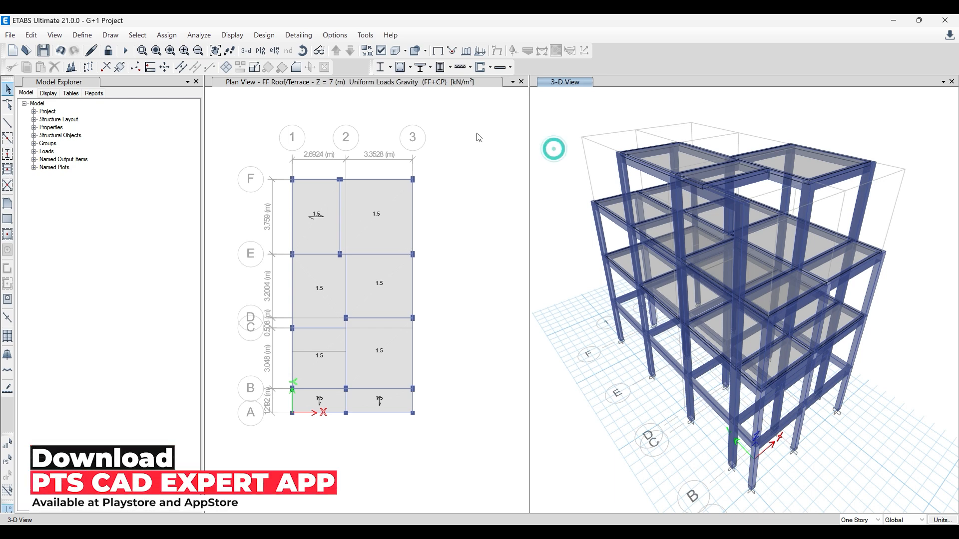
pyautogui.click(398, 53)
pyautogui.click(574, 155)
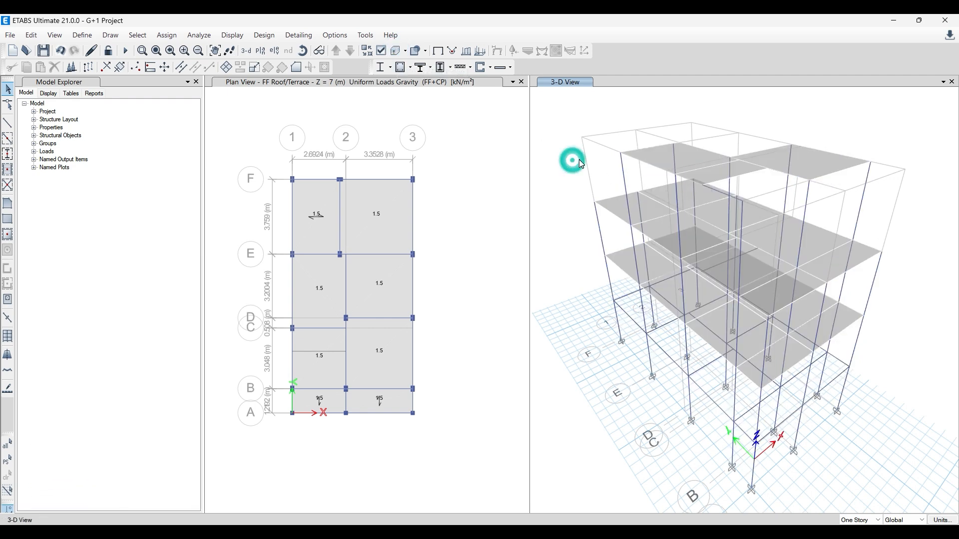
# - Display the FF+CP uniform gravity load values on the floors in the 3-D view
pyautogui.click(480, 51)
pyautogui.moveTo(471, 144); pyautogui.dragTo(391, 127)
pyautogui.click(410, 165)
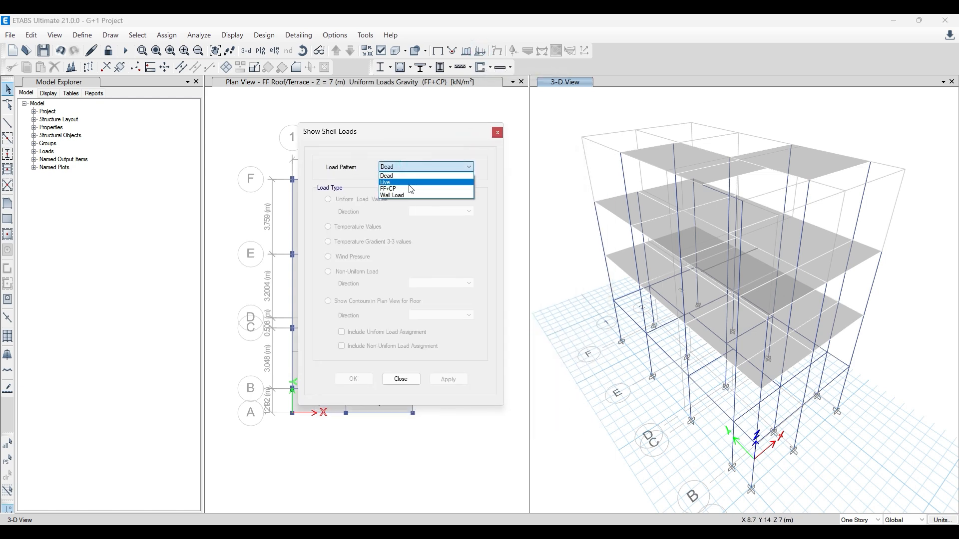
pyautogui.click(411, 189)
pyautogui.click(444, 379)
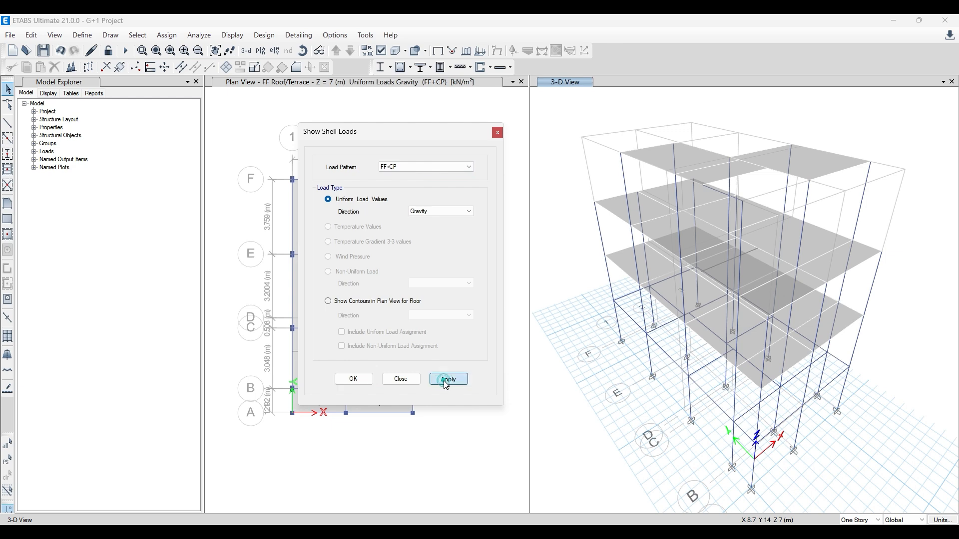
pyautogui.click(641, 236)
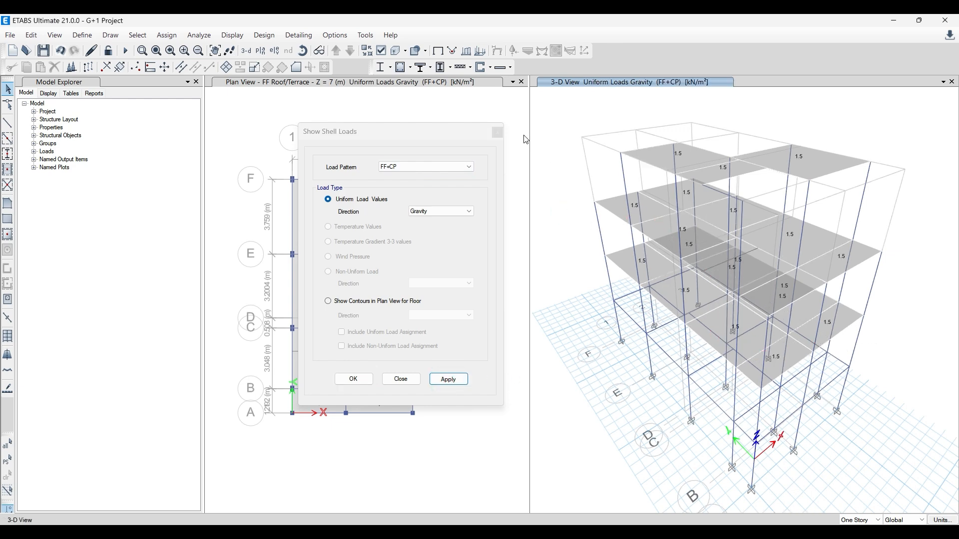
pyautogui.click(499, 134)
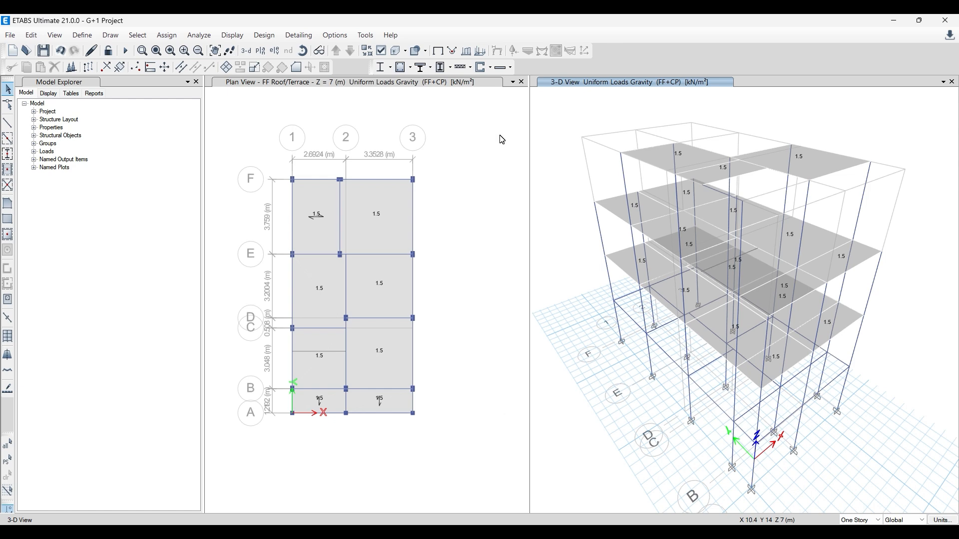
pyautogui.click(502, 139)
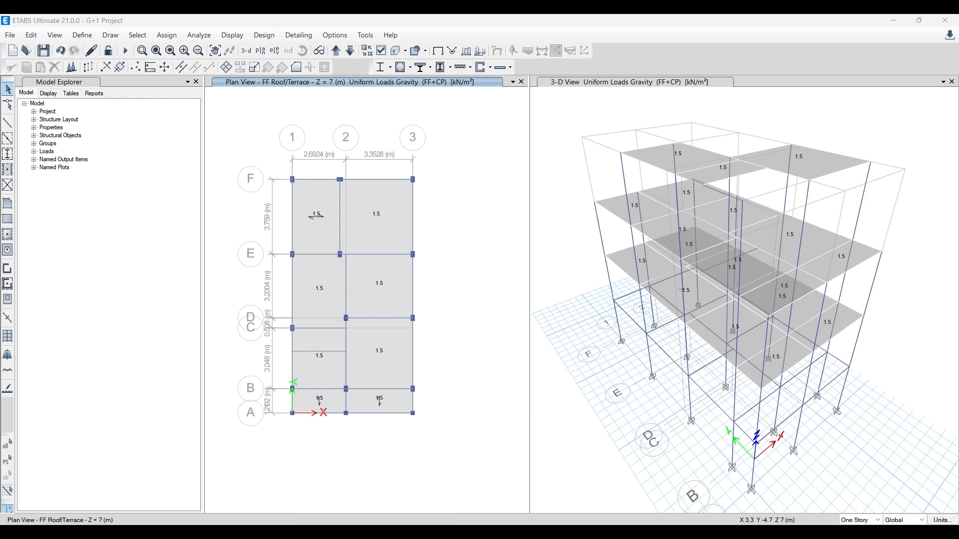
# - Switch to Paint and draw a black rectangle of about 423 × 190 px on top of the floor finish in the slab sketch
pyautogui.click(449, 533)
pyautogui.scroll(-8, 469, 319)
pyautogui.scroll(2, 439, 321)
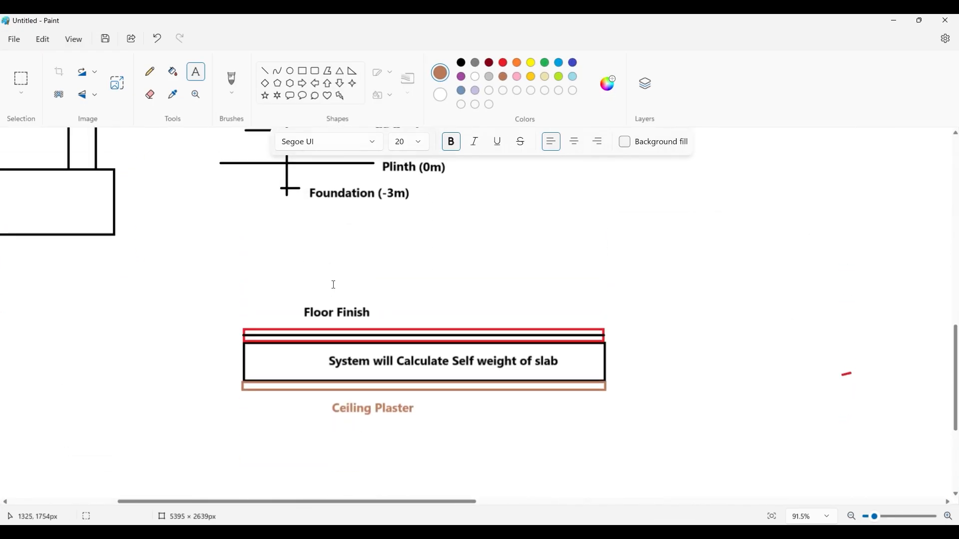
pyautogui.click(303, 71)
pyautogui.moveTo(397, 328); pyautogui.dragTo(591, 241)
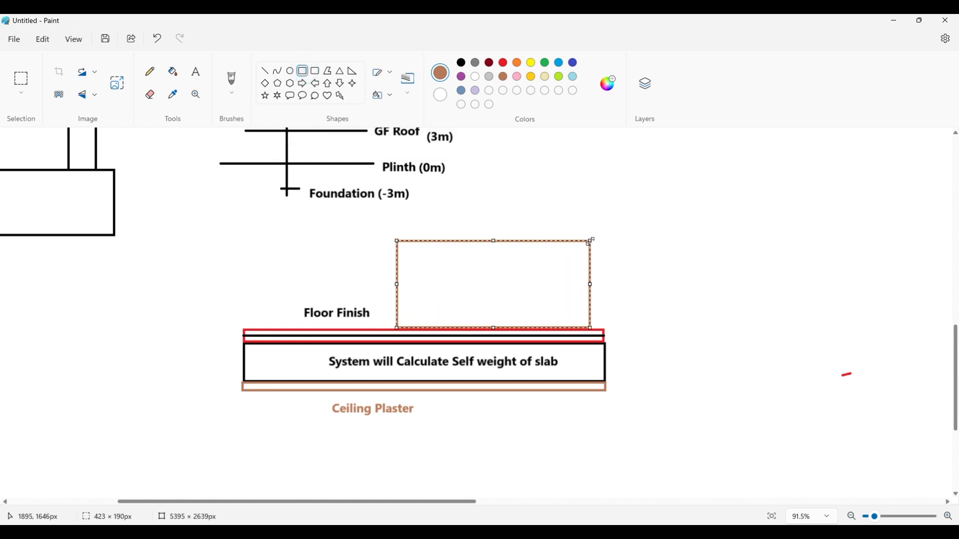
pyautogui.click(461, 62)
pyautogui.click(555, 200)
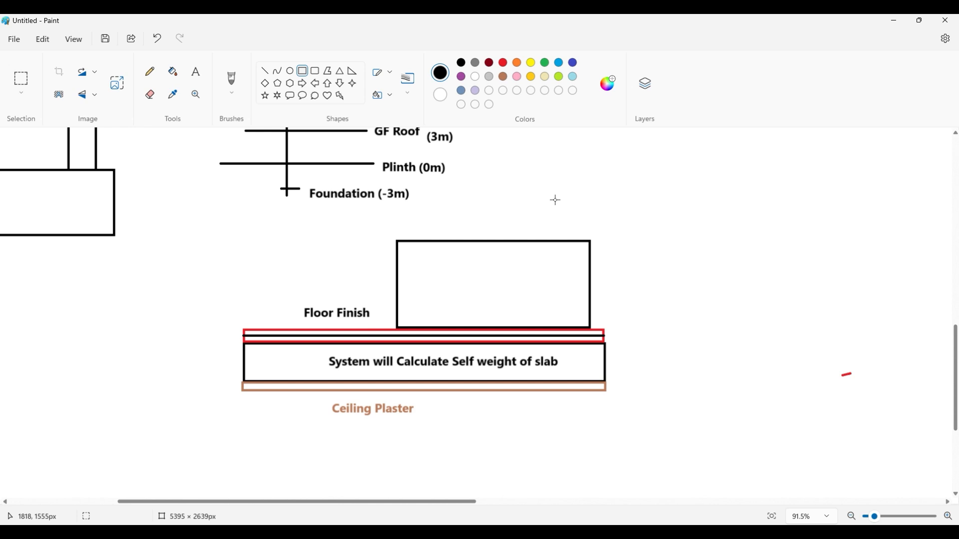
# - Add the label "Live Load" inside the black rectangle above the slab
pyautogui.click(196, 71)
pyautogui.click(422, 259)
pyautogui.write('Li')
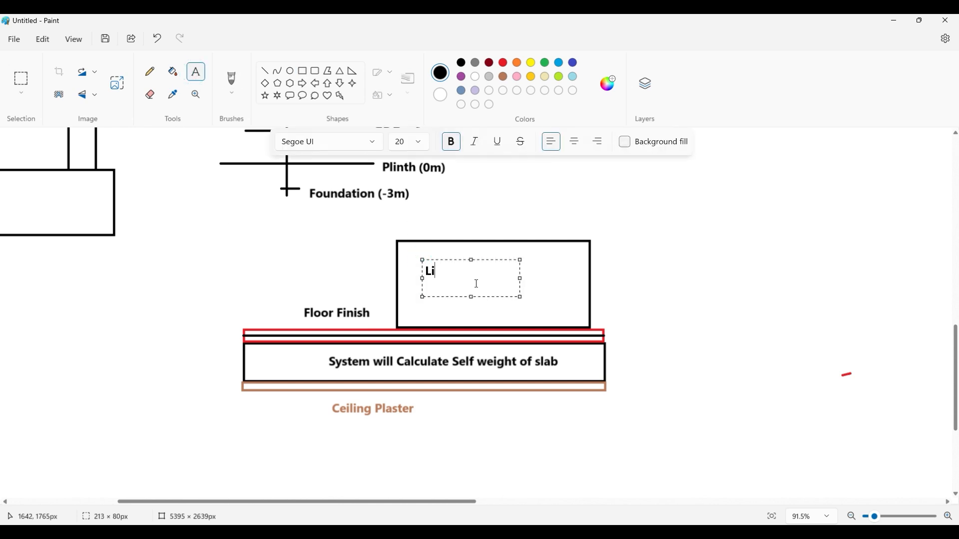
pyautogui.write('ve Load')
pyautogui.click(480, 210)
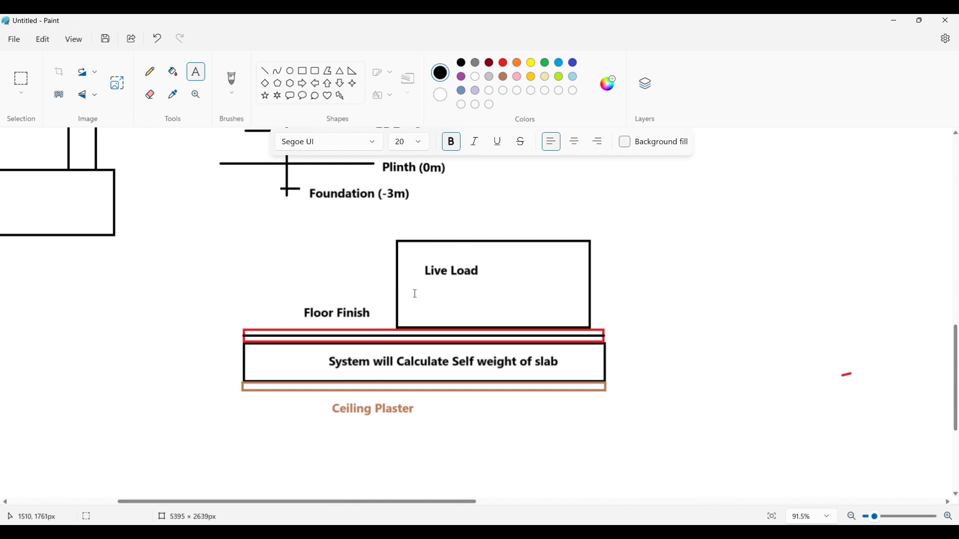
# - Switch back to ETABS and select all floors again by object type
pyautogui.hotkey('alt', 'Tab')
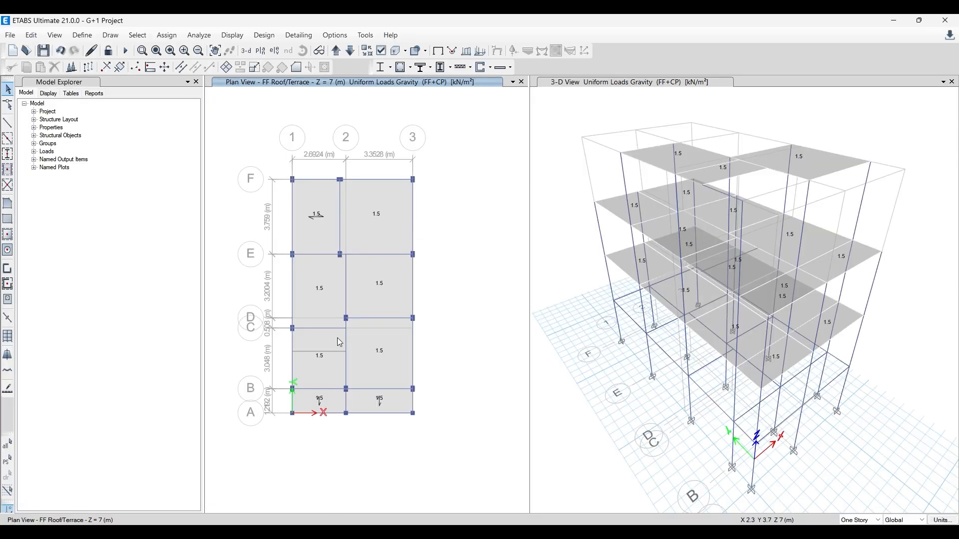
pyautogui.click(143, 39)
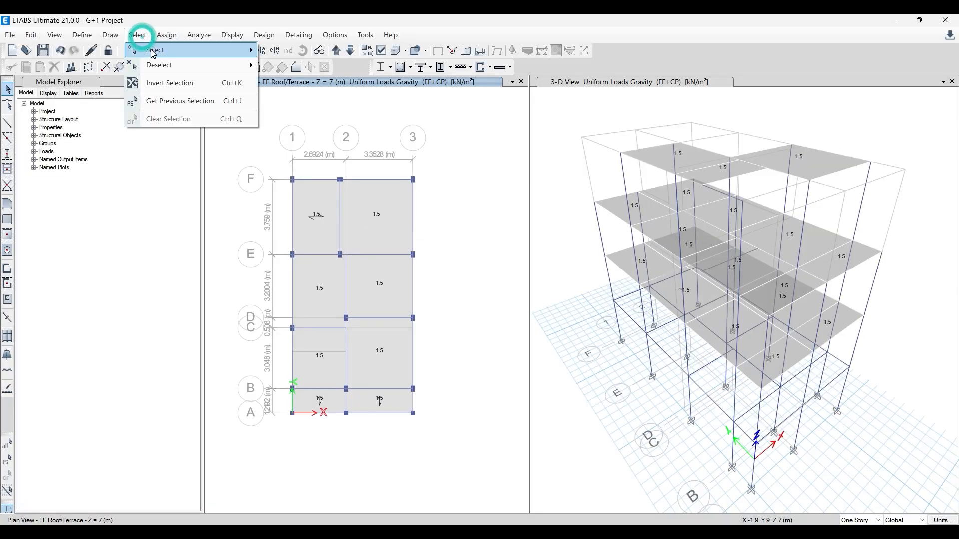
pyautogui.moveTo(160, 77)
pyautogui.click(330, 131)
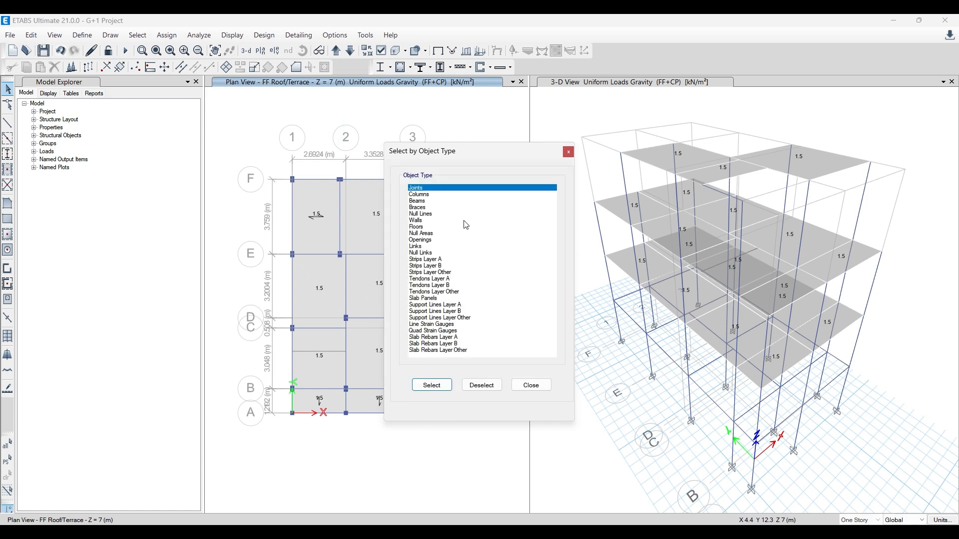
pyautogui.click(427, 227)
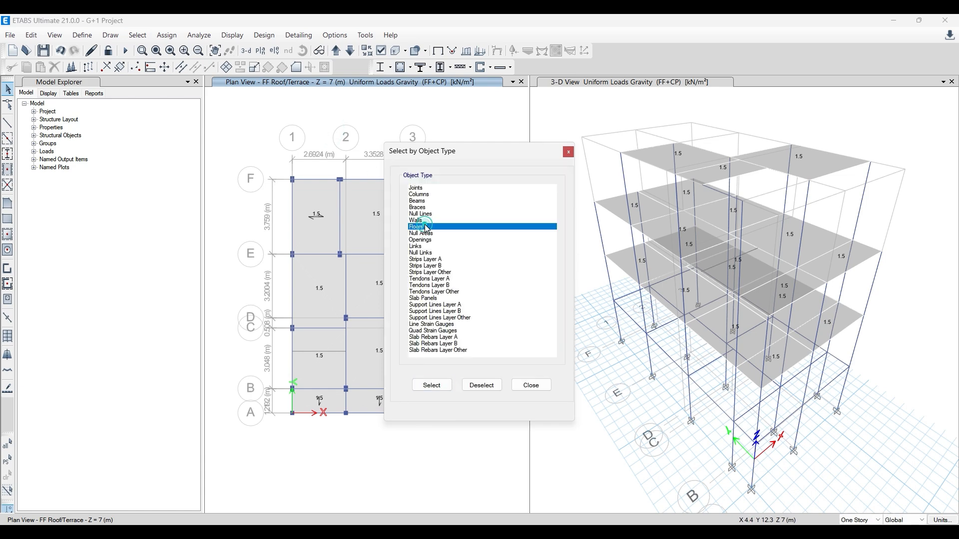
pyautogui.click(431, 385)
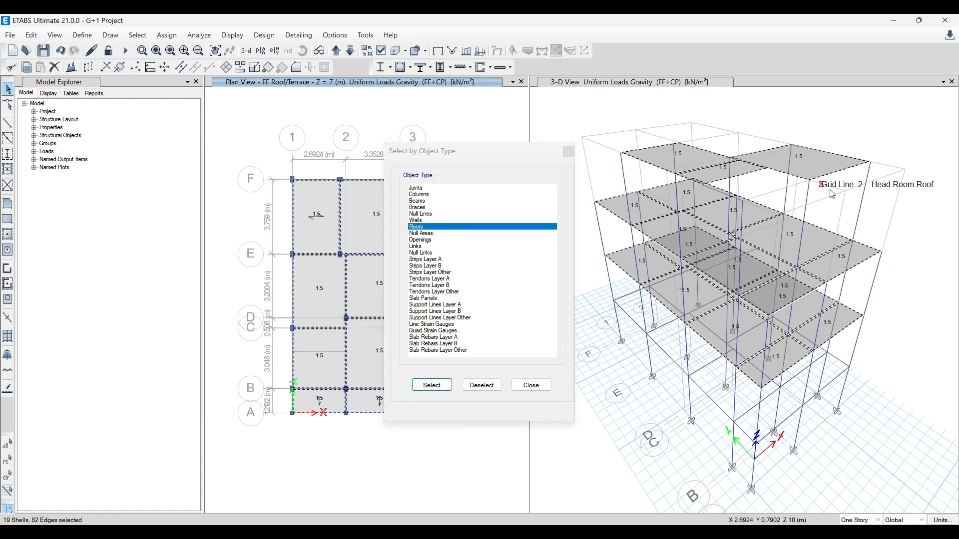
pyautogui.click(530, 385)
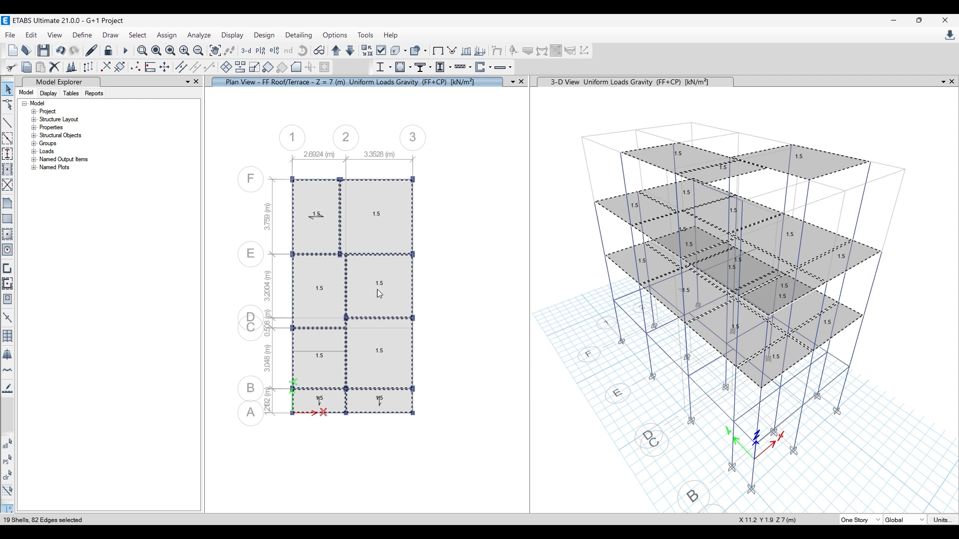
# - Open the uniform shell load assignment for the selected floors and choose the Live load pattern
pyautogui.click(167, 36)
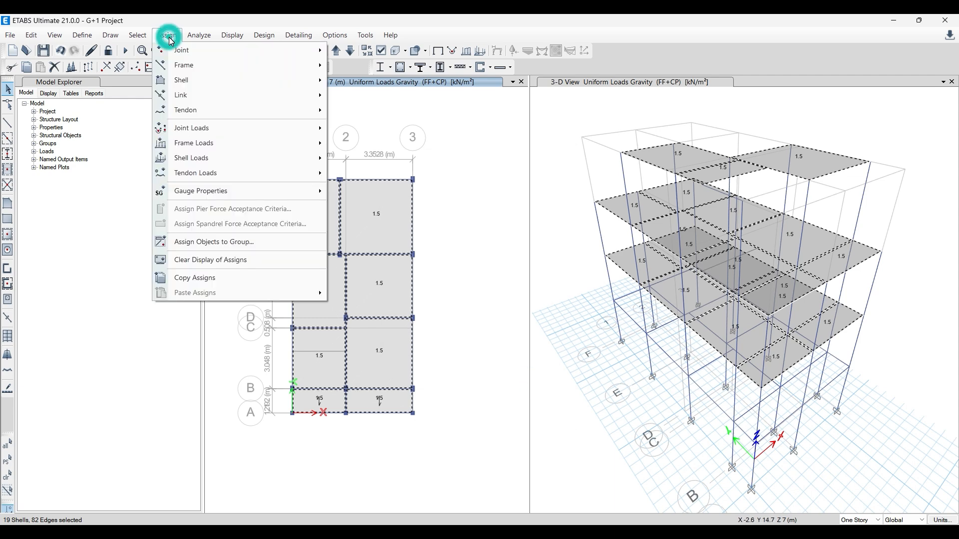
pyautogui.moveTo(198, 164)
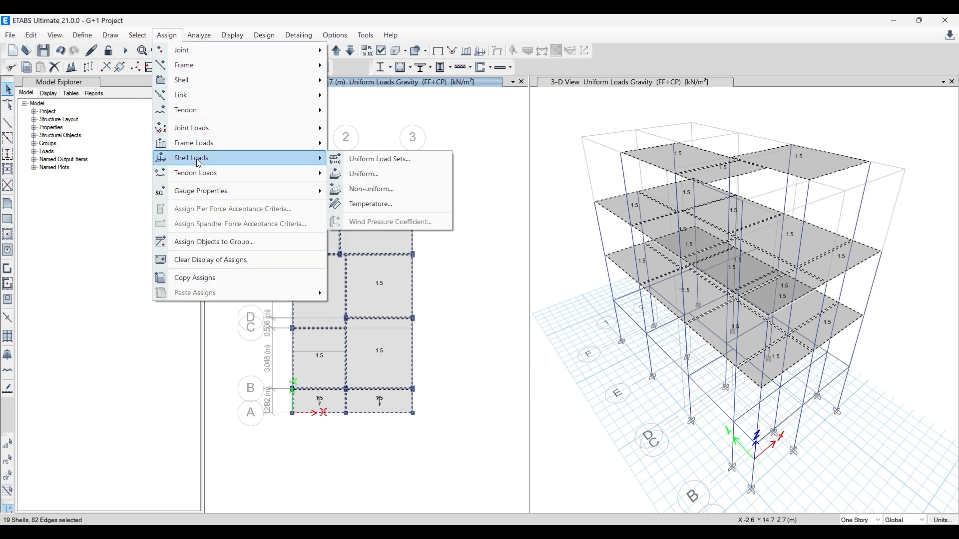
pyautogui.click(393, 177)
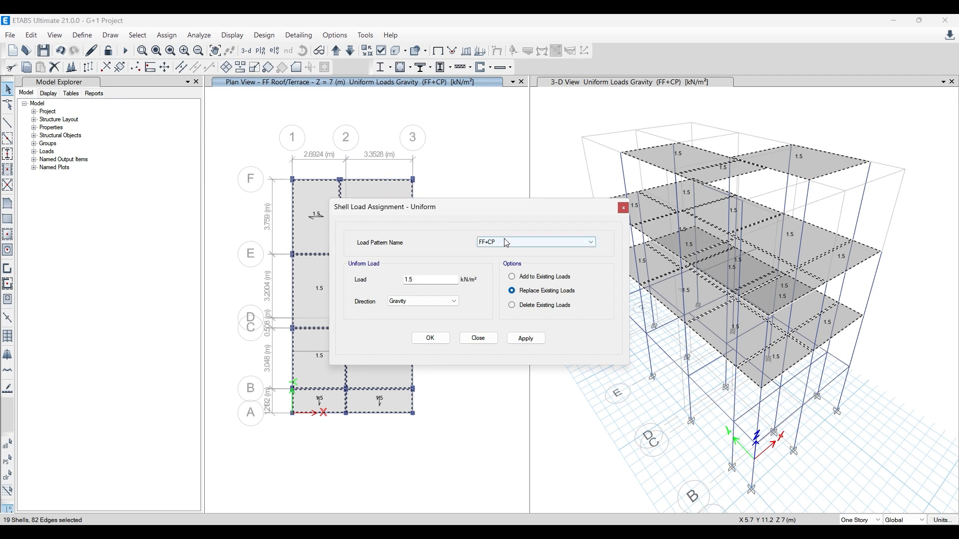
pyautogui.click(508, 242)
pyautogui.click(495, 262)
pyautogui.doubleClick(424, 280)
# - Switch to File Explorer, open IS 875 II.pdf from the IS 875 folder and find Table 1 on imposed floor loads
pyautogui.moveTo(249, 524)
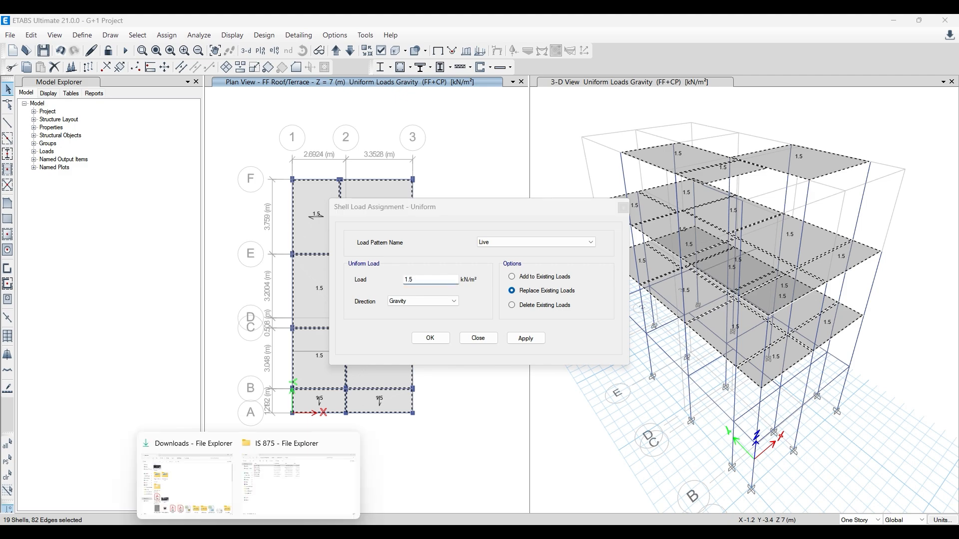
pyautogui.click(296, 488)
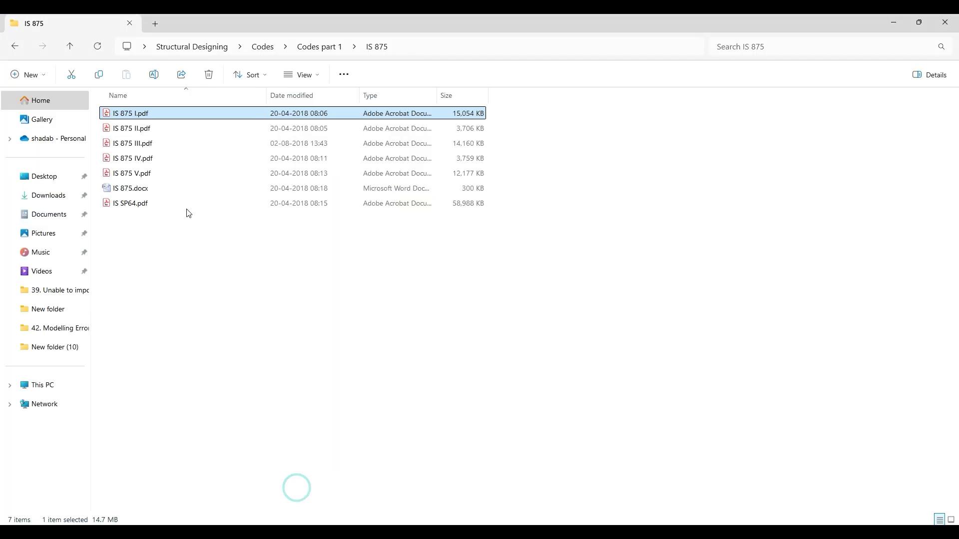
pyautogui.click(148, 130)
pyautogui.doubleClick(149, 131)
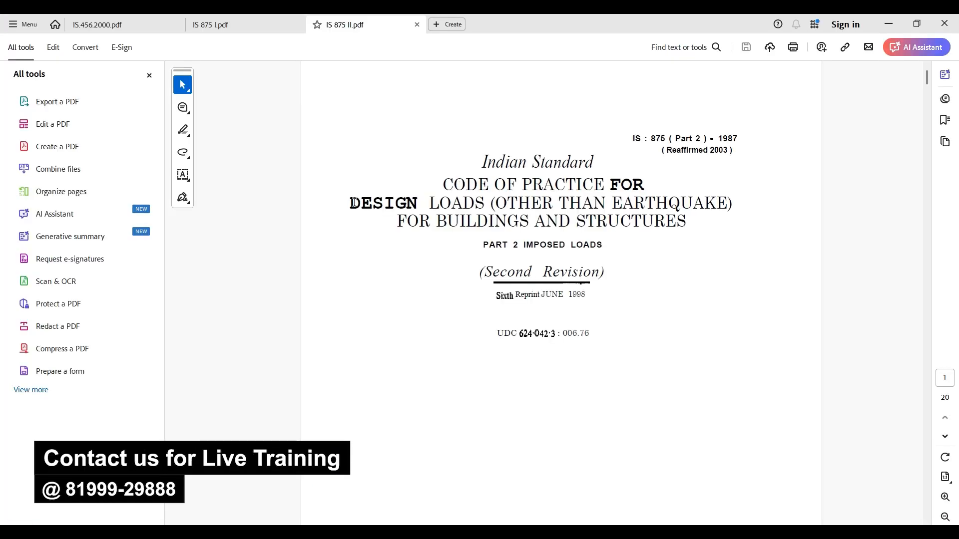
pyautogui.scroll(-3, 404, 237)
pyautogui.scroll(-15, 403, 237)
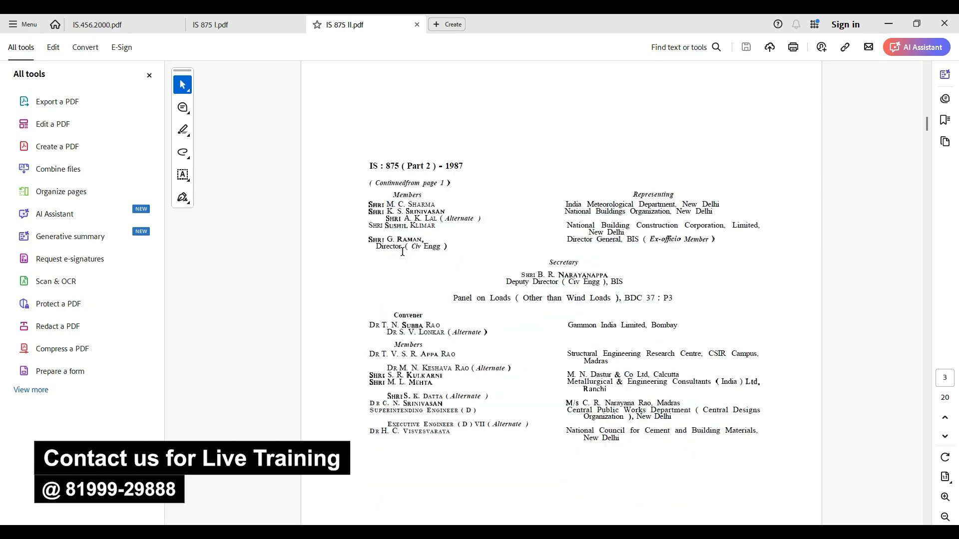
pyautogui.scroll(-12, 404, 280)
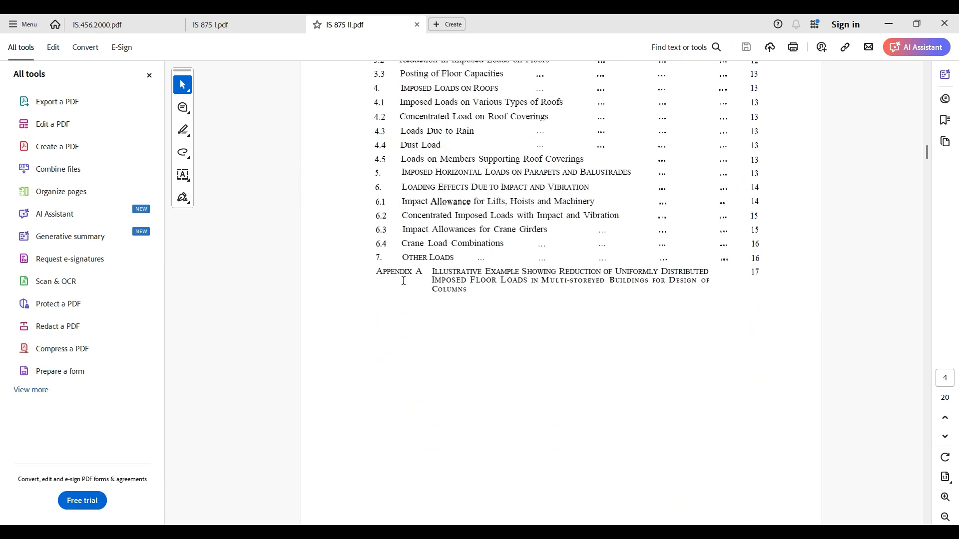
pyautogui.scroll(-12, 406, 278)
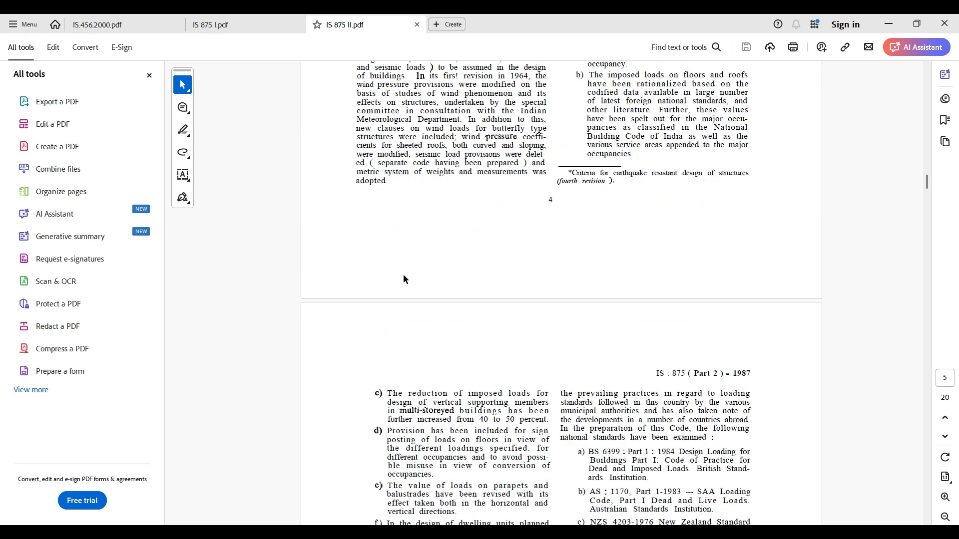
pyautogui.scroll(-12, 529, 322)
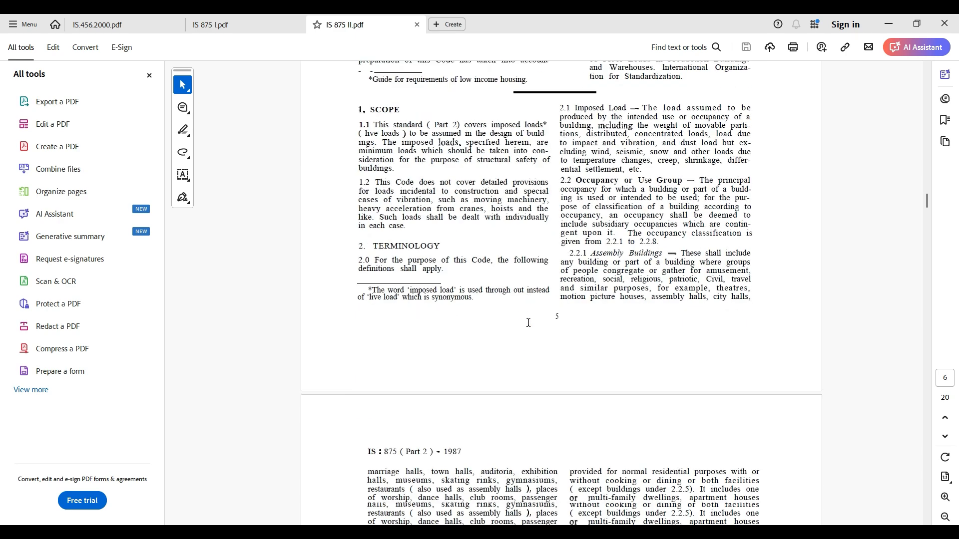
pyautogui.scroll(-10, 529, 322)
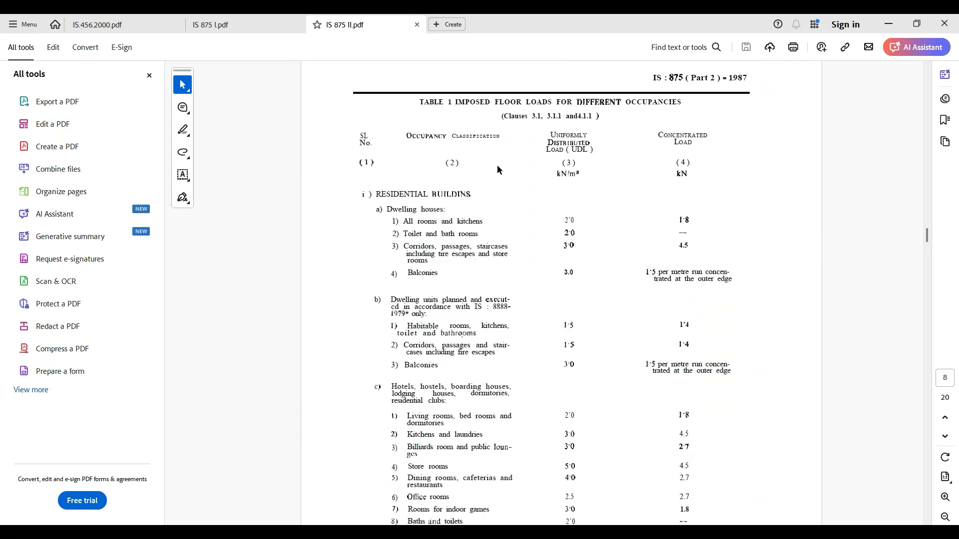
# - Examine the residential building entries of Table 1, enlarging the page and hiding the tools pane for easier reading
pyautogui.scroll(-3, 489, 218)
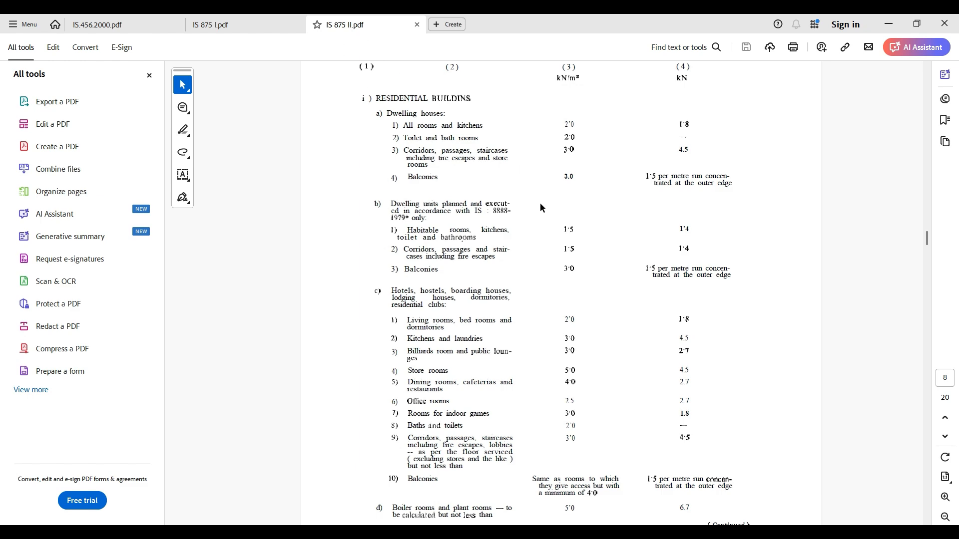
pyautogui.scroll(-3, 464, 115)
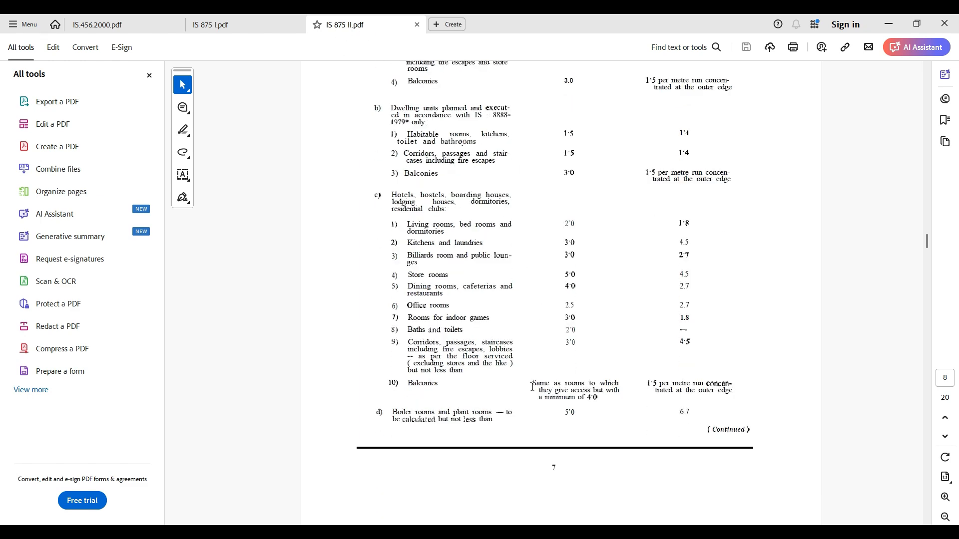
pyautogui.scroll(10, 540, 427)
pyautogui.scroll(-2, 500, 253)
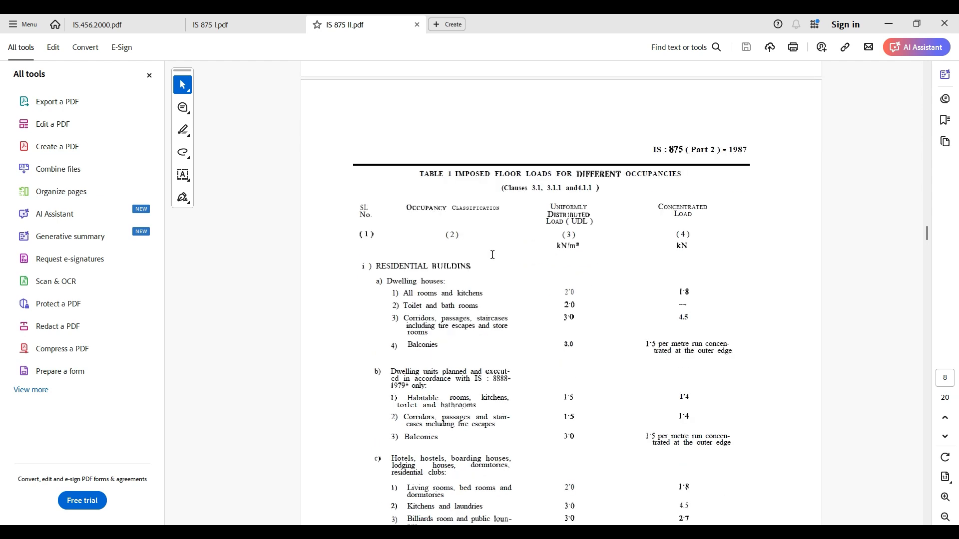
pyautogui.keyDown('ctrl'); pyautogui.scroll(5, 485, 276); pyautogui.keyUp('ctrl')
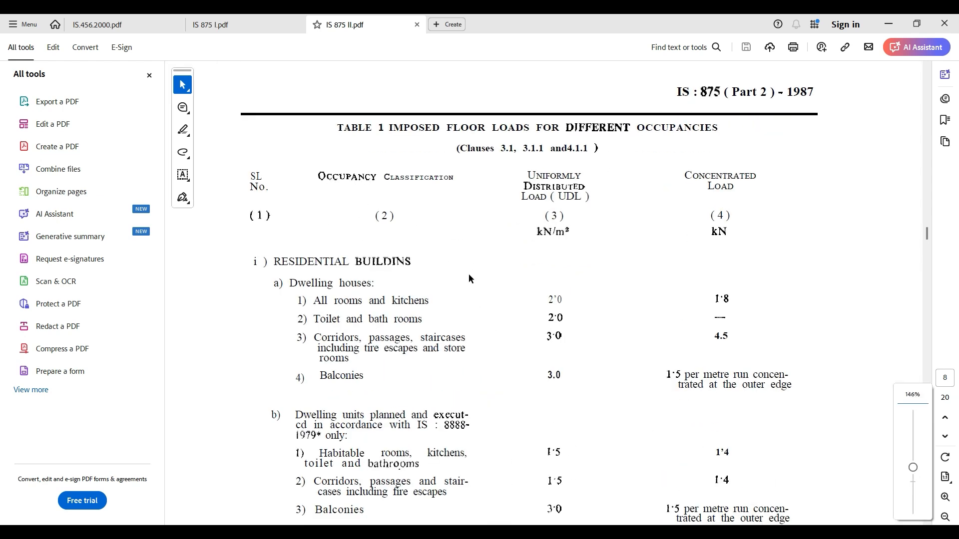
pyautogui.click(148, 74)
pyautogui.scroll(-1, 171, 117)
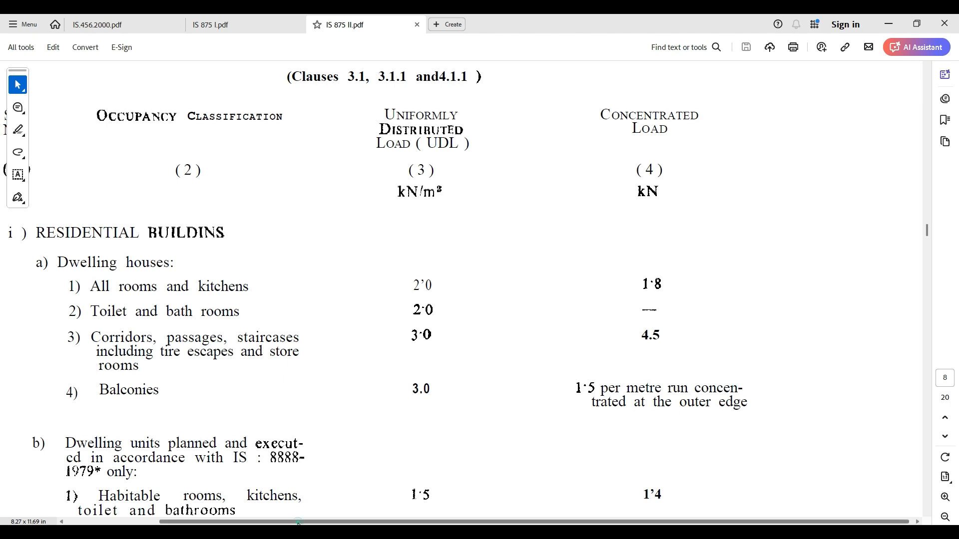
# - Review the Table 1 imposed loads for dwelling units, hotels and hostels, garages, and educational buildings
pyautogui.hscroll(-3, 306, 506)
pyautogui.scroll(-8, 288, 314)
pyautogui.scroll(-7, 287, 314)
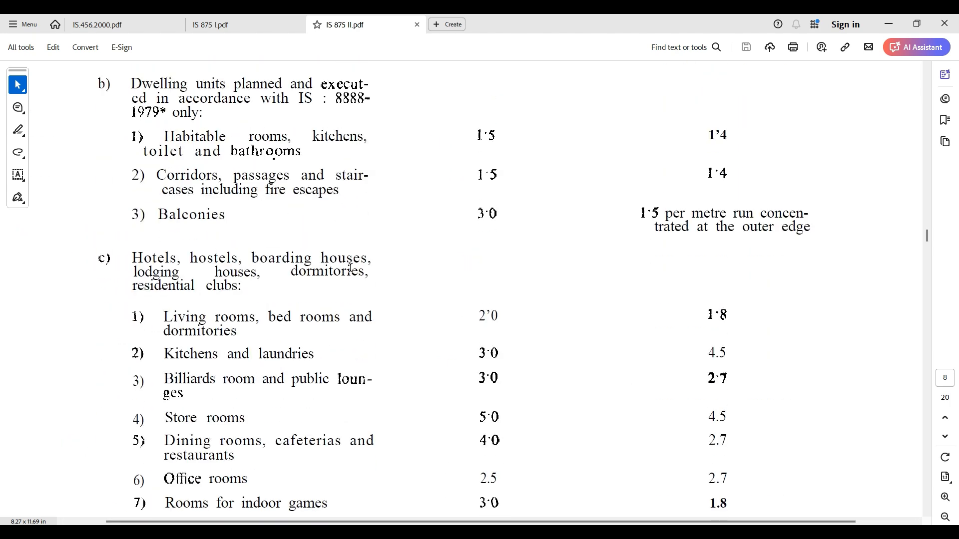
pyautogui.scroll(2, 135, 285)
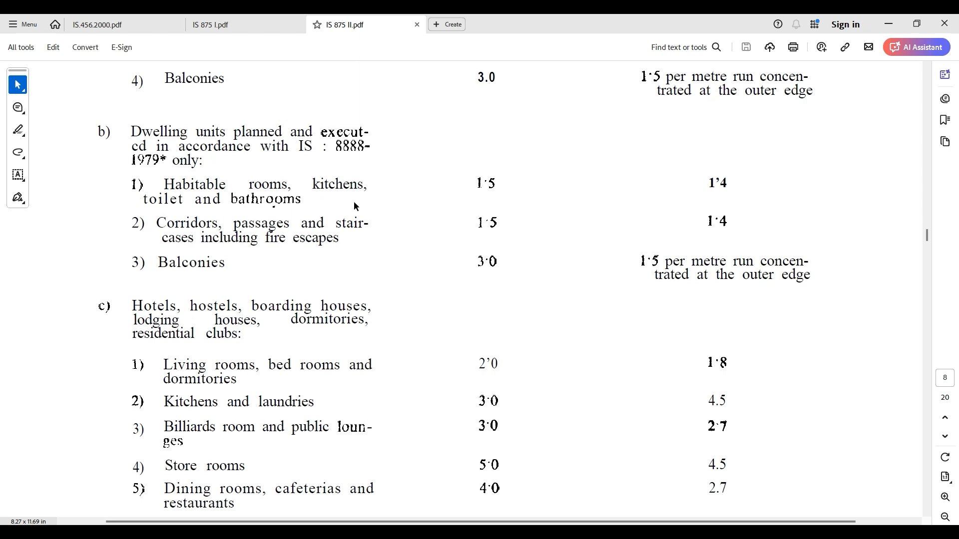
pyautogui.scroll(-2, 250, 235)
pyautogui.scroll(-20, 263, 215)
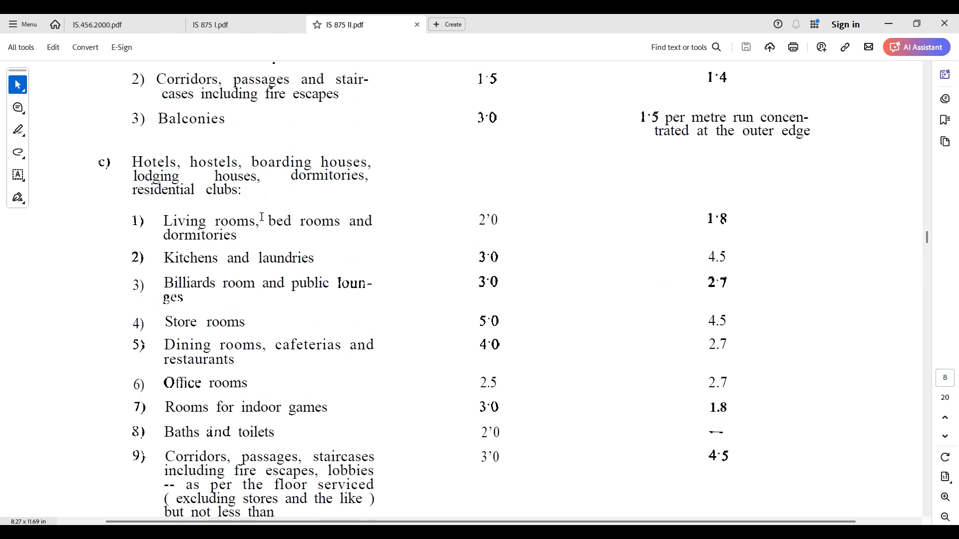
pyautogui.scroll(-5, 259, 214)
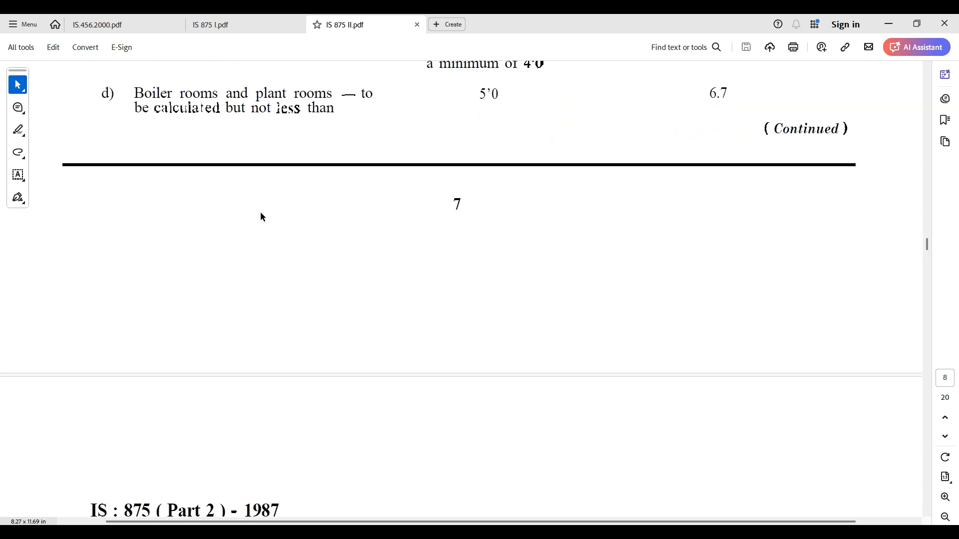
pyautogui.scroll(-20, 244, 195)
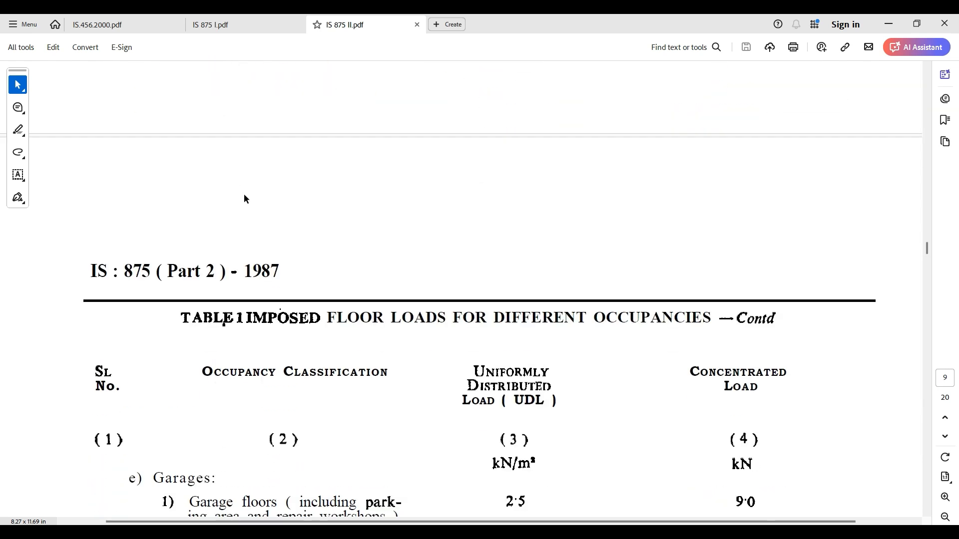
pyautogui.scroll(-4, 183, 168)
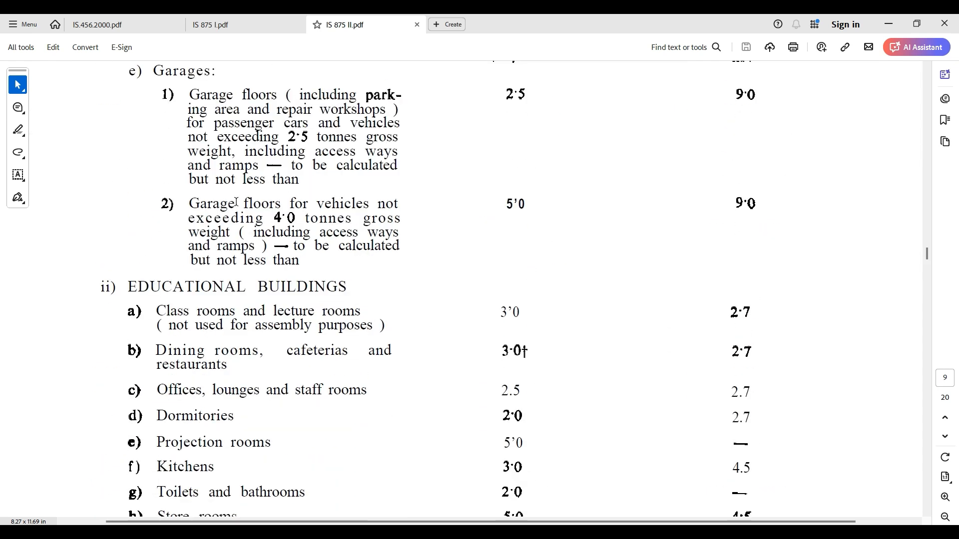
pyautogui.scroll(-2, 280, 295)
pyautogui.keyDown('ctrl'); pyautogui.scroll(-4, 293, 282); pyautogui.keyUp('ctrl')
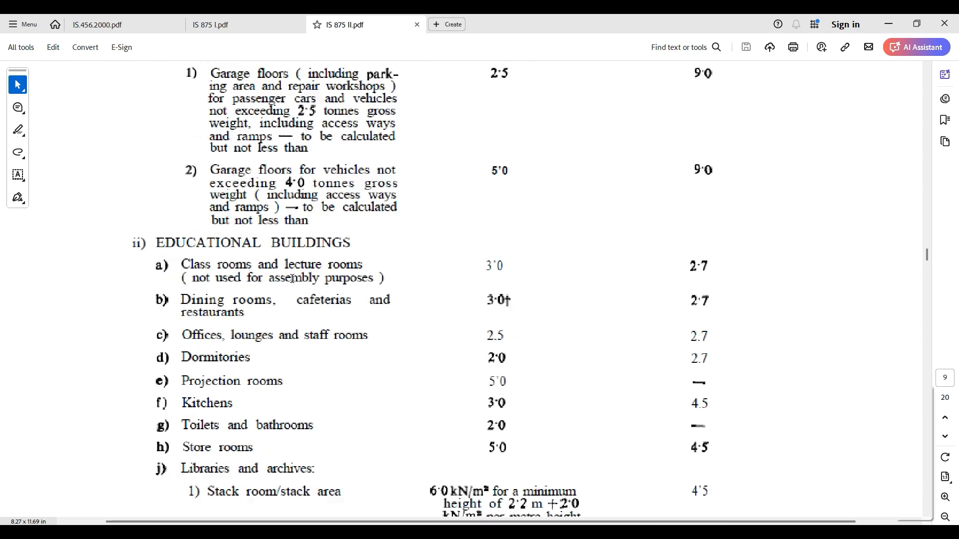
pyautogui.scroll(-12, 292, 279)
# - Return to the dwelling house entries of Table 1 and read the distributed loads for rooms, toilets, corridors and balconies
pyautogui.scroll(20, 292, 278)
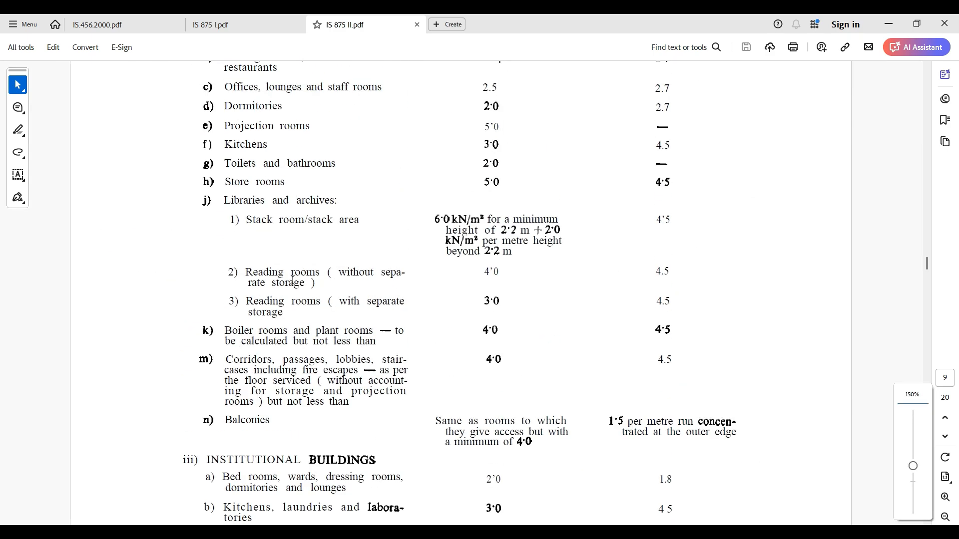
pyautogui.scroll(20, 293, 281)
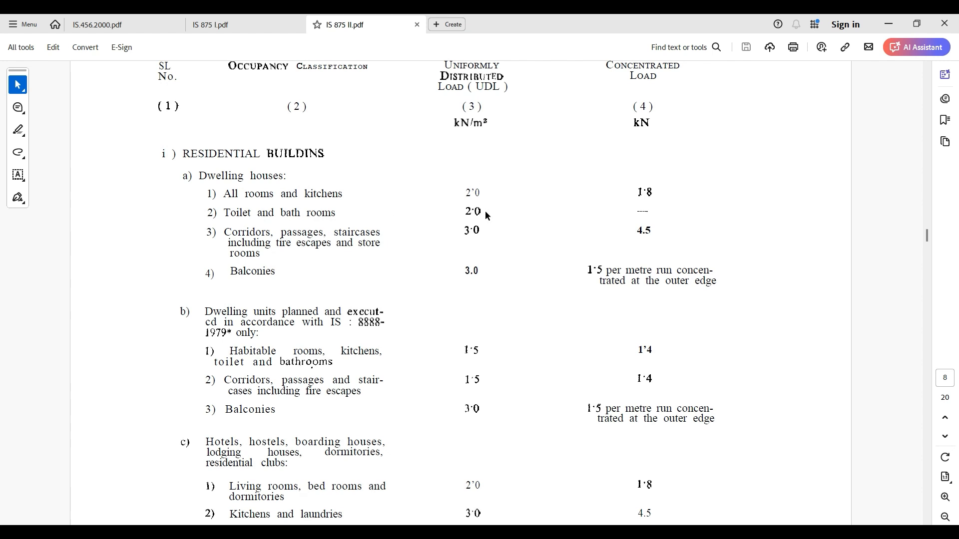
pyautogui.scroll(1, 476, 220)
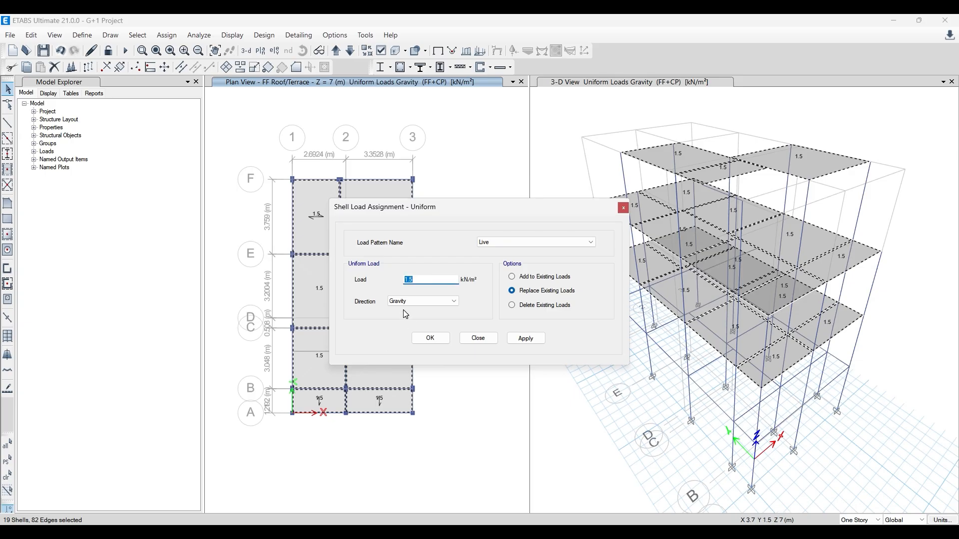
# - Switch back to ETABS and assign a 2 kN/m² gravity Live load to the selected floors, replacing existing loads
pyautogui.write('2')
pyautogui.click(526, 339)
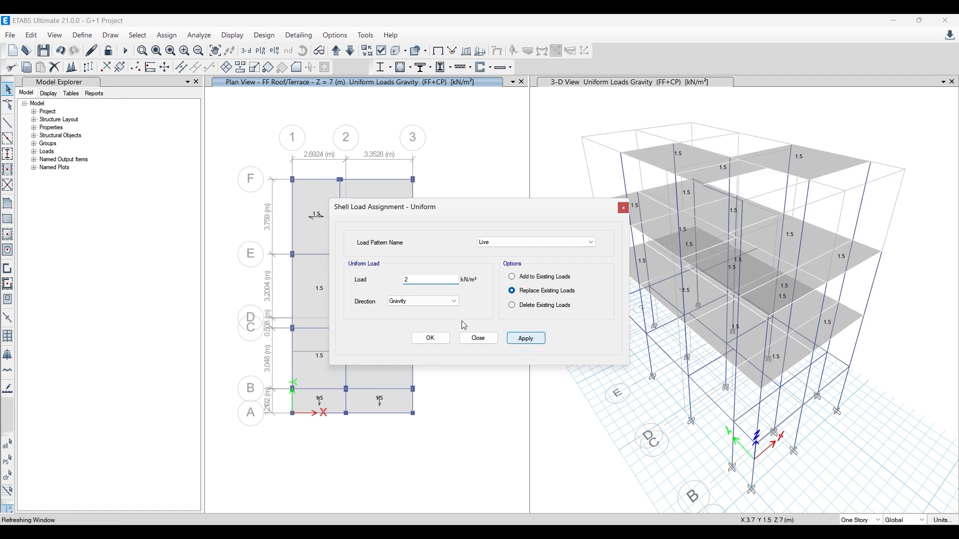
pyautogui.click(436, 340)
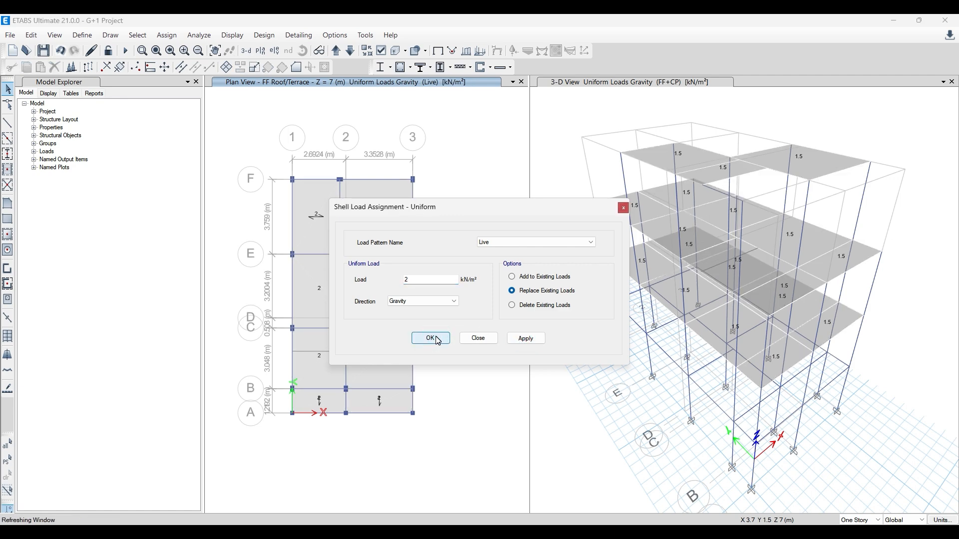
# - Display the Live uniform gravity load values on the floors in the 3-D view
pyautogui.click(546, 287)
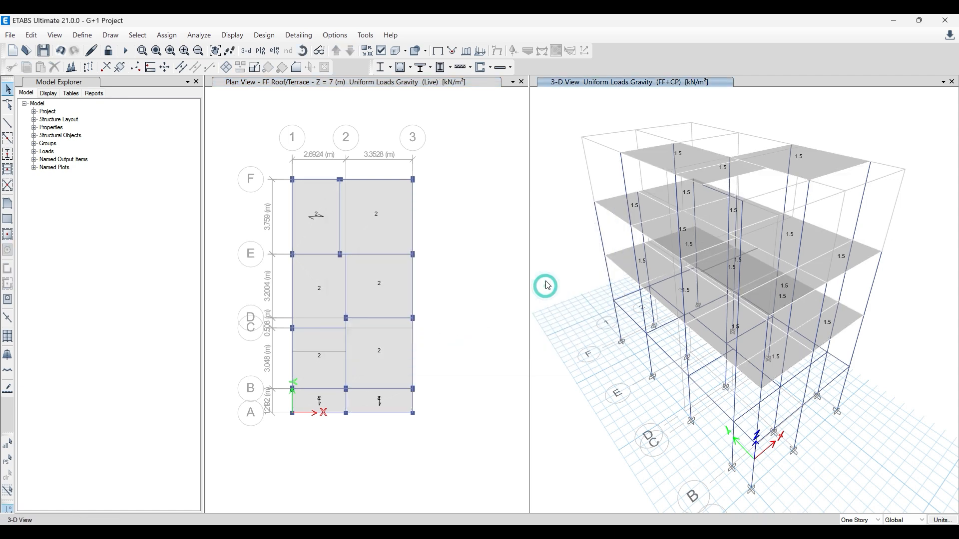
pyautogui.click(480, 52)
pyautogui.click(439, 167)
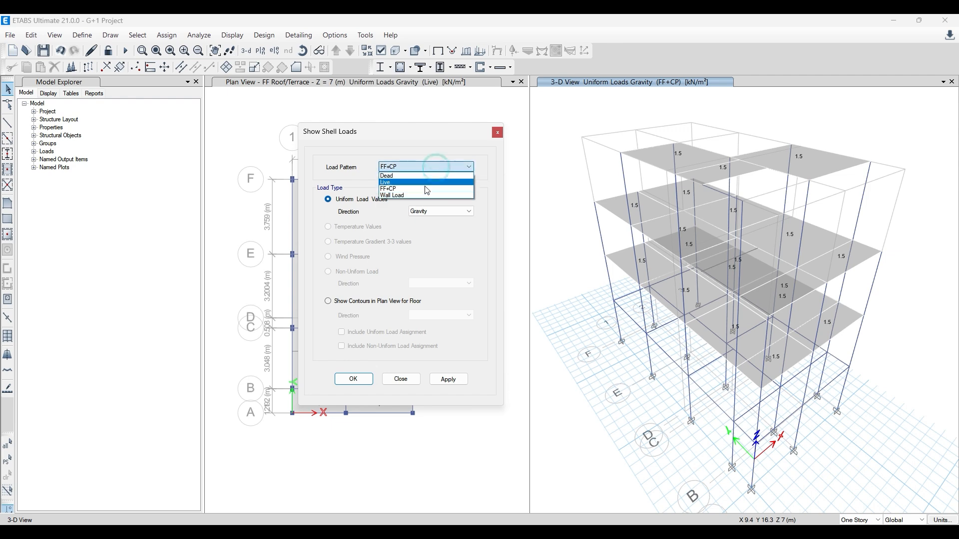
pyautogui.click(395, 182)
pyautogui.click(448, 380)
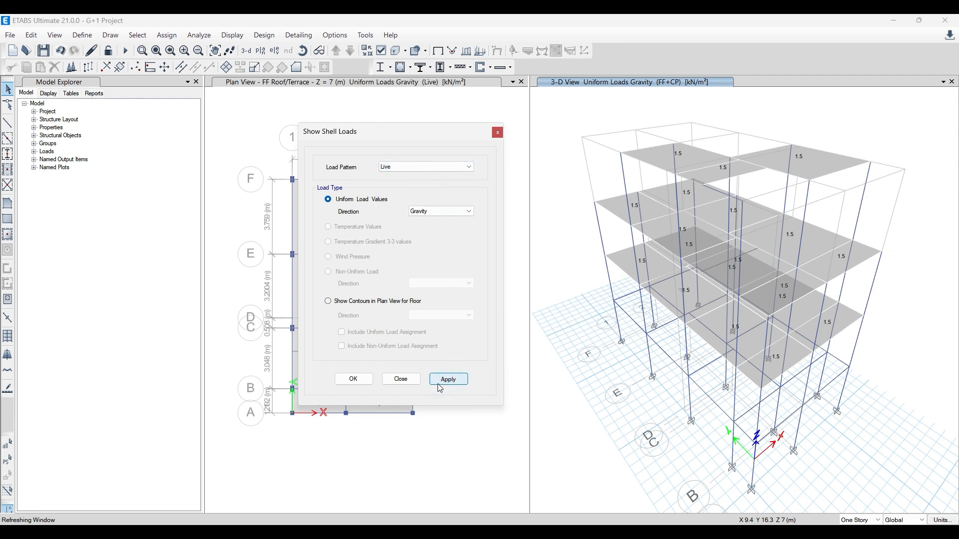
pyautogui.click(496, 133)
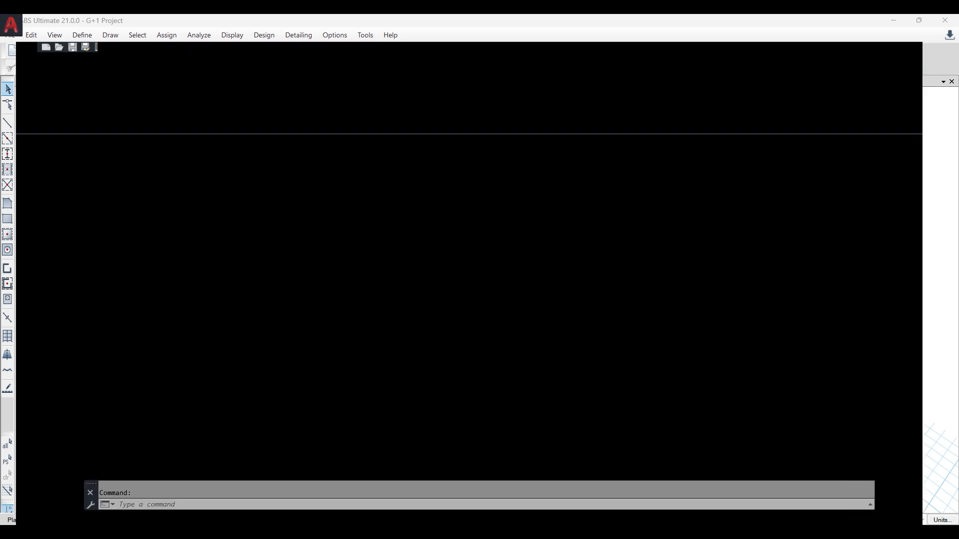
# - Check the sitting area and front balcony in the AutoCAD plan, then read the balcony distributed load in IS 875 II.pdf
pyautogui.scroll(5, 364, 353)
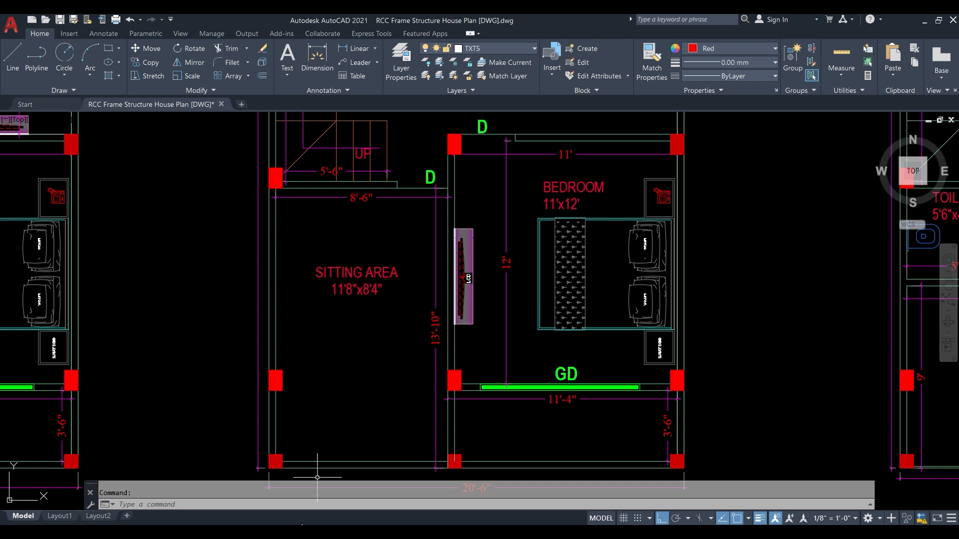
pyautogui.moveTo(350, 533)
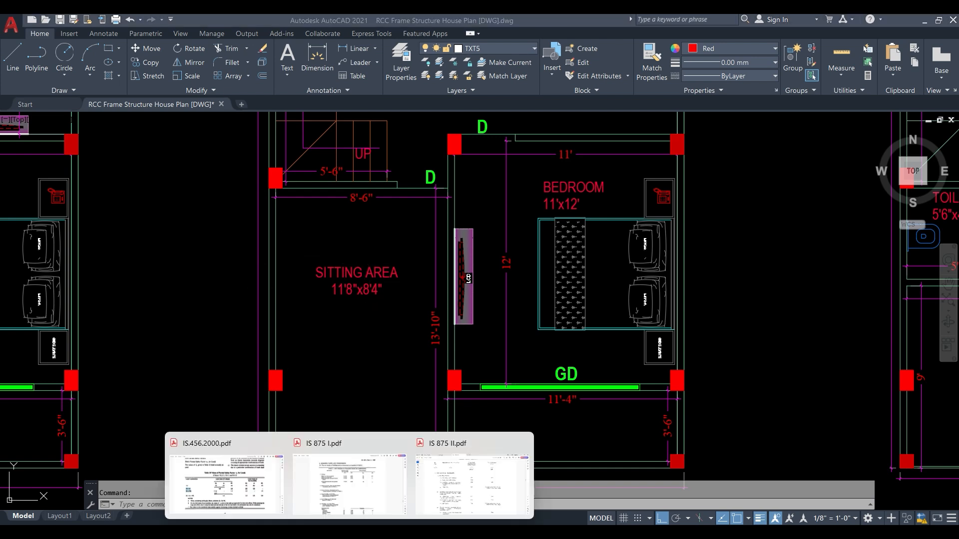
pyautogui.click(460, 480)
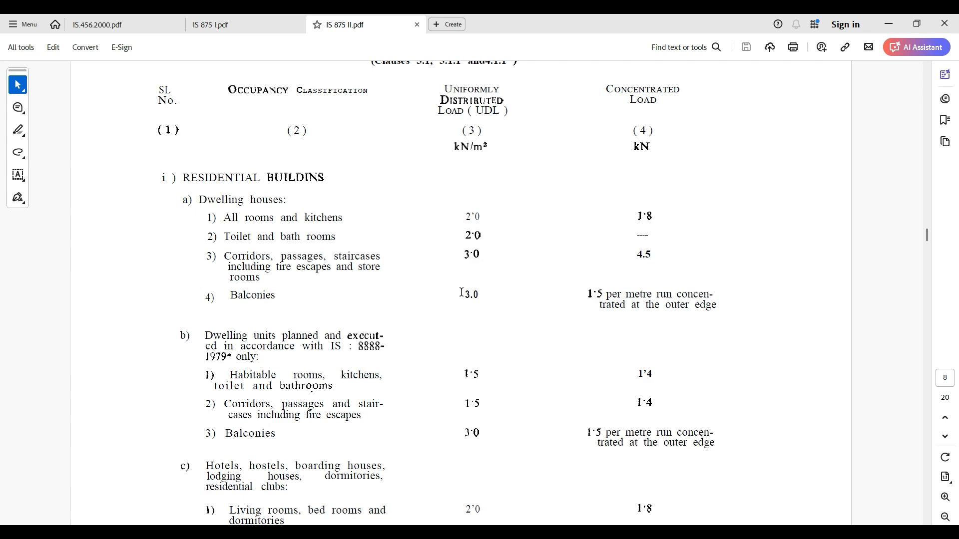
pyautogui.moveTo(466, 293); pyautogui.dragTo(484, 293)
pyautogui.click(884, 20)
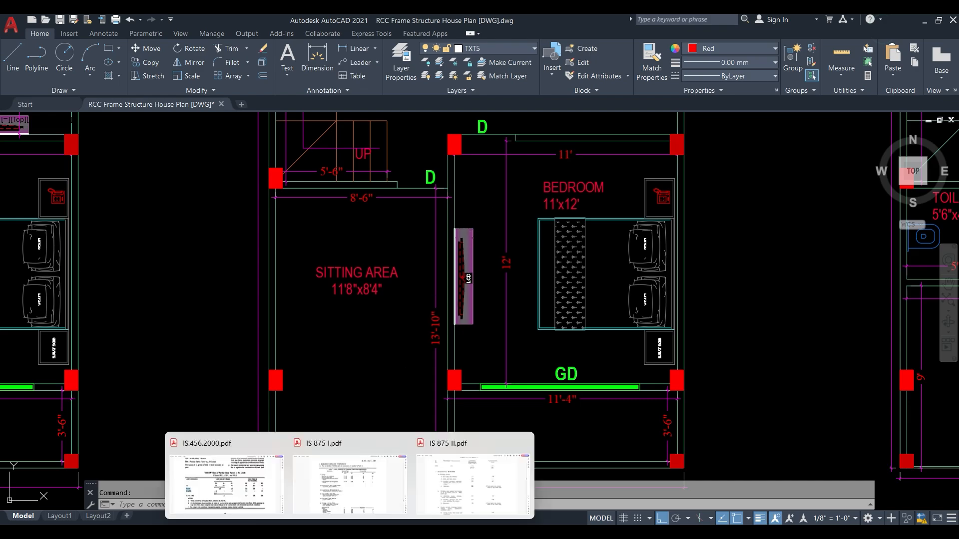
# - Switch to ETABS and display the FF Roof/Terrace plan view after checking the GF Roof plan
pyautogui.click(324, 532)
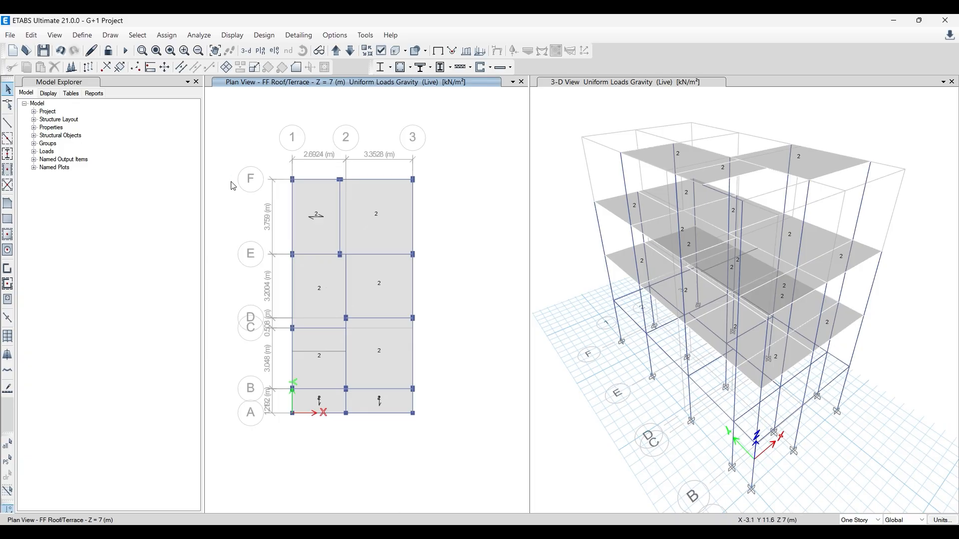
pyautogui.scroll(2, 274, 324)
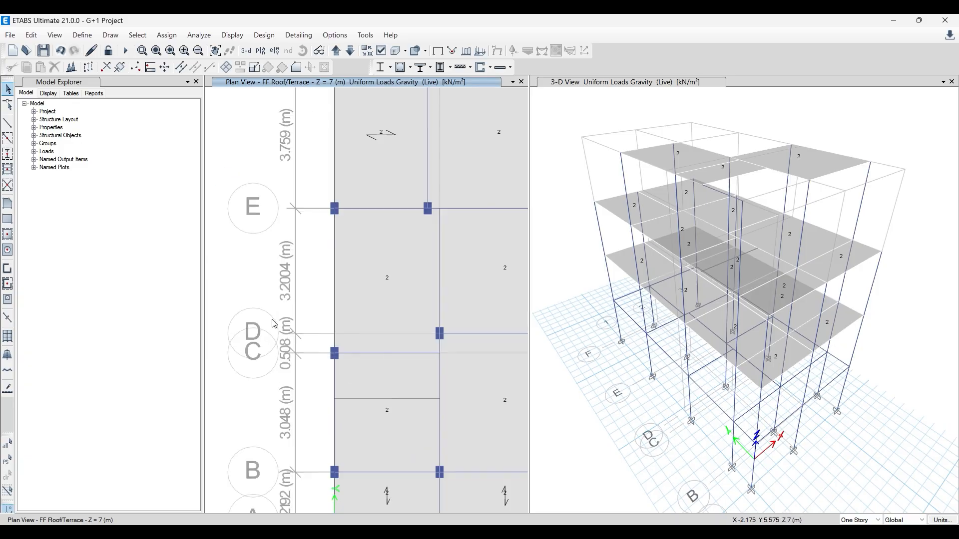
pyautogui.scroll(-2, 274, 299)
pyautogui.click(349, 51)
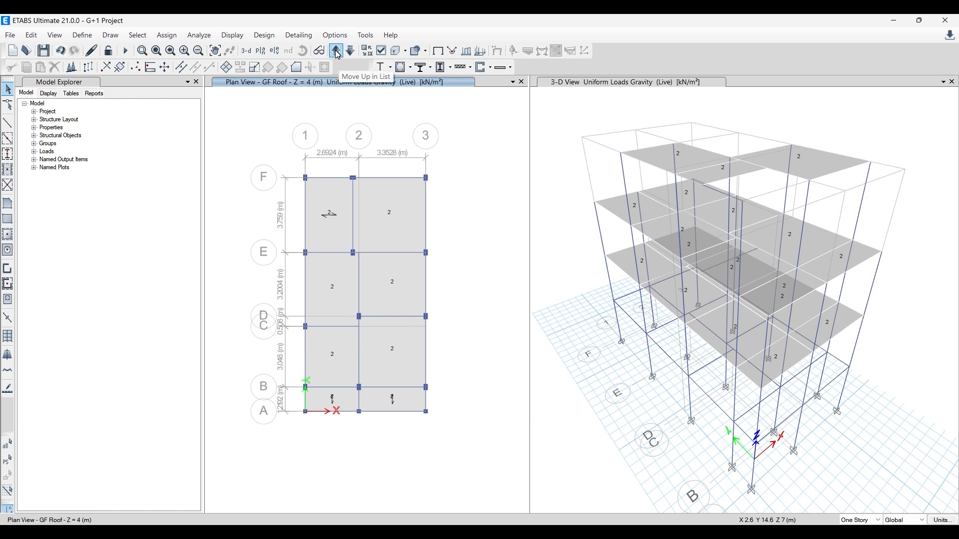
pyautogui.click(336, 51)
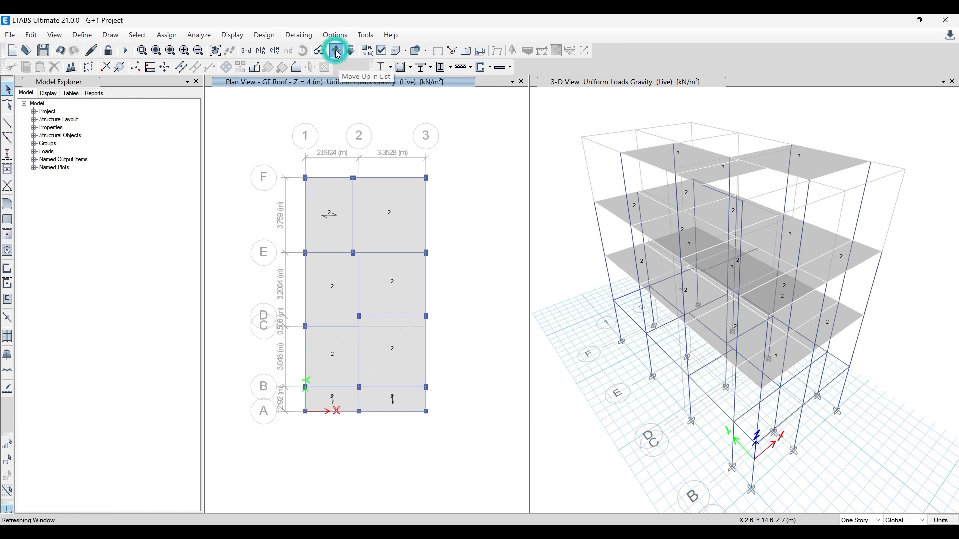
# - Assign a 3 kN/m² gravity Live load to the three FF Roof/Terrace panels at grids A–B and B–C, replacing existing loads
pyautogui.click(331, 370)
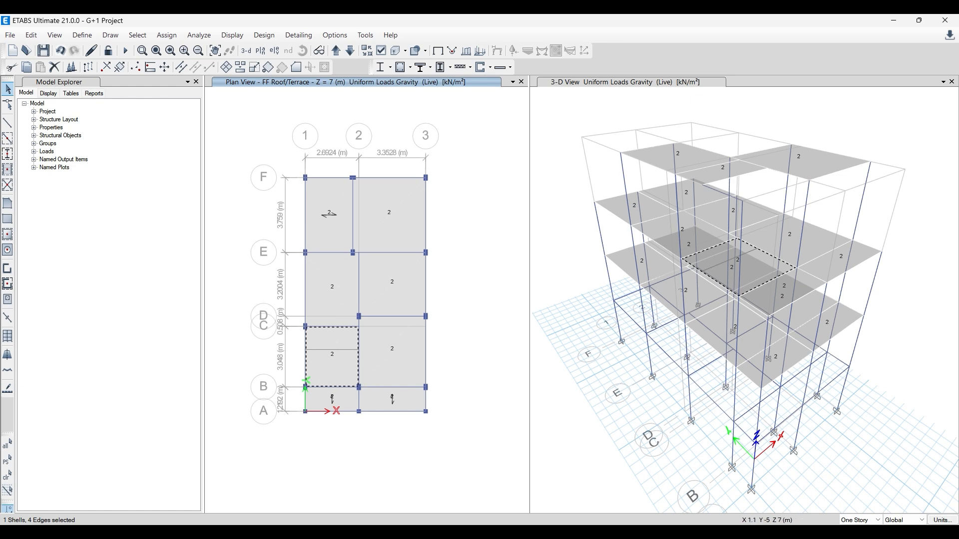
pyautogui.click(340, 400)
pyautogui.click(385, 397)
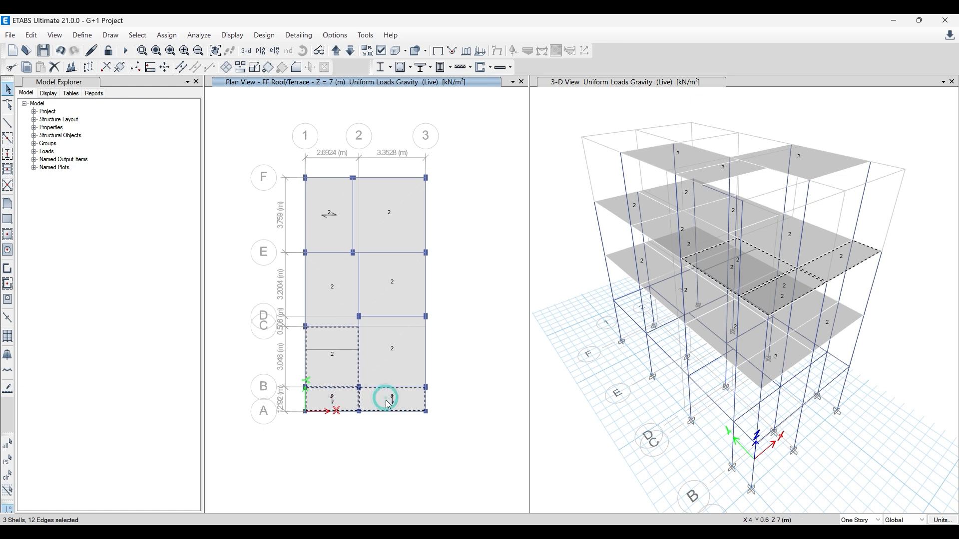
pyautogui.click(340, 532)
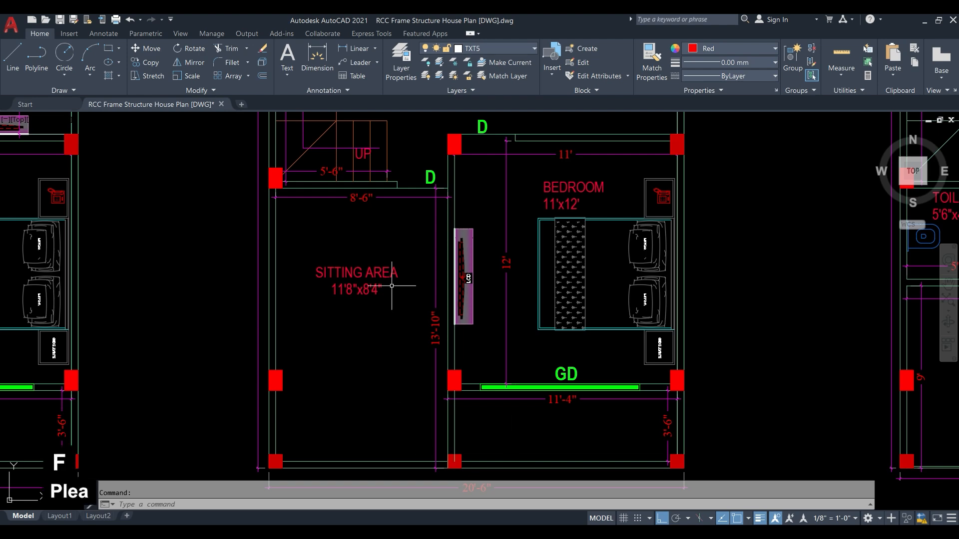
pyautogui.click(924, 20)
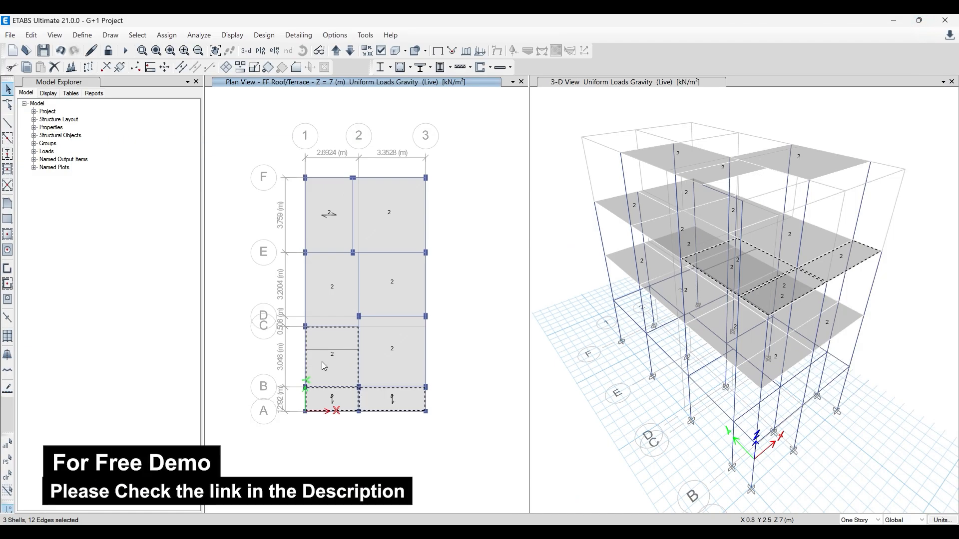
pyautogui.click(166, 35)
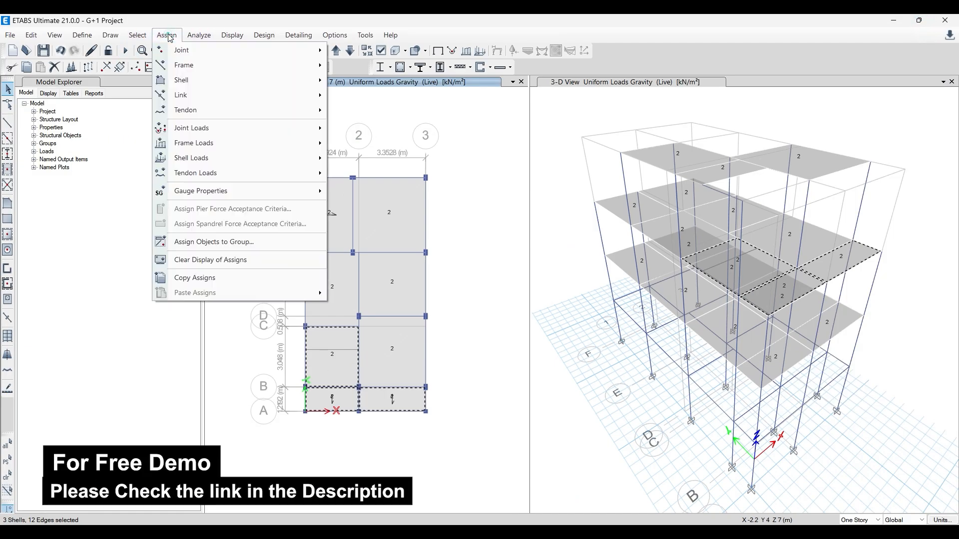
pyautogui.moveTo(225, 160)
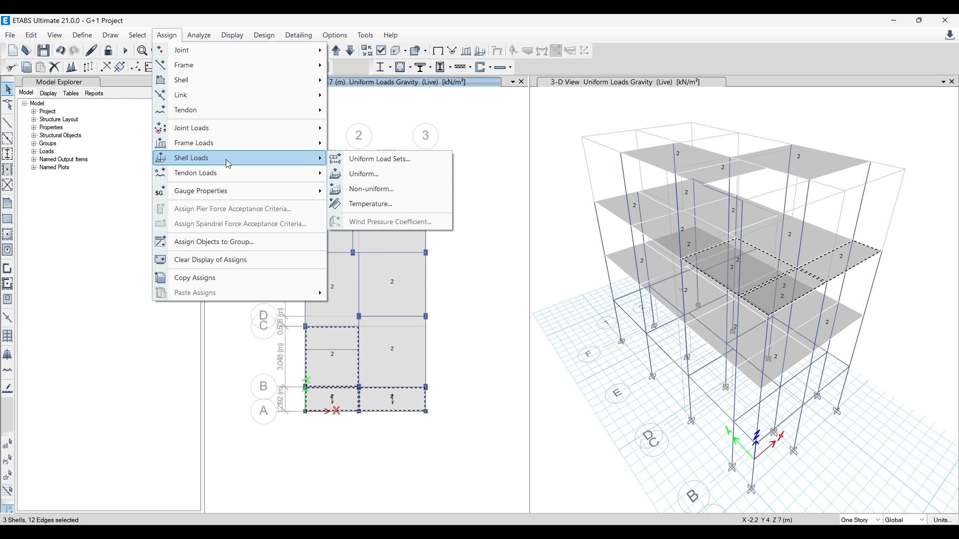
pyautogui.click(364, 174)
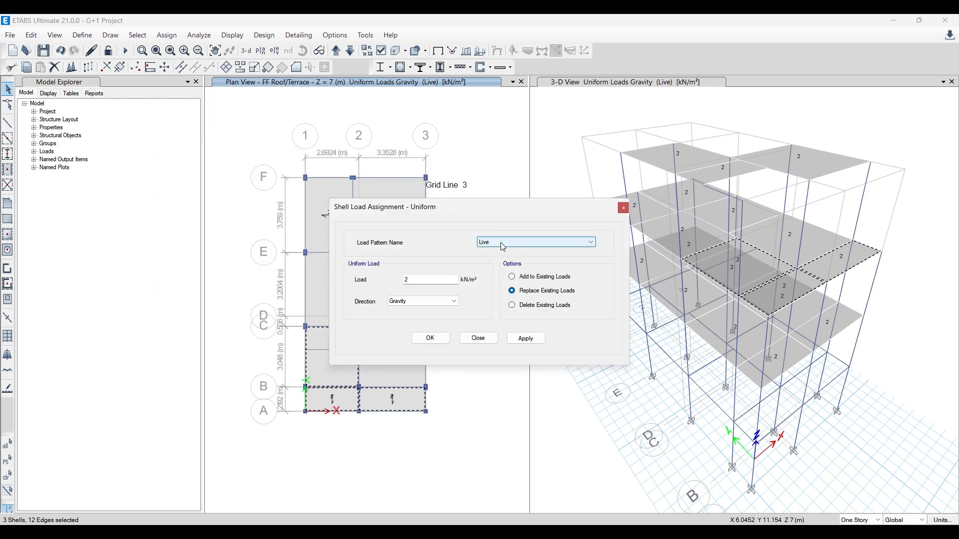
pyautogui.doubleClick(423, 278)
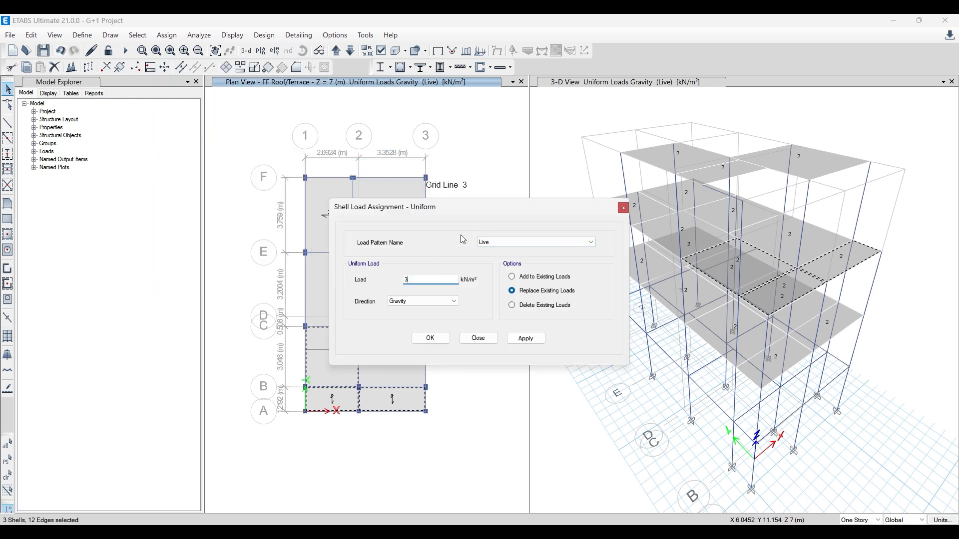
pyautogui.moveTo(470, 209); pyautogui.dragTo(606, 166)
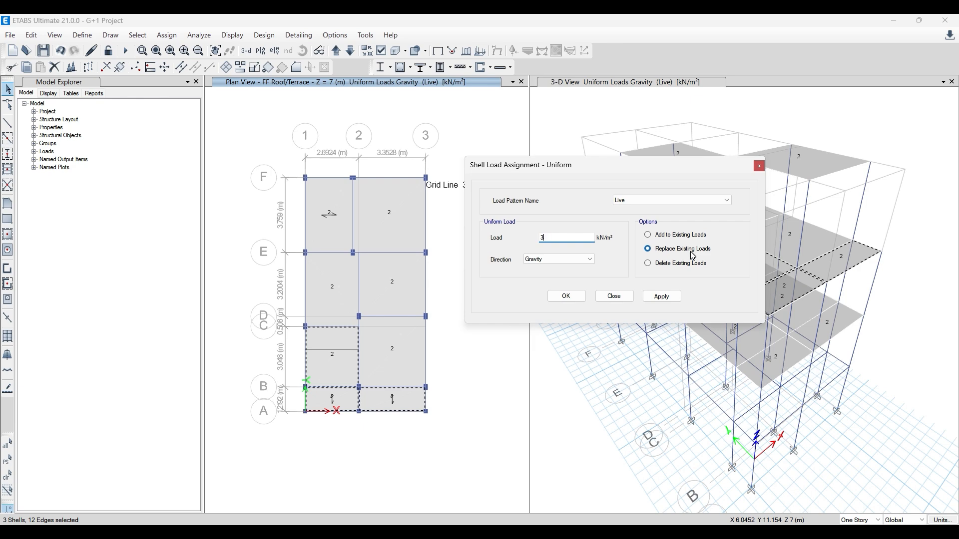
pyautogui.click(661, 297)
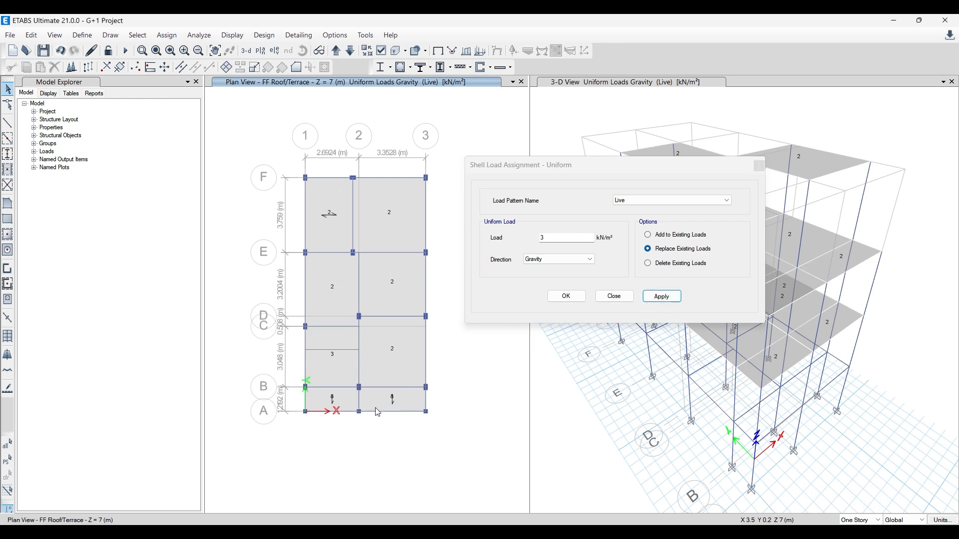
pyautogui.scroll(5, 379, 410)
pyautogui.scroll(-2, 332, 393)
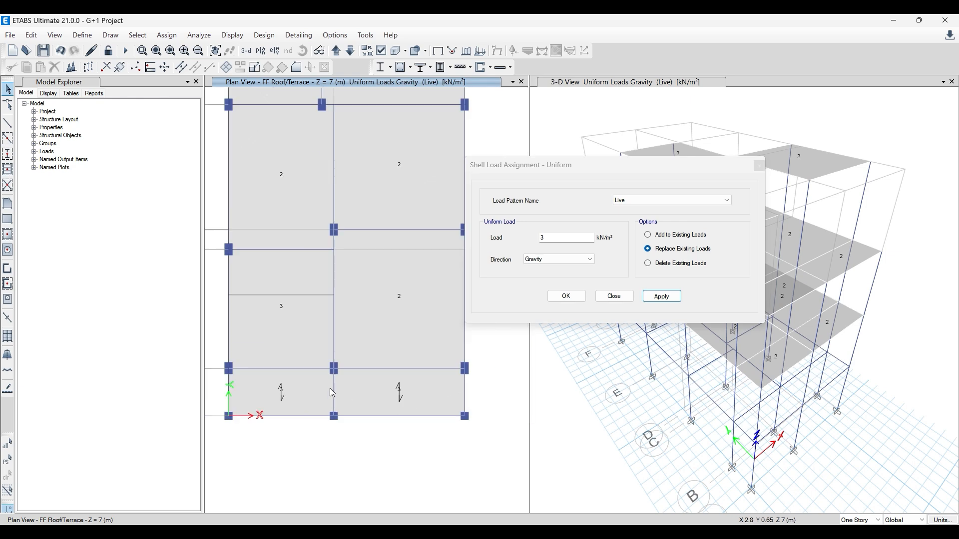
pyautogui.click(758, 168)
# - Display the GF Roof plan view and compare it with the floor plans in AutoCAD
pyautogui.scroll(-3, 362, 356)
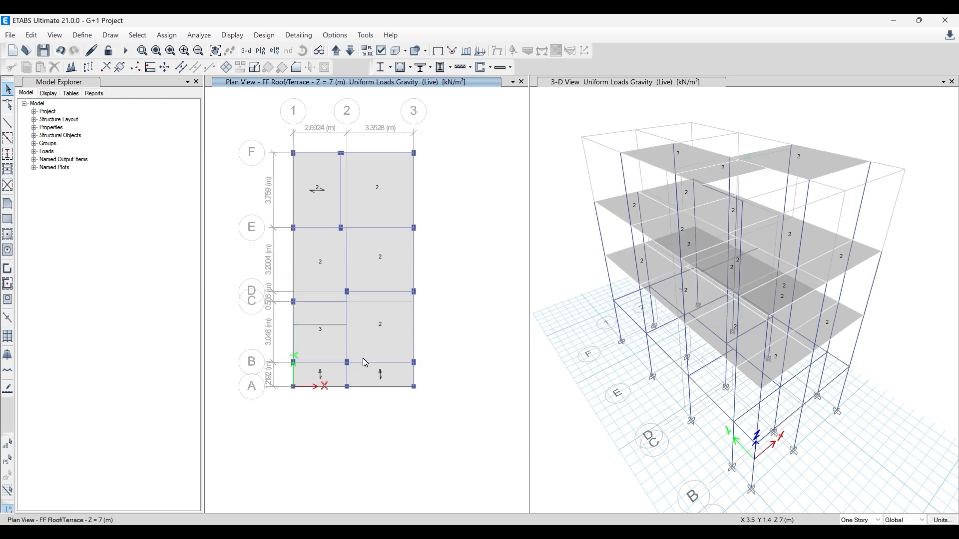
pyautogui.click(335, 52)
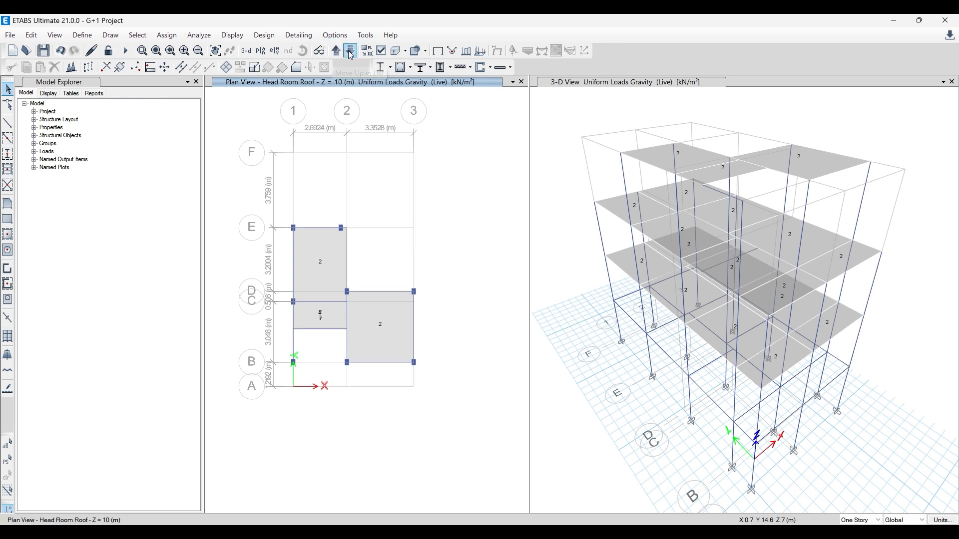
pyautogui.click(350, 51)
pyautogui.click(350, 53)
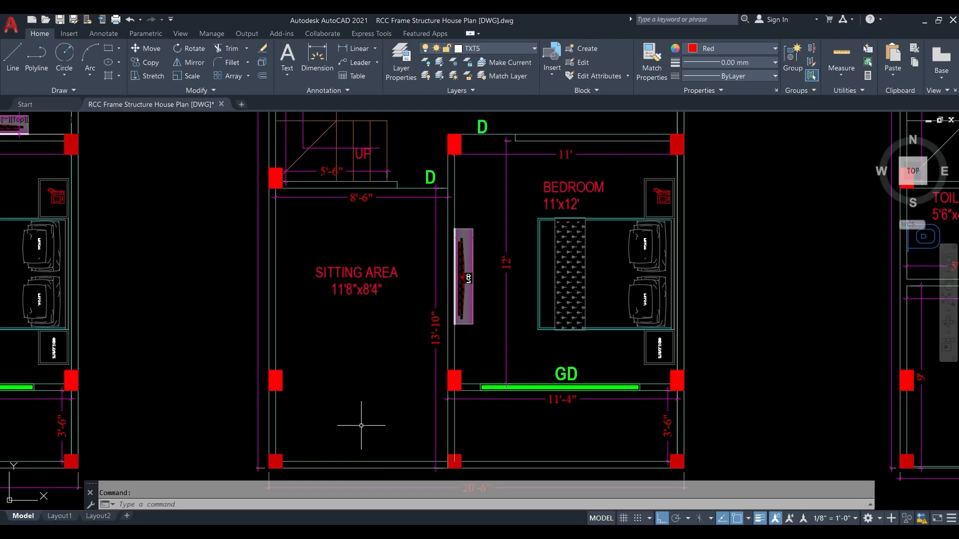
pyautogui.scroll(-3, 342, 393)
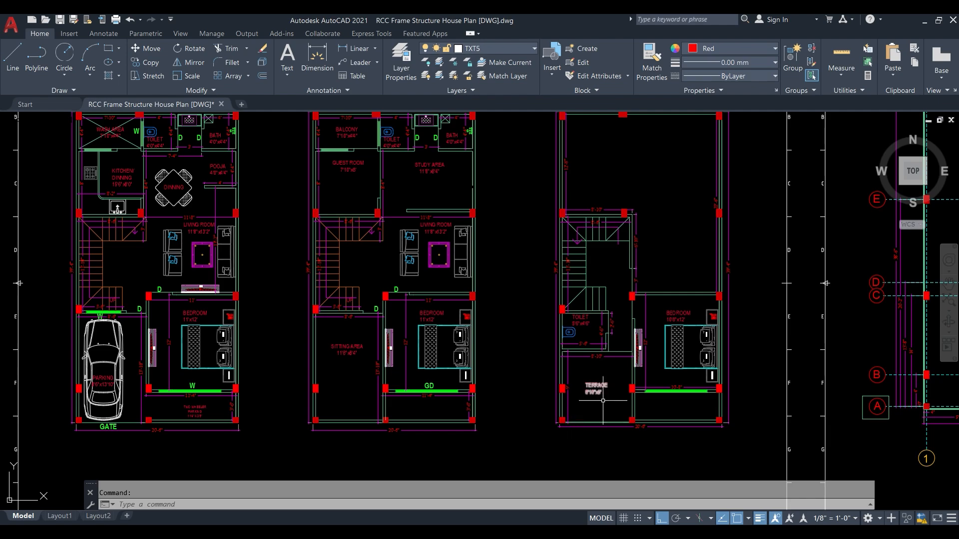
pyautogui.hotkey('alt', 'Tab')
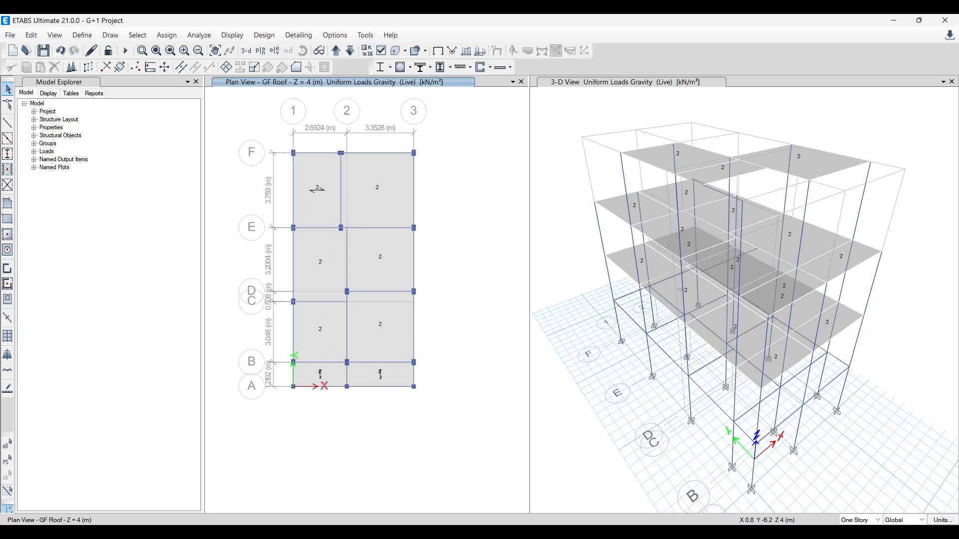
# - Assign a 3 kN/m² gravity Live load to the three GF Roof panels at grids A–B and B–C, replacing existing loads
pyautogui.click(327, 318)
pyautogui.click(324, 375)
pyautogui.click(381, 376)
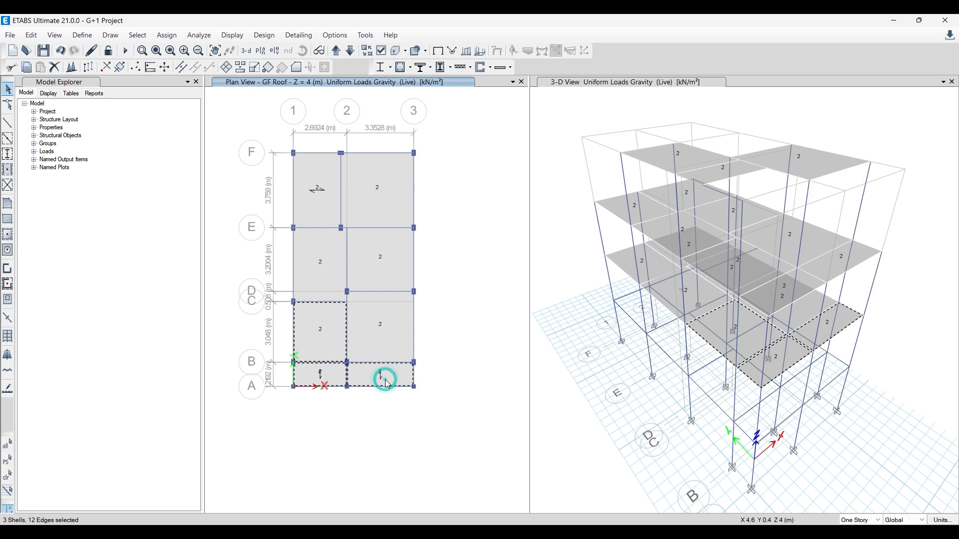
pyautogui.hotkey('alt', 'Tab')
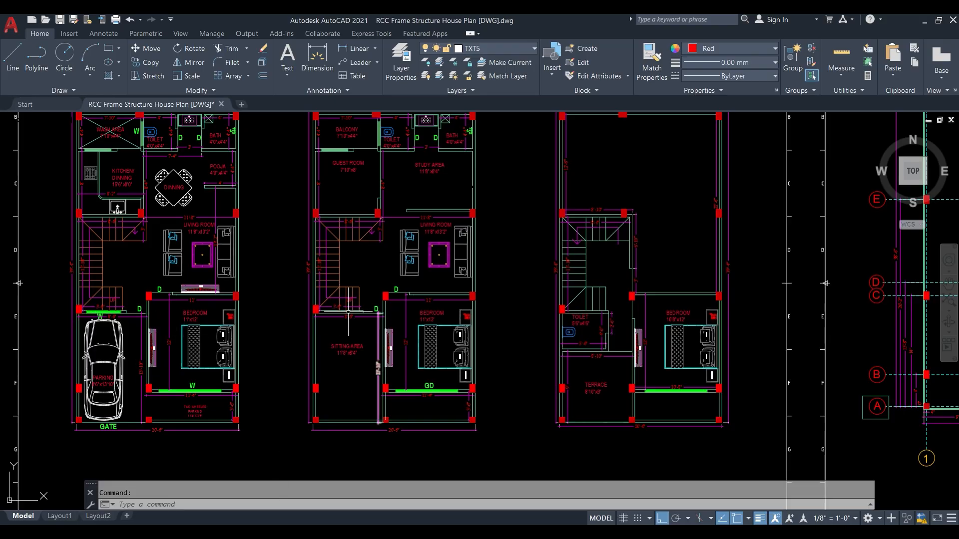
pyautogui.click(924, 20)
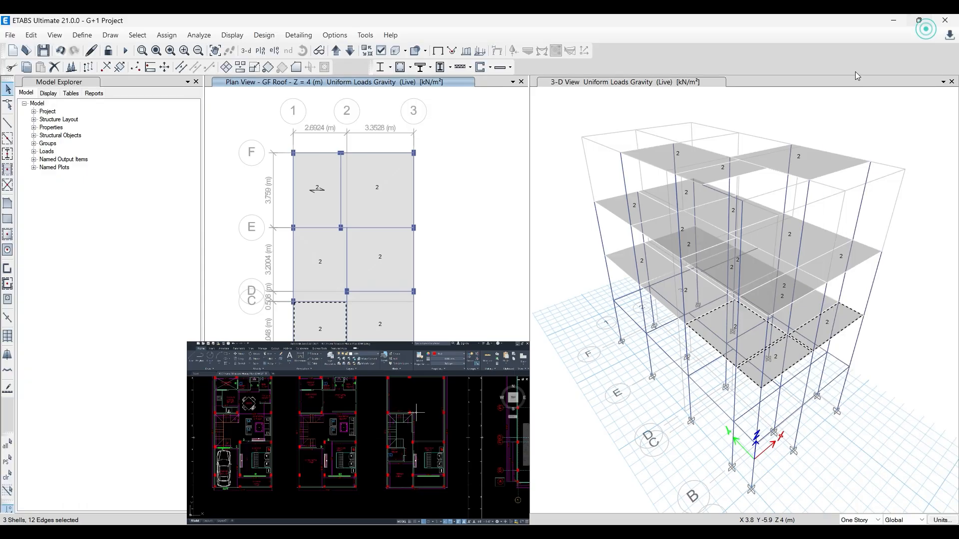
pyautogui.click(166, 35)
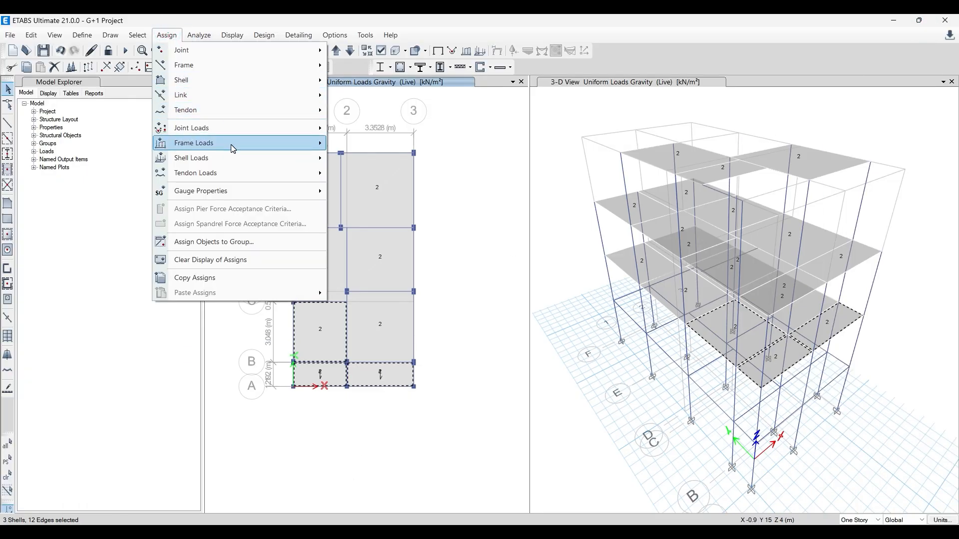
pyautogui.moveTo(298, 159)
pyautogui.click(385, 174)
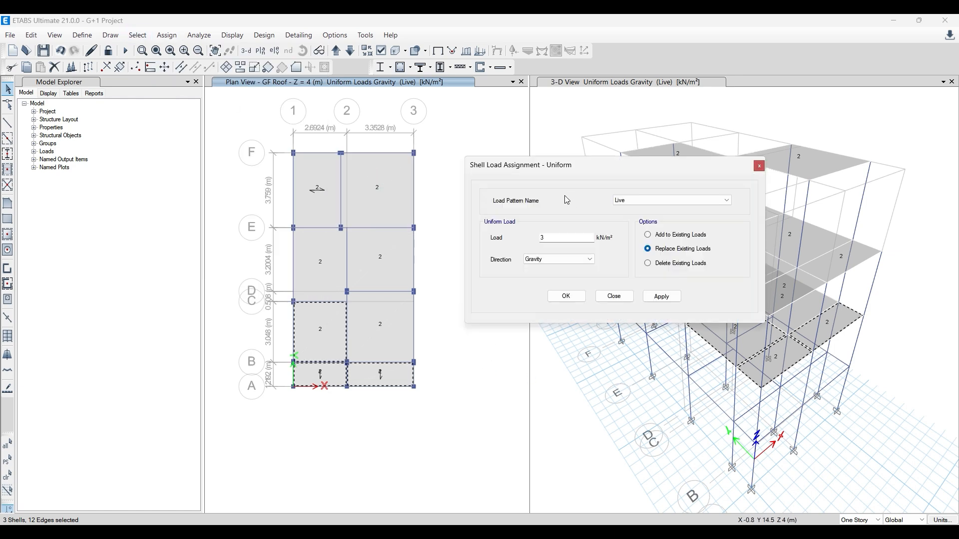
pyautogui.click(662, 297)
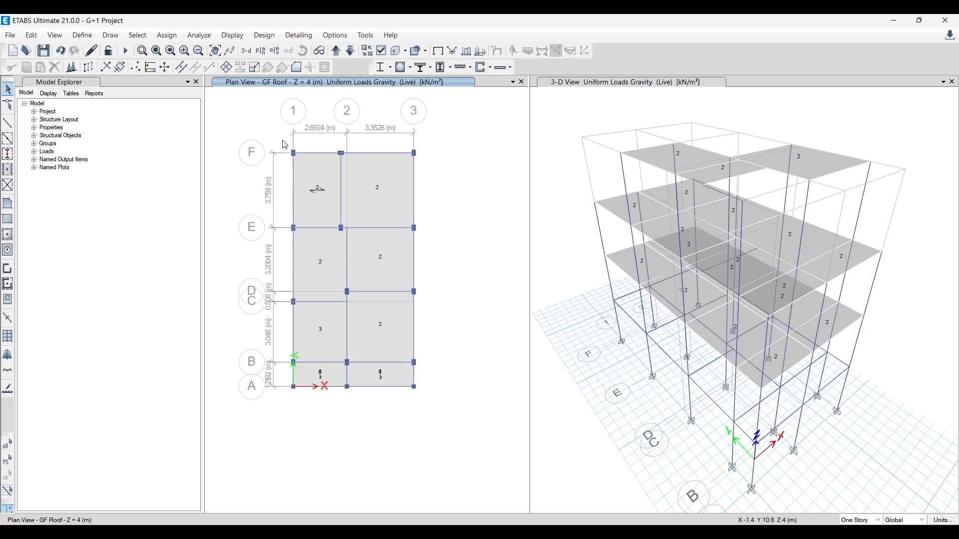
# - Check the FF Roof/Terrace panel between grids B and C against the toilet and terrace areas in the AutoCAD plan
pyautogui.click(336, 51)
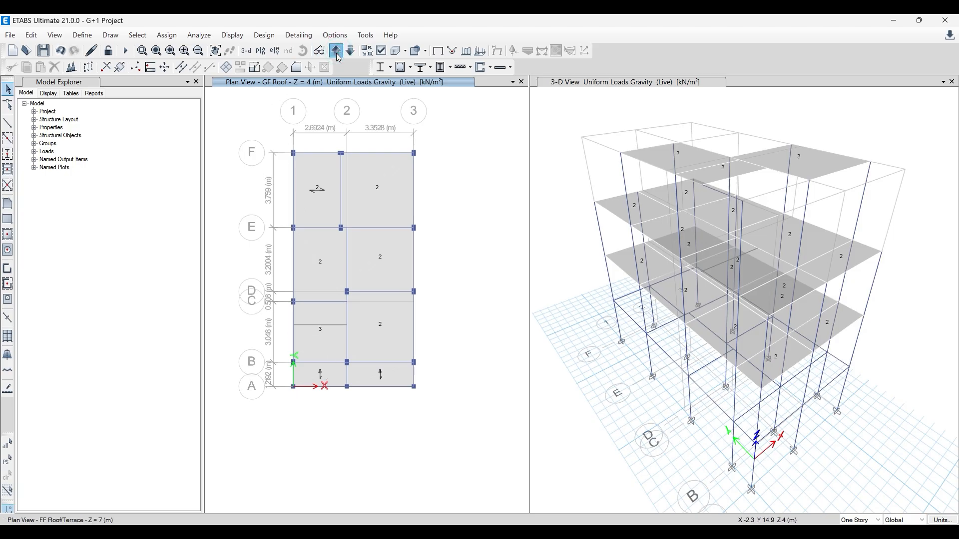
pyautogui.click(317, 311)
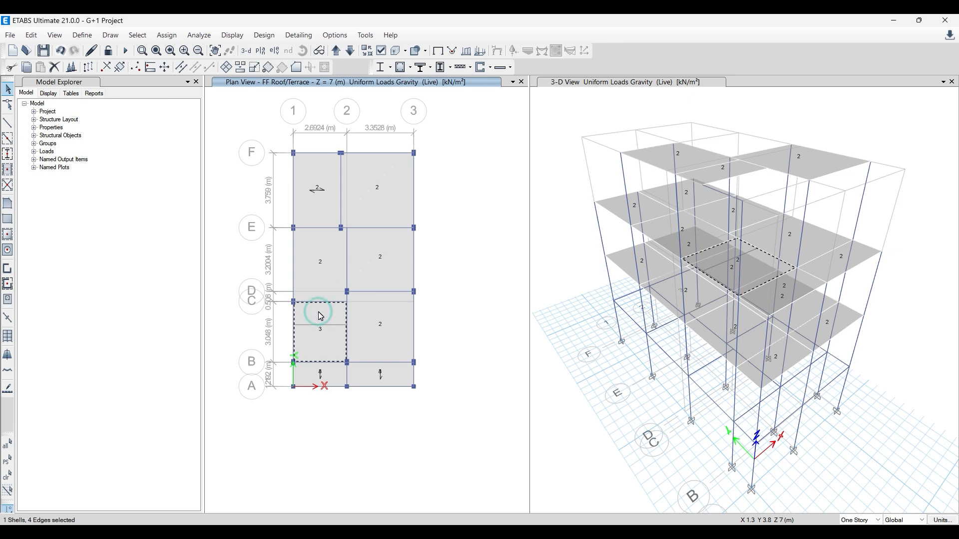
pyautogui.click(304, 341)
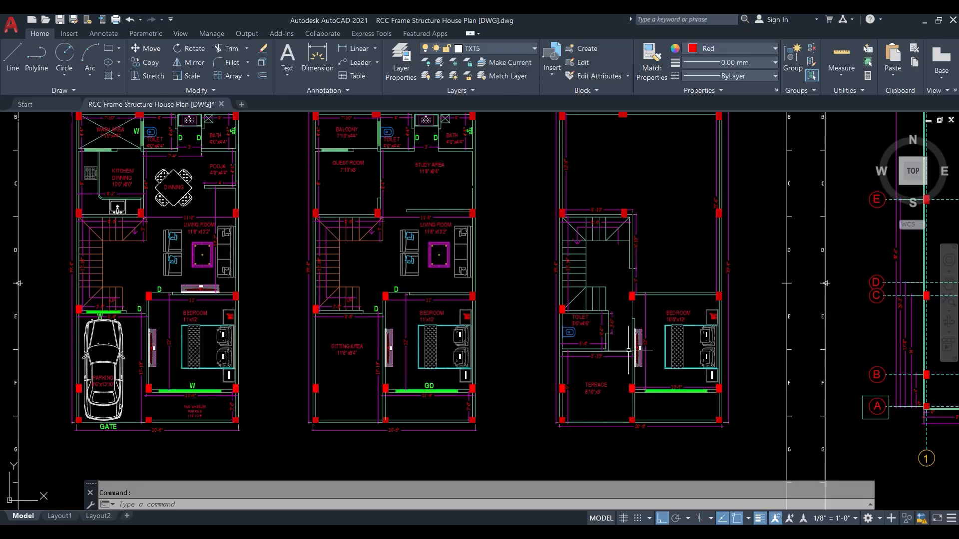
pyautogui.scroll(2, 629, 350)
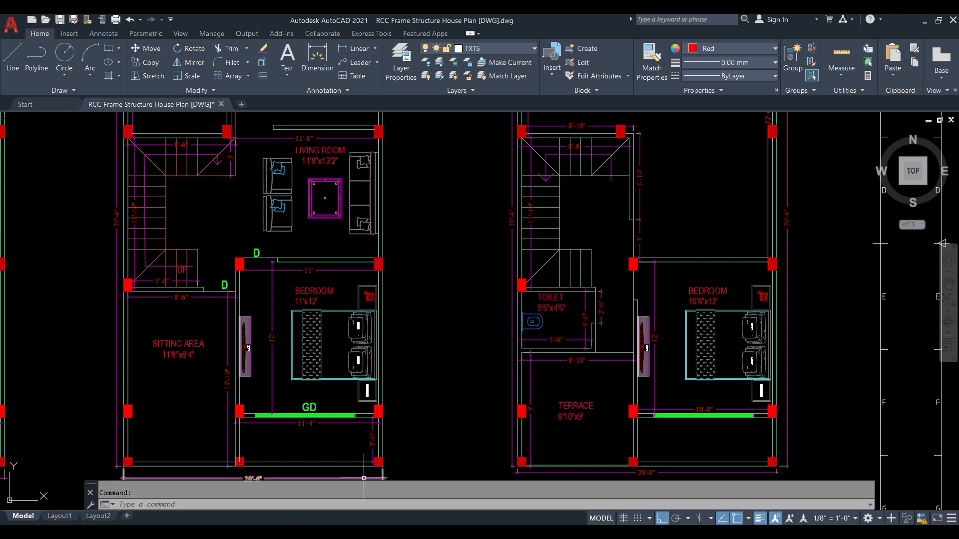
pyautogui.moveTo(324, 531)
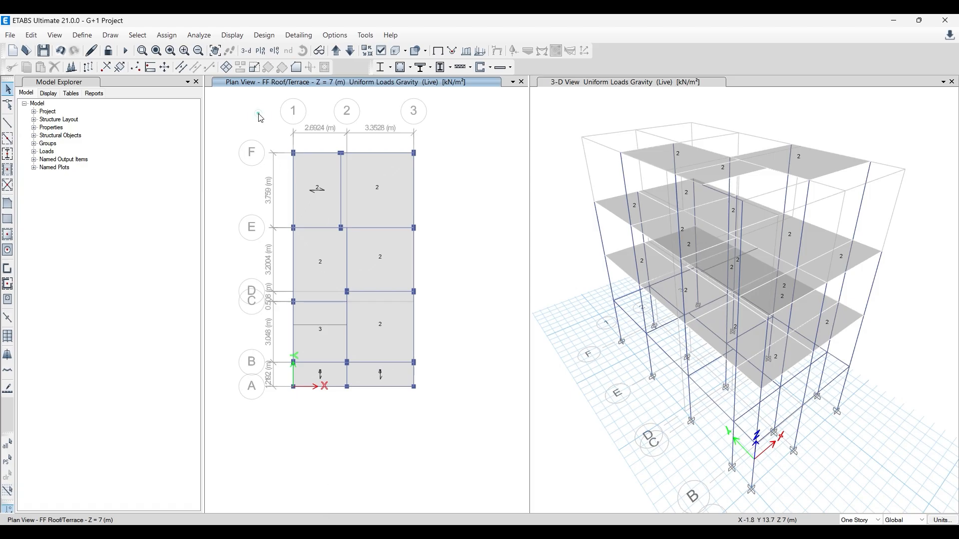
# - Assign a 0.75 kN/m² gravity Live load to the three Head Room Roof panels, replacing existing loads
pyautogui.click(350, 51)
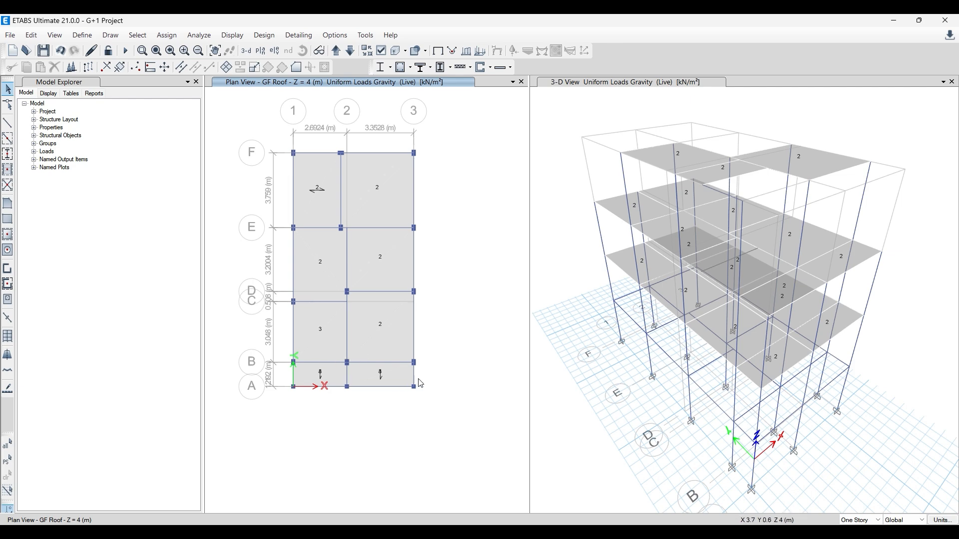
pyautogui.click(336, 50)
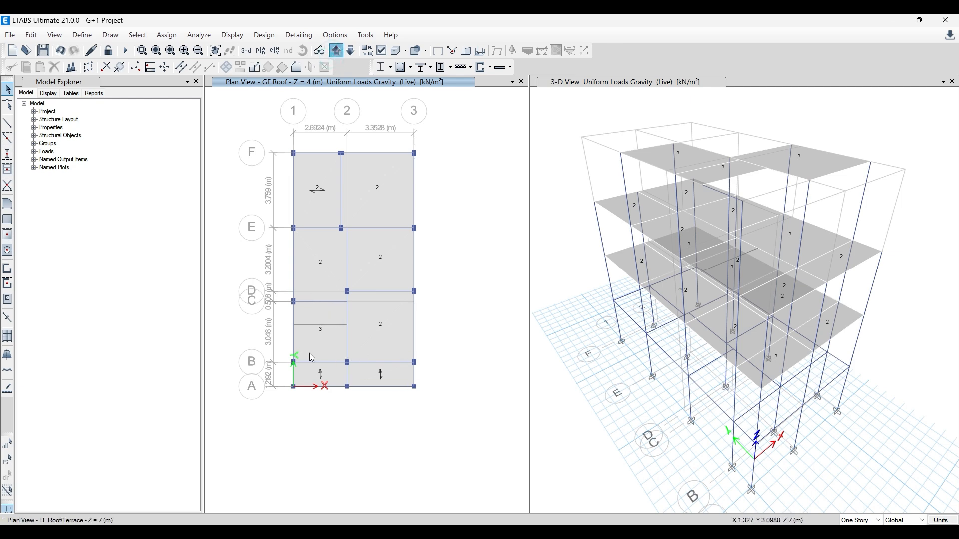
pyautogui.click(338, 51)
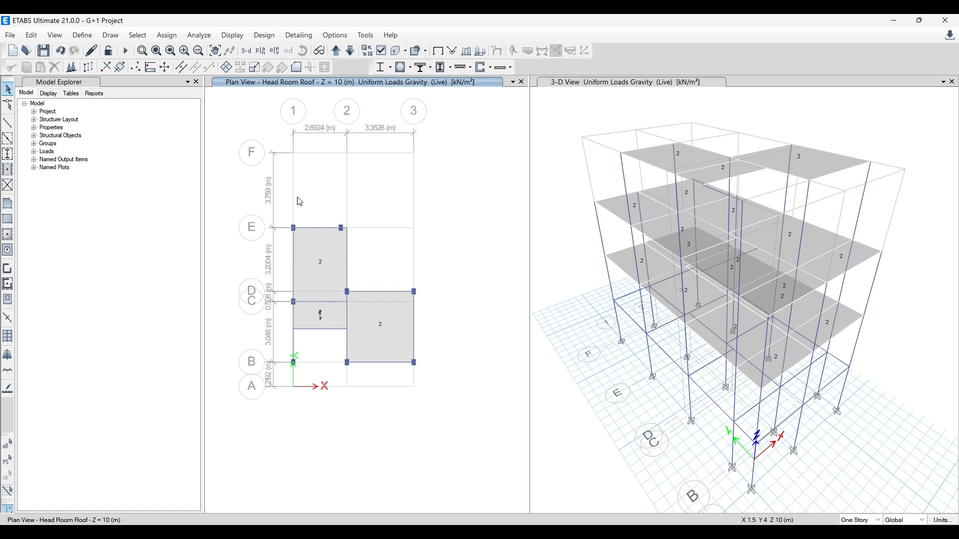
pyautogui.click(330, 262)
pyautogui.click(325, 314)
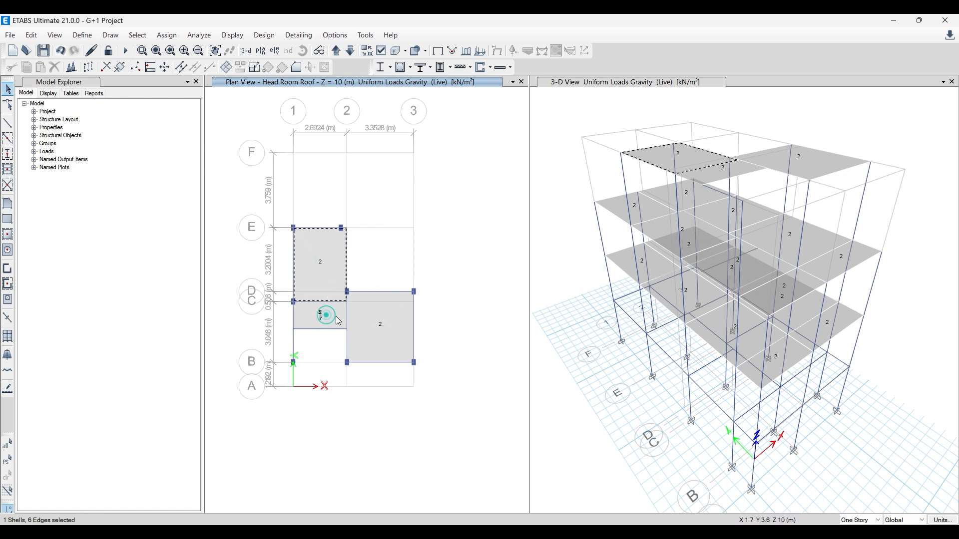
pyautogui.click(377, 322)
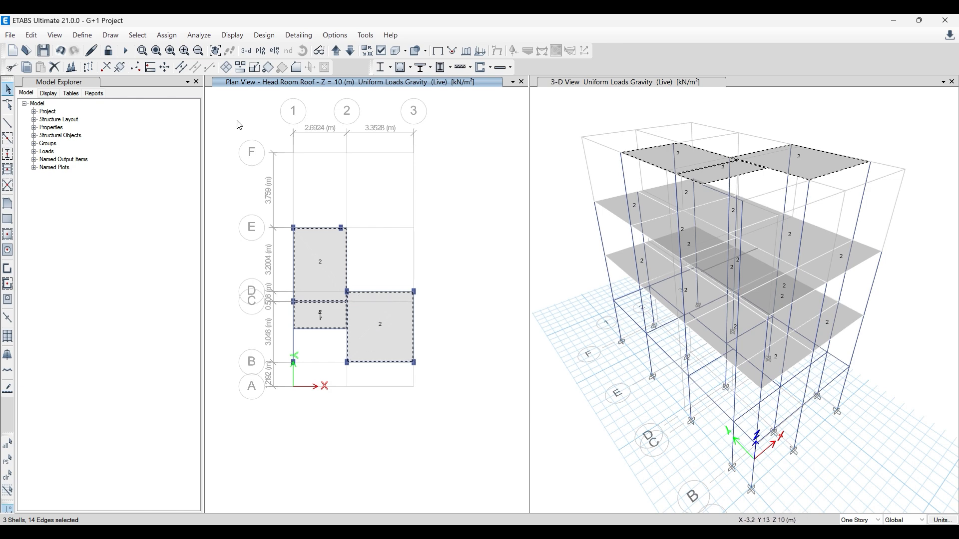
pyautogui.click(167, 35)
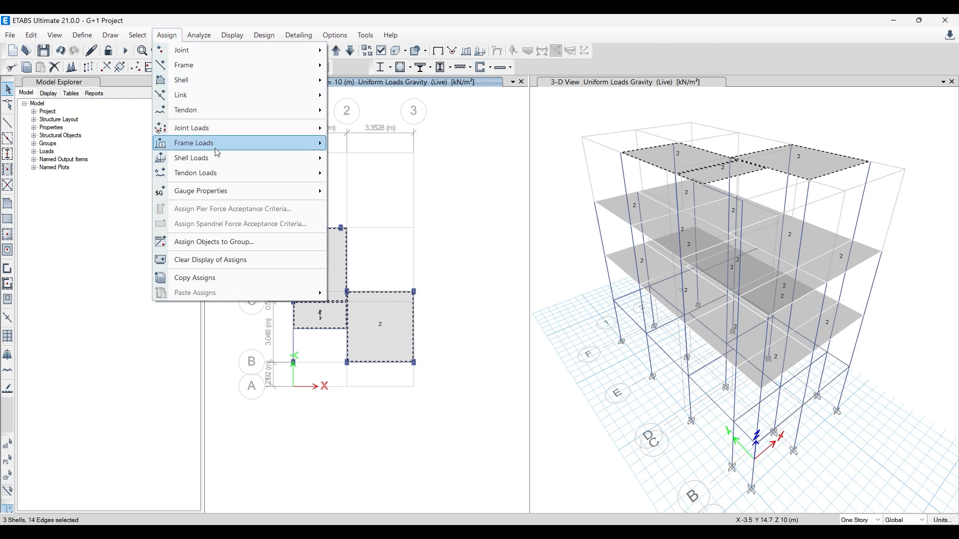
pyautogui.moveTo(217, 150)
pyautogui.click(370, 174)
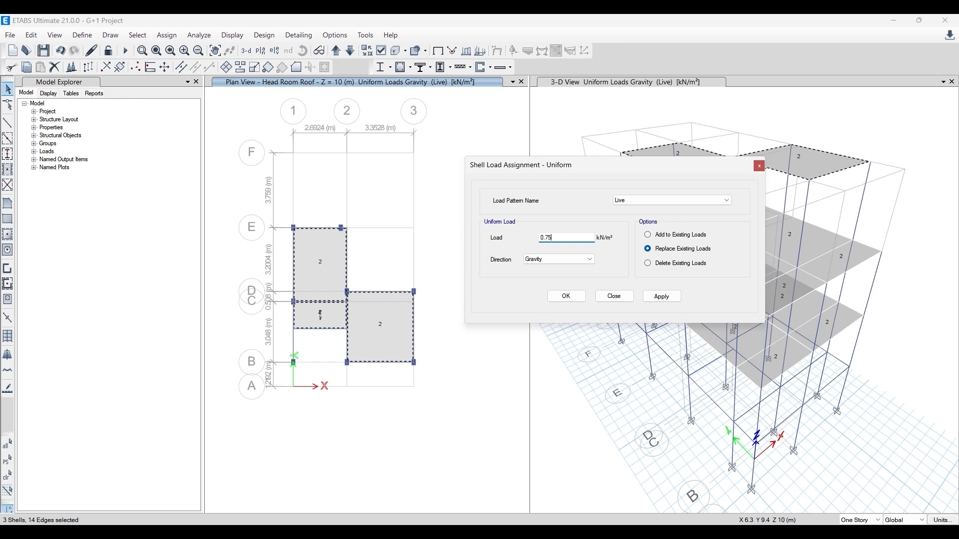
pyautogui.click(662, 297)
pyautogui.click(561, 297)
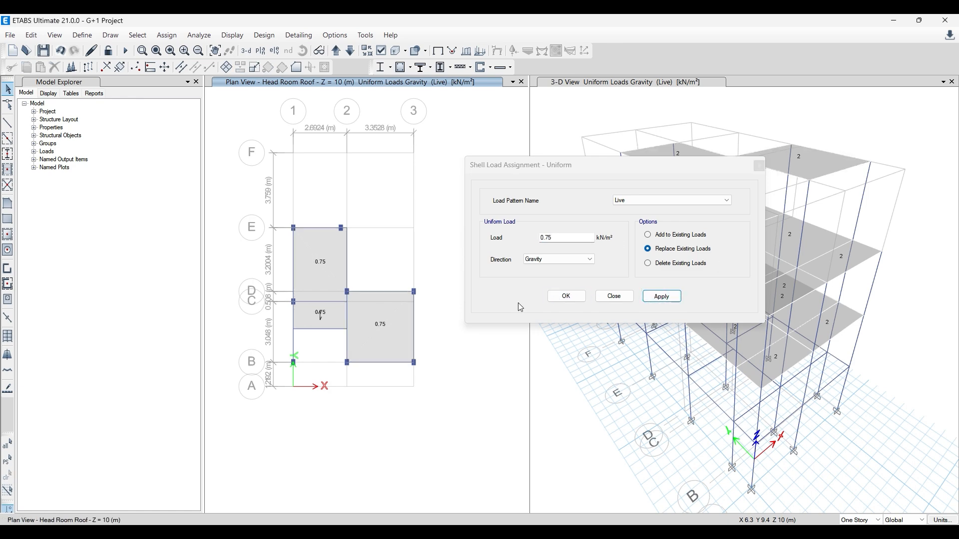
# - Assign a 1 kN/m² gravity FF+CP load to the same three Head Room Roof panels, replacing existing loads
pyautogui.click(321, 267)
pyautogui.click(313, 310)
pyautogui.click(394, 328)
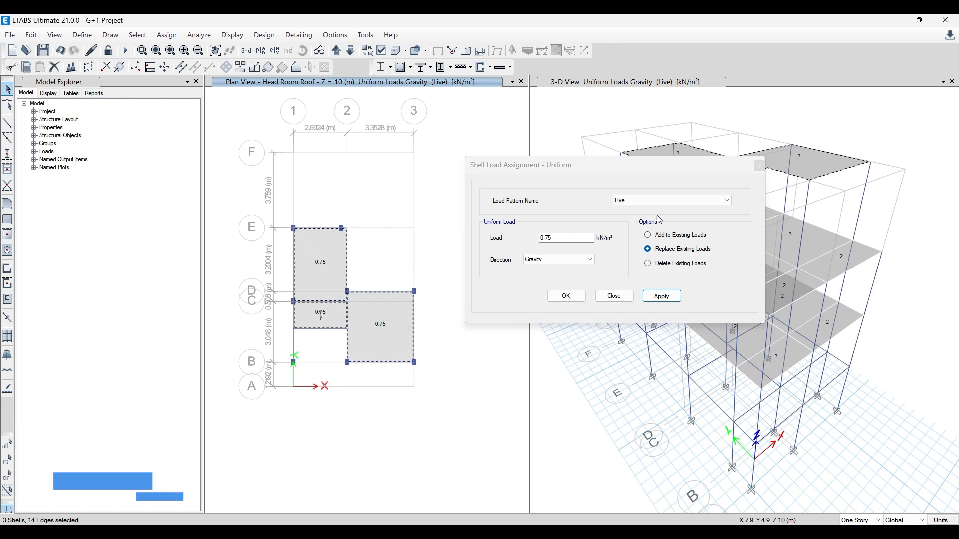
pyautogui.click(674, 200)
pyautogui.click(642, 208)
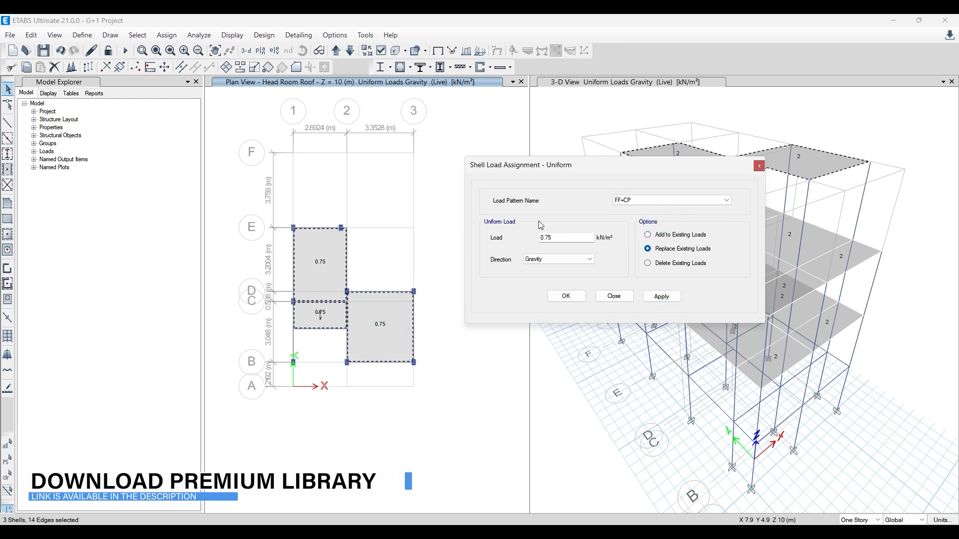
pyautogui.doubleClick(567, 238)
pyautogui.write('1')
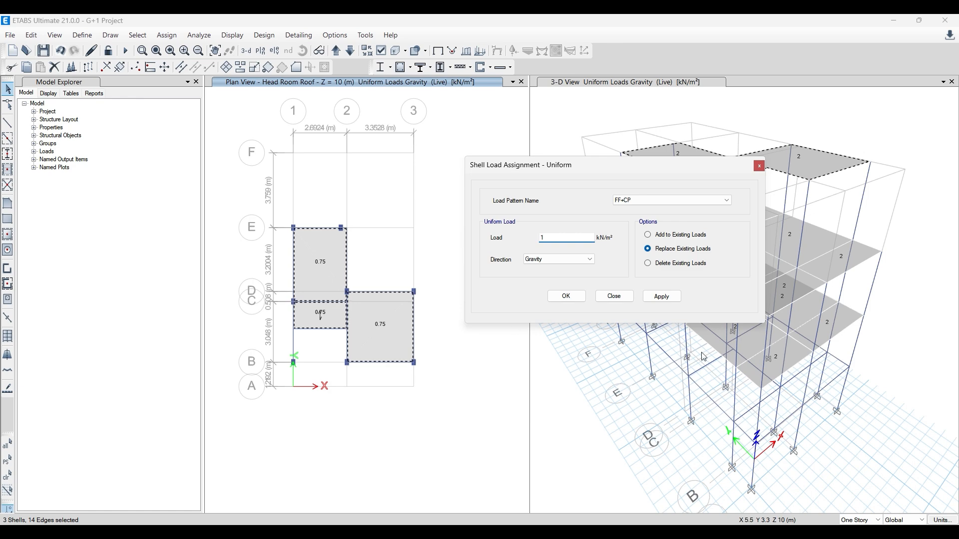
pyautogui.click(663, 297)
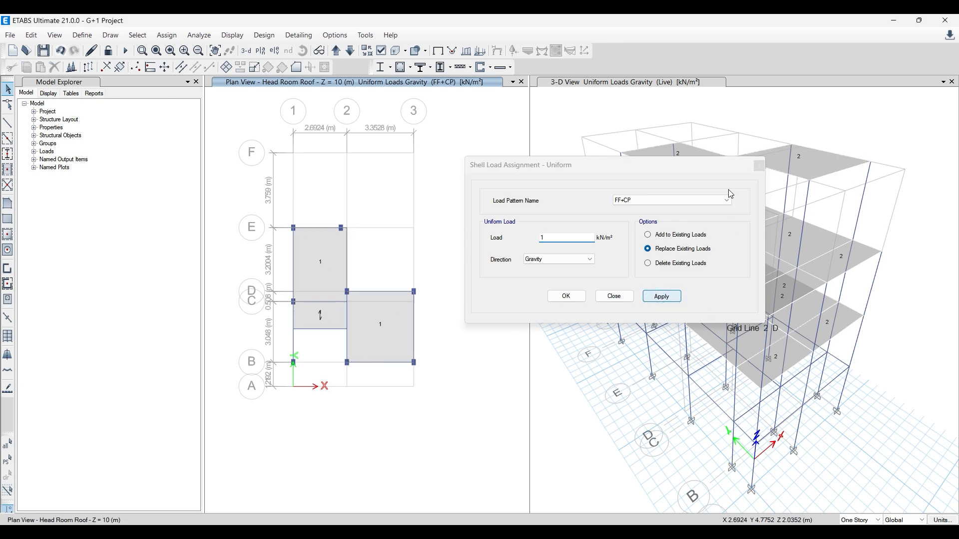
pyautogui.click(758, 166)
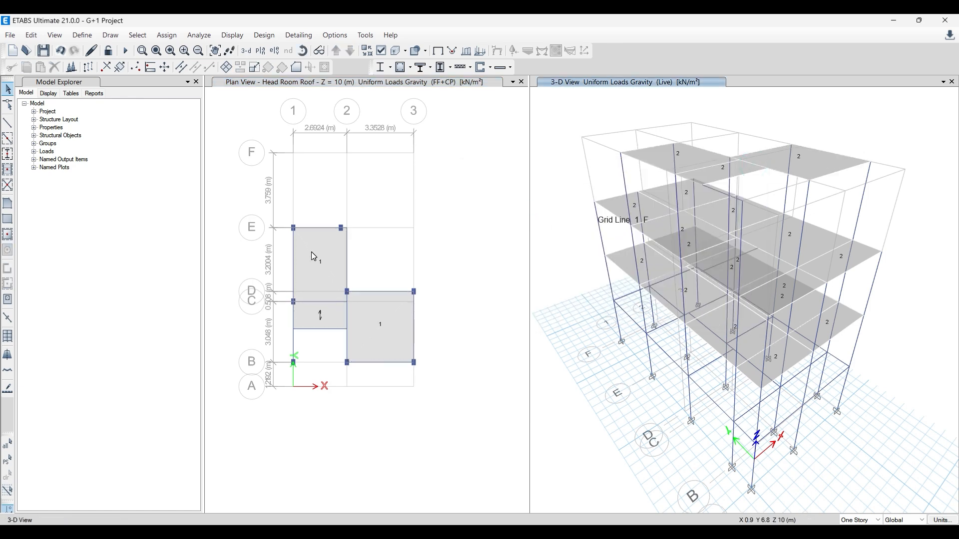
# - Inspect the loads assigned to the Head Room Roof slab between grids C and E and the FF Roof/Terrace slab between grids B and C
pyautogui.rightClick(310, 251)
pyautogui.click(489, 171)
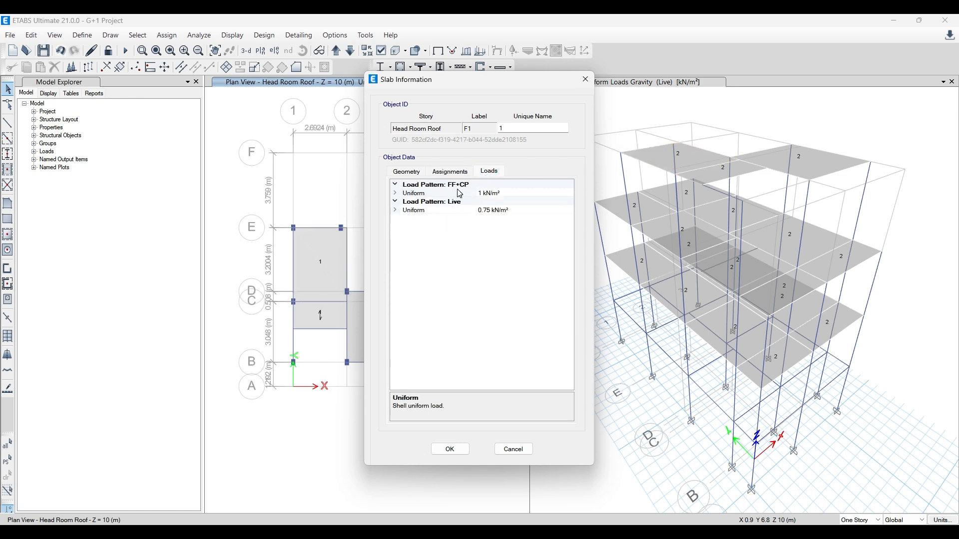
pyautogui.click(586, 79)
pyautogui.click(350, 51)
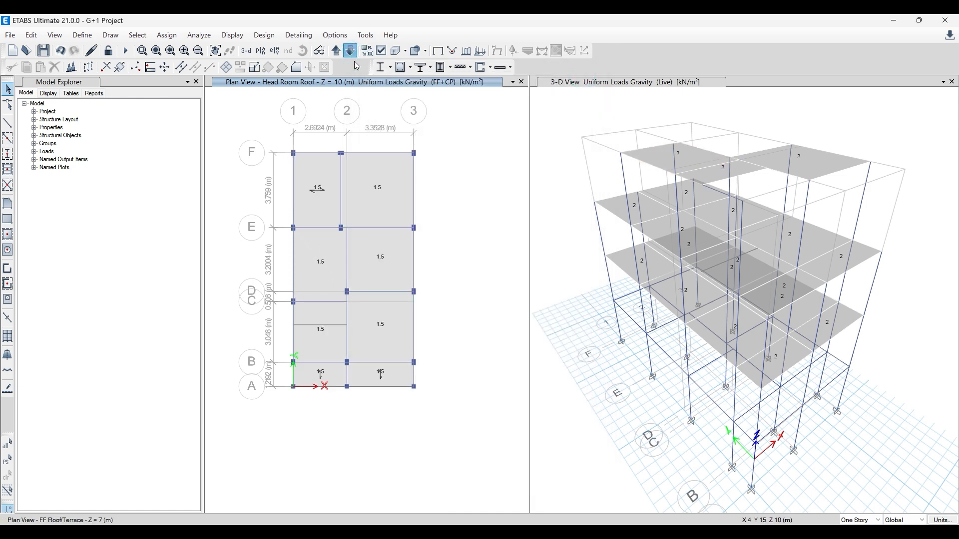
pyautogui.rightClick(325, 350)
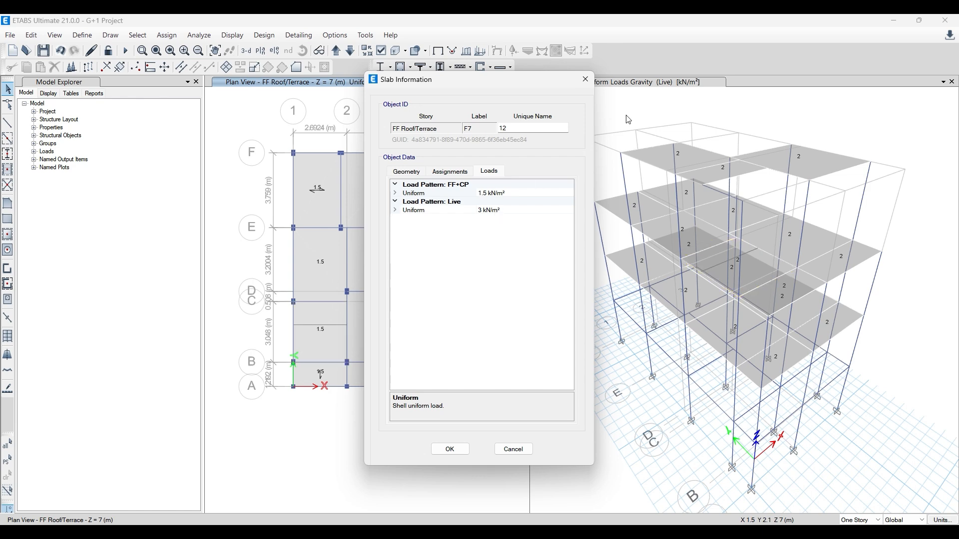
pyautogui.click(585, 79)
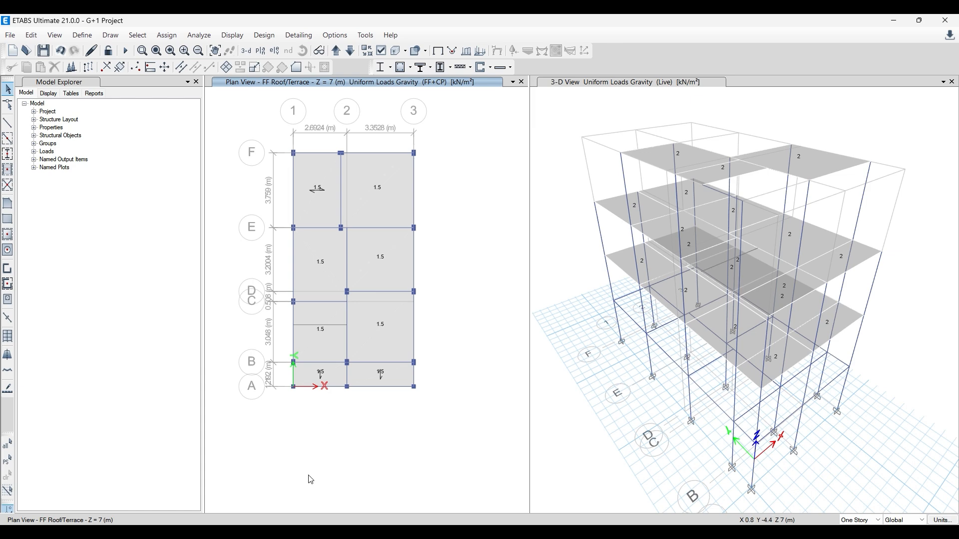
pyautogui.rightClick(323, 317)
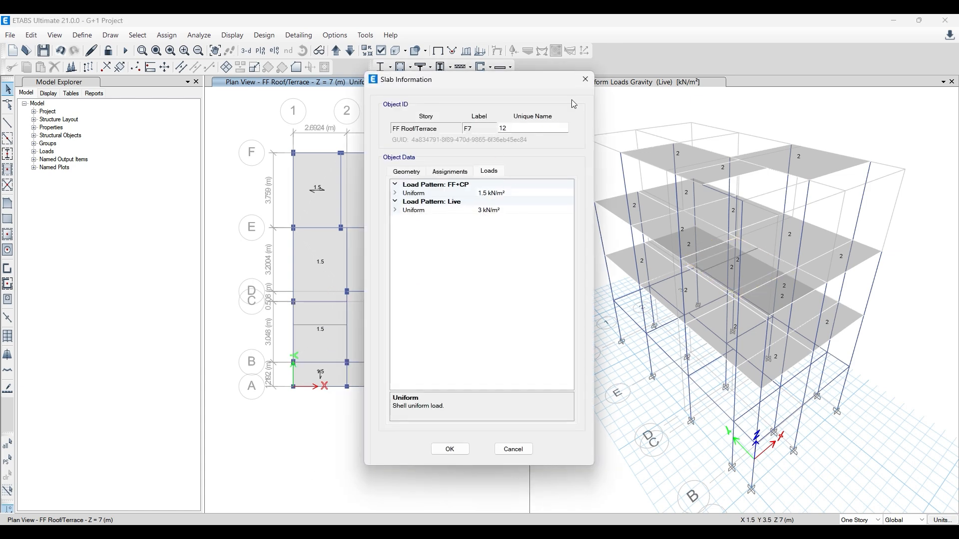
pyautogui.click(586, 79)
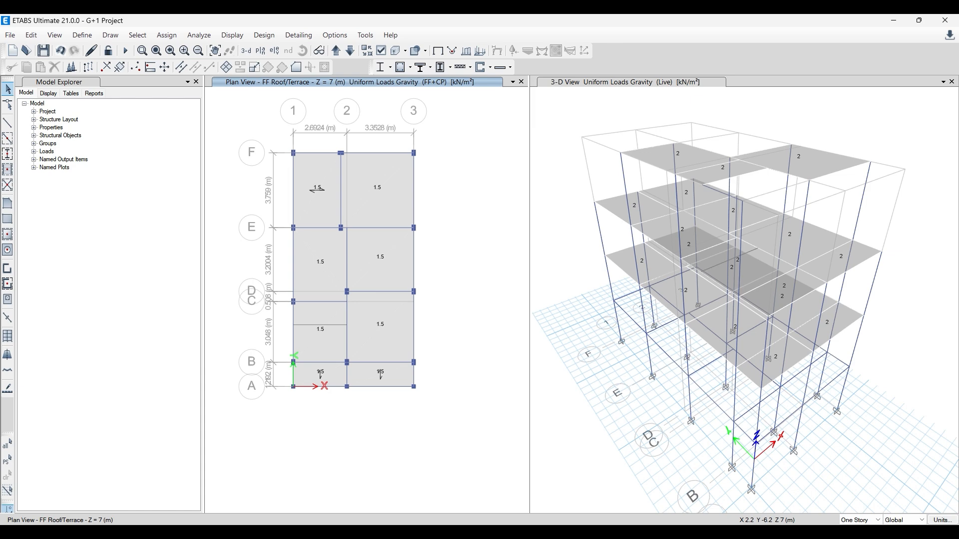
# - Check the residential live loads in the IS 875 II PDF against the loads on the FF Roof/Terrace slab between grids C and E
pyautogui.click(468, 478)
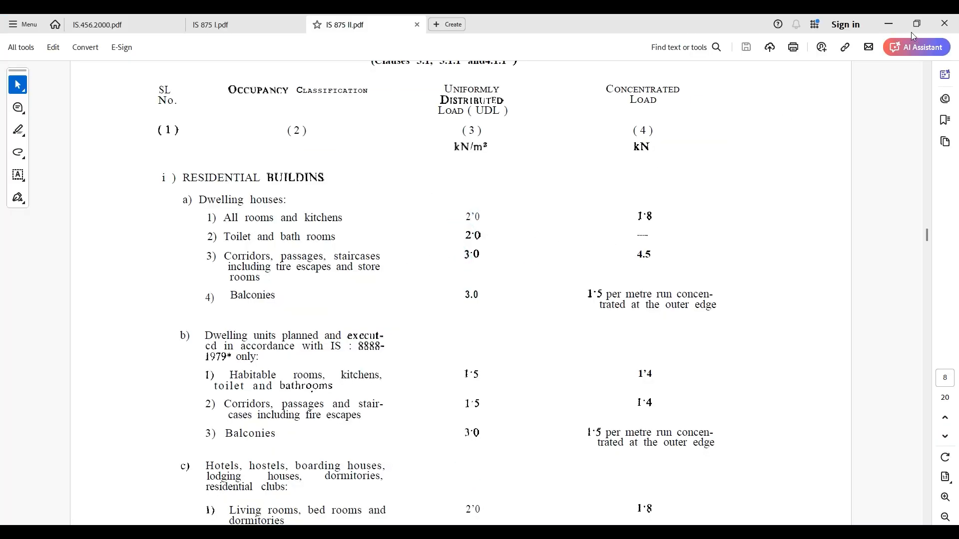
pyautogui.click(888, 23)
pyautogui.rightClick(323, 256)
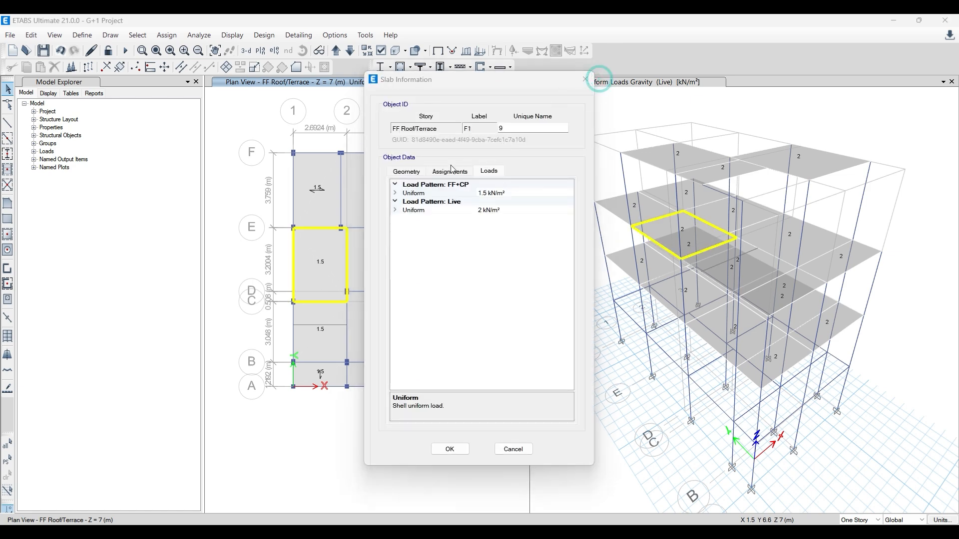
pyautogui.click(585, 80)
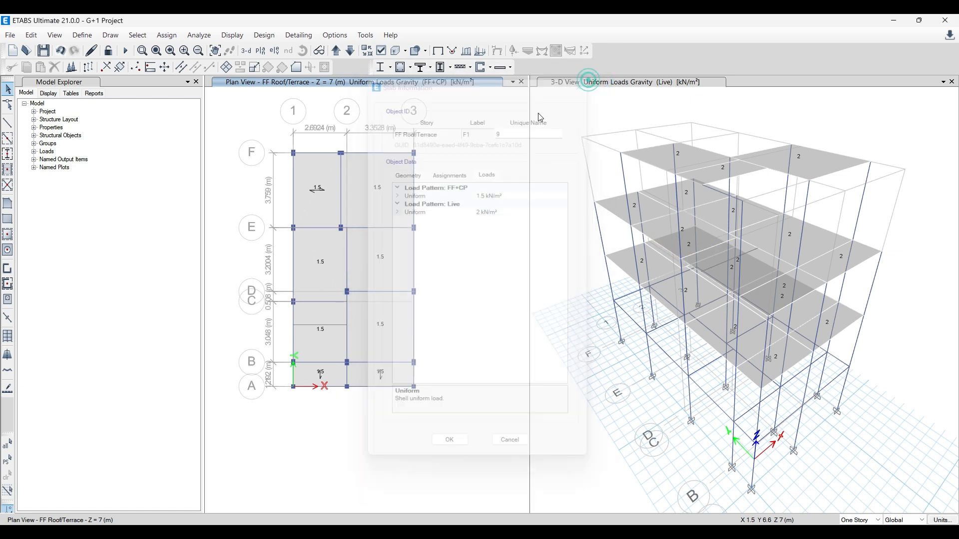
# - Display the Live and FF+CP uniform shell loads on the FF Roof/Terrace plan and inspect the C–E slab's loads
pyautogui.click(482, 55)
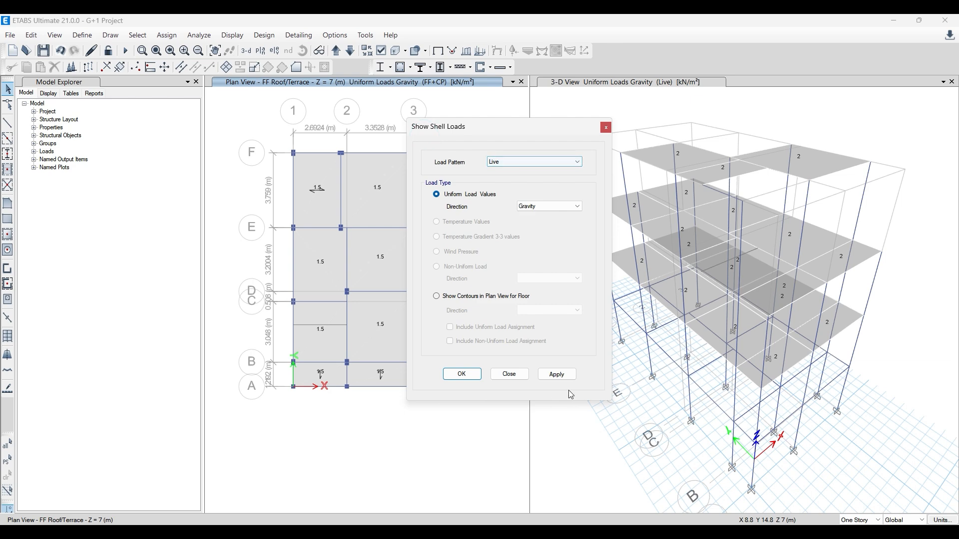
pyautogui.click(560, 375)
pyautogui.rightClick(314, 264)
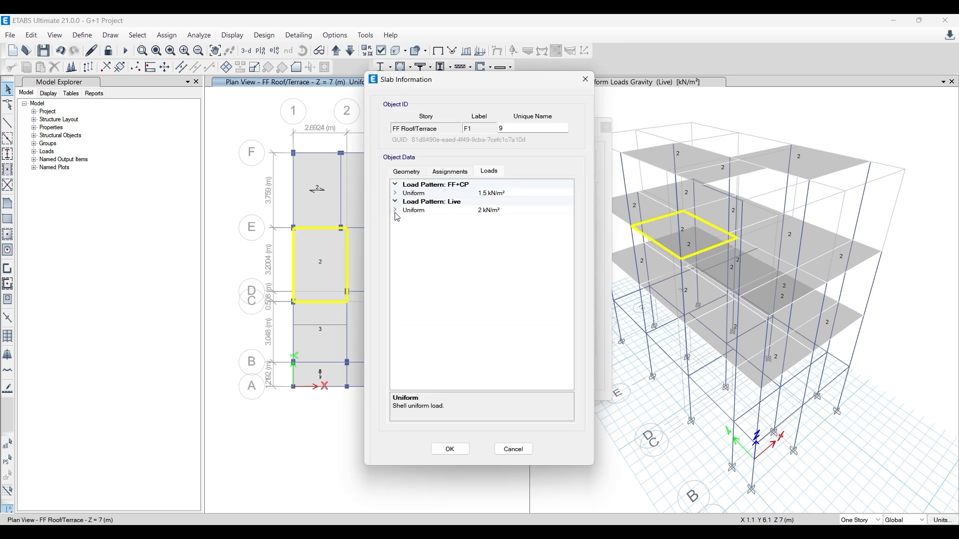
pyautogui.click(585, 79)
pyautogui.click(529, 161)
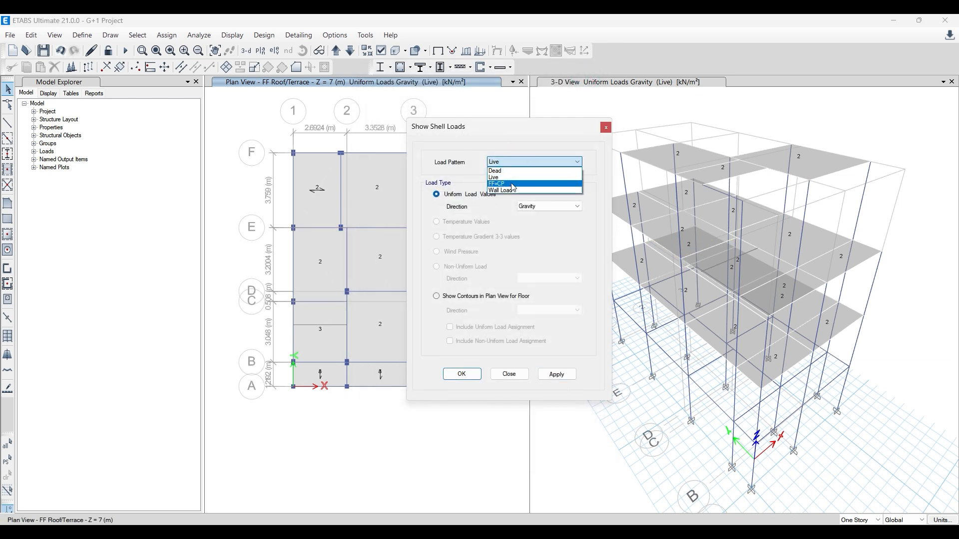
pyautogui.click(512, 183)
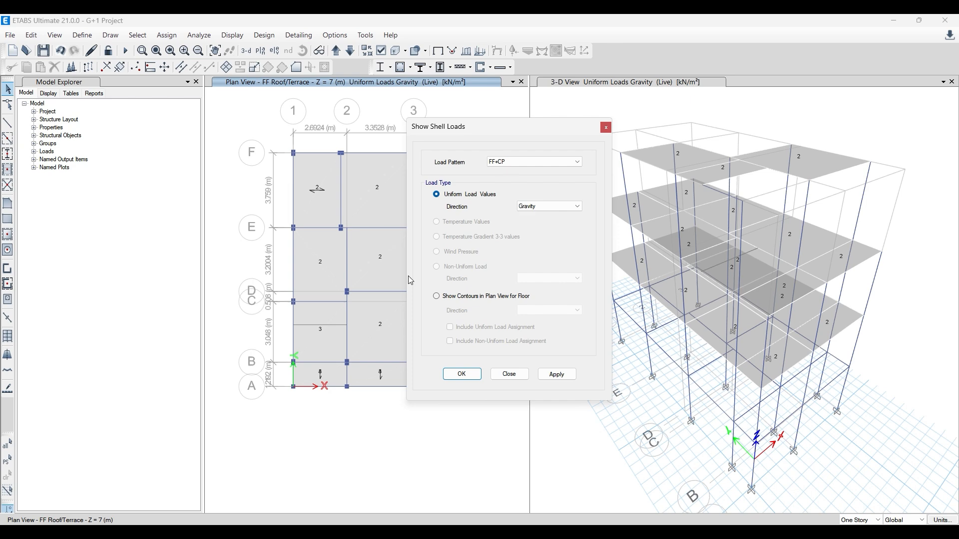
pyautogui.click(557, 374)
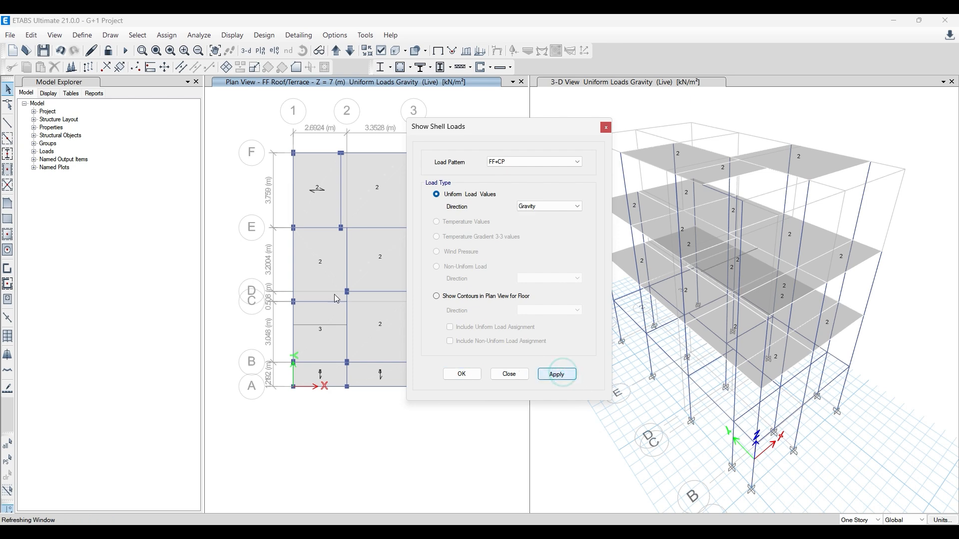
pyautogui.click(606, 127)
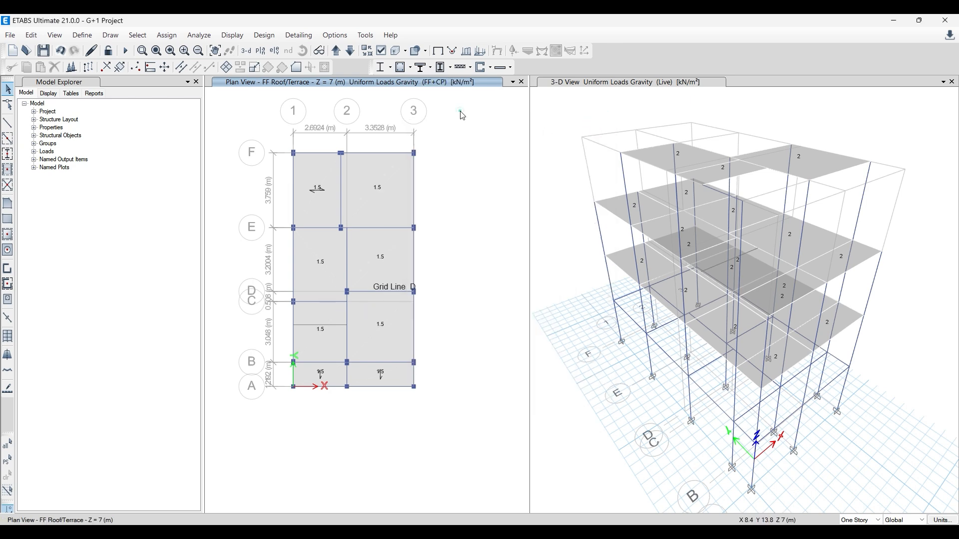
# - Clear the shell load display from the plan and 3-D views, and review the slab load sketch in Paint
pyautogui.click(438, 50)
pyautogui.click(548, 128)
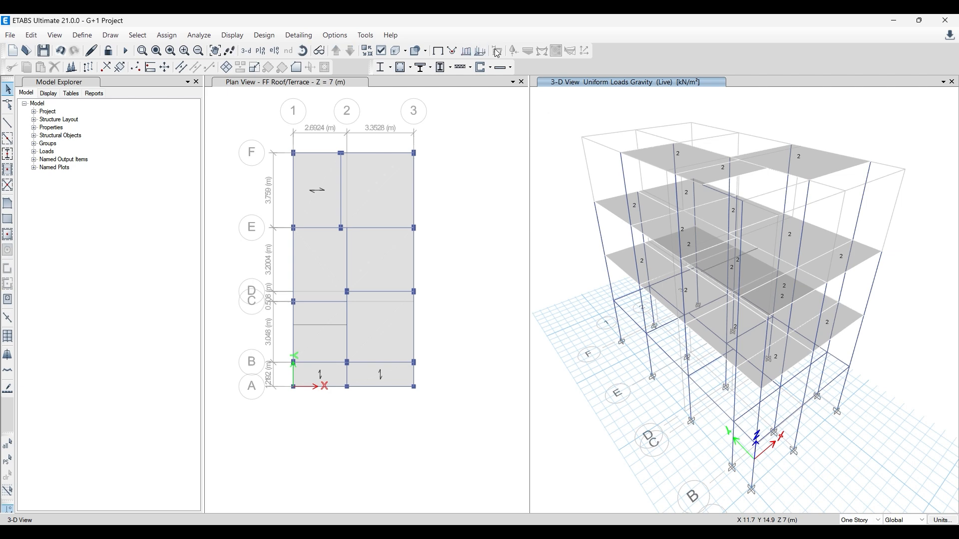
pyautogui.click(438, 50)
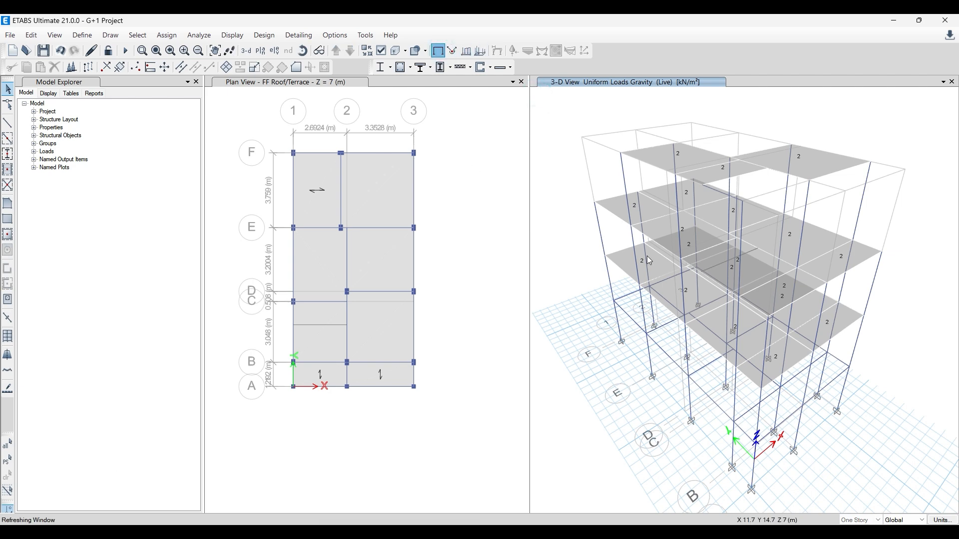
pyautogui.click(564, 212)
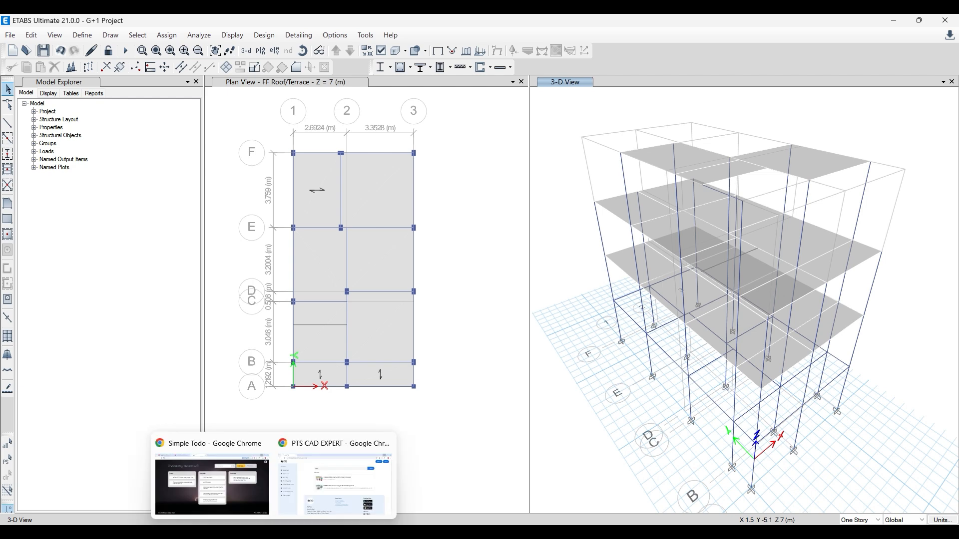
pyautogui.click(400, 532)
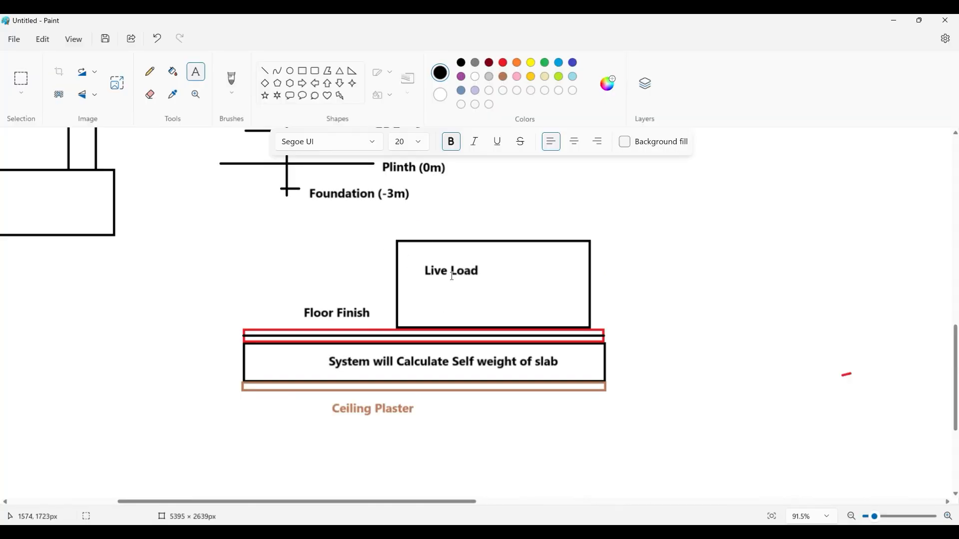
pyautogui.click(894, 20)
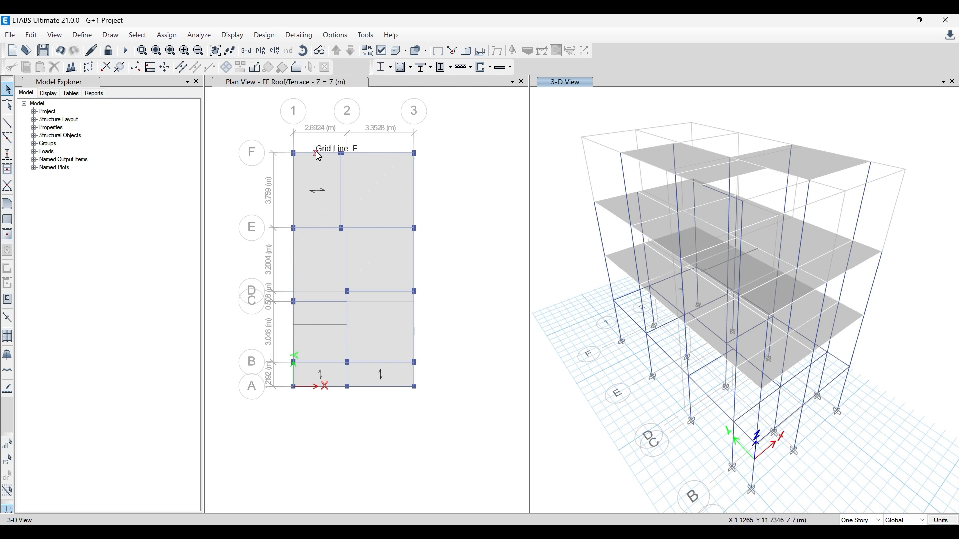
pyautogui.click(294, 179)
pyautogui.click(294, 257)
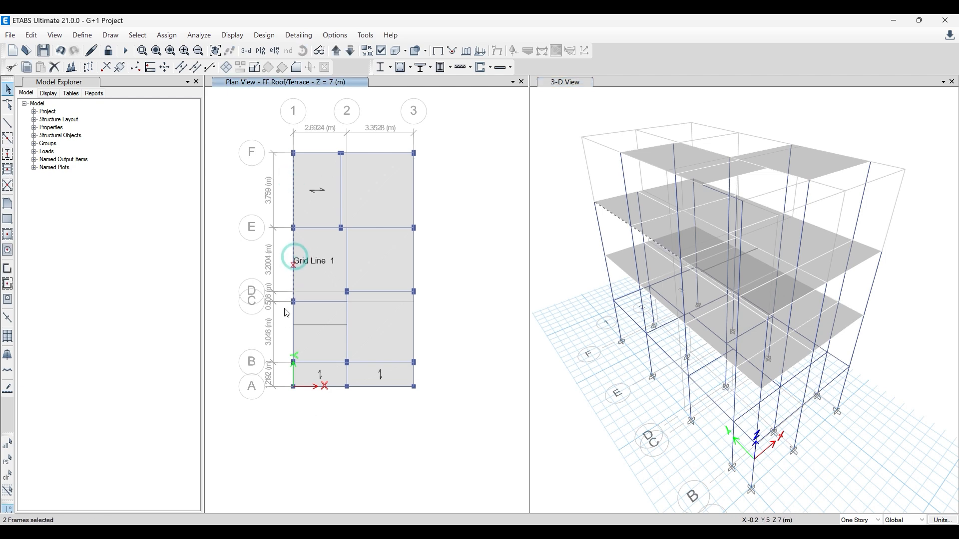
pyautogui.press('Escape')
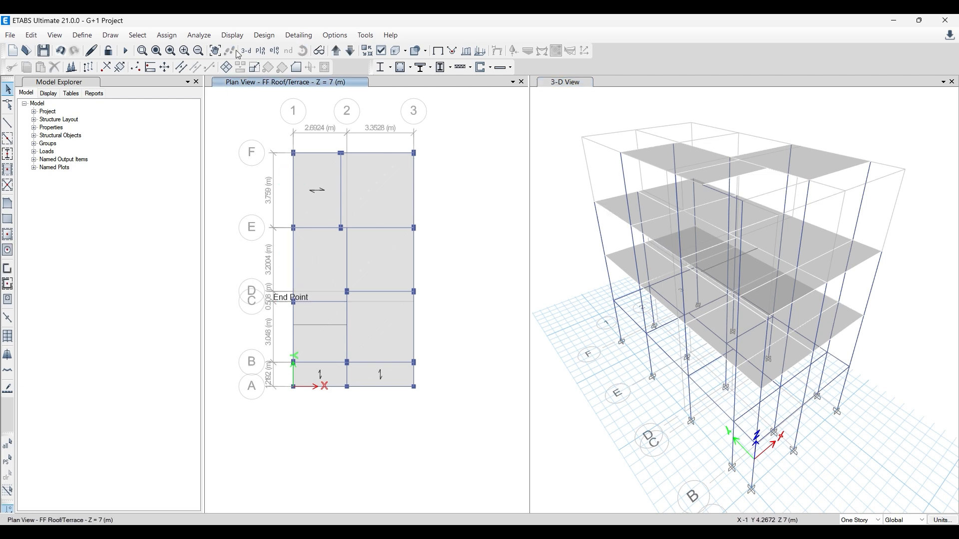
# - Select all beams by object type and show only the selected objects in the FF Roof/Terrace plan view
pyautogui.click(138, 35)
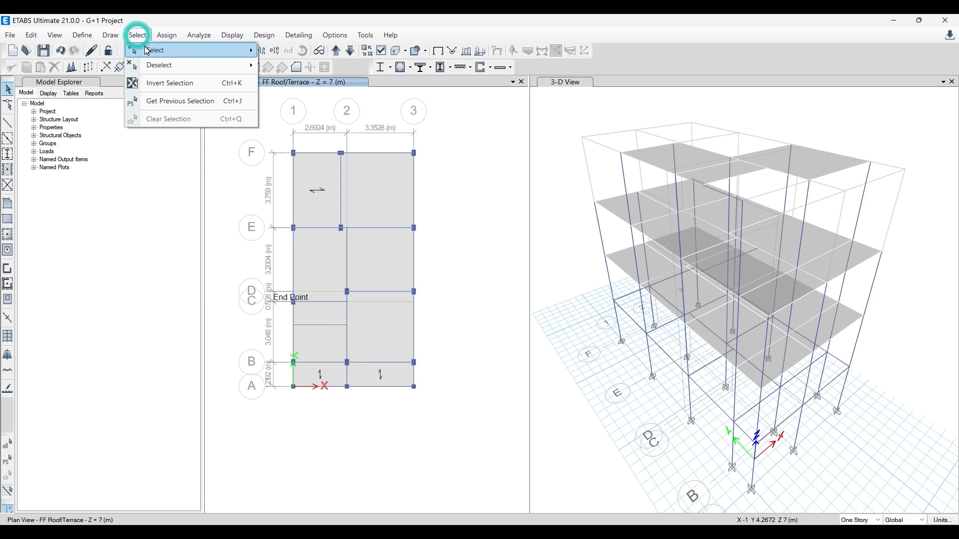
pyautogui.moveTo(190, 50)
pyautogui.click(323, 133)
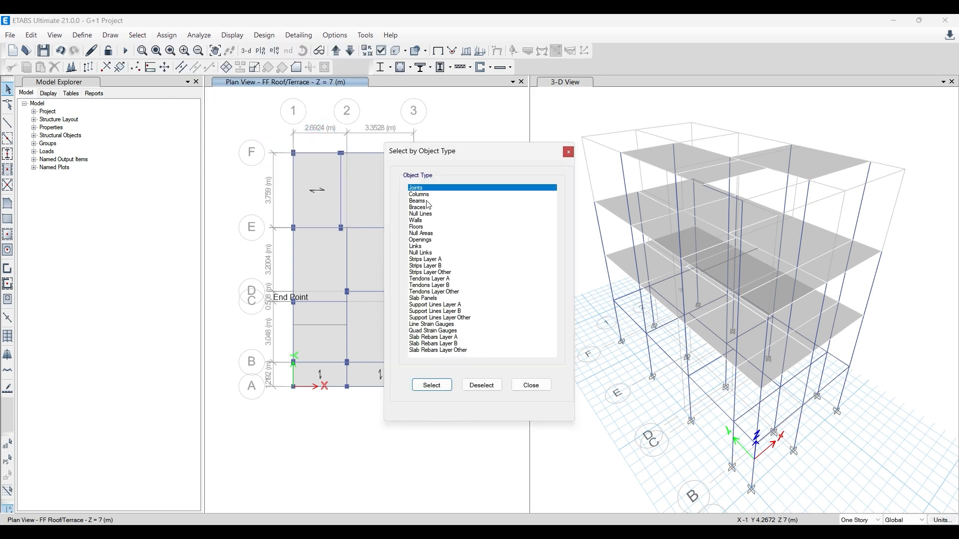
pyautogui.click(420, 201)
pyautogui.click(439, 389)
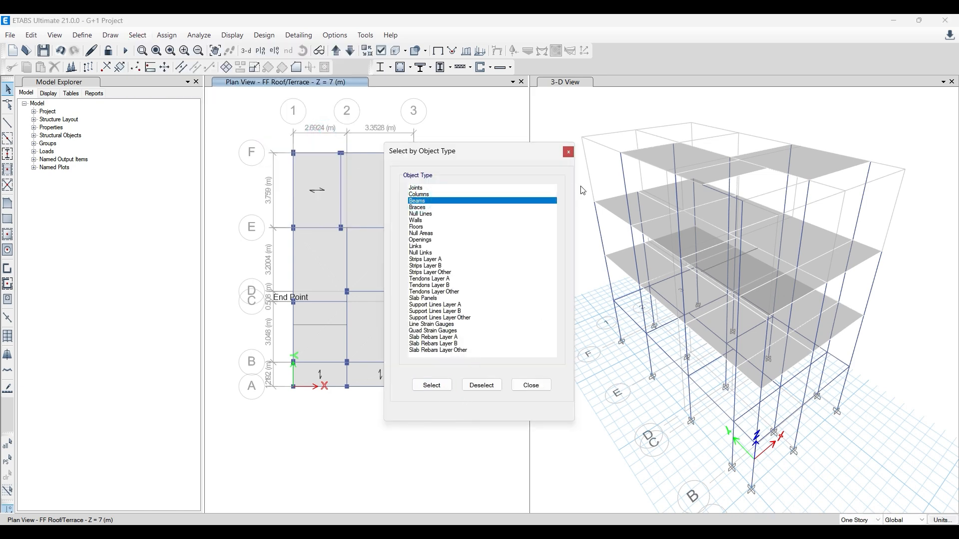
pyautogui.click(582, 186)
pyautogui.click(433, 385)
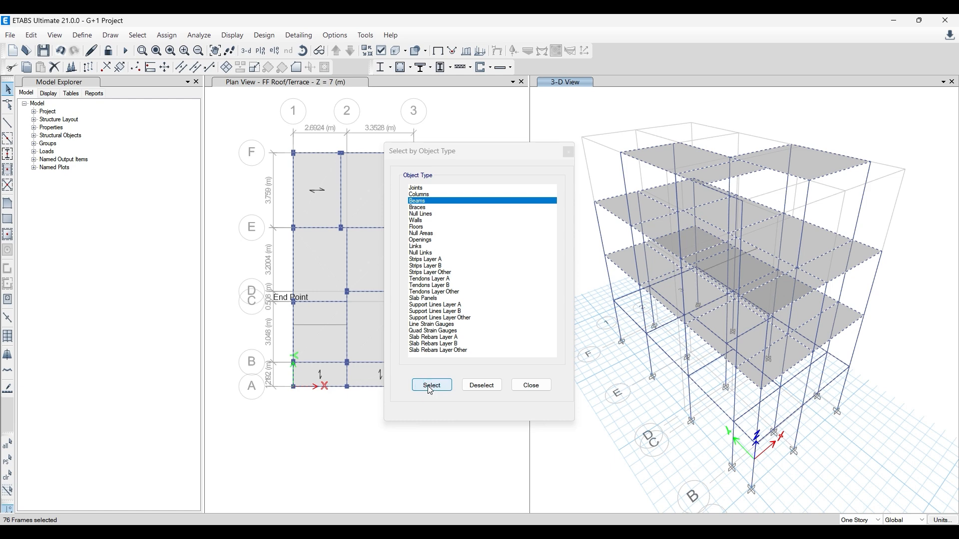
pyautogui.click(470, 108)
pyautogui.click(433, 385)
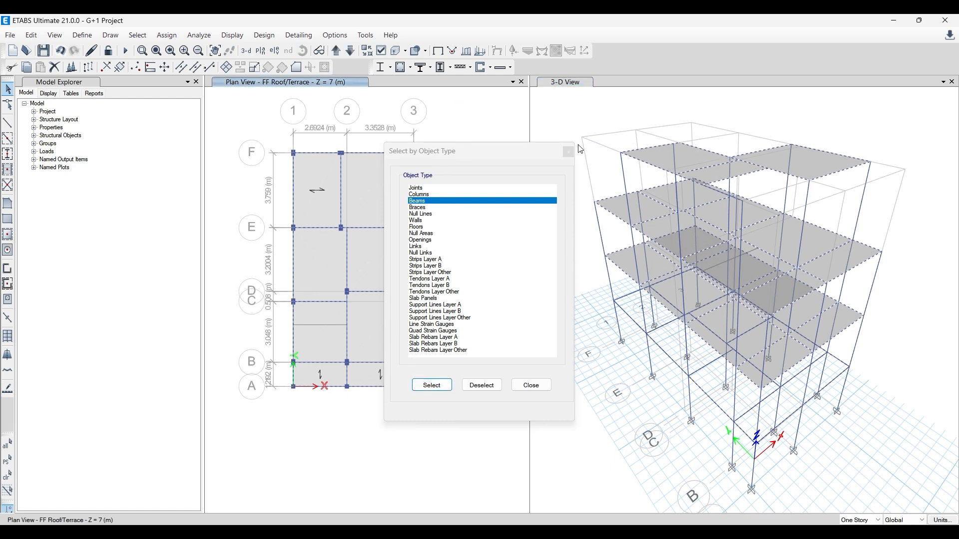
pyautogui.click(568, 152)
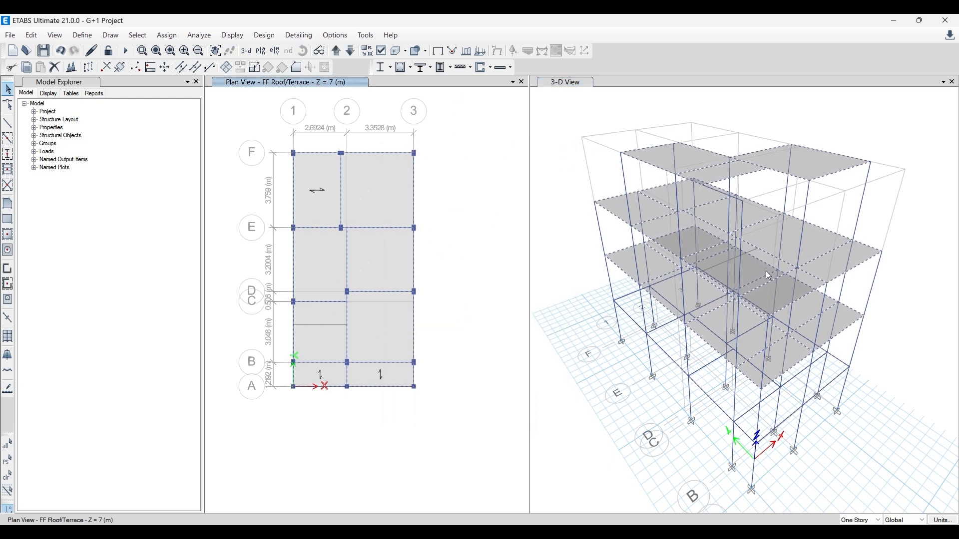
pyautogui.rightClick(475, 153)
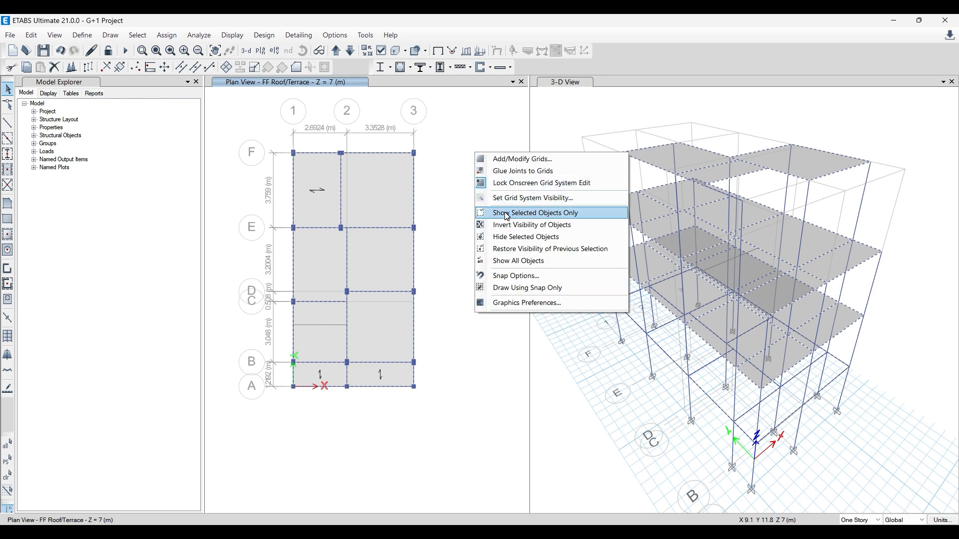
pyautogui.click(550, 219)
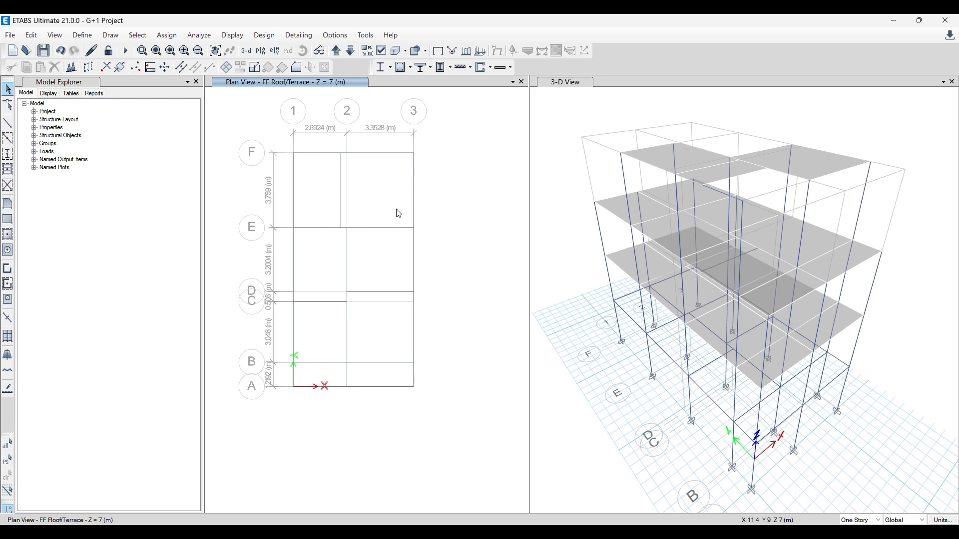
# - Select all beams by object type again and show only the selected objects in the 3-D view
pyautogui.click(538, 164)
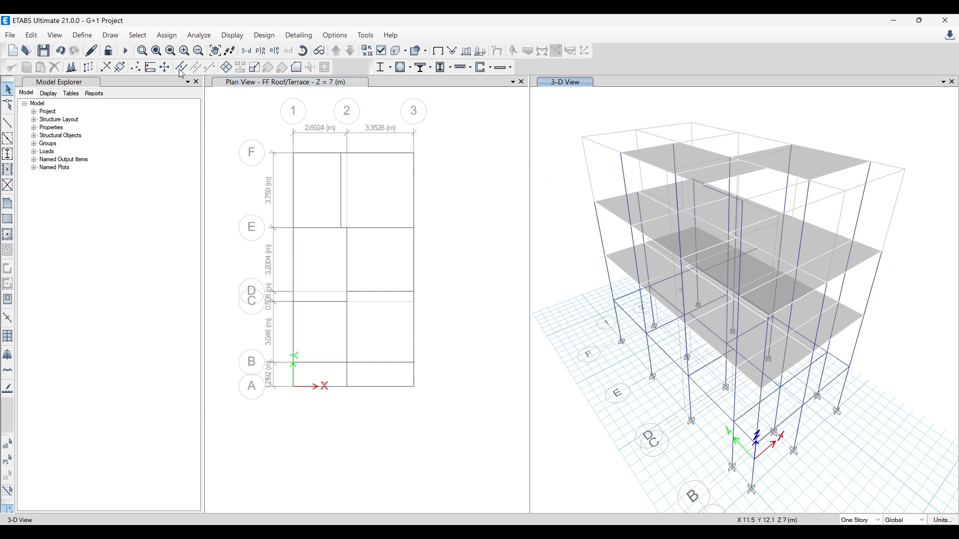
pyautogui.click(138, 35)
pyautogui.moveTo(234, 65)
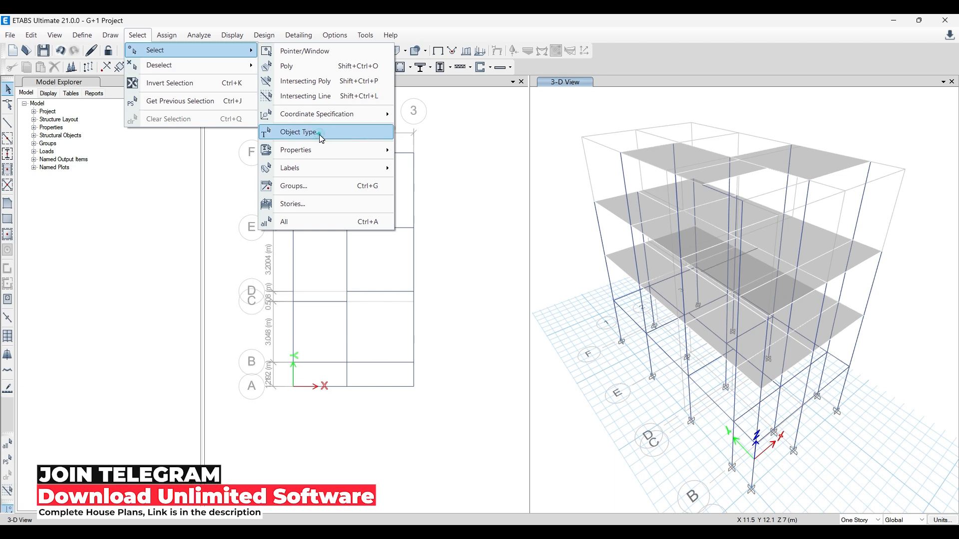
pyautogui.click(300, 132)
pyautogui.click(424, 201)
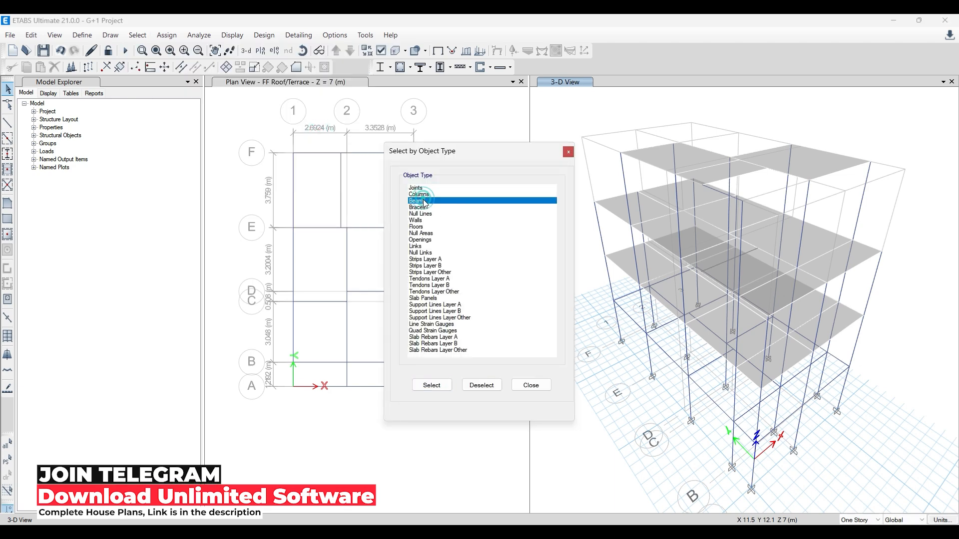
pyautogui.click(431, 386)
pyautogui.rightClick(587, 121)
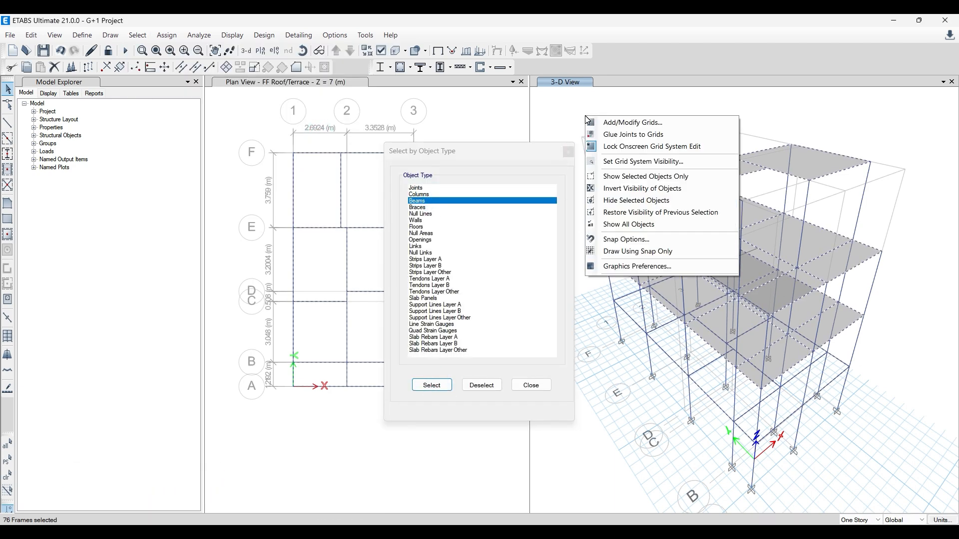
pyautogui.click(618, 177)
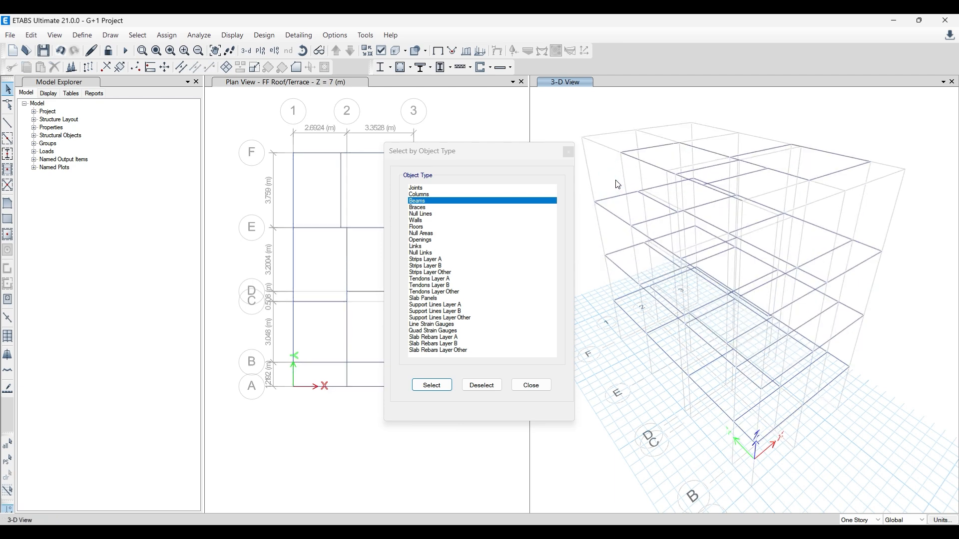
pyautogui.click(567, 155)
pyautogui.moveTo(280, 134); pyautogui.dragTo(482, 449)
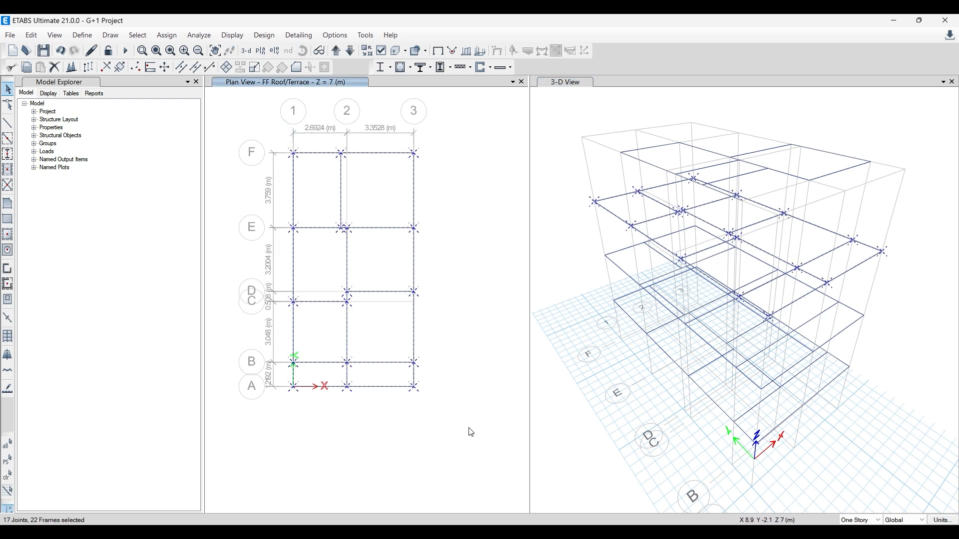
pyautogui.press('Escape')
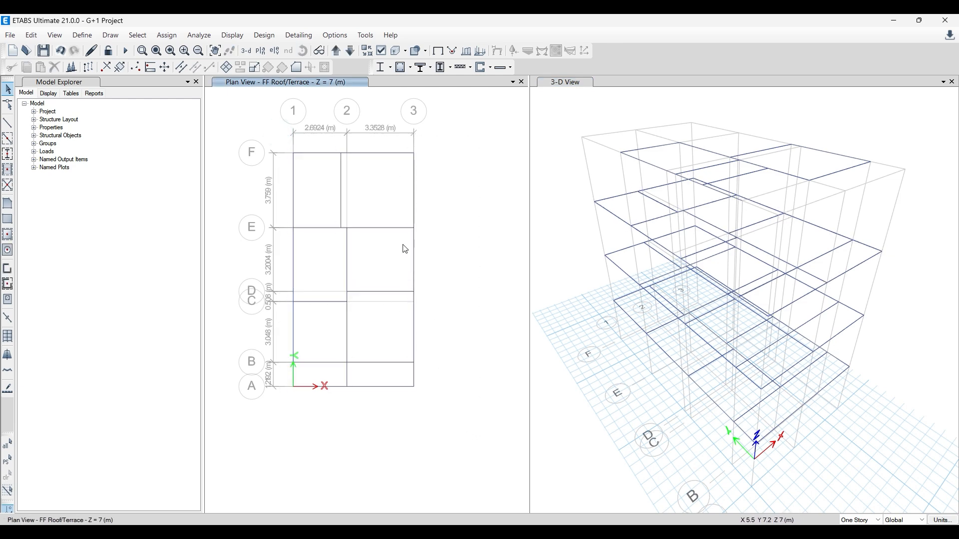
pyautogui.click(351, 51)
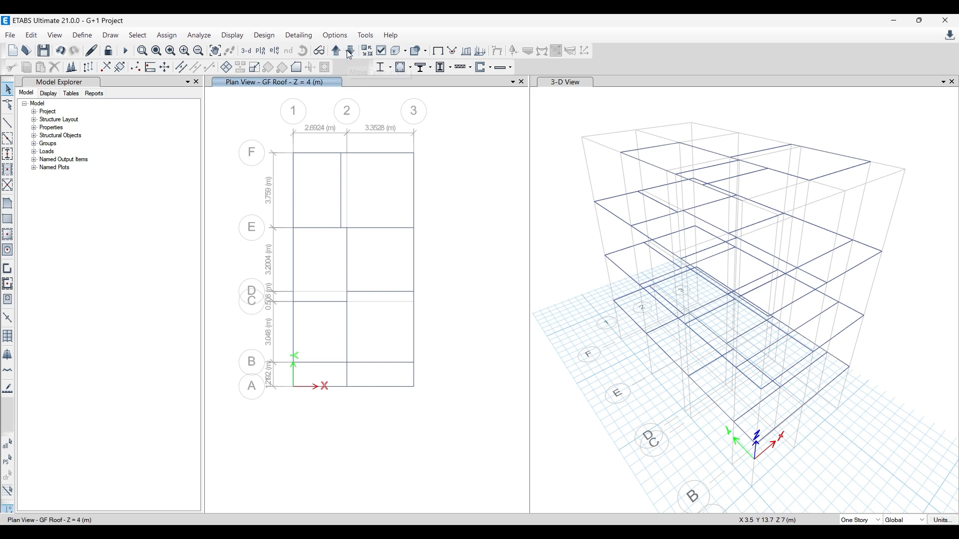
pyautogui.click(349, 53)
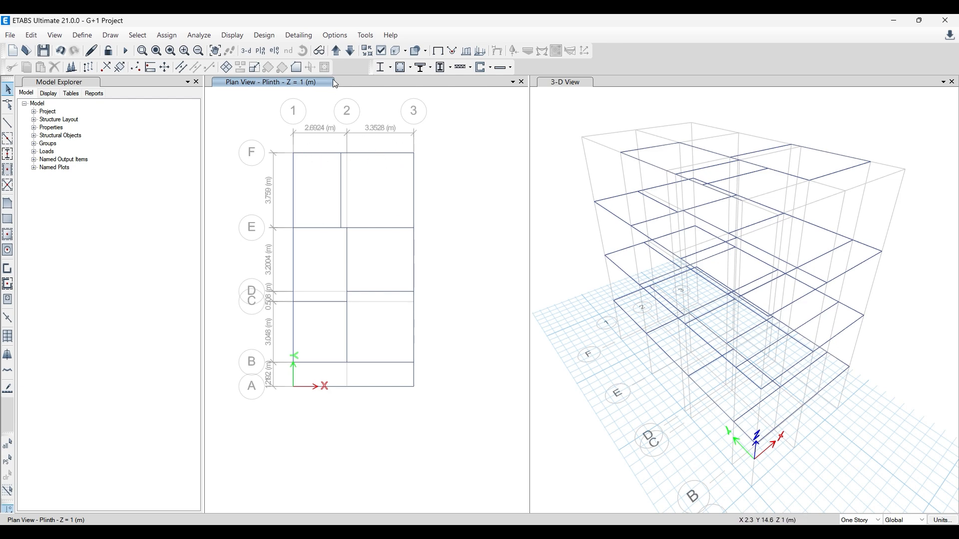
pyautogui.click(337, 51)
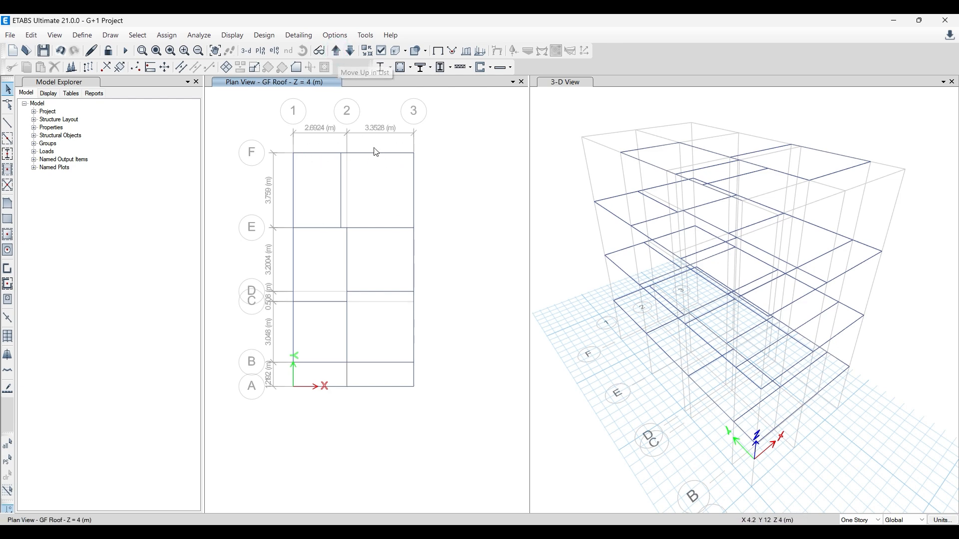
pyautogui.moveTo(279, 143); pyautogui.dragTo(433, 403)
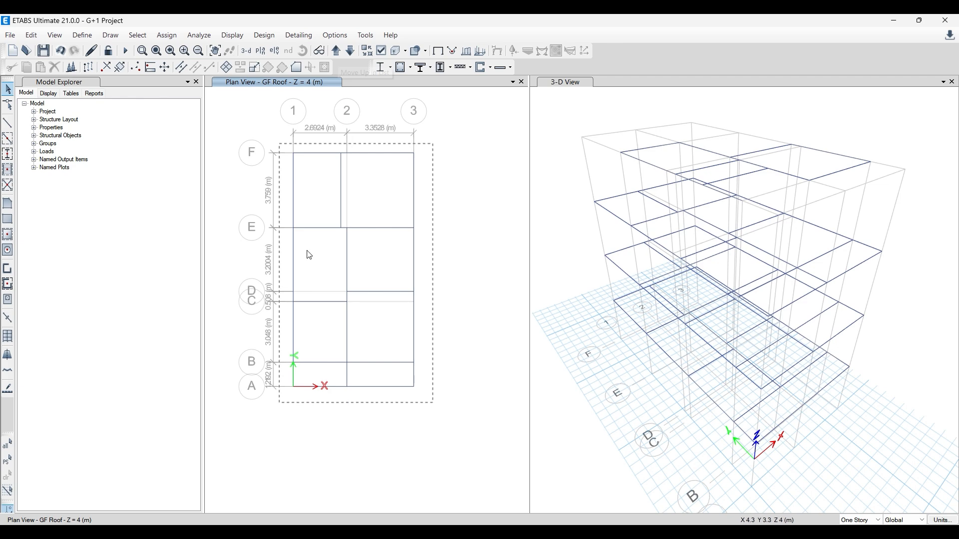
pyautogui.moveTo(292, 275); pyautogui.dragTo(434, 411)
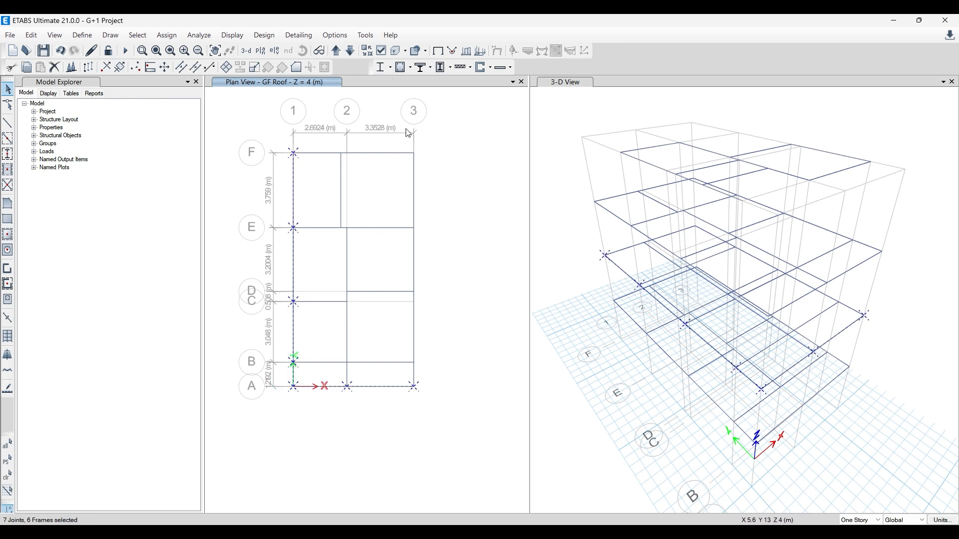
pyautogui.moveTo(406, 137); pyautogui.dragTo(446, 352)
pyautogui.moveTo(283, 147); pyautogui.dragTo(456, 166)
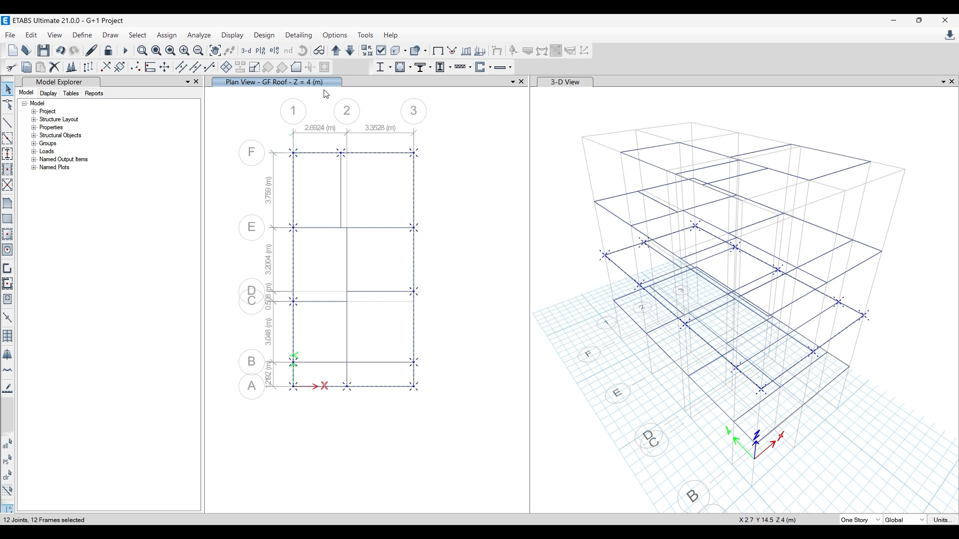
pyautogui.click(337, 50)
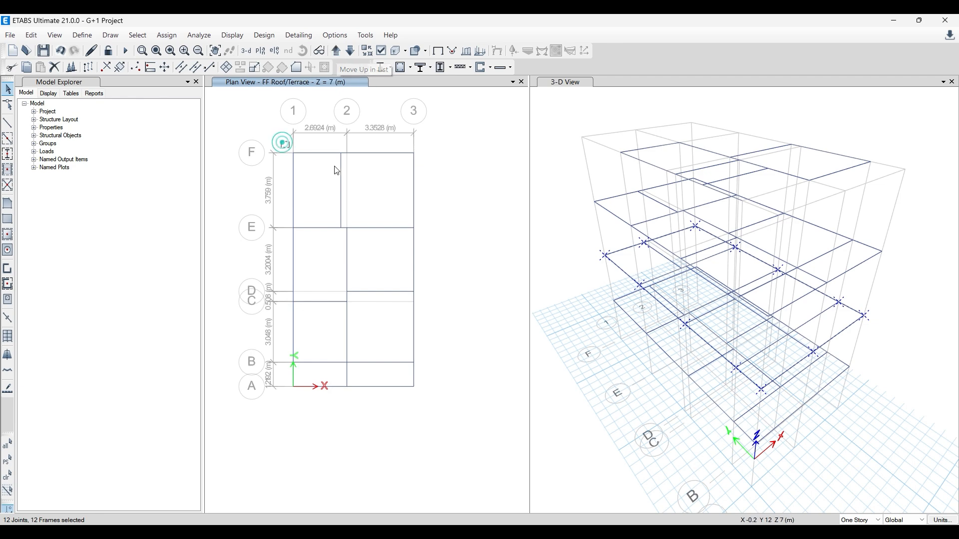
pyautogui.moveTo(282, 141); pyautogui.dragTo(433, 172)
pyautogui.moveTo(406, 135); pyautogui.dragTo(453, 419)
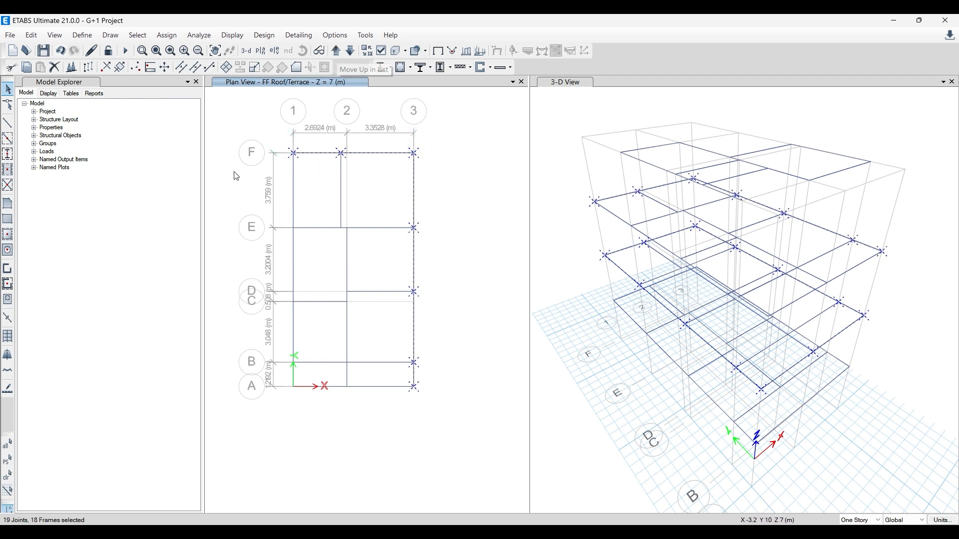
pyautogui.moveTo(287, 143); pyautogui.dragTo(305, 392)
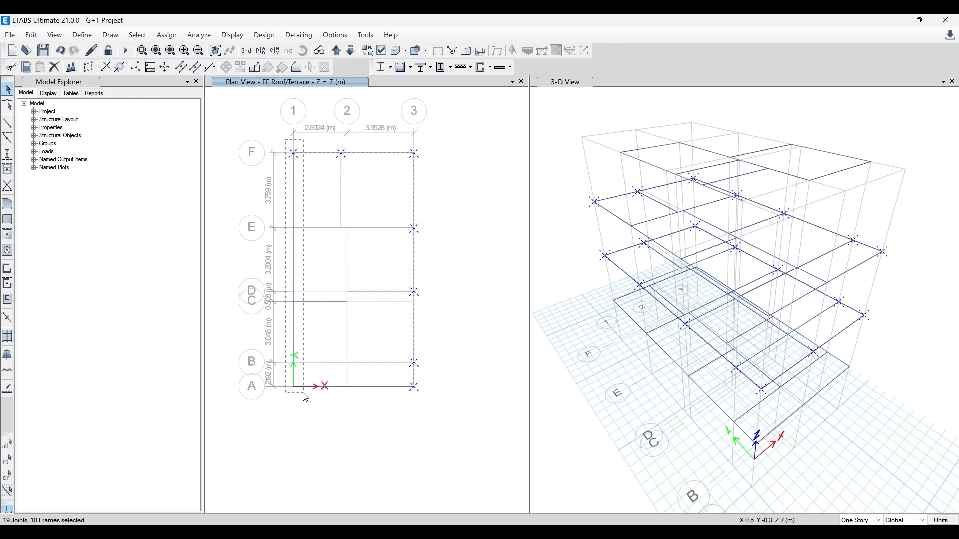
pyautogui.click(449, 162)
# - Select the GF Roof perimeter beams along grids 1, 3, A and F in the plan
pyautogui.click(351, 52)
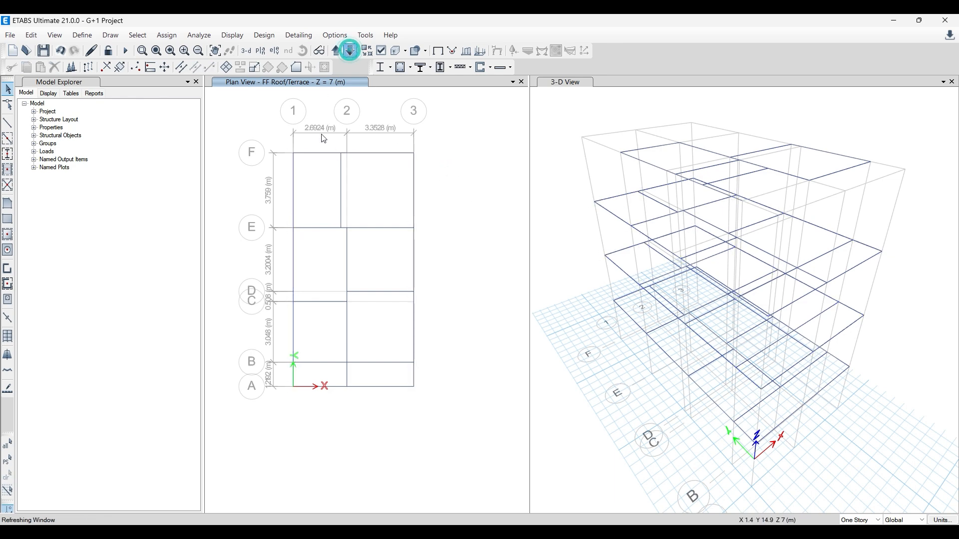
pyautogui.moveTo(283, 142)
pyautogui.mouseDown()
pyautogui.moveTo(424, 170)
pyautogui.moveTo(446, 401)
pyautogui.mouseUp()
pyautogui.click(281, 138)
pyautogui.moveTo(315, 258); pyautogui.dragTo(456, 409)
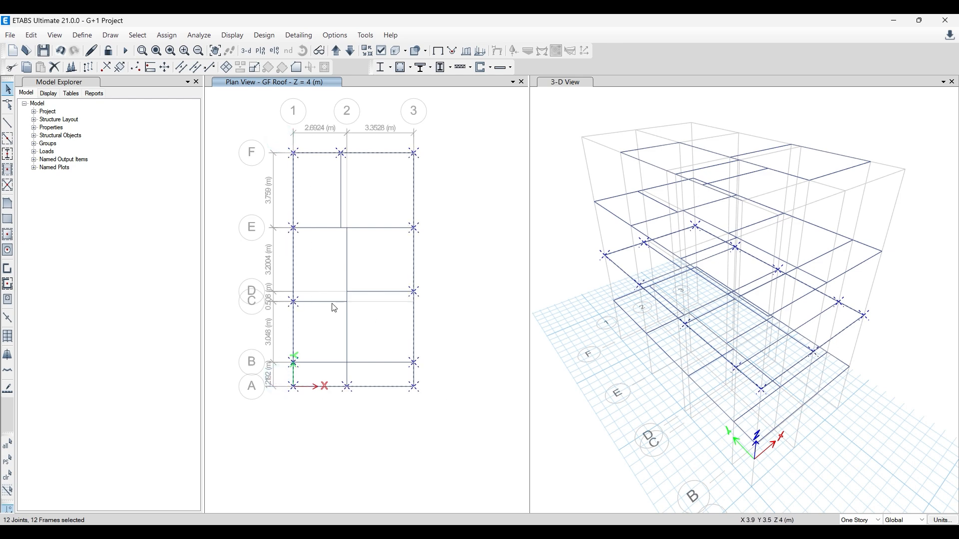
# - Start a distributed frame load assignment on the selected GF Roof perimeter beams using the Wall Load pattern
pyautogui.click(168, 36)
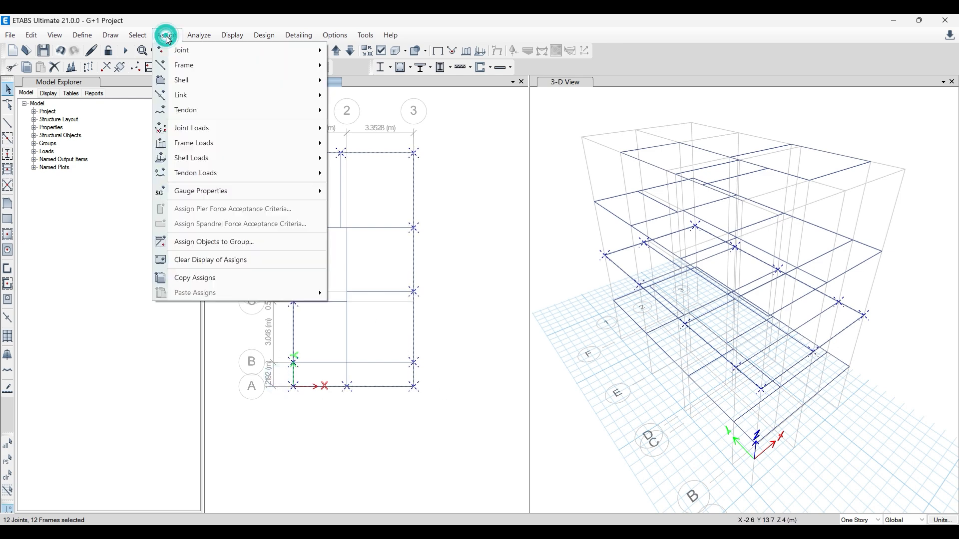
pyautogui.moveTo(227, 145)
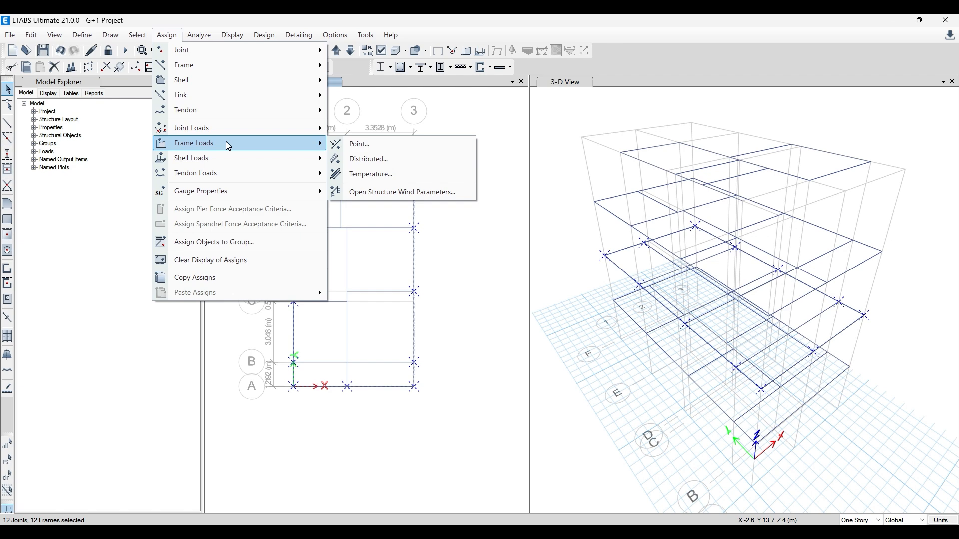
pyautogui.click(363, 160)
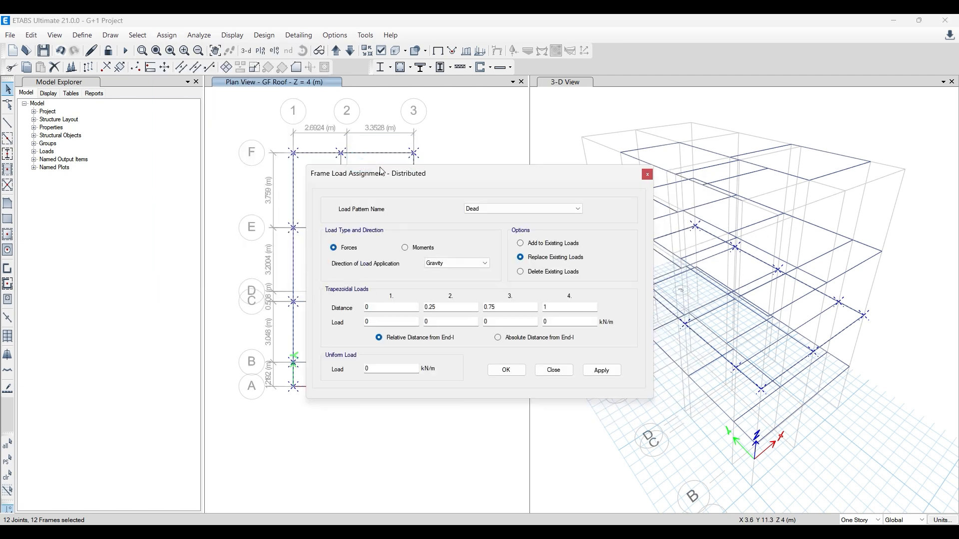
pyautogui.click(488, 208)
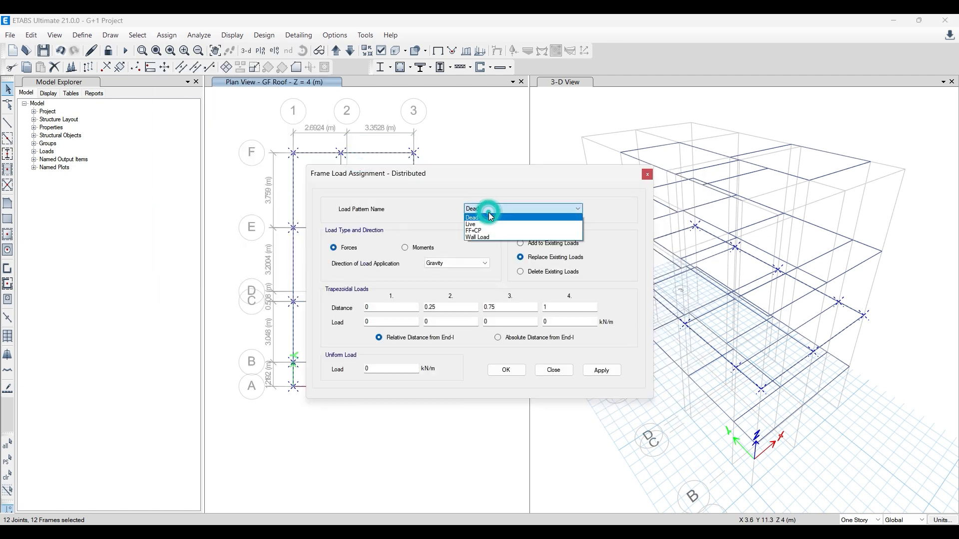
pyautogui.click(489, 239)
pyautogui.moveTo(448, 172); pyautogui.dragTo(288, 123)
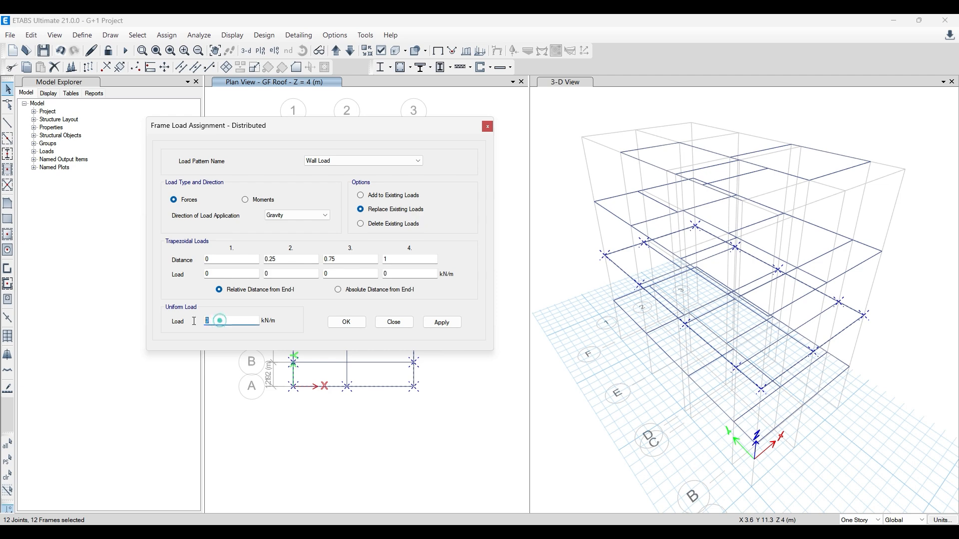
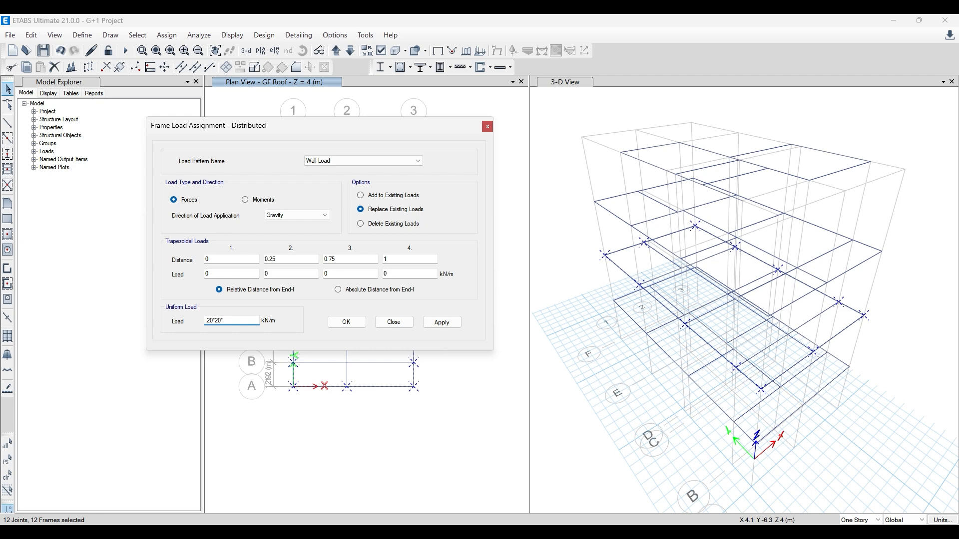
# - Switch to Paint and draw a thin horizontal rectangle about 577 × 54 px in the blank area beside the pasted ETABS screenshot
pyautogui.hotkey('alt', 'Tab')
pyautogui.hotkey('alt', 'Tab')
pyautogui.hotkey('alt', 'Tab')
pyautogui.keyDown('ctrl'); pyautogui.scroll(-3, 488, 371); pyautogui.keyUp('ctrl')
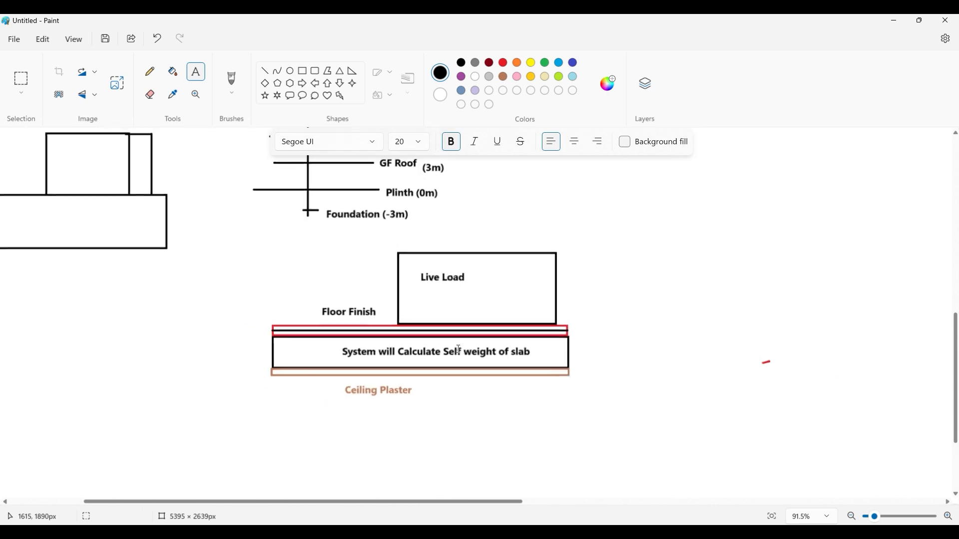
pyautogui.moveTo(561, 501)
pyautogui.mouseDown()
pyautogui.moveTo(821, 502)
pyautogui.moveTo(855, 515)
pyautogui.mouseUp()
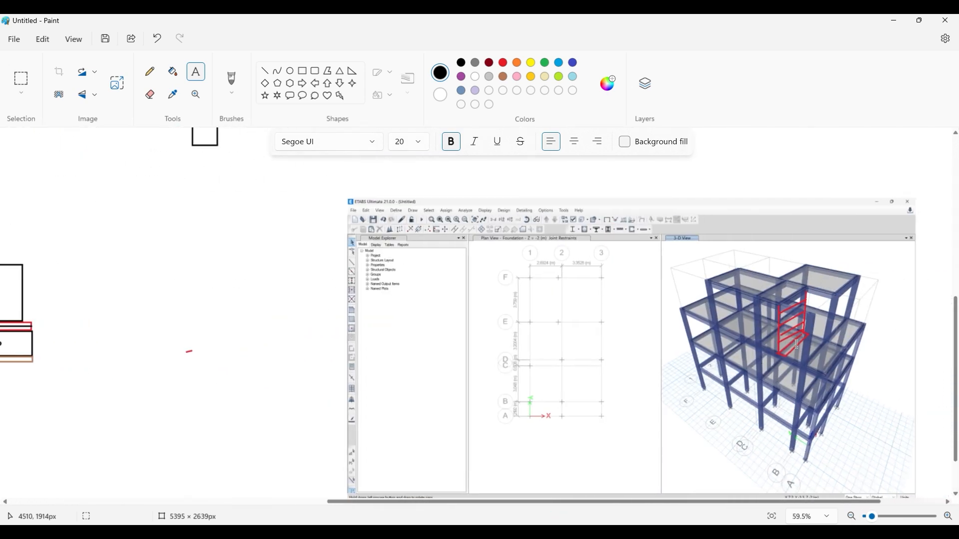
pyautogui.click(302, 72)
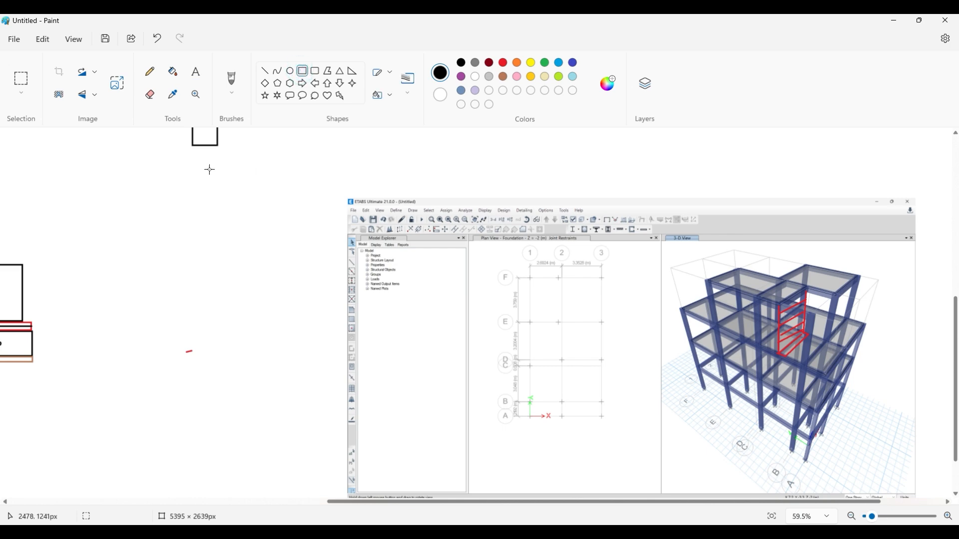
pyautogui.moveTo(165, 242); pyautogui.dragTo(336, 258)
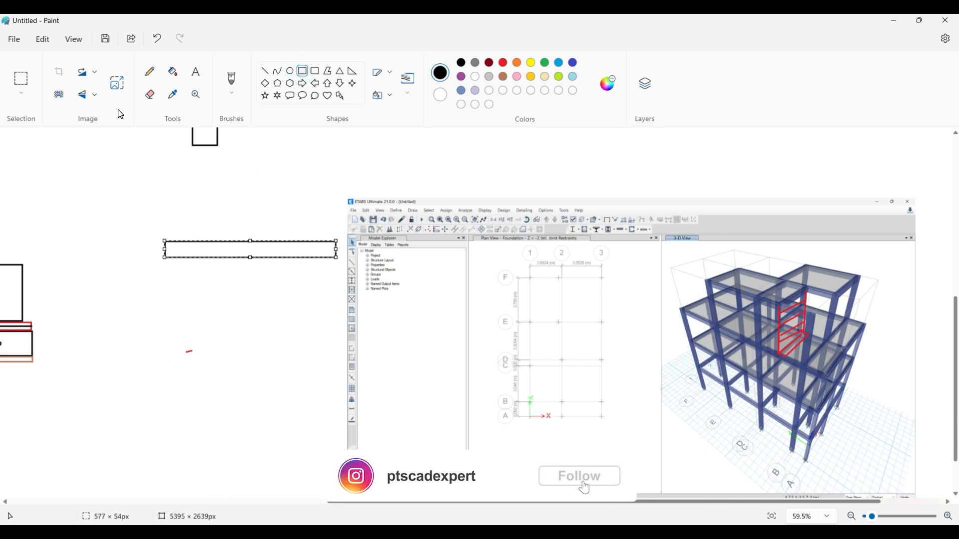
pyautogui.click(194, 317)
# - Delete the stray red mark below the new rectangle
pyautogui.click(21, 79)
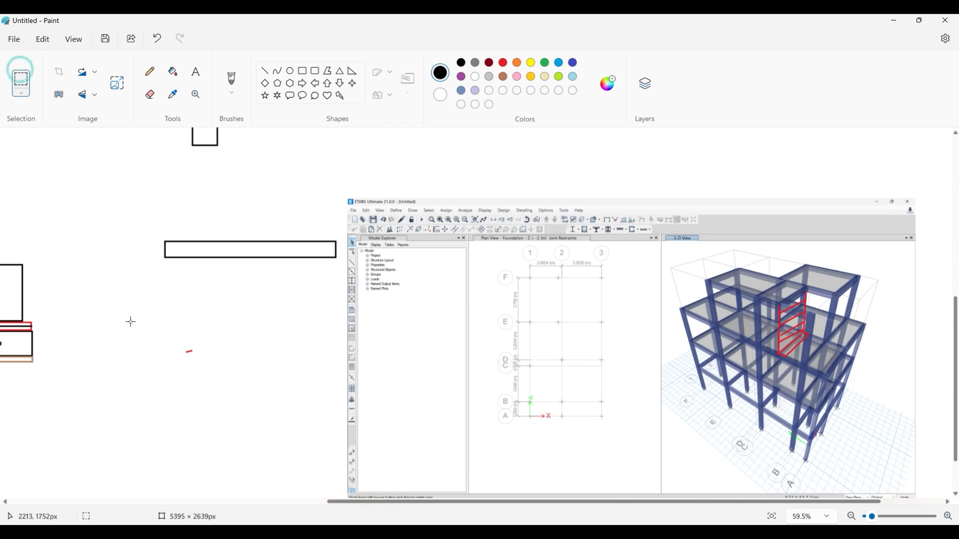
pyautogui.moveTo(161, 336); pyautogui.dragTo(219, 368)
pyautogui.press('Delete')
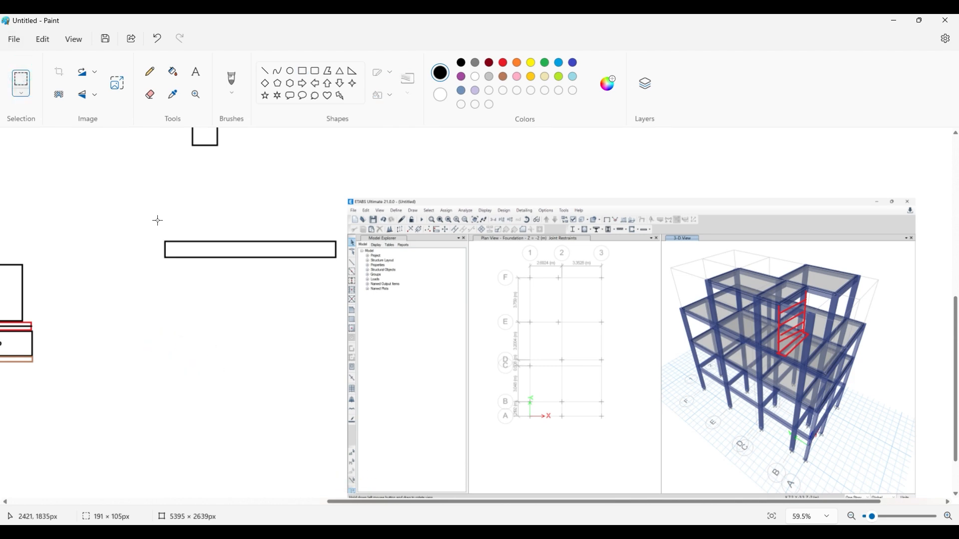
# - Draw a second thin horizontal rectangle about 593 × 45 px below the first one to represent the lower beam
pyautogui.click(302, 72)
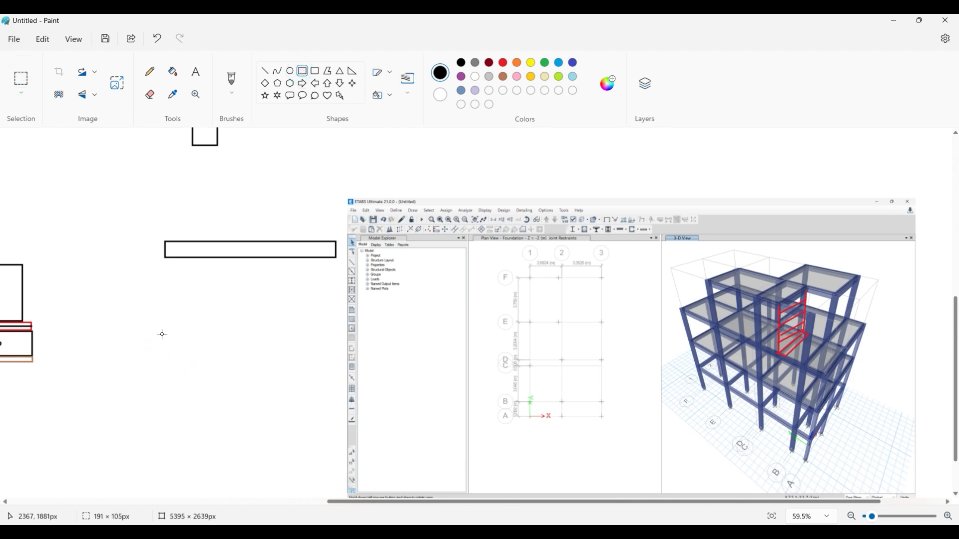
pyautogui.moveTo(161, 334); pyautogui.dragTo(339, 348)
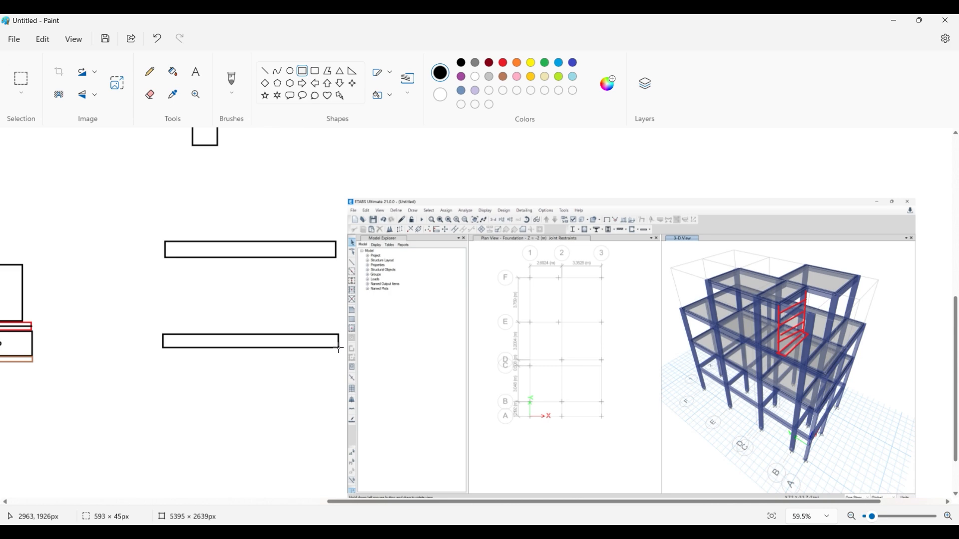
pyautogui.click(309, 370)
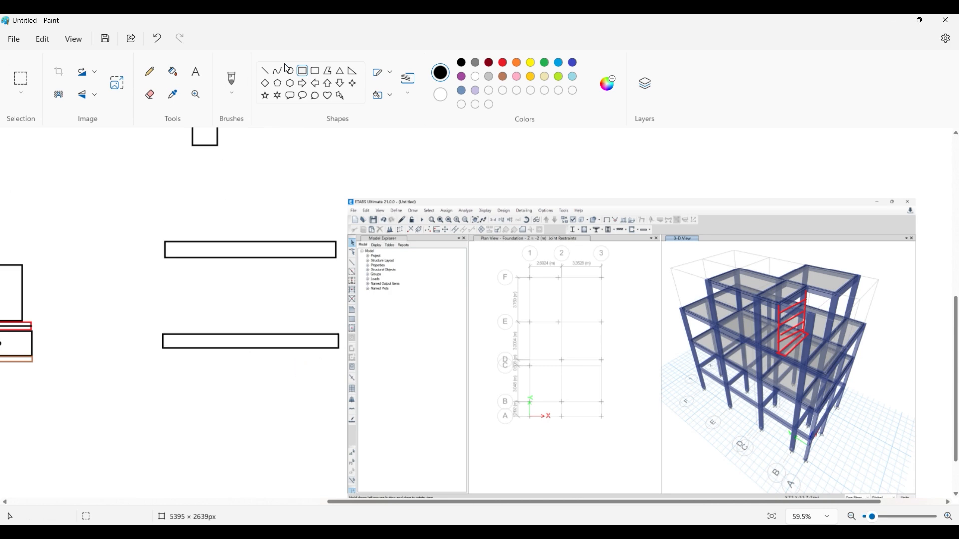
# - Draw a vertical dimension line beside the two beams, with extension lines from their upper edges and slanted ticks at both ends
pyautogui.click(265, 70)
pyautogui.moveTo(133, 334); pyautogui.dragTo(184, 334)
pyautogui.click(137, 244)
pyautogui.moveTo(132, 241); pyautogui.dragTo(184, 241)
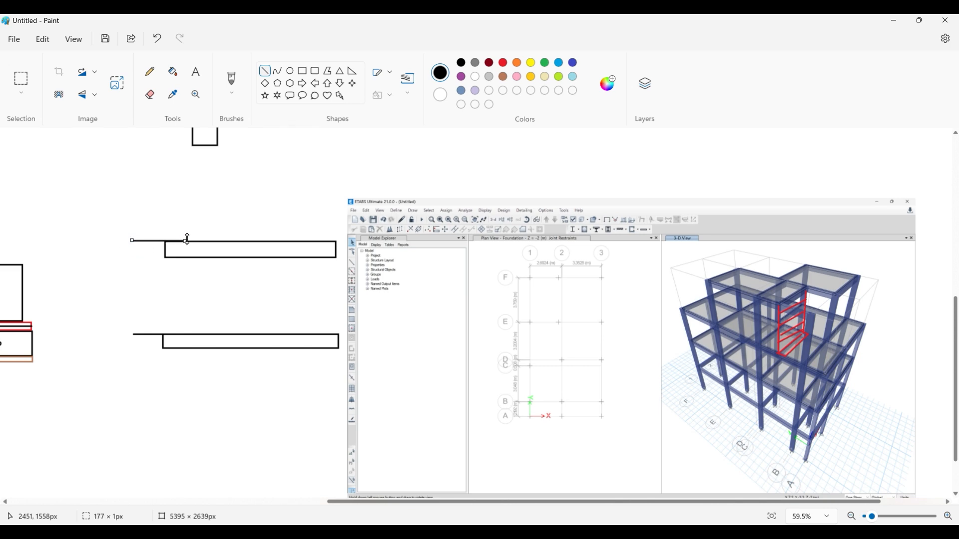
pyautogui.moveTo(145, 227)
pyautogui.mouseDown()
pyautogui.moveTo(146, 351)
pyautogui.moveTo(137, 343)
pyautogui.mouseUp()
pyautogui.click(151, 319)
pyautogui.moveTo(155, 233); pyautogui.dragTo(132, 255)
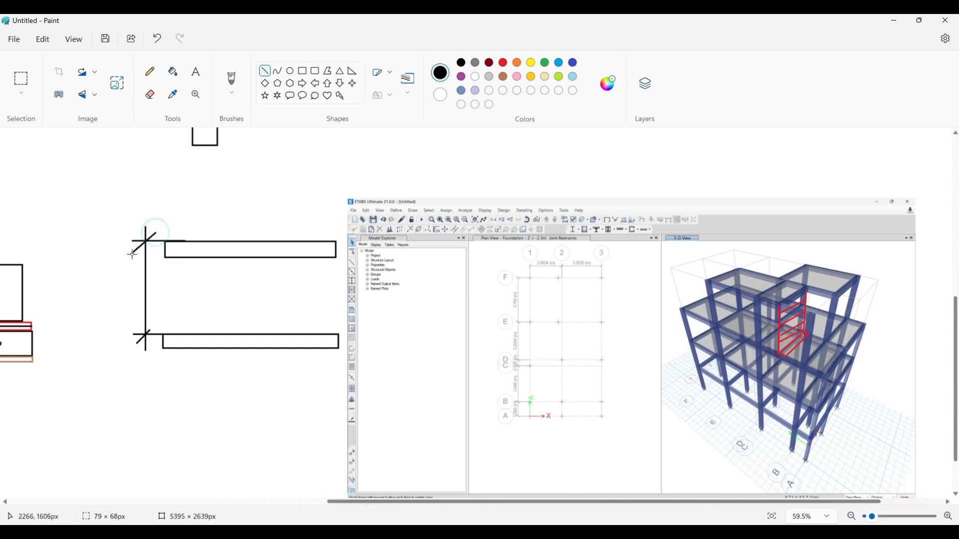
pyautogui.click(111, 265)
# - Label the floor-to-floor dimension line 3m and move the label close to the line
pyautogui.click(197, 75)
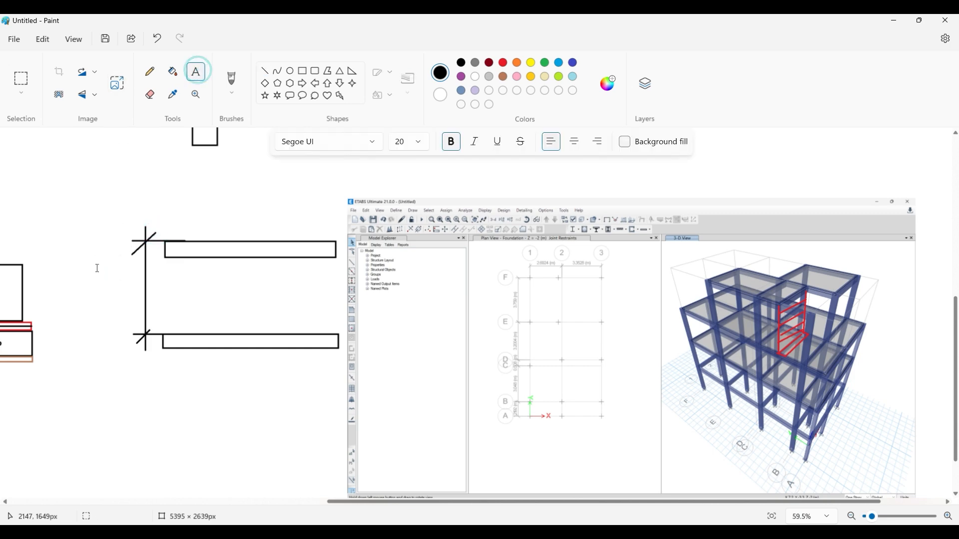
pyautogui.moveTo(100, 281); pyautogui.dragTo(164, 305)
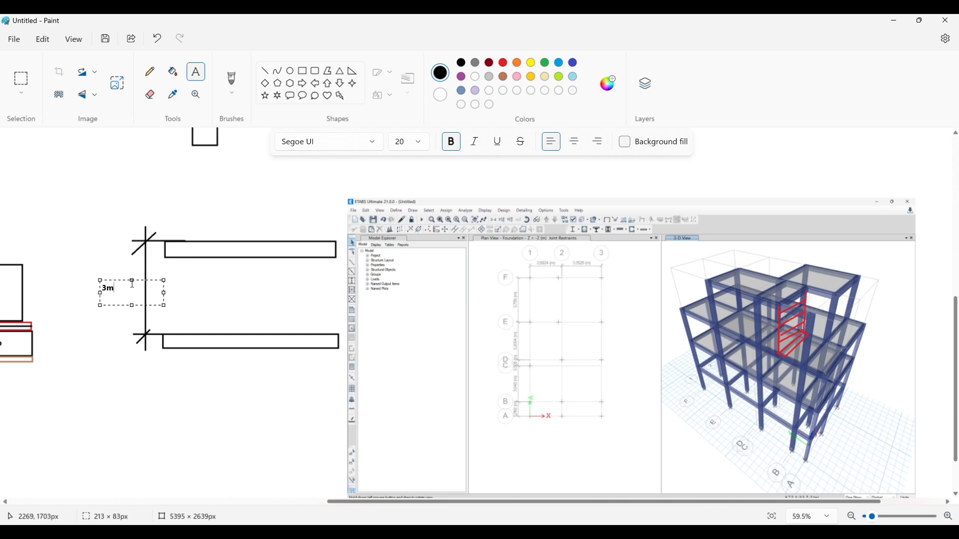
pyautogui.click(120, 281)
pyautogui.moveTo(131, 283); pyautogui.dragTo(133, 304)
pyautogui.click(163, 292)
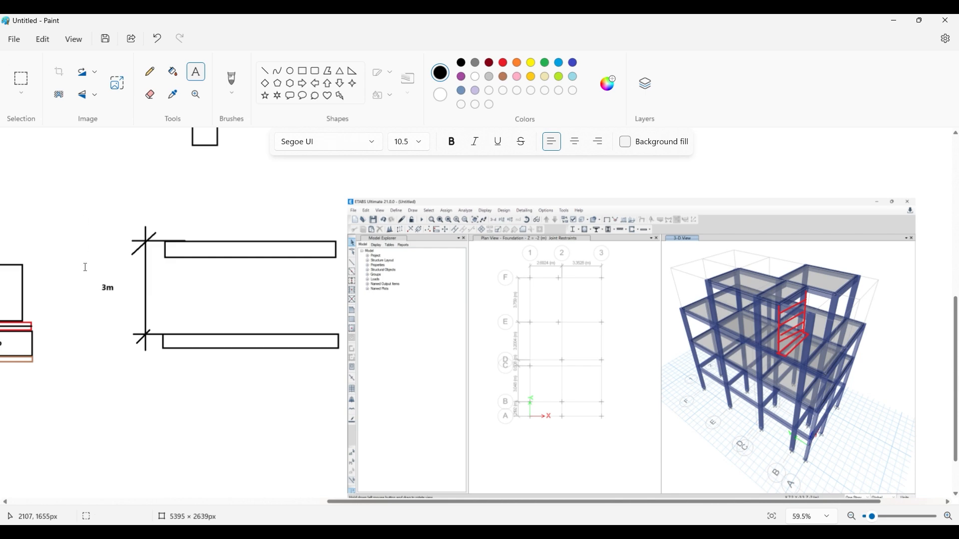
pyautogui.click(21, 80)
pyautogui.moveTo(98, 286); pyautogui.dragTo(128, 284)
pyautogui.click(195, 286)
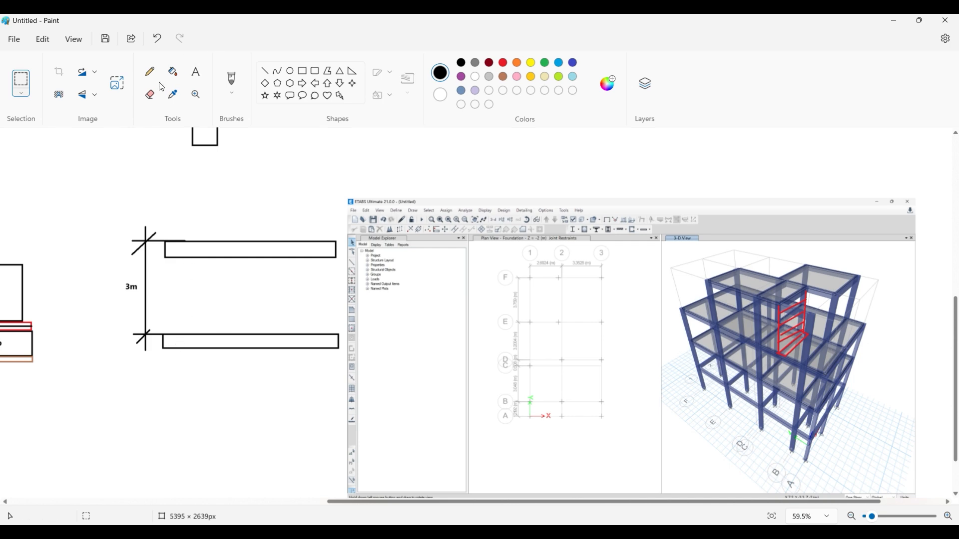
# - Draw a ticked vertical dimension line for the clear height between the two beams and start its label with 3-
pyautogui.click(265, 70)
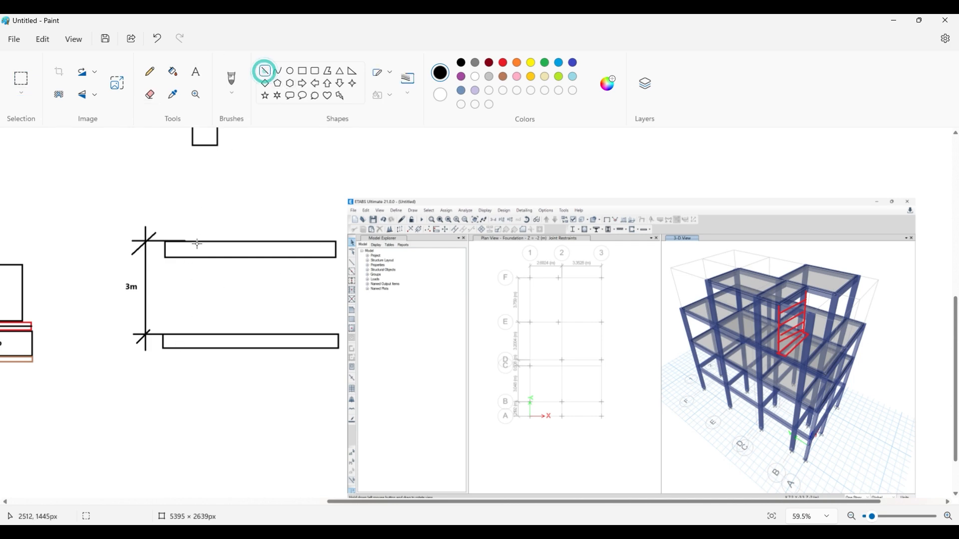
pyautogui.moveTo(200, 255)
pyautogui.mouseDown()
pyautogui.moveTo(200, 340)
pyautogui.moveTo(191, 342)
pyautogui.mouseUp()
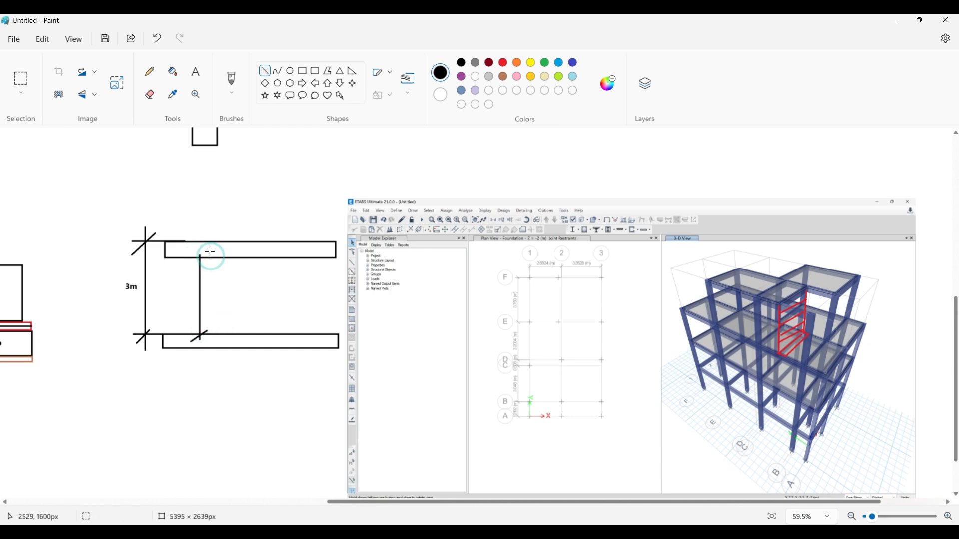
pyautogui.moveTo(210, 251)
pyautogui.mouseDown()
pyautogui.moveTo(192, 264)
pyautogui.moveTo(273, 314)
pyautogui.mouseUp()
pyautogui.click(200, 76)
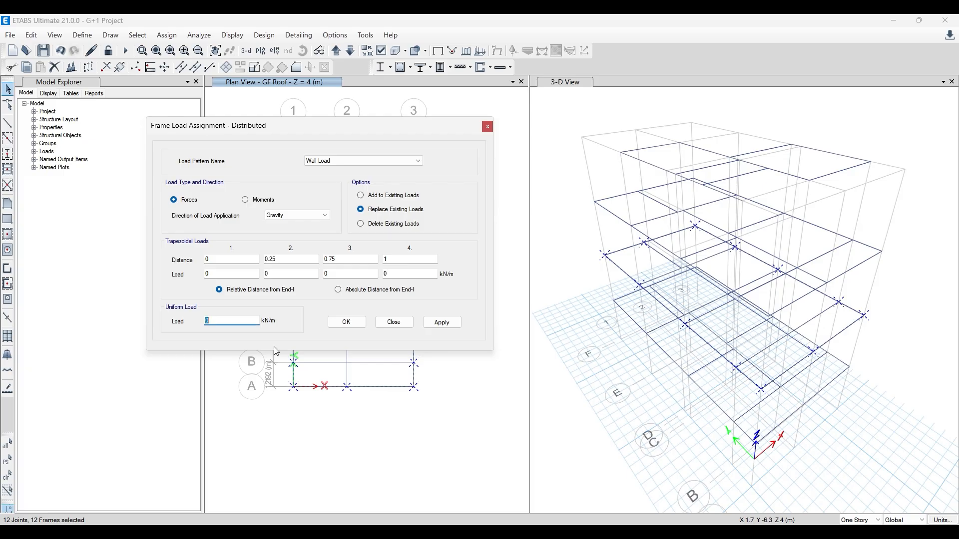
# - Switch to ETABS, close the distributed load assignment, check the beam size in the frame section properties, and return to Paint
pyautogui.click(488, 131)
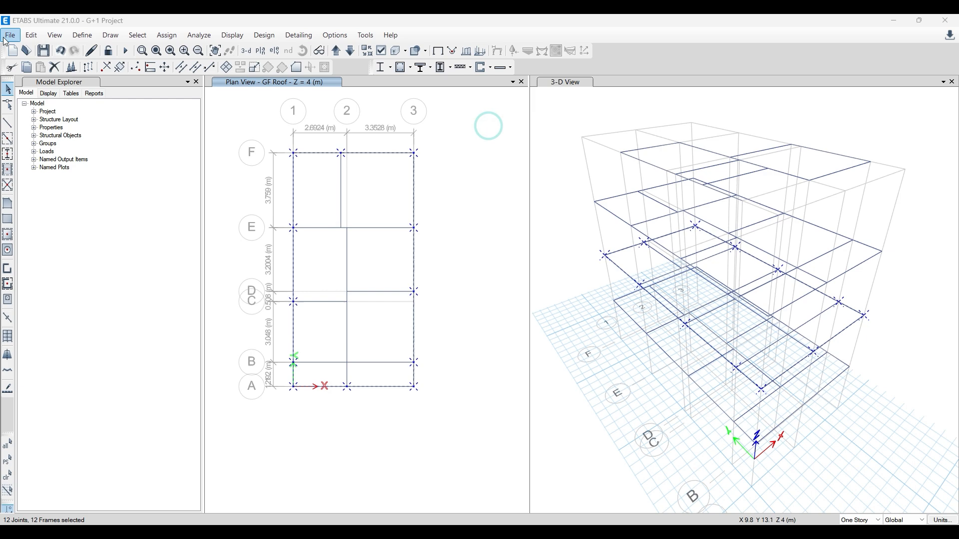
pyautogui.click(82, 35)
pyautogui.click(100, 69)
pyautogui.click(260, 70)
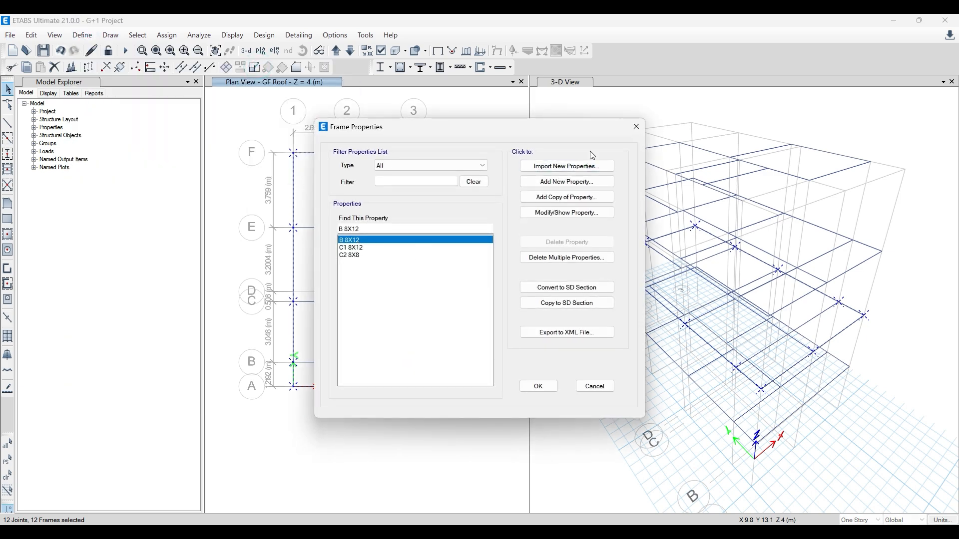
pyautogui.click(636, 126)
pyautogui.click(895, 20)
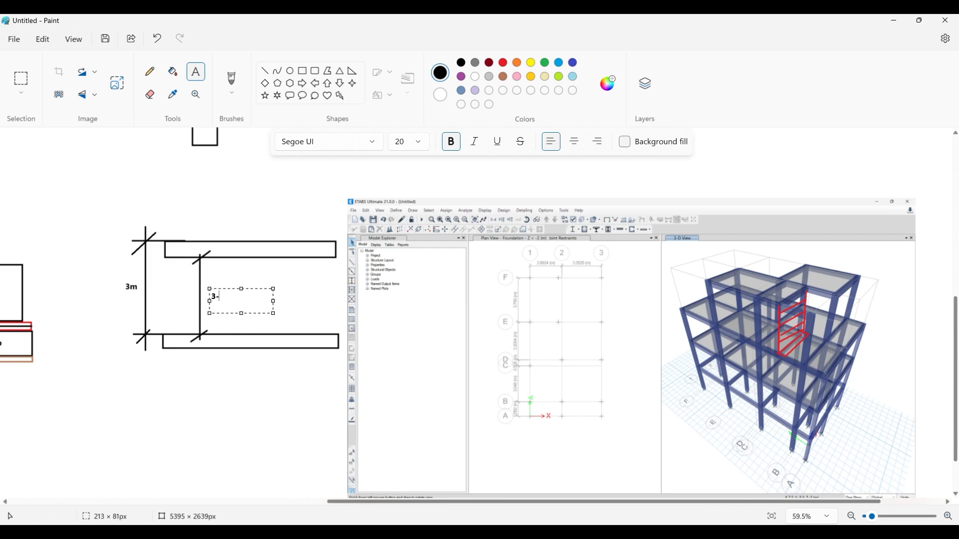
# - Convert the 12-inch beam depth to millimetres by multiplying 12 by 25 in Calculator
pyautogui.click(760, 353)
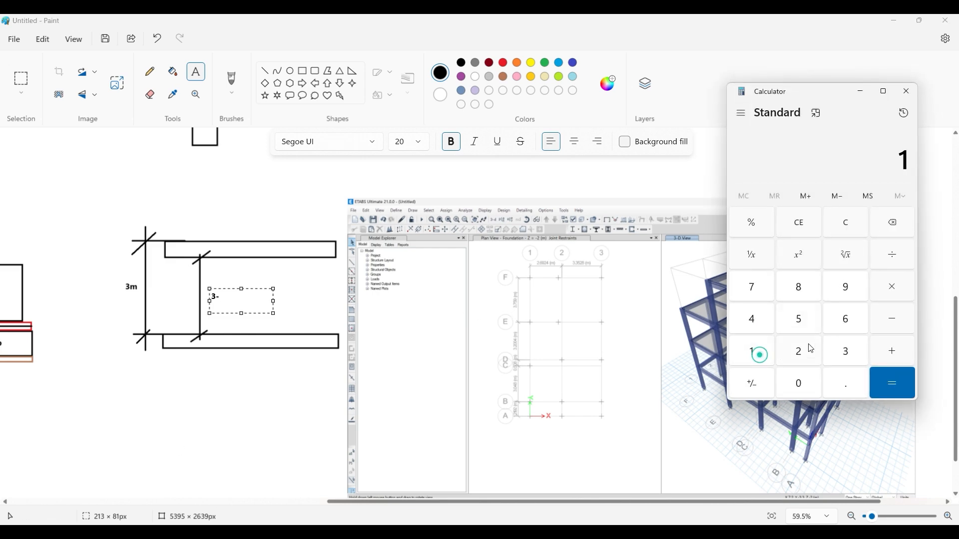
pyautogui.click(828, 349)
pyautogui.click(849, 223)
pyautogui.click(754, 350)
pyautogui.click(781, 348)
pyautogui.click(875, 288)
pyautogui.click(807, 350)
pyautogui.click(802, 318)
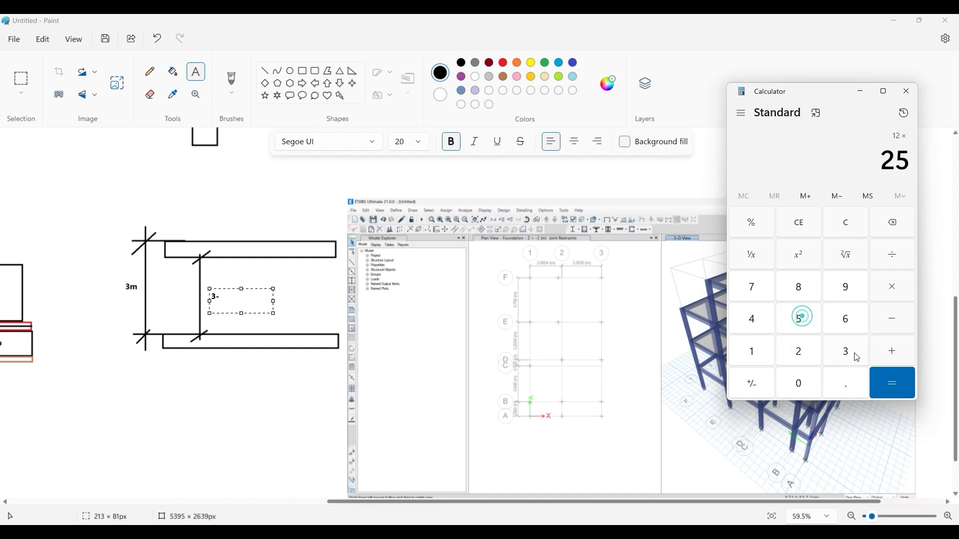
pyautogui.click(890, 380)
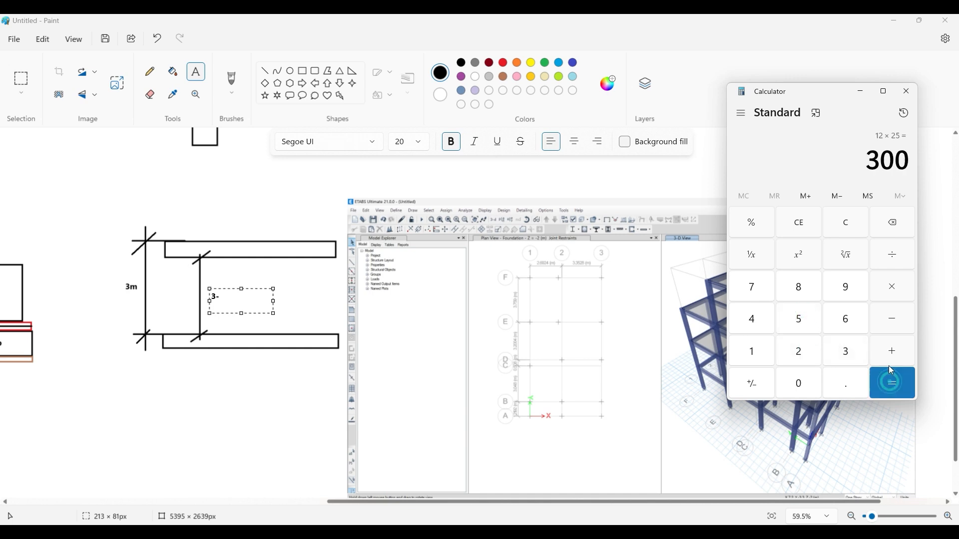
pyautogui.click(907, 91)
# - Complete the clear-height label between the beams as 3-0.3=2.7m
pyautogui.click(228, 298)
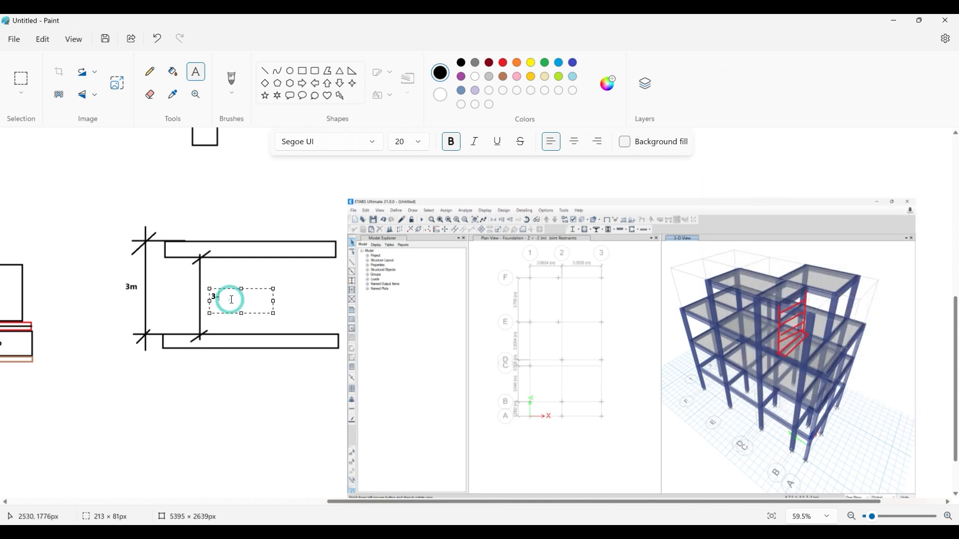
pyautogui.write('0.3=2.7m')
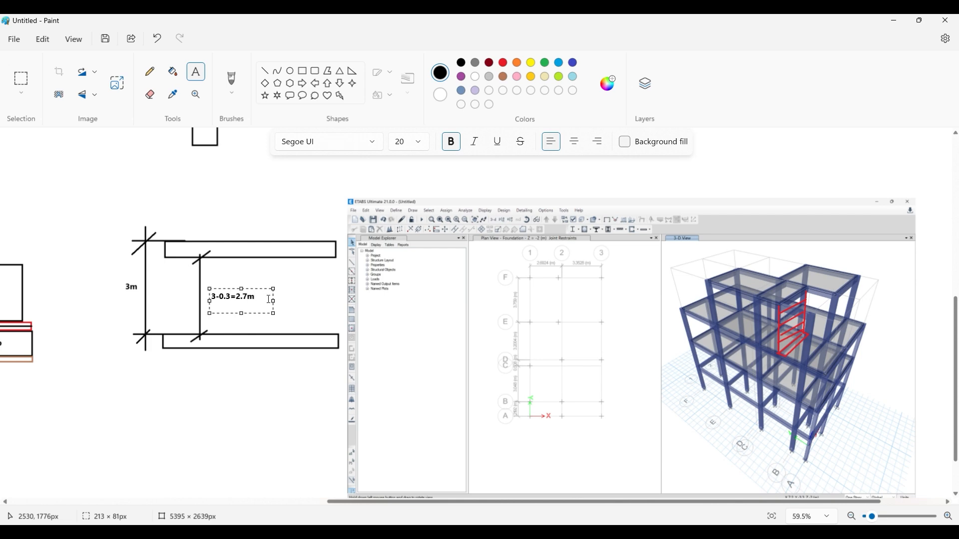
pyautogui.click(282, 292)
# - Convert the beam depth to metres in Calculator by multiplying 12 by 25 and dividing the product by 1000
pyautogui.click(410, 532)
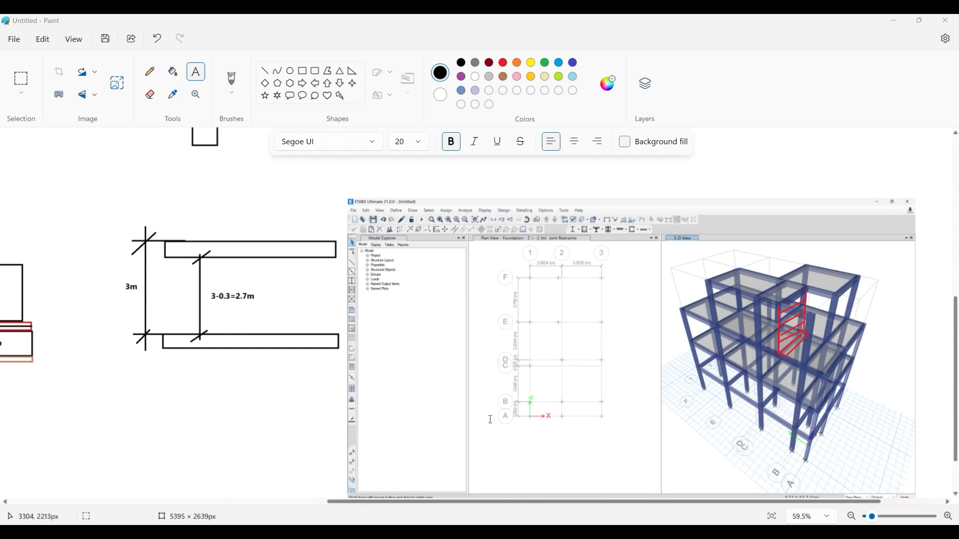
pyautogui.click(752, 350)
pyautogui.click(799, 351)
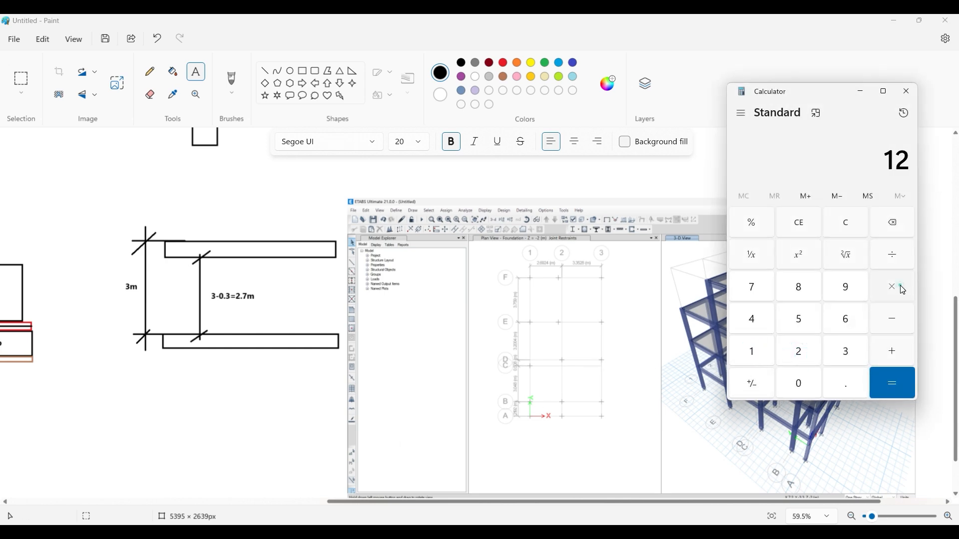
pyautogui.click(893, 286)
pyautogui.click(807, 351)
pyautogui.click(805, 314)
pyautogui.click(891, 382)
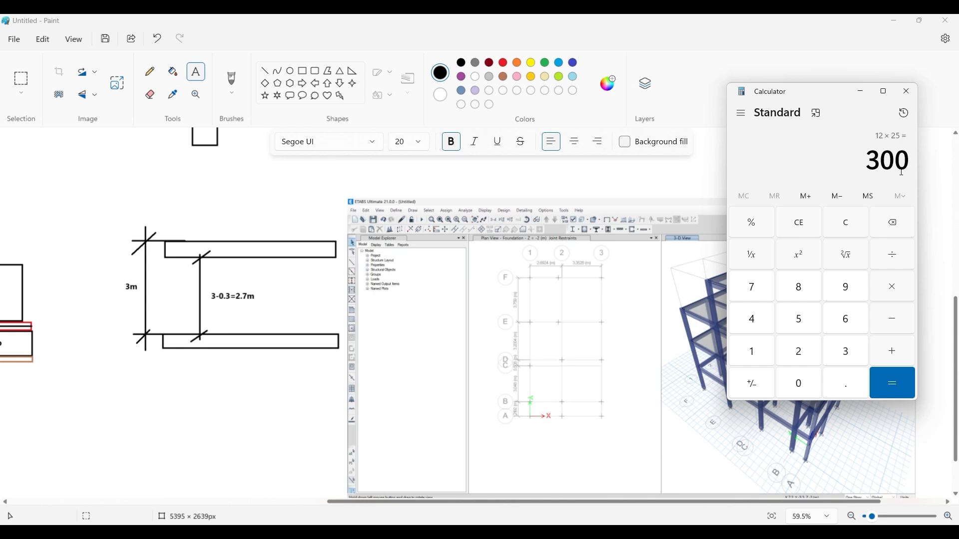
pyautogui.click(892, 255)
pyautogui.click(752, 351)
pyautogui.click(800, 385)
pyautogui.click(800, 384)
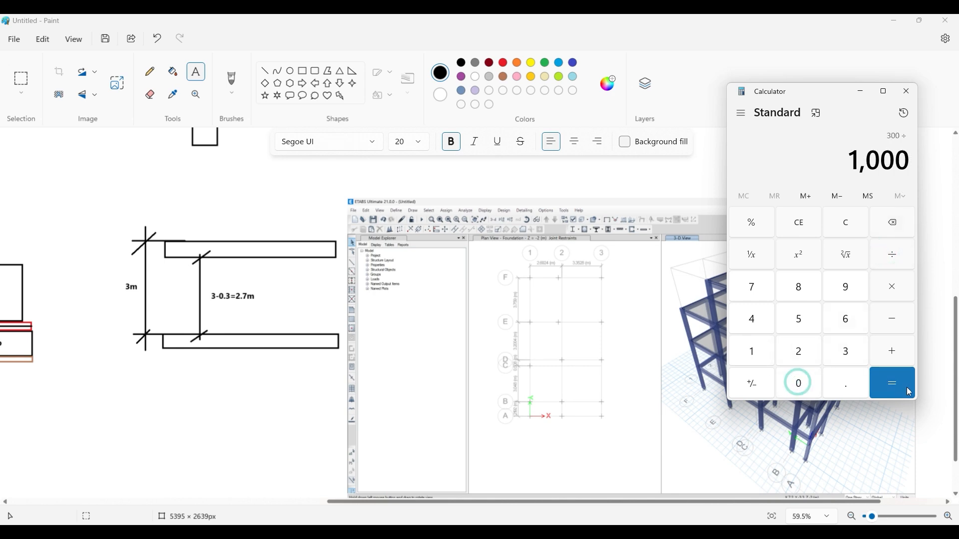
pyautogui.click(892, 384)
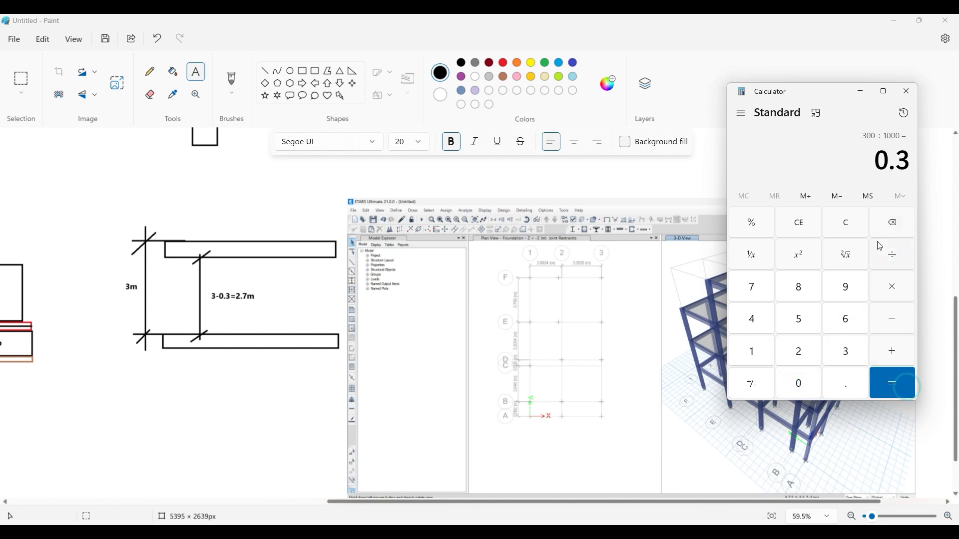
pyautogui.click(907, 91)
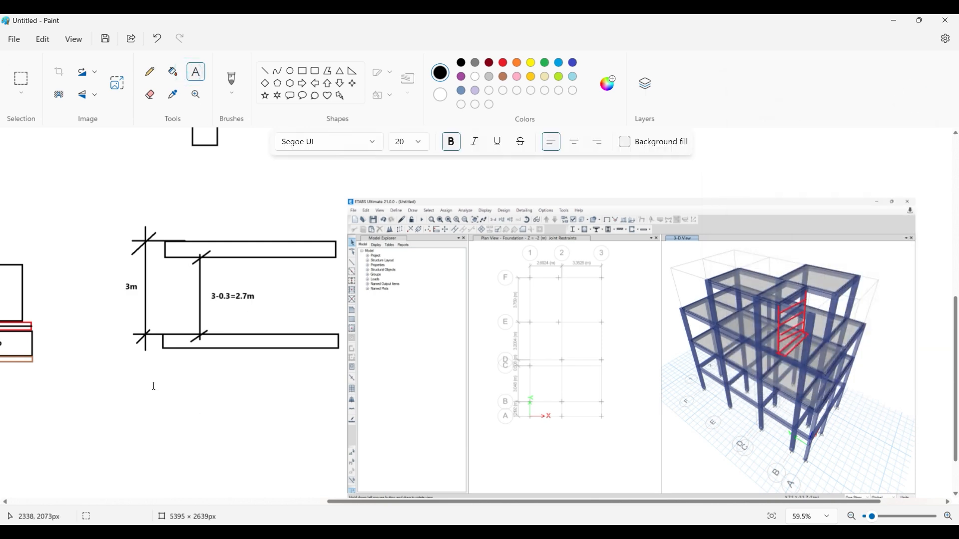
# - Add a text note below the beam sketch reading "Wall Load=Wall height*wall thickness*wall density"
pyautogui.moveTo(153, 386); pyautogui.dragTo(228, 424)
pyautogui.write('Wall')
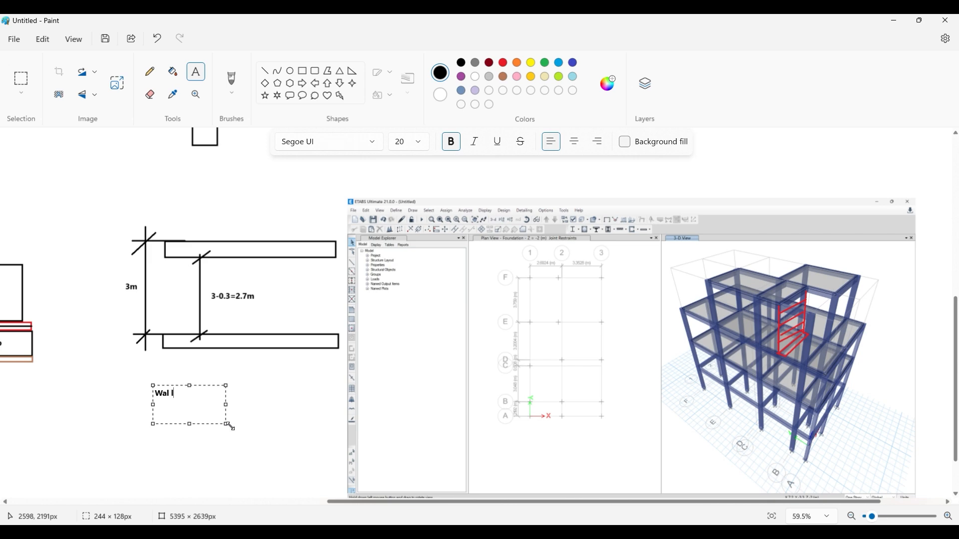
pyautogui.write(' Load=')
pyautogui.moveTo(226, 424); pyautogui.dragTo(324, 463)
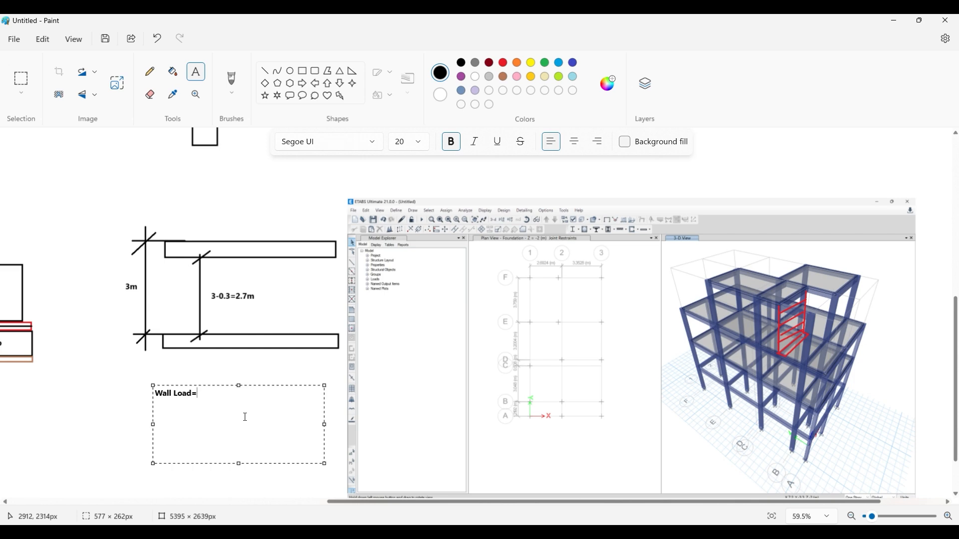
pyautogui.write('=Wall height*wall thickness*wall density')
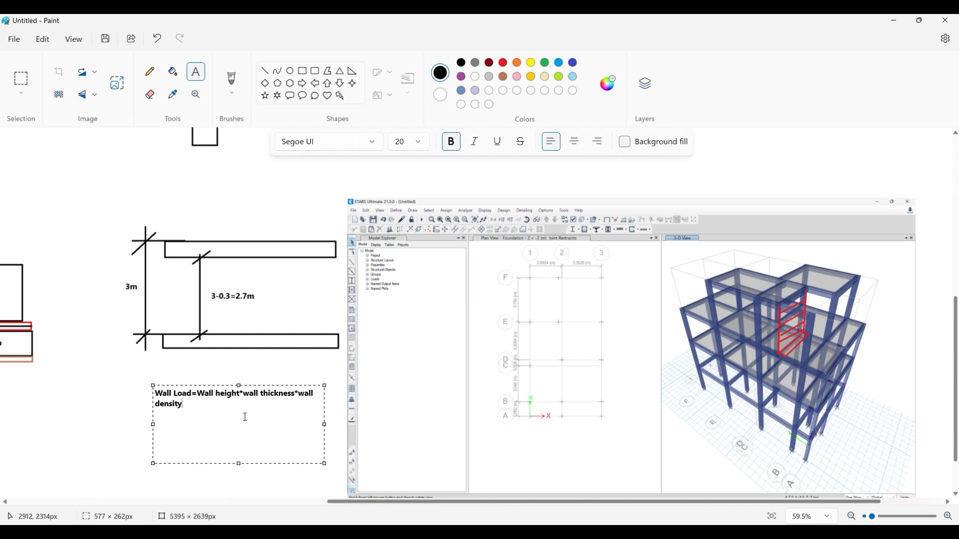
# - Widen the wall load note and begin the calculation line below the formula as "= 2.7*.20*"
pyautogui.moveTo(325, 463); pyautogui.dragTo(423, 456)
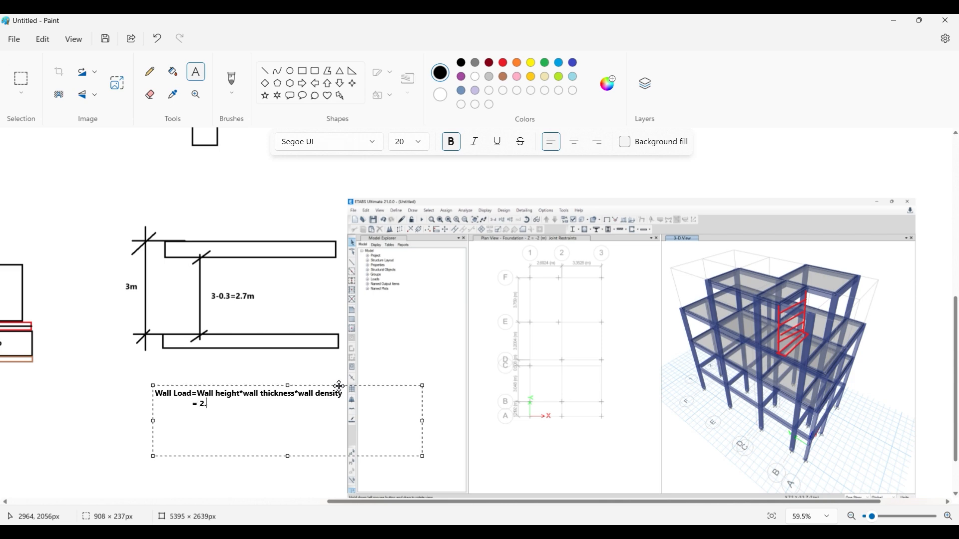
pyautogui.write('7*.20*')
# - Switch to the IS 875 Part 1 PDF and look up the unit weights under item 13, Bricks, in Table 1
pyautogui.click(330, 483)
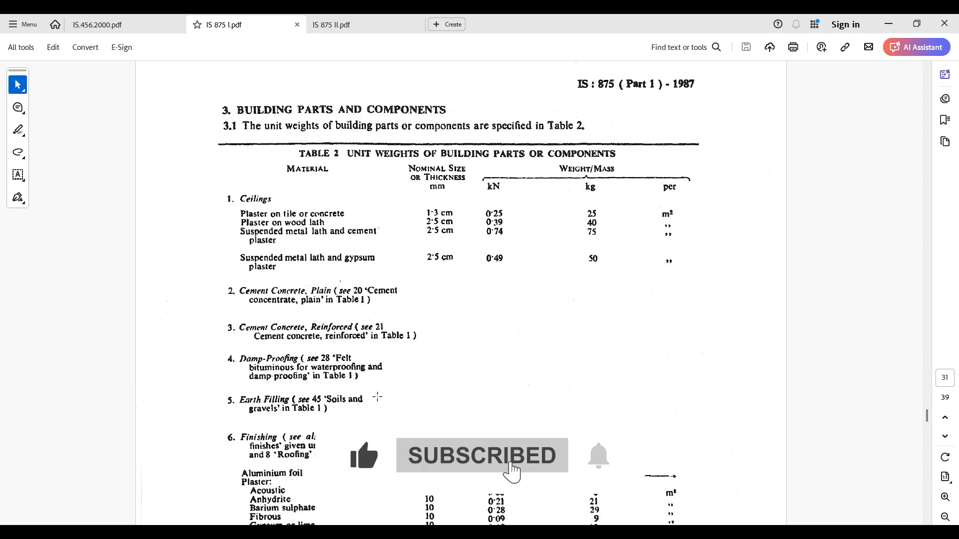
pyautogui.scroll(-10, 410, 382)
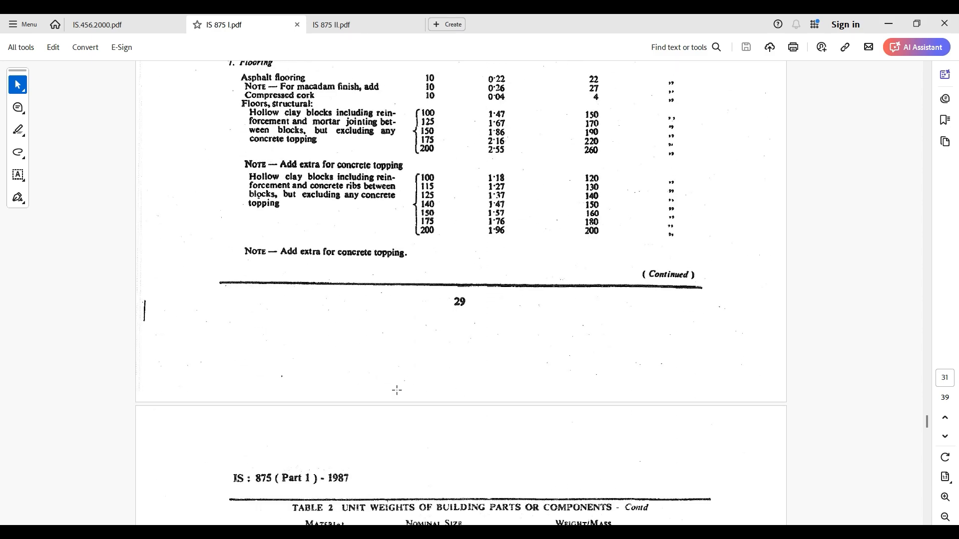
pyautogui.scroll(3, 399, 390)
pyautogui.scroll(20, 398, 172)
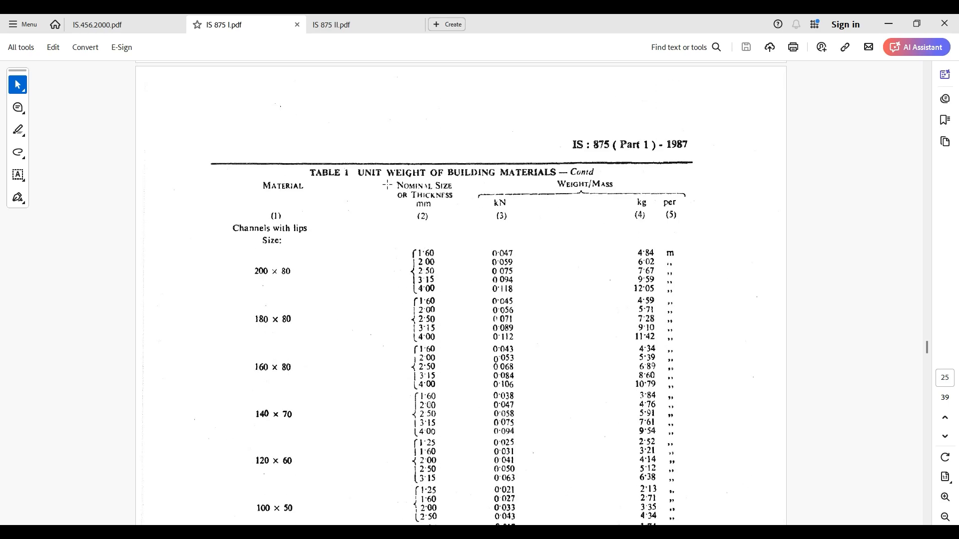
pyautogui.keyDown('ctrl'); pyautogui.scroll(-3, 379, 197); pyautogui.keyUp('ctrl')
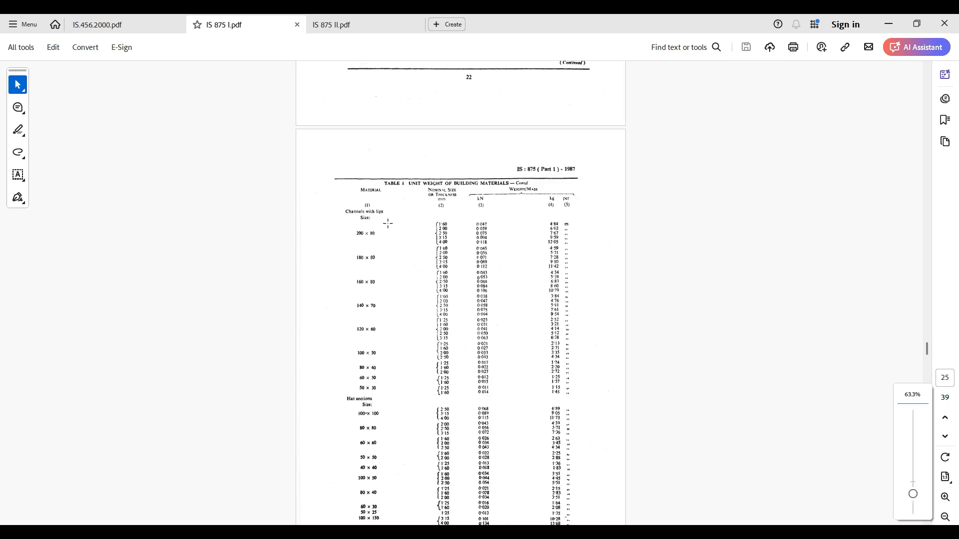
pyautogui.scroll(20, 401, 108)
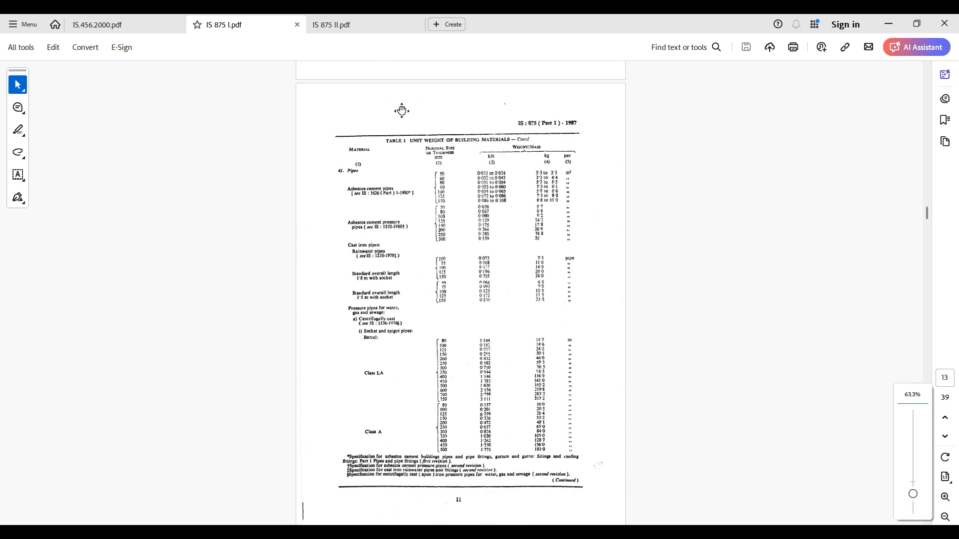
pyautogui.scroll(3, 401, 110)
pyautogui.scroll(-6, 401, 110)
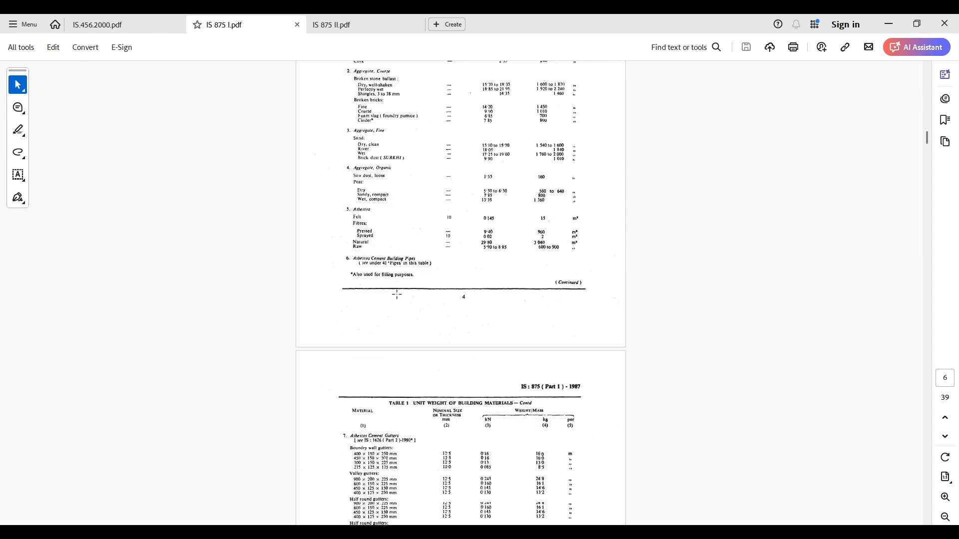
pyautogui.scroll(-8, 461, 295)
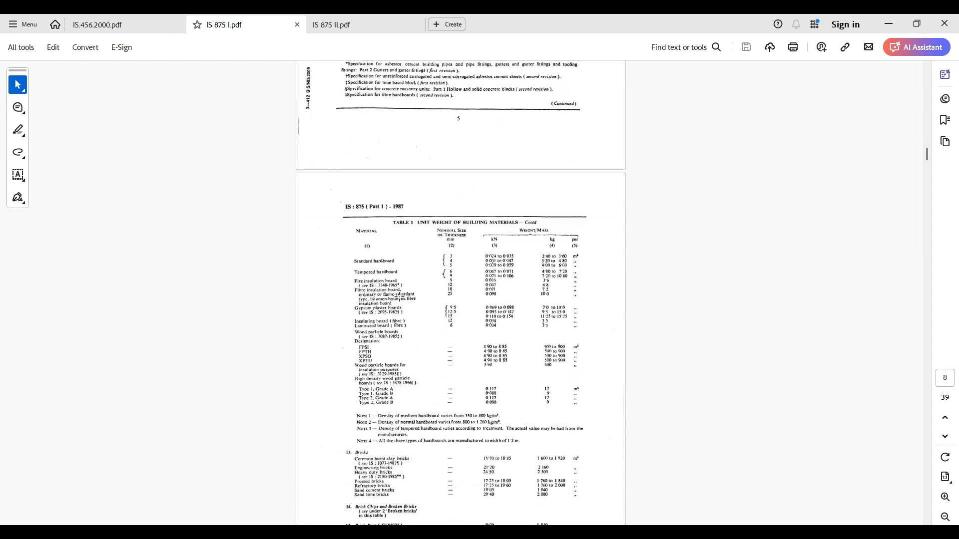
pyautogui.scroll(-4, 400, 298)
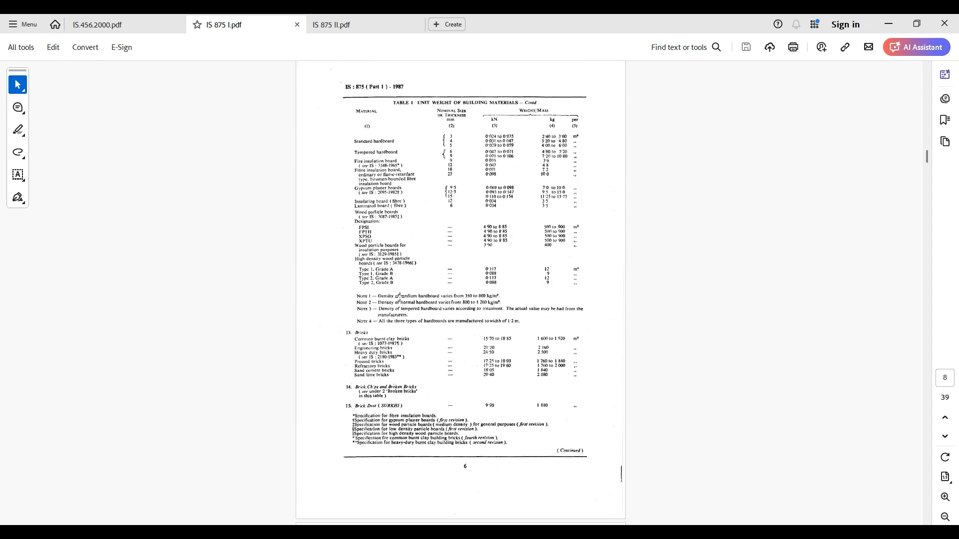
pyautogui.keyDown('ctrl'); pyautogui.scroll(4, 410, 342); pyautogui.keyUp('ctrl')
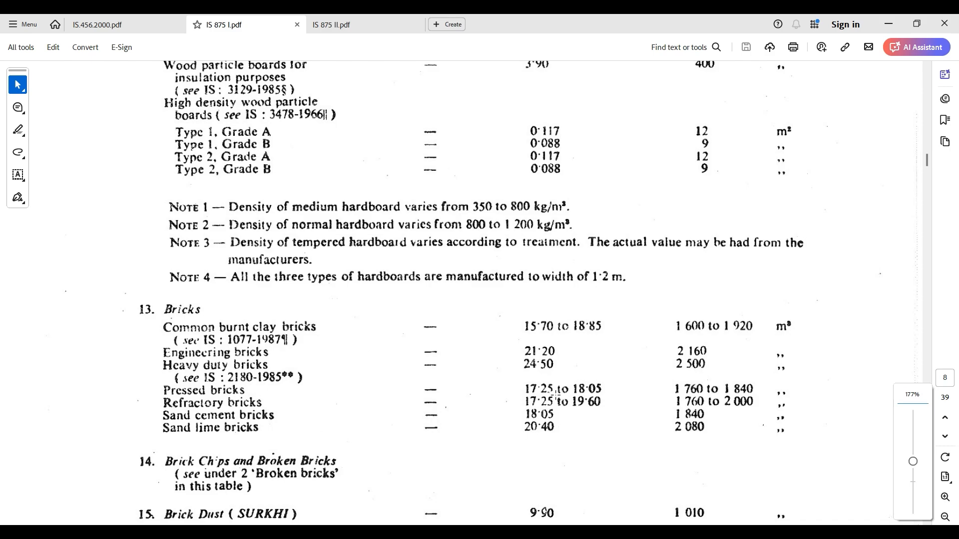
pyautogui.scroll(-5, 385, 369)
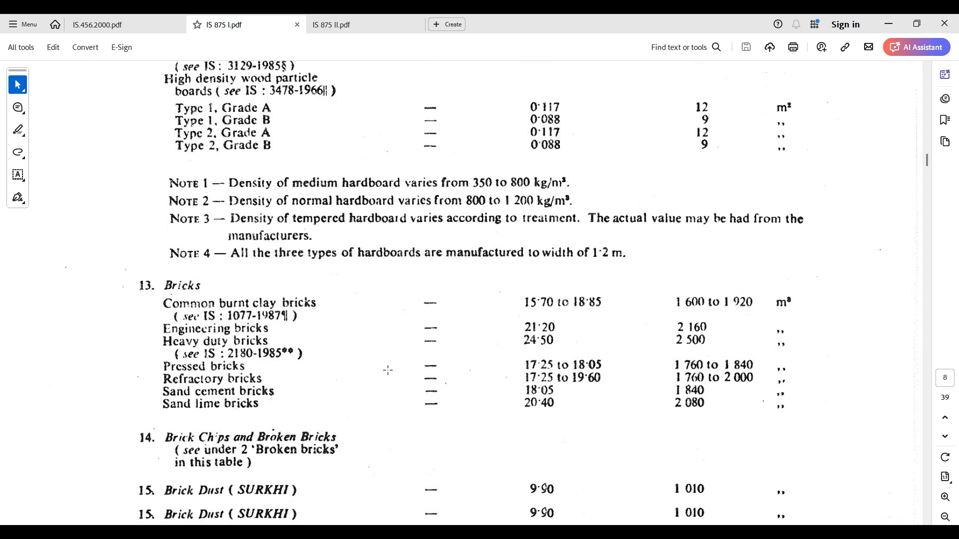
pyautogui.scroll(2, 425, 385)
pyautogui.scroll(12, 425, 385)
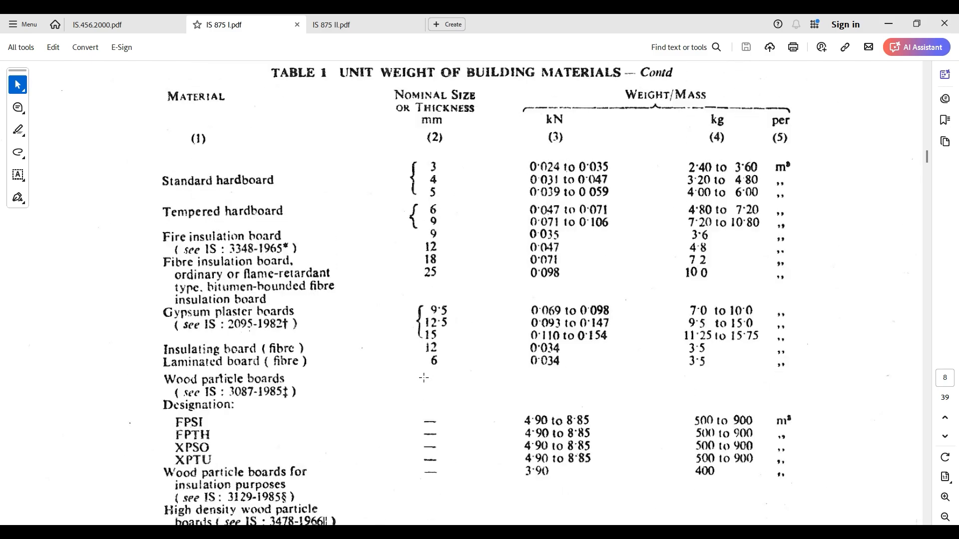
pyautogui.scroll(-15, 356, 262)
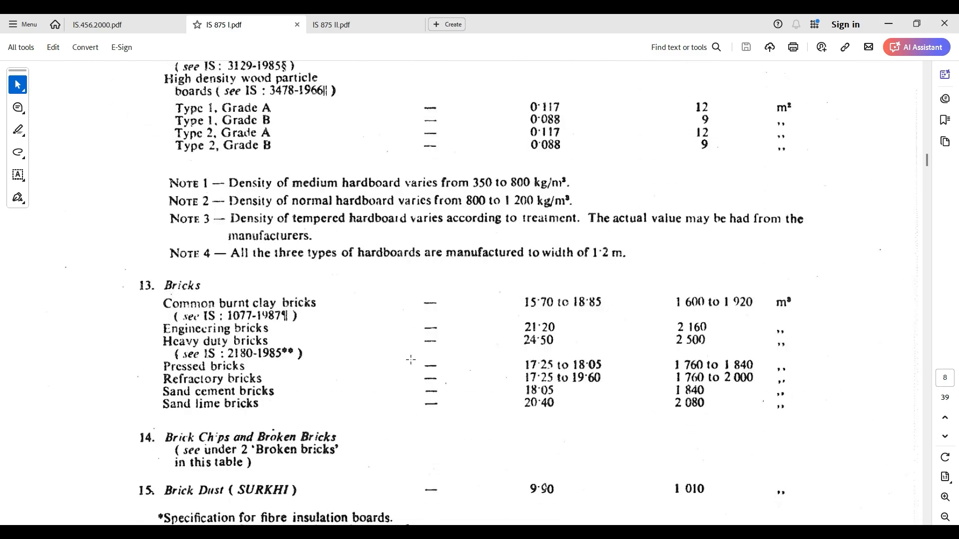
pyautogui.scroll(2, 267, 317)
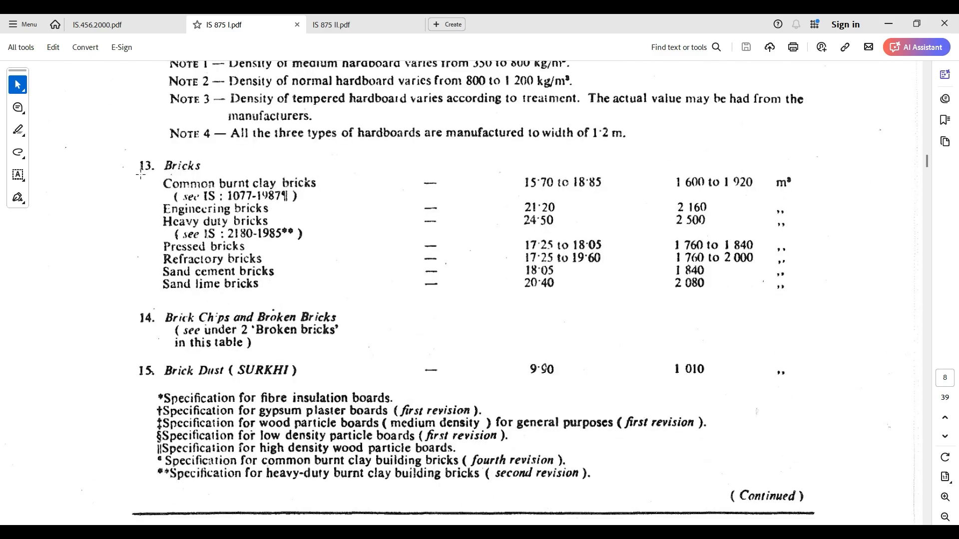
pyautogui.scroll(1, 144, 200)
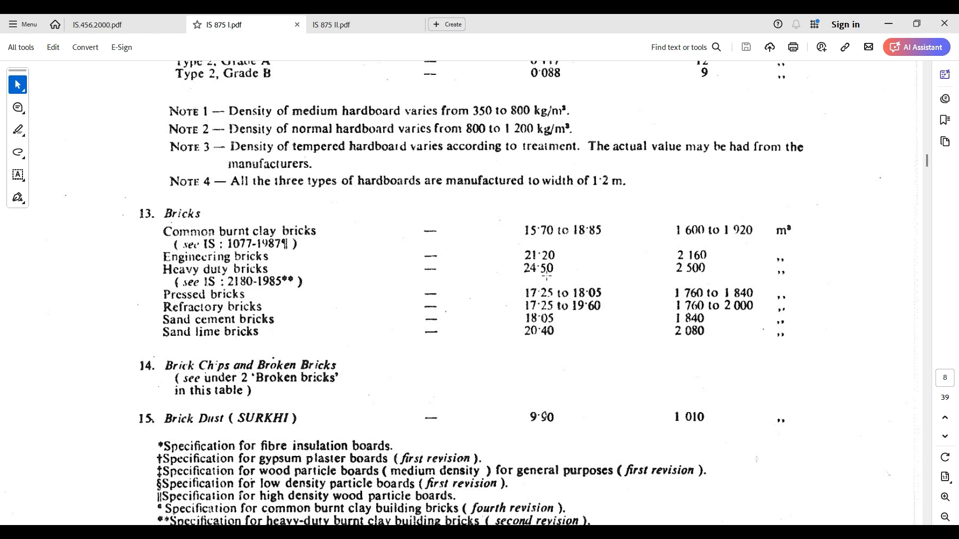
# - Look up the unit weights under item 36, Masonry, Brick, in Table 1 of IS 875 Part 1
pyautogui.scroll(-10, 540, 345)
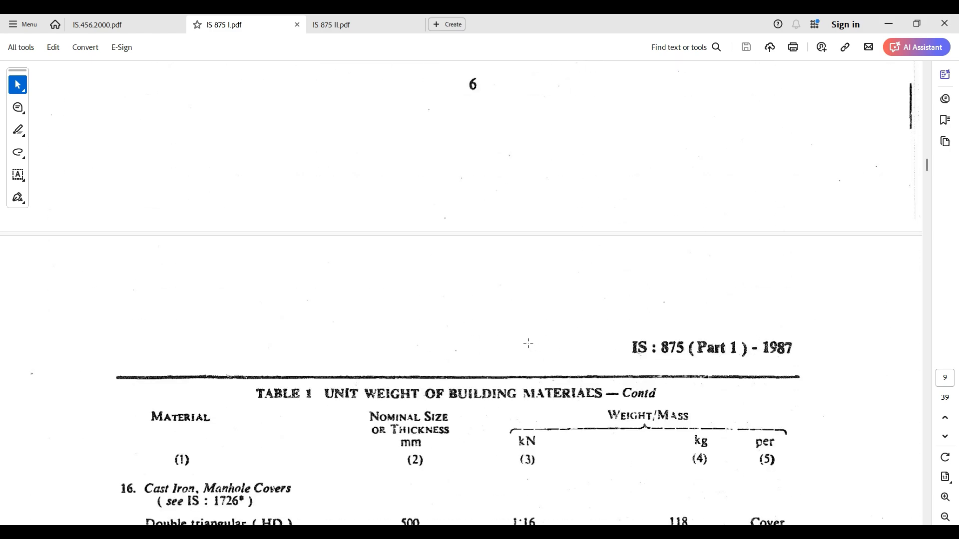
pyautogui.keyDown('ctrl'); pyautogui.scroll(-3, 528, 343); pyautogui.keyUp('ctrl')
pyautogui.scroll(-20, 528, 343)
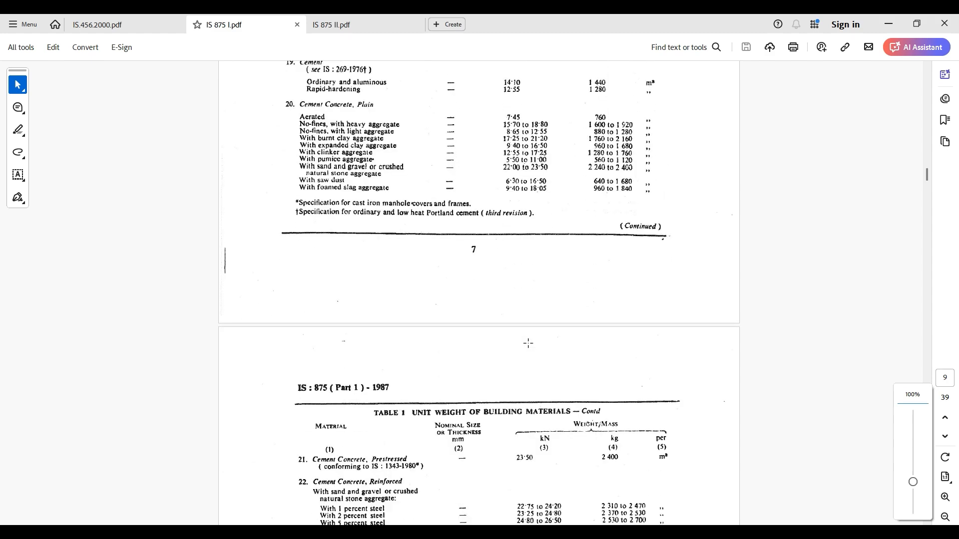
pyautogui.scroll(-20, 528, 343)
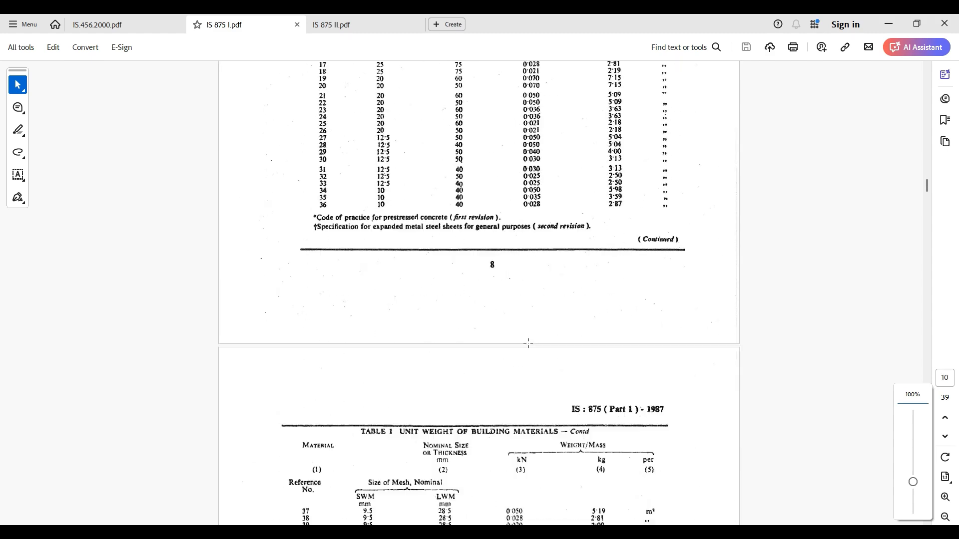
pyautogui.scroll(-20, 528, 343)
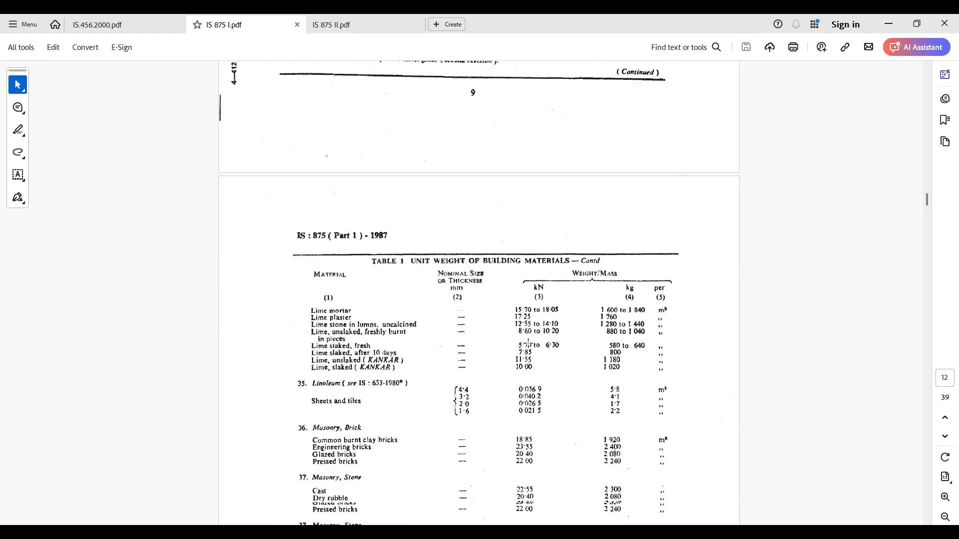
pyautogui.scroll(-2, 528, 343)
pyautogui.scroll(-2, 498, 347)
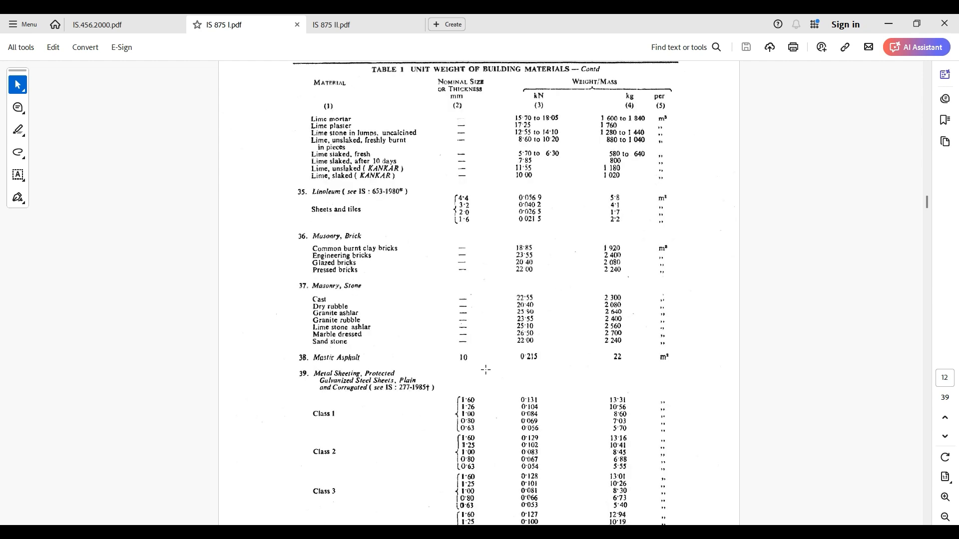
pyautogui.keyDown('ctrl'); pyautogui.scroll(2, 471, 227); pyautogui.keyUp('ctrl')
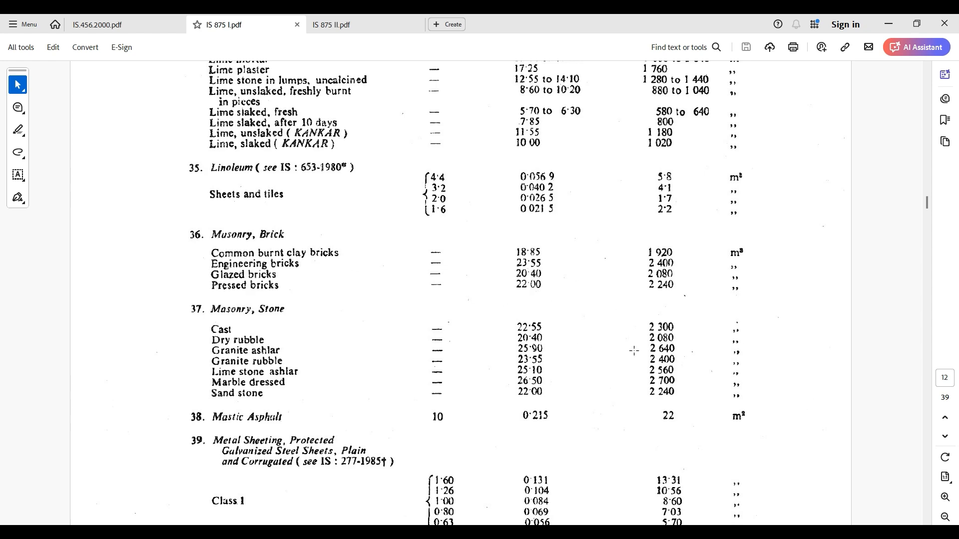
pyautogui.keyDown('ctrl'); pyautogui.scroll(-1, 628, 358); pyautogui.keyUp('ctrl')
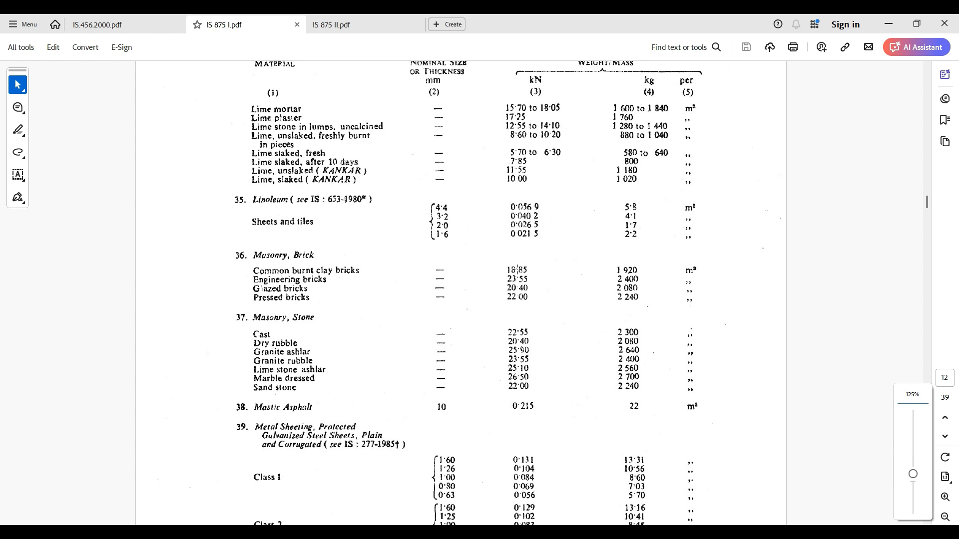
# - Return to Paint and complete the wall load calculation line as "= 2.7*.20*20"
pyautogui.click(888, 24)
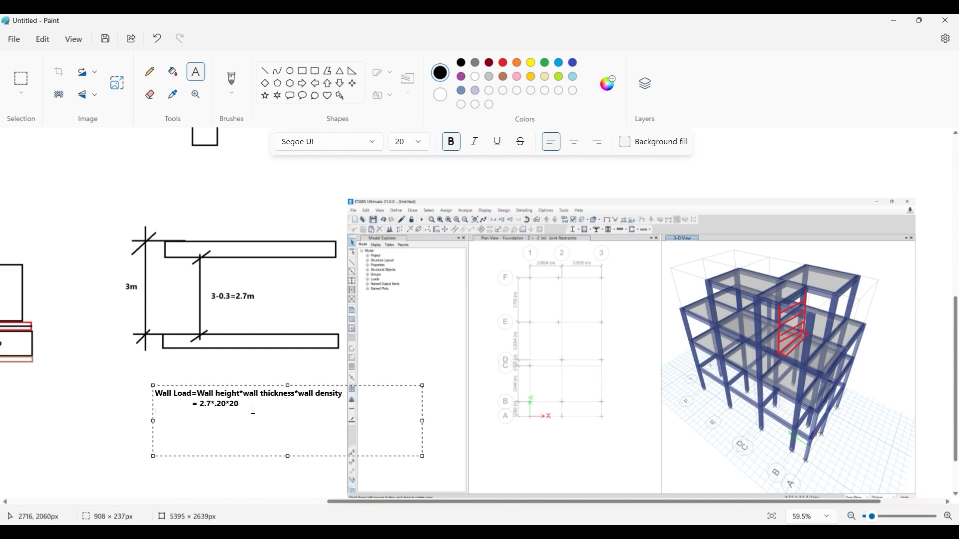
pyautogui.click(240, 356)
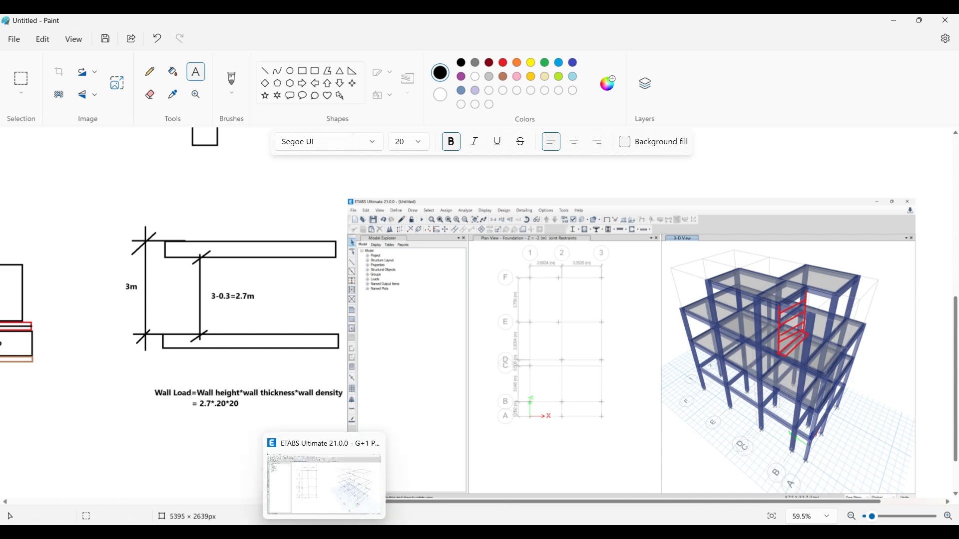
# - Switch to ETABS and compare the selected GF Roof beams with the house plan drawing in AutoCAD
pyautogui.click(325, 533)
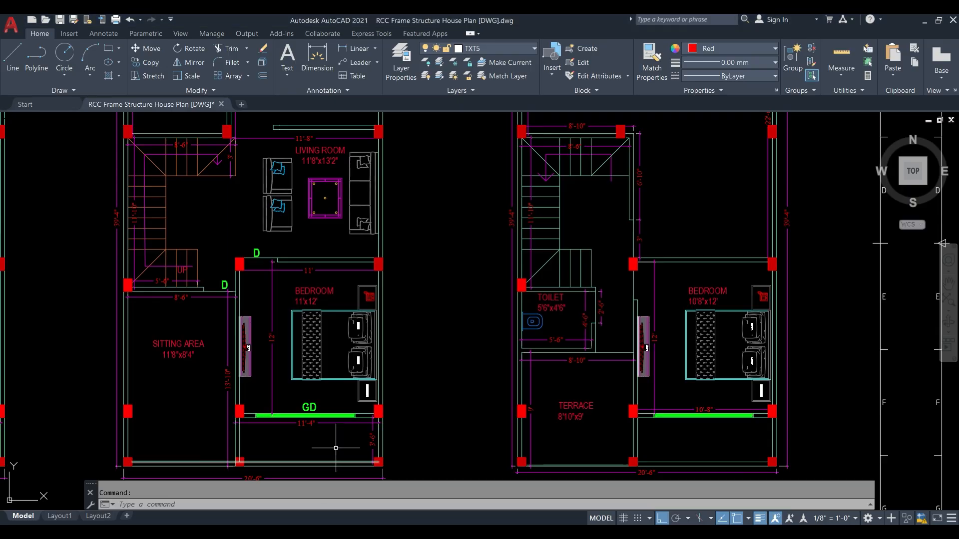
pyautogui.scroll(-5, 333, 321)
pyautogui.scroll(4, 333, 320)
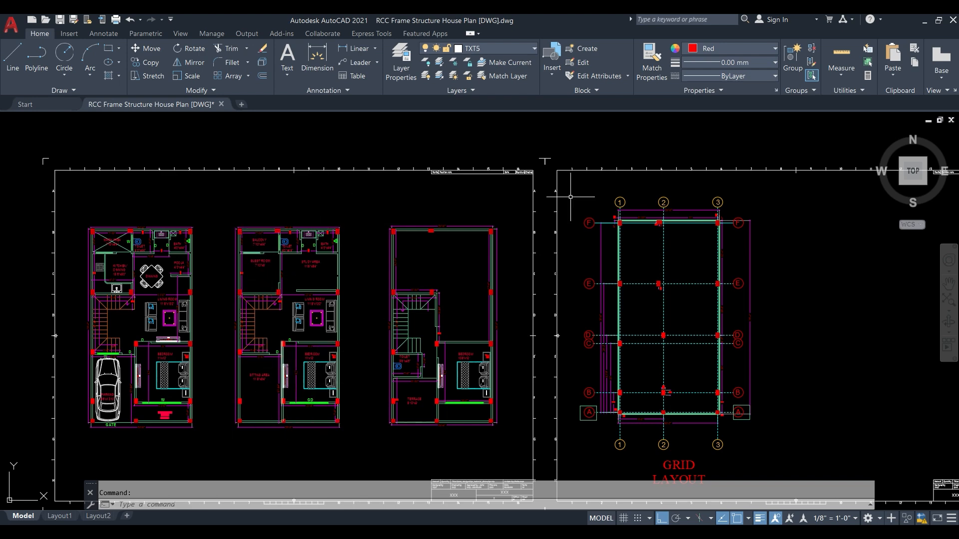
pyautogui.click(923, 20)
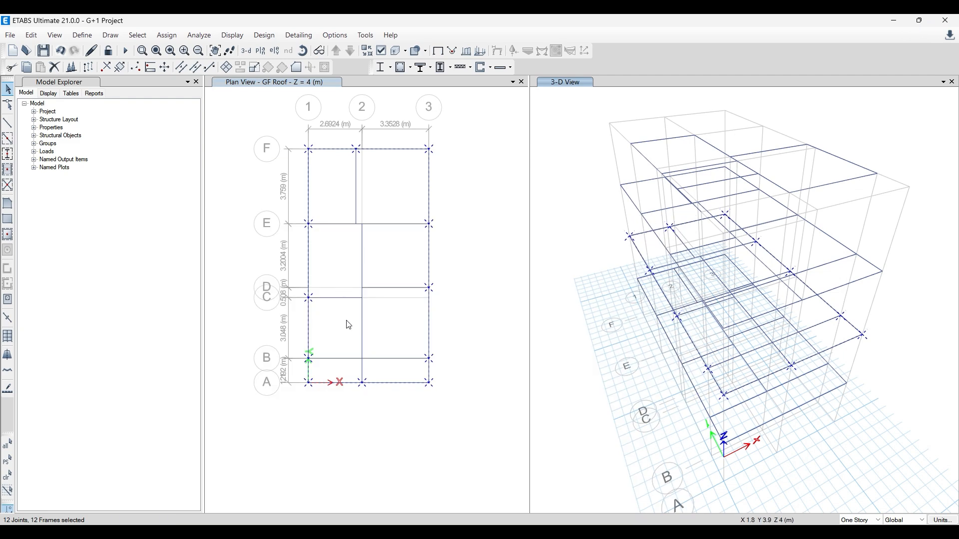
pyautogui.scroll(1, 306, 355)
pyautogui.scroll(-1, 307, 349)
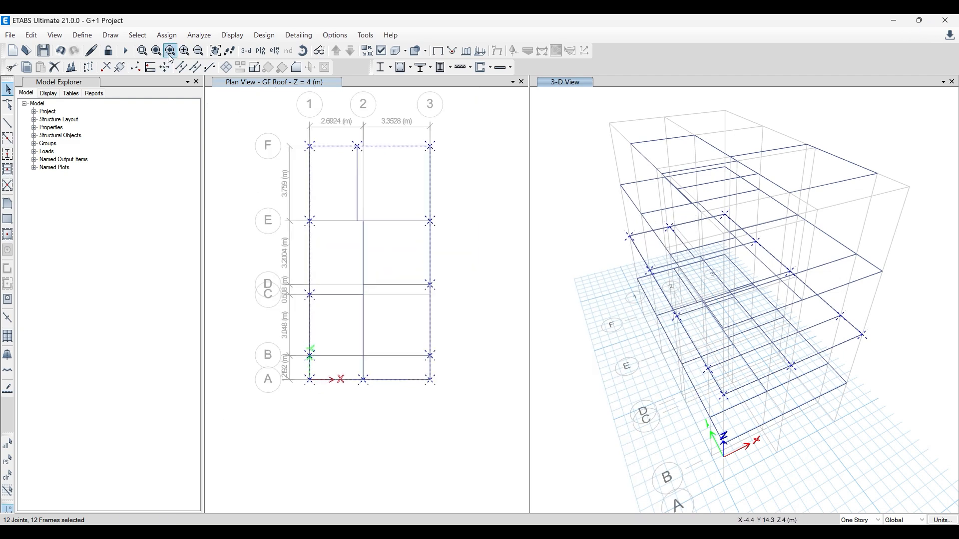
# - Assign a uniform distributed Wall Load of 10.8 kN/m in the gravity direction to the selected GF Roof perimeter beams, replacing existing loads
pyautogui.click(165, 36)
pyautogui.moveTo(190, 68)
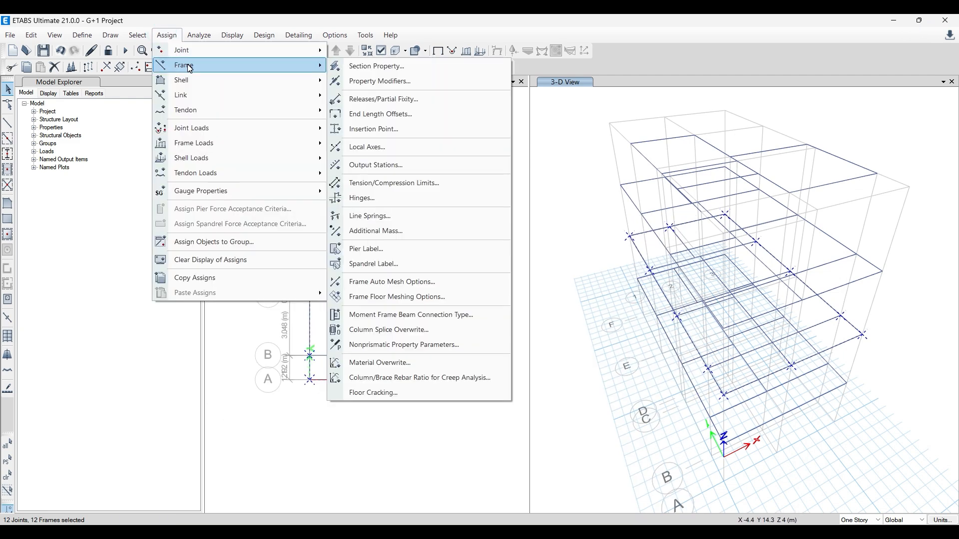
pyautogui.moveTo(218, 145)
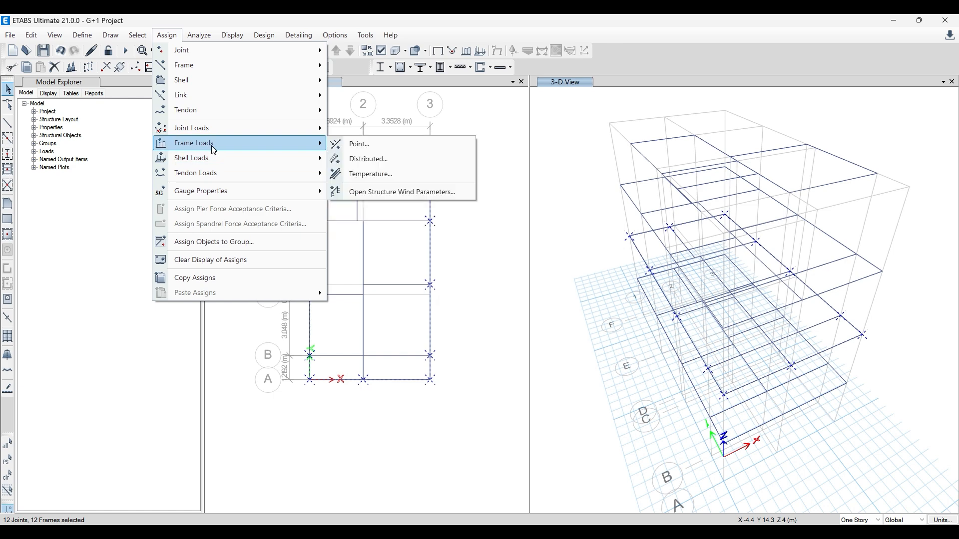
pyautogui.click(389, 165)
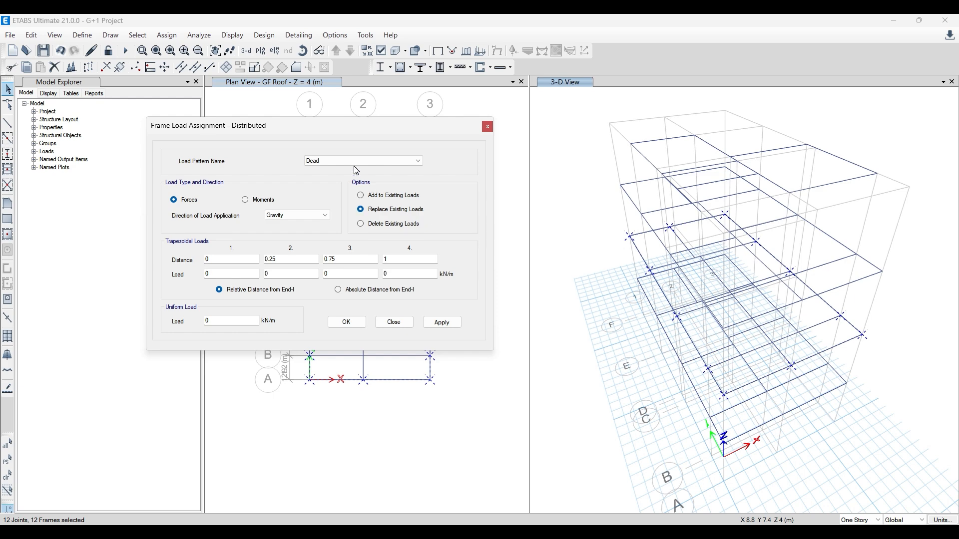
pyautogui.click(350, 161)
pyautogui.click(346, 188)
pyautogui.doubleClick(212, 322)
pyautogui.press('Return')
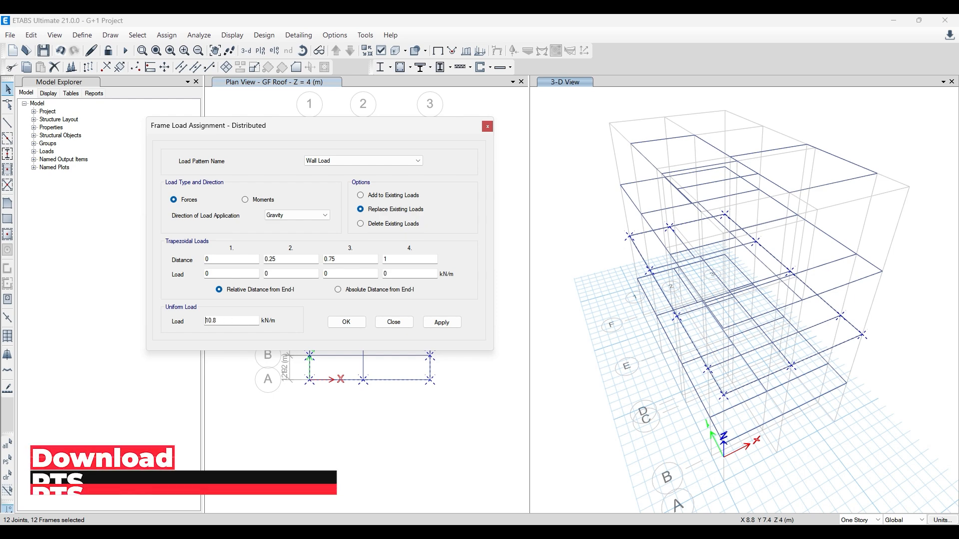
pyautogui.click(458, 324)
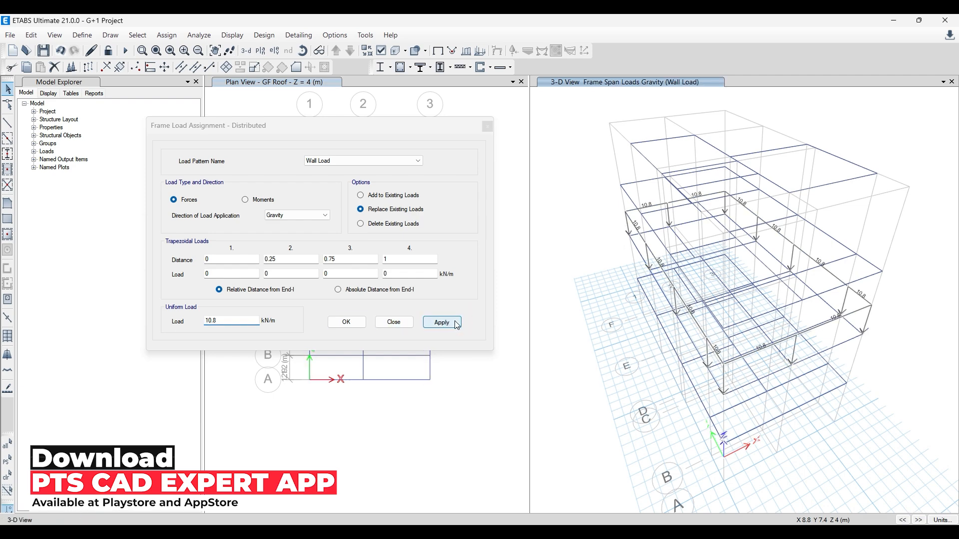
pyautogui.click(487, 126)
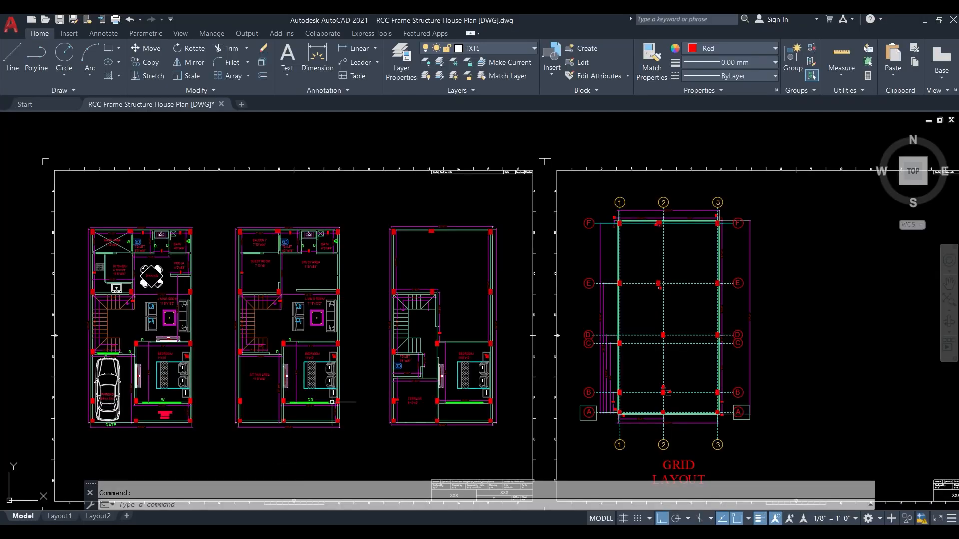
# - Replace the uniform Wall Load with 4 kN/m on the GF Roof edge beams along grid A, grid 3 between A-B, and grid 1 between A-C
pyautogui.scroll(4, 332, 402)
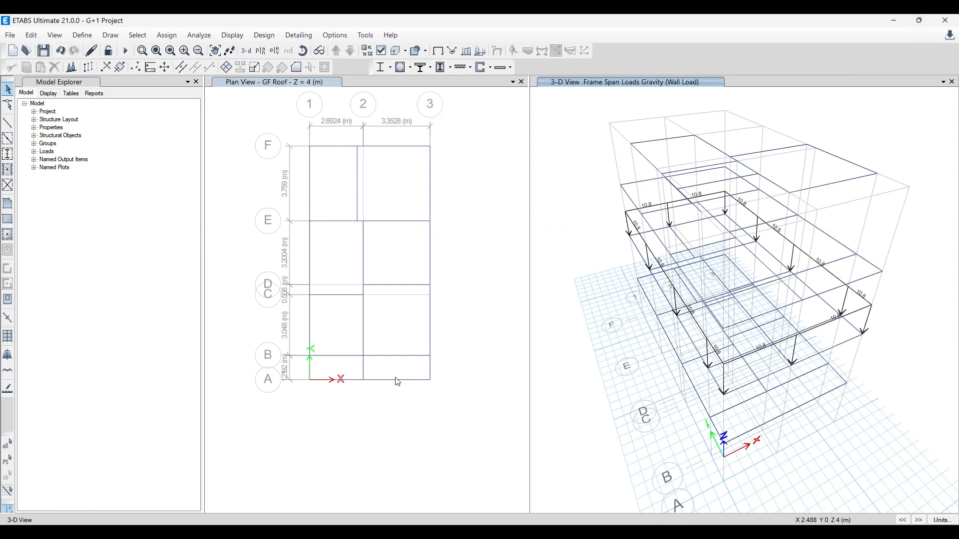
pyautogui.scroll(1, 397, 382)
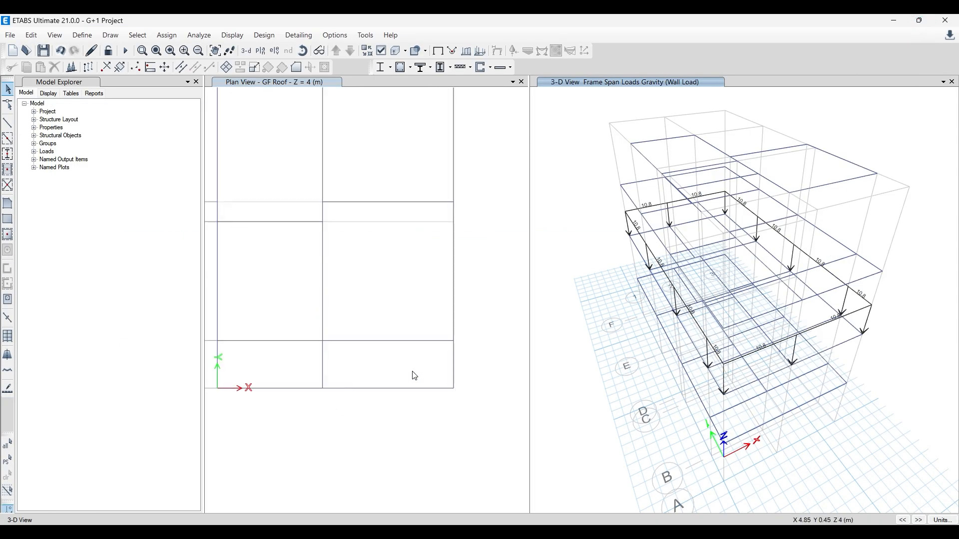
pyautogui.scroll(-1, 424, 382)
pyautogui.click(438, 370)
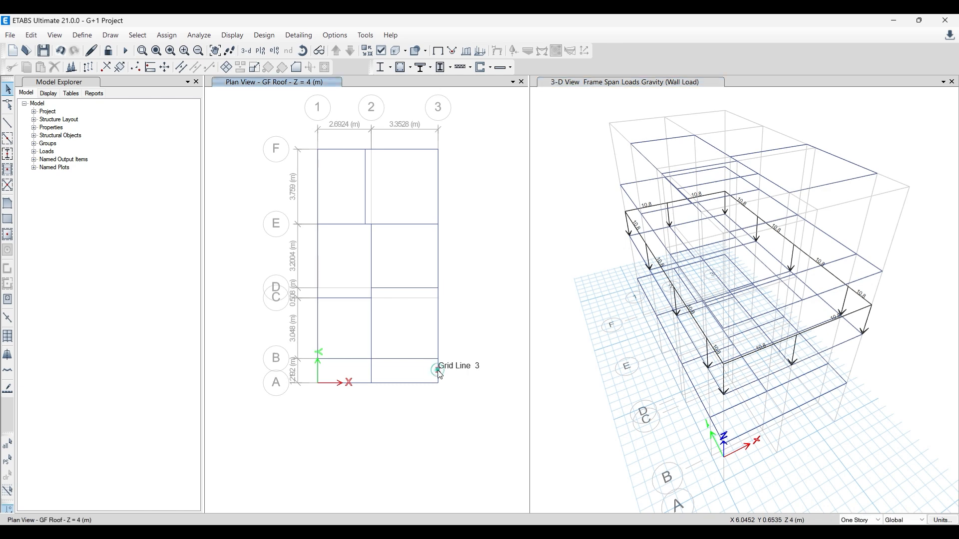
pyautogui.click(412, 383)
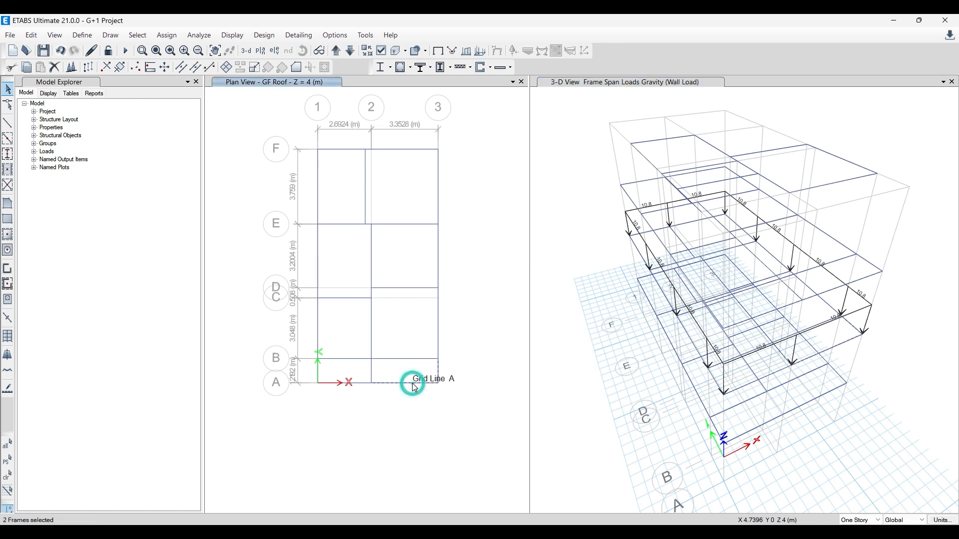
pyautogui.click(334, 383)
pyautogui.click(318, 374)
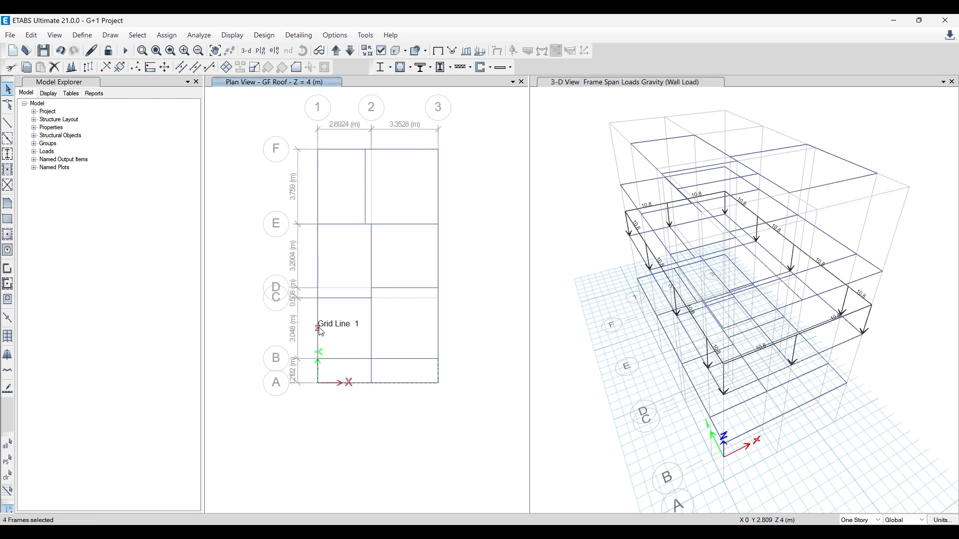
pyautogui.click(317, 328)
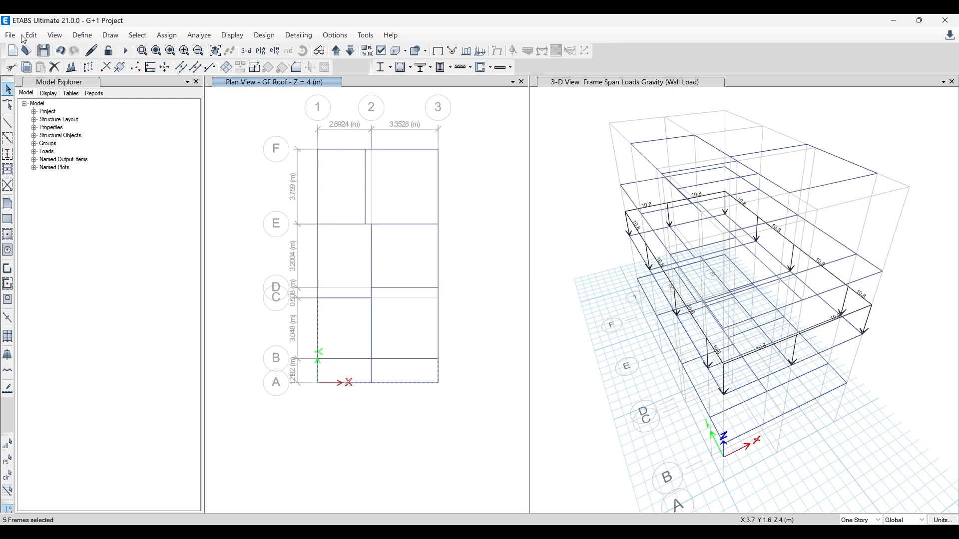
pyautogui.click(166, 35)
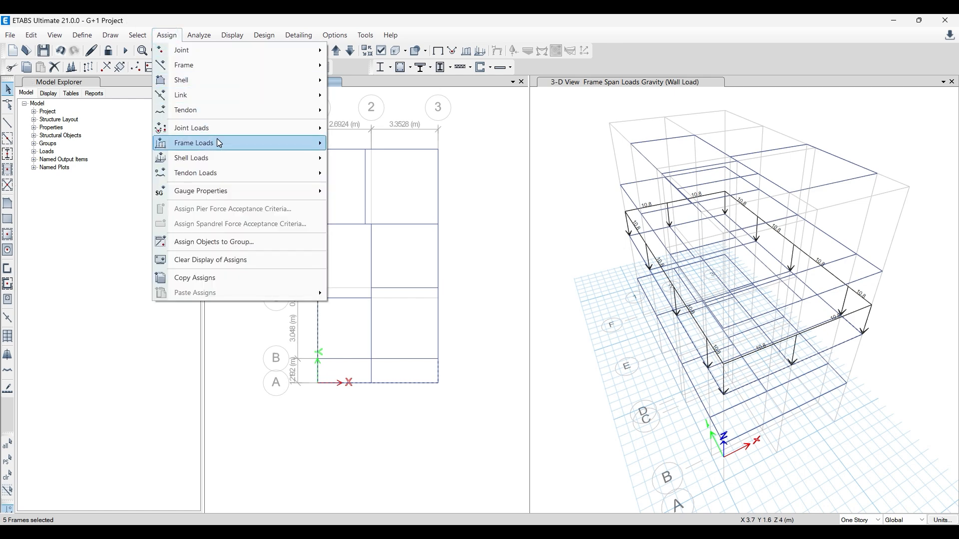
pyautogui.moveTo(218, 143)
pyautogui.click(365, 158)
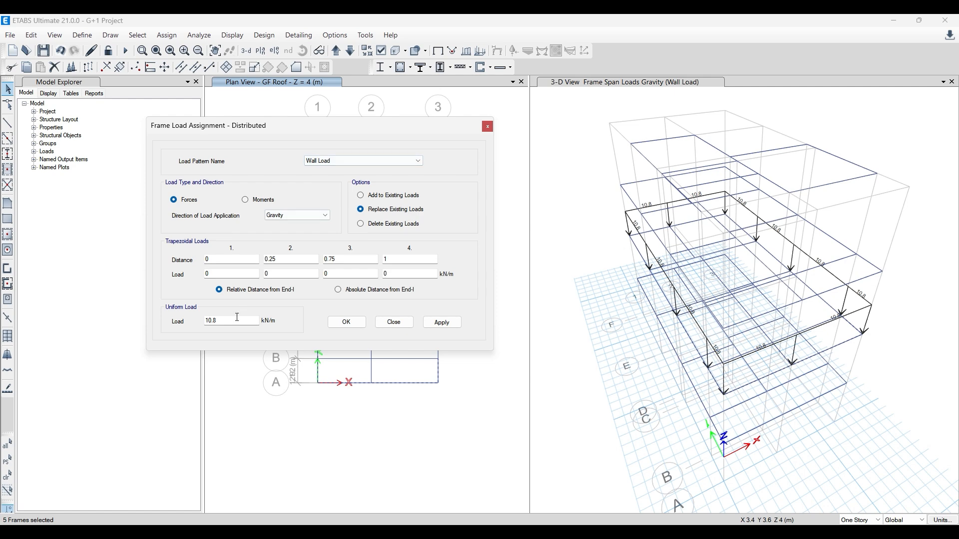
pyautogui.doubleClick(238, 317)
pyautogui.click(446, 322)
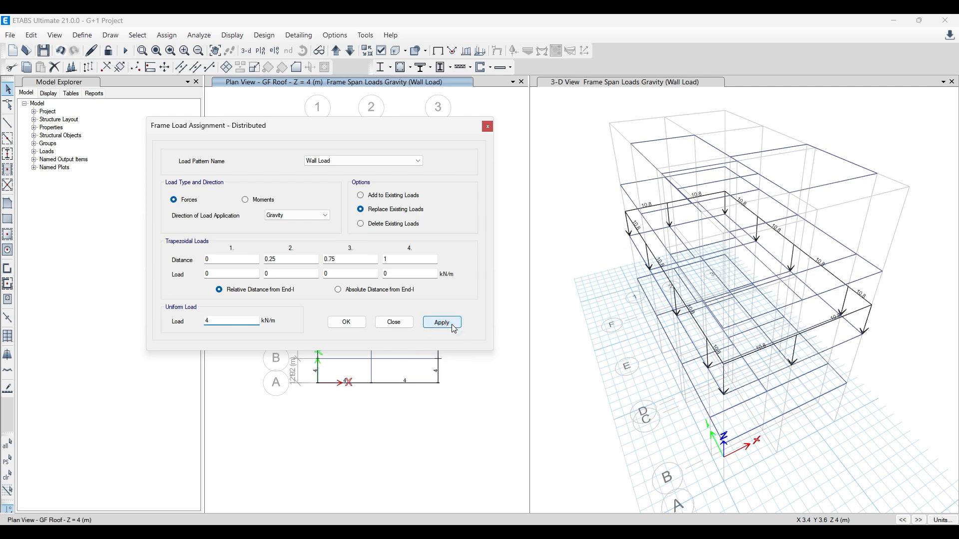
pyautogui.click(346, 323)
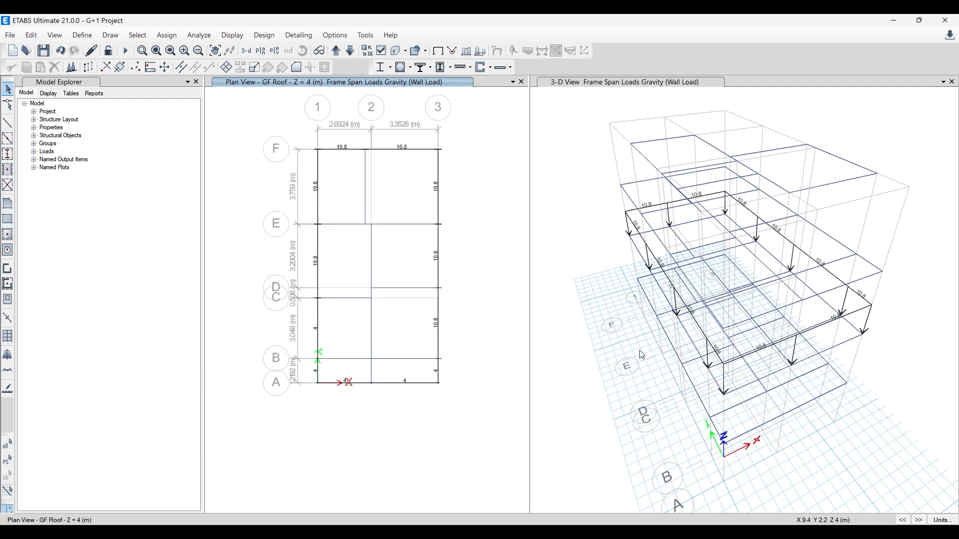
# - Clear the load display in the 3-D view and show all model objects there
pyautogui.click(634, 355)
pyautogui.click(437, 51)
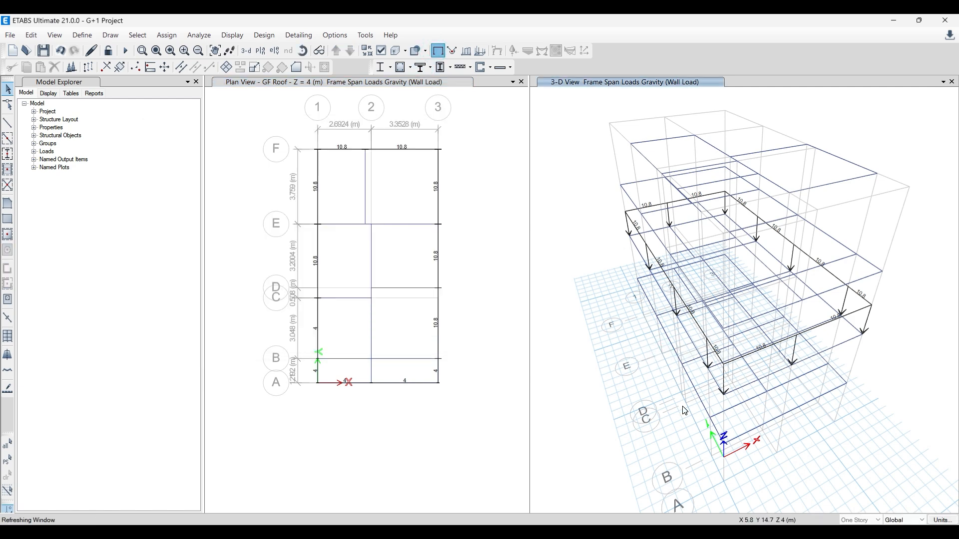
pyautogui.rightClick(573, 158)
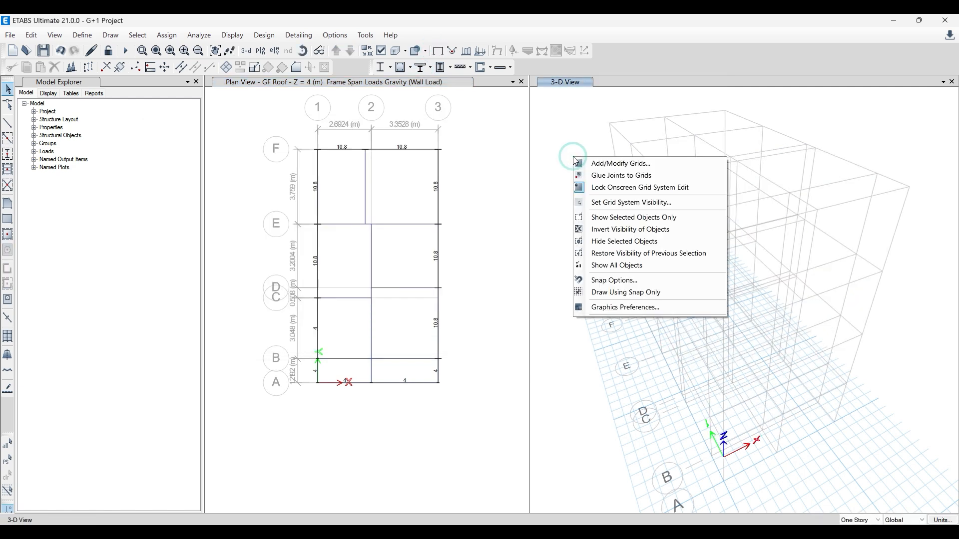
pyautogui.click(621, 270)
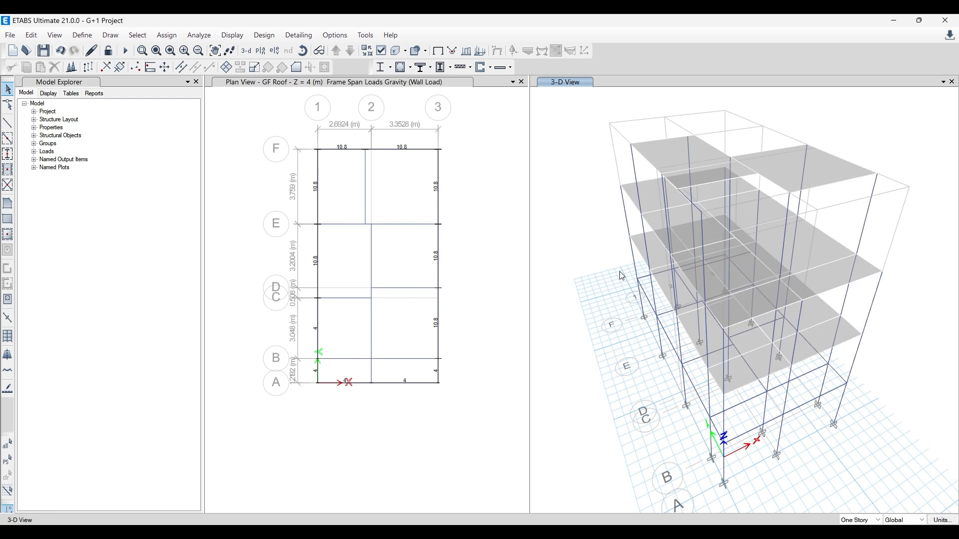
# - Display the Wall Load frame span forces with their values in the 3-D view
pyautogui.click(477, 54)
pyautogui.click(500, 195)
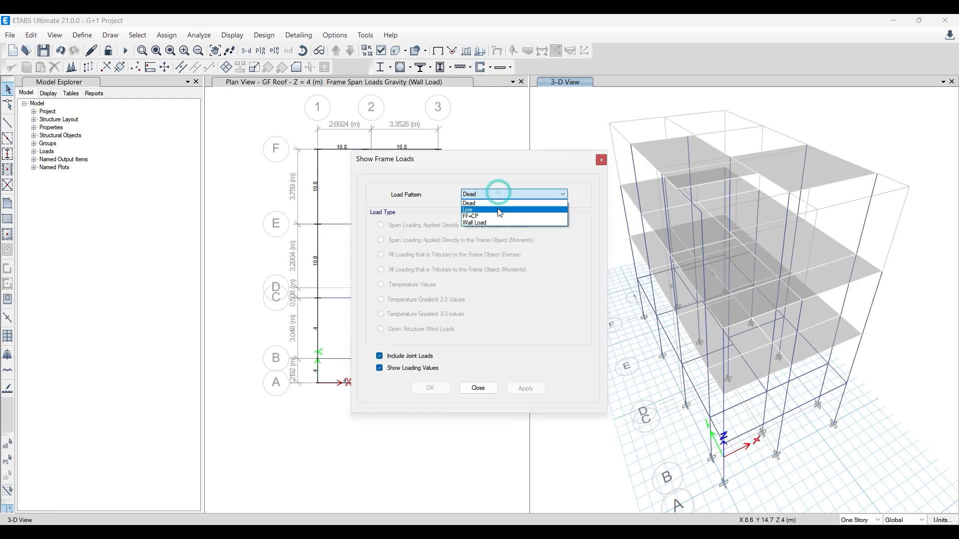
pyautogui.click(497, 220)
pyautogui.click(535, 393)
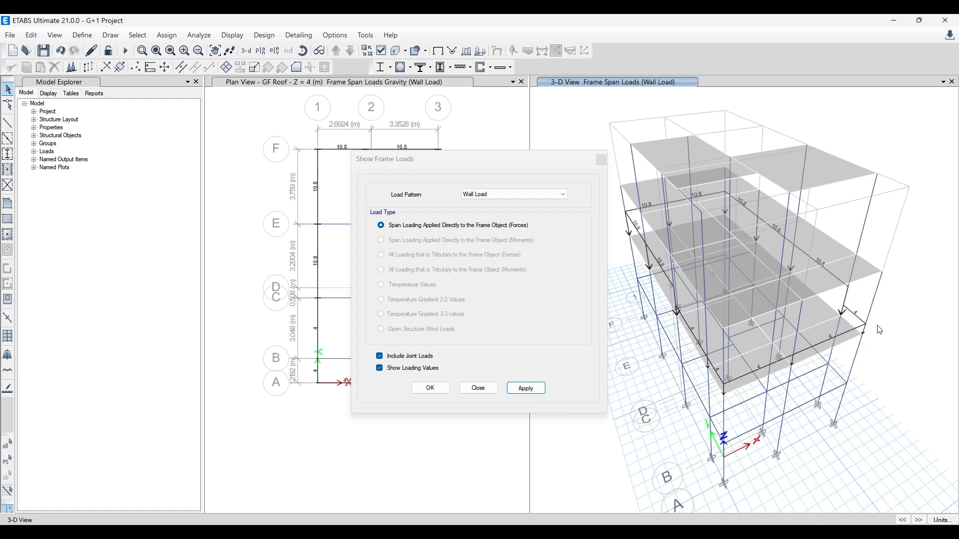
pyautogui.click(601, 159)
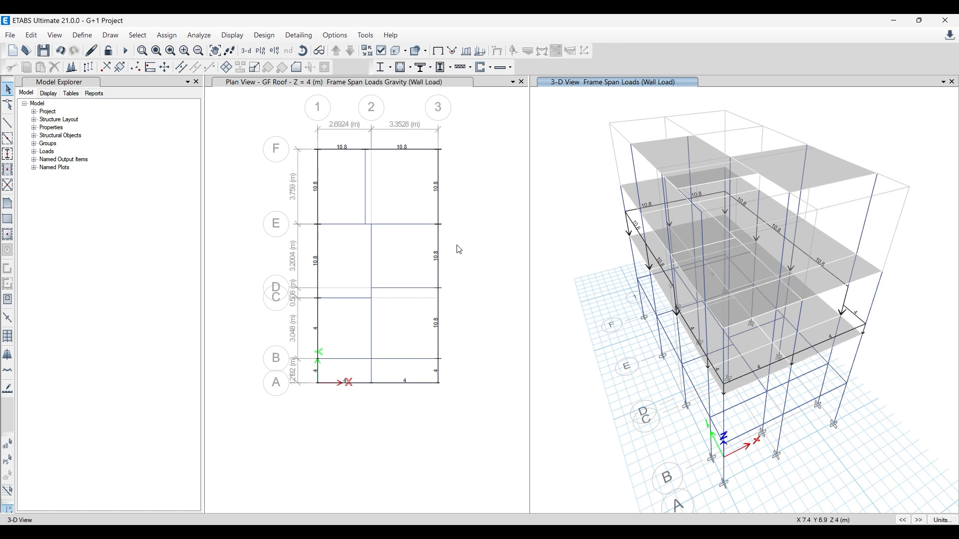
# - Assign a uniform 4 kN/m gravity Wall Load to the GF Roof interior beams, except the grid B beam between grids 1 and 2
pyautogui.click(388, 184)
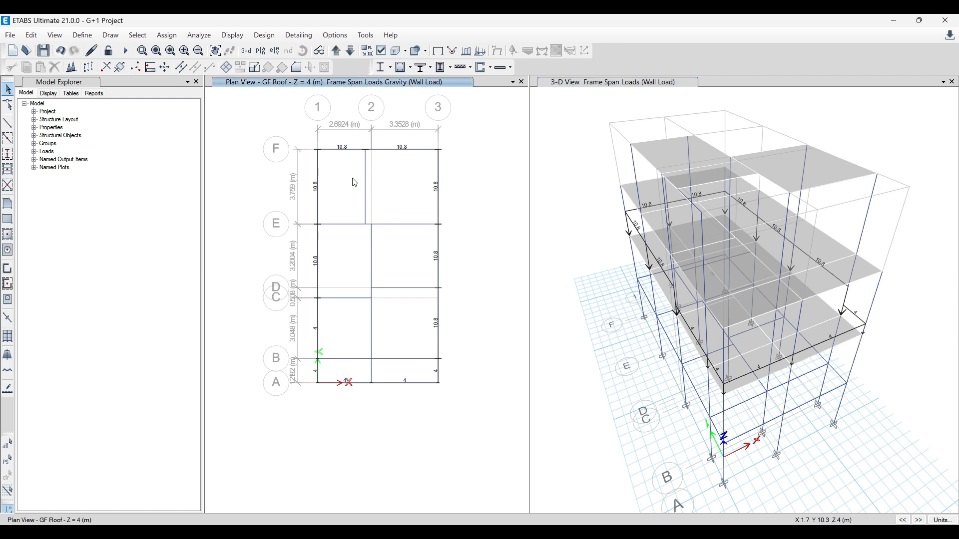
pyautogui.click(365, 183)
pyautogui.moveTo(396, 257); pyautogui.dragTo(340, 215)
pyautogui.moveTo(405, 328); pyautogui.dragTo(336, 262)
pyautogui.moveTo(394, 372); pyautogui.dragTo(353, 339)
pyautogui.click(354, 359)
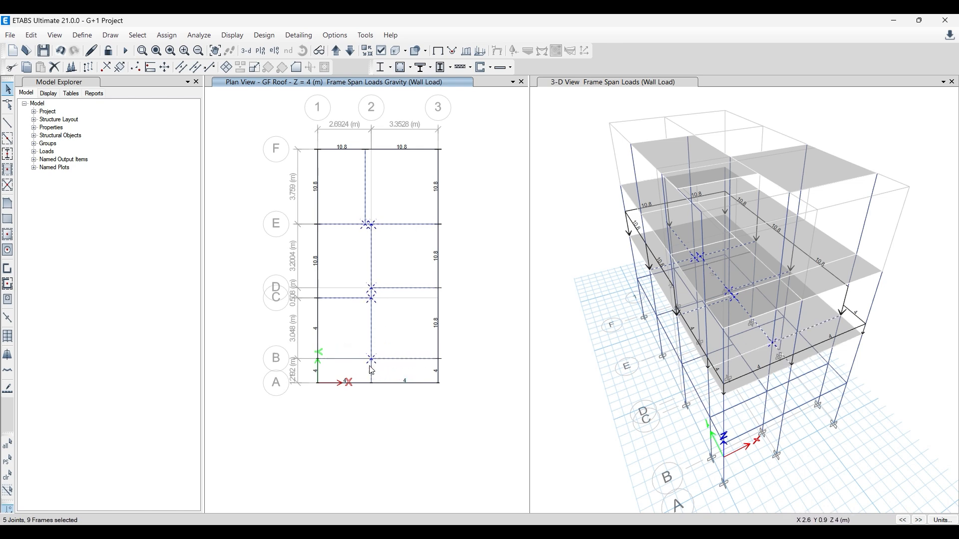
pyautogui.click(160, 35)
pyautogui.moveTo(213, 142)
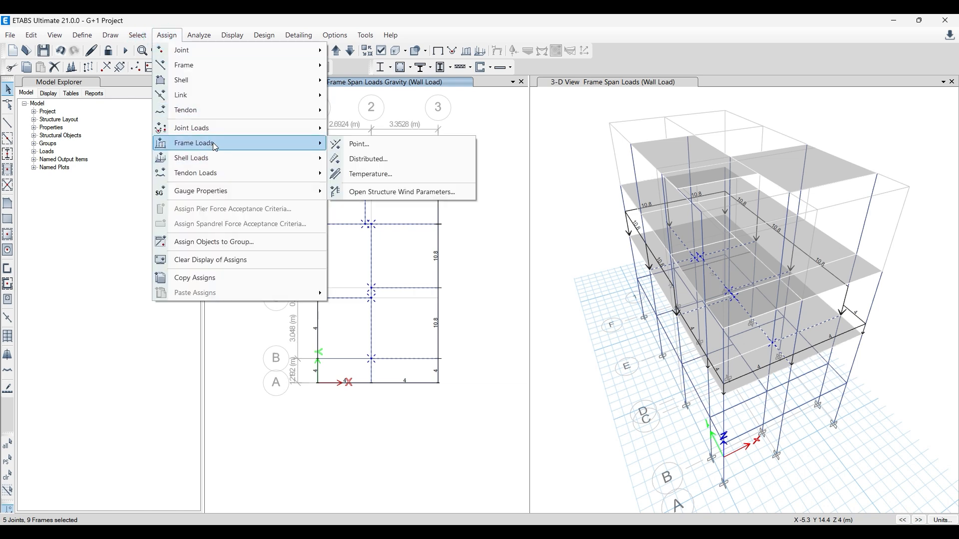
pyautogui.click(364, 160)
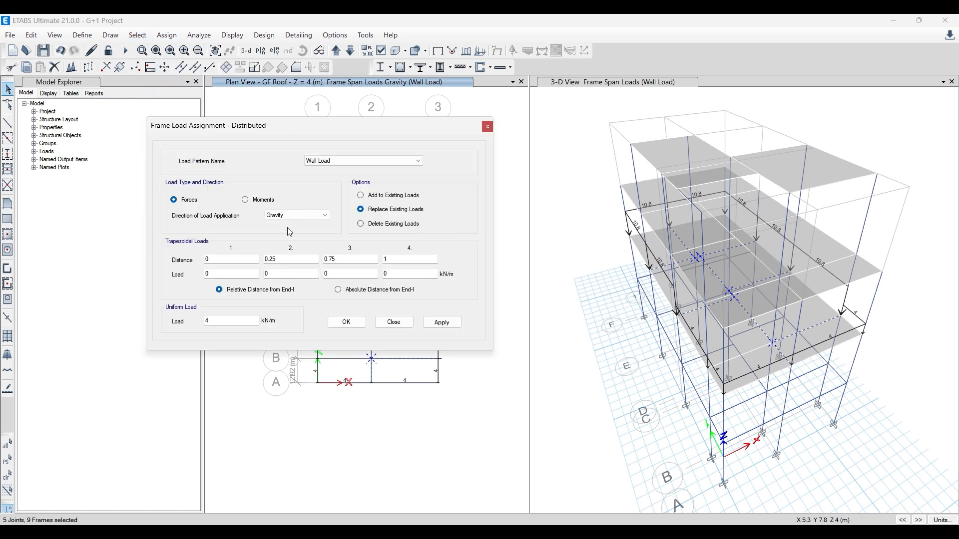
pyautogui.click(441, 323)
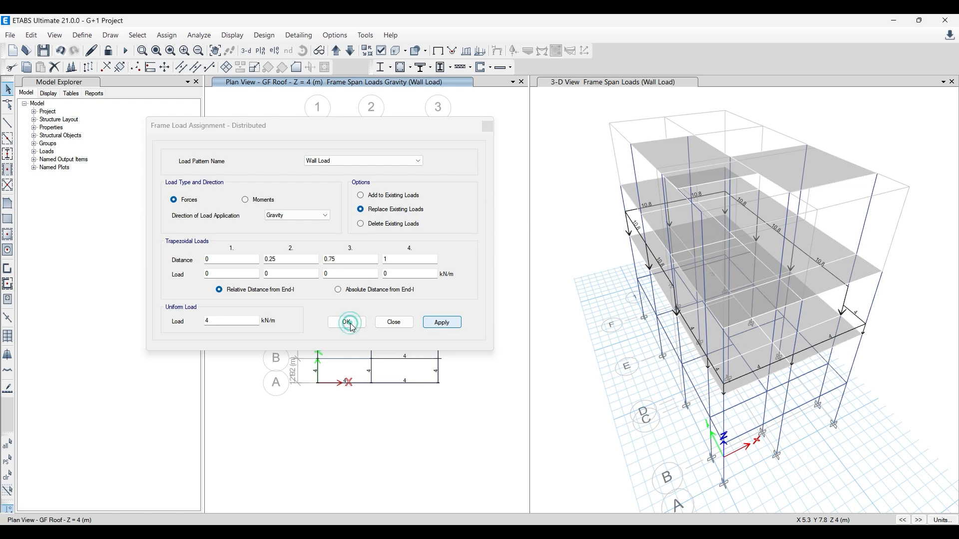
pyautogui.click(351, 325)
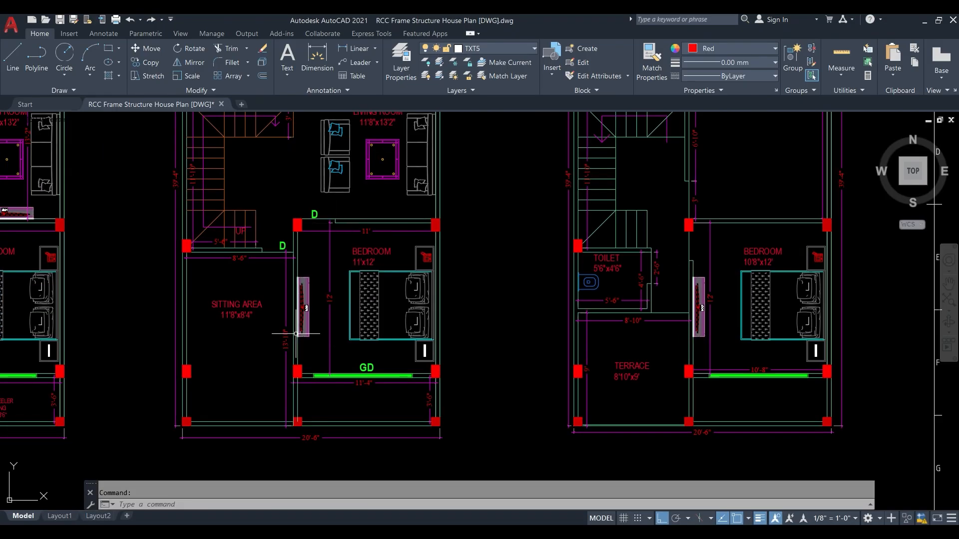
# - Check the floor plans in AutoCAD, return to ETABS, and set the plan view to FF Roof/Terrace at Z = 7 m
pyautogui.scroll(-4, 296, 334)
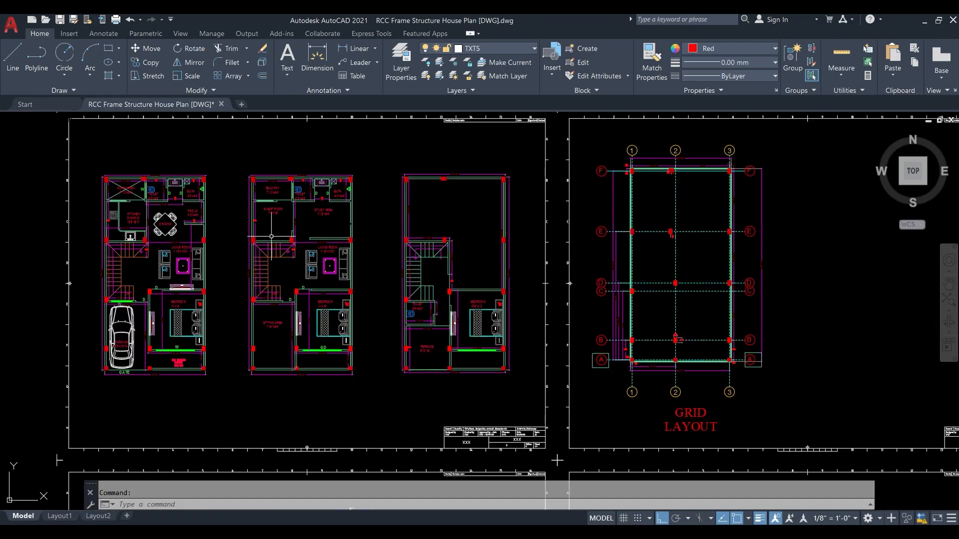
pyautogui.scroll(2, 280, 186)
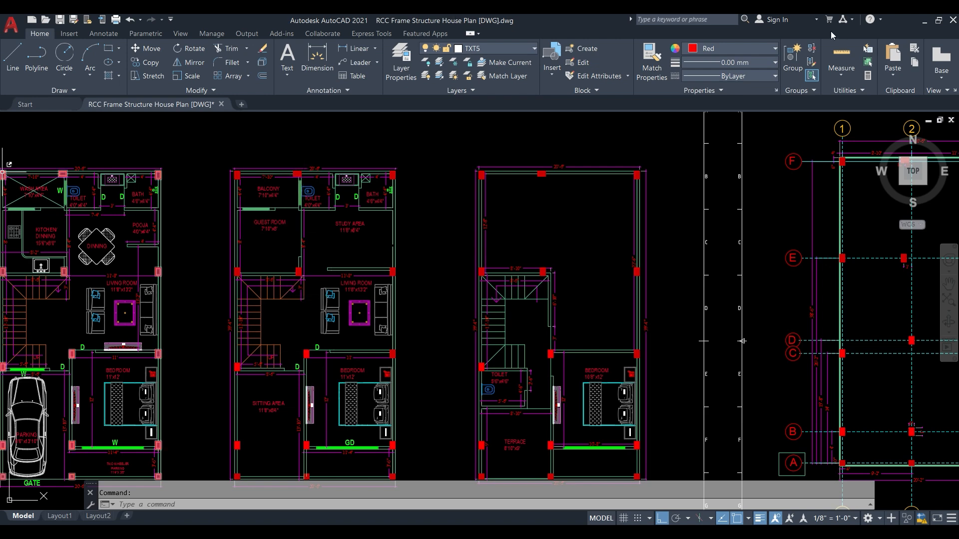
pyautogui.click(922, 19)
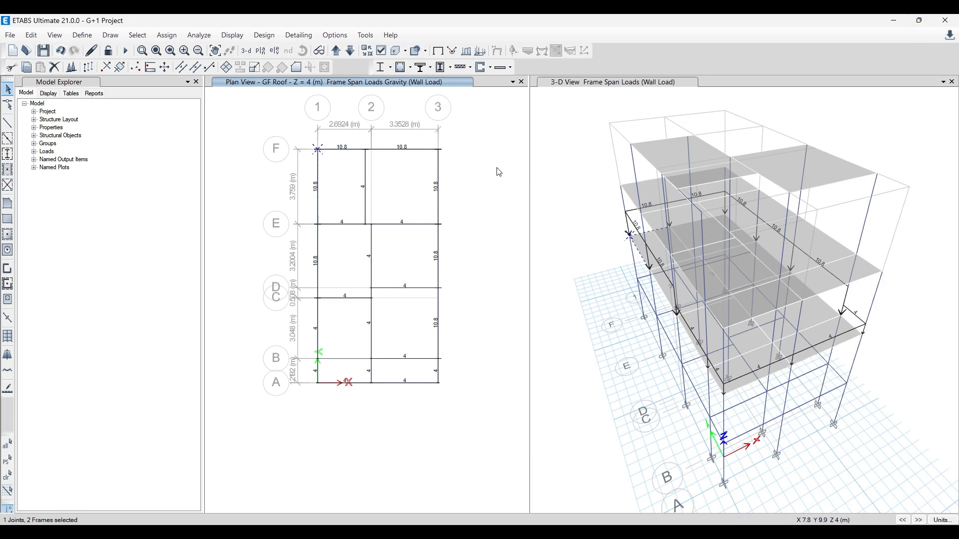
pyautogui.rightClick(485, 127)
pyautogui.click(446, 119)
pyautogui.click(334, 52)
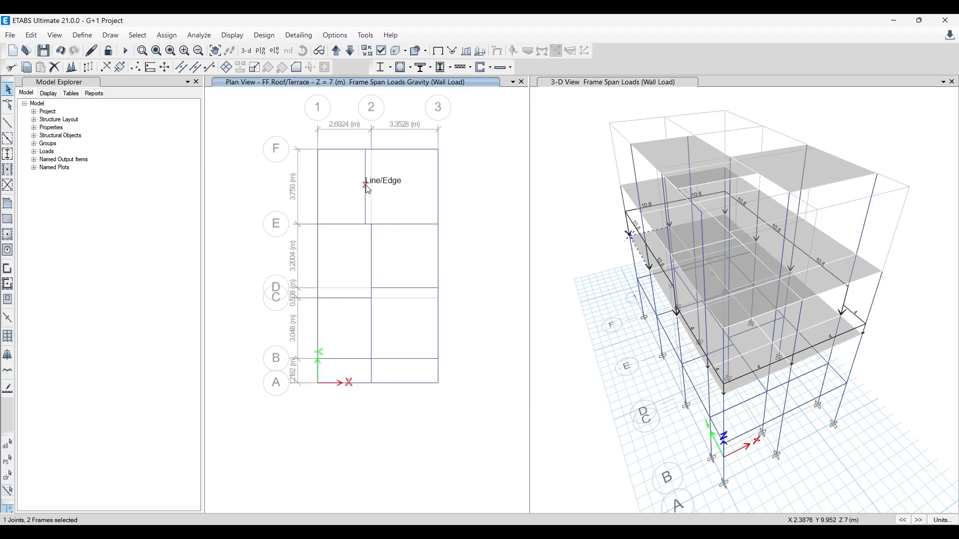
pyautogui.press('Escape')
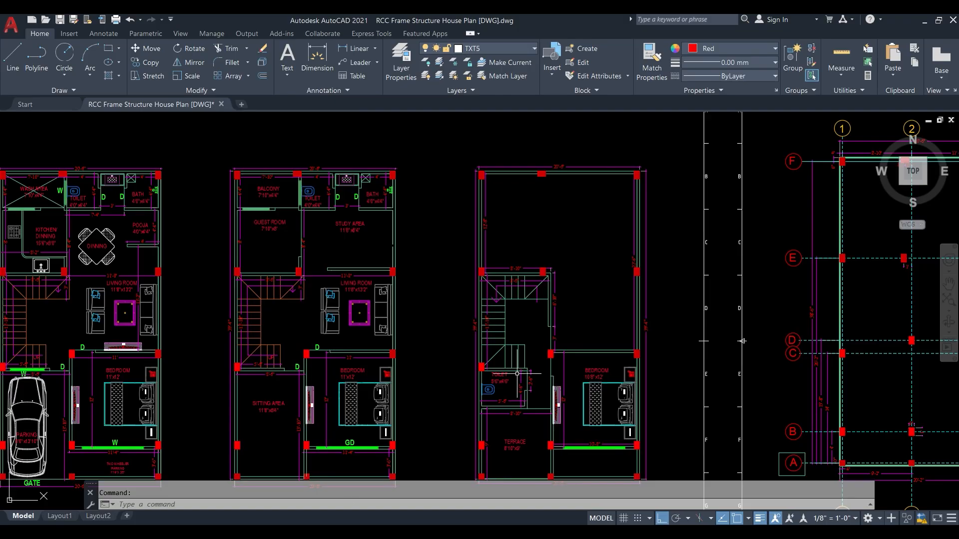
# - Compare the floor plans in AutoCAD and, back in ETABS, select the FF Roof/Terrace beams along grid F and on grids 1 and 3 between E and F
pyautogui.scroll(-3, 519, 240)
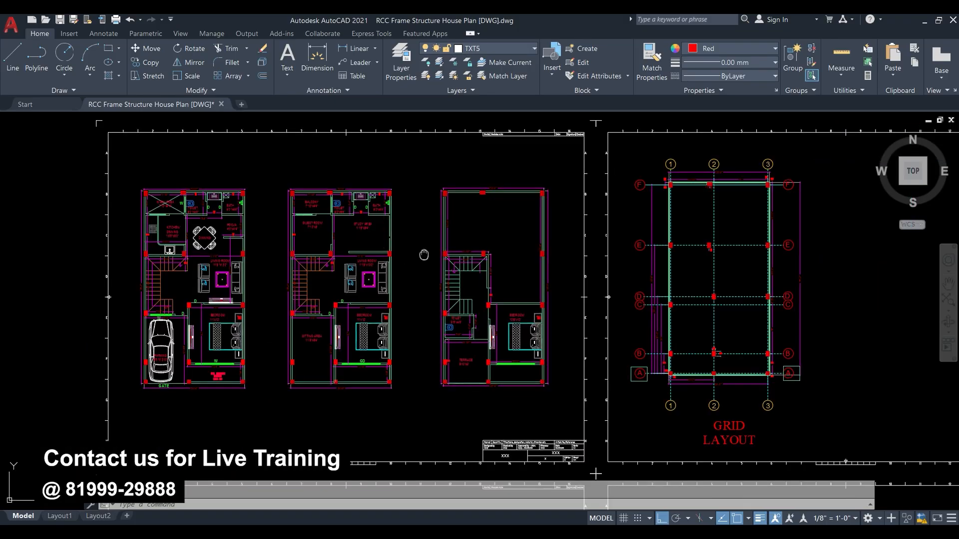
pyautogui.scroll(2, 383, 190)
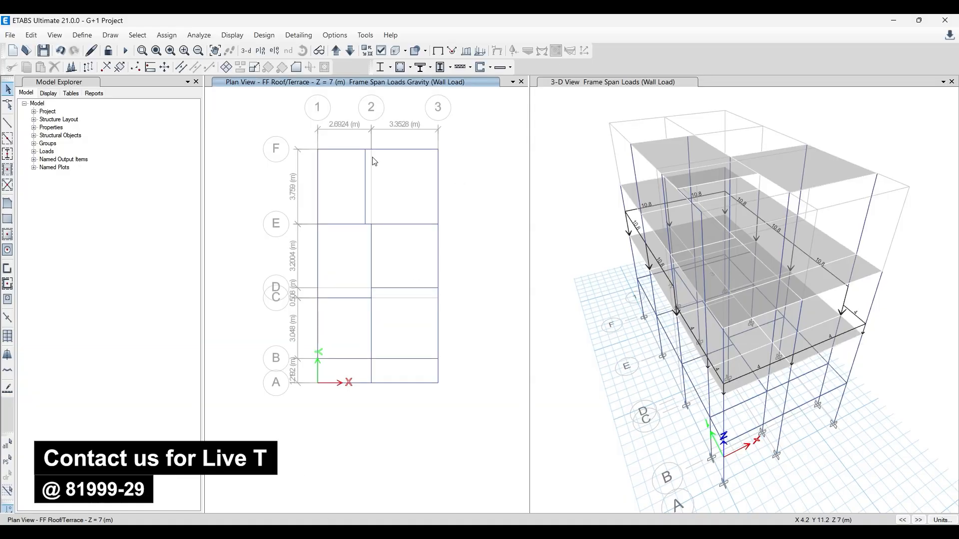
pyautogui.click(317, 170)
pyautogui.click(337, 149)
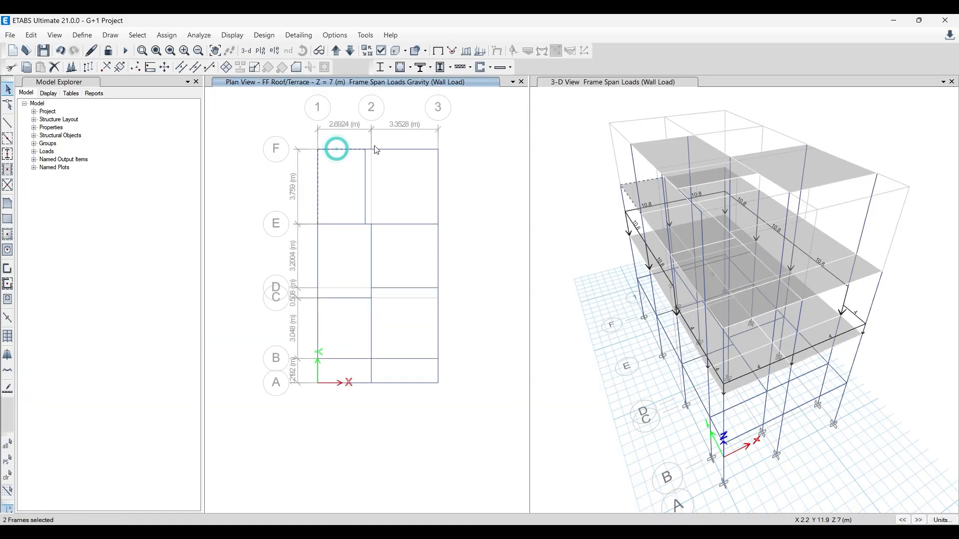
pyautogui.click(402, 149)
pyautogui.click(439, 171)
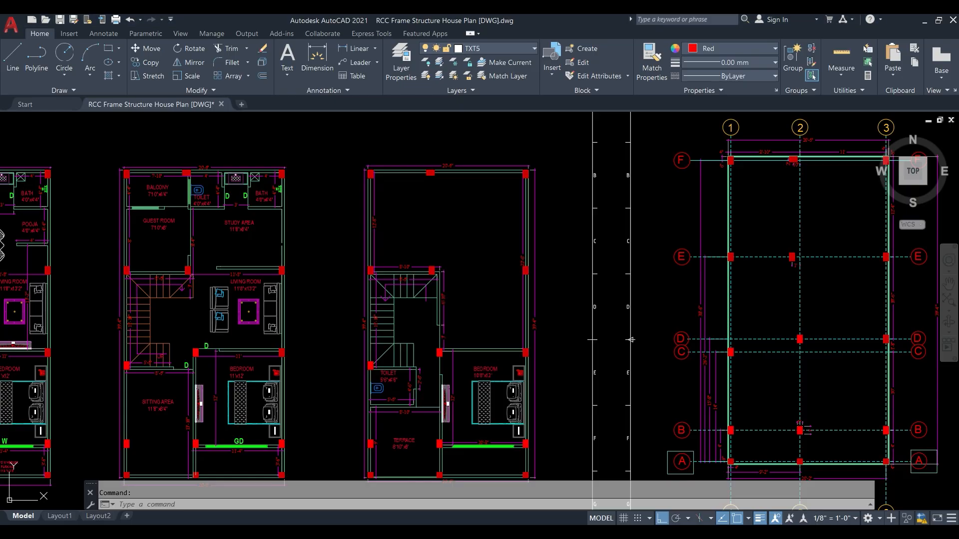
# - Recheck the plans in AutoCAD and add the grid 3 beam between D and E, the grid 1 beams between A and C, and the grid A beams
pyautogui.scroll(-2, 448, 239)
pyautogui.scroll(2, 491, 341)
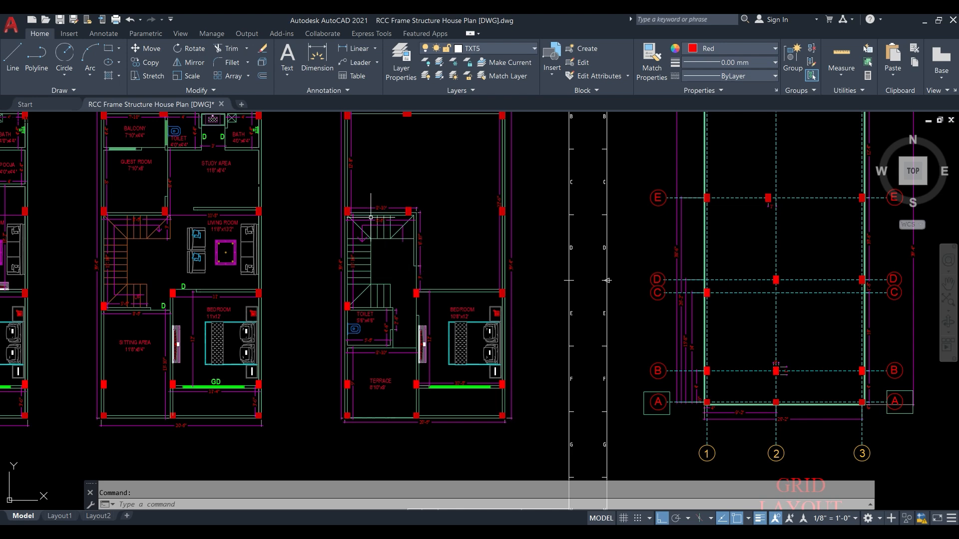
pyautogui.scroll(1, 354, 270)
pyautogui.scroll(-3, 350, 240)
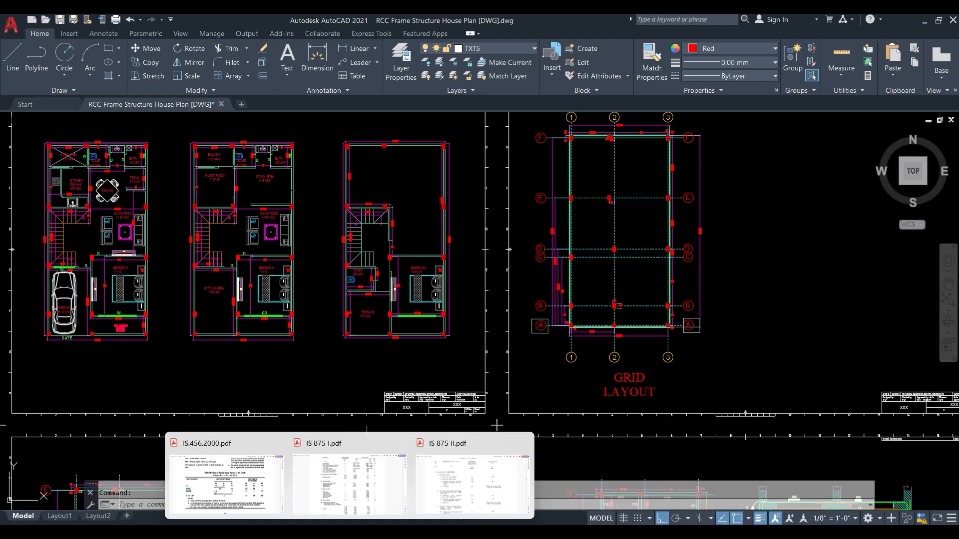
pyautogui.click(329, 531)
pyautogui.click(317, 341)
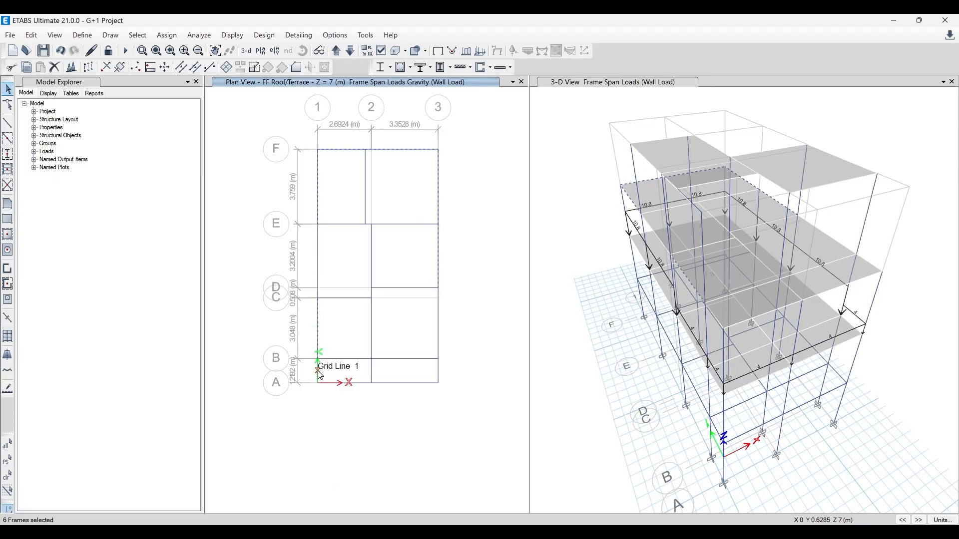
pyautogui.click(318, 371)
pyautogui.click(335, 383)
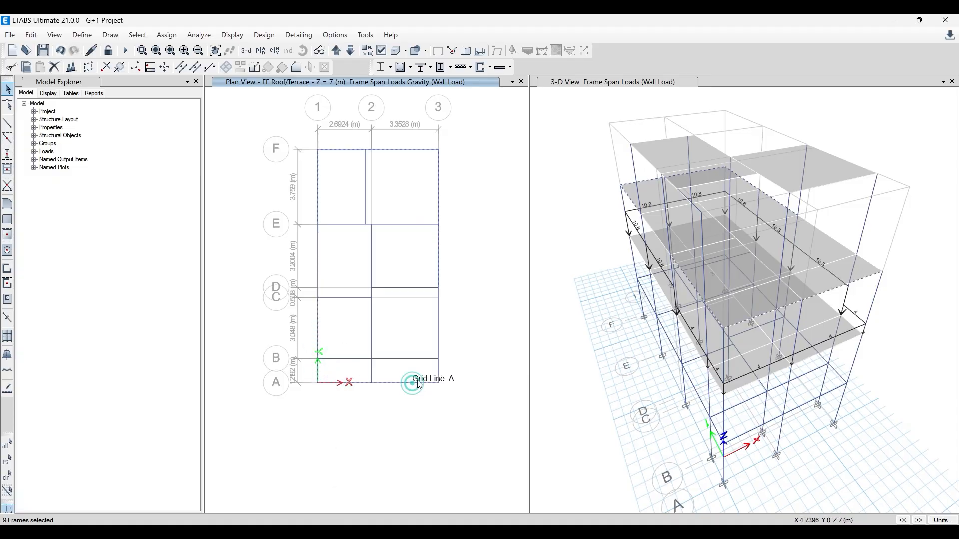
pyautogui.click(366, 532)
# - Assign a uniform 4 kN/m gravity Wall Load to the selected FF Roof/Terrace perimeter beams, replacing existing loads
pyautogui.click(167, 35)
pyautogui.moveTo(198, 150)
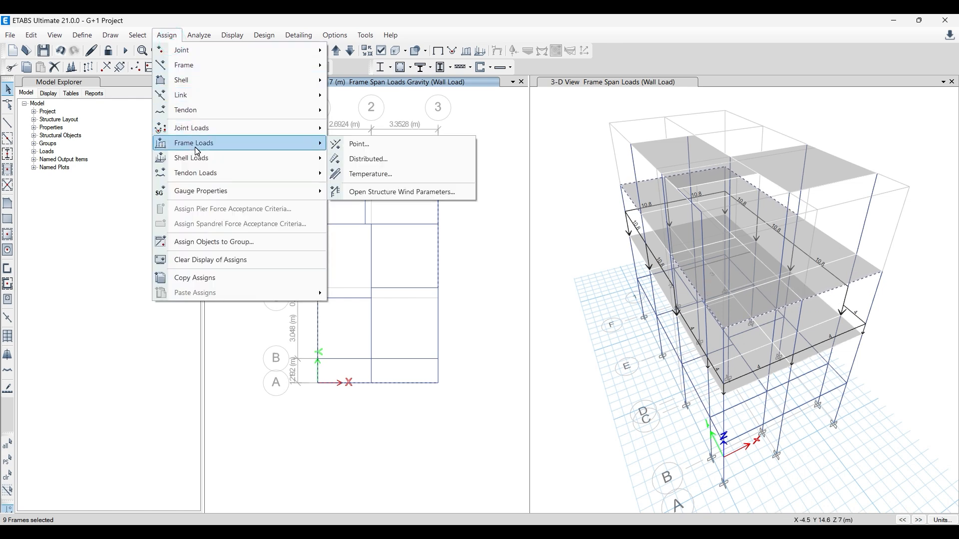
pyautogui.click(418, 157)
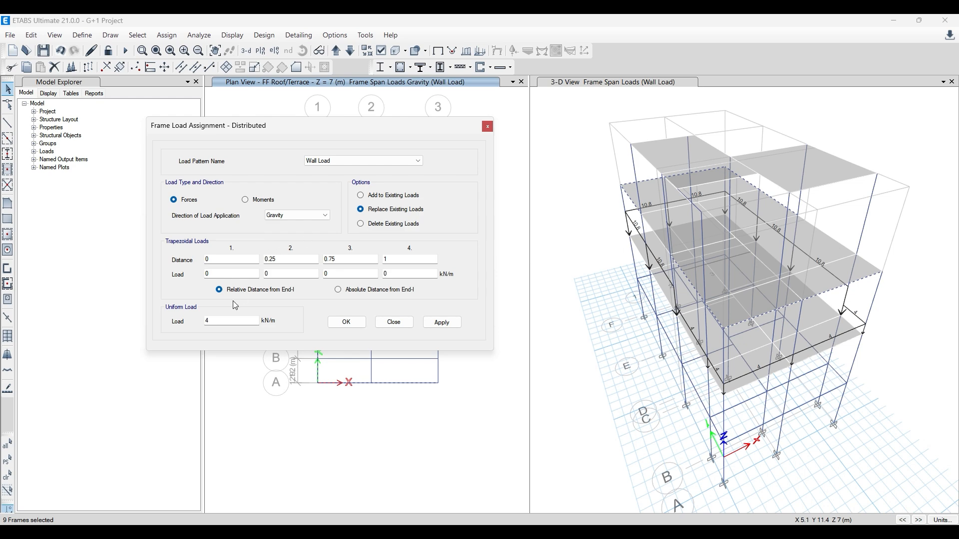
pyautogui.doubleClick(225, 322)
pyautogui.moveTo(416, 121); pyautogui.dragTo(296, 128)
pyautogui.moveTo(103, 328); pyautogui.dragTo(79, 327)
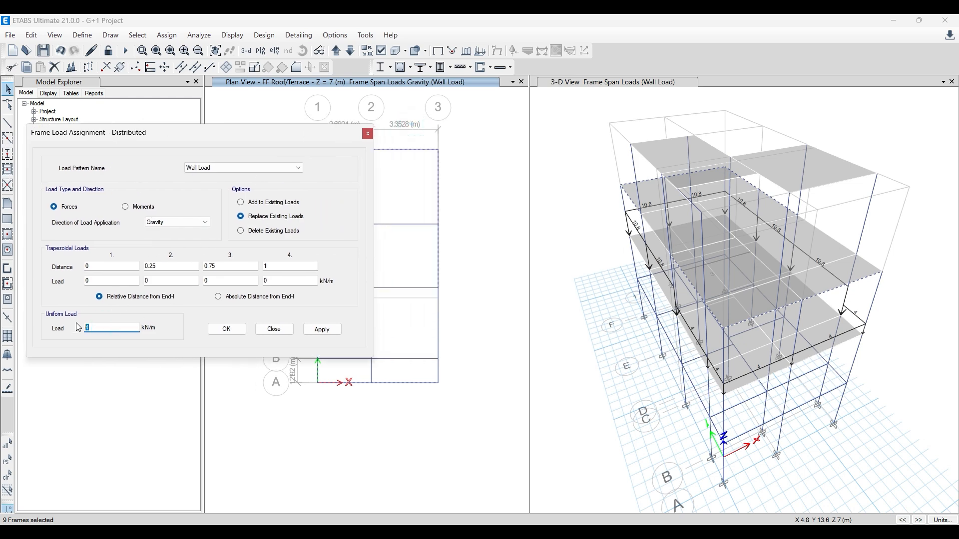
pyautogui.click(322, 329)
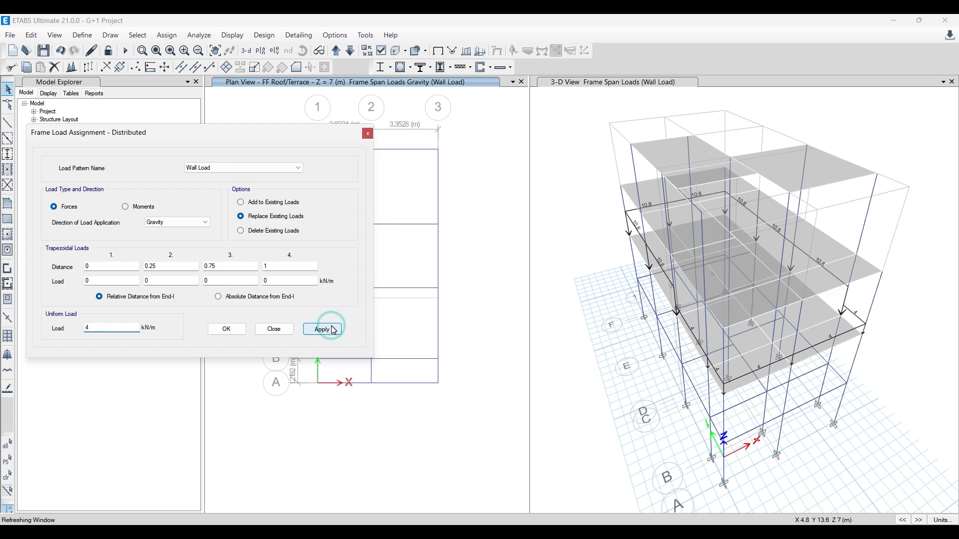
pyautogui.moveTo(306, 133); pyautogui.dragTo(463, 149)
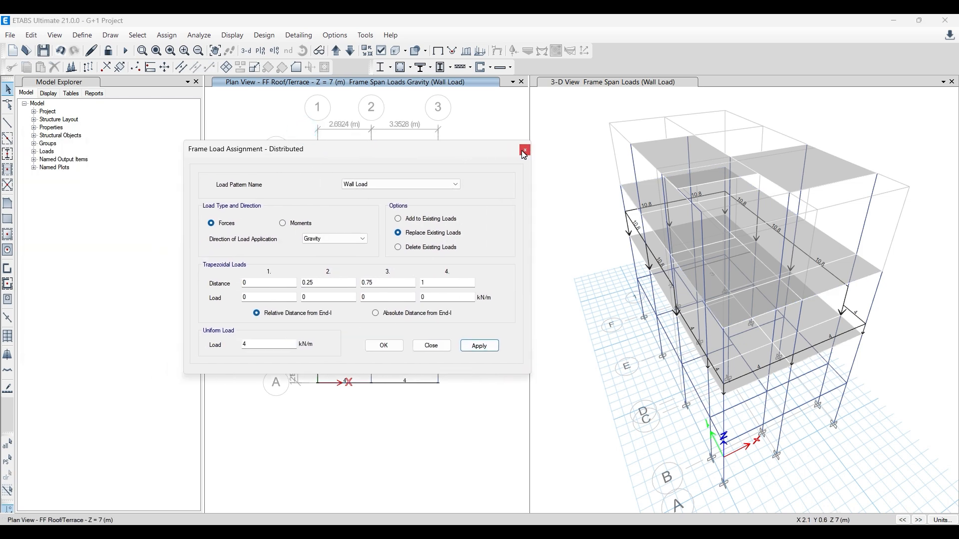
pyautogui.click(524, 150)
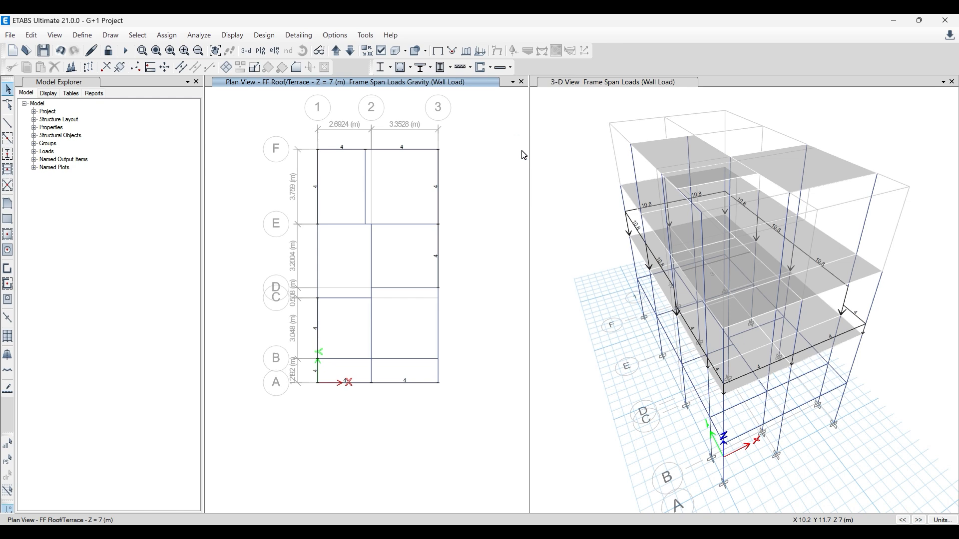
# - Select the FF Roof/Terrace beams framing the staircase bay (grids 1-2, C-E) and the bedroom bay (grids 2-3, B-D), checking against the AutoCAD plan
pyautogui.click(317, 265)
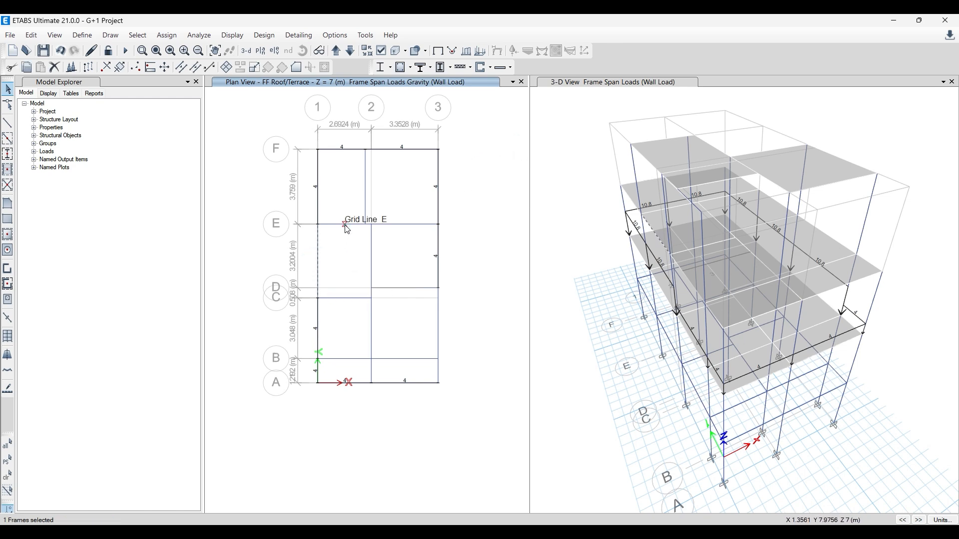
pyautogui.click(346, 224)
pyautogui.click(371, 239)
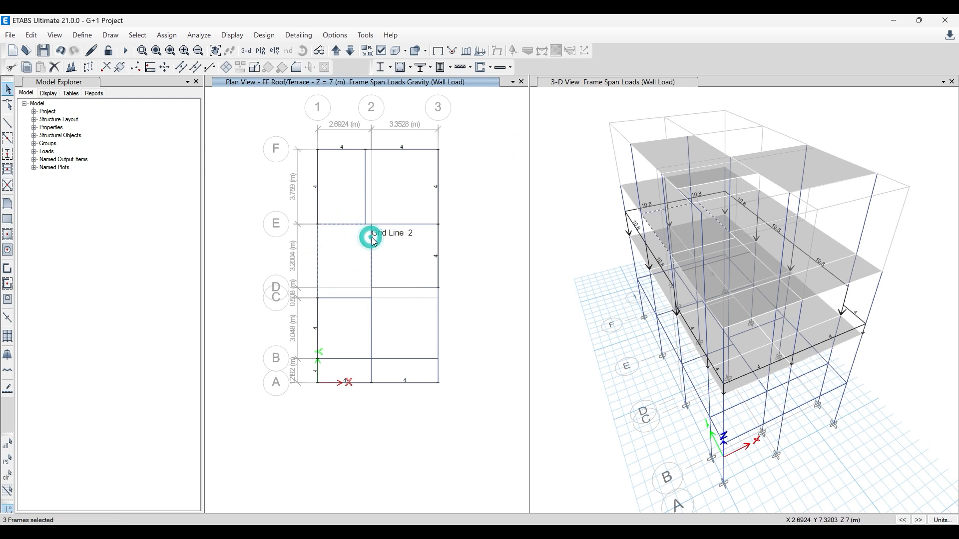
pyautogui.click(351, 298)
pyautogui.click(372, 310)
pyautogui.click(403, 289)
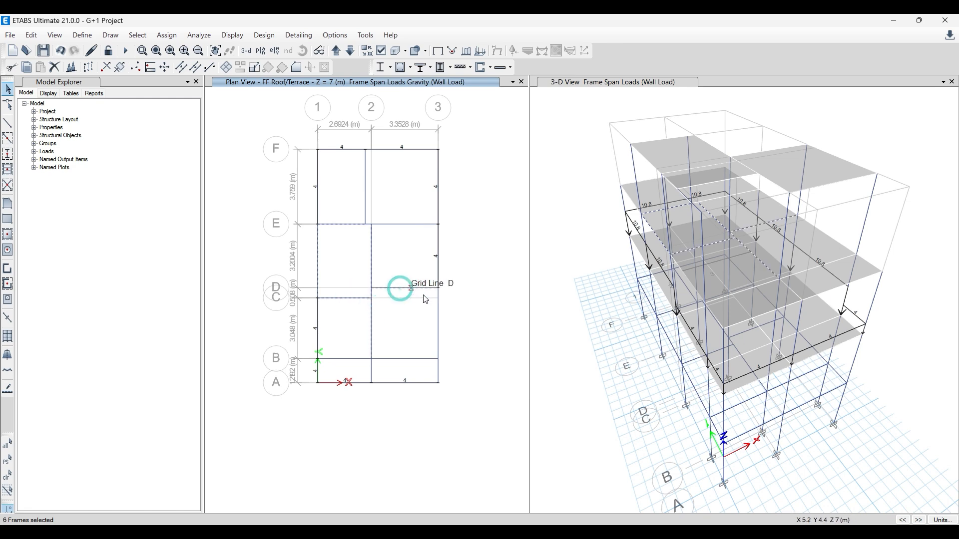
pyautogui.click(438, 309)
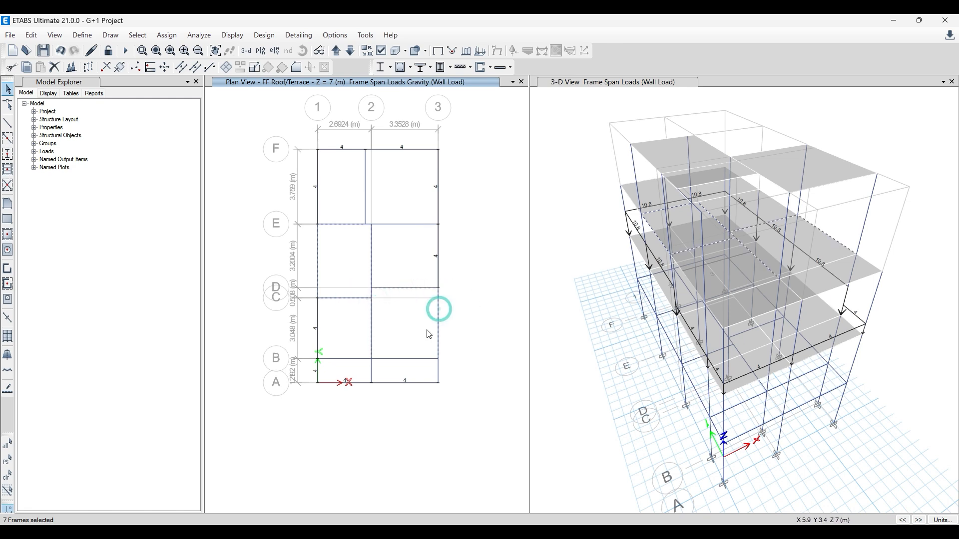
pyautogui.click(400, 357)
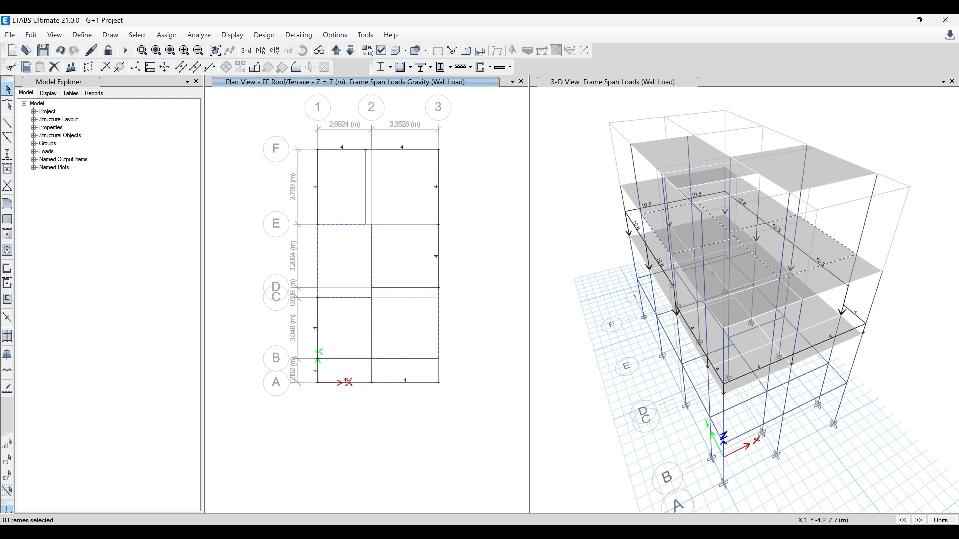
pyautogui.click(347, 532)
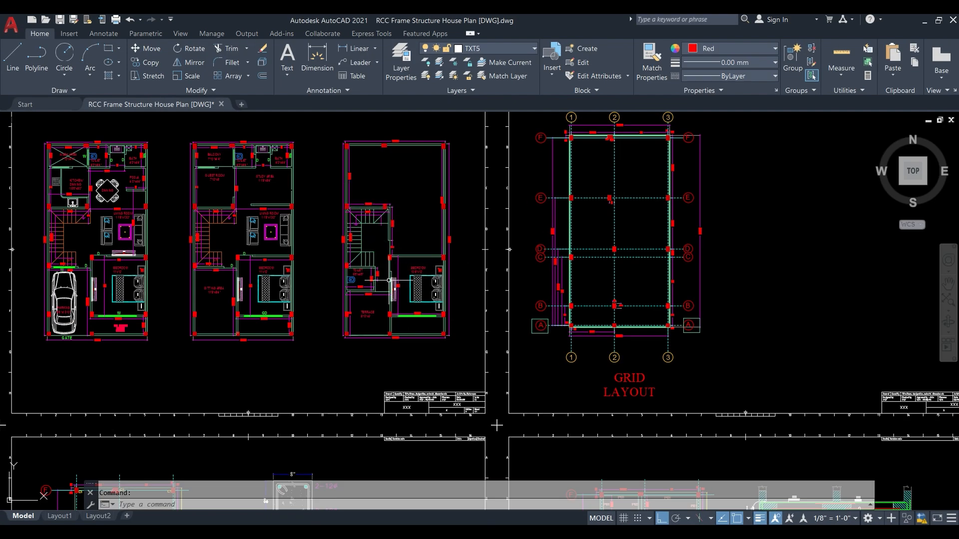
pyautogui.click(922, 21)
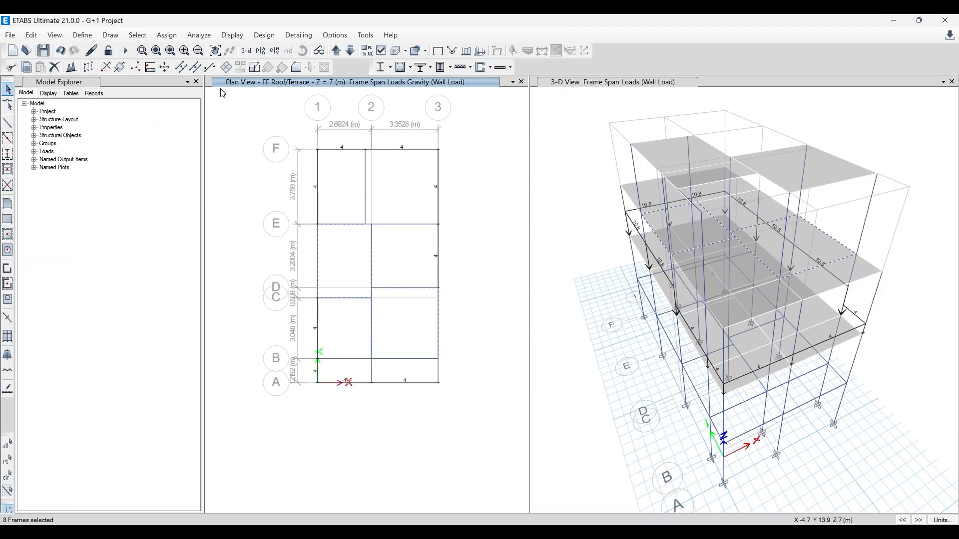
# - Assign a uniform 10.4 kN/m gravity Wall Load to the selected FF Roof/Terrace staircase and bedroom beams
pyautogui.click(166, 35)
pyautogui.moveTo(202, 145)
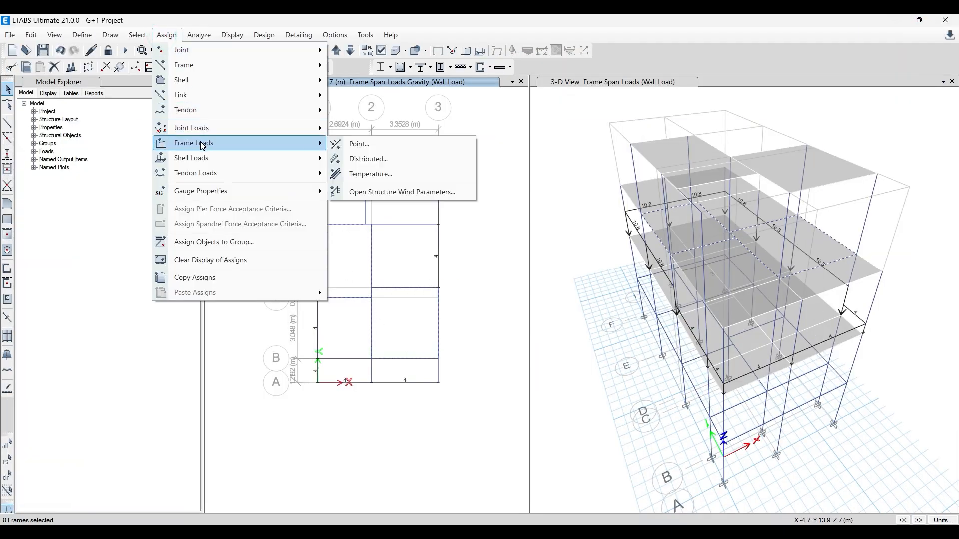
pyautogui.click(398, 156)
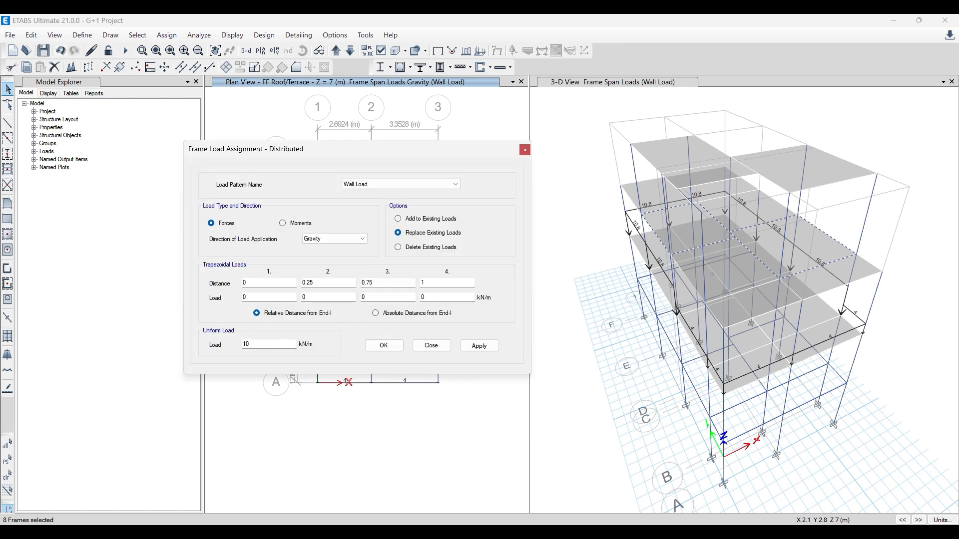
pyautogui.click(479, 348)
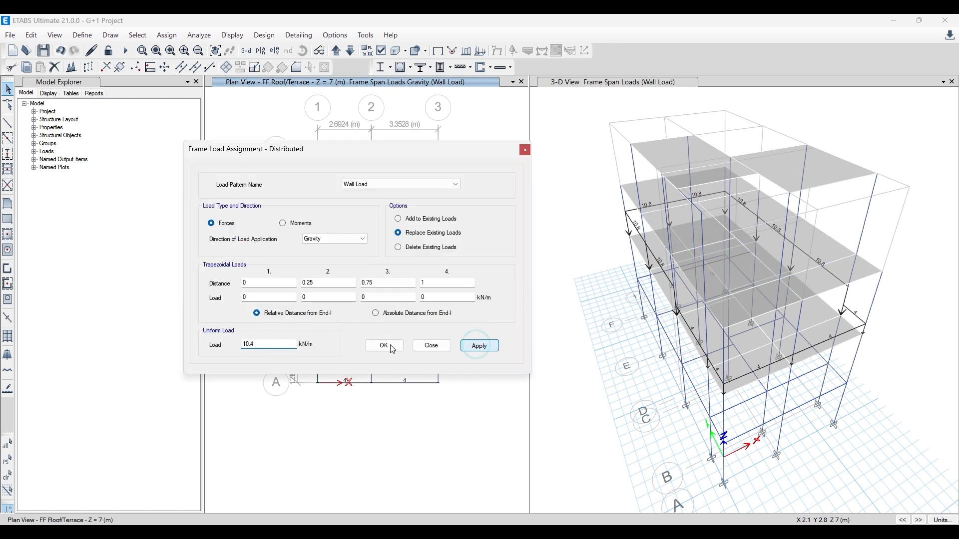
pyautogui.click(383, 346)
pyautogui.click(390, 351)
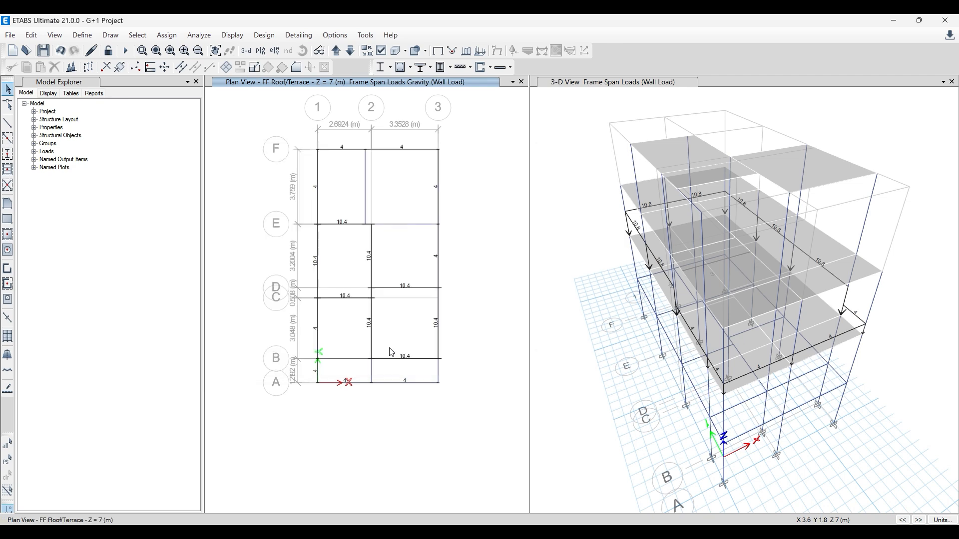
# - Set the plan view to GF Roof at Z = 4 m and prepare a distributed gravity Wall Load of 5.4 kN/m
pyautogui.click(351, 50)
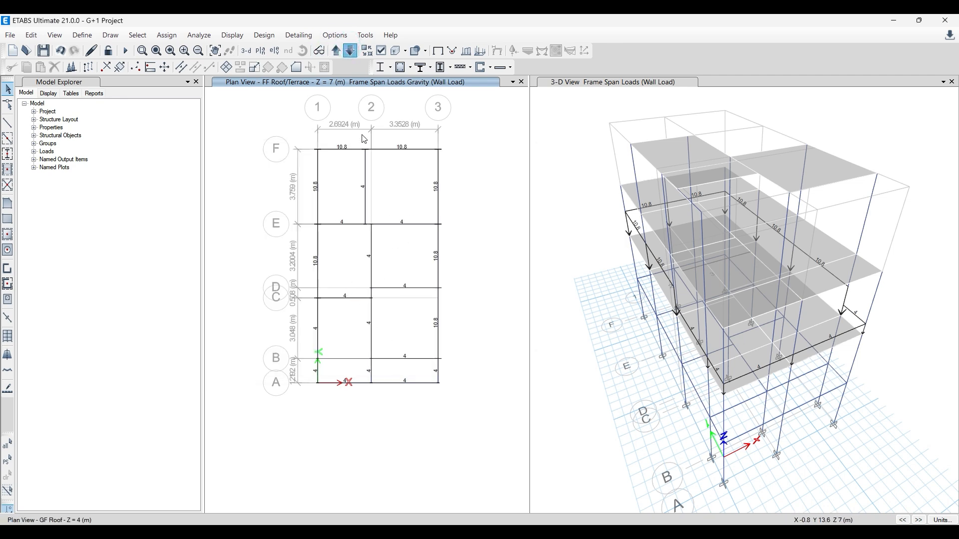
pyautogui.click(366, 168)
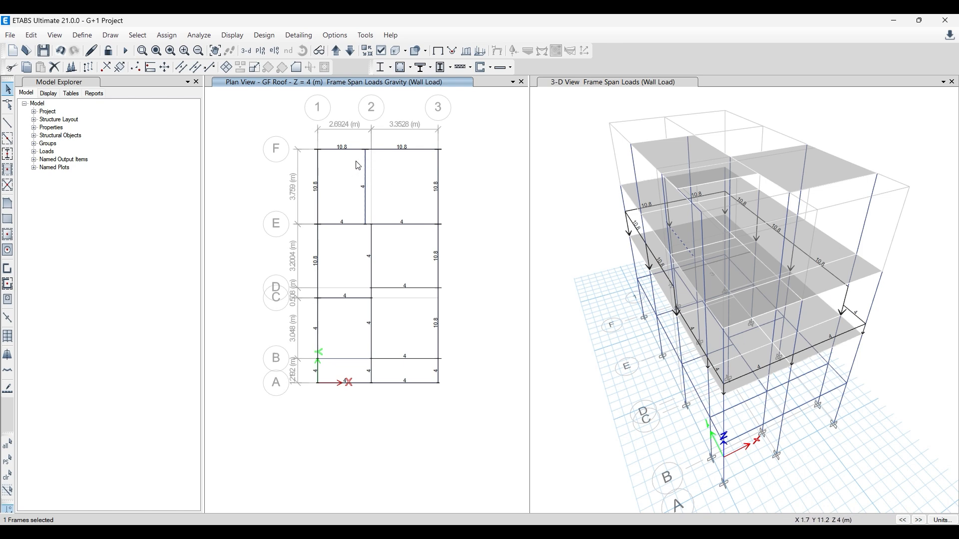
pyautogui.click(364, 163)
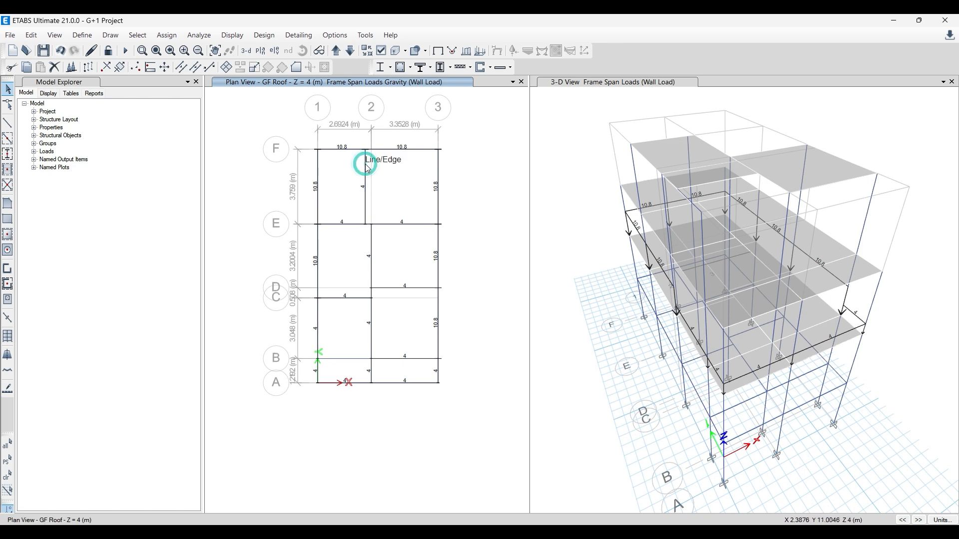
pyautogui.click(167, 39)
pyautogui.moveTo(231, 143)
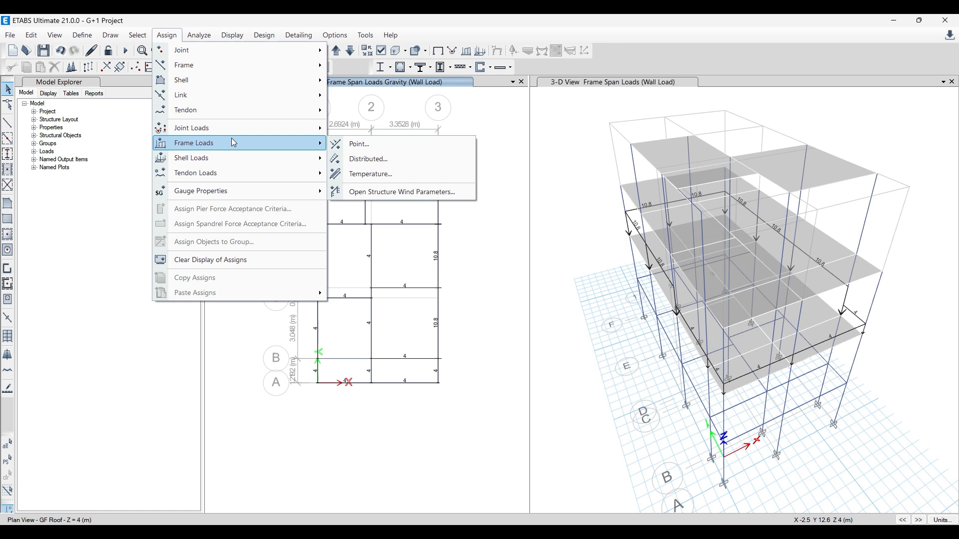
pyautogui.click(367, 159)
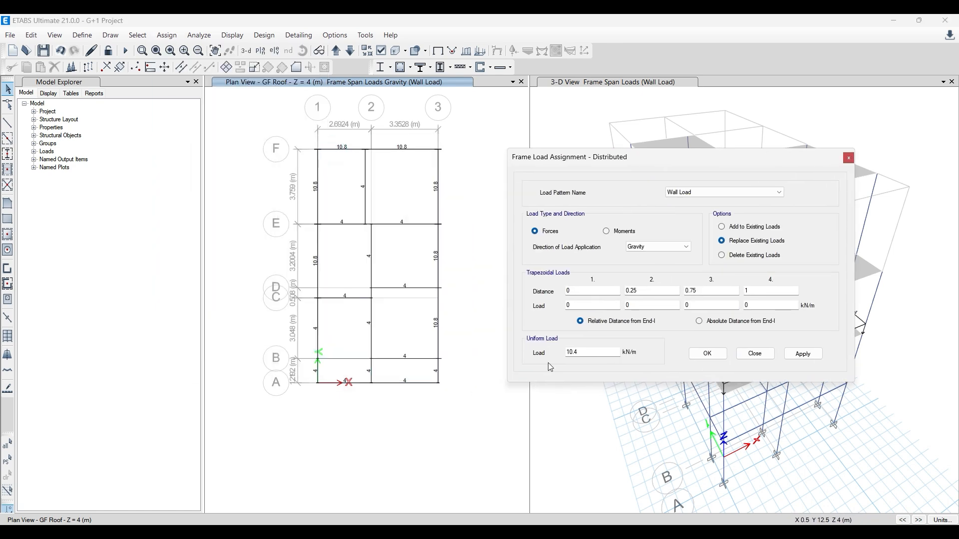
pyautogui.doubleClick(582, 351)
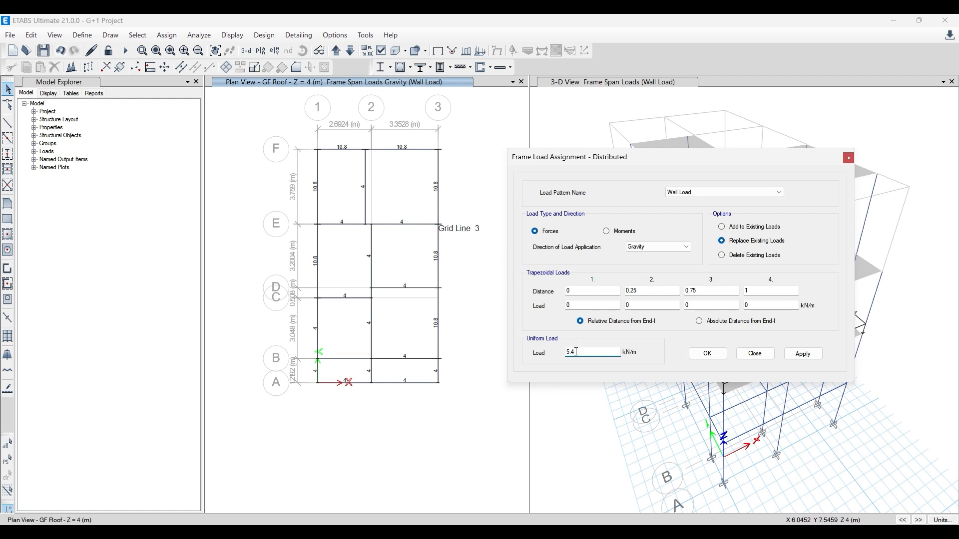
# - Apply the 5.4 kN/m Wall Load to the GF Roof beams on grids C, D and E, on grid 2 between B and E, and beside grid 2 between E and F
pyautogui.click(391, 225)
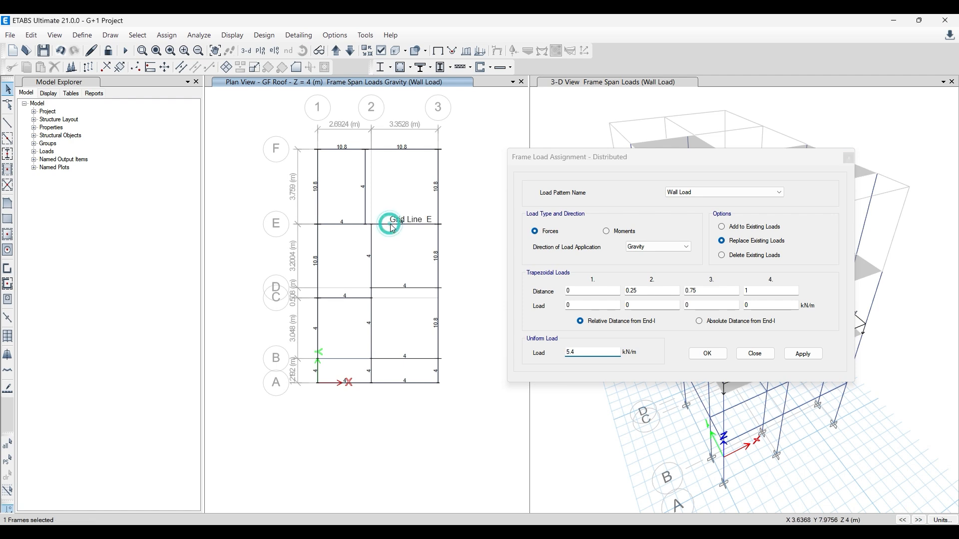
pyautogui.click(364, 202)
pyautogui.click(371, 265)
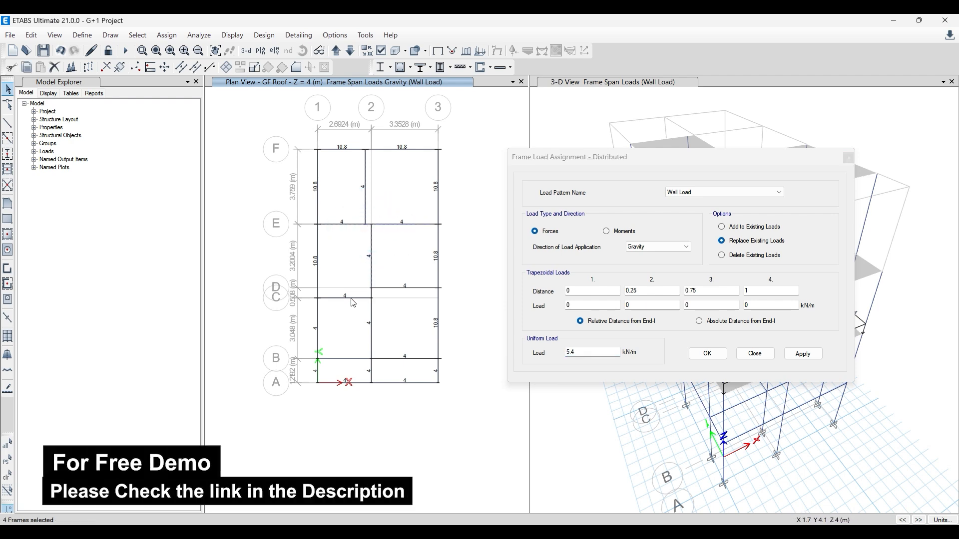
pyautogui.click(351, 297)
pyautogui.click(371, 313)
pyautogui.click(388, 288)
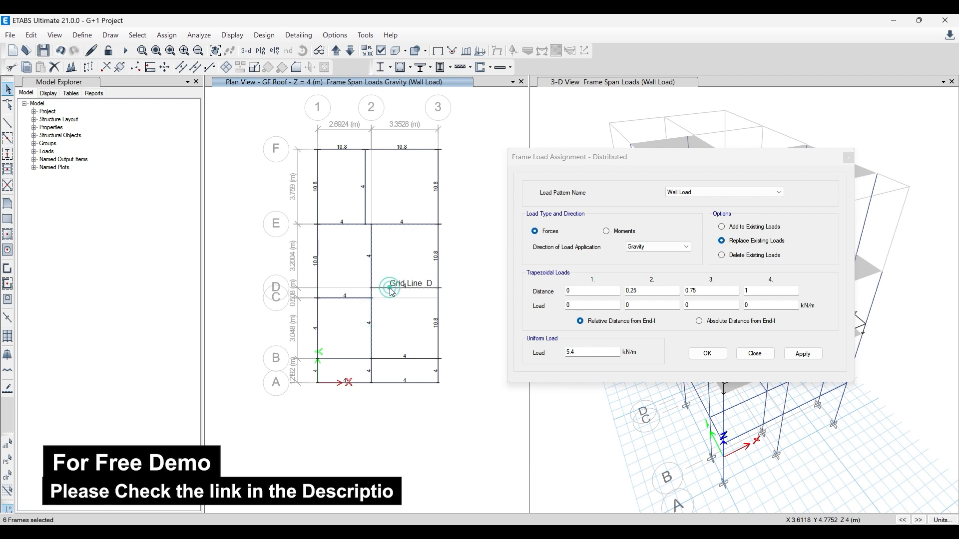
pyautogui.moveTo(691, 162); pyautogui.dragTo(255, 200)
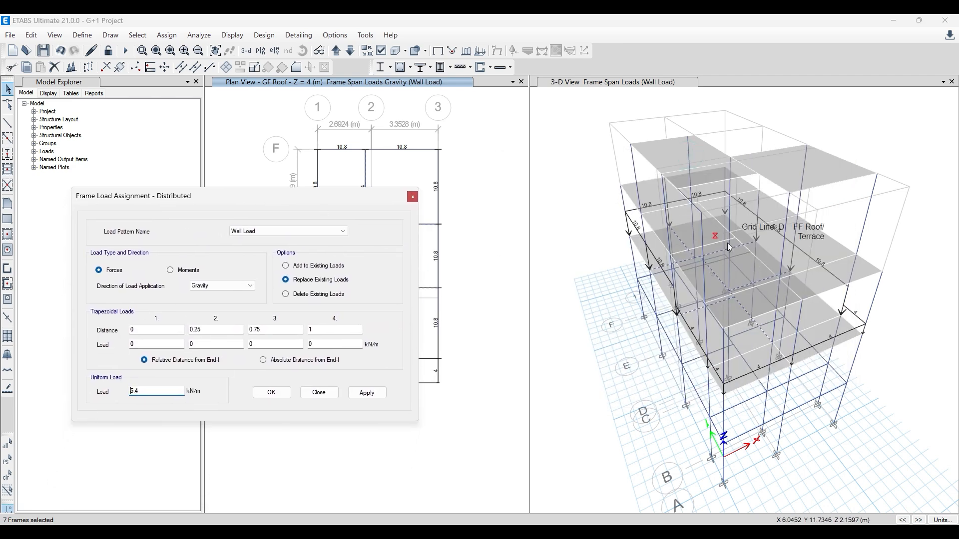
pyautogui.moveTo(315, 207); pyautogui.dragTo(631, 192)
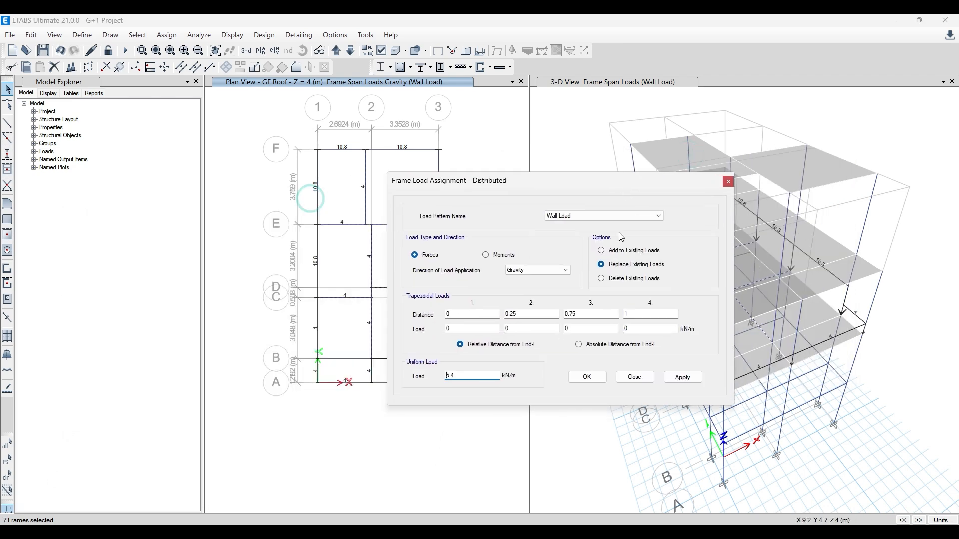
pyautogui.click(683, 378)
pyautogui.click(603, 380)
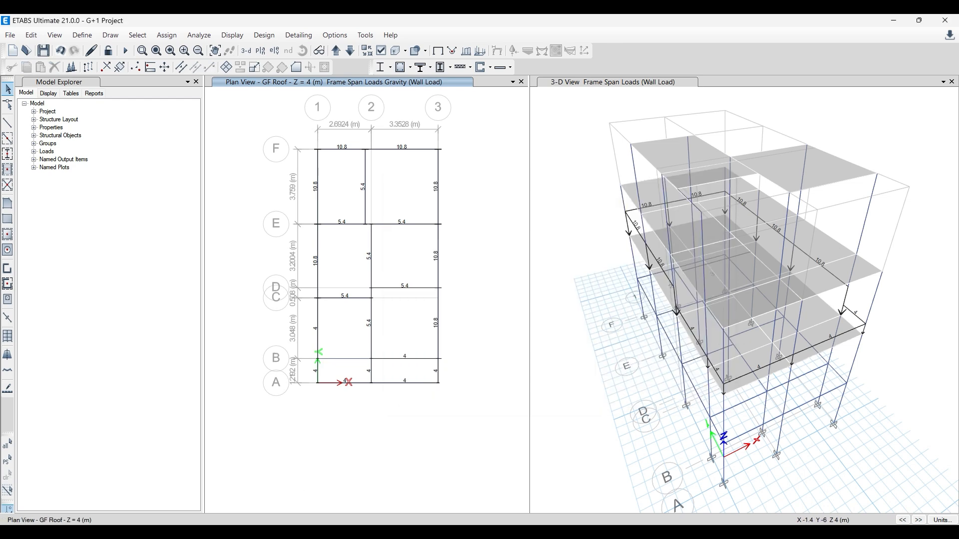
# - Switch to Paint and add the note "For Partition wall thickness is considered to be 0.1m(100mm)" below the wall load calculation
pyautogui.hotkey('alt', 'Tab')
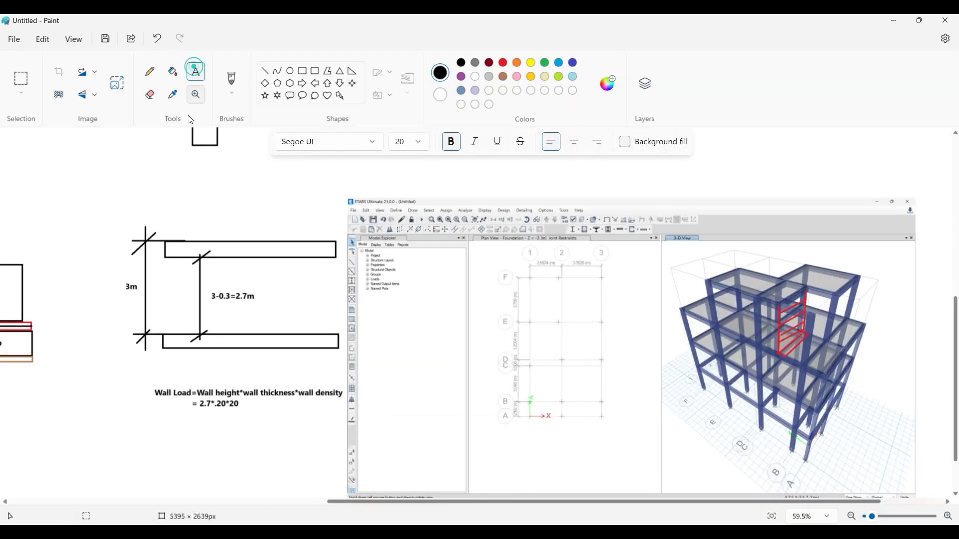
pyautogui.scroll(-1, 188, 347)
pyautogui.moveTo(169, 357); pyautogui.dragTo(302, 398)
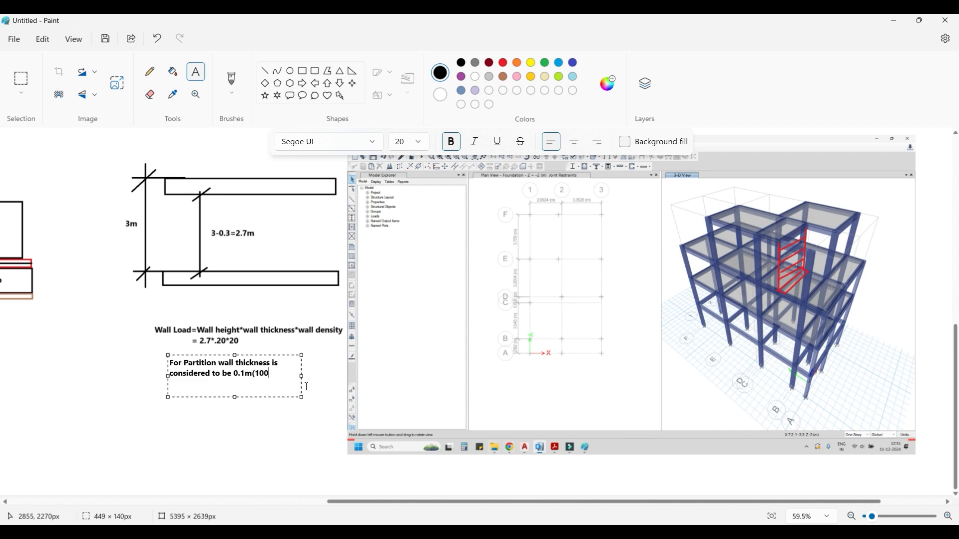
pyautogui.click(341, 375)
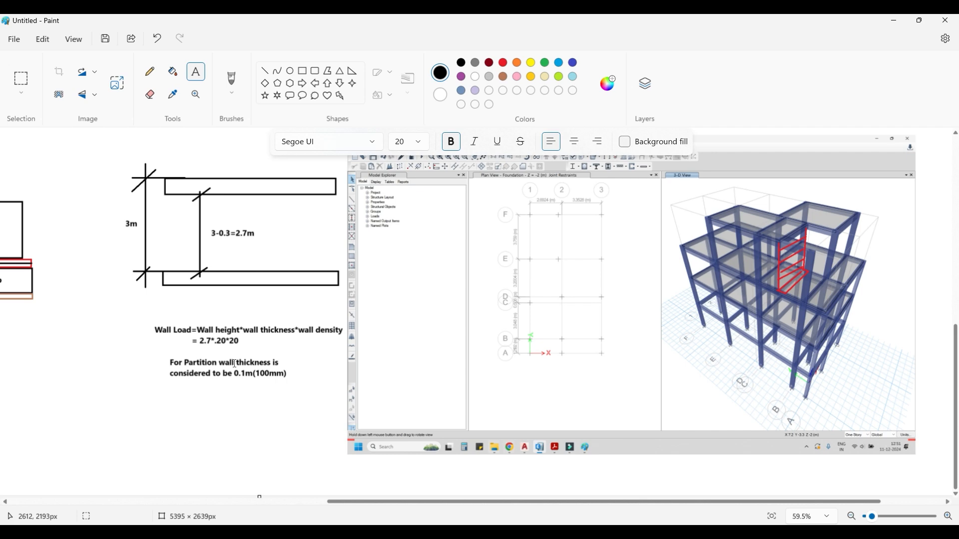
# - Return to ETABS, set the plan to Head Room Roof at Z = 10 m and select the grid E, grid 1, toilet and grid 2 (B-D) beams
pyautogui.hotkey('alt', 'Tab')
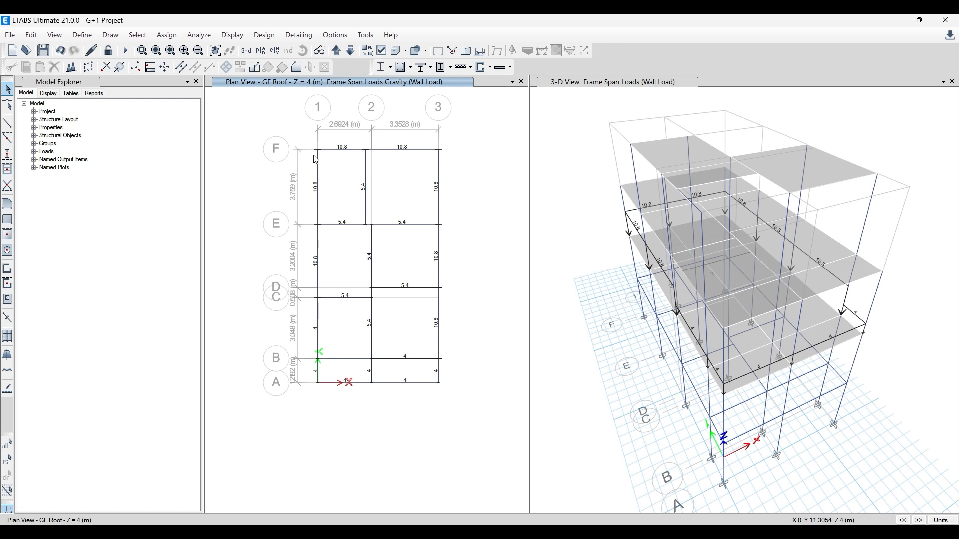
pyautogui.click(334, 52)
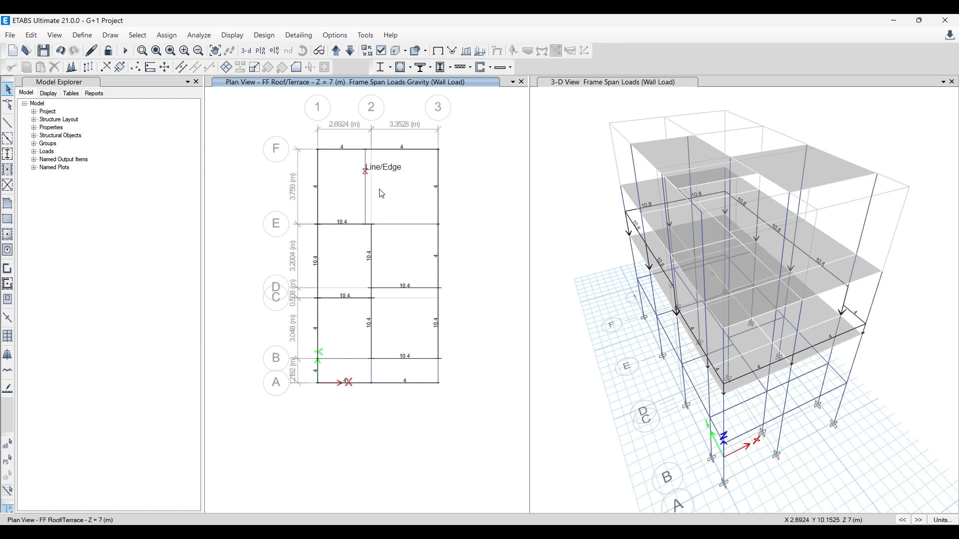
pyautogui.click(335, 52)
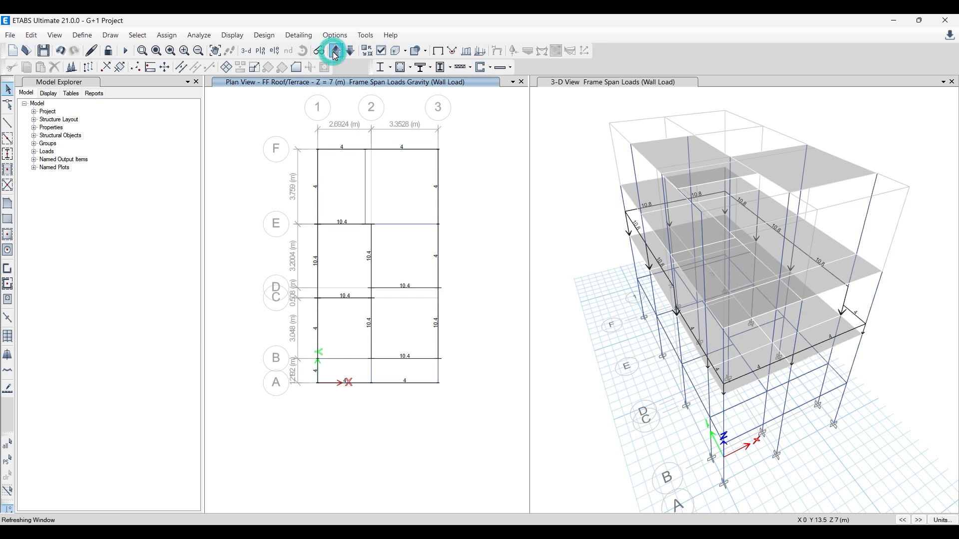
pyautogui.click(328, 224)
pyautogui.click(318, 241)
pyautogui.click(318, 313)
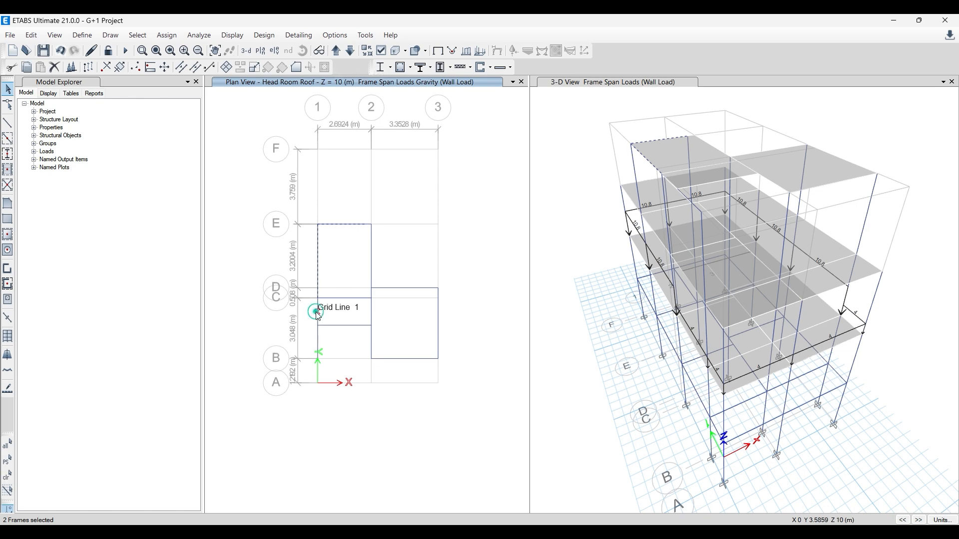
pyautogui.click(332, 324)
pyautogui.click(372, 335)
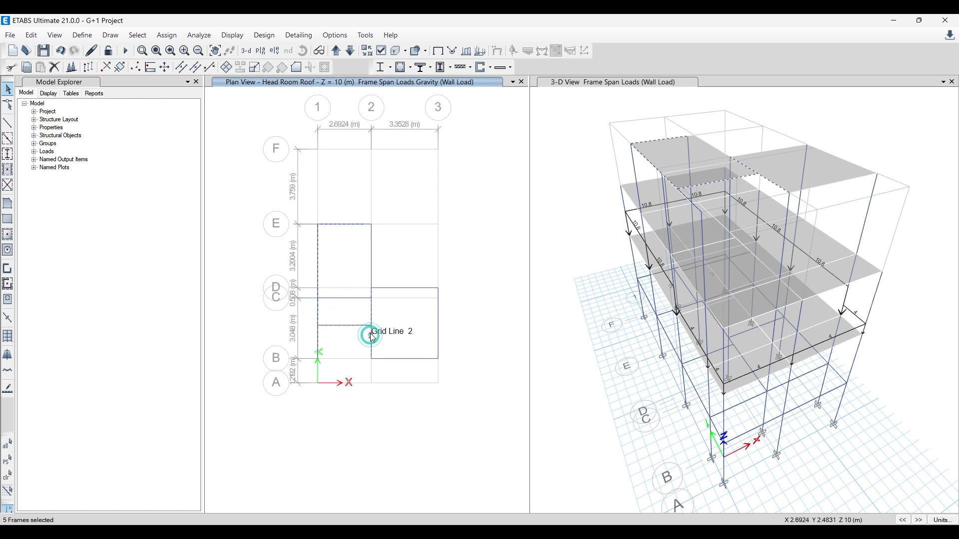
# - Add the Head Room Roof bedroom beams on grids B, 3 and D, grid 2 between D and E, and the short grid E segment to the selection
pyautogui.click(399, 358)
pyautogui.click(439, 340)
pyautogui.click(424, 288)
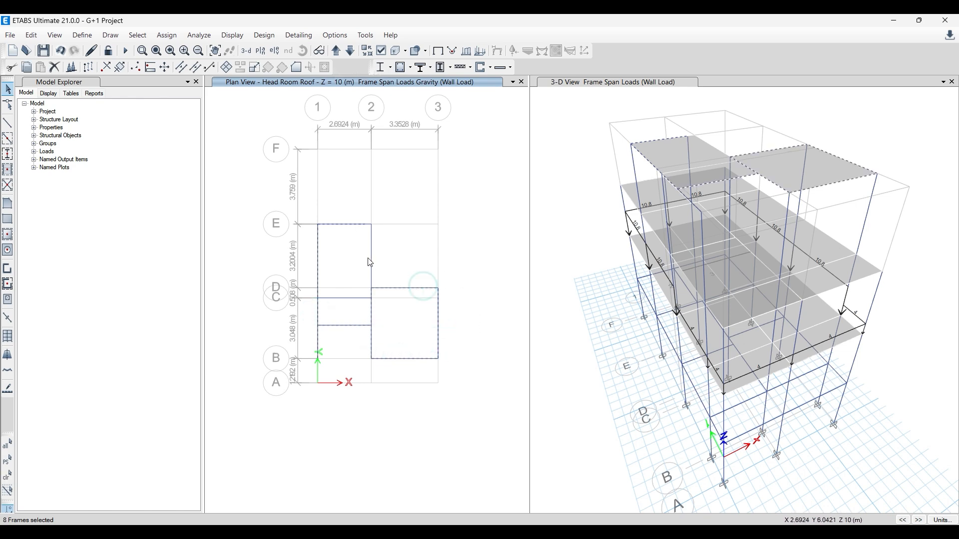
pyautogui.click(372, 257)
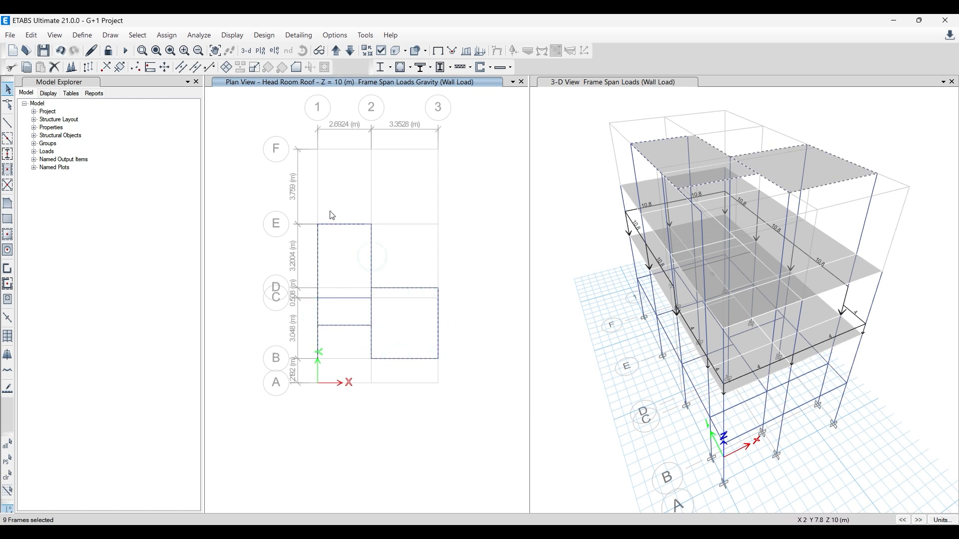
pyautogui.scroll(3, 365, 222)
pyautogui.click(367, 224)
pyautogui.scroll(-3, 370, 235)
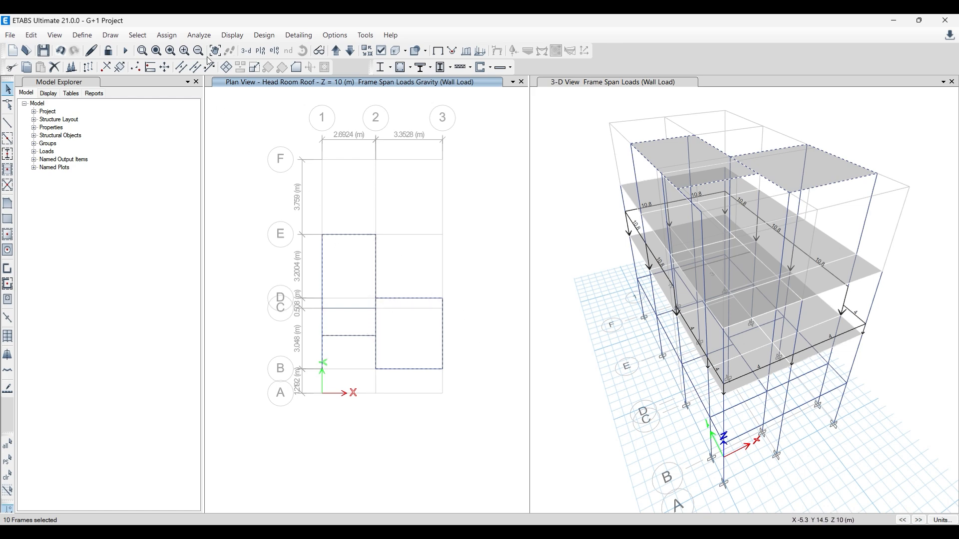
# - Assign a uniform 4 kN/m gravity Wall Load to the selected Head Room Roof beams, replacing existing loads
pyautogui.click(167, 35)
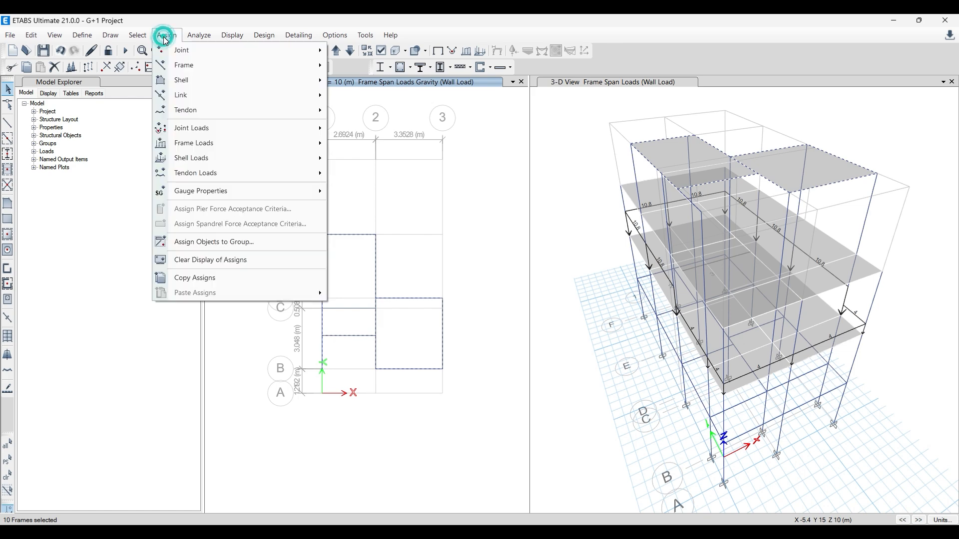
pyautogui.moveTo(197, 148)
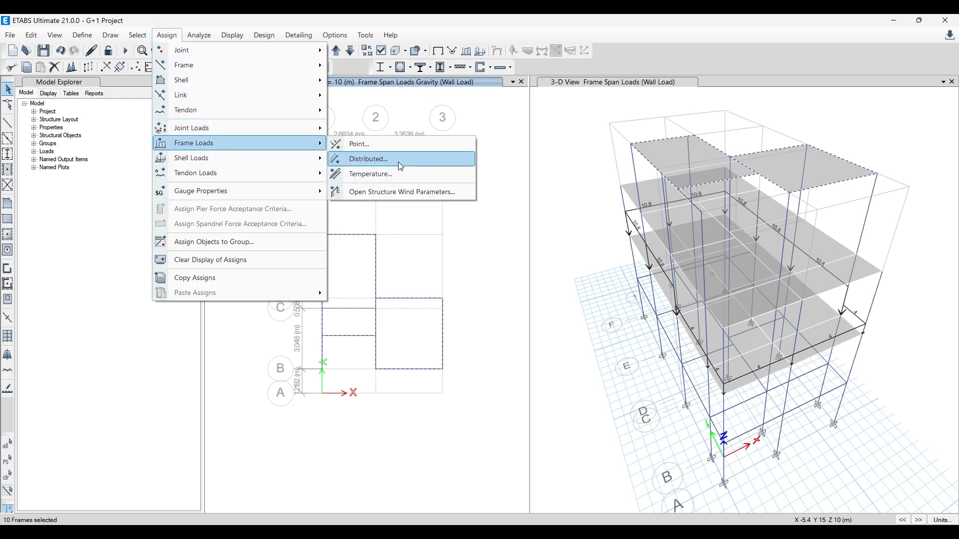
pyautogui.click(369, 158)
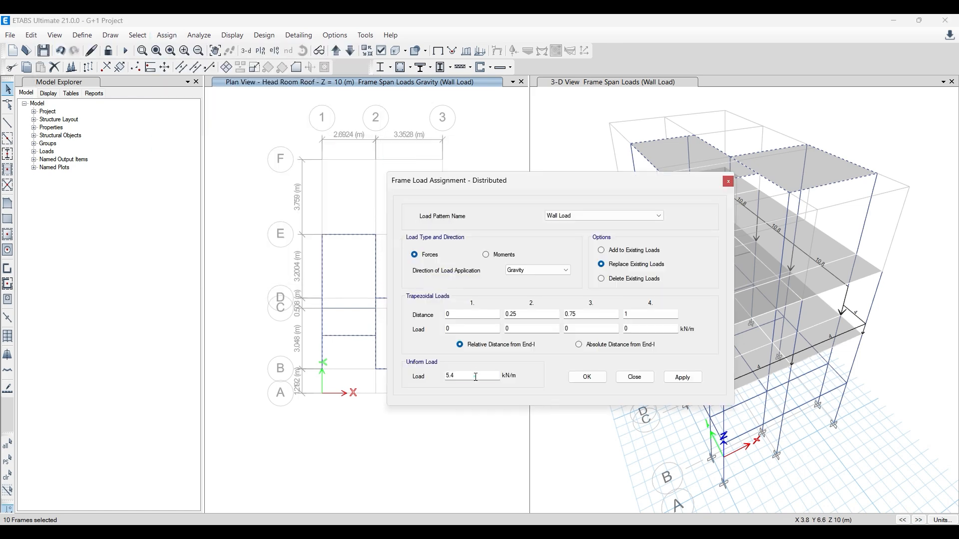
pyautogui.moveTo(475, 377); pyautogui.dragTo(405, 383)
pyautogui.click(690, 380)
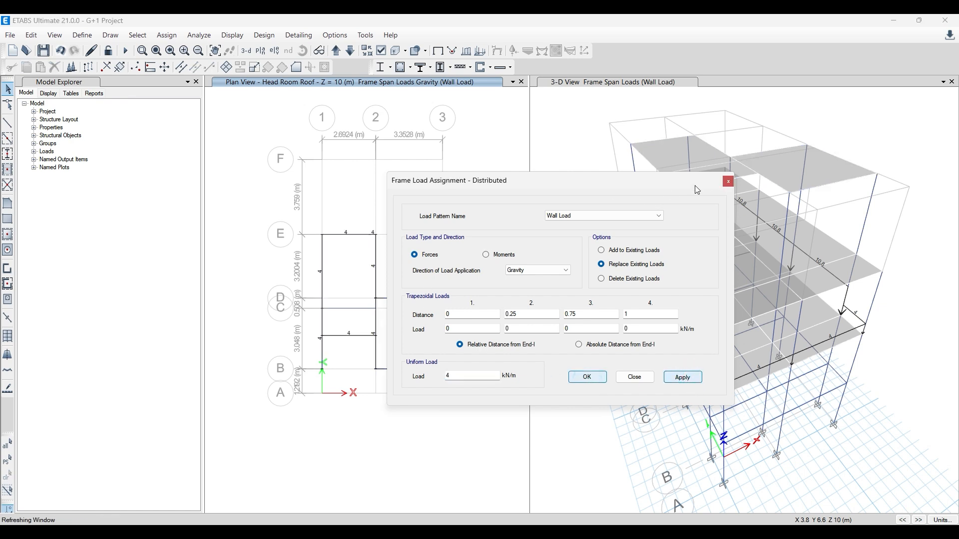
pyautogui.click(728, 181)
# - Refresh the plan and 3-D views and inspect the wall loads across all storeys in 3-D
pyautogui.click(577, 200)
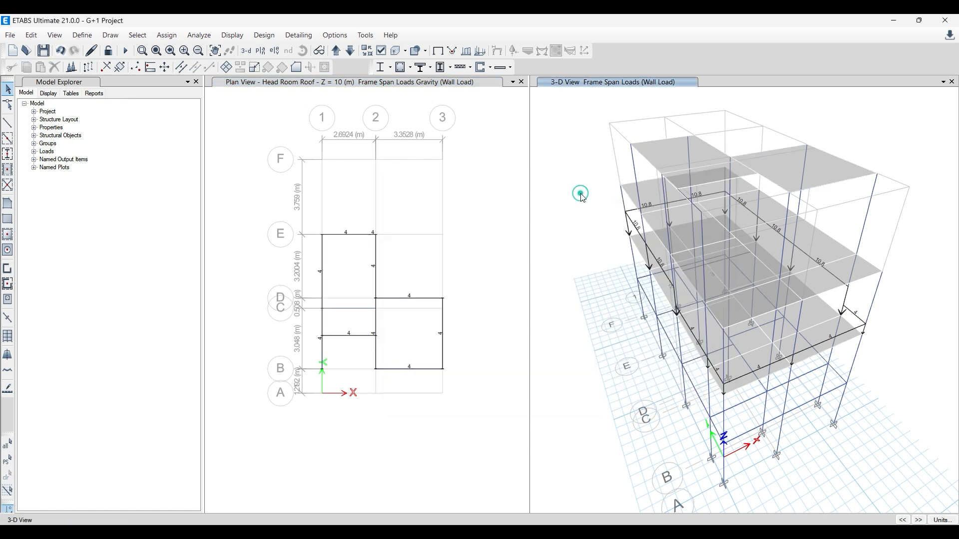
pyautogui.rightClick(454, 188)
pyautogui.click(496, 296)
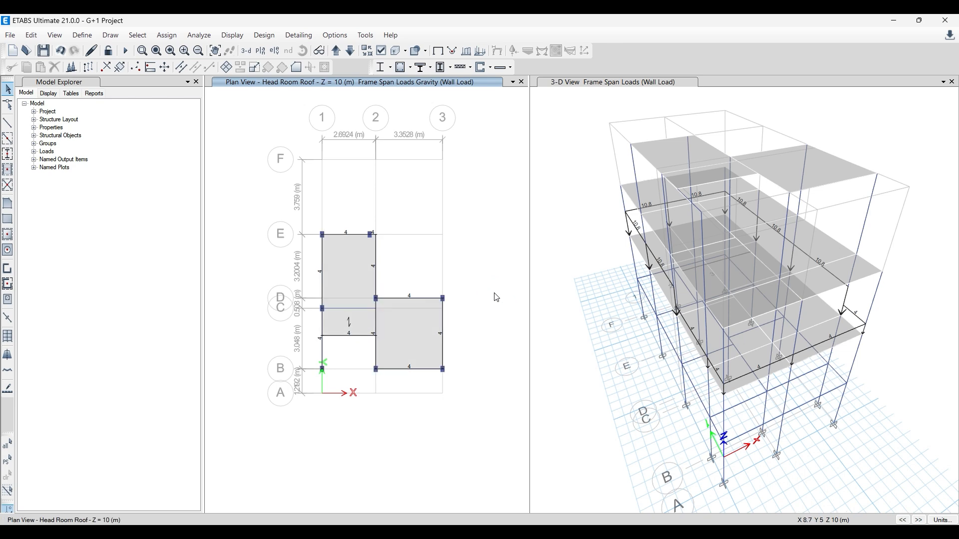
pyautogui.click(616, 266)
pyautogui.rightClick(576, 160)
pyautogui.click(606, 268)
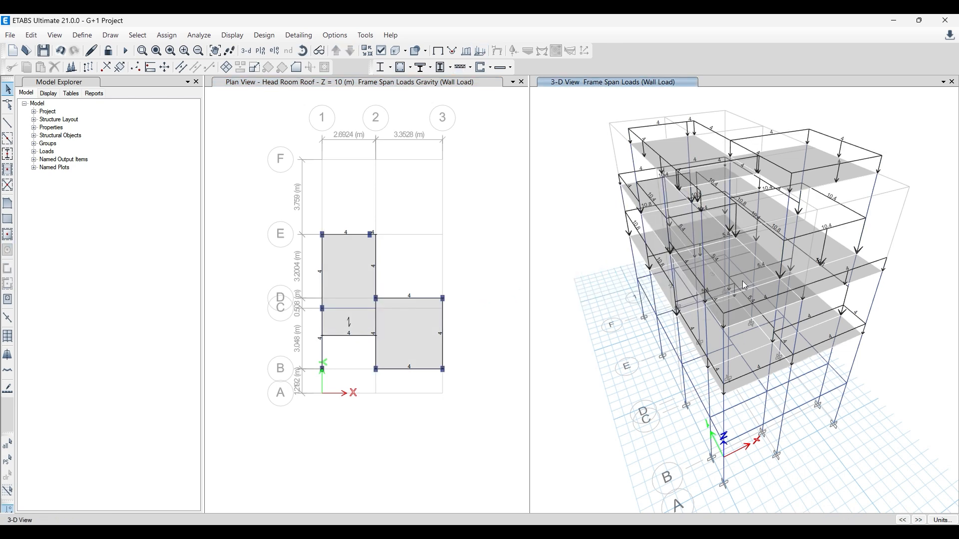
pyautogui.keyDown('shift'); pyautogui.moveTo(744, 285); pyautogui.dragTo(833, 477, button='middle'); pyautogui.keyUp('shift')
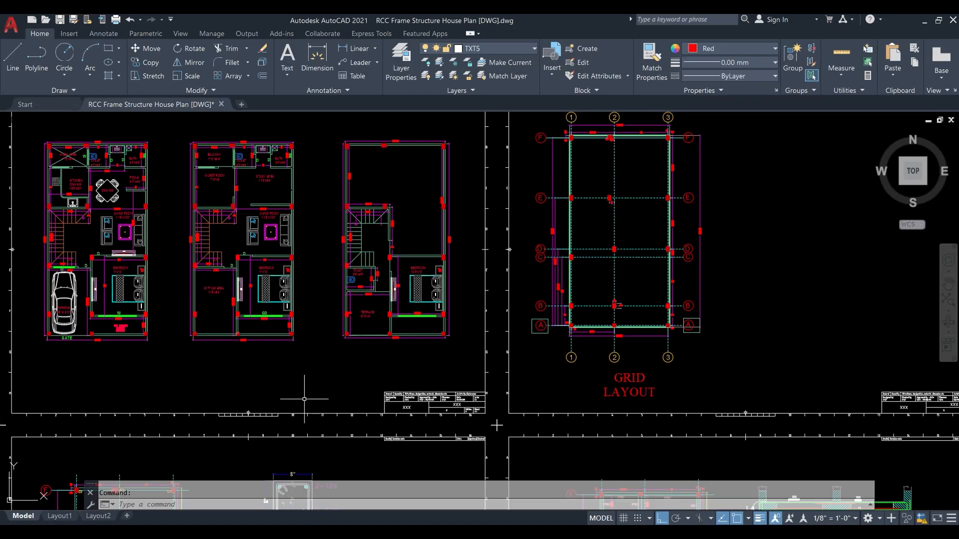
# - In AutoCAD, examine the sitting area, bedroom, staircase and terrace layouts on the house floor plans
pyautogui.scroll(2, 219, 316)
pyautogui.scroll(2, 224, 271)
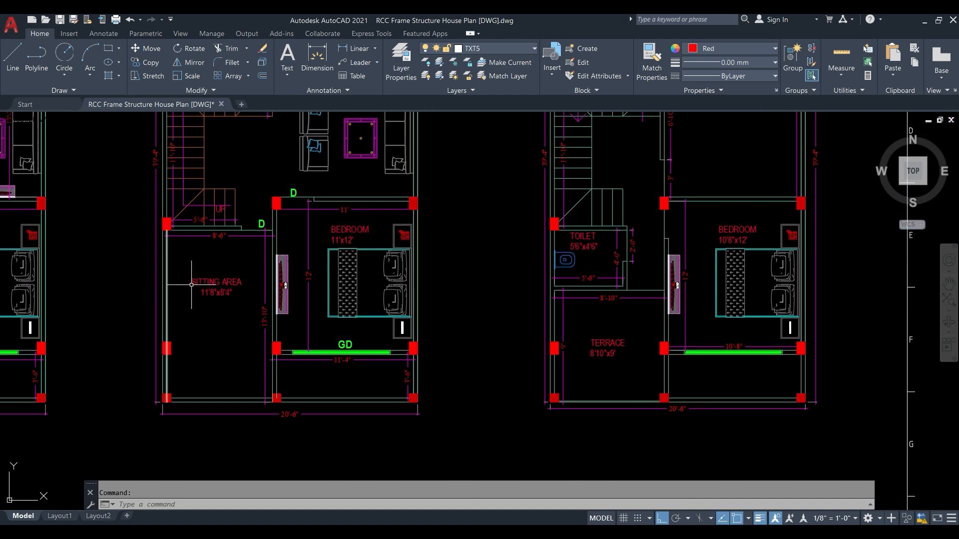
pyautogui.scroll(-2, 205, 306)
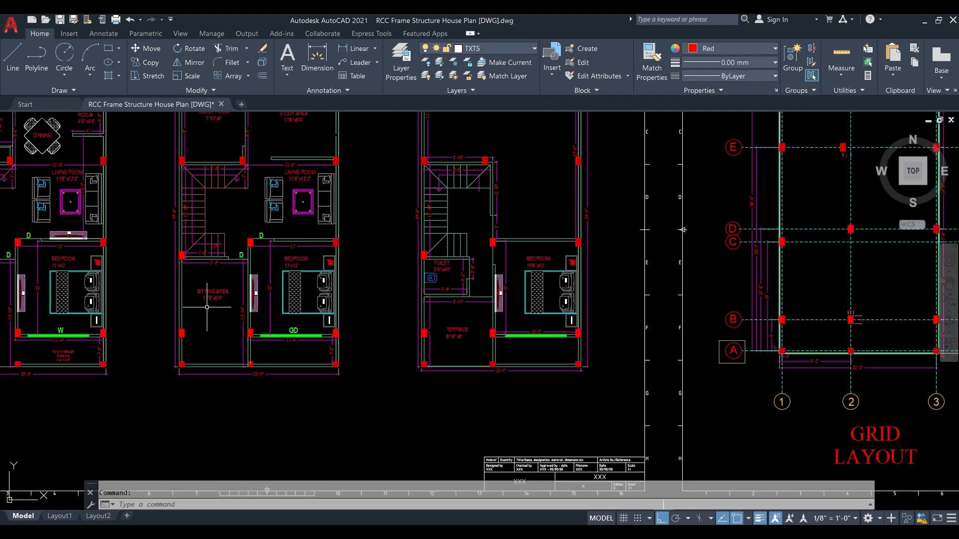
pyautogui.scroll(-2, 207, 307)
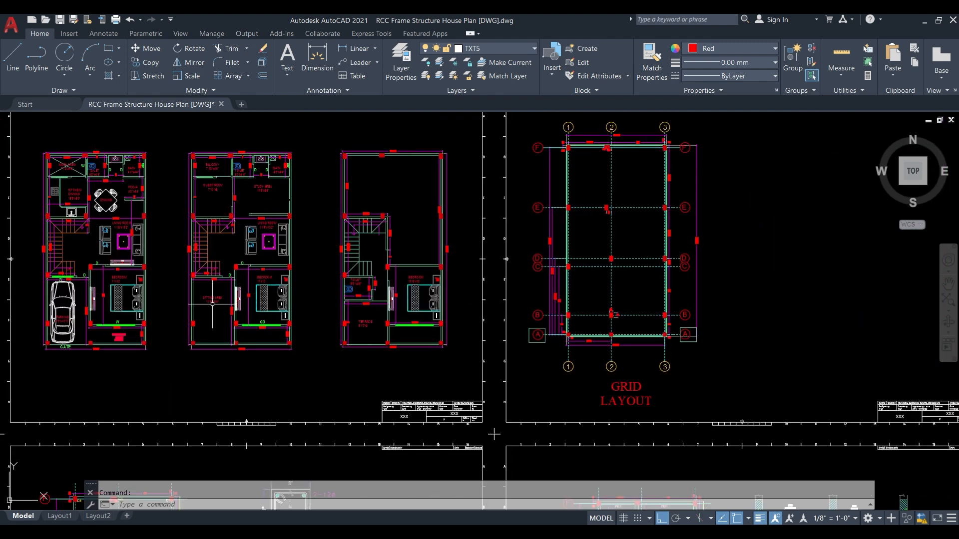
pyautogui.scroll(4, 213, 304)
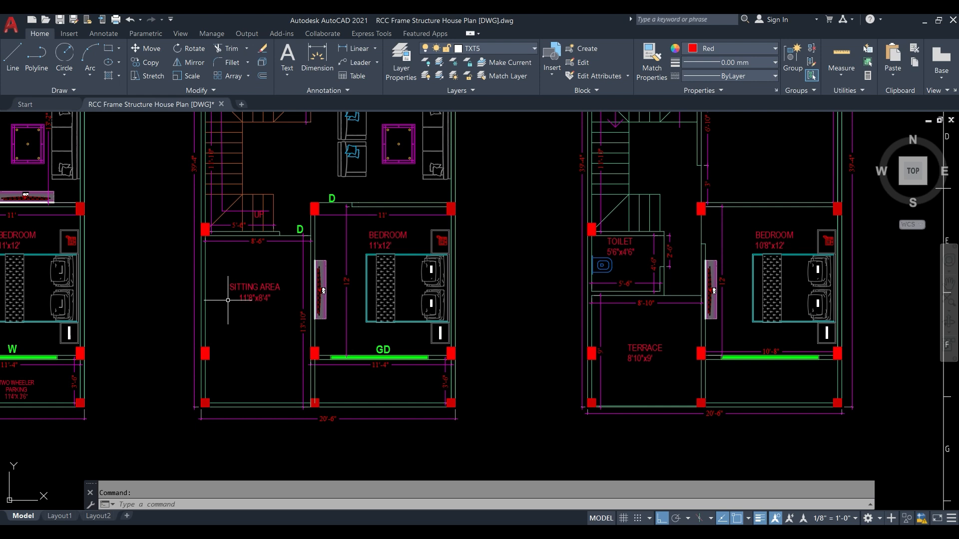
pyautogui.moveTo(270, 278); pyautogui.dragTo(287, 292, button='middle')
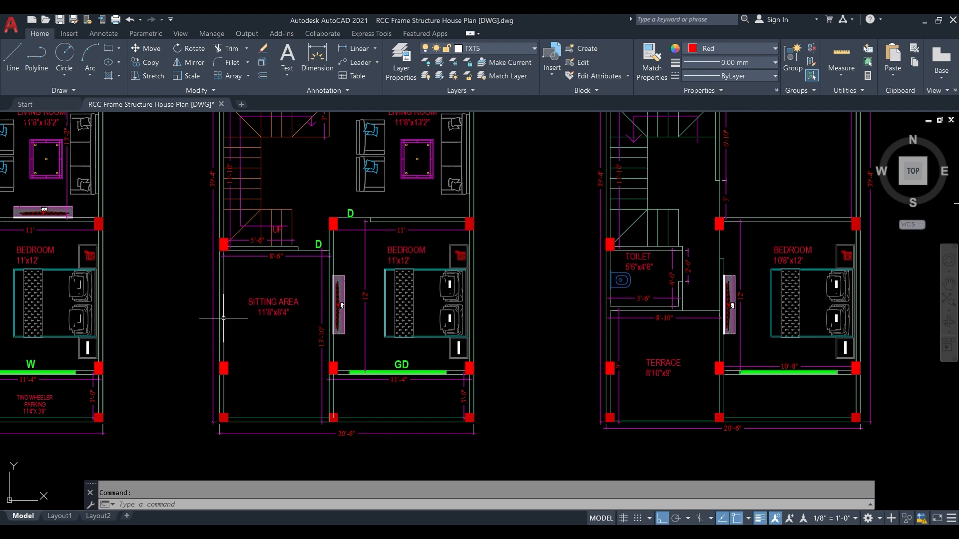
pyautogui.scroll(-3, 280, 329)
pyautogui.scroll(1, 268, 287)
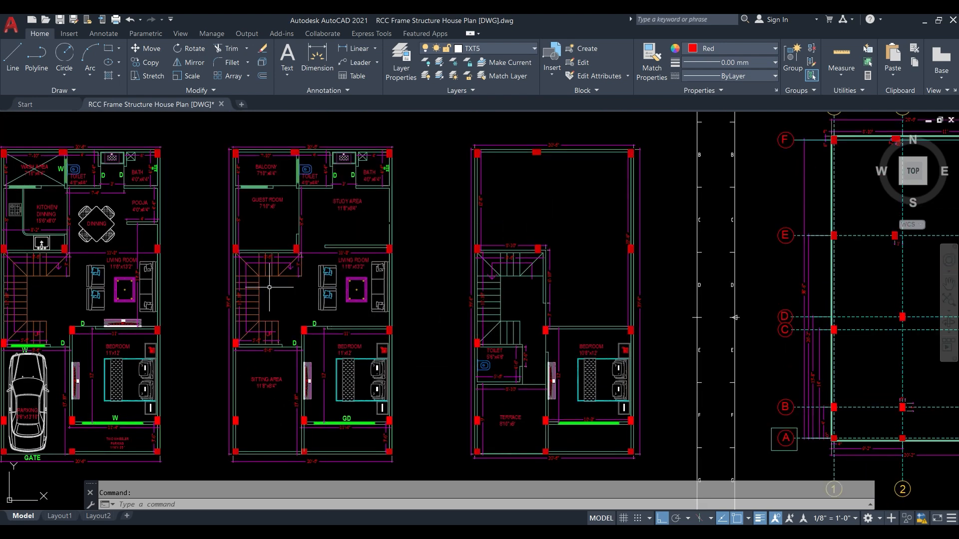
pyautogui.moveTo(255, 375); pyautogui.dragTo(258, 328, button='middle')
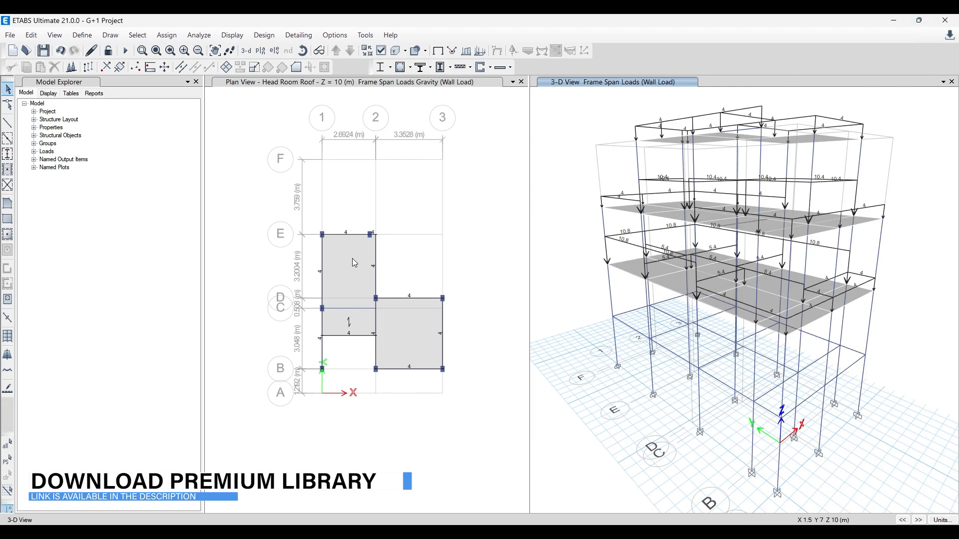
# - Assign a uniform 5 kN/m² gravity Live load to the Head Room Roof slab between grids 1–2 and C–E, replacing existing loads
pyautogui.click(447, 273)
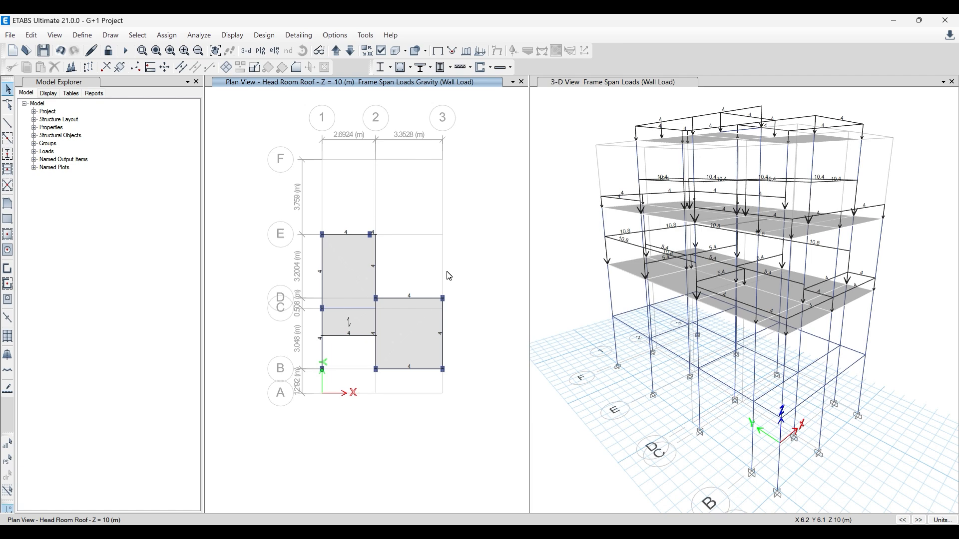
pyautogui.click(418, 252)
pyautogui.click(352, 258)
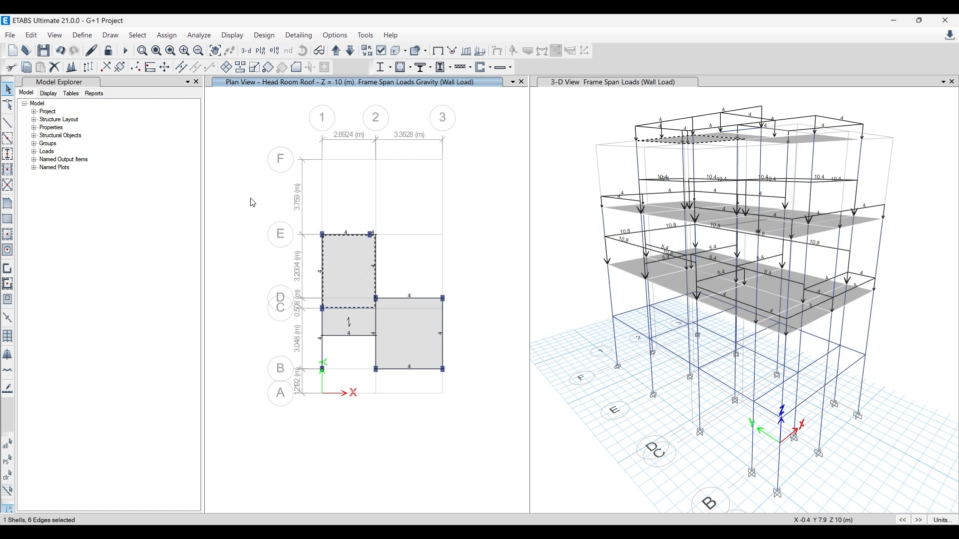
pyautogui.click(168, 38)
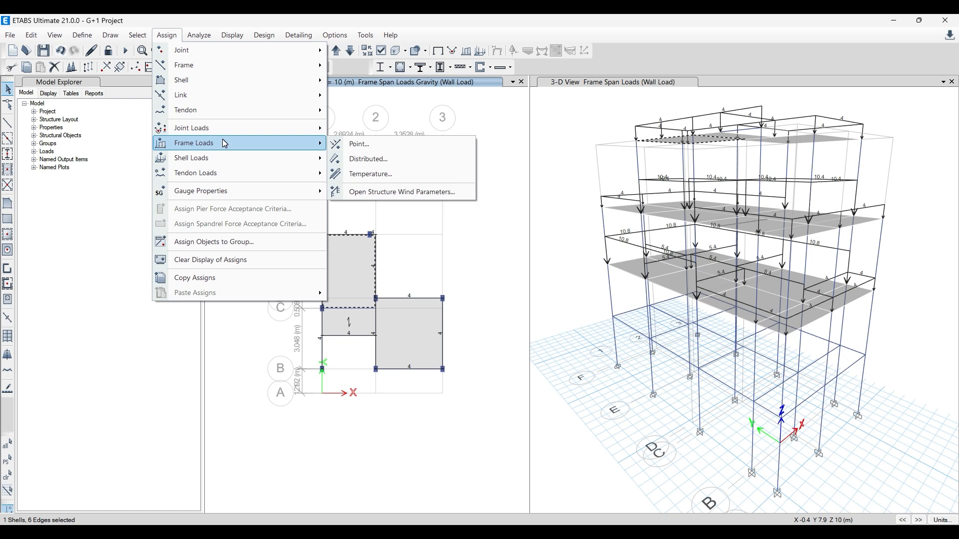
pyautogui.moveTo(235, 81)
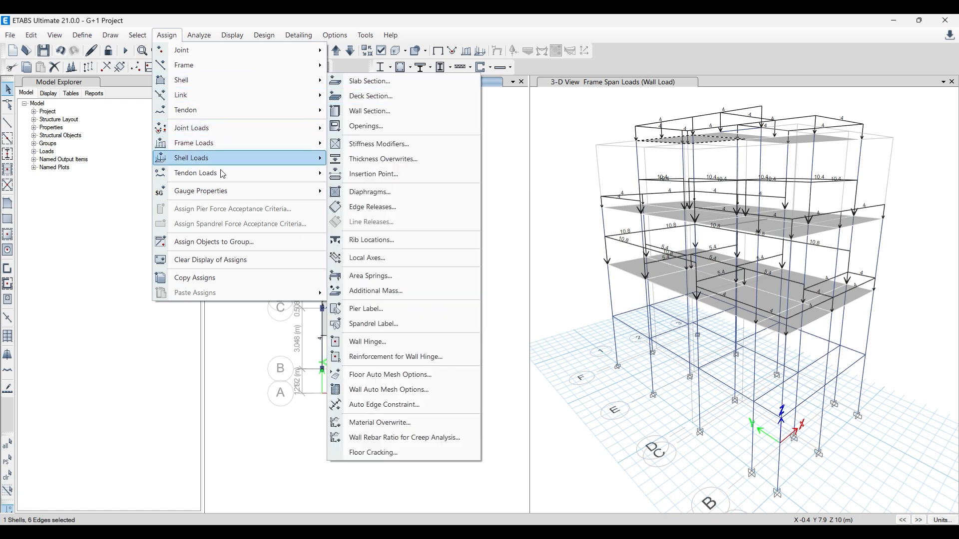
pyautogui.moveTo(244, 158)
pyautogui.click(364, 175)
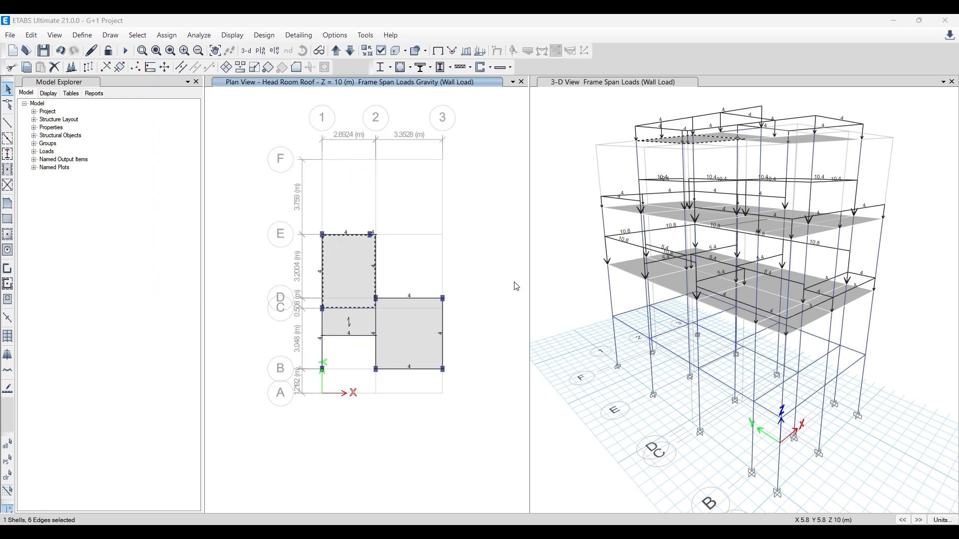
pyautogui.click(648, 199)
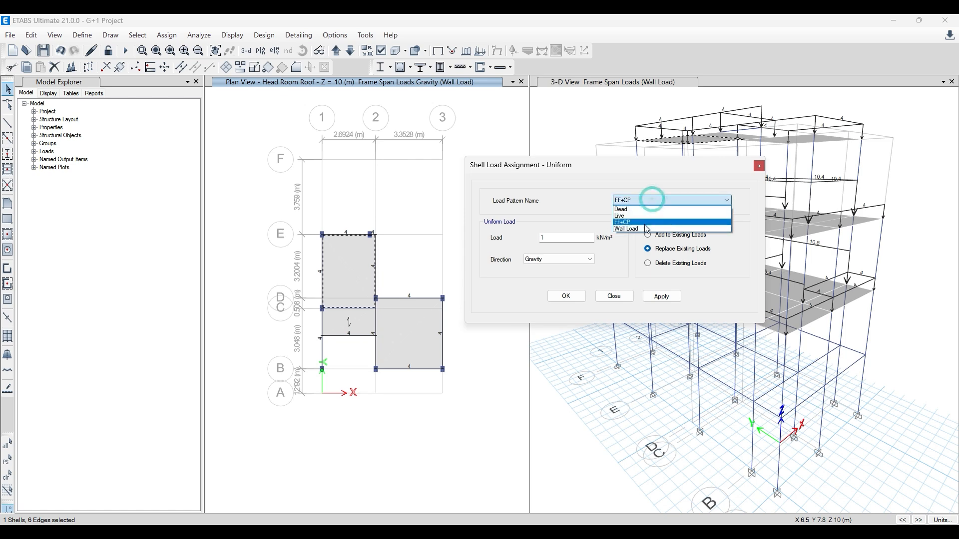
pyautogui.click(645, 216)
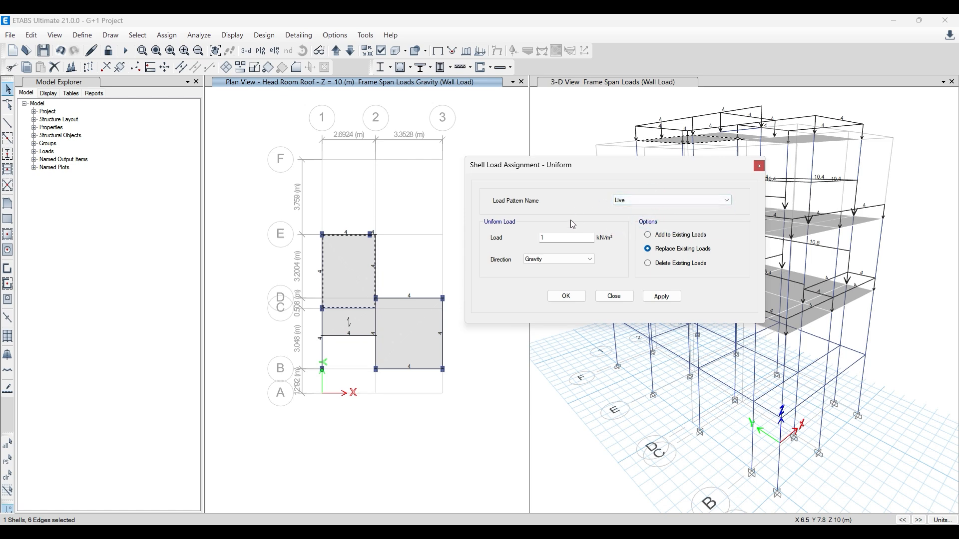
pyautogui.doubleClick(549, 238)
pyautogui.click(668, 297)
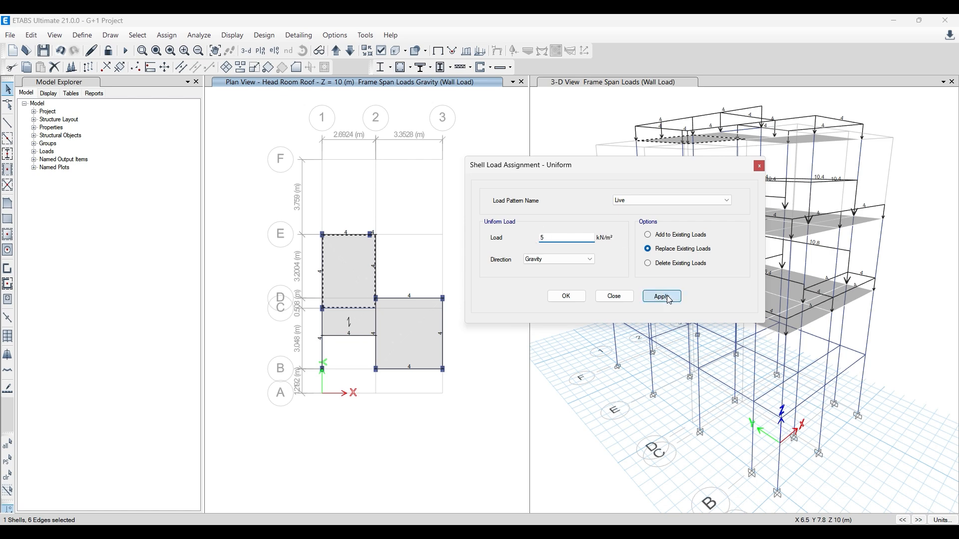
pyautogui.click(574, 297)
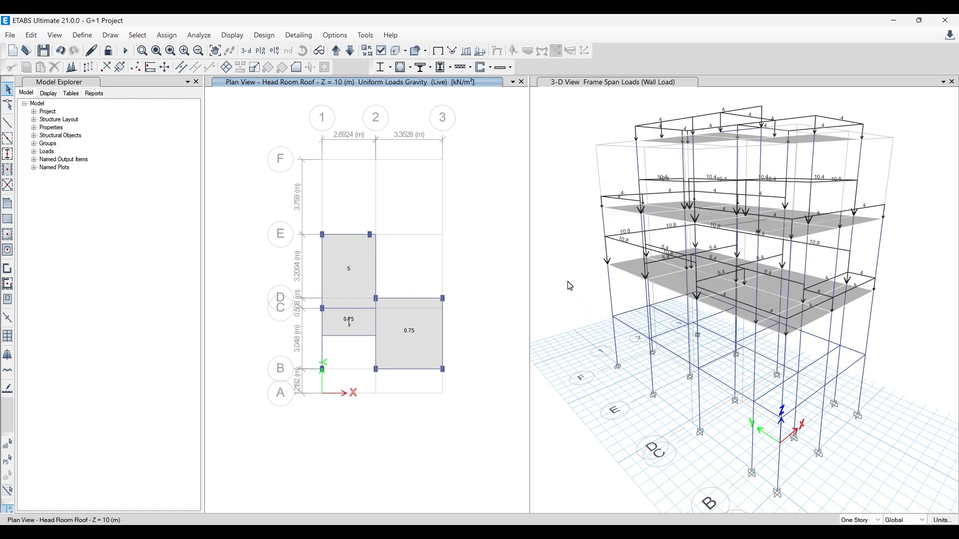
# - Check the house floor plans in AutoCAD and bring the ETABS plan view down to the GF Roof storey
pyautogui.keyDown('shift'); pyautogui.moveTo(845, 402); pyautogui.dragTo(802, 432, button='middle'); pyautogui.keyUp('shift')
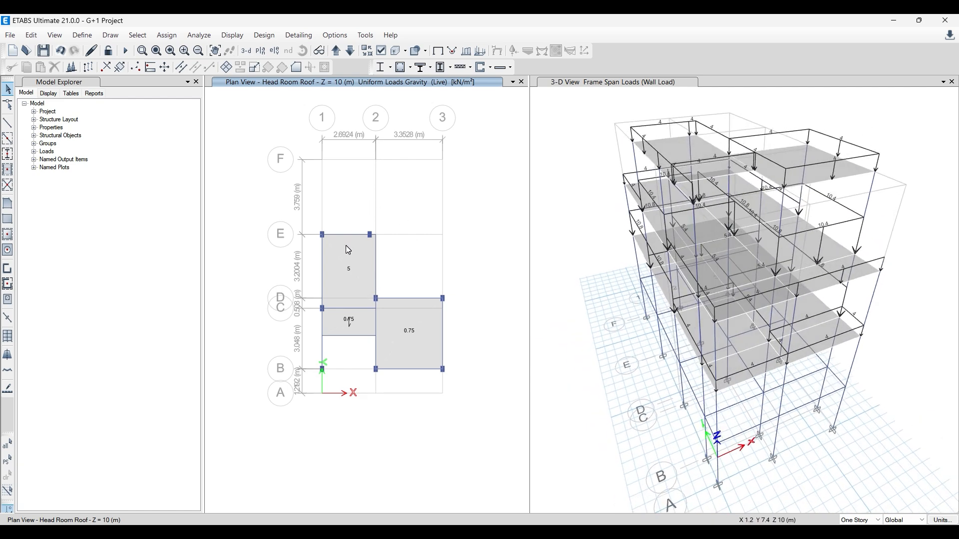
pyautogui.click(420, 253)
pyautogui.click(303, 532)
pyautogui.scroll(2, 287, 324)
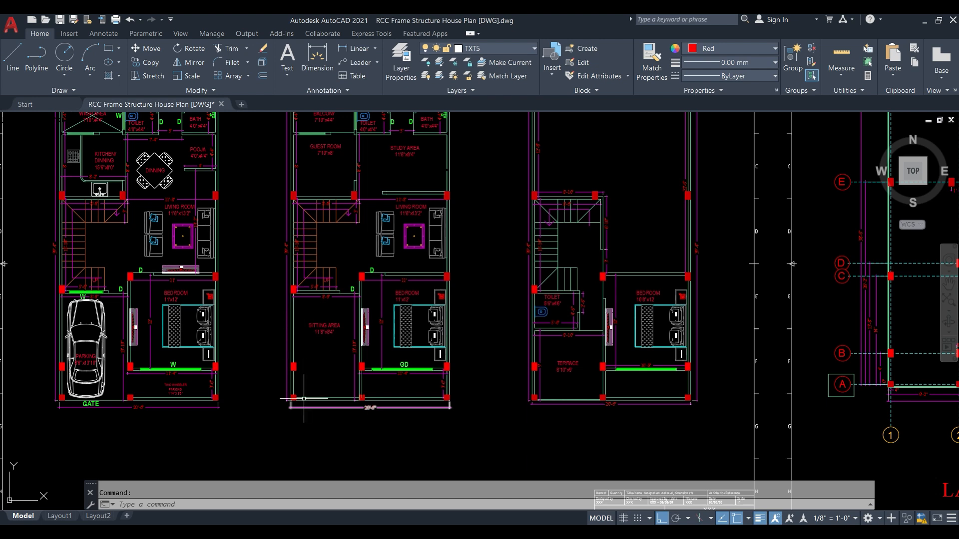
pyautogui.click(928, 19)
pyautogui.click(349, 50)
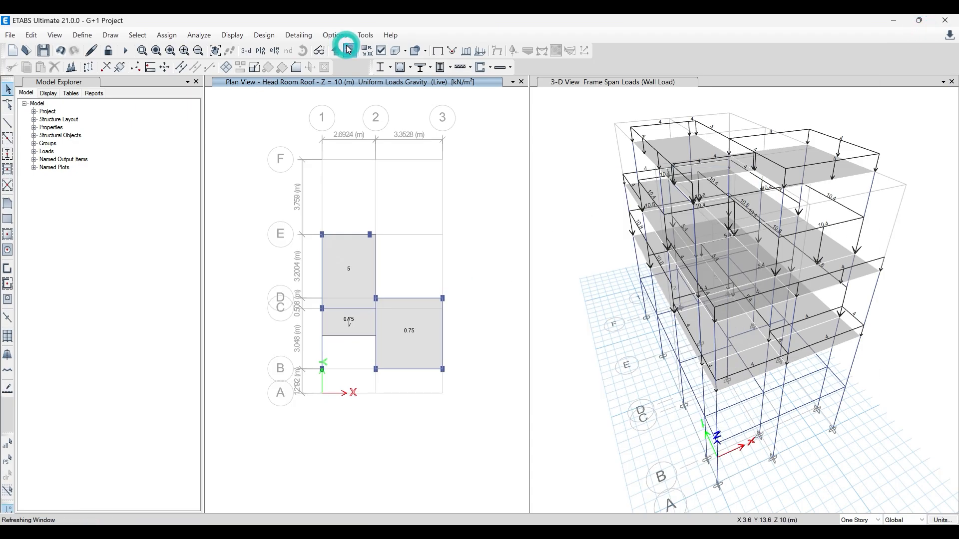
pyautogui.click(349, 51)
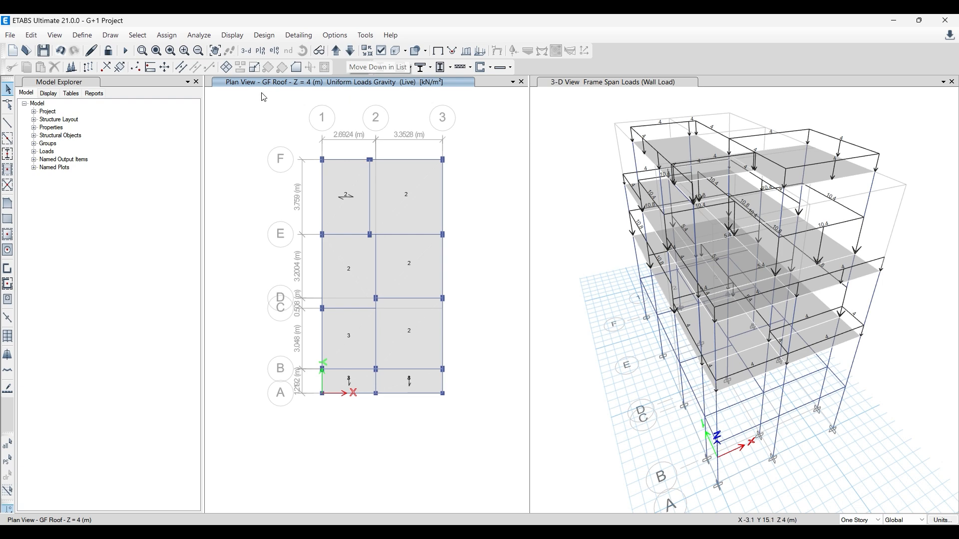
pyautogui.click(332, 533)
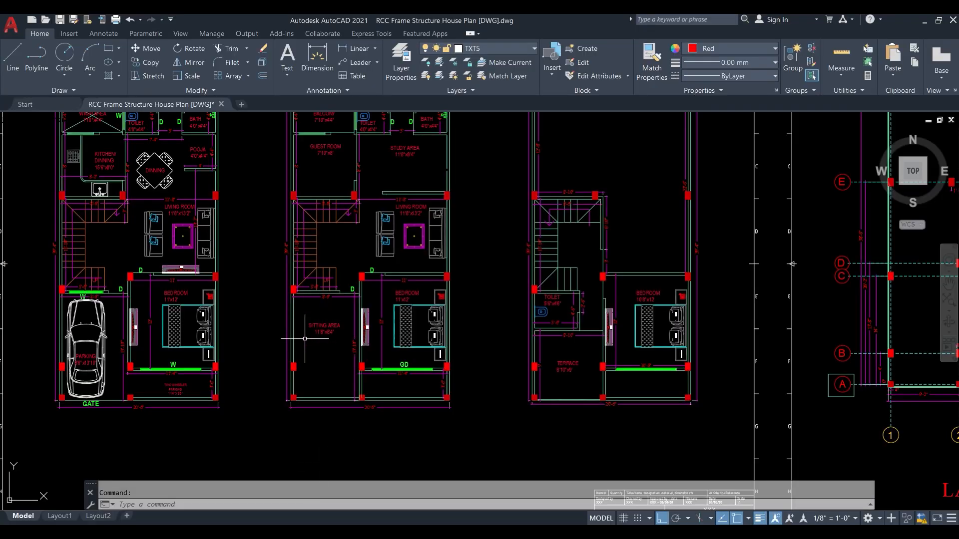
pyautogui.scroll(2, 322, 342)
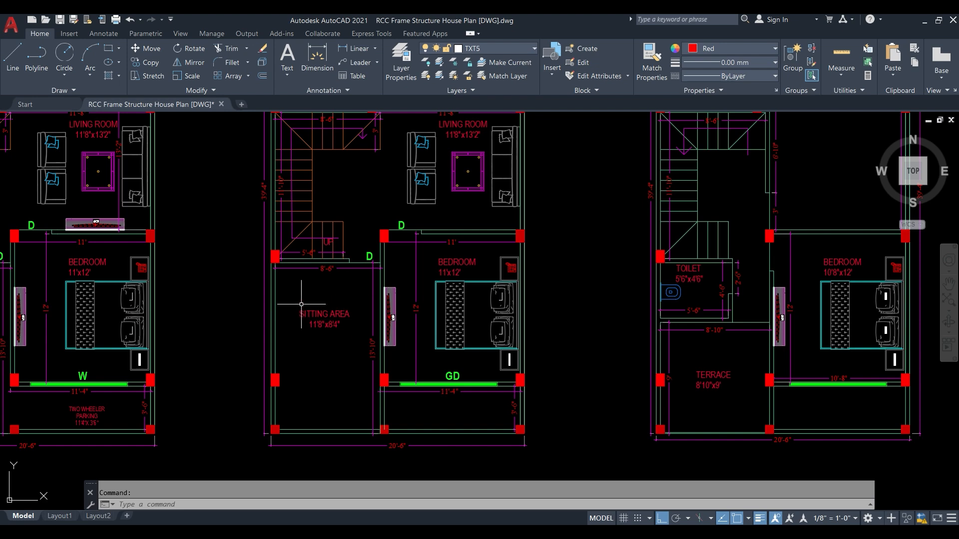
pyautogui.click(925, 19)
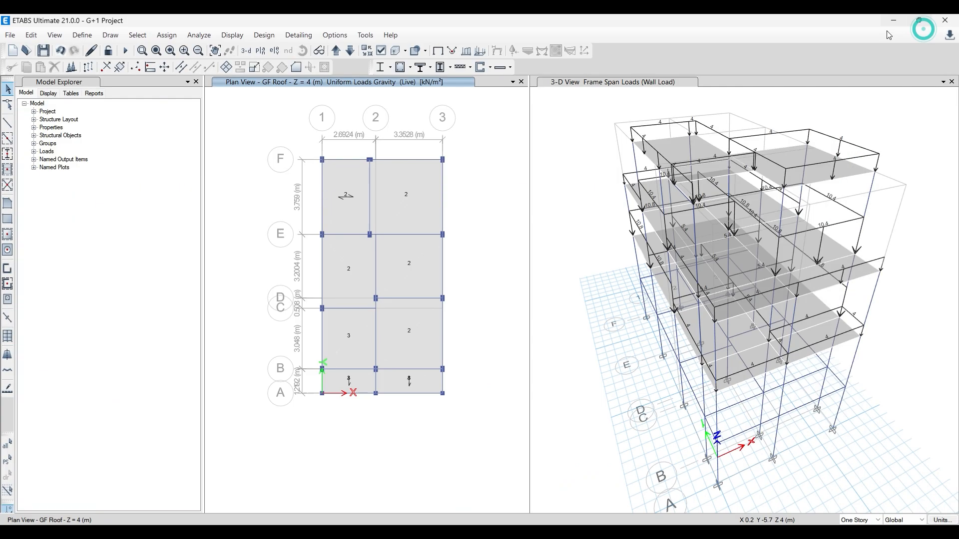
pyautogui.click(321, 327)
pyautogui.click(321, 378)
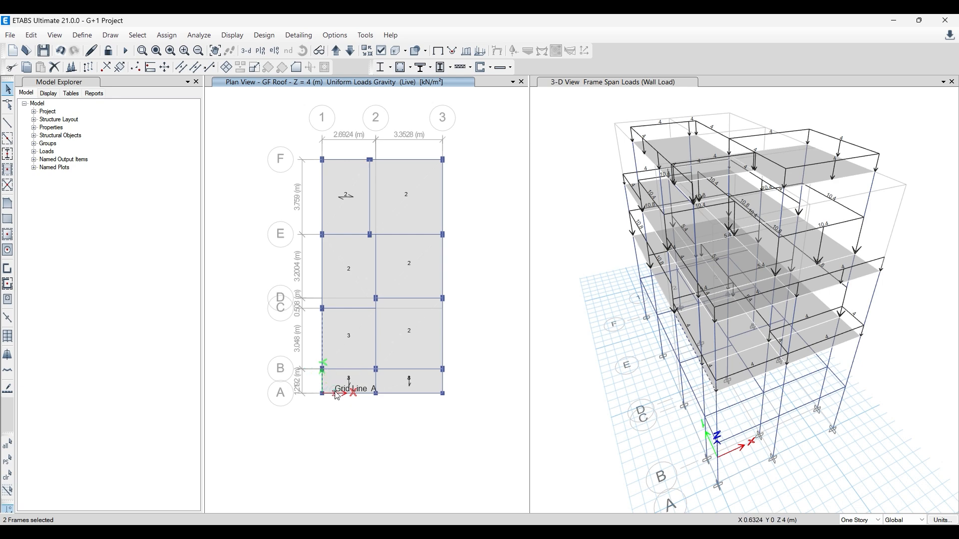
pyautogui.click(337, 393)
pyautogui.click(375, 378)
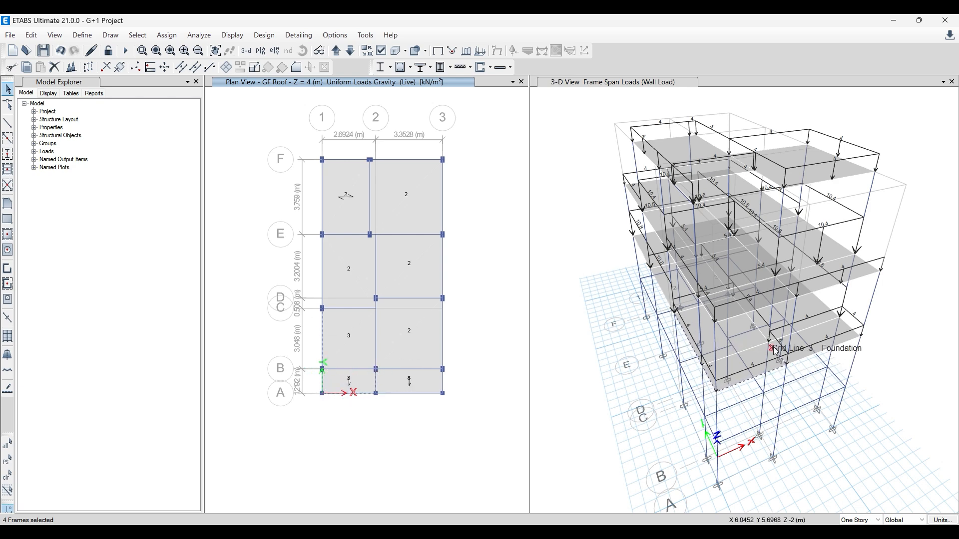
pyautogui.click(162, 36)
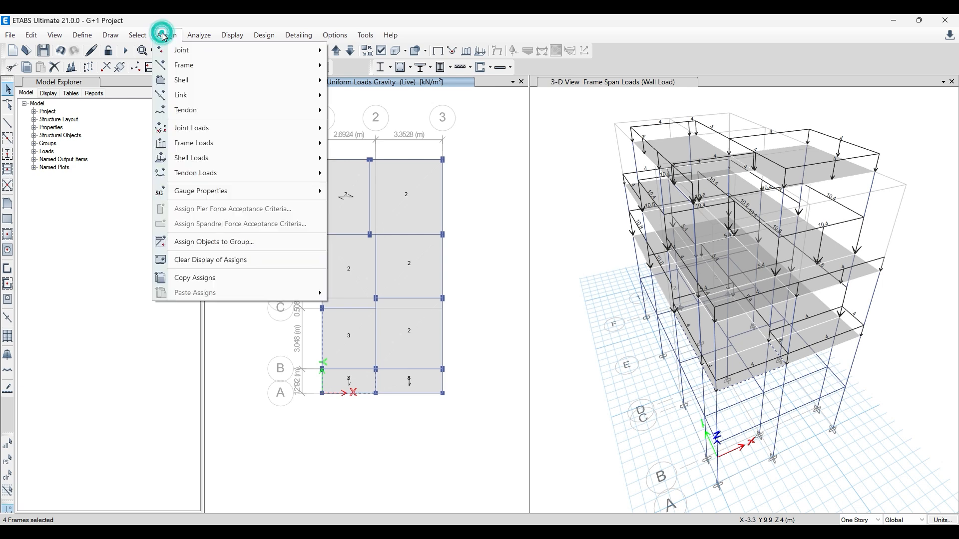
pyautogui.moveTo(207, 142)
pyautogui.click(372, 165)
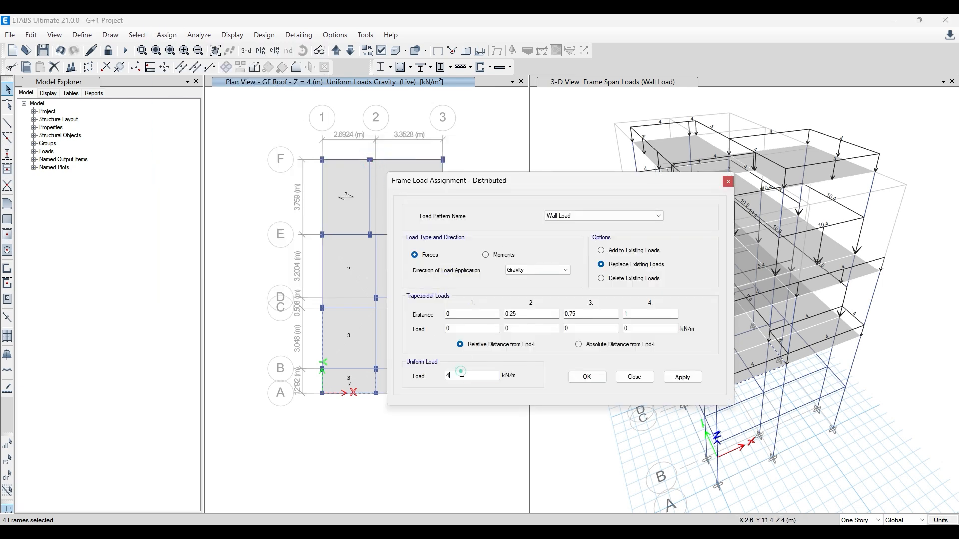
pyautogui.doubleClick(461, 372)
pyautogui.moveTo(526, 187); pyautogui.dragTo(163, 227)
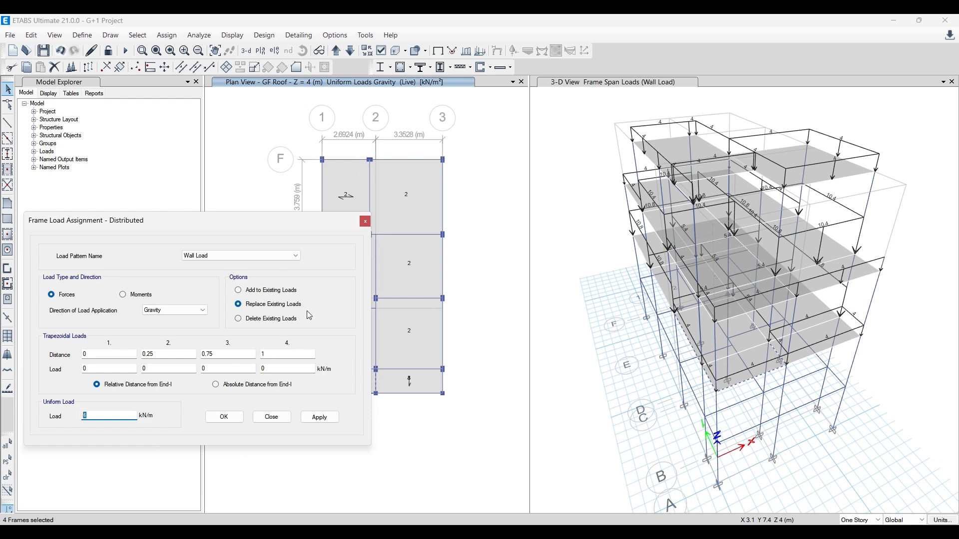
pyautogui.press('Return')
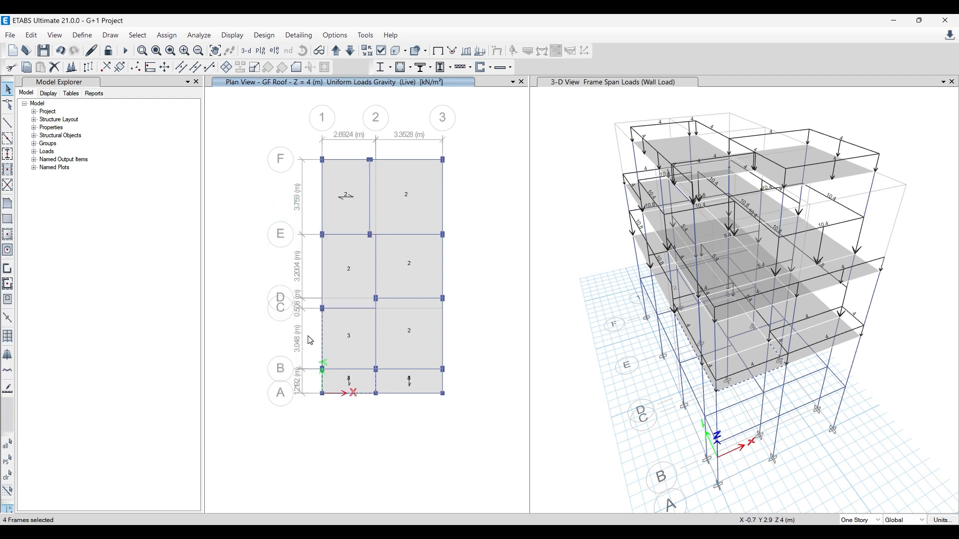
pyautogui.press('Escape')
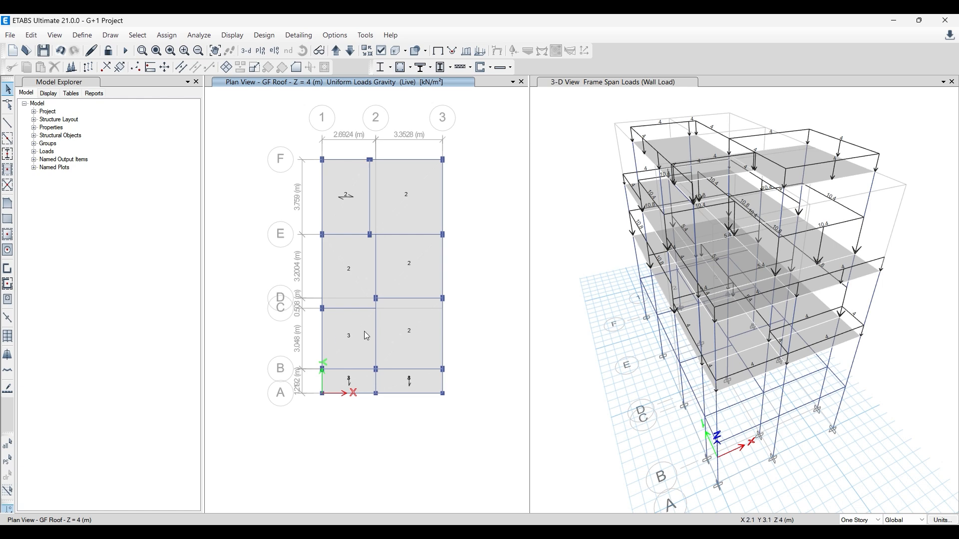
pyautogui.click(356, 332)
pyautogui.click(361, 377)
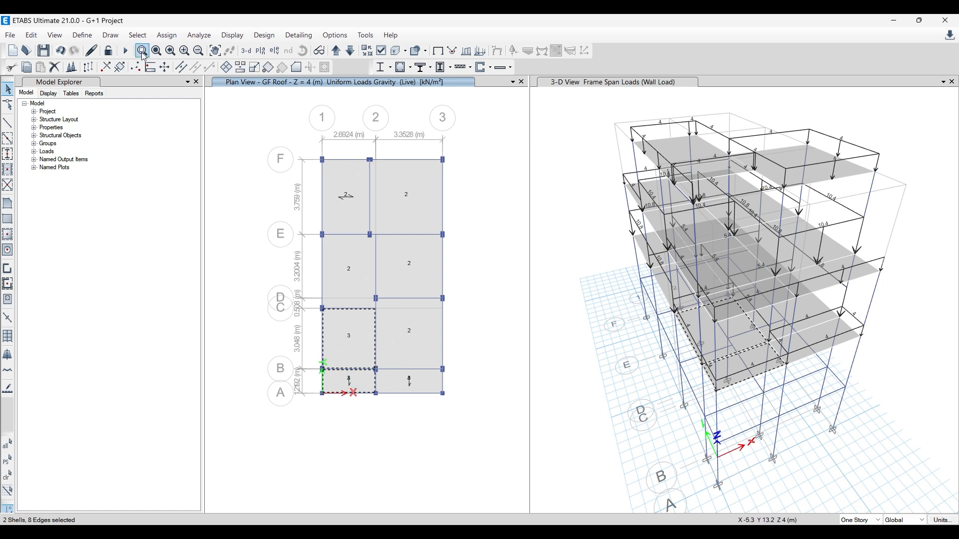
pyautogui.click(133, 35)
pyautogui.click(166, 35)
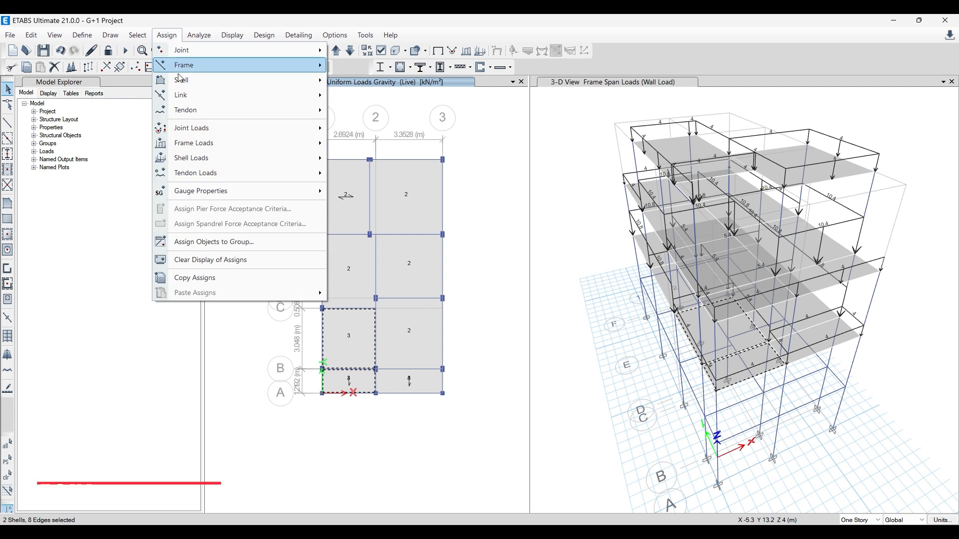
pyautogui.moveTo(207, 157)
pyautogui.click(361, 173)
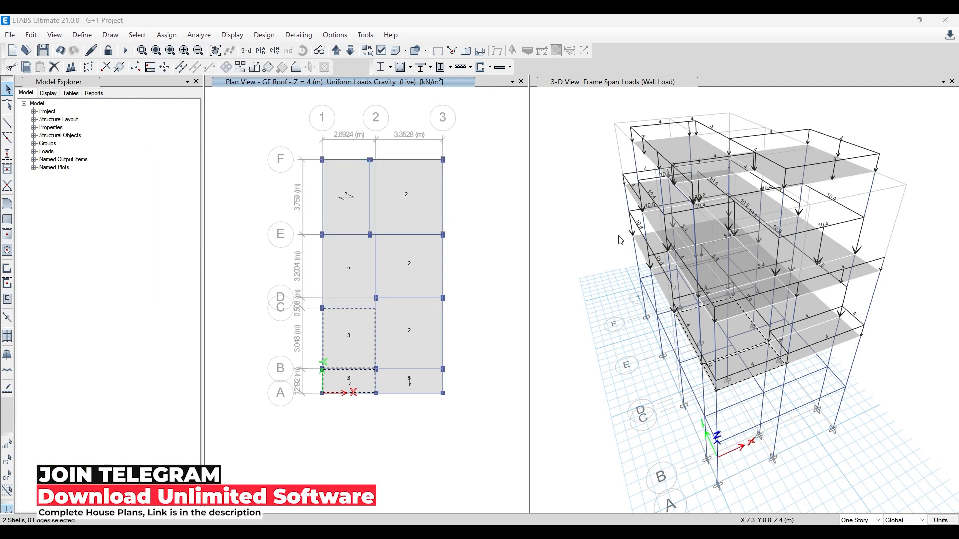
pyautogui.click(633, 200)
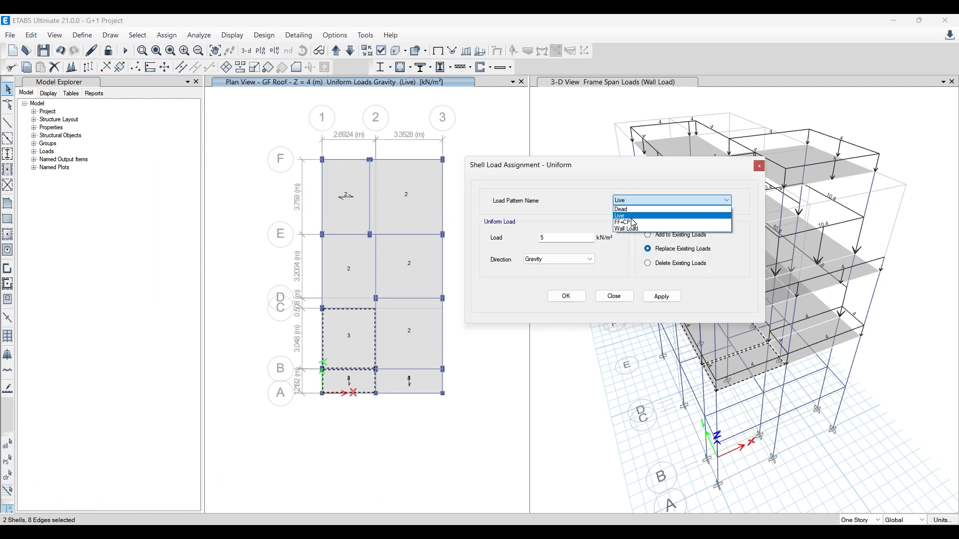
pyautogui.click(549, 238)
pyautogui.doubleClick(552, 238)
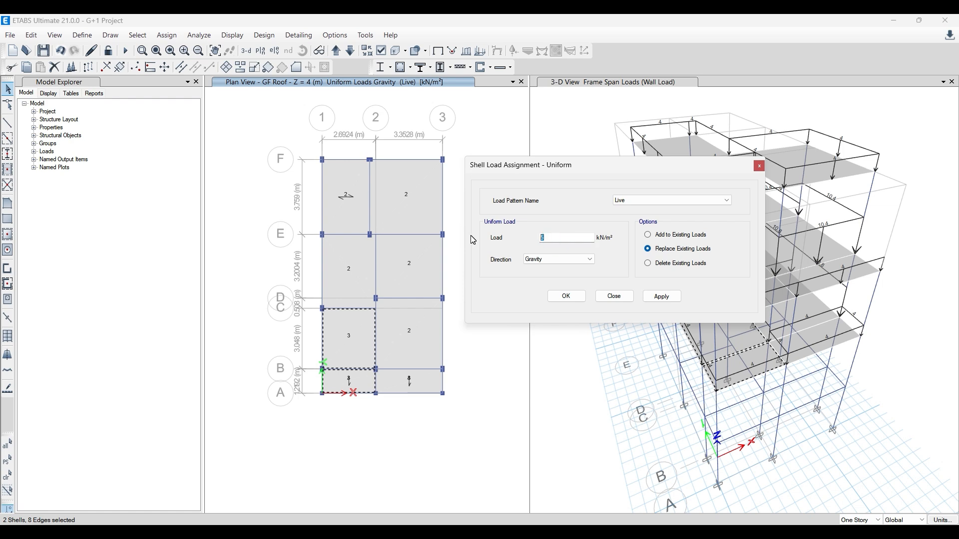
pyautogui.click(758, 168)
pyautogui.click(356, 334)
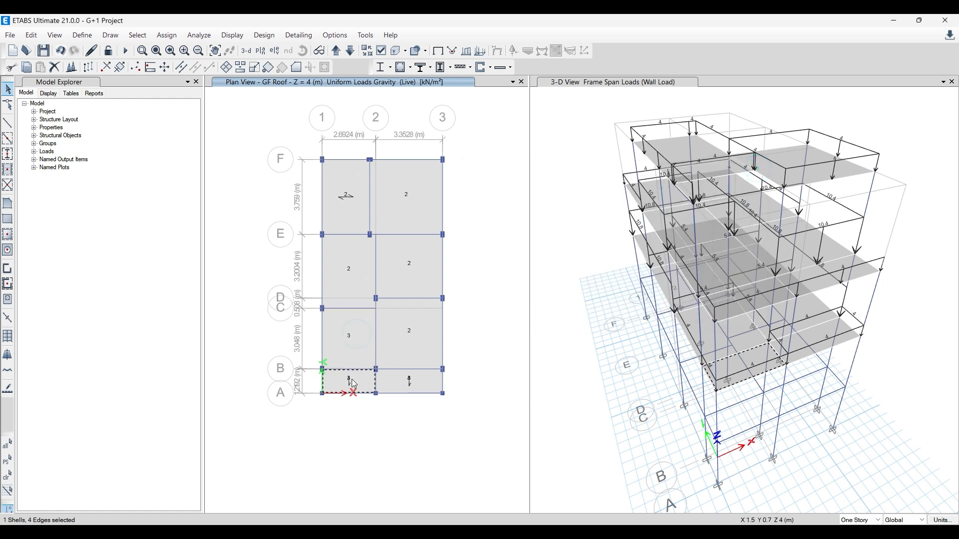
pyautogui.click(352, 380)
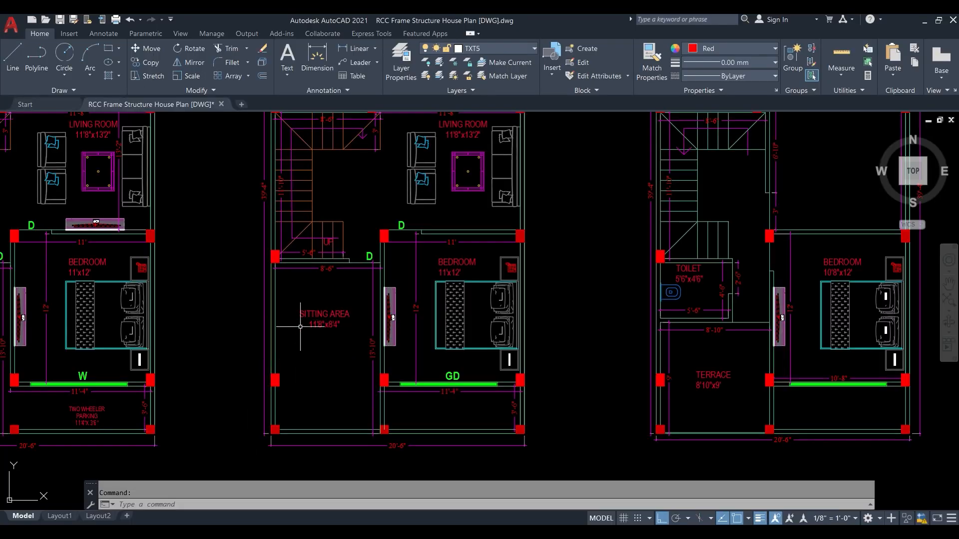
# - Review the complete set of house floor plans in AutoCAD and return to the ETABS model
pyautogui.scroll(-2, 306, 330)
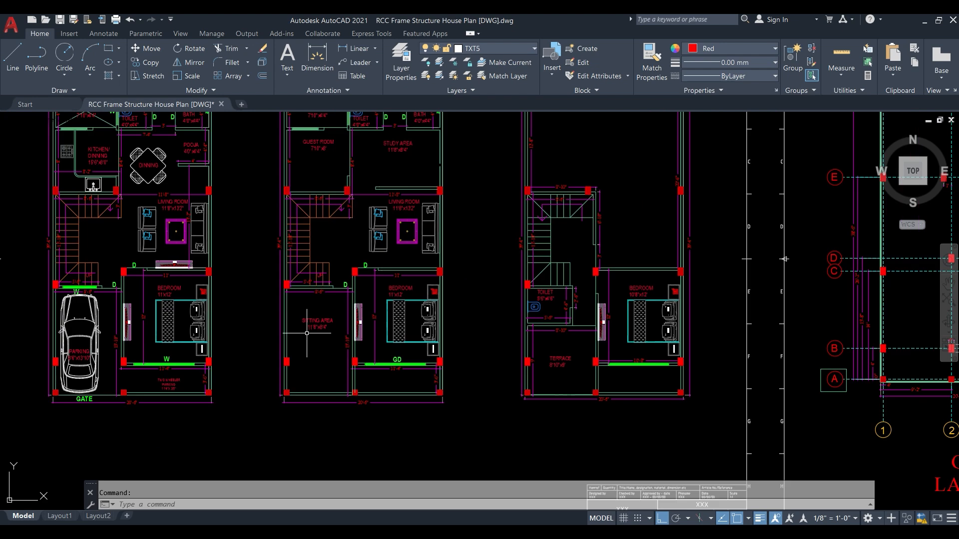
pyautogui.moveTo(307, 310); pyautogui.dragTo(366, 364, button='middle')
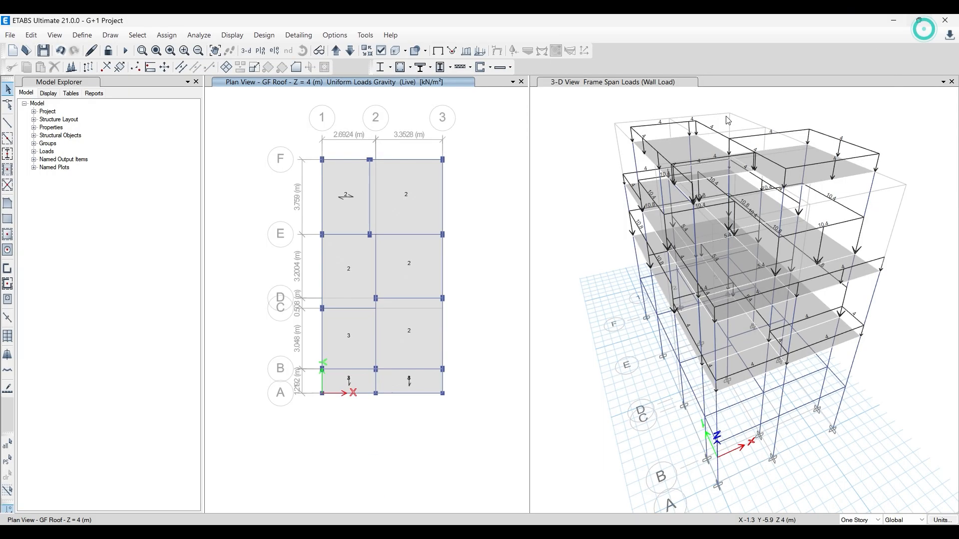
pyautogui.click(925, 21)
# - Switch to Paint to review the list of modelling, load application and analysis steps, and return to ETABS
pyautogui.click(392, 535)
pyautogui.scroll(10, 224, 357)
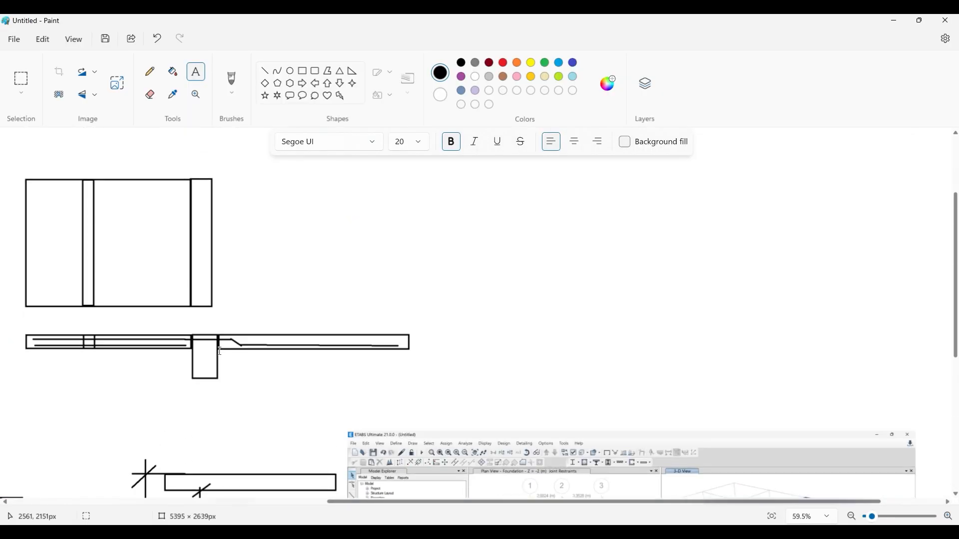
pyautogui.moveTo(370, 502); pyautogui.dragTo(147, 502)
pyautogui.scroll(-2, 185, 392)
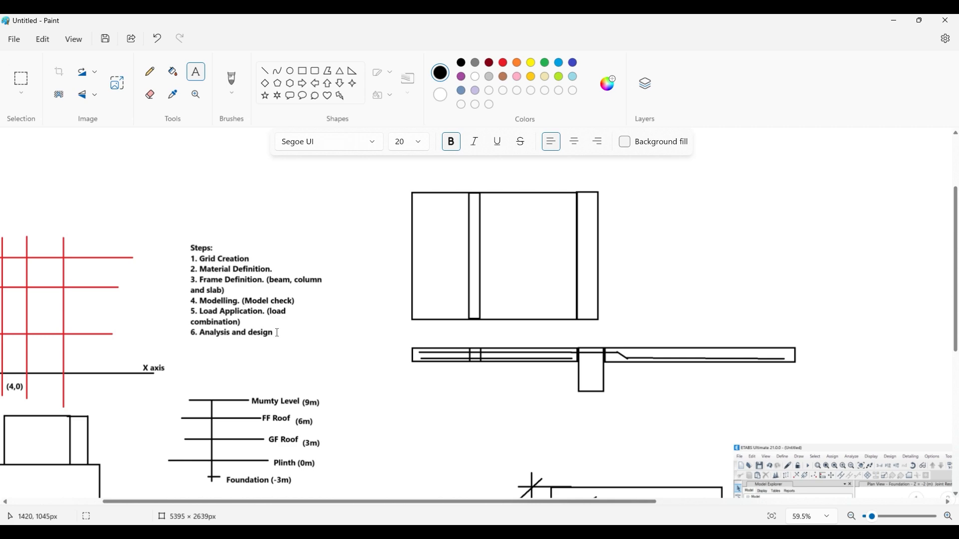
pyautogui.click(885, 16)
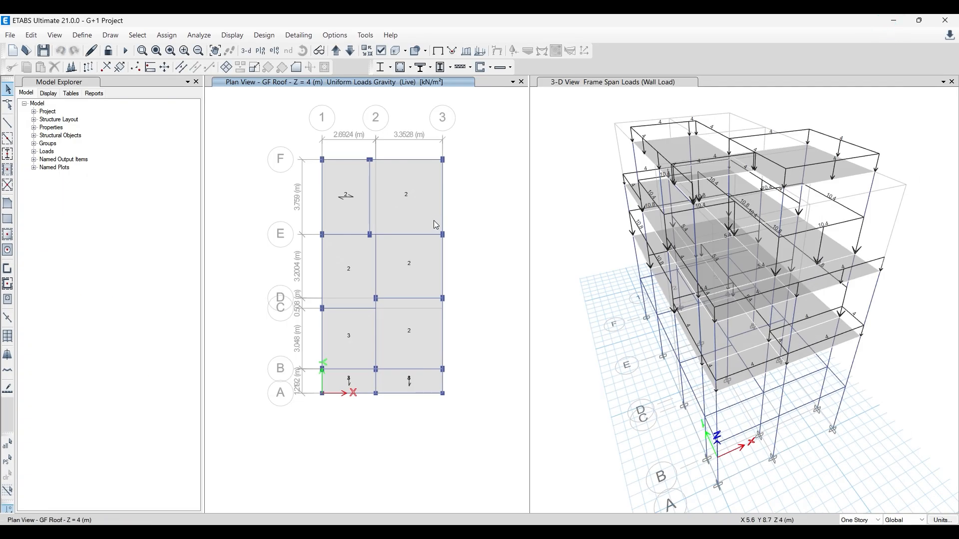
# - Restore the undeformed shape without load displays in the 3-D and GF Roof plan views and run the analysis
pyautogui.click(572, 155)
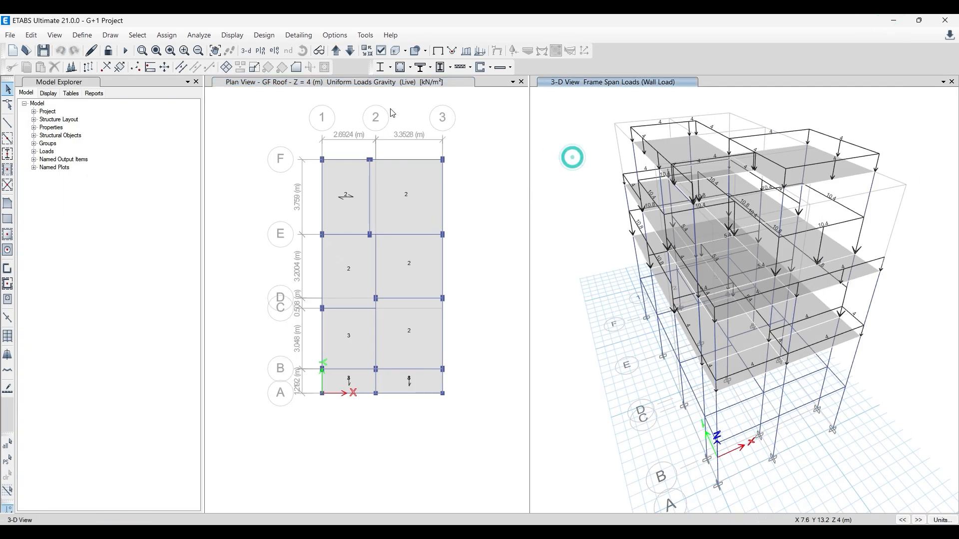
pyautogui.click(438, 51)
pyautogui.click(565, 156)
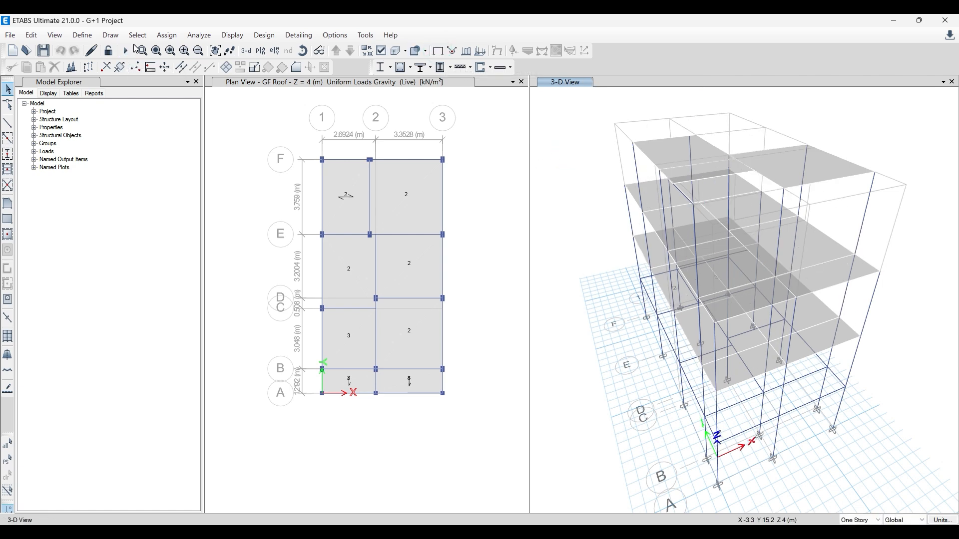
pyautogui.click(387, 123)
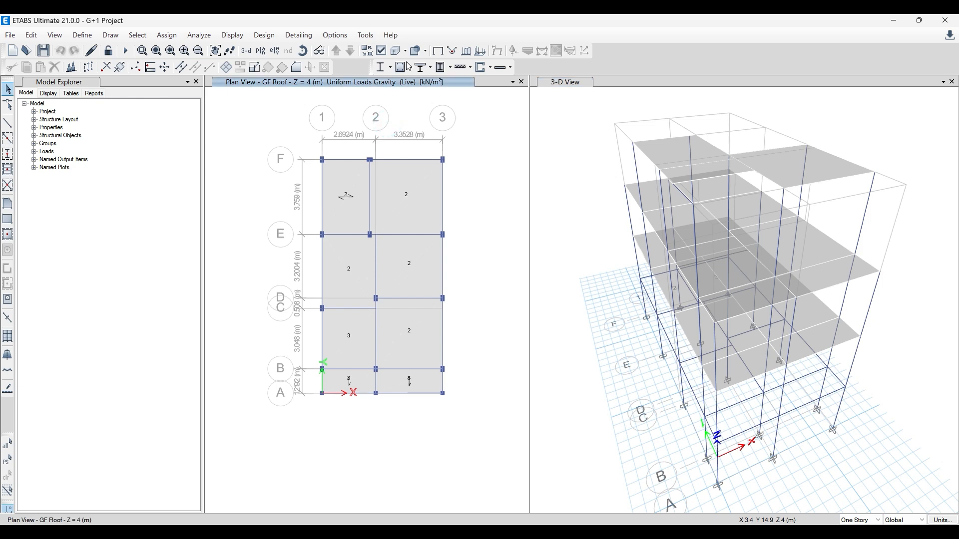
pyautogui.click(438, 51)
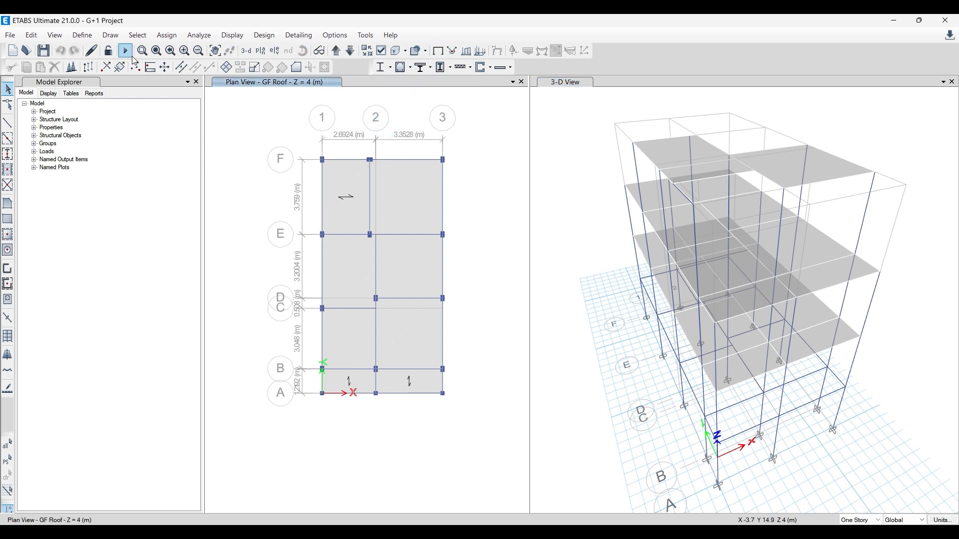
pyautogui.click(126, 51)
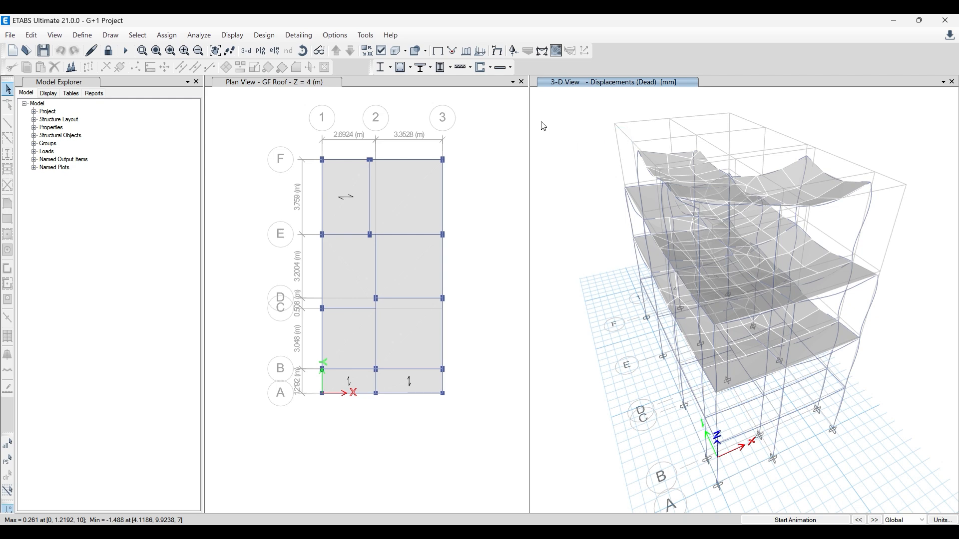
# - Display the 3-D deformed shape for the DL+LL combination with Displacement UZ contours drawn on objects
pyautogui.click(499, 55)
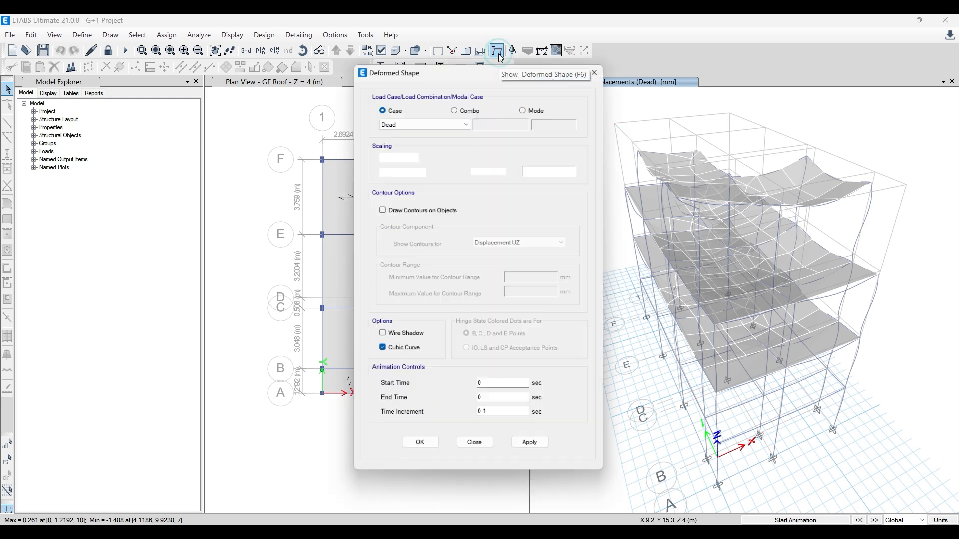
pyautogui.click(460, 109)
pyautogui.click(459, 119)
pyautogui.click(433, 134)
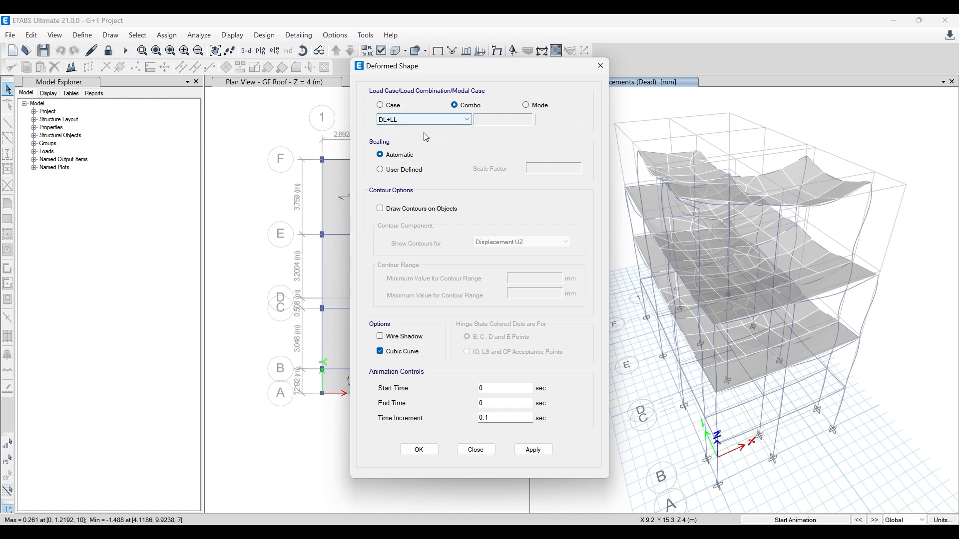
pyautogui.click(422, 213)
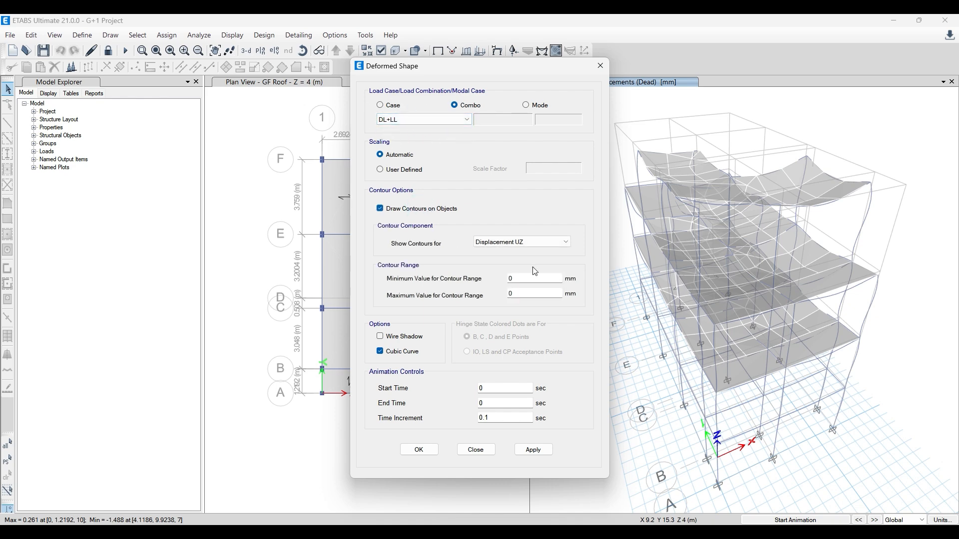
pyautogui.click(540, 454)
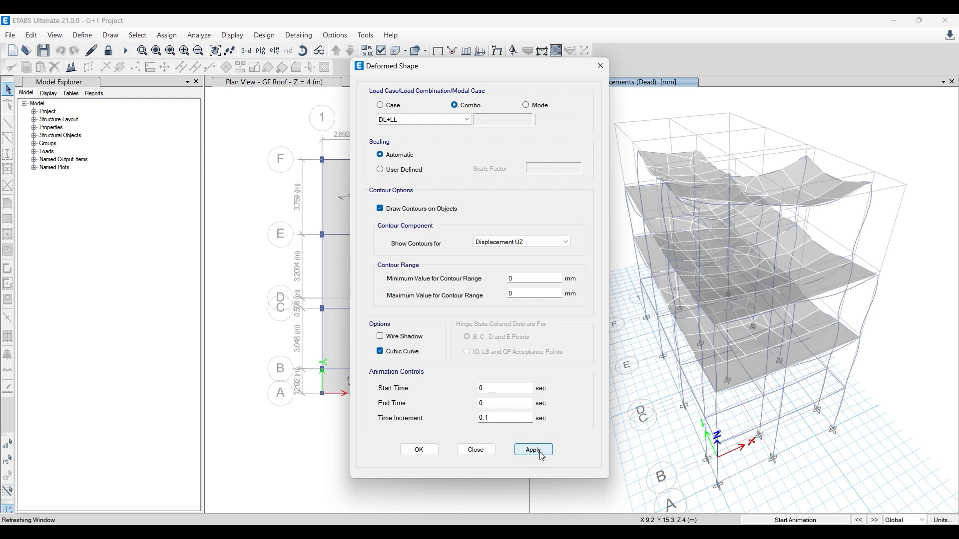
pyautogui.click(436, 452)
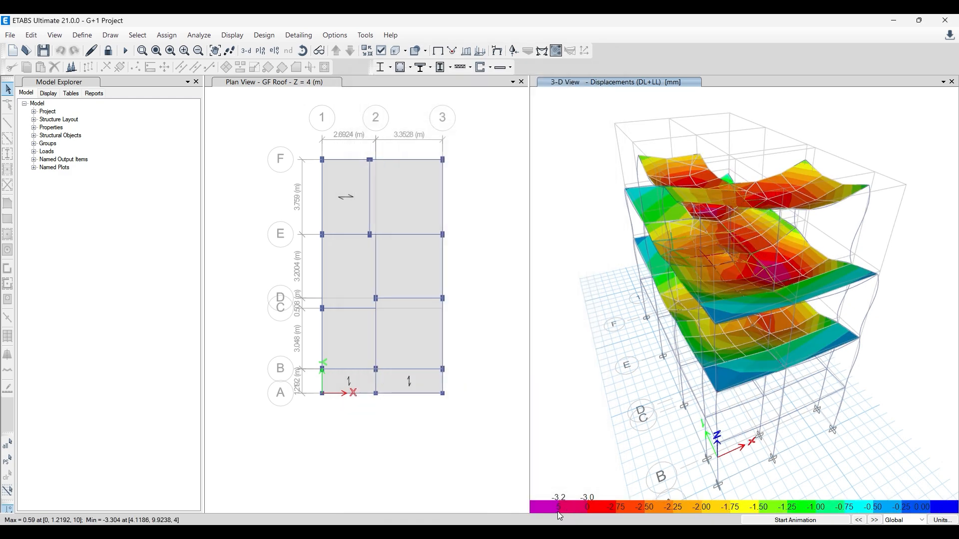
# - Widen the 3-D view and inspect the DL+LL displacement contours and joint displacement values on the roof slabs
pyautogui.scroll(3, 557, 511)
pyautogui.scroll(-3, 560, 509)
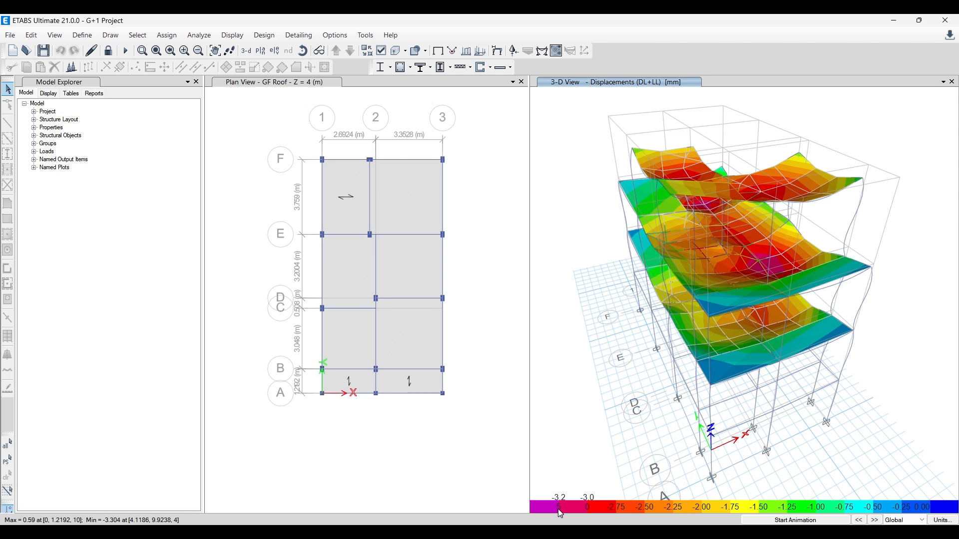
pyautogui.moveTo(529, 408); pyautogui.dragTo(484, 409)
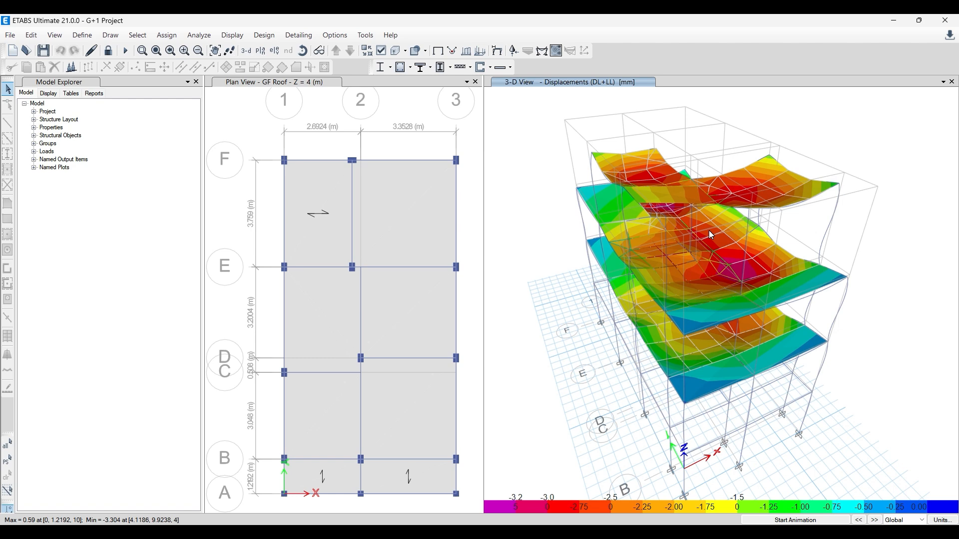
pyautogui.moveTo(728, 264)
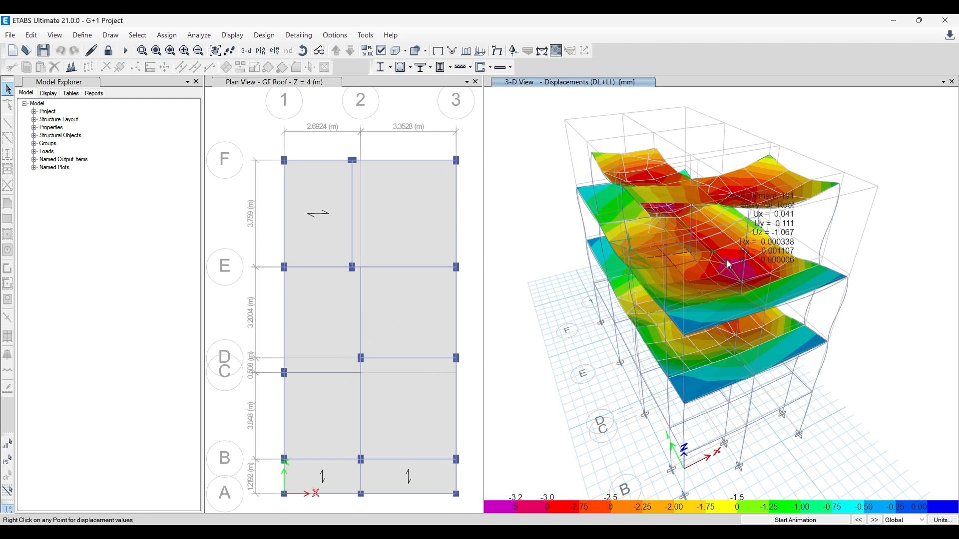
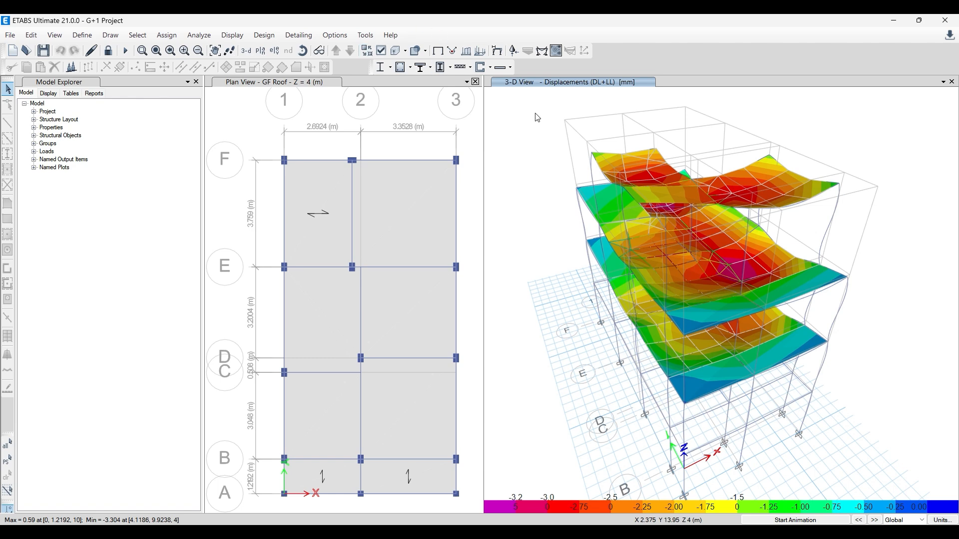
# - Reapply the 3-D deformed shape for the DL+LL combination with Displacement UZ contours
pyautogui.click(494, 57)
pyautogui.moveTo(454, 64); pyautogui.dragTo(365, 60)
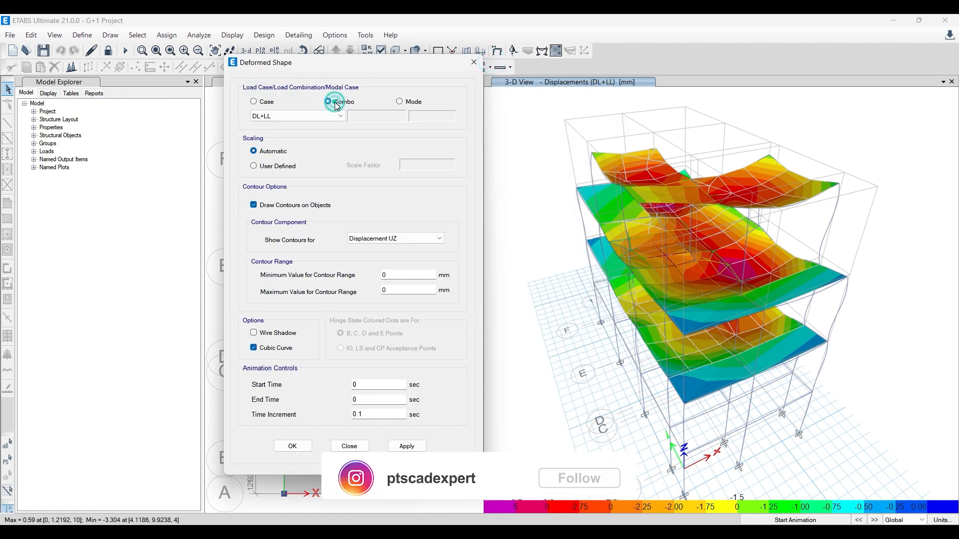
pyautogui.click(339, 117)
pyautogui.click(280, 134)
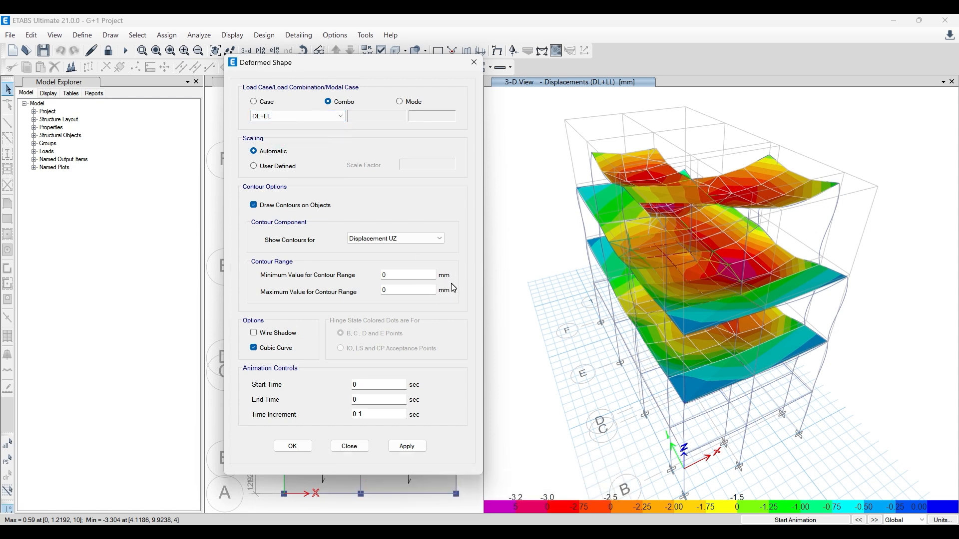
pyautogui.click(421, 242)
pyautogui.click(412, 262)
pyautogui.click(407, 446)
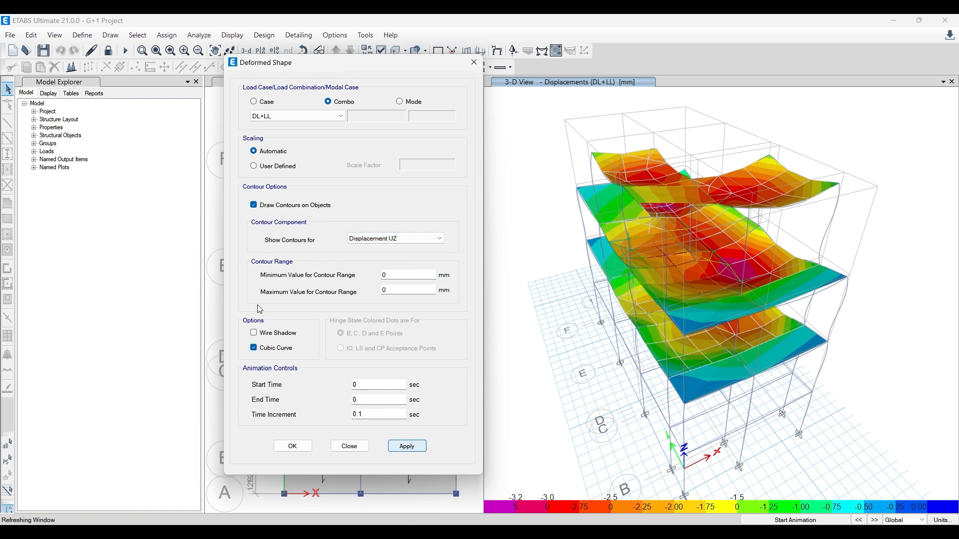
# - Compare the 3-D deformed shape without and with contours drawn on objects, leaving the contours on, and close the deformed shape settings
pyautogui.click(274, 206)
pyautogui.click(407, 446)
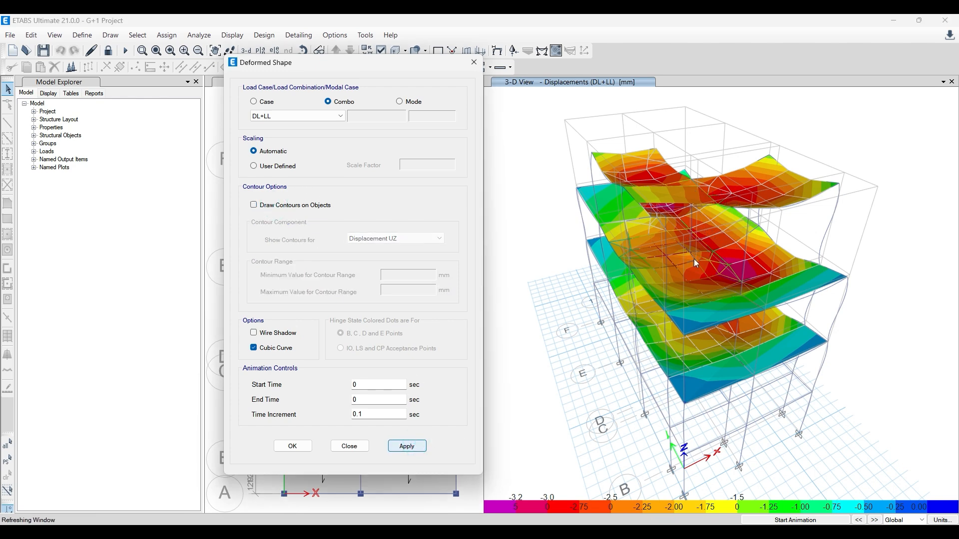
pyautogui.moveTo(726, 309)
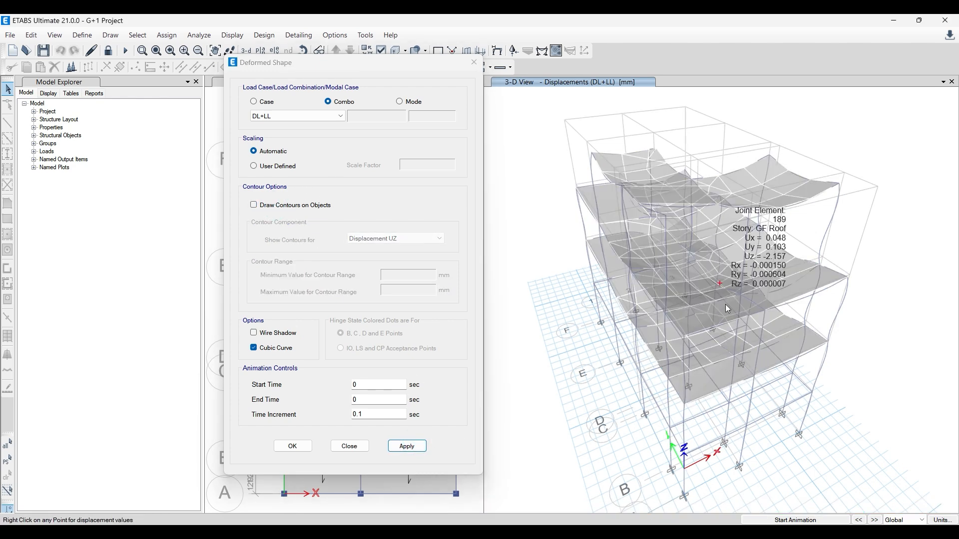
pyautogui.click(274, 205)
pyautogui.click(413, 446)
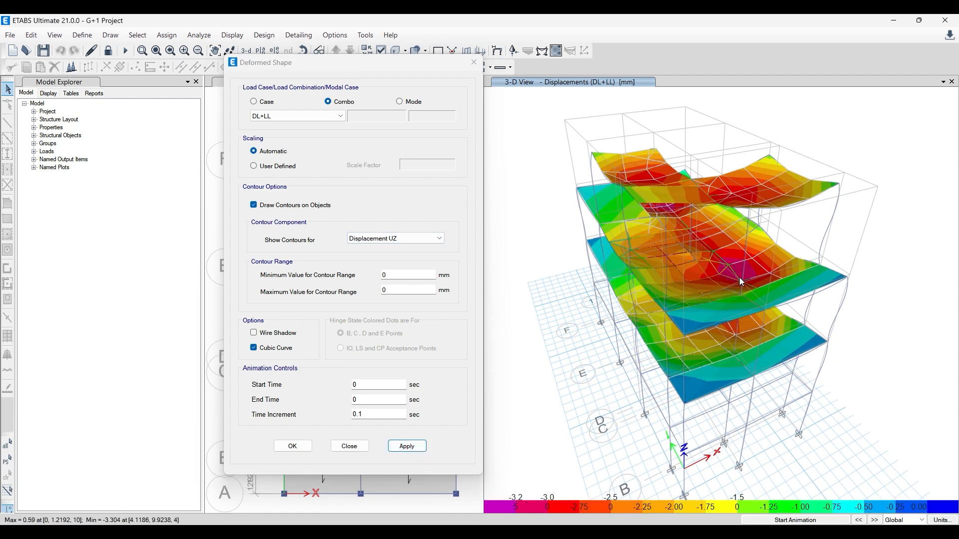
pyautogui.moveTo(739, 279)
pyautogui.click(474, 62)
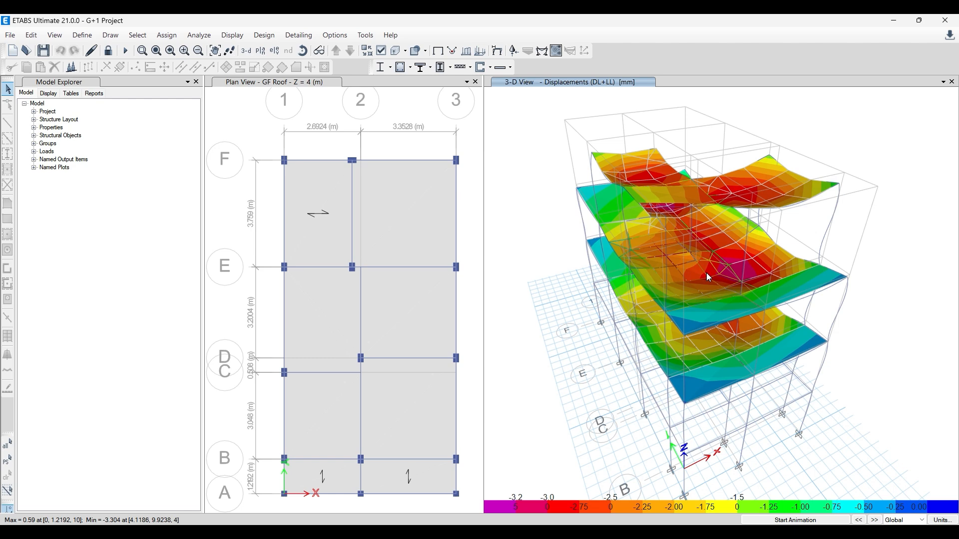
# - Display filled Moment 3-3 diagrams for the DL+LL combination on the frames in the GF Roof plan view
pyautogui.click(427, 117)
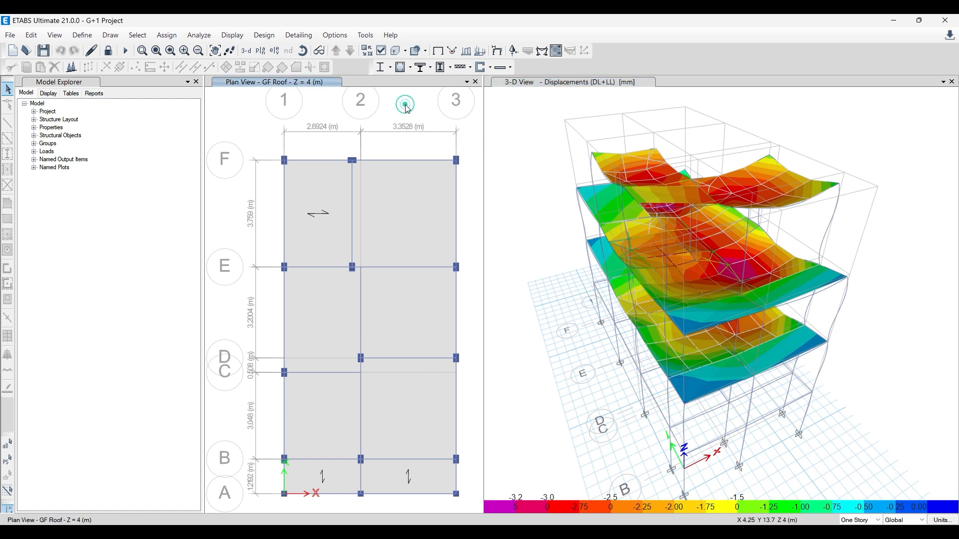
pyautogui.click(541, 51)
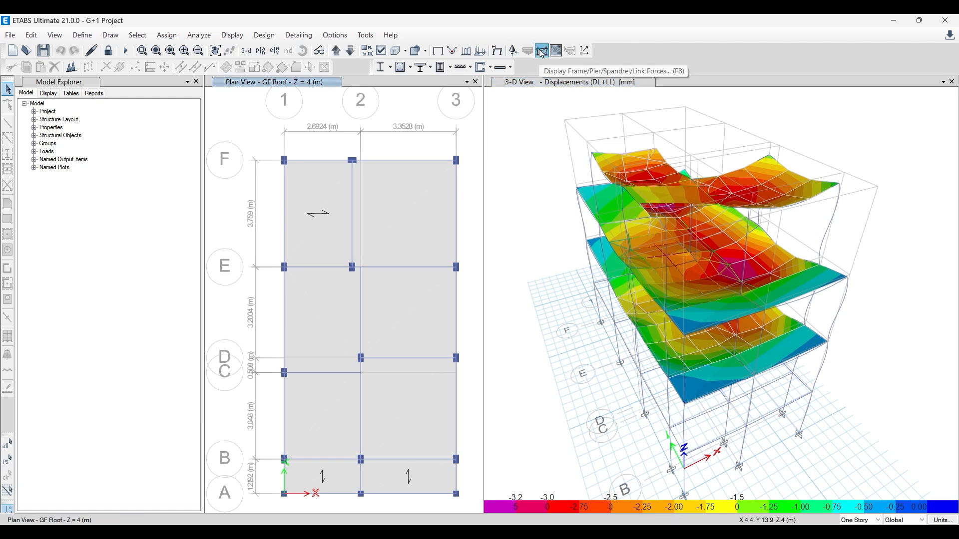
pyautogui.click(472, 167)
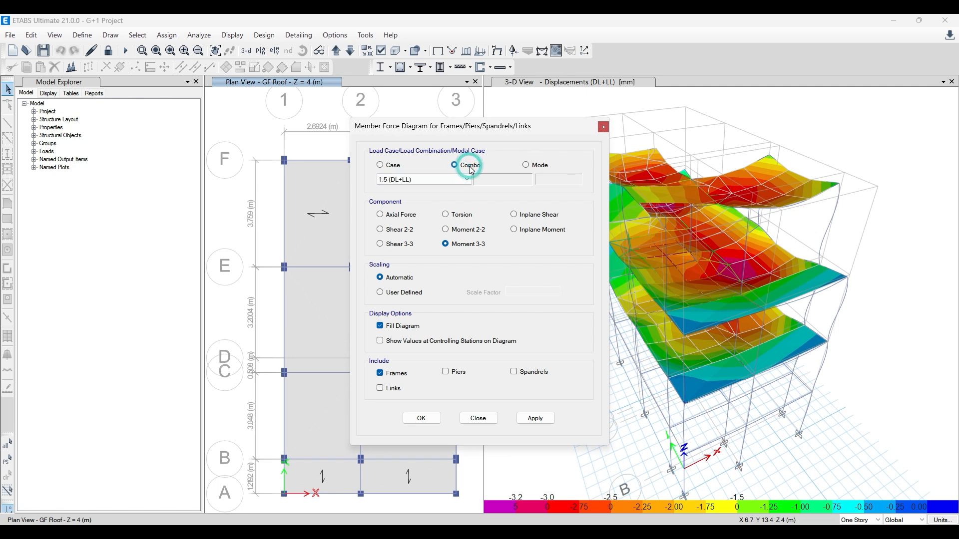
pyautogui.click(429, 180)
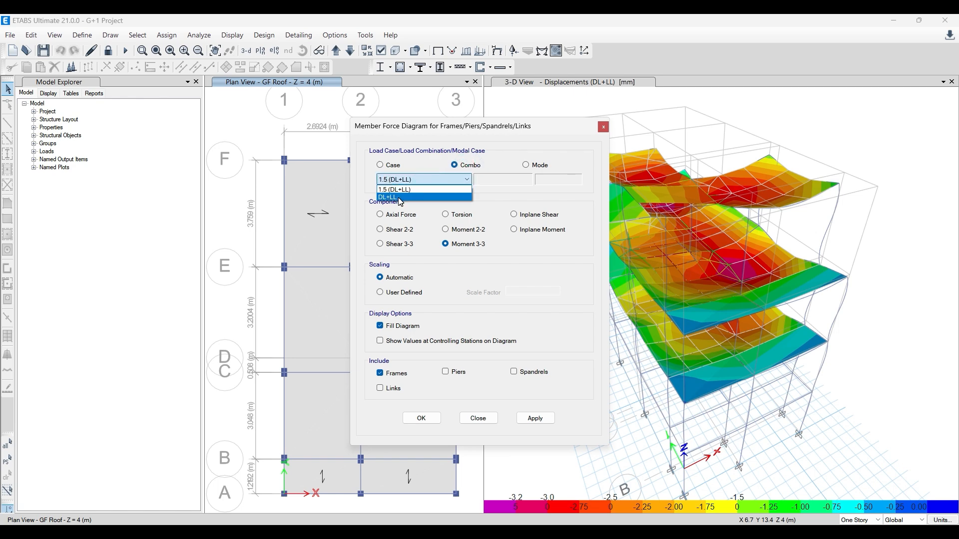
pyautogui.click(400, 197)
pyautogui.click(535, 418)
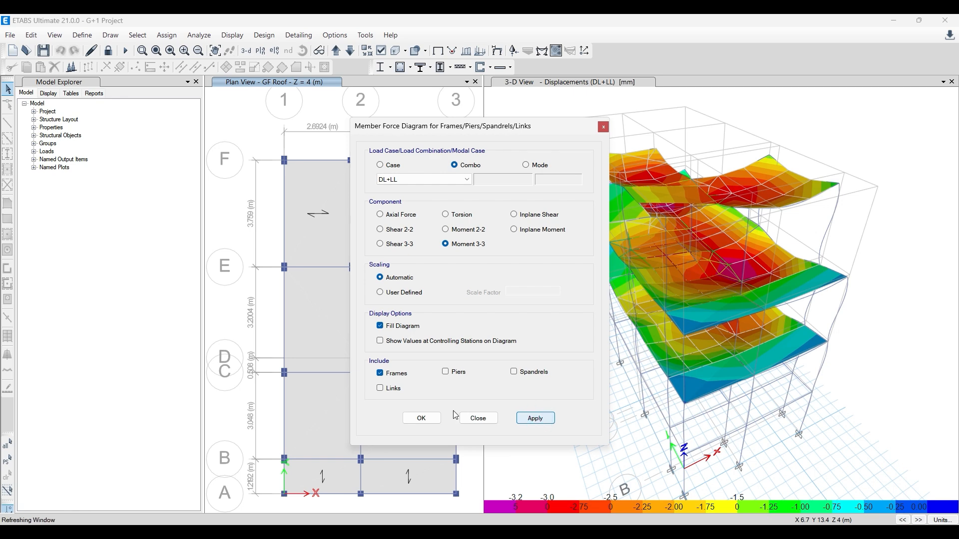
pyautogui.click(421, 418)
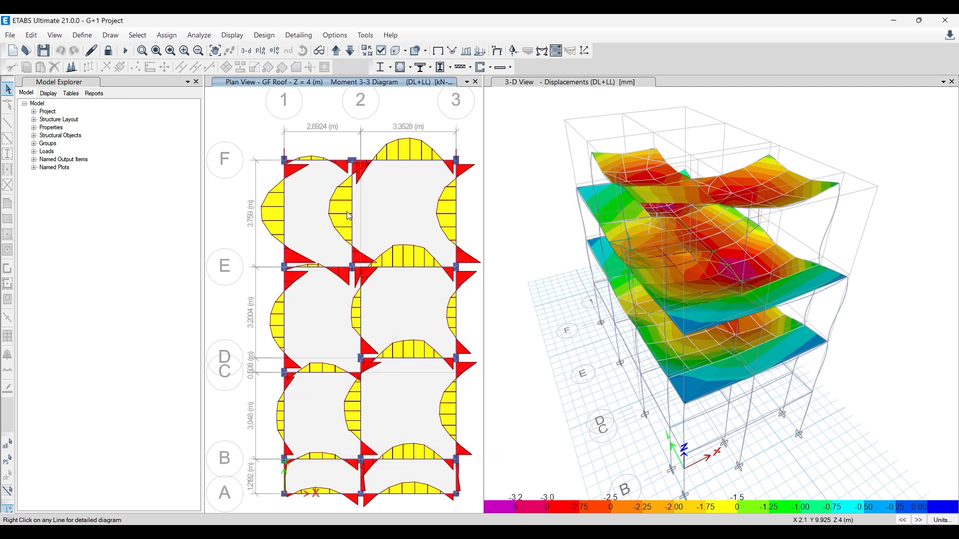
# - Examine the shear, moment and absolute deflection diagrams of the interior vertical beam between grids E and F on GF Roof
pyautogui.rightClick(351, 214)
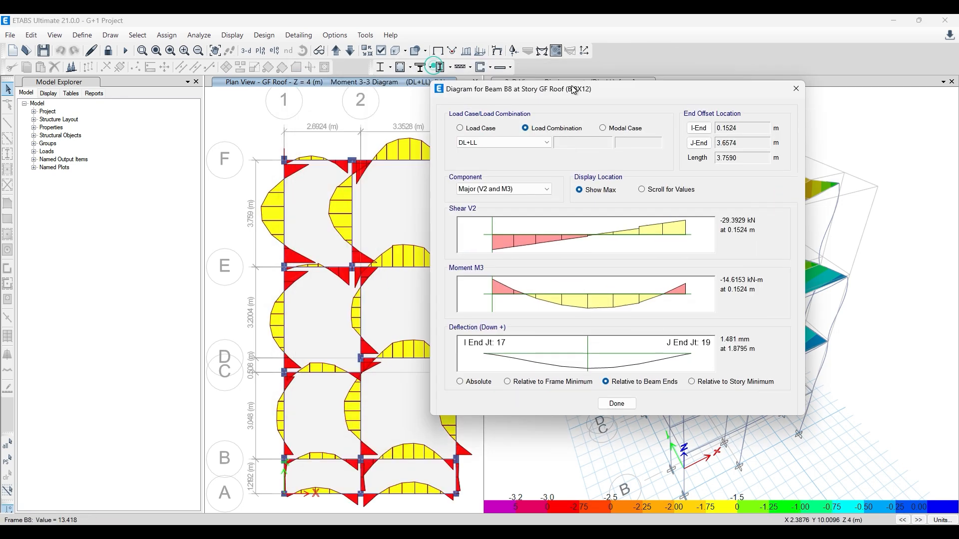
pyautogui.click(797, 88)
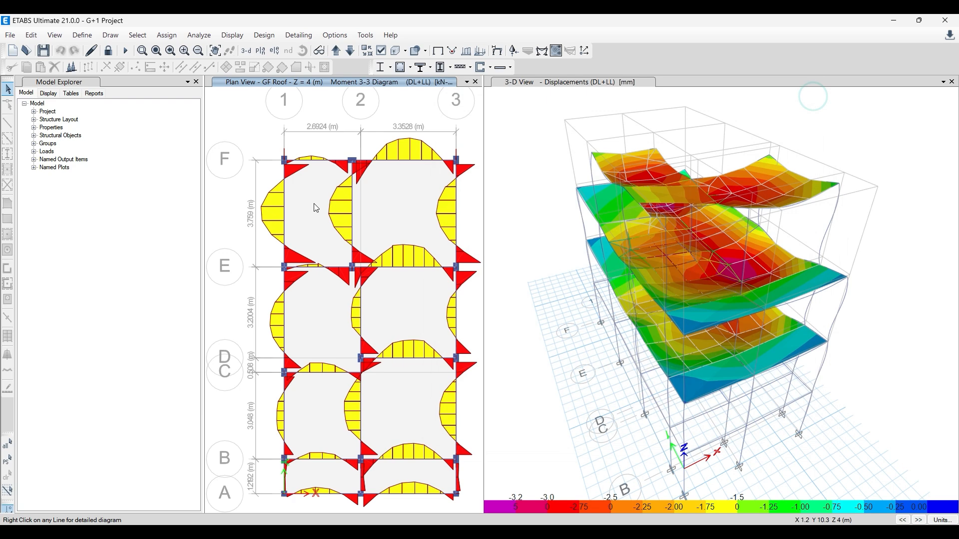
pyautogui.rightClick(353, 203)
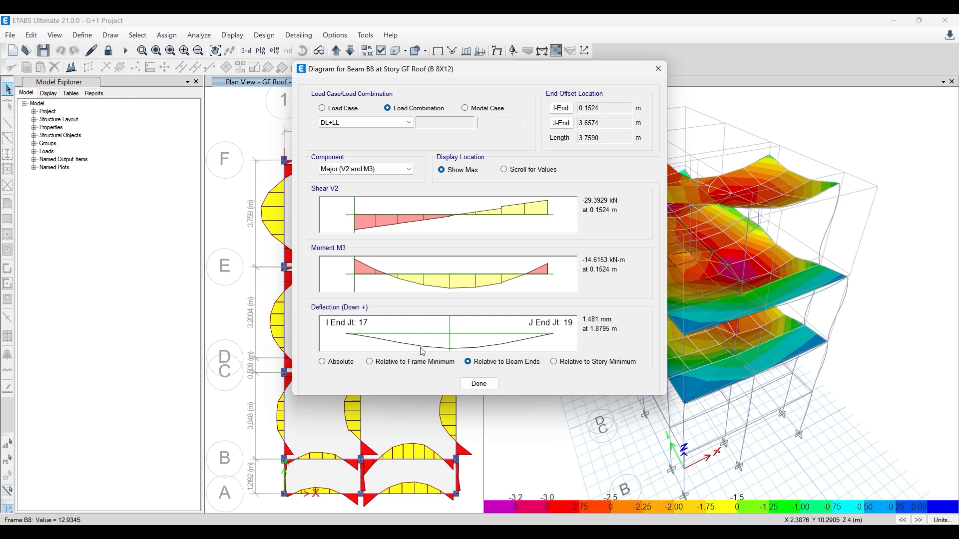
pyautogui.click(322, 363)
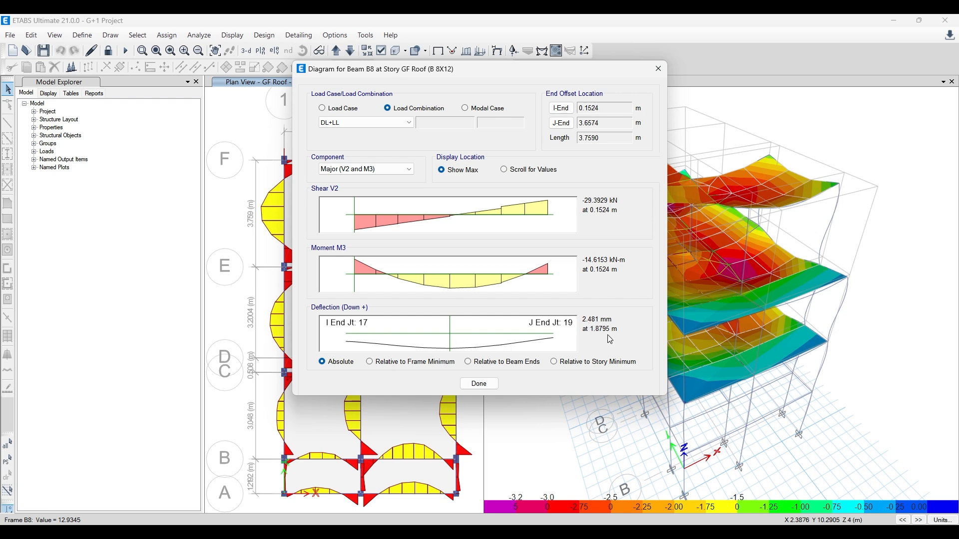
pyautogui.moveTo(456, 73); pyautogui.dragTo(582, 75)
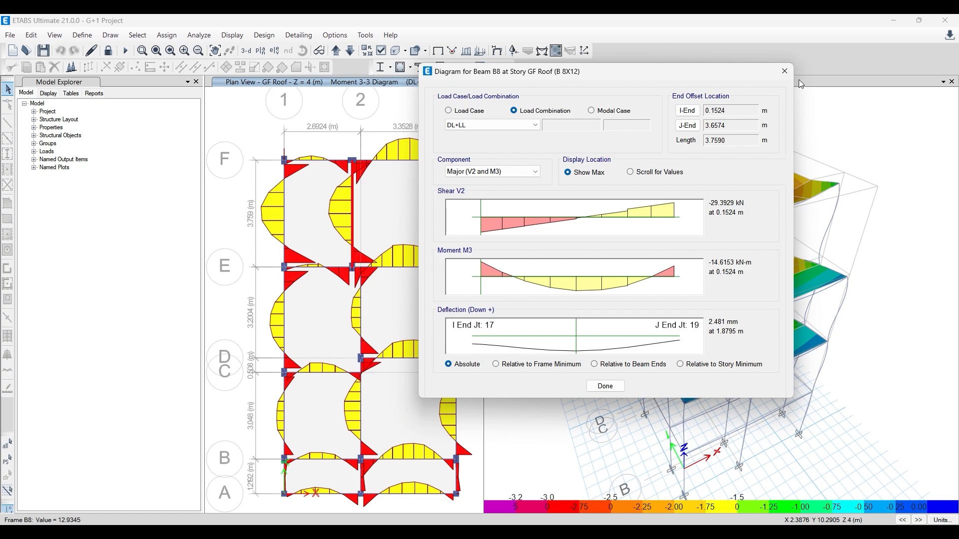
pyautogui.click(784, 71)
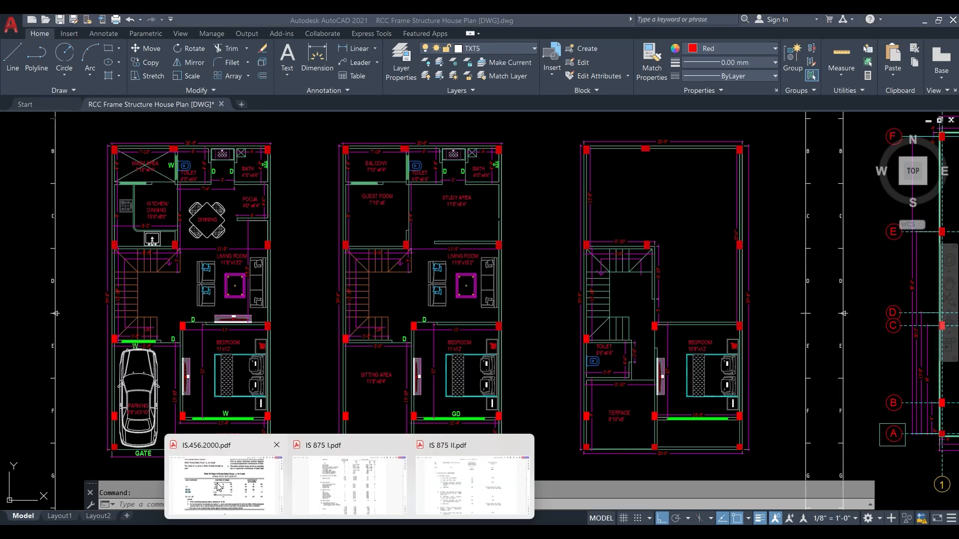
# - Switch to IS.456.2000.pdf in Acrobat and find clause 23.2 on control of deflection
pyautogui.click(220, 487)
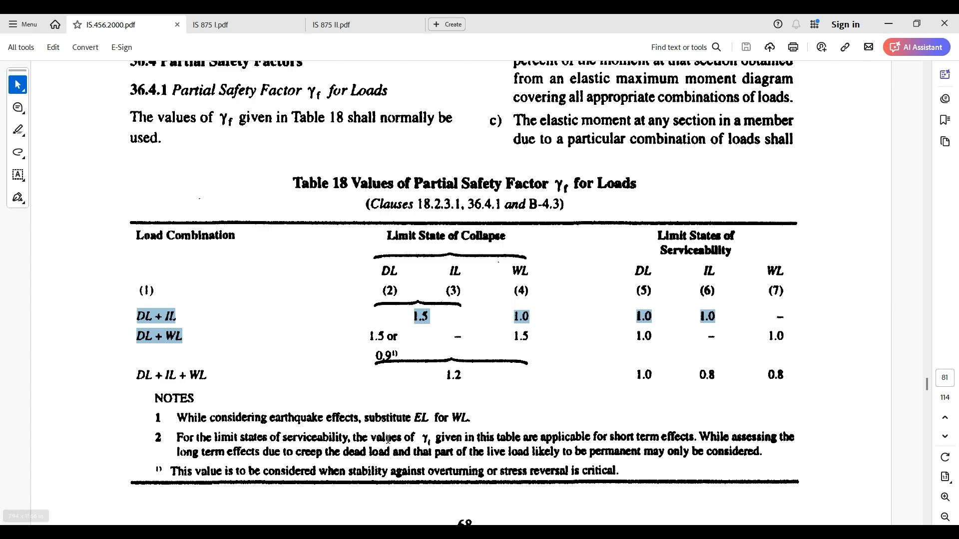
pyautogui.scroll(-3, 264, 401)
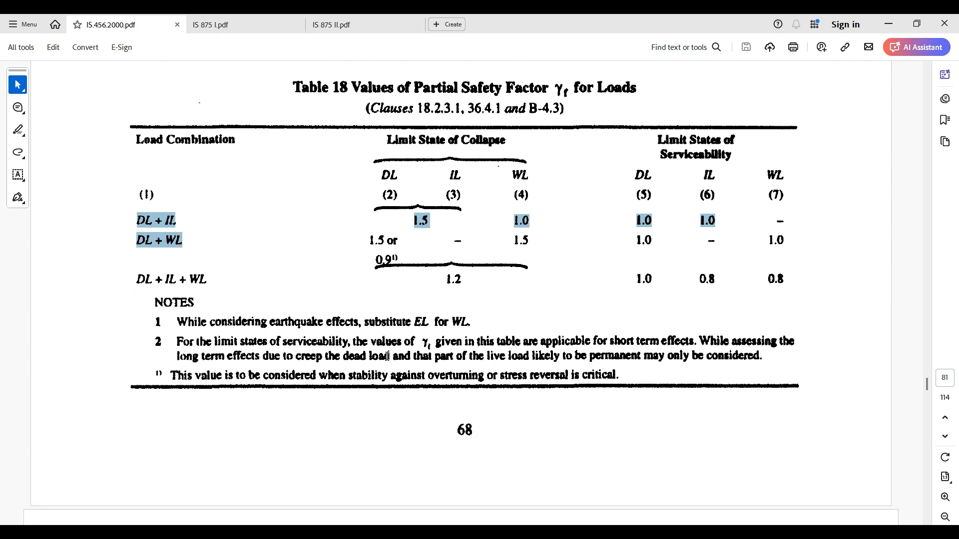
pyautogui.keyDown('ctrl'); pyautogui.scroll(-5, 388, 355); pyautogui.keyUp('ctrl')
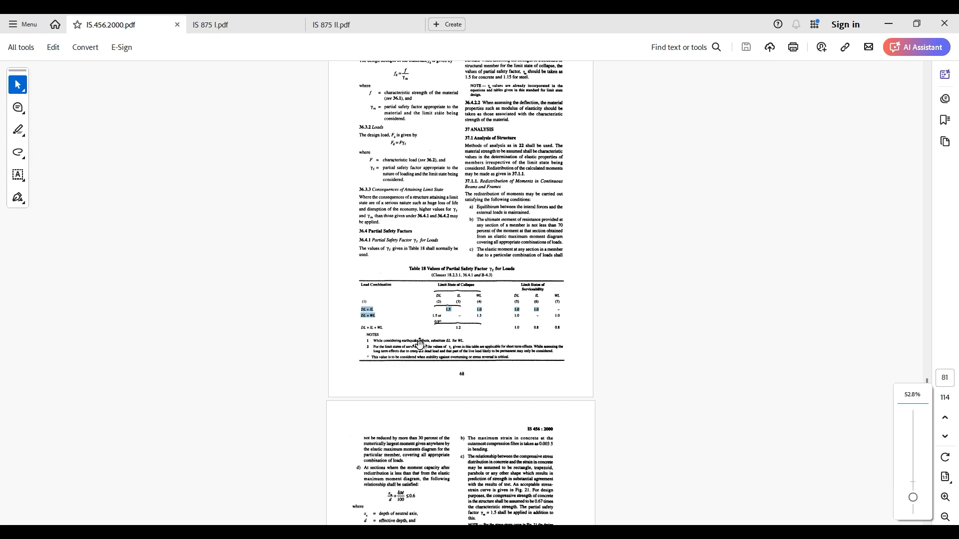
pyautogui.scroll(5, 428, 230)
pyautogui.scroll(4, 427, 231)
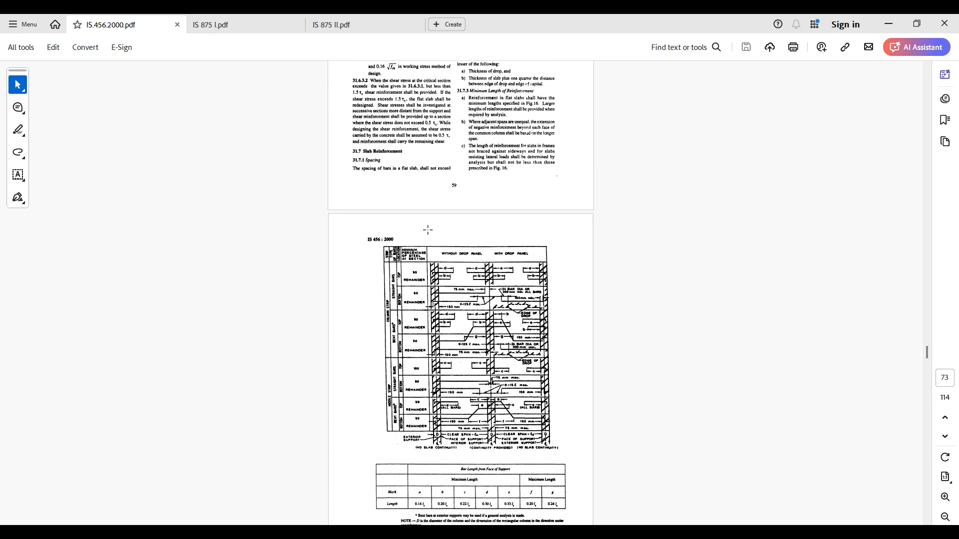
pyautogui.scroll(2, 430, 210)
pyautogui.scroll(3, 436, 153)
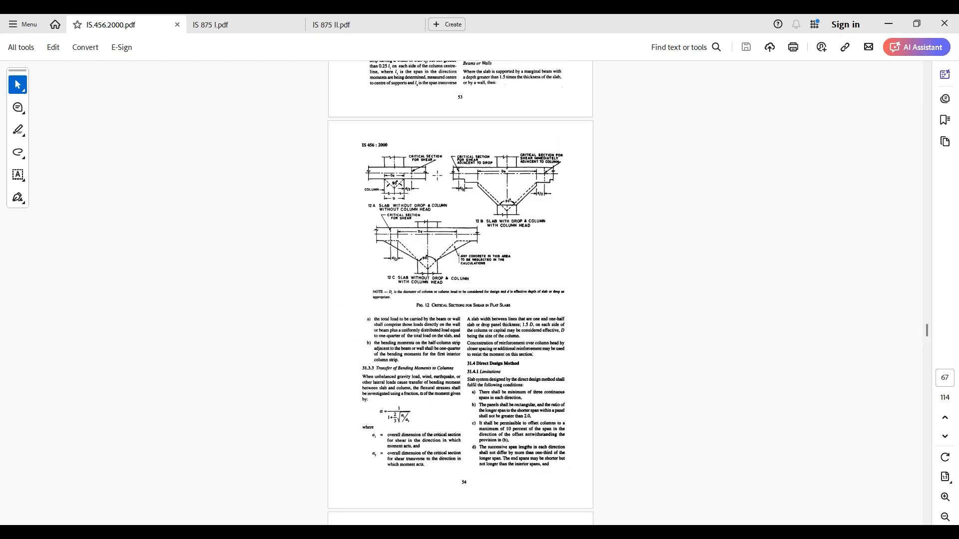
pyautogui.scroll(10, 437, 254)
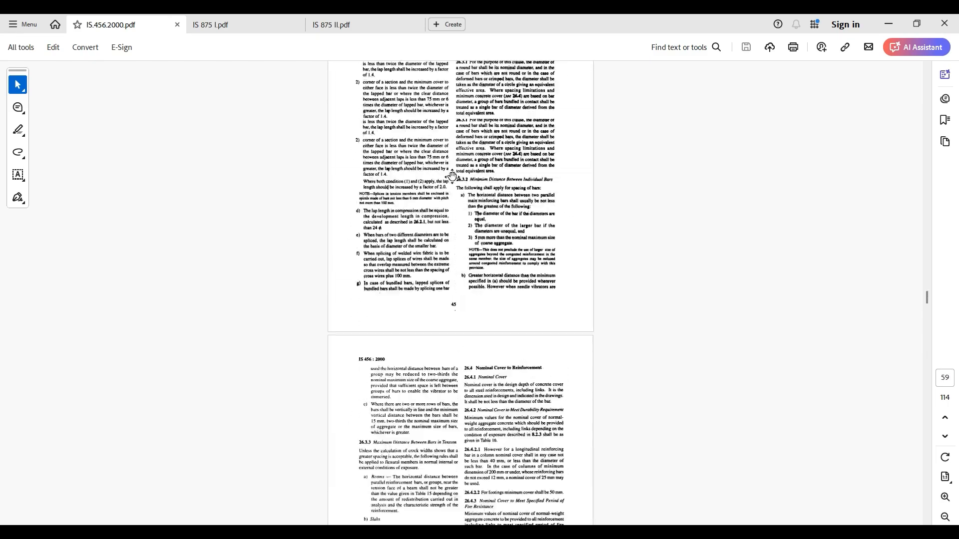
pyautogui.scroll(3, 452, 177)
pyautogui.scroll(8, 457, 307)
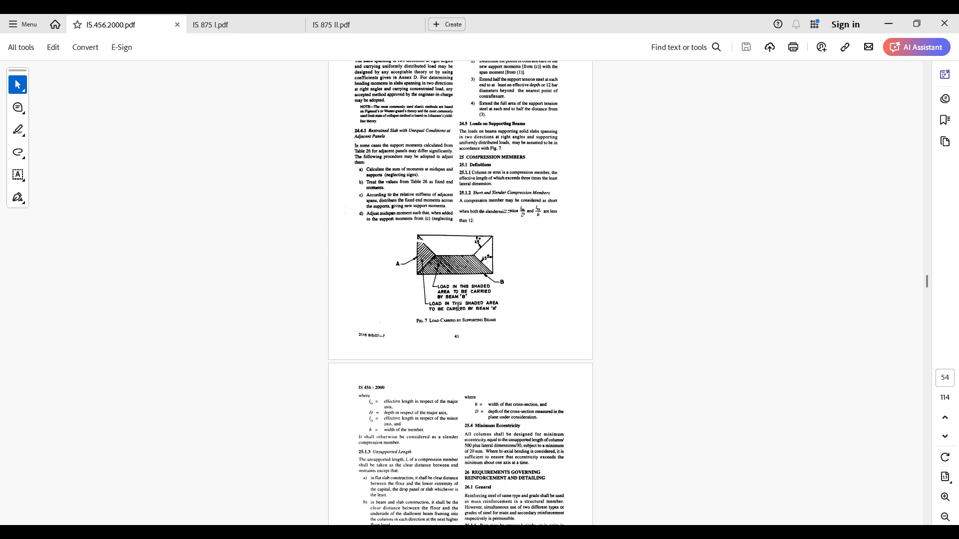
pyautogui.scroll(10, 458, 307)
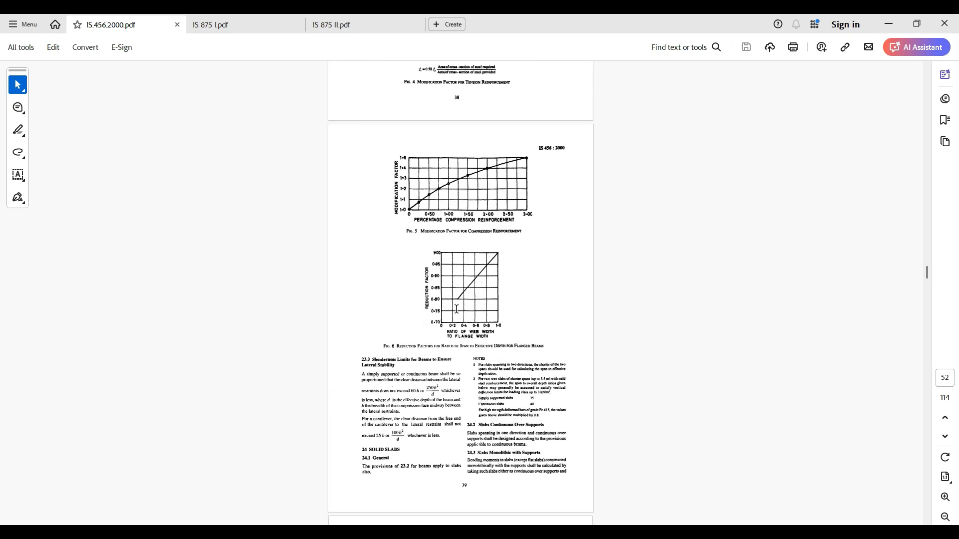
pyautogui.scroll(5, 455, 312)
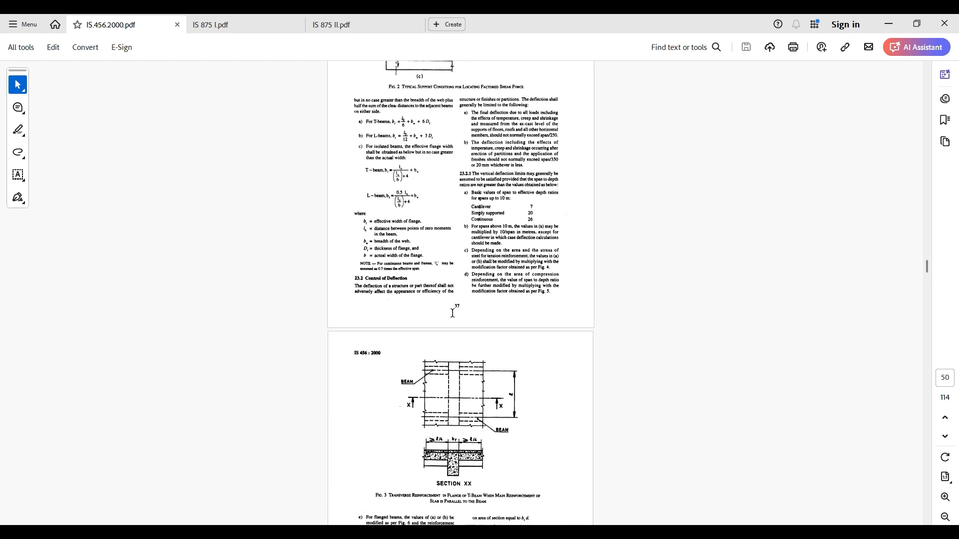
pyautogui.keyDown('ctrl'); pyautogui.scroll(3, 503, 352); pyautogui.keyUp('ctrl')
pyautogui.keyDown('ctrl'); pyautogui.scroll(2, 503, 351); pyautogui.keyUp('ctrl')
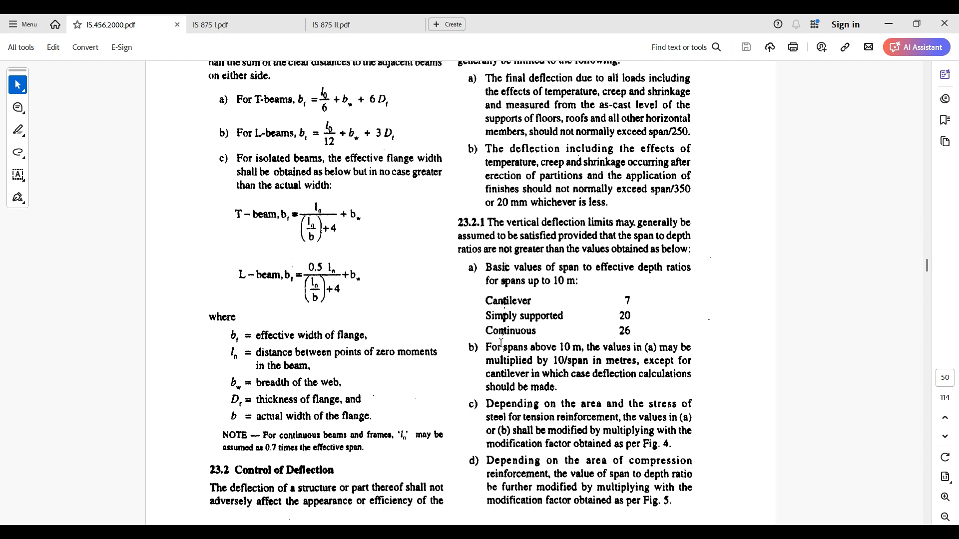
# - Examine the deflection limits in clause 23.2, selecting the words "creep and shrinkage", and return to the PDF after a glance at ETABS
pyautogui.scroll(1, 584, 394)
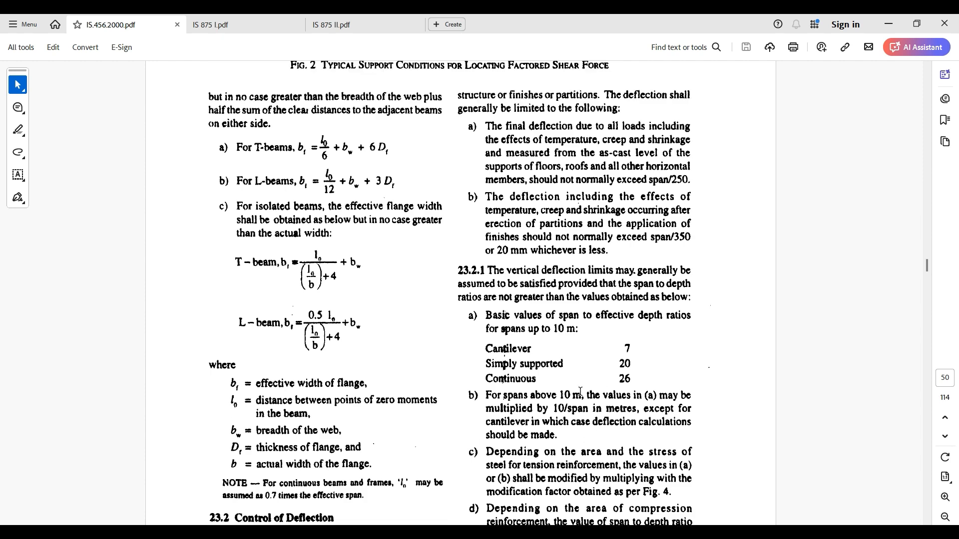
pyautogui.scroll(-2, 539, 248)
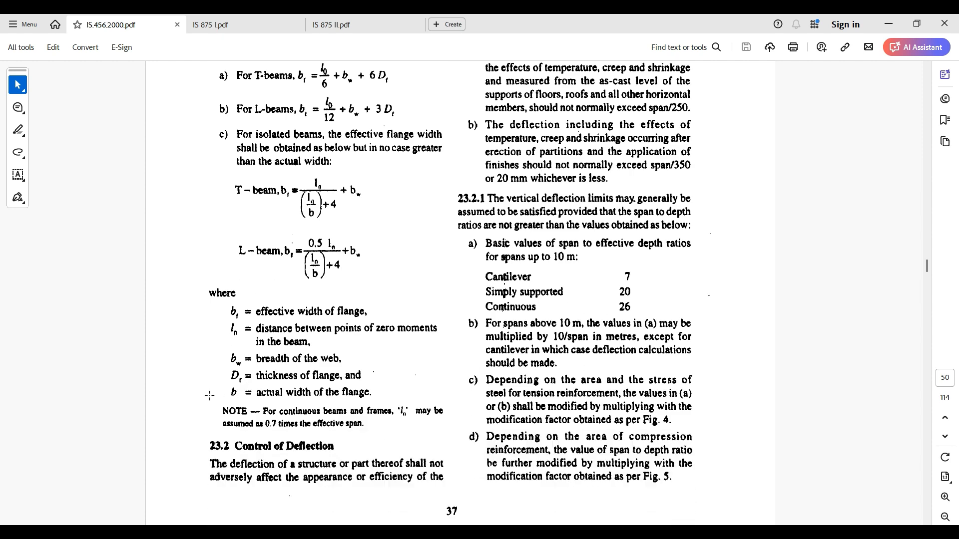
pyautogui.scroll(2, 514, 379)
pyautogui.scroll(1, 609, 284)
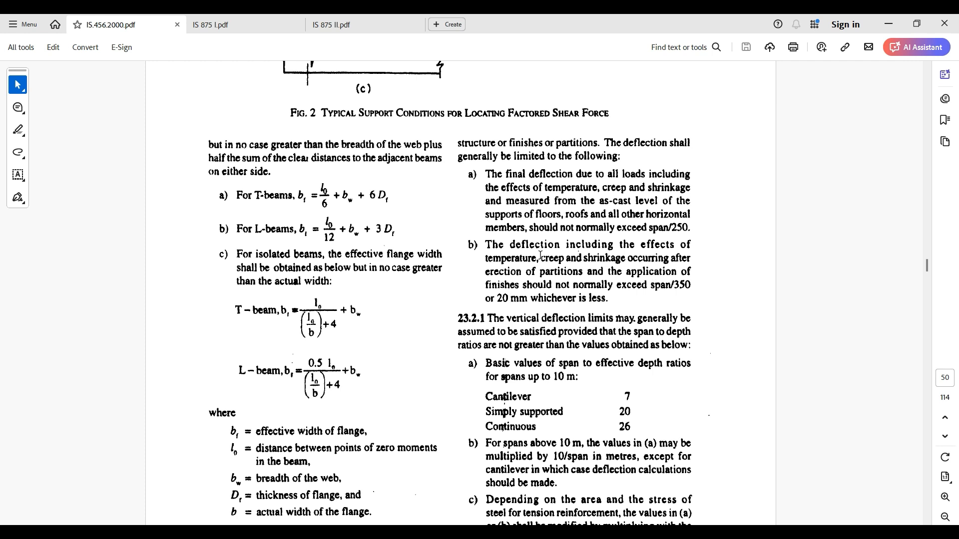
pyautogui.moveTo(542, 257); pyautogui.dragTo(627, 259)
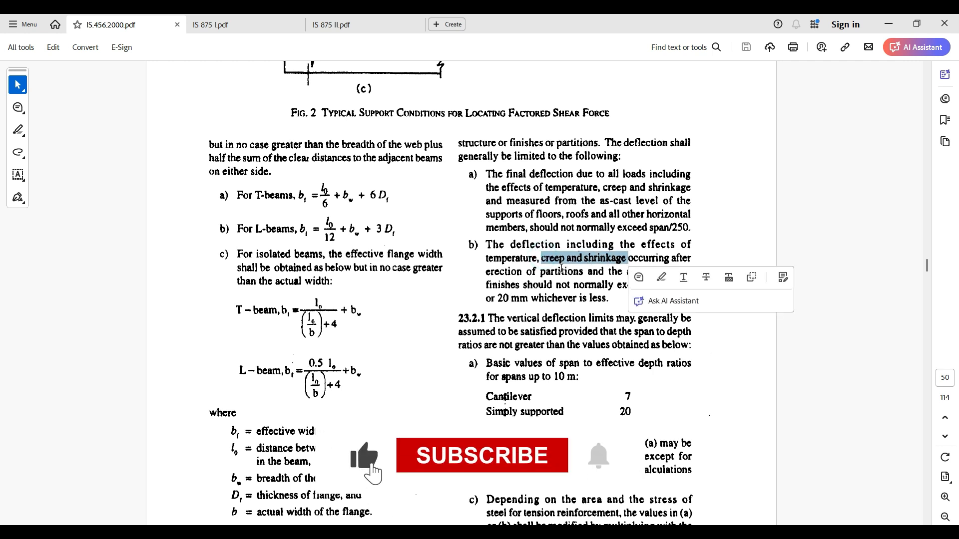
pyautogui.click(562, 269)
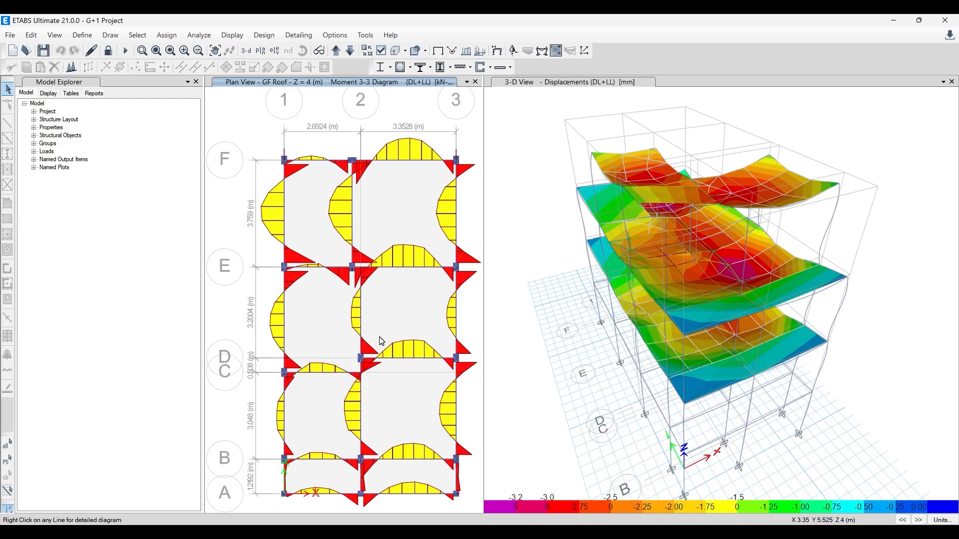
pyautogui.click(893, 20)
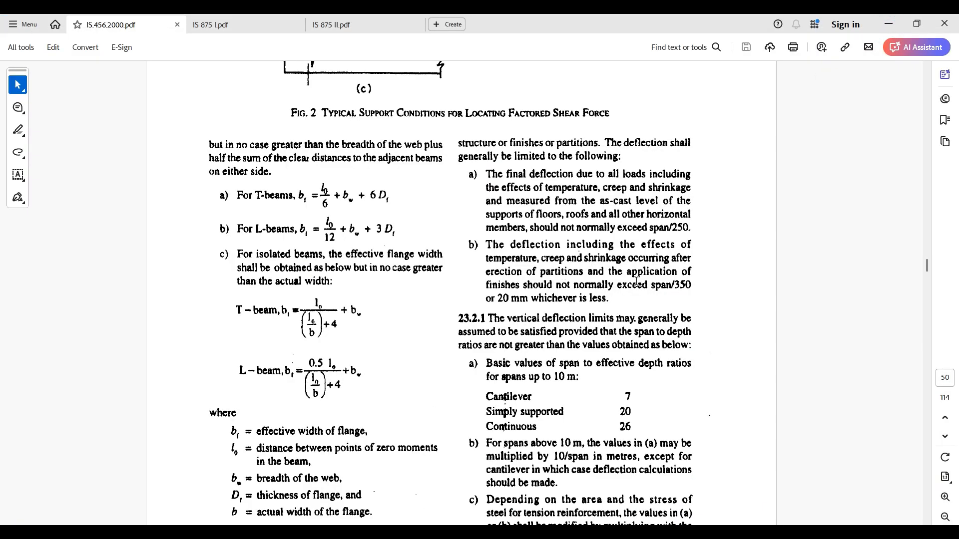
# - Return from the code PDF to ETABS and examine the absolute DL+LL deflection of the interior beam between grids E and F on GF Roof
pyautogui.hotkey('alt', 'Tab')
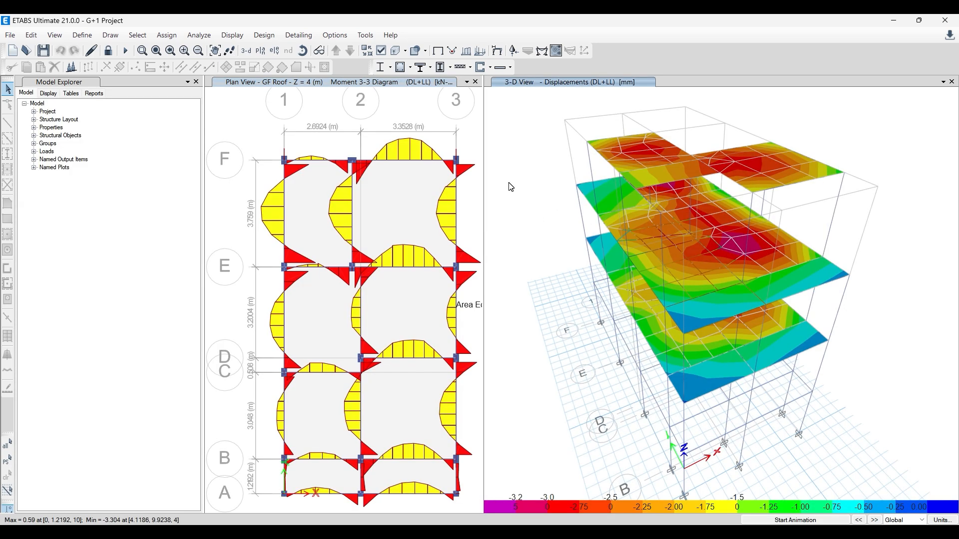
pyautogui.click(891, 22)
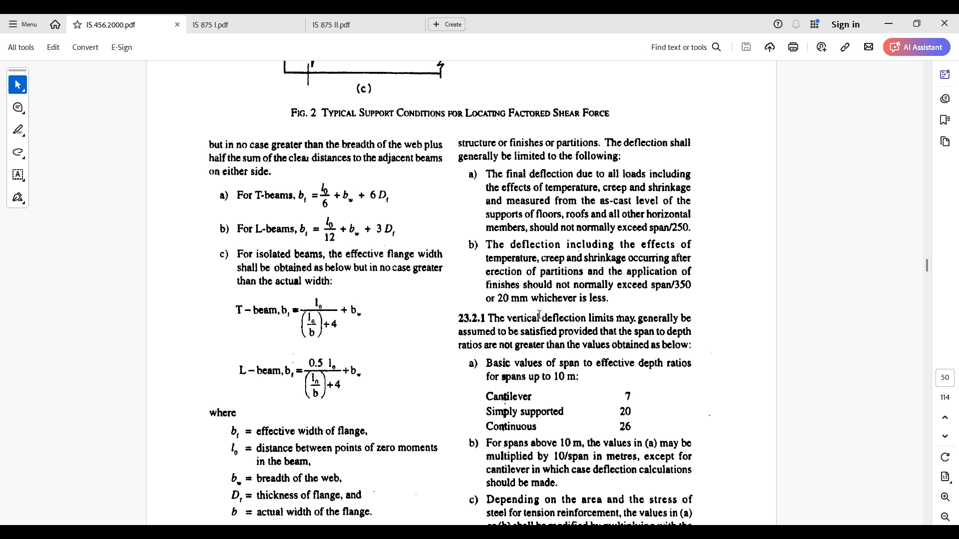
pyautogui.click(326, 532)
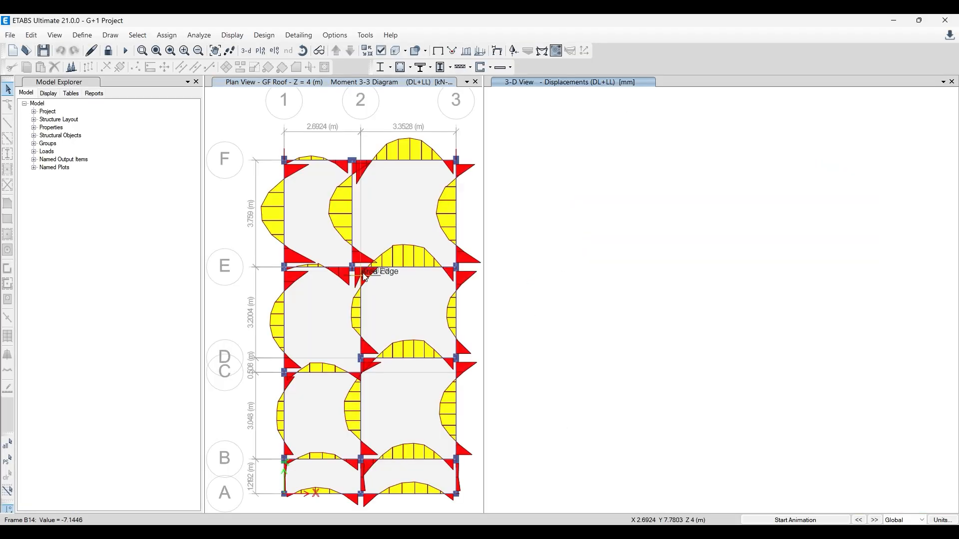
pyautogui.scroll(-3, 321, 320)
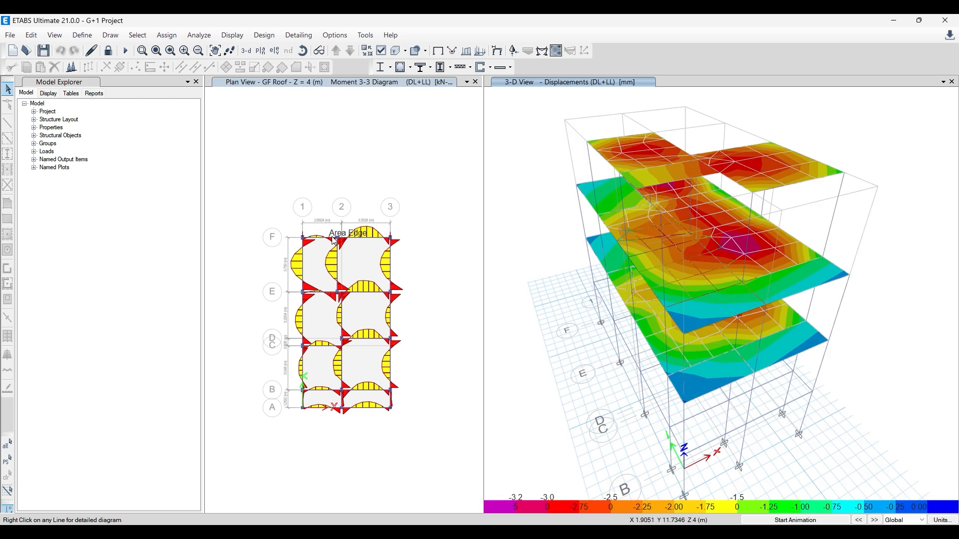
pyautogui.rightClick(336, 265)
pyautogui.rightClick(338, 260)
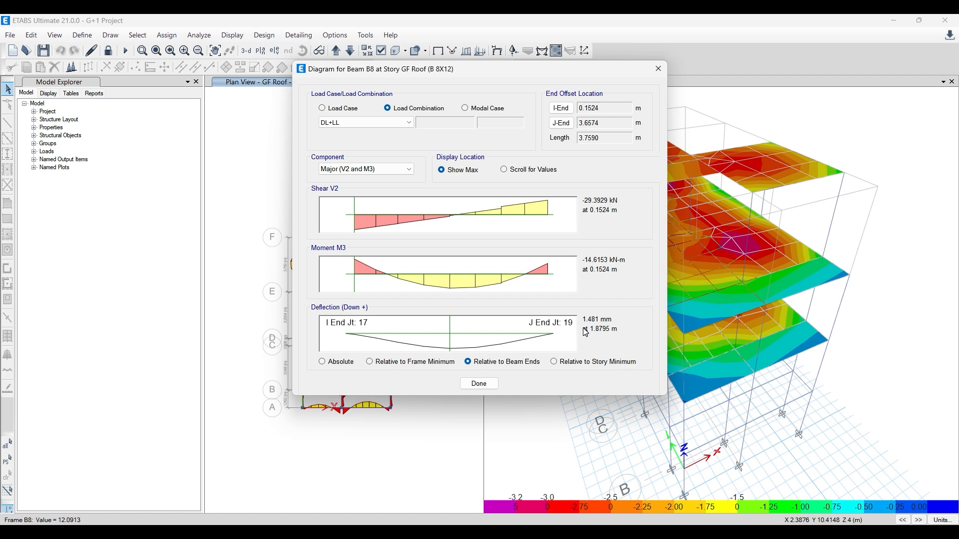
pyautogui.click(328, 364)
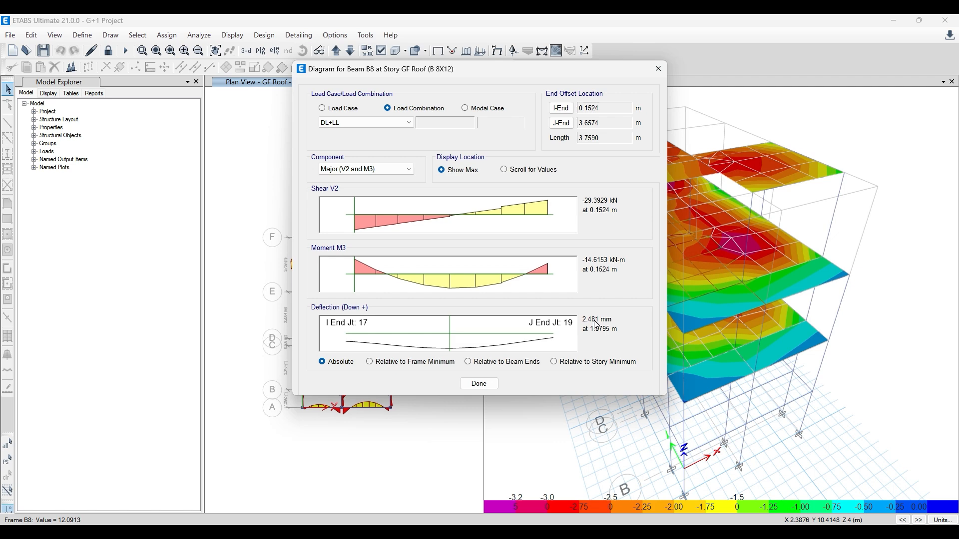
pyautogui.click(658, 69)
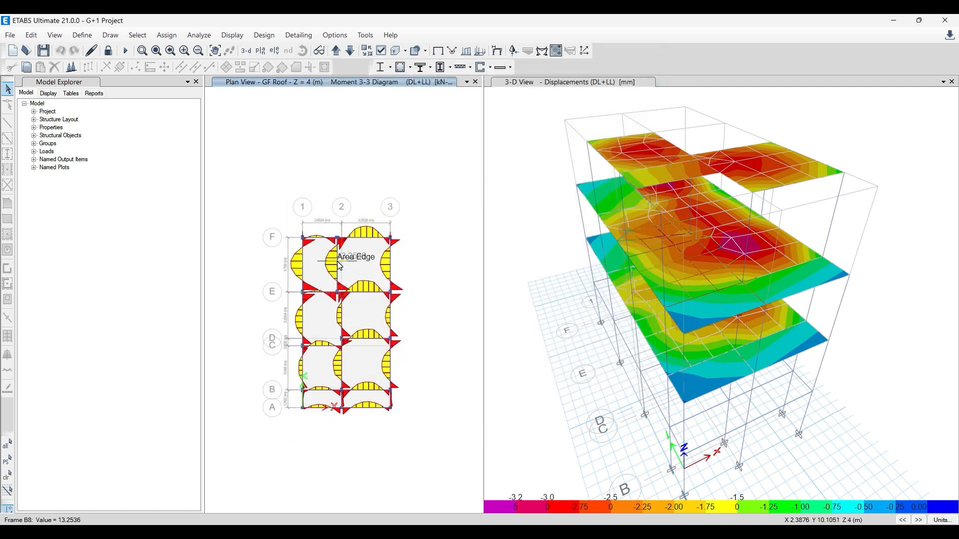
# - Replace the moment diagrams in the plan view with the undeformed shape and switch the plan to the Foundation level at Z = -2 m
pyautogui.click(532, 231)
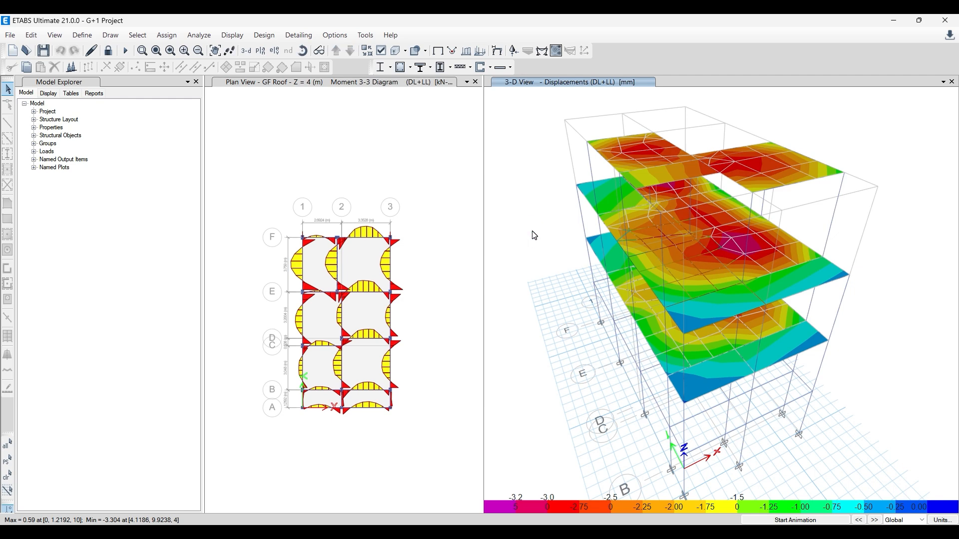
pyautogui.click(404, 165)
pyautogui.click(435, 51)
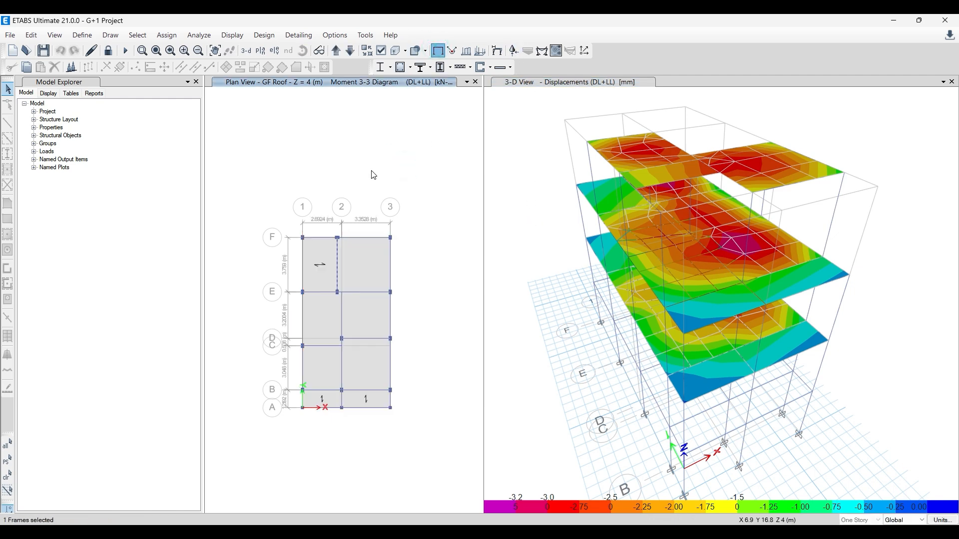
pyautogui.click(357, 198)
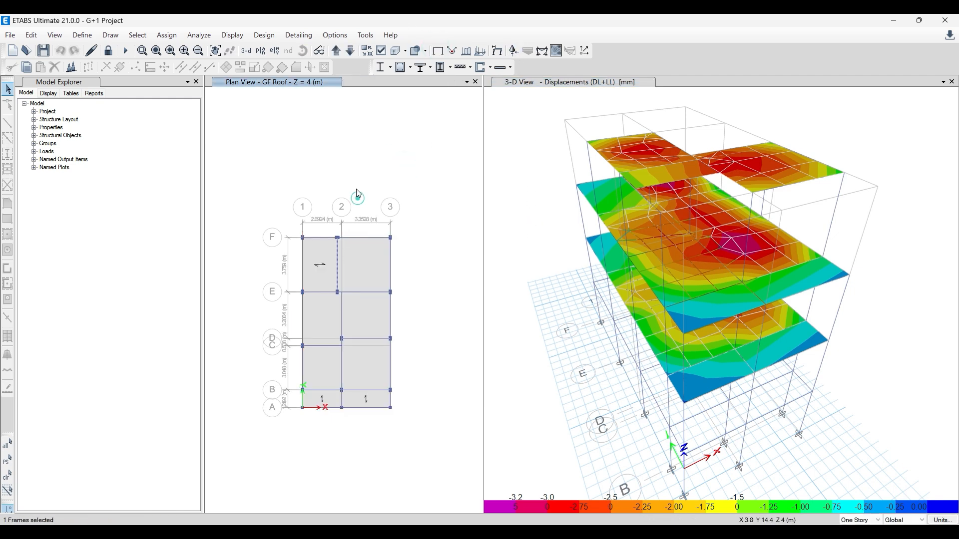
pyautogui.click(336, 50)
pyautogui.click(338, 51)
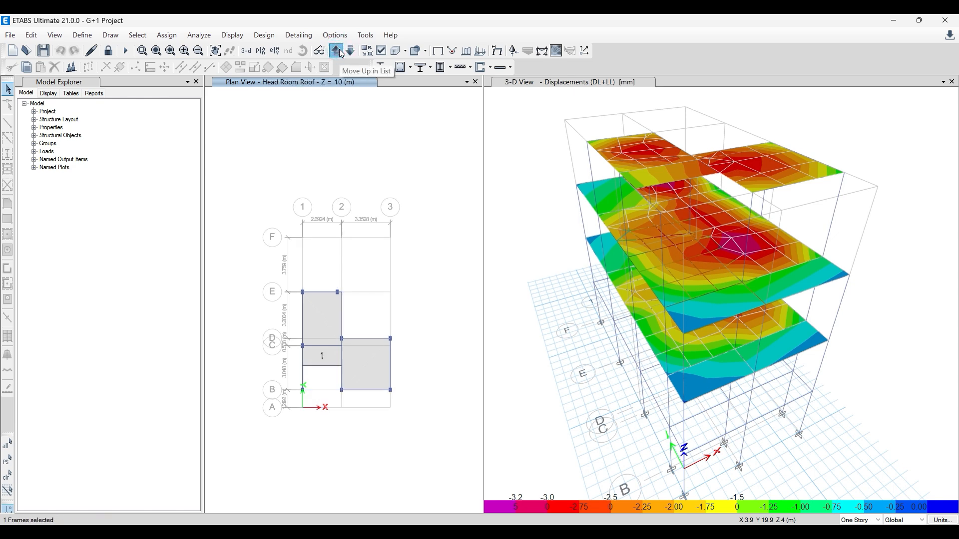
pyautogui.click(338, 51)
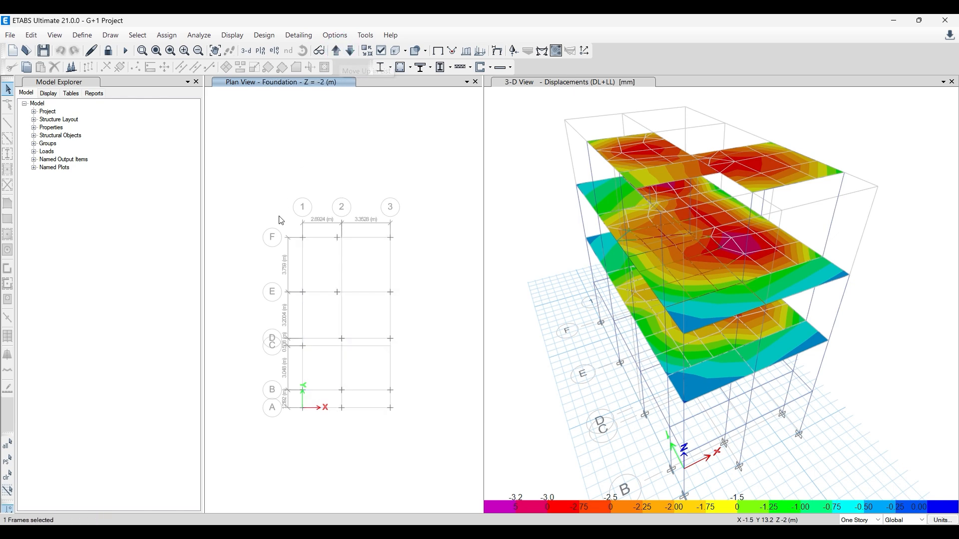
# - Widen the Foundation plan window beside the 3-D view and fit the grid within it
pyautogui.scroll(2, 301, 281)
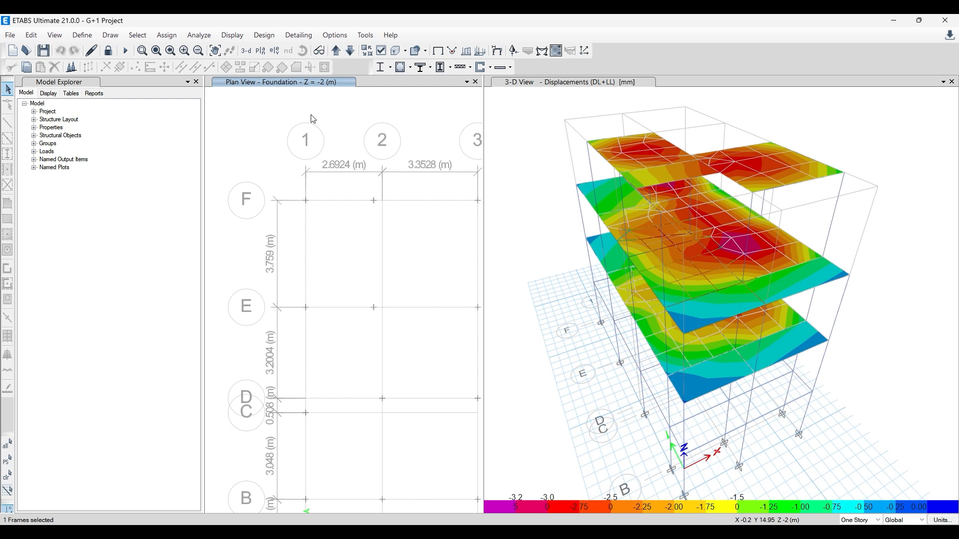
pyautogui.moveTo(487, 131); pyautogui.dragTo(612, 155)
pyautogui.scroll(-3, 357, 135)
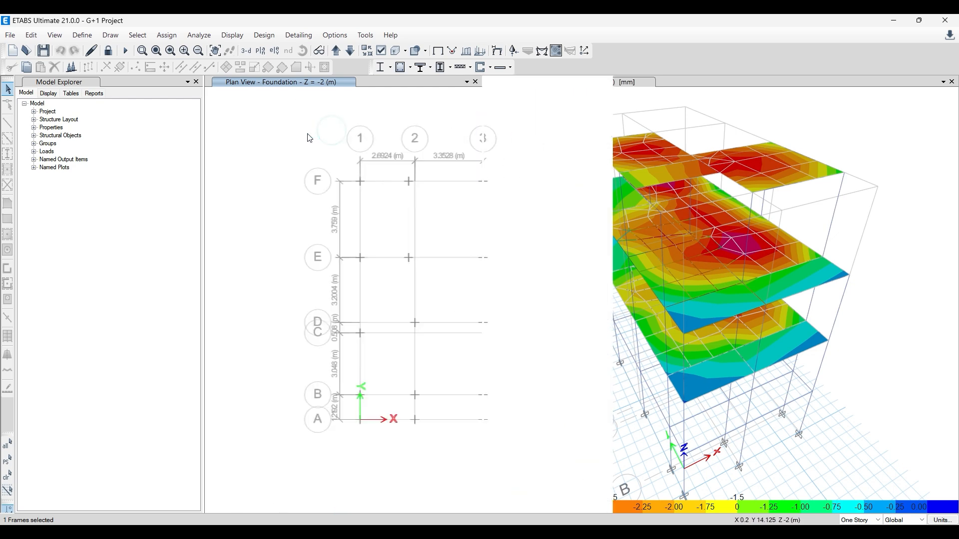
pyautogui.scroll(3, 358, 135)
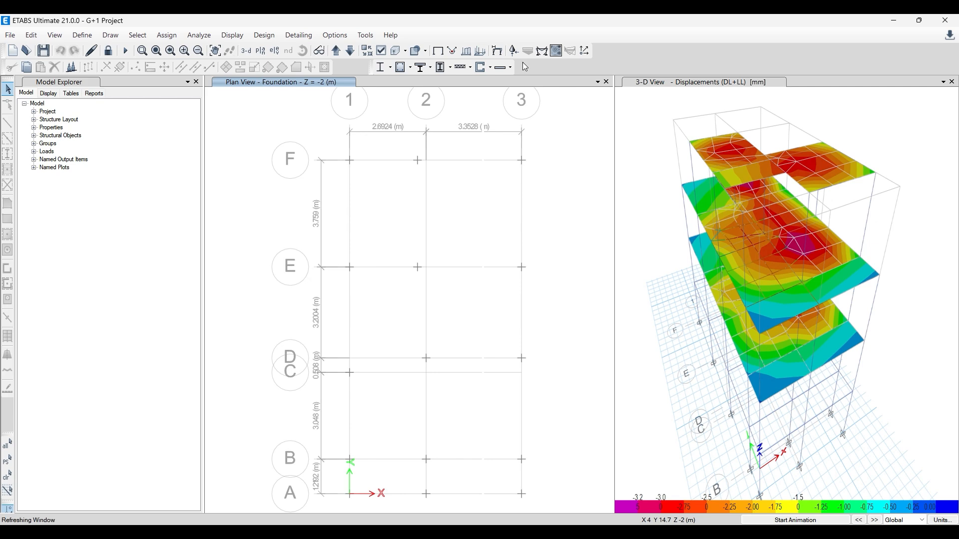
# - Display the Fz support reactions for the DL+LL combination as arrows in the 3-D view
pyautogui.click(512, 51)
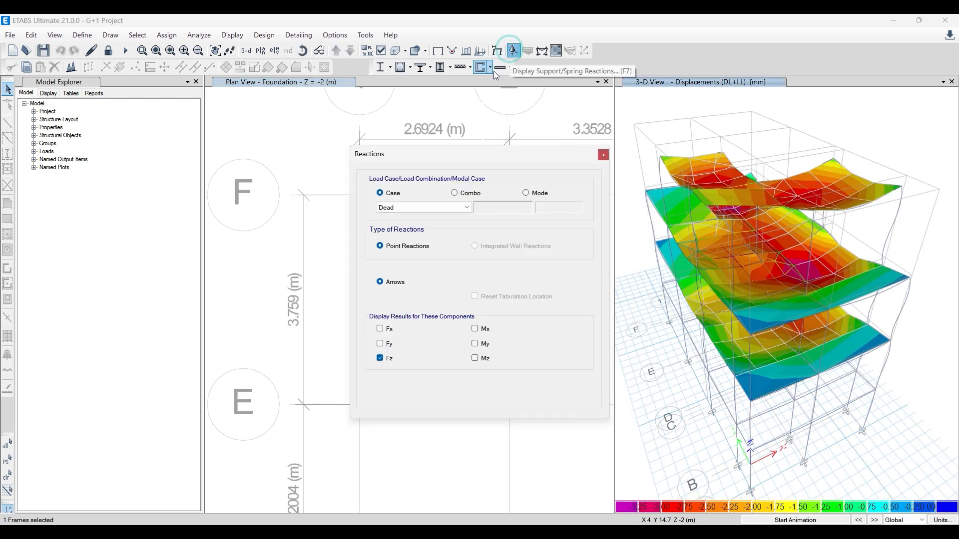
pyautogui.click(455, 193)
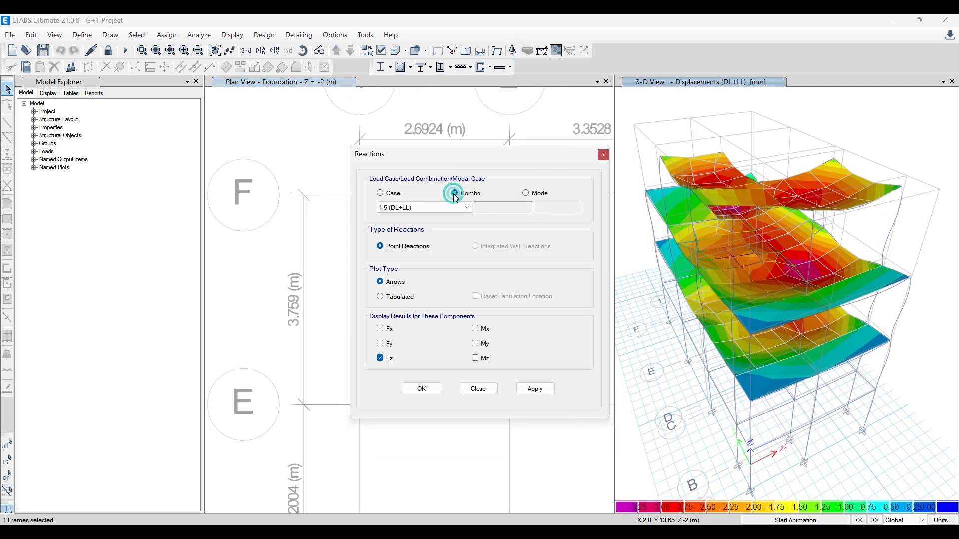
pyautogui.click(412, 207)
pyautogui.click(404, 225)
pyautogui.moveTo(451, 162); pyautogui.dragTo(295, 167)
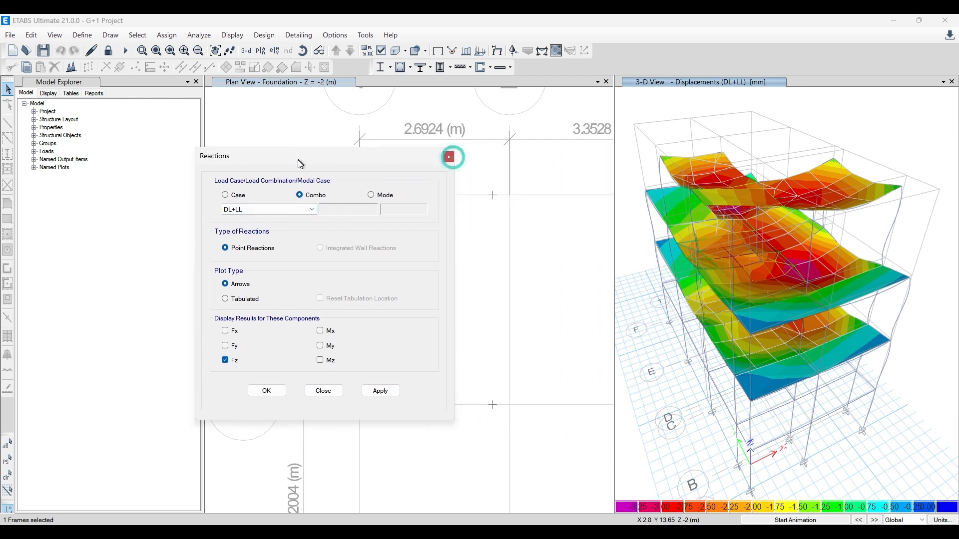
pyautogui.click(379, 393)
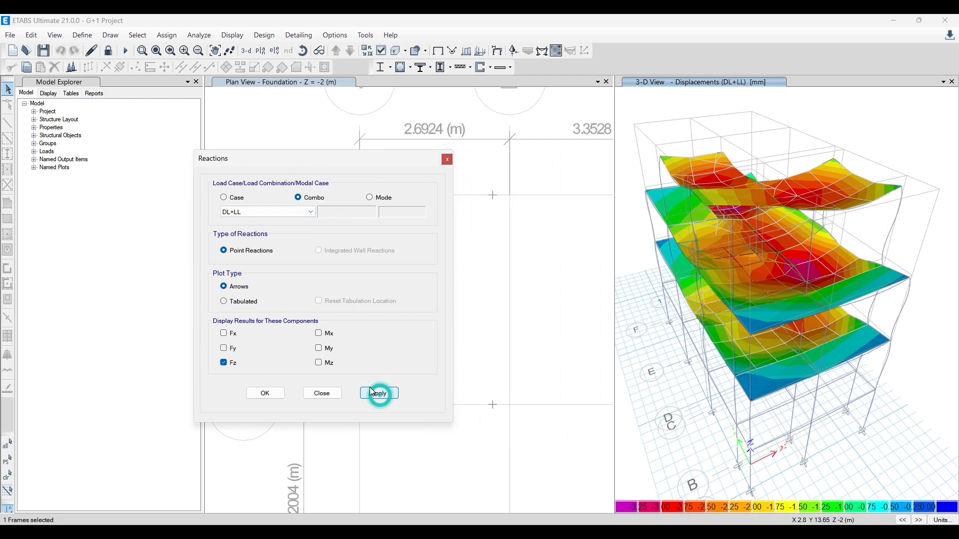
# - Apply the DL+LL Fz reaction arrows to the Foundation plan and return the 3-D view to the undeformed shape
pyautogui.moveTo(385, 159); pyautogui.dragTo(252, 162)
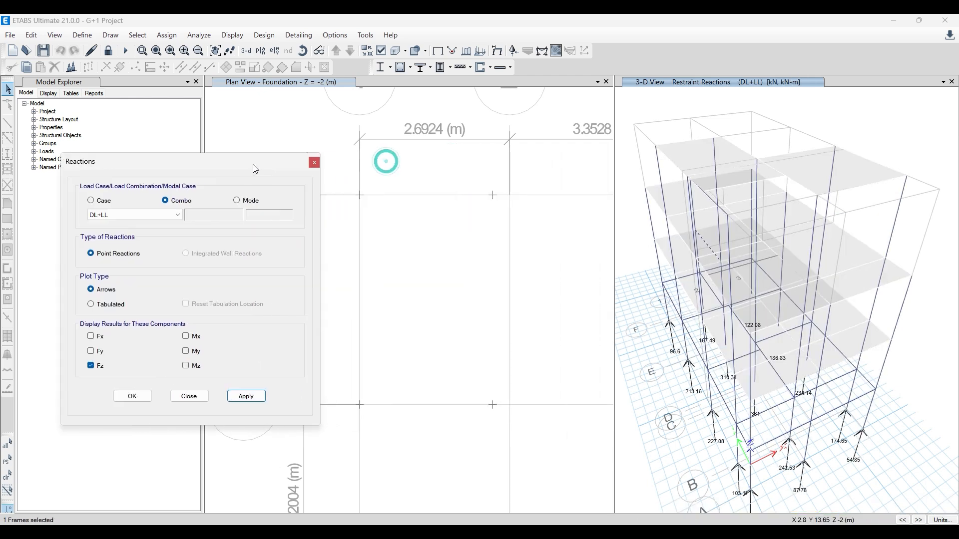
pyautogui.click(516, 271)
pyautogui.click(246, 400)
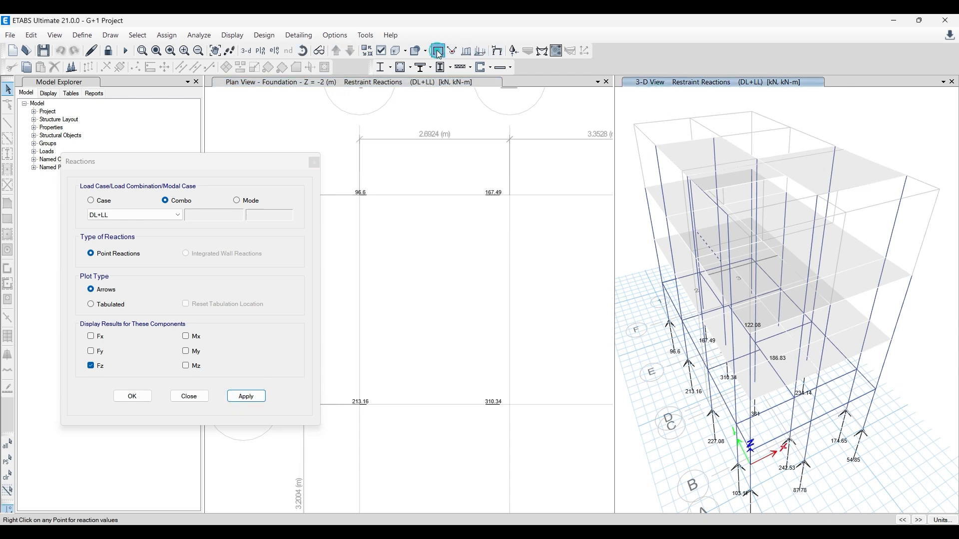
pyautogui.click(465, 52)
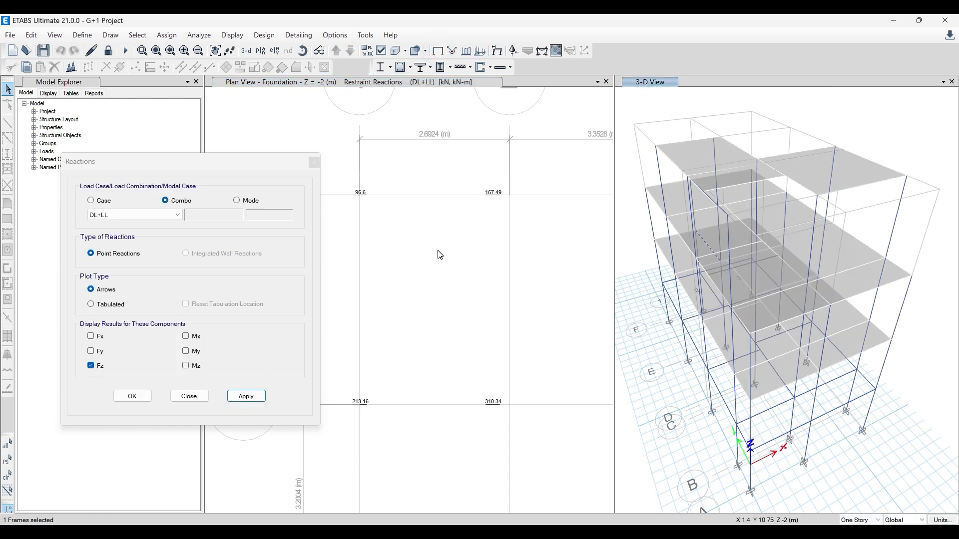
pyautogui.scroll(-2, 439, 254)
pyautogui.moveTo(440, 350); pyautogui.dragTo(418, 320, button='middle')
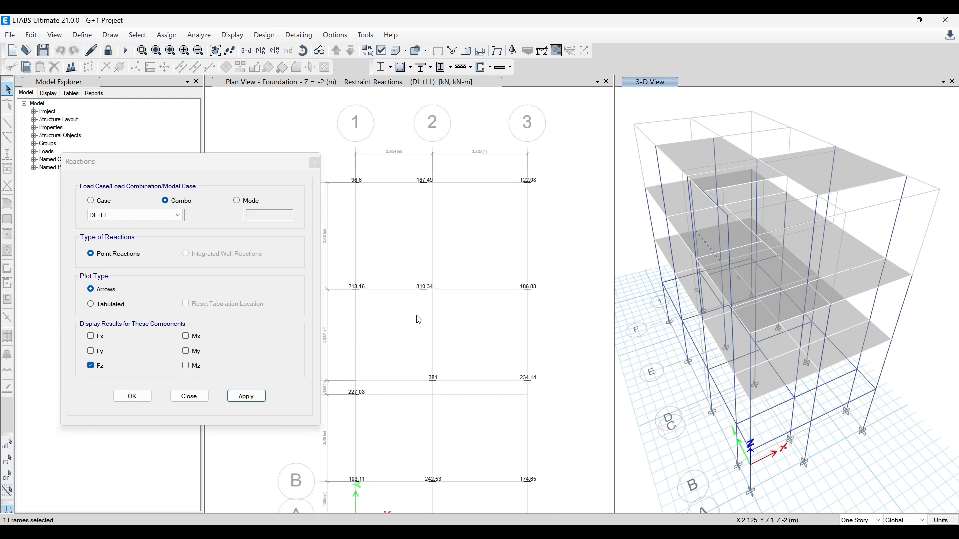
# - Change the reaction plot type to Tabulated and apply the DL+LL Fz reactions to the 3-D view and the Foundation plan
pyautogui.click(91, 304)
pyautogui.click(247, 395)
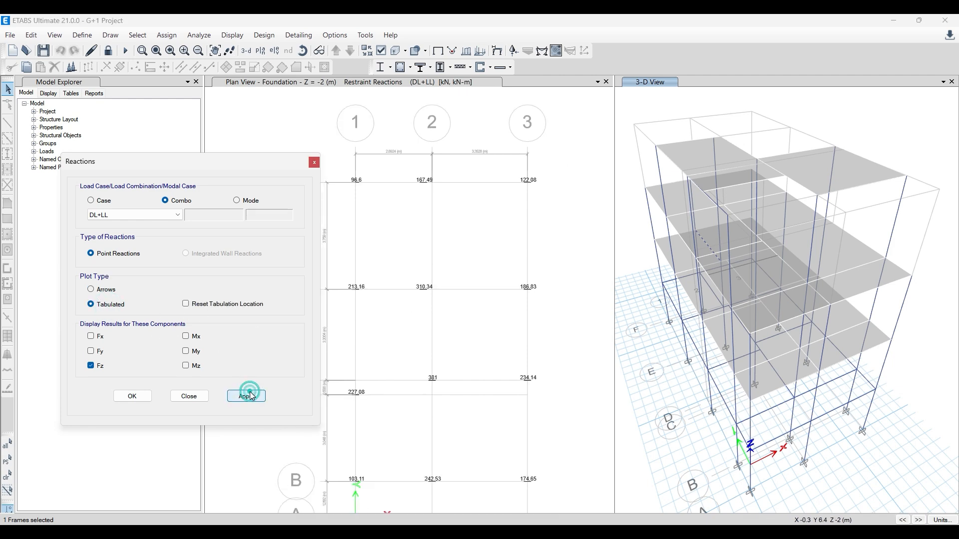
pyautogui.click(427, 312)
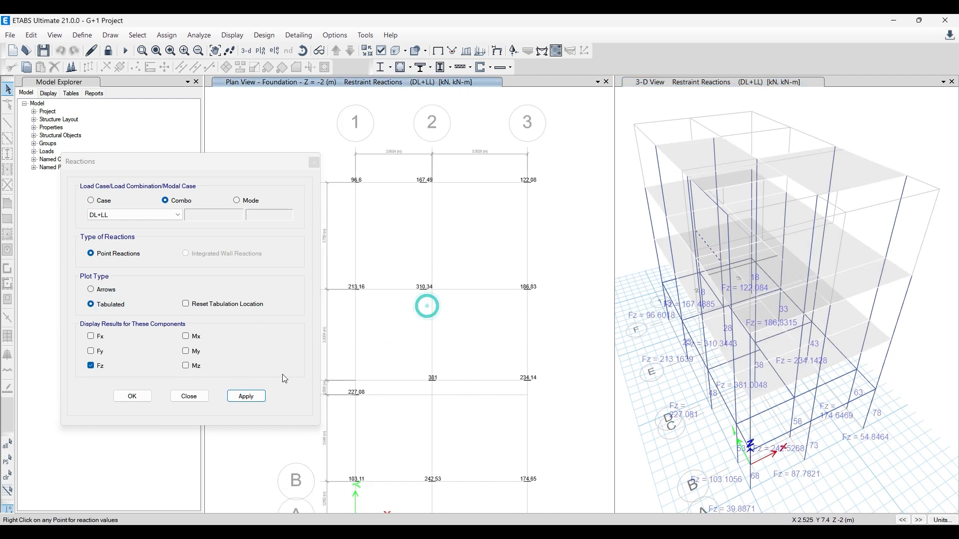
pyautogui.click(257, 400)
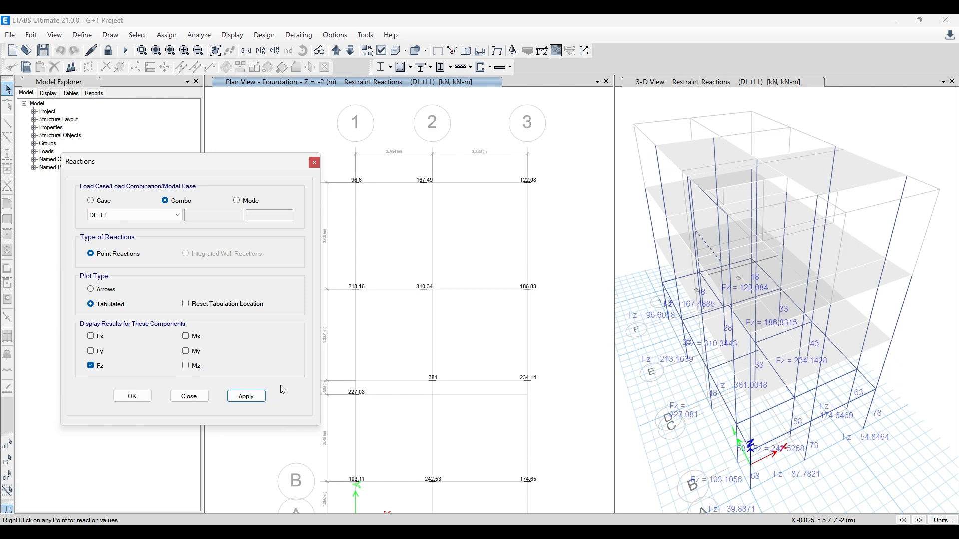
pyautogui.click(246, 396)
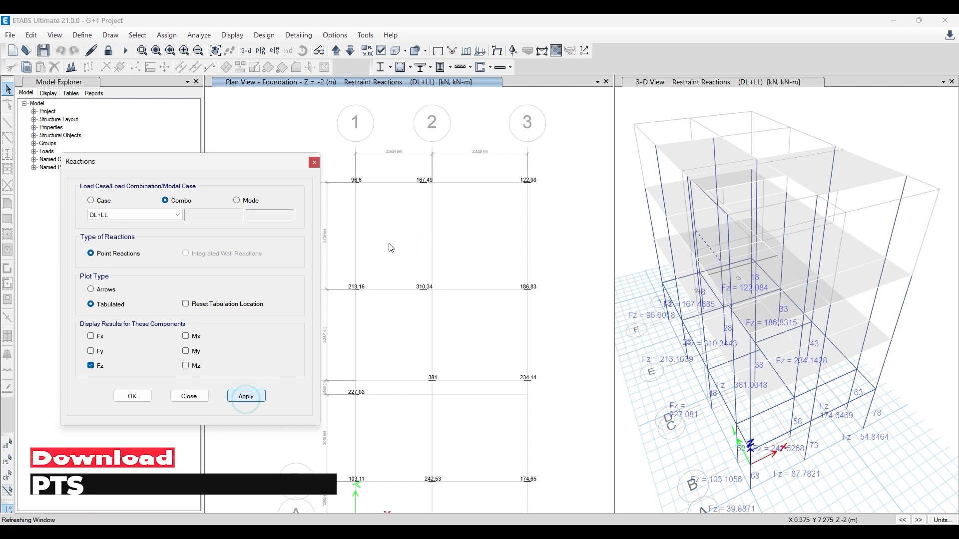
pyautogui.click(314, 163)
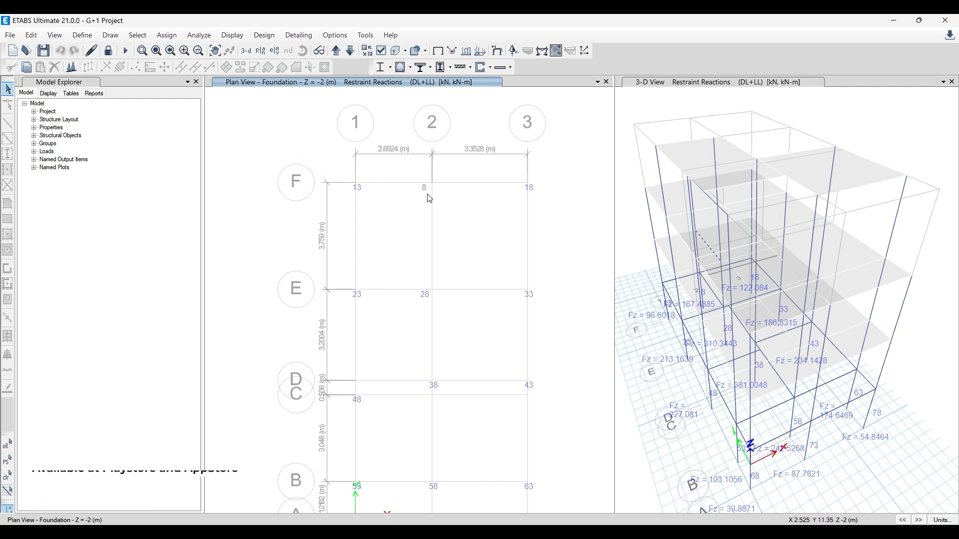
pyautogui.moveTo(283, 229); pyautogui.dragTo(268, 186, button='middle')
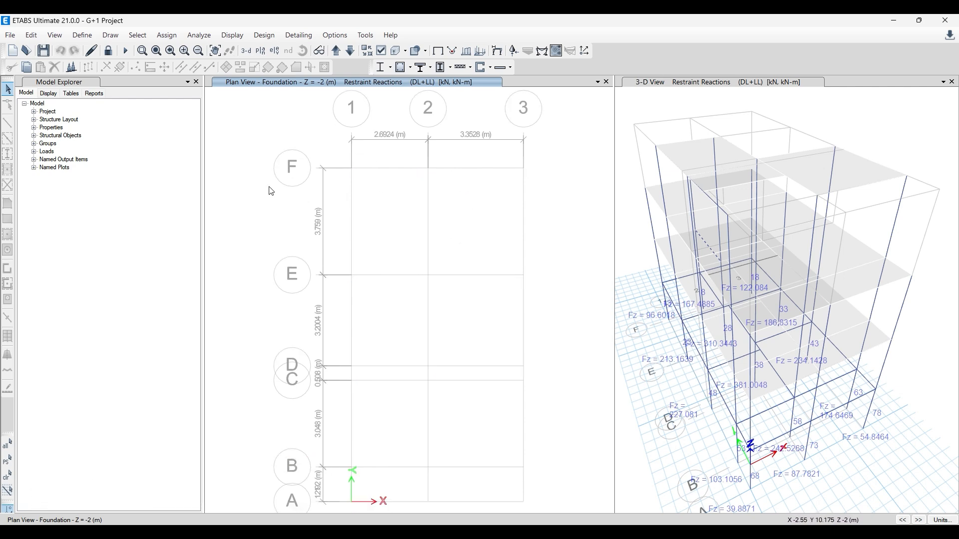
# - Try to redraw the tabulated Fz values on the Foundation plan by reapplying the DL+LL reactions
pyautogui.click(514, 50)
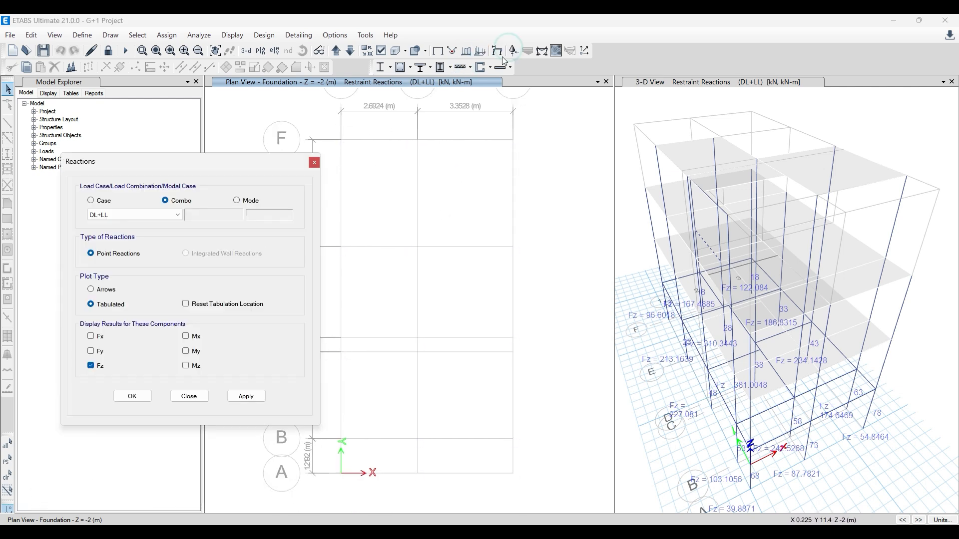
pyautogui.click(246, 396)
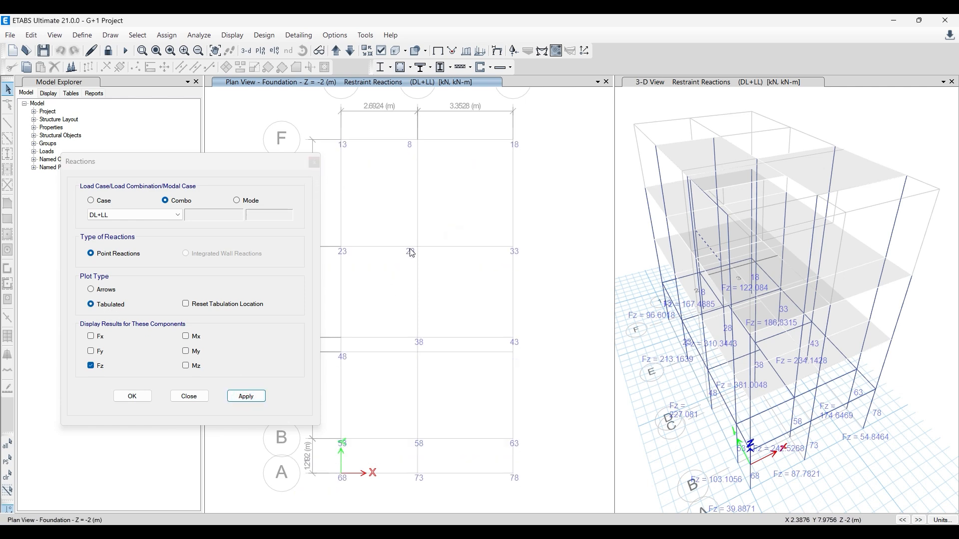
pyautogui.click(315, 164)
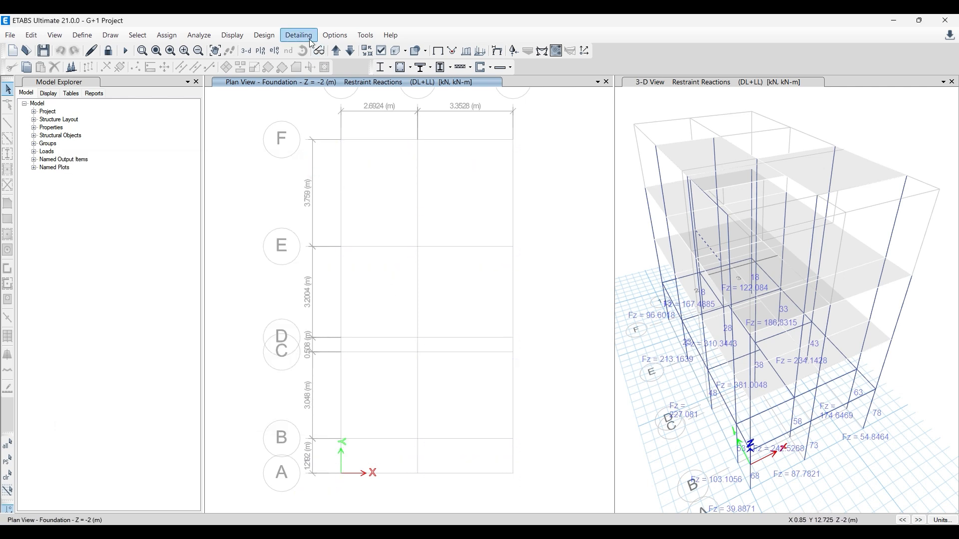
# - Change the graphics mode so the tabulated support reactions are drawn as boxed values in both views
pyautogui.click(330, 35)
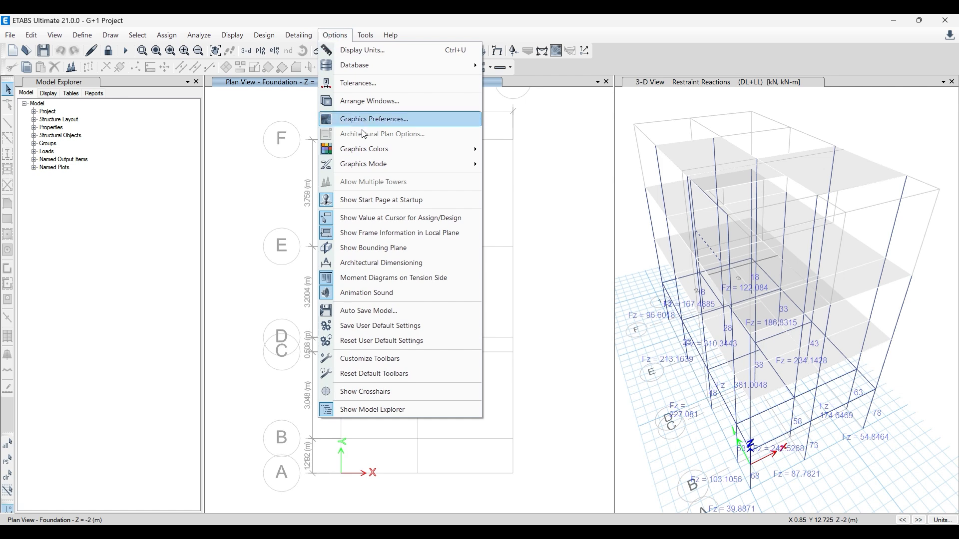
pyautogui.moveTo(475, 164)
pyautogui.click(548, 167)
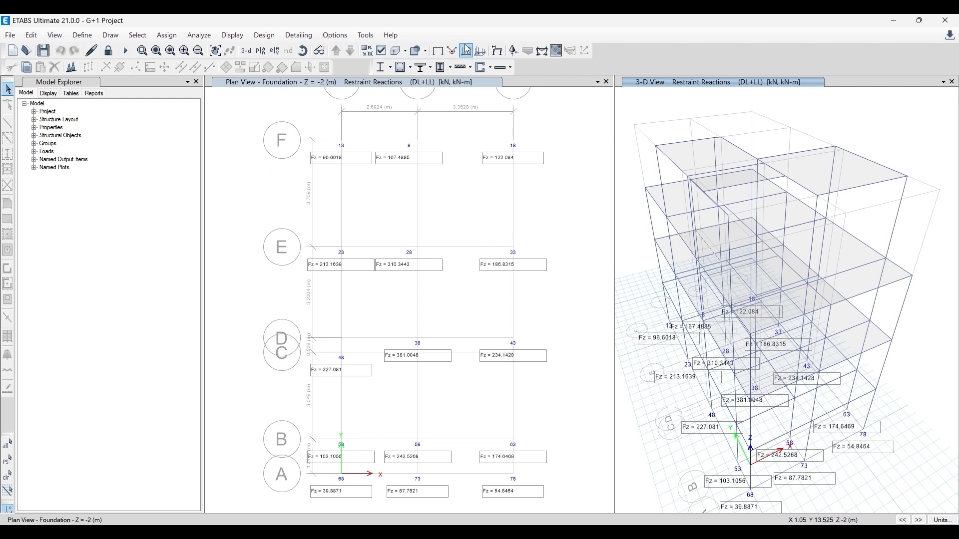
# - Add the Fx and Fy components to the tabulated DL+LL reactions on the Foundation plan
pyautogui.click(513, 51)
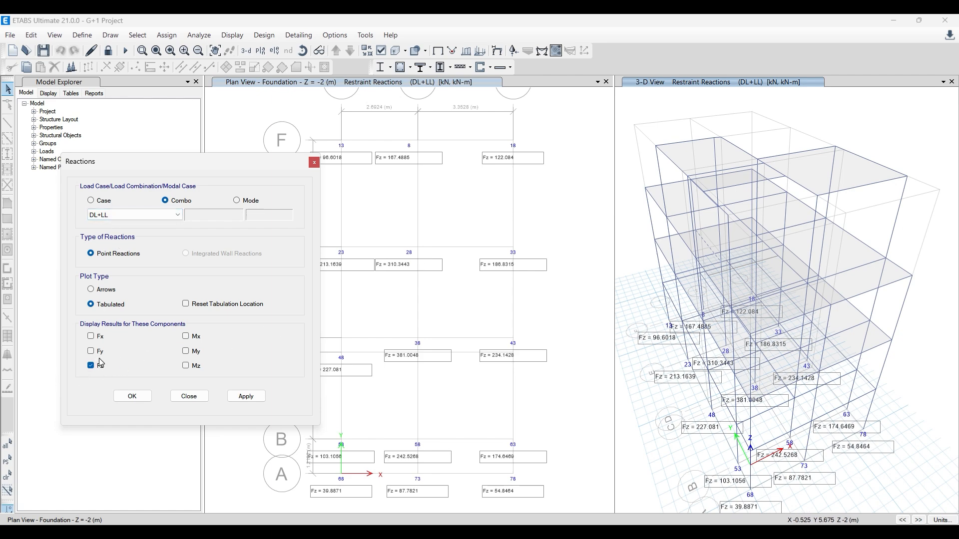
pyautogui.click(90, 351)
pyautogui.click(246, 396)
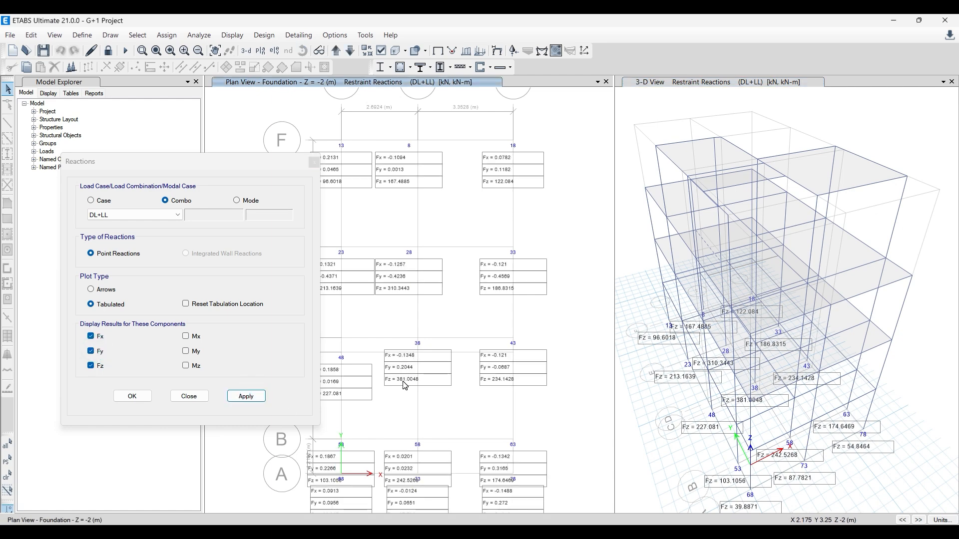
# - Include the Mx, My and Mz moments in the tabulated DL+LL reactions on the Foundation plan
pyautogui.click(190, 336)
pyautogui.click(190, 351)
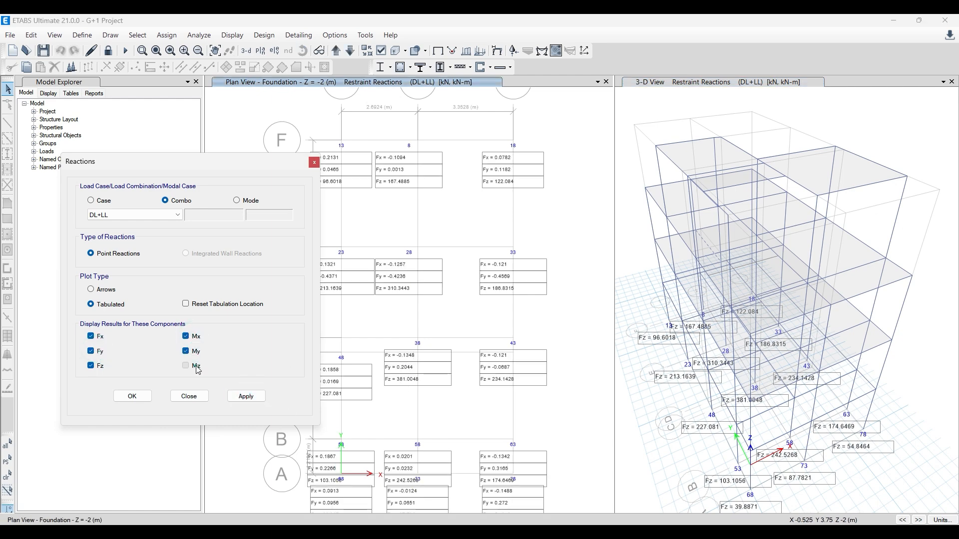
pyautogui.click(186, 366)
pyautogui.click(245, 396)
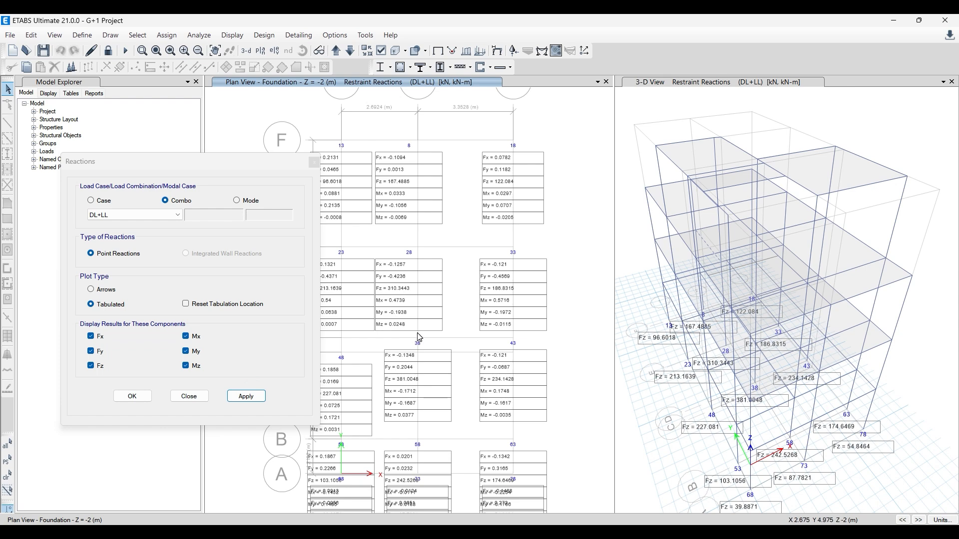
# - Remove Fx, Fy and Mz so that the Foundation plan tabulates only the Fz, Mx and My reactions
pyautogui.click(98, 351)
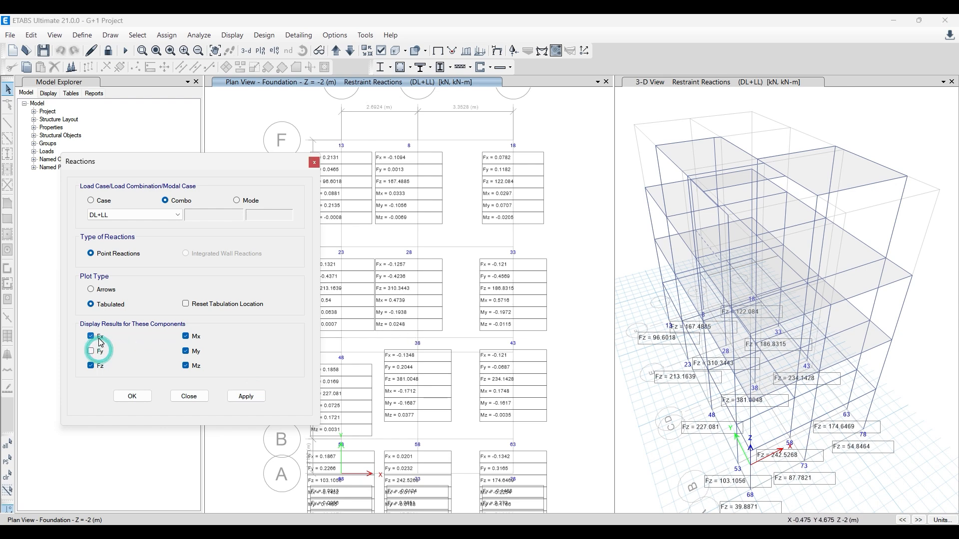
pyautogui.click(95, 337)
pyautogui.click(190, 366)
pyautogui.click(246, 396)
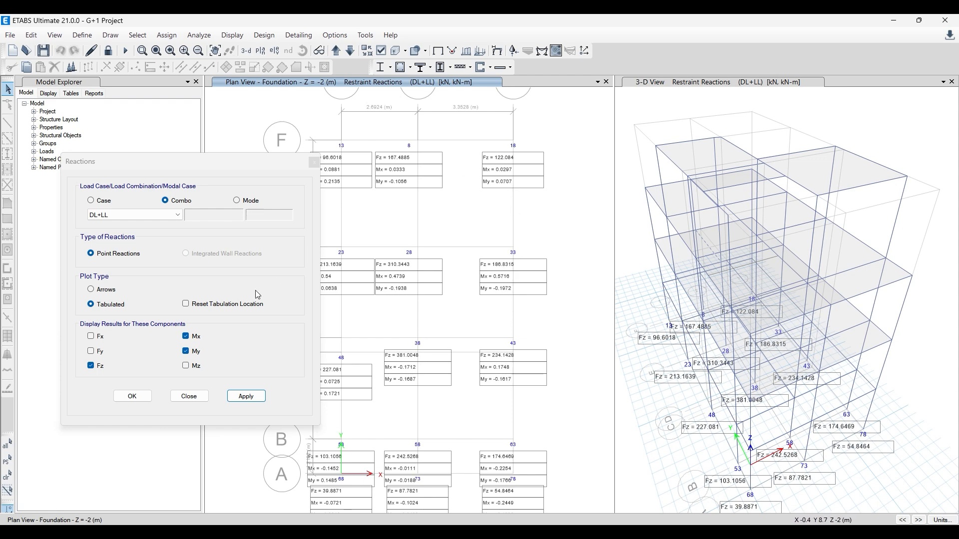
pyautogui.scroll(-5, 398, 306)
pyautogui.scroll(5, 364, 370)
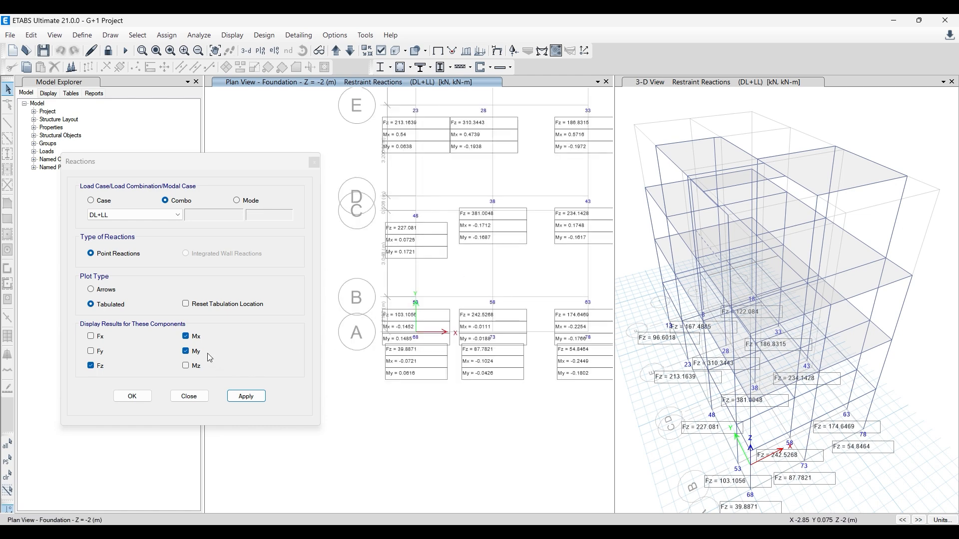
# - Reduce the tabulated Foundation reactions to Fz only by removing Mx and My, and close the reaction settings
pyautogui.click(186, 351)
pyautogui.click(186, 336)
pyautogui.click(246, 396)
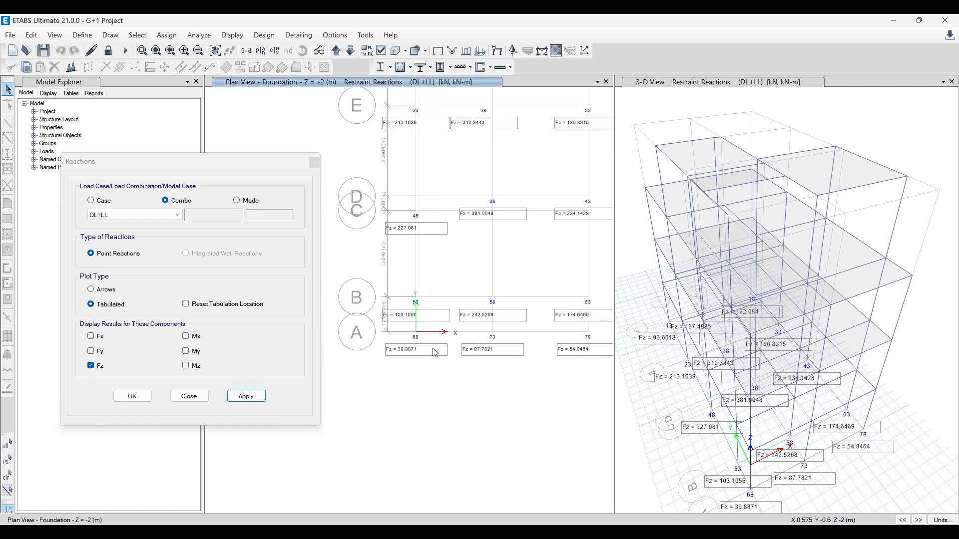
pyautogui.moveTo(444, 364); pyautogui.dragTo(406, 465, button='middle')
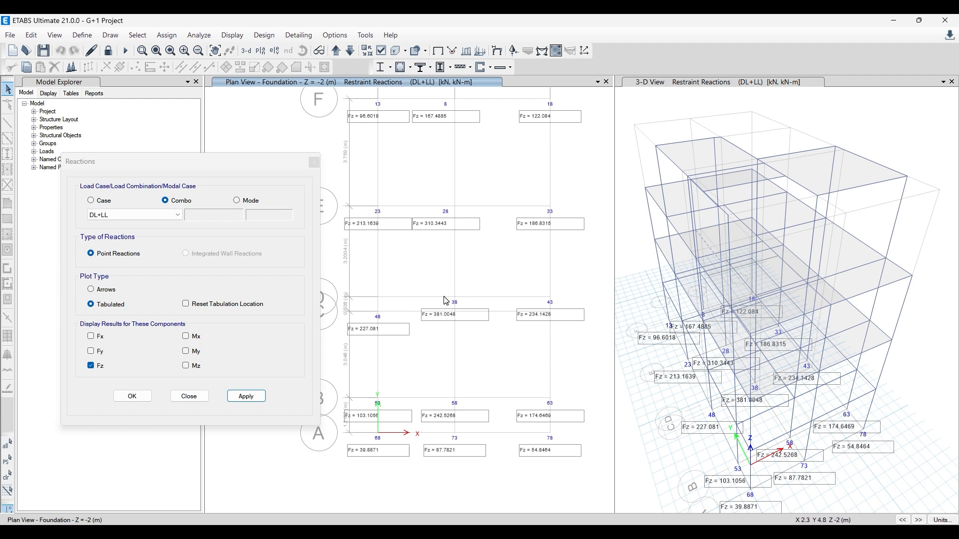
pyautogui.click(313, 163)
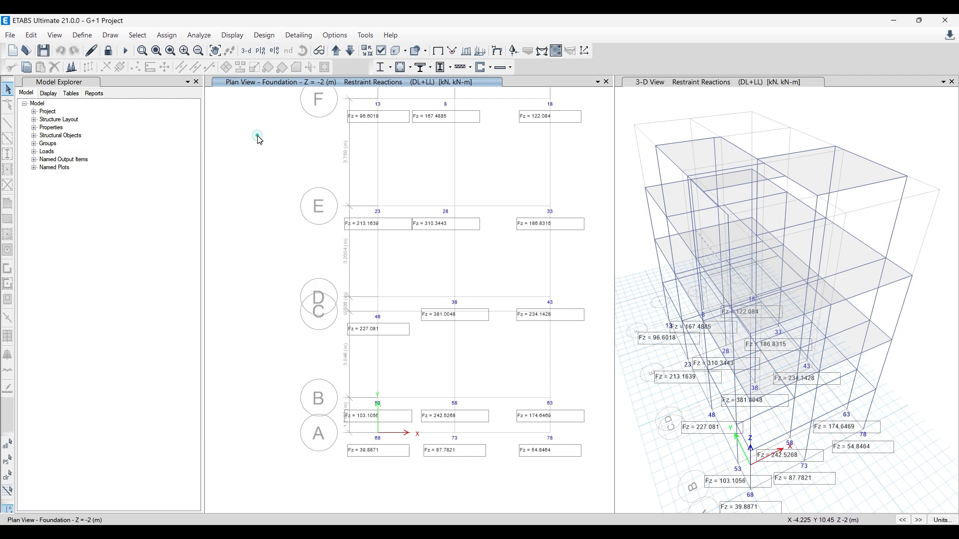
# - Reselect the DL+LL combination for the support reactions and reapply the tabulated Fz values to the Foundation plan
pyautogui.click(514, 51)
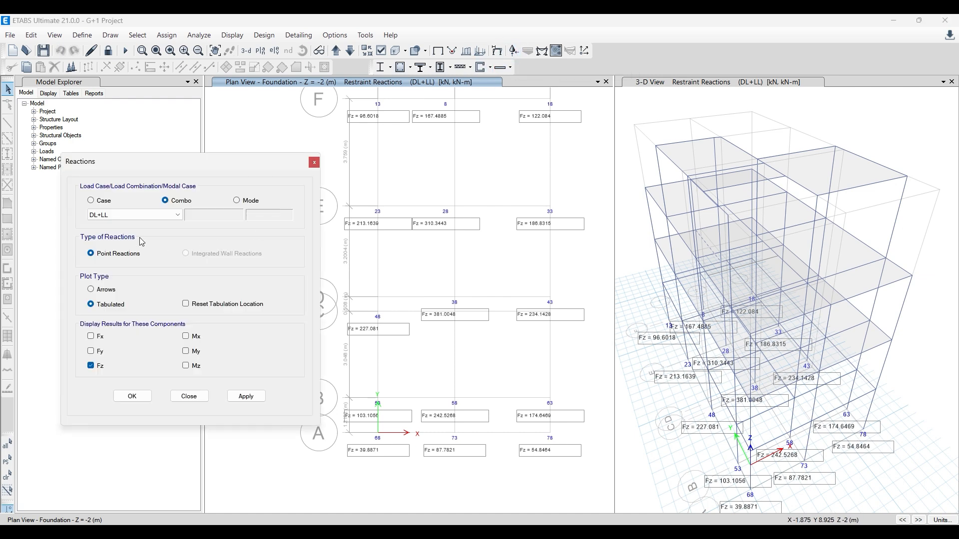
pyautogui.click(169, 202)
pyautogui.click(170, 215)
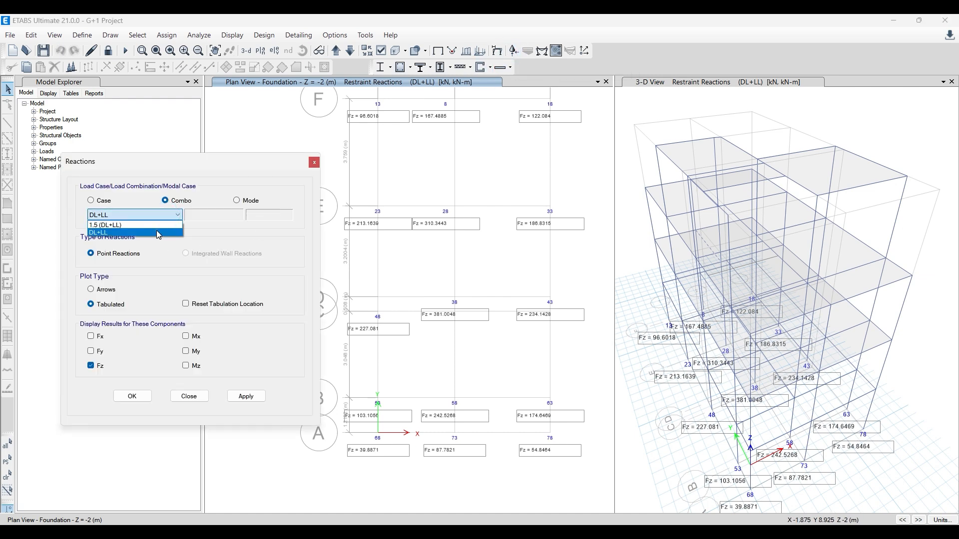
pyautogui.click(157, 230)
pyautogui.click(246, 396)
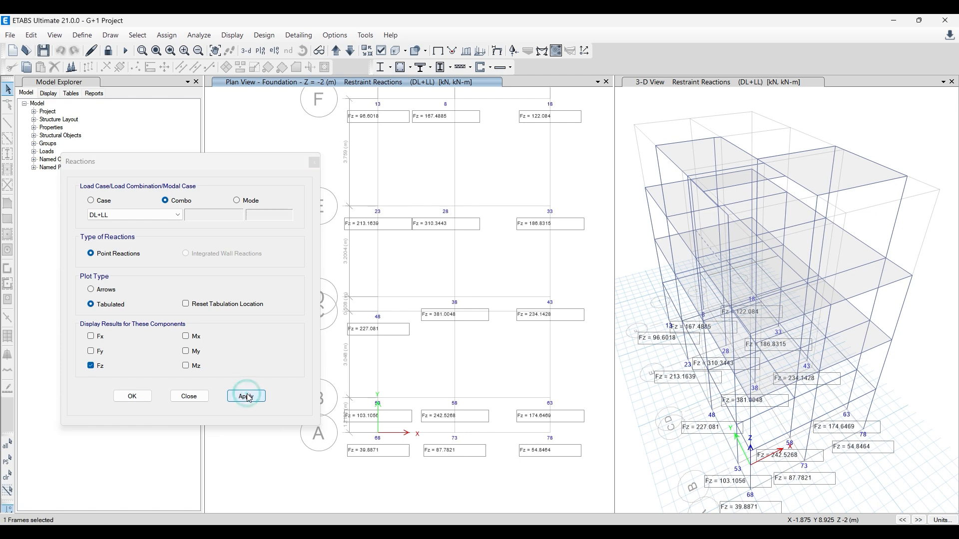
pyautogui.click(313, 163)
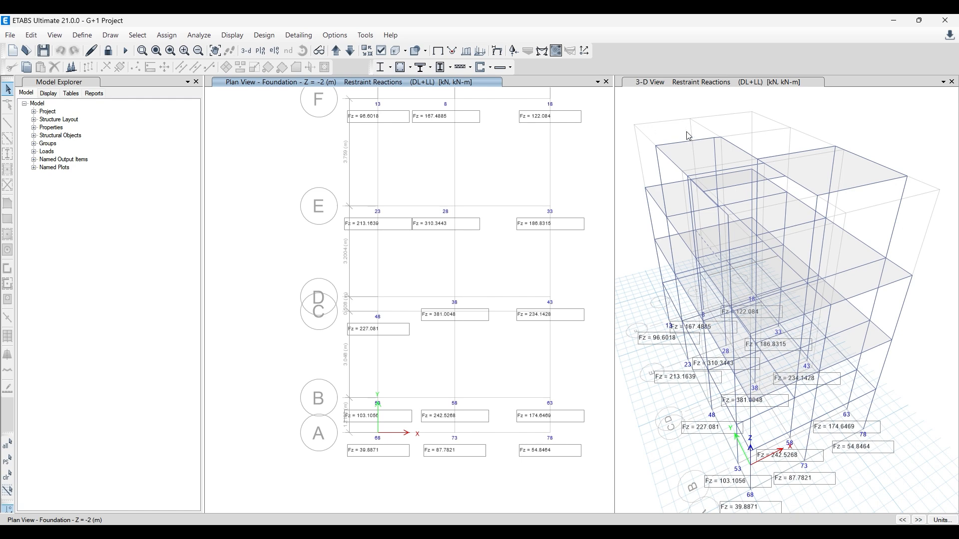
# - Display the DL+LL deformed shape with Displacement UZ contours in the 3-D view
pyautogui.click(626, 116)
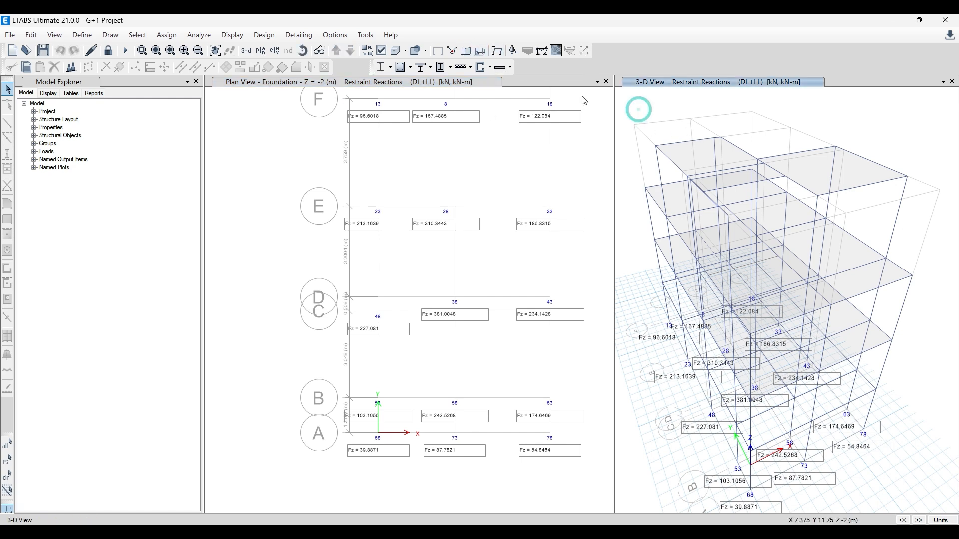
pyautogui.click(497, 51)
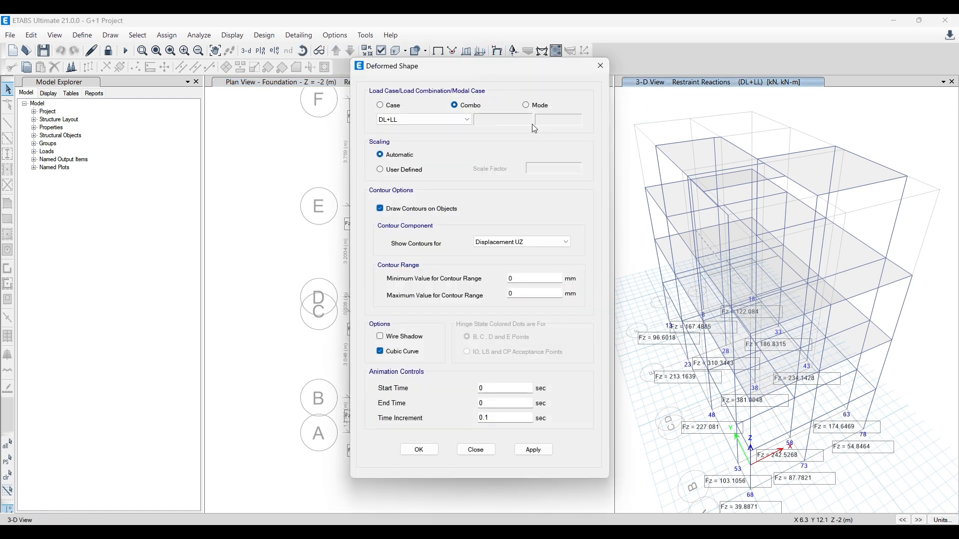
pyautogui.click(537, 449)
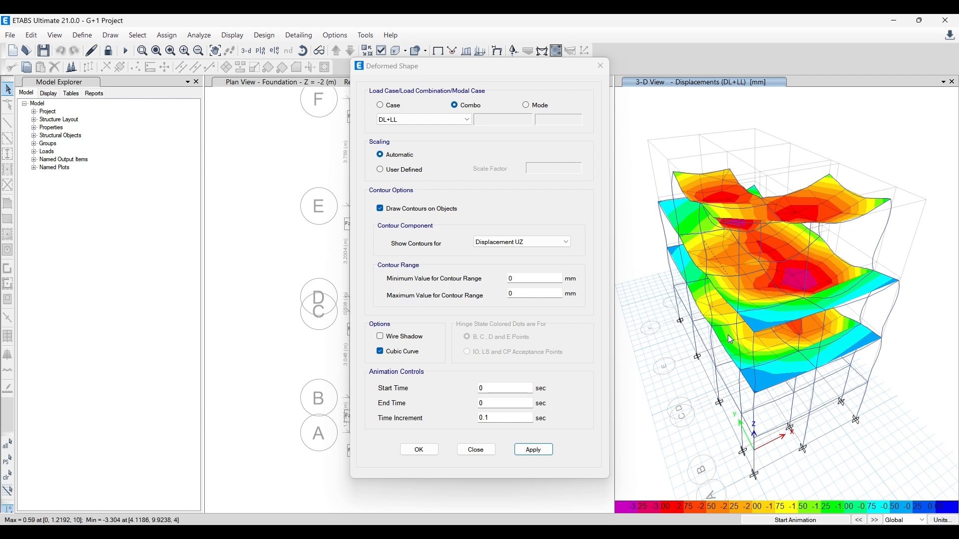
pyautogui.click(600, 66)
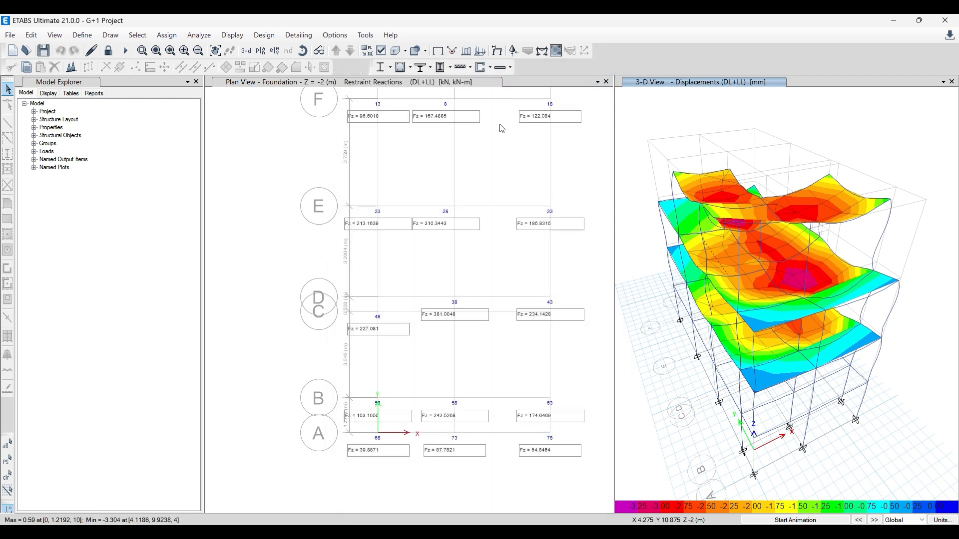
# - Display the DL+LL Moment 3-3 diagram in the 3-D view and inspect Head Room Roof beam B12 with its absolute deflection
pyautogui.click(541, 51)
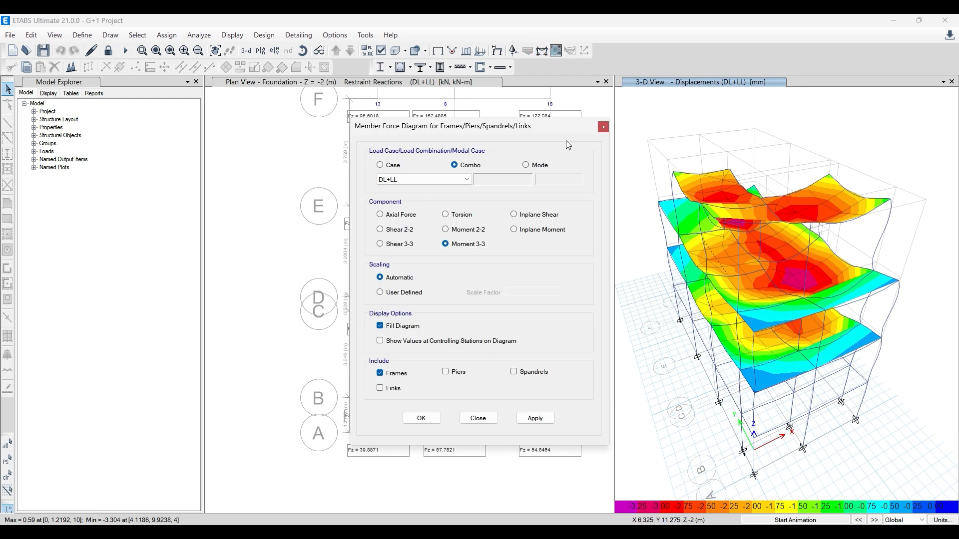
pyautogui.click(535, 419)
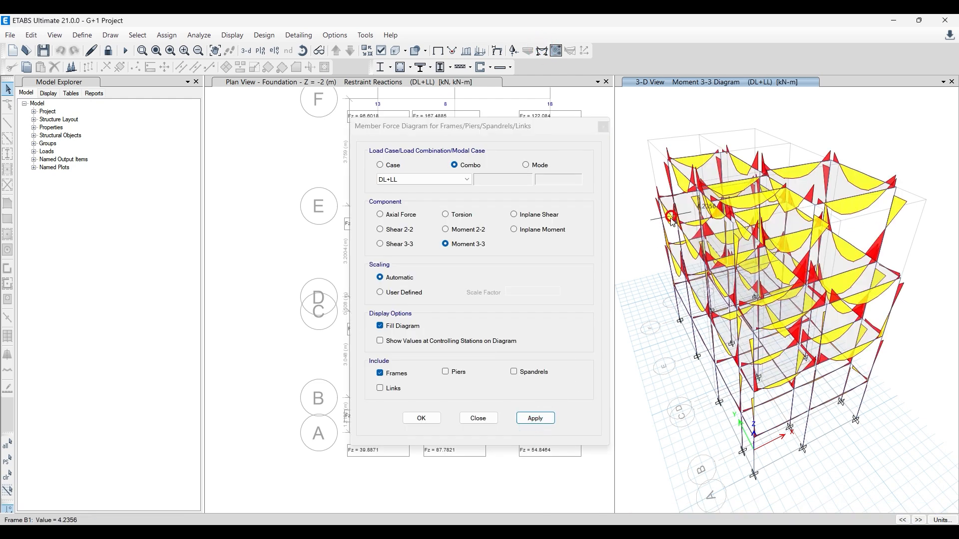
pyautogui.rightClick(801, 168)
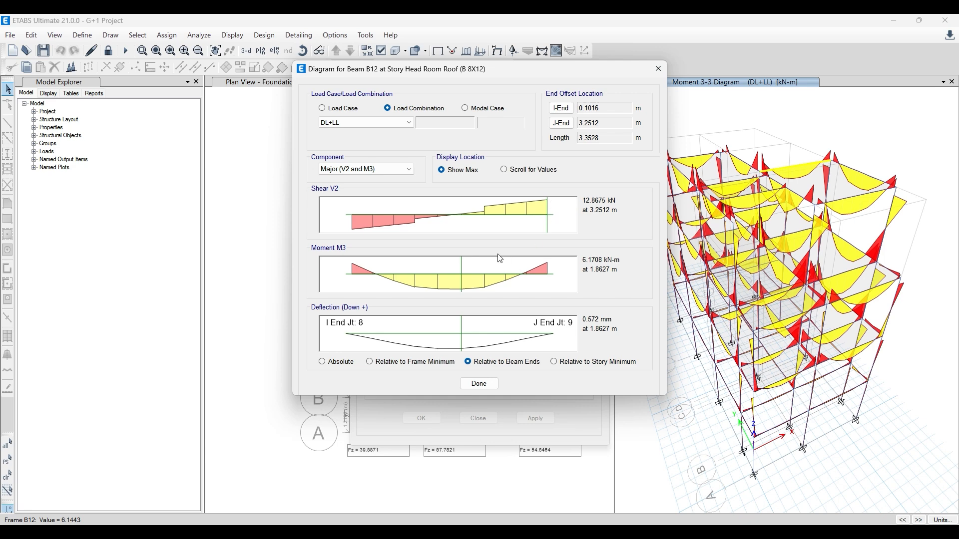
pyautogui.click(336, 366)
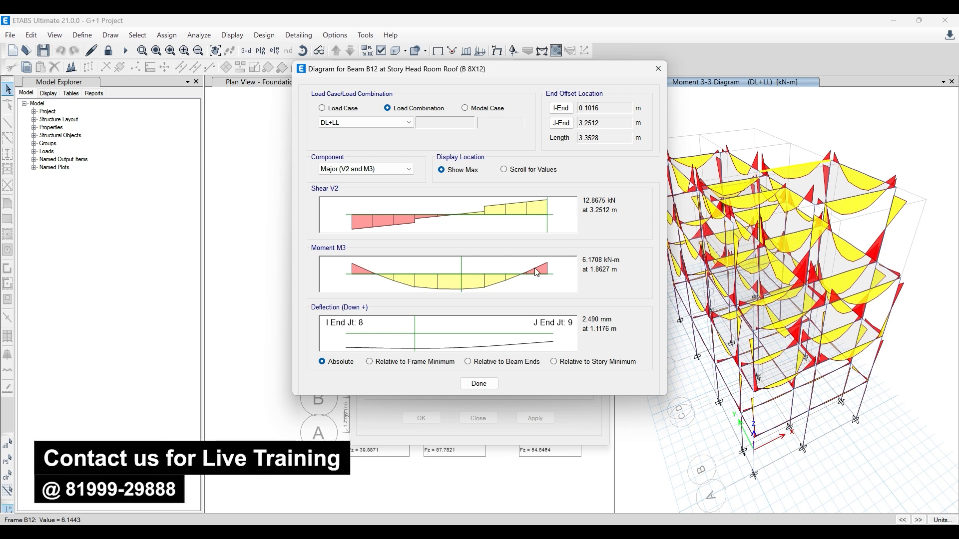
pyautogui.click(658, 69)
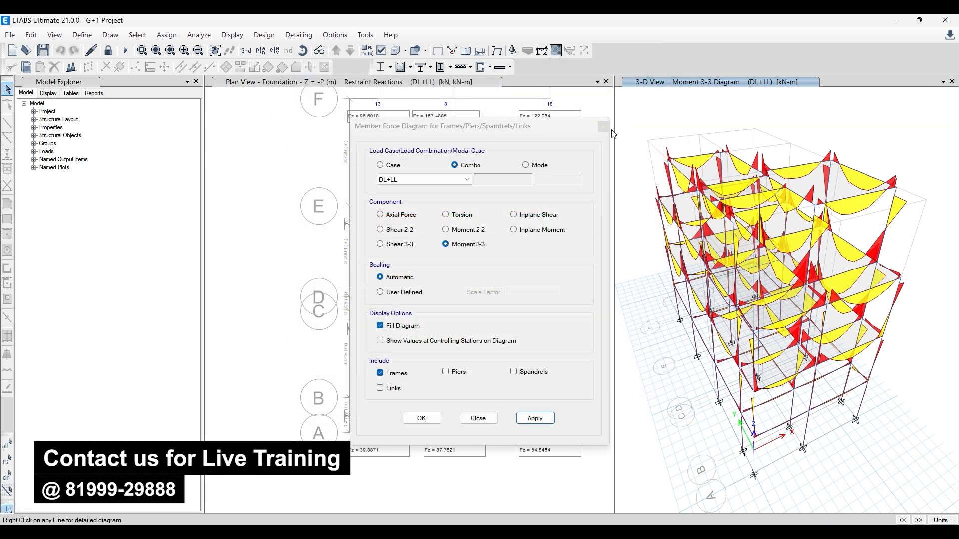
pyautogui.click(606, 130)
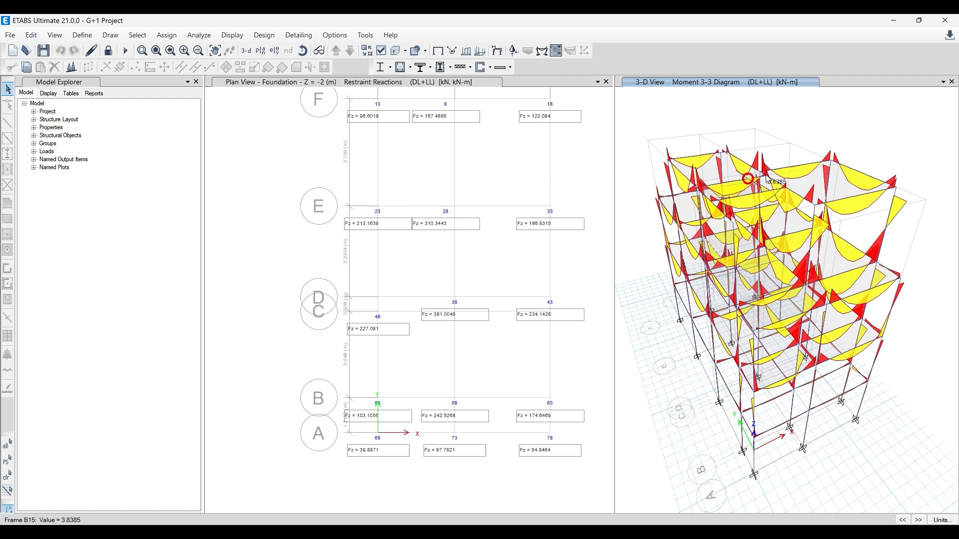
# - Examine the shear, moment and beam-end-relative deflection of Head Room Roof beam B12 under DL+LL
pyautogui.rightClick(787, 170)
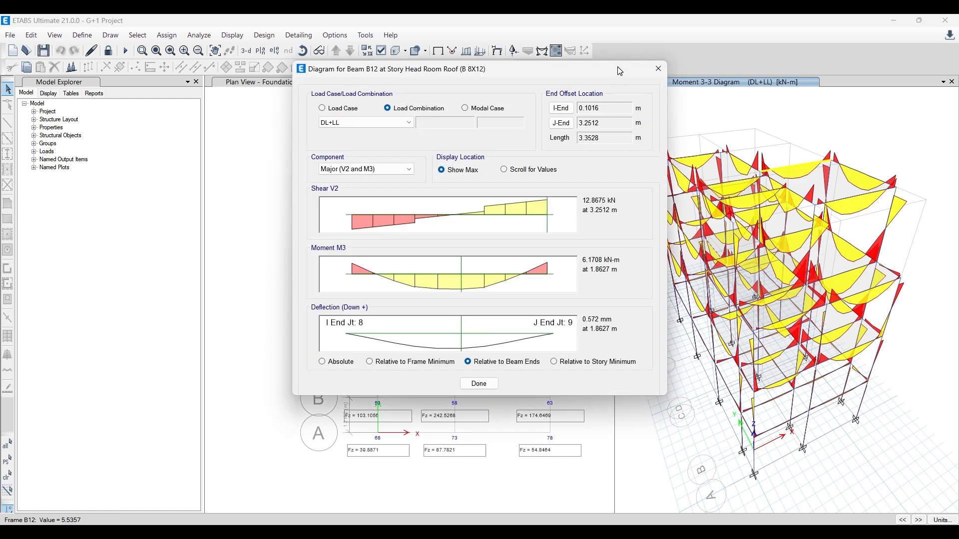
pyautogui.moveTo(586, 73); pyautogui.dragTo(403, 106)
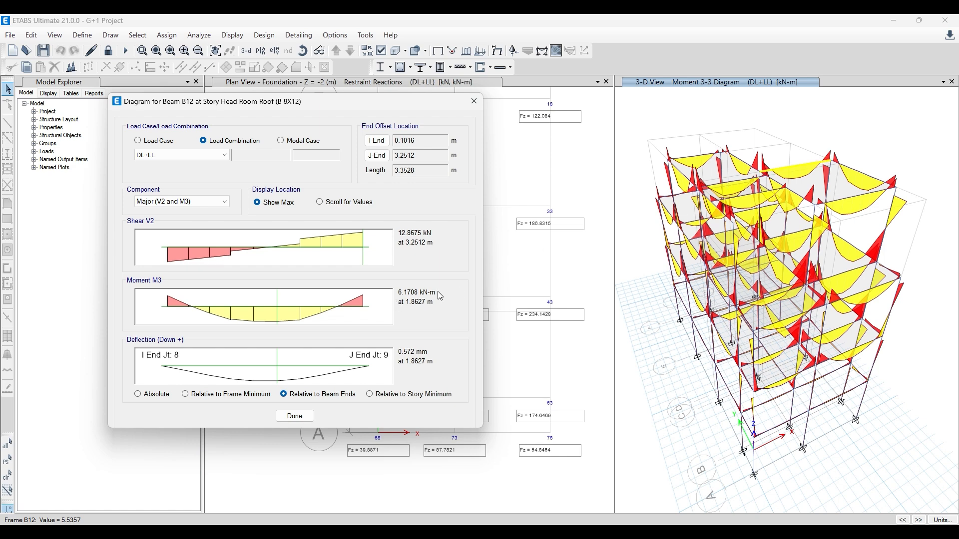
pyautogui.click(474, 101)
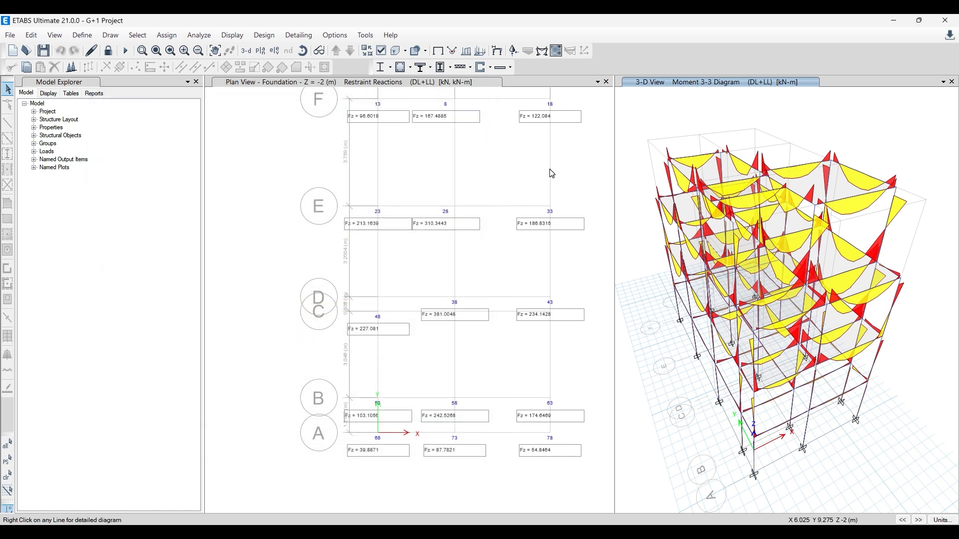
pyautogui.click(545, 172)
pyautogui.moveTo(425, 250); pyautogui.dragTo(373, 271, button='middle')
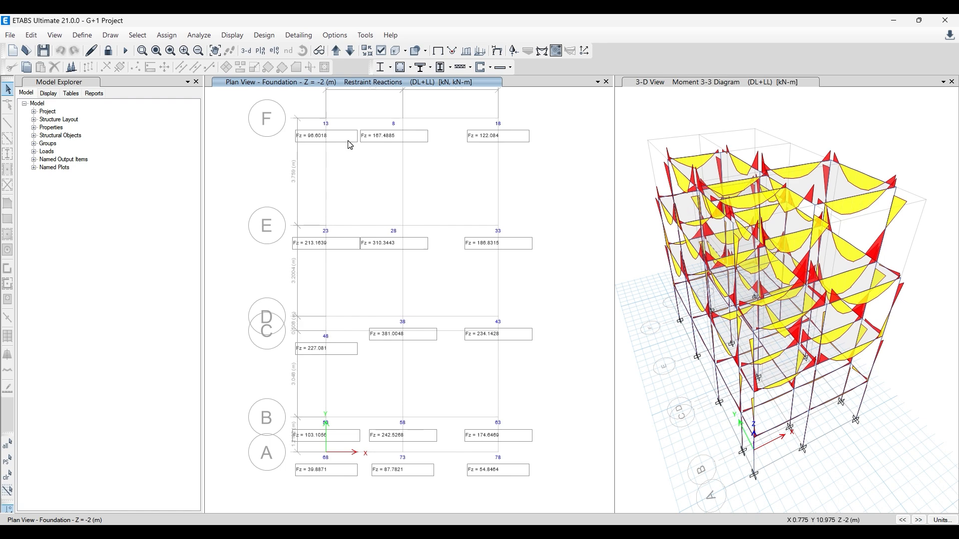
pyautogui.click(639, 233)
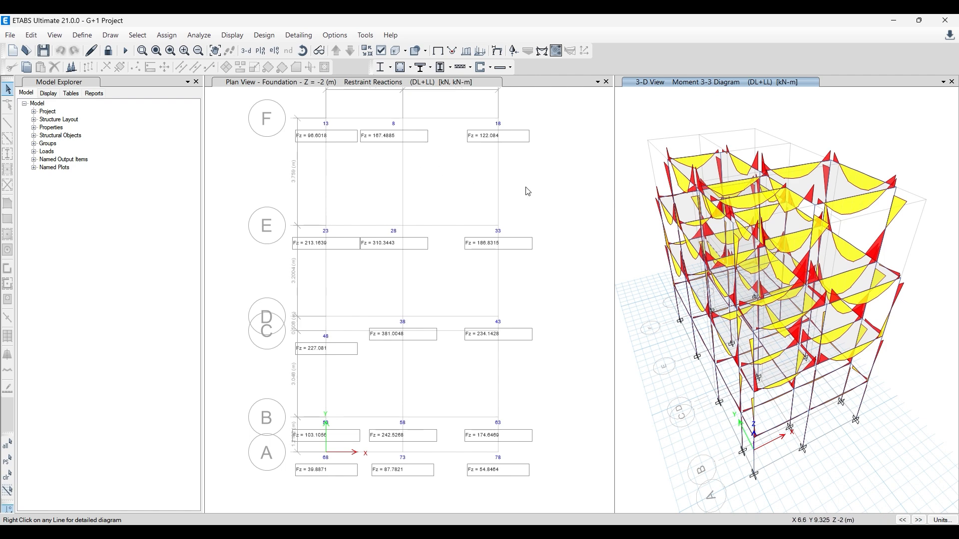
pyautogui.moveTo(683, 159)
pyautogui.click(424, 192)
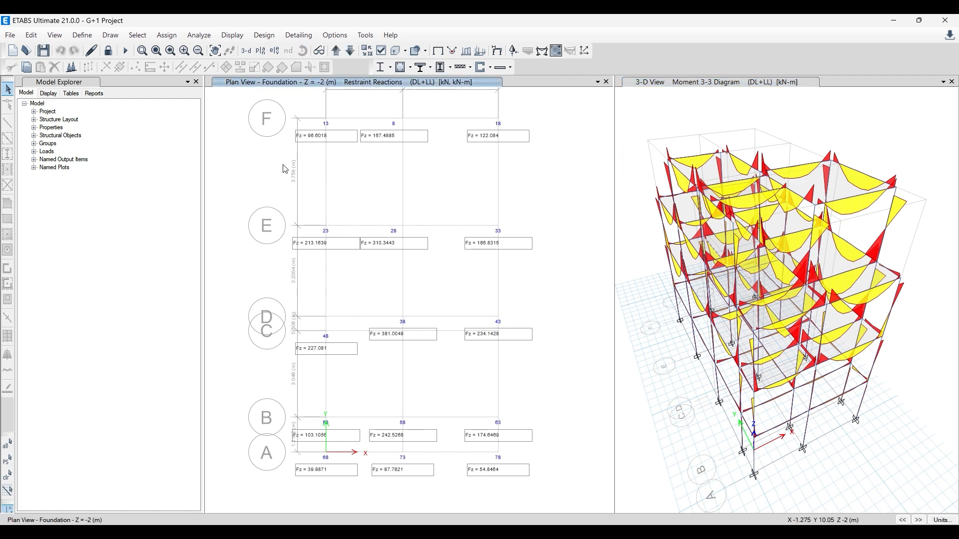
# - Check the design code in the concrete frame design preferences and leave them without changes
pyautogui.click(268, 36)
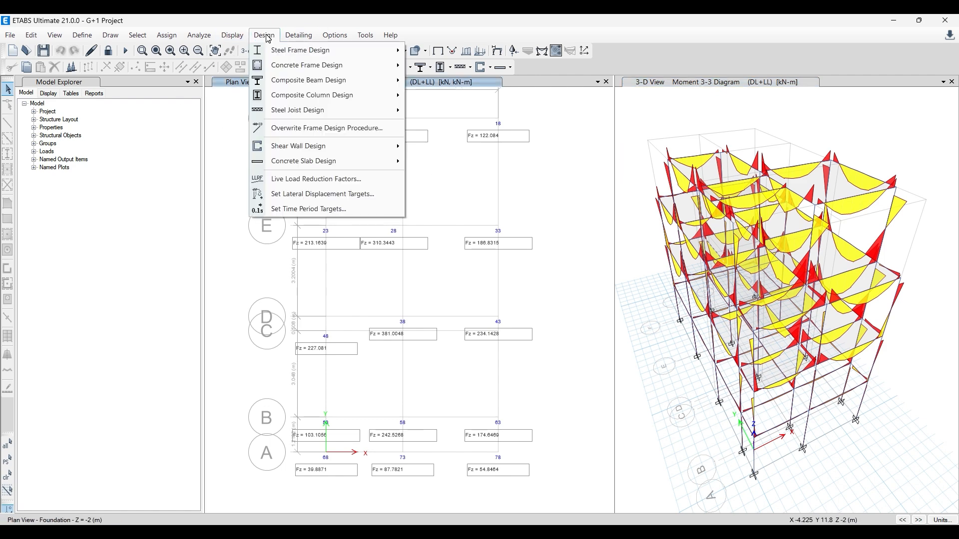
pyautogui.moveTo(307, 64)
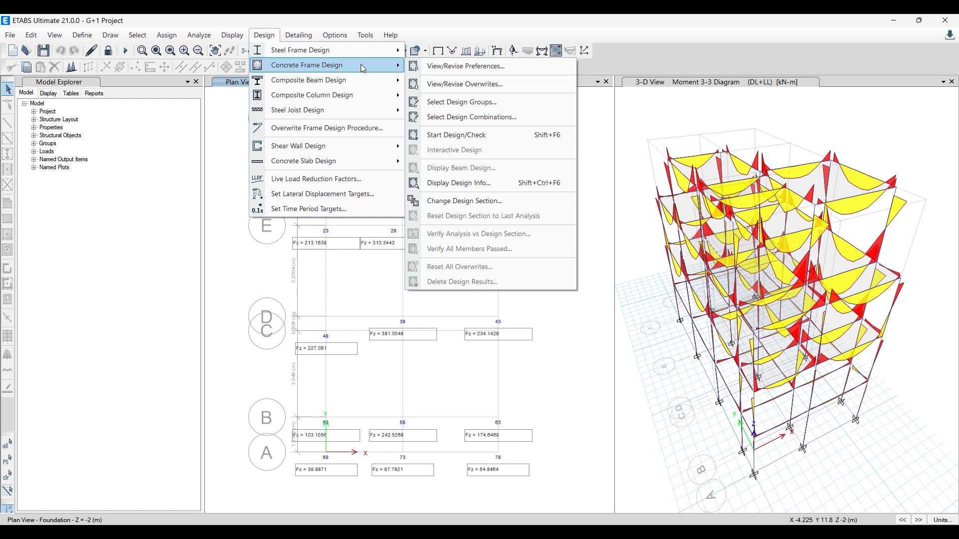
pyautogui.click(461, 67)
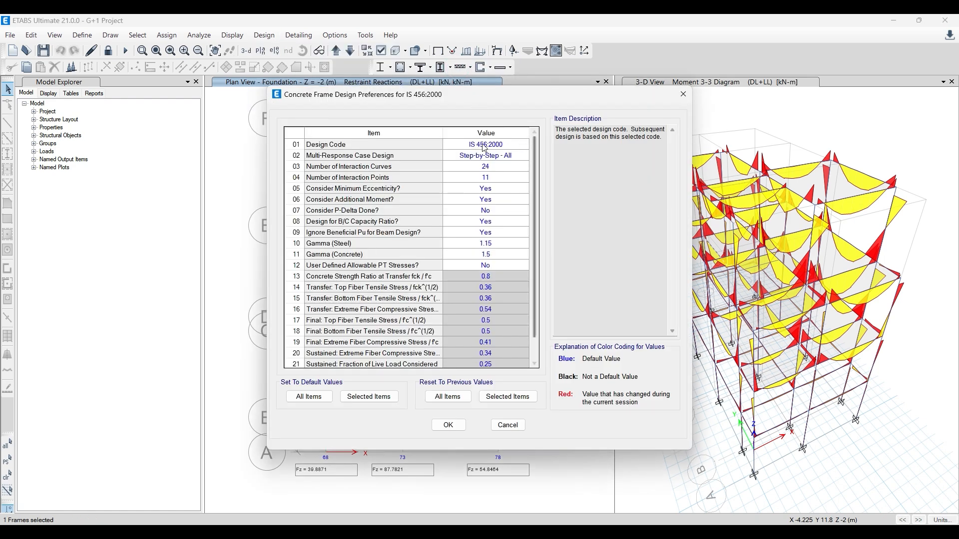
pyautogui.click(683, 94)
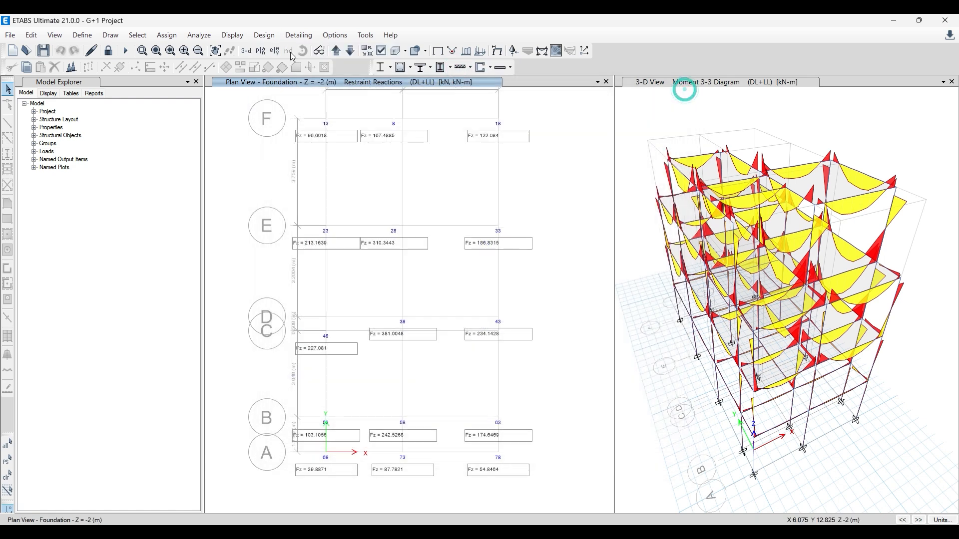
# - Return the 3-D view from the Moment 3-3 diagram to the undeformed shape
pyautogui.click(657, 131)
pyautogui.click(438, 50)
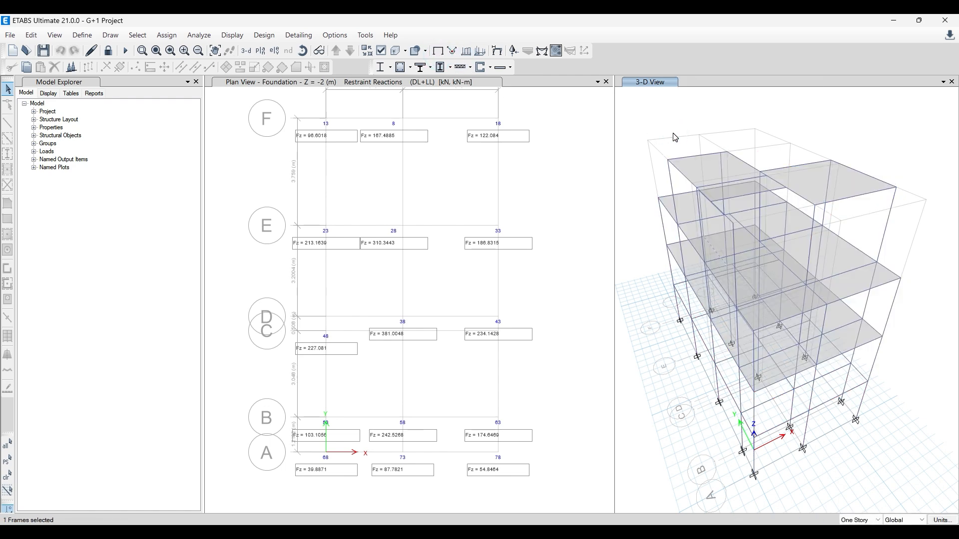
pyautogui.hotkey('ctrl', 'a')
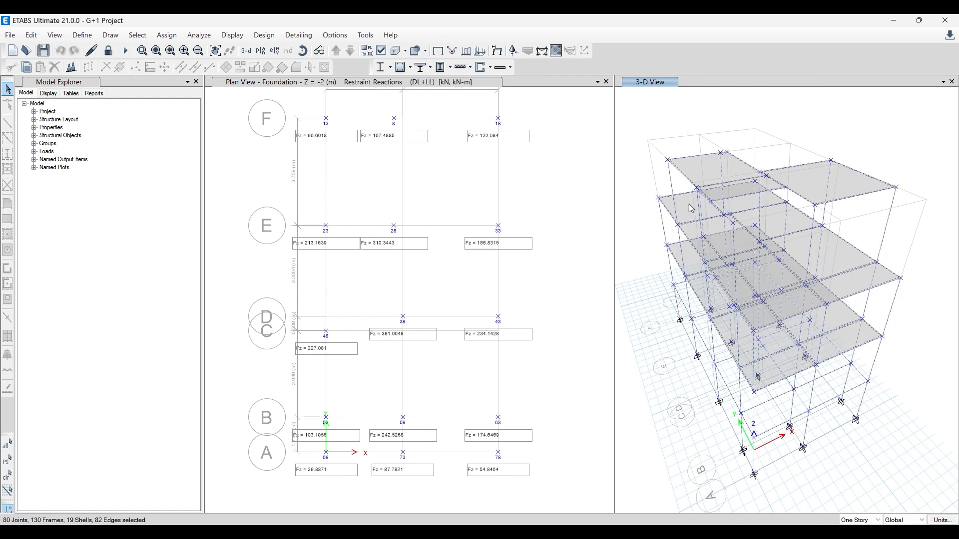
pyautogui.click(264, 35)
pyautogui.moveTo(286, 66)
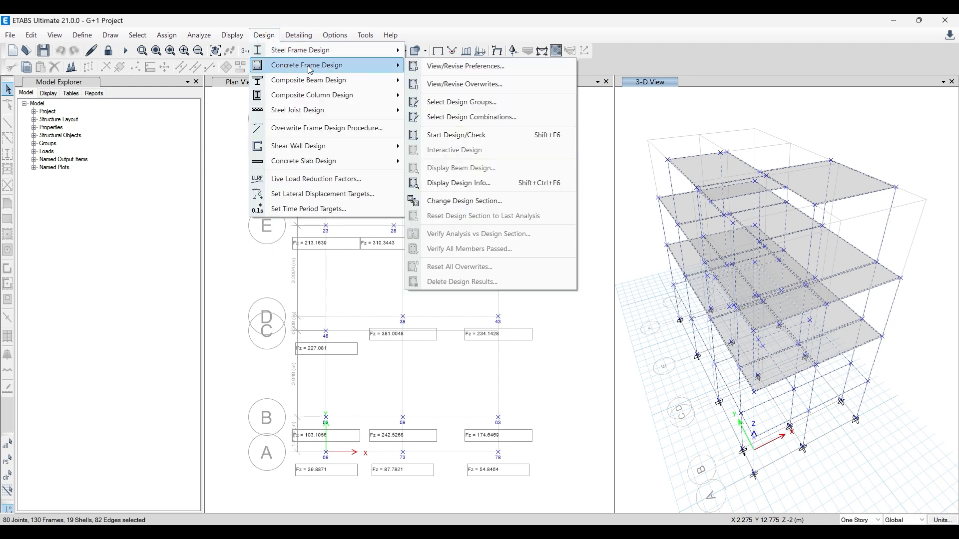
pyautogui.click(478, 85)
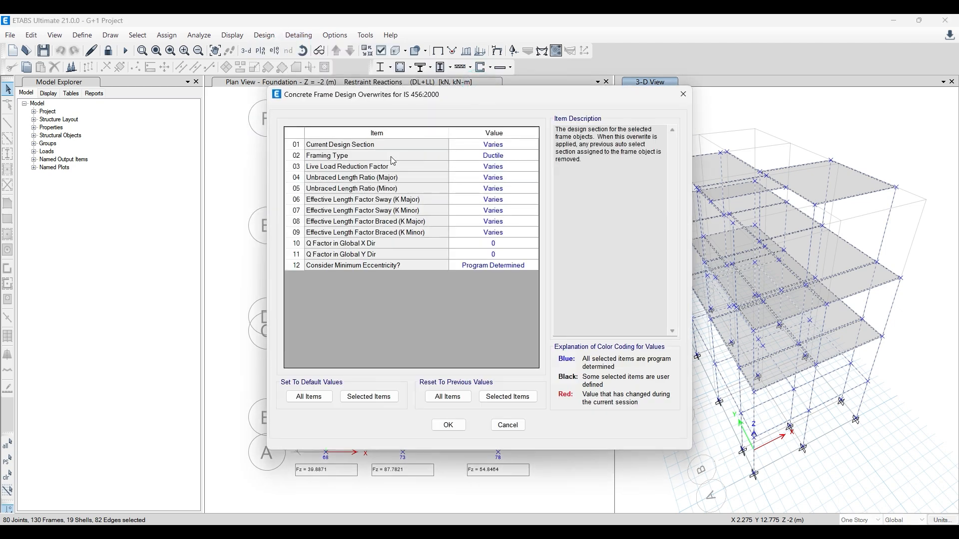
pyautogui.click(508, 157)
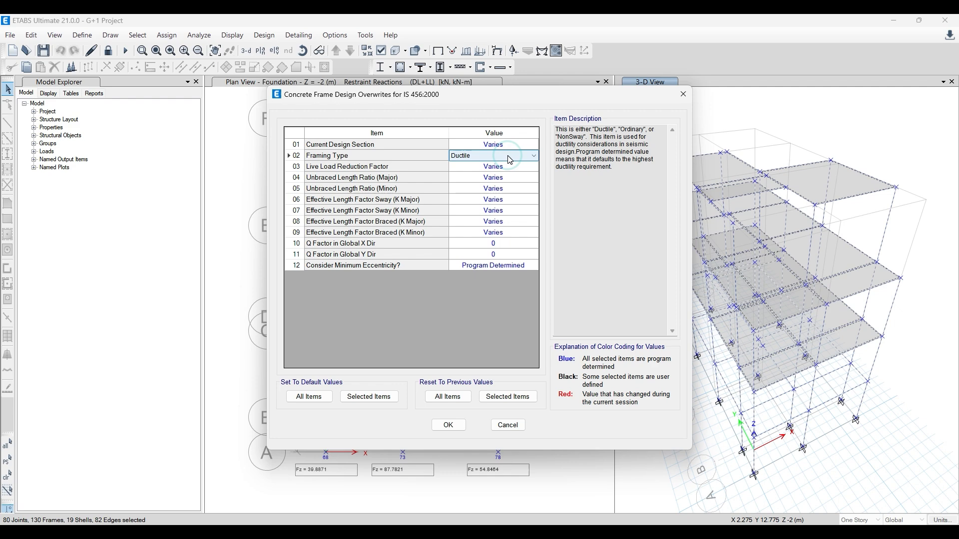
pyautogui.click(684, 94)
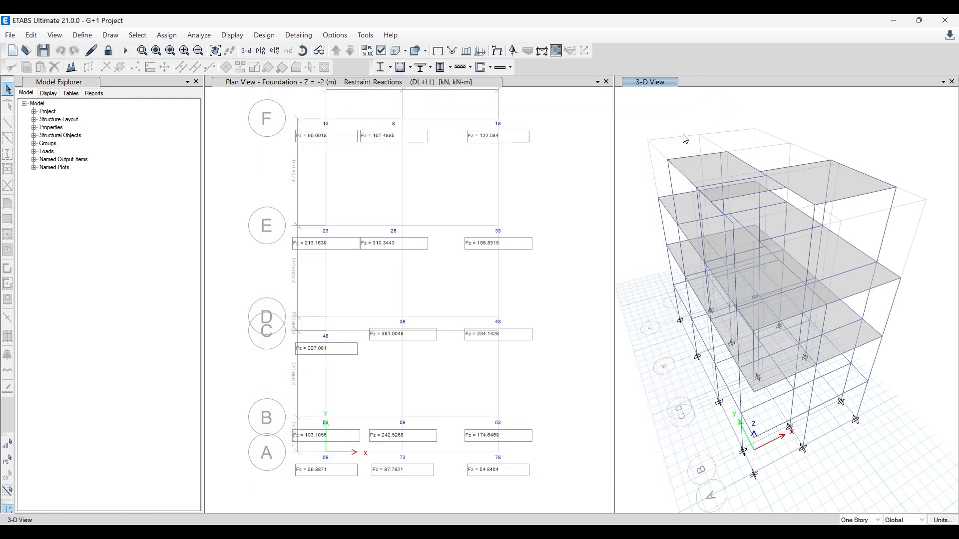
pyautogui.click(264, 36)
pyautogui.moveTo(313, 69)
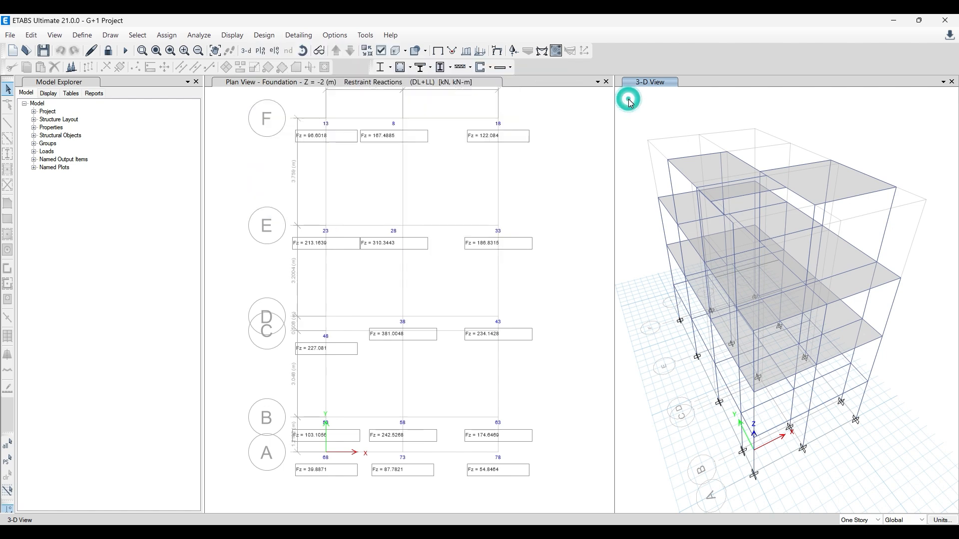
# - Set the framing type of all frame members to Ordinary in the IS 456:2000 concrete frame design overwrites
pyautogui.hotkey('ctrl', 'a')
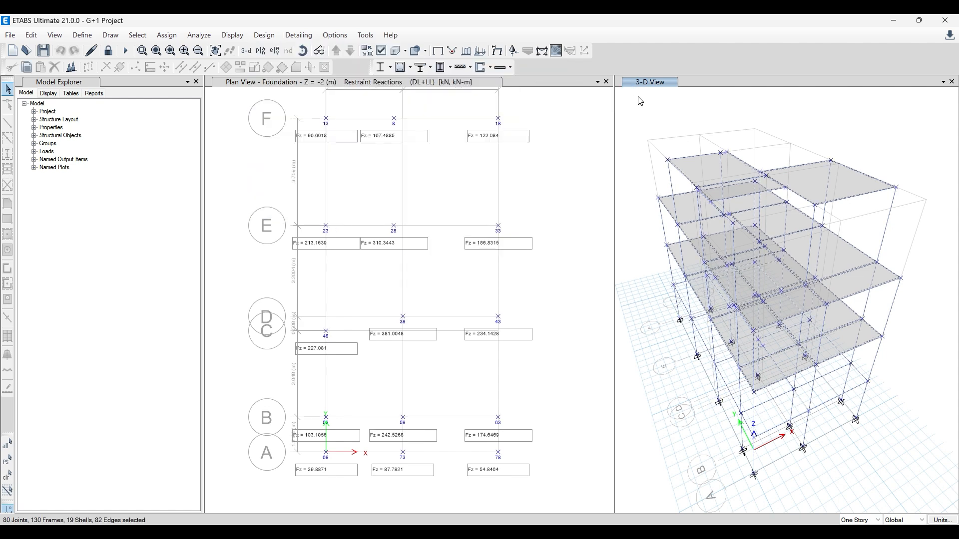
pyautogui.click(264, 35)
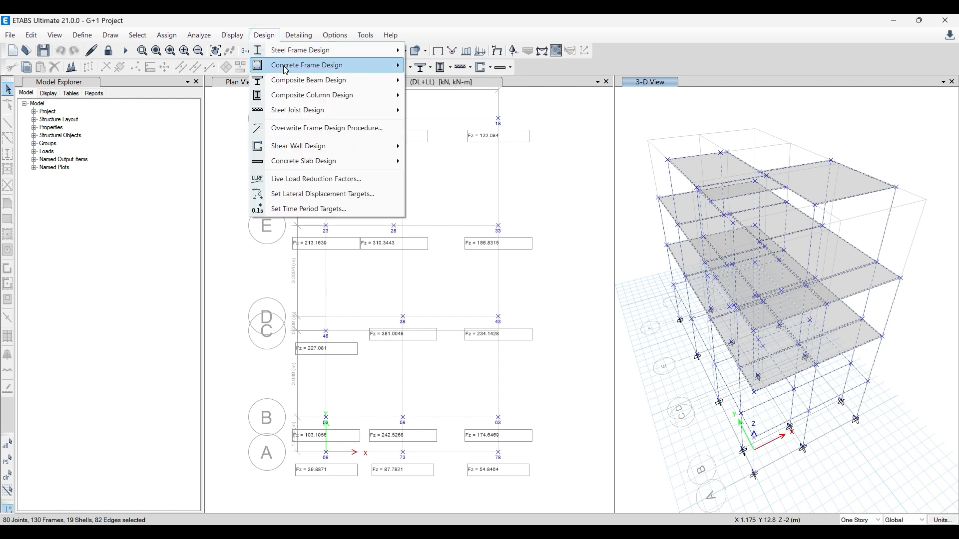
pyautogui.moveTo(287, 70)
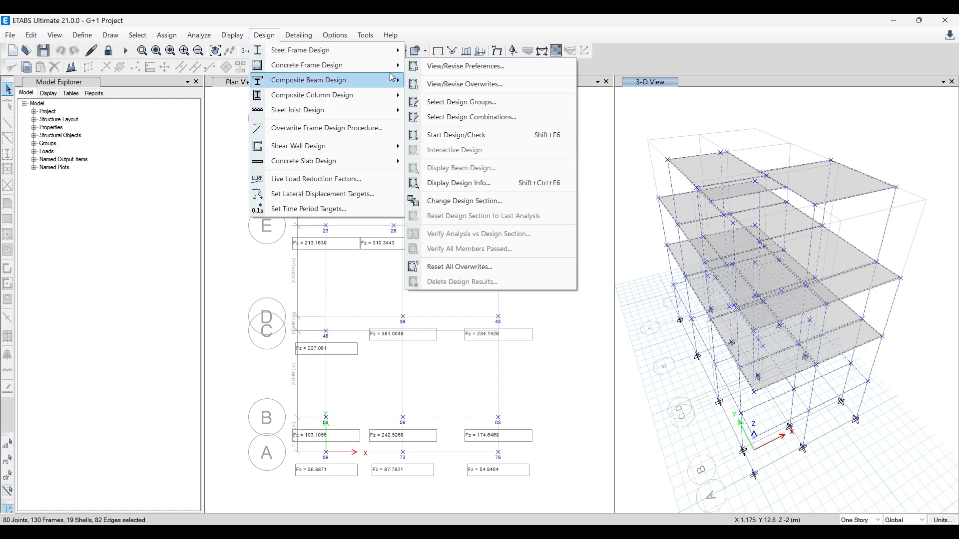
pyautogui.click(455, 84)
pyautogui.click(510, 155)
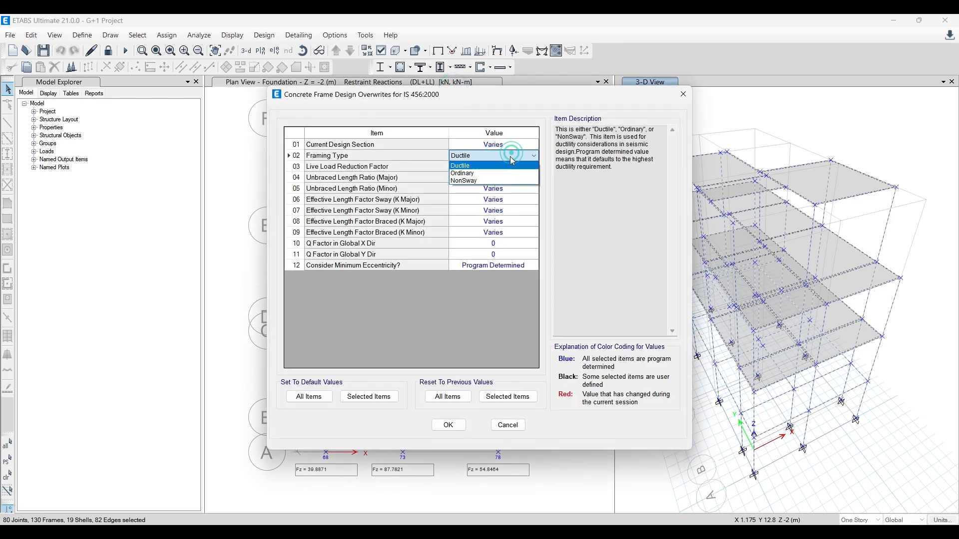
pyautogui.click(496, 172)
pyautogui.click(454, 428)
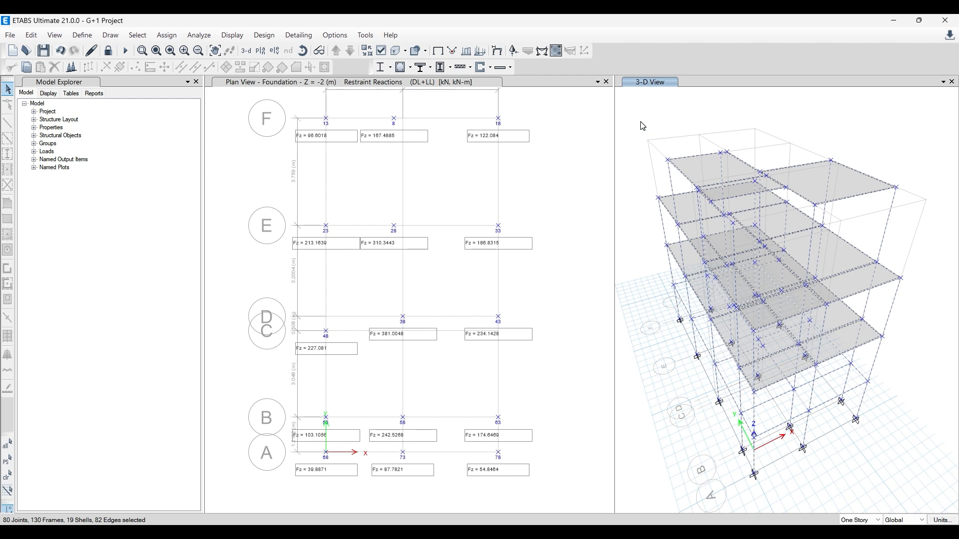
# - Add both 1.5 (DL+LL) and DL+LL to the design combinations for concrete frame strength design
pyautogui.click(263, 35)
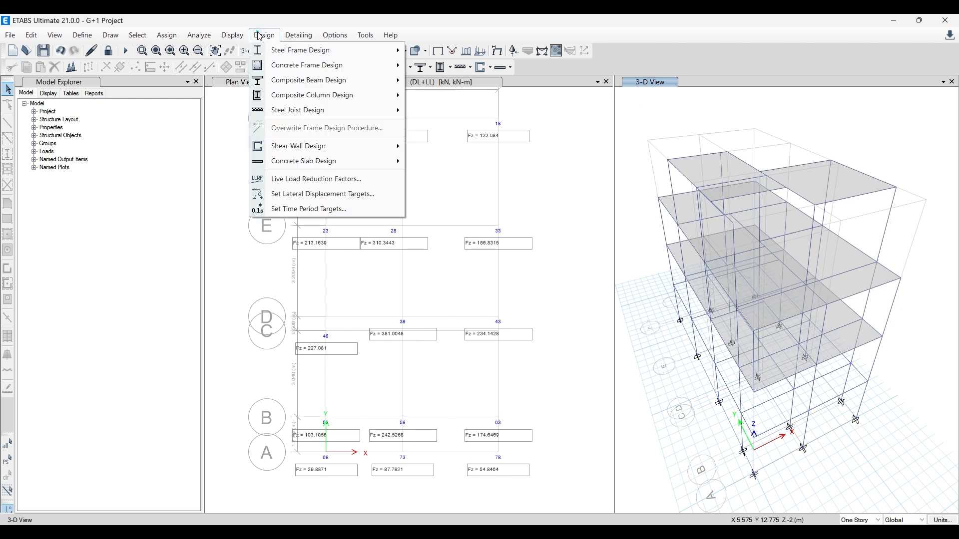
pyautogui.moveTo(292, 69)
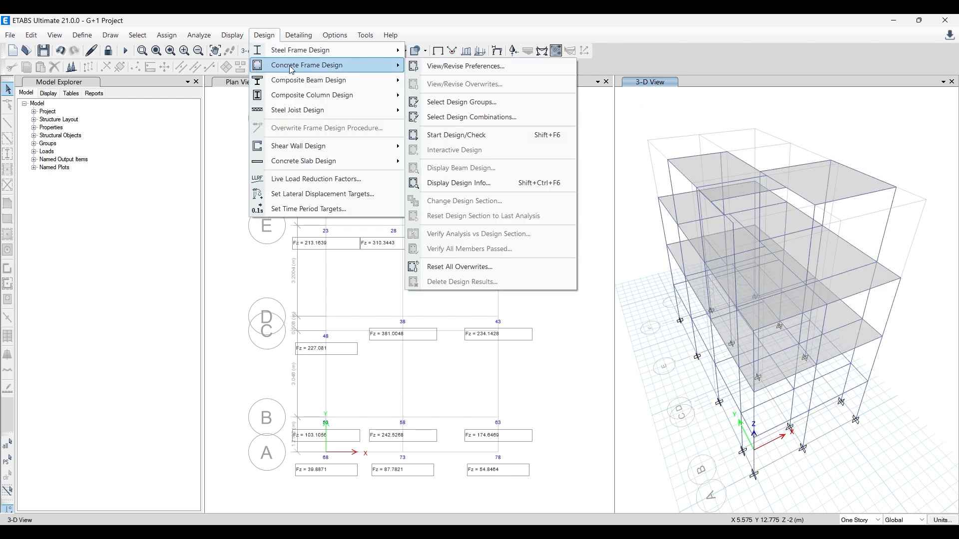
pyautogui.click(484, 117)
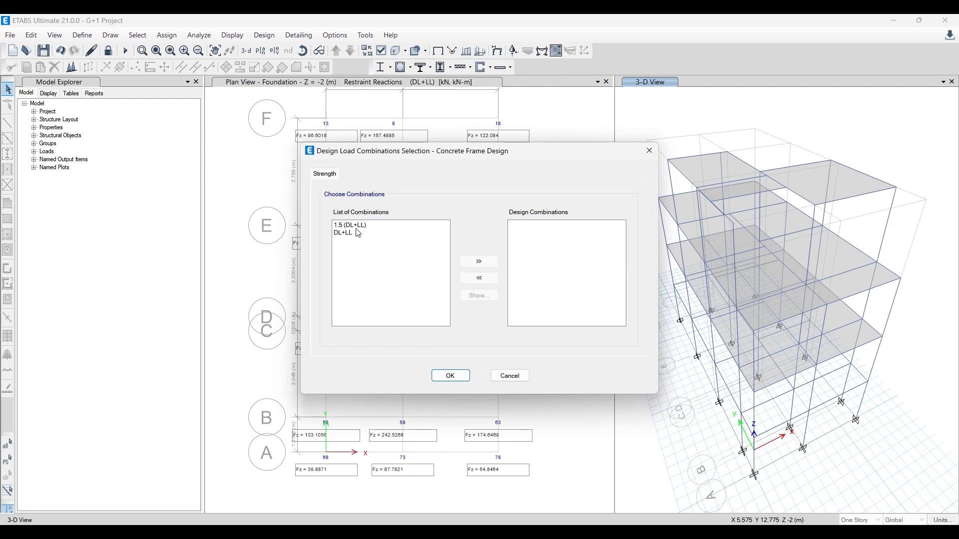
pyautogui.moveTo(350, 225); pyautogui.dragTo(356, 234)
pyautogui.click(479, 263)
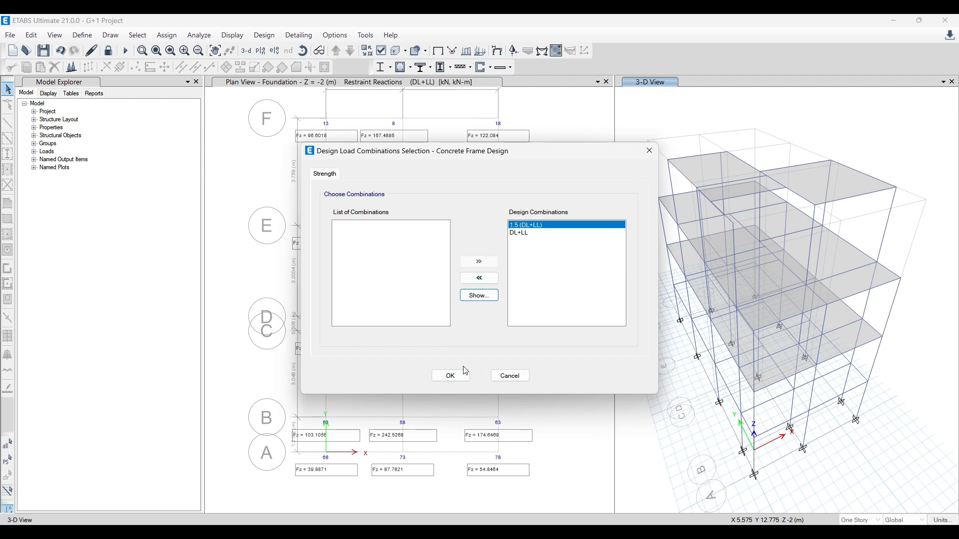
pyautogui.click(450, 376)
# - Run the concrete frame design check on the whole building
pyautogui.click(264, 35)
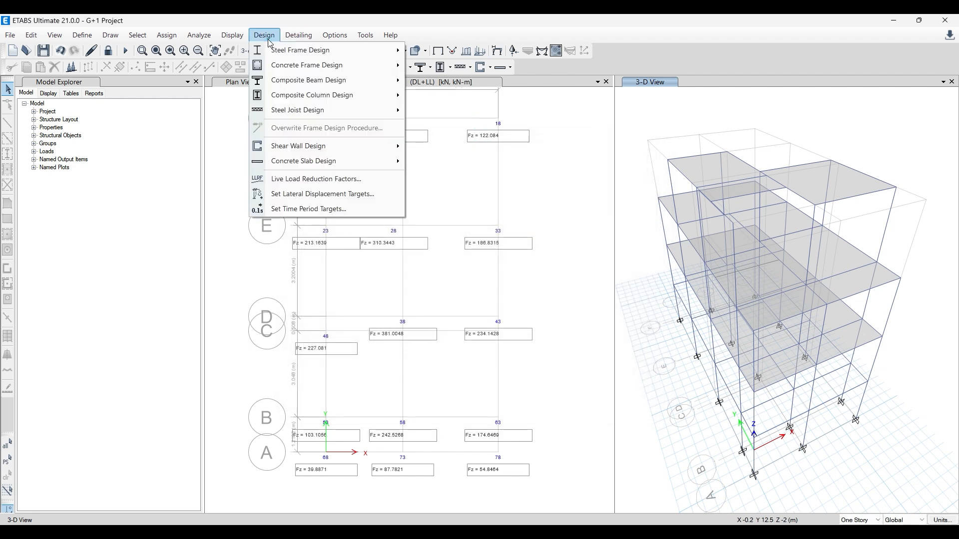
pyautogui.moveTo(290, 70)
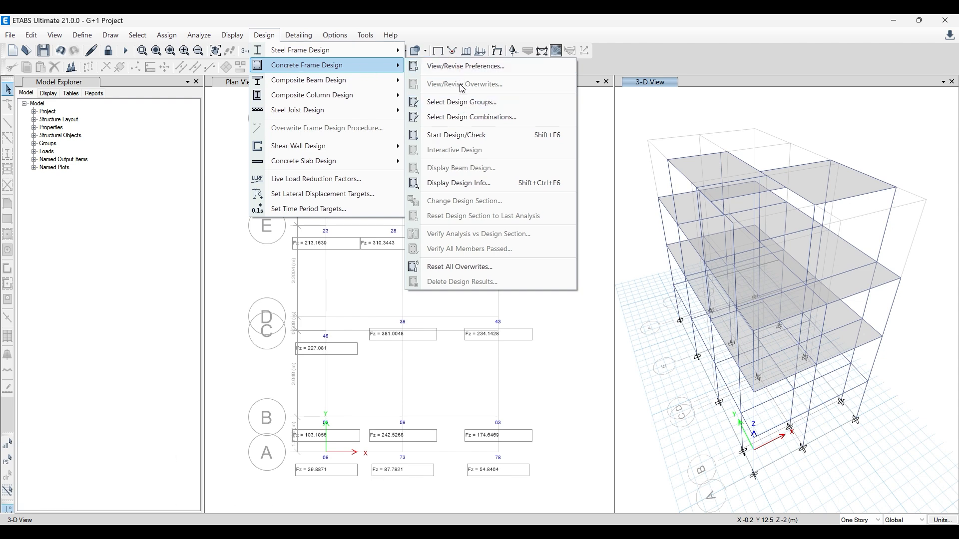
pyautogui.click(462, 137)
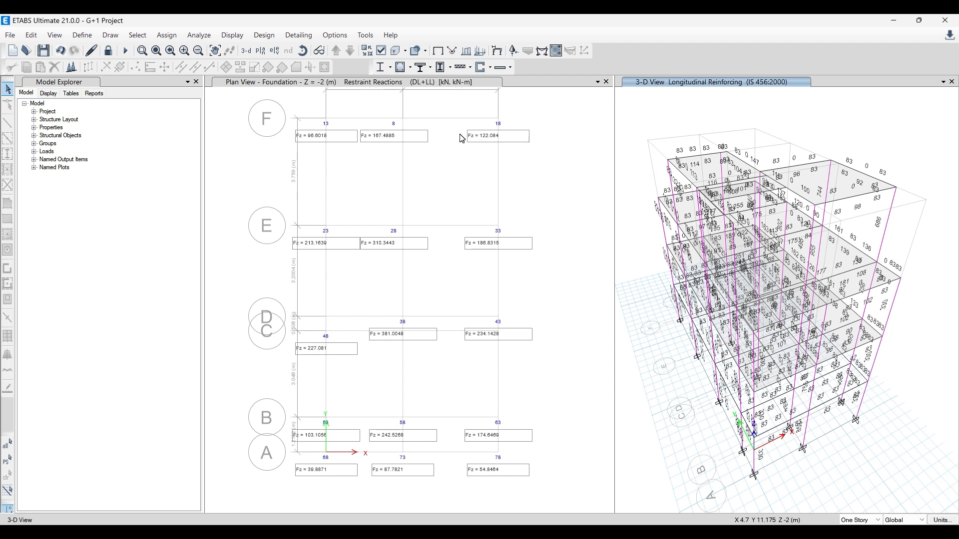
# - Show the Plinth level in the plan view and display its total longitudinal reinforcing design output
pyautogui.click(531, 165)
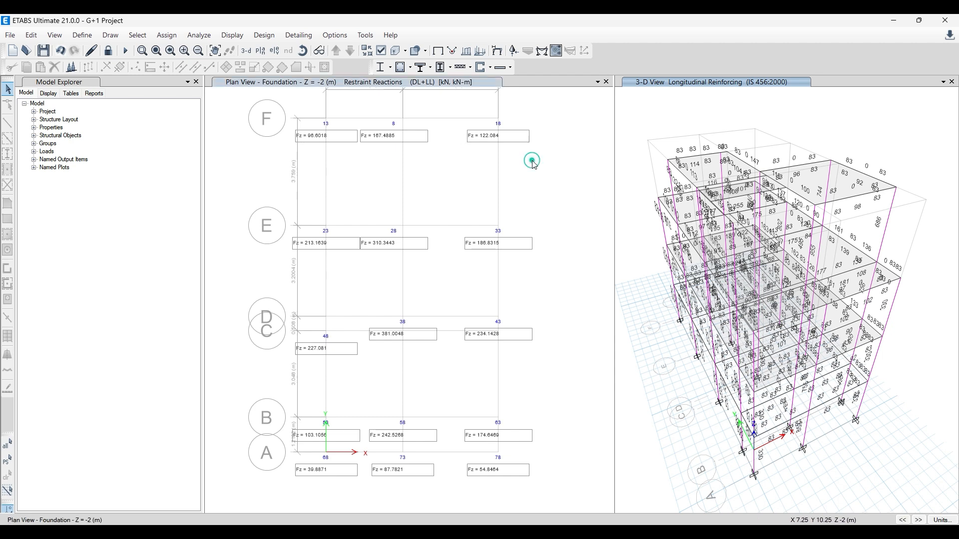
pyautogui.click(336, 54)
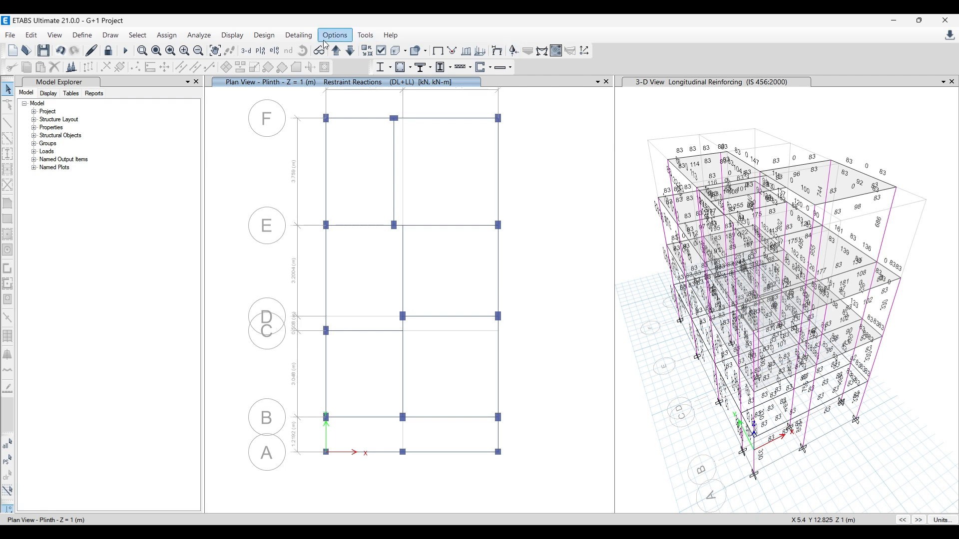
pyautogui.click(263, 35)
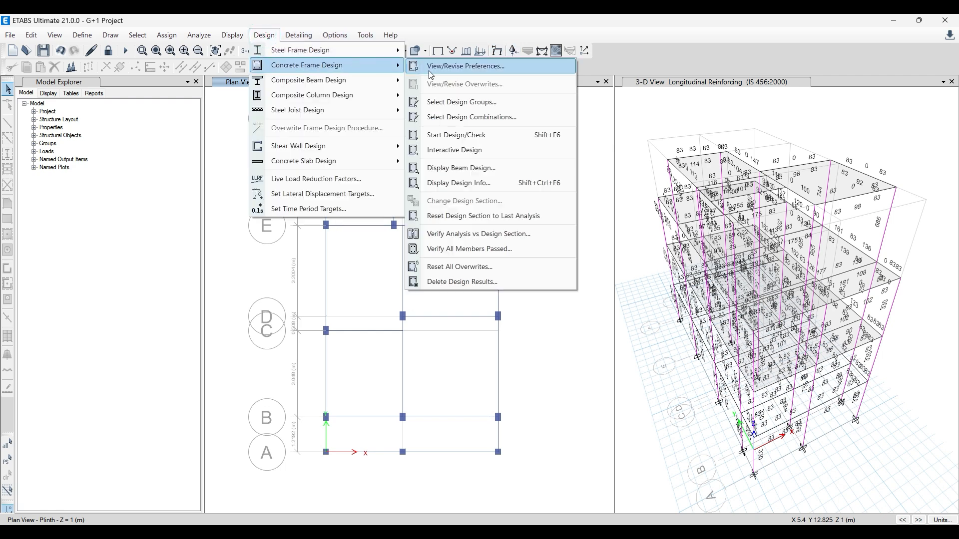
pyautogui.click(469, 184)
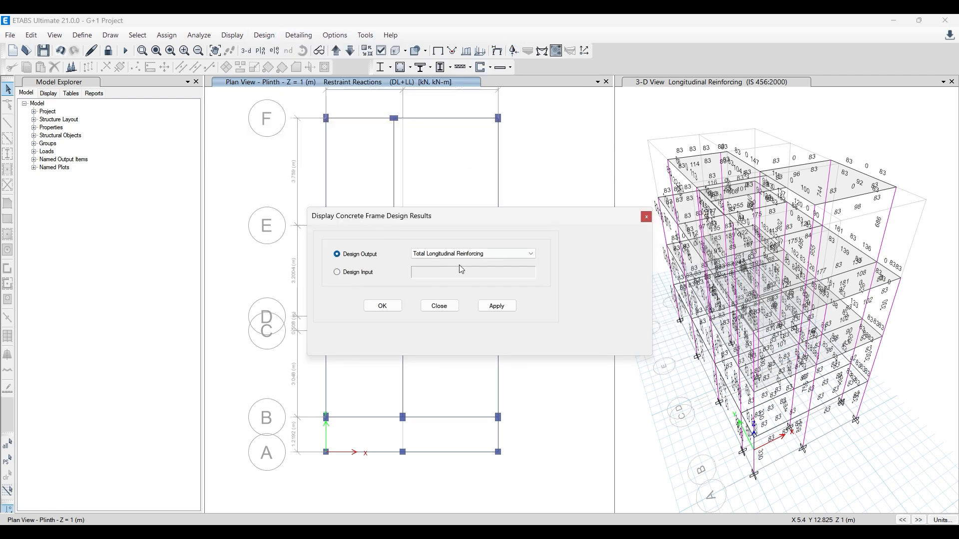
pyautogui.click(492, 308)
pyautogui.click(386, 307)
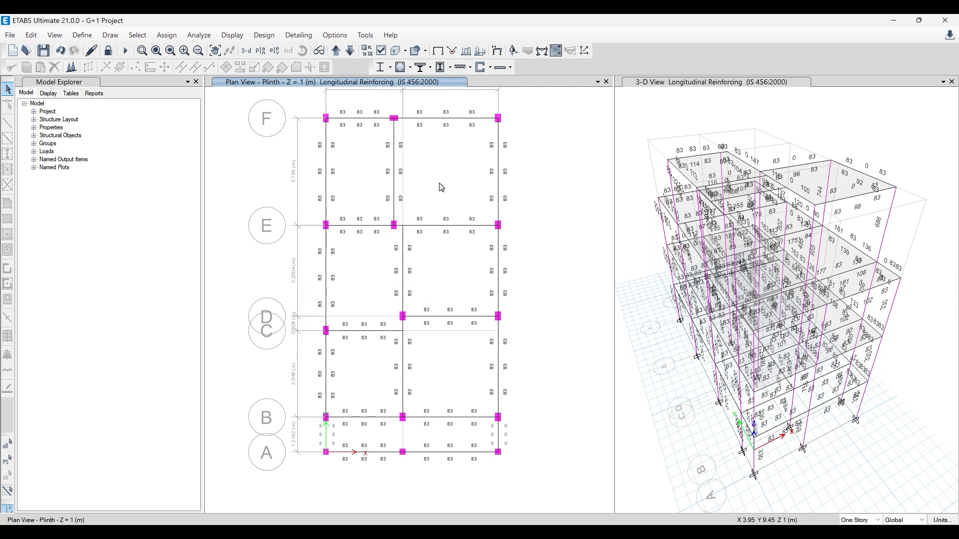
# - Examine the longitudinal reinforcing on the GF Roof and FF Roof/Terrace plans and in the 3-D view
pyautogui.click(336, 50)
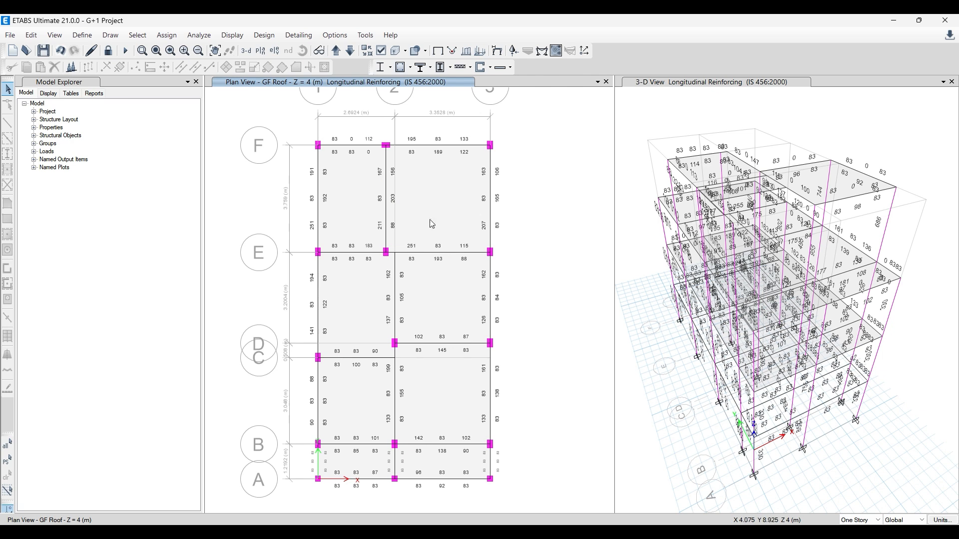
pyautogui.click(337, 51)
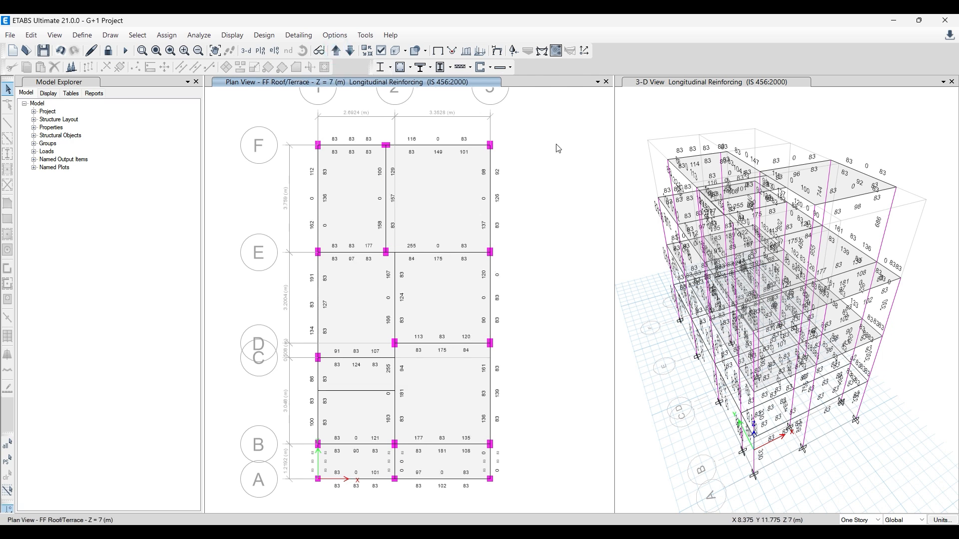
pyautogui.moveTo(841, 455); pyautogui.dragTo(823, 384, button='middle')
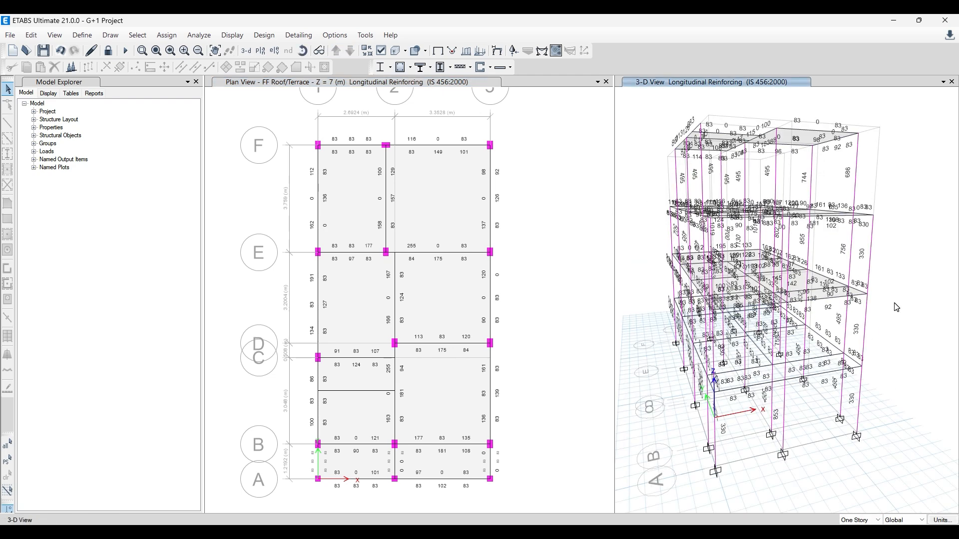
pyautogui.keyDown('shift'); pyautogui.moveTo(877, 320); pyautogui.dragTo(888, 284, button='middle'); pyautogui.keyUp('shift')
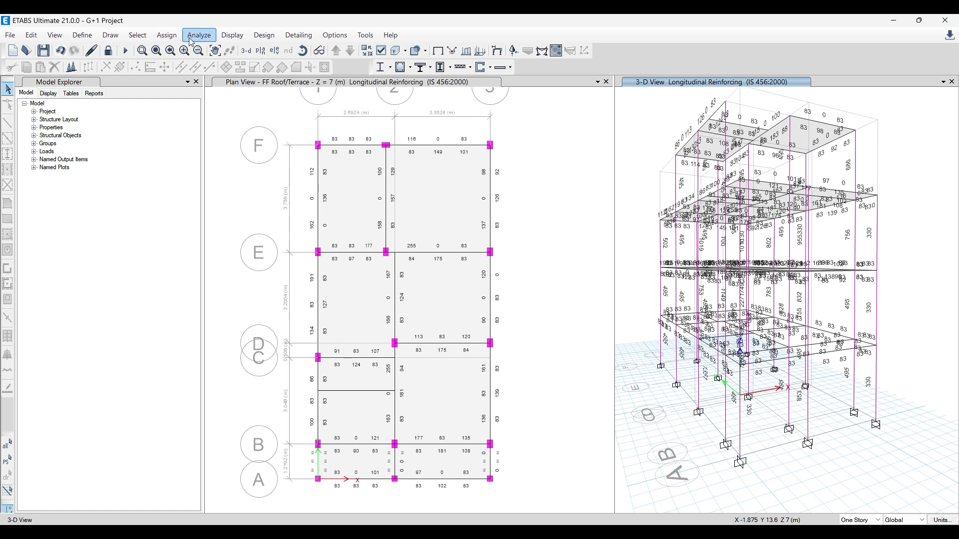
# - Select all columns by object type and show only those in the 3-D view
pyautogui.click(137, 35)
pyautogui.moveTo(150, 49)
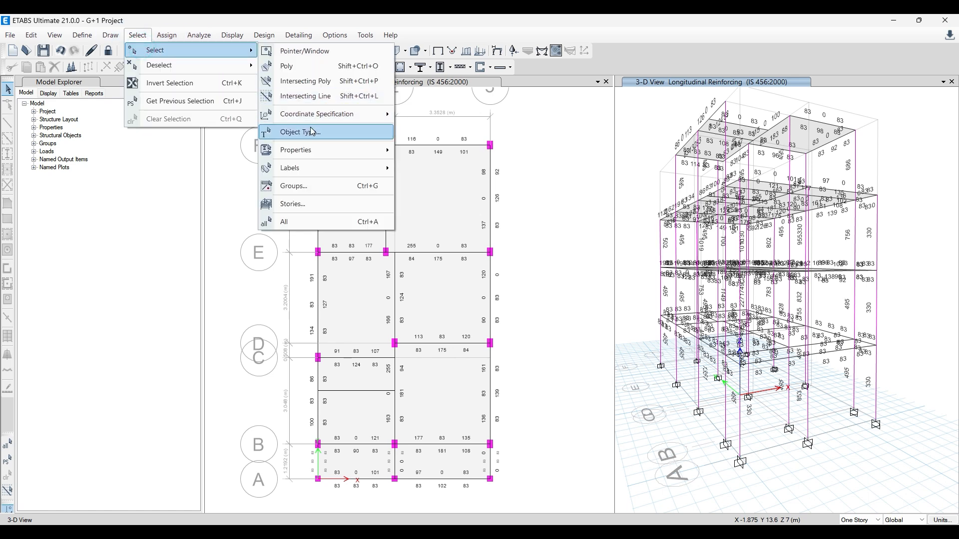
pyautogui.click(287, 131)
pyautogui.click(419, 194)
pyautogui.click(431, 385)
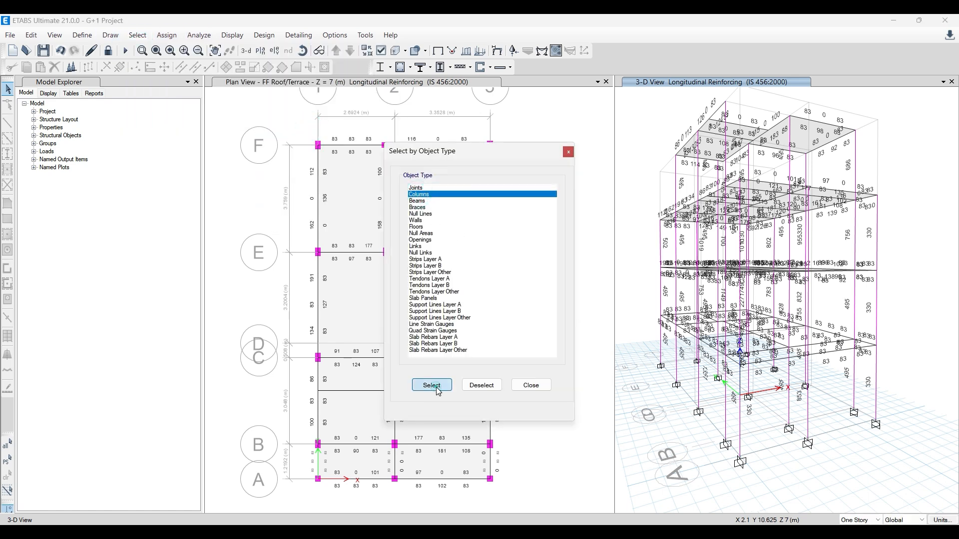
pyautogui.rightClick(643, 155)
pyautogui.click(689, 211)
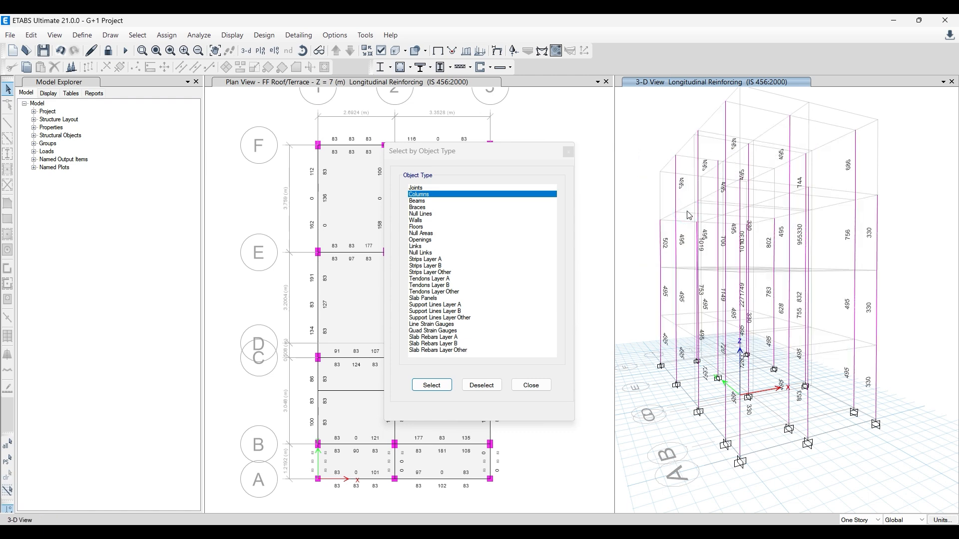
pyautogui.click(569, 152)
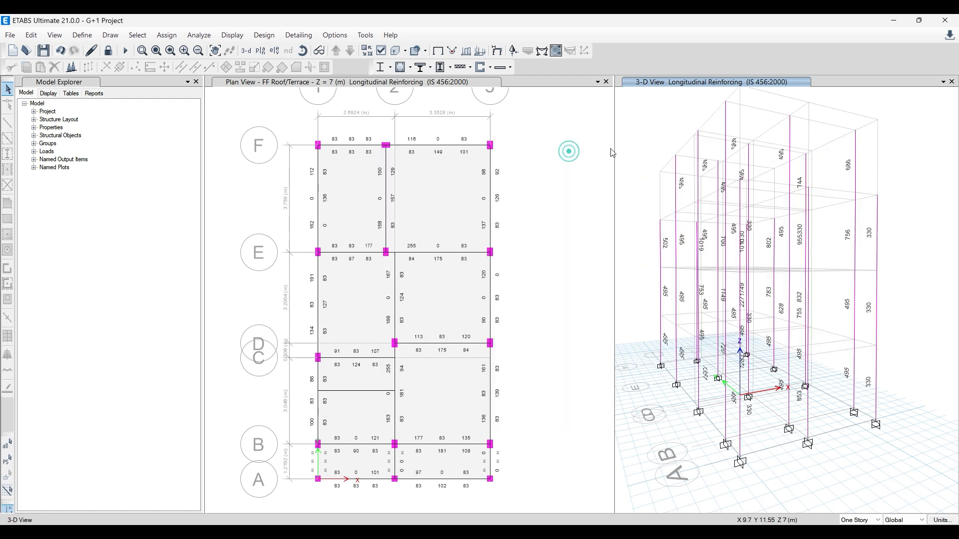
# - Widen the 3-D view window by narrowing the plan view, and recentre the columns in it
pyautogui.click(687, 105)
pyautogui.moveTo(613, 125); pyautogui.dragTo(515, 135)
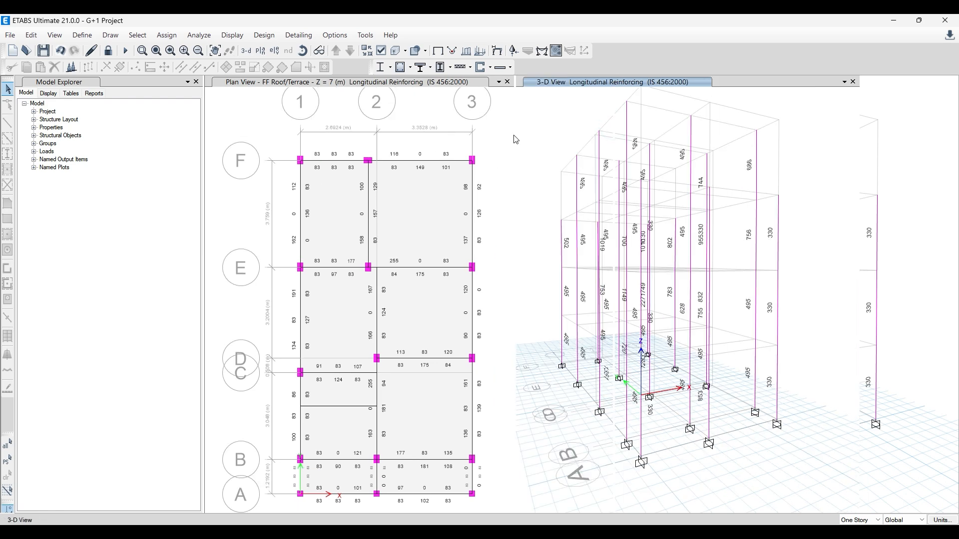
pyautogui.click(573, 130)
pyautogui.moveTo(568, 204); pyautogui.dragTo(561, 204, button='middle')
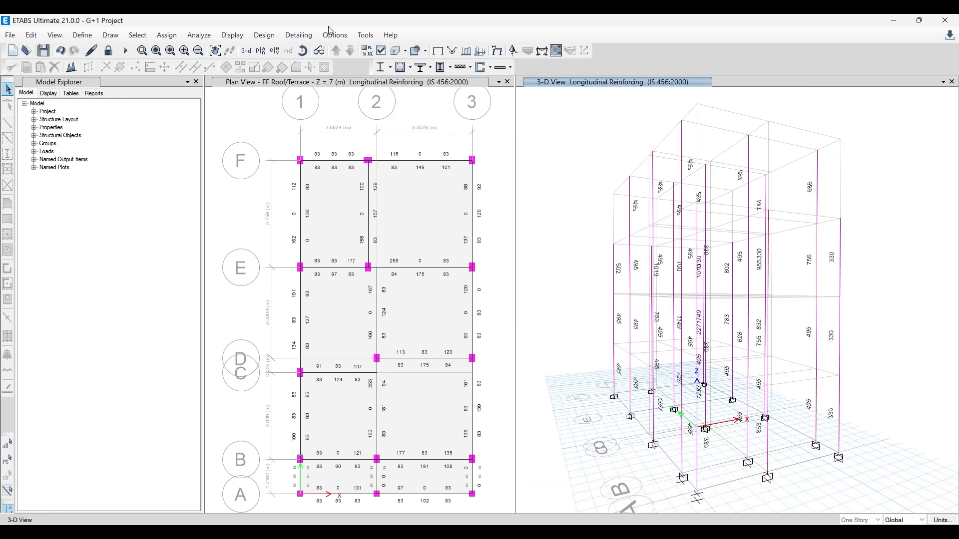
# - Display the Total Rebar Percentage concrete frame design output for the columns in the 3-D view
pyautogui.click(259, 37)
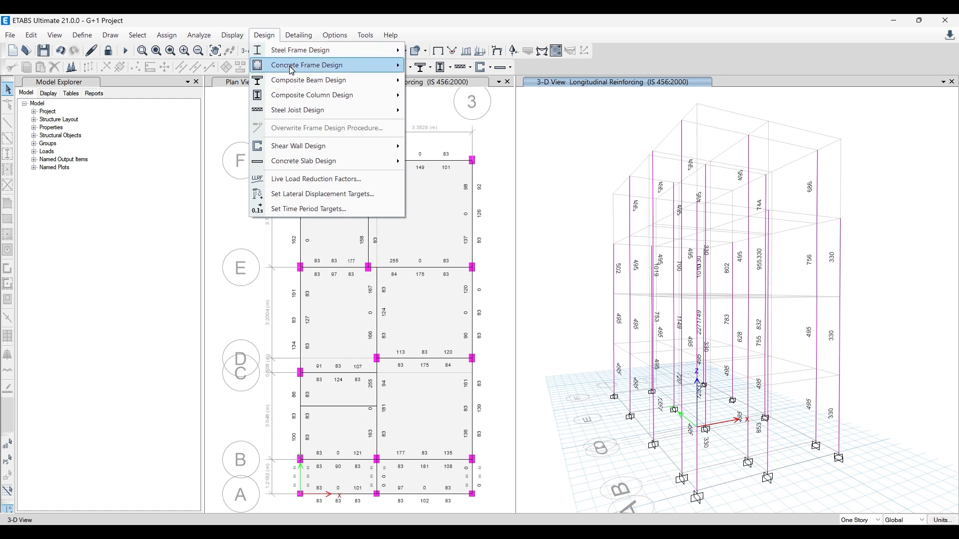
pyautogui.moveTo(327, 65)
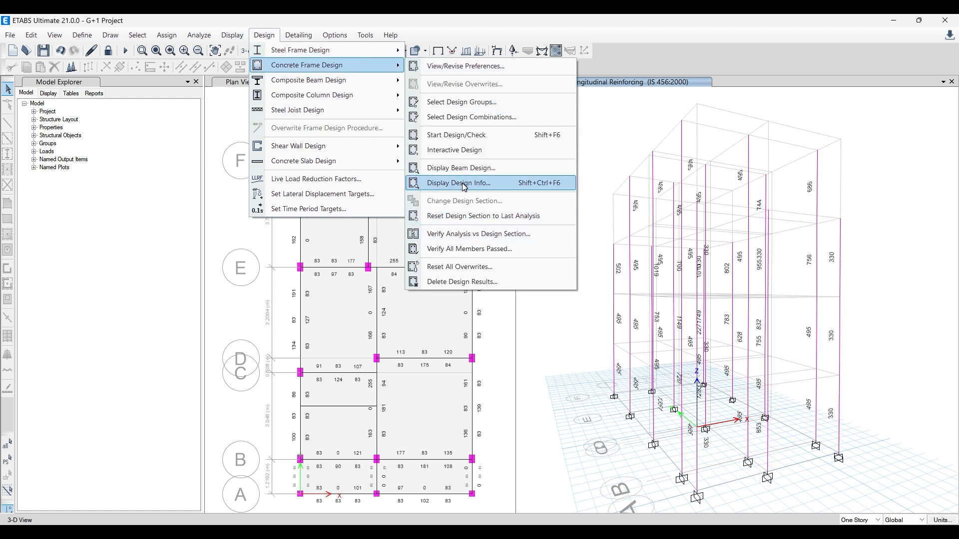
pyautogui.click(481, 191)
pyautogui.click(425, 254)
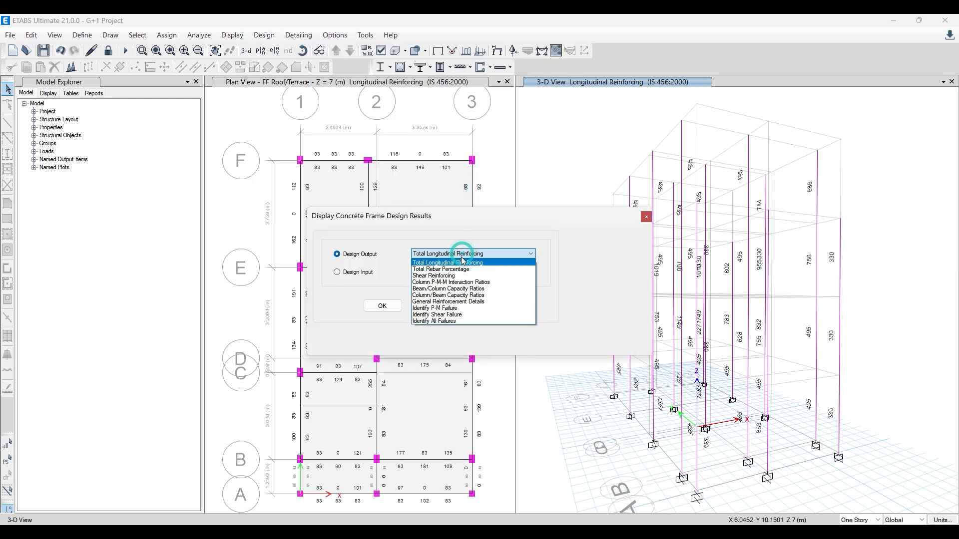
pyautogui.click(456, 270)
pyautogui.click(494, 307)
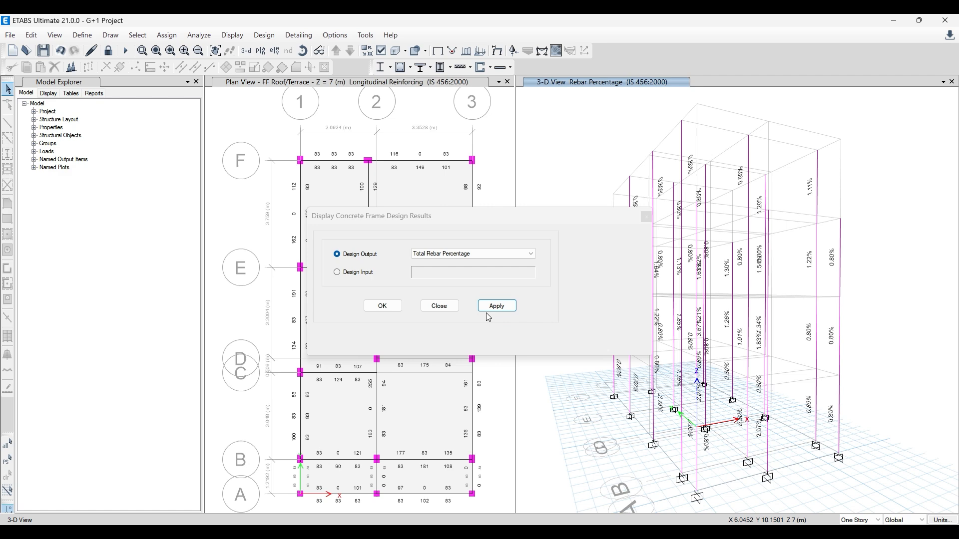
pyautogui.click(387, 306)
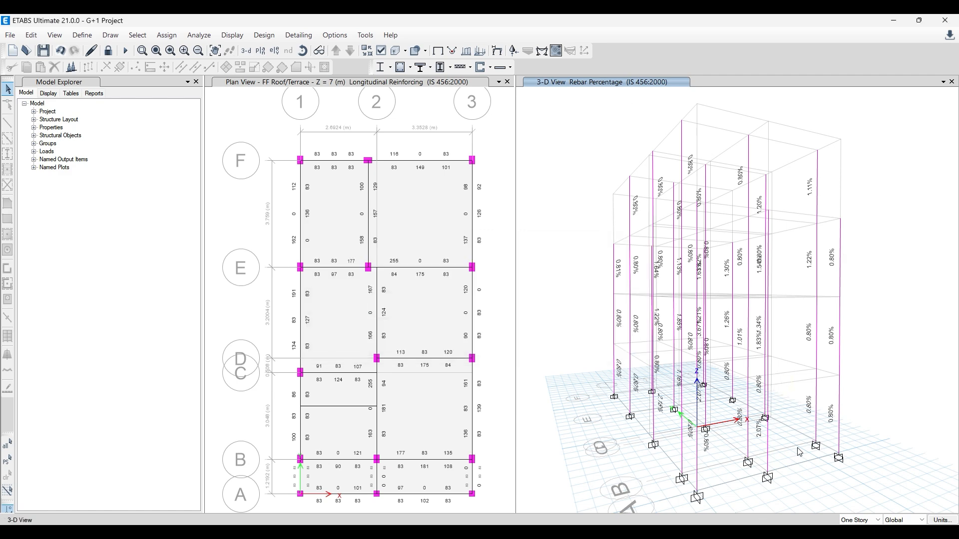
# - Examine the column rebar percentages from several sides in the 3-D view
pyautogui.moveTo(799, 452); pyautogui.dragTo(698, 381)
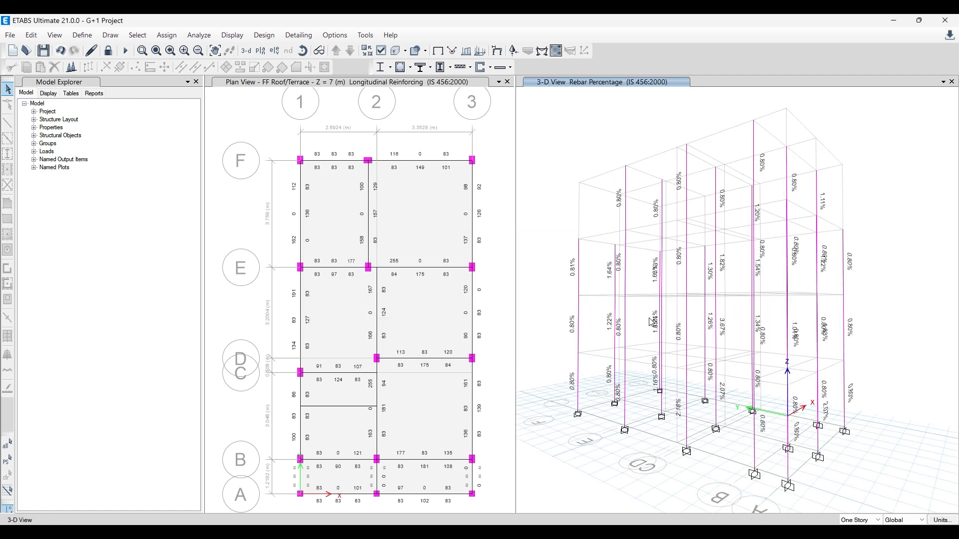
pyautogui.moveTo(642, 419); pyautogui.dragTo(662, 428)
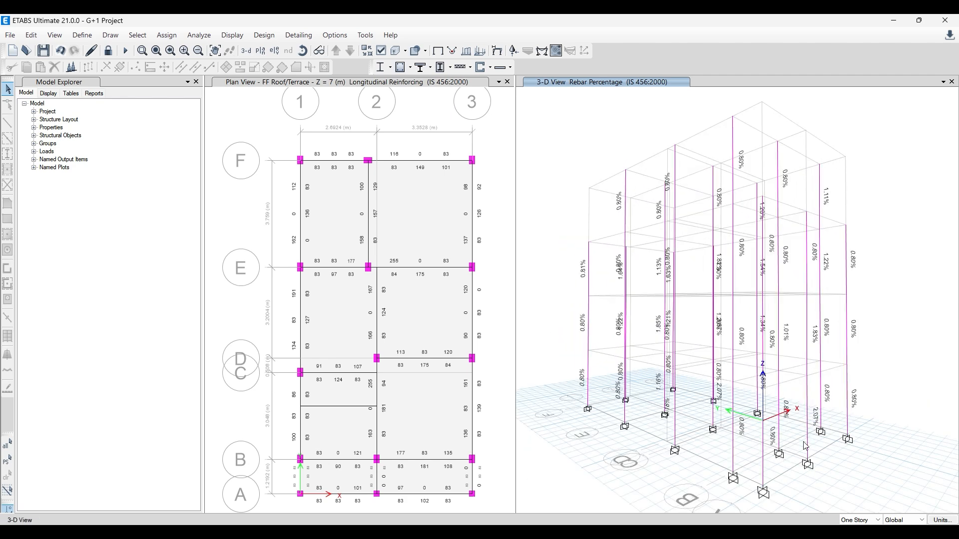
pyautogui.moveTo(805, 446)
pyautogui.mouseDown()
pyautogui.moveTo(791, 448)
pyautogui.moveTo(819, 440)
pyautogui.mouseUp()
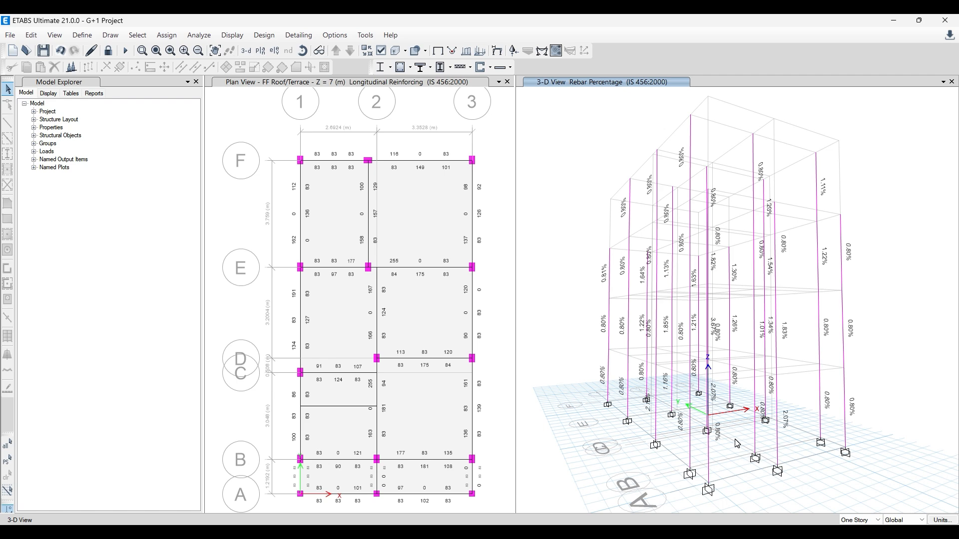
pyautogui.moveTo(743, 445); pyautogui.dragTo(808, 444)
pyautogui.moveTo(736, 417); pyautogui.dragTo(744, 413)
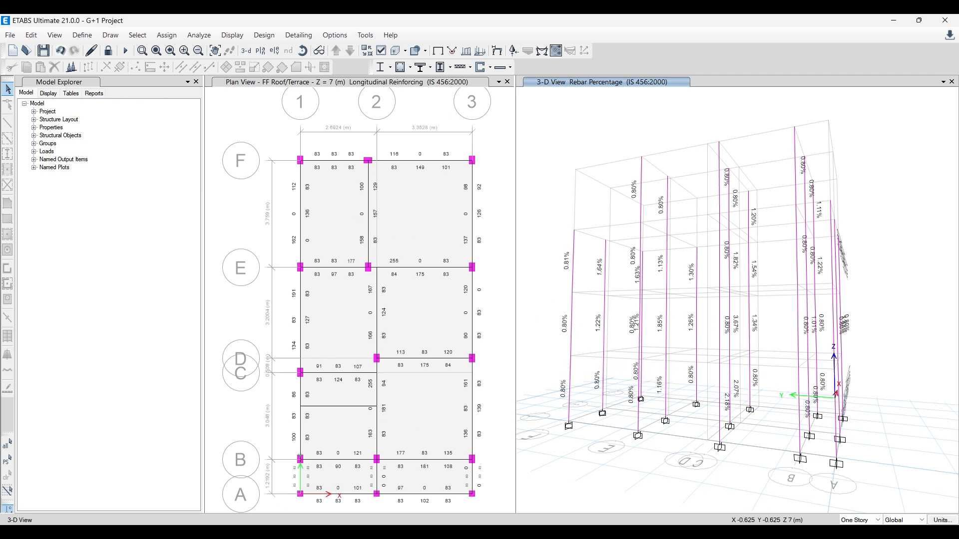
# - Switch to the browser, open the Advance Etabs + Safe + RCDC Advance Course and look through its content list
pyautogui.moveTo(274, 531)
pyautogui.click(329, 491)
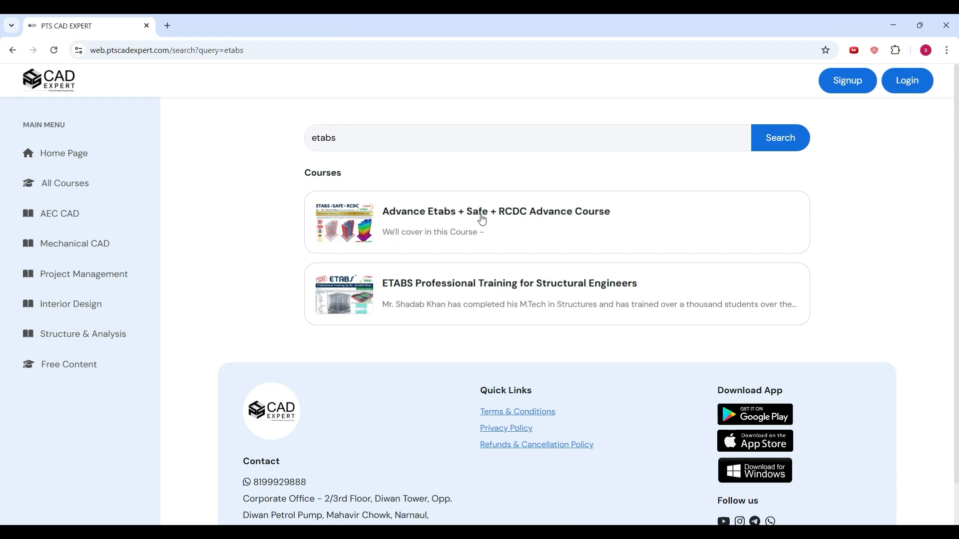
pyautogui.click(489, 214)
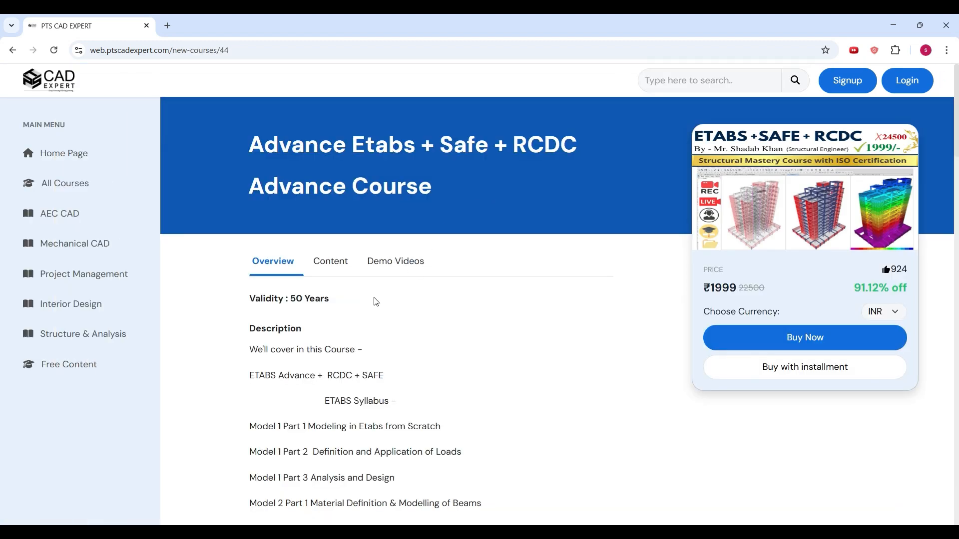
pyautogui.click(337, 265)
pyautogui.scroll(-3, 328, 300)
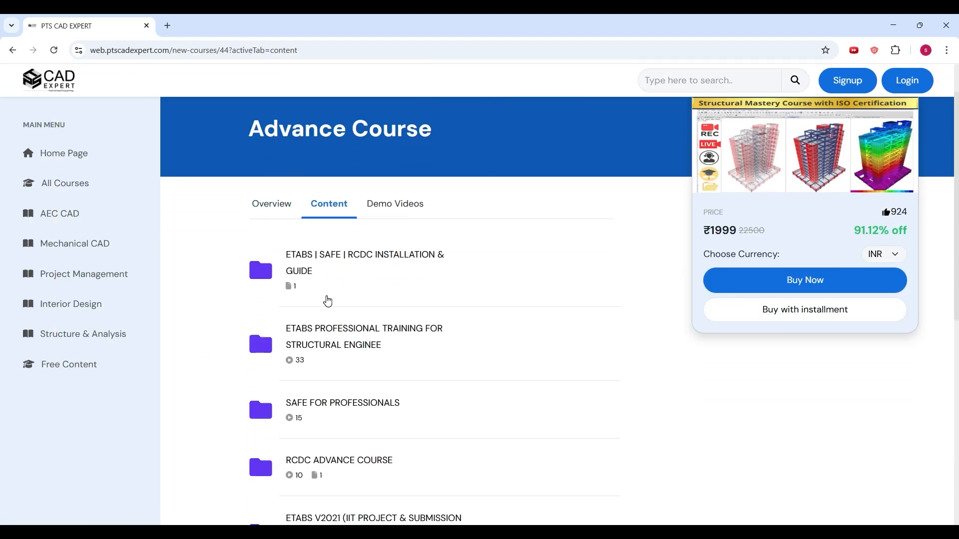
pyautogui.scroll(-1, 335, 254)
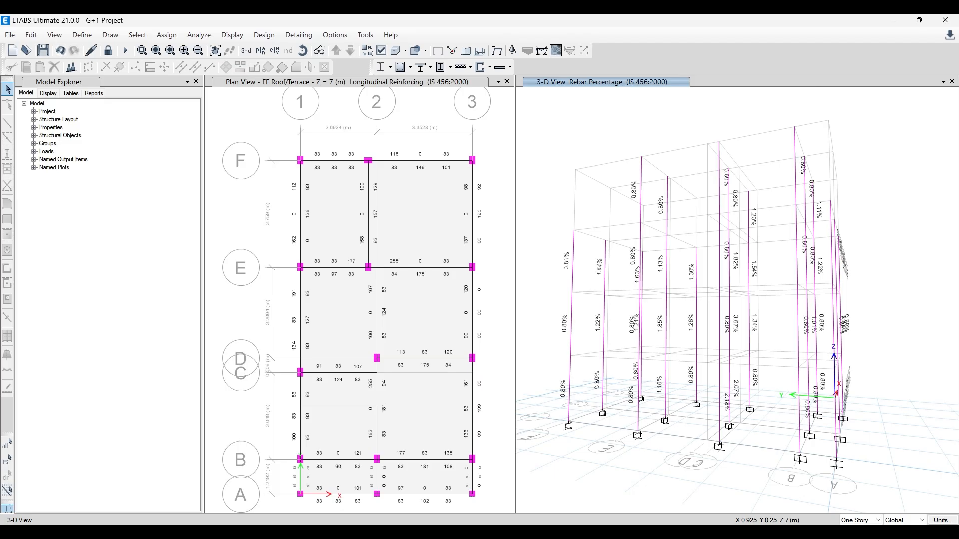
# - Return to the browser's course page, open the SAFE FOR PROFESSIONALS folder and look through its footing and foundation lectures
pyautogui.moveTo(299, 532)
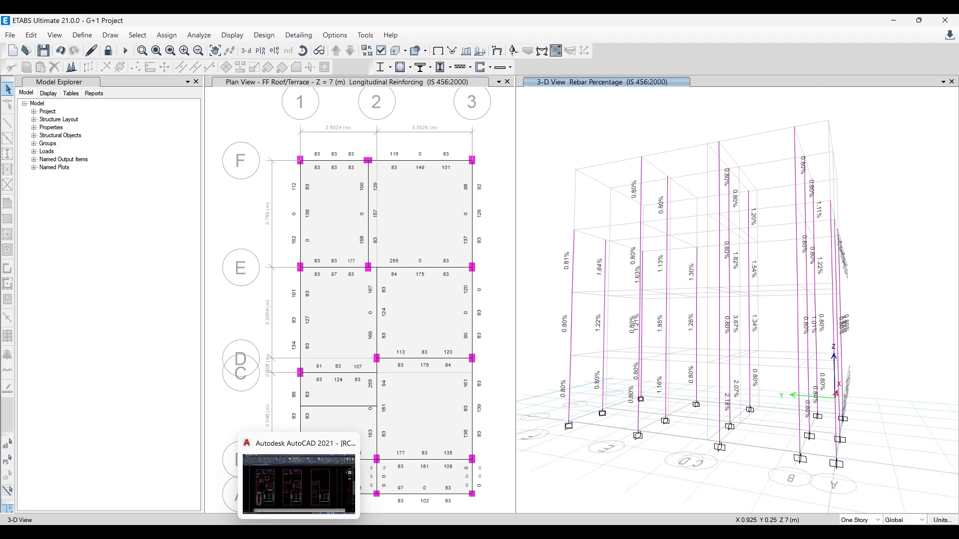
pyautogui.click(342, 491)
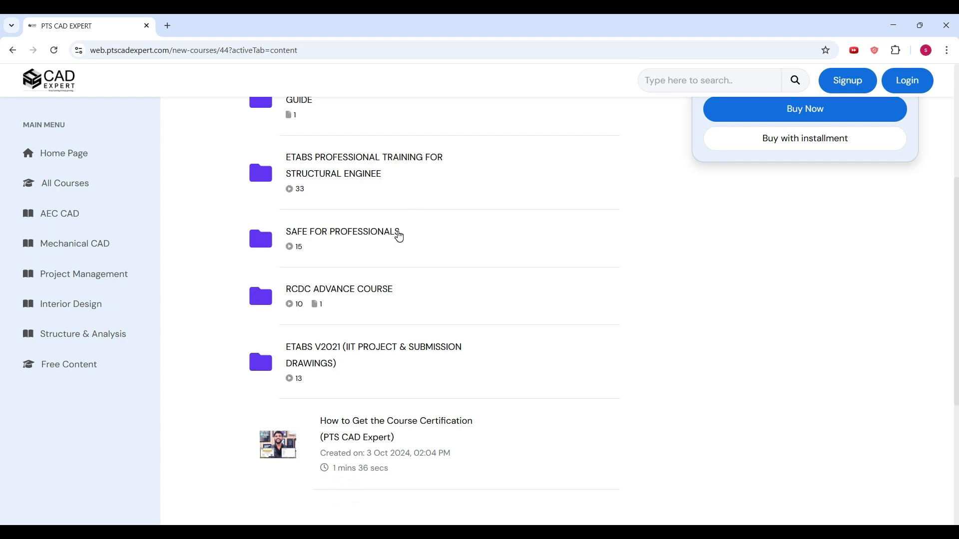
pyautogui.click(398, 232)
pyautogui.scroll(3, 400, 287)
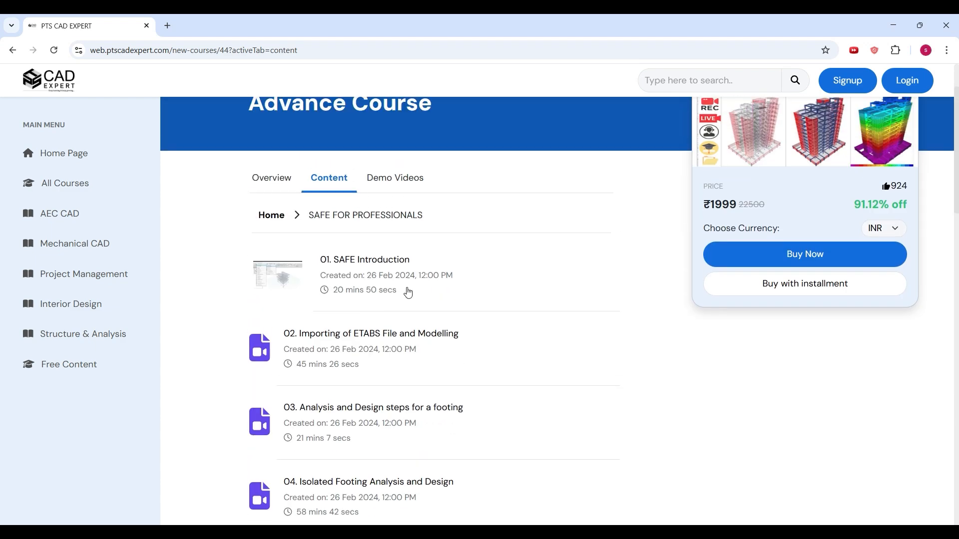
pyautogui.scroll(-1, 409, 338)
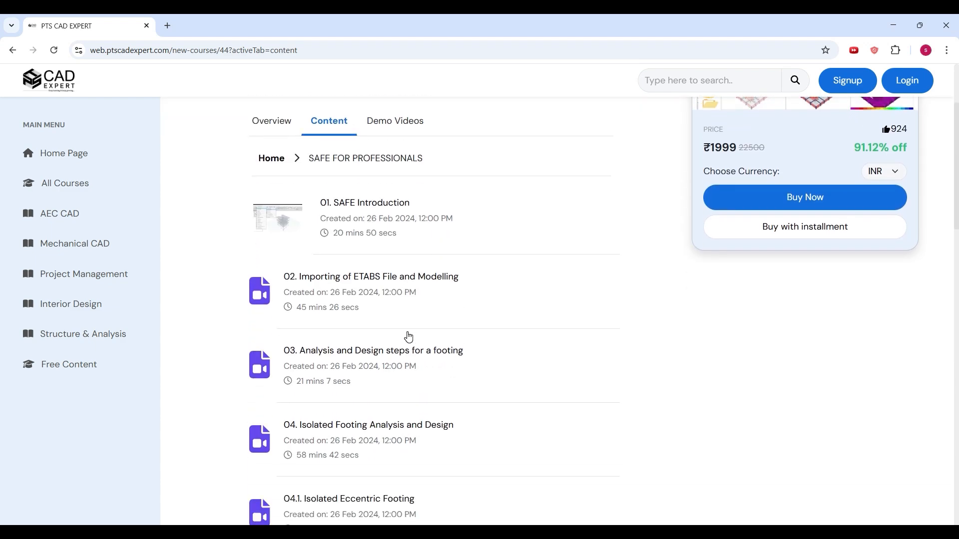
pyautogui.scroll(-11, 408, 338)
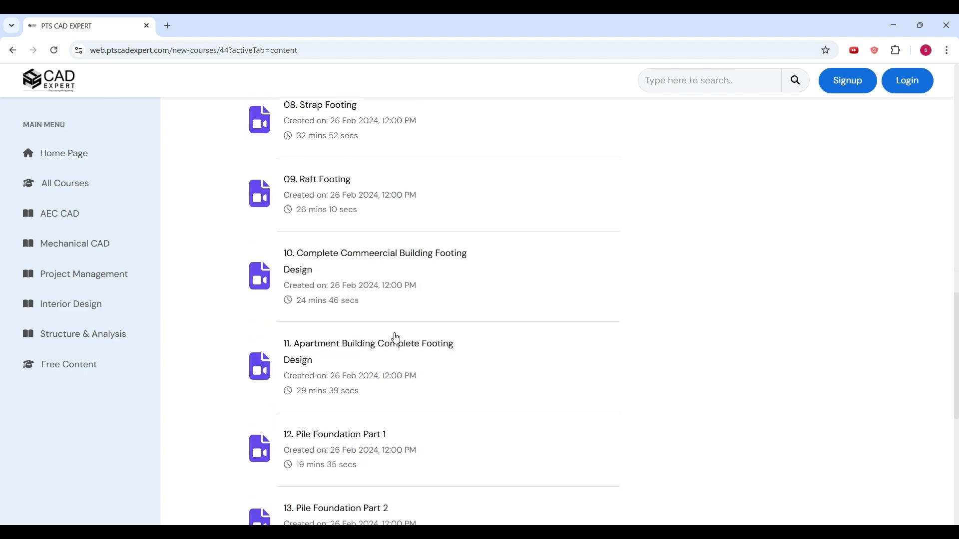
pyautogui.scroll(-5, 395, 338)
pyautogui.scroll(13, 381, 328)
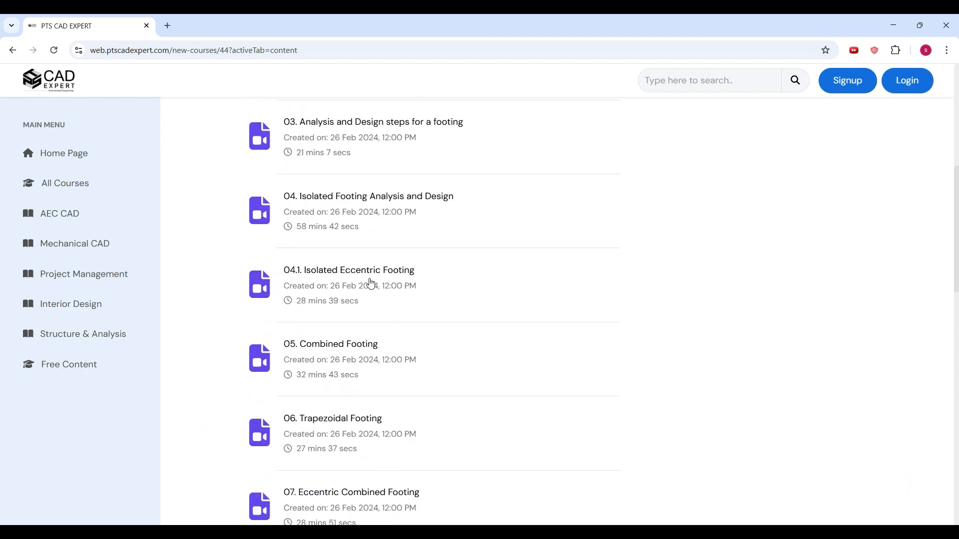
pyautogui.scroll(4, 294, 191)
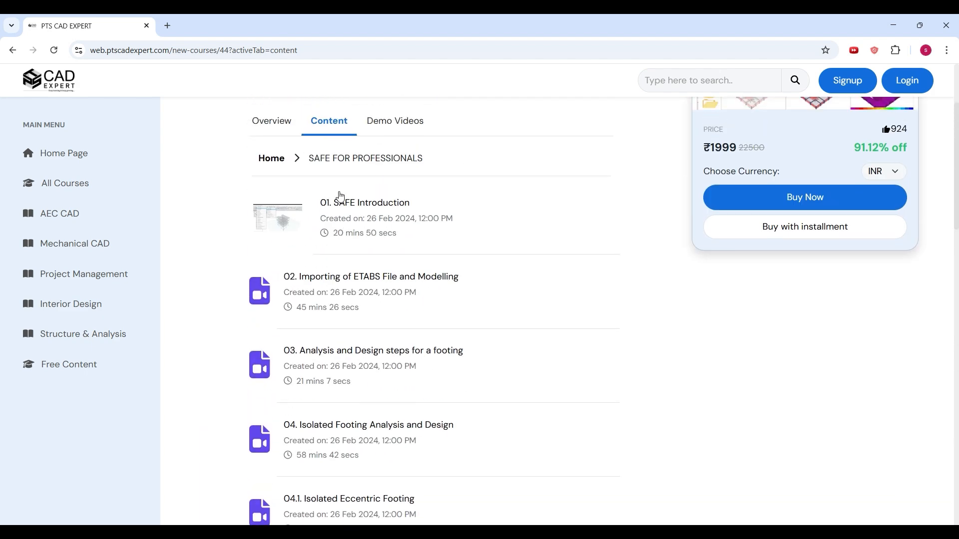
# - Go back to the course content list and open the ETABS PROFESSIONAL TRAINING FOR STRUCTURAL ENGINEE folder
pyautogui.click(14, 50)
pyautogui.click(410, 224)
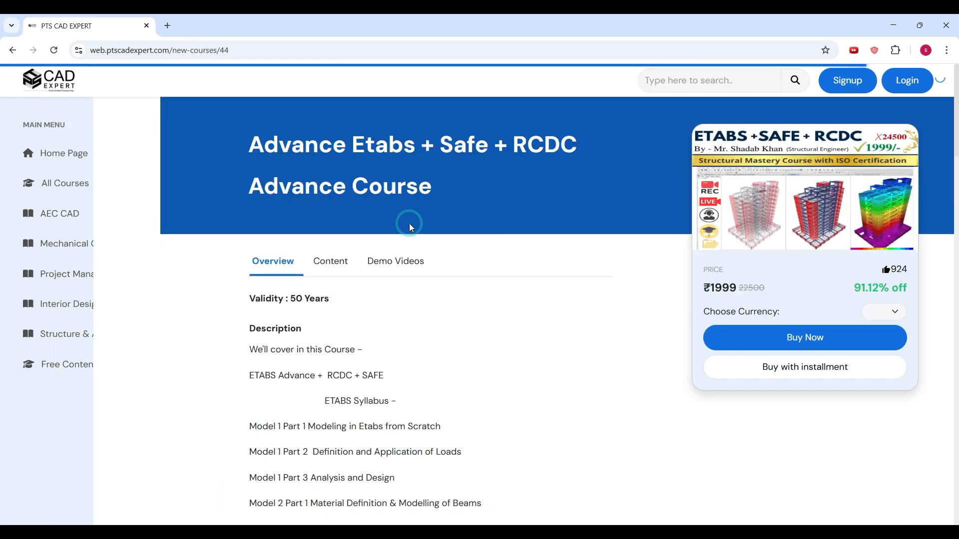
pyautogui.click(331, 262)
pyautogui.scroll(-2, 330, 270)
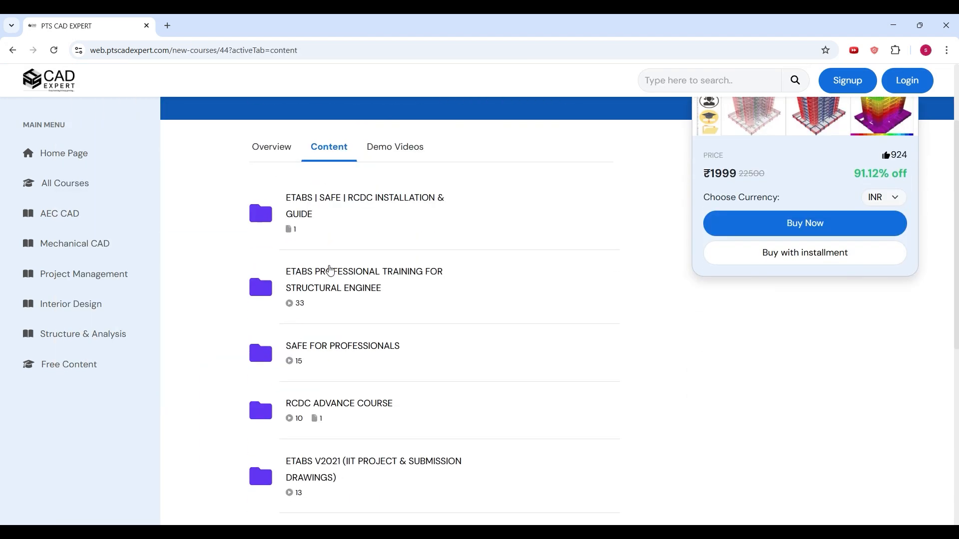
pyautogui.scroll(-1, 348, 260)
pyautogui.click(353, 229)
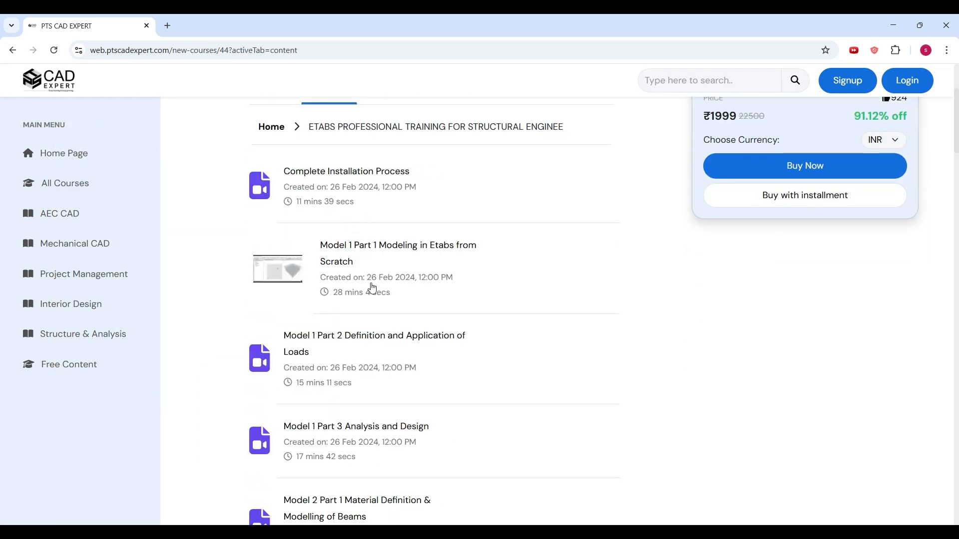
# - Look through the ETABS training lectures, including the Model 5 and Model 6 detailing and earthquake topics
pyautogui.scroll(-2, 389, 336)
pyautogui.scroll(-15, 390, 335)
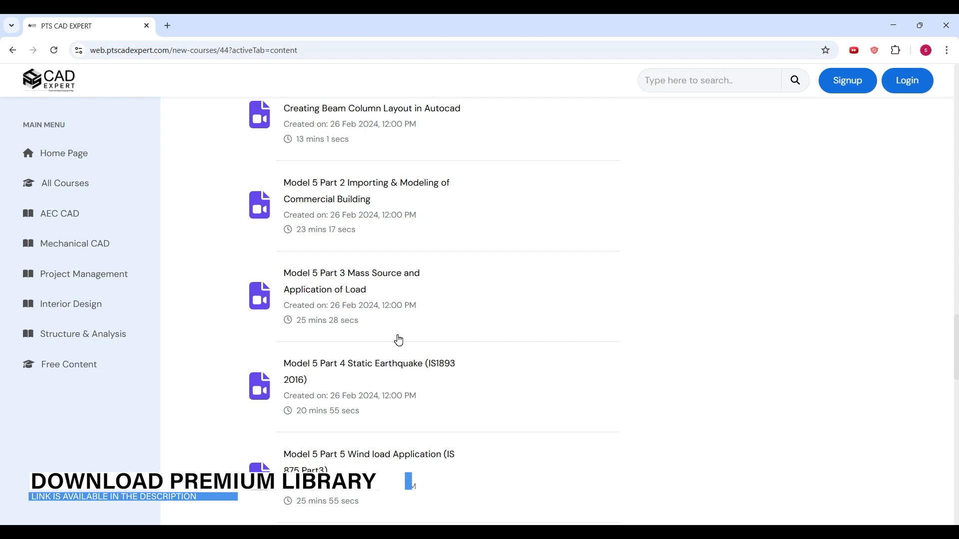
pyautogui.scroll(-14, 398, 340)
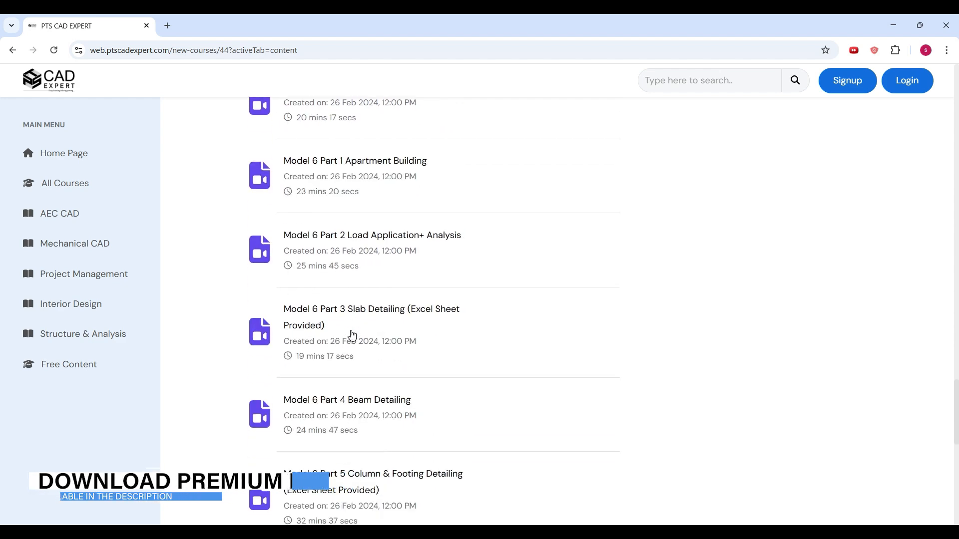
pyautogui.scroll(-5, 353, 336)
pyautogui.scroll(6, 354, 337)
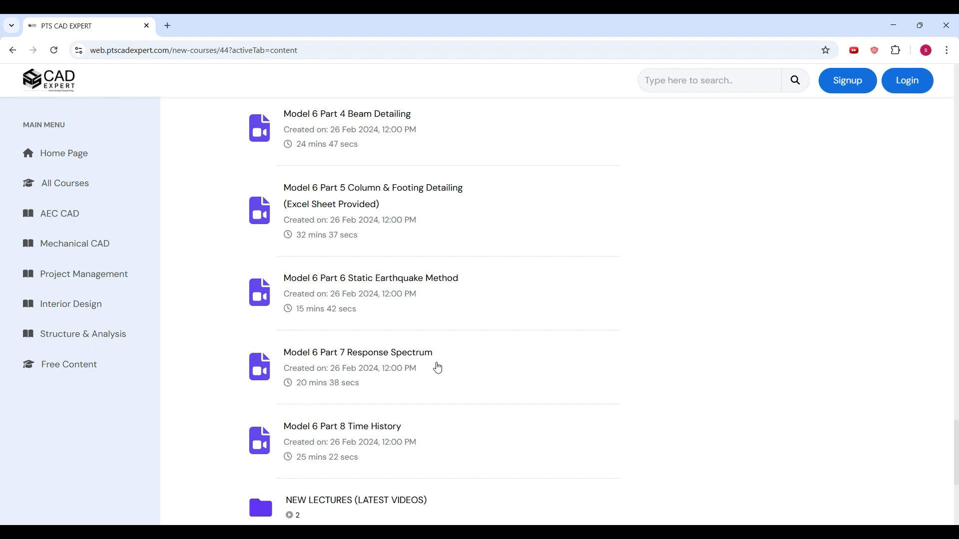
pyautogui.scroll(8, 484, 301)
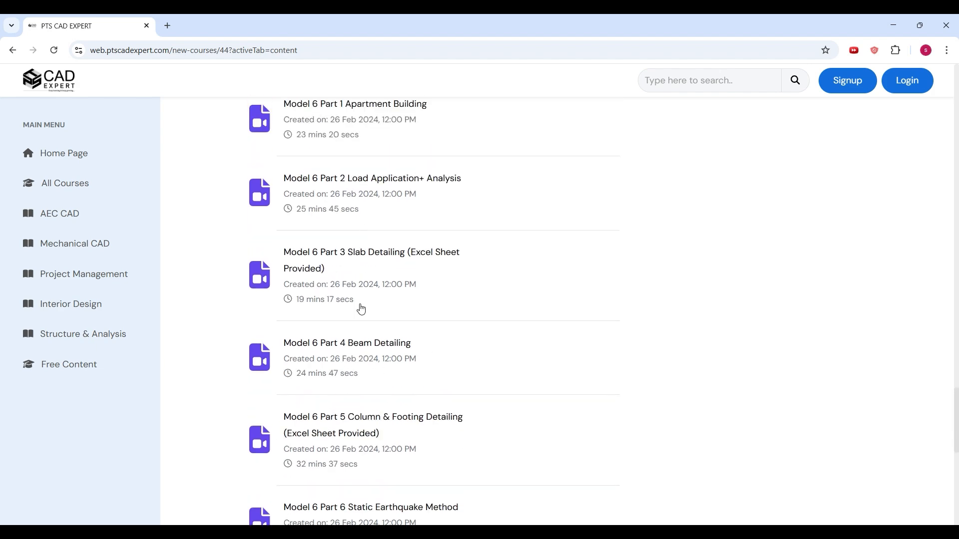
pyautogui.scroll(-5, 360, 433)
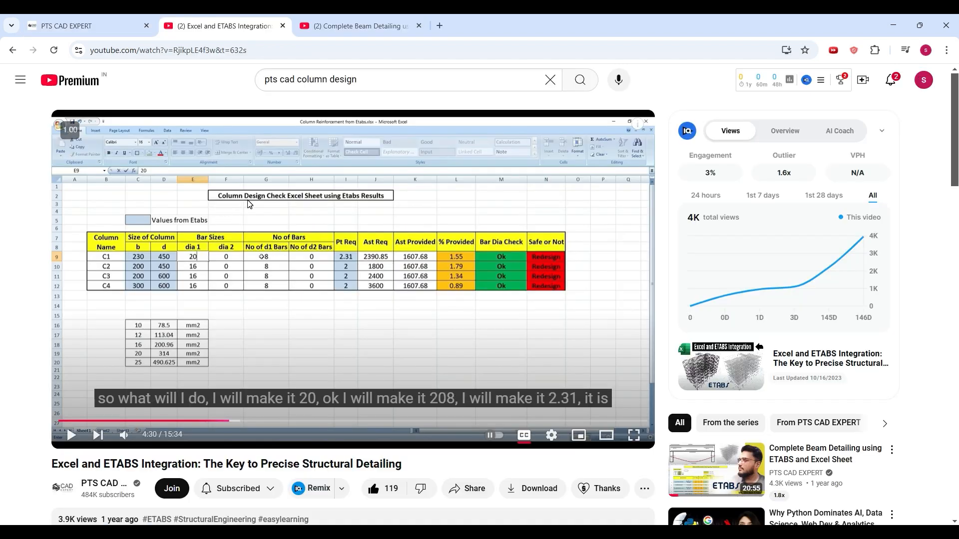
# - View the Complete Beam Detailing using ETABS and Excel Sheet video page, and return to the ETABS training lecture list
pyautogui.click(353, 25)
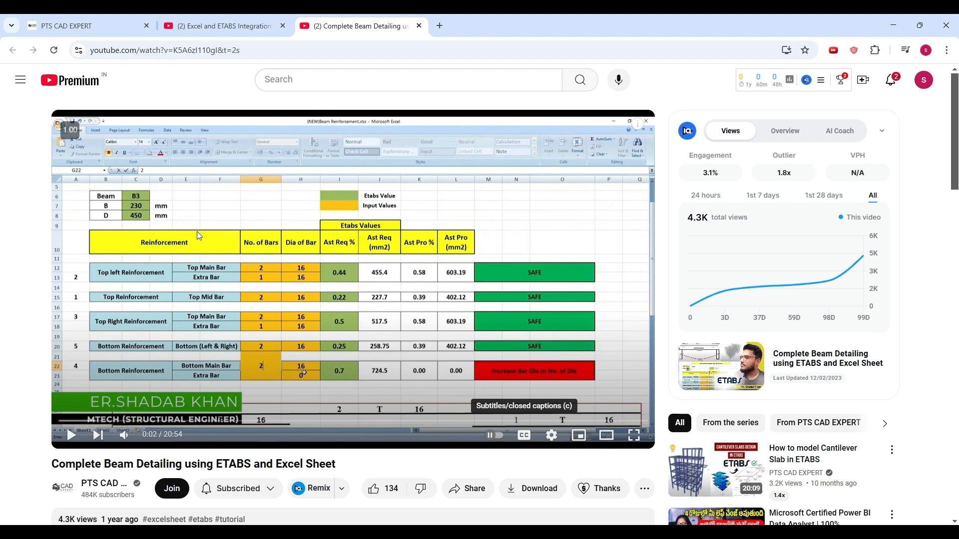
pyautogui.click(68, 26)
pyautogui.scroll(-6, 412, 373)
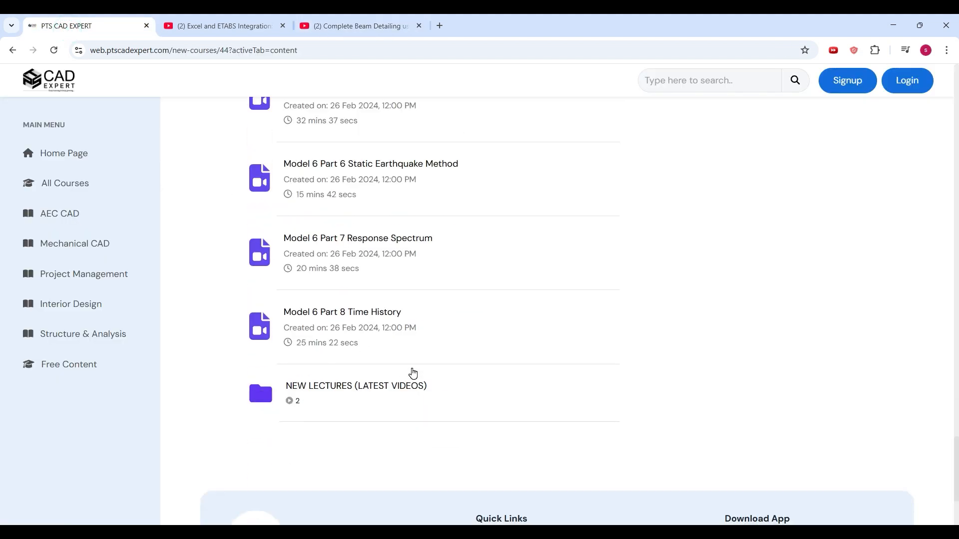
pyautogui.scroll(15, 412, 374)
pyautogui.scroll(5, 412, 373)
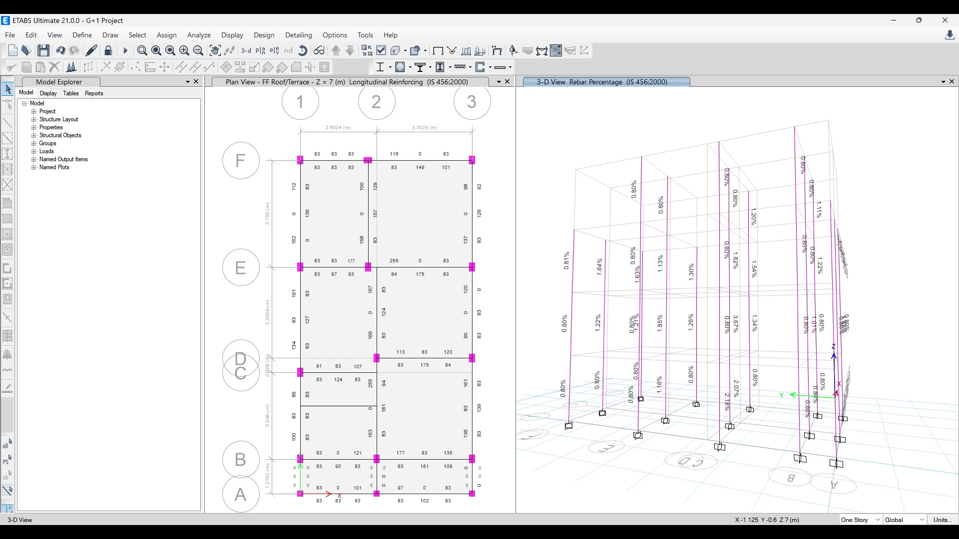
# - Switch to the browser again and view the Excel and ETABS Integration and Complete Beam Detailing video pages
pyautogui.moveTo(274, 532)
pyautogui.click(309, 472)
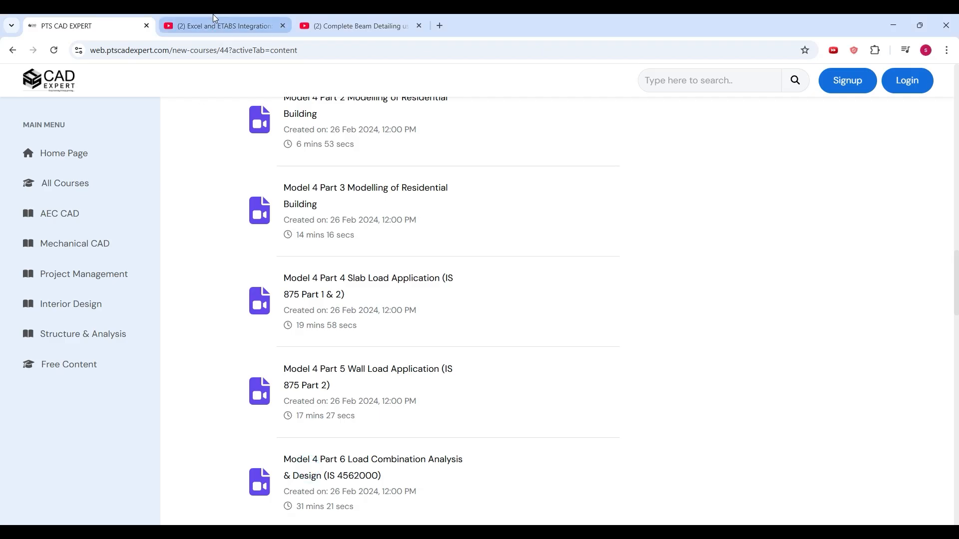
pyautogui.click(215, 25)
pyautogui.click(361, 26)
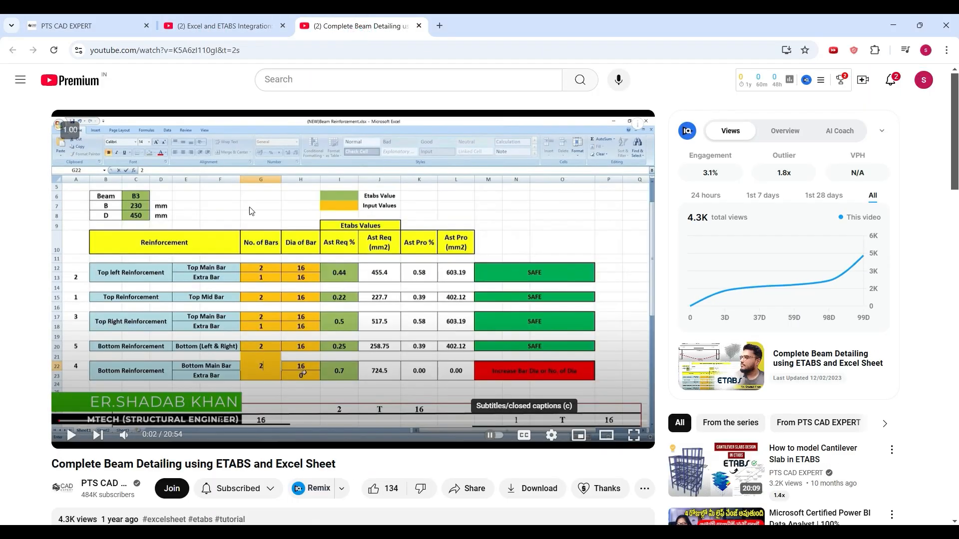
# - Return to the PTS CAD Expert course page and show the main list of content folders
pyautogui.click(55, 19)
pyautogui.scroll(10, 321, 300)
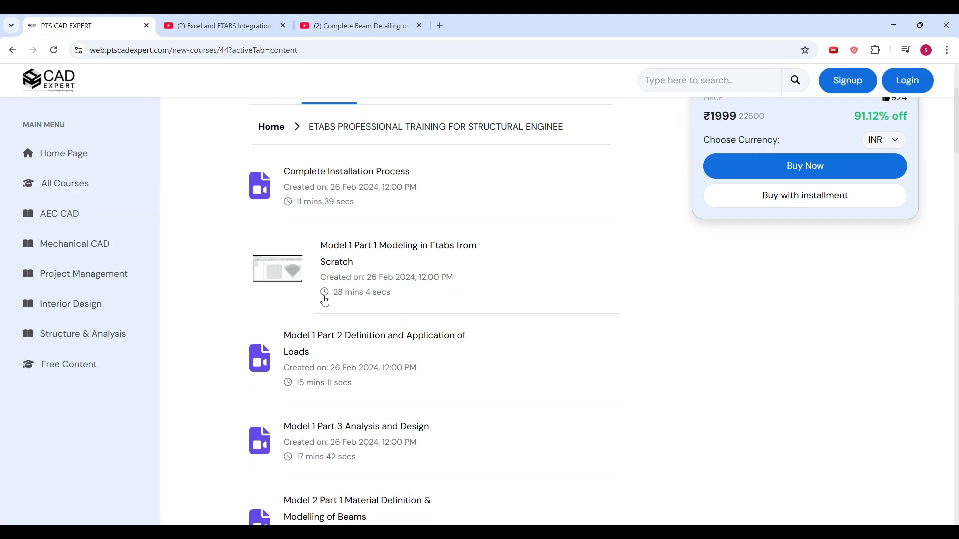
pyautogui.scroll(3, 325, 301)
pyautogui.click(272, 300)
pyautogui.scroll(-3, 322, 330)
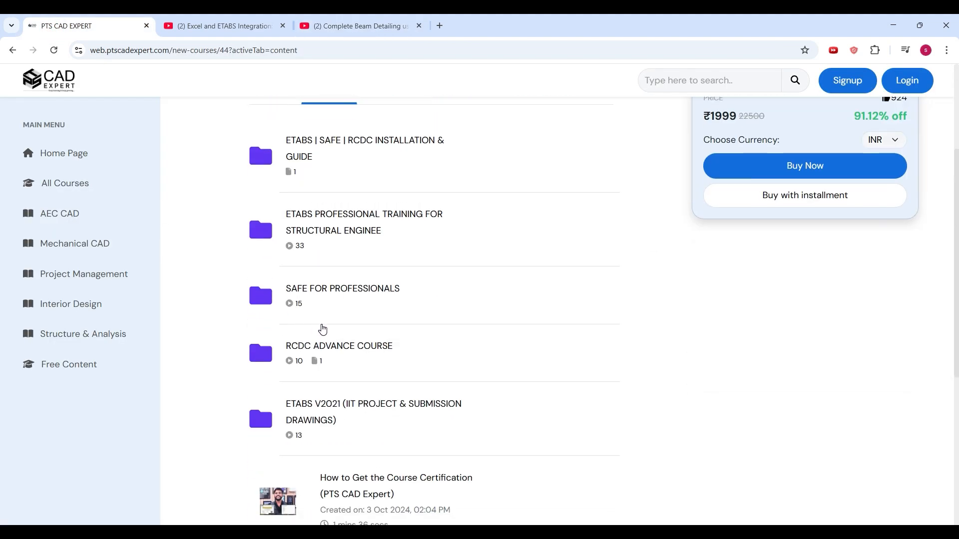
# - Open the RCDC Advance Course folder and look through its lectures from the installation guide to Slab Detailing And Drawing
pyautogui.click(327, 342)
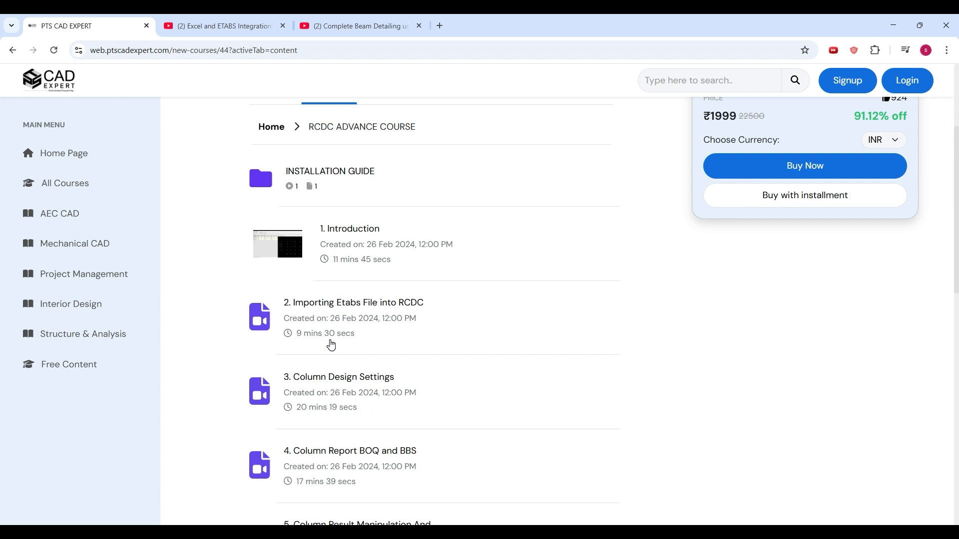
pyautogui.scroll(-1, 331, 345)
pyautogui.scroll(-1, 331, 304)
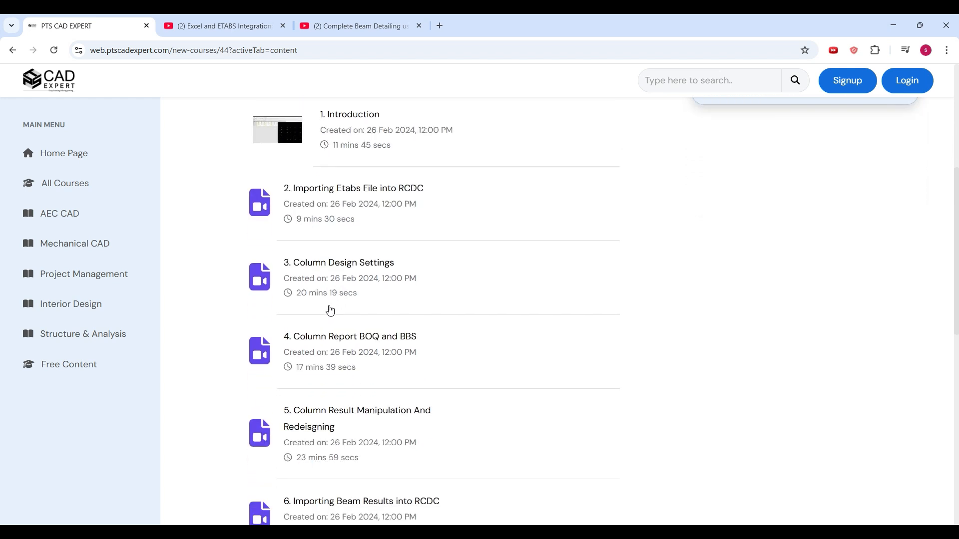
pyautogui.scroll(-3, 336, 281)
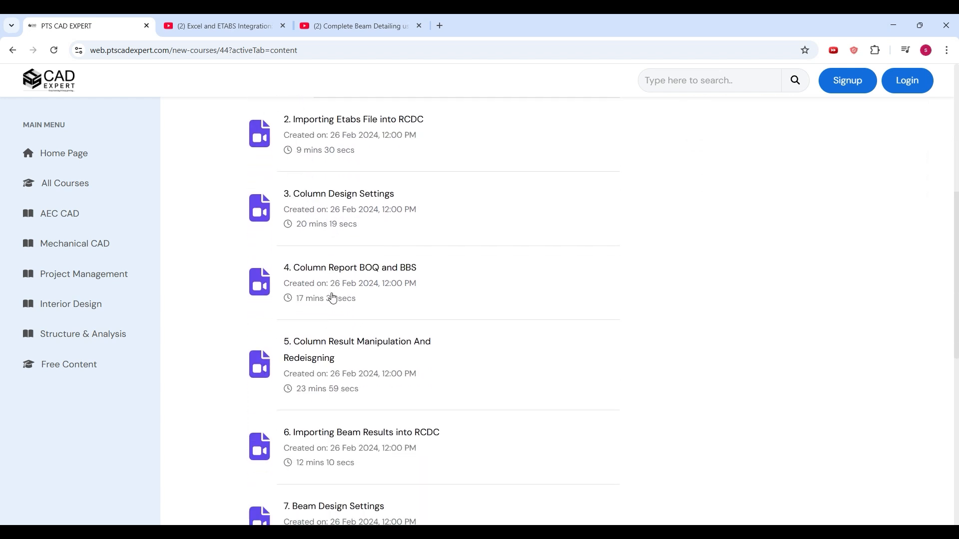
pyautogui.scroll(-3, 333, 298)
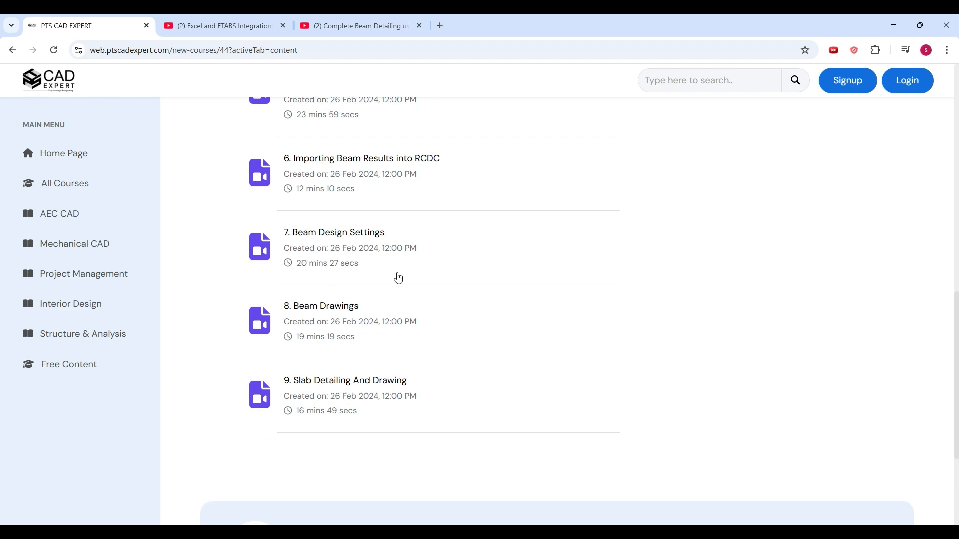
pyautogui.scroll(-2, 317, 320)
pyautogui.scroll(9, 379, 307)
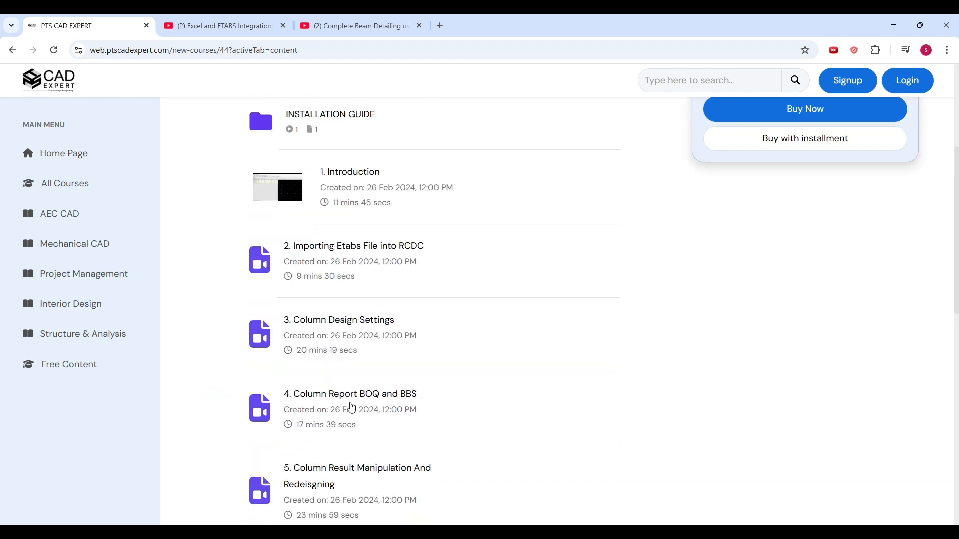
pyautogui.scroll(4, 352, 407)
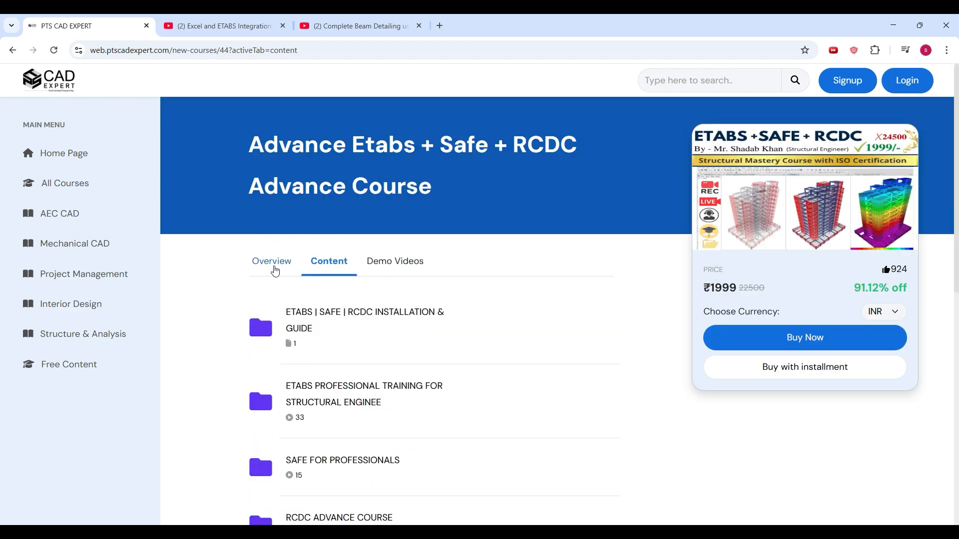
# - View the course overview and go back to the list of content folders
pyautogui.click(272, 264)
pyautogui.click(321, 269)
pyautogui.scroll(-5, 321, 270)
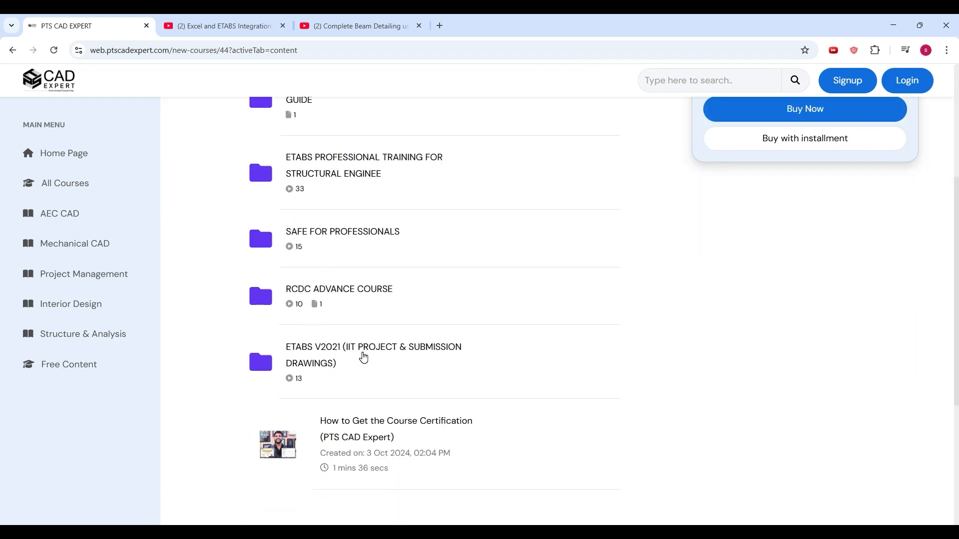
pyautogui.scroll(5, 361, 349)
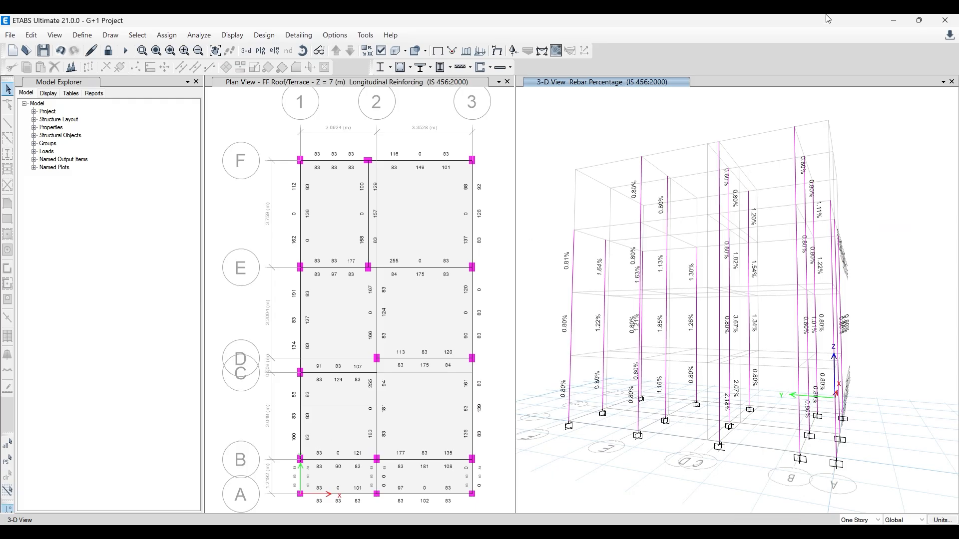
# - Switch to the ETABS model and back to the browser, and look over the course's content folders
pyautogui.moveTo(299, 533)
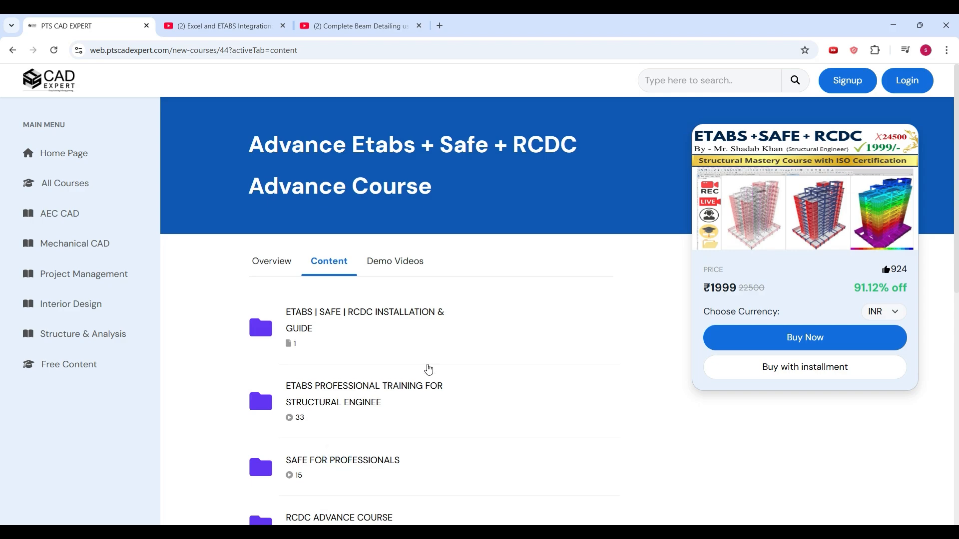
pyautogui.click(323, 533)
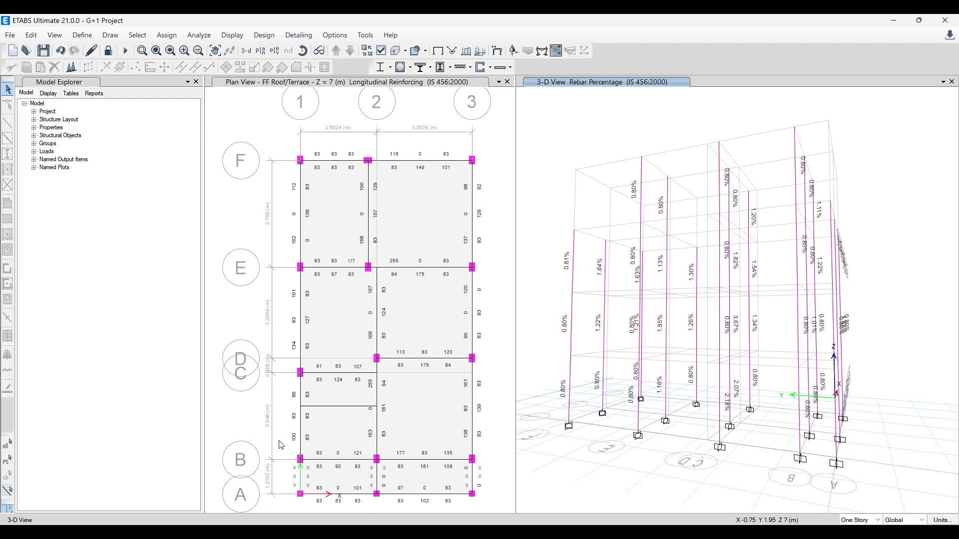
pyautogui.click(306, 494)
pyautogui.scroll(-4, 370, 302)
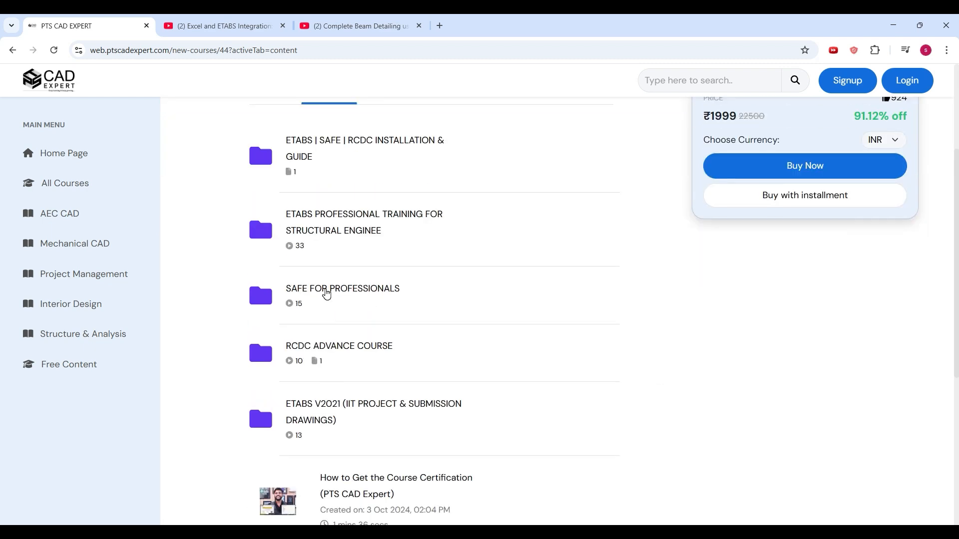
pyautogui.scroll(-1, 327, 294)
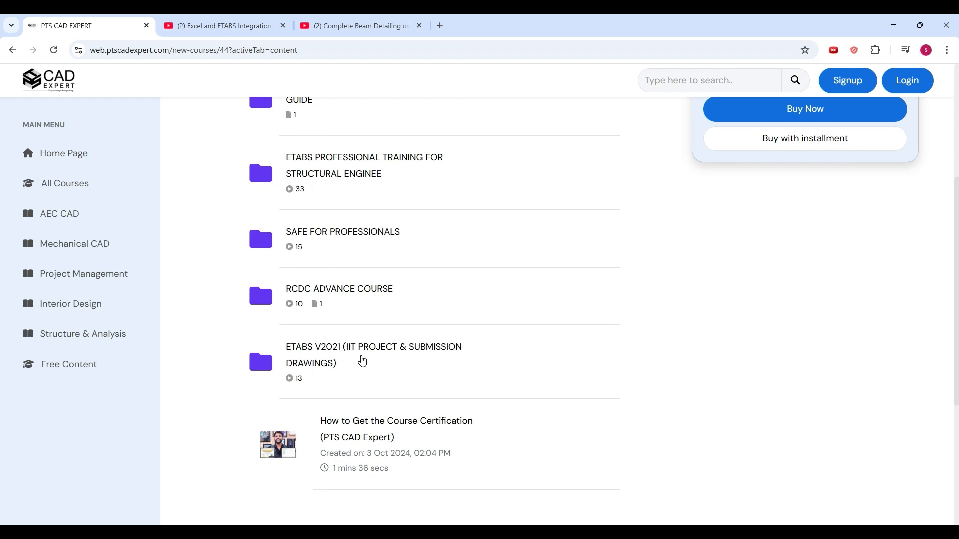
# - Look through the ETABS V2021 (IIT Project & Submission Drawings) lectures, and return to the main list of content folders
pyautogui.click(361, 361)
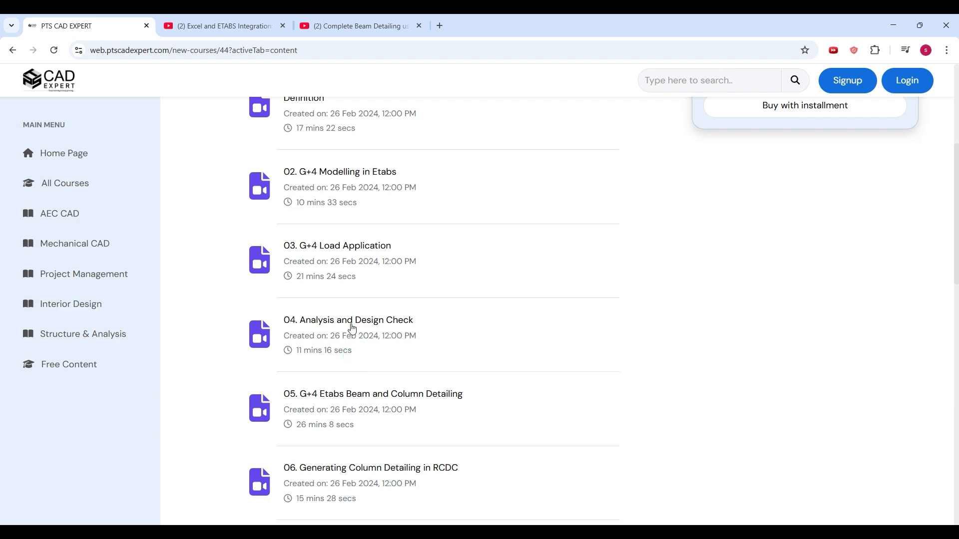
pyautogui.scroll(-5, 353, 327)
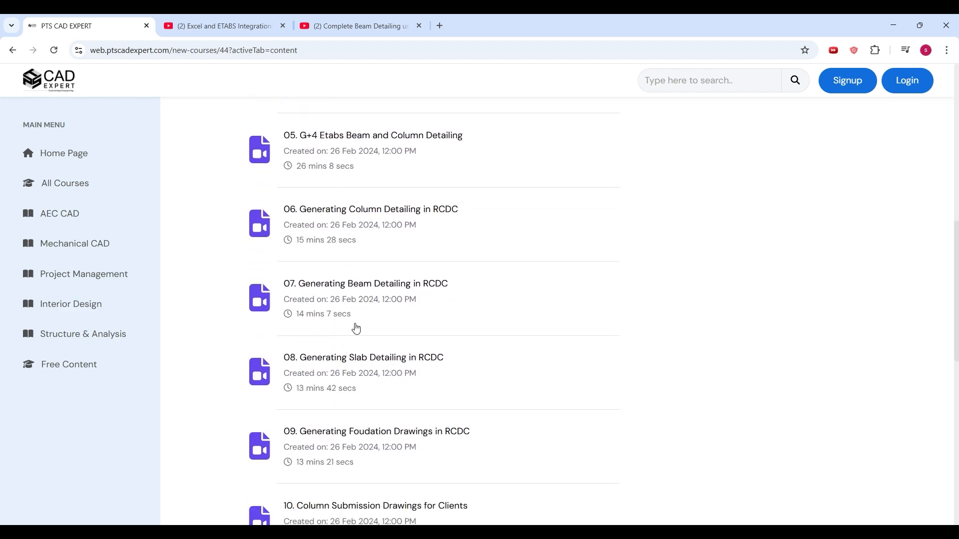
pyautogui.scroll(-6, 356, 328)
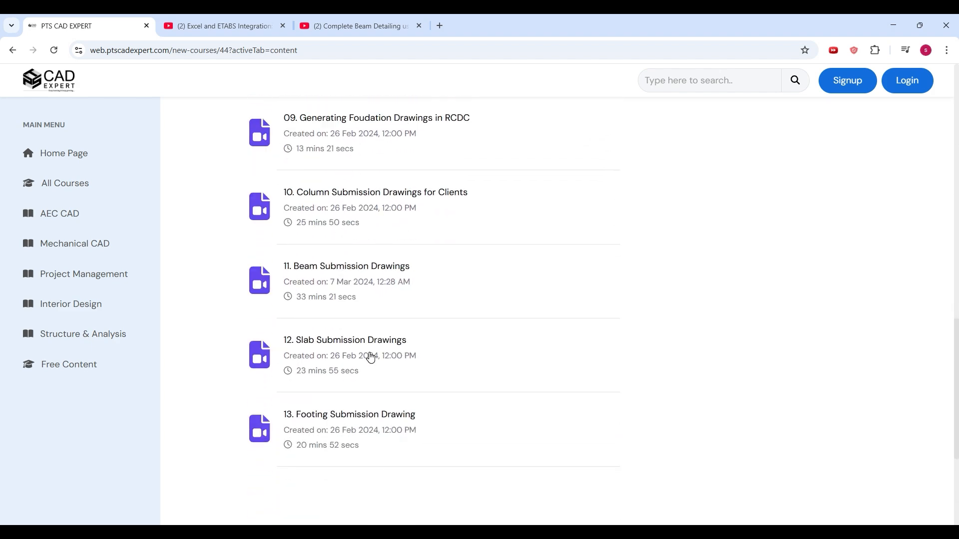
pyautogui.scroll(11, 370, 357)
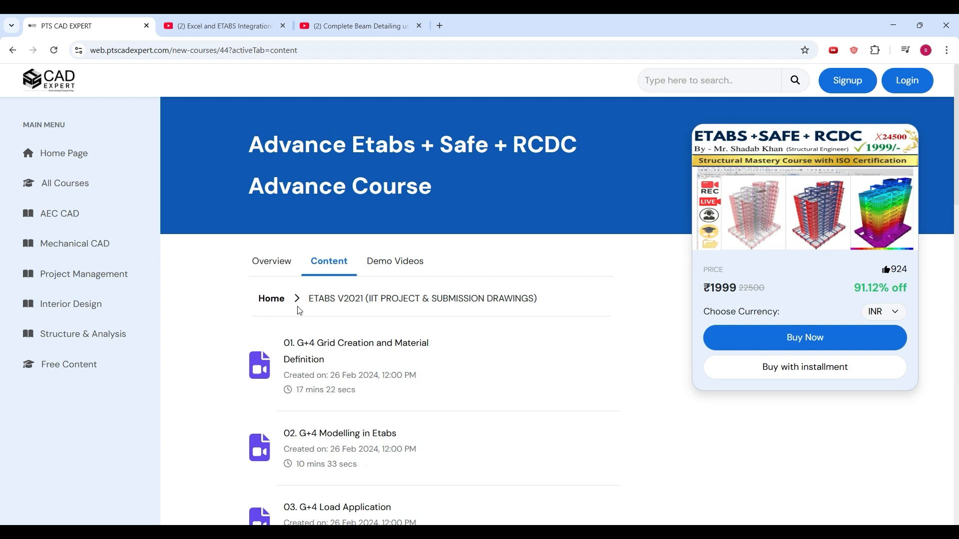
pyautogui.click(273, 300)
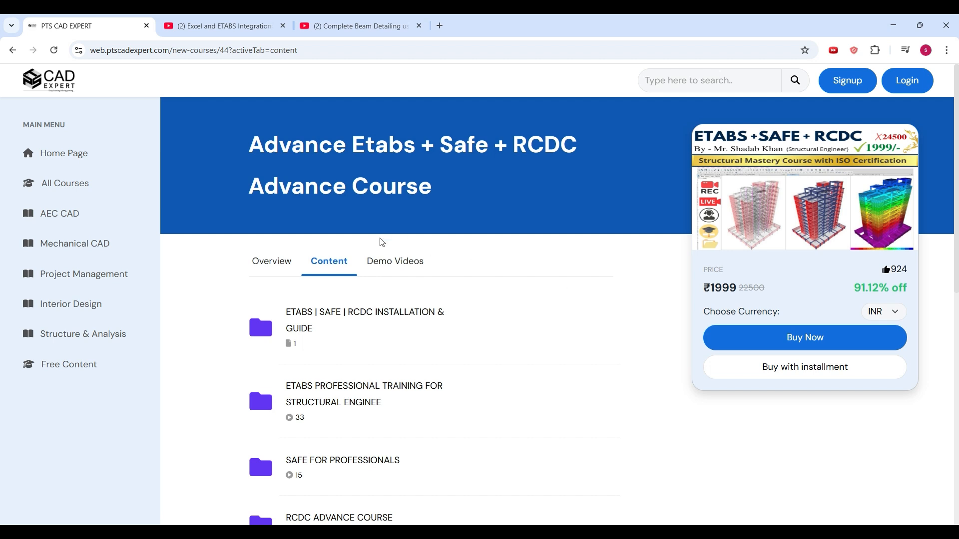
pyautogui.scroll(-1, 428, 315)
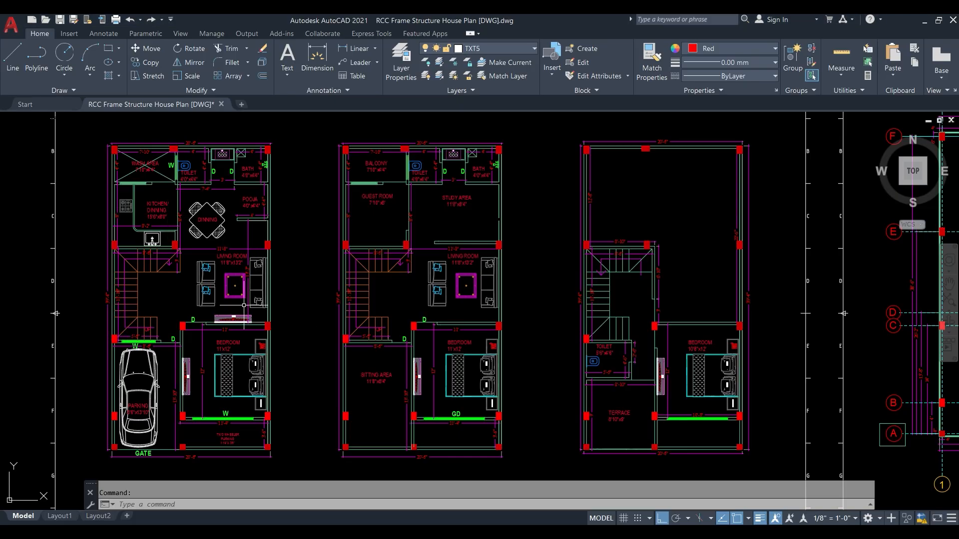
# - Switch to AutoCAD and look over the floor plans and grid layout in the RCC Frame Structure House Plan drawing
pyautogui.click(257, 283)
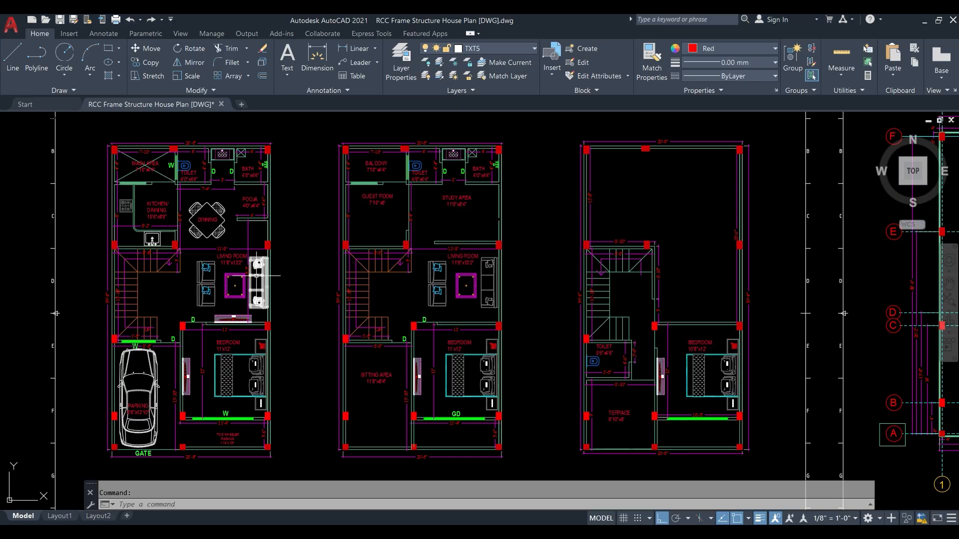
pyautogui.press('Escape')
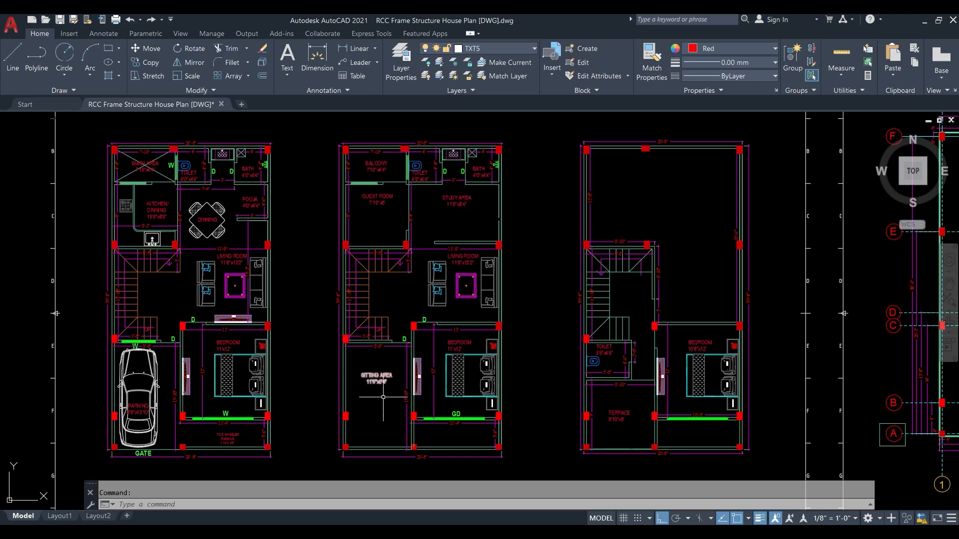
pyautogui.moveTo(385, 398); pyautogui.dragTo(377, 364, button='middle')
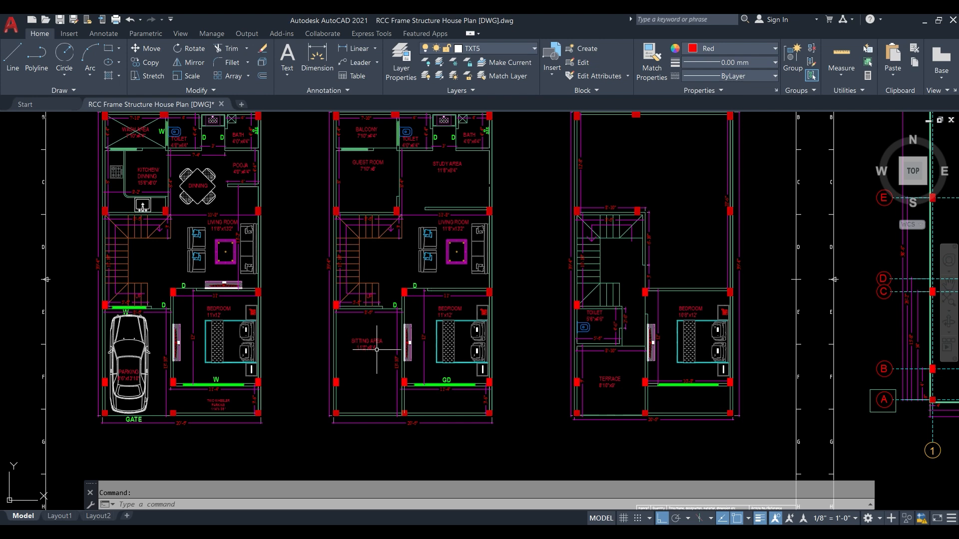
pyautogui.scroll(-2, 359, 337)
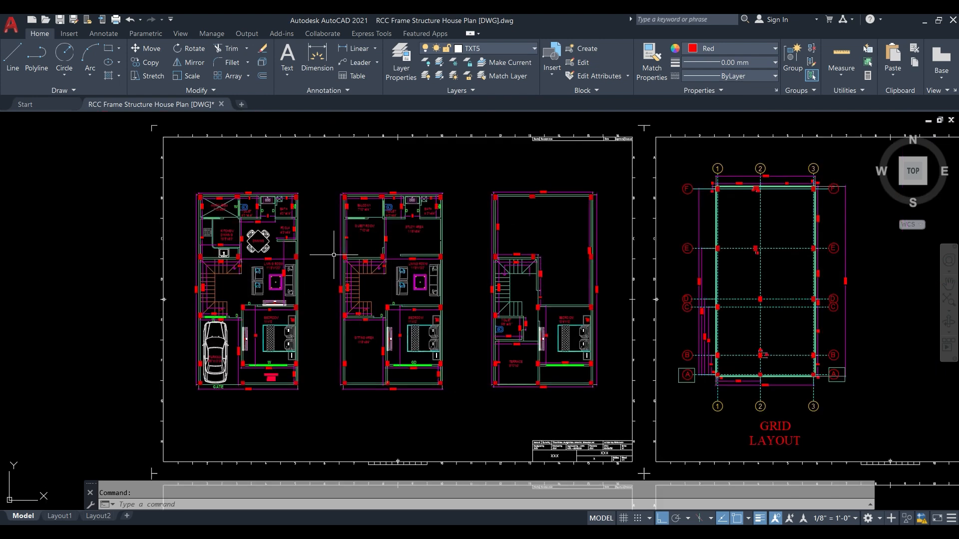
pyautogui.scroll(2, 388, 230)
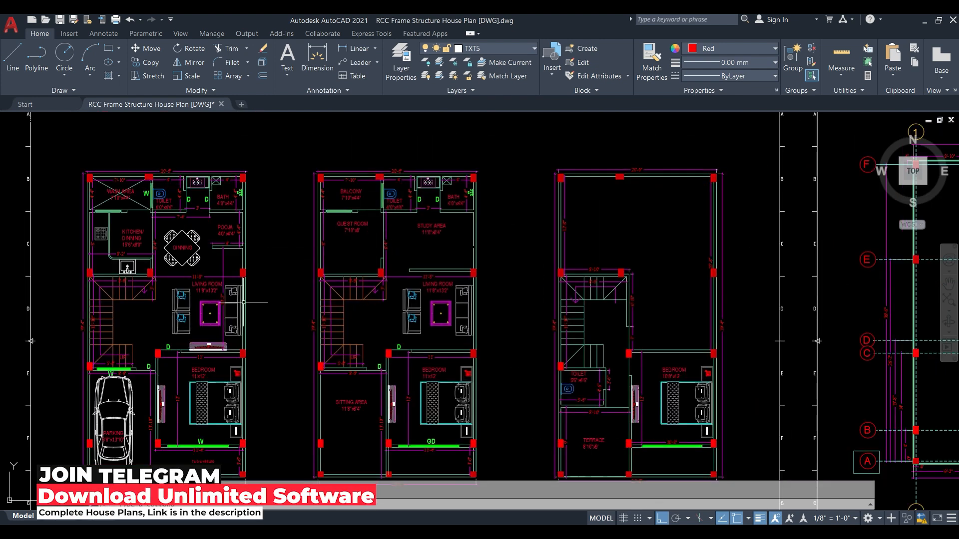
pyautogui.scroll(-2, 352, 237)
pyautogui.moveTo(765, 305); pyautogui.dragTo(543, 275, button='middle')
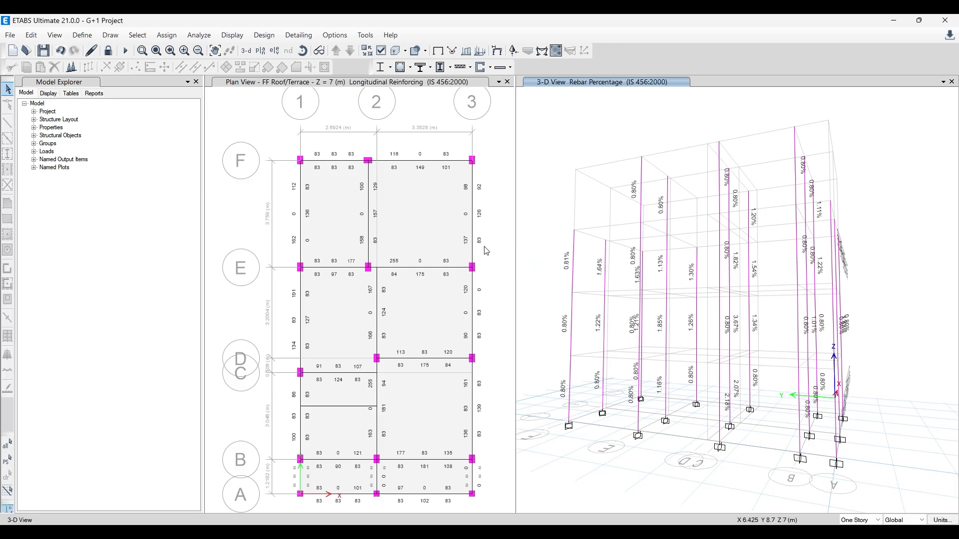
# - Switch to the browser, view the Excel and ETABS Integration and Complete Beam Detailing videos, and return to the PTS CAD Expert page
pyautogui.click(274, 532)
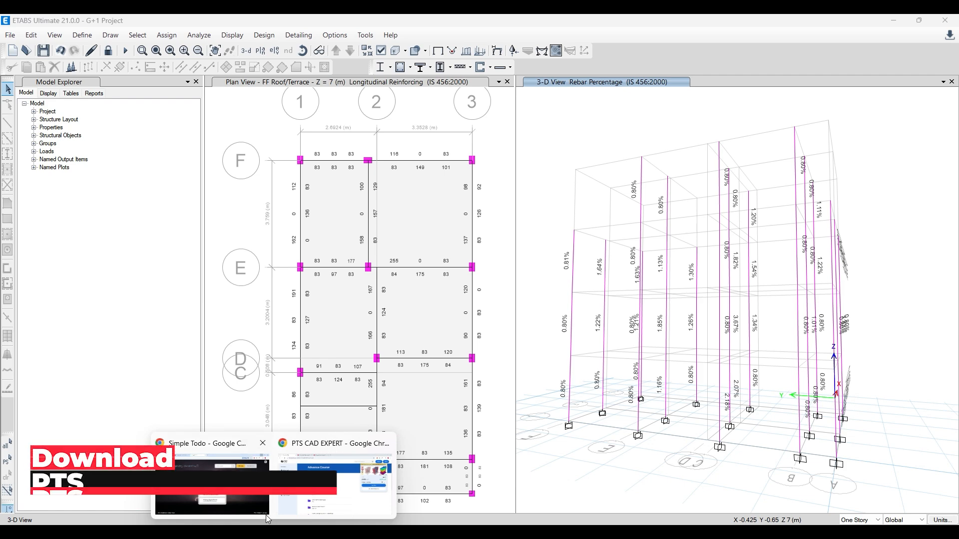
pyautogui.click(334, 482)
pyautogui.click(229, 24)
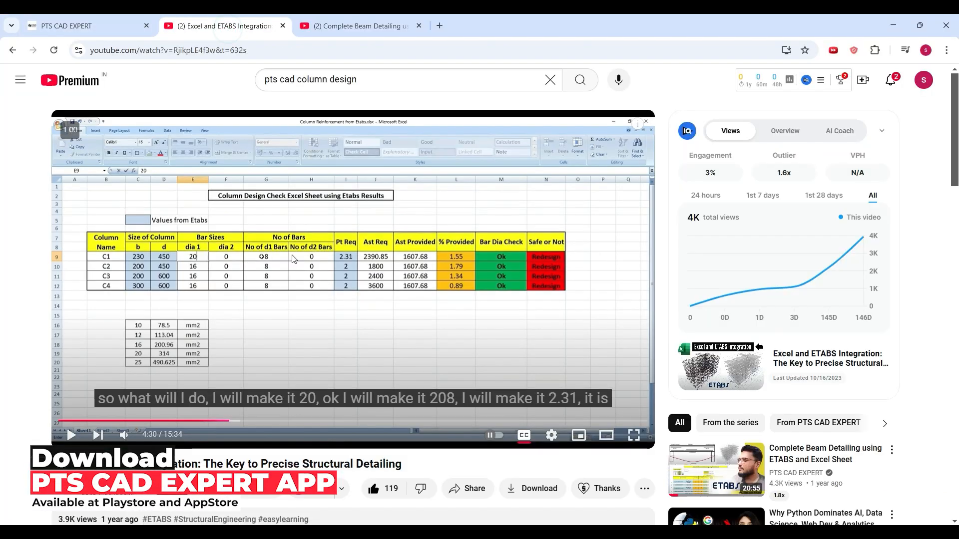
pyautogui.click(354, 26)
pyautogui.click(135, 26)
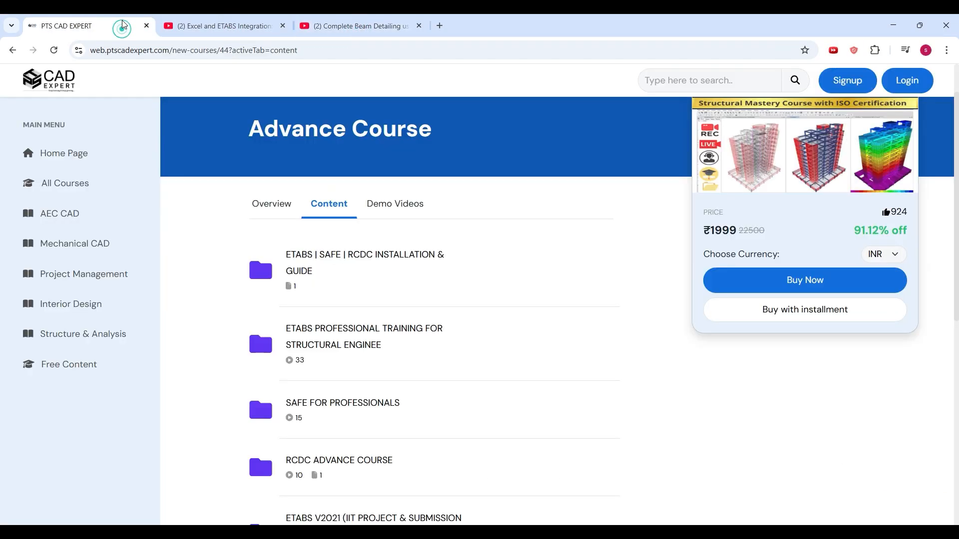
# - Switch to ETABS and make the FF Roof/Terrace longitudinal reinforcing plan the active view
pyautogui.click(349, 532)
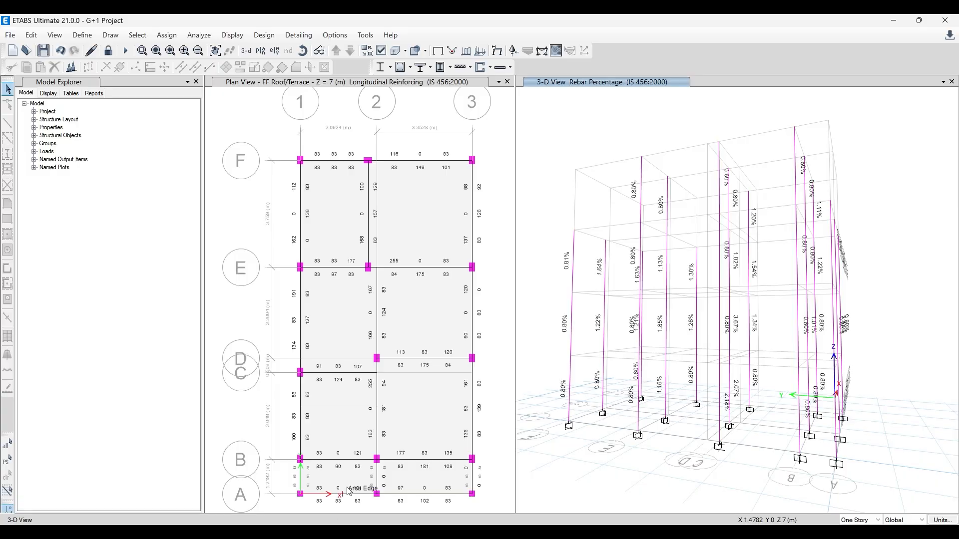
pyautogui.click(493, 195)
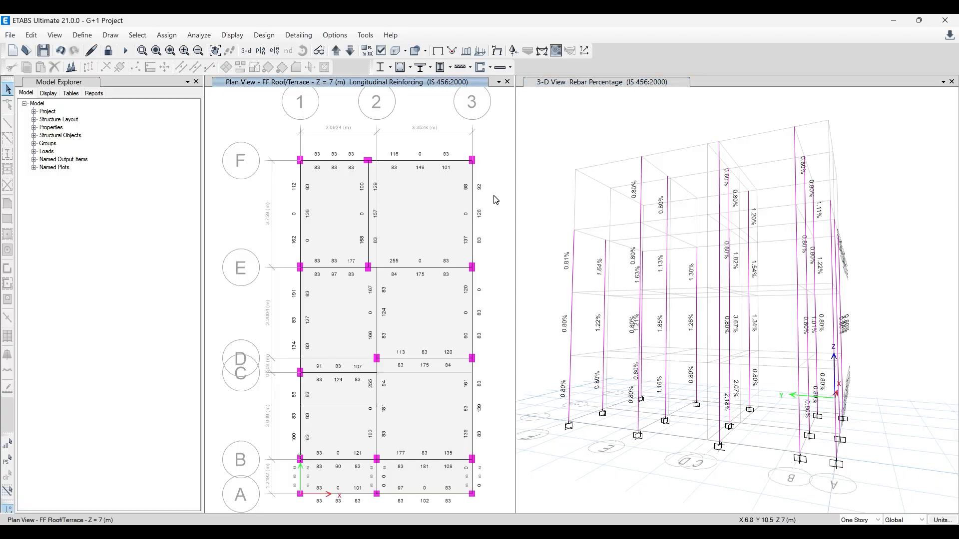